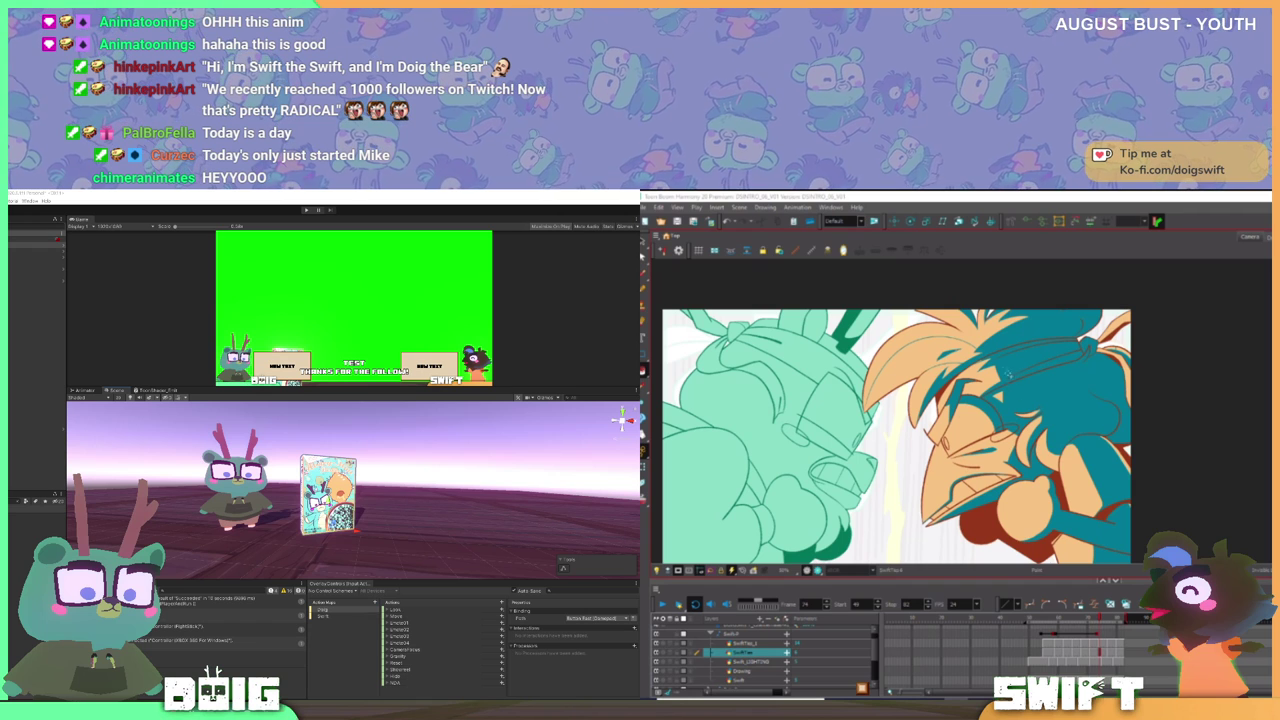
- Play back the face-off animation of the two characters
scroll(923, 388, "down", 1)
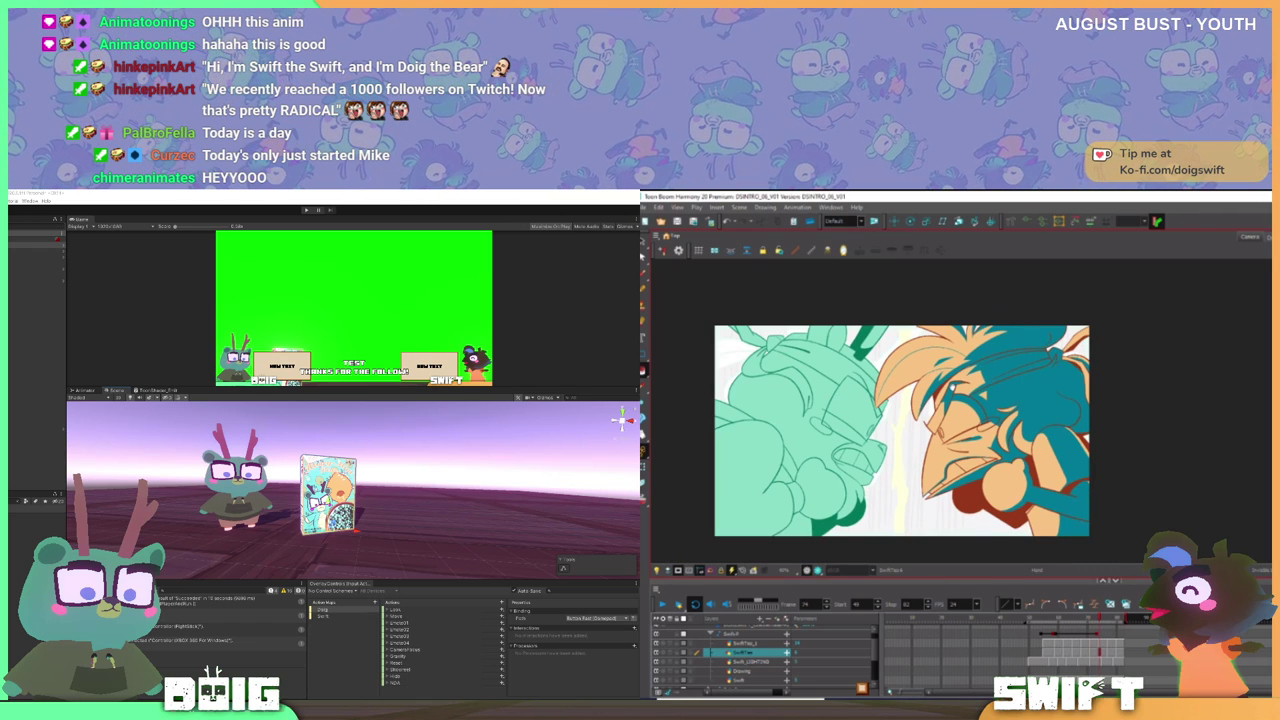
left_click_drag(904, 422, 945, 413)
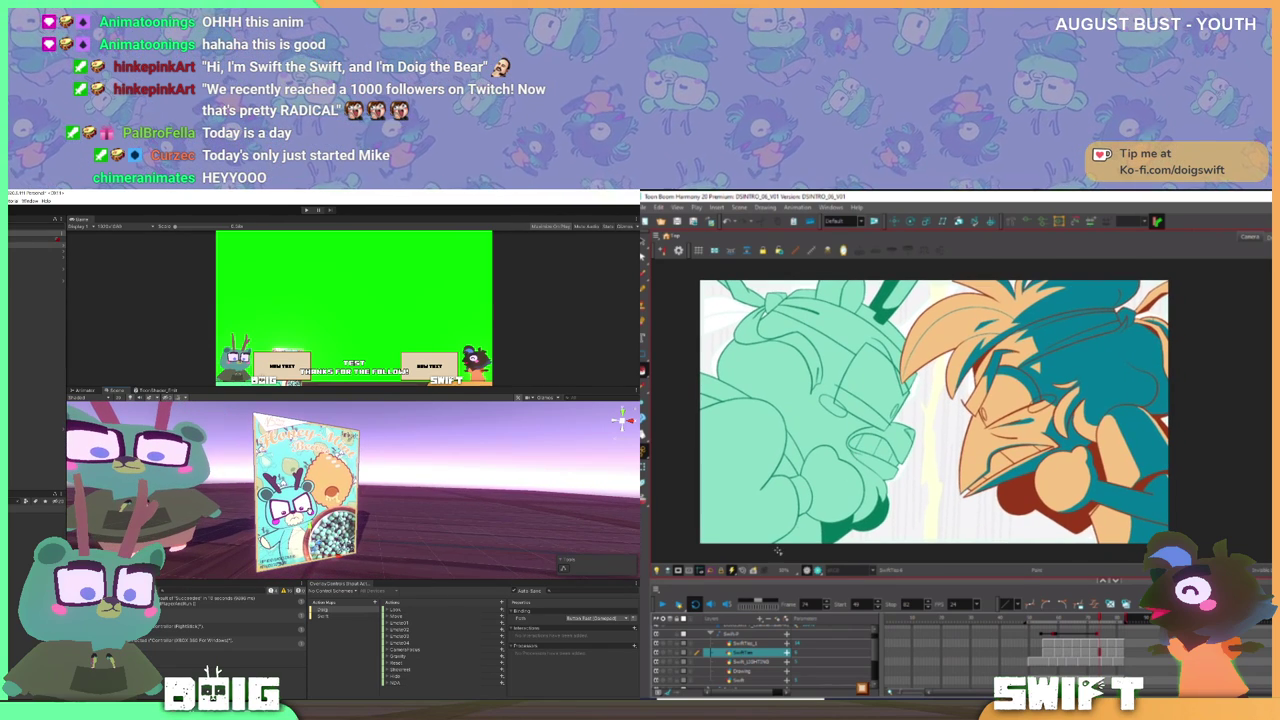
left_click(662, 604)
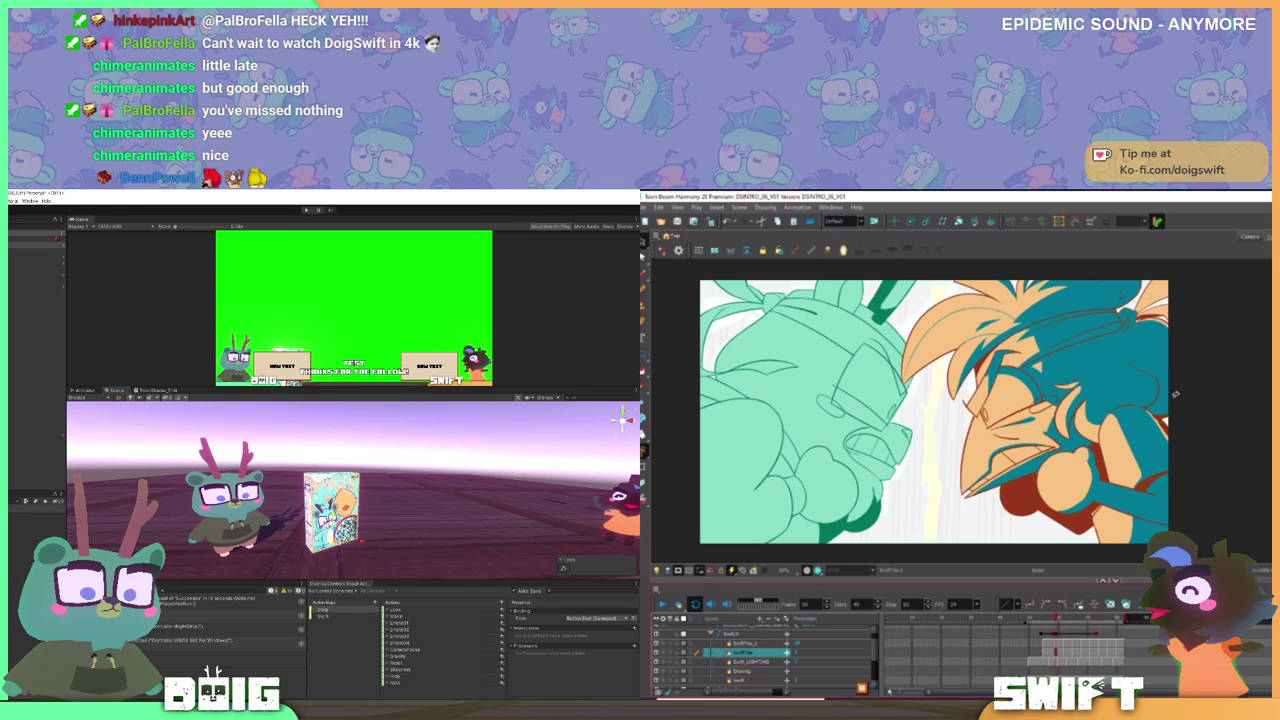
- Switch to the Swift_LIGHTING drawing and select the lighting artwork over the bird character's head and body
mouse_move(1174, 398)
left_mouse_down()
mouse_move(1057, 399)
mouse_move(1023, 340)
mouse_move(952, 308)
mouse_move(1040, 236)
mouse_move(1260, 322)
mouse_move(1271, 400)
left_mouse_up()
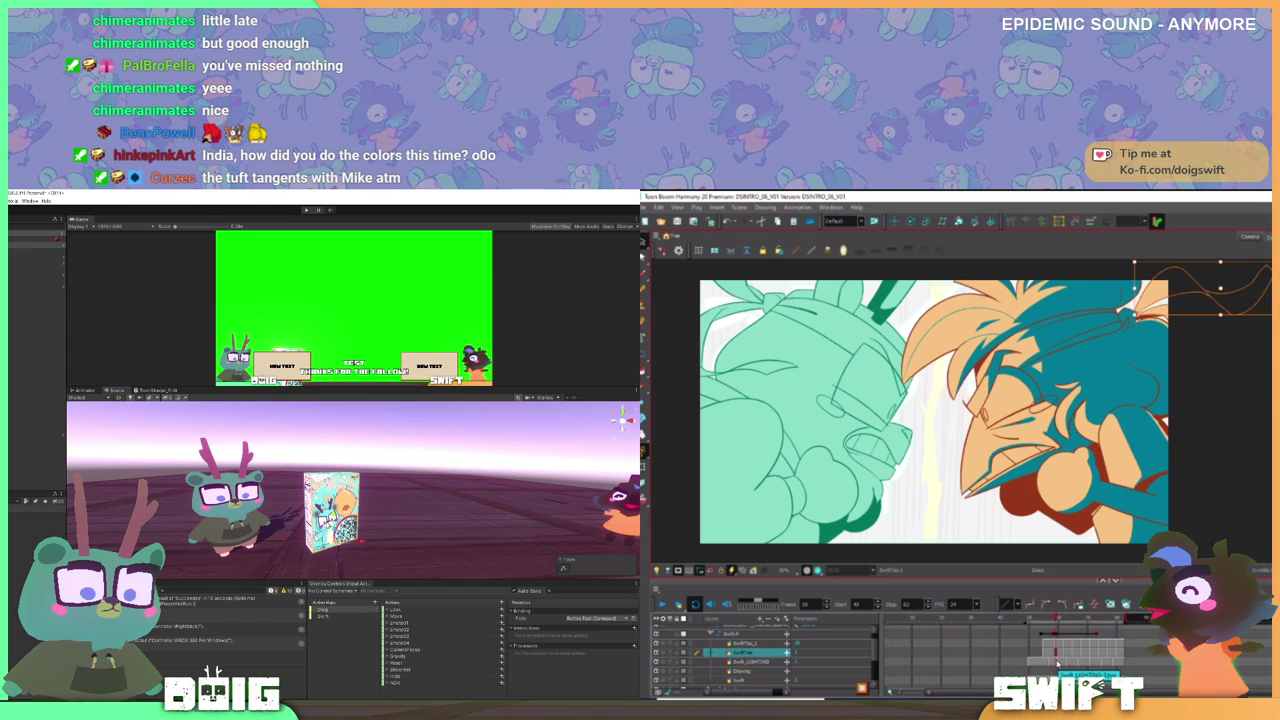
left_click(1057, 623)
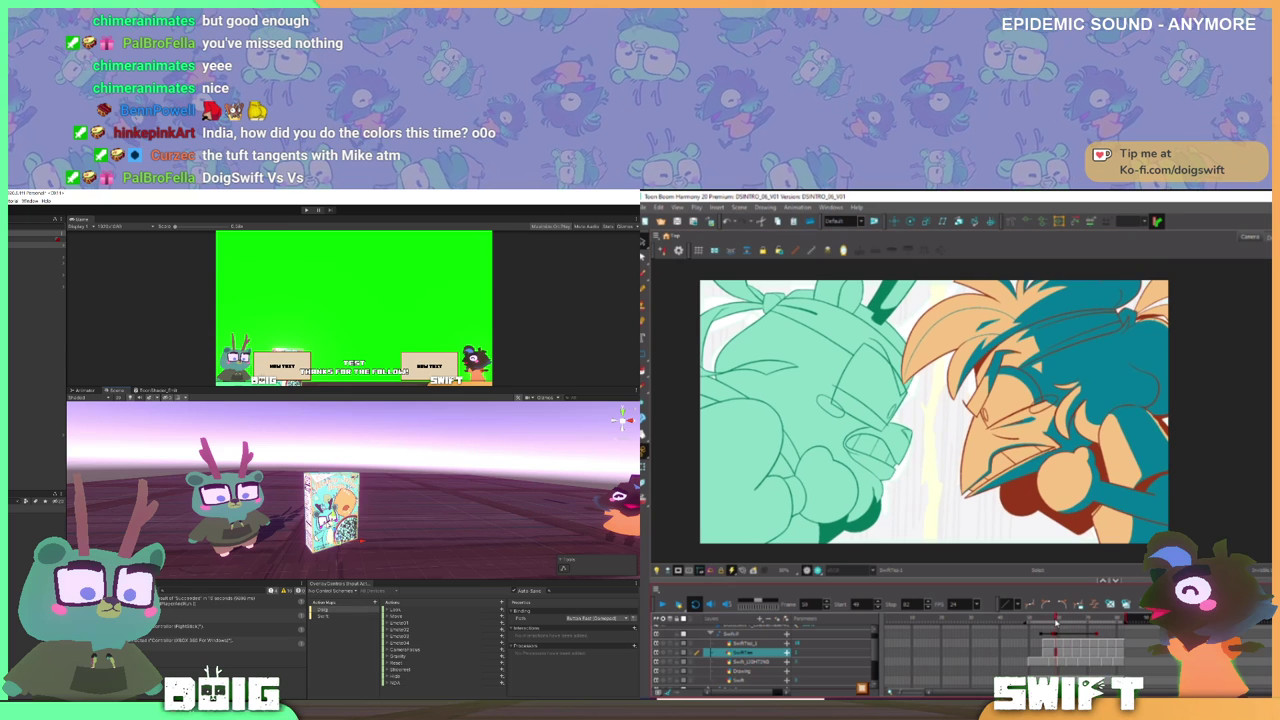
left_click(1055, 661)
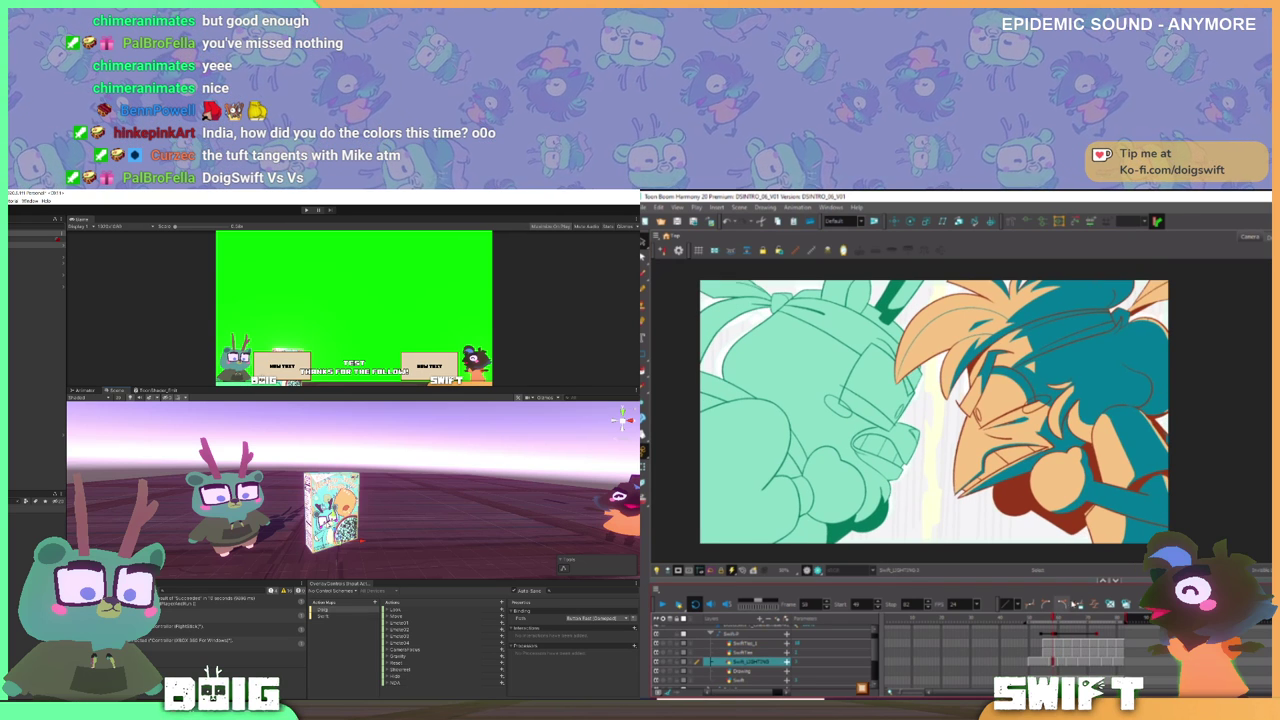
mouse_move(1208, 384)
left_mouse_down()
mouse_move(1046, 368)
mouse_move(1025, 348)
mouse_move(1044, 371)
mouse_move(1026, 362)
mouse_move(1017, 340)
mouse_move(987, 338)
mouse_move(978, 260)
mouse_move(1230, 346)
left_mouse_up()
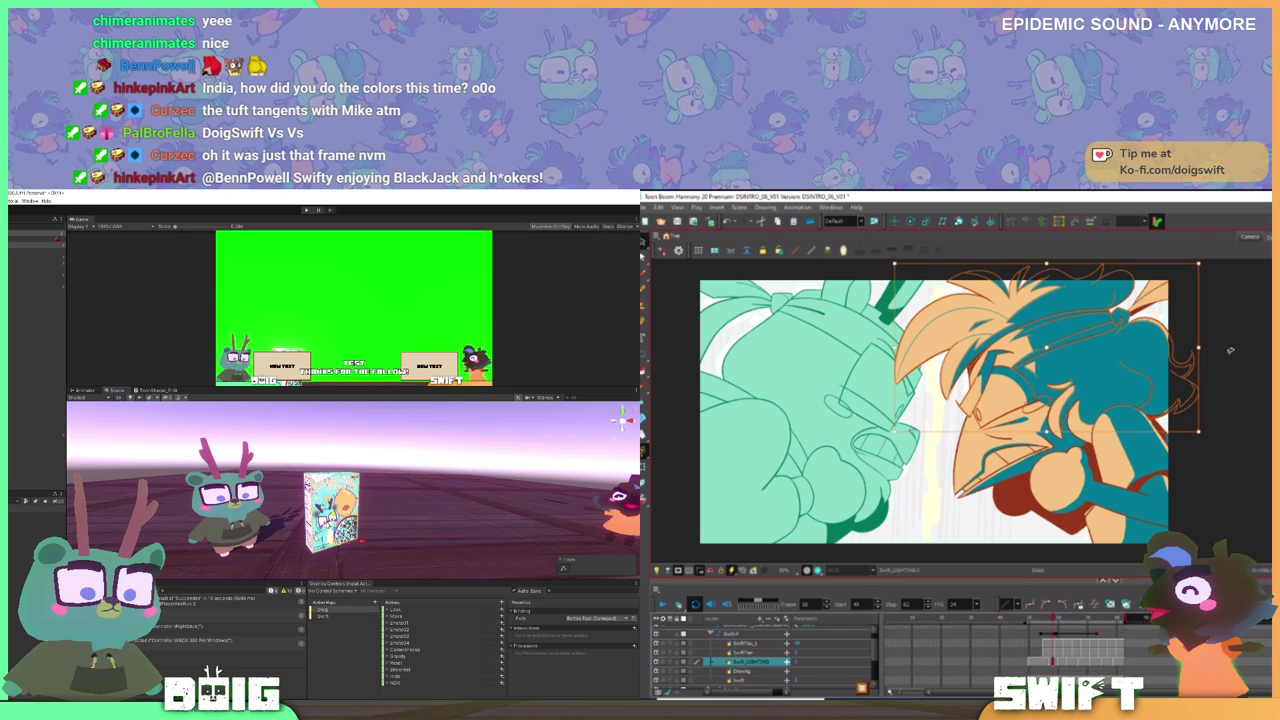
left_click(1248, 366)
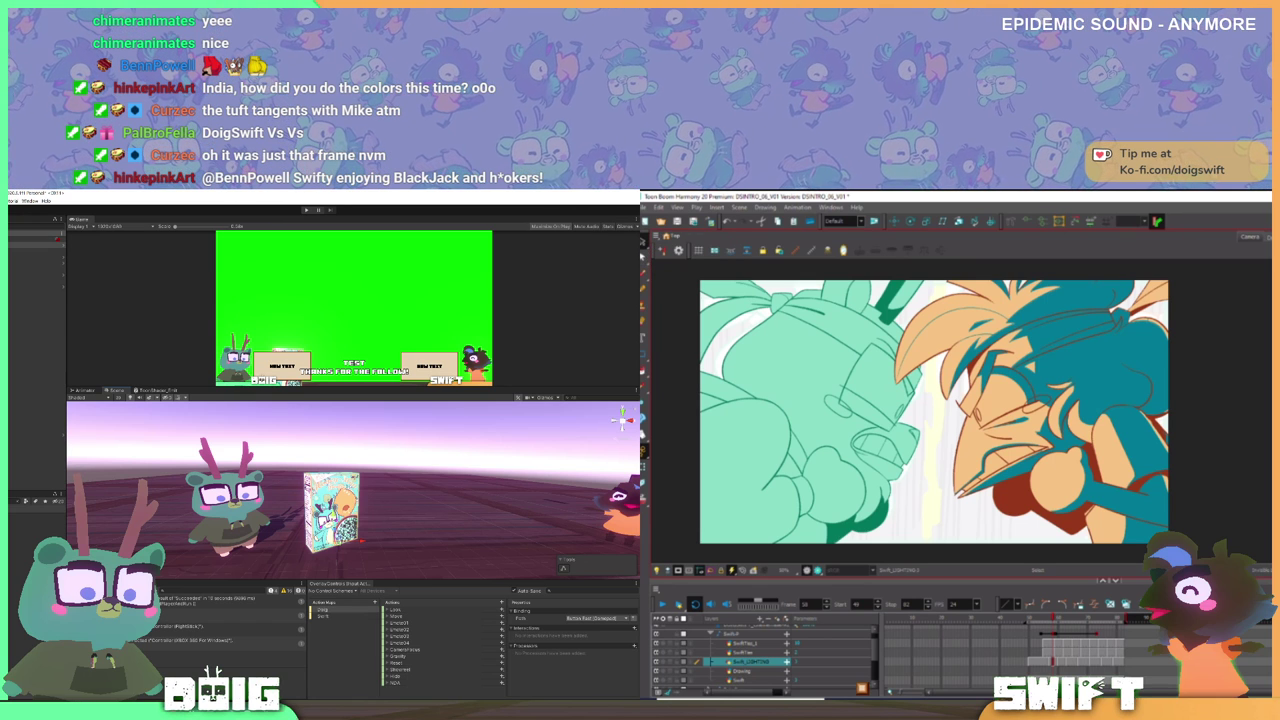
left_click(1005, 322)
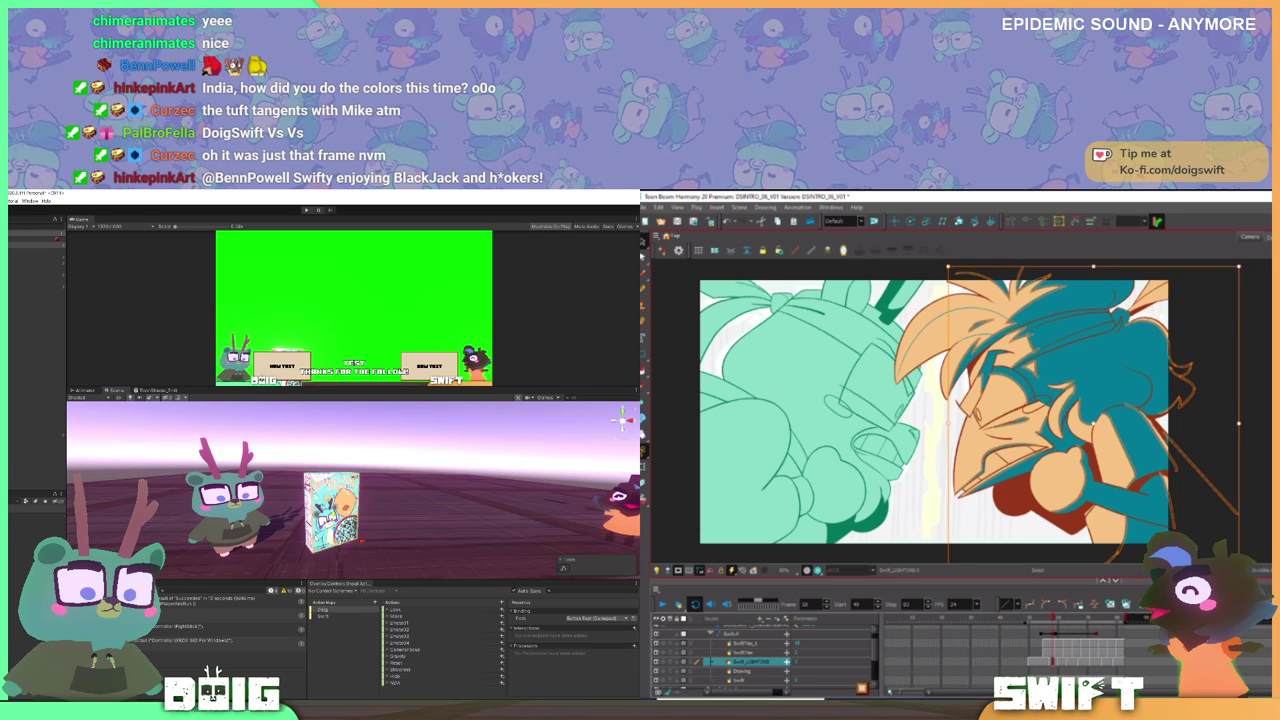
- Switch to Visual Studio and view the DestroyTime script
key("alt+Tab")
left_click(1270, 449)
scroll(186, 420, "up", 1)
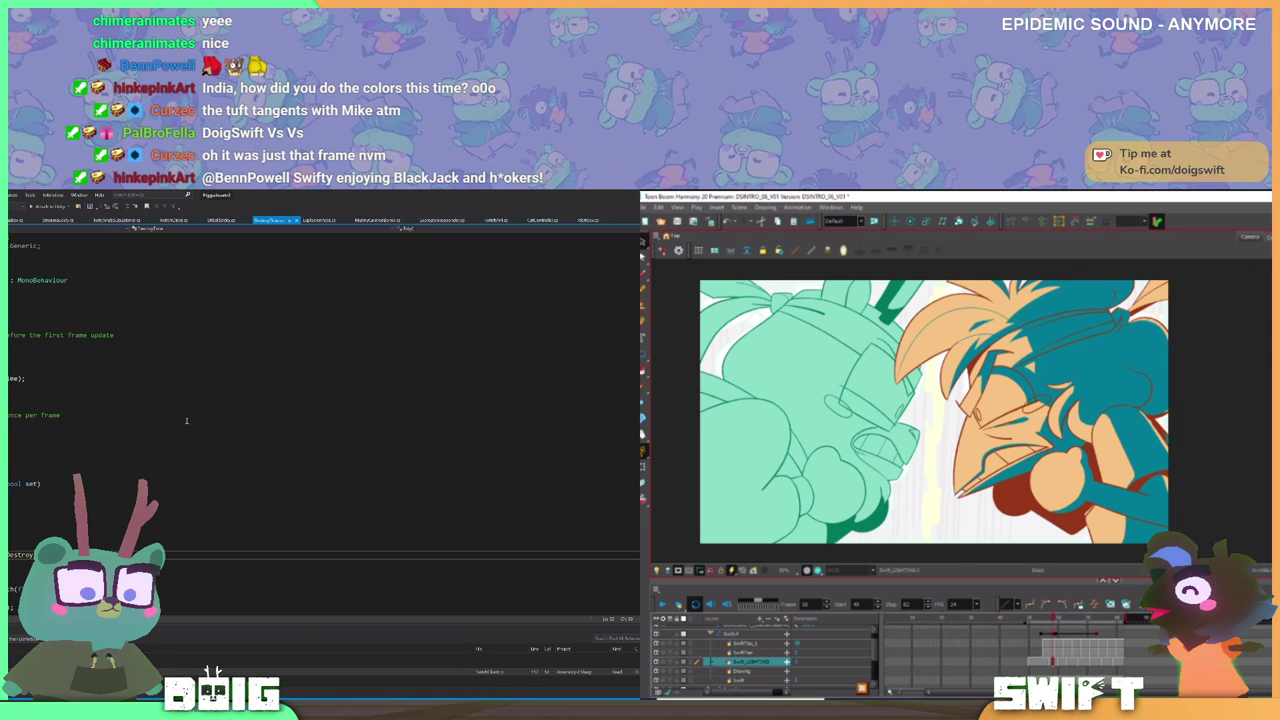
- Fit the lighting artwork to the bird character, advance one drawing and select all artwork on Swift_LIGHTING
left_click(1188, 354)
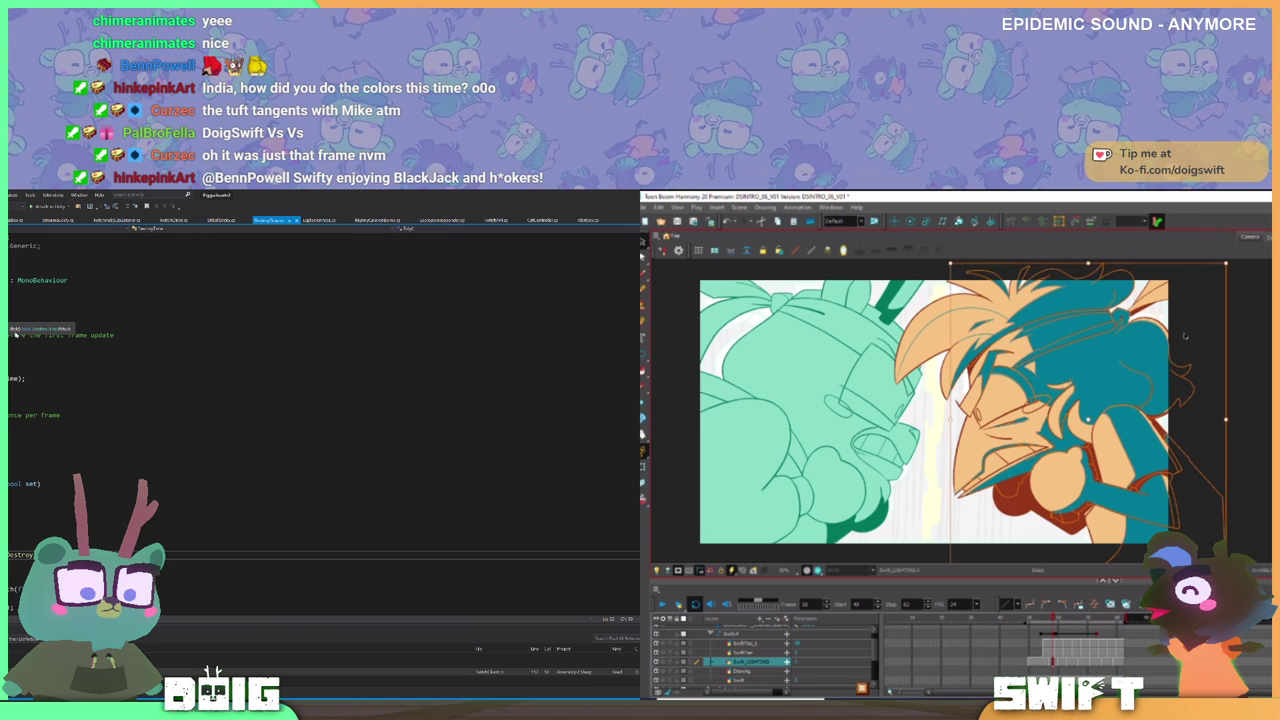
left_click(1202, 338)
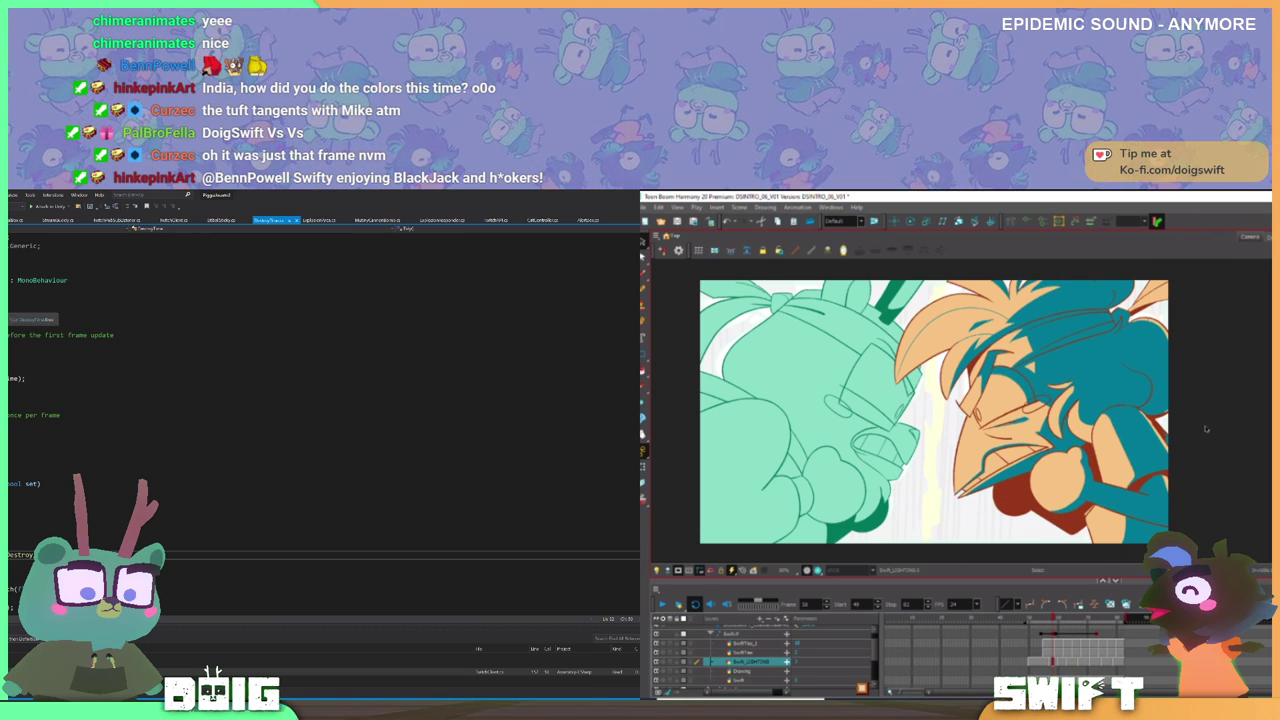
mouse_move(1054, 621)
left_mouse_down()
mouse_move(1040, 622)
mouse_move(1056, 624)
left_mouse_up()
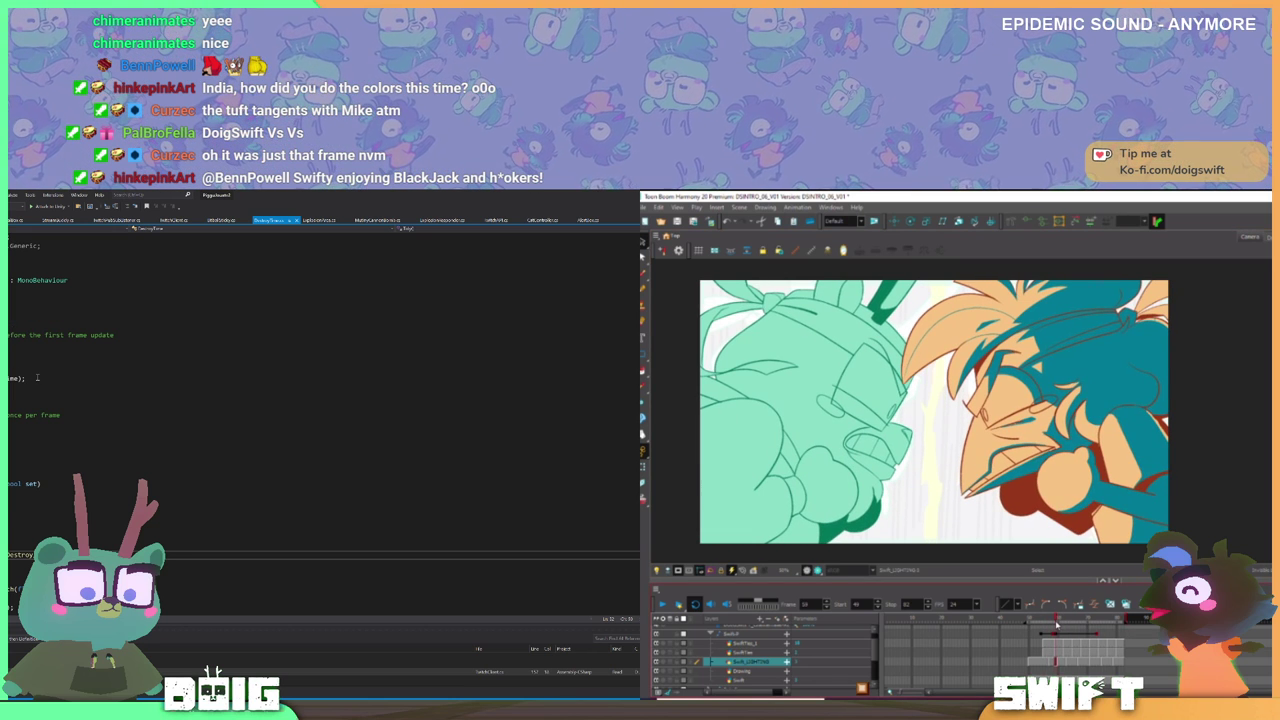
scroll(38, 378, "down", 1)
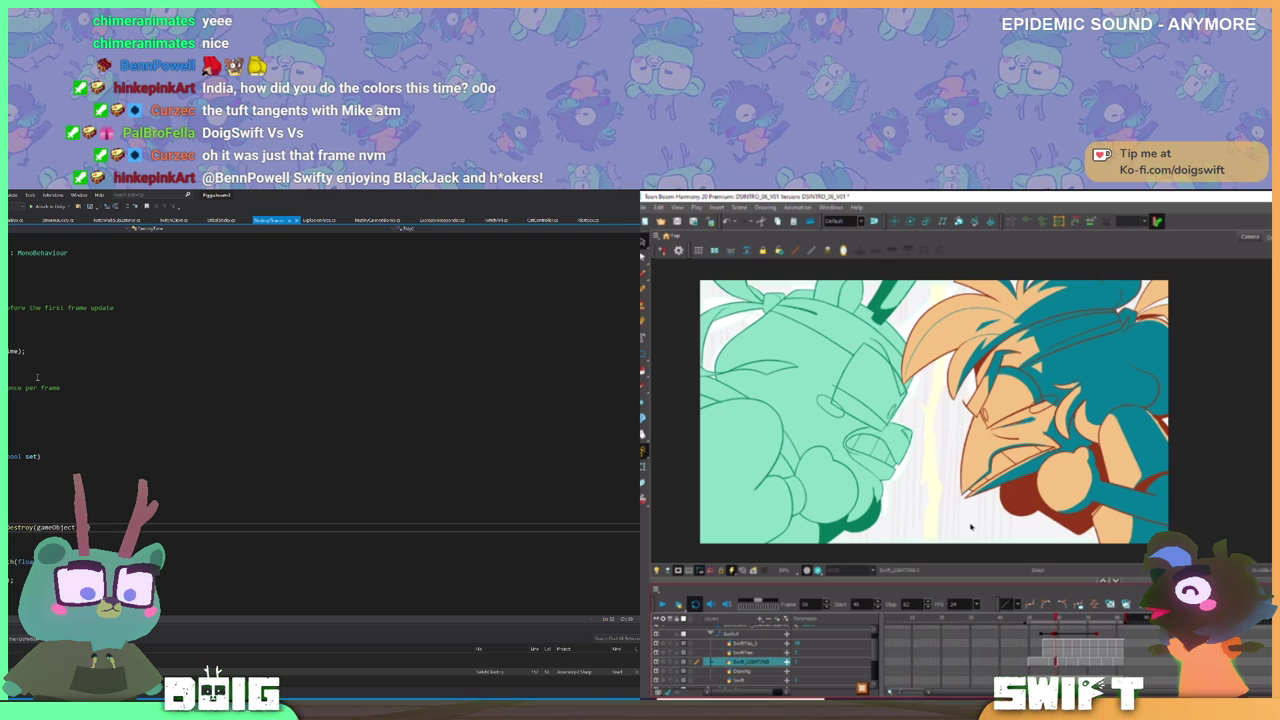
key("ctrl+a")
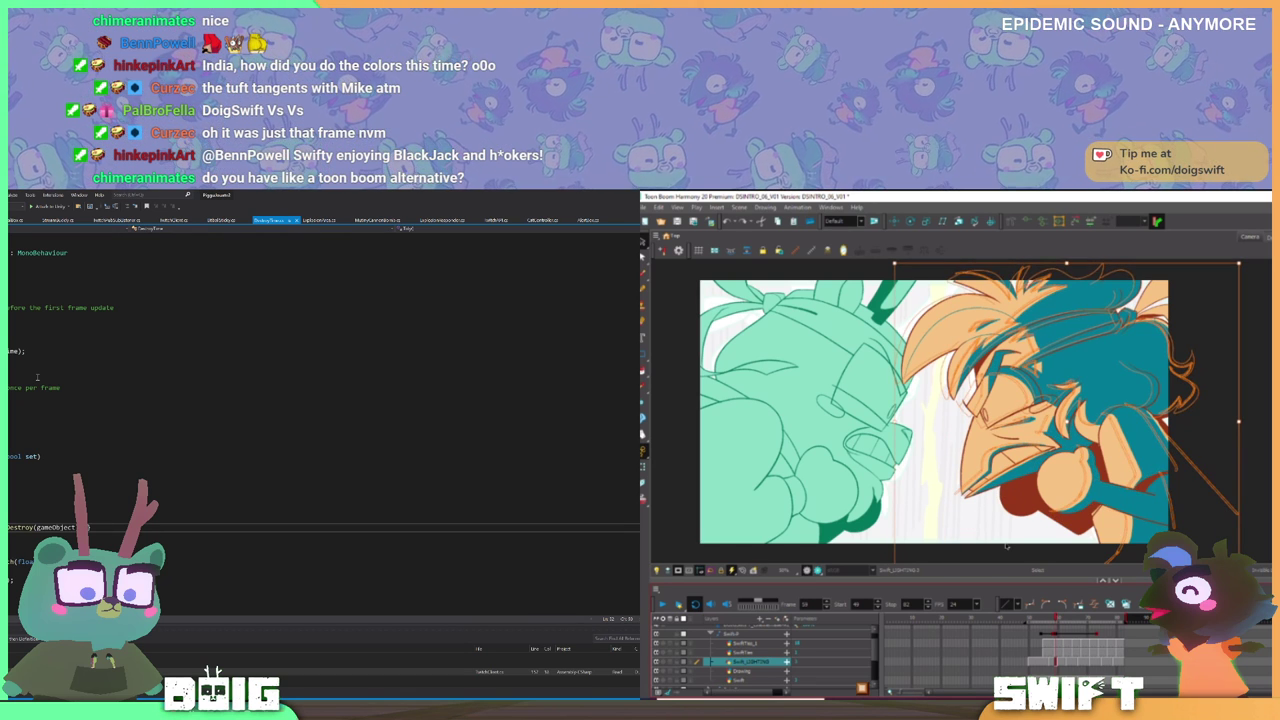
key("Up")
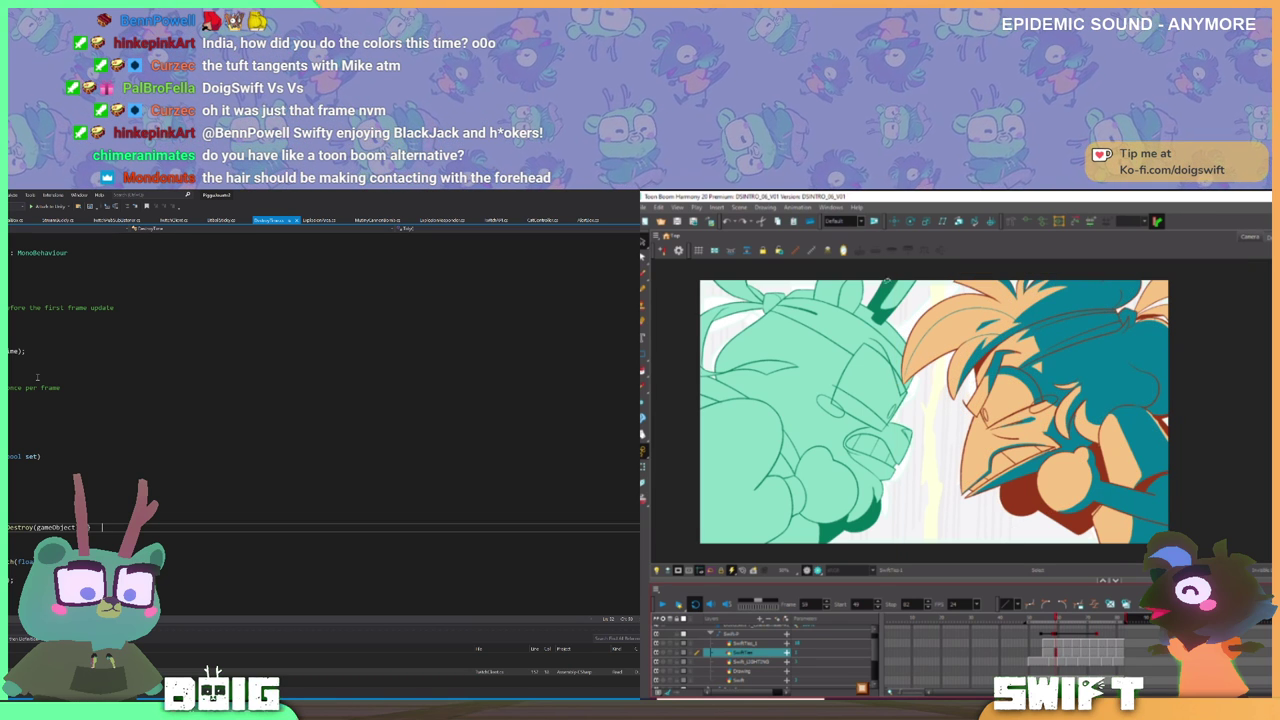
- Return to the previous Swift_LIGHTING drawing, advance to the following one and select its lighting artwork; bring the full code window into view
left_click(1053, 661)
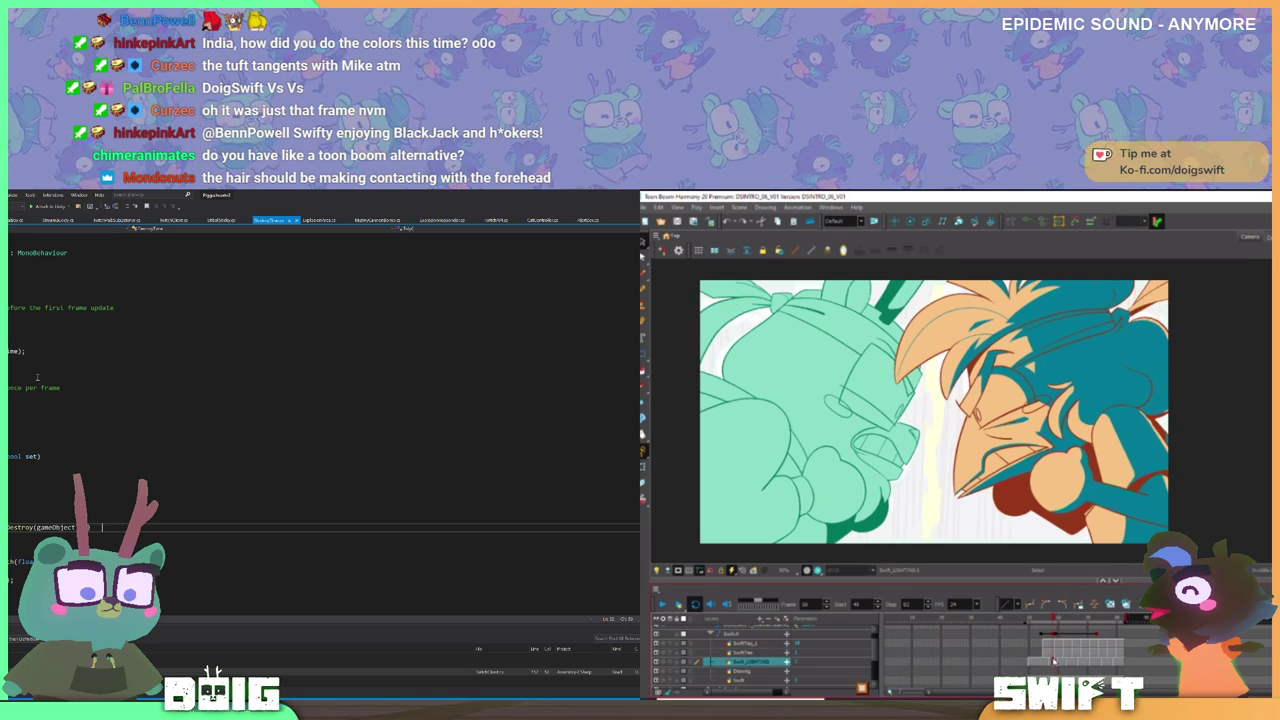
left_click_drag(1052, 619, 1058, 622)
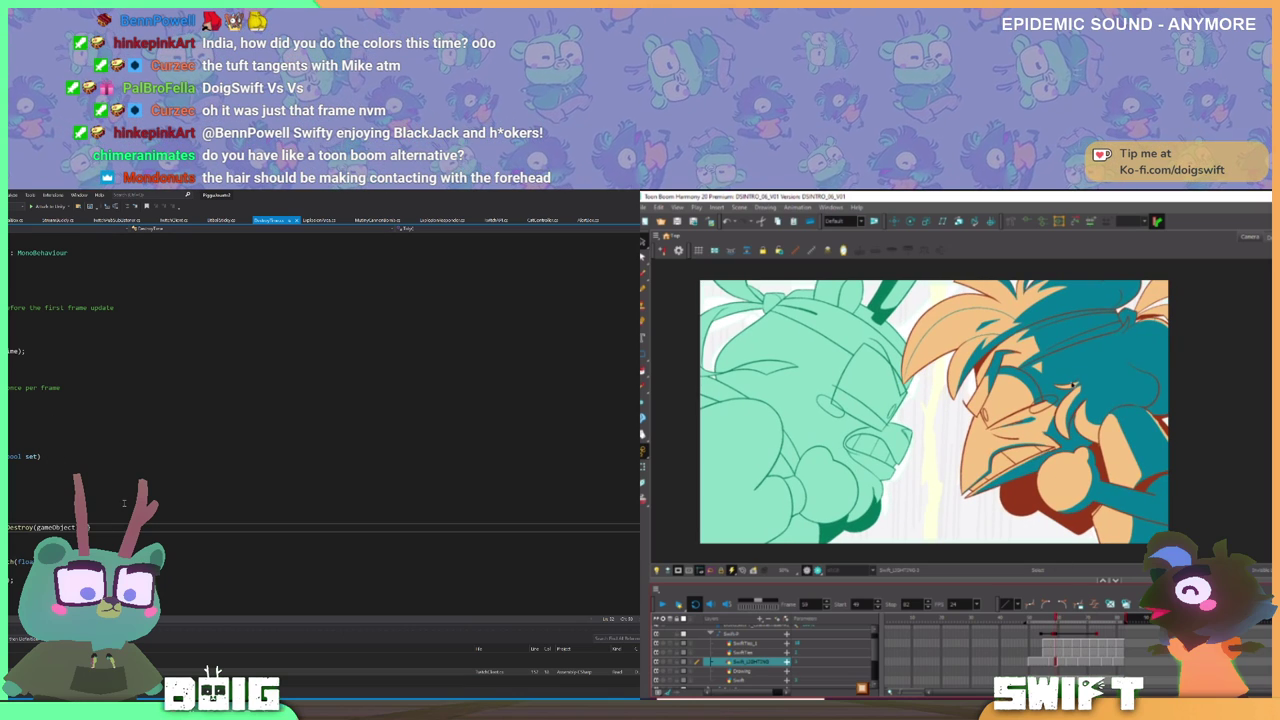
left_click_drag(443, 200, 407, 198)
left_click(1039, 354)
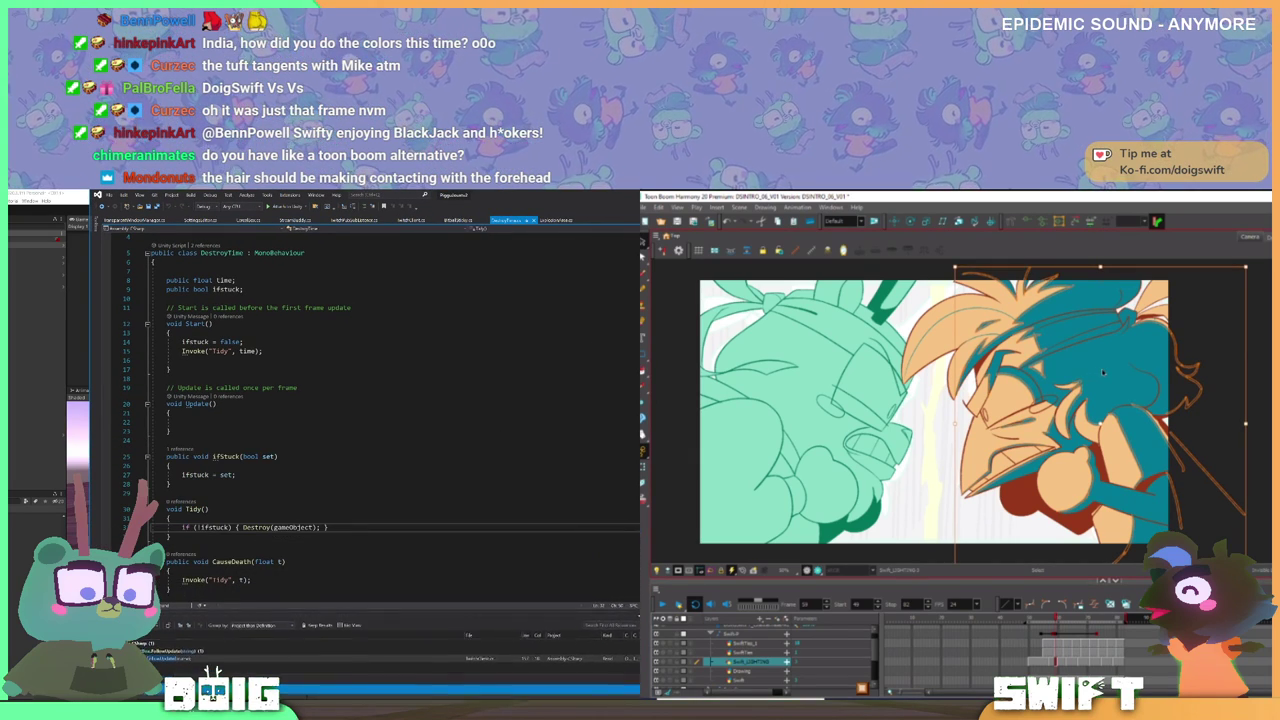
key("Escape")
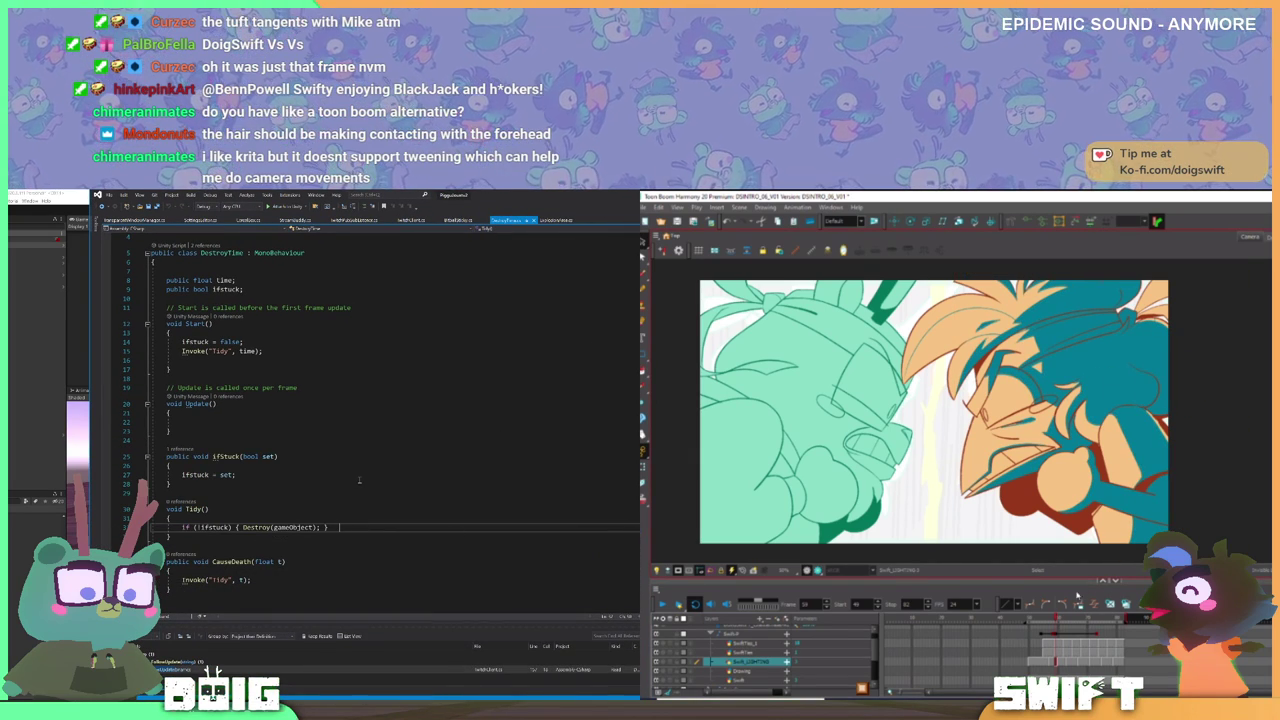
- Refit the lighting artwork on the current Swift_LIGHTING drawing to the bird character's head and body
left_click_drag(1056, 620, 1057, 618)
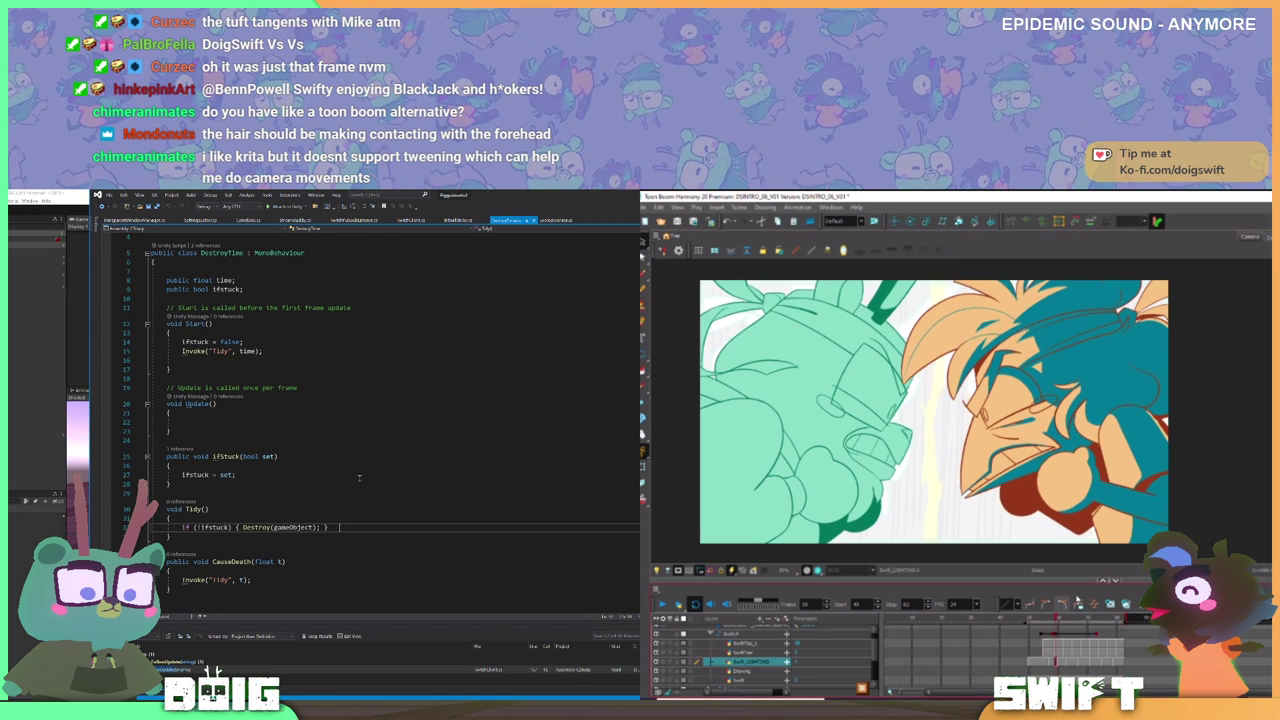
left_click(1152, 357)
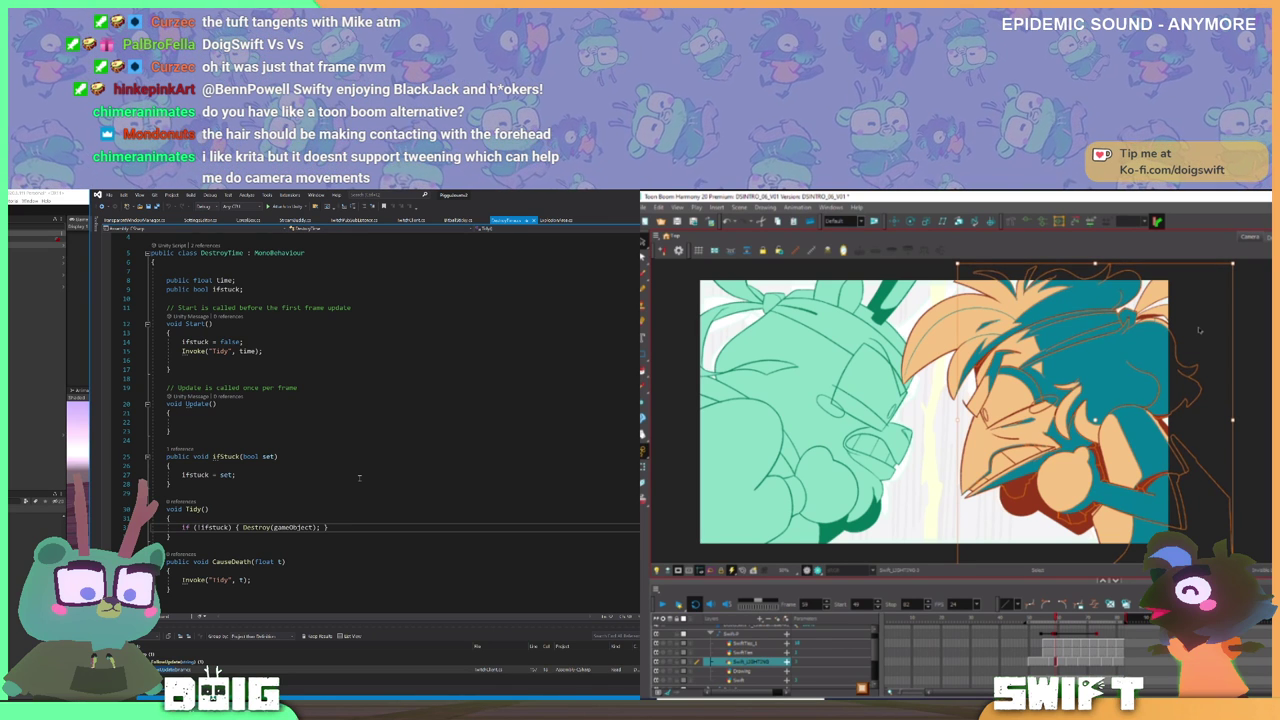
left_click(1248, 364)
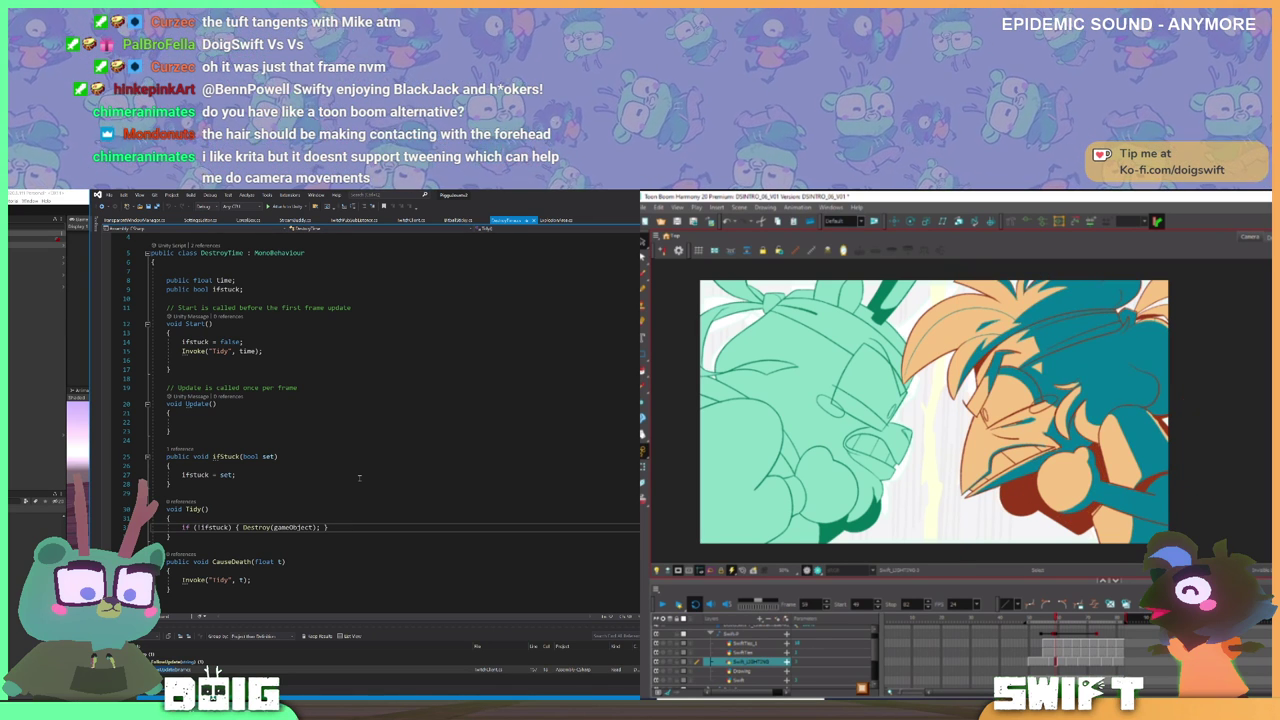
left_click_drag(1057, 622, 1057, 622)
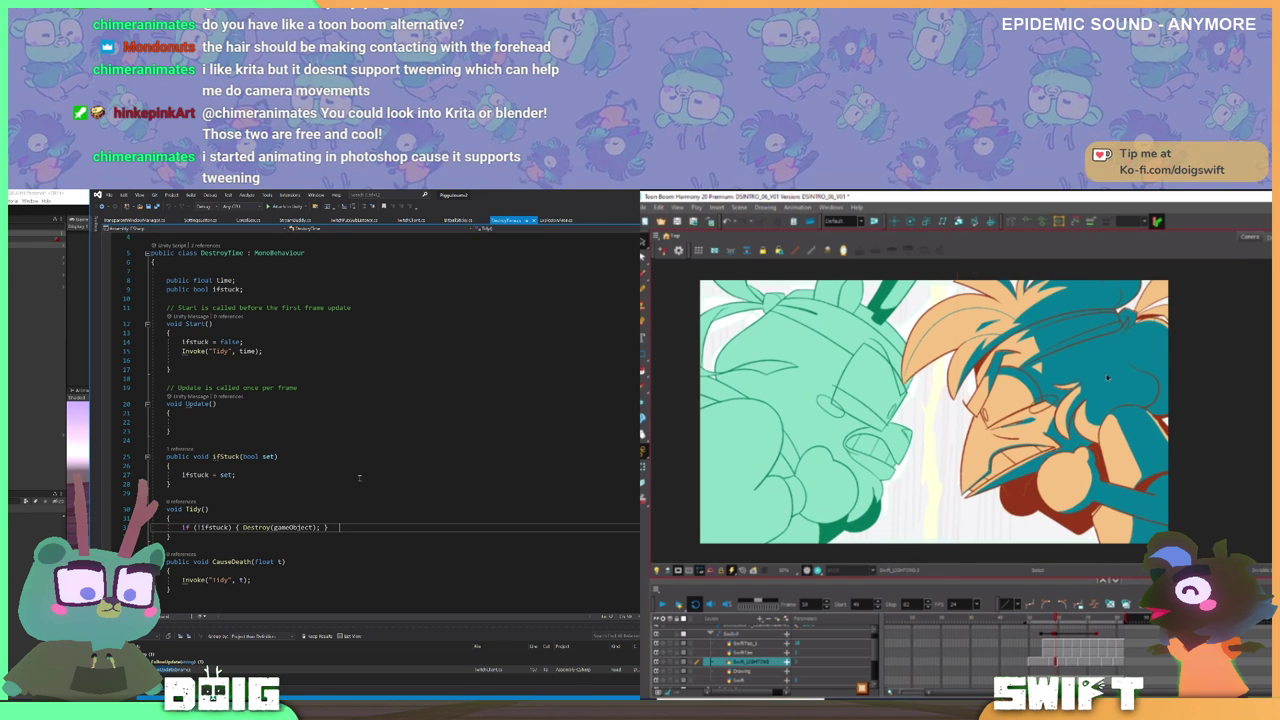
left_click(1183, 368)
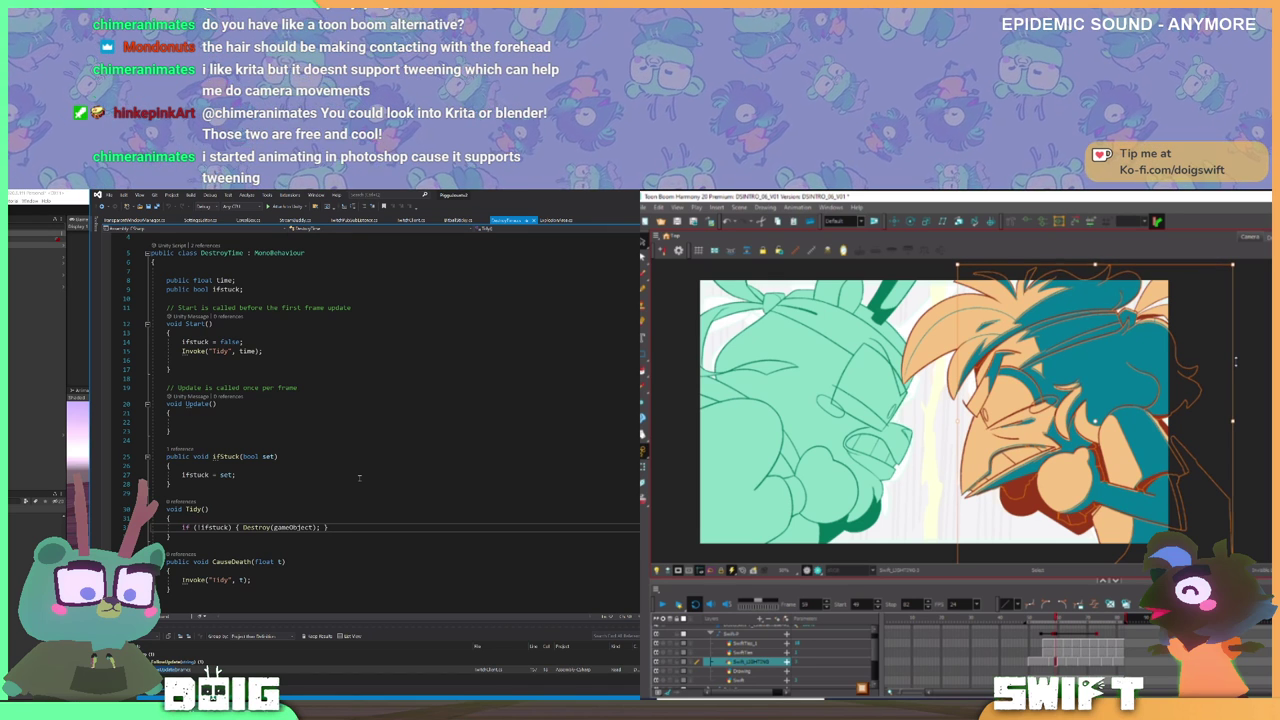
left_click(1243, 362)
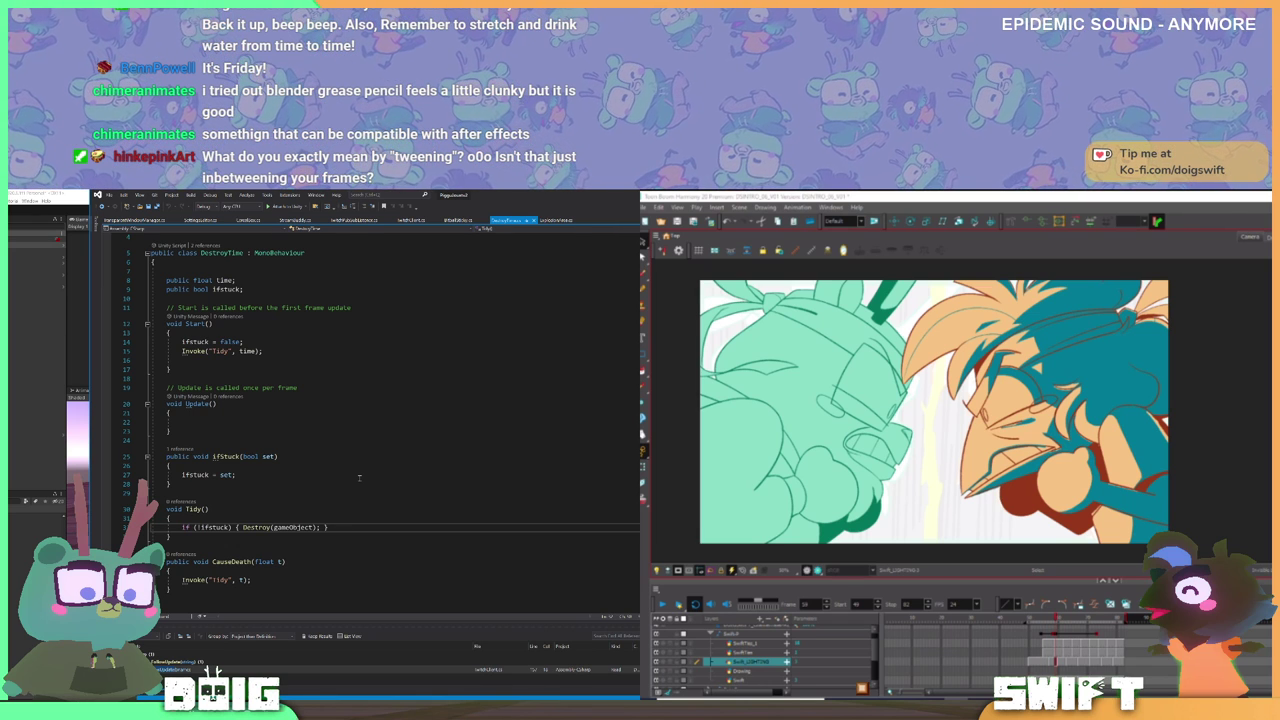
- Choose the Brush tool for the Swift_LIGHTING drawing and tilt the canvas for drawing
left_click(643, 273)
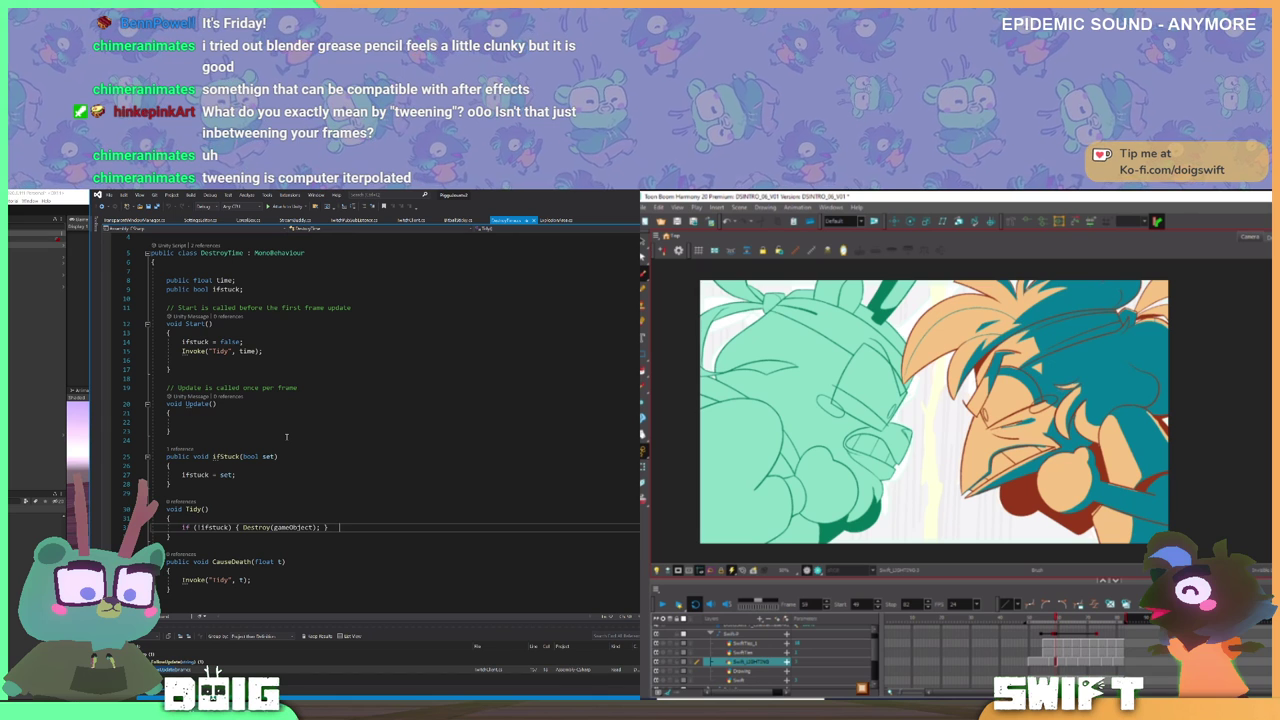
left_click(347, 527)
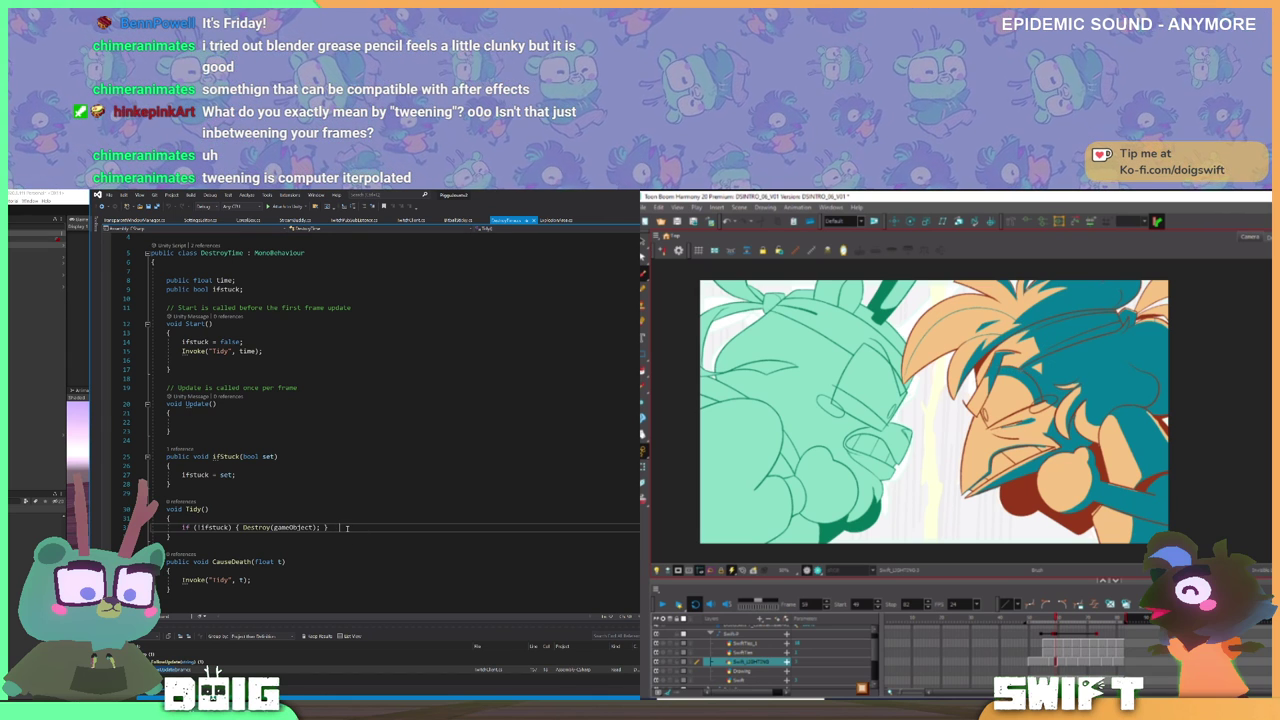
left_click_drag(1010, 345, 906, 356)
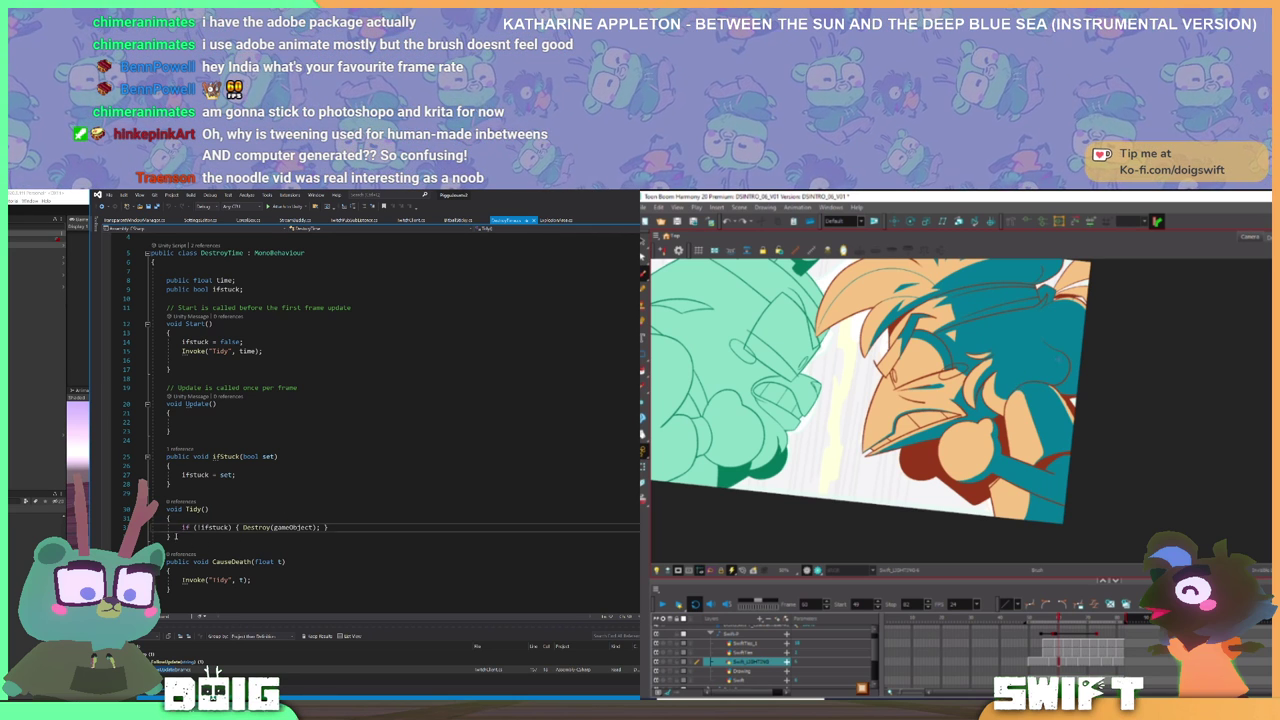
- Duplicate the Tidy() method below CauseDeath in the DestroyTime script
left_click_drag(175, 537, 212, 497)
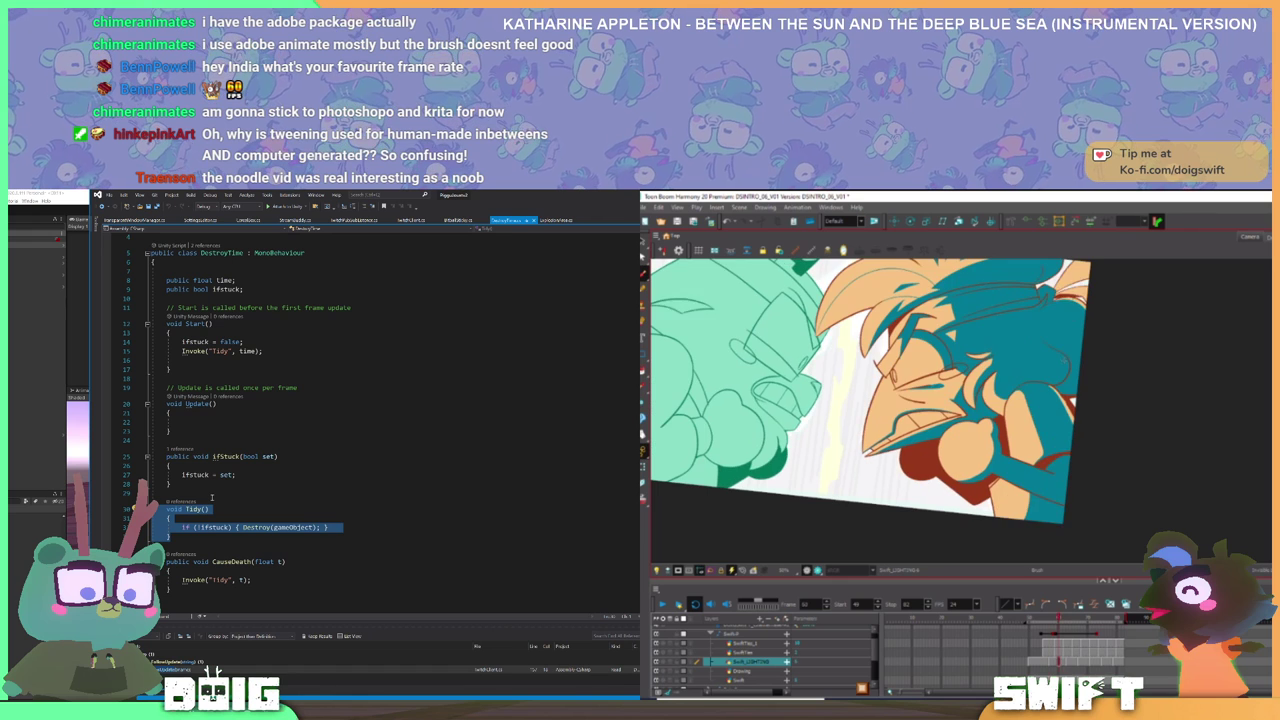
scroll(212, 497, "down", 2)
left_click(186, 528)
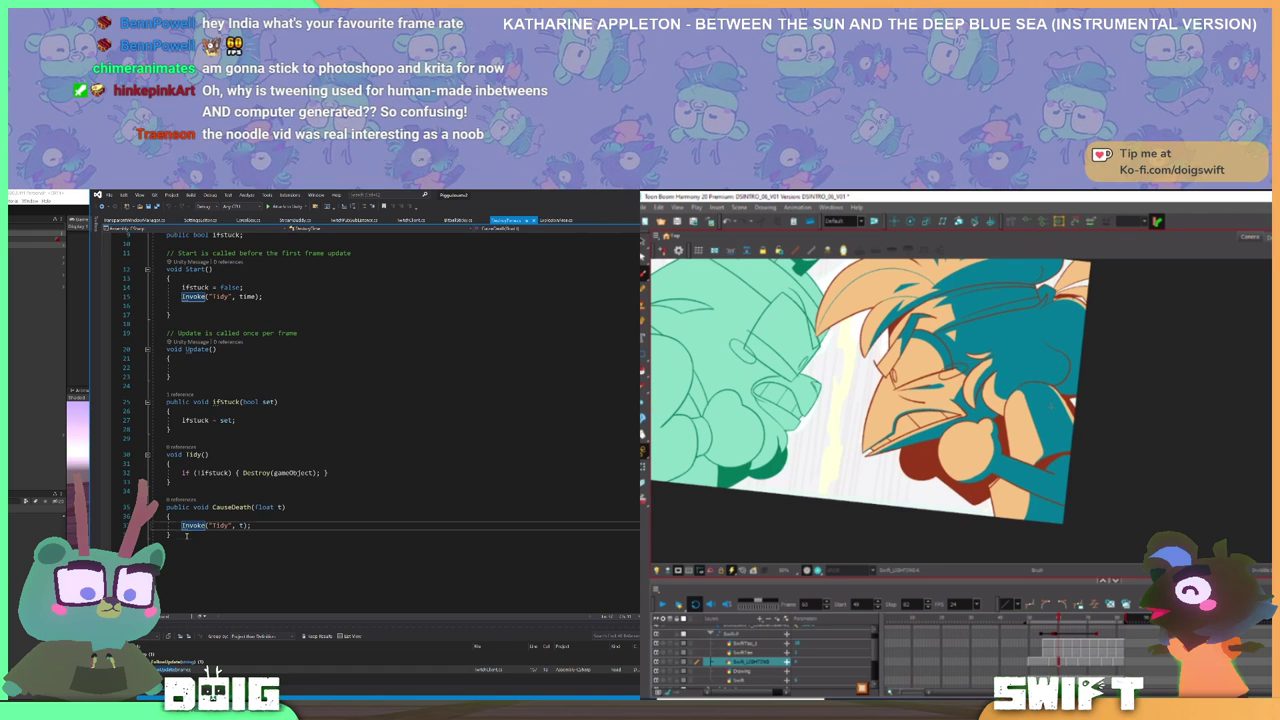
left_click(186, 537)
key("Return")
type("void Tidy() {     if (!ifstuck) { Destroy(gameObject); } }")
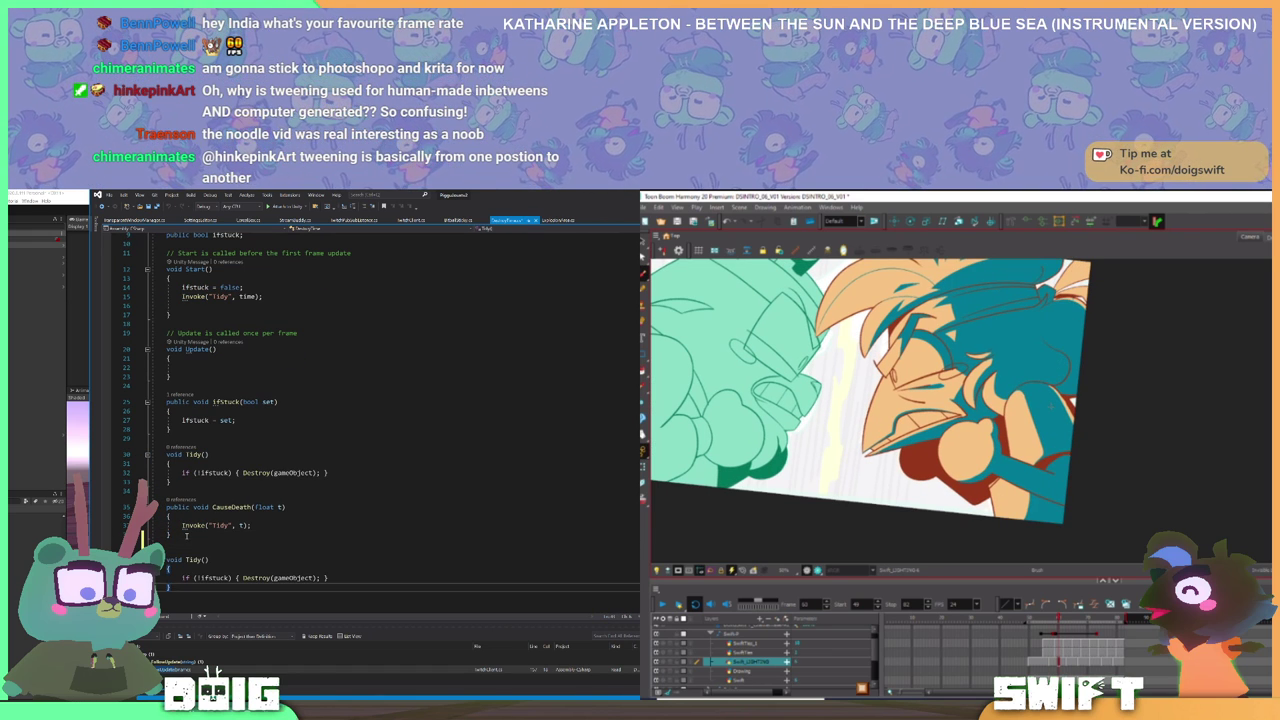
- Rename the duplicated Tidy method to Death
double_click(196, 560)
type("Dea")
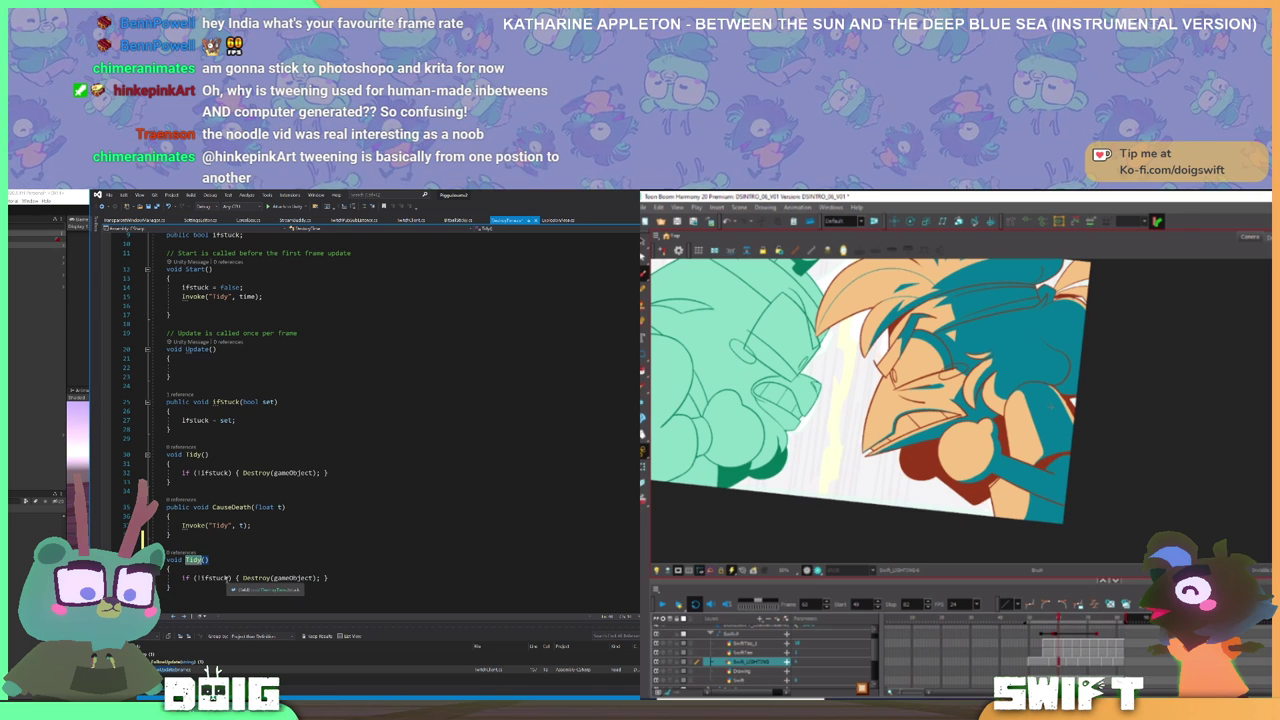
type("th")
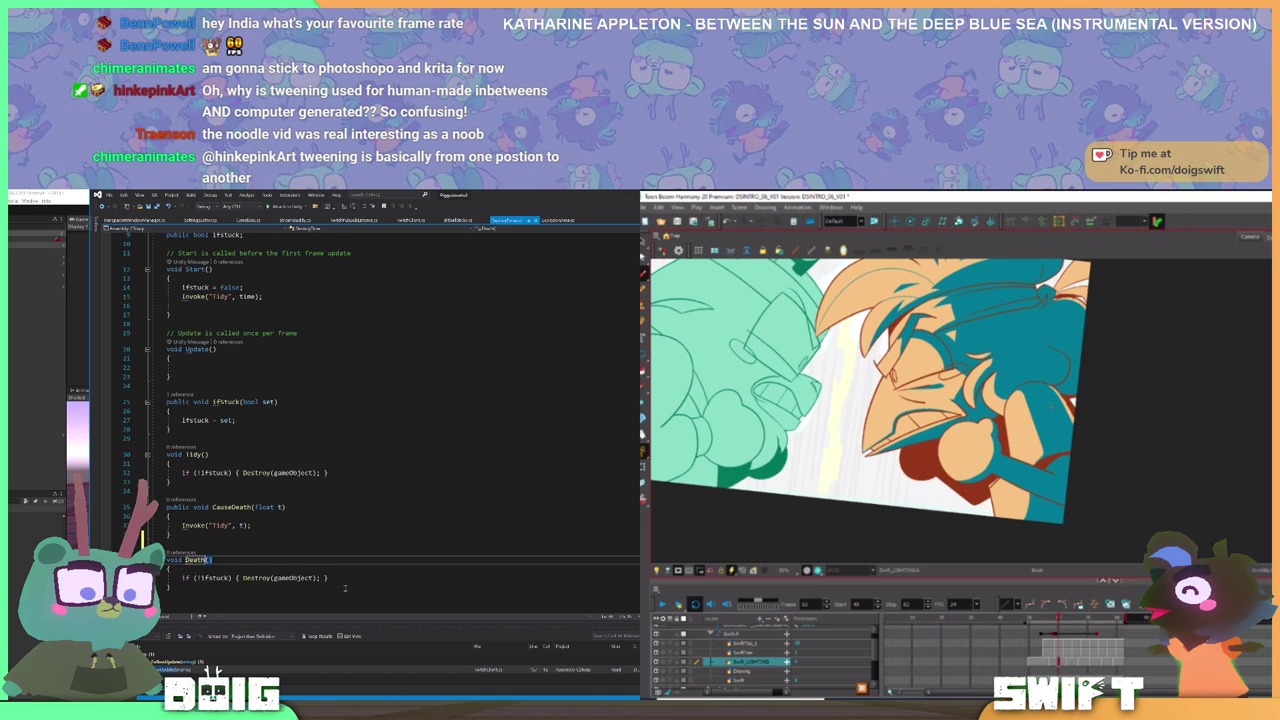
- Remove the ifStuck condition and its braces from the Death method, leaving only Destroy(gameObject); in its body
left_click(342, 580)
left_click_drag(244, 578, 182, 580)
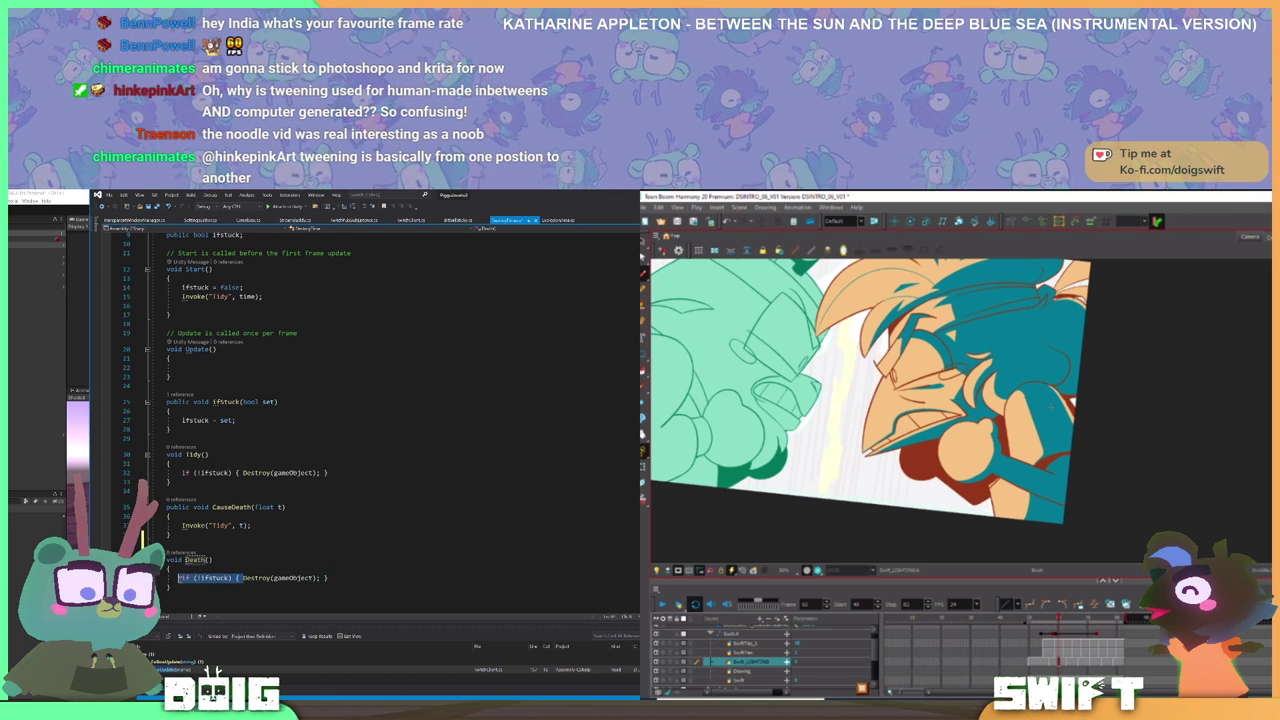
key("BackSpace")
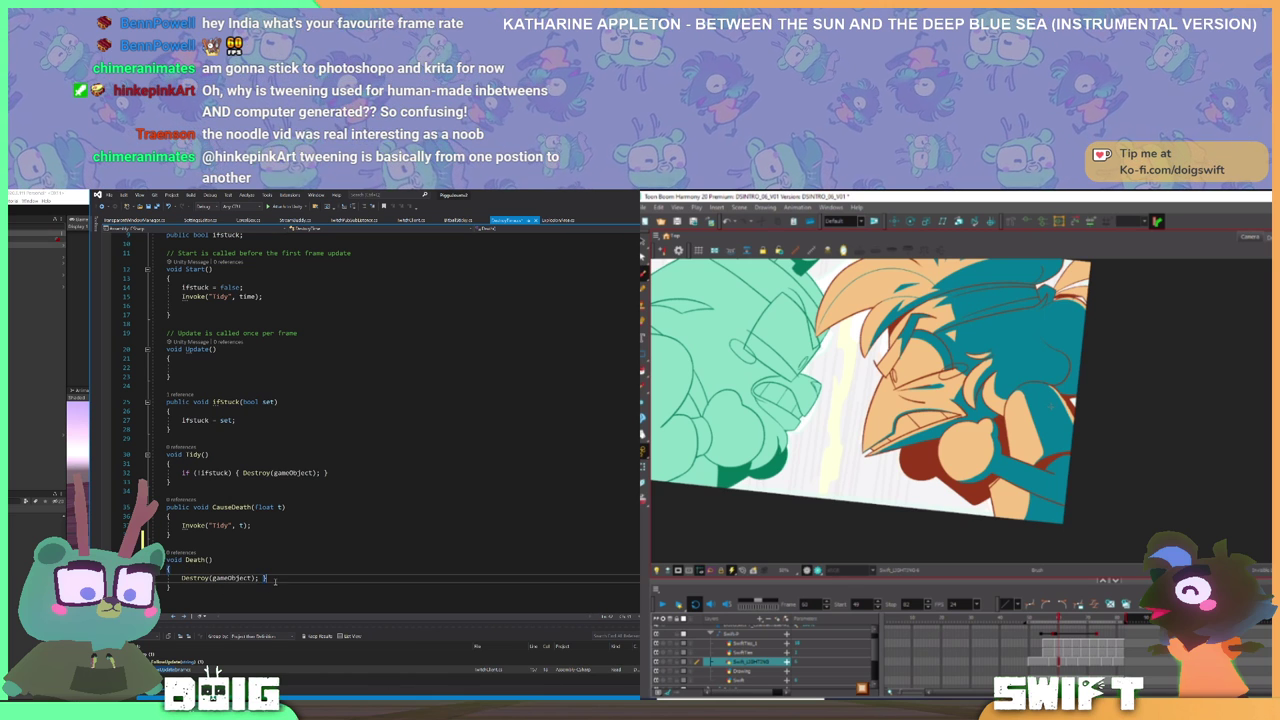
key("BackSpace")
key("BackSpace")
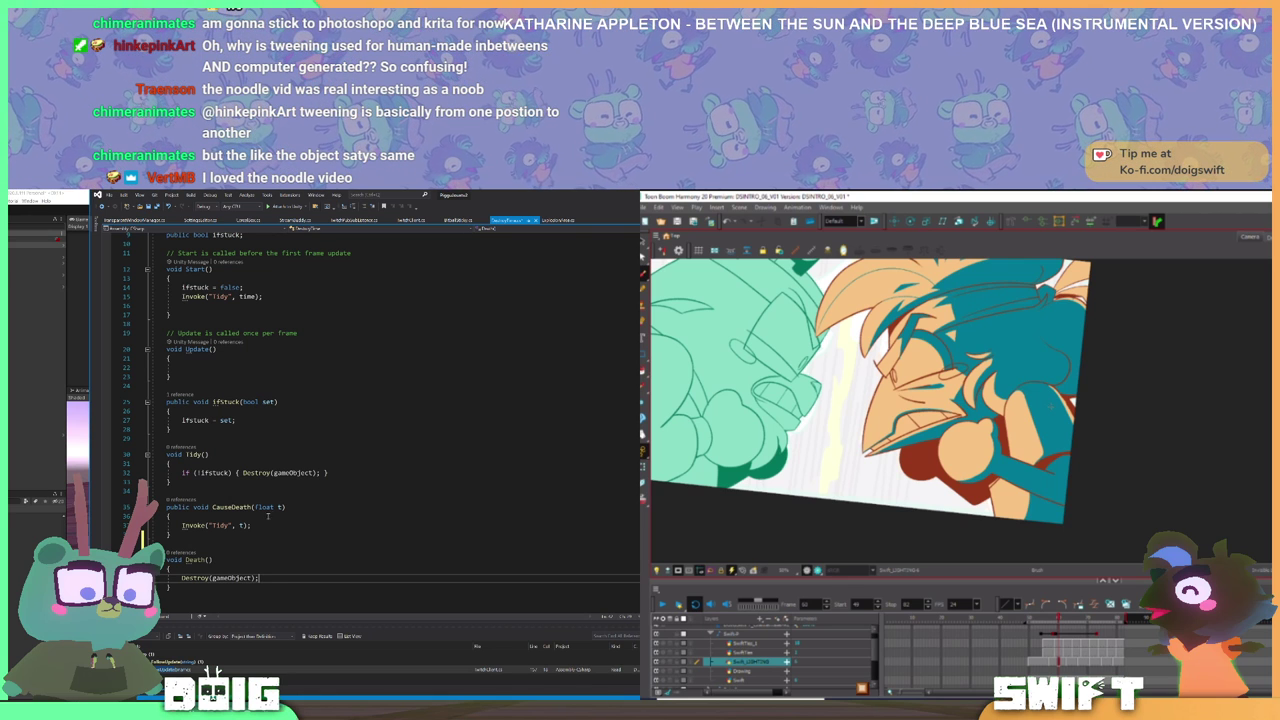
- Make the Invoke calls in CauseDeath and Start target "Death" instead of "Tidy"
double_click(229, 525)
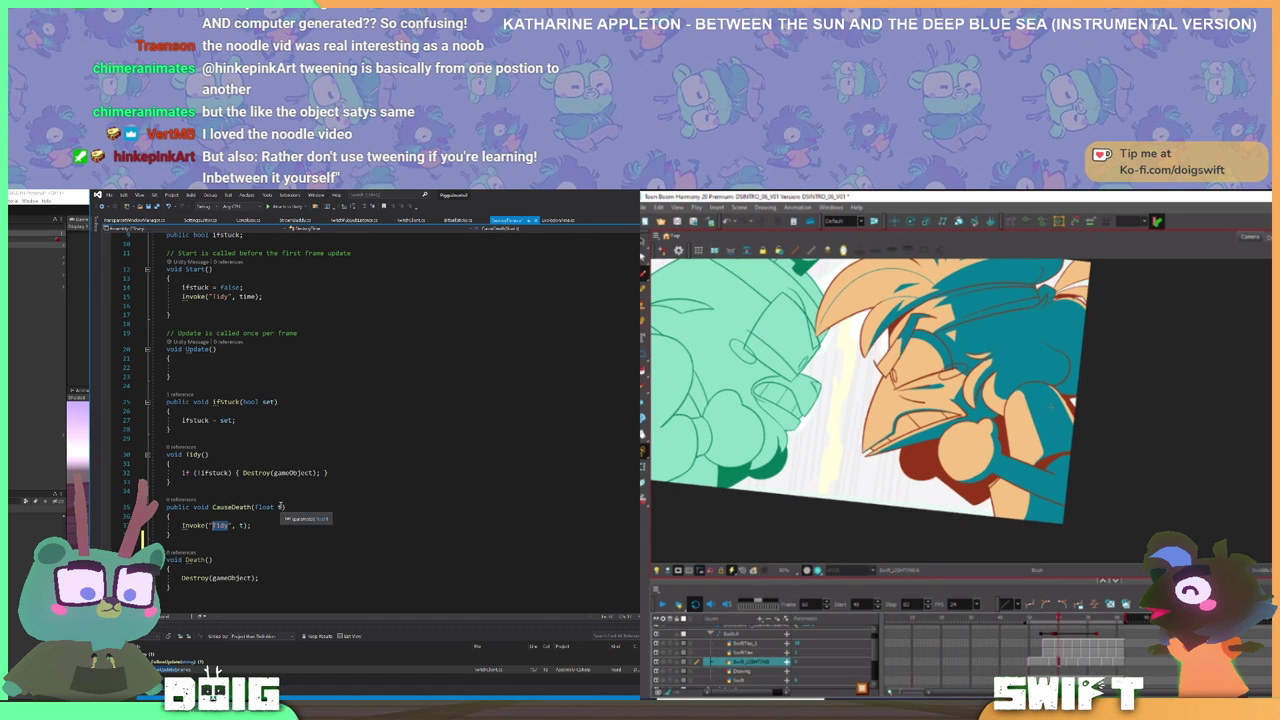
type("Death")
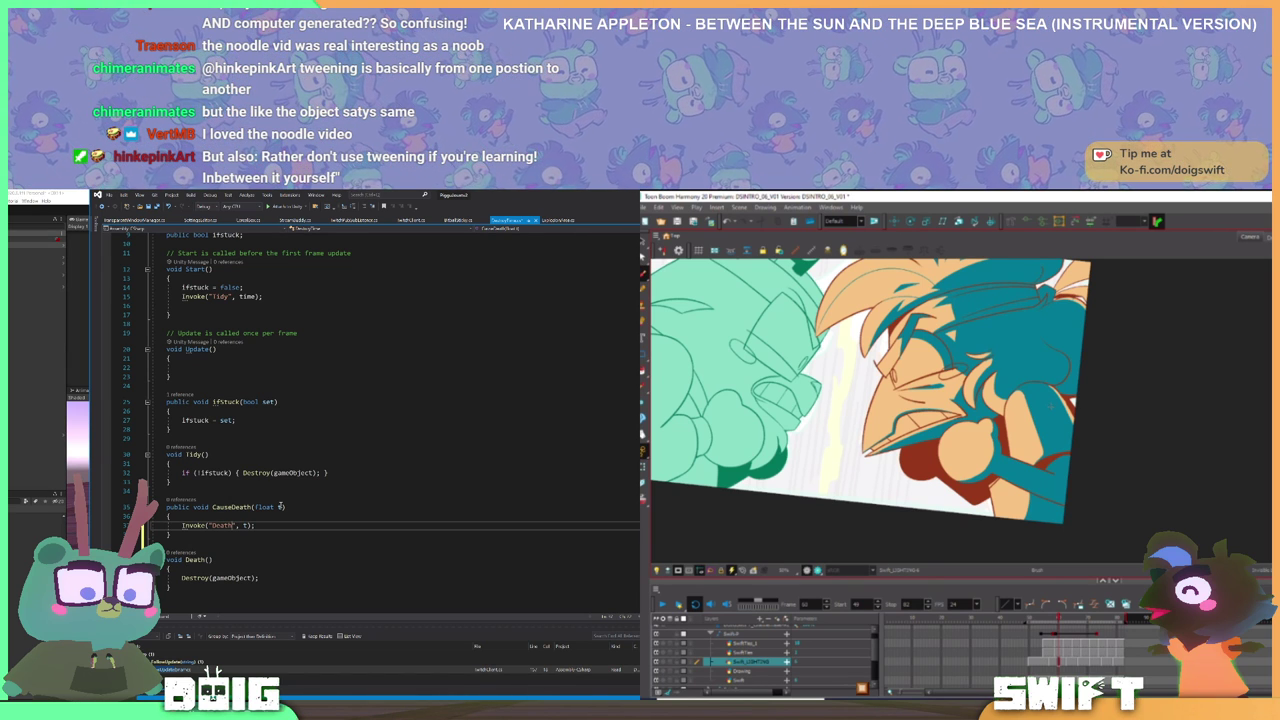
left_click(338, 472)
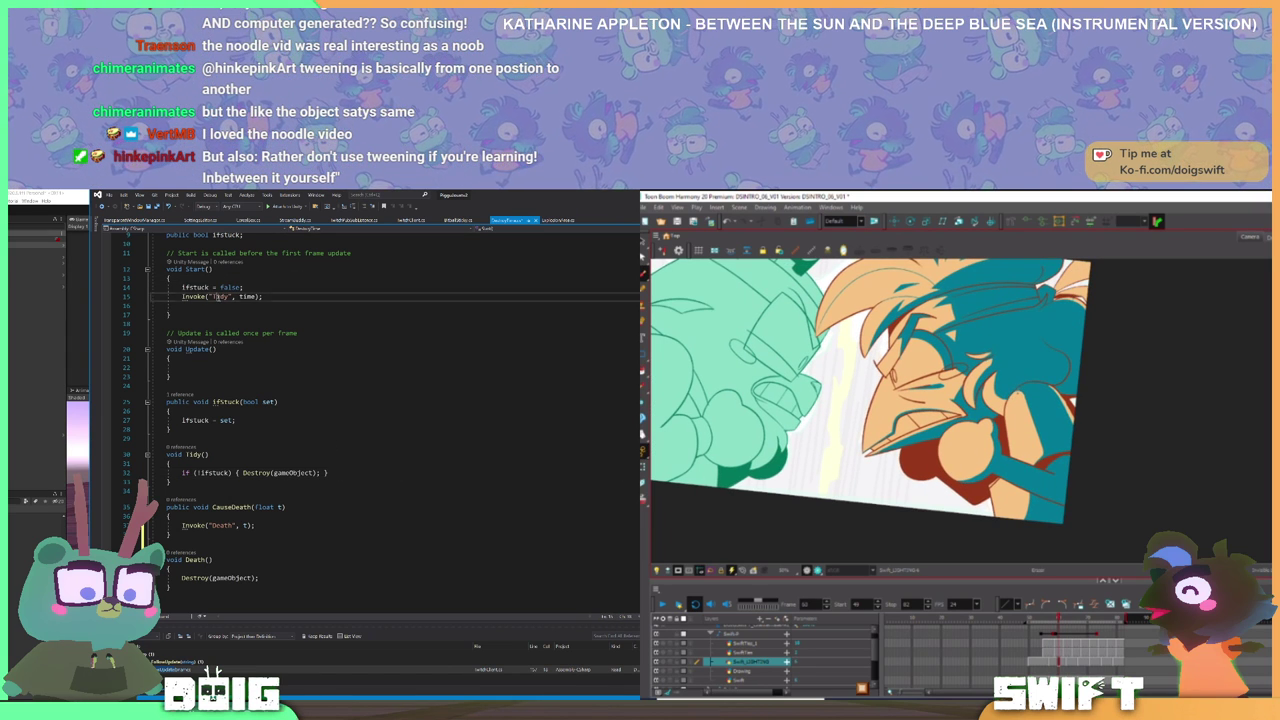
double_click(221, 297)
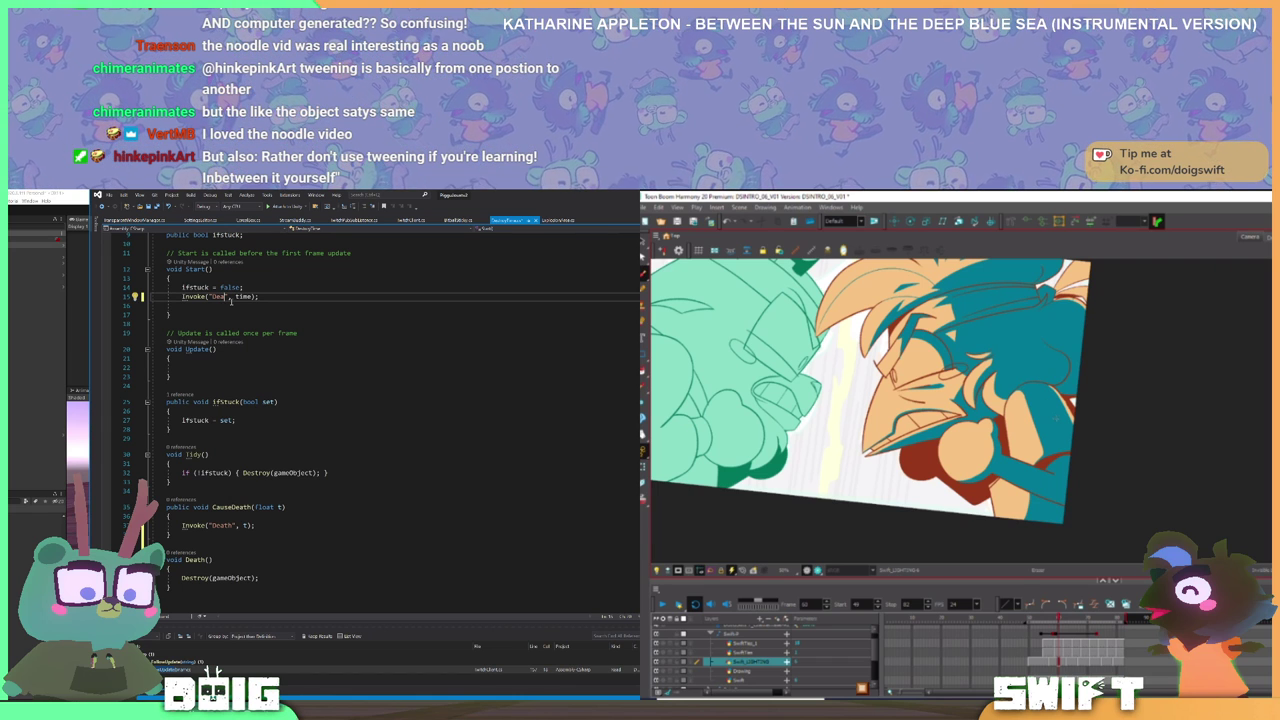
key("BackSpace")
key("BackSpace")
key("BackSpace")
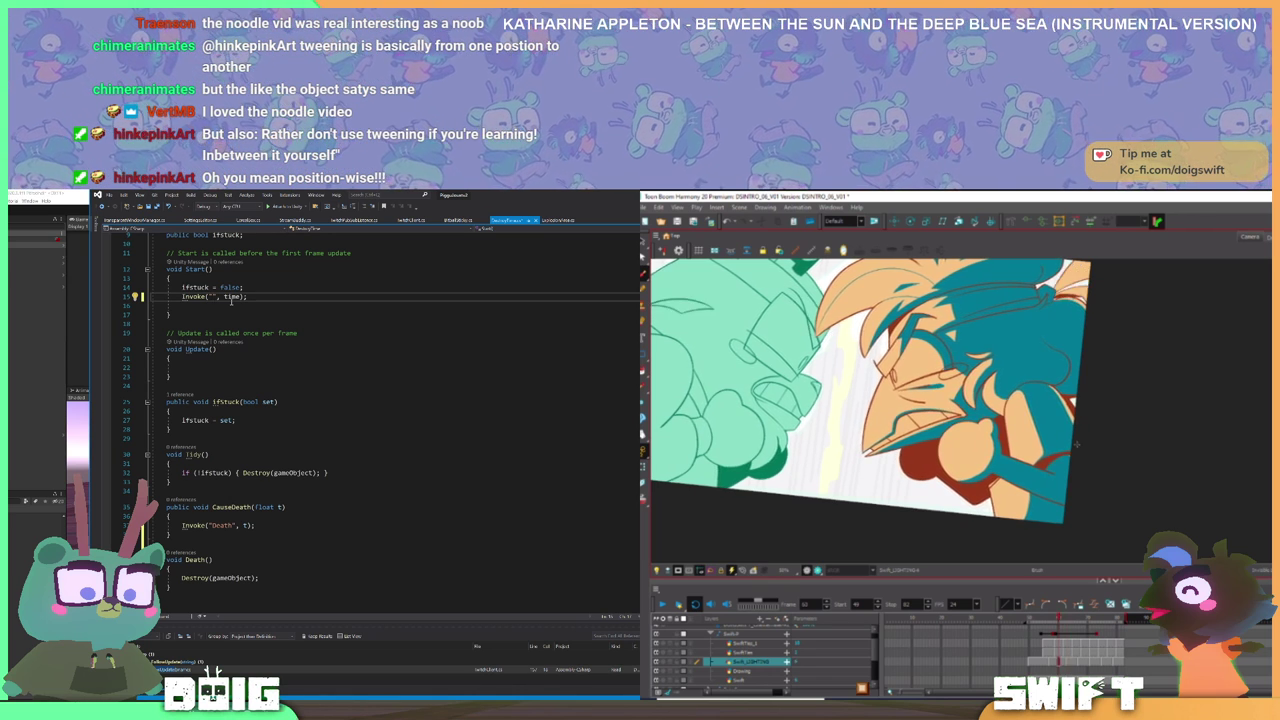
type("Death")
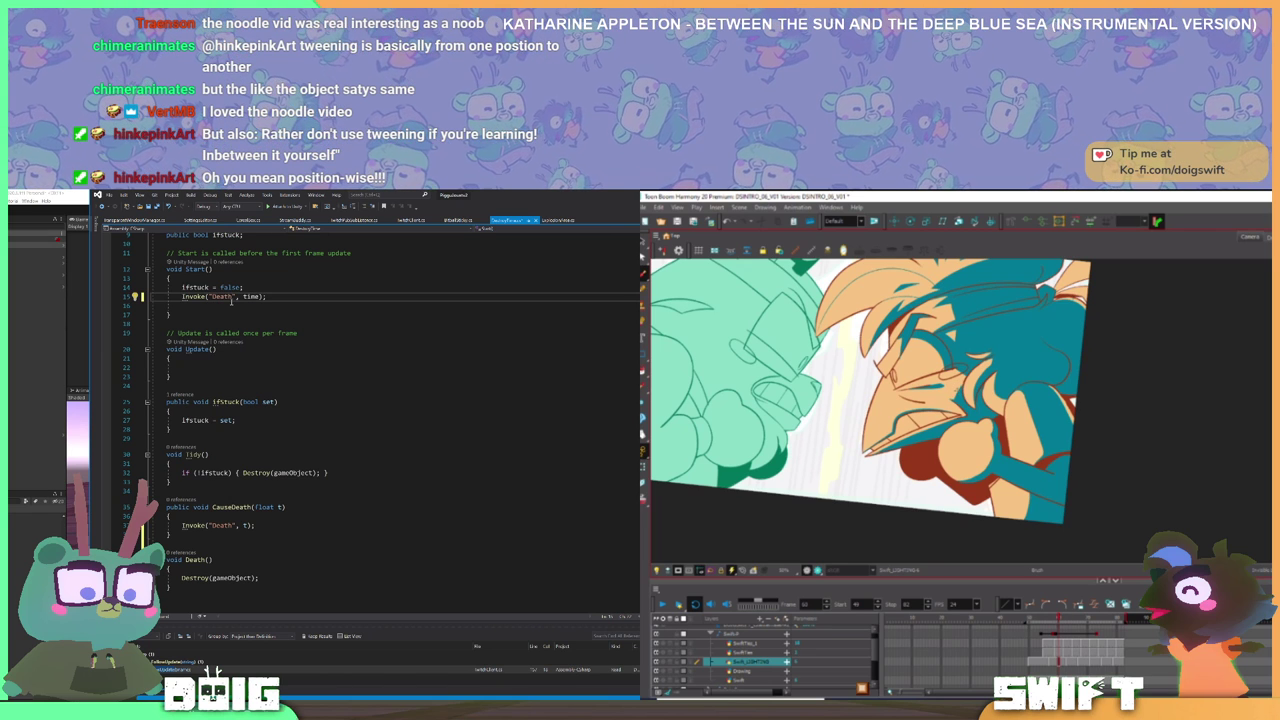
left_click(312, 527)
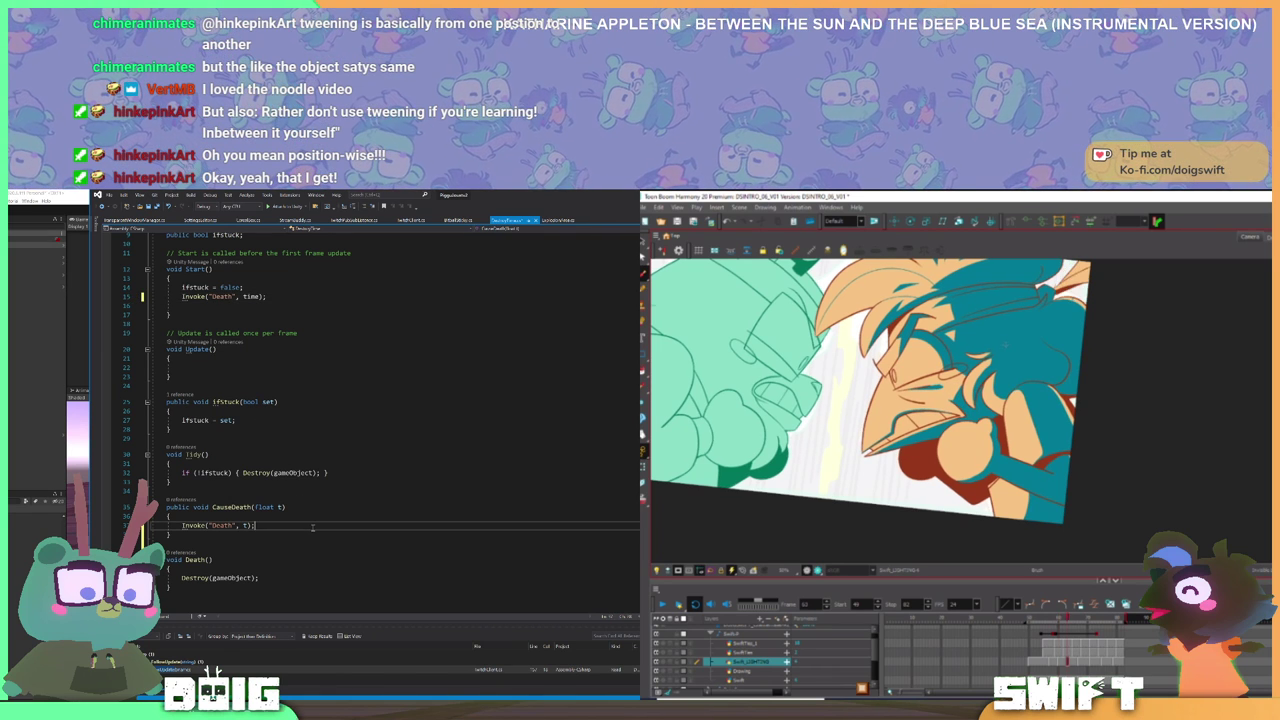
- Look over the edited DestroyTime script and switch to the Unity editor
left_click(342, 507)
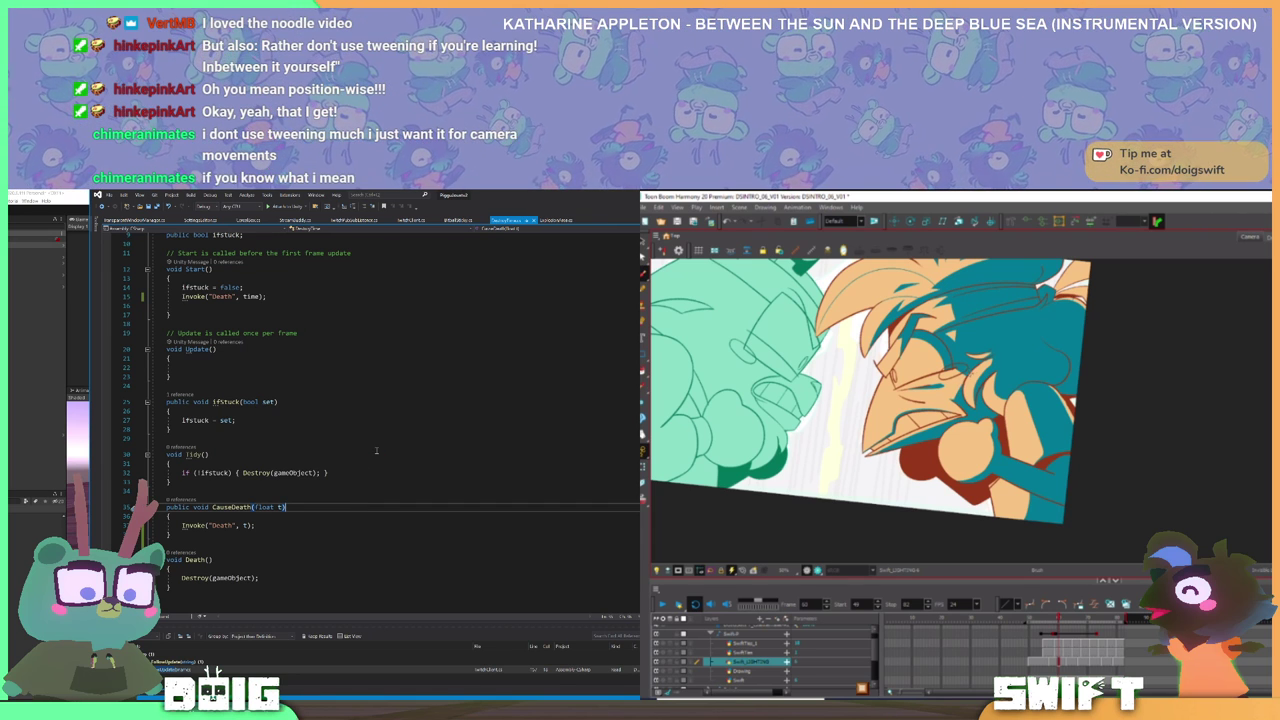
scroll(376, 451, "down", 2)
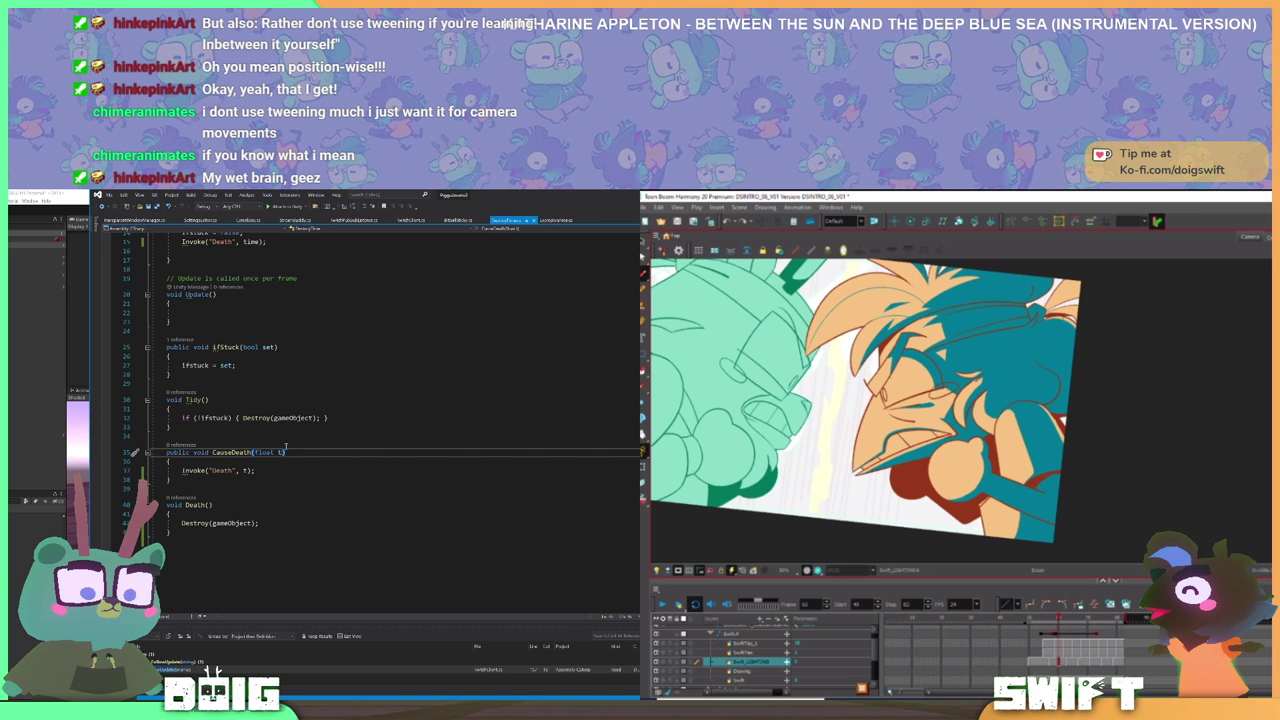
left_click(263, 524)
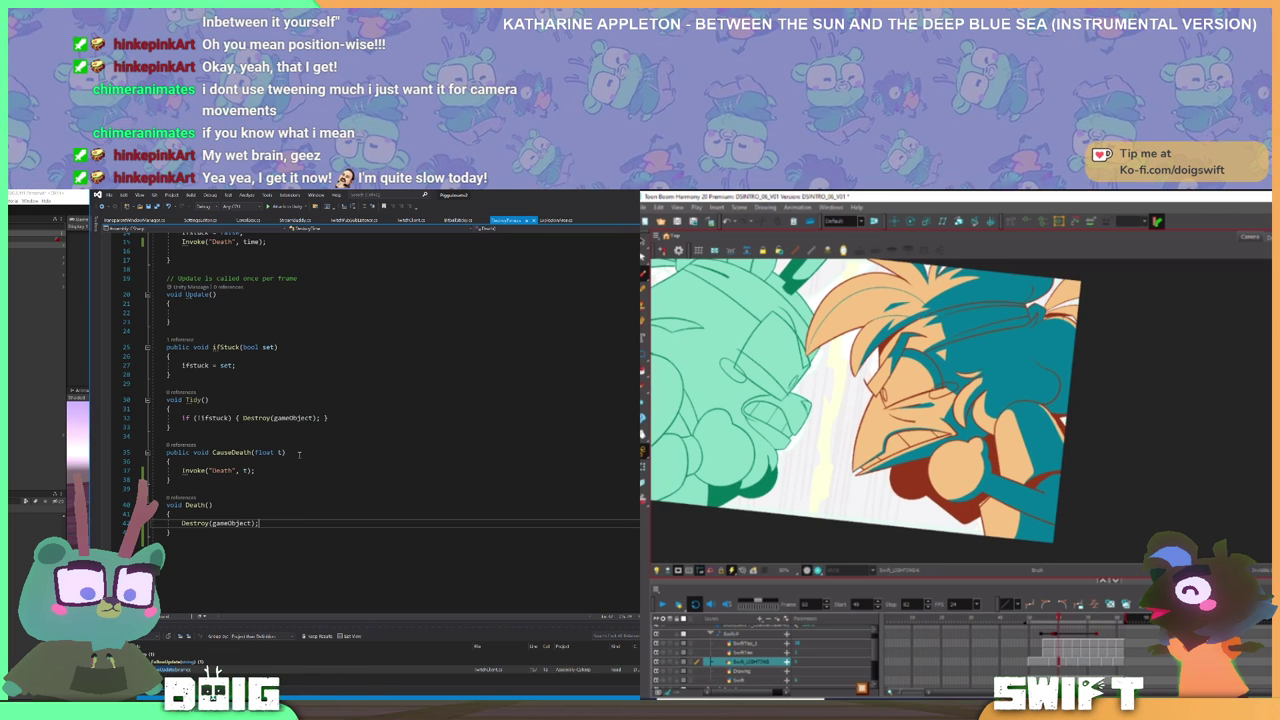
scroll(298, 455, "up", 5)
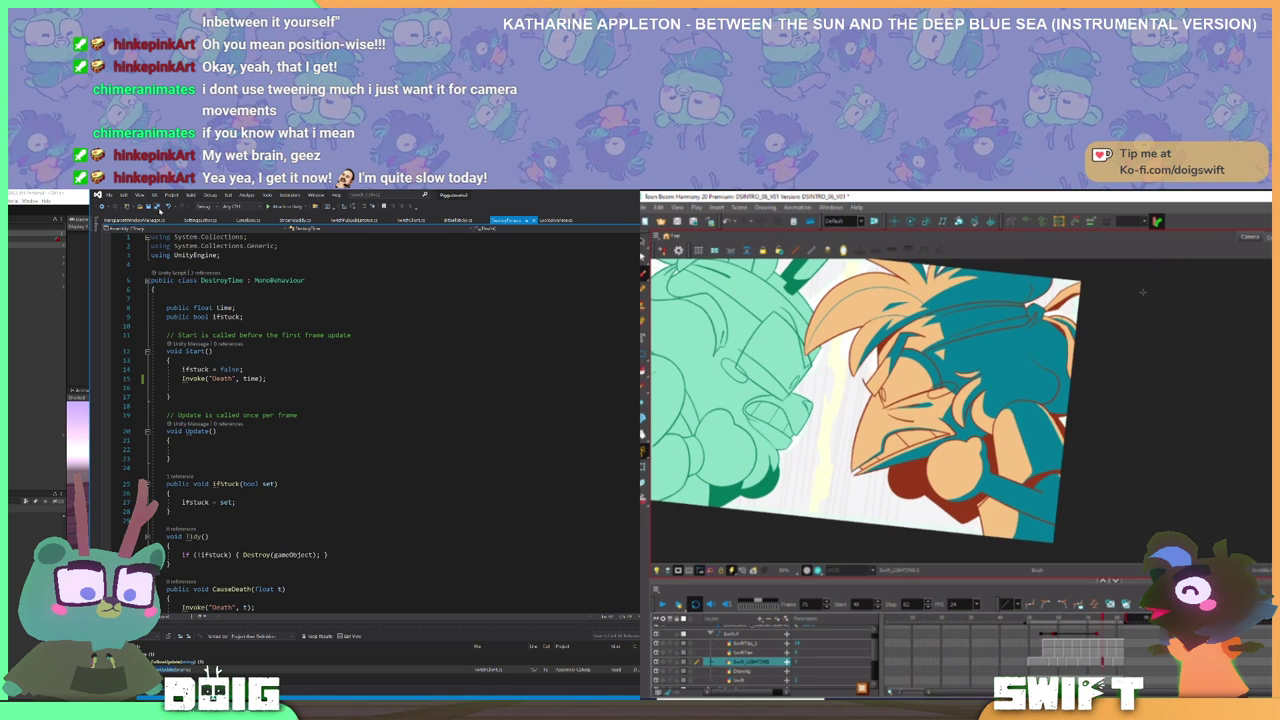
key("alt+Tab")
- Switch to Toon Boom Harmony and check the bird character's layers around the back of the headband near the end of the shot
left_click(1093, 652)
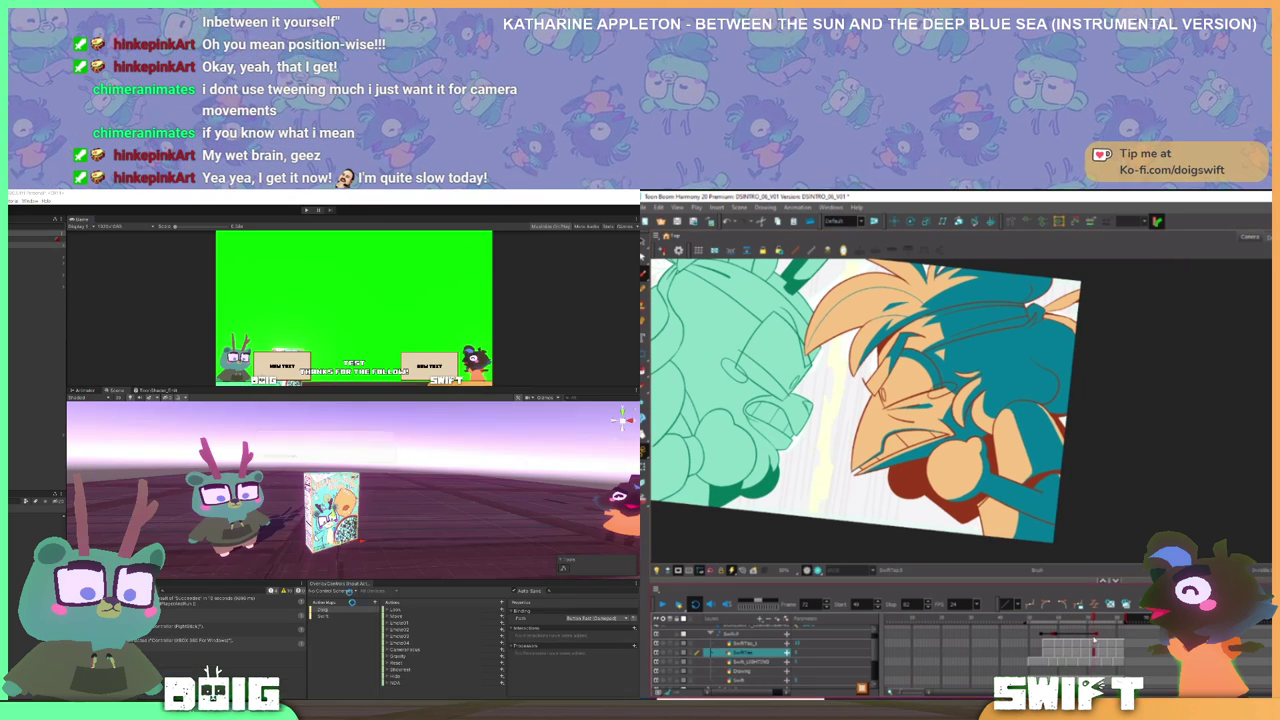
key("g")
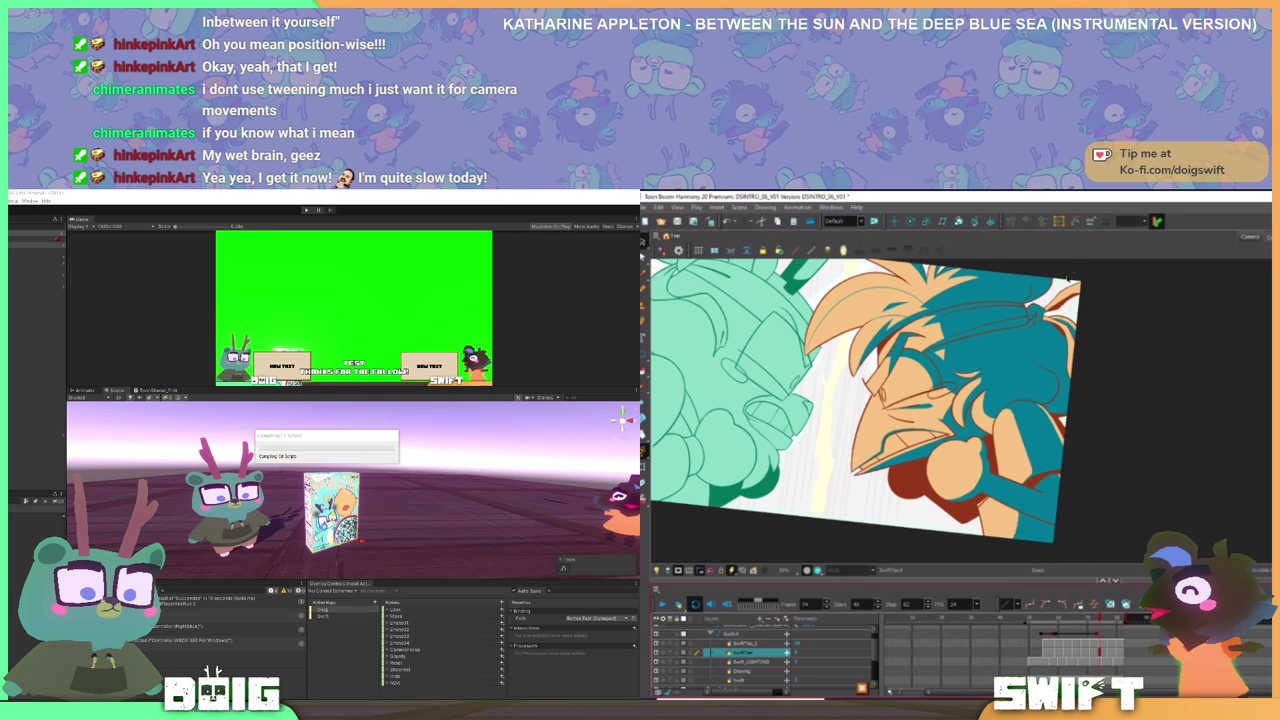
left_click(1065, 320)
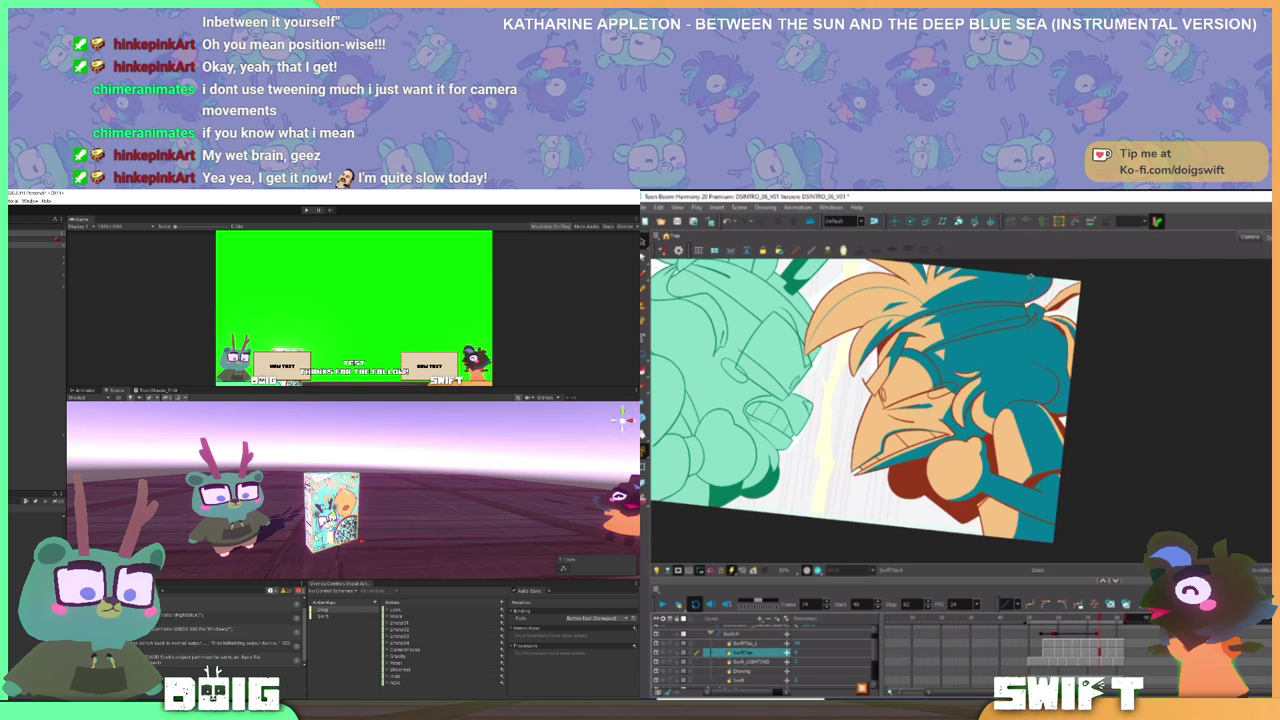
left_click(1063, 313)
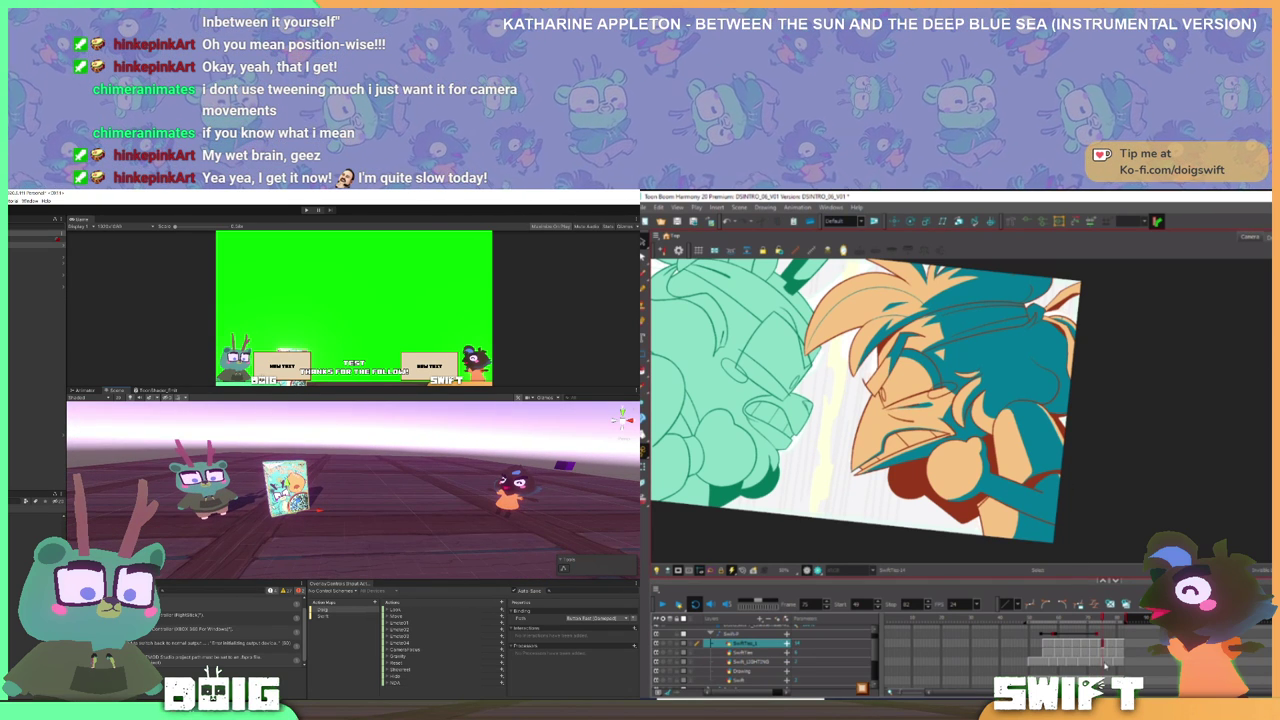
left_click(740, 680)
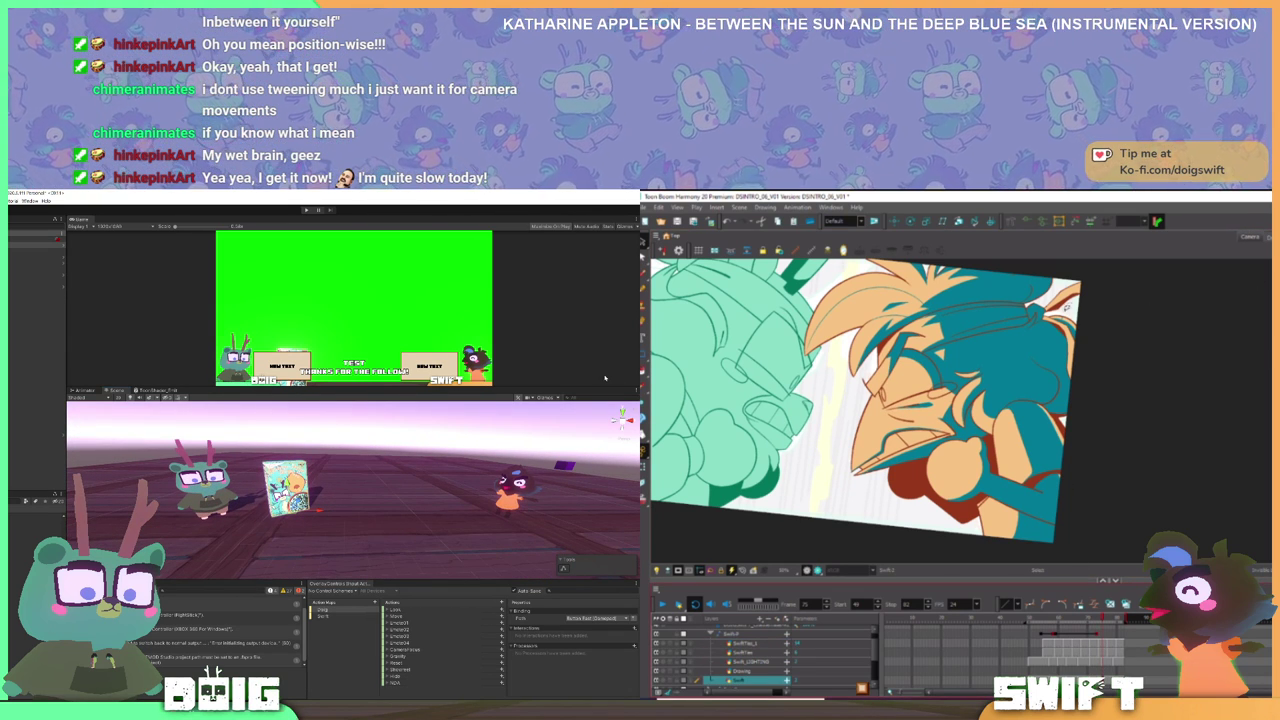
left_click(1063, 313)
- Select the box prop in the Unity scene and run the scene in Play mode to test the script
left_click(437, 496)
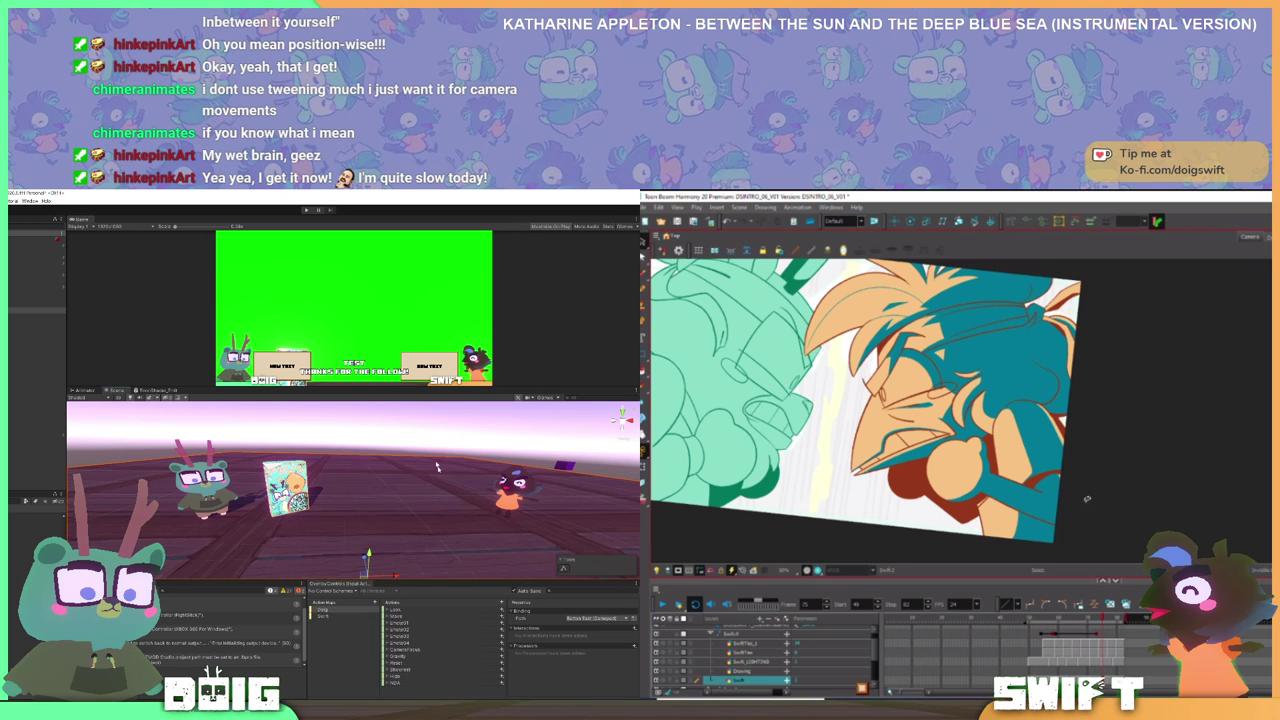
left_click(287, 490)
left_click(1121, 618)
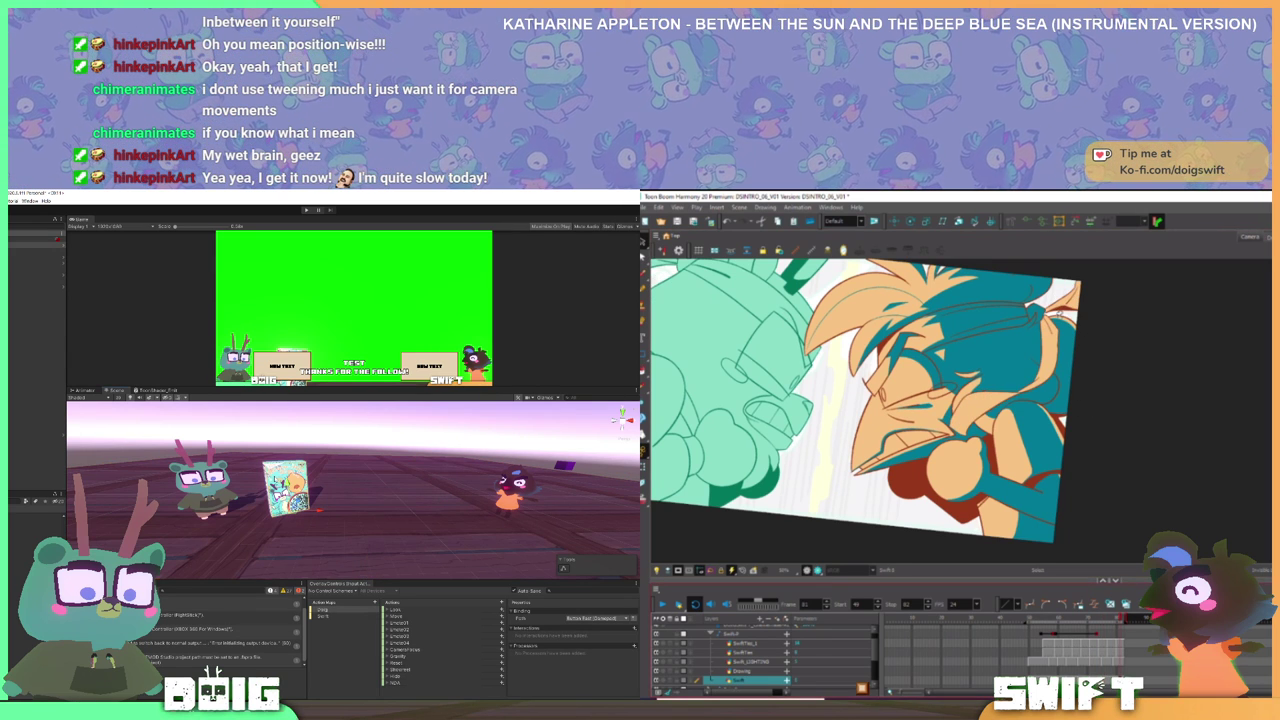
left_click(305, 209)
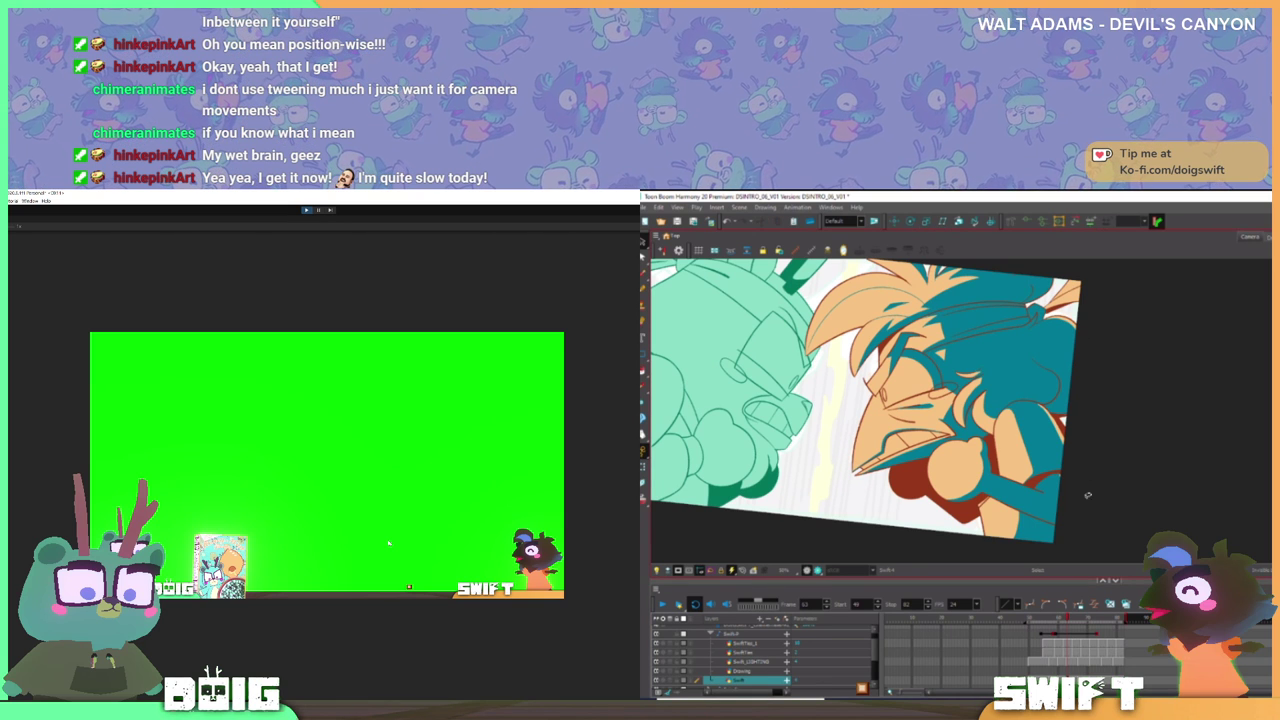
- Switch to Toon Boom Harmony, scrub back through the shot and select the Swift_LIGHTING drawing where the two faces meet
left_click_drag(1068, 619, 1052, 631)
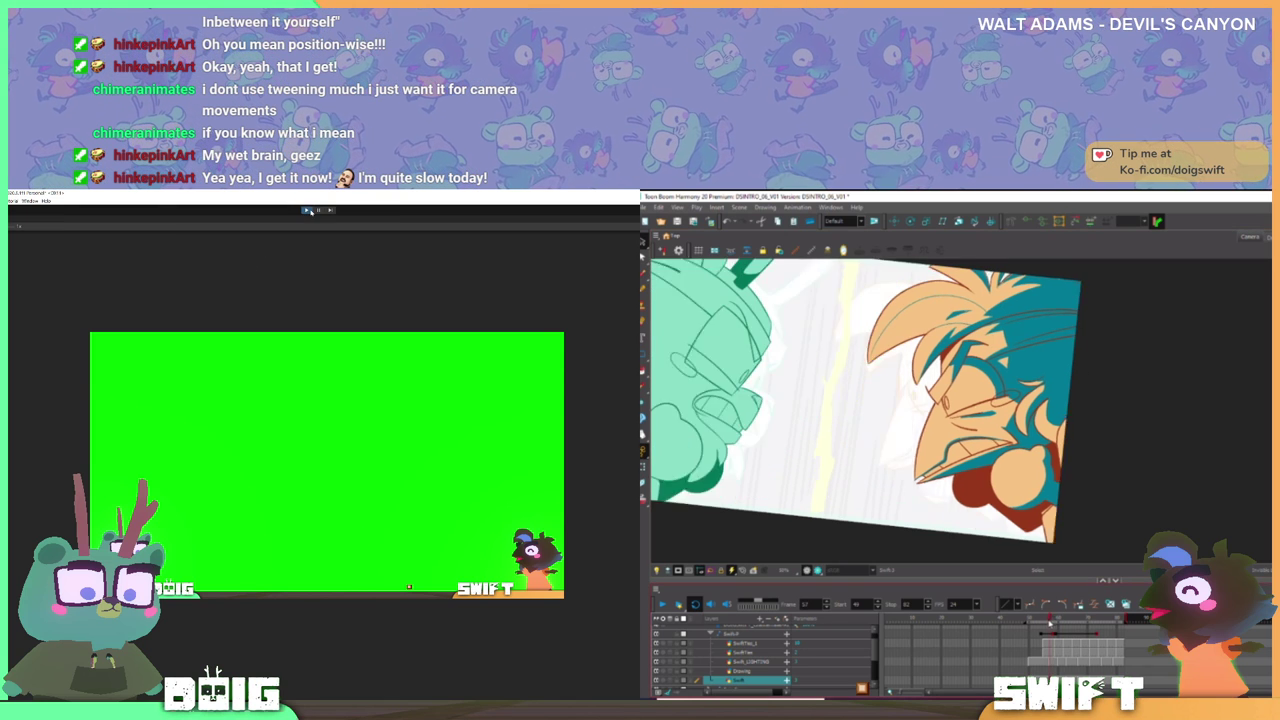
left_click_drag(1053, 620, 1058, 620)
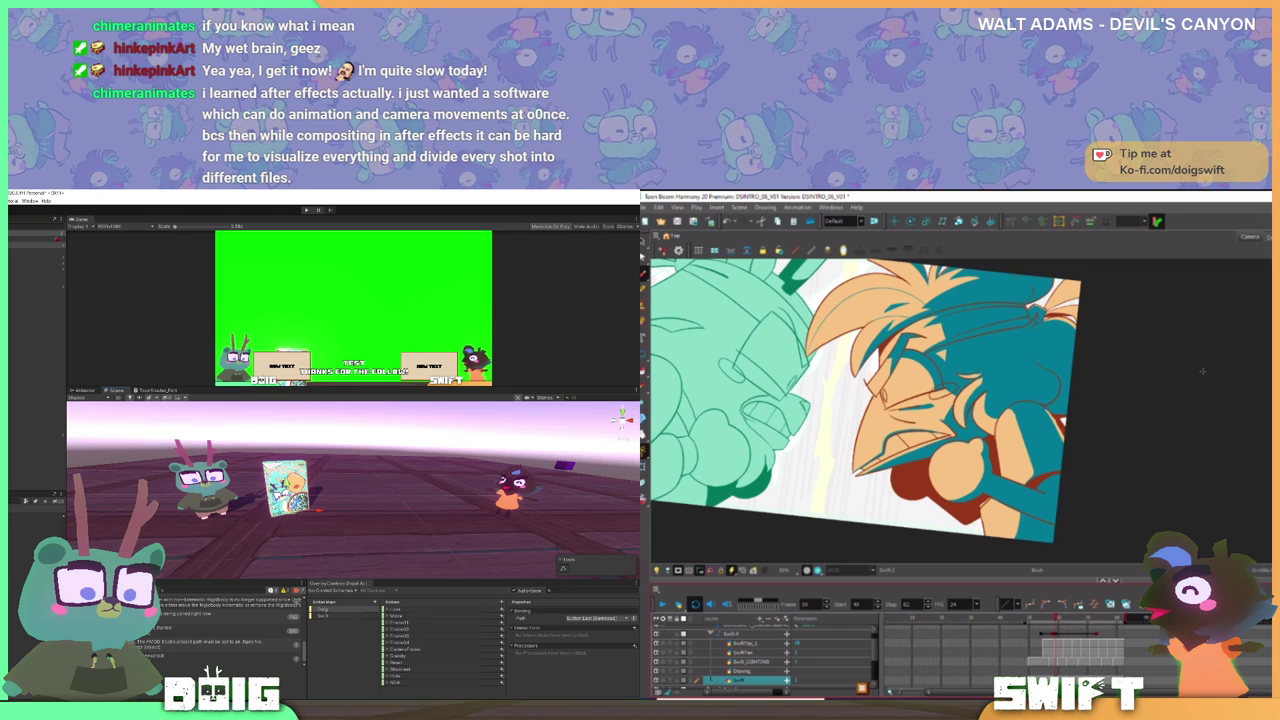
left_click(1203, 371)
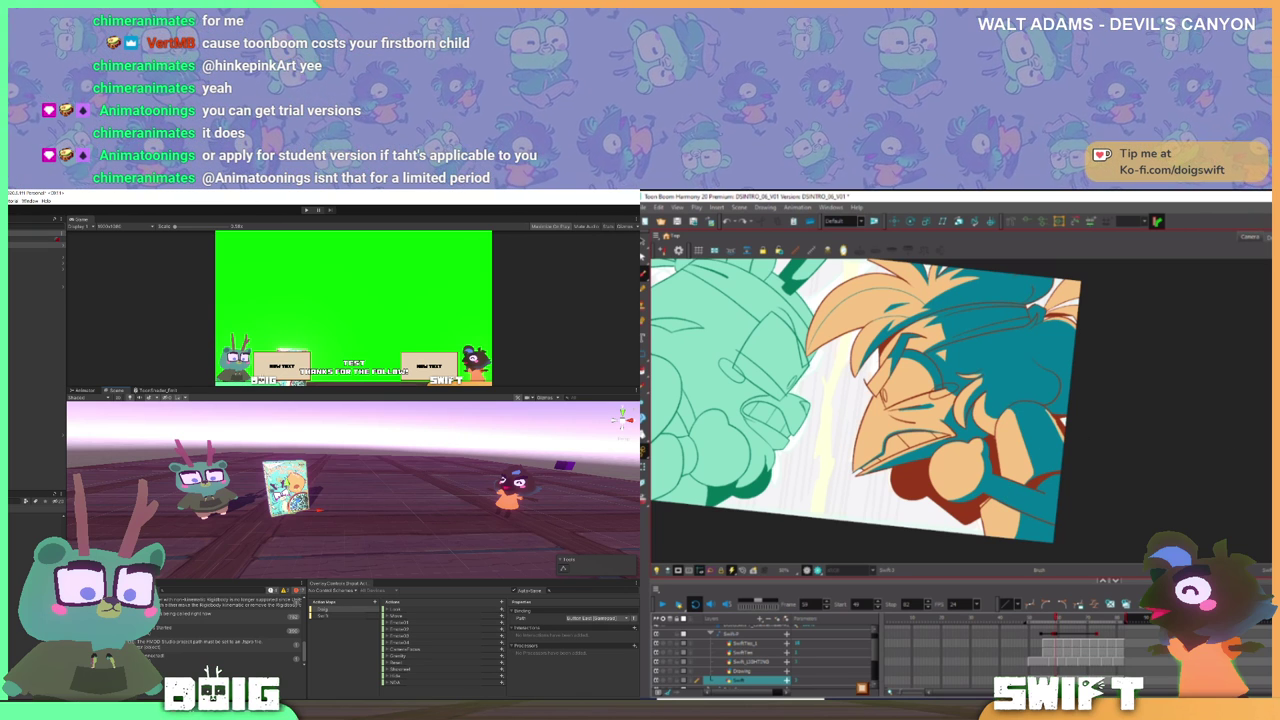
left_click(1057, 619)
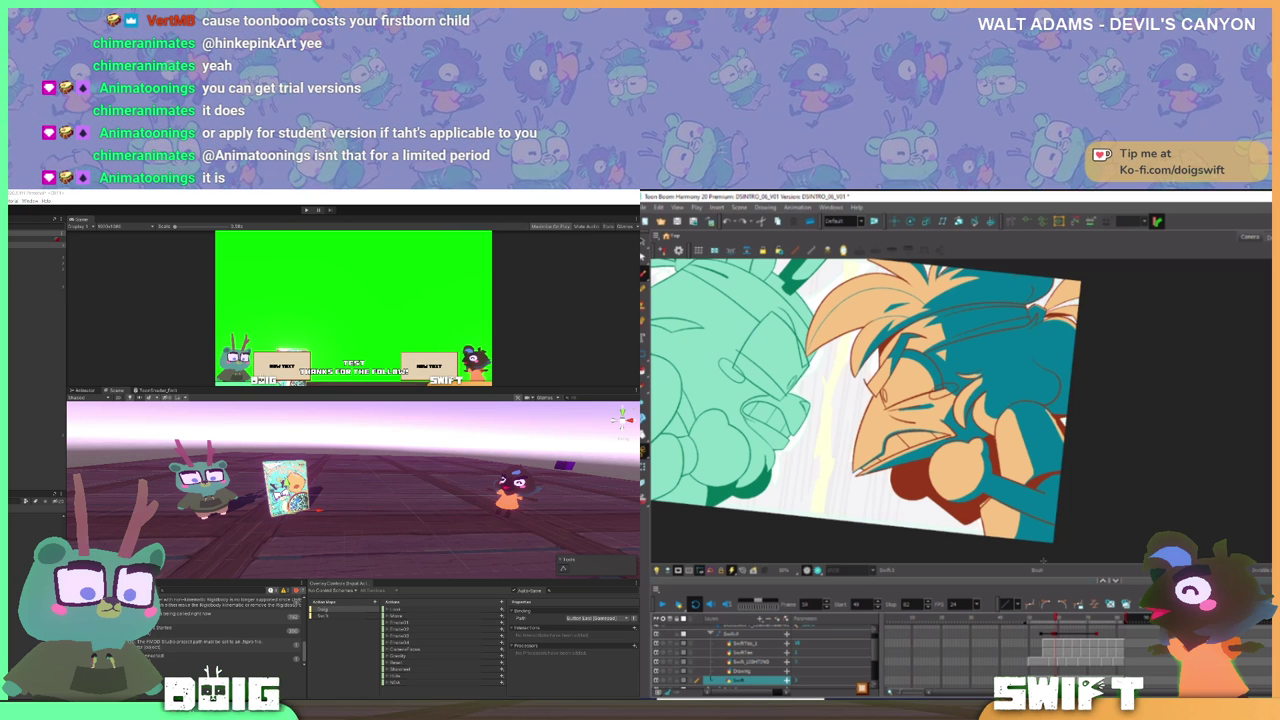
left_click(1055, 661)
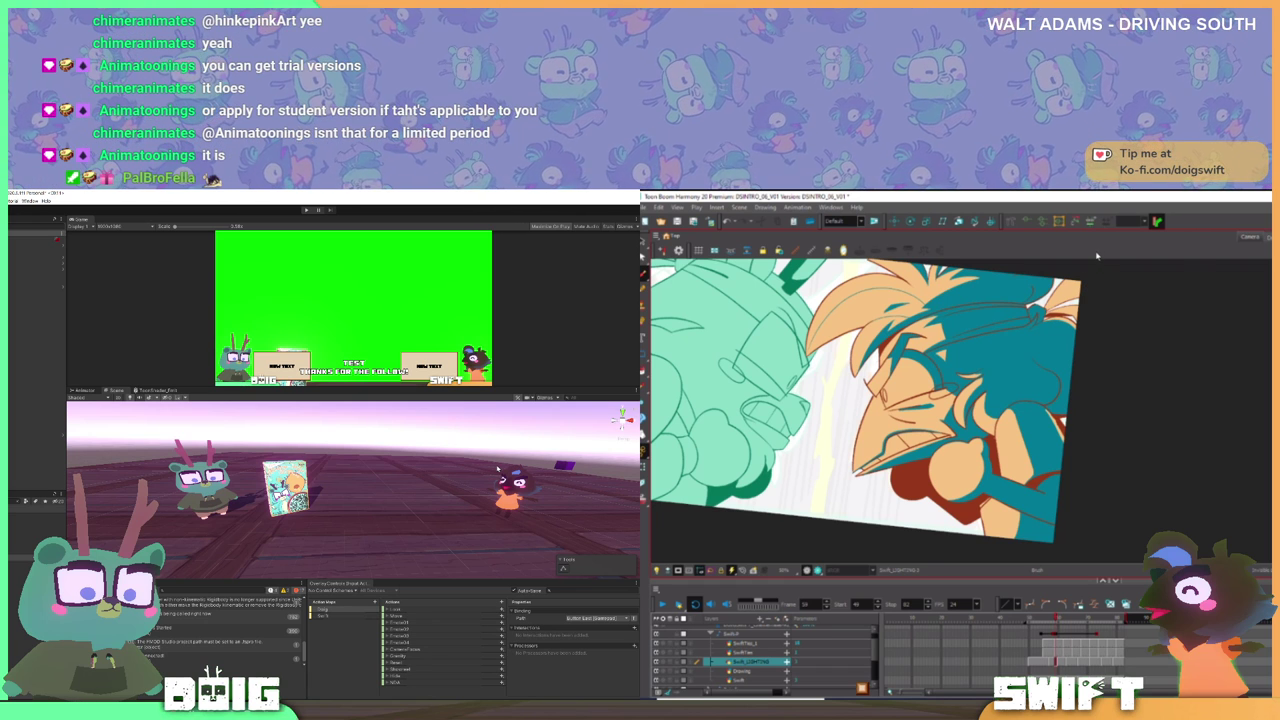
- Straighten and recentre the canvas, bring up the audio mixer on the other desktop, and play back the intro animation
key("shift+x")
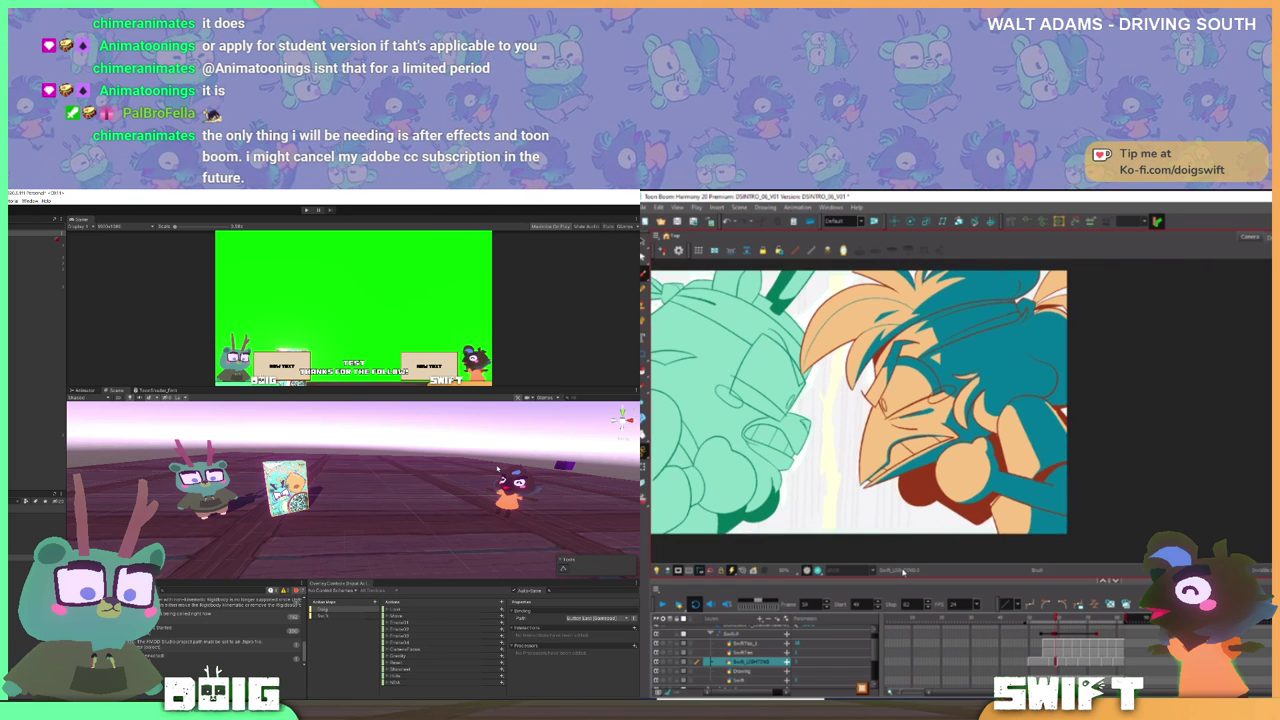
mouse_move(852, 437)
left_mouse_down()
mouse_move(942, 422)
mouse_move(945, 442)
left_mouse_up()
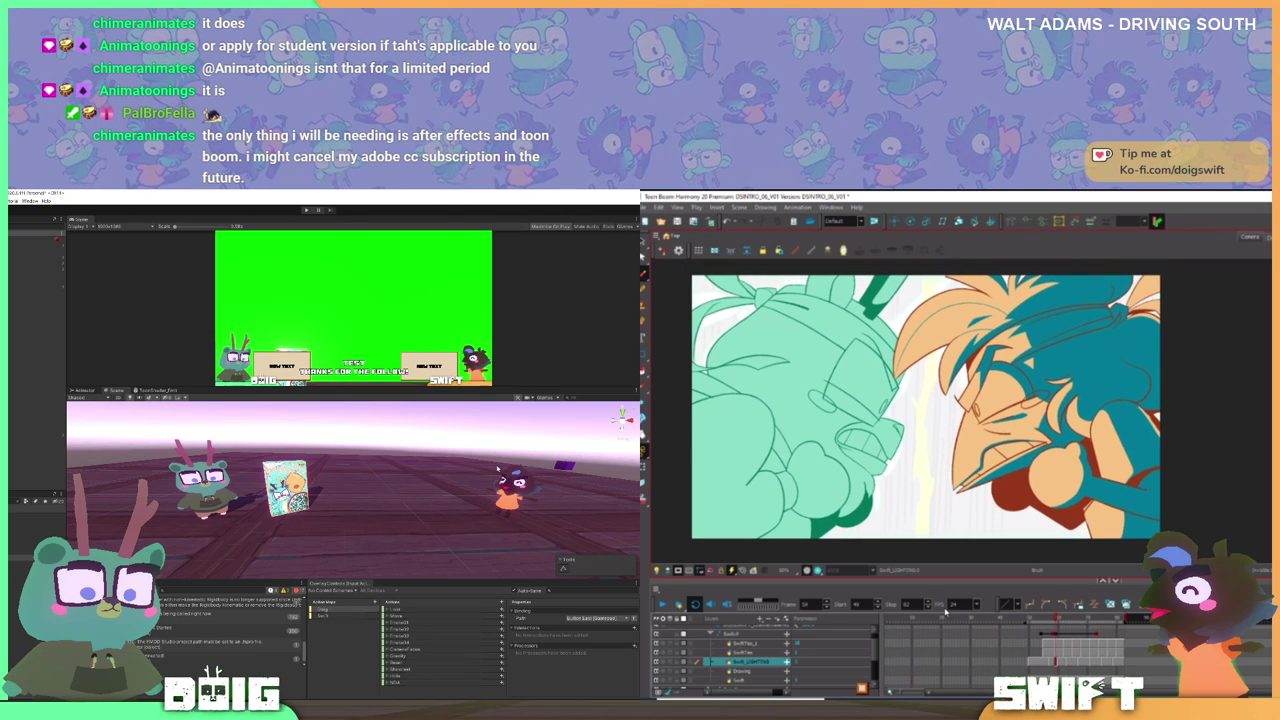
left_click(328, 696)
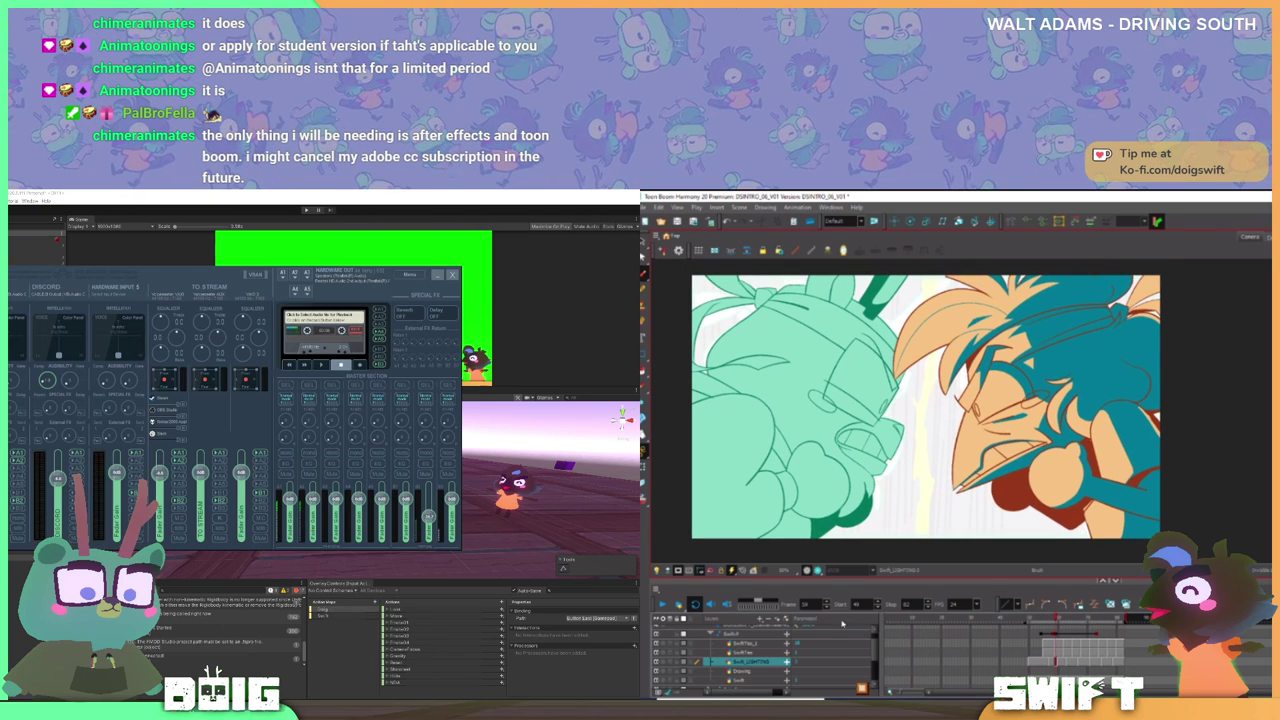
left_click(662, 604)
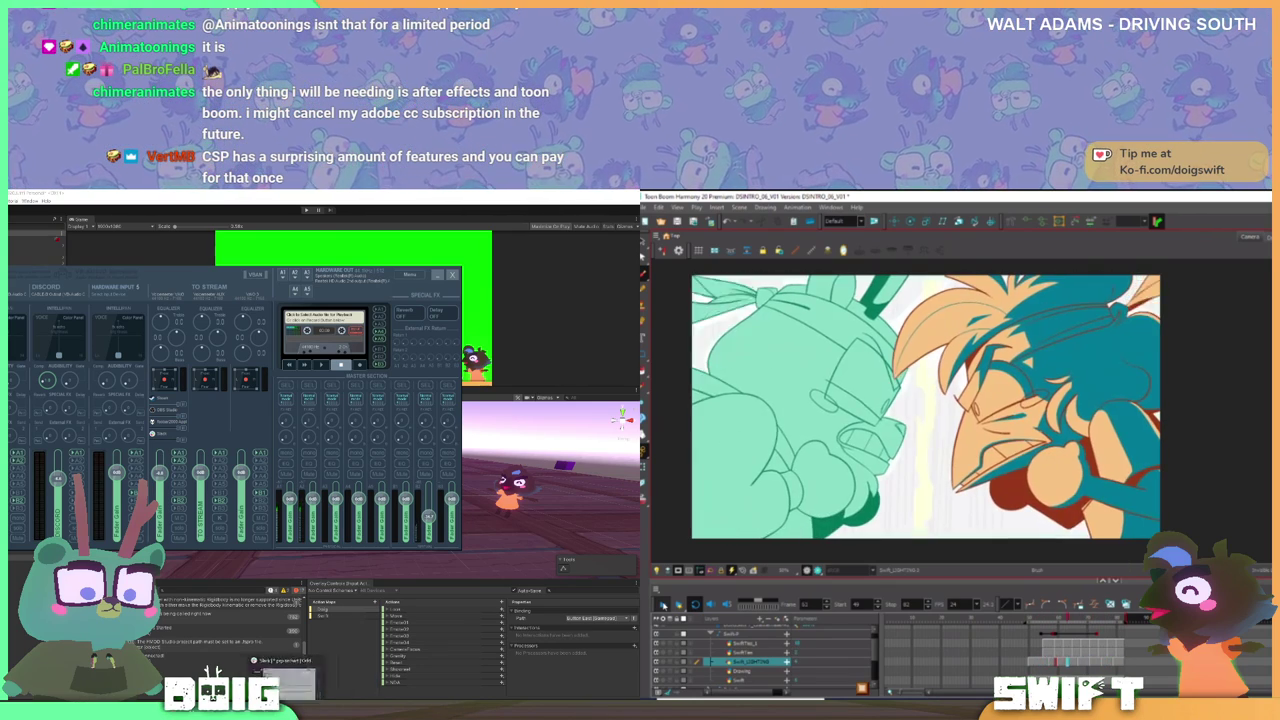
- Return to the DestroyTime script in Visual Studio and undo the added Death method and the Invoke changes in CauseDeath and Start
left_click(352, 549)
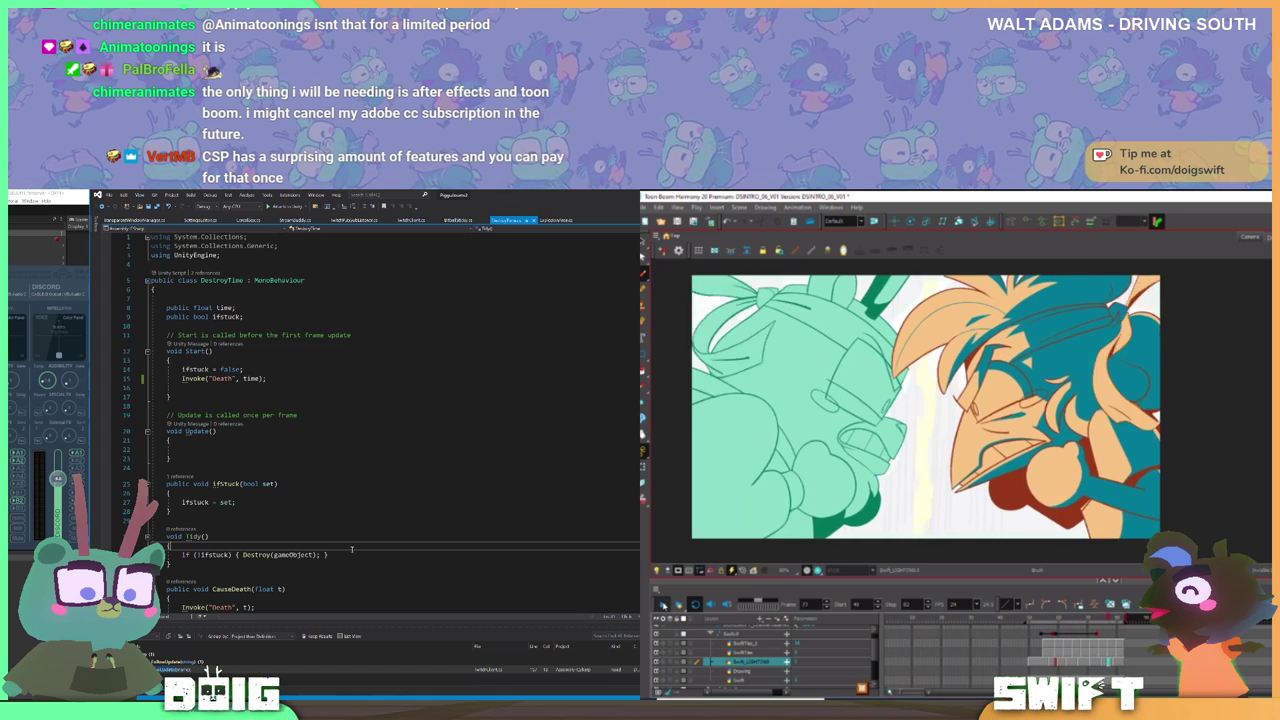
scroll(352, 549, "down", 2)
scroll(352, 549, "down", 2)
key("ctrl+z")
key("ctrl+z")
key("ctrl+z")
key("ctrl+z")
key("ctrl+z")
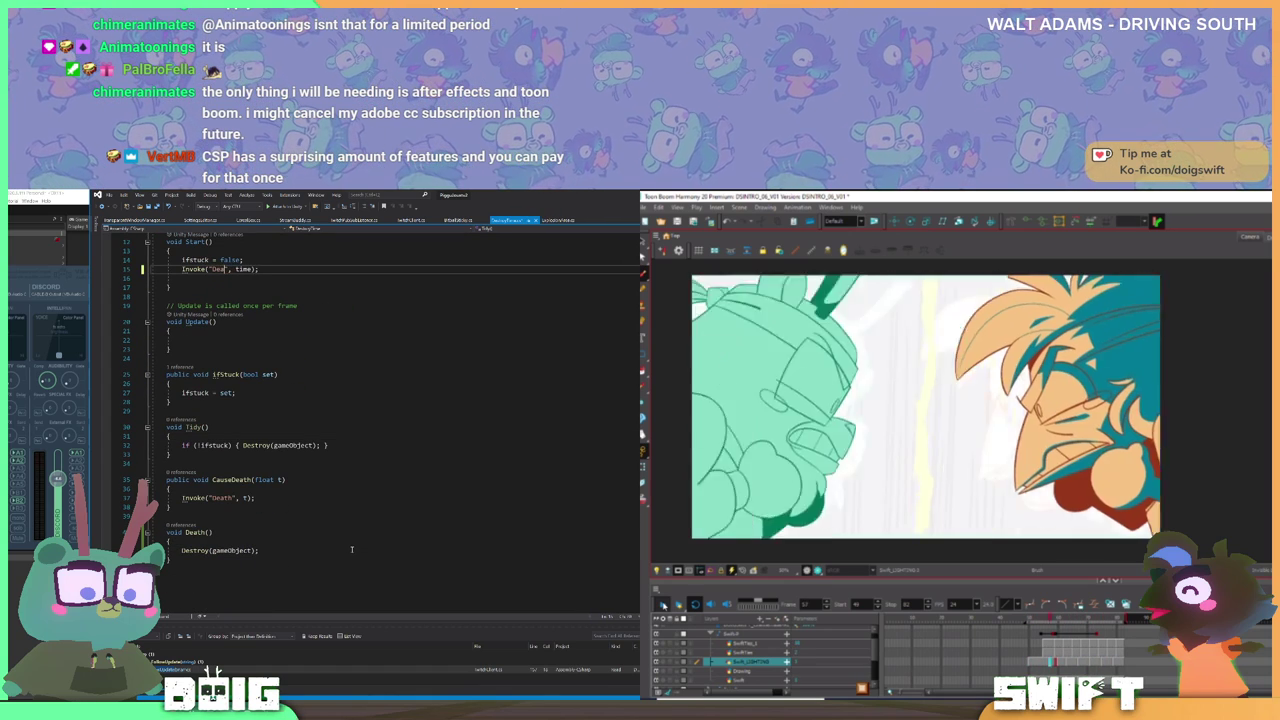
key("ctrl+z")
key("ctrl+z")
key("ctrl+z")
key("ctrl+z")
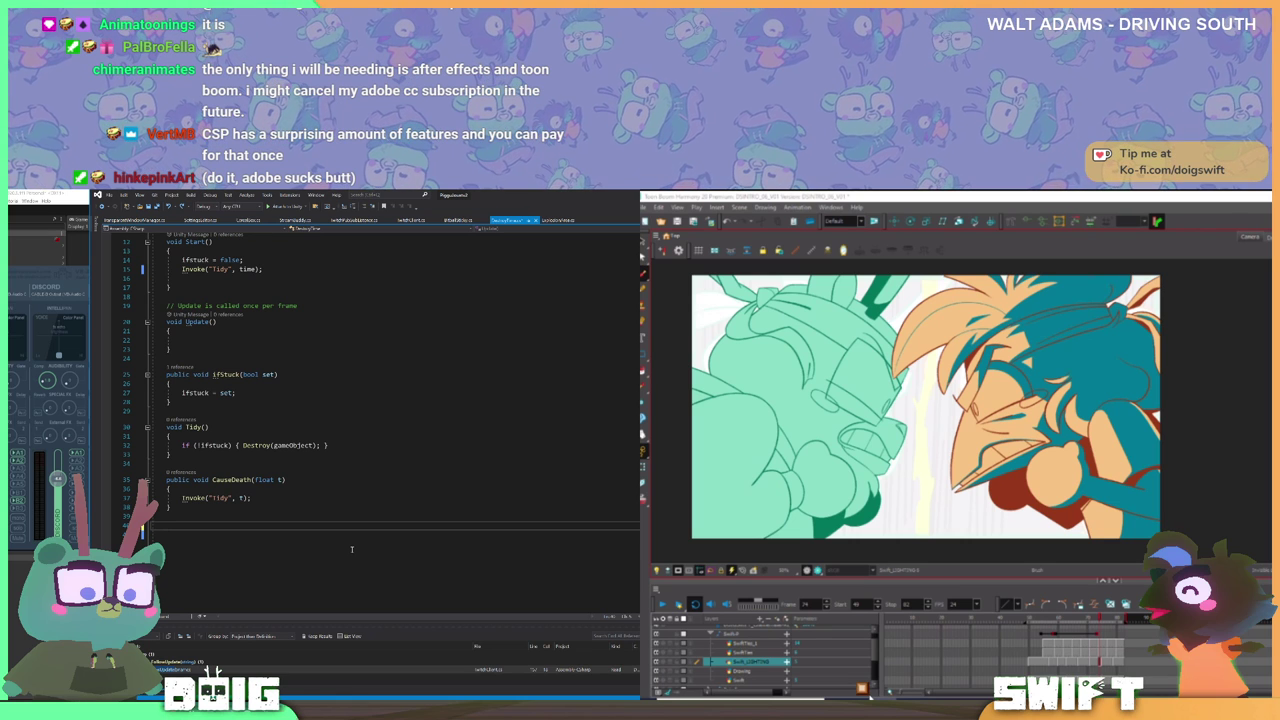
scroll(352, 548, "up", 2)
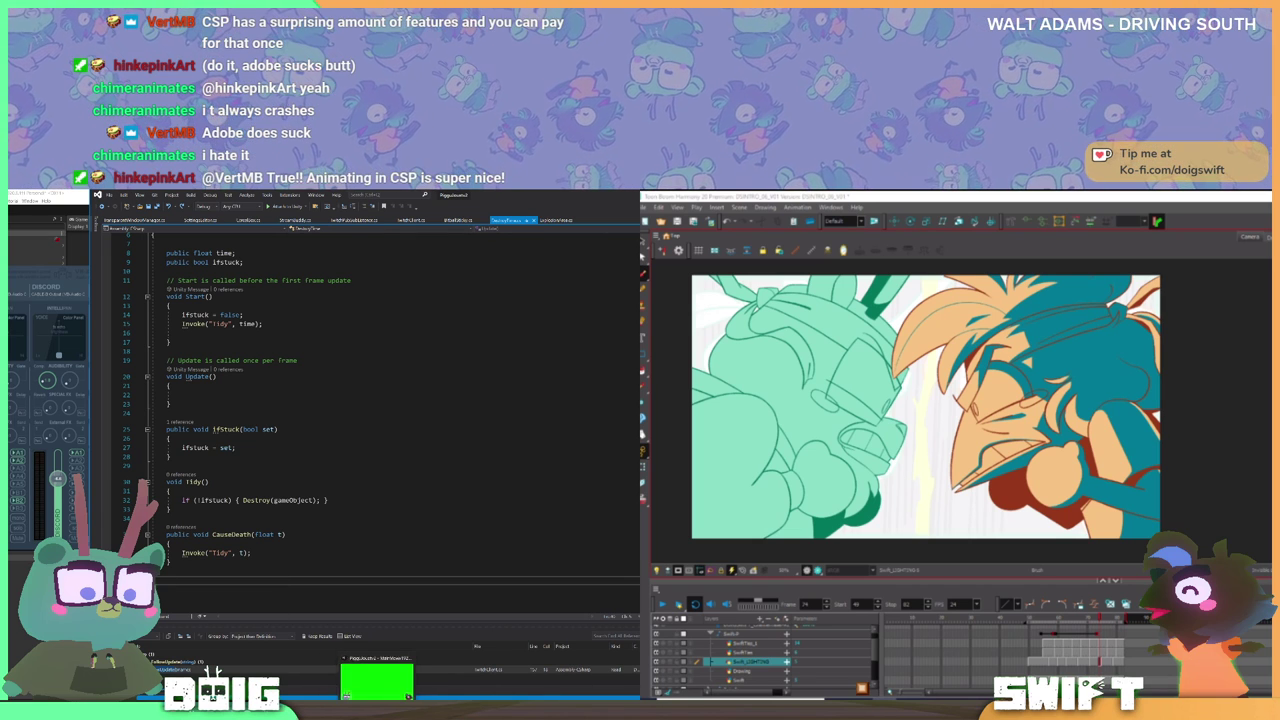
- Switch to Unity and run the scene in Play mode to test the boxes' timed destruction, moving Harmony's playhead to the shot's end
left_click(360, 672)
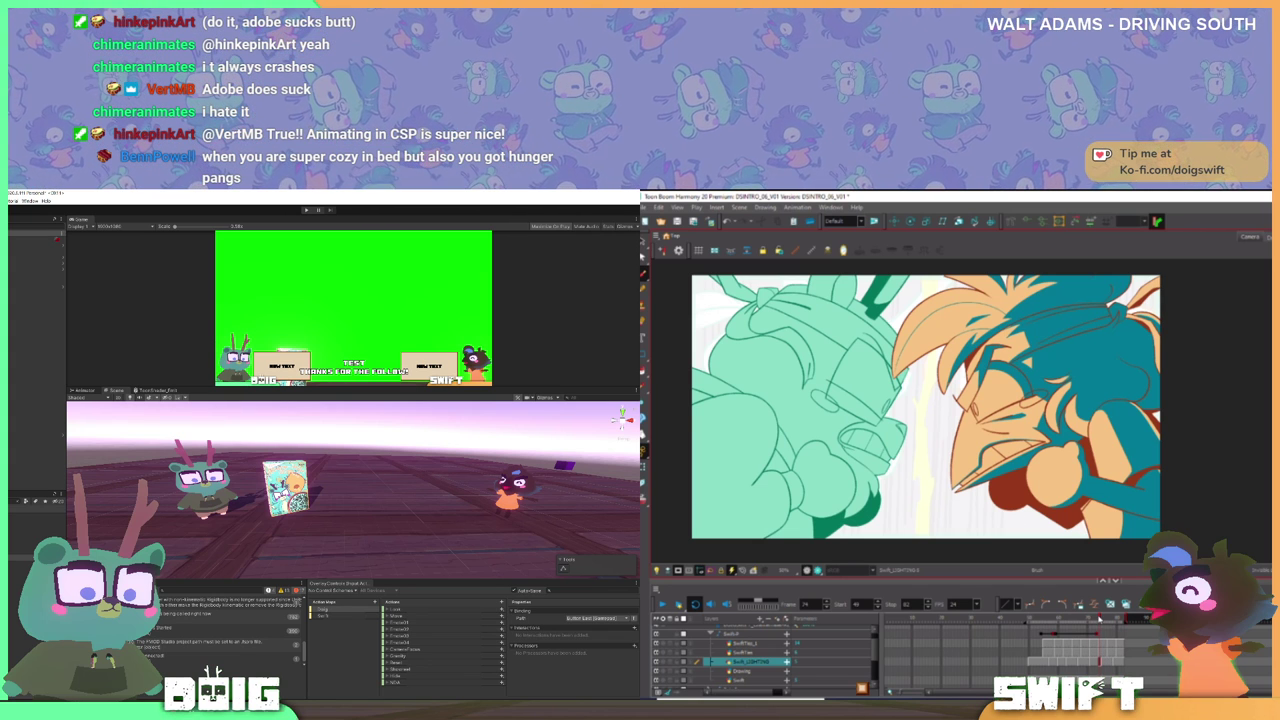
left_click_drag(1100, 619, 1127, 622)
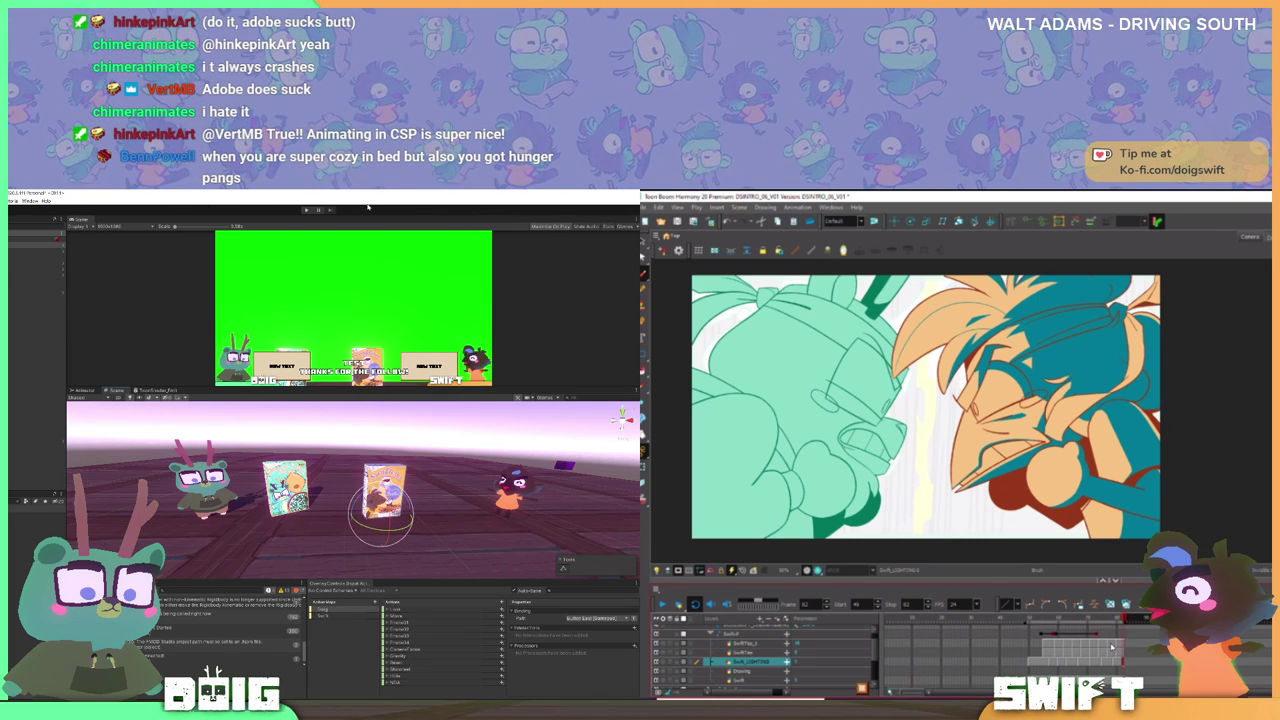
left_click(307, 210)
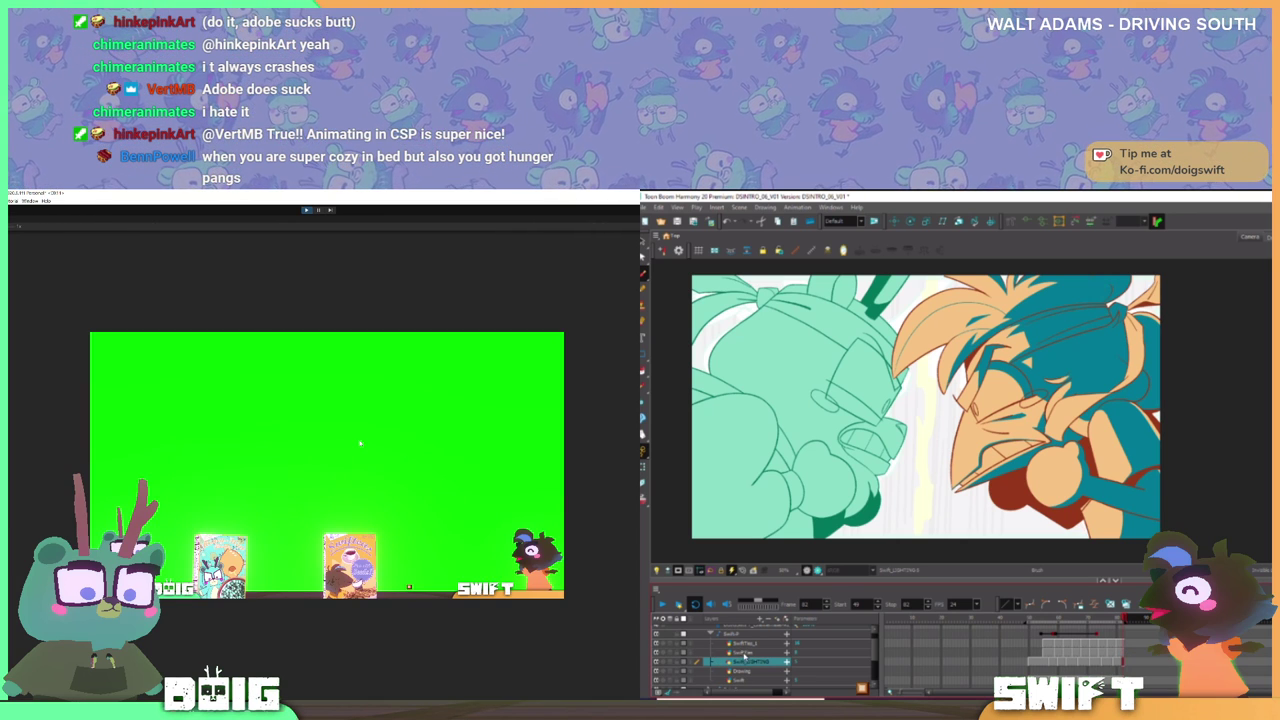
- In Harmony, duplicate the layer directly above Swift_LIGHTING, give the copy a Lighting suffix, and move it above its original
left_click(746, 653)
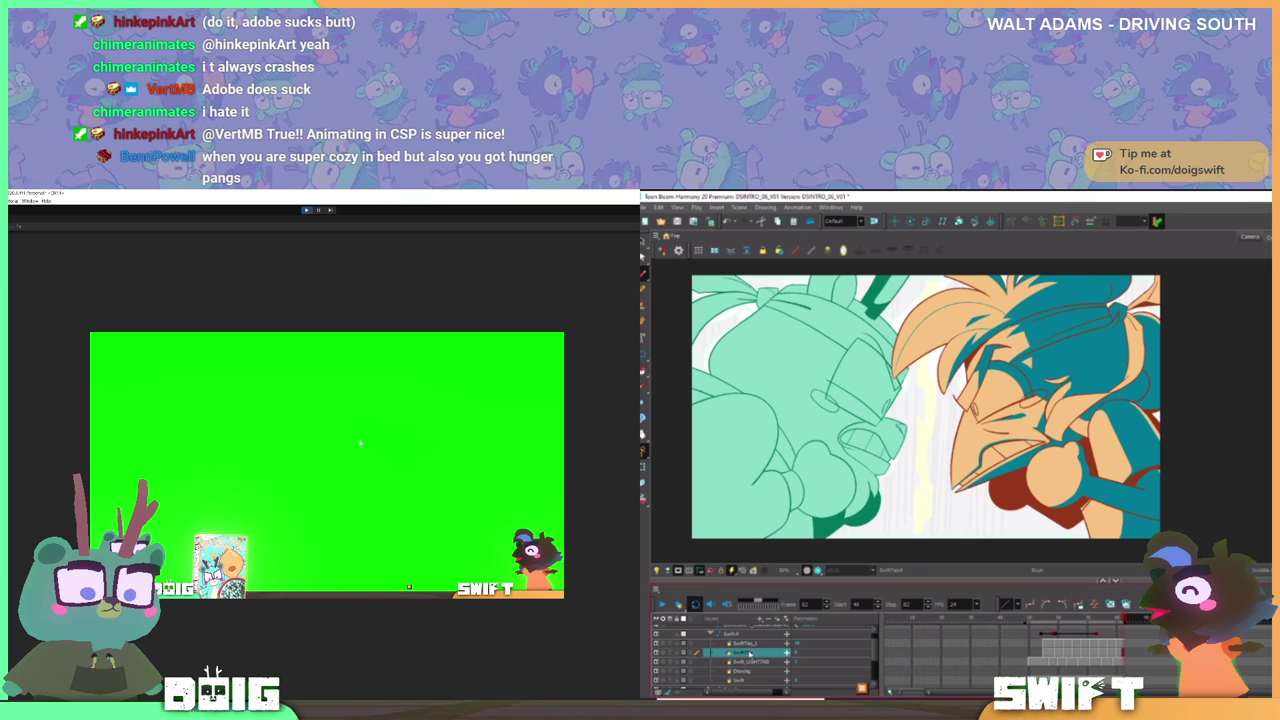
right_click(749, 653)
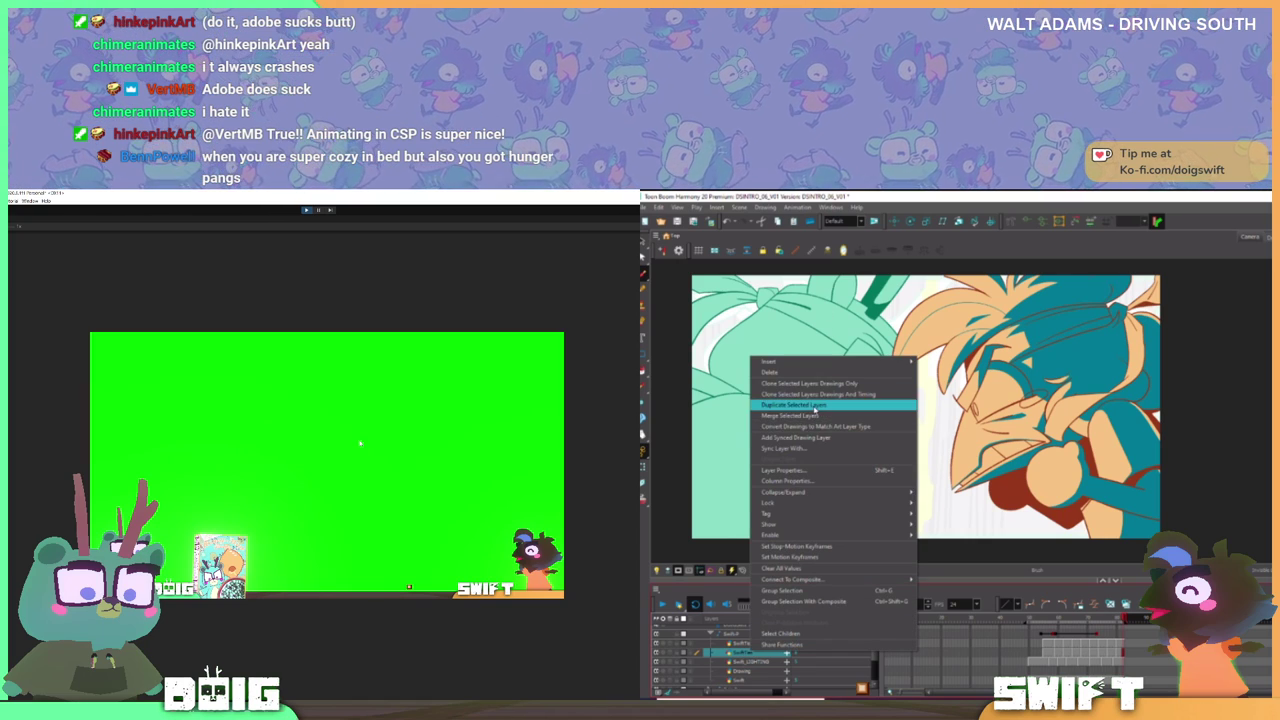
left_click(814, 405)
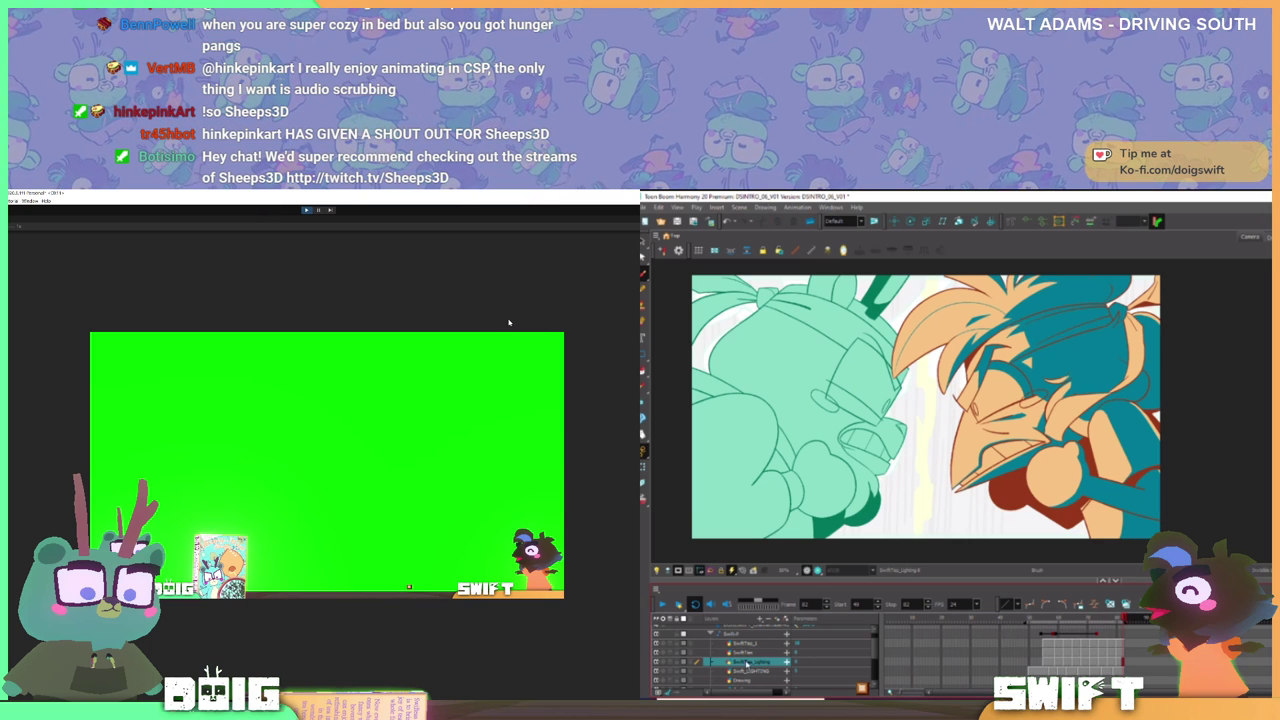
left_click_drag(746, 663, 749, 654)
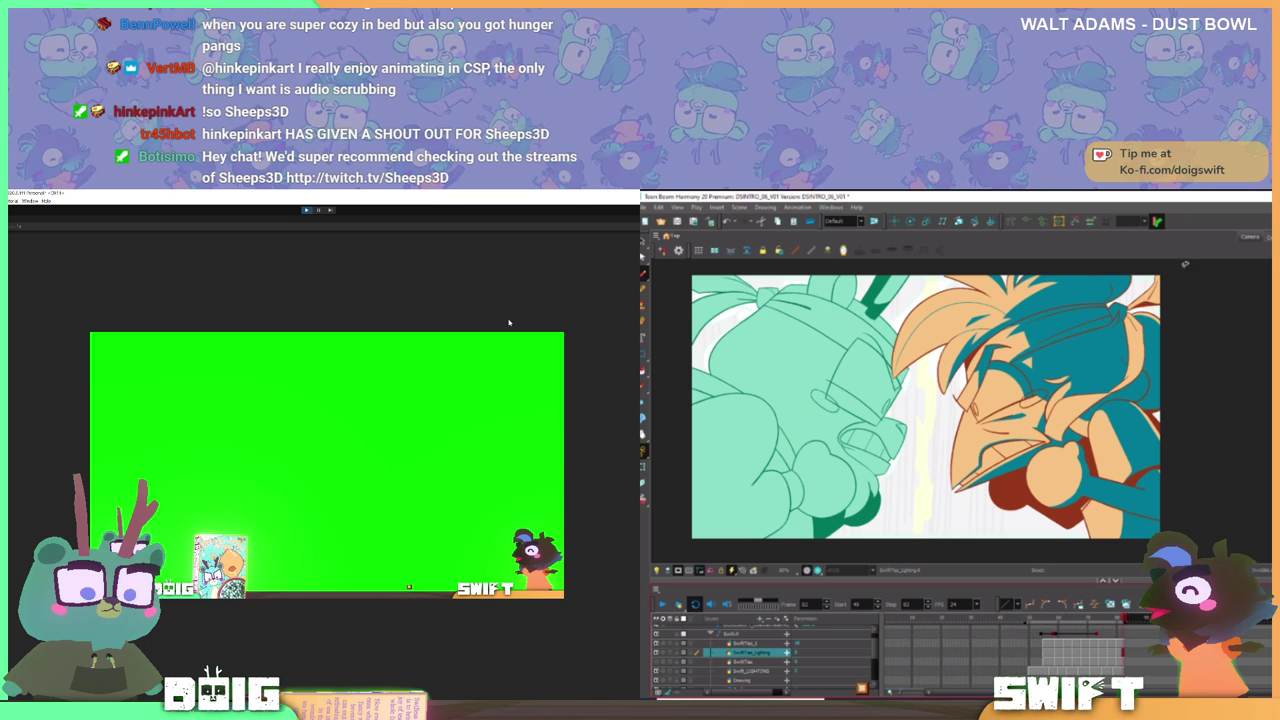
- Go back through the new lighting layer's drawings to the early part of the shot and recentre the canvas
left_click(1070, 331)
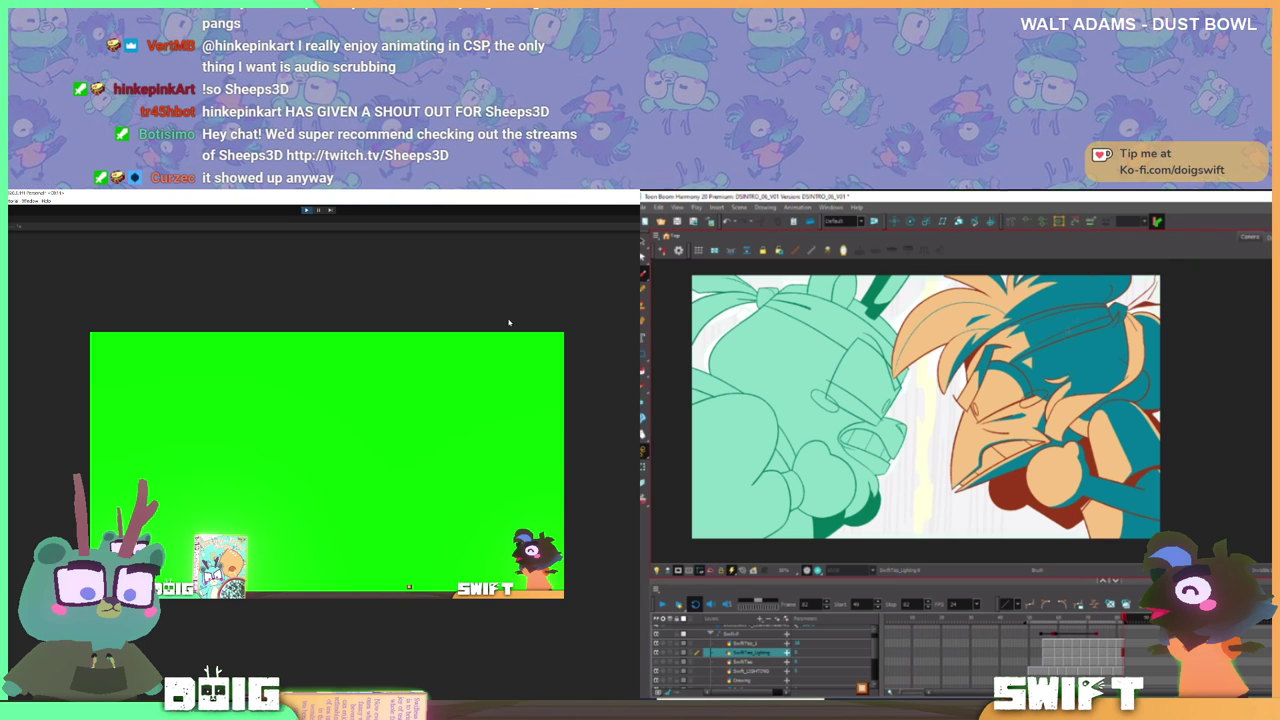
key("comma")
key("comma")
key("comma")
key("comma")
key("comma")
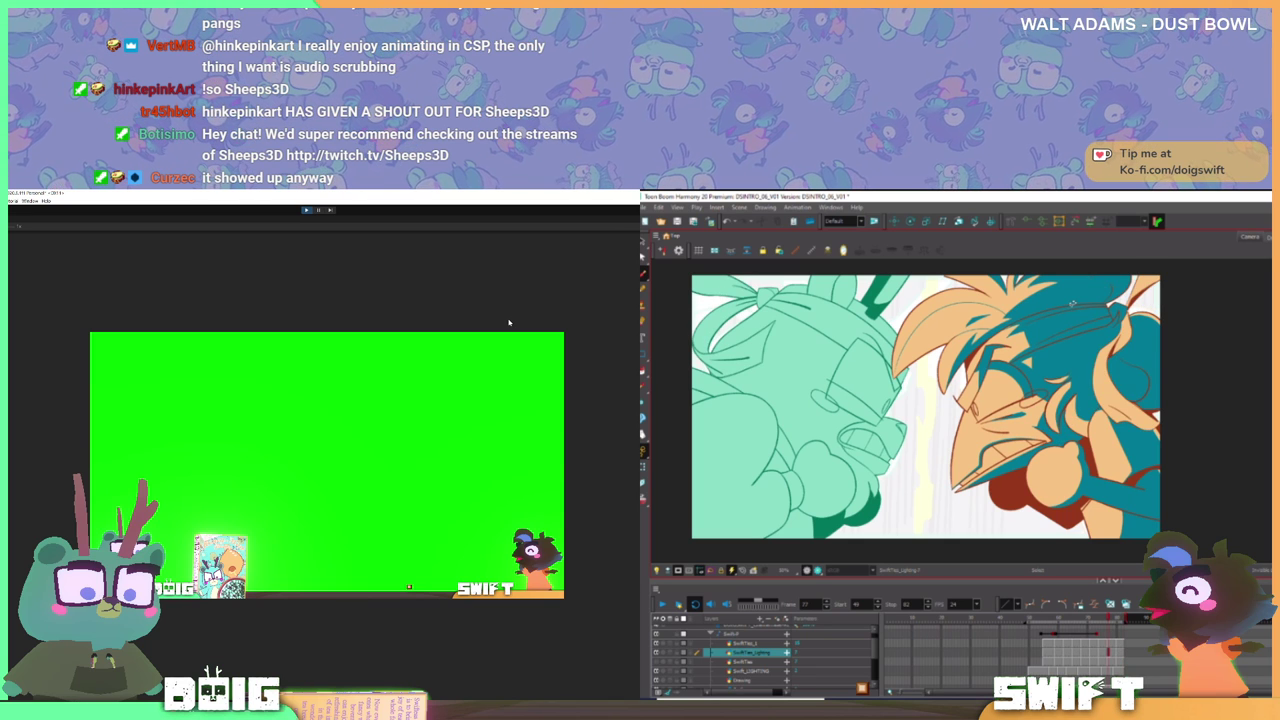
key("alt+b")
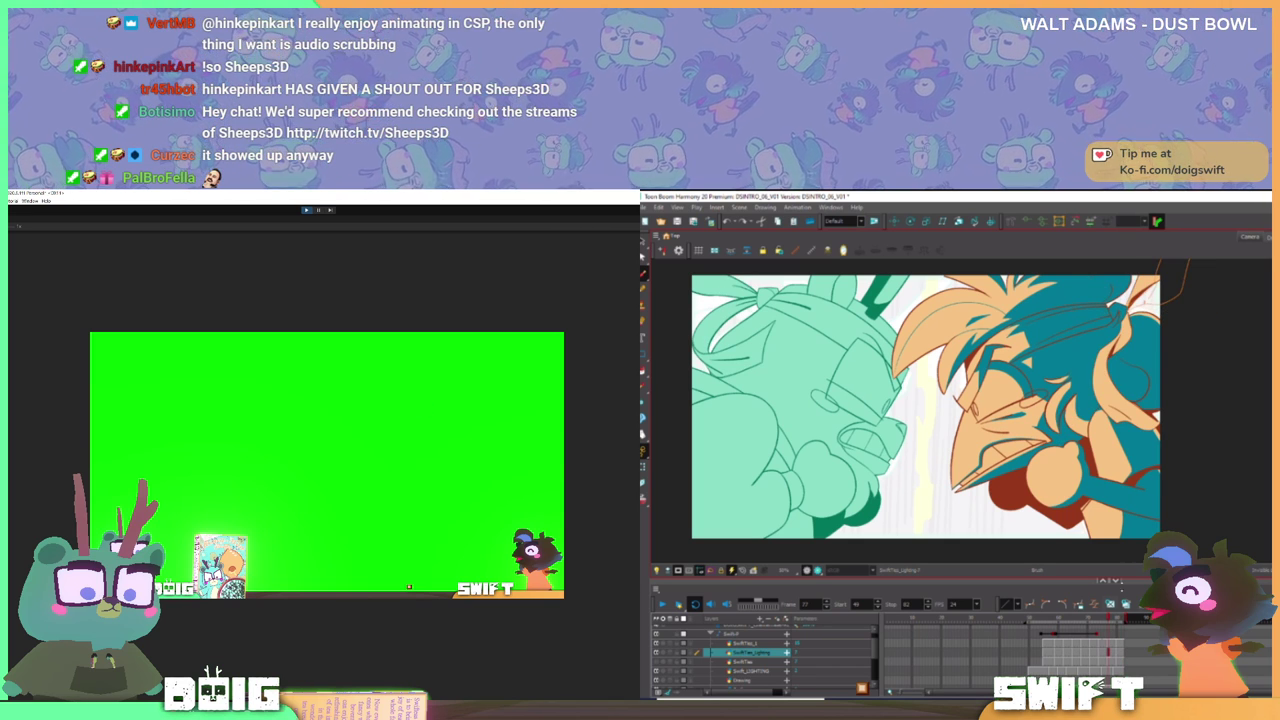
left_click(1055, 618)
key("space")
left_click_drag(1113, 429, 1026, 477)
- Stop Unity's Play mode, remove the cereal boxes from the scene, and choose the Repaint tool in Harmony
key("ctrl+p")
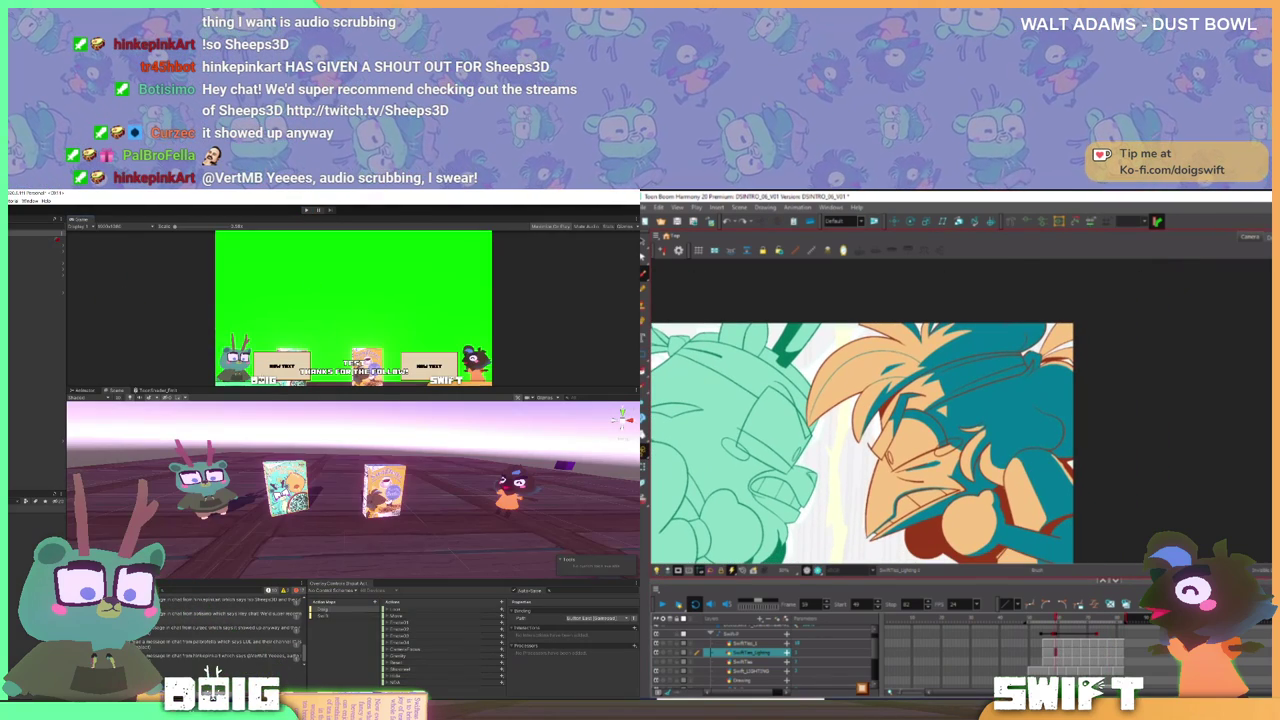
left_click(287, 507)
left_click(644, 371)
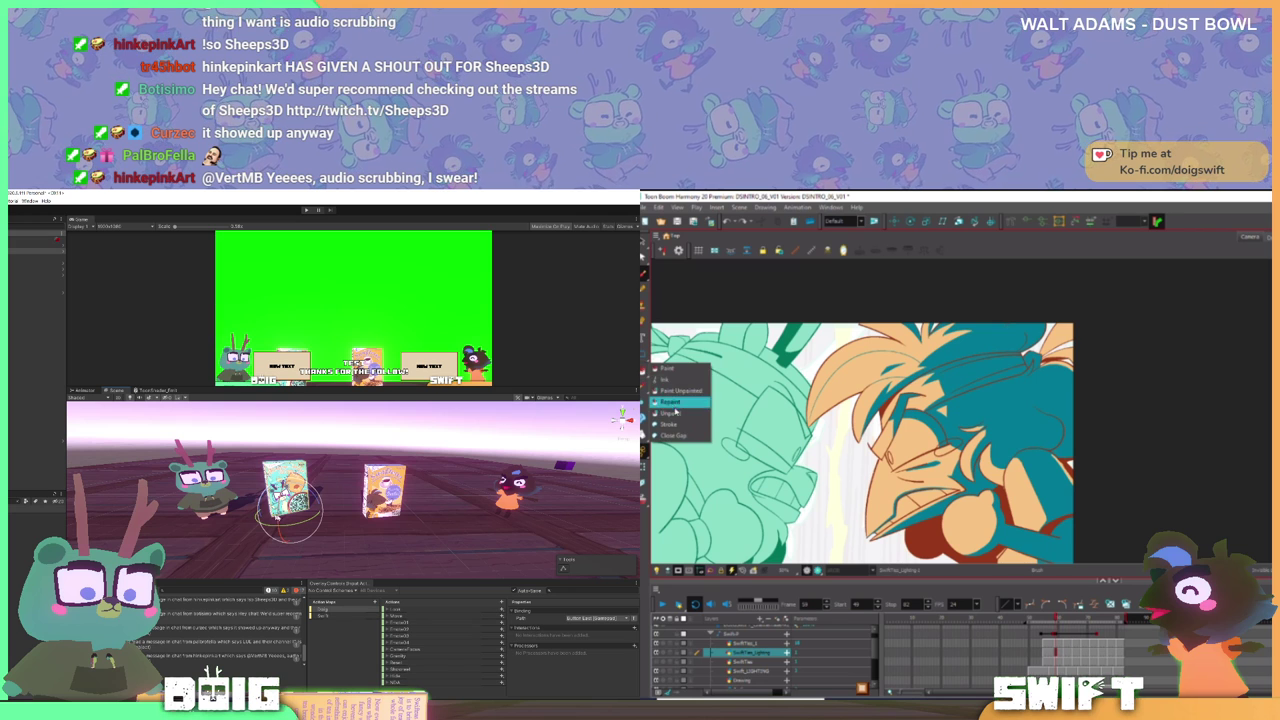
left_click_drag(675, 411, 674, 402)
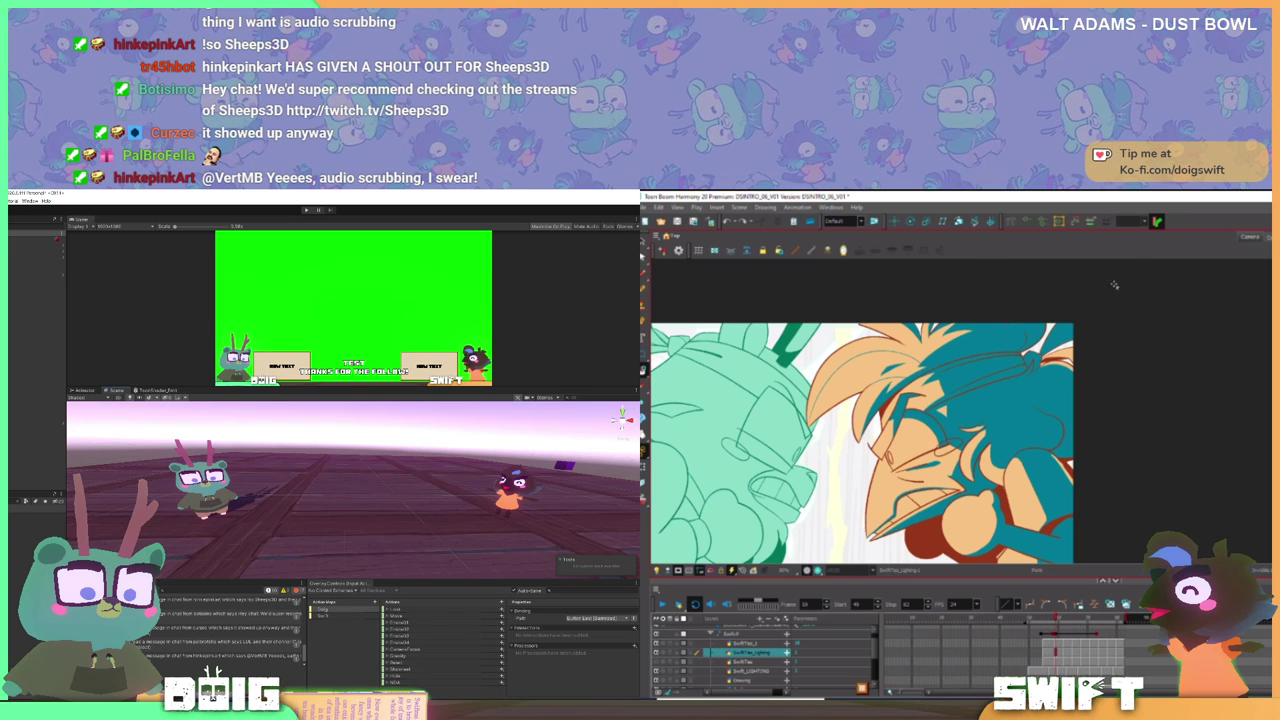
key("f")
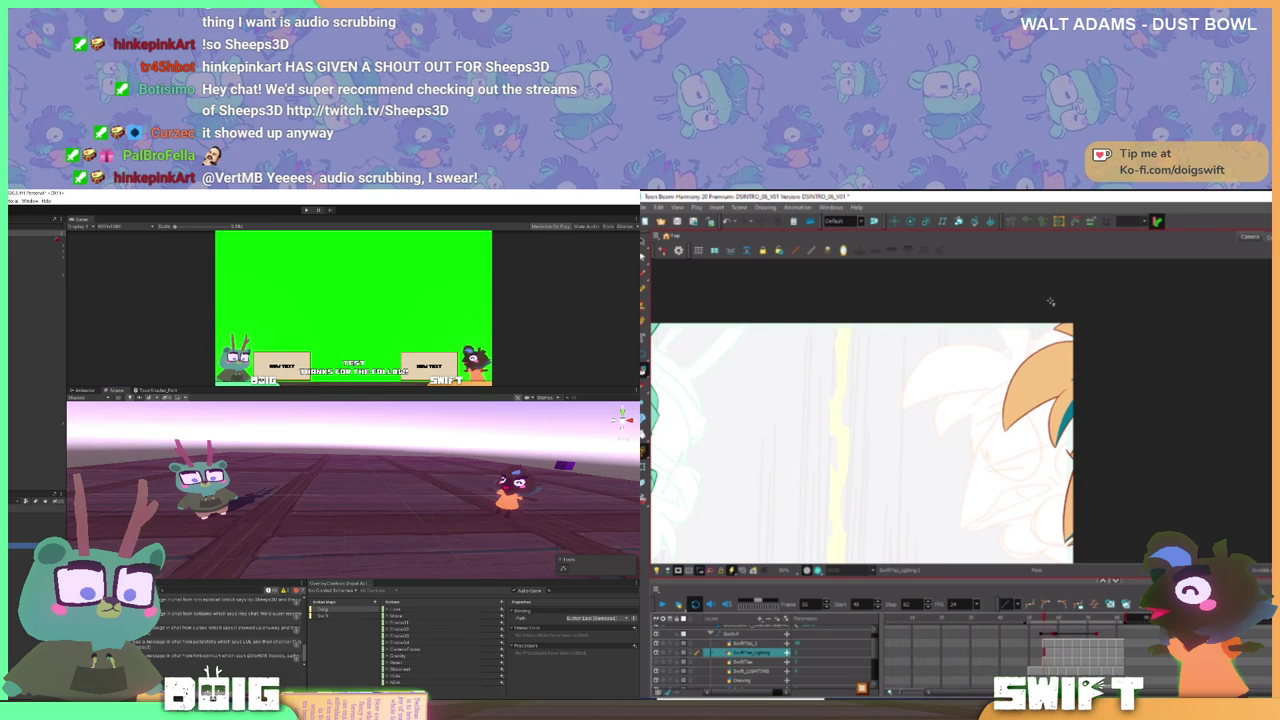
- Repaint the shapes behind the bird's head on the duplicated lighting layer, drawing by drawing to the end of the shot
left_click_drag(1046, 619, 1053, 619)
mouse_move(1034, 350)
left_mouse_down()
mouse_move(1121, 364)
mouse_move(1110, 332)
left_mouse_up()
left_click_drag(1061, 622, 1068, 620)
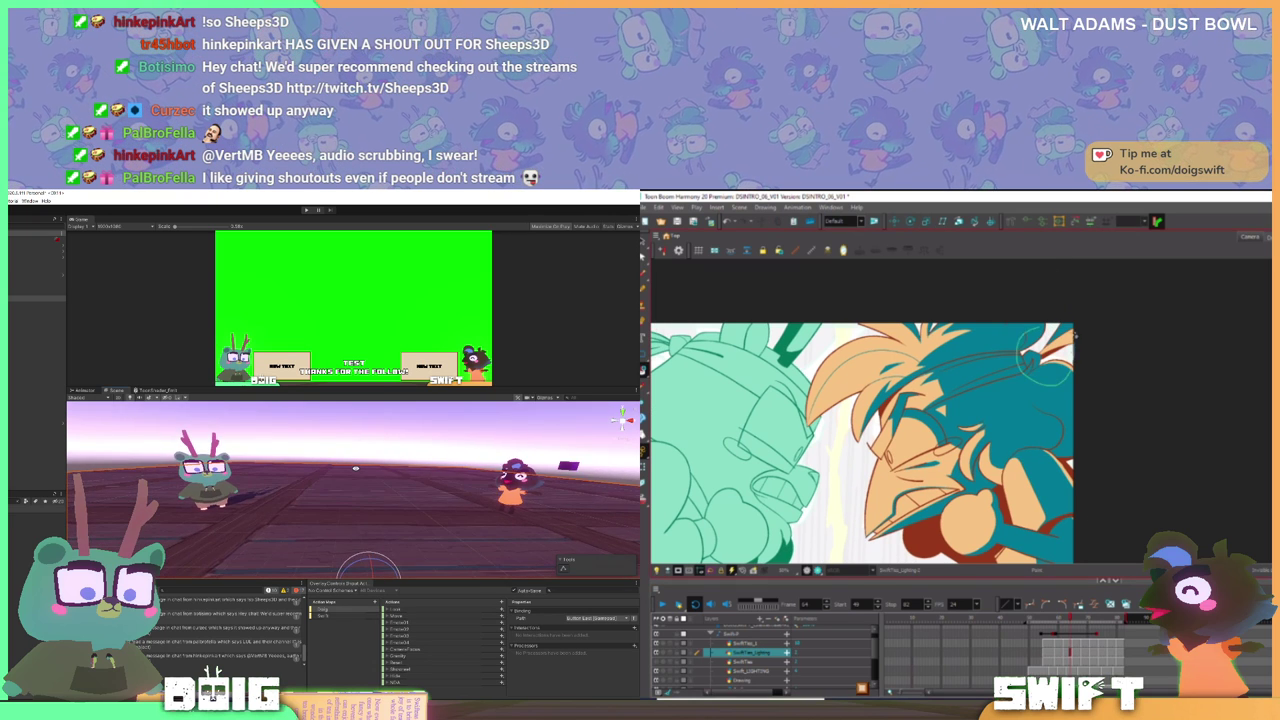
left_click(1075, 650)
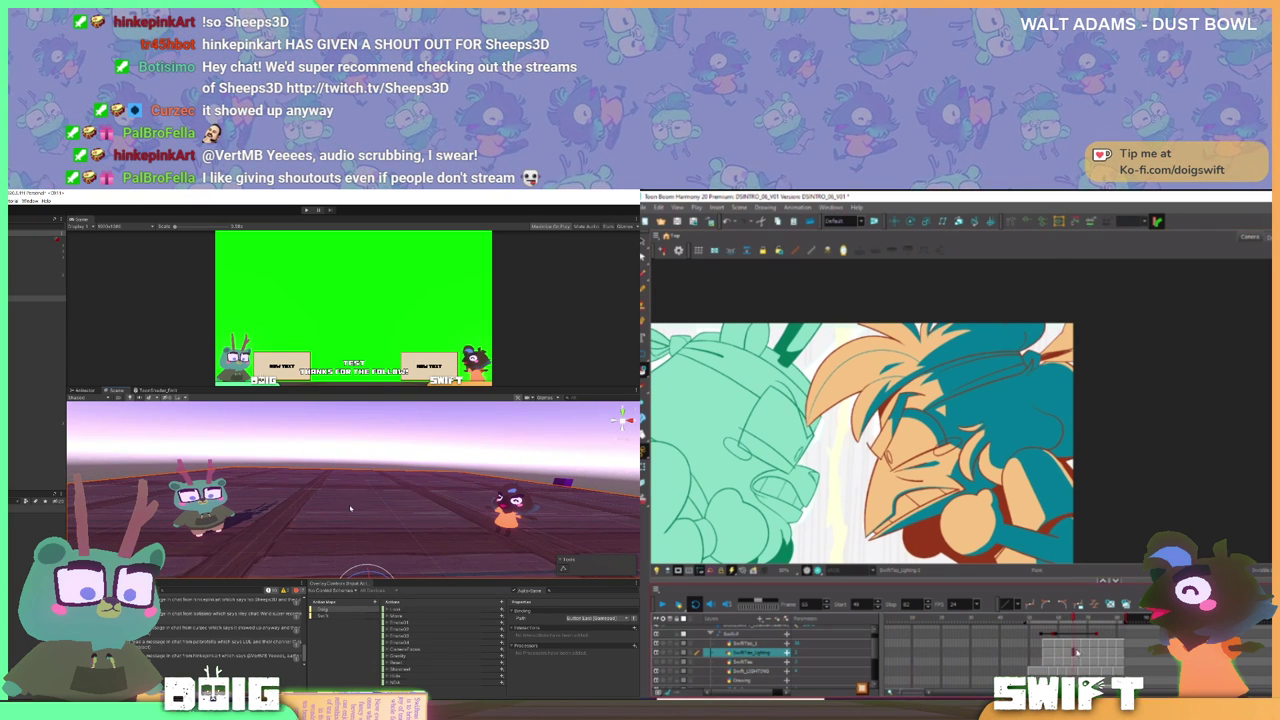
left_click_drag(1082, 304, 1085, 408)
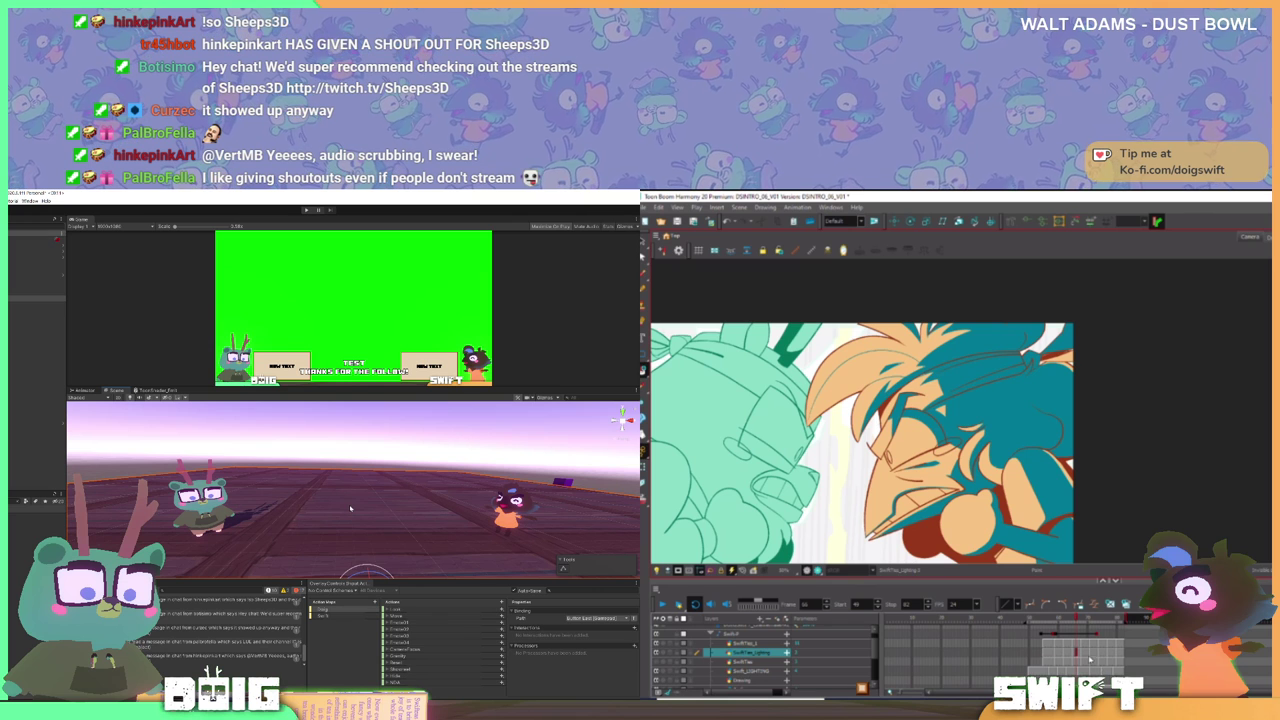
left_click(1089, 655)
left_click_drag(1013, 318, 1117, 314)
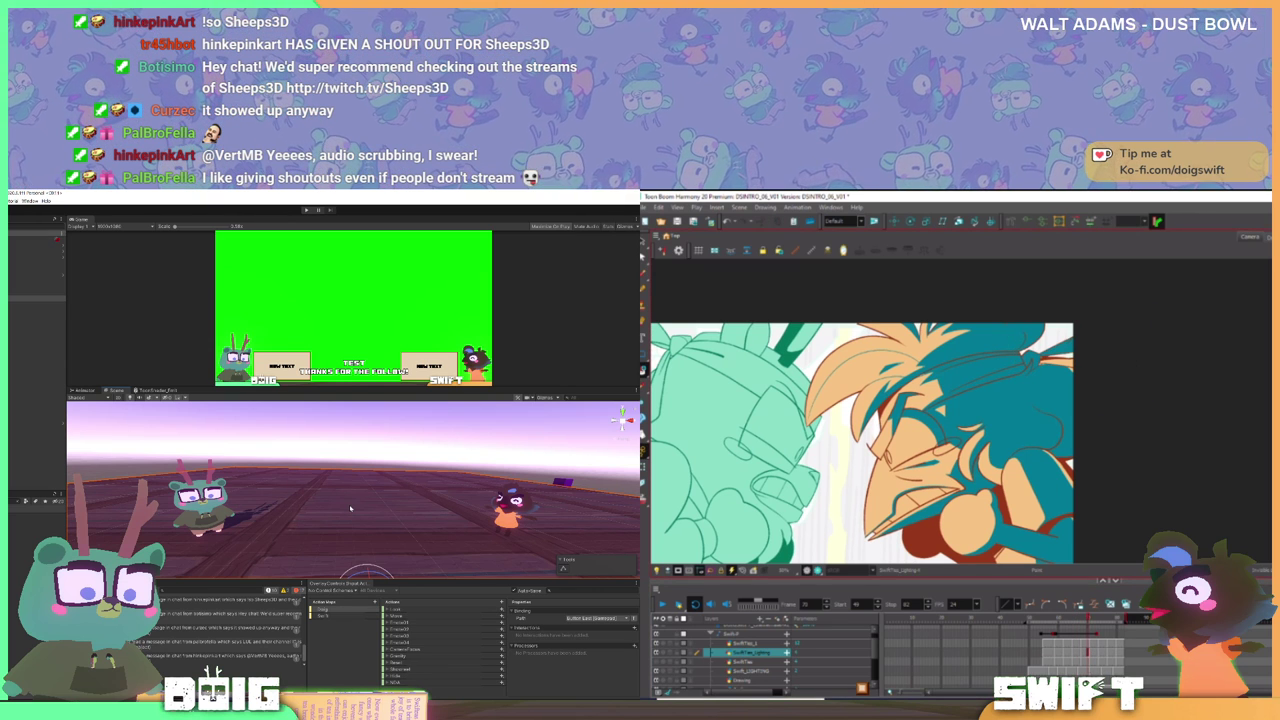
left_click(1098, 652)
left_click_drag(1034, 318, 1034, 319)
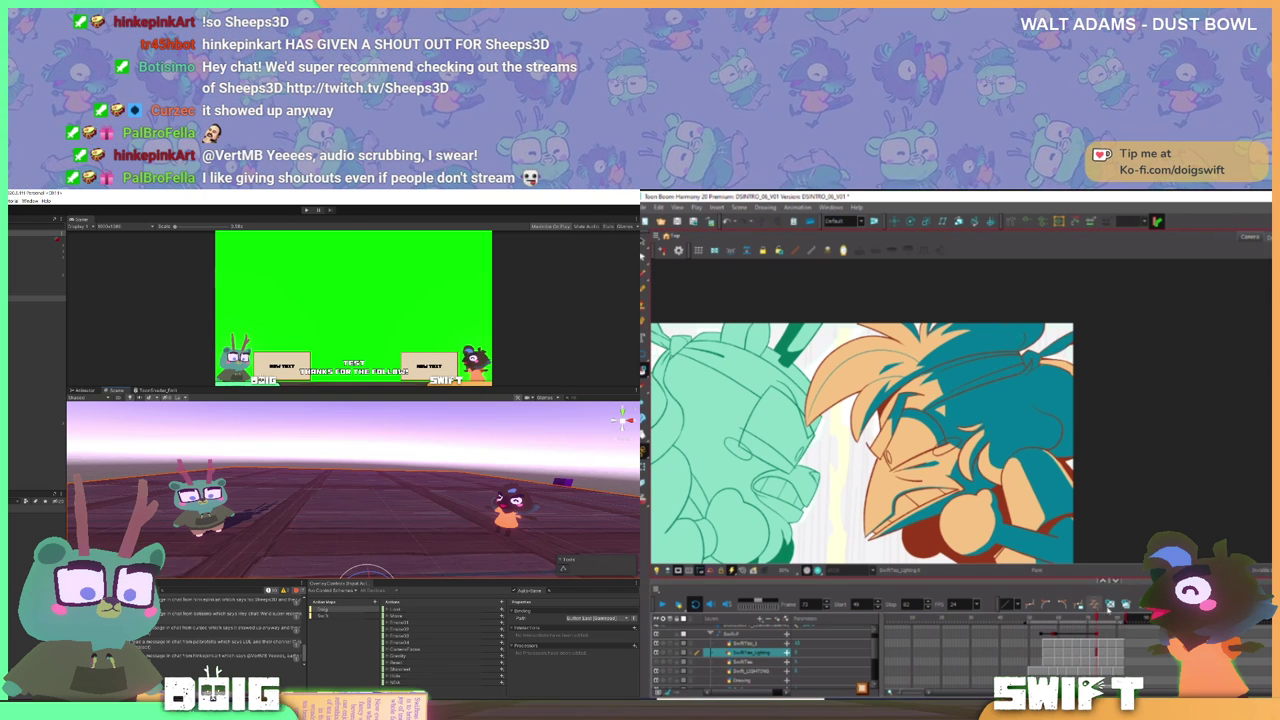
key("period")
key("period")
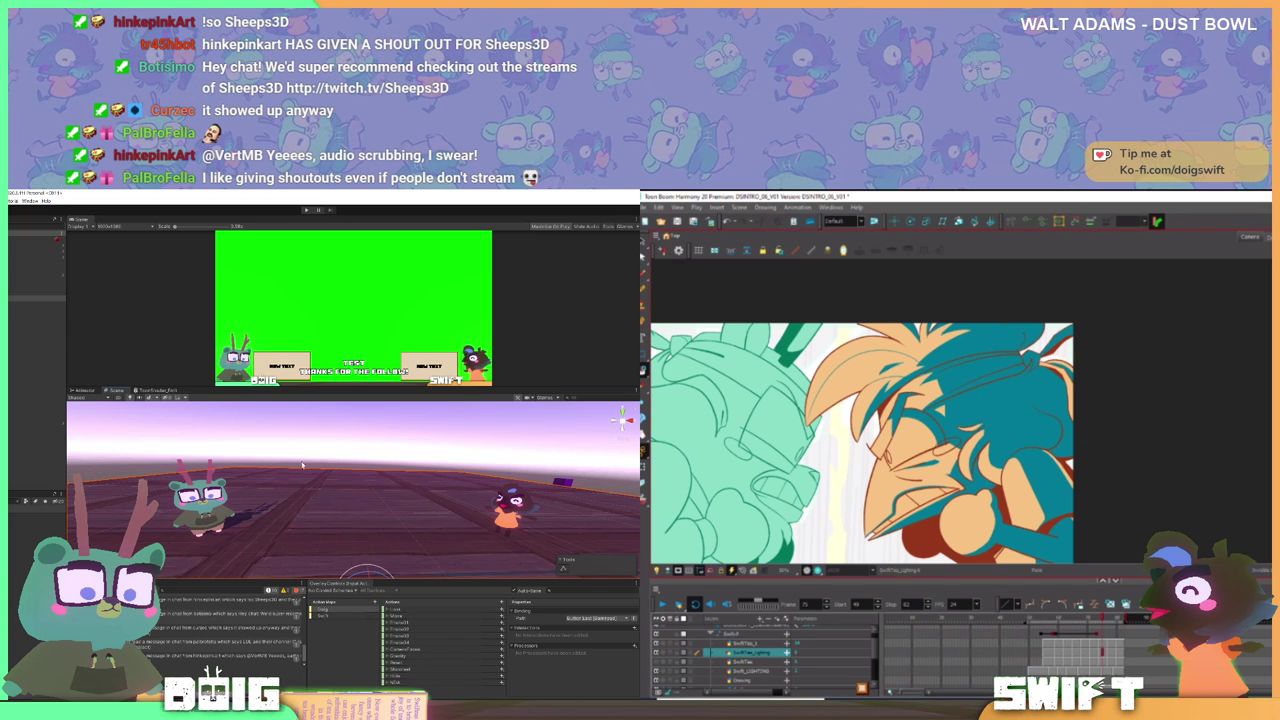
key("period")
key("period")
key("period")
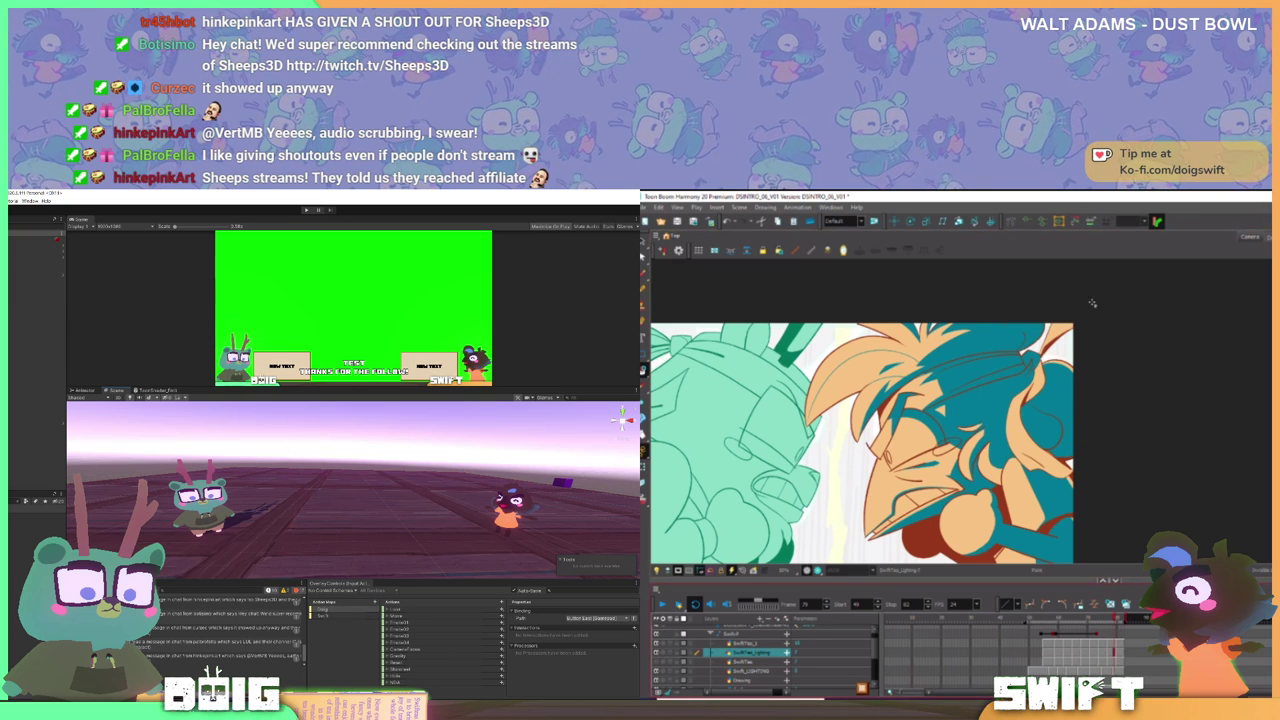
key("period")
key("period")
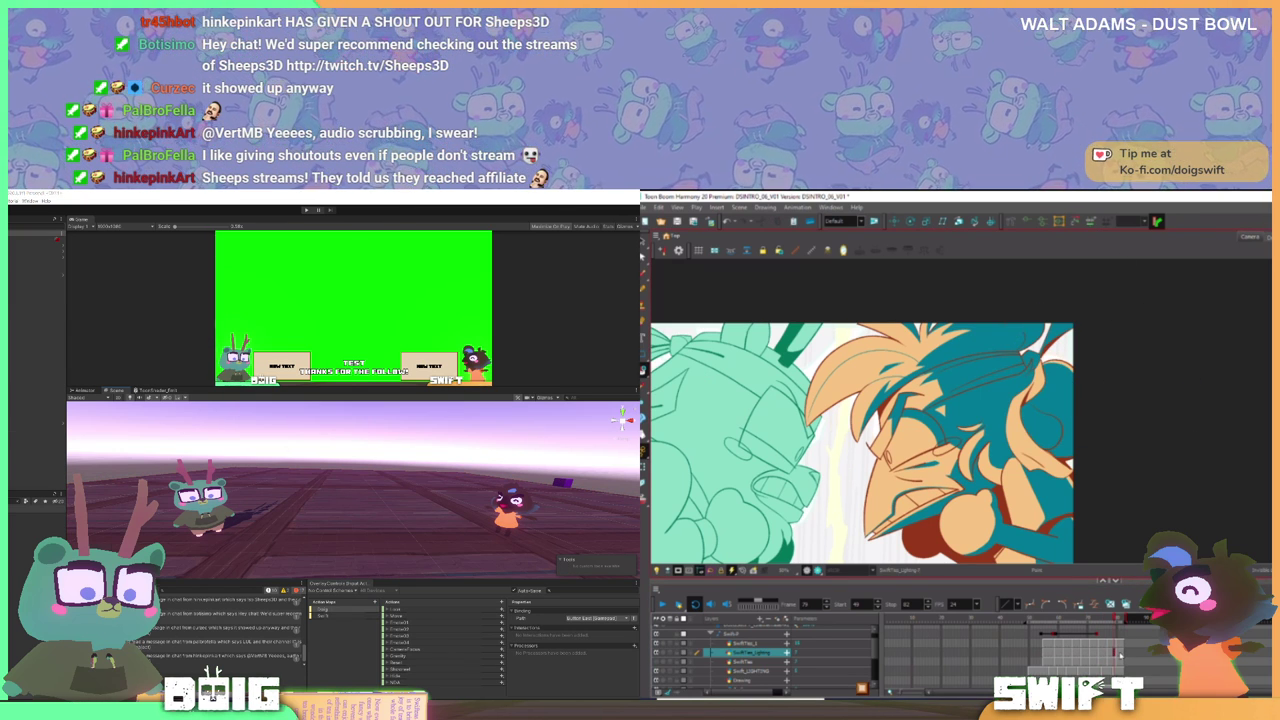
- Switch to Visual Studio, open the Twitch PubSub script and find the onRewardRedeemed method
key("alt+Tab")
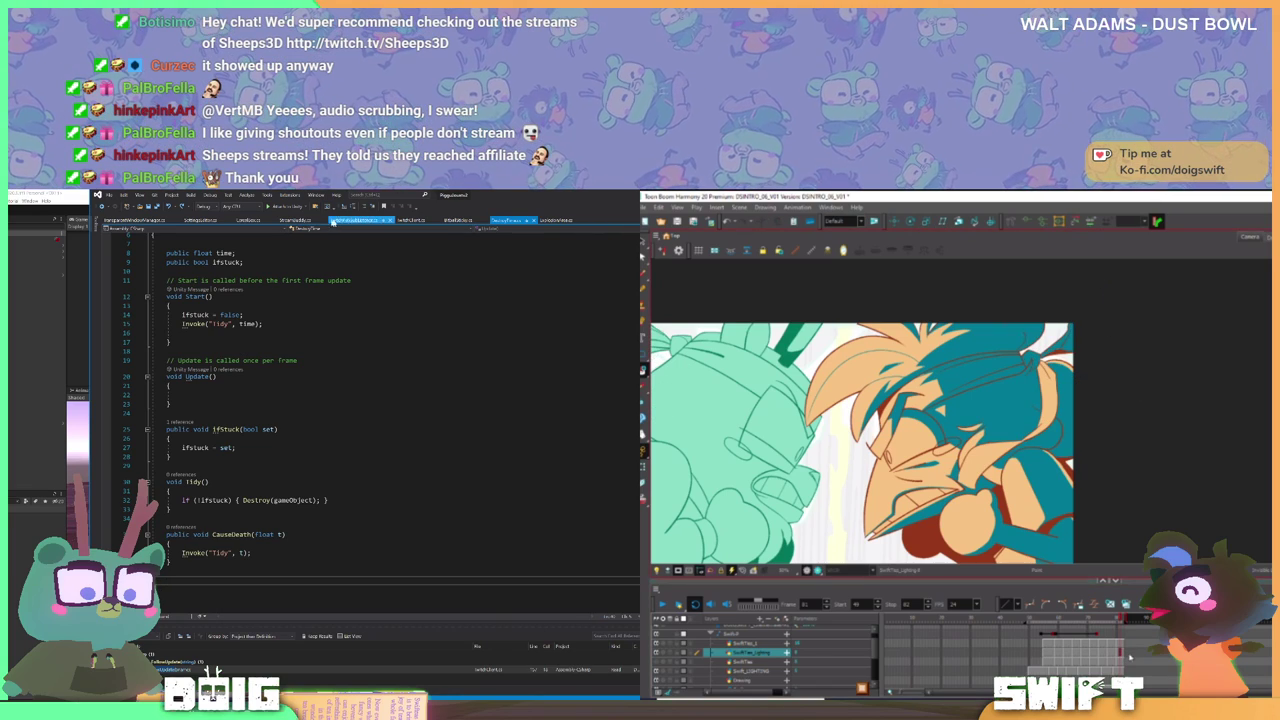
left_click(344, 221)
scroll(307, 442, "down", 2)
scroll(308, 443, "down", 10)
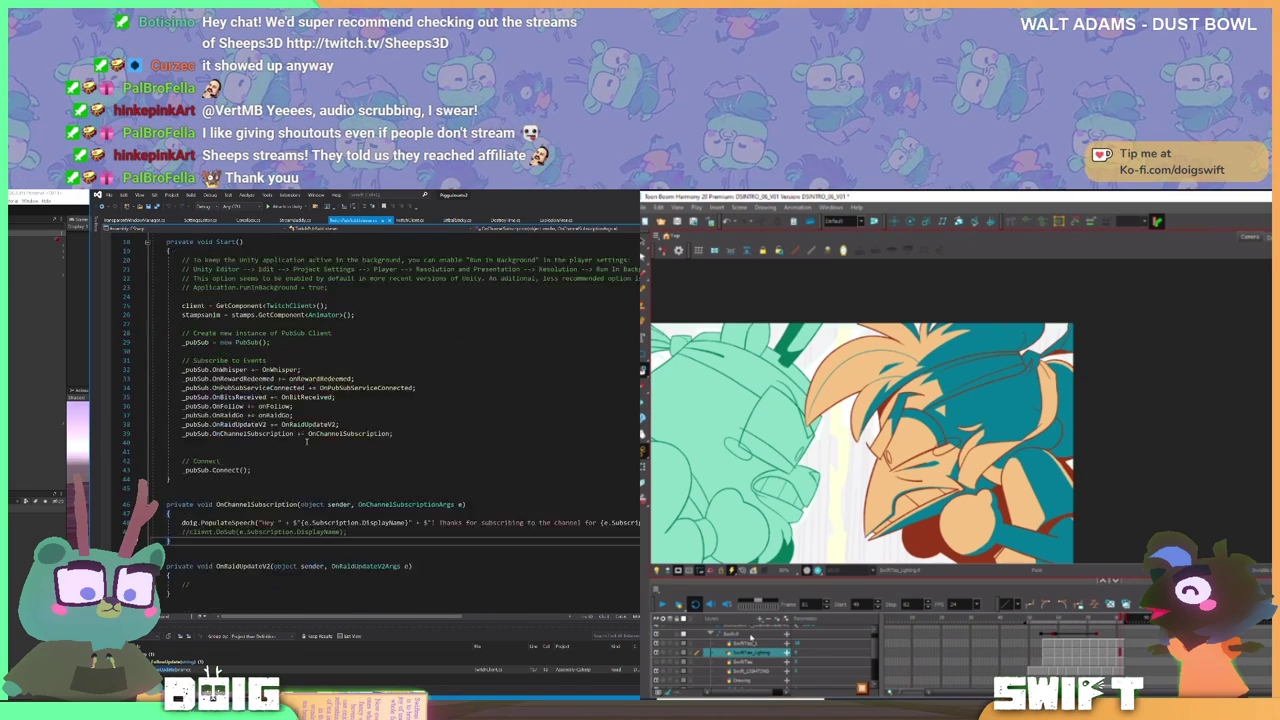
scroll(307, 443, "down", 9)
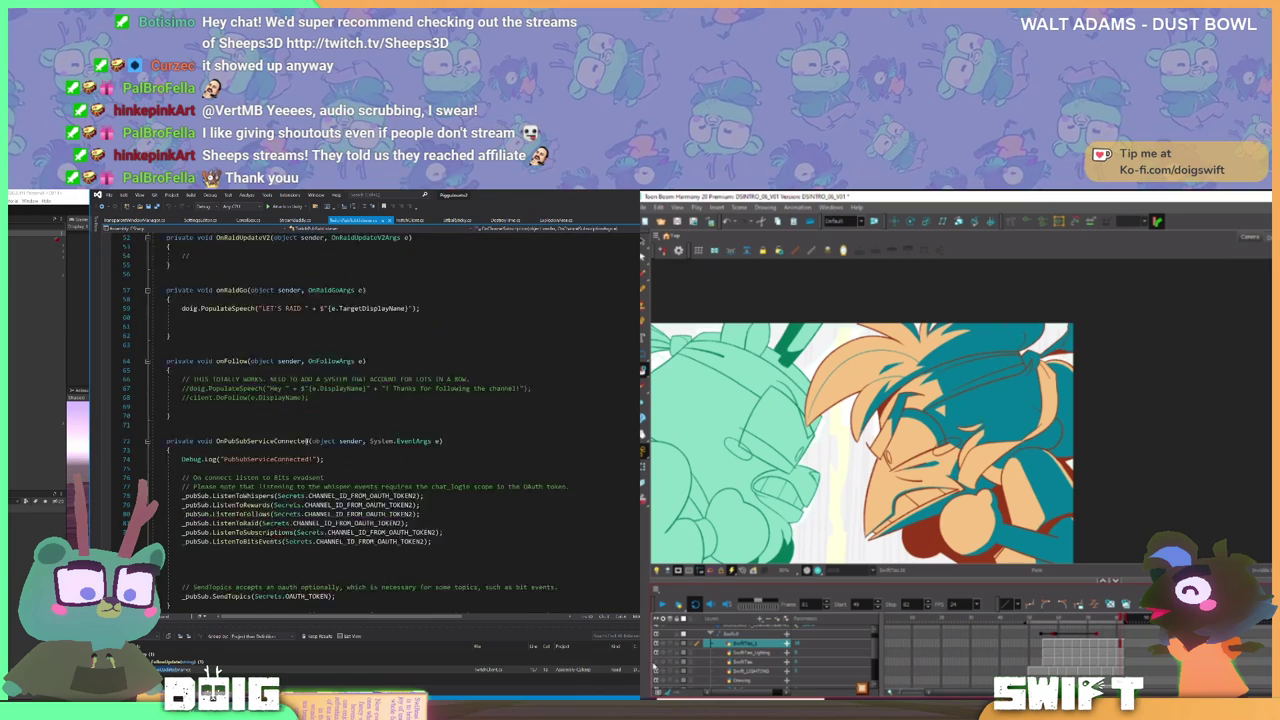
scroll(306, 441, "down", 9)
- Duplicate the _1 layer above the new lighting layer in Harmony, and go to the DoBox definition from the "Gib Cereal" case
right_click(748, 648)
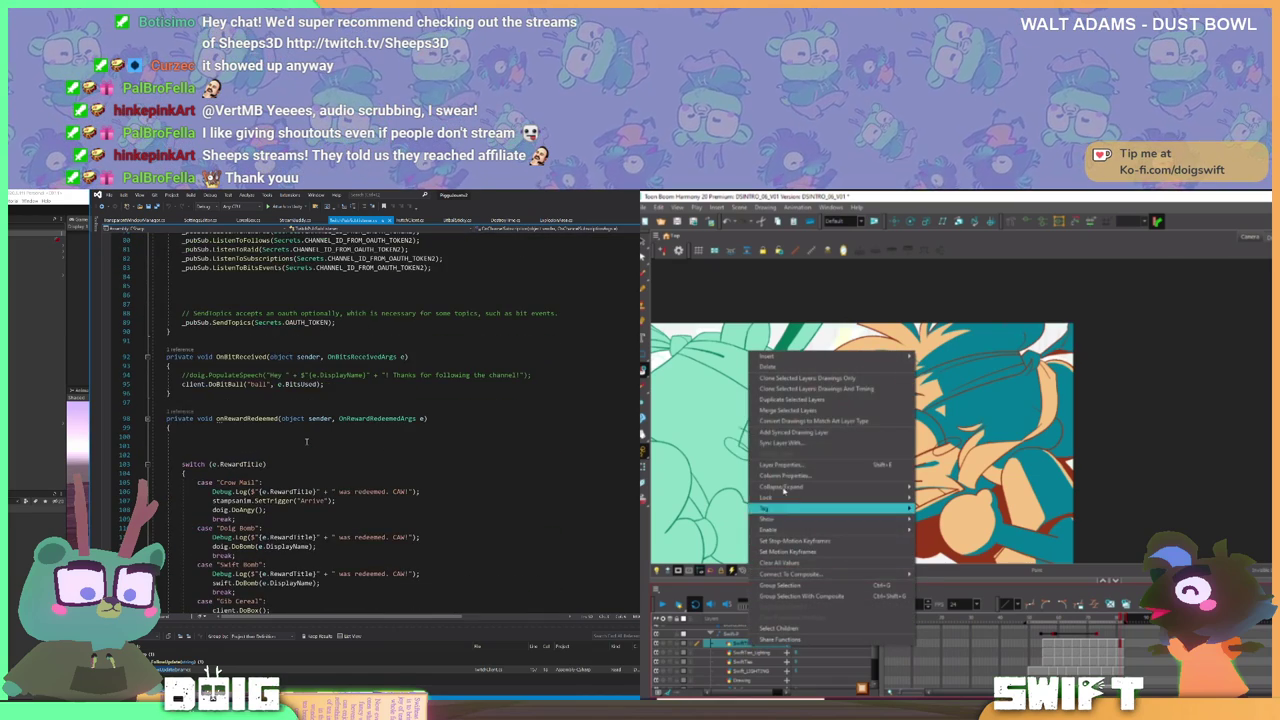
left_click(790, 399)
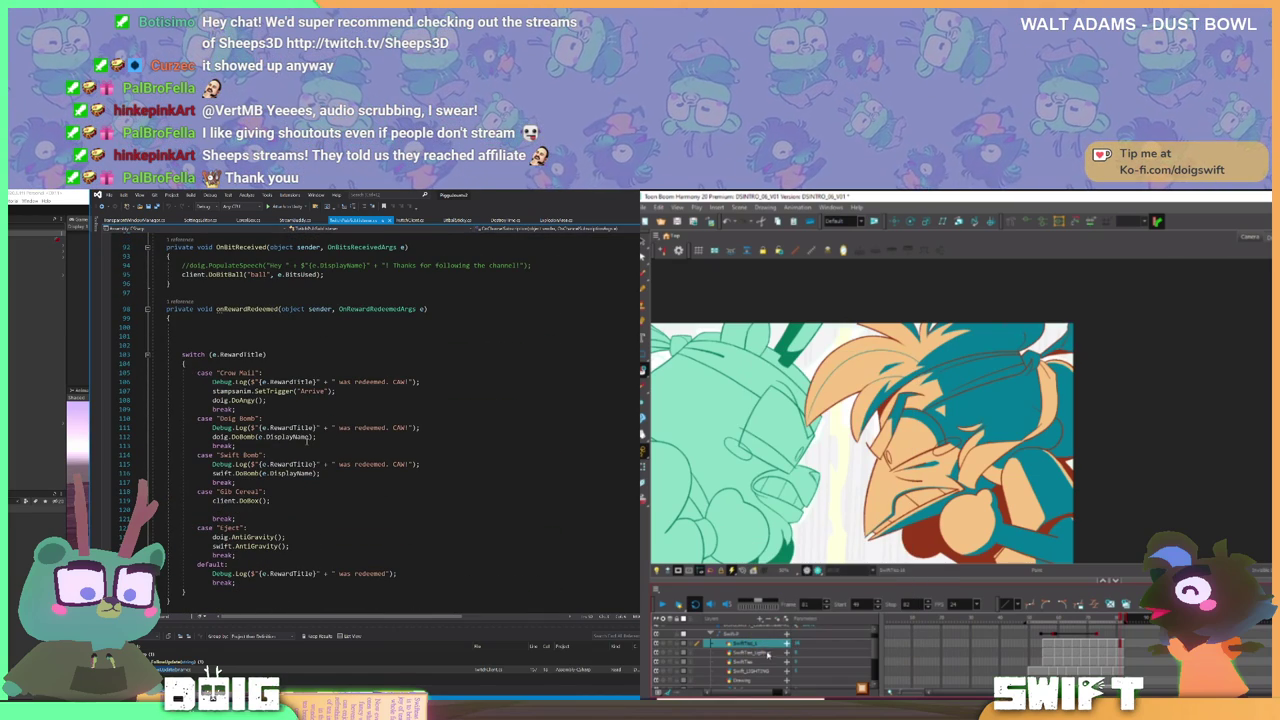
left_click(248, 501)
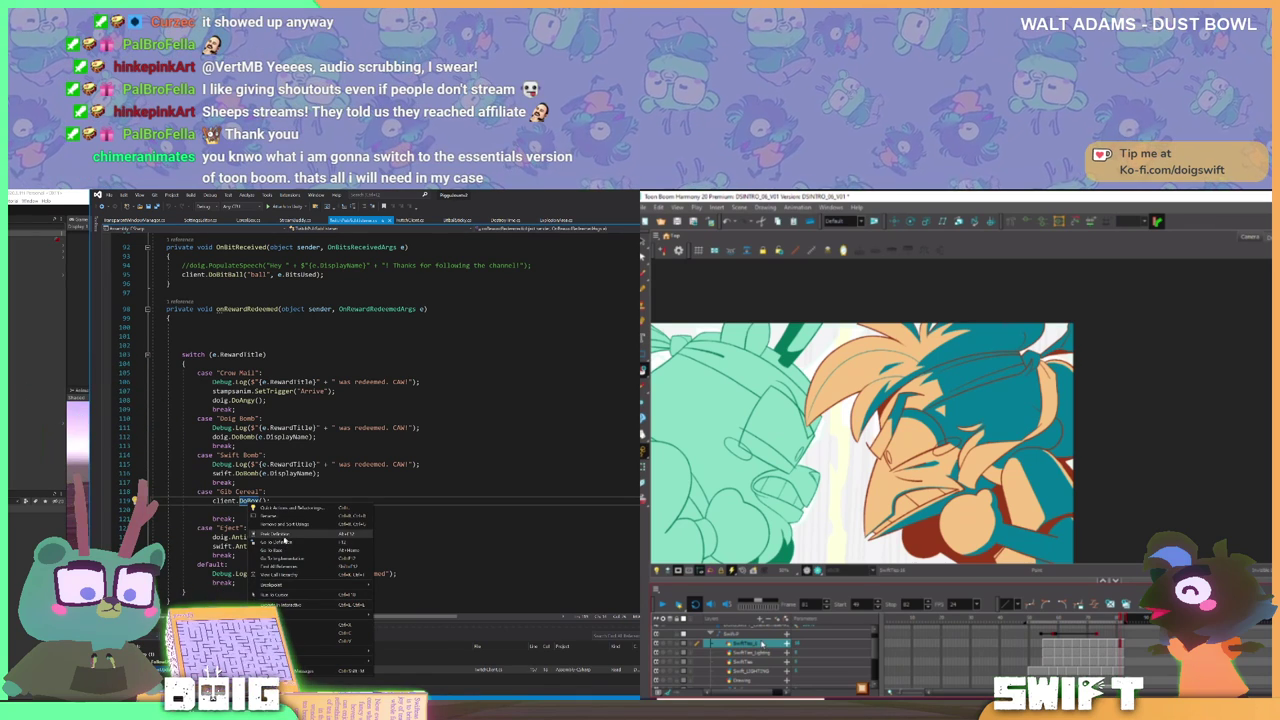
key("F12")
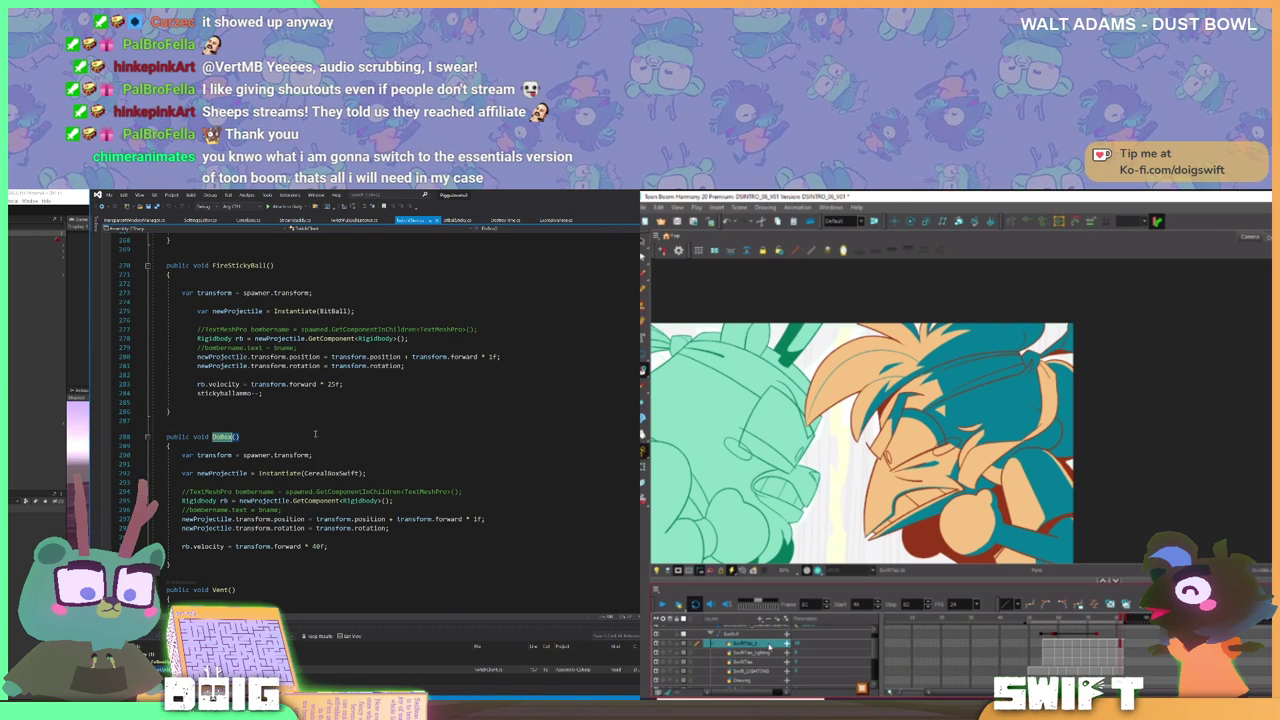
left_click(376, 472)
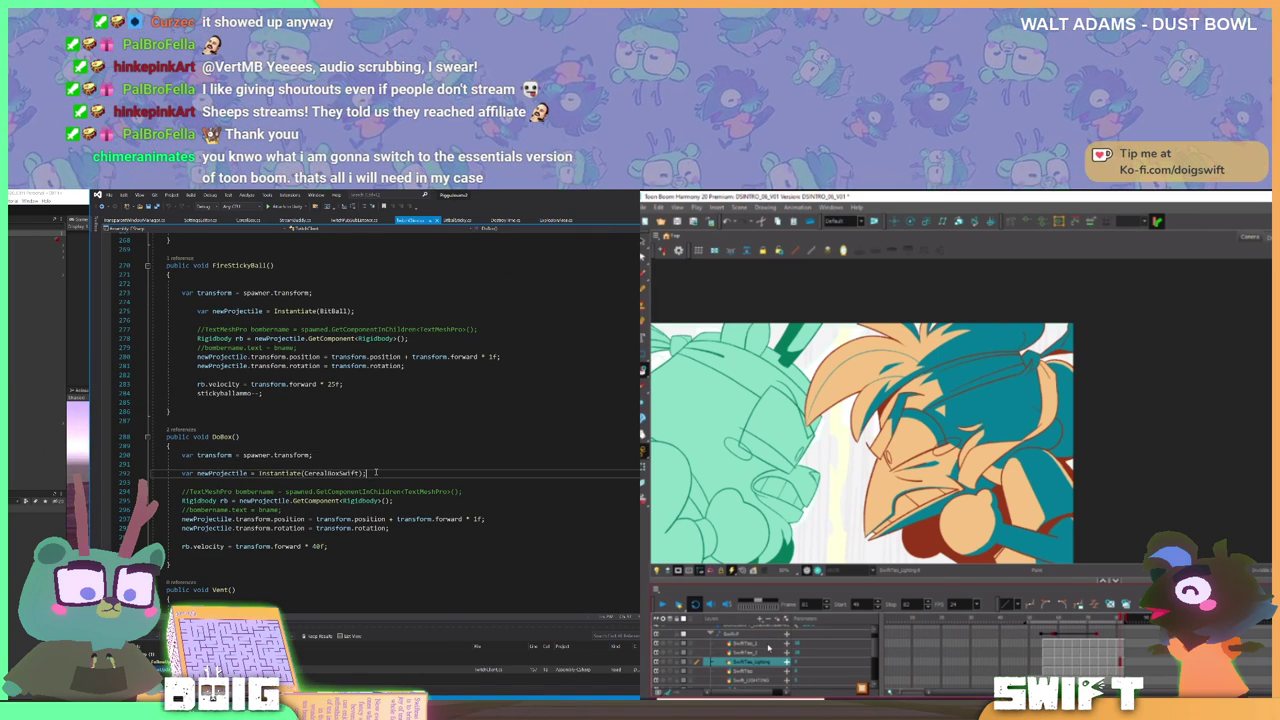
- Rename the duplicated Harmony layer with the ending _1_Lighting, move it above the _1 layer, and add a blank line in DoBox
left_click(760, 652)
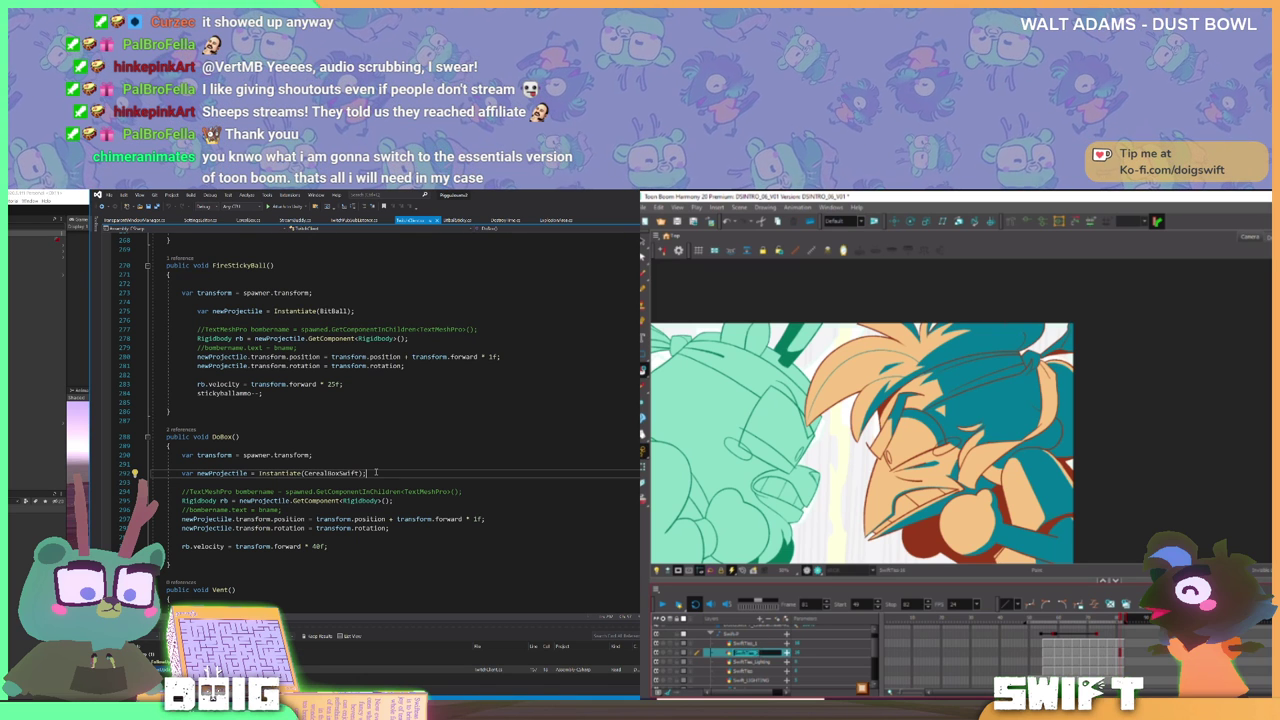
left_click(374, 462)
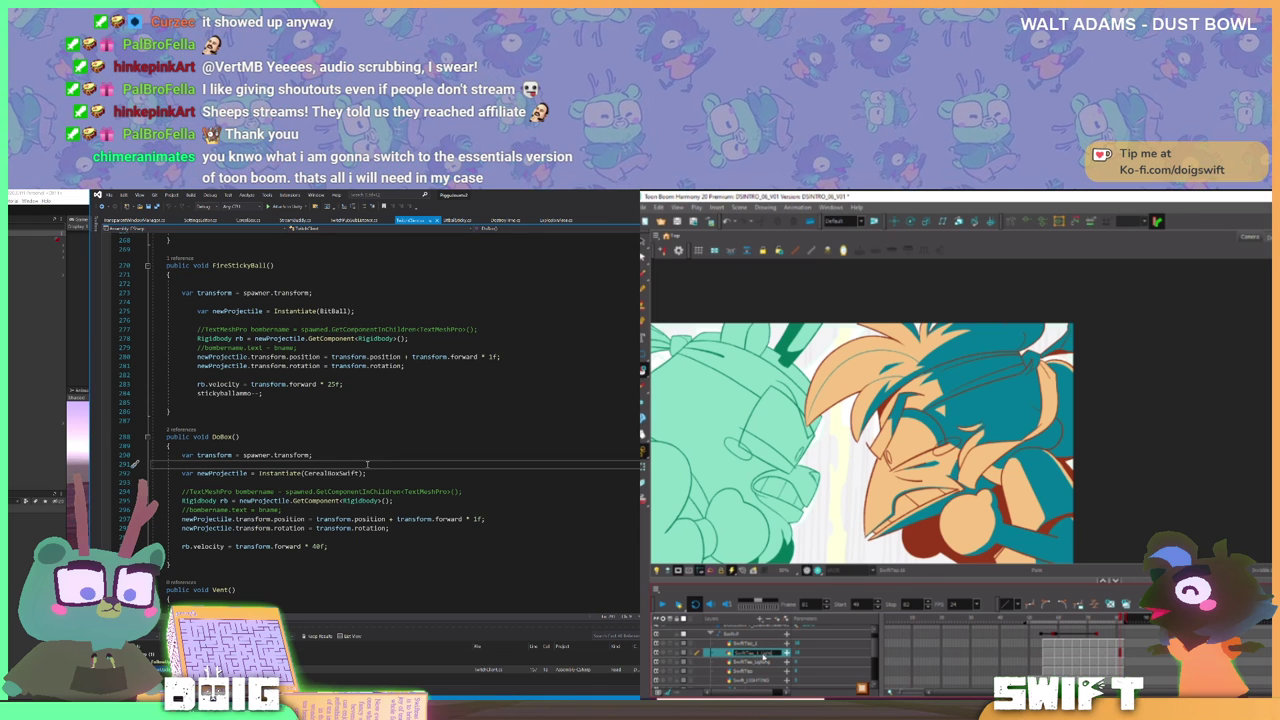
key("Return")
key("Return")
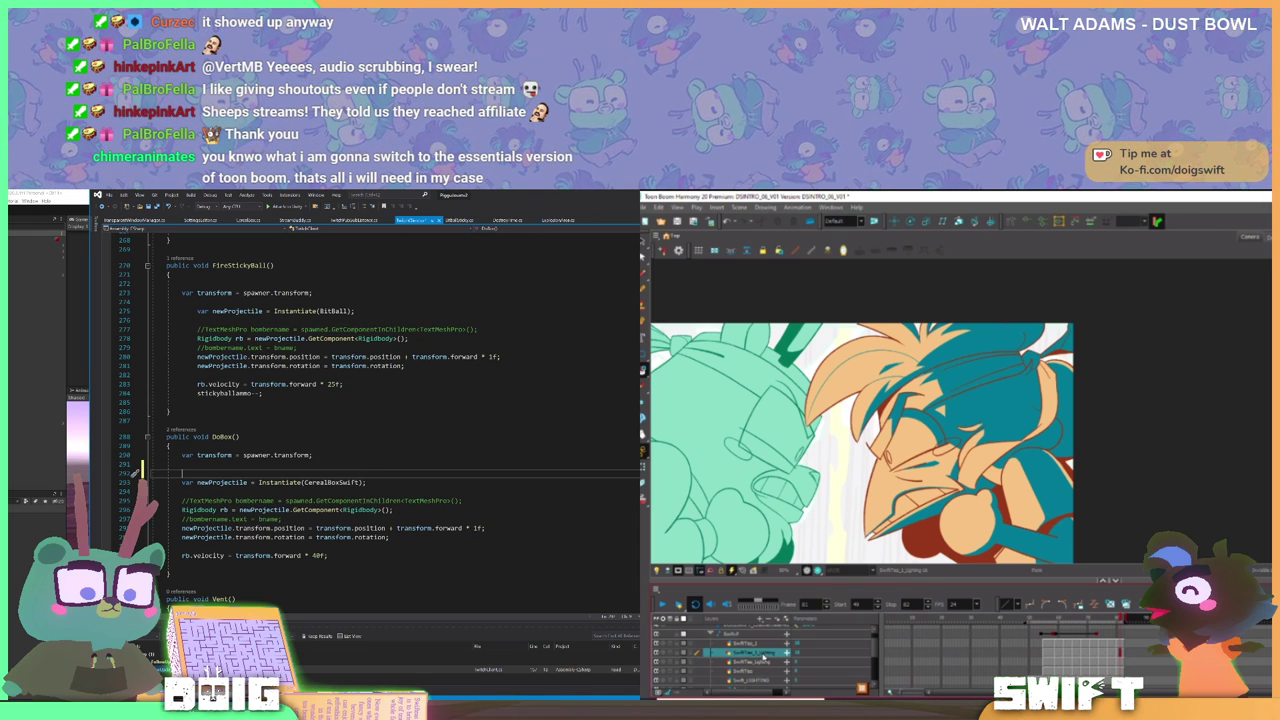
left_click_drag(772, 653, 773, 640)
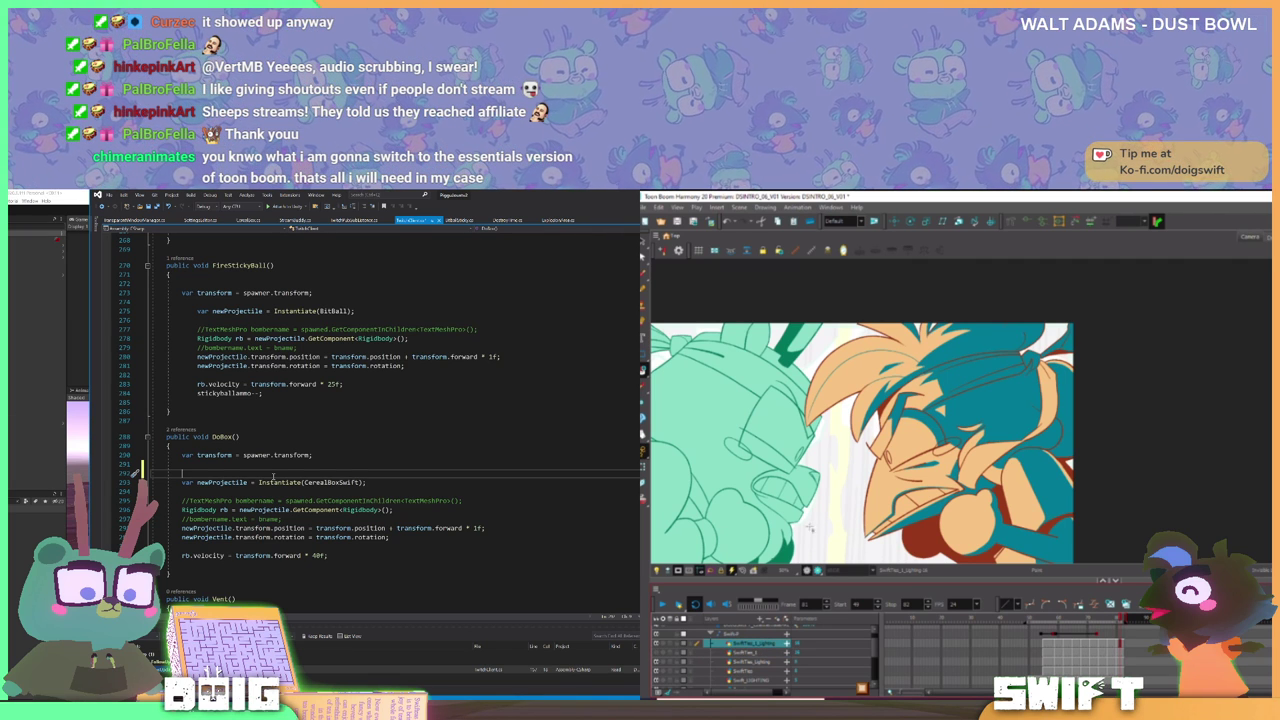
- Start declaring "var int choice = Random." in the DoBox method, above the newProjectile line
type("var int")
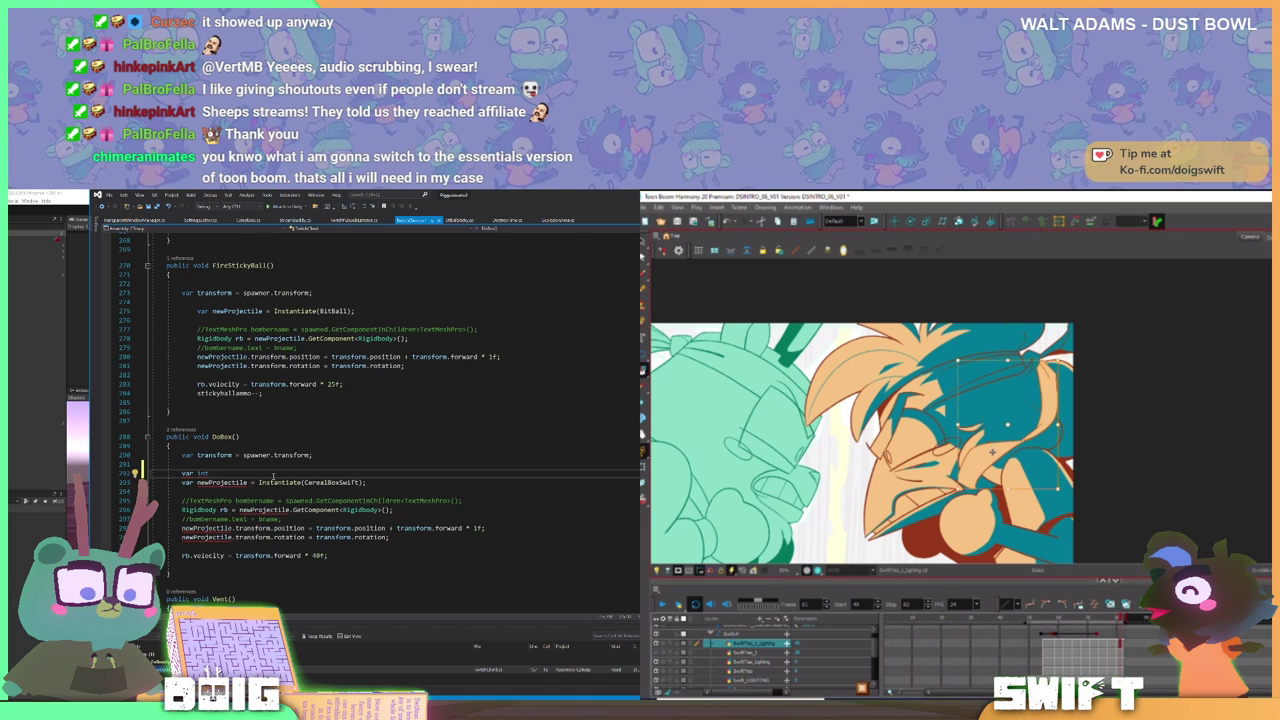
type(" = choice =")
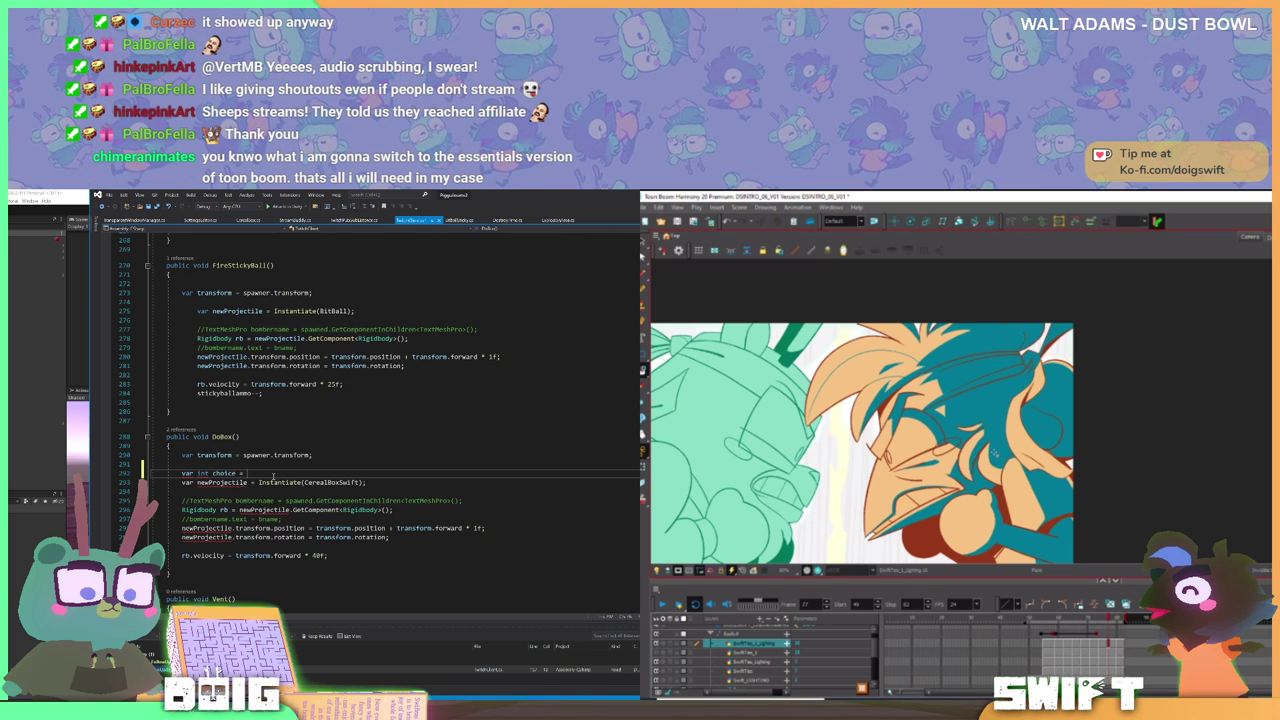
type("Ran")
type("d")
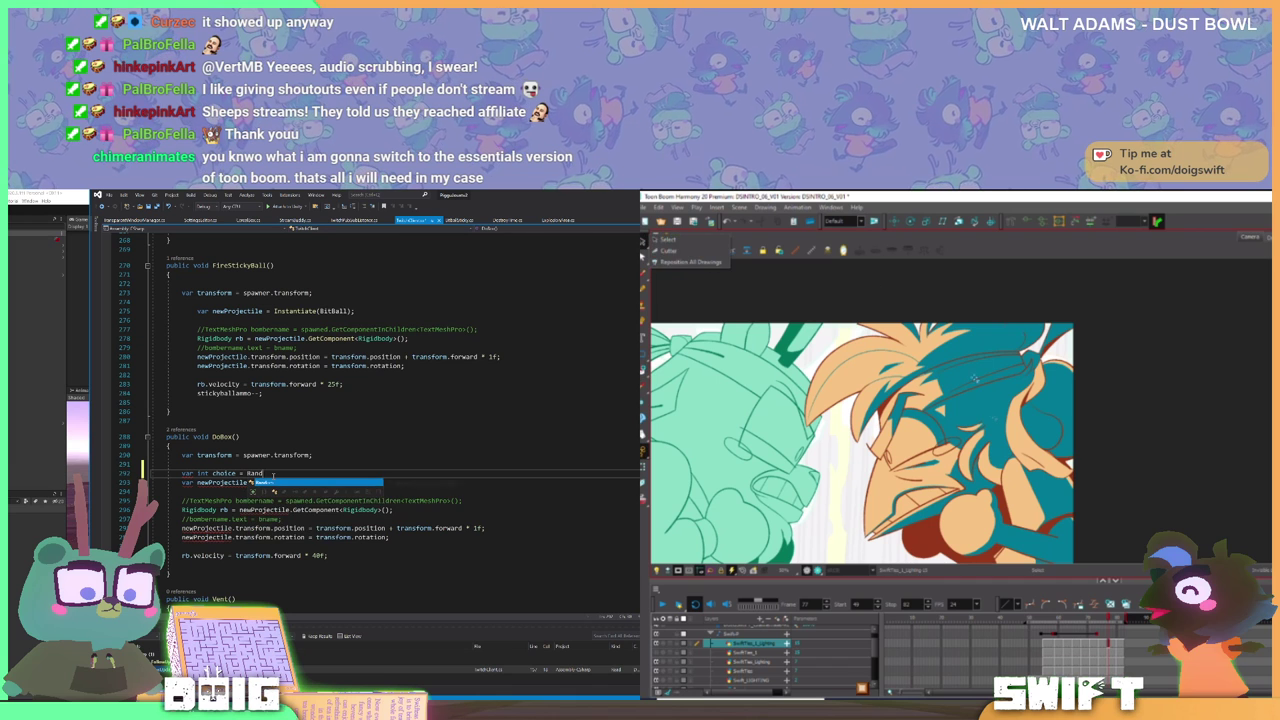
type("om.")
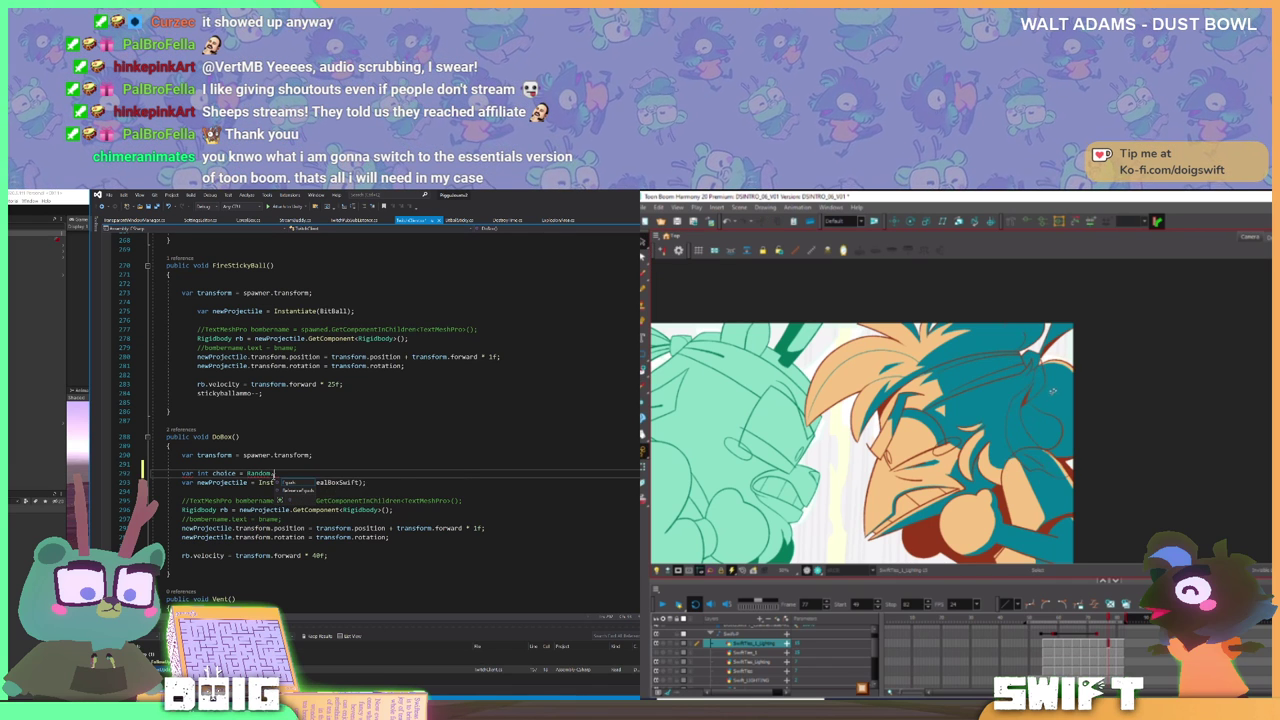
- Delete the shape behind the bird's head on the _1_Lighting layer in Harmony, drawing by drawing, and make the unfinished code expression Random()
type("f")
left_click(1075, 390)
key("BackSpace")
key("Delete")
type("(")
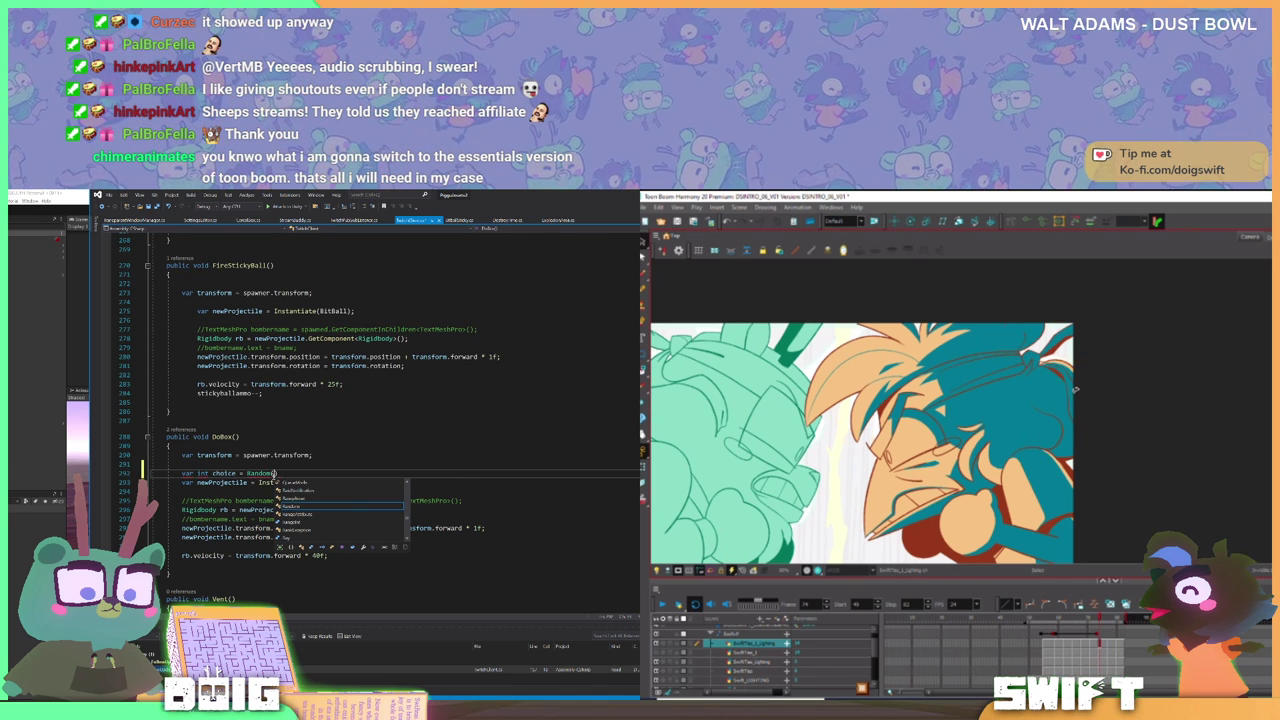
left_click(1072, 370)
key("Delete")
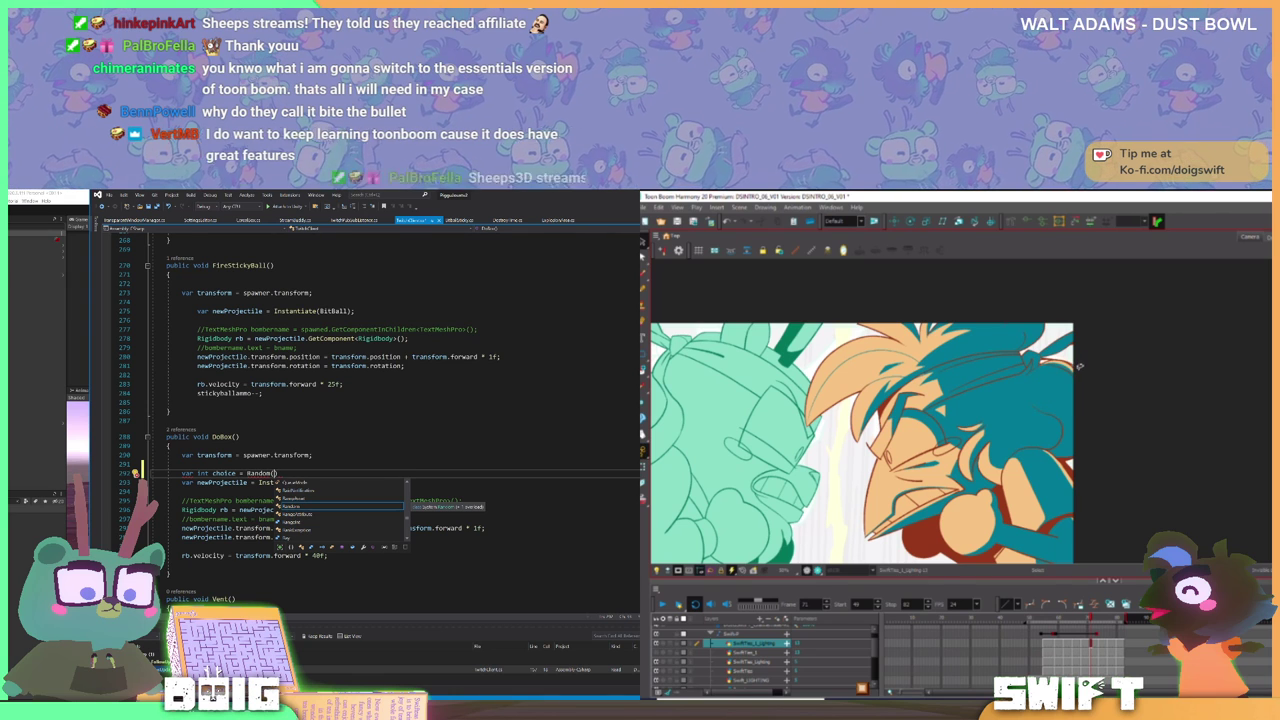
key("f")
left_click(1070, 361)
key("Escape")
key("Delete")
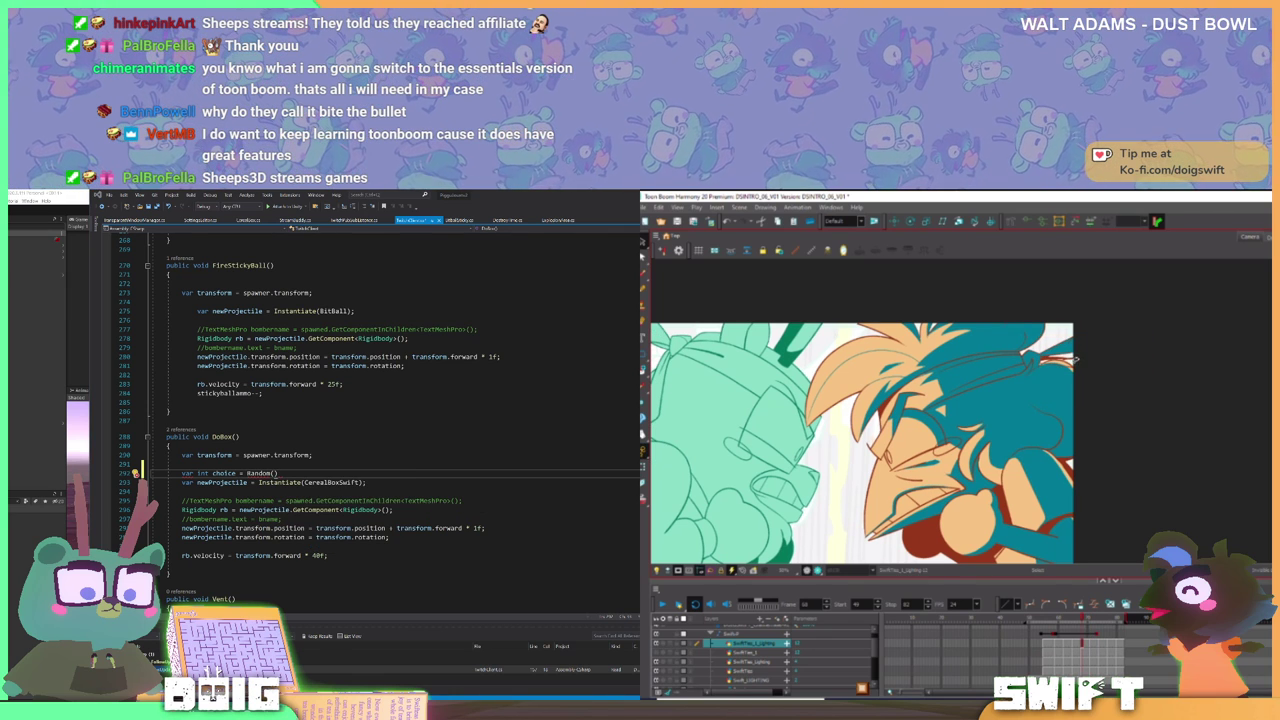
key("f")
left_click(1073, 356)
key("Delete")
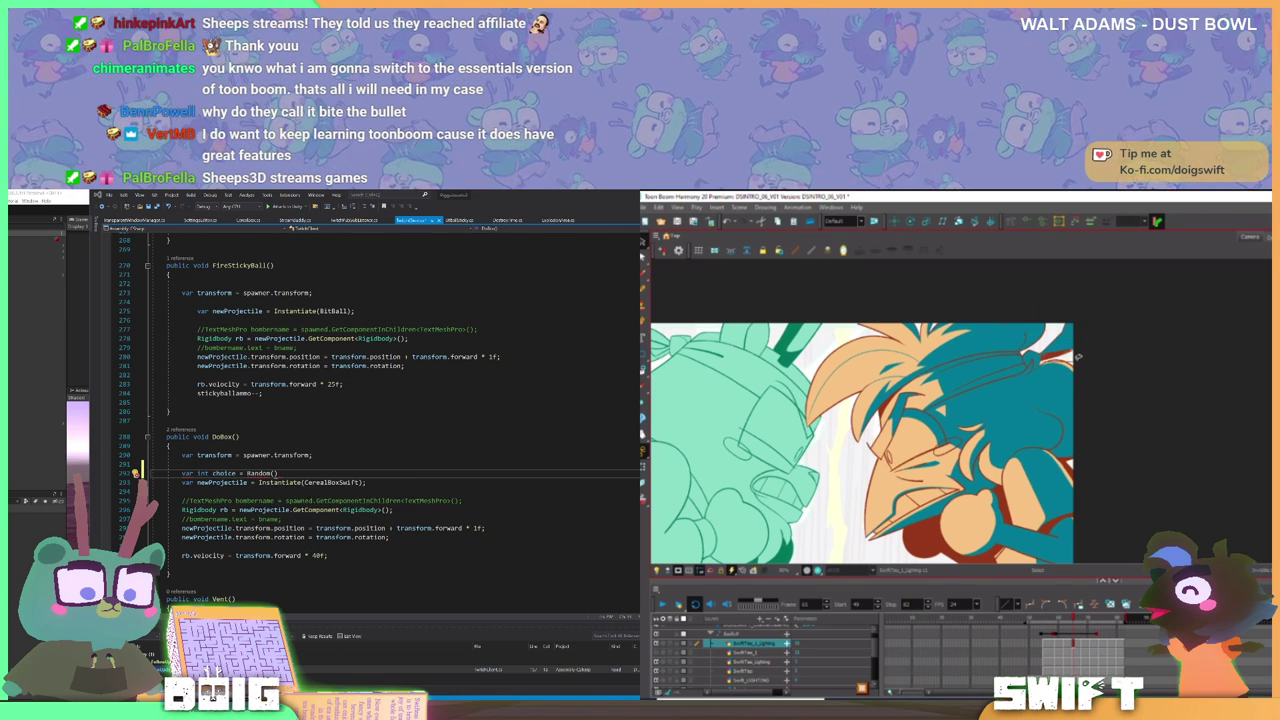
key("period")
left_click(1068, 338)
key("Delete")
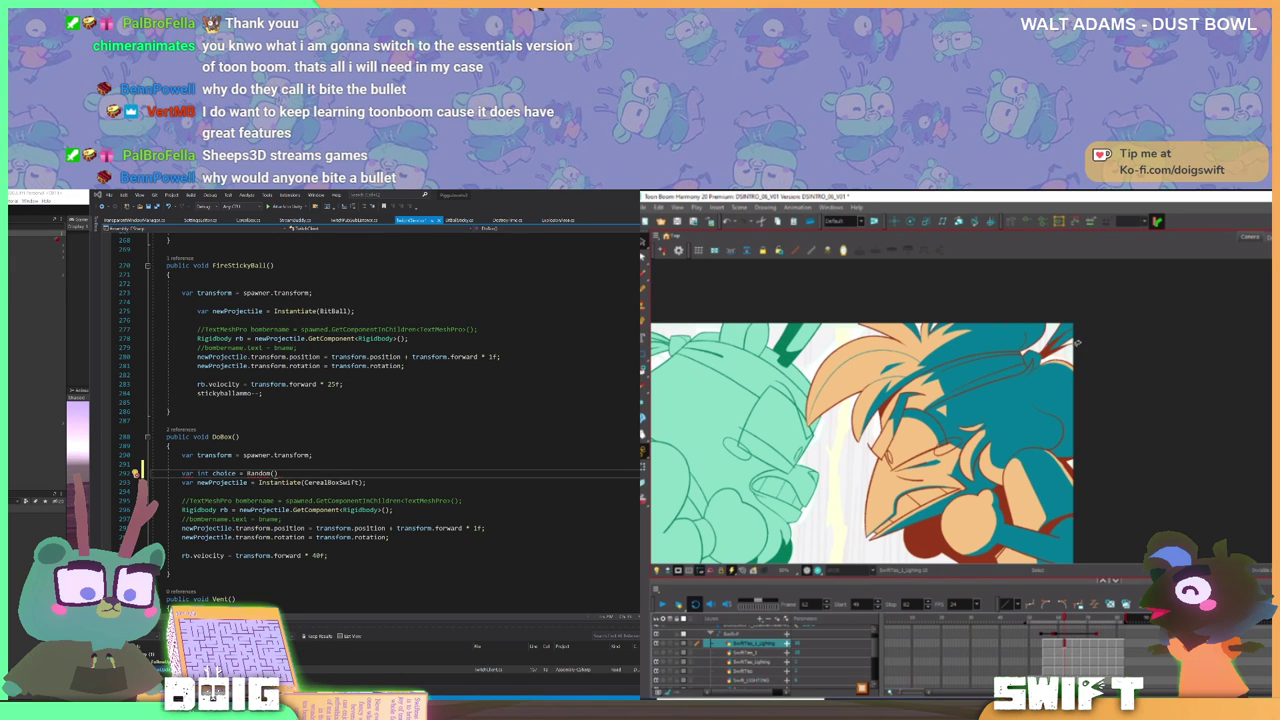
key("f")
left_click(1074, 352)
- Check the earlier frames of the shot in Harmony and hide the layer holding the bird's teal shading
key("comma")
key("comma")
key("comma")
key("comma")
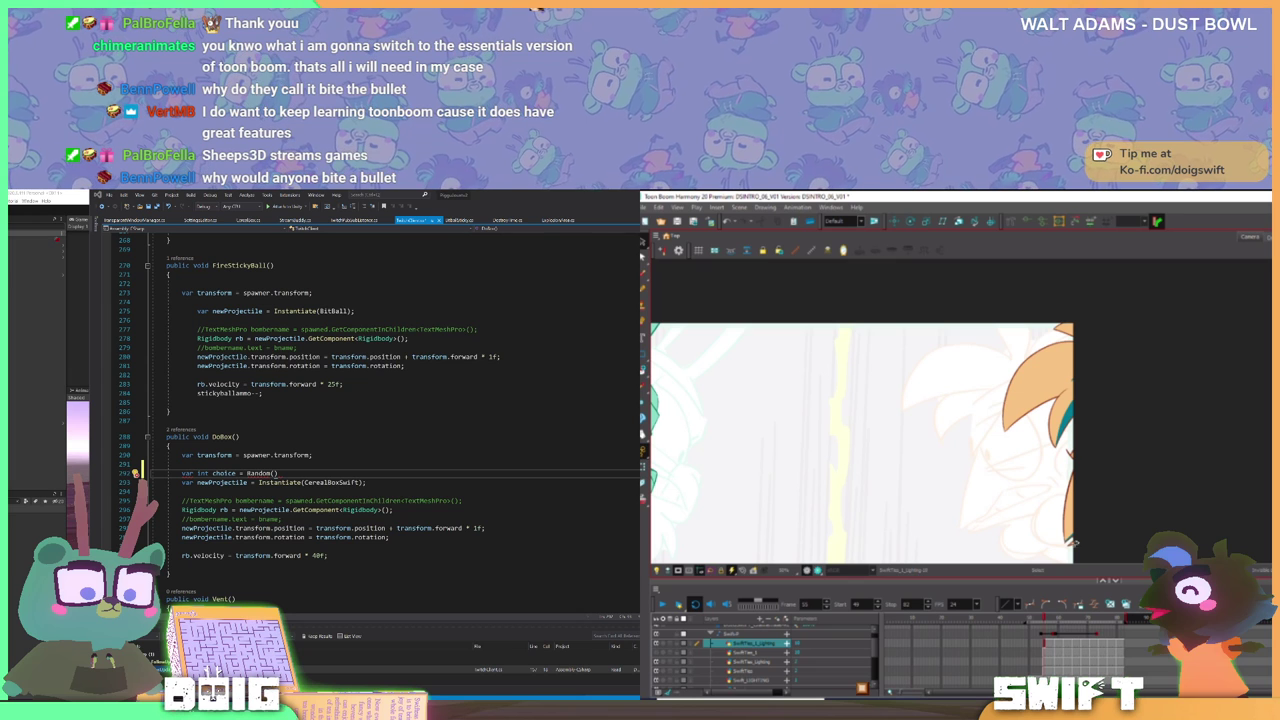
left_click(1054, 619)
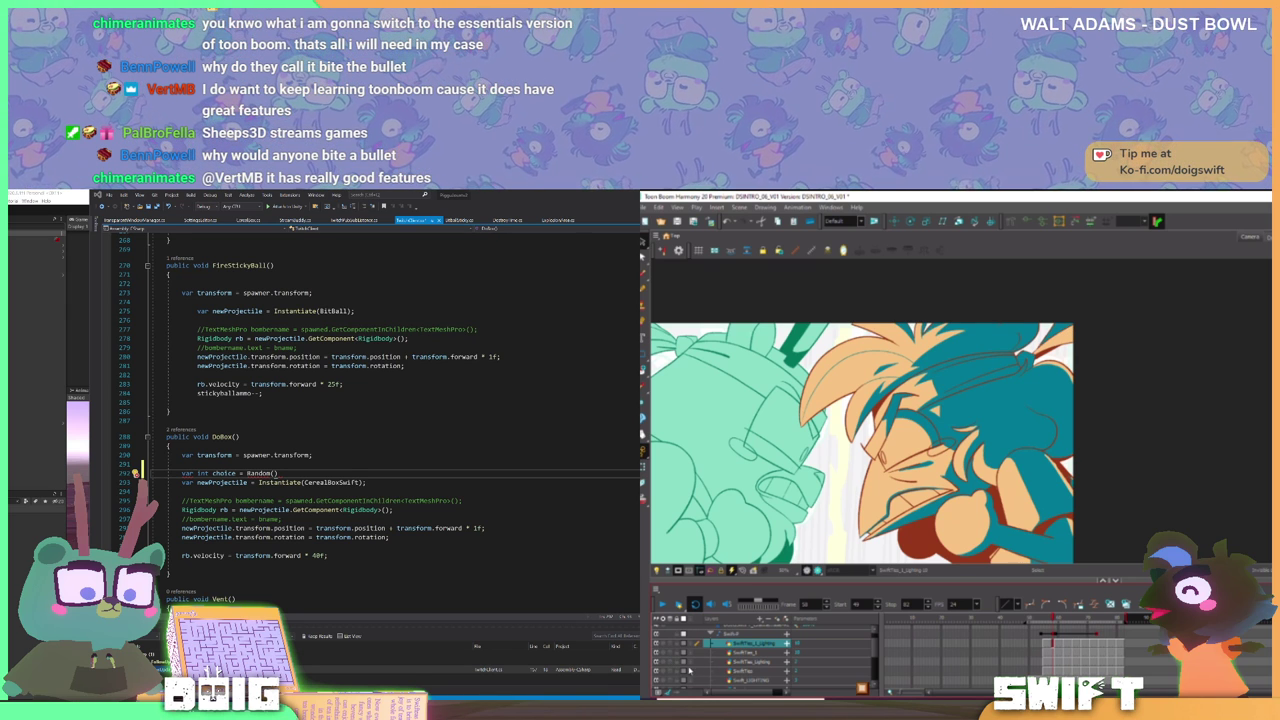
scroll(660, 678, "down", 1)
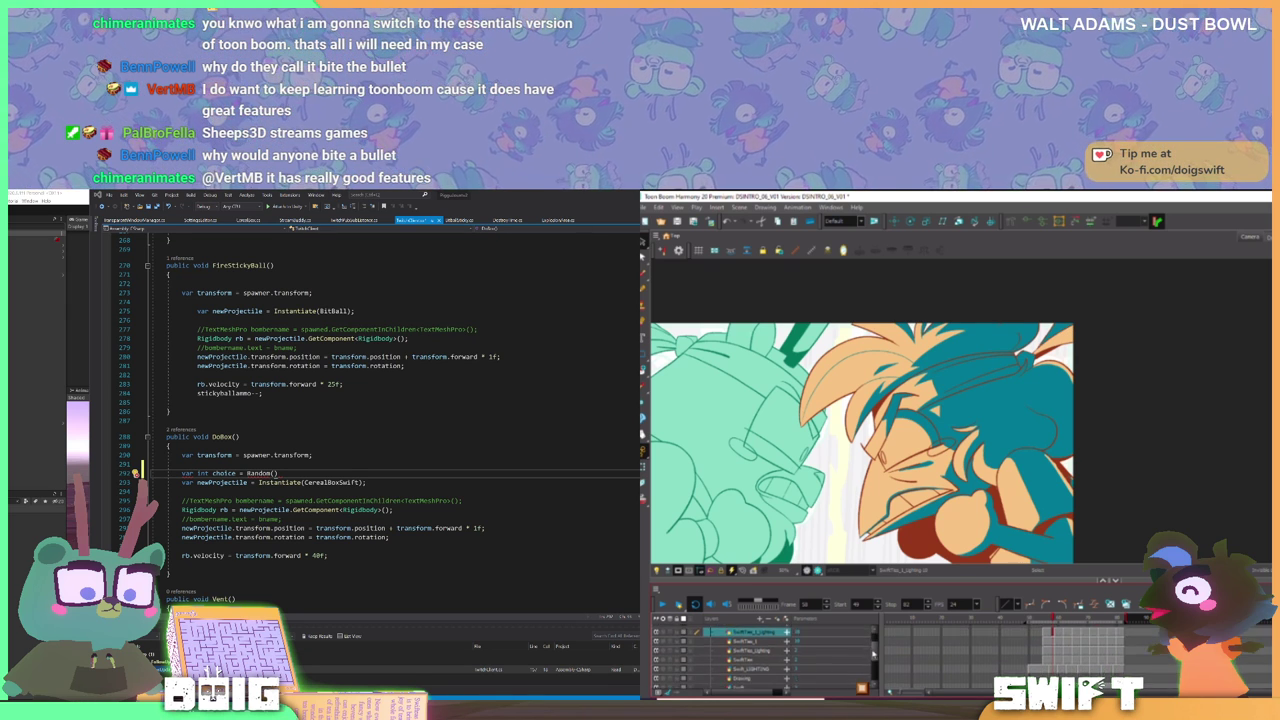
left_click(657, 679)
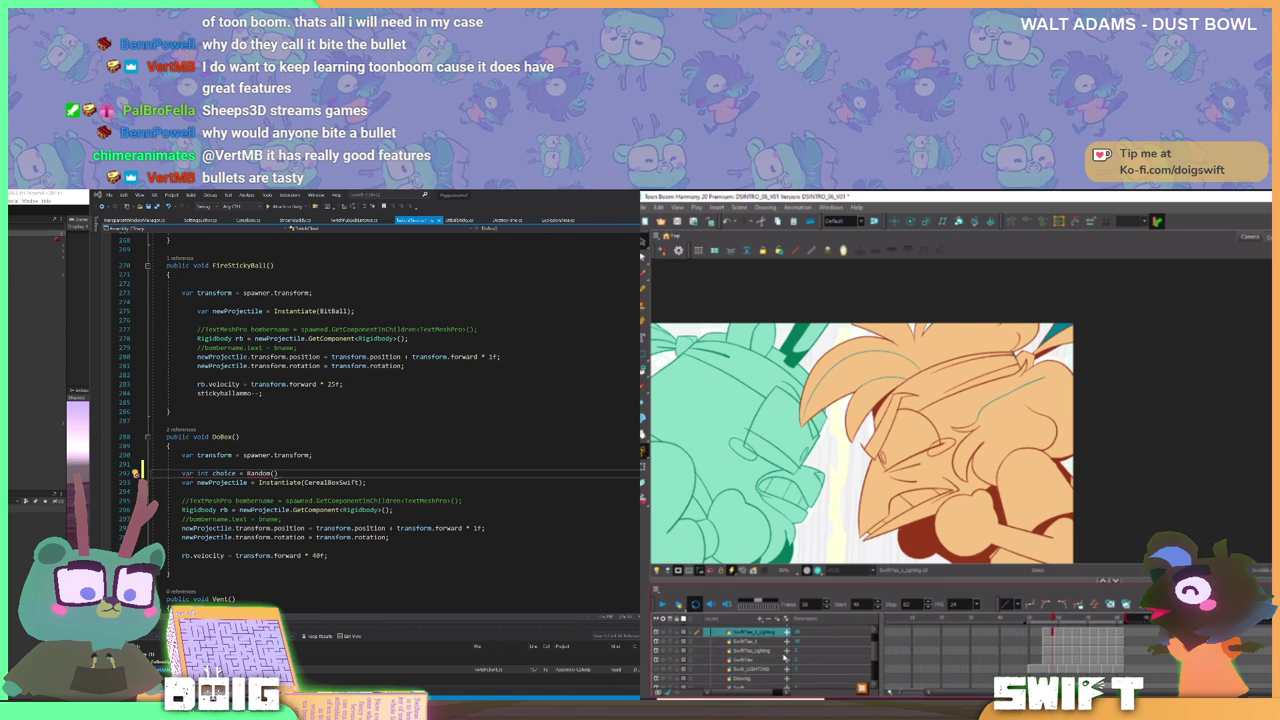
- Complete the DoBox declaration as "var int choice = Random.Range(1, 2);" and move Harmony's playhead to the end of the shot
double_click(268, 473)
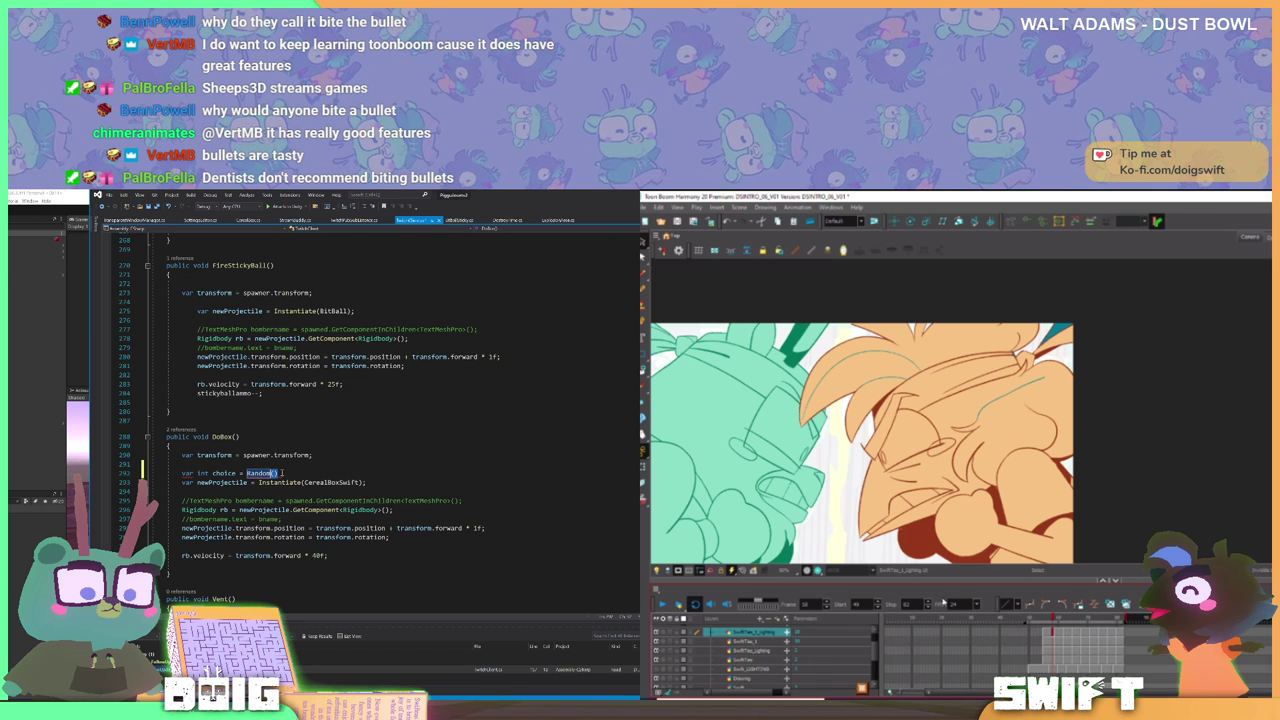
key("End")
left_click_drag(1053, 618, 1062, 618)
key("BackSpace")
key("BackSpace")
type(".Ra")
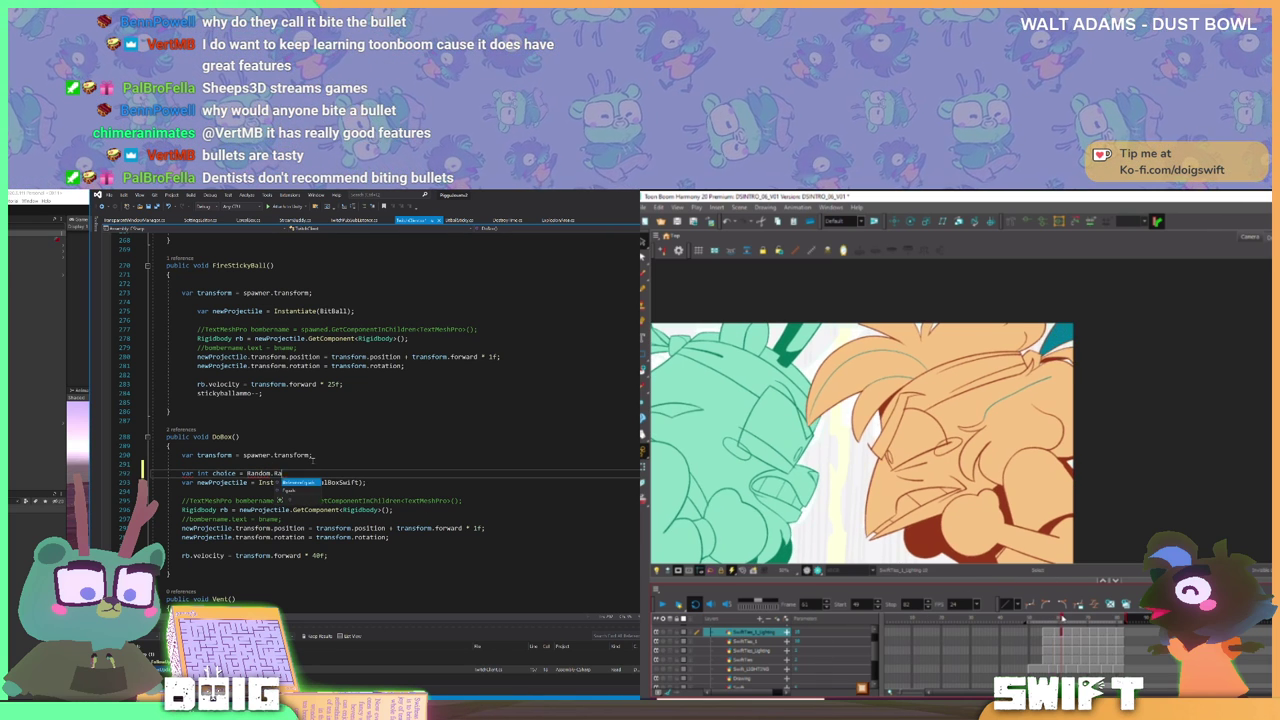
type("nge(")
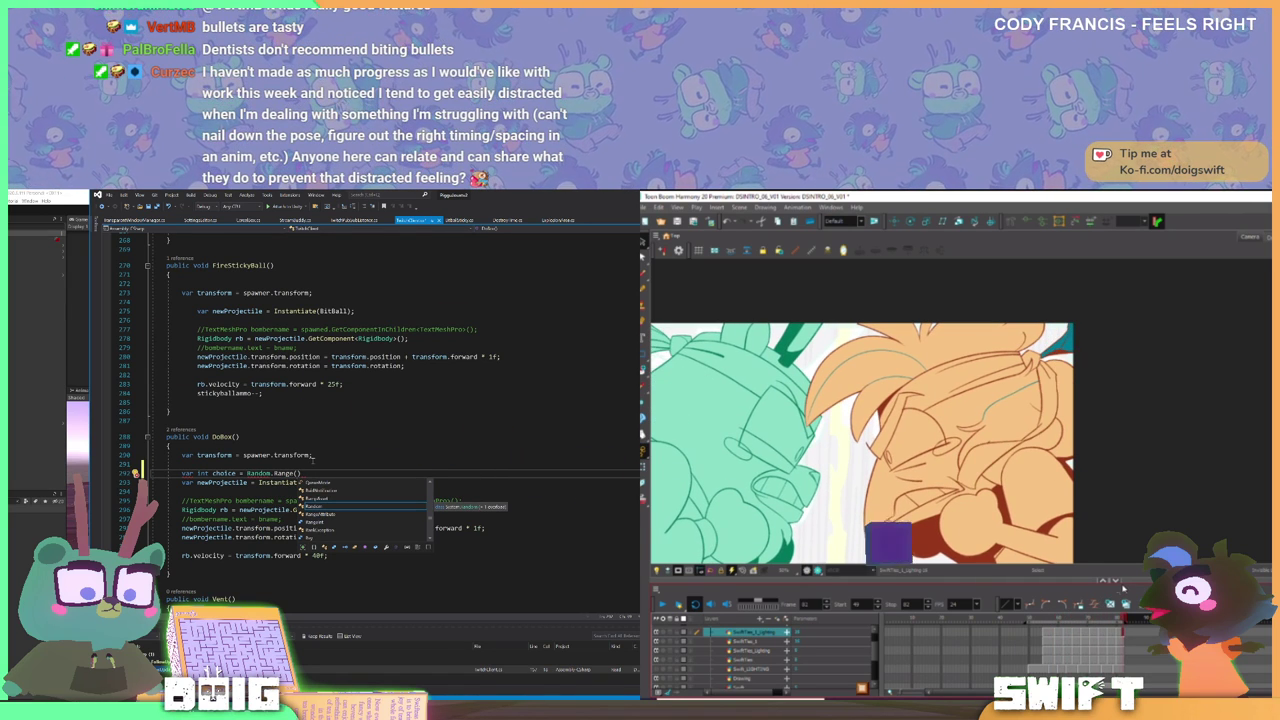
type("1, 2)")
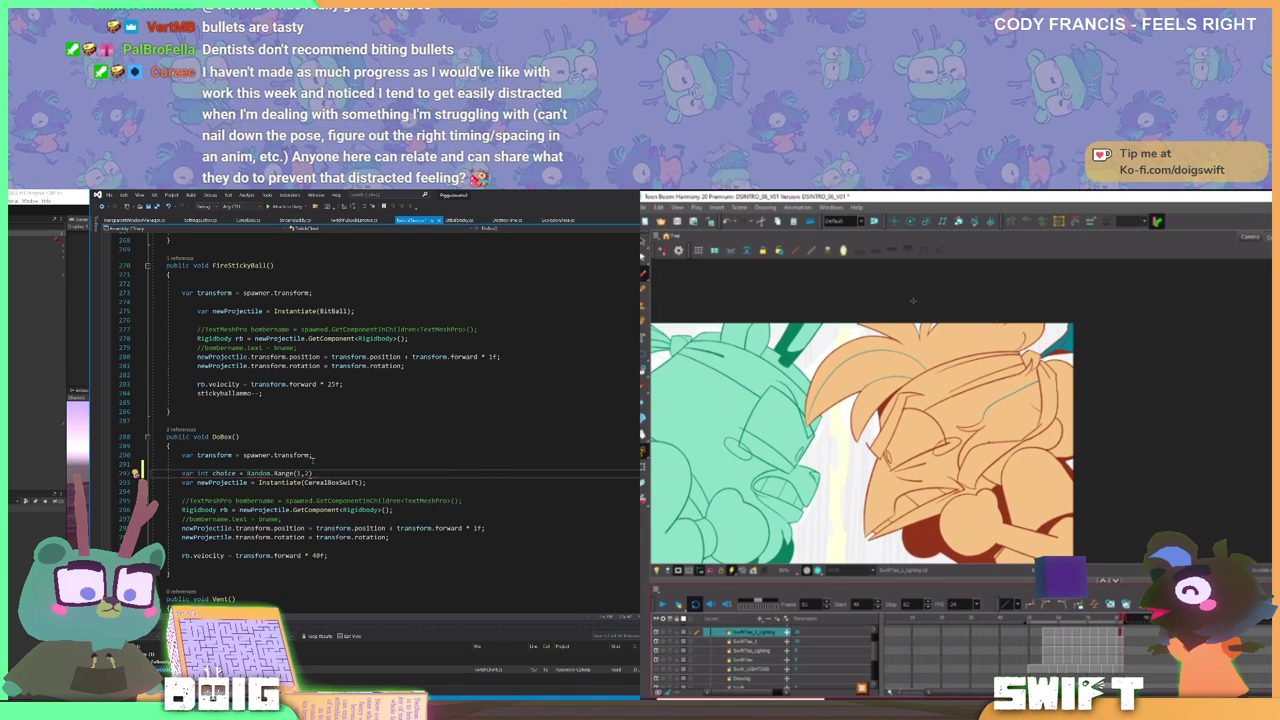
type(";")
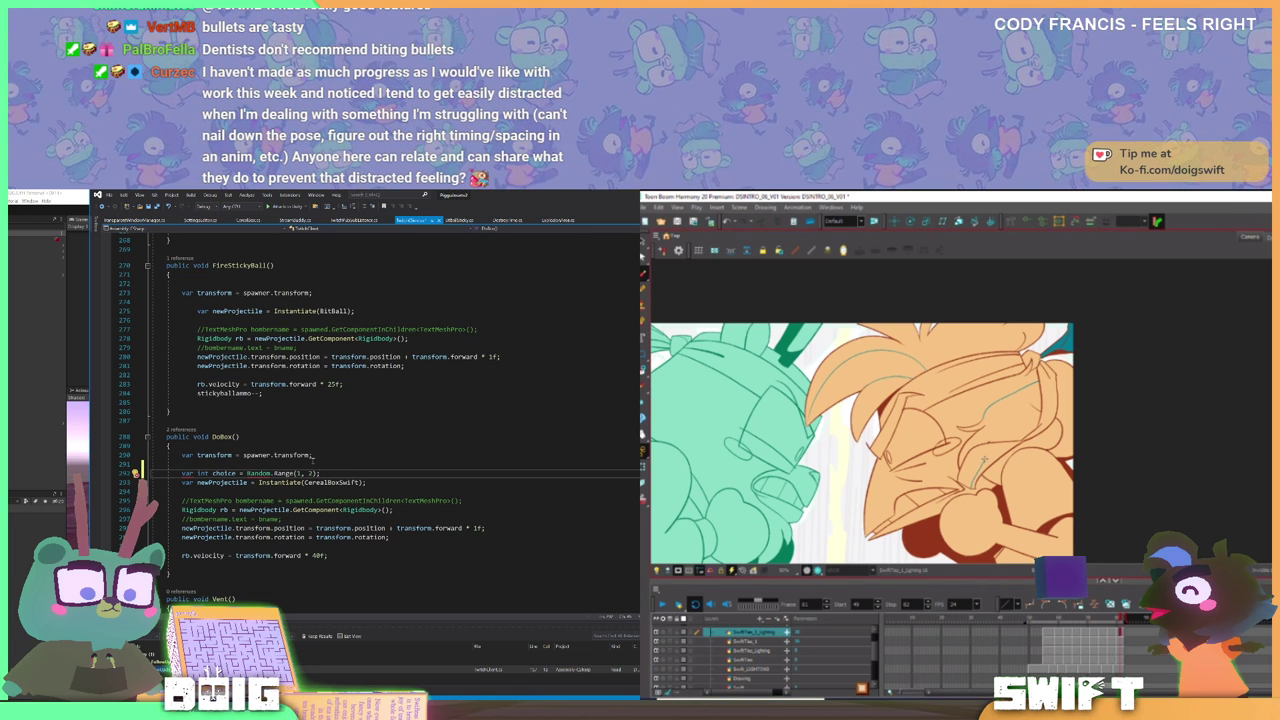
- Correct the type of the choice variable so the line reads "var choice = Random.Range(1, 2);"
mouse_move(256, 474)
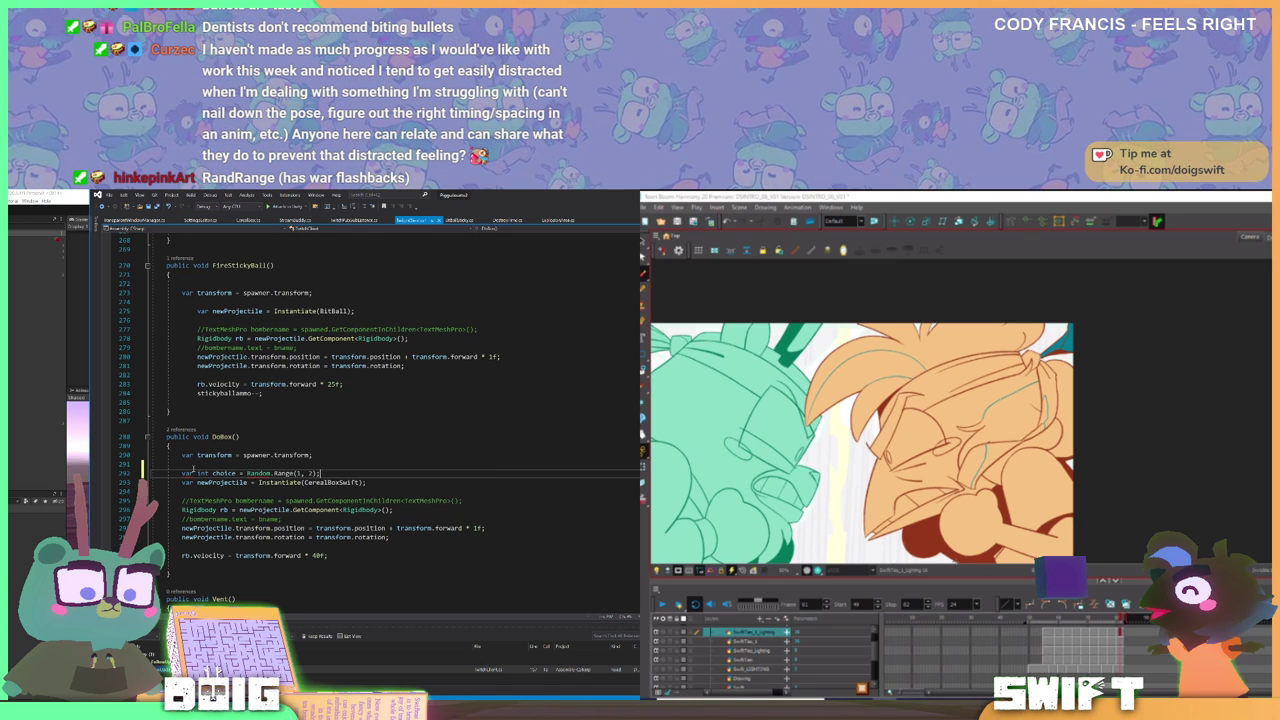
mouse_move(184, 474)
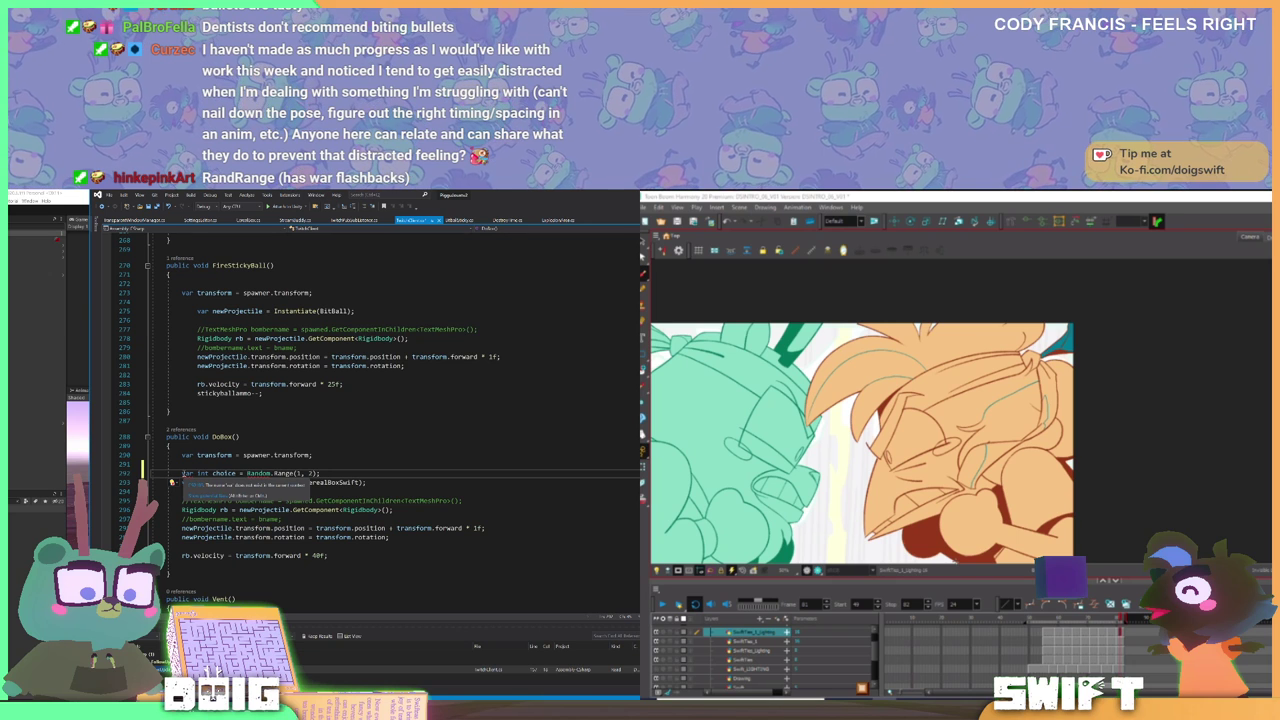
left_click_drag(197, 474, 183, 474)
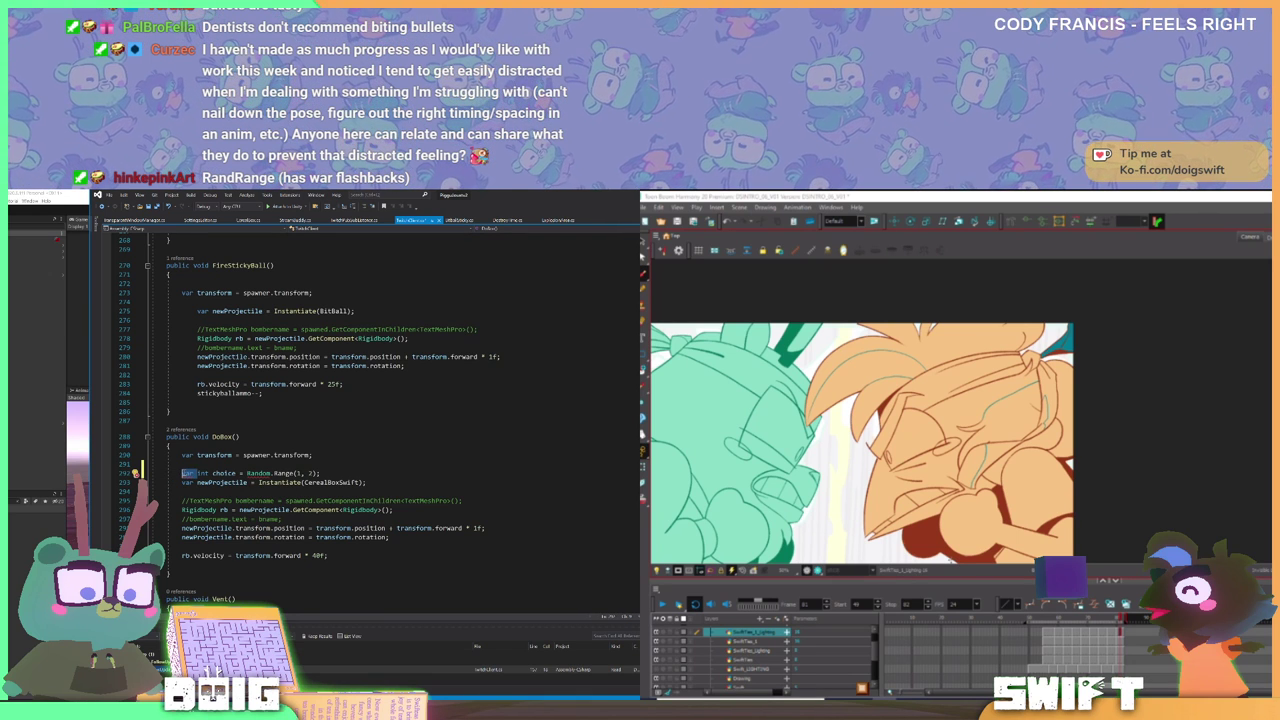
key("BackSpace")
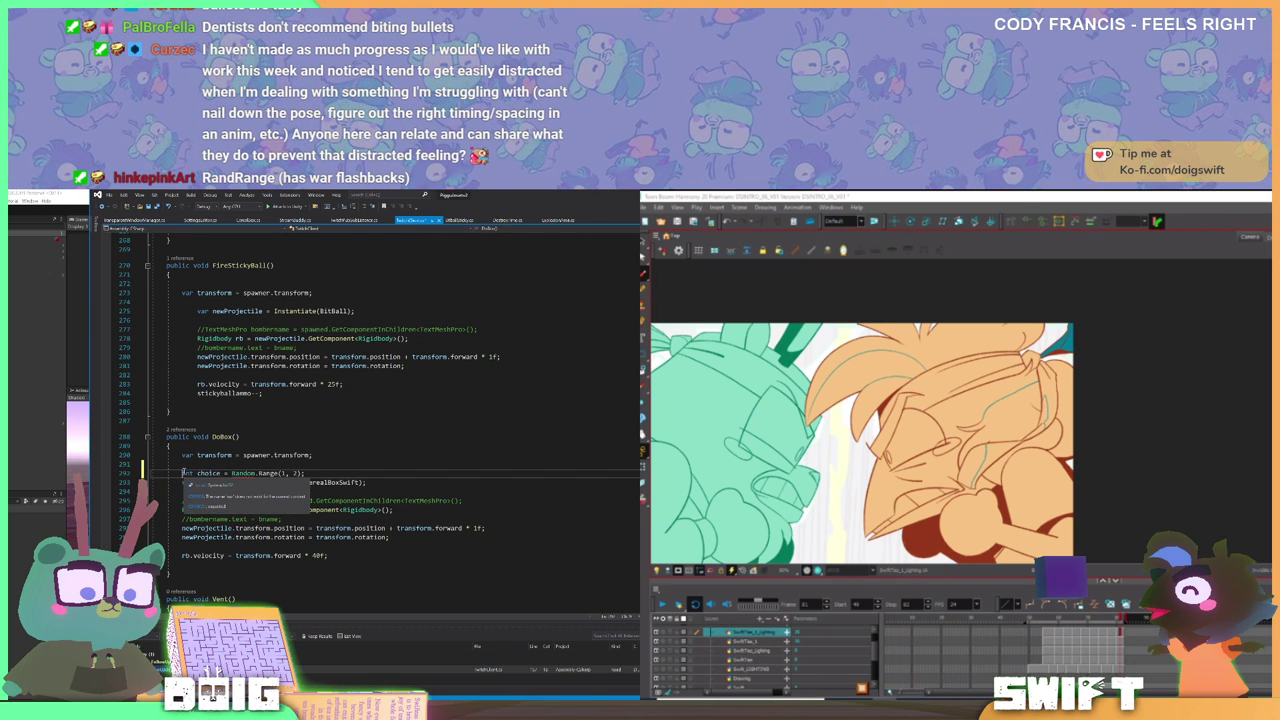
left_click(346, 455)
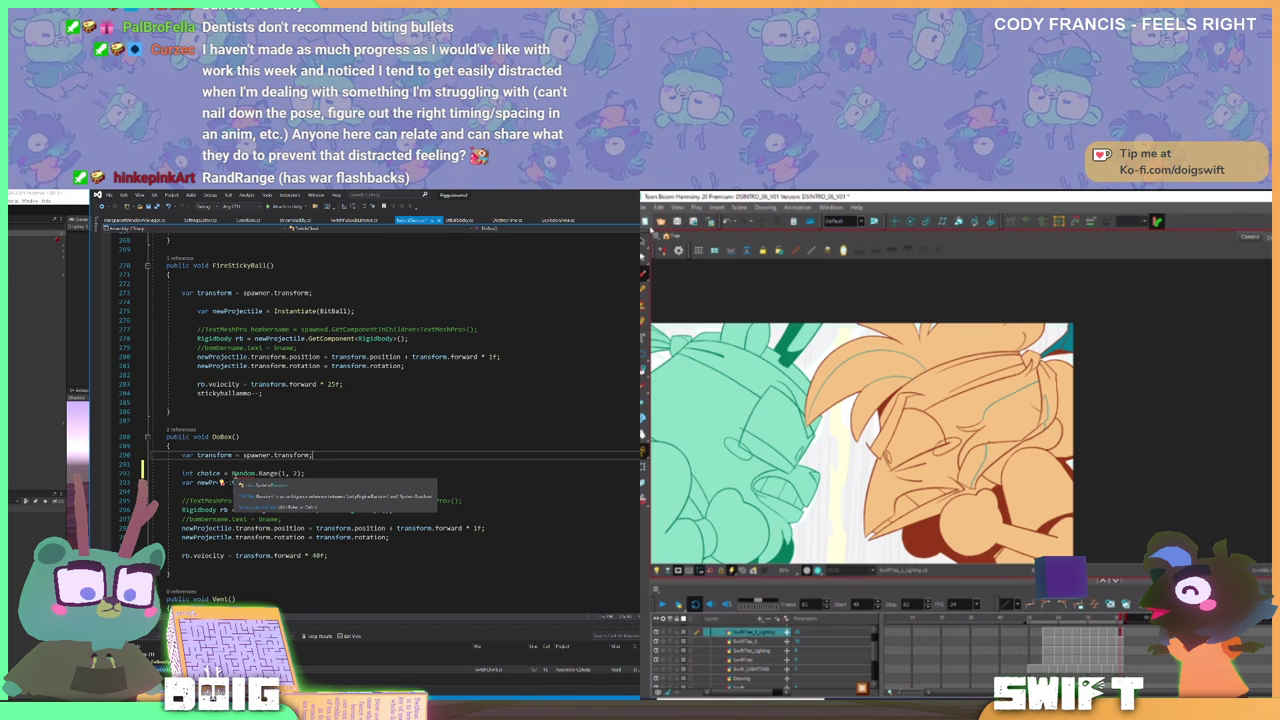
double_click(188, 473)
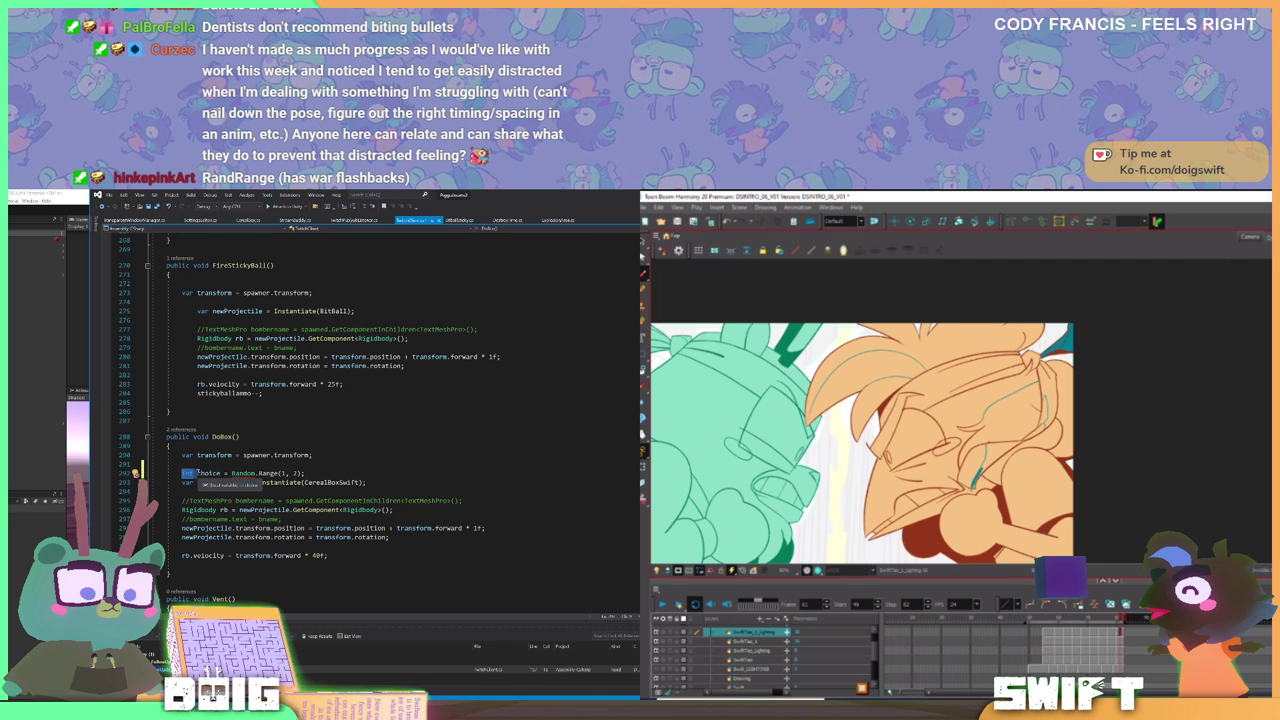
type("var")
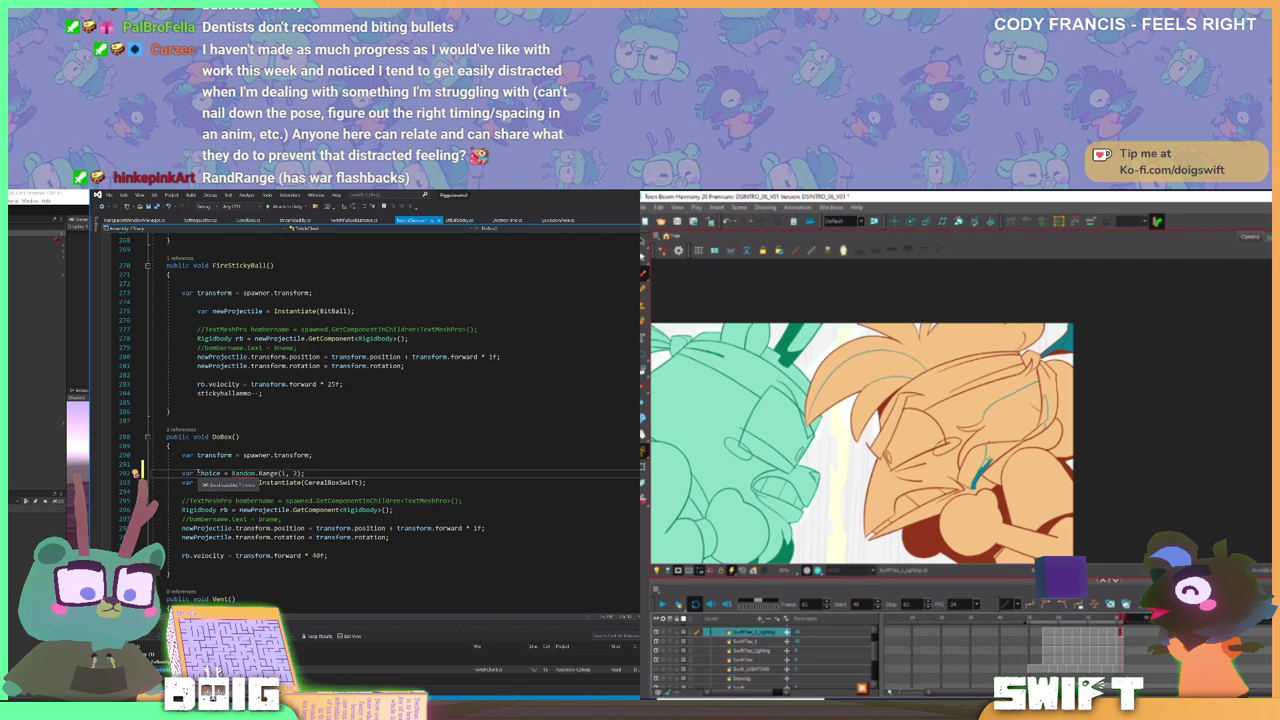
- Examine the TwitchClient script from its using directives and cereal box fields down to the DoBox method
left_click(318, 466)
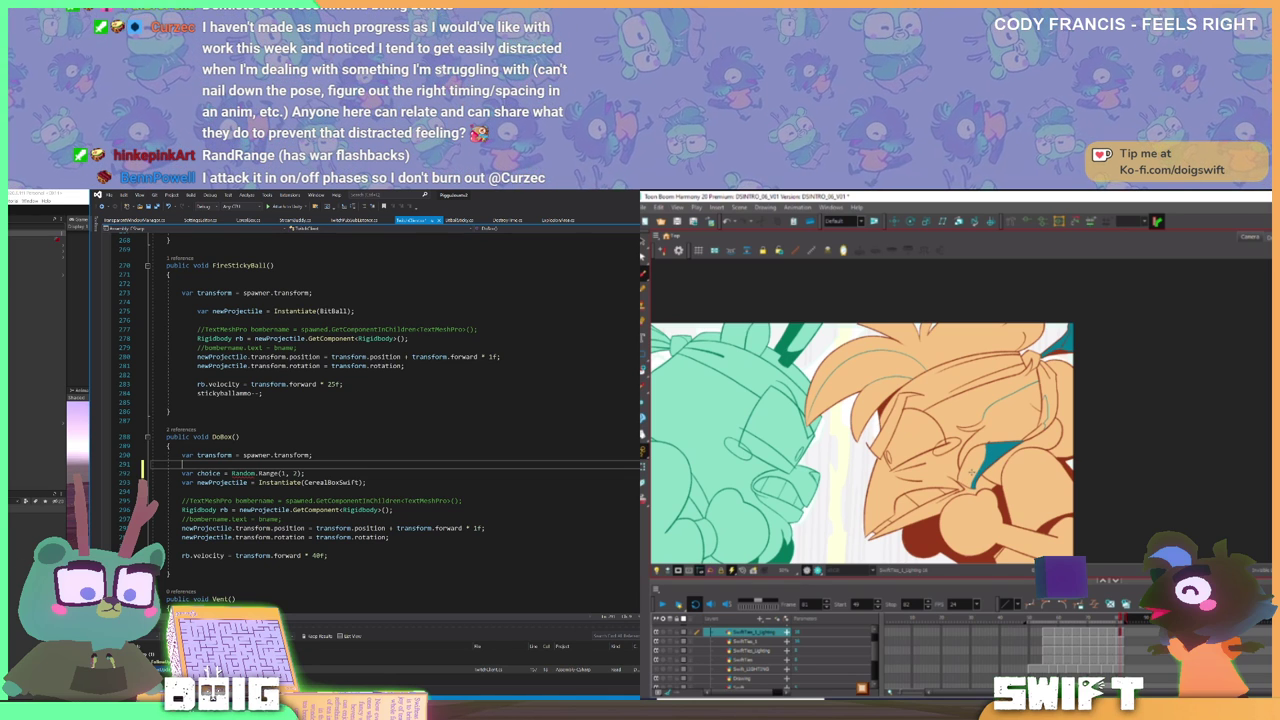
key("ctrl+Home")
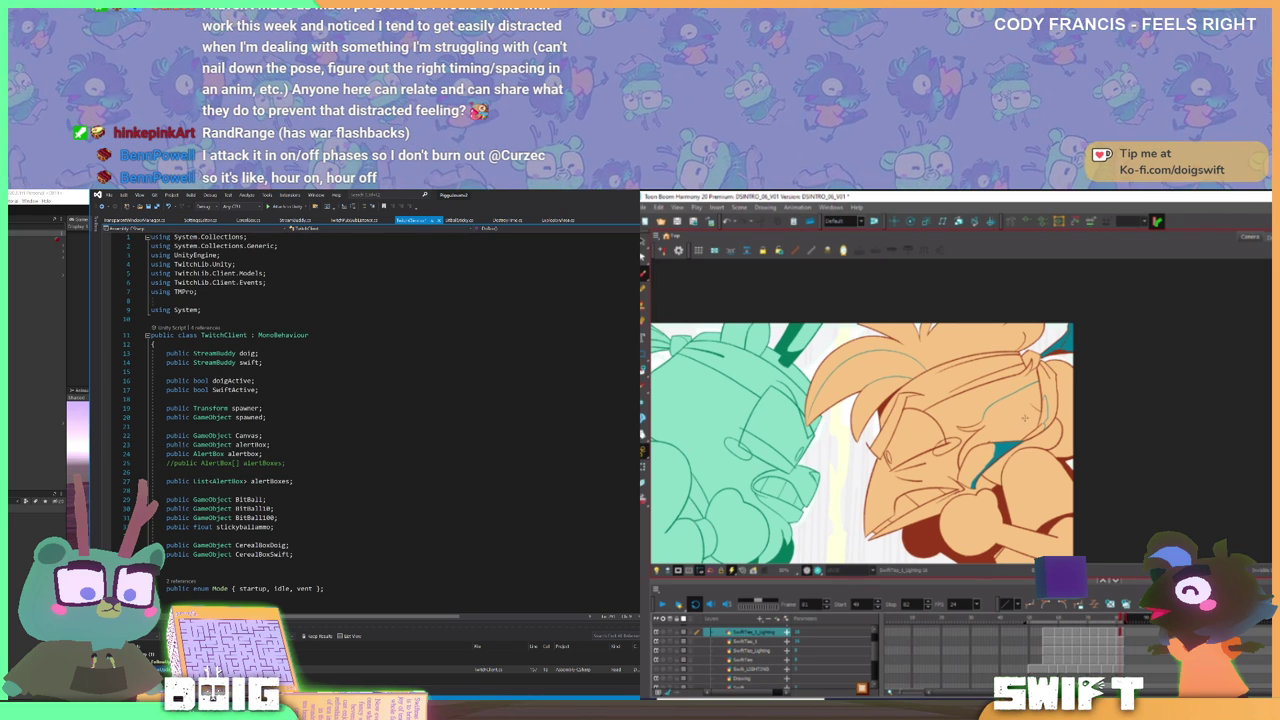
scroll(340, 420, "down", 20)
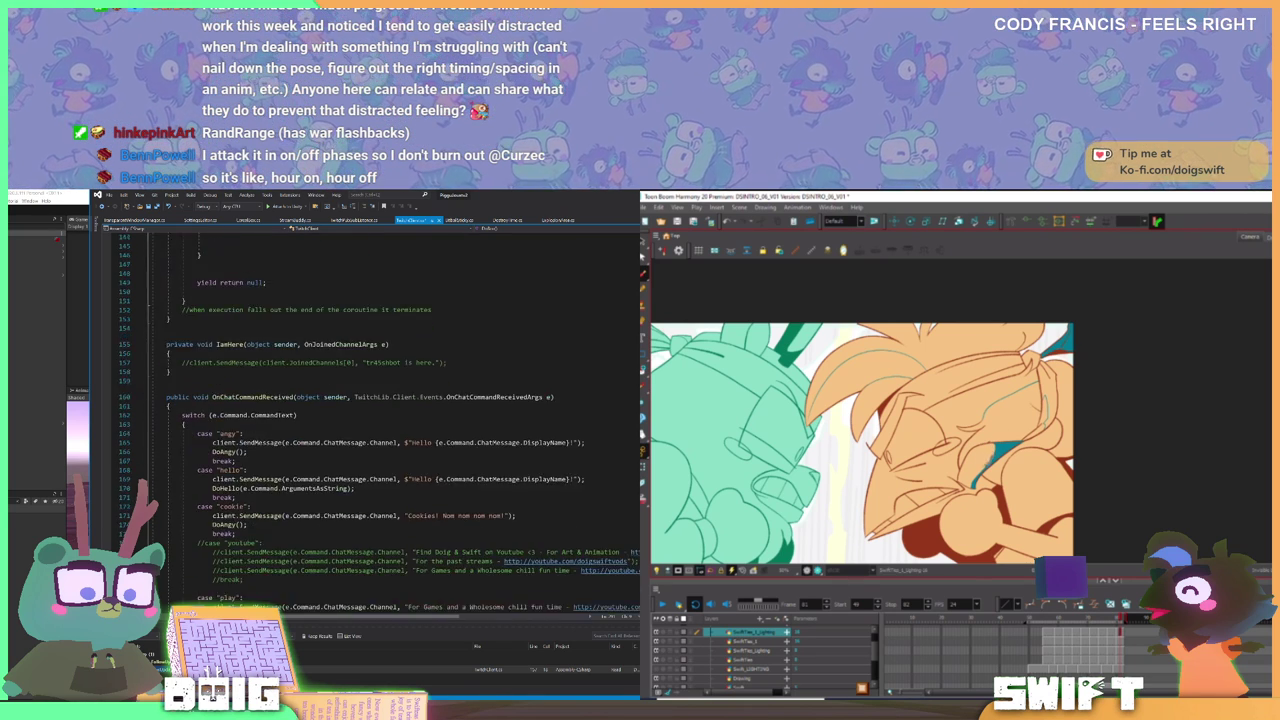
scroll(636, 437, "down", 20)
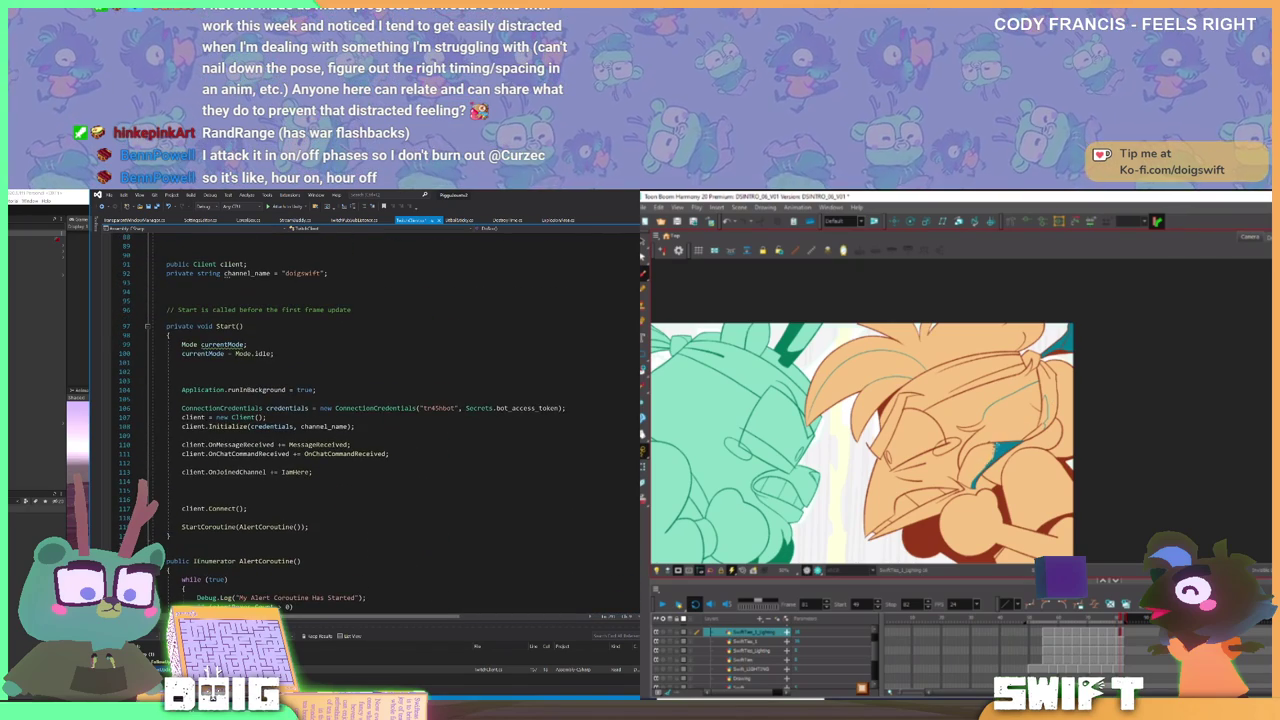
scroll(636, 437, "down", 15)
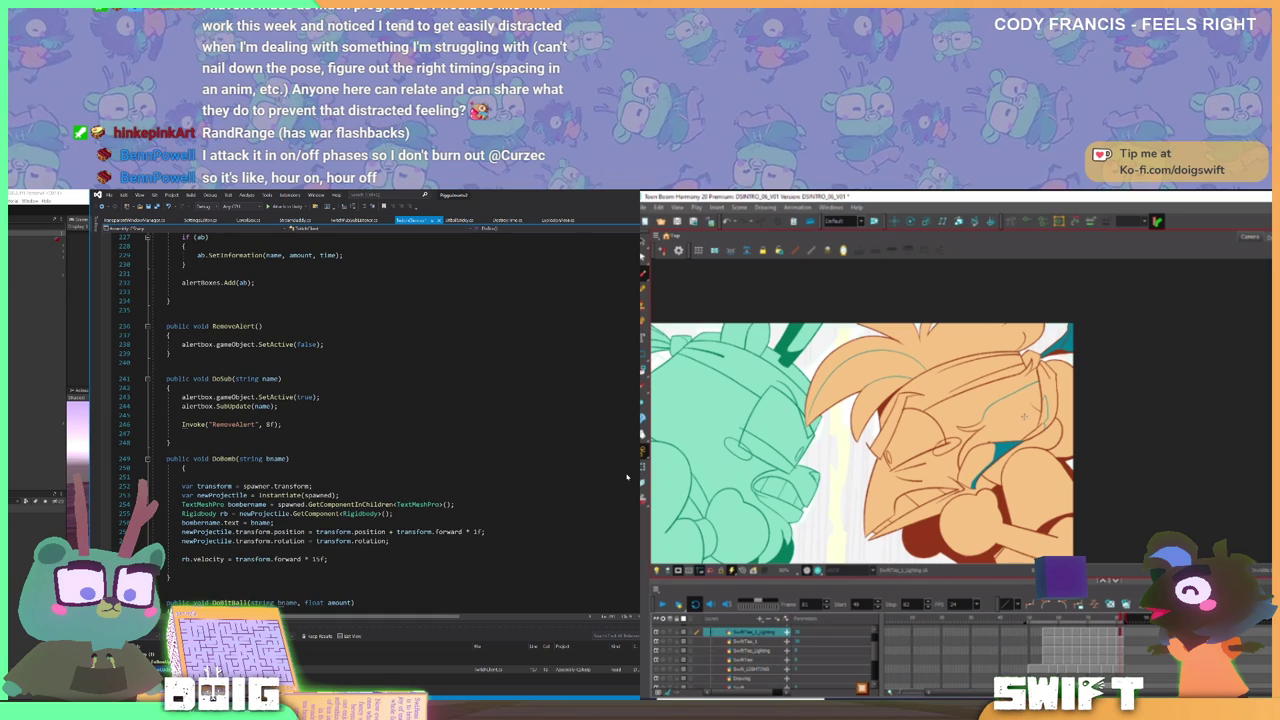
scroll(627, 477, "down", 10)
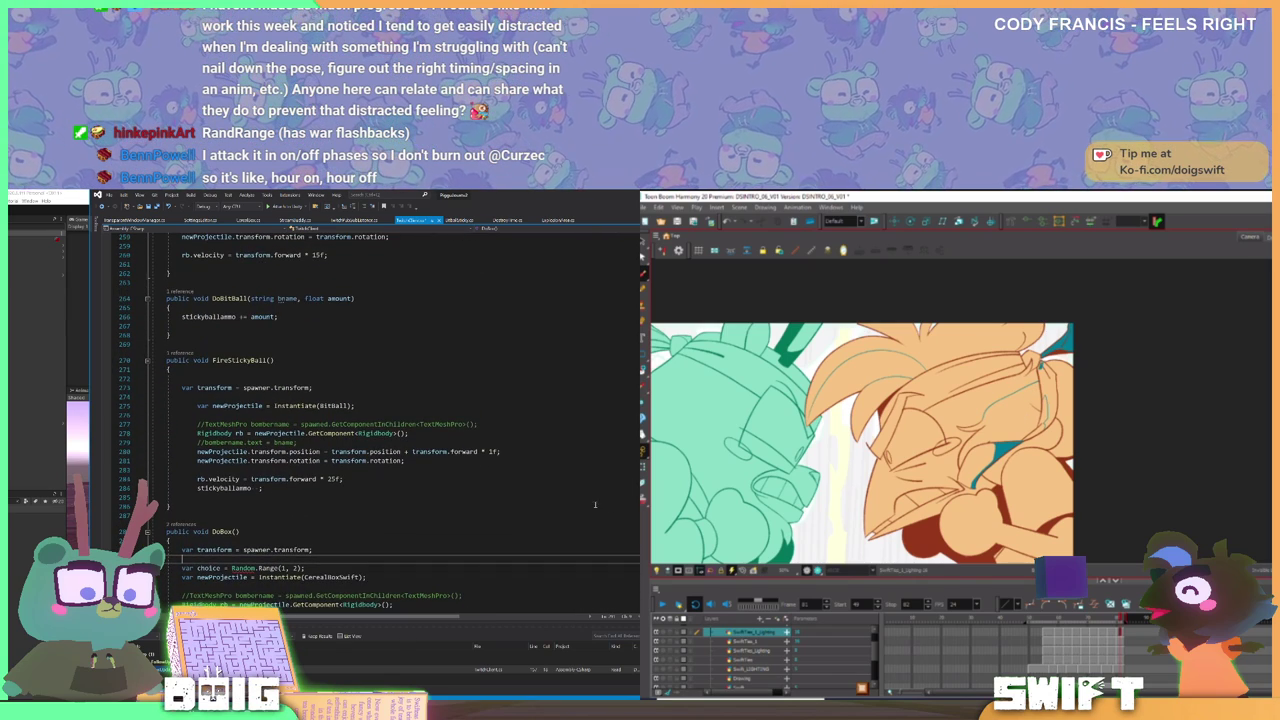
- Try qualifying the Random call in DoBox's choice line with the System namespace
left_click(232, 569)
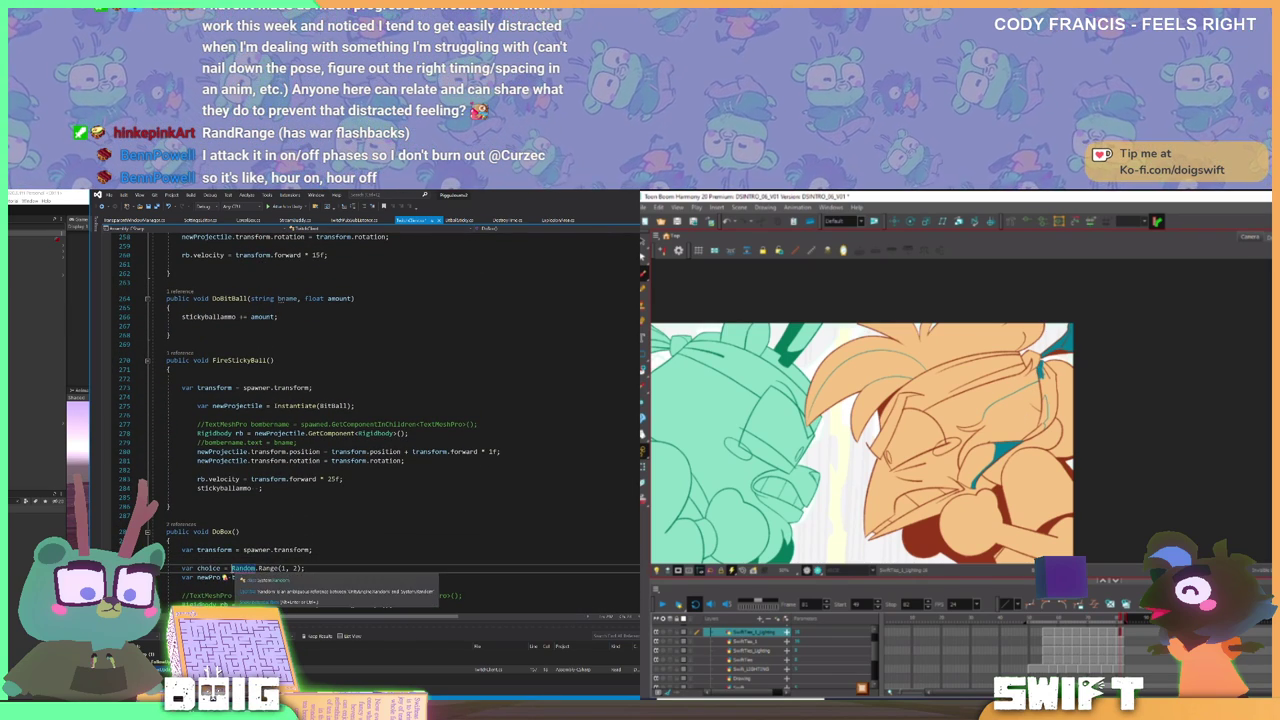
left_click(231, 568)
type("System.")
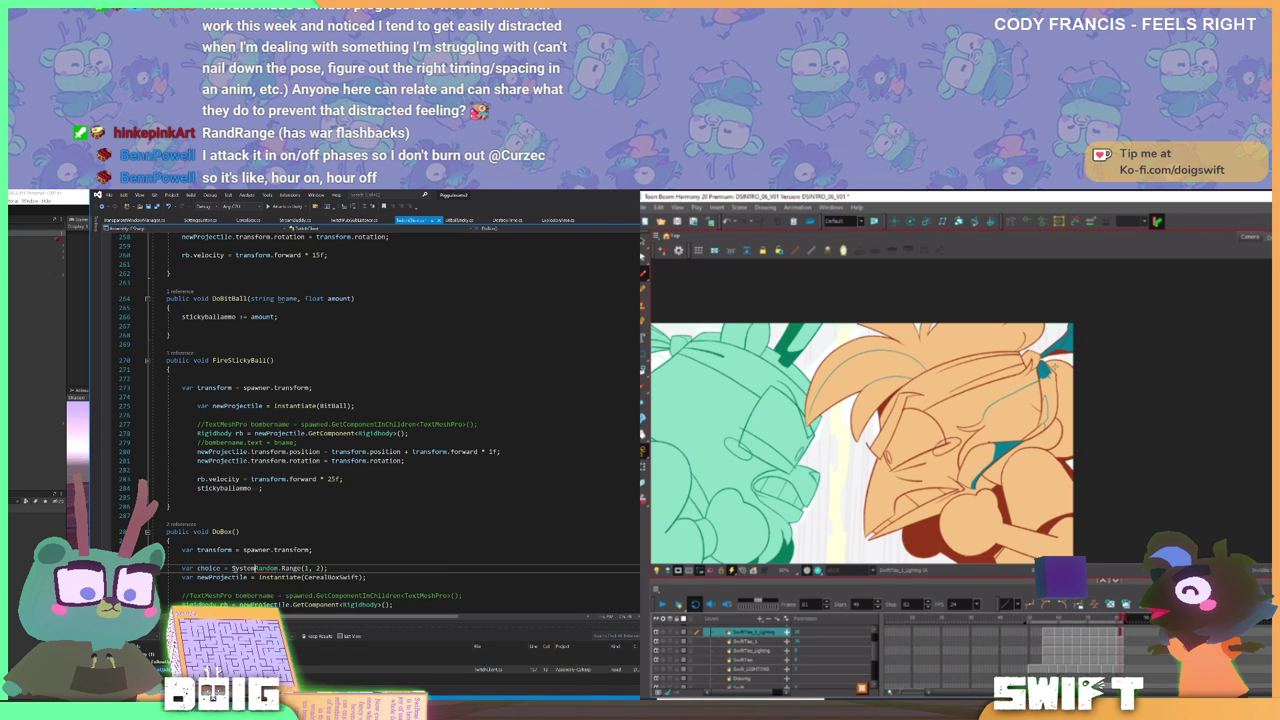
key("End")
left_click(644, 371)
left_click(667, 370)
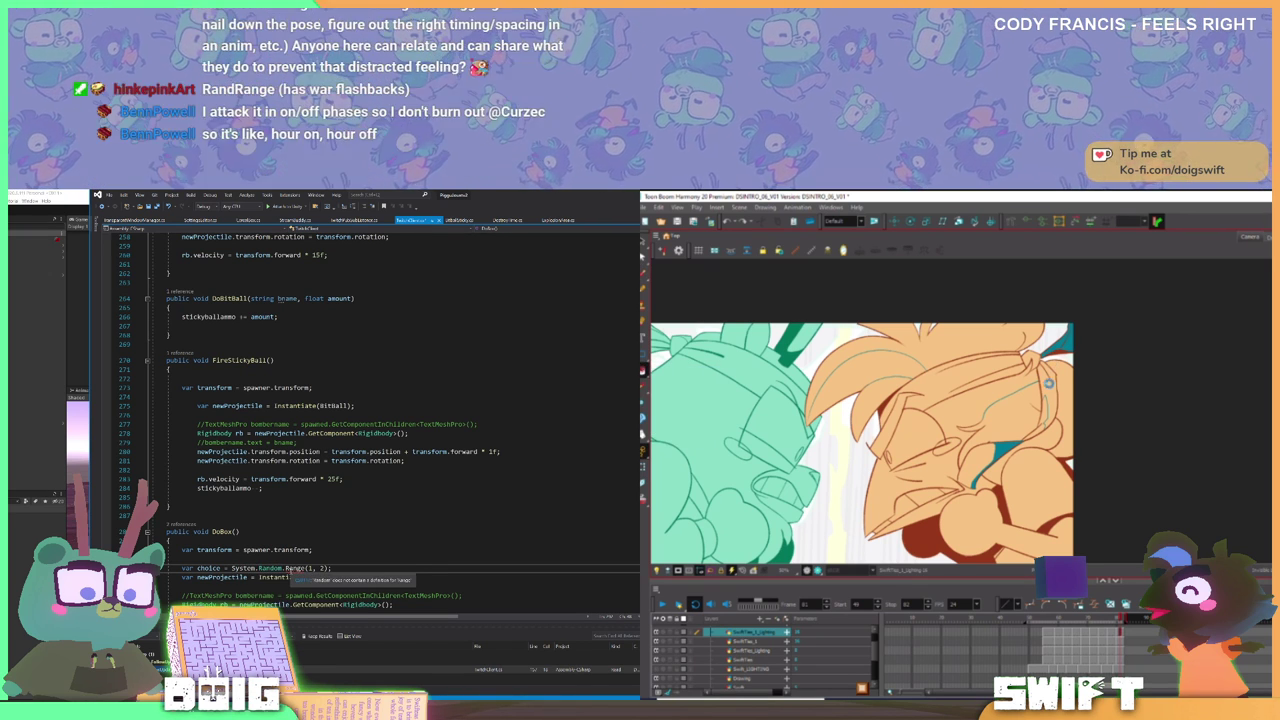
- Replace the System qualifier so the line reads "var choice = UnityEngine.Random.Range(1, 2);"
left_click_drag(256, 568, 232, 568)
left_click(644, 273)
type("UnityEngin")
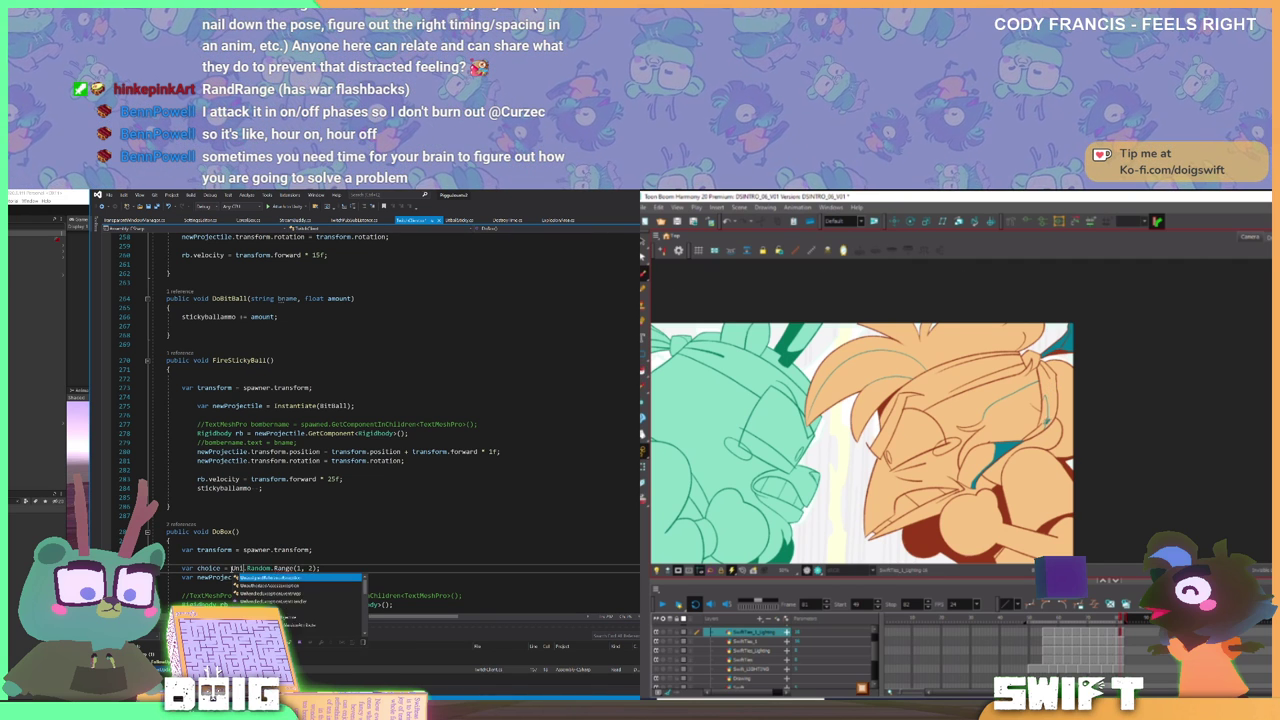
type("e")
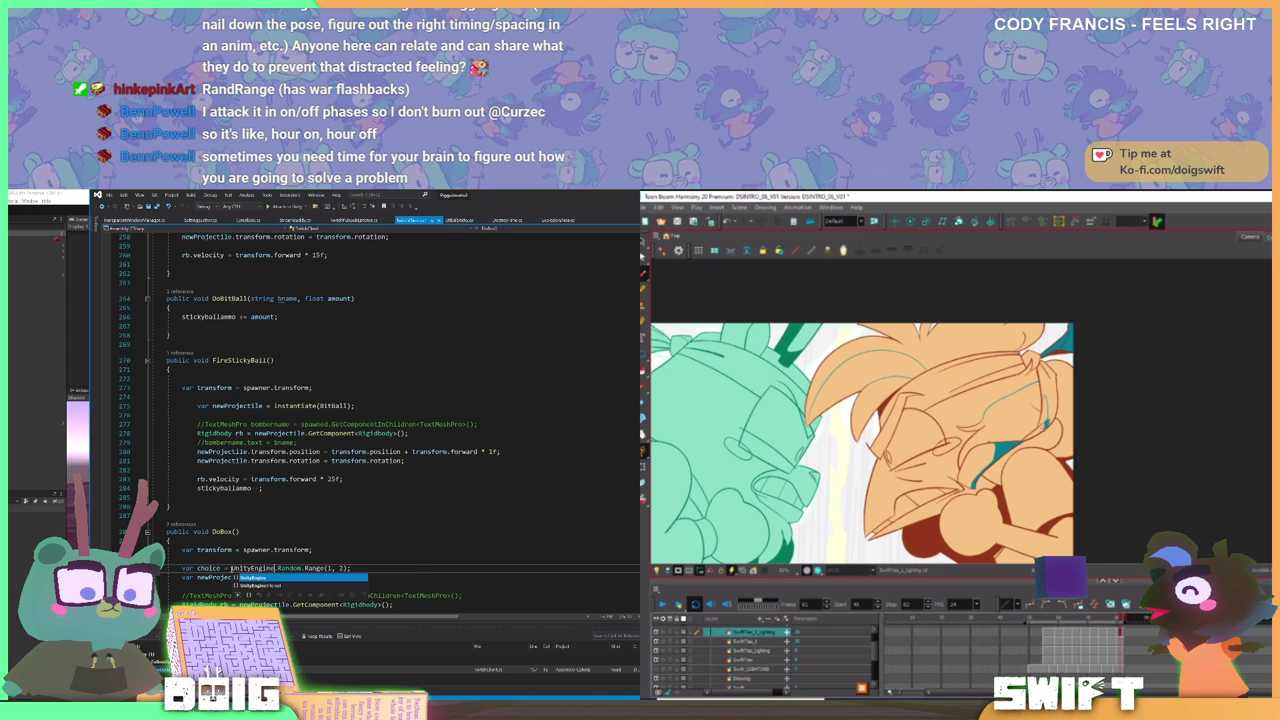
left_click(345, 532)
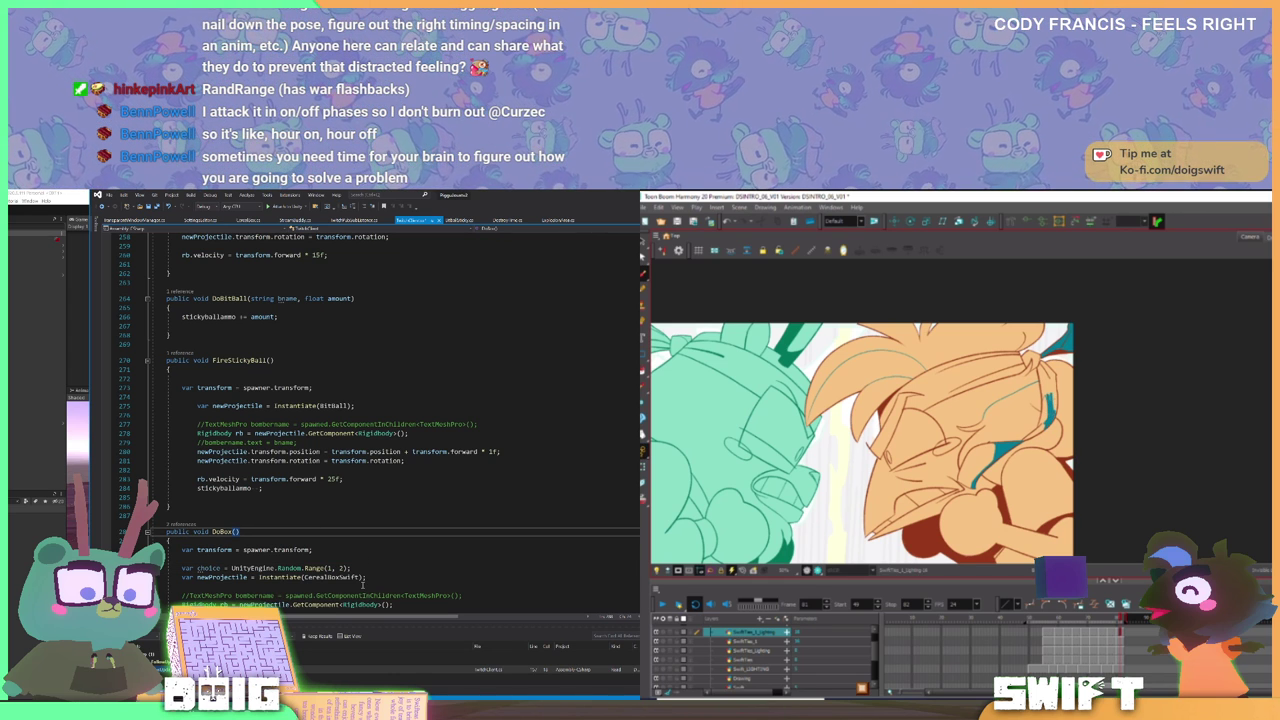
- Wrap the CerealBoxSwift instantiation in DoBox in an "if (choice == 1)" block with its own braces
left_click(365, 586)
left_click(372, 570)
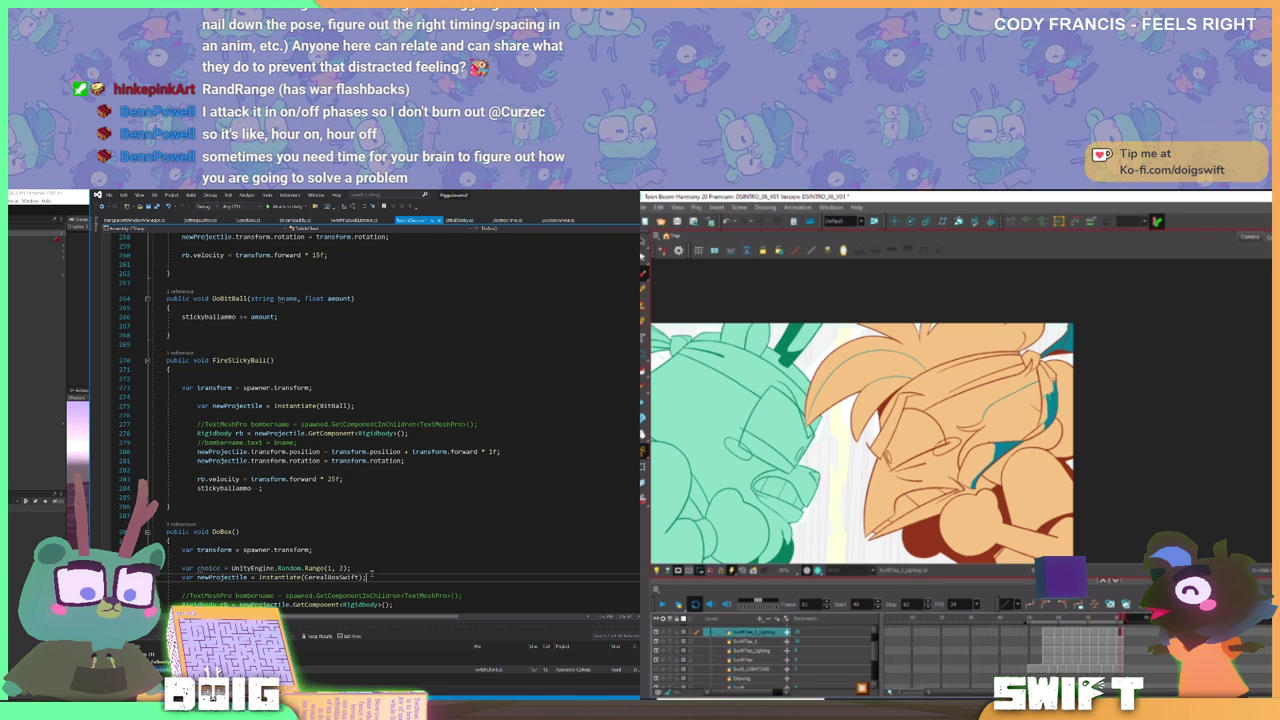
scroll(372, 570, "down", 2)
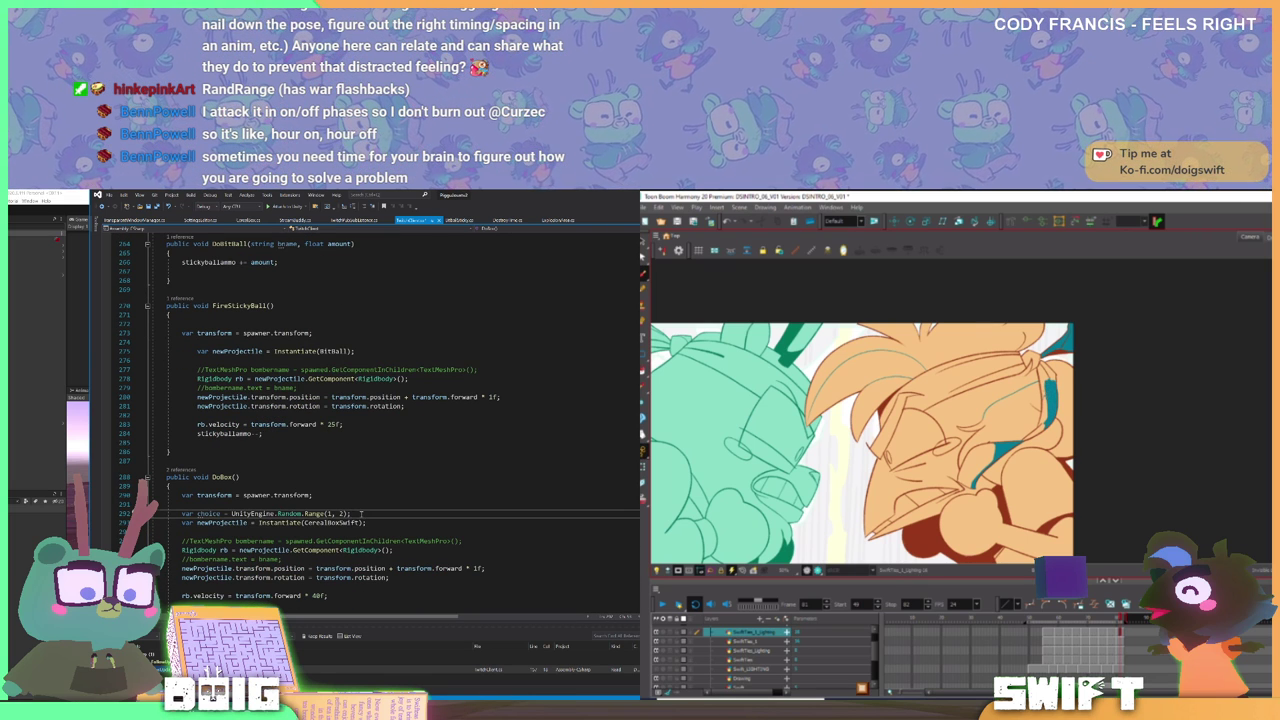
key("Return")
key("Return")
type("if (choice ")
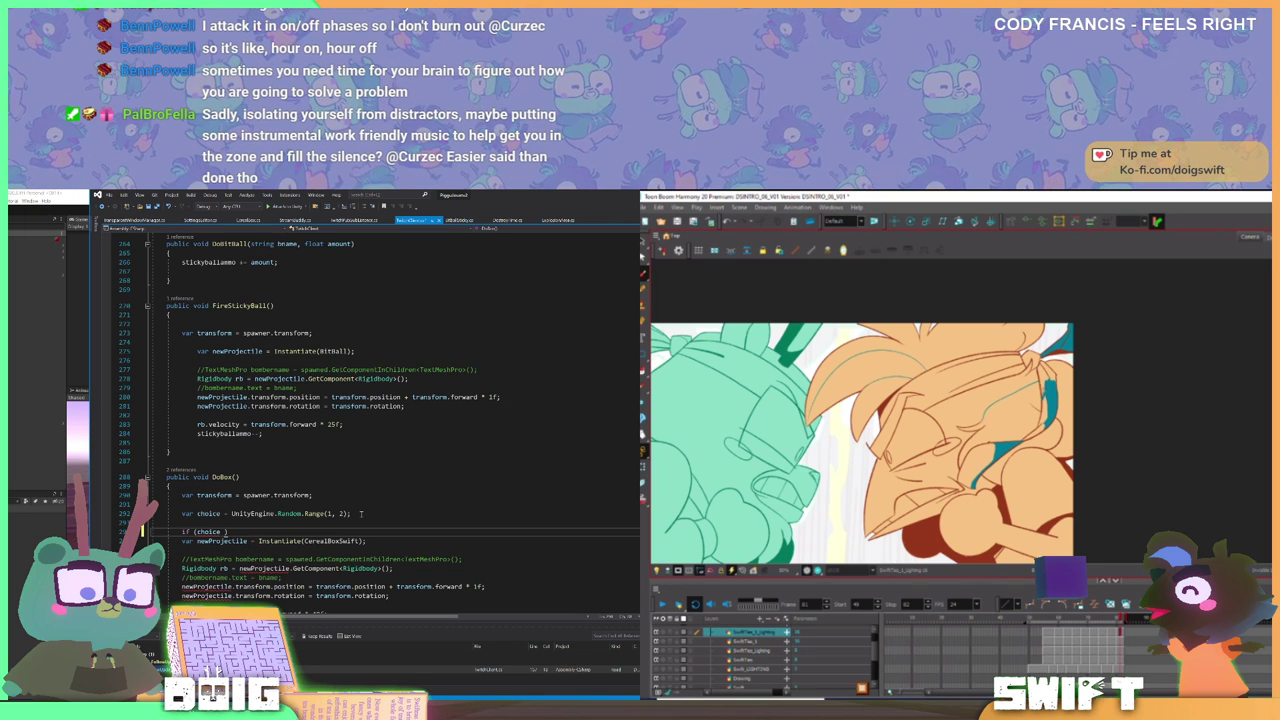
type("== 1")
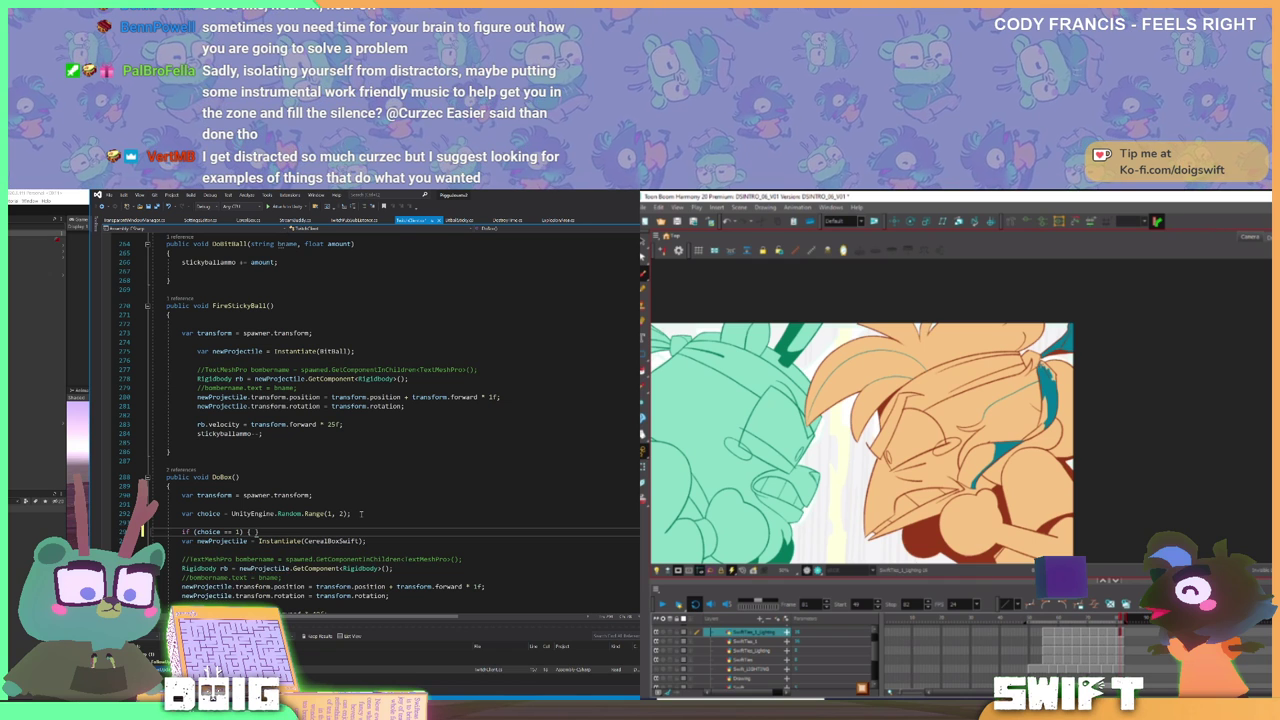
left_click(390, 541)
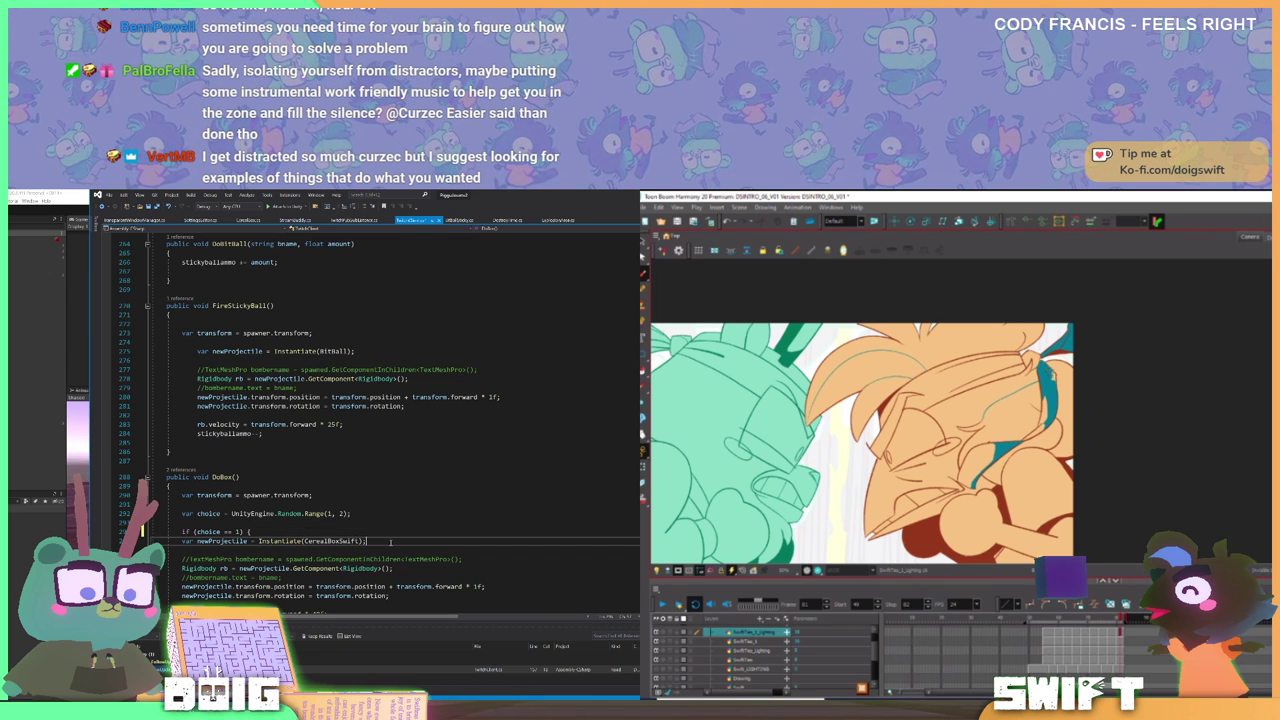
key("Return")
type("}")
key("Return")
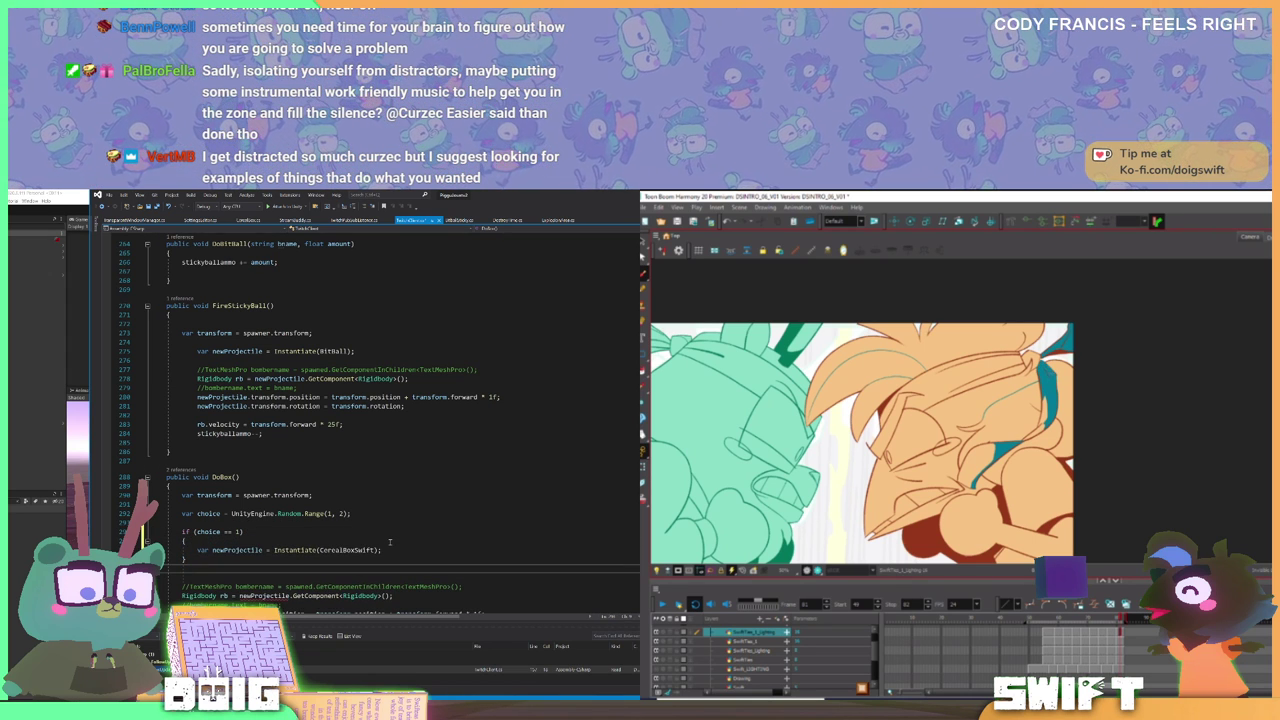
- Add an empty else block after the choice check, undoing the unwanted Tidy method pasted into it
type("else ")
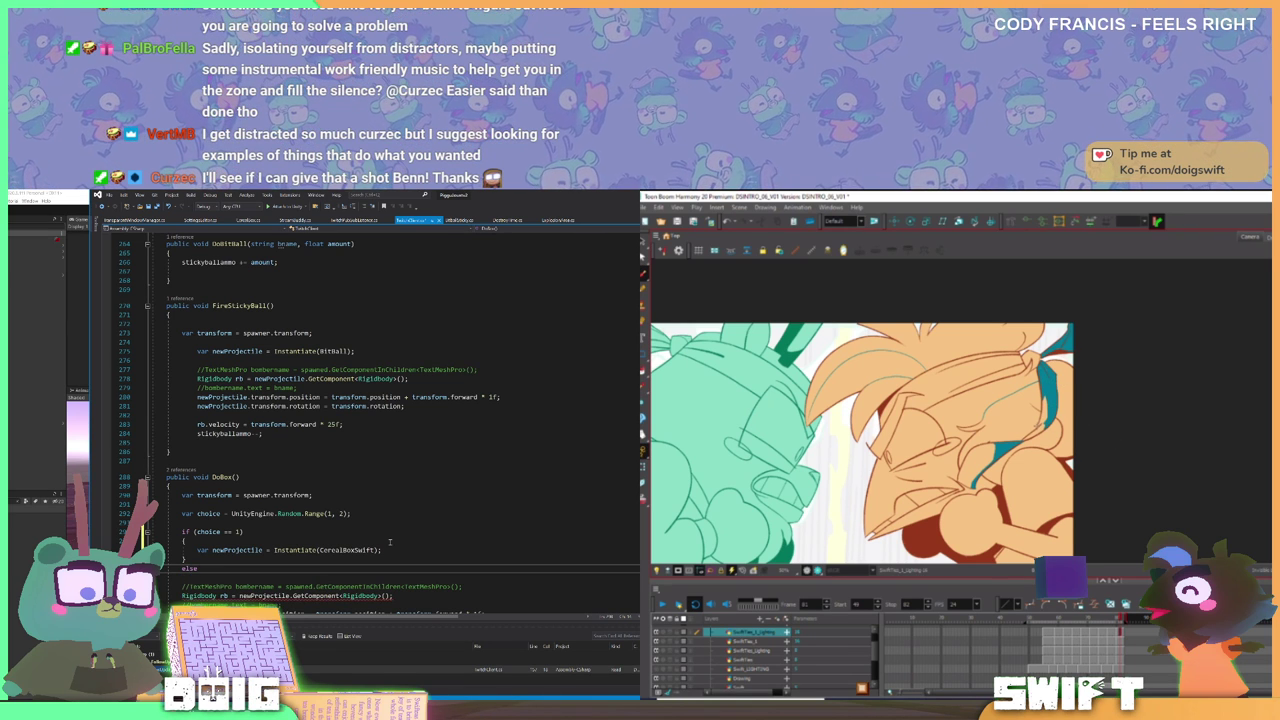
type("{")
key("Return")
type("void Tidy()     {         if (!ifstuck) { Destroy(gameObject); }     }")
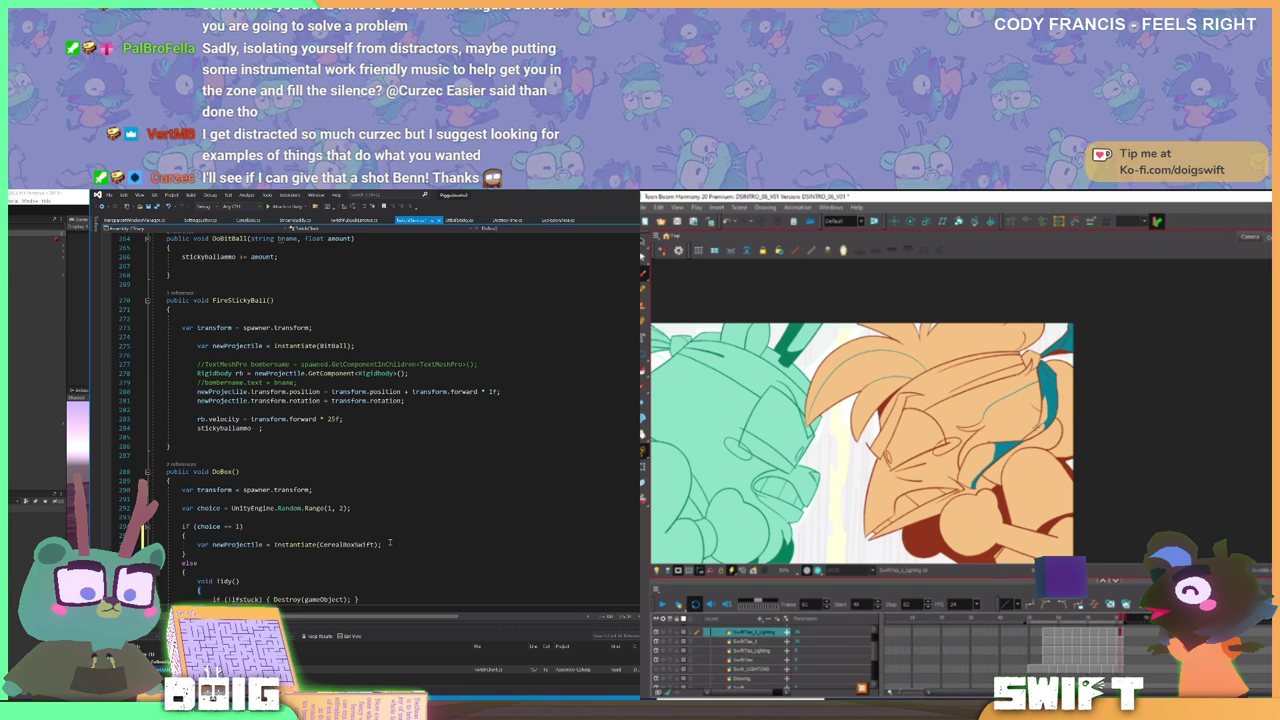
key("ctrl+z")
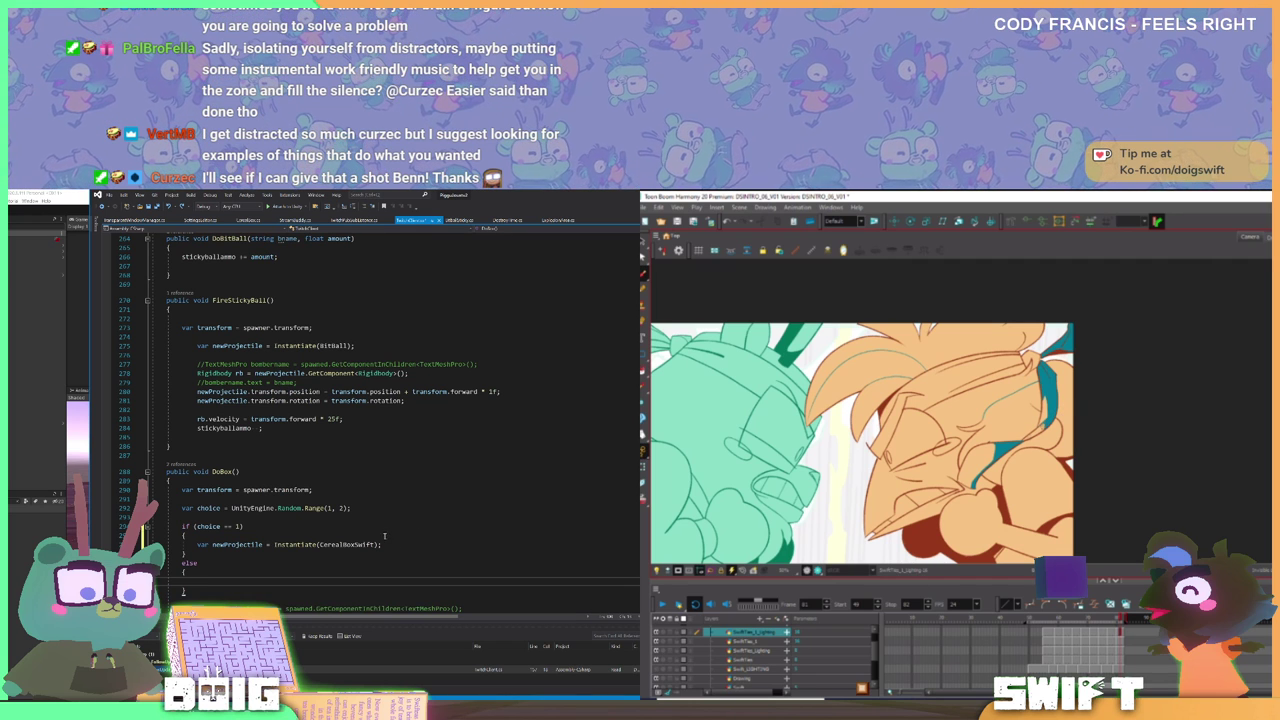
- Copy the newProjectile instantiation line into the else block and make it instantiate CerealBoxDoig
left_click_drag(384, 544, 197, 546)
key("ctrl+c")
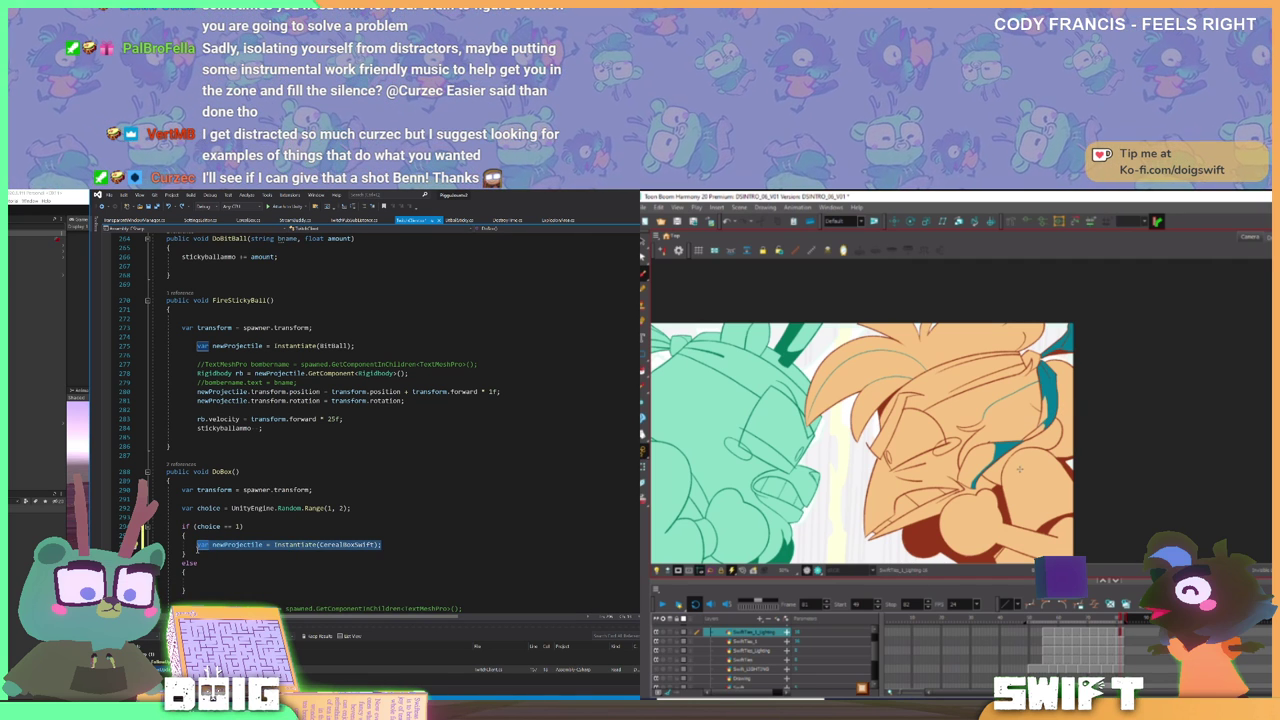
left_click(215, 581)
key("ctrl+v")
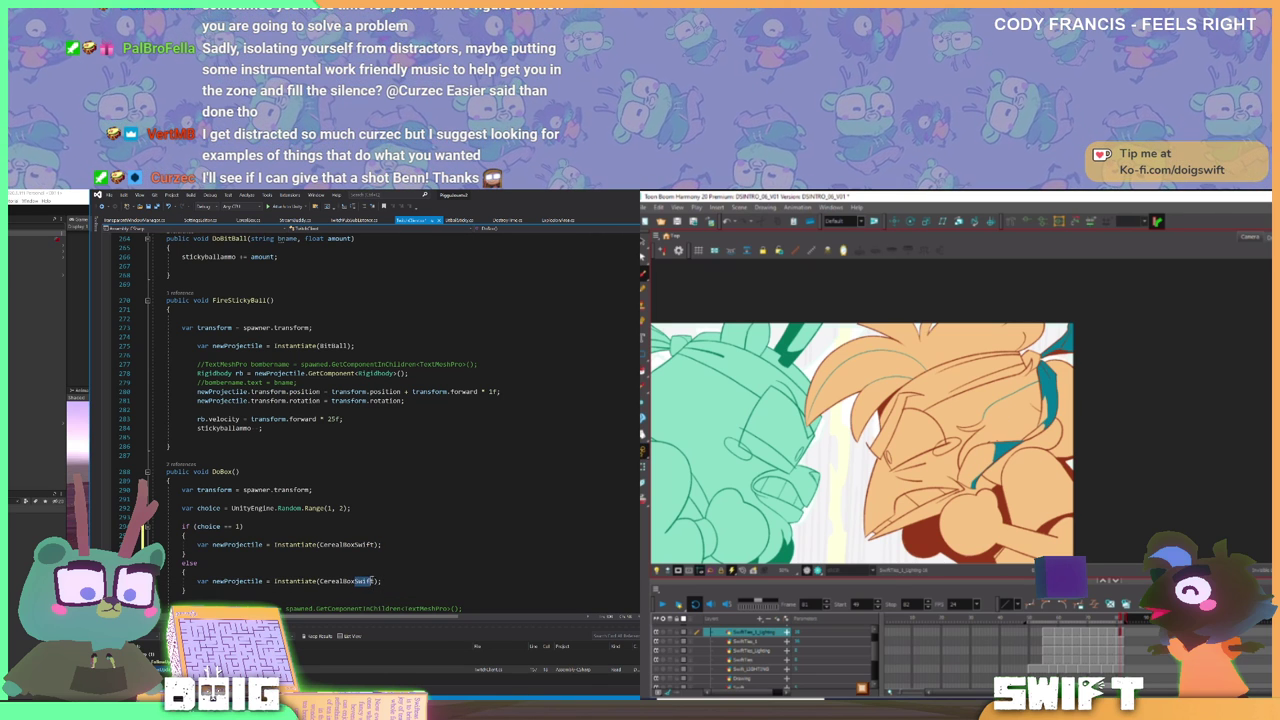
double_click(368, 581)
type("CerealBoxDoig")
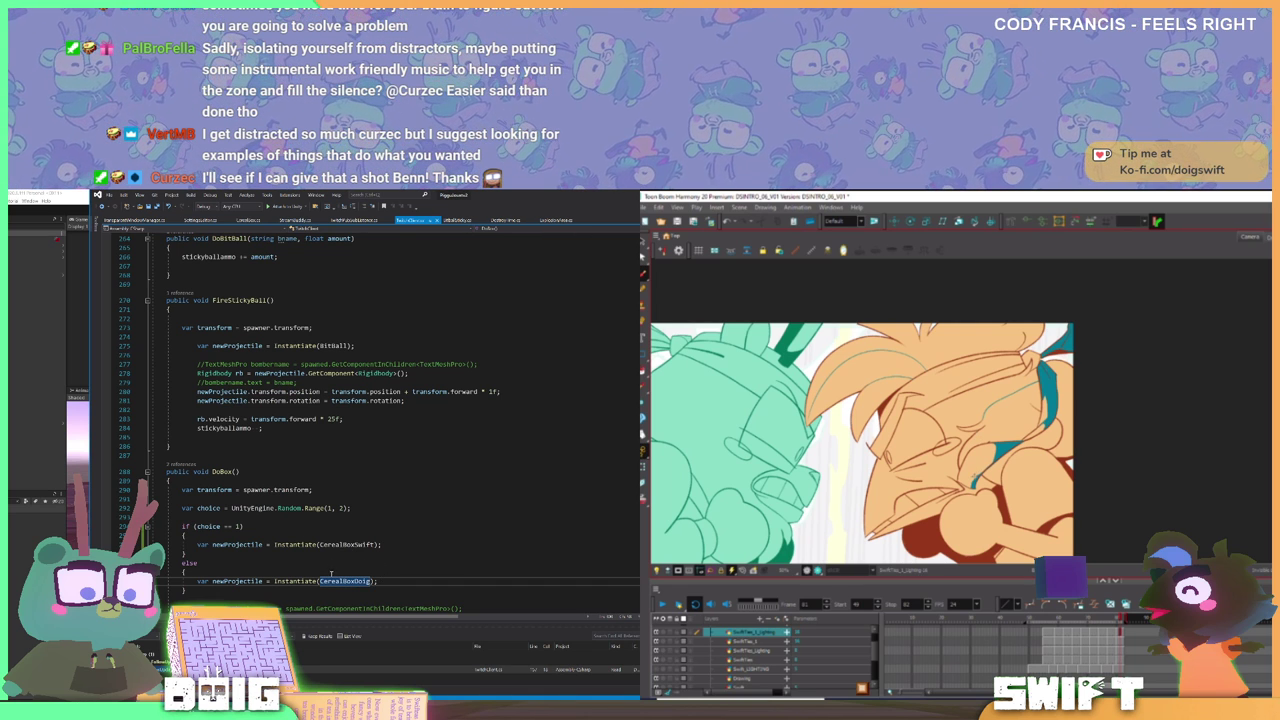
- Look up the declaration of CerealBoxDoig among the script's public fields and return to DoBox
left_click(394, 584)
double_click(344, 580)
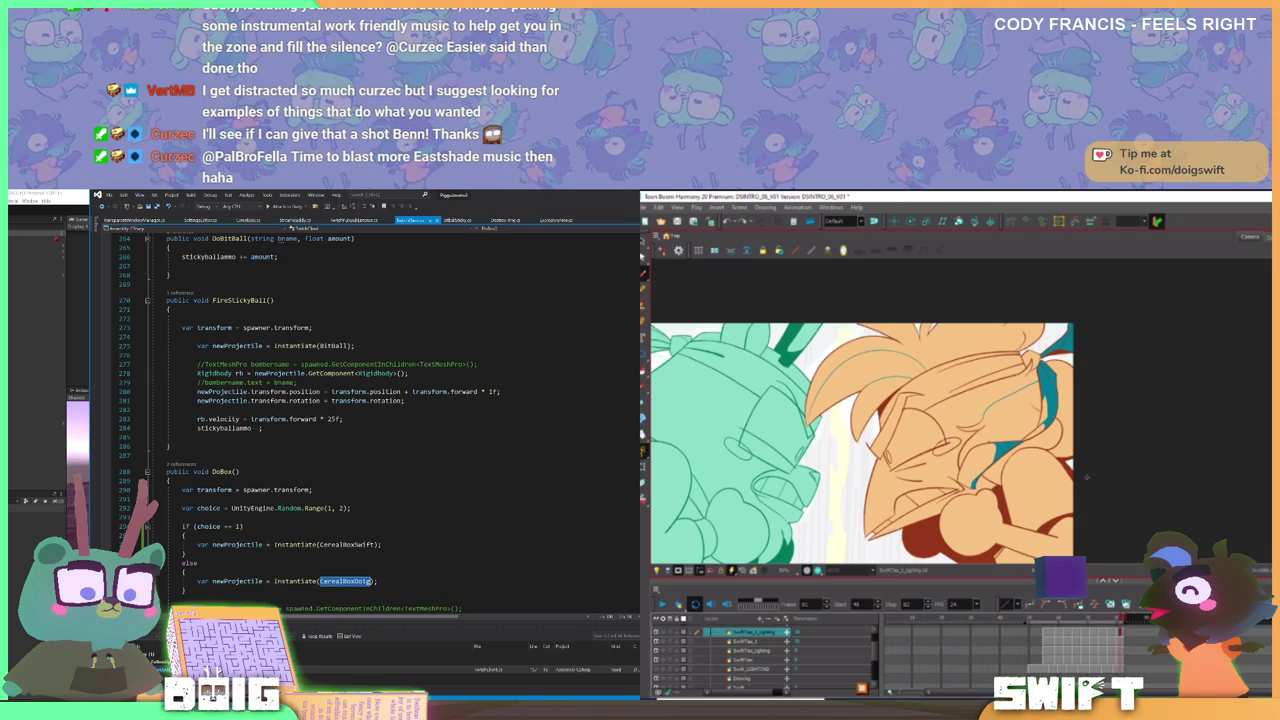
key("F12")
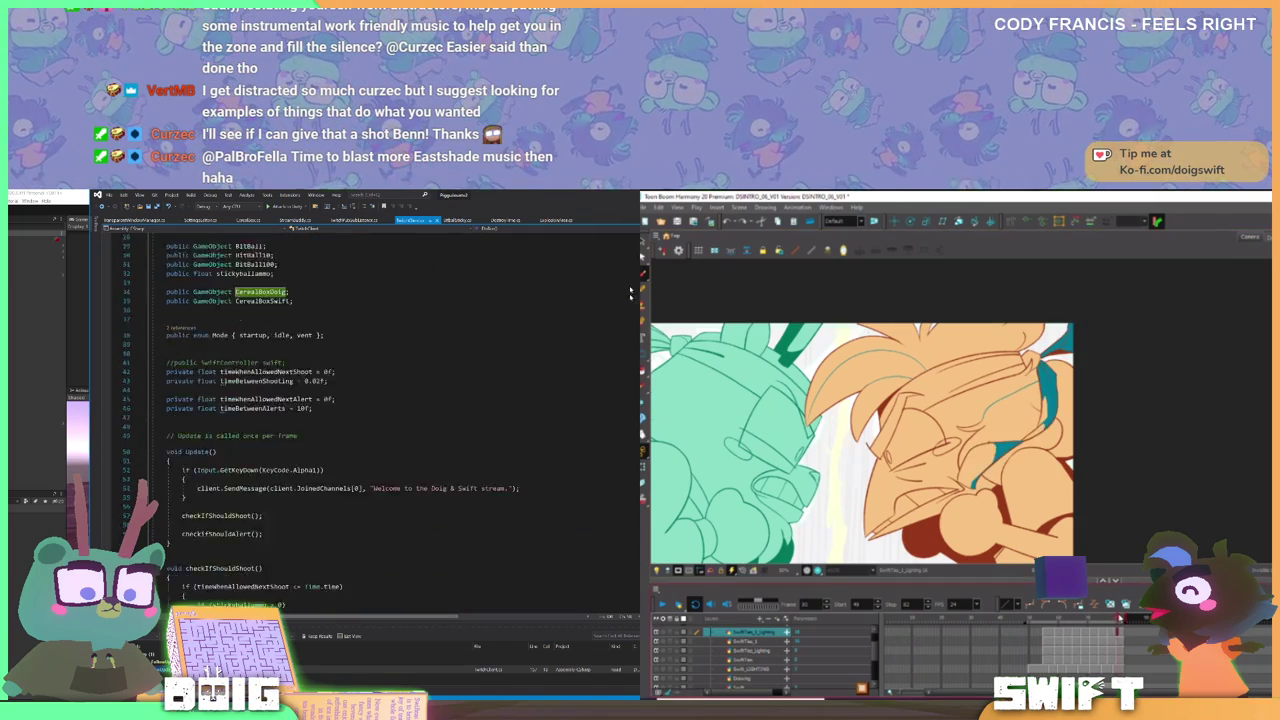
left_click_drag(630, 292, 615, 535)
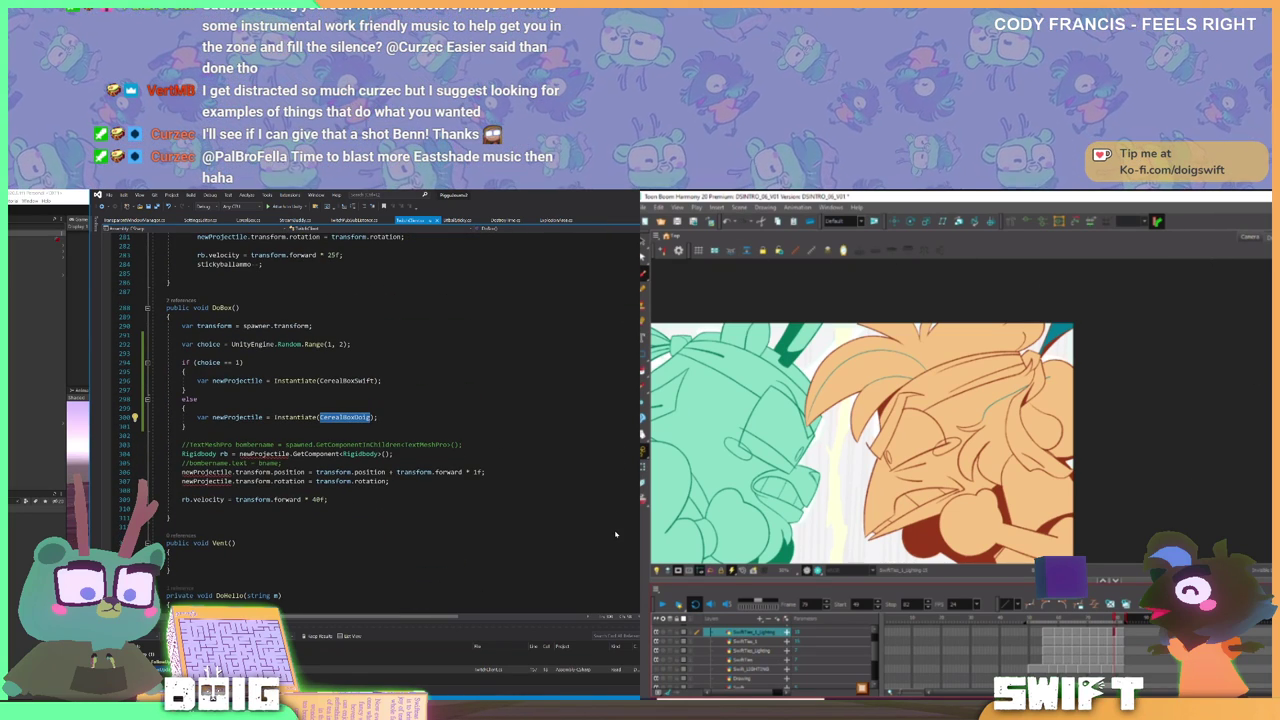
- Draw the teal shading along the bird's shoulder in Harmony and review the projectile code below DoBox's else block
left_click(1042, 420)
left_click(382, 416)
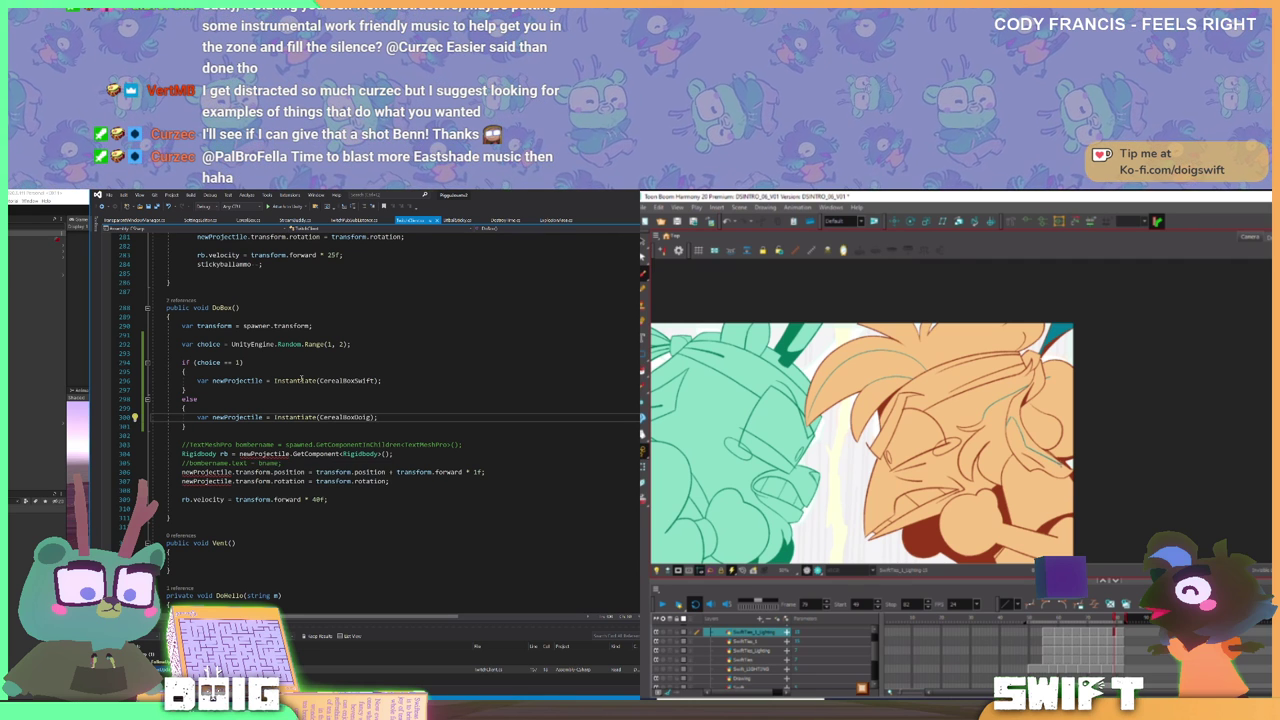
scroll(301, 378, "up", 1)
scroll(301, 378, "down", 1)
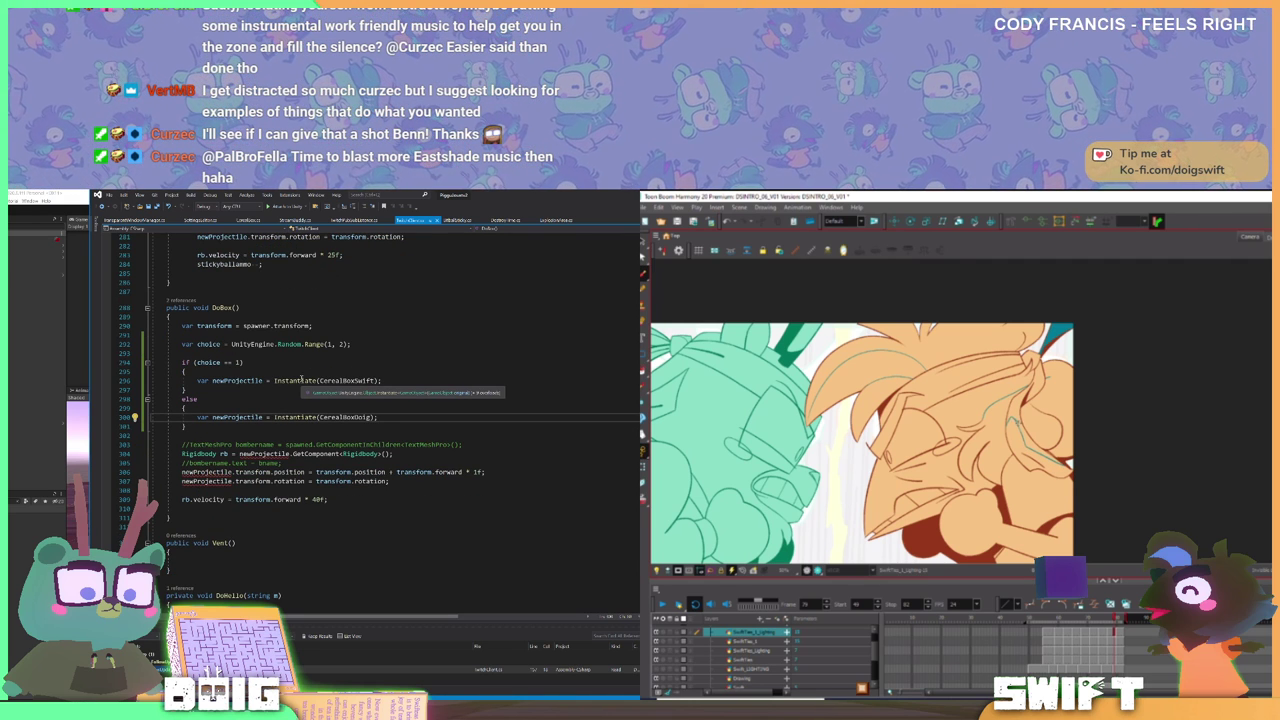
left_click_drag(327, 499, 137, 447)
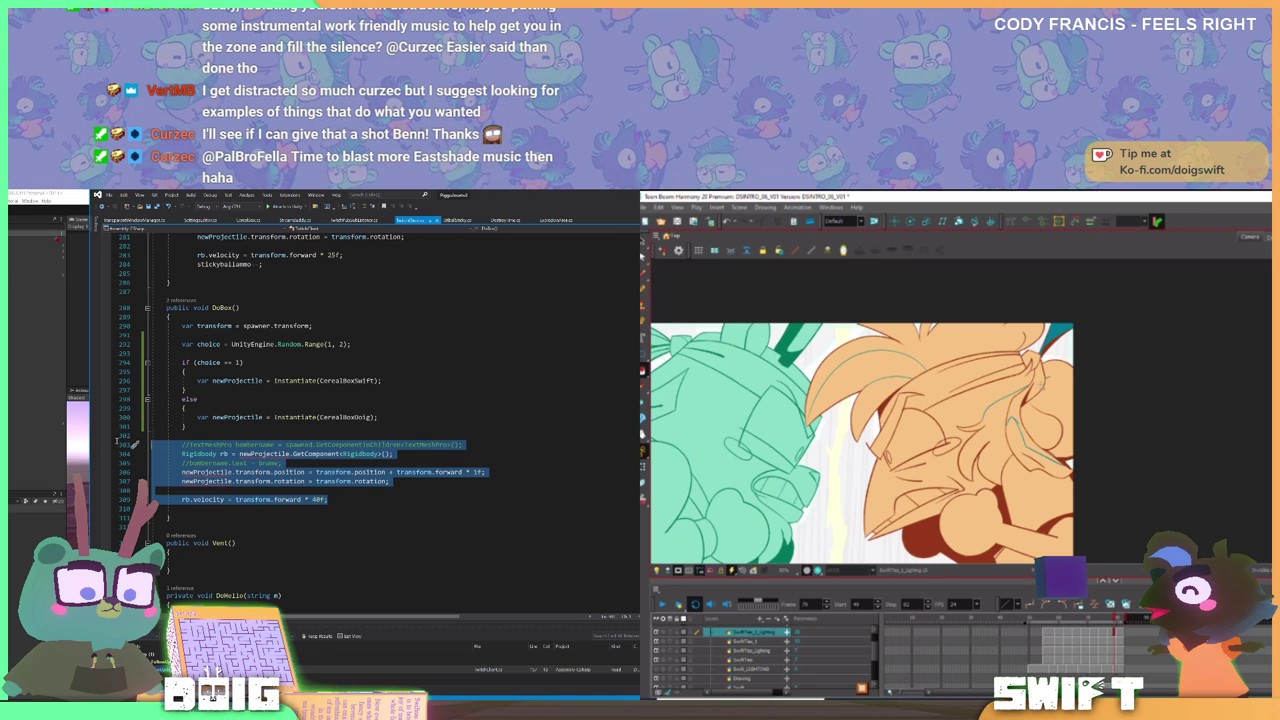
left_click(415, 414)
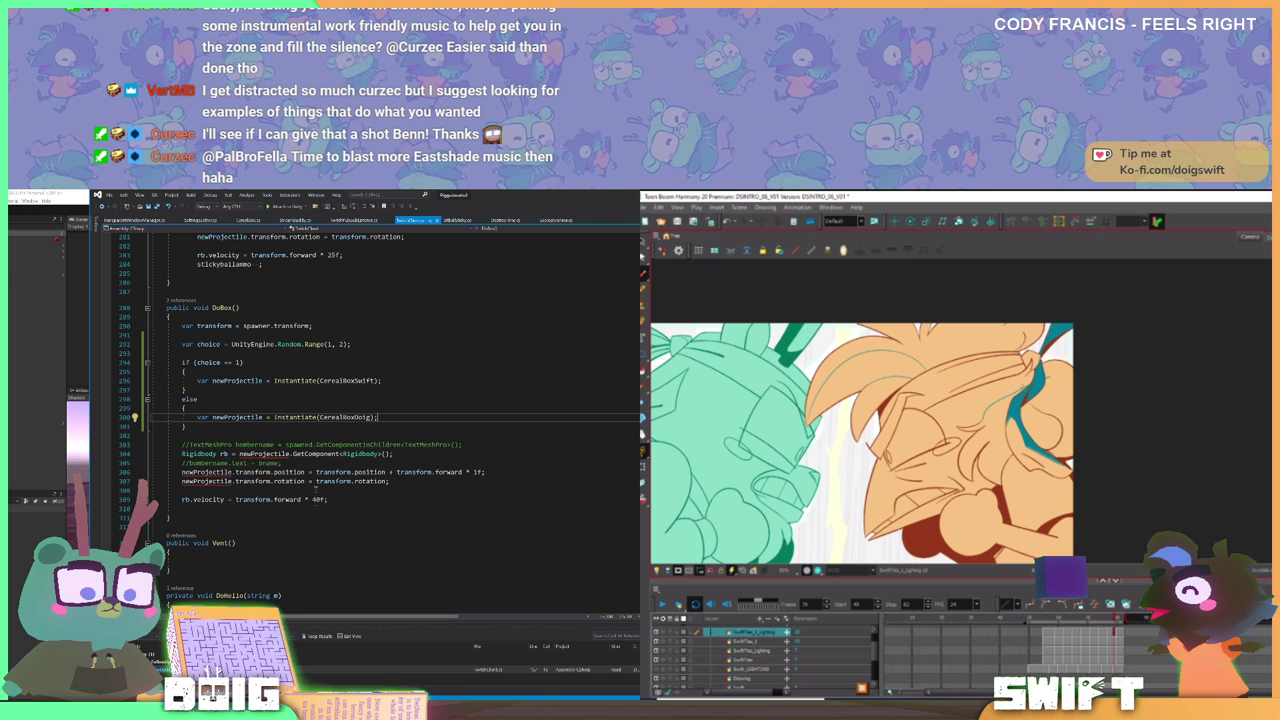
- Move the Rigidbody, position, rotation and velocity code from the end of DoBox into the else block below the CerealBoxDoig line
scroll(227, 440, "up", 2)
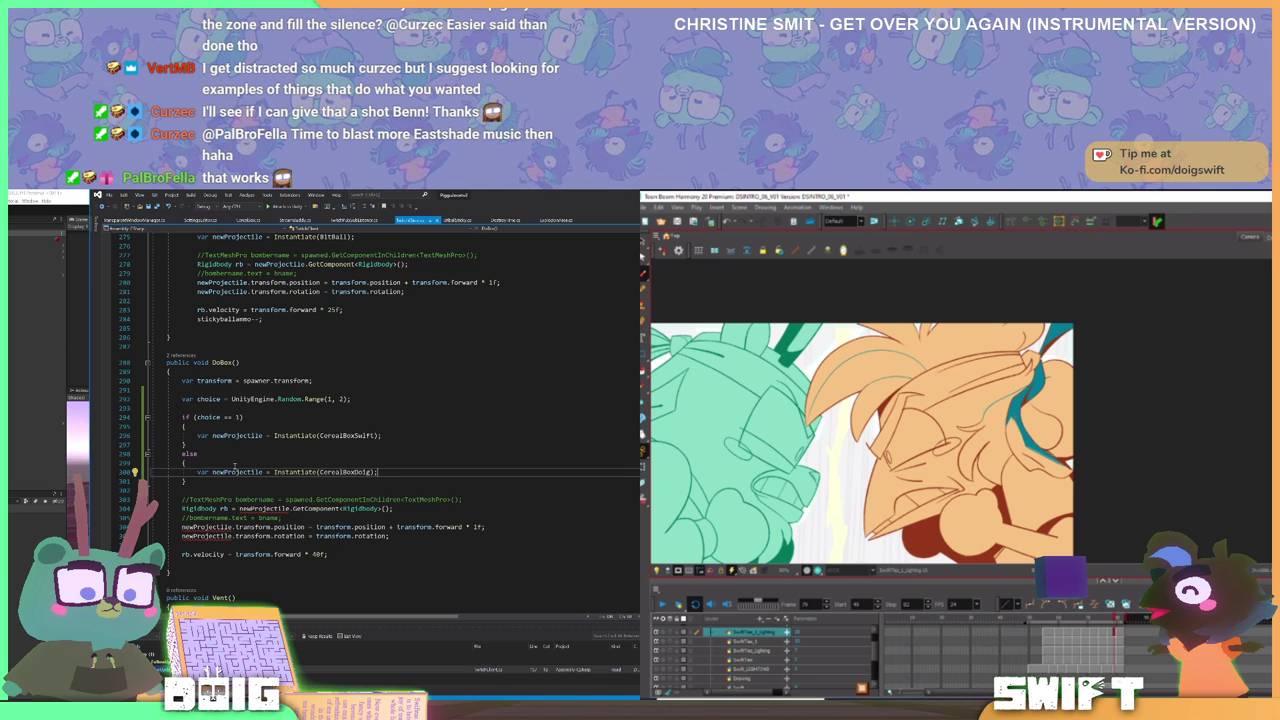
left_click_drag(333, 554, 113, 497)
key("ctrl+c")
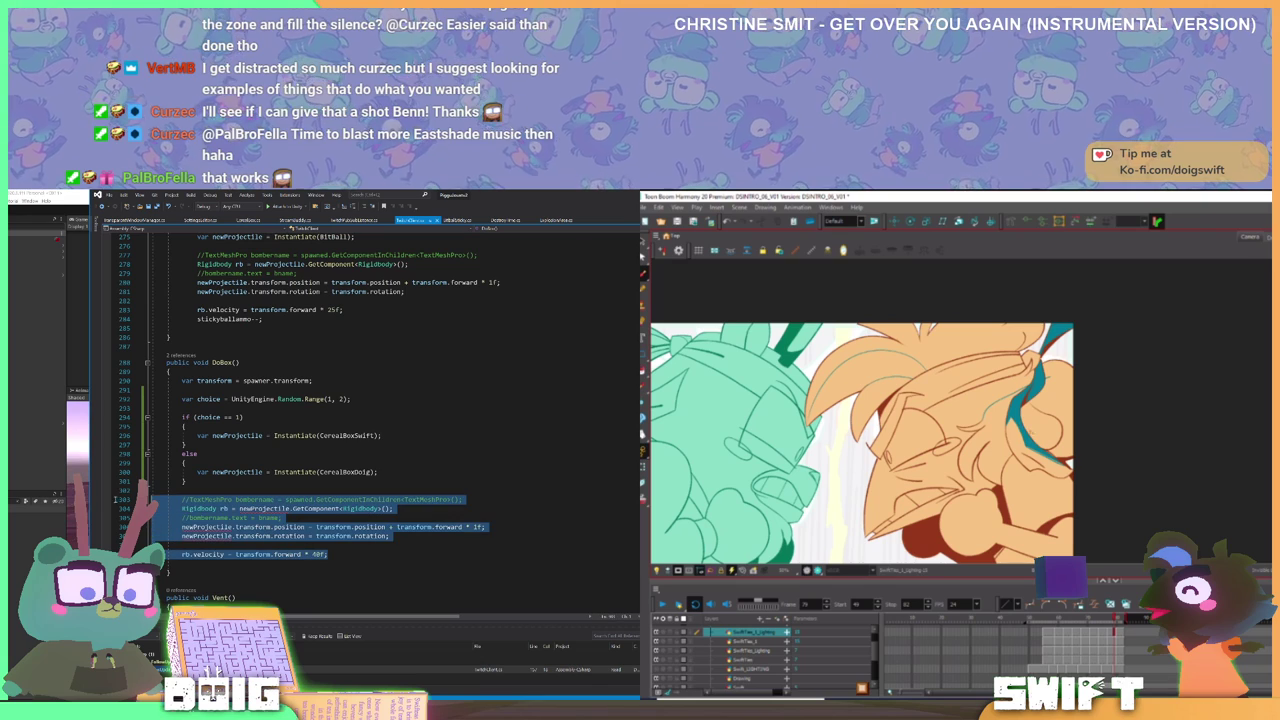
key("Delete")
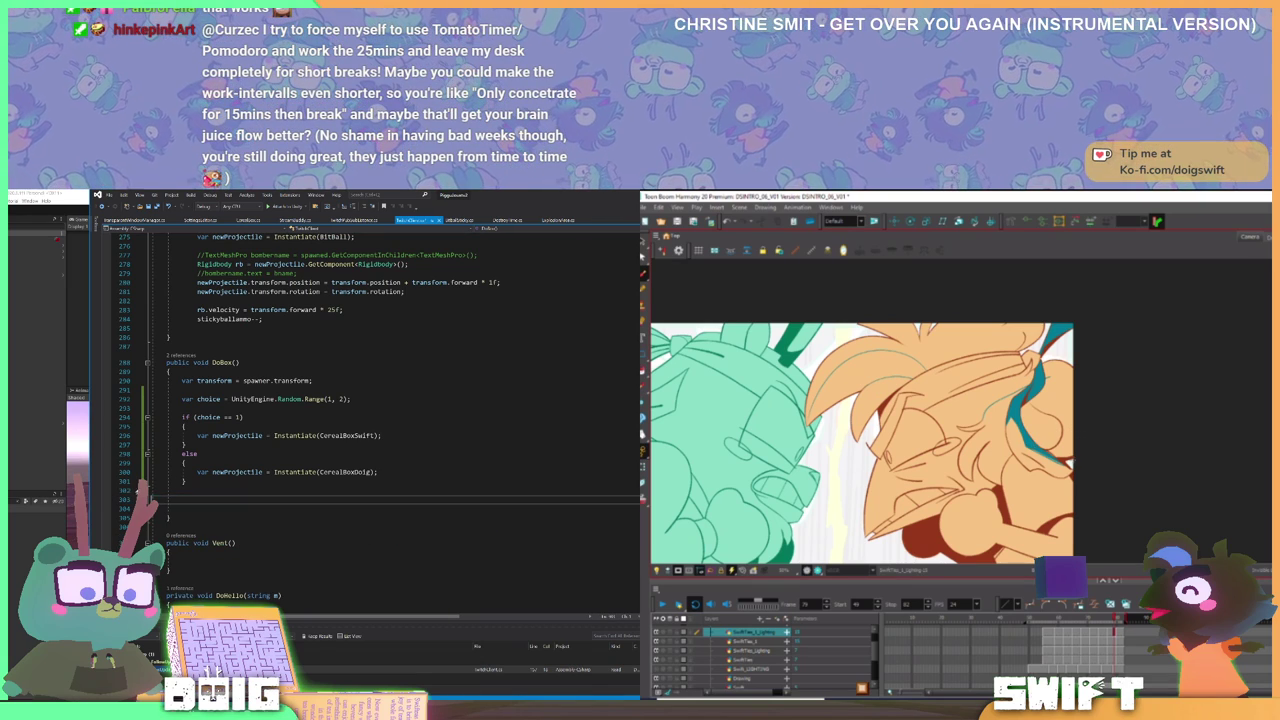
left_click(389, 472)
key("Return")
key("ctrl+v")
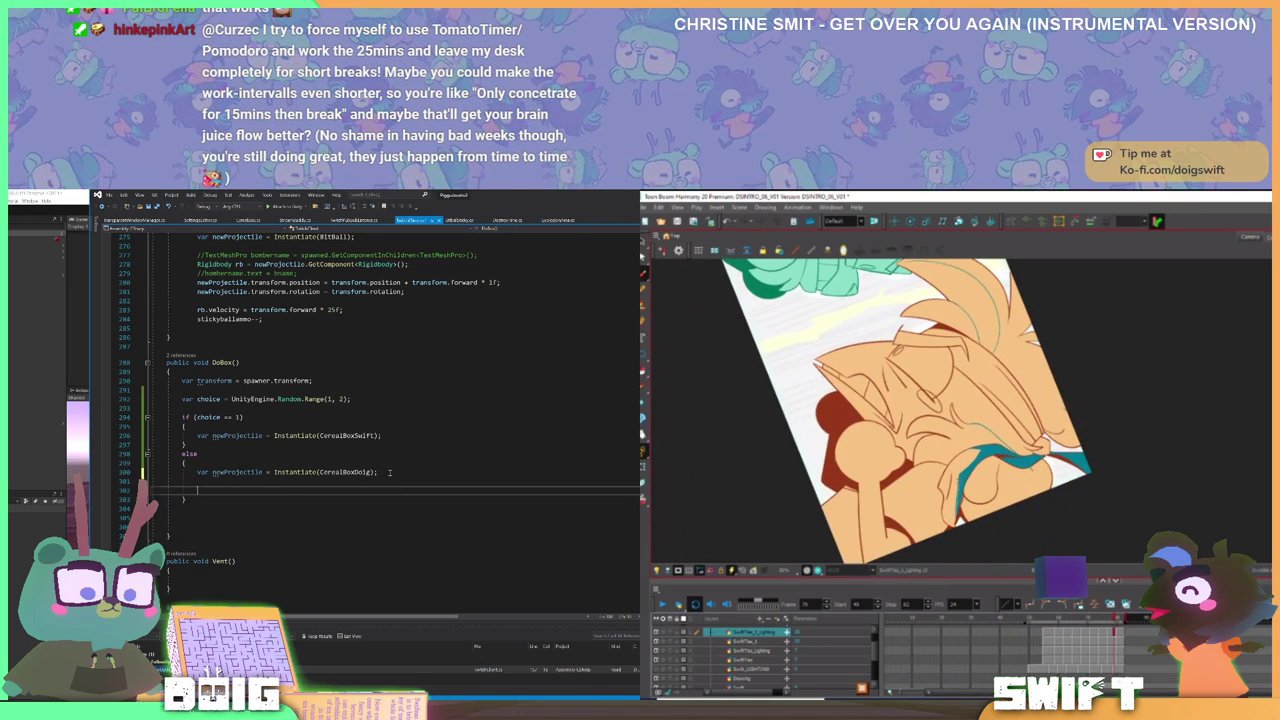
- Paste the same Rigidbody, position, rotation and velocity code into the if block below the CerealBoxSwift line
left_click(387, 433)
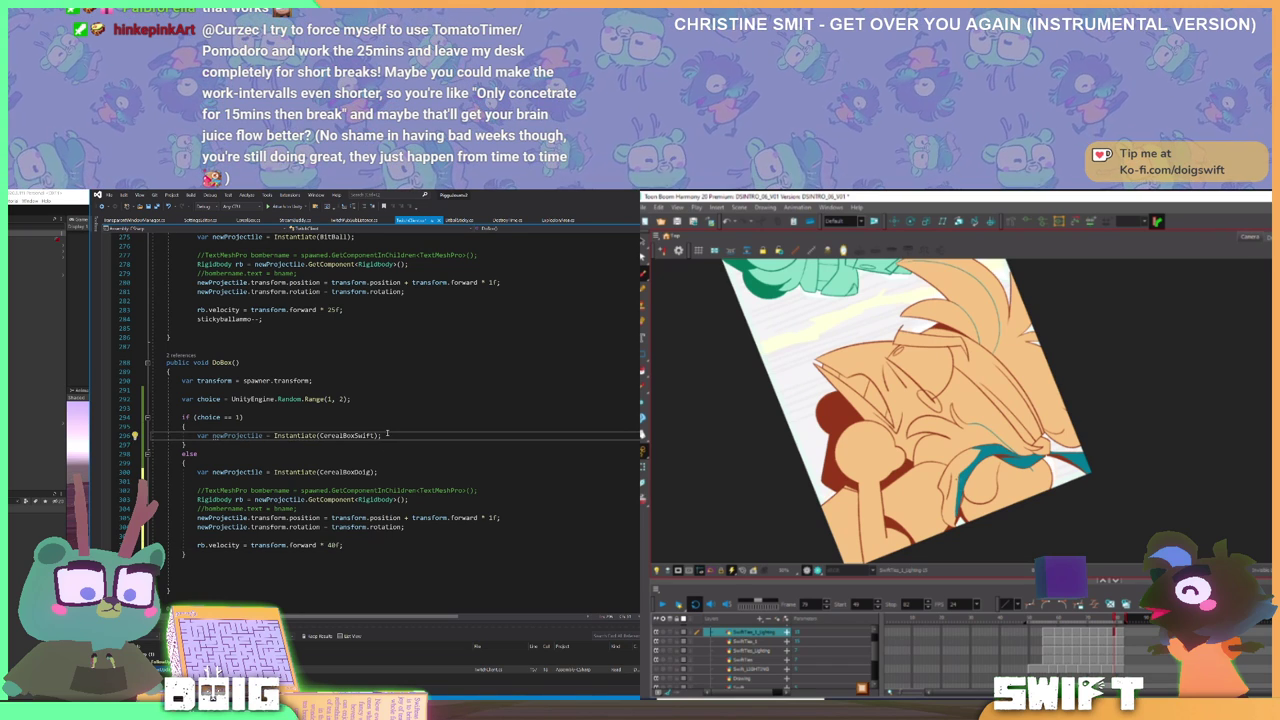
key("Return")
key("ctrl+v")
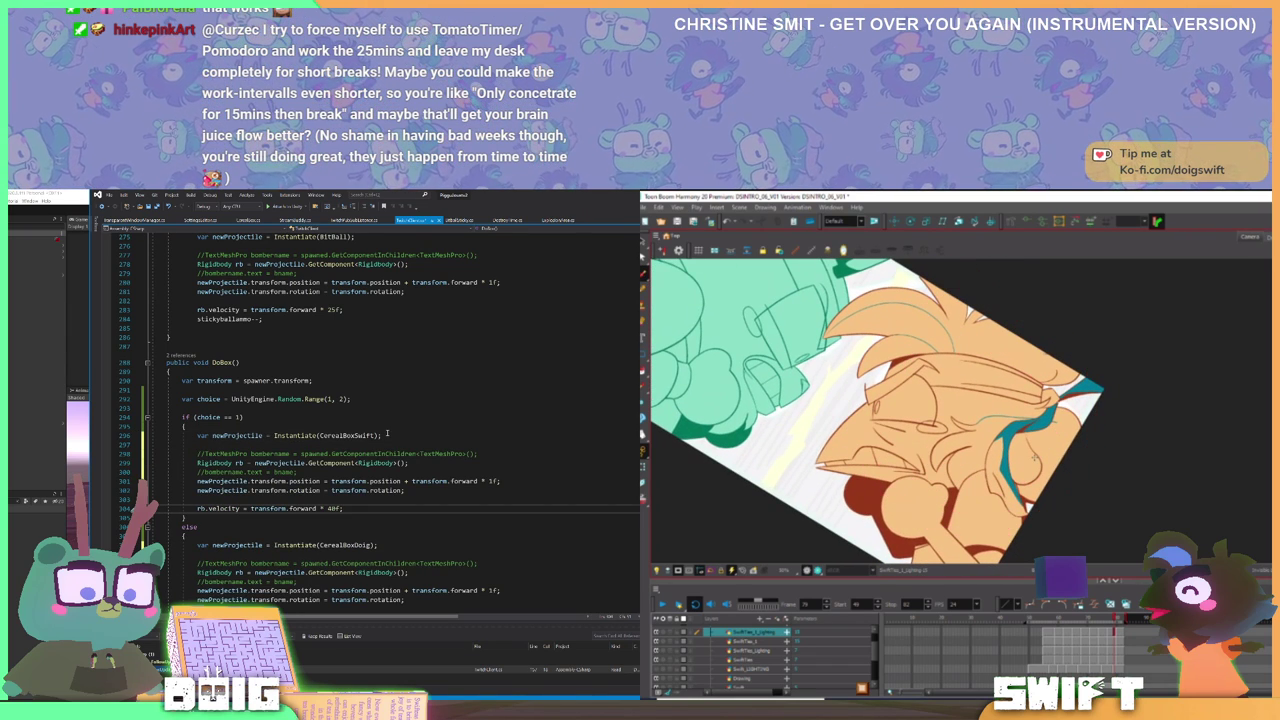
scroll(395, 438, "down", 3)
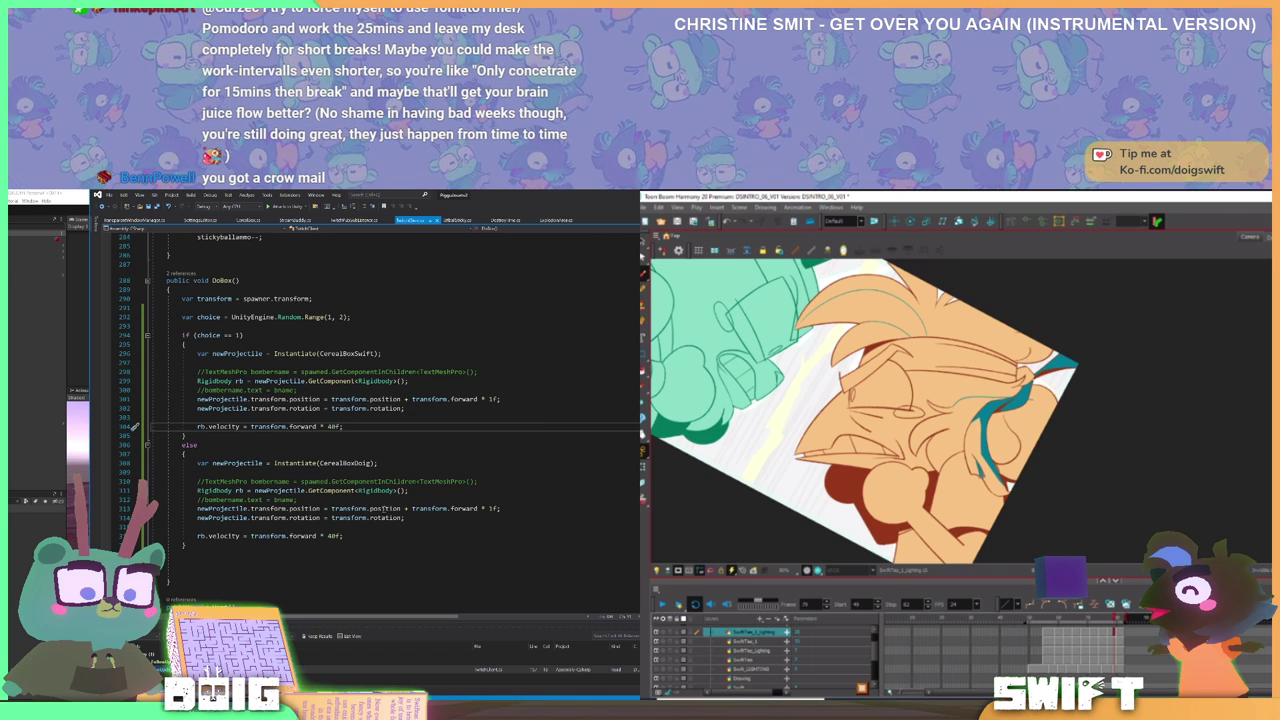
left_click(351, 536)
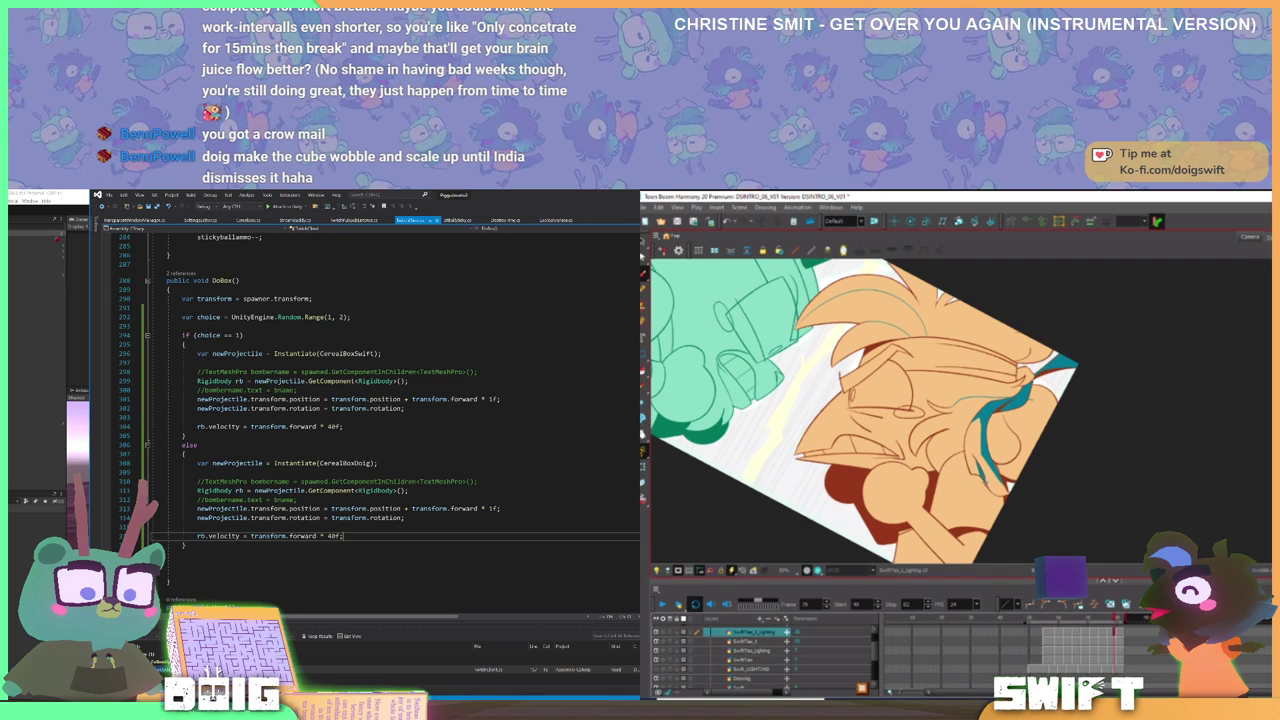
- Move Harmony's playhead to an earlier frame of the bird close-up on the lighting layer
mouse_move(1072, 494)
left_mouse_down()
mouse_move(1084, 411)
mouse_move(1067, 421)
left_mouse_up()
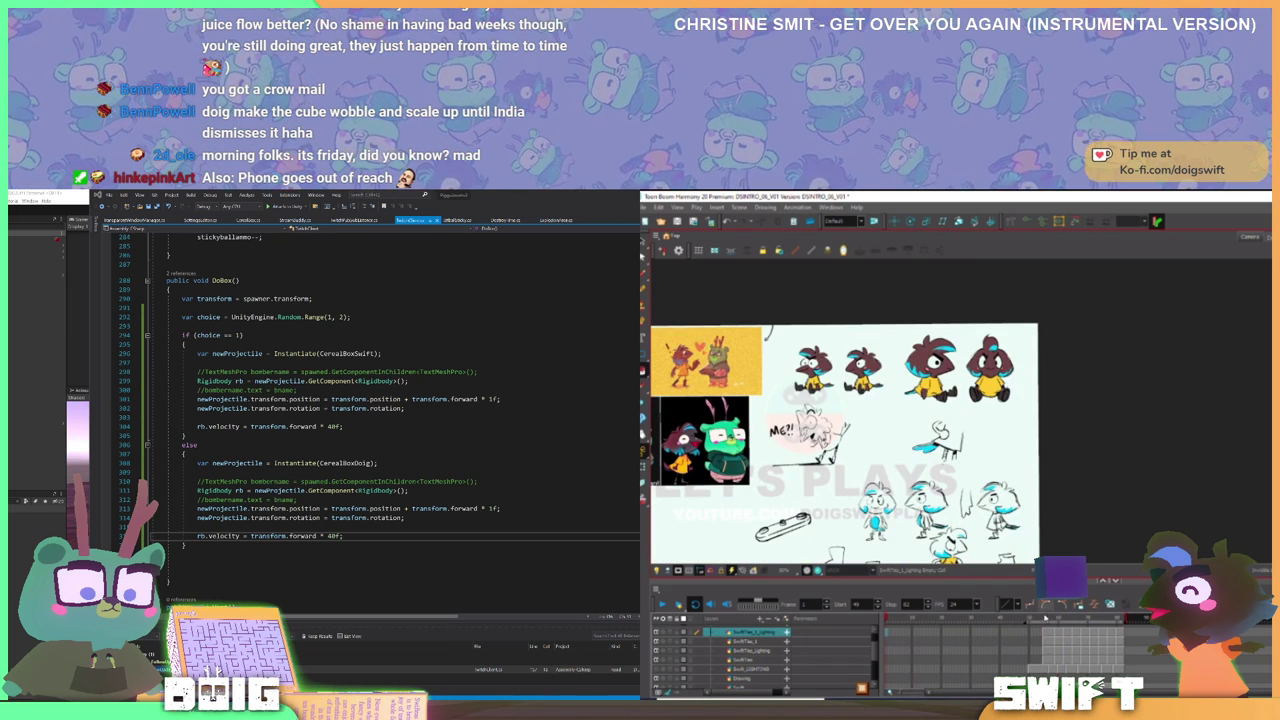
mouse_move(1048, 618)
left_mouse_down()
mouse_move(1123, 612)
mouse_move(1061, 612)
left_mouse_up()
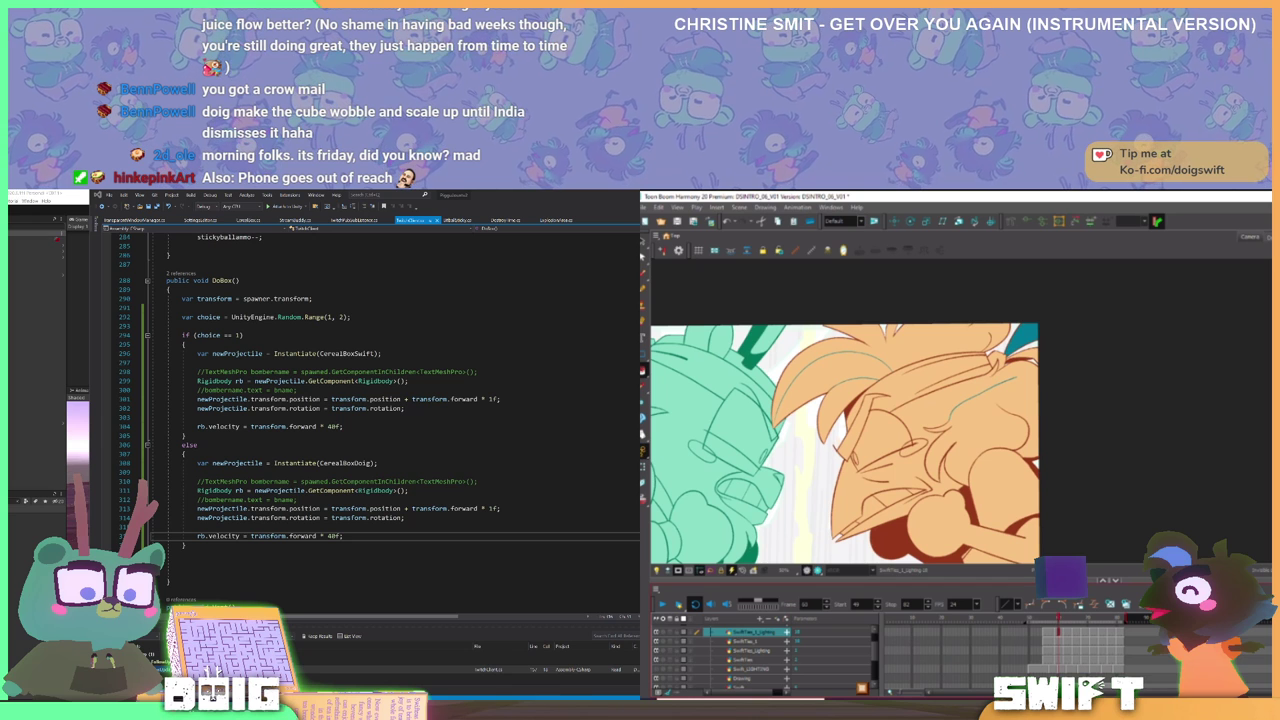
- Step back and forth through the neighbouring frames of the bird close-up in Harmony to compare the drawings
left_click(930, 430)
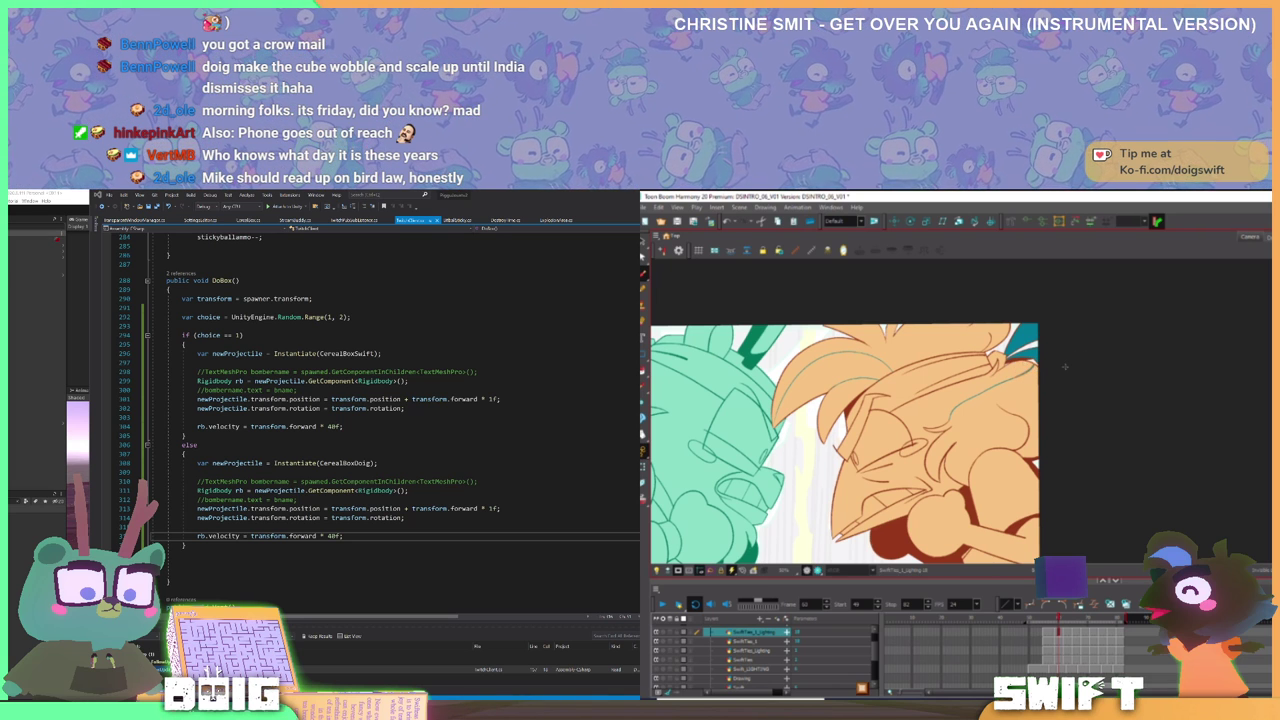
key("comma")
key("comma")
key("comma")
key("comma")
key("comma")
key("period")
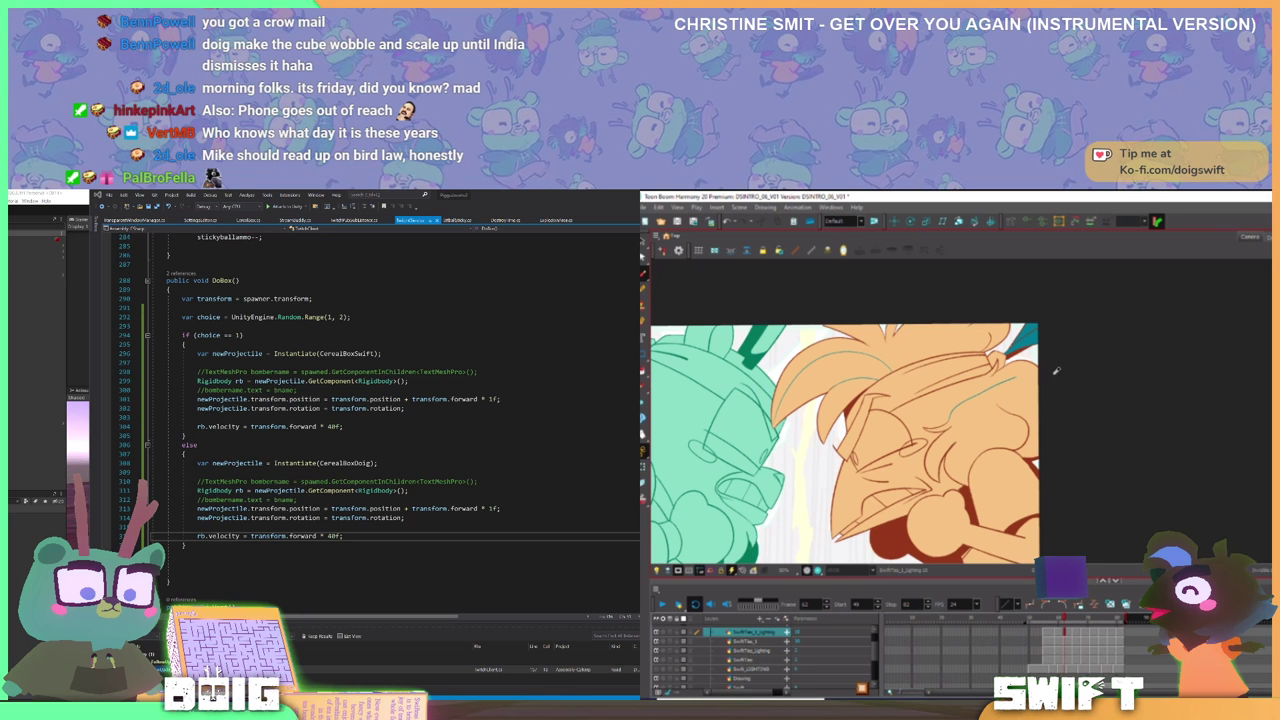
key("comma")
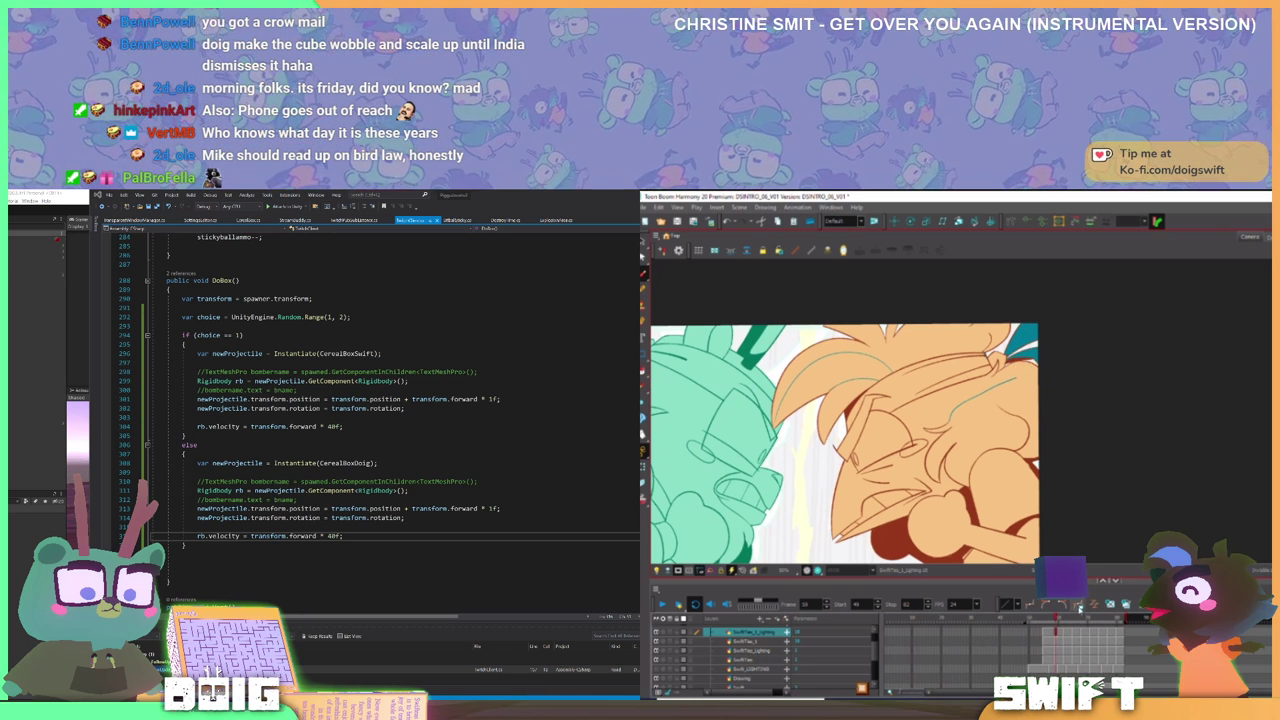
- On the Swift layer, select the small line patch beside the bird's hair tie at the canvas edge
left_click(1055, 660)
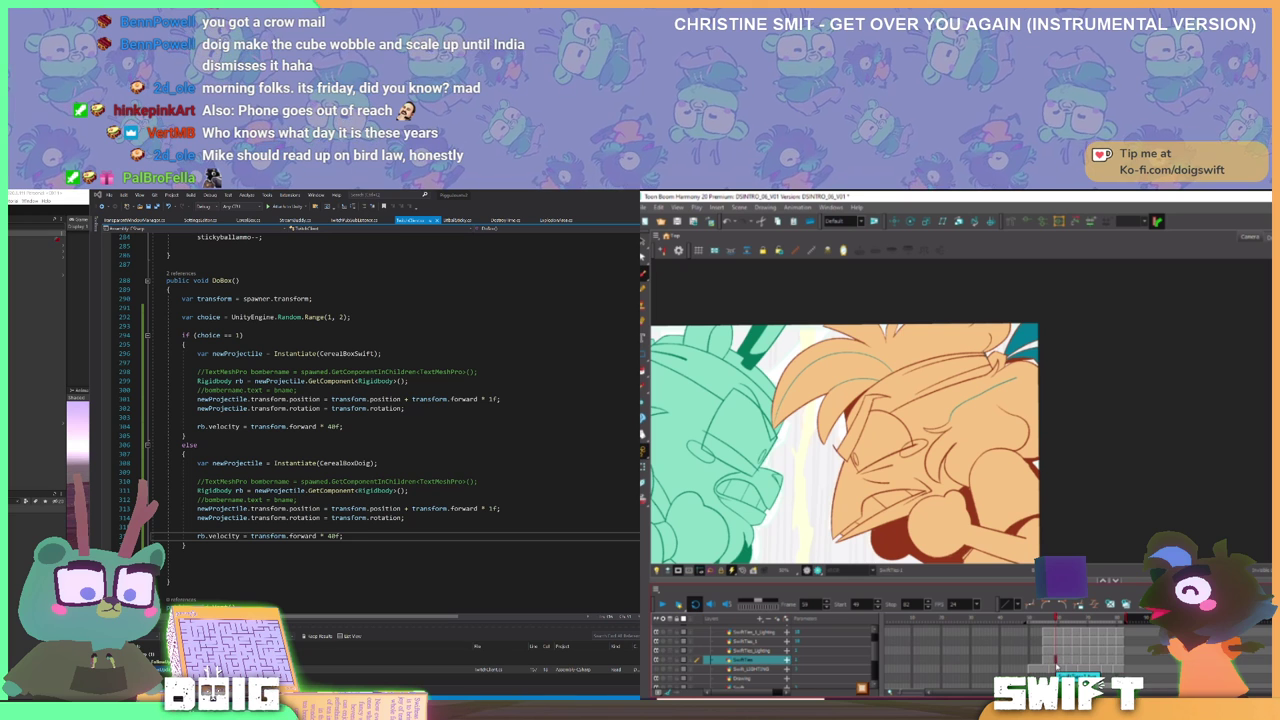
left_click(1057, 686)
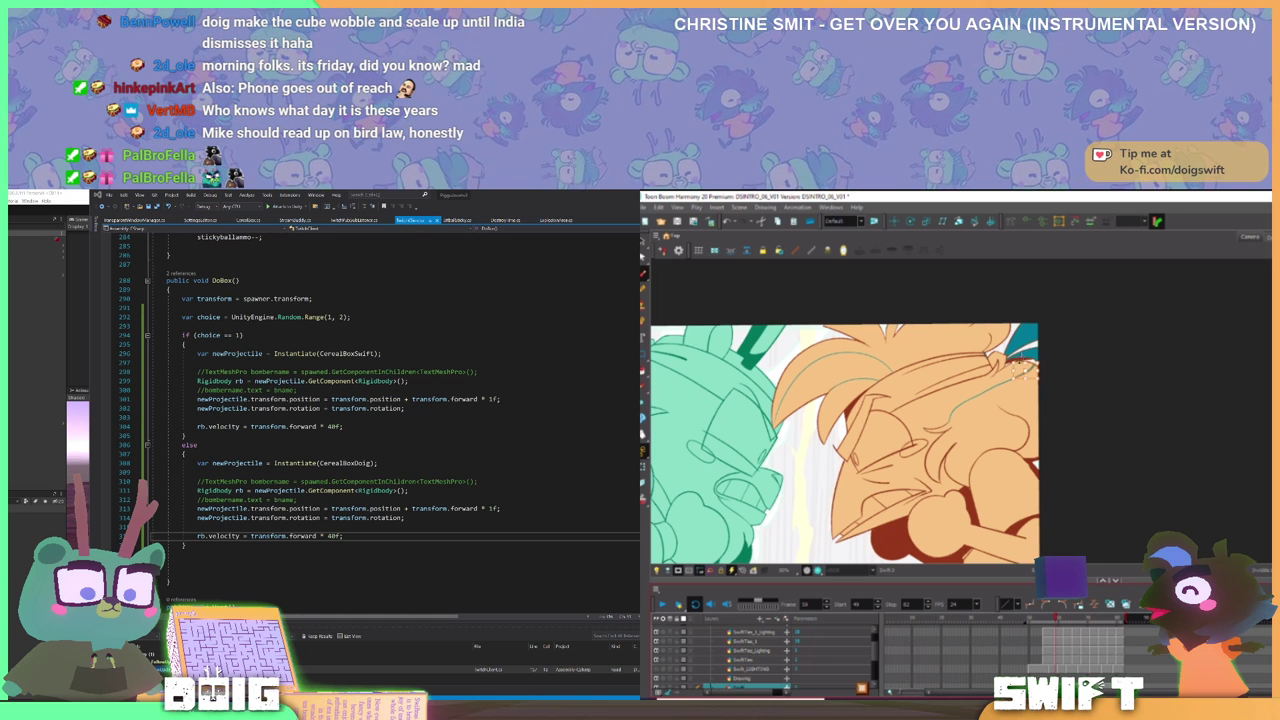
left_click(1021, 360)
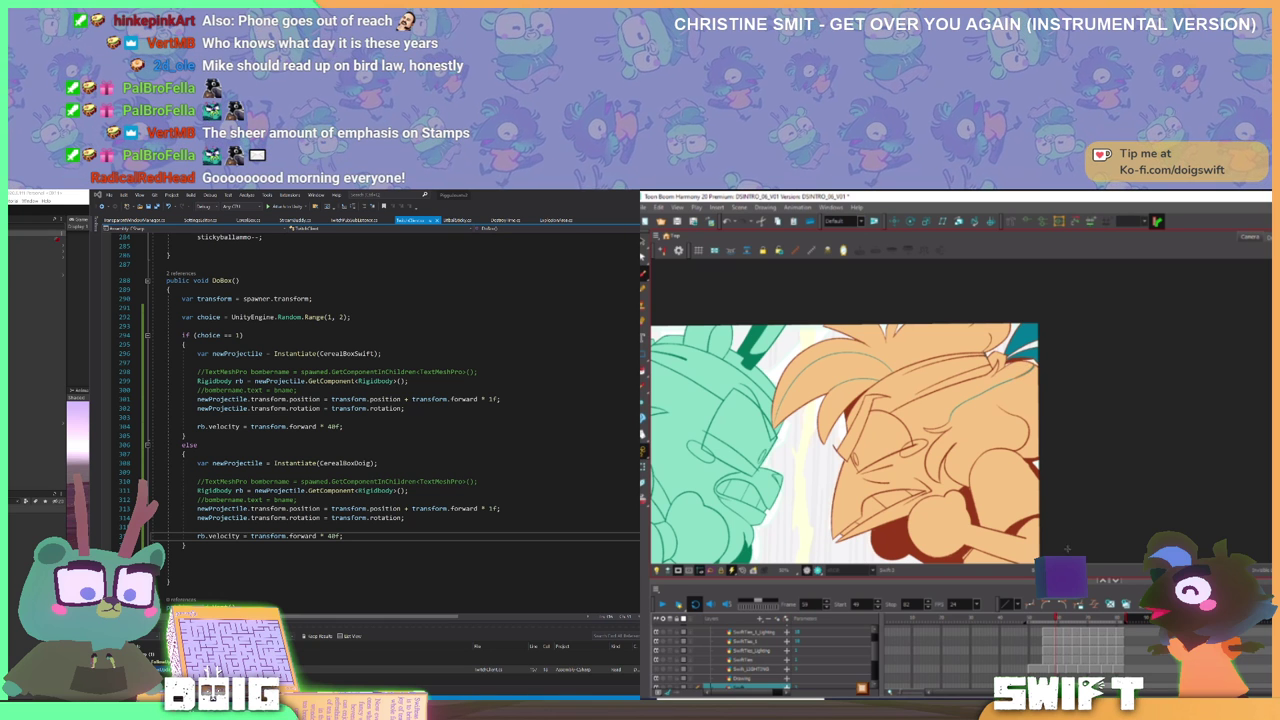
- Scrub back and forth over the following frames to check the linework beside the bird's hair tie
left_click(1061, 618)
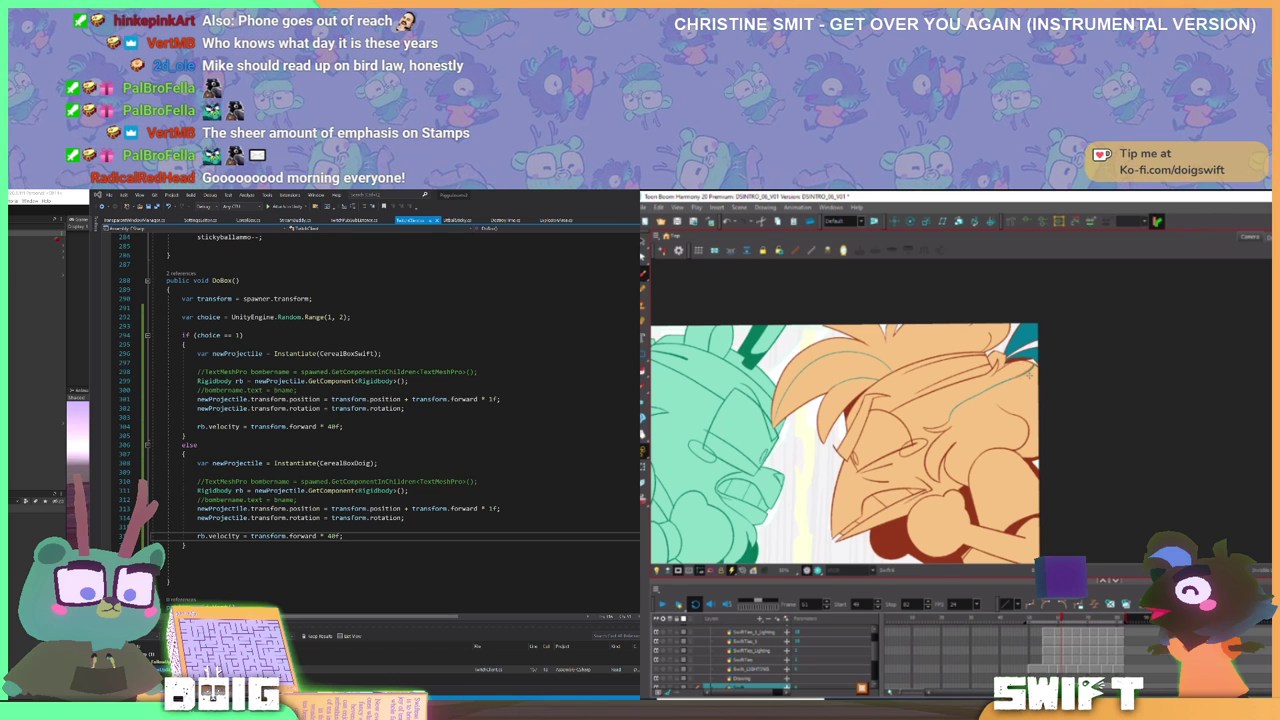
key("comma")
key("comma")
key("period")
key("period")
key("comma")
key("comma")
key("comma")
key("comma")
key("comma")
key("comma")
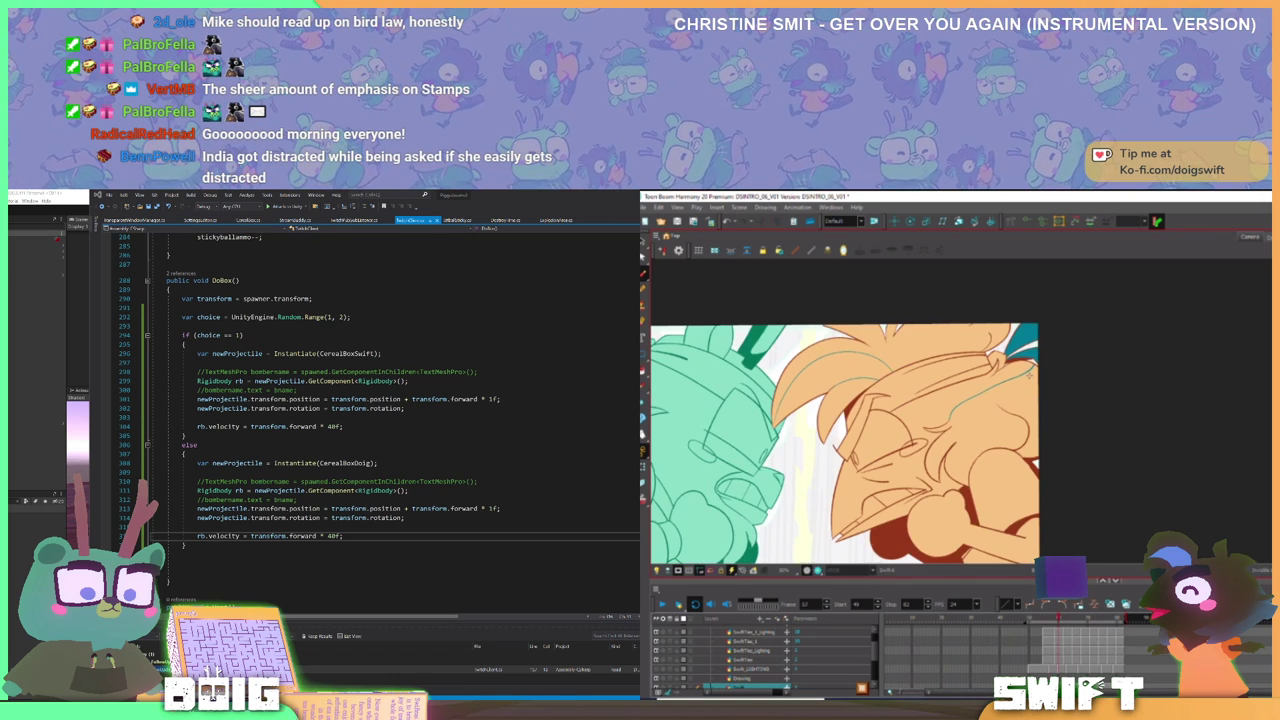
left_click_drag(1060, 618, 1060, 620)
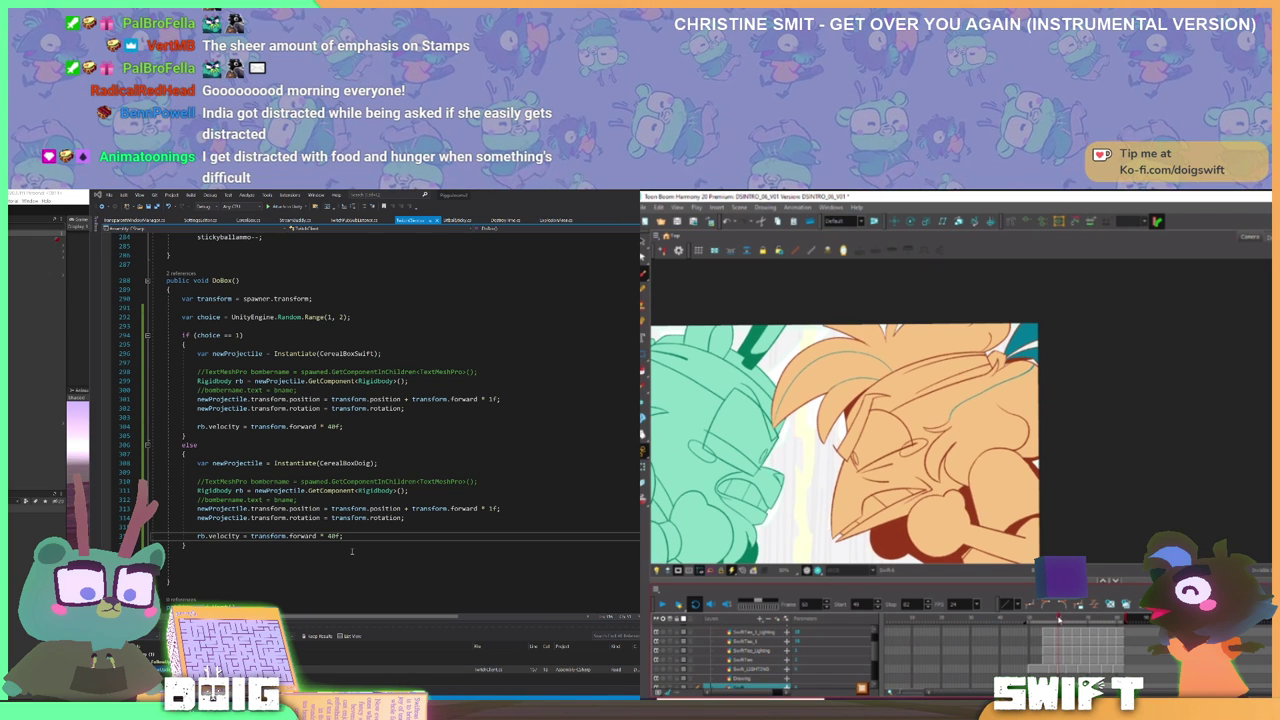
- Close the running green-screen overlay build and switch from Visual Studio to the Unity editor
left_click(317, 560)
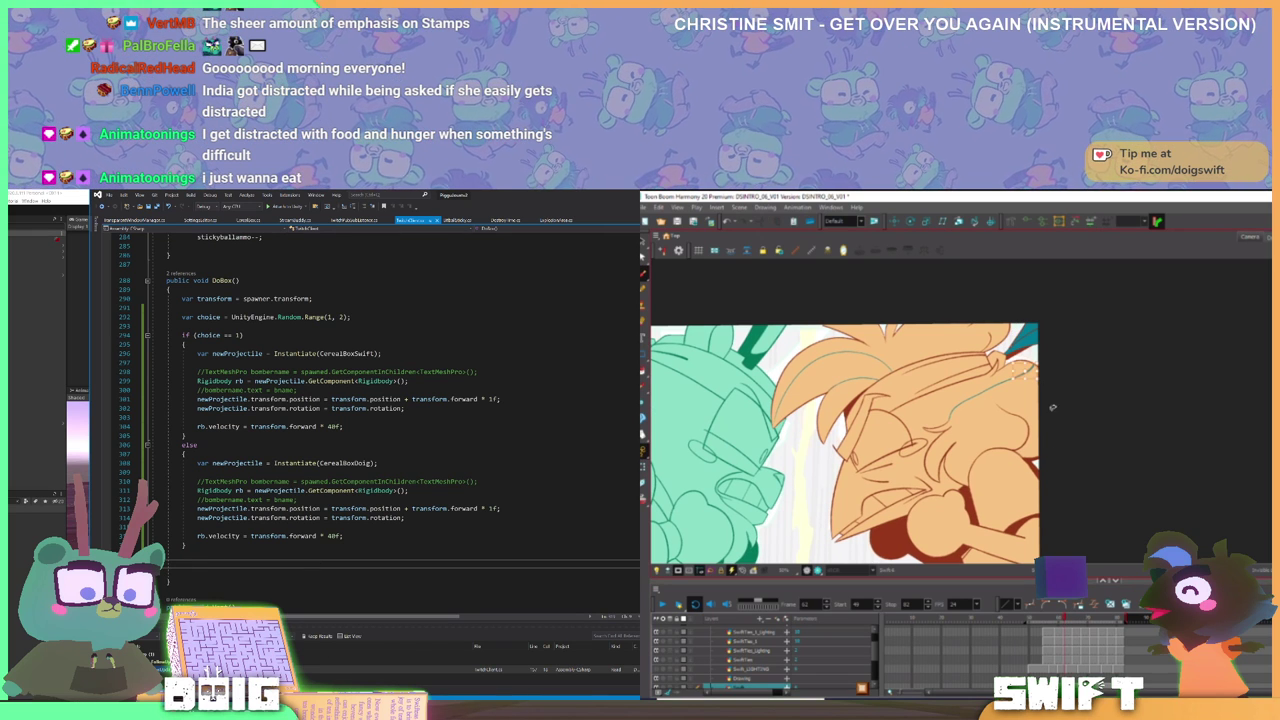
left_click(377, 702)
left_click_drag(1064, 620, 1067, 622)
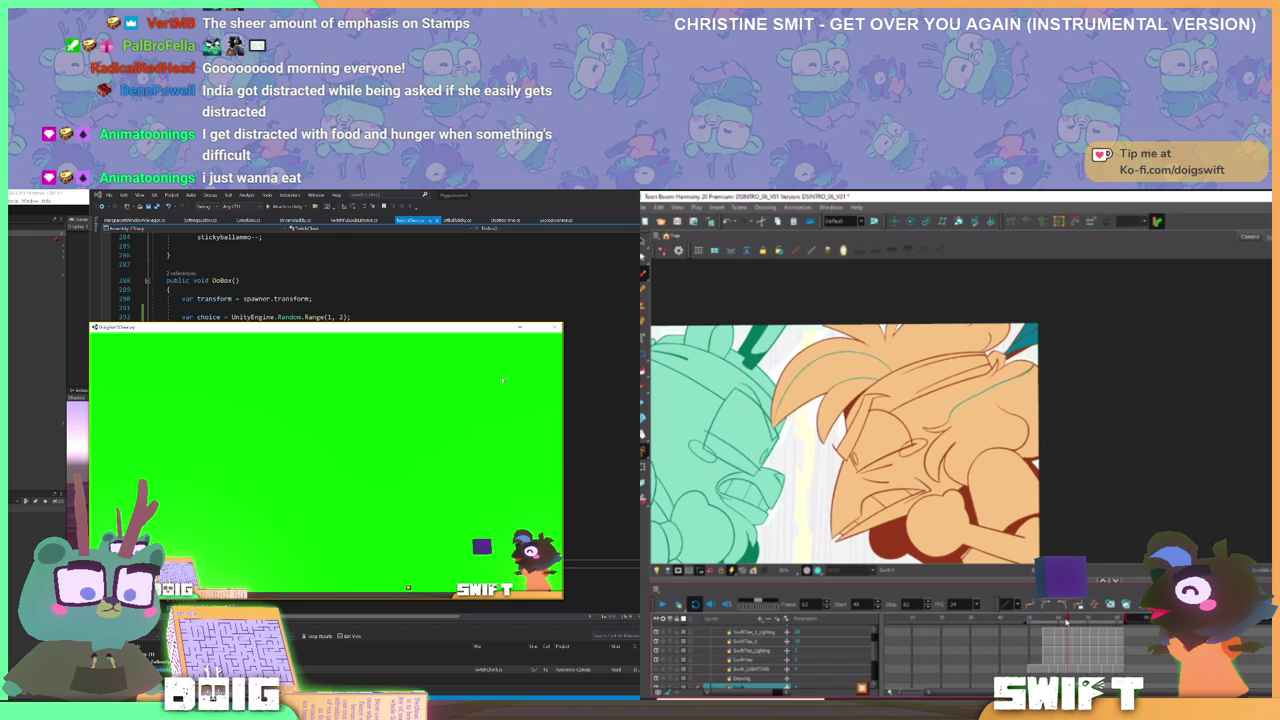
key("alt+F4")
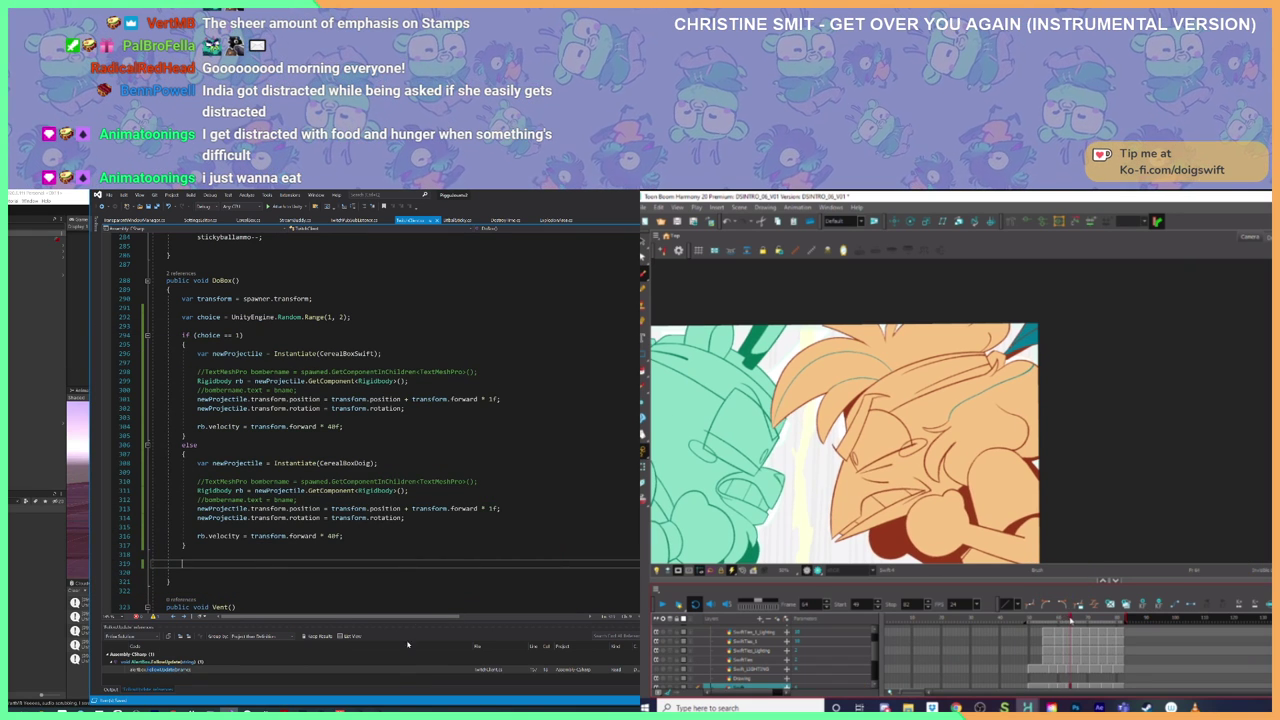
mouse_move(359, 710)
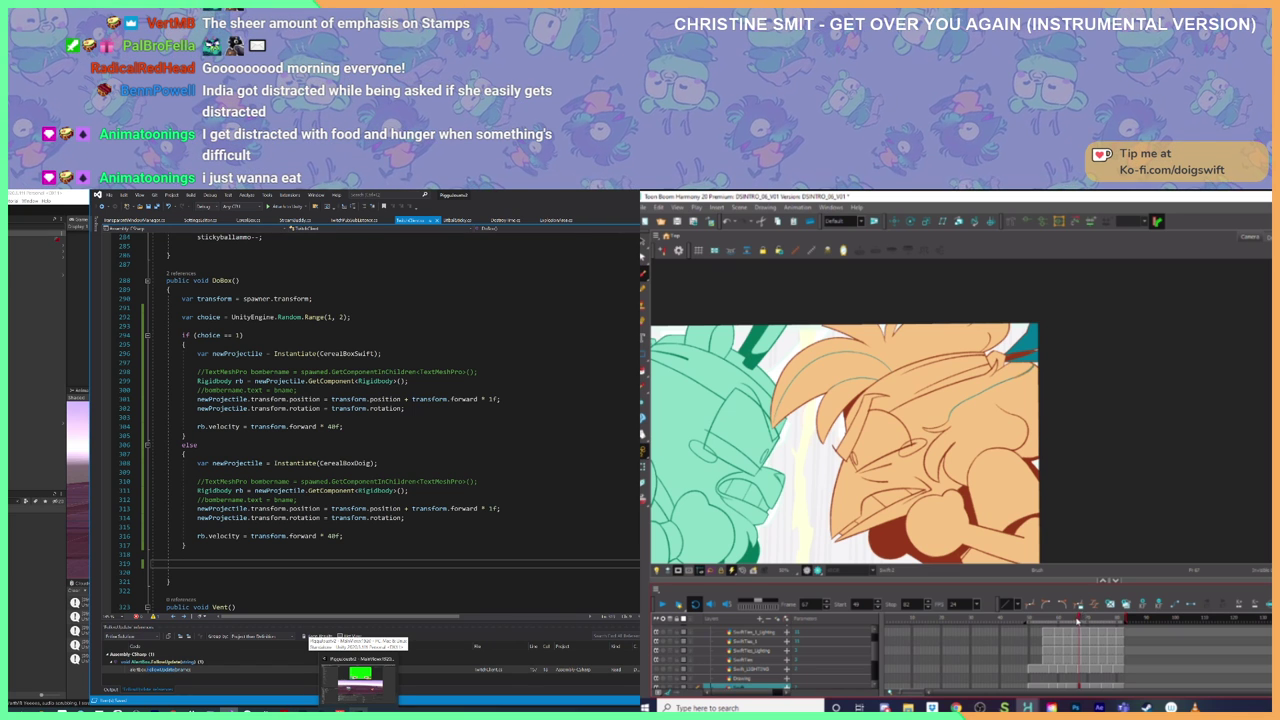
left_click(360, 676)
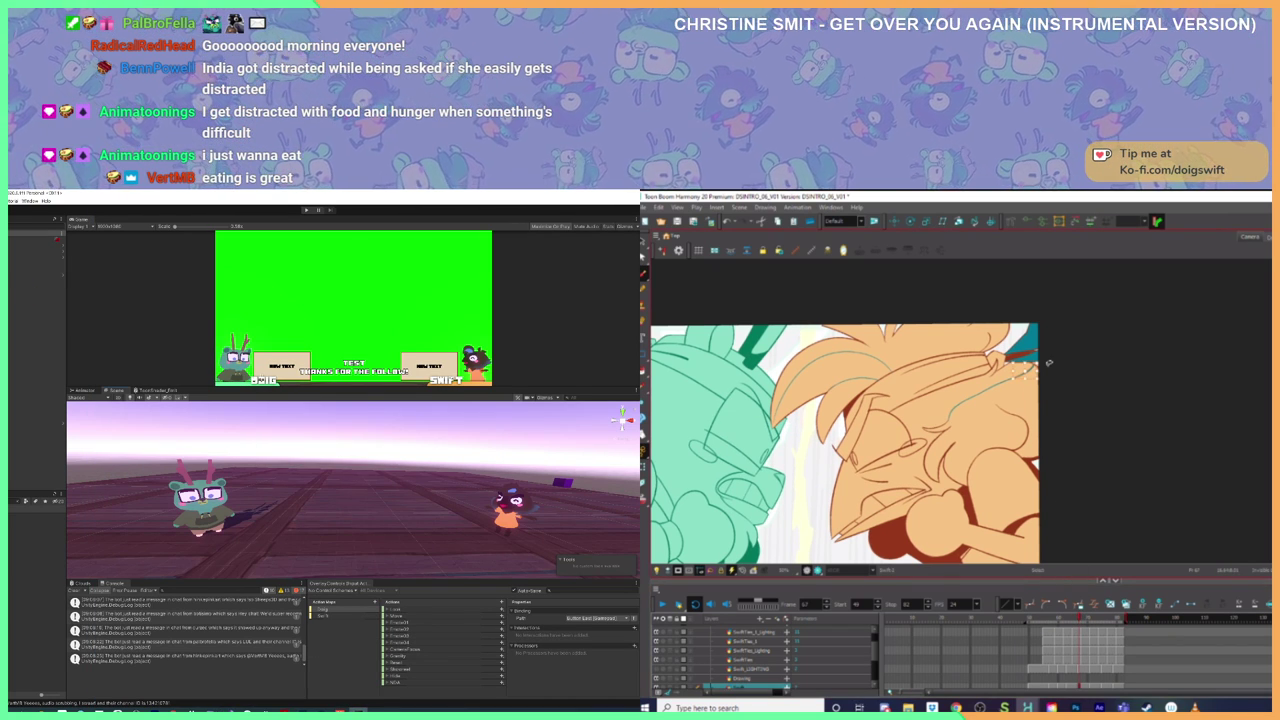
- Rework the line patch beside the bird's hair tie on further frames of Harmony's Swift layer with the Brush and Select tools
key("alt+b")
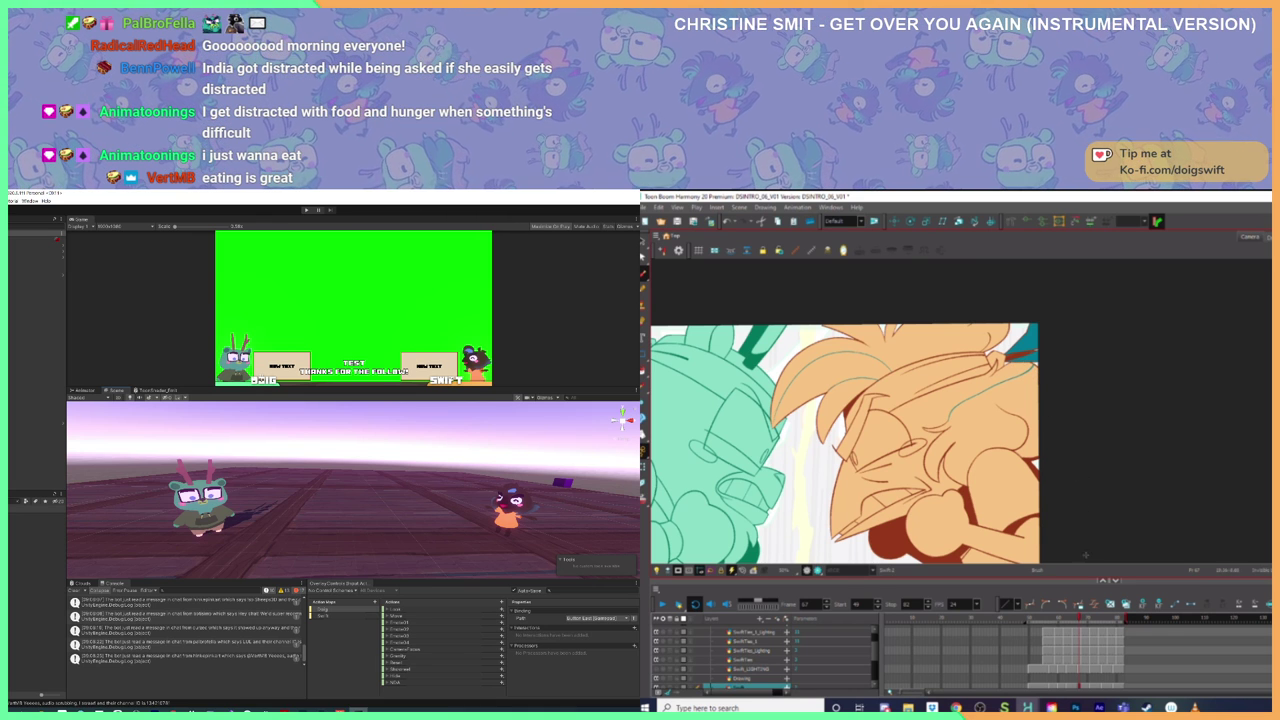
left_click(1079, 619)
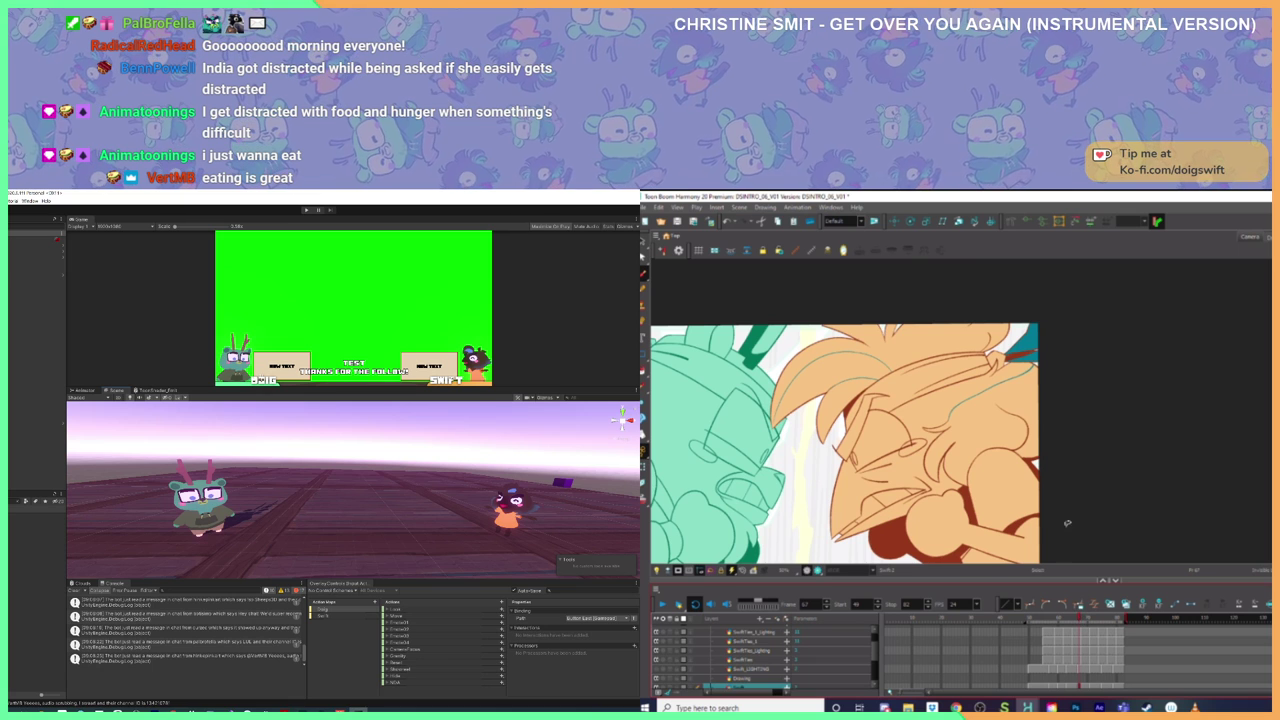
key("alt+s")
left_click(1036, 357)
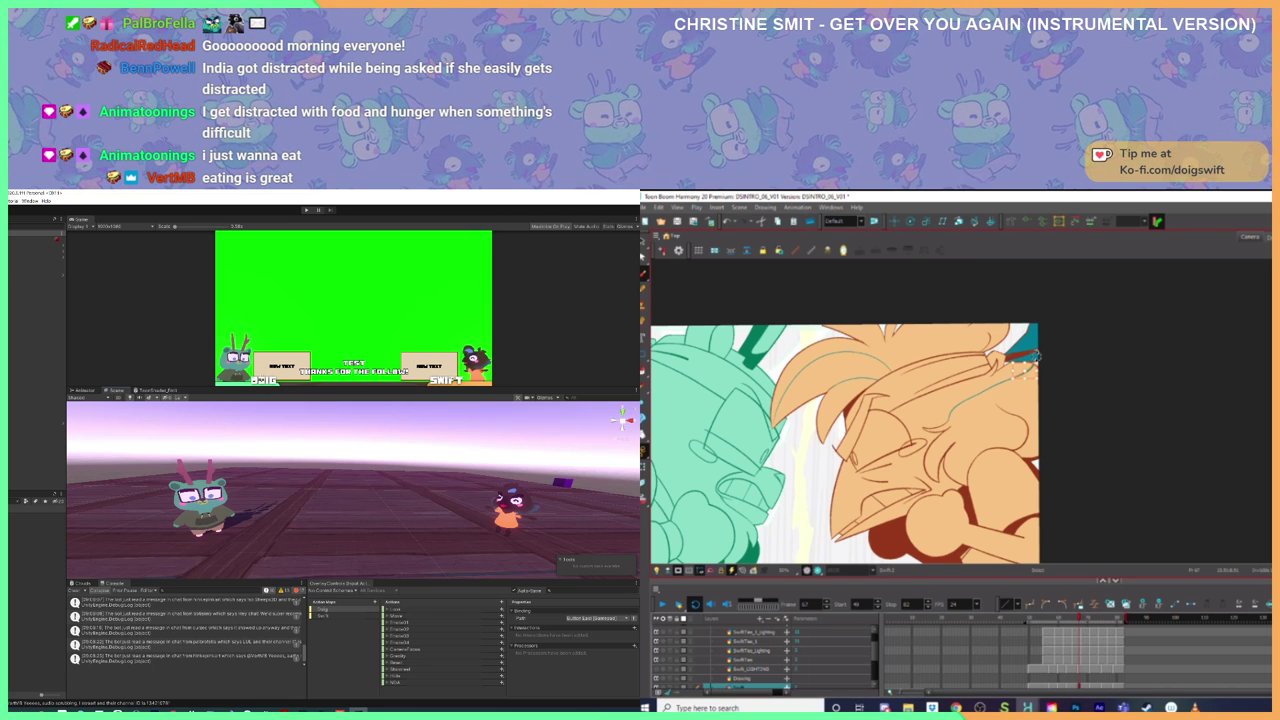
left_click(1077, 621)
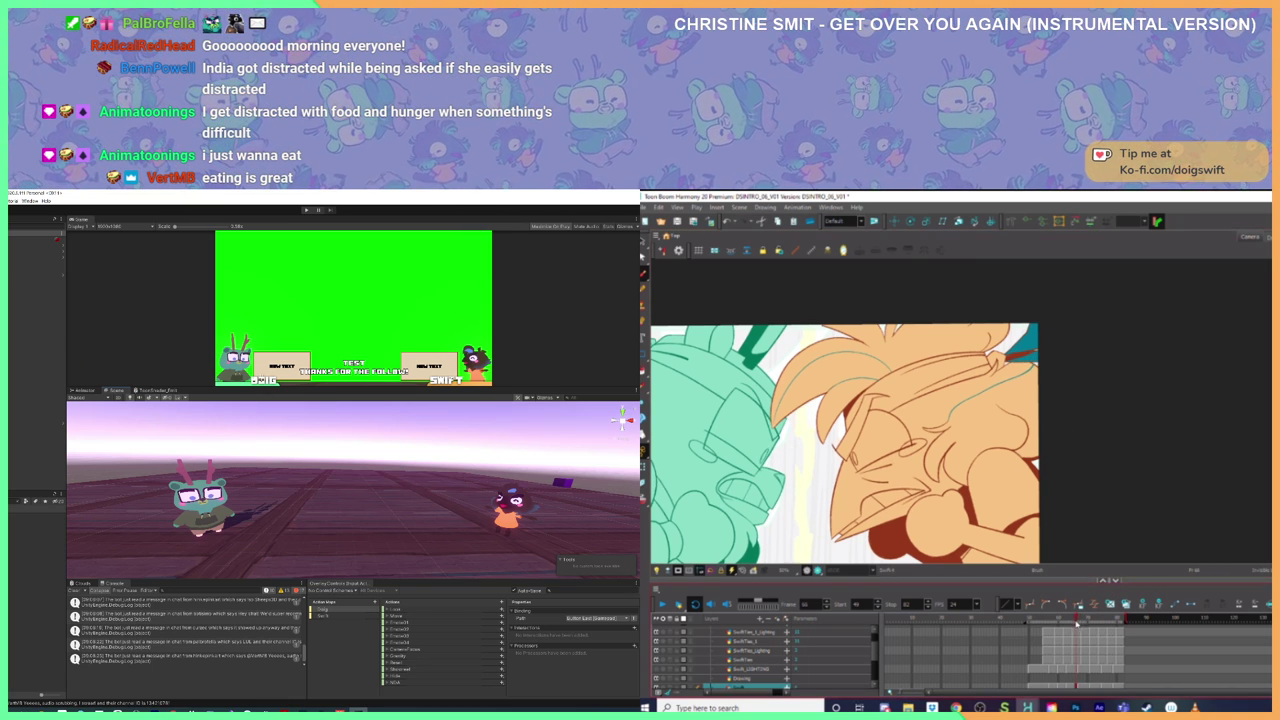
left_click_drag(1077, 622, 1090, 622)
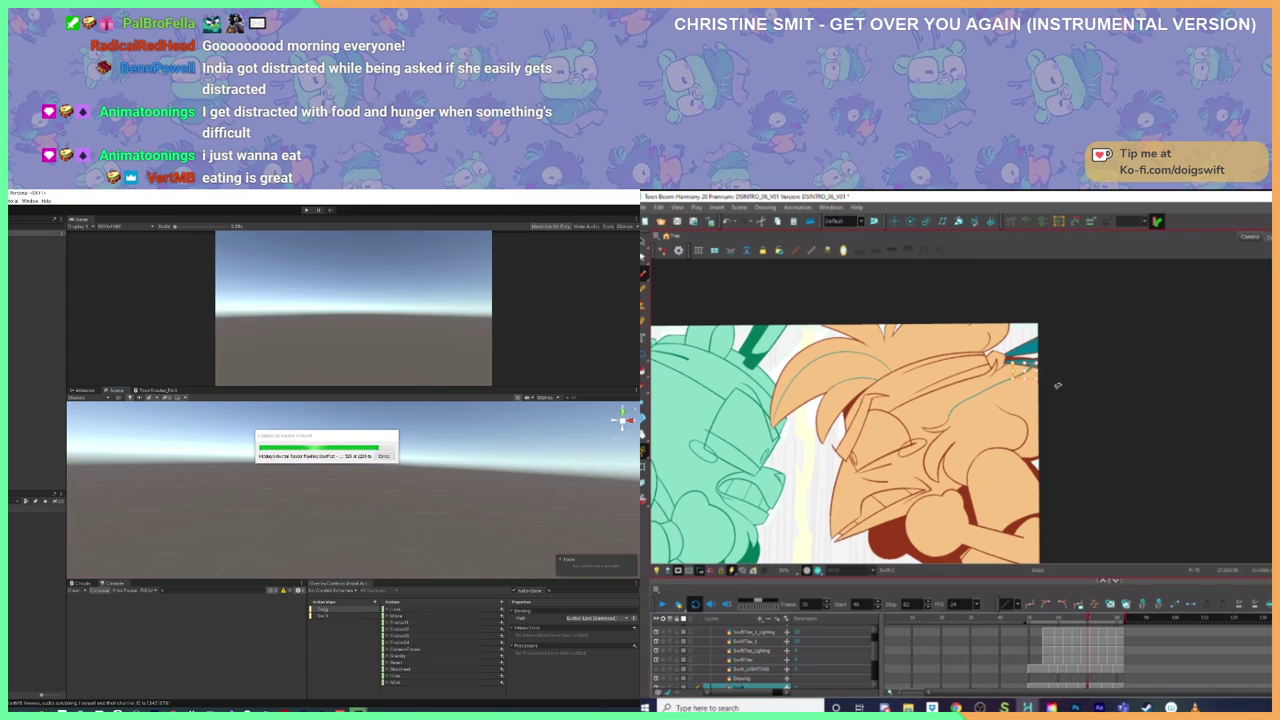
left_click(1092, 622)
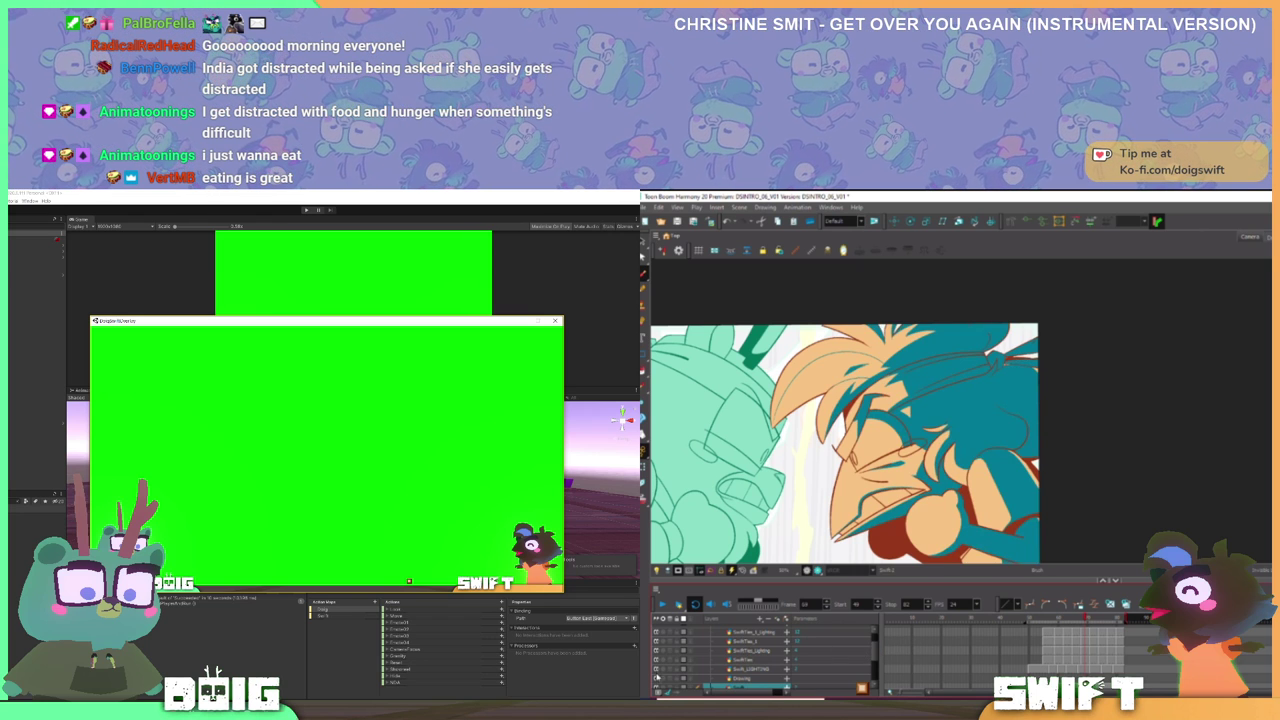
- Delete the Drawing layer from Harmony's timeline and bring the Unity editor back in front of the overlay window
left_click(734, 679)
left_click(155, 247)
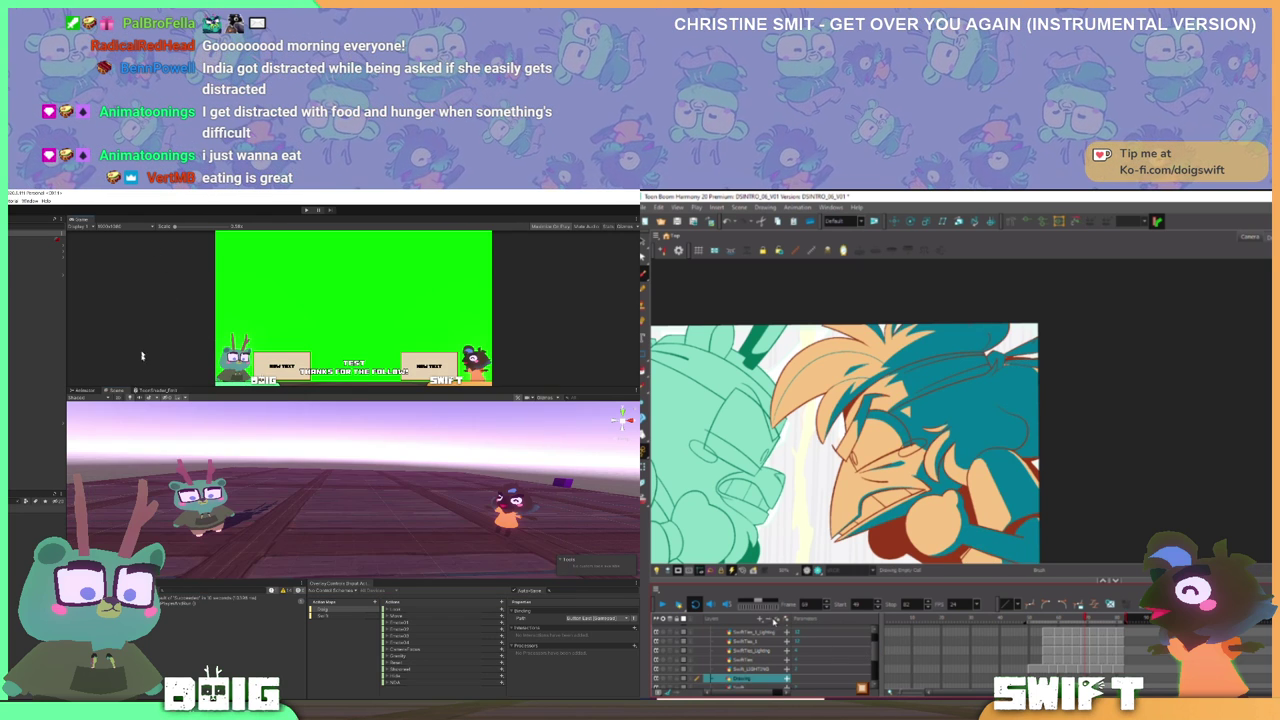
left_click(773, 621)
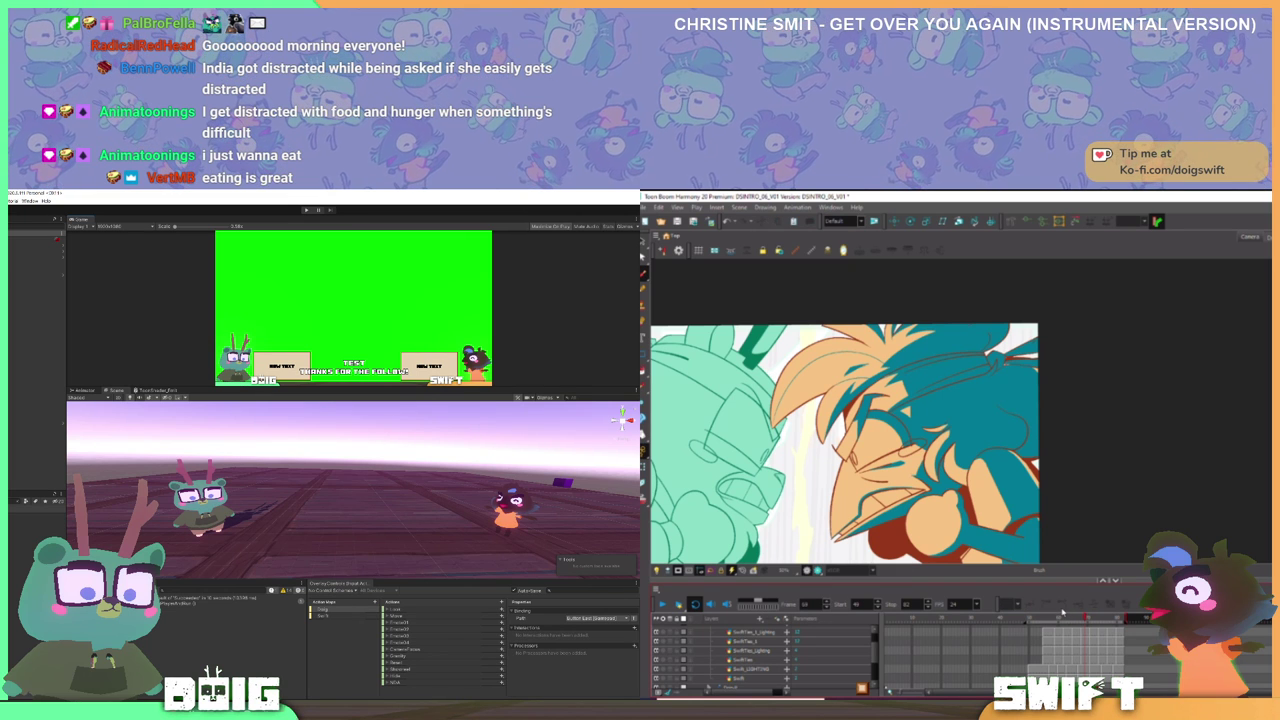
- Set the timeline colours of the Swift_LIGHTING and SwiftTex_Lighting layers to light yellow
left_click(686, 671)
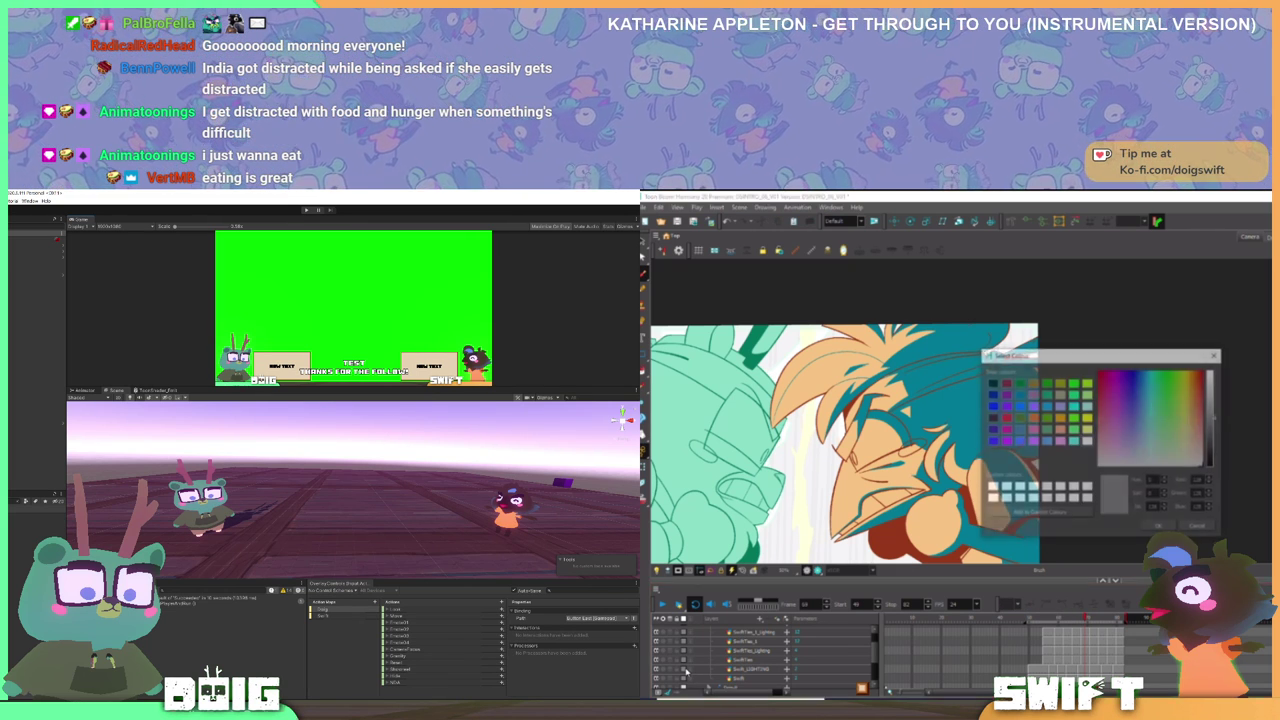
left_click(1088, 428)
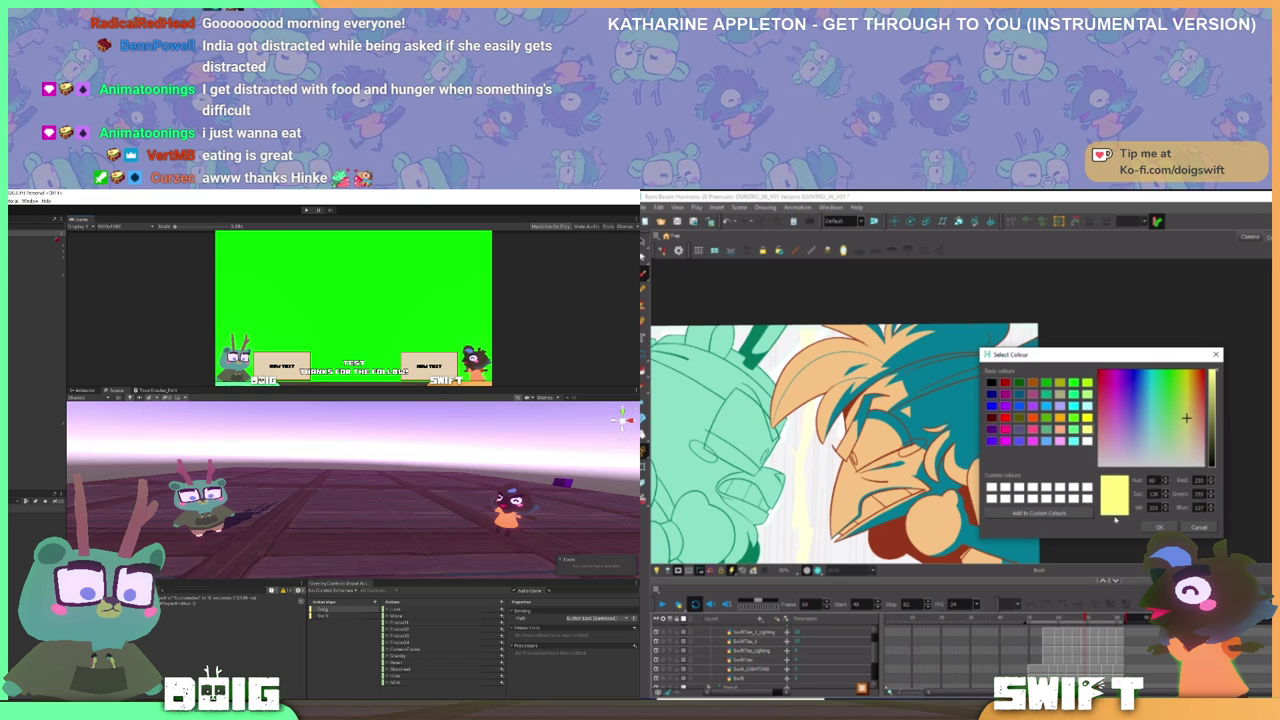
left_click(1158, 528)
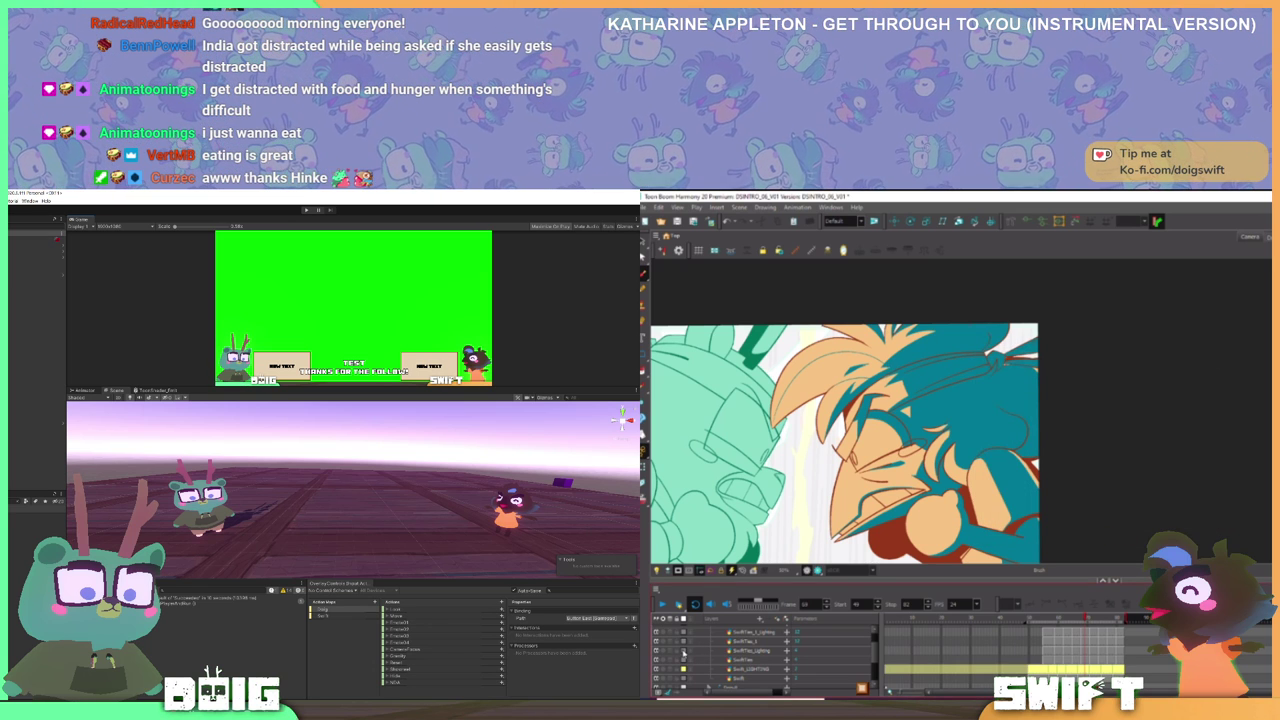
left_click(684, 652)
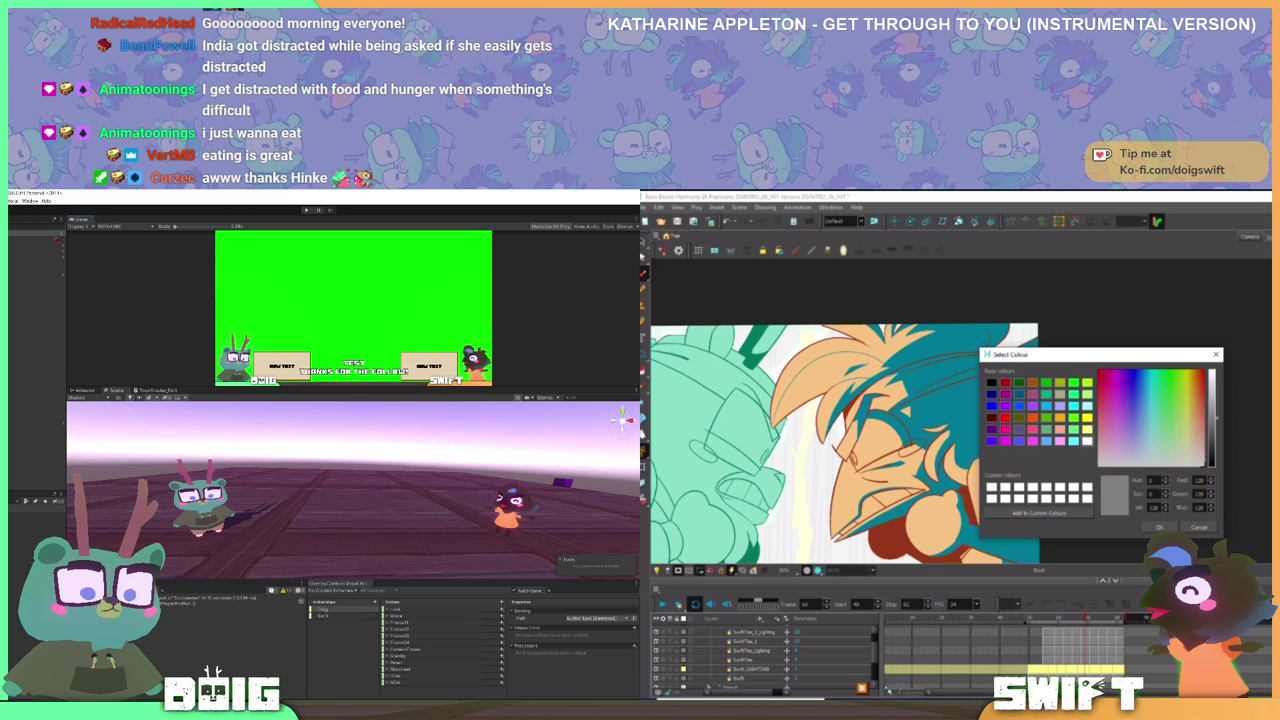
left_click(1089, 430)
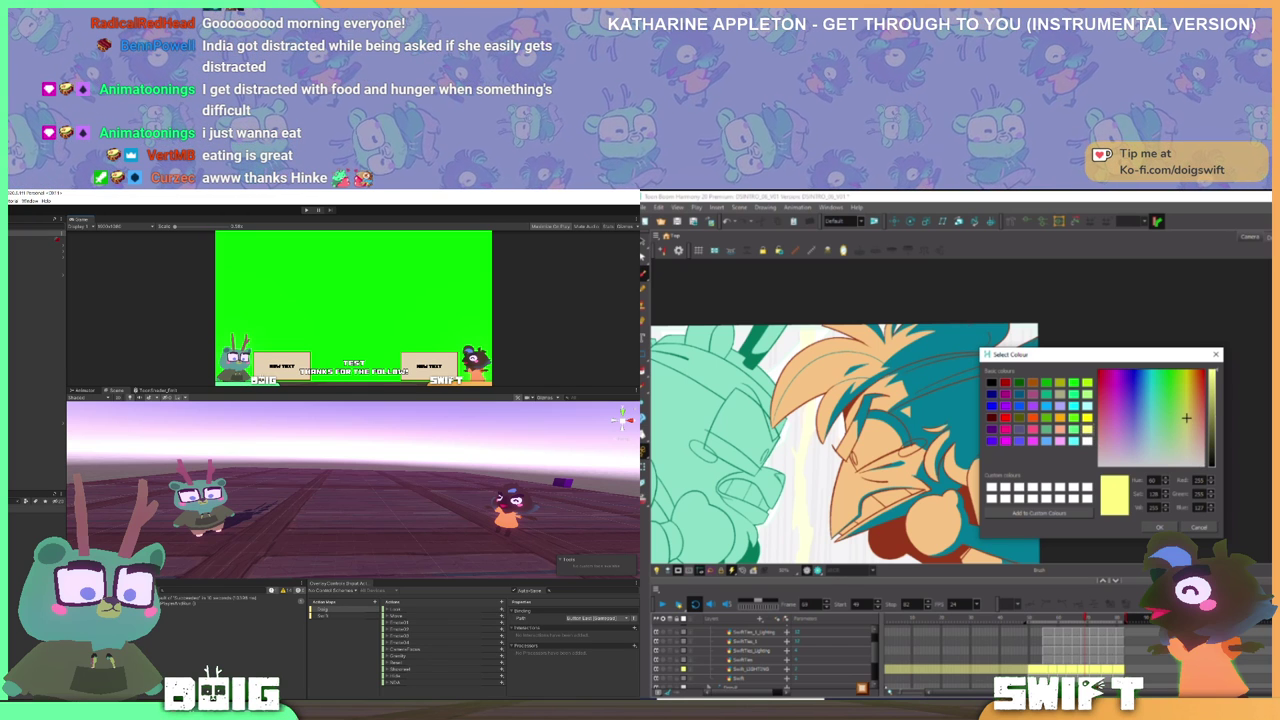
left_click(1159, 527)
- Set the timeline colour of the SwiftTex_1_Lighting layer to the same light yellow
scroll(680, 642, "up", 1)
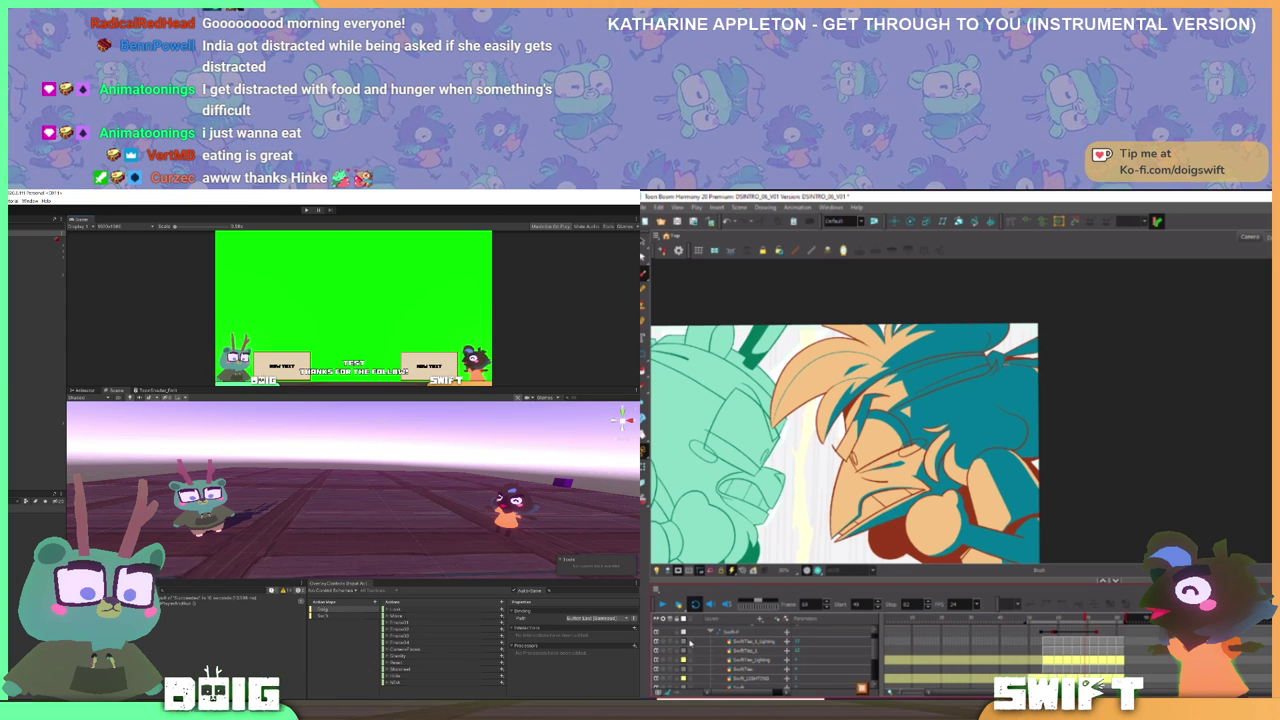
left_click(686, 642)
double_click(685, 642)
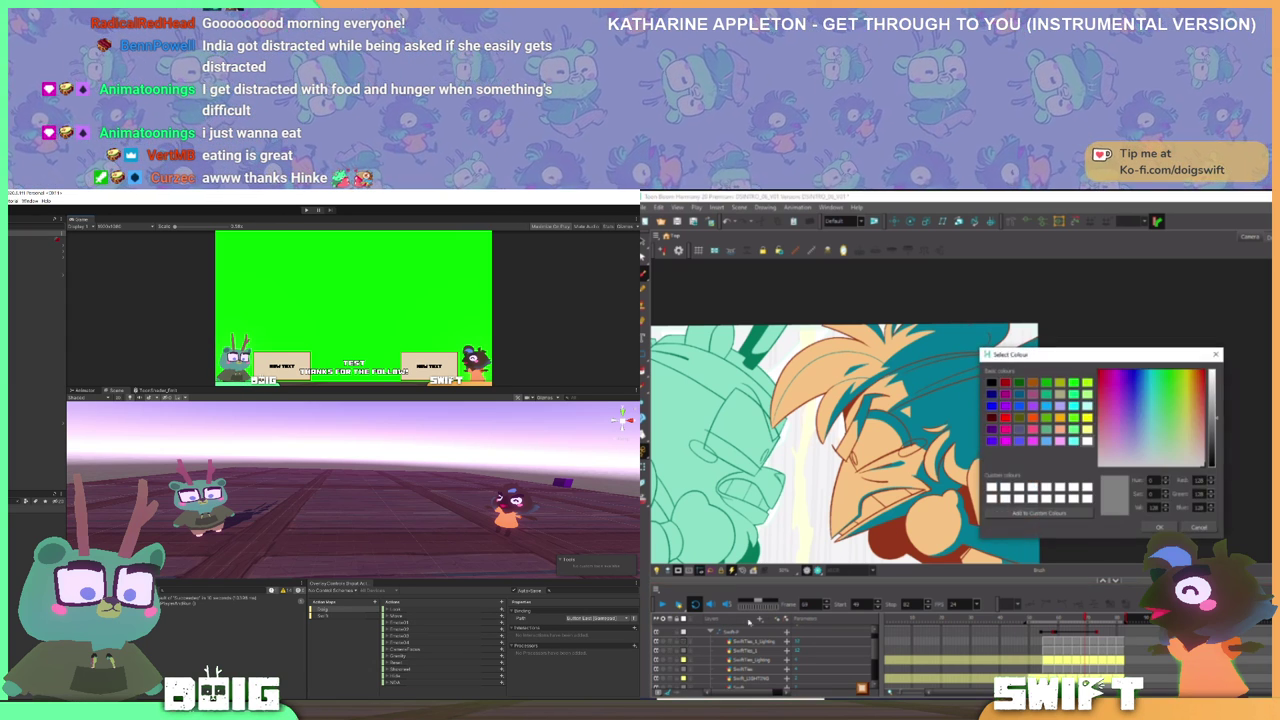
left_click(1087, 429)
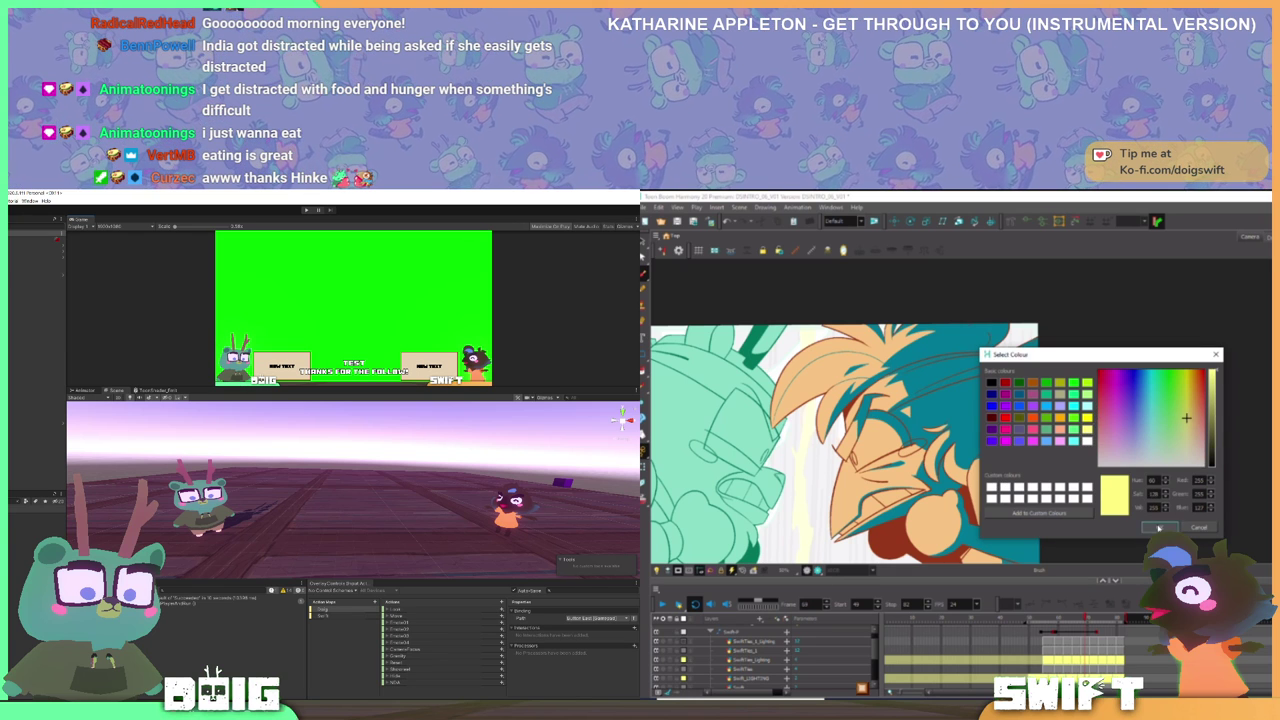
left_click(1158, 527)
left_click(685, 645)
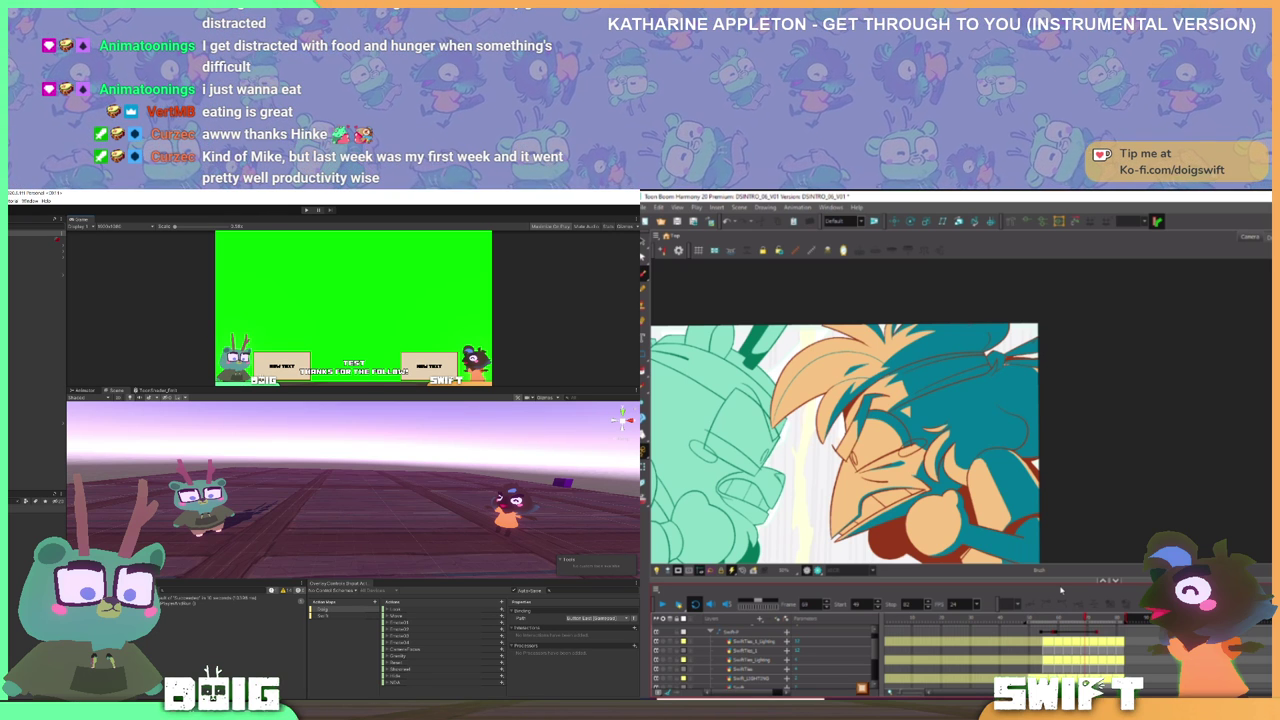
- Select the Swift_LIGHTING layer and check the bird's drawings across the shot's frames in Harmony's timeline
mouse_move(1055, 620)
left_mouse_down()
mouse_move(1045, 623)
mouse_move(1074, 626)
mouse_move(1057, 628)
left_mouse_up()
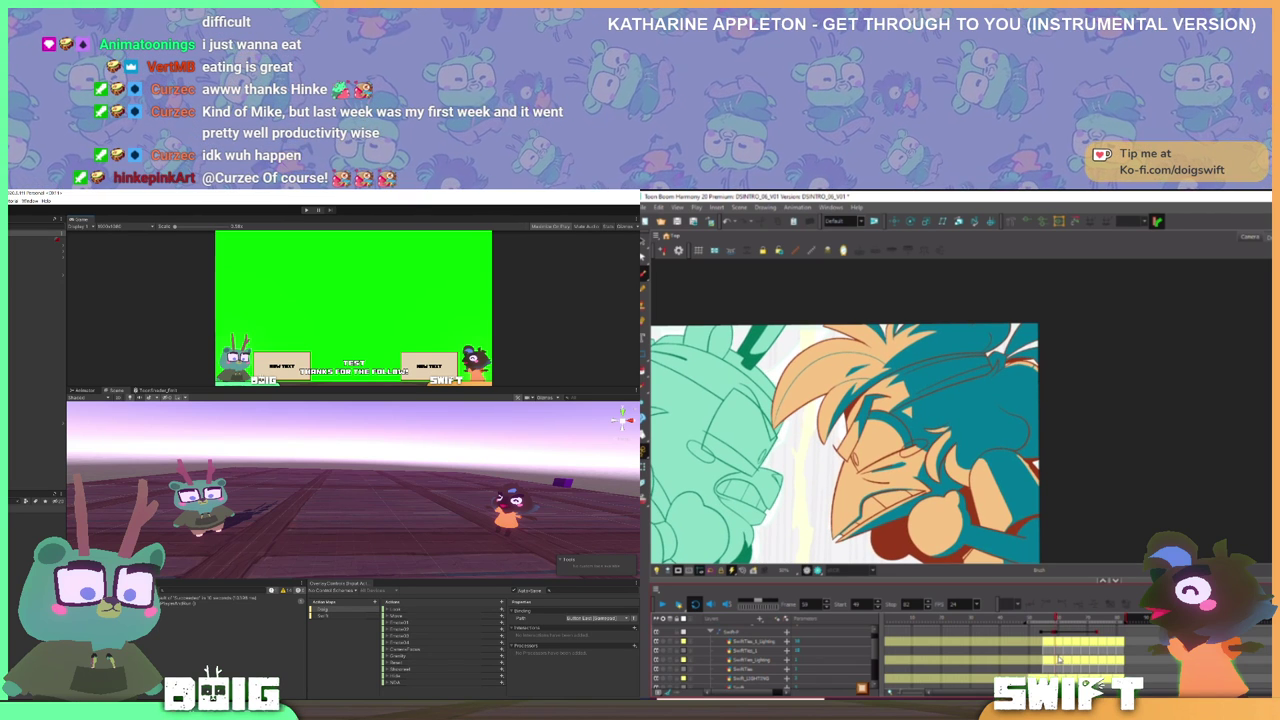
left_click(751, 679)
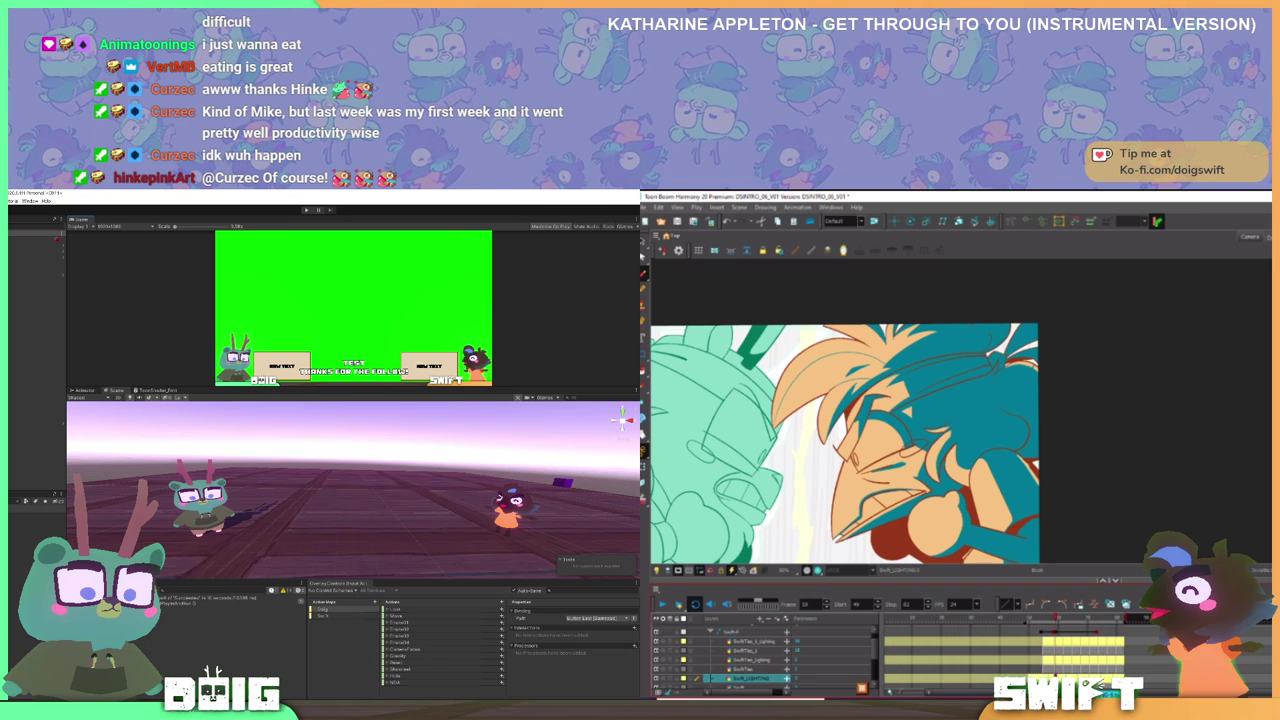
key("alt+b")
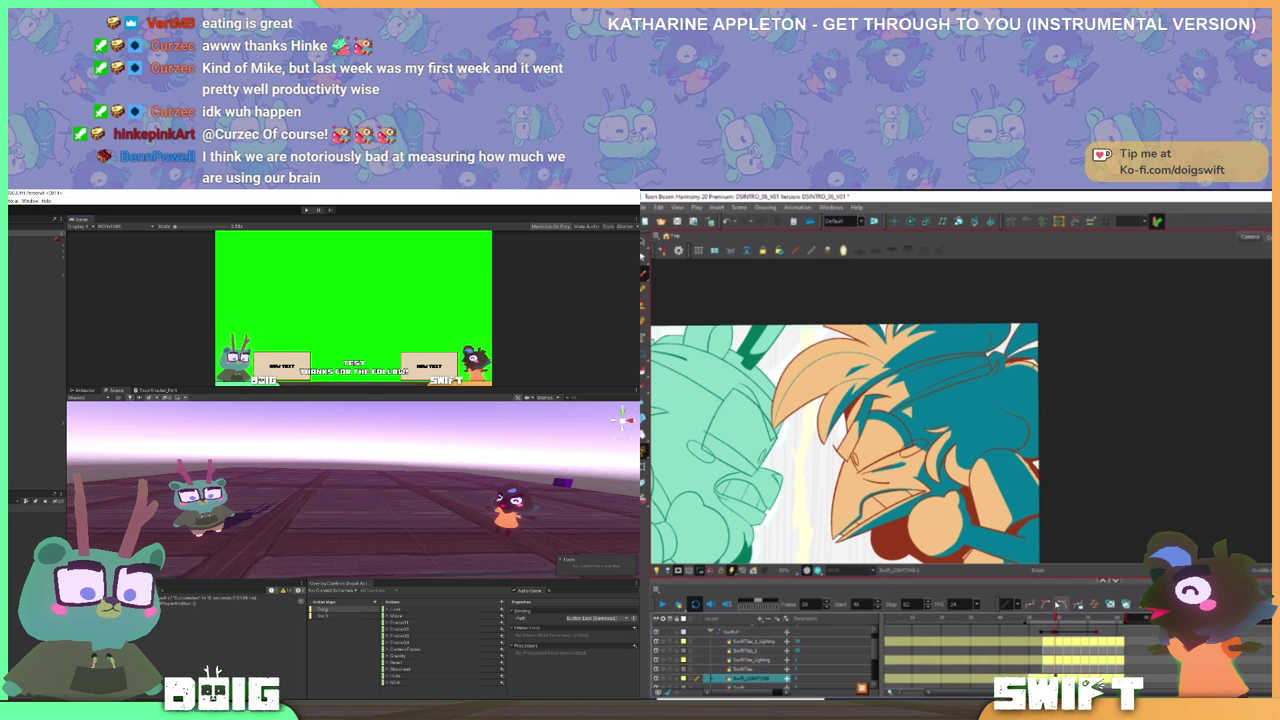
left_click_drag(1057, 622, 1058, 624)
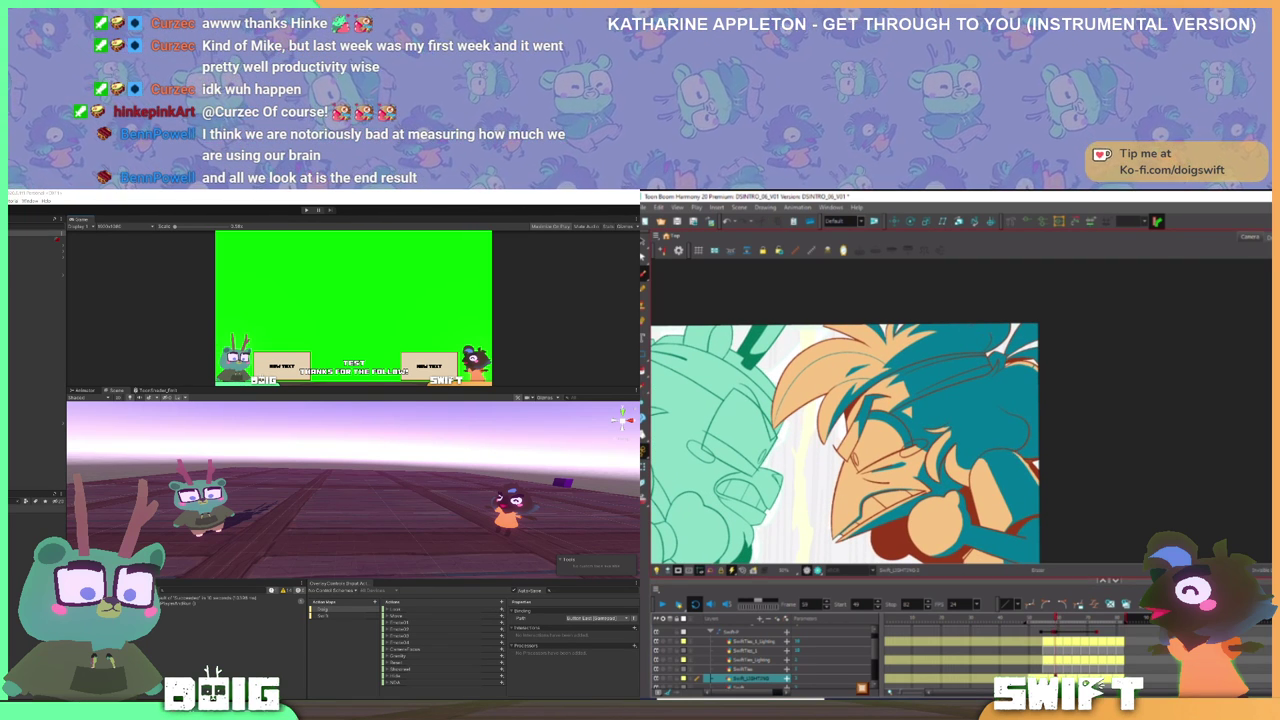
left_click_drag(1057, 621, 1056, 620)
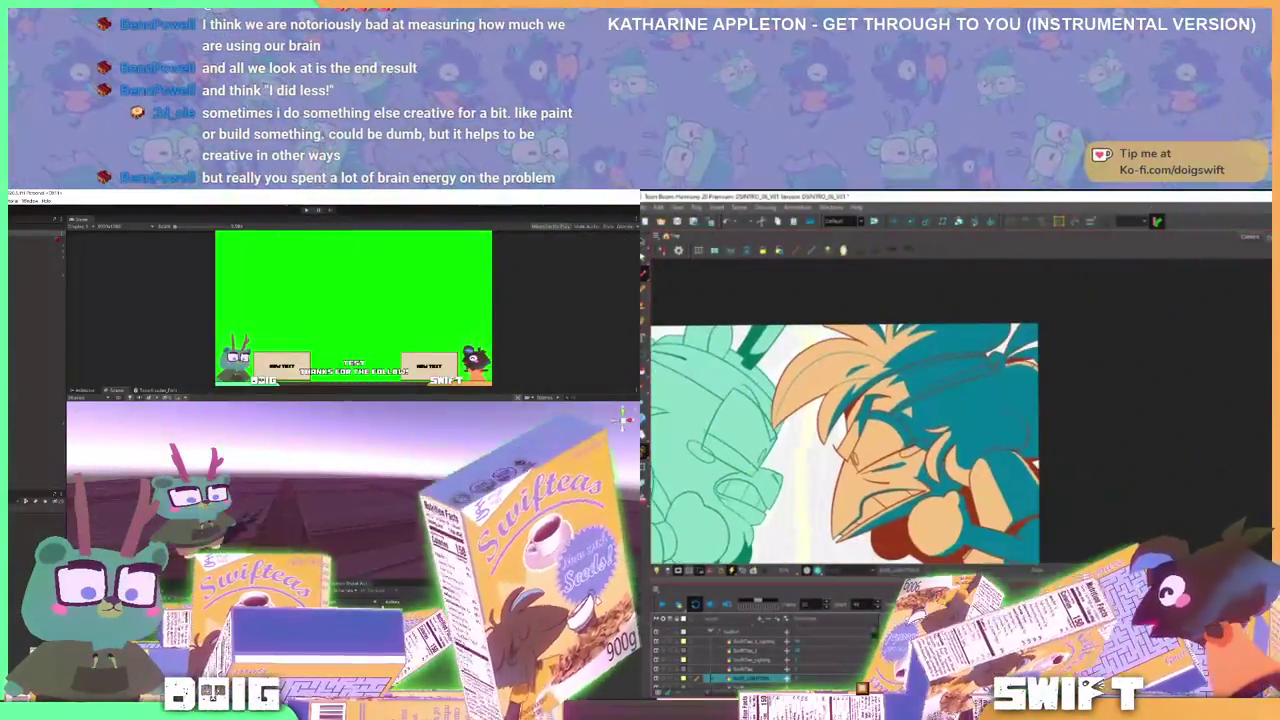
left_click(1071, 365)
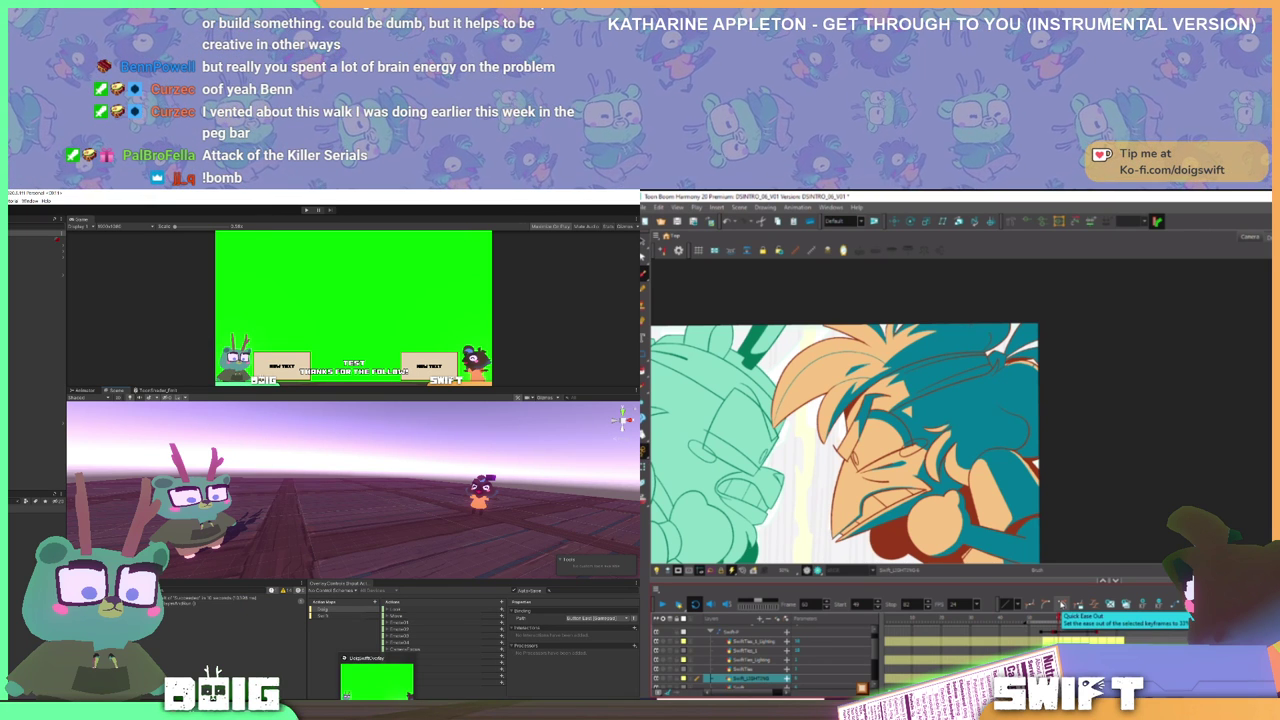
left_click(1064, 600)
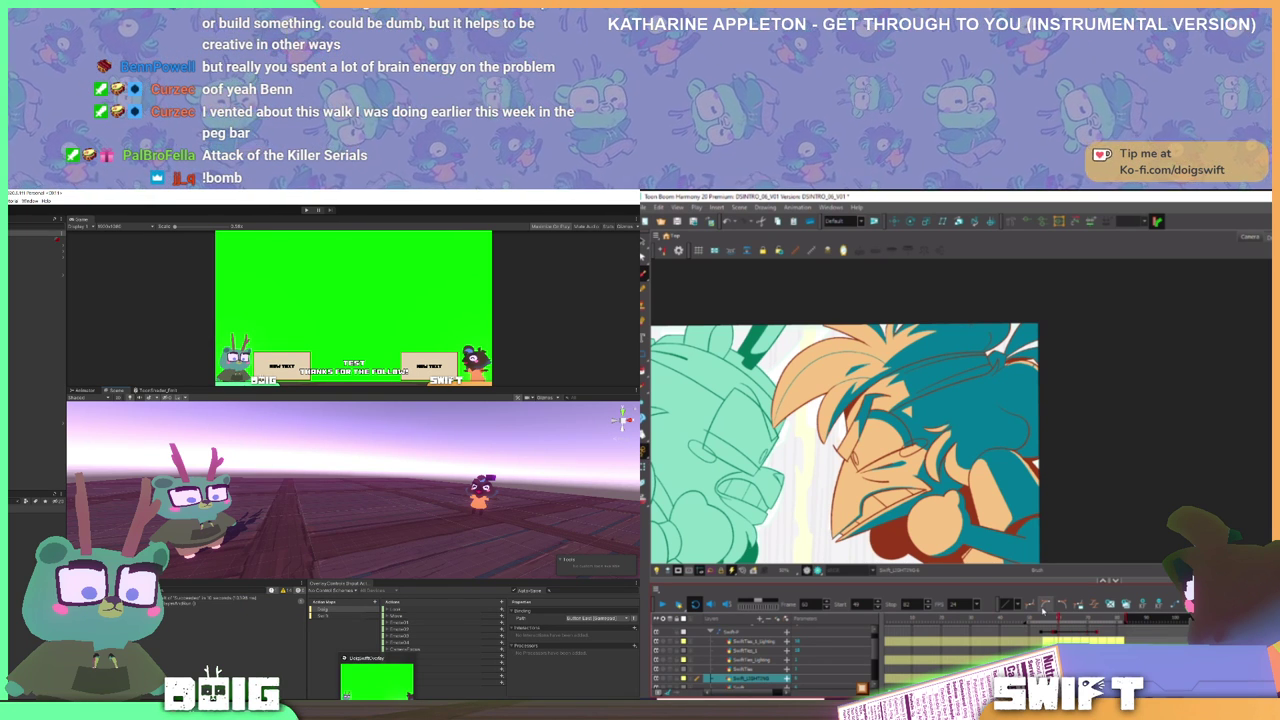
left_click(1015, 600)
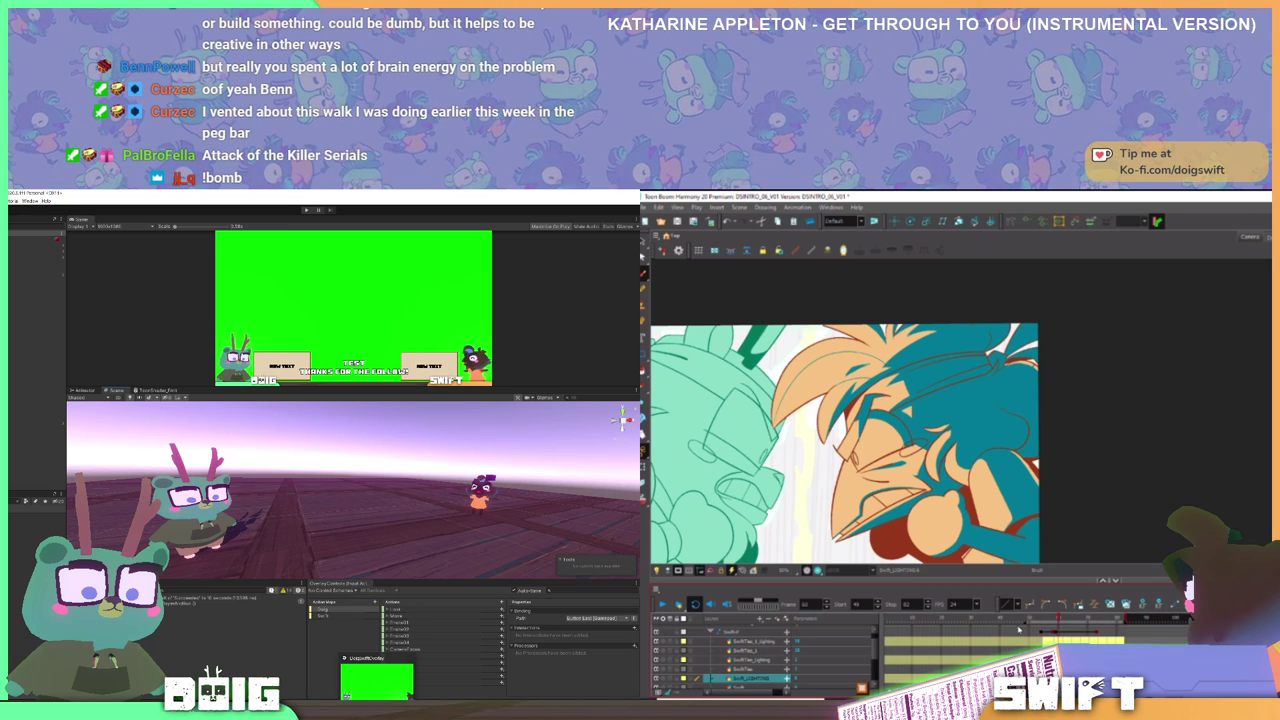
left_click(1031, 620)
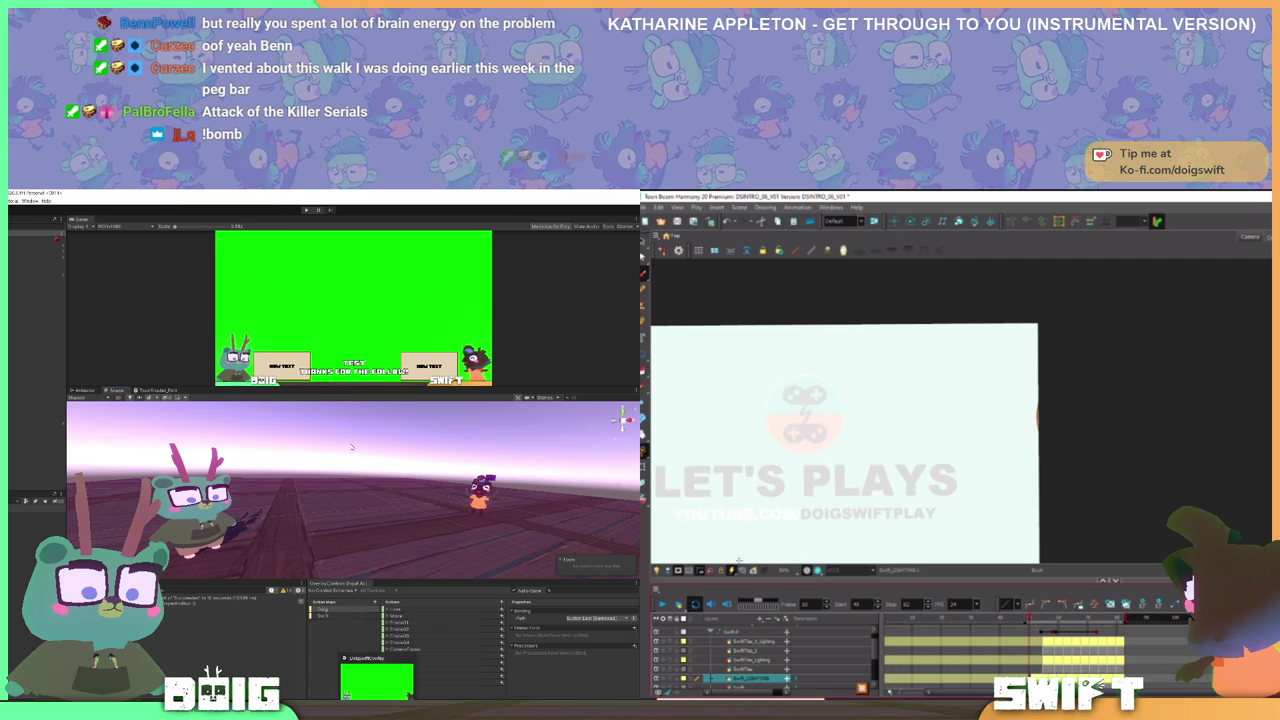
left_click(663, 605)
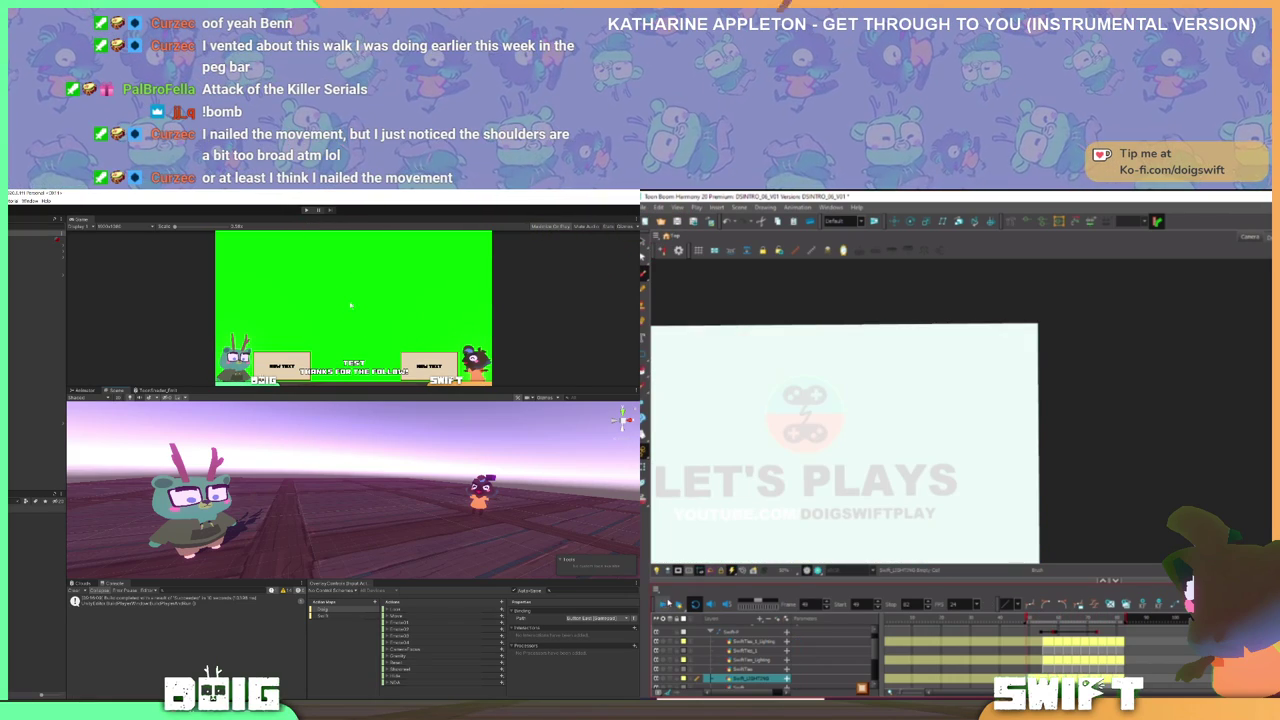
- Collapse the Swift group, expand the Doig group and duplicate the Doig layer
left_click(711, 632)
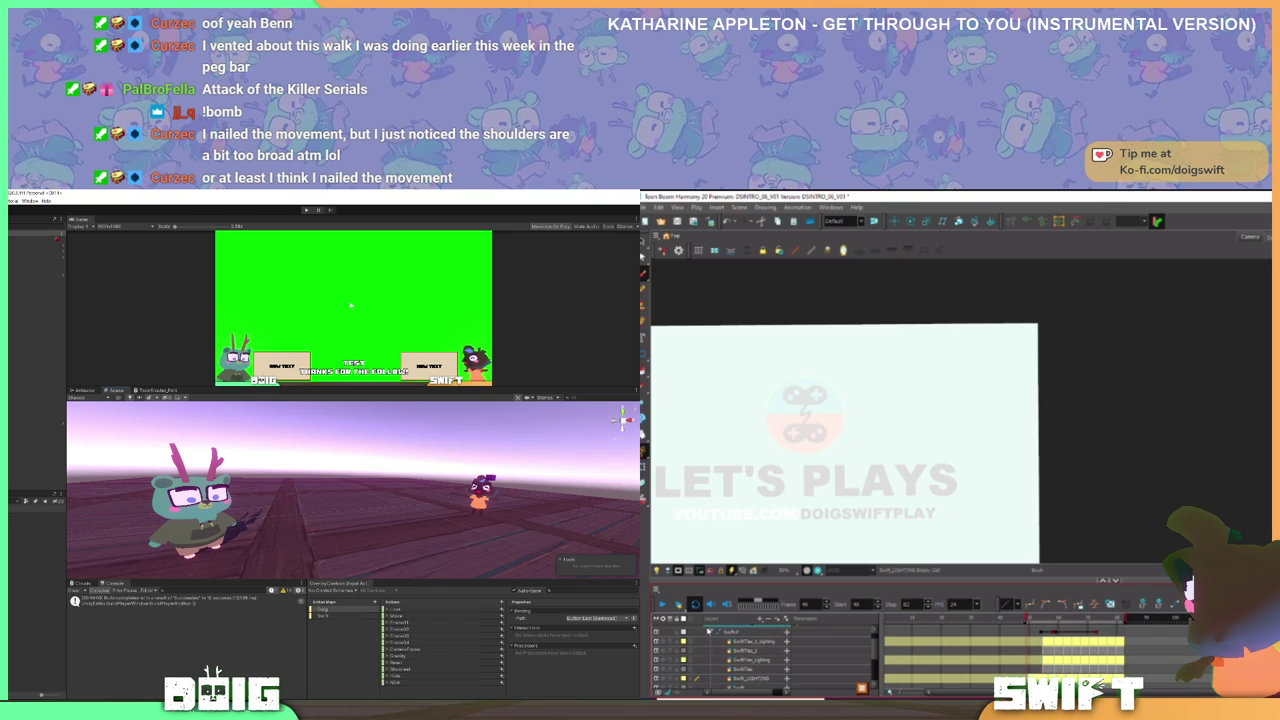
left_click(711, 632)
left_click(711, 642)
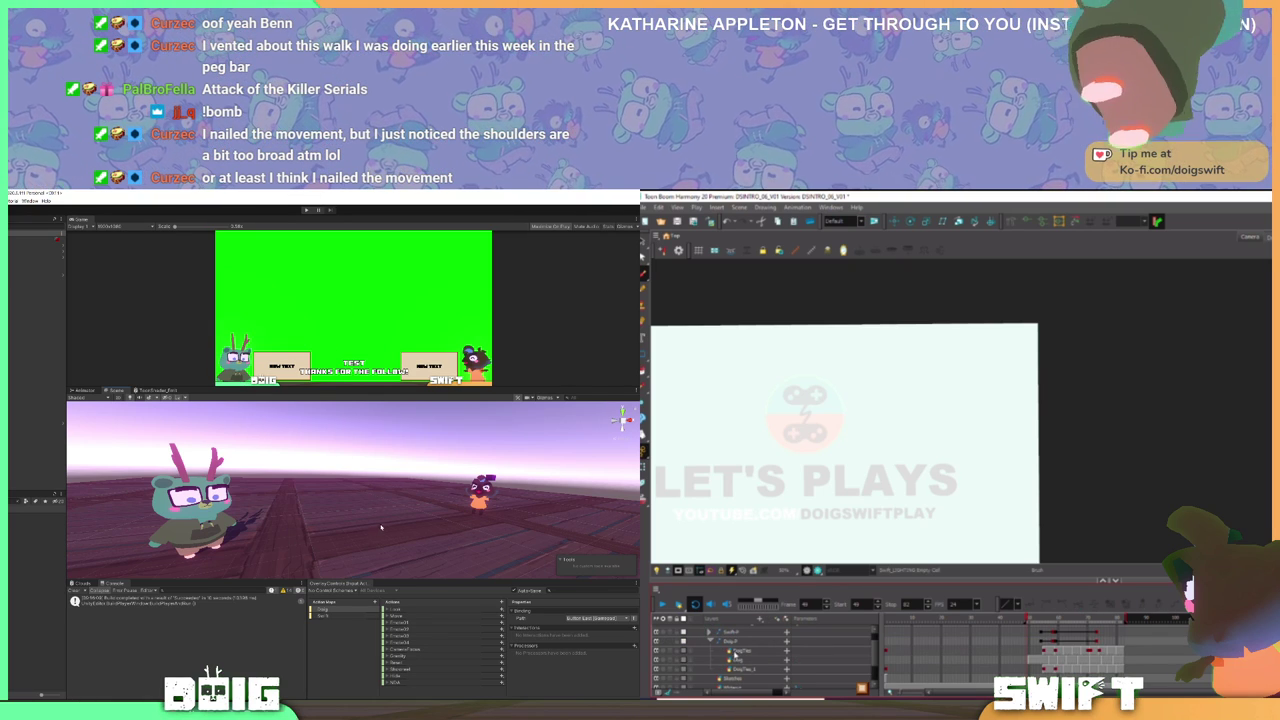
left_click(749, 670)
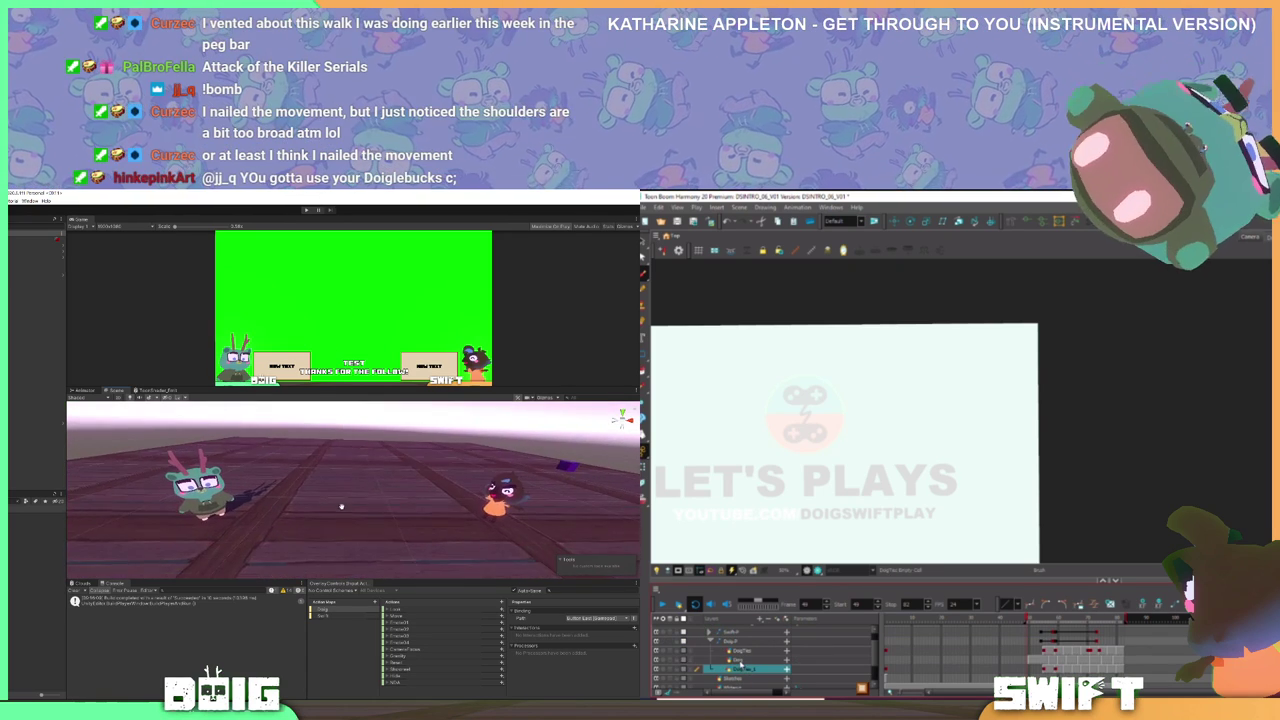
left_click(741, 662)
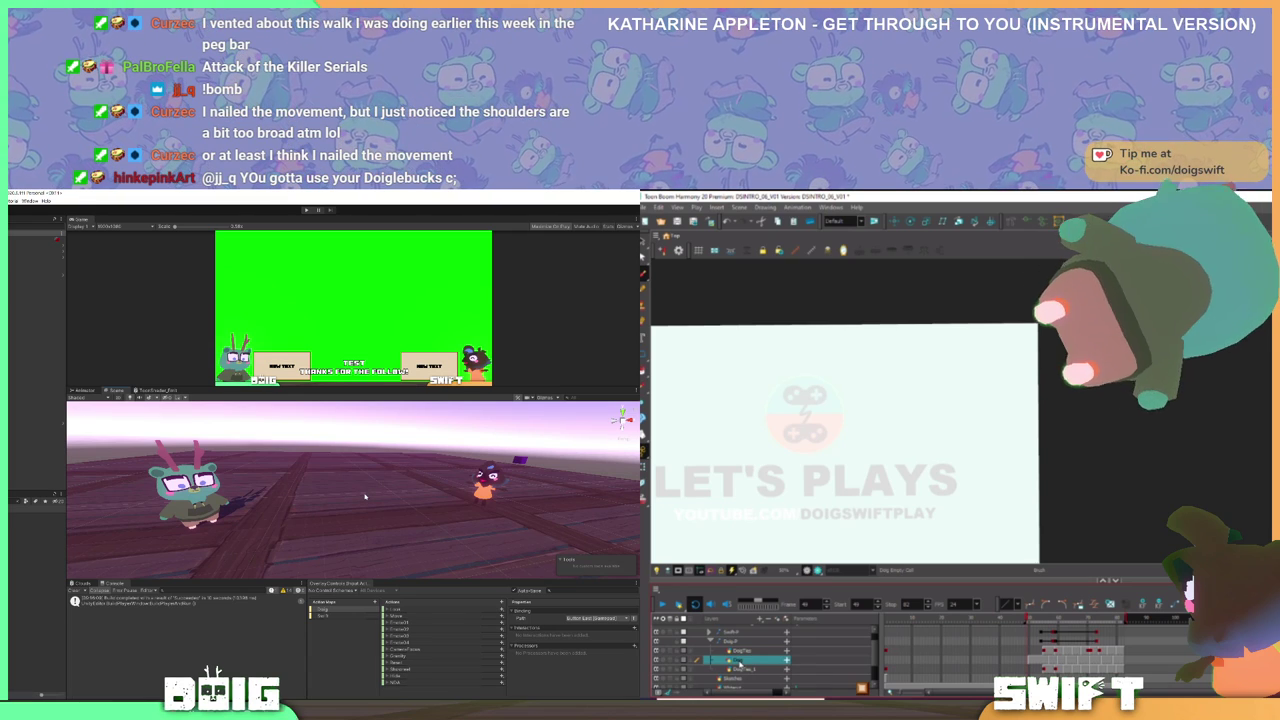
right_click(737, 661)
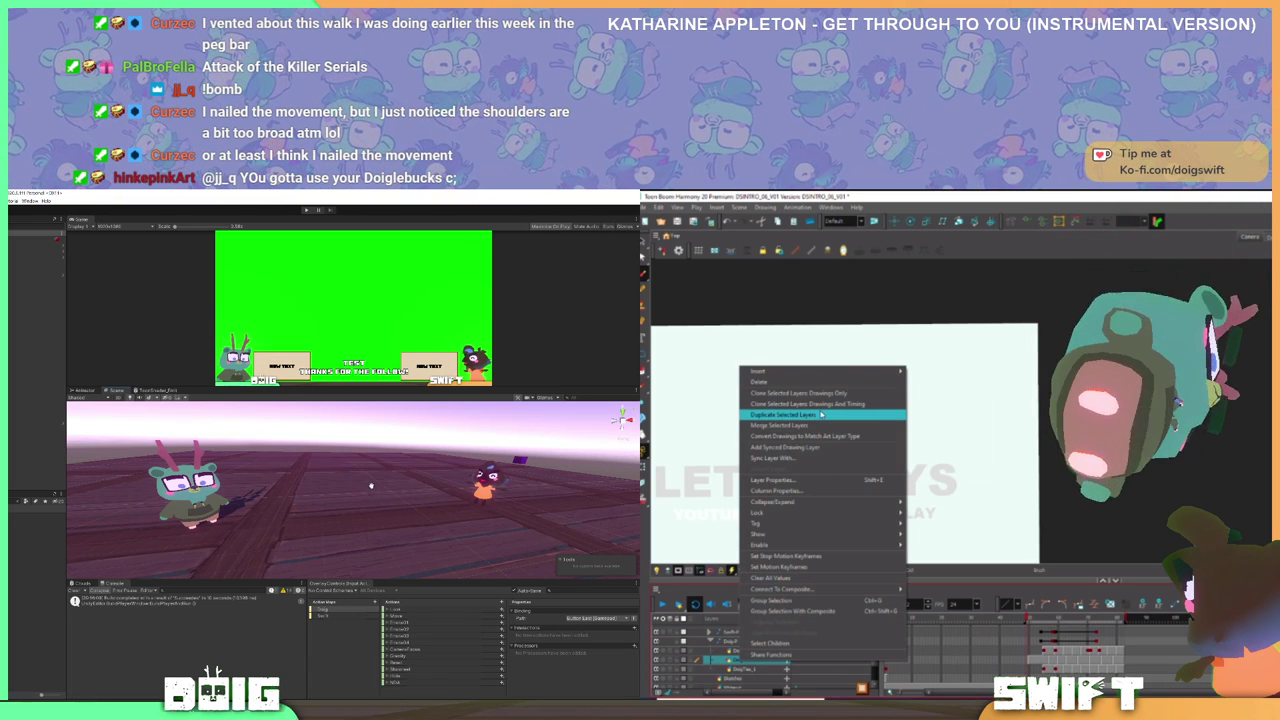
left_click(821, 414)
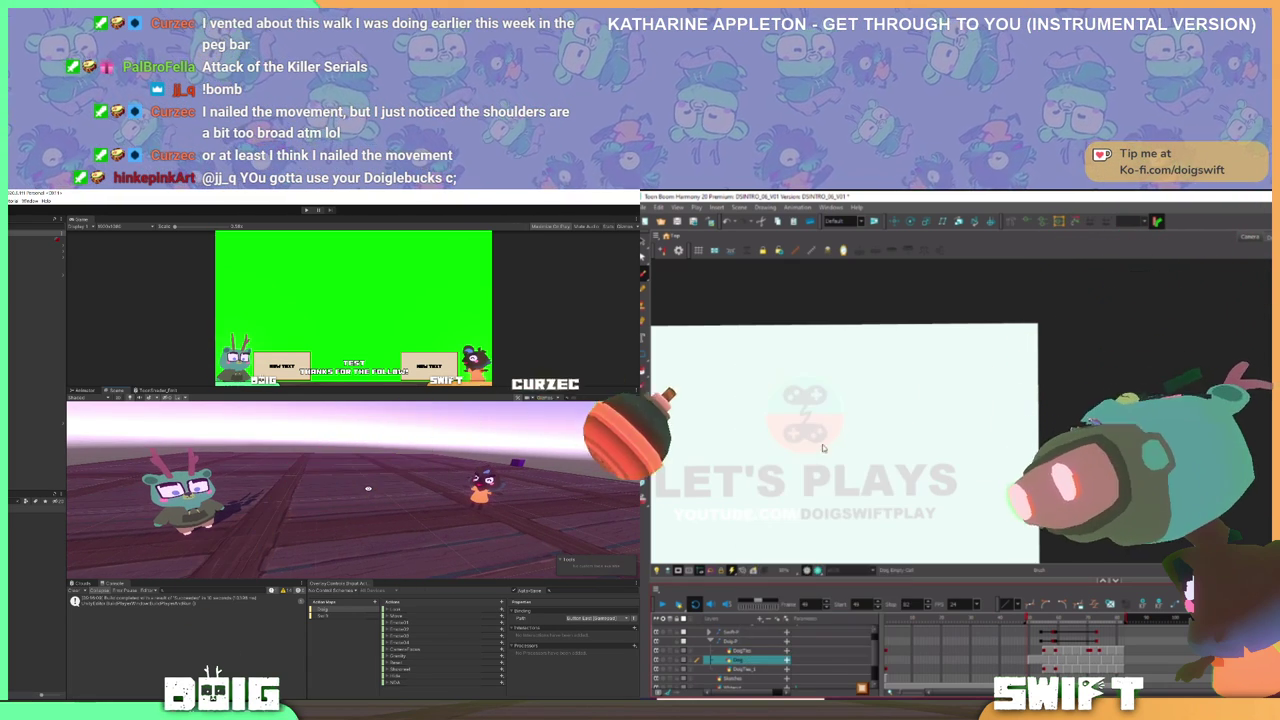
- Rename the duplicated Doig layer as Doig_Lighting
double_click(741, 669)
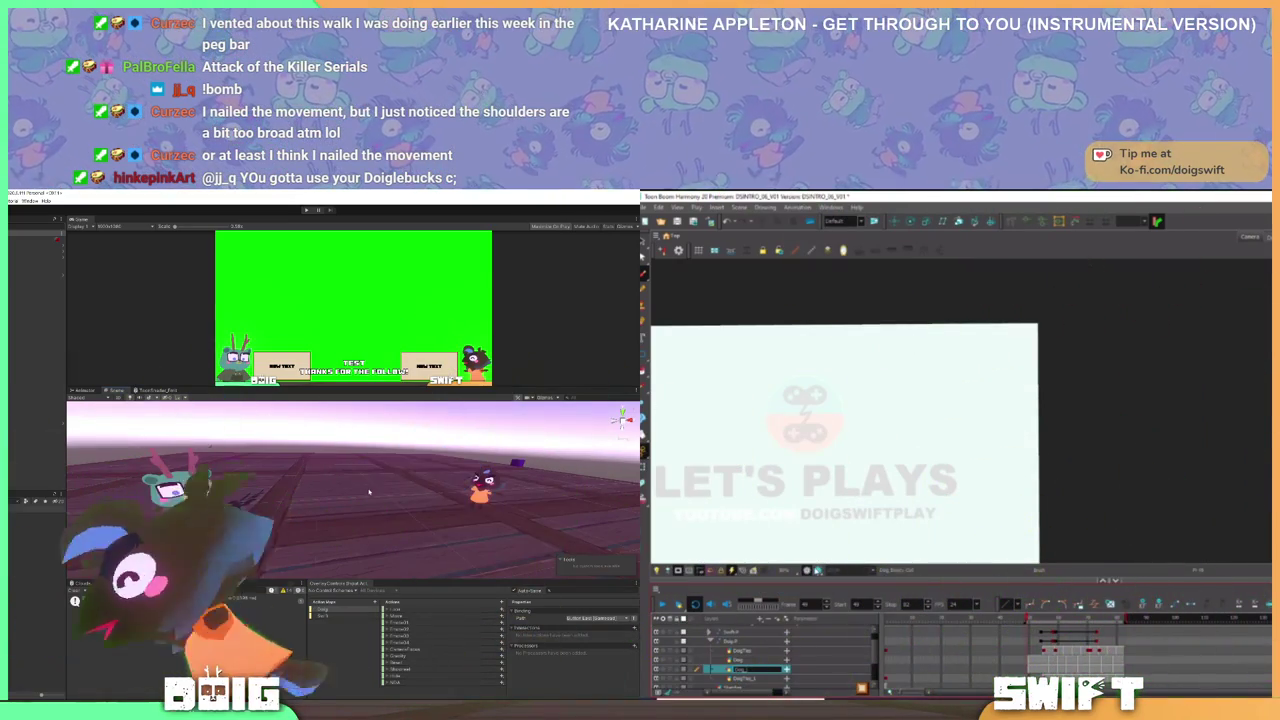
type("Doig_Lig")
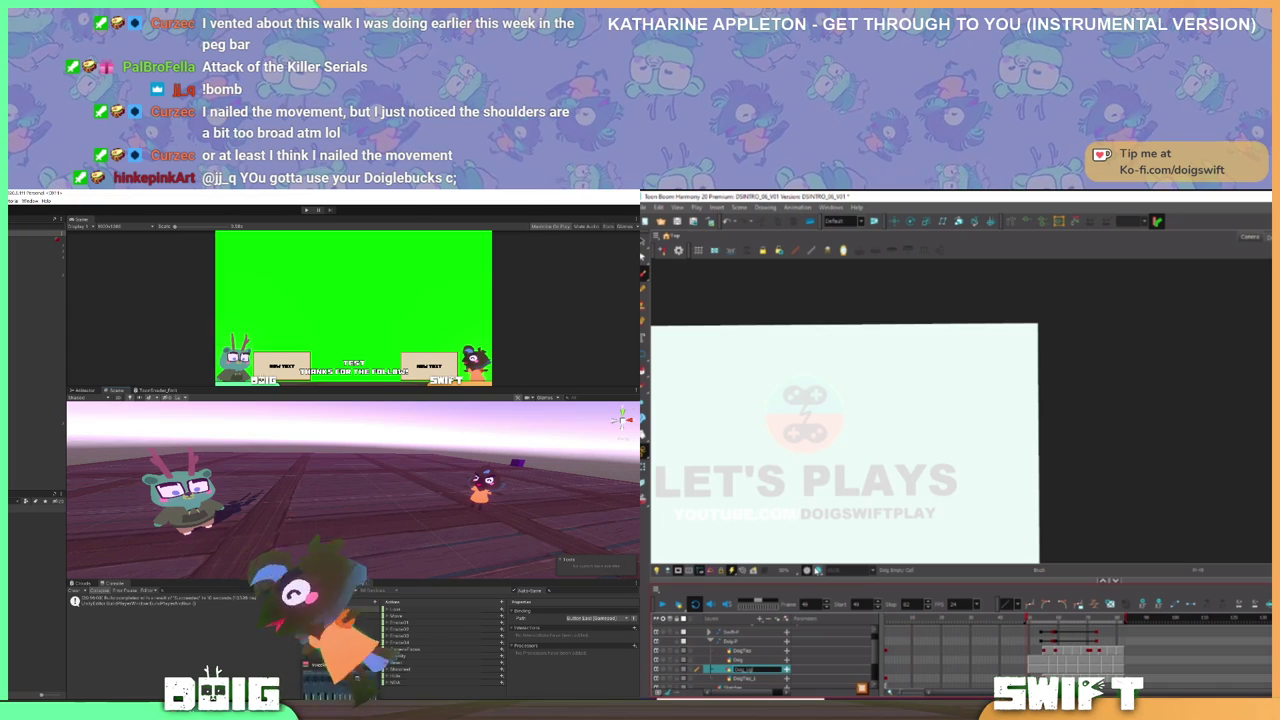
type("hting")
key("Return")
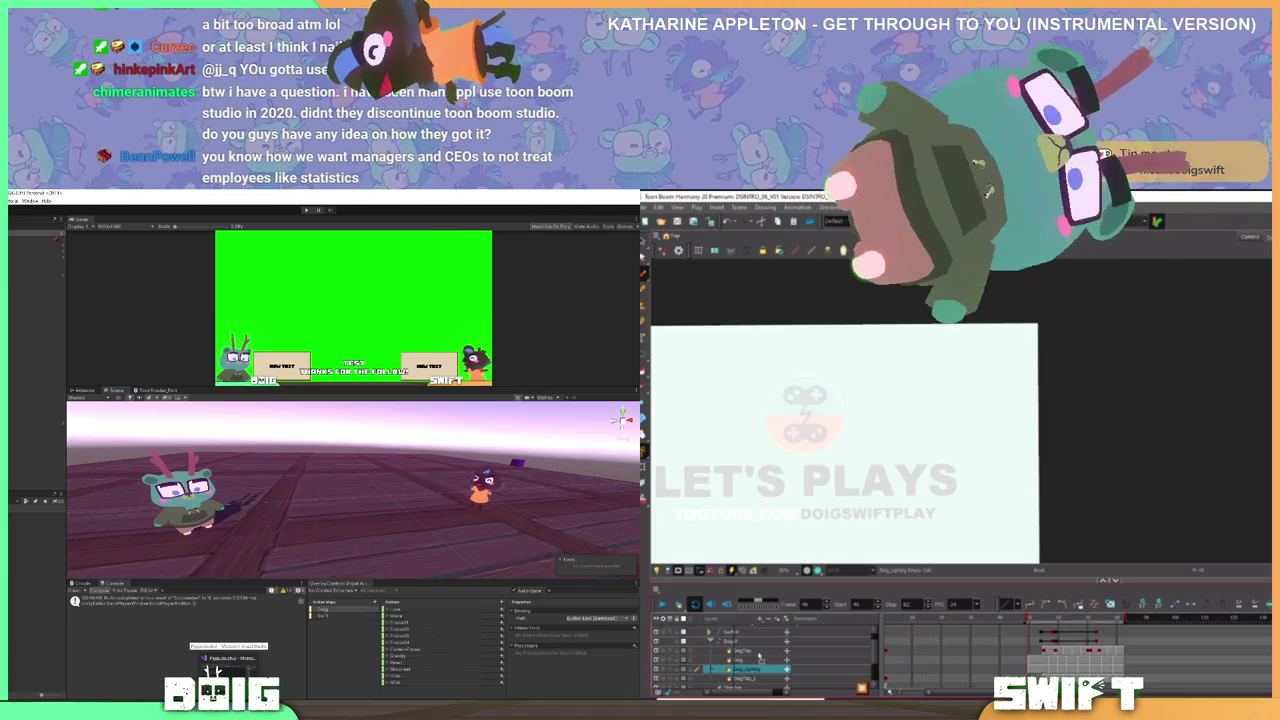
- Switch to Visual Studio and change the else branch in DoBox to else if (choice == 2)
left_click(228, 659)
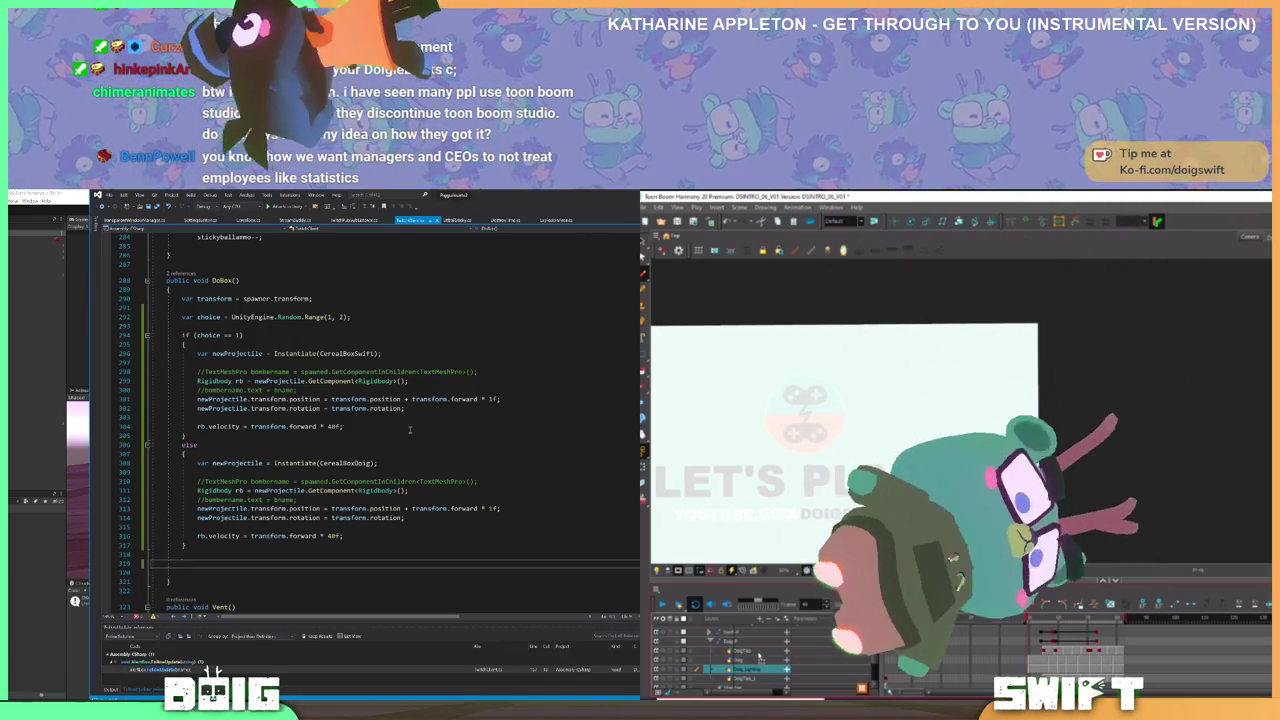
scroll(409, 430, "up", 1)
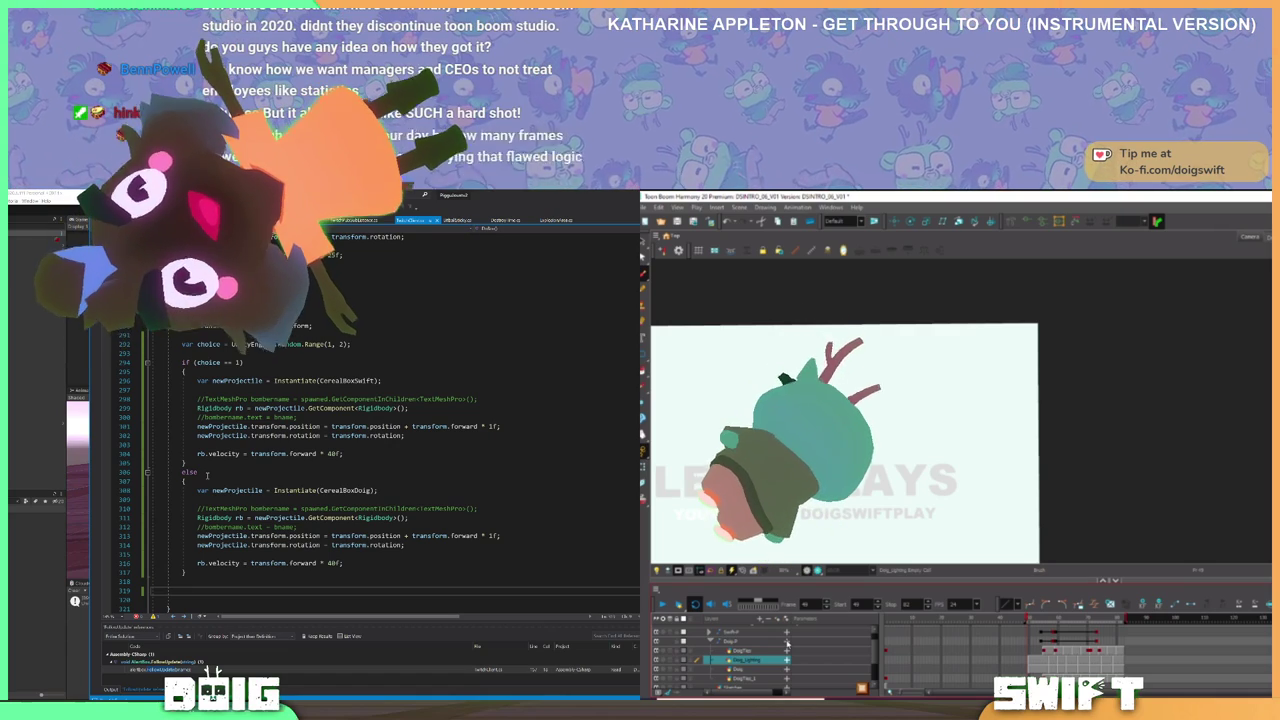
right_click(207, 475)
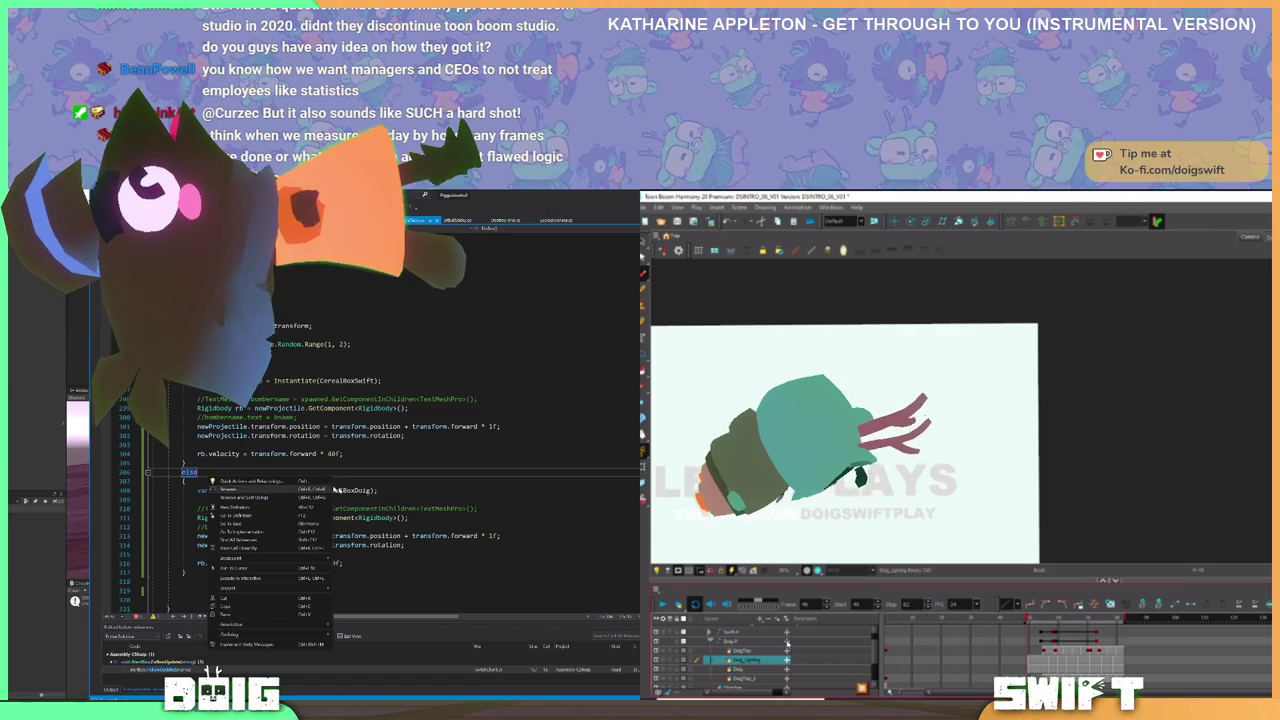
left_click(425, 492)
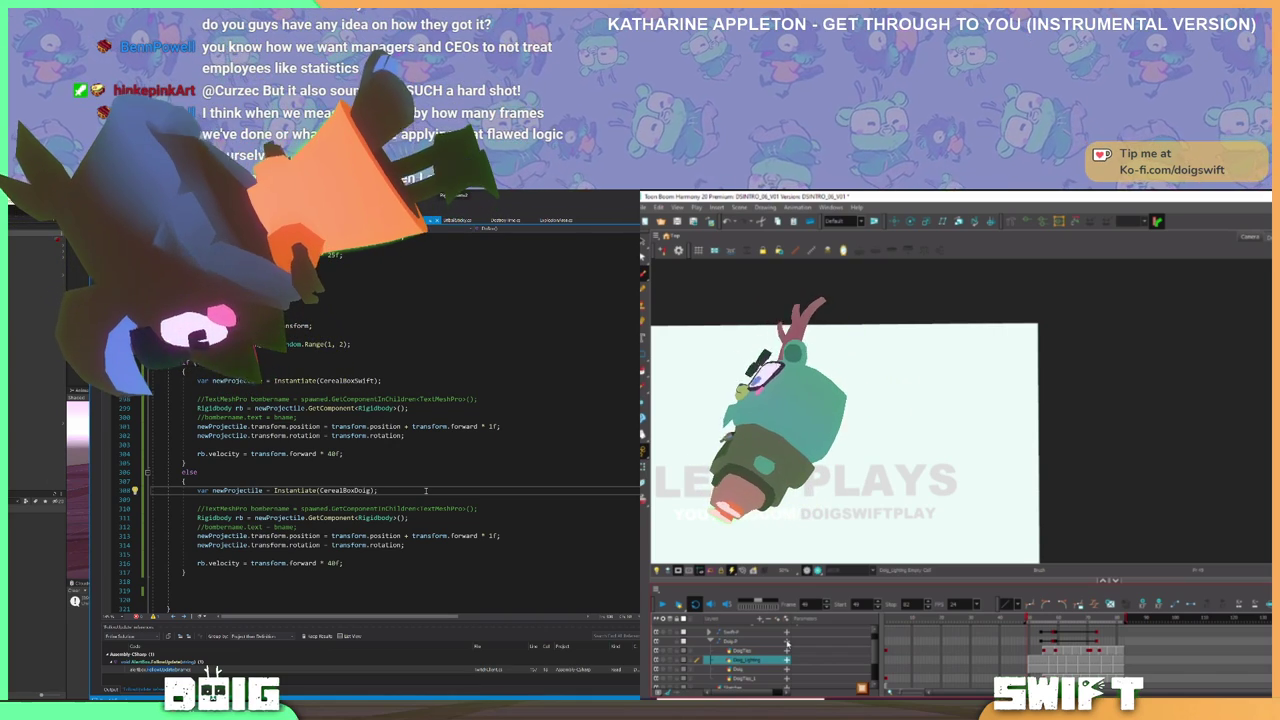
left_click(375, 491)
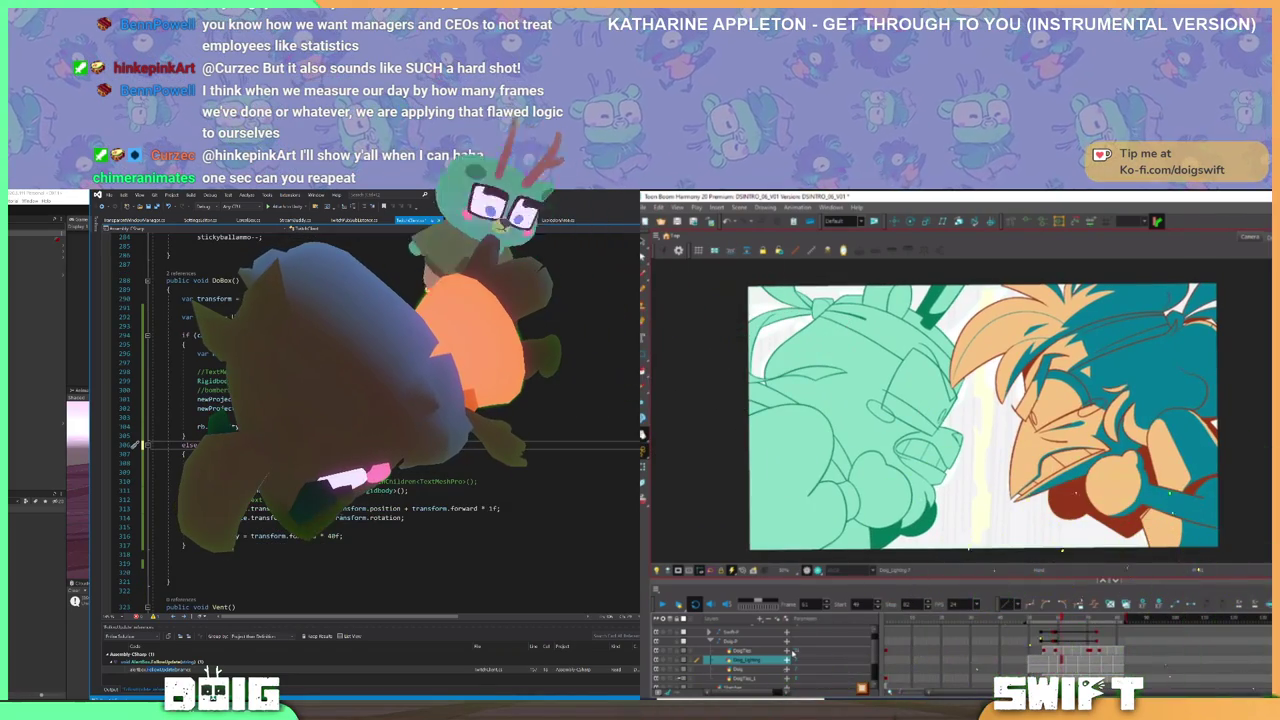
- Add a drawing layer above Doig_Lighting in Harmony, and open an else block after the choice == 2 branch in the DoBox code
left_click(778, 621)
left_click(260, 548)
left_click(1068, 475)
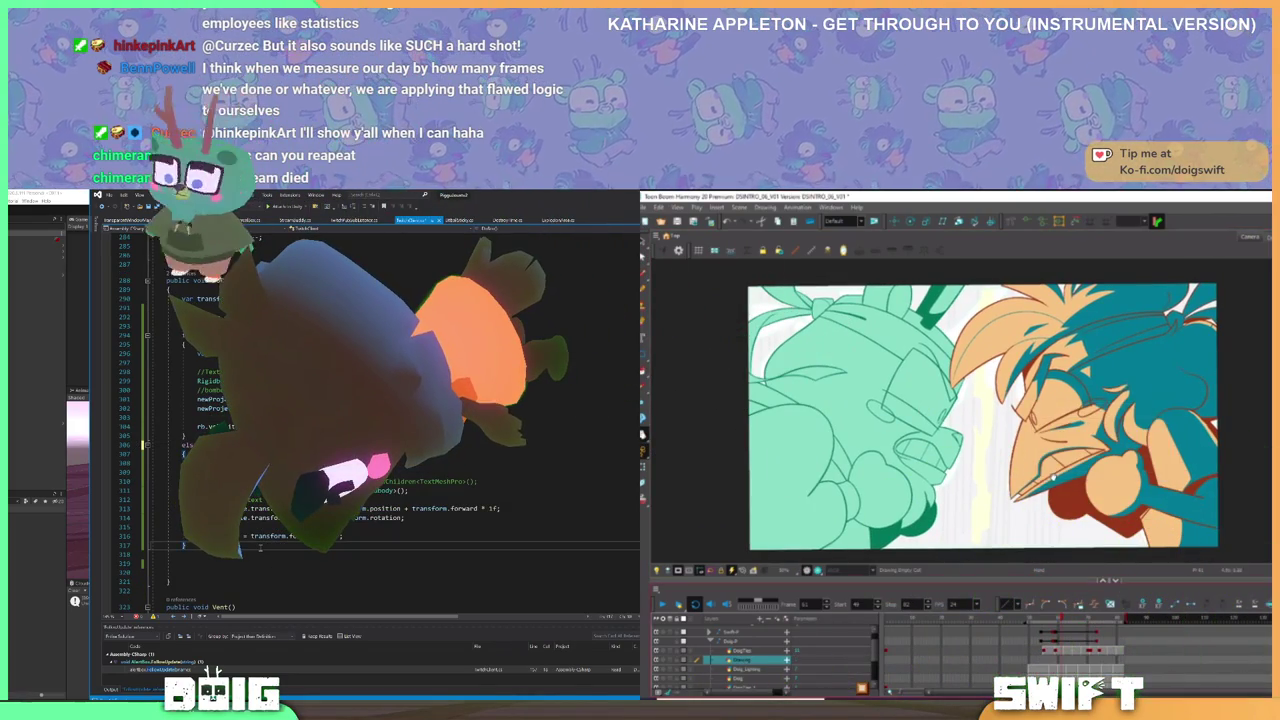
key("Return")
type("else")
key("Return")
type("{")
key("Return")
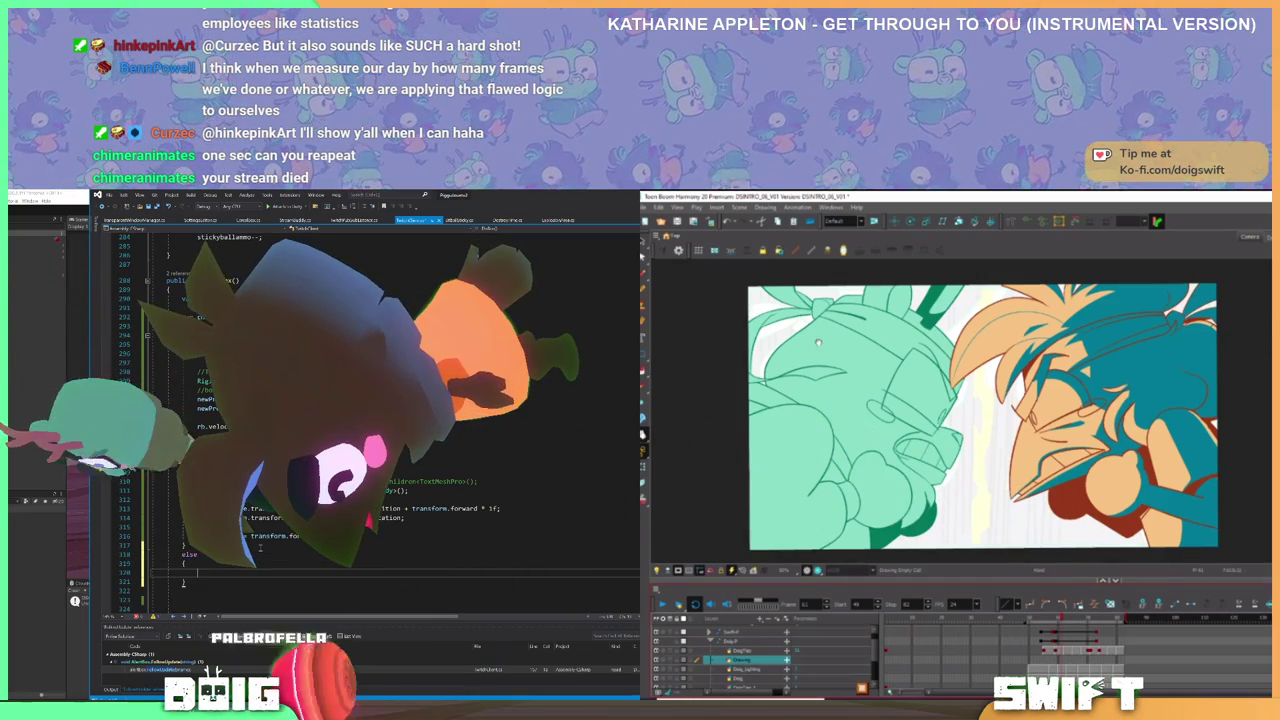
- Add Debug.Log("Nothing was picked..?"); to the else block, and set the Drawing layer's opacity to 50 in Harmony's layer properties
type("Debug")
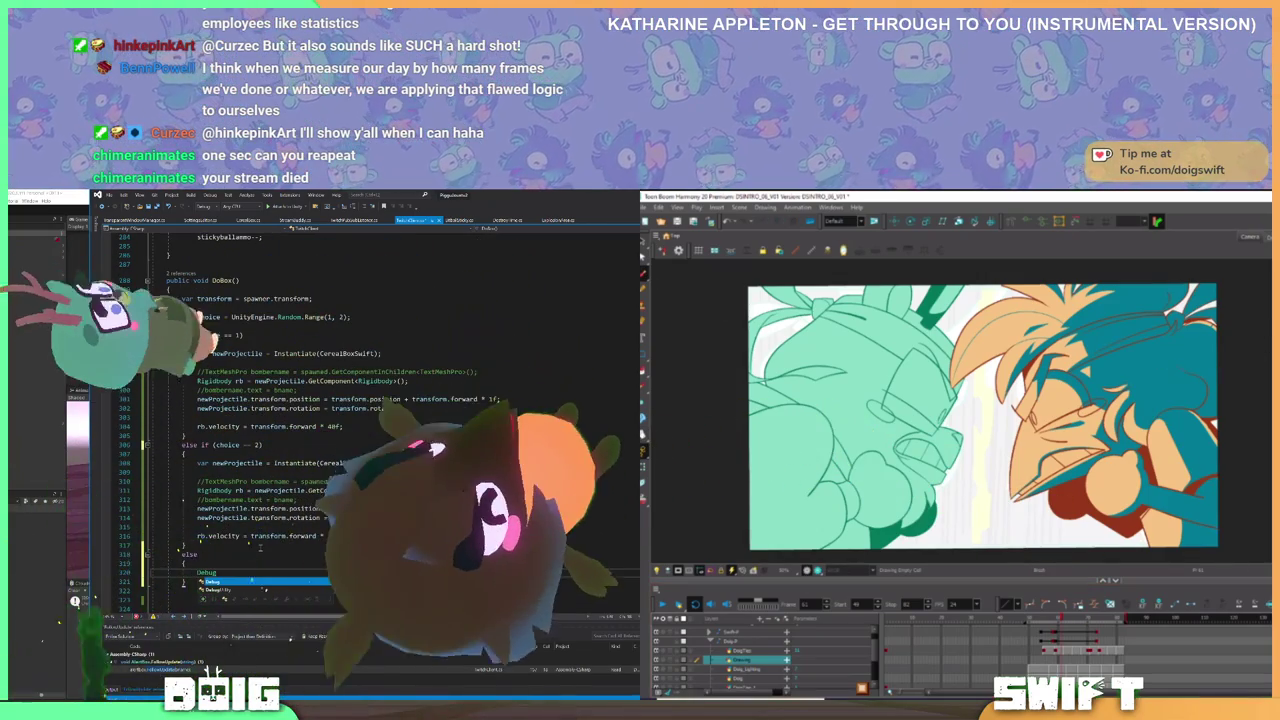
type(".Log(\"")
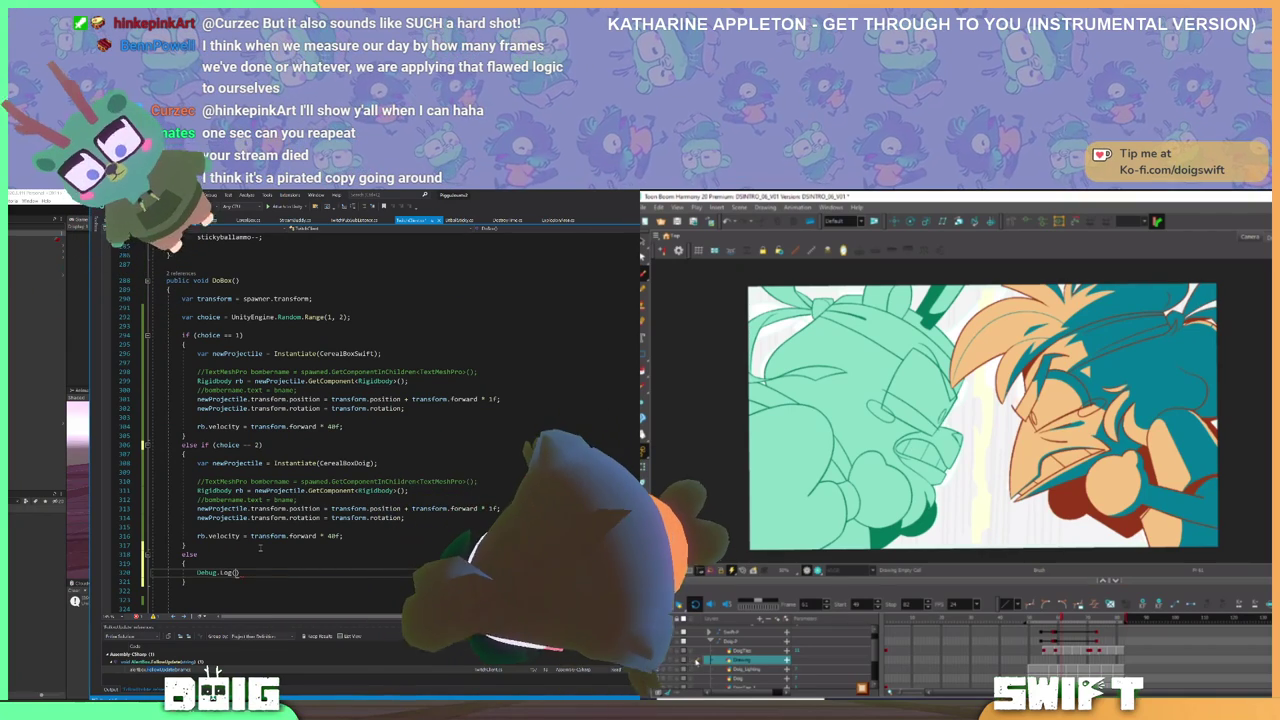
type("Nothing was p")
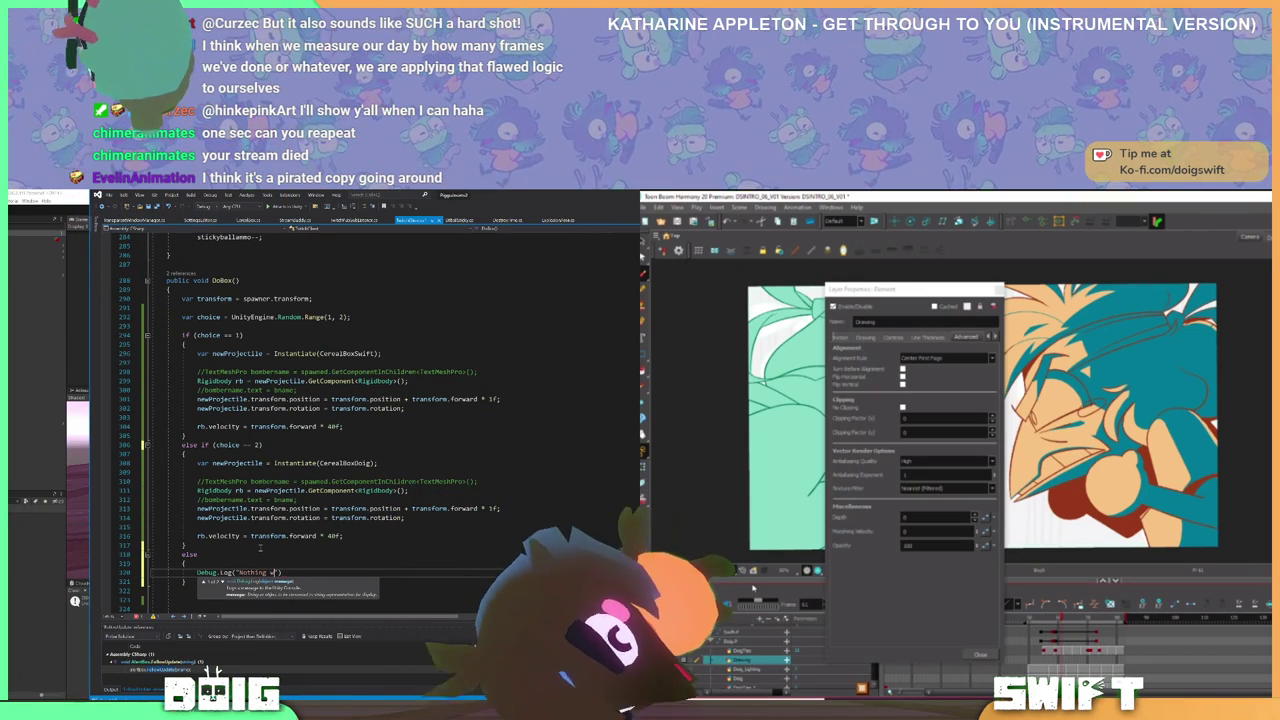
type("icked")
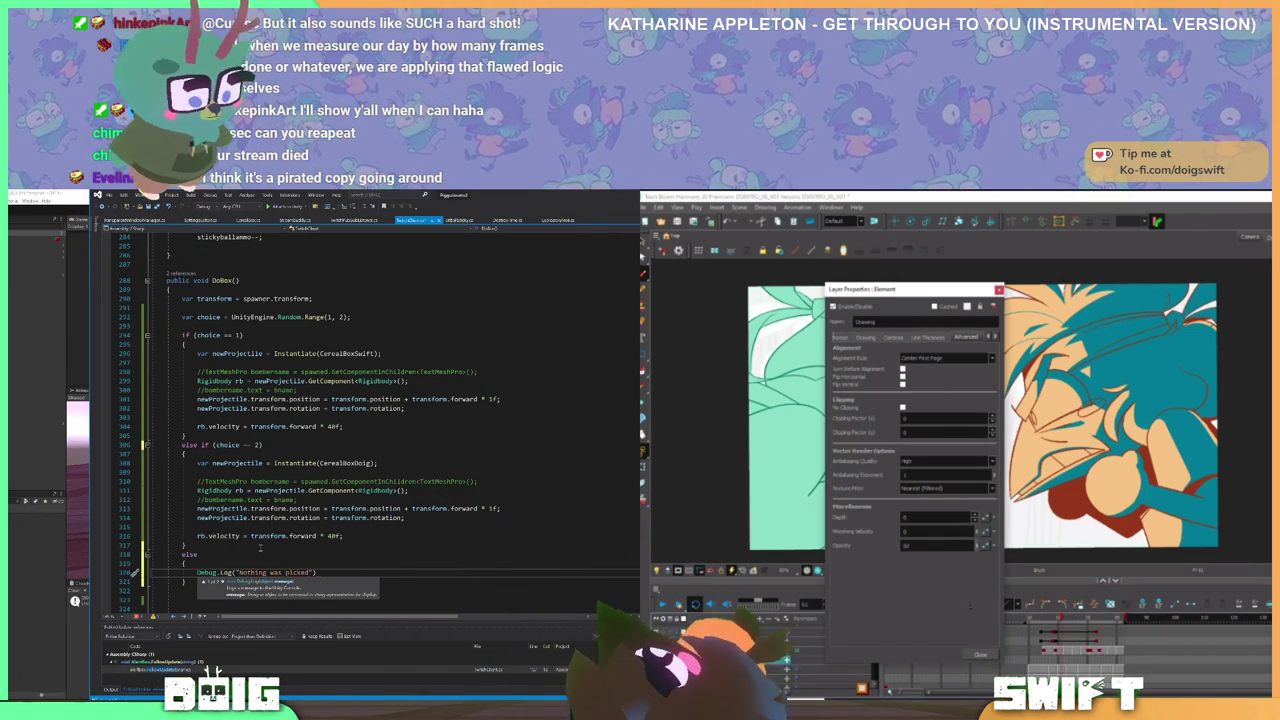
type("..?")
left_click(980, 655)
key("End")
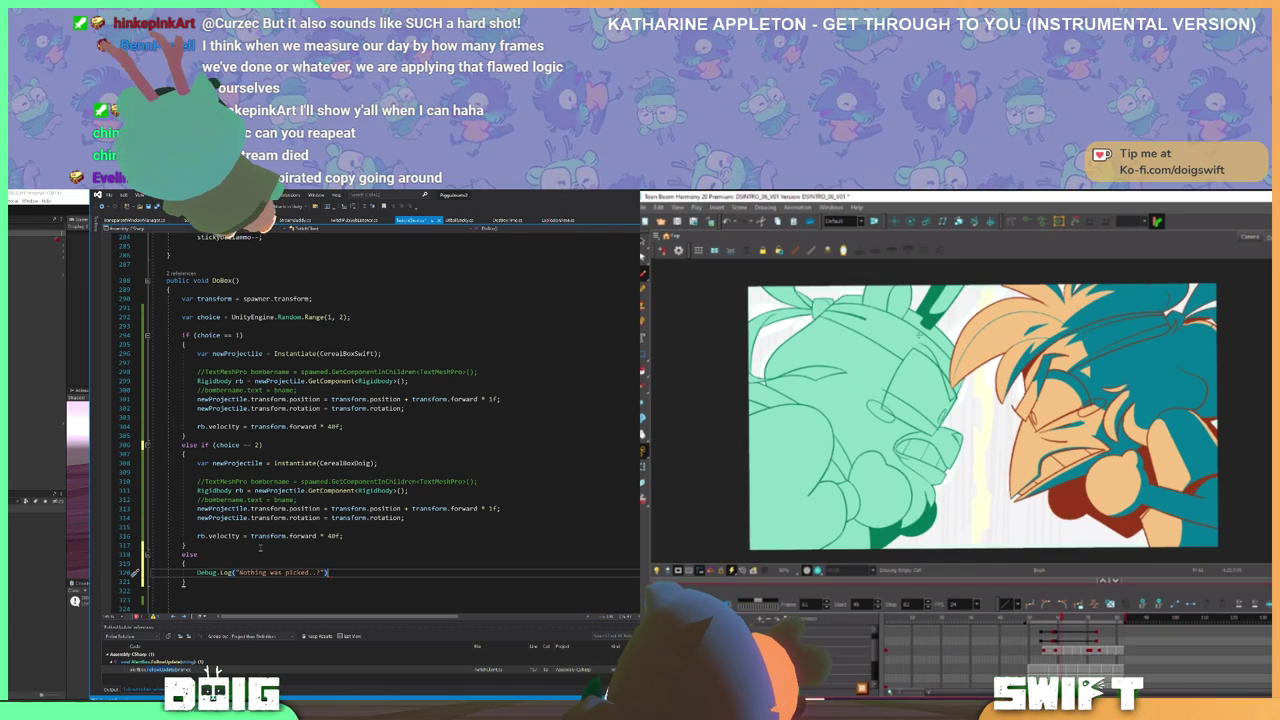
type(";")
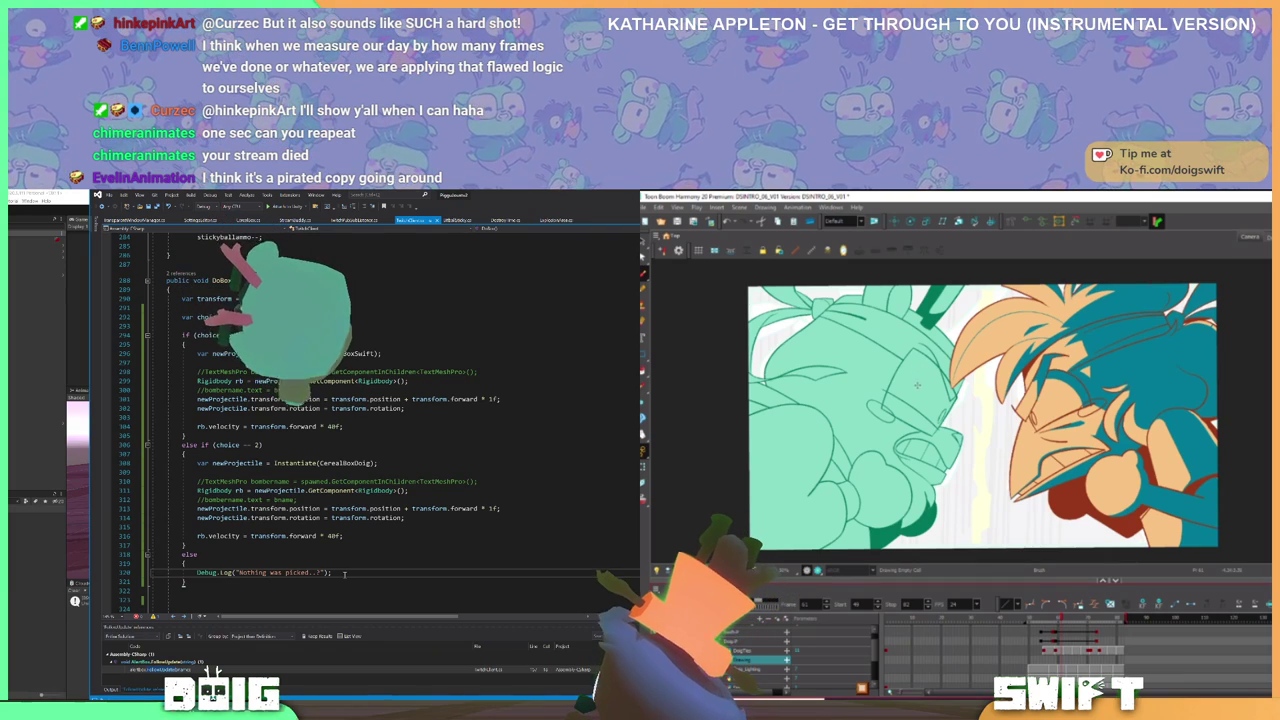
- Paint a shadow patch beside the bear's glasses on Harmony's Drawing layer, and switch to Unity to run the overlay in play mode
left_click_drag(963, 422, 1040, 384)
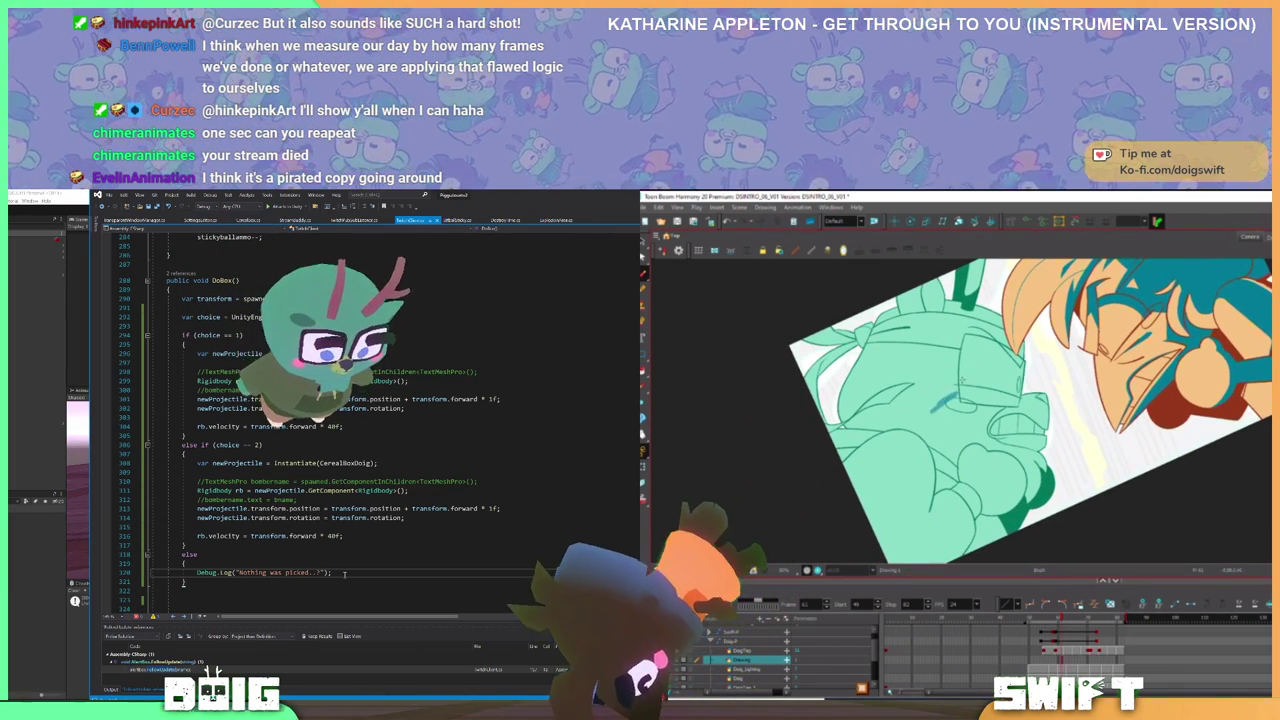
mouse_move(1049, 407)
left_mouse_down()
mouse_move(1041, 447)
mouse_move(1028, 390)
left_mouse_up()
left_click(82, 506)
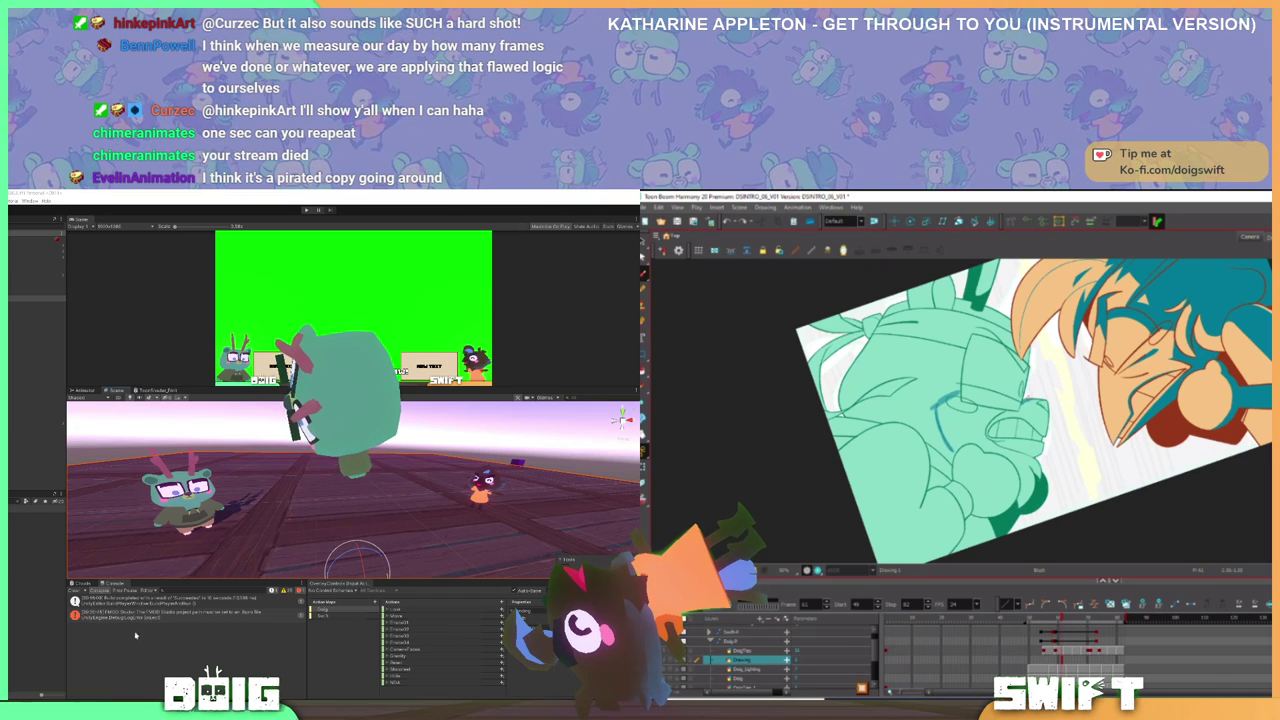
left_click_drag(1065, 386, 1036, 471)
left_click(307, 210)
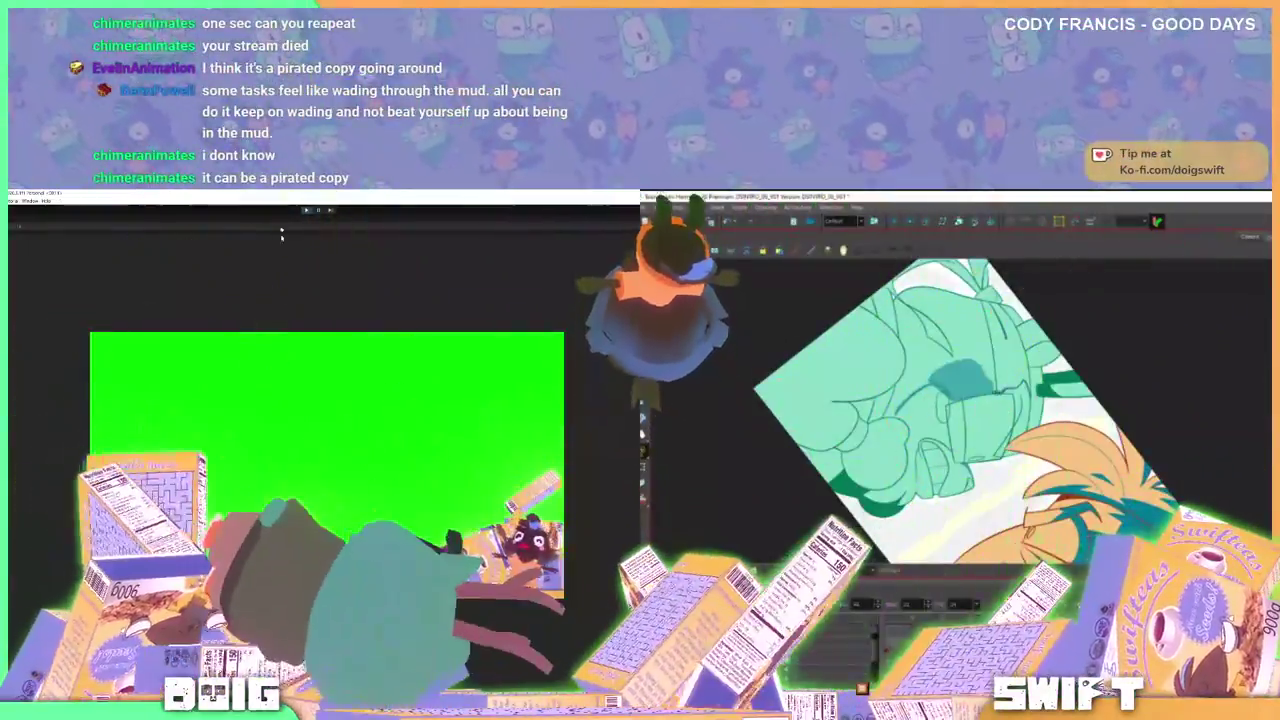
- Stop Unity's play mode, return to the DoBox code in Visual Studio, and extend the shadow down the side of the bear's face in Harmony
left_click(305, 210)
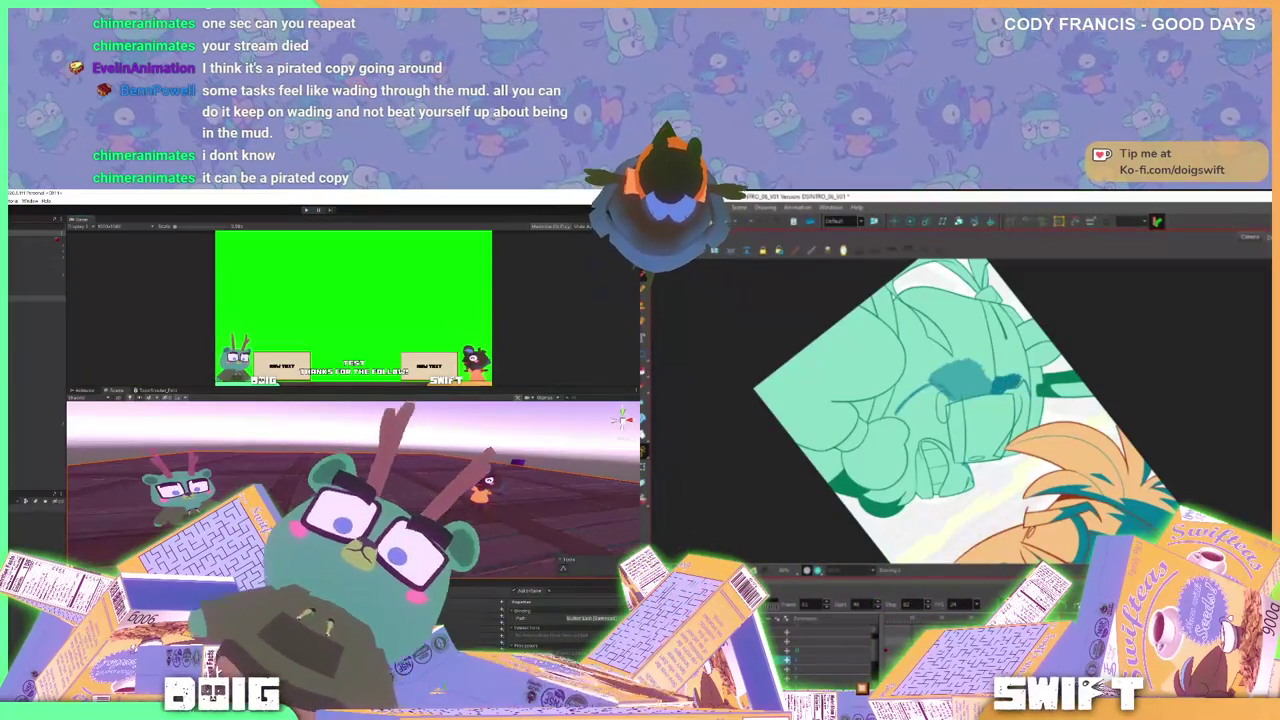
left_click_drag(1052, 438, 1043, 360)
left_click_drag(1041, 411, 967, 436)
key("alt+Tab")
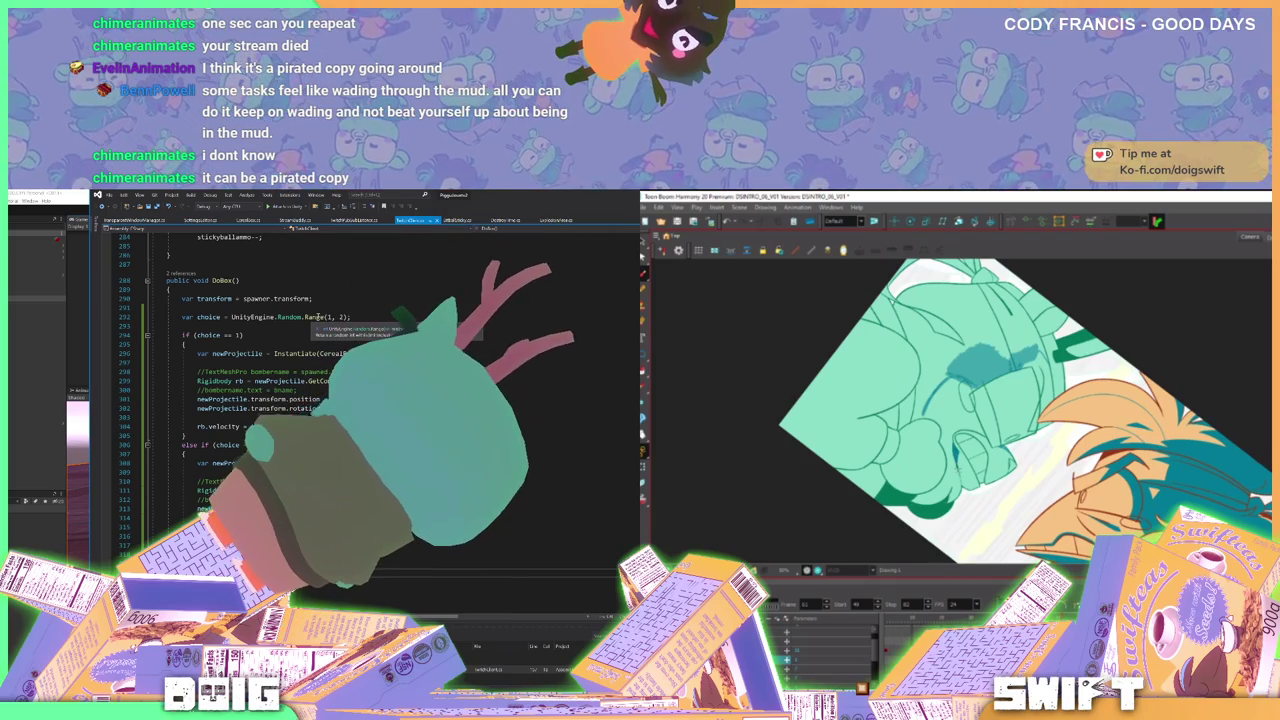
left_click_drag(983, 478, 1028, 450)
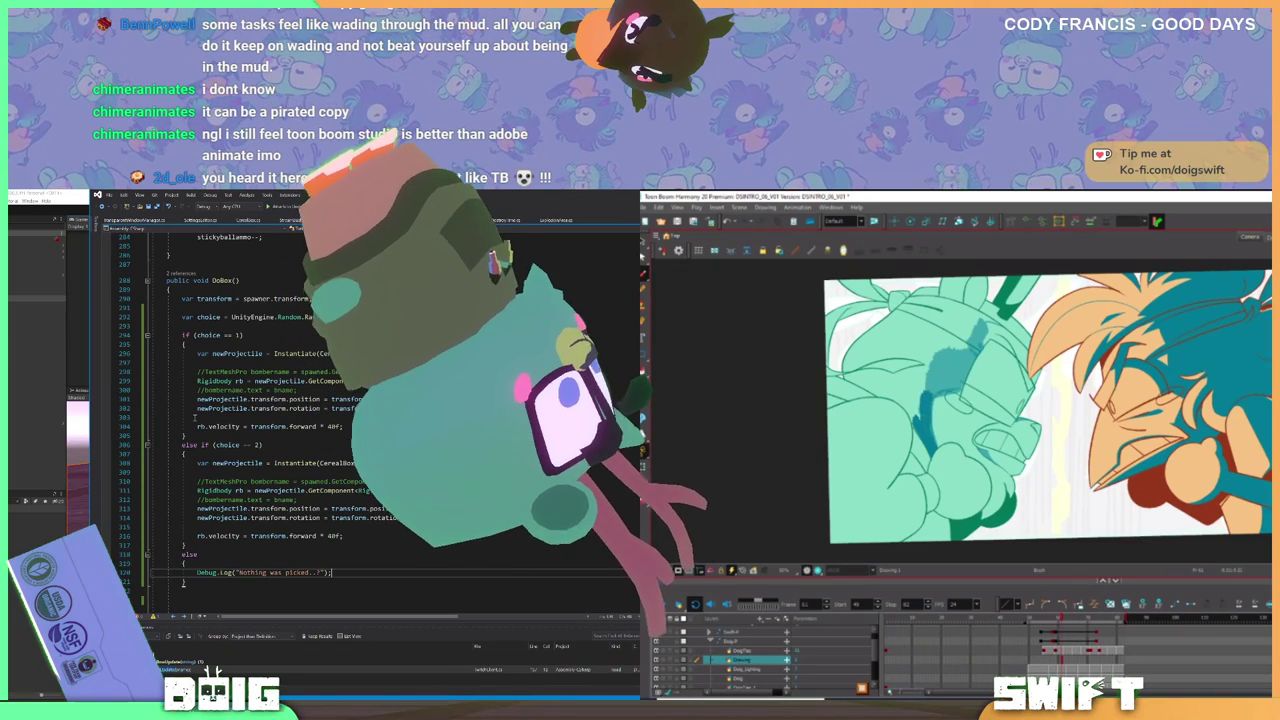
left_click_drag(1048, 435, 1052, 410)
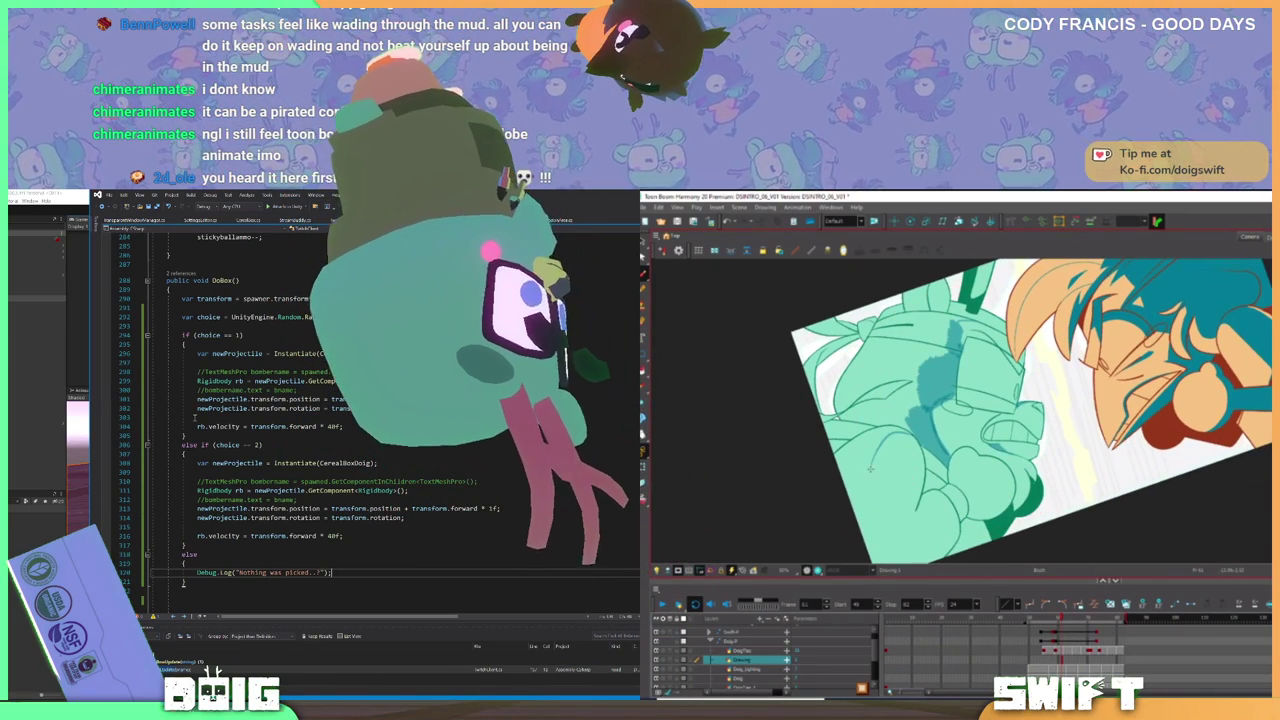
- Paint shadow shapes along the bear's shoulder and around its wrist on Harmony's Drawing layer
left_click_drag(920, 449, 921, 431)
scroll(920, 431, "down", 2)
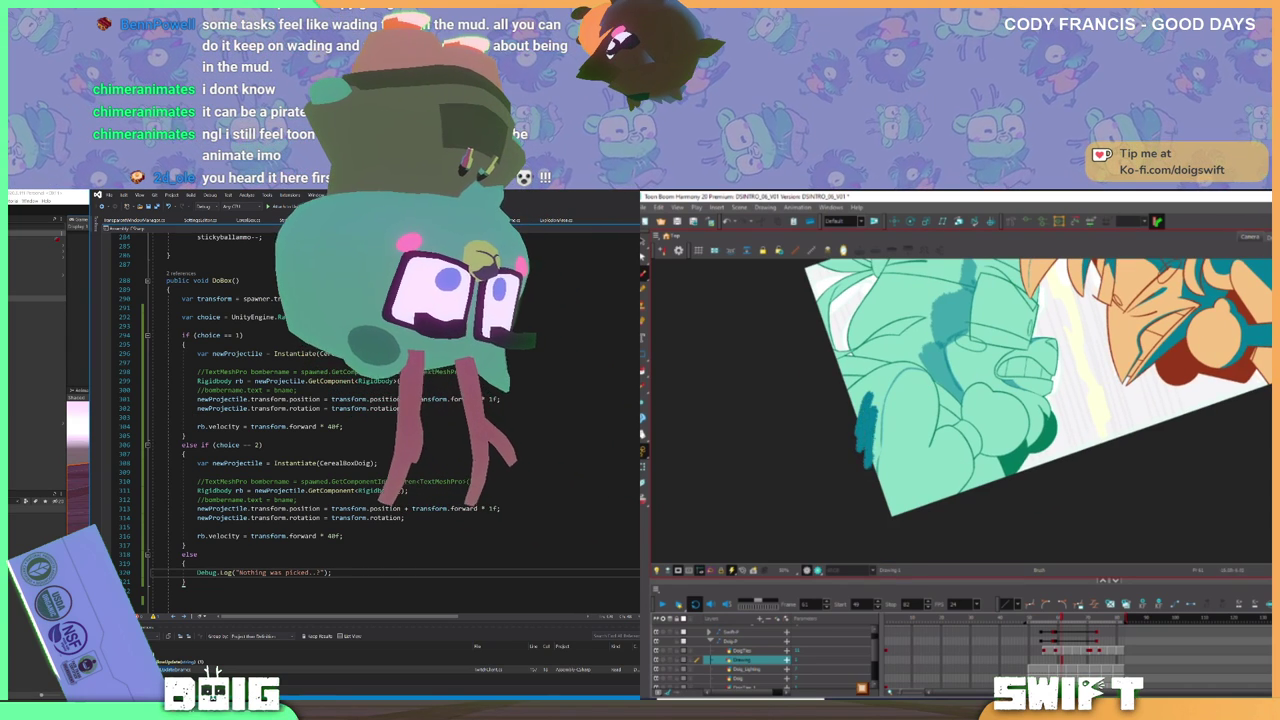
mouse_move(871, 395)
left_mouse_down()
mouse_move(872, 478)
mouse_move(853, 402)
mouse_move(878, 462)
mouse_move(884, 380)
left_mouse_up()
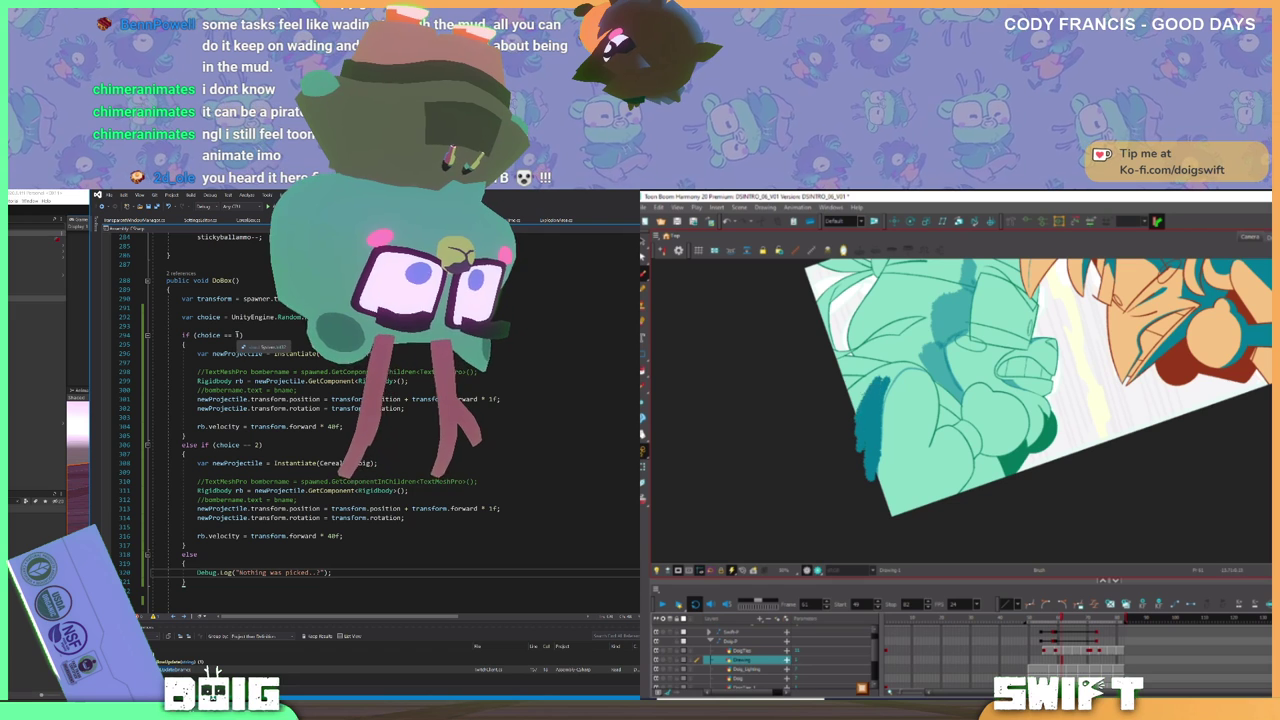
key("ctrl+z")
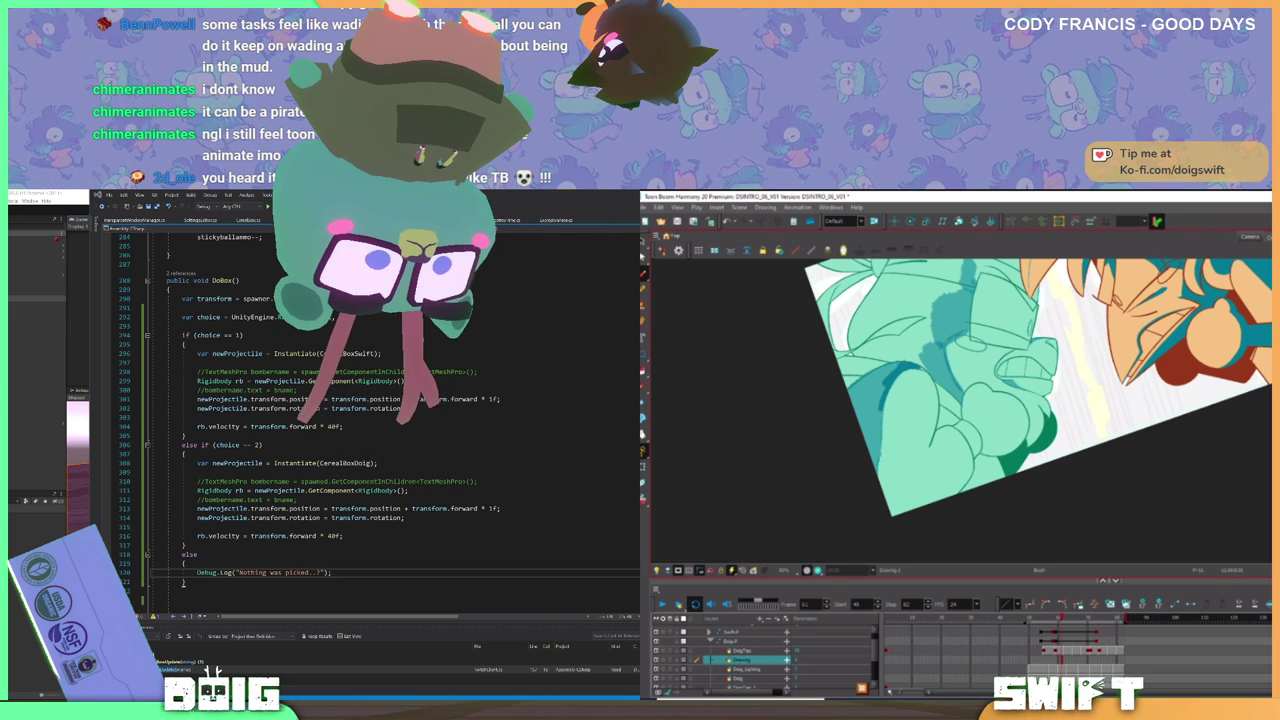
left_click_drag(1016, 393, 1018, 405)
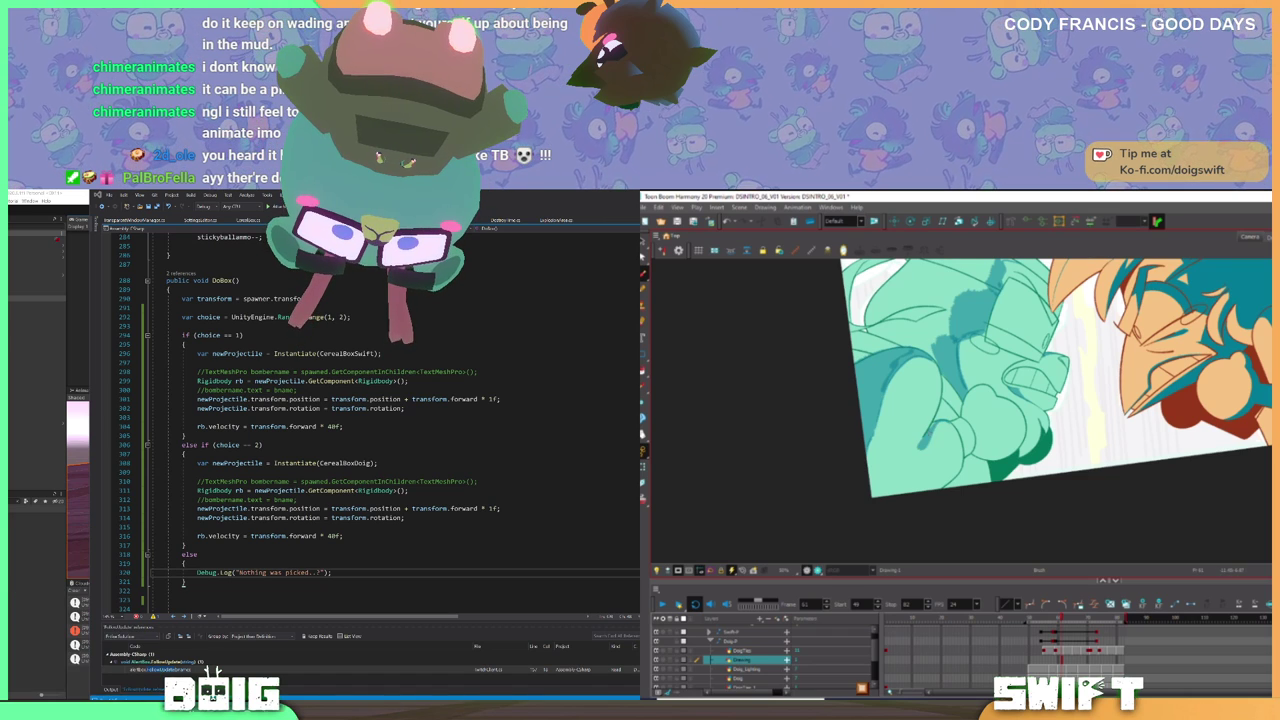
left_click_drag(1038, 417, 1024, 467)
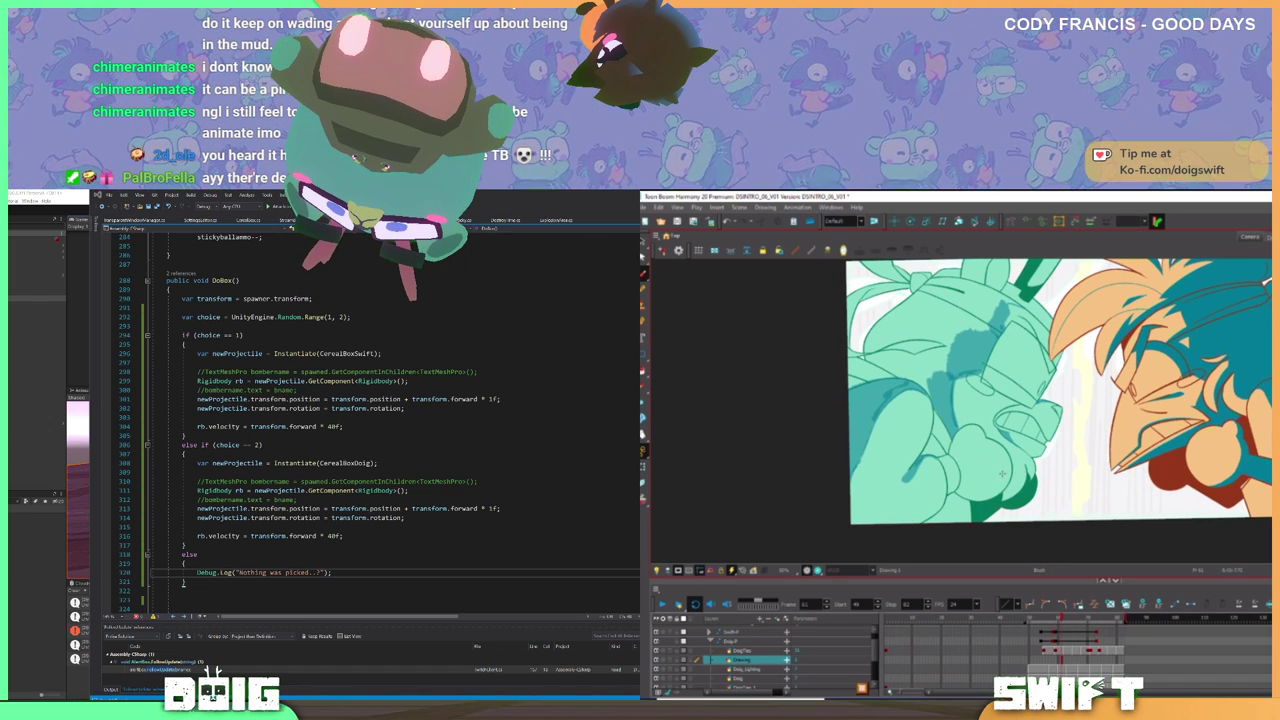
left_click_drag(1013, 465, 978, 394)
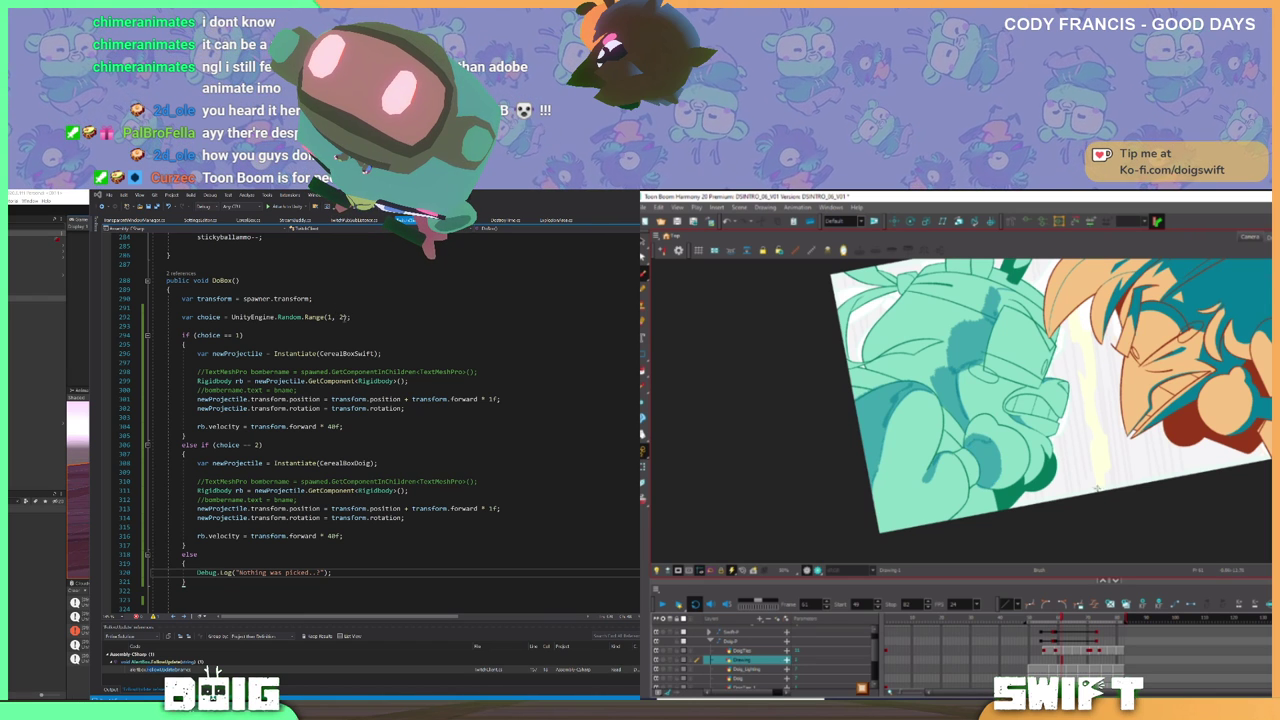
- Change the upper bound of UnityEngine.Random.Range in DoBox to 3
left_click_drag(345, 317, 340, 317)
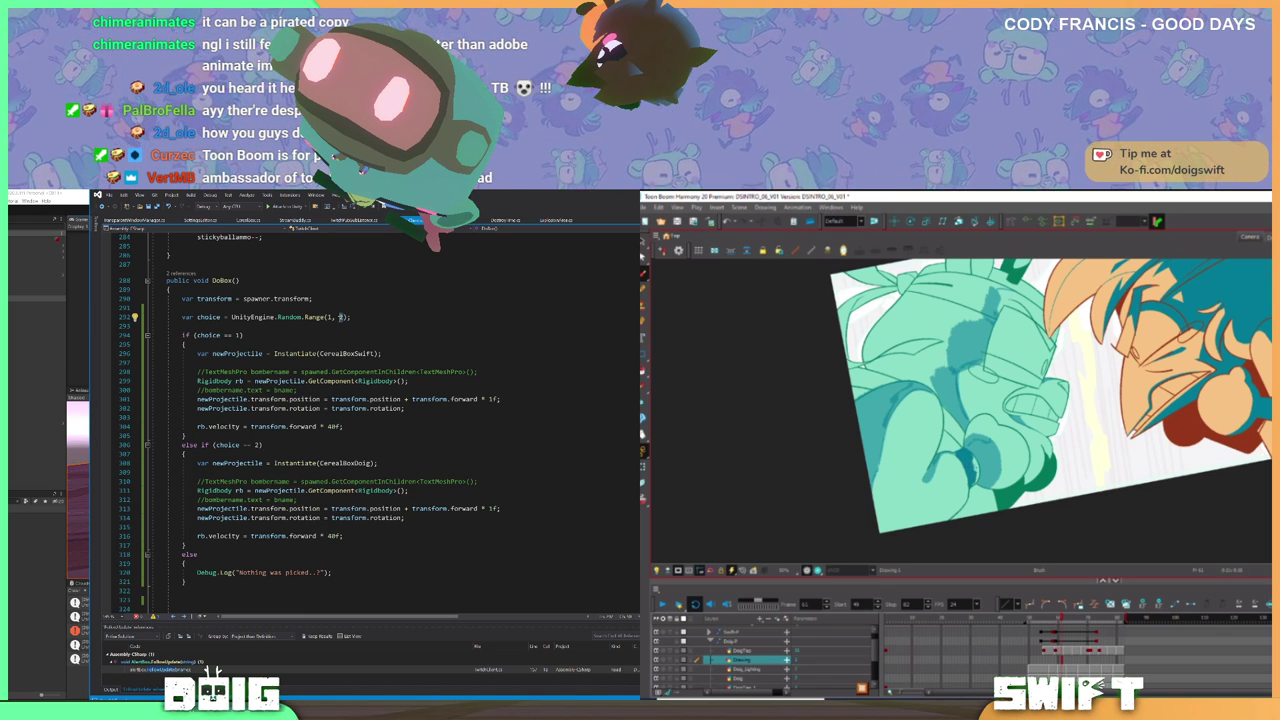
type("3")
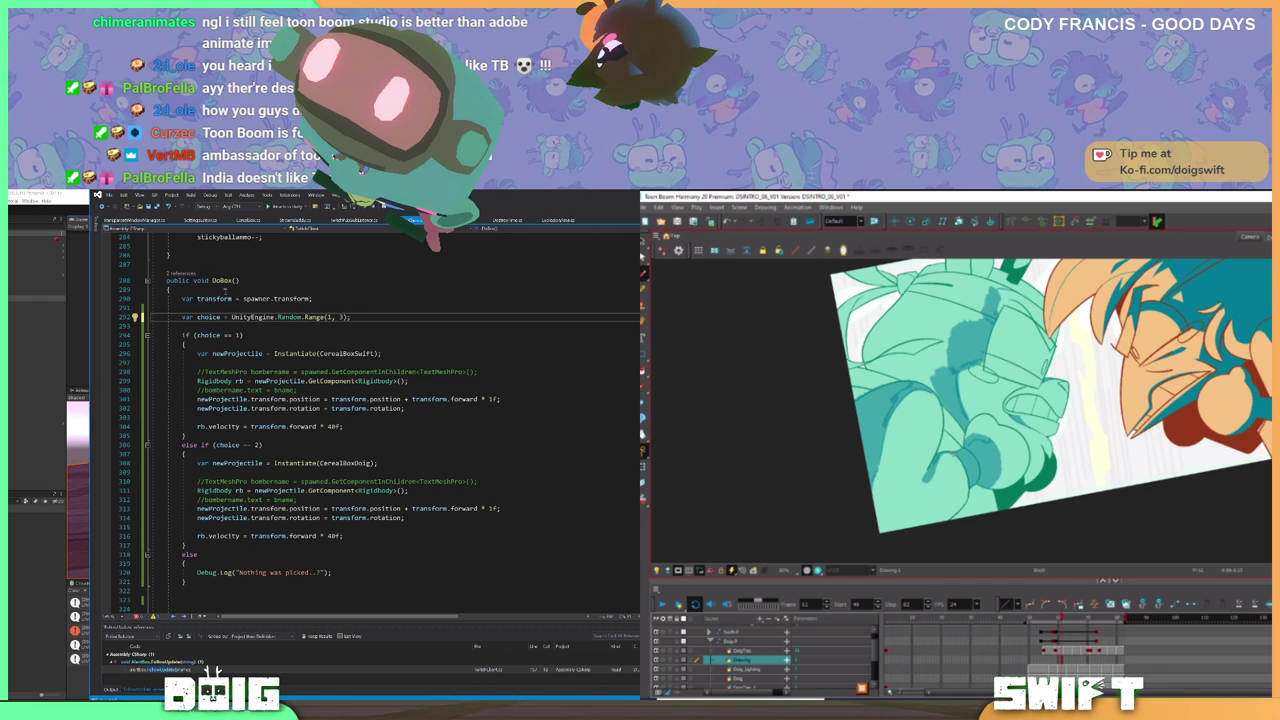
left_click(389, 308)
left_click(385, 316)
left_click_drag(1016, 499, 1004, 479)
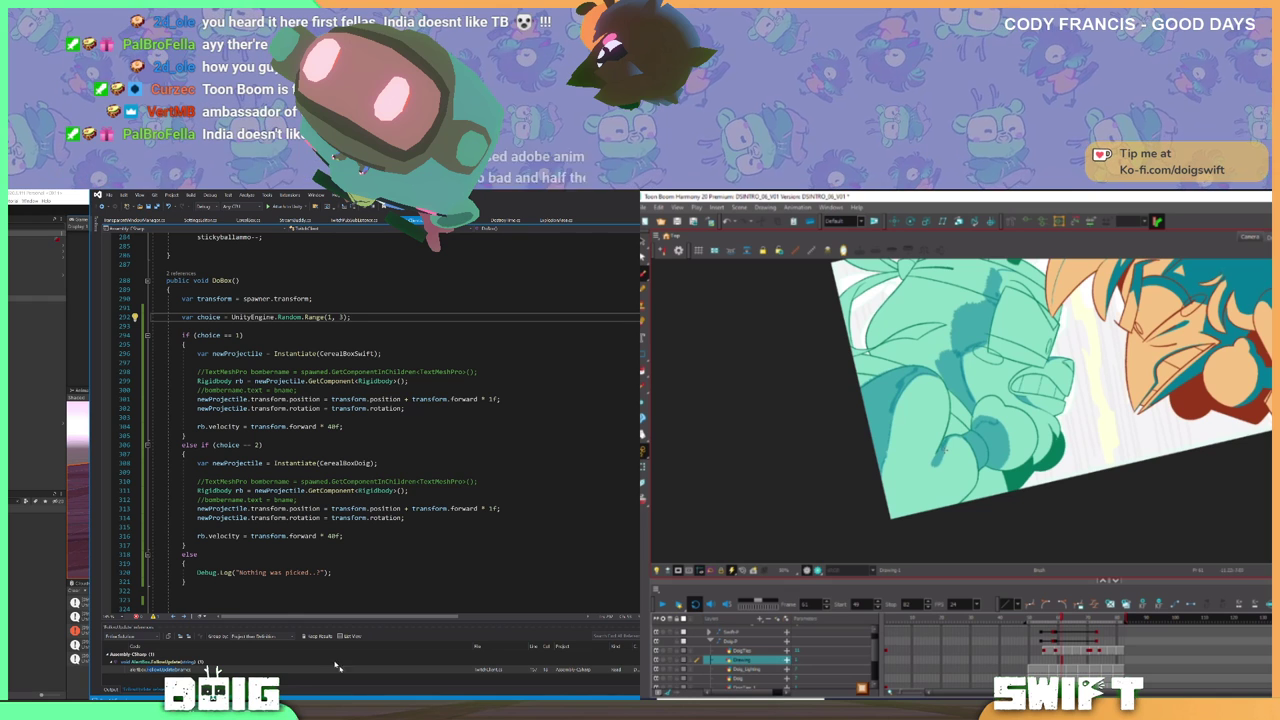
- Switch to Unity and run the overlay in play mode to test the random cereal box choice
mouse_move(360, 706)
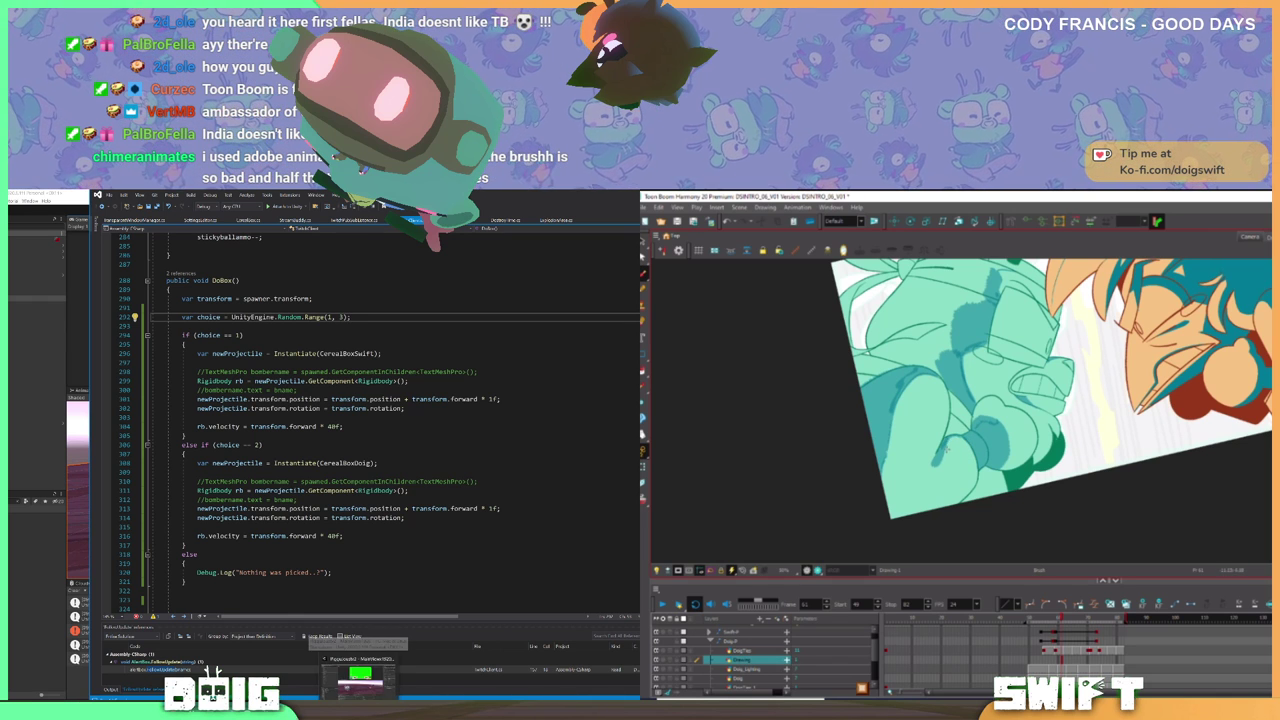
left_click(360, 672)
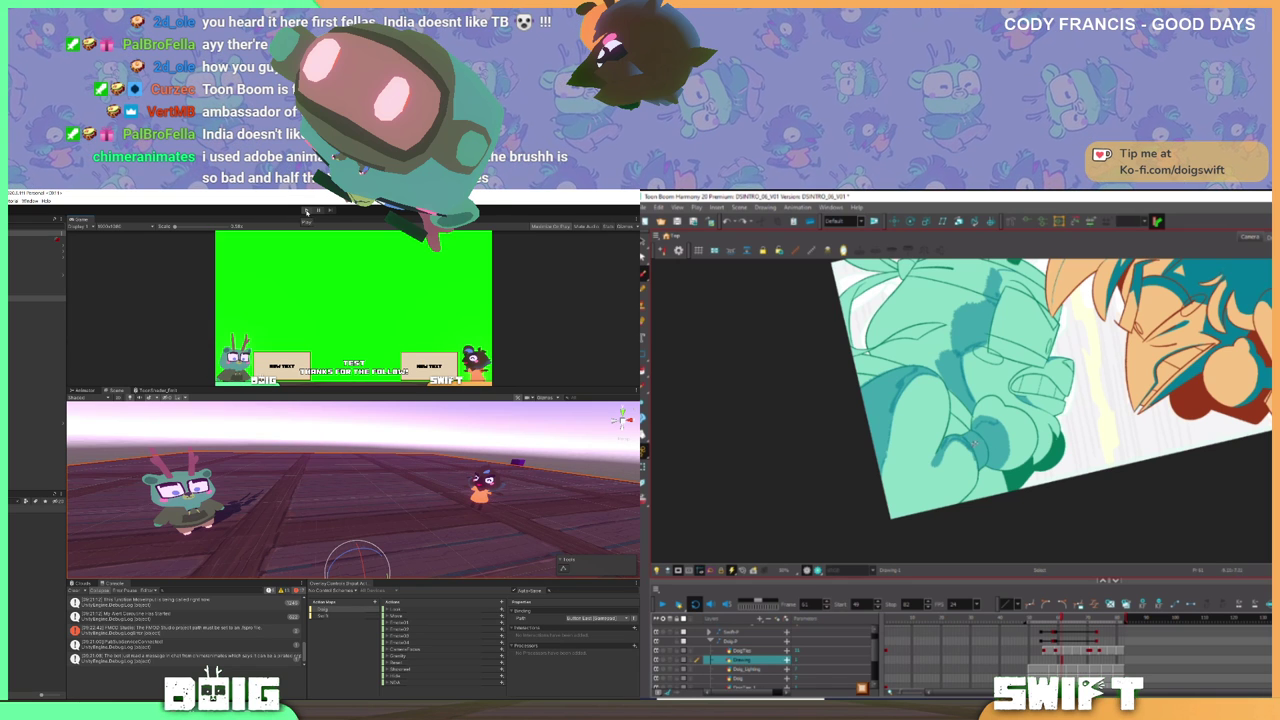
left_click(306, 210)
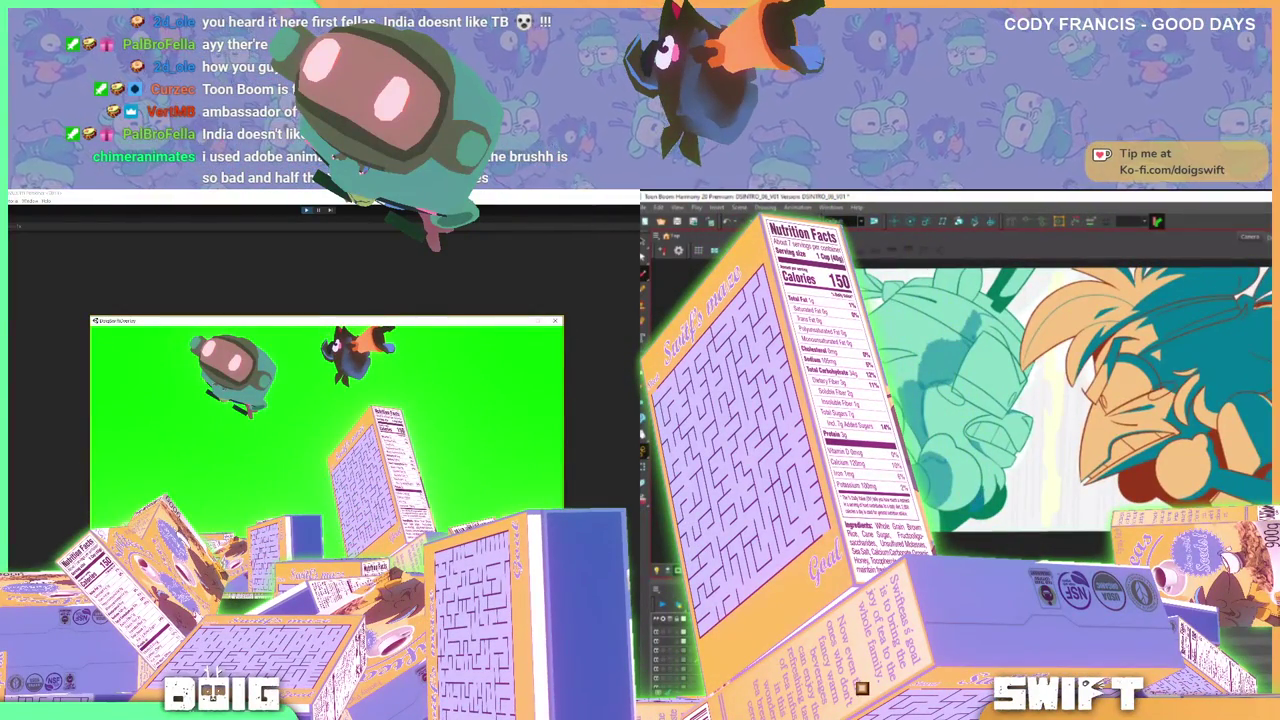
- Close the separate overlay window and stop Unity's play mode
left_click(555, 321)
left_click(359, 710)
left_click_drag(978, 464, 1009, 457)
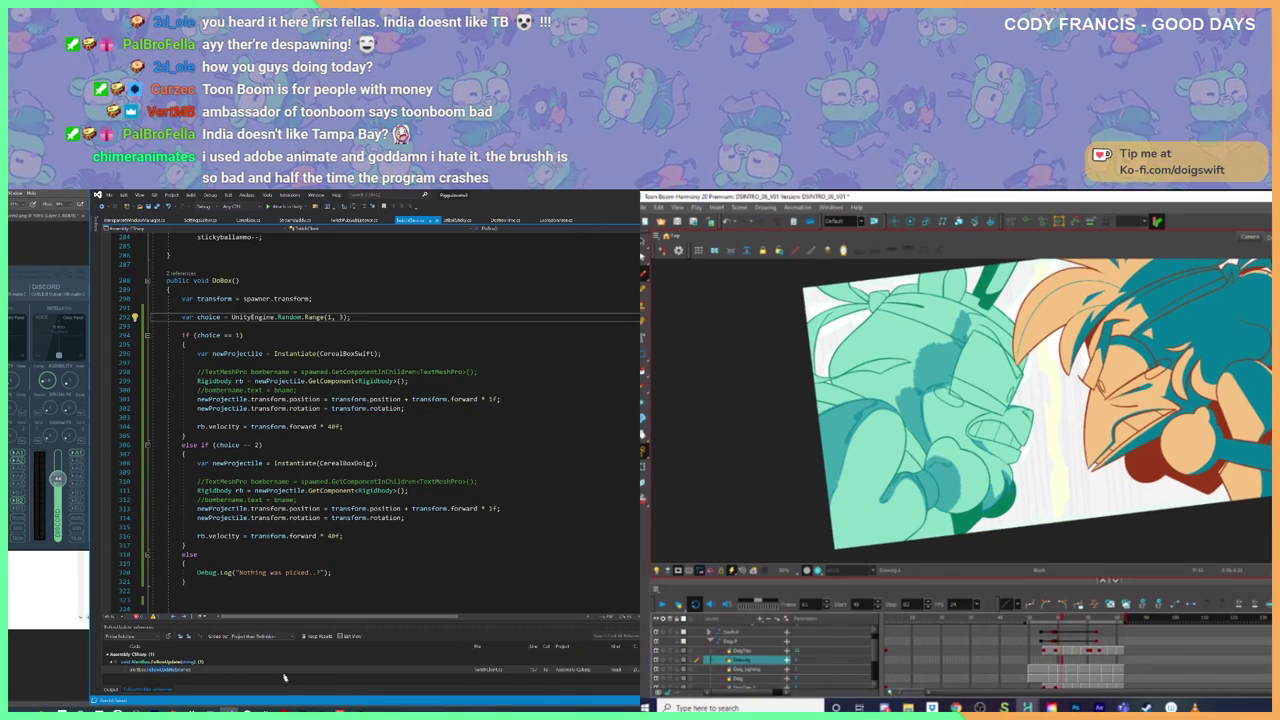
left_click(359, 710)
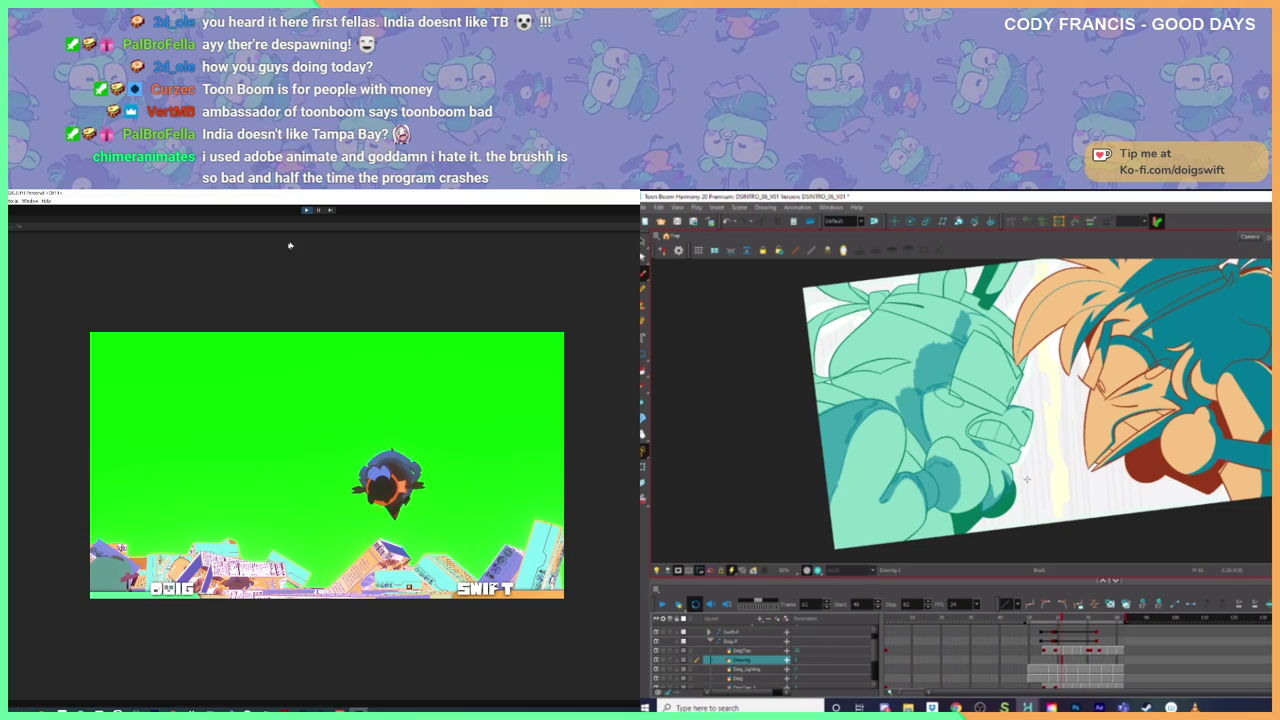
left_click(307, 210)
- Paint shadow across the bear's cheek, neck and upper back on Harmony's Drawing layer
mouse_move(1027, 479)
left_mouse_down()
mouse_move(1031, 445)
mouse_move(1021, 524)
mouse_move(994, 316)
mouse_move(941, 318)
mouse_move(883, 486)
left_mouse_up()
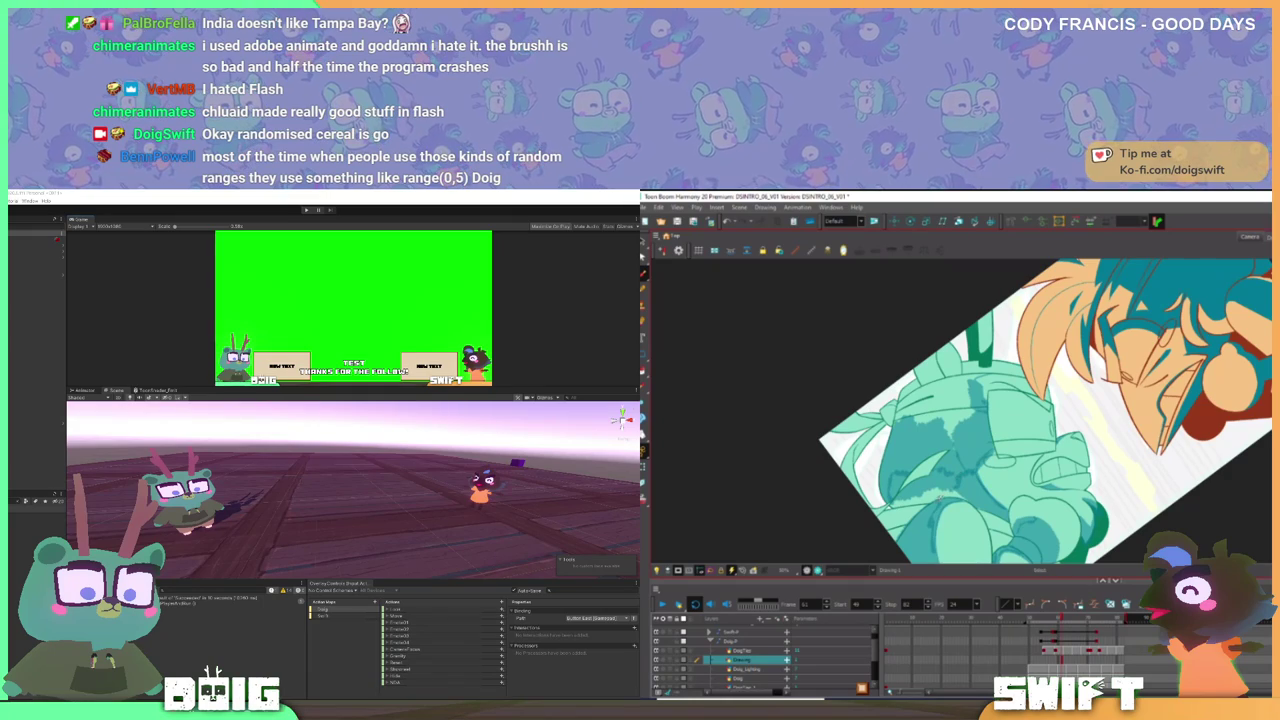
mouse_move(940, 497)
left_mouse_down()
mouse_move(947, 516)
mouse_move(978, 515)
mouse_move(951, 524)
mouse_move(1004, 492)
left_mouse_up()
left_click_drag(882, 376, 893, 345)
mouse_move(936, 540)
left_mouse_down()
mouse_move(940, 482)
mouse_move(912, 482)
left_mouse_up()
left_click_drag(1096, 436, 1021, 526)
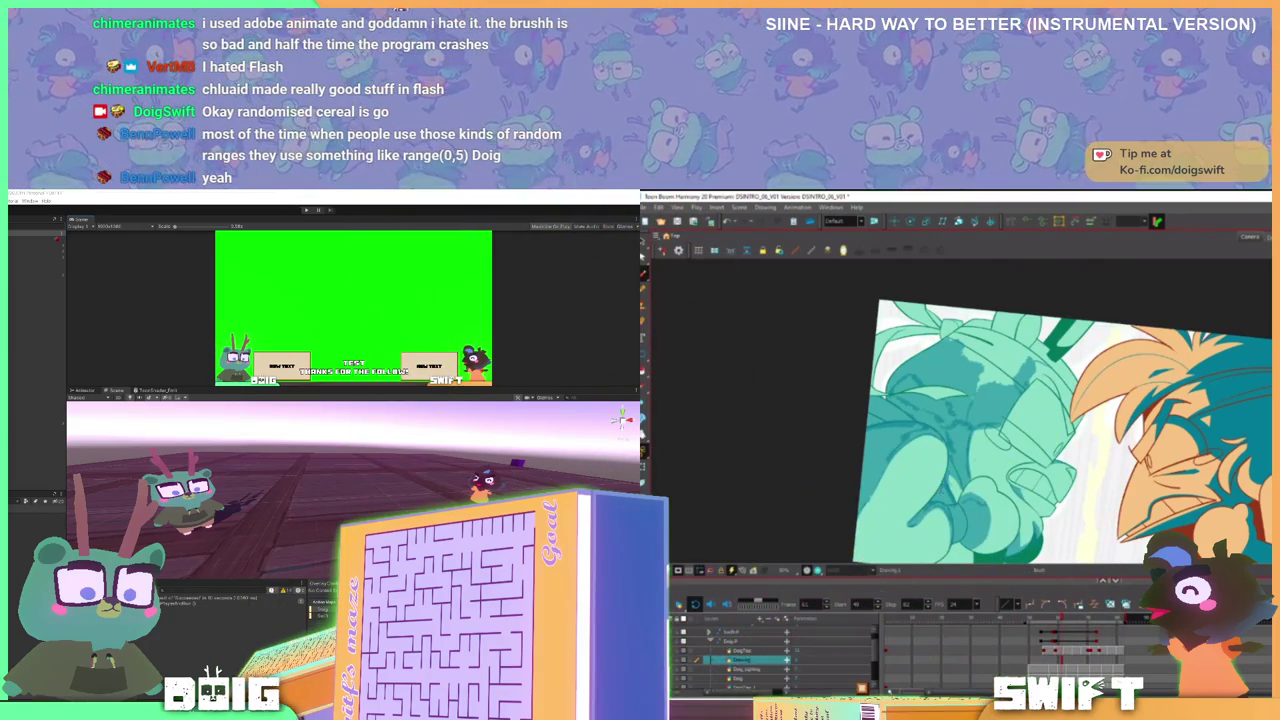
- Extend the painted shadow over the top and back of the bear's head
mouse_move(1080, 447)
left_mouse_down()
mouse_move(1068, 428)
mouse_move(1081, 427)
mouse_move(1051, 481)
mouse_move(1036, 456)
mouse_move(1046, 386)
left_mouse_up()
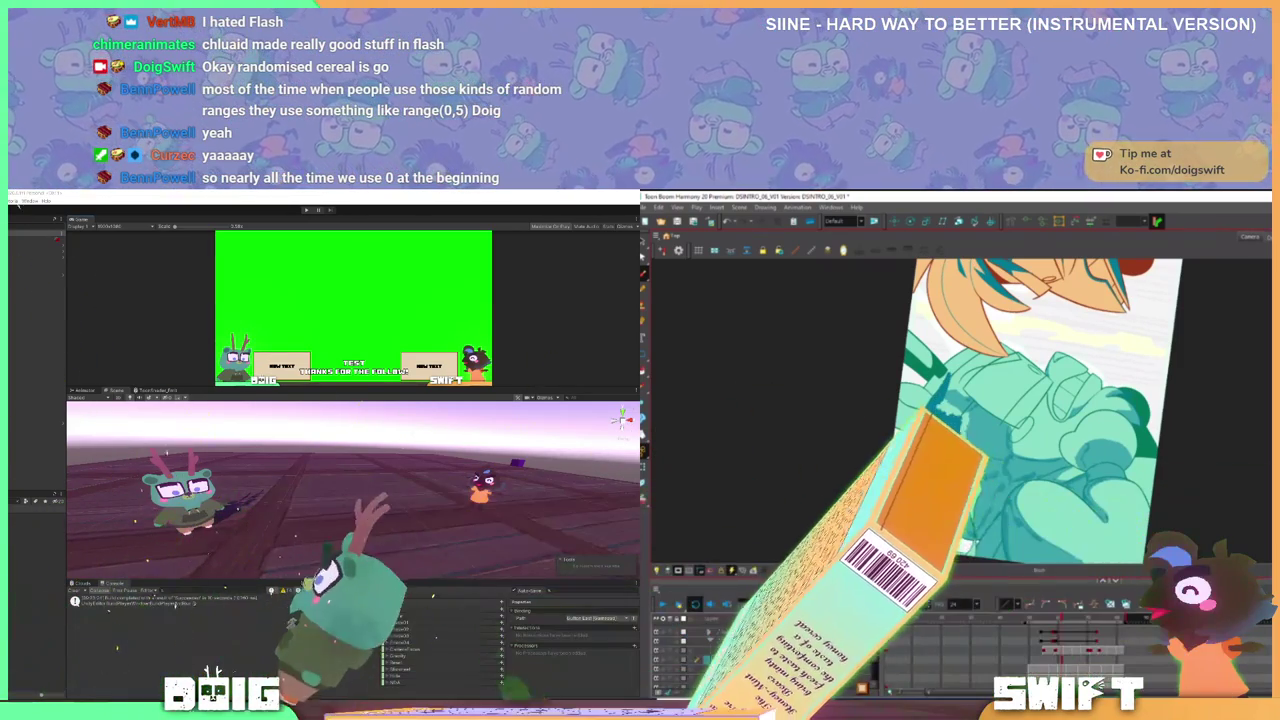
mouse_move(965, 413)
left_mouse_down()
mouse_move(874, 400)
mouse_move(896, 342)
left_mouse_up()
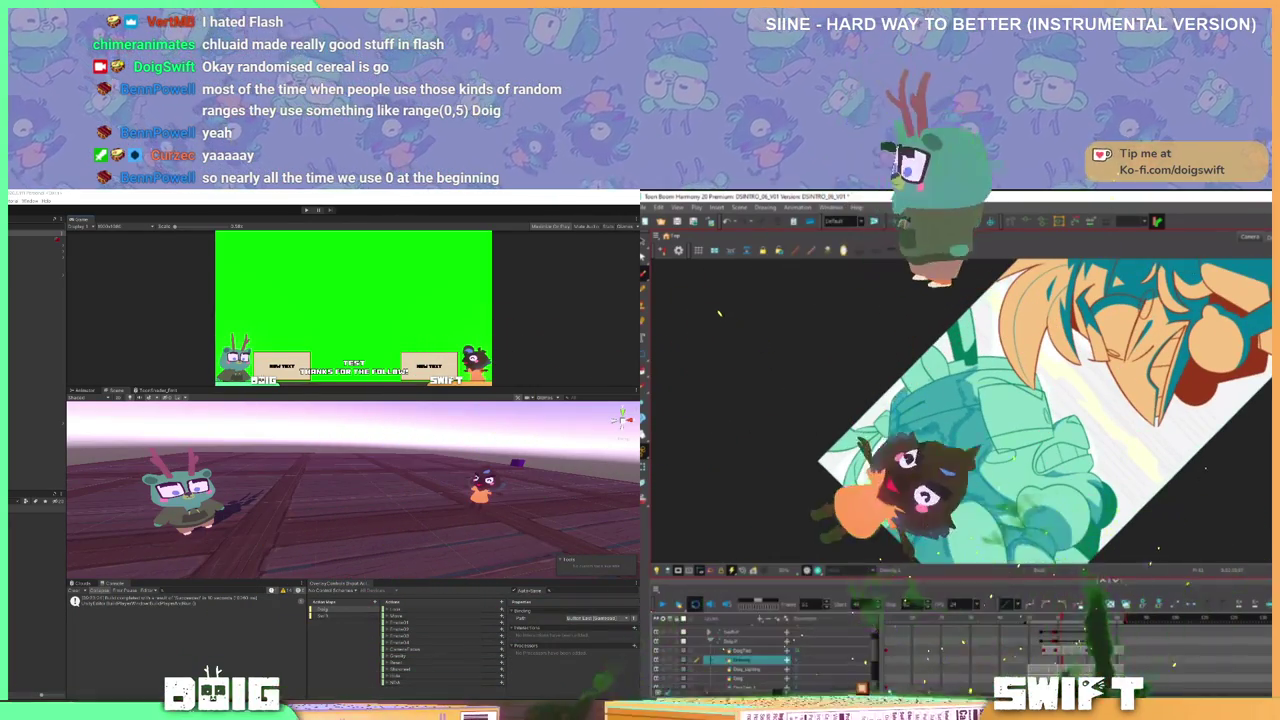
left_click_drag(872, 438, 873, 380)
left_click_drag(934, 341, 934, 366)
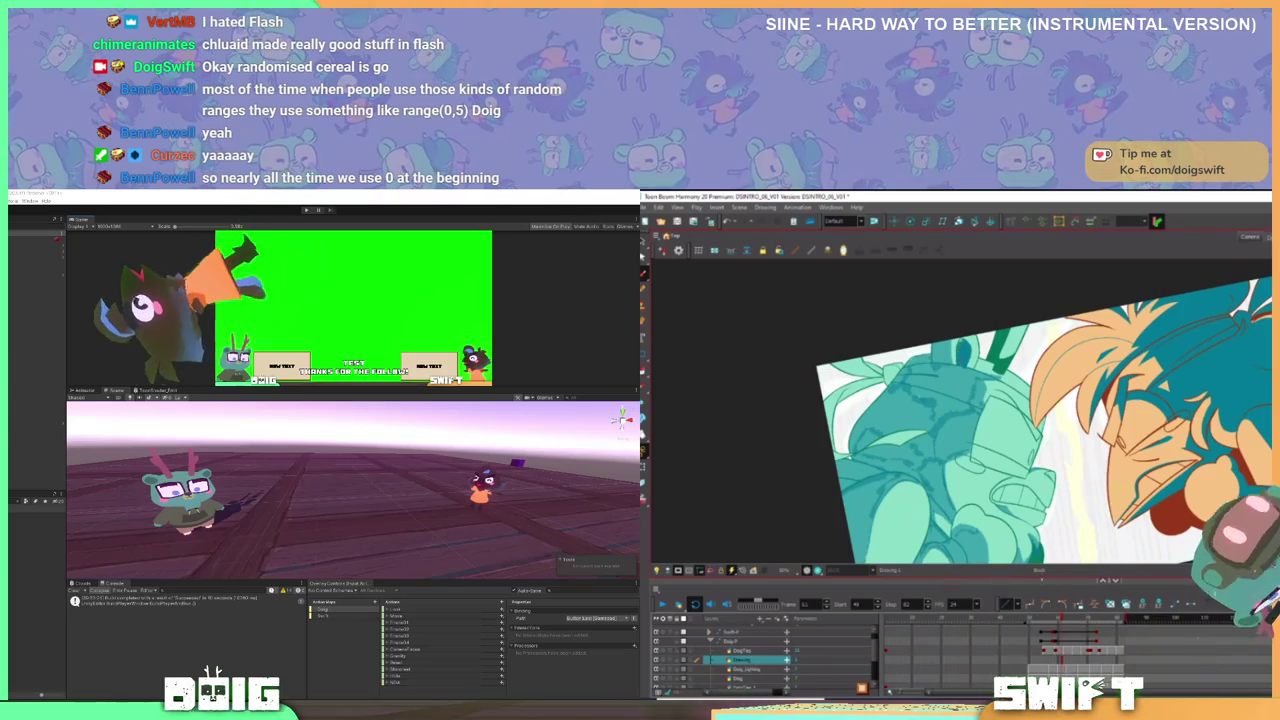
left_click_drag(1037, 471, 1049, 450)
left_click_drag(1030, 358, 978, 333)
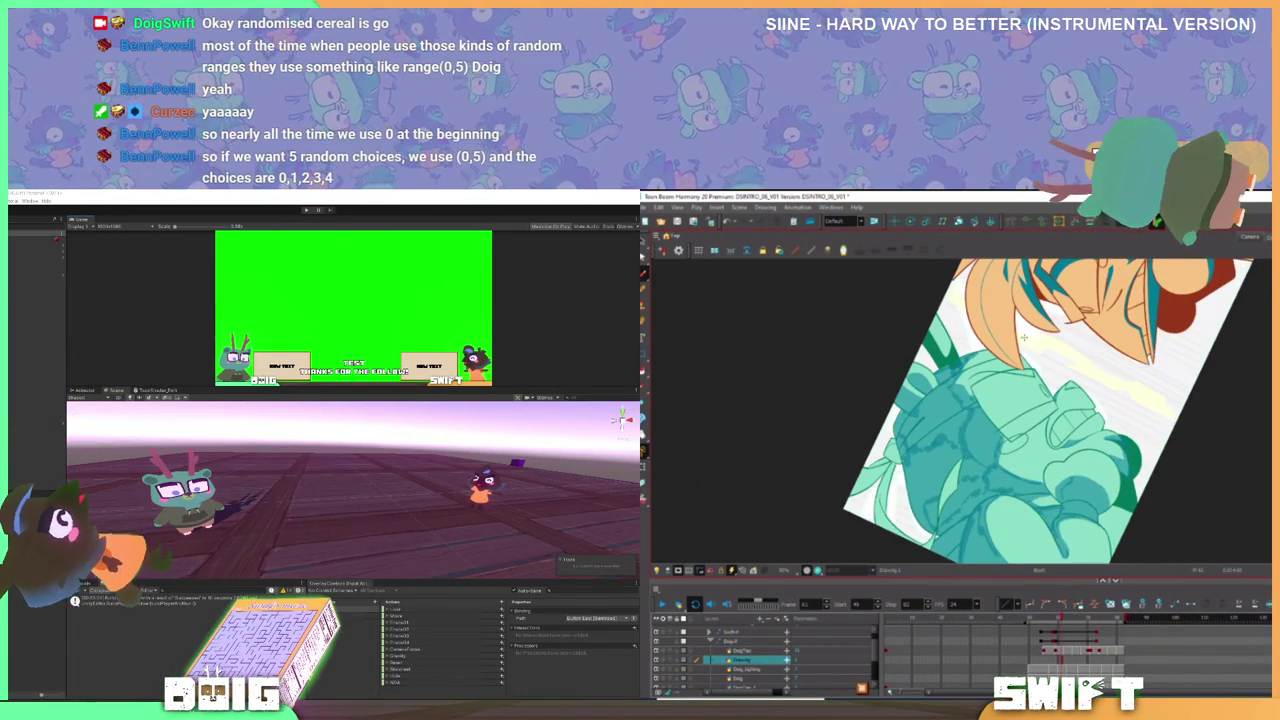
left_click_drag(1024, 337, 1078, 447)
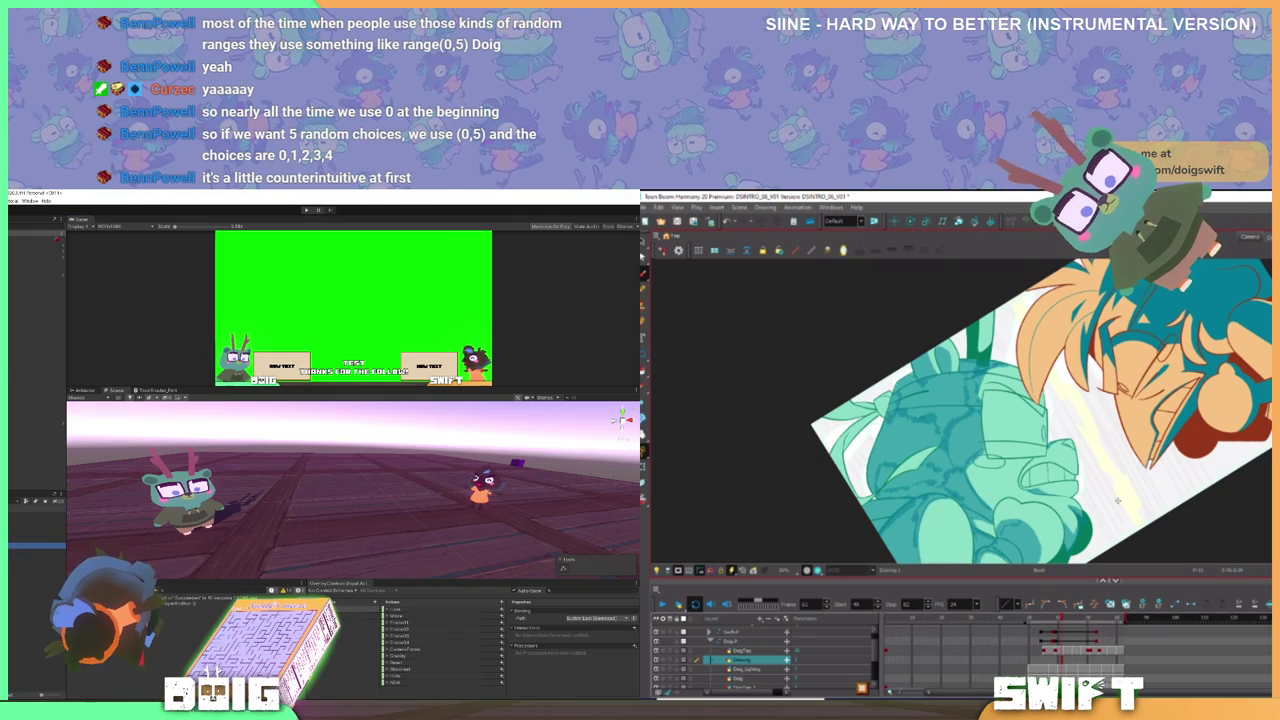
- Shade the bear's ear and fill in the remaining shadow gaps on its head and back
left_click_drag(1118, 500, 1117, 322)
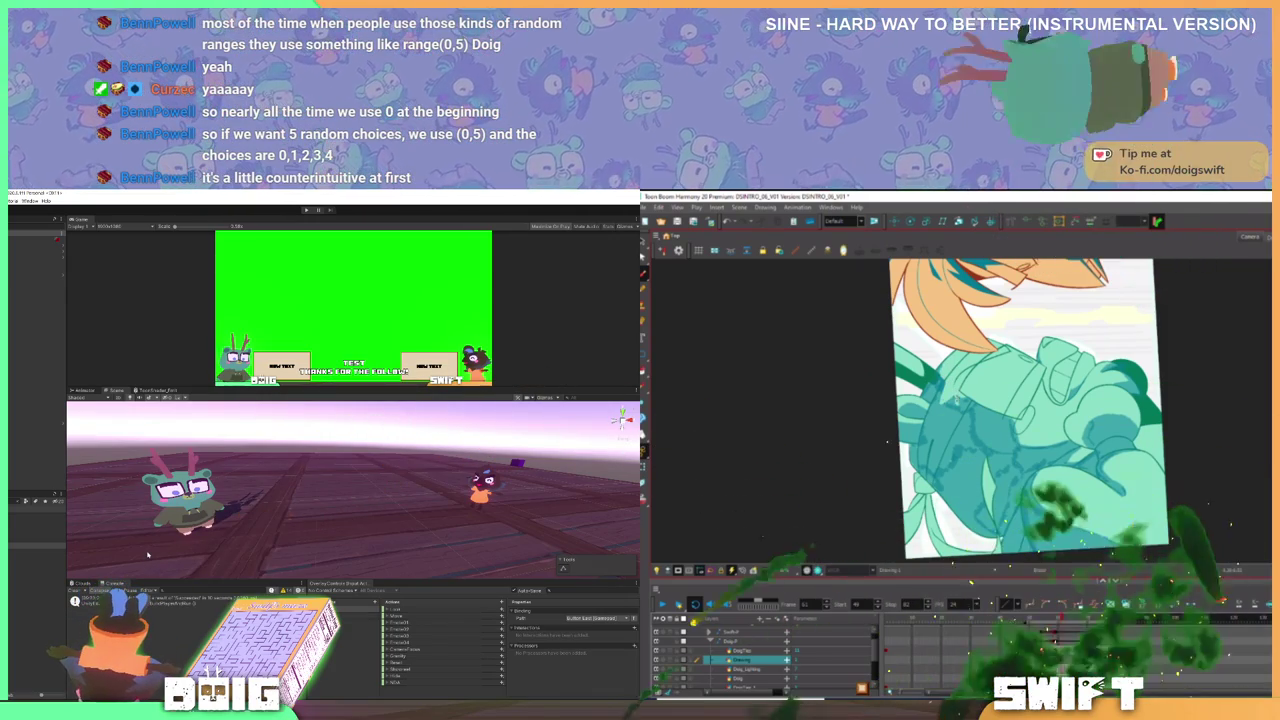
left_click_drag(1014, 374, 1096, 417)
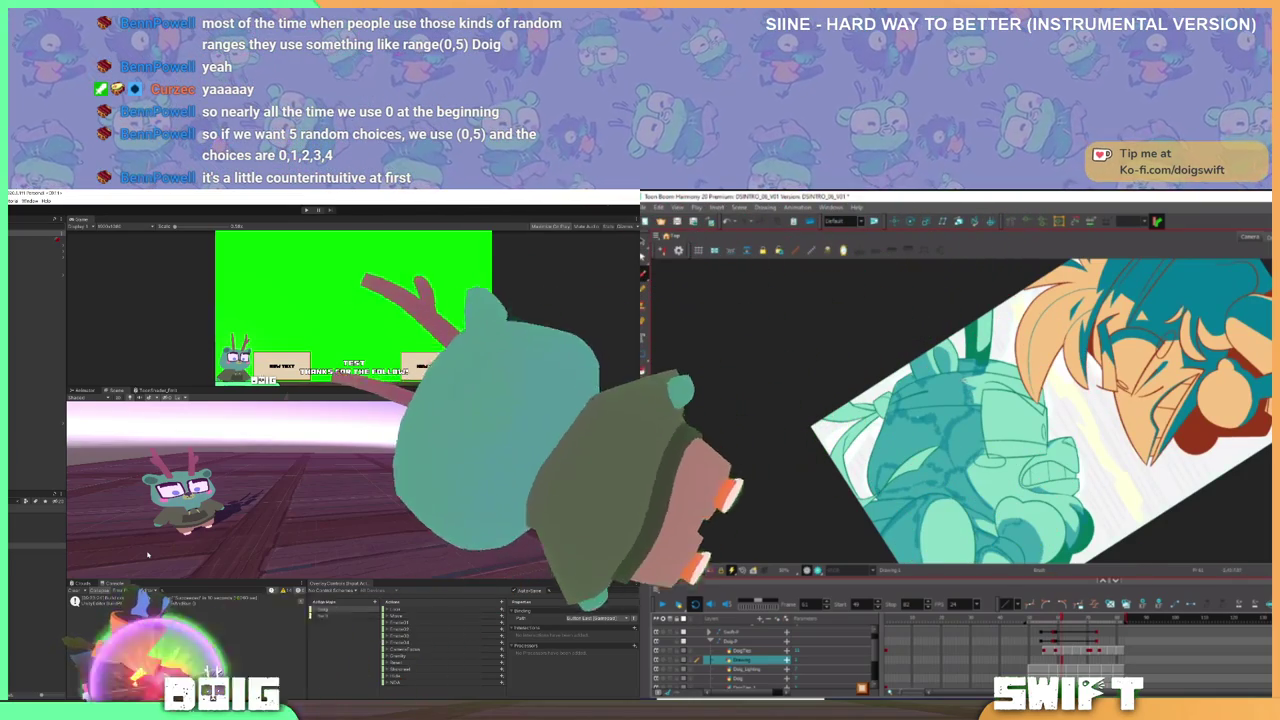
left_click_drag(1124, 491, 1108, 492)
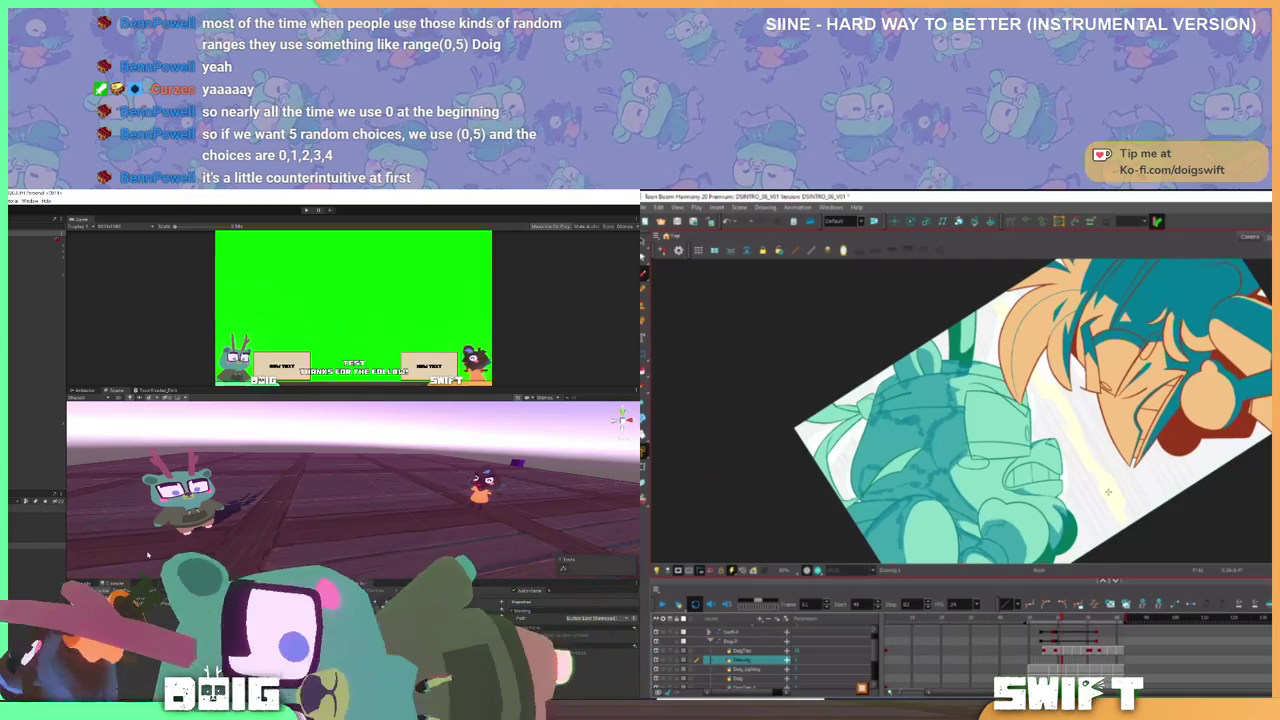
left_click_drag(978, 447, 926, 407)
left_click_drag(1080, 443, 1070, 510)
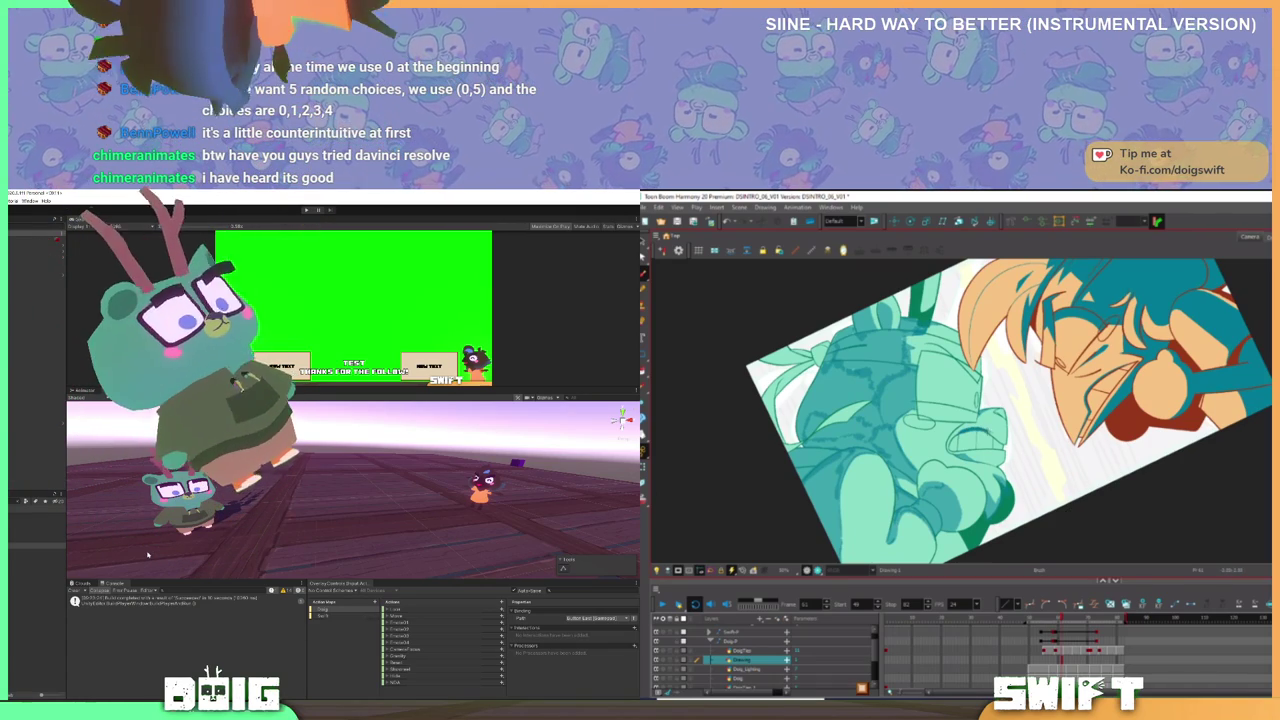
left_click_drag(1079, 454, 1069, 459)
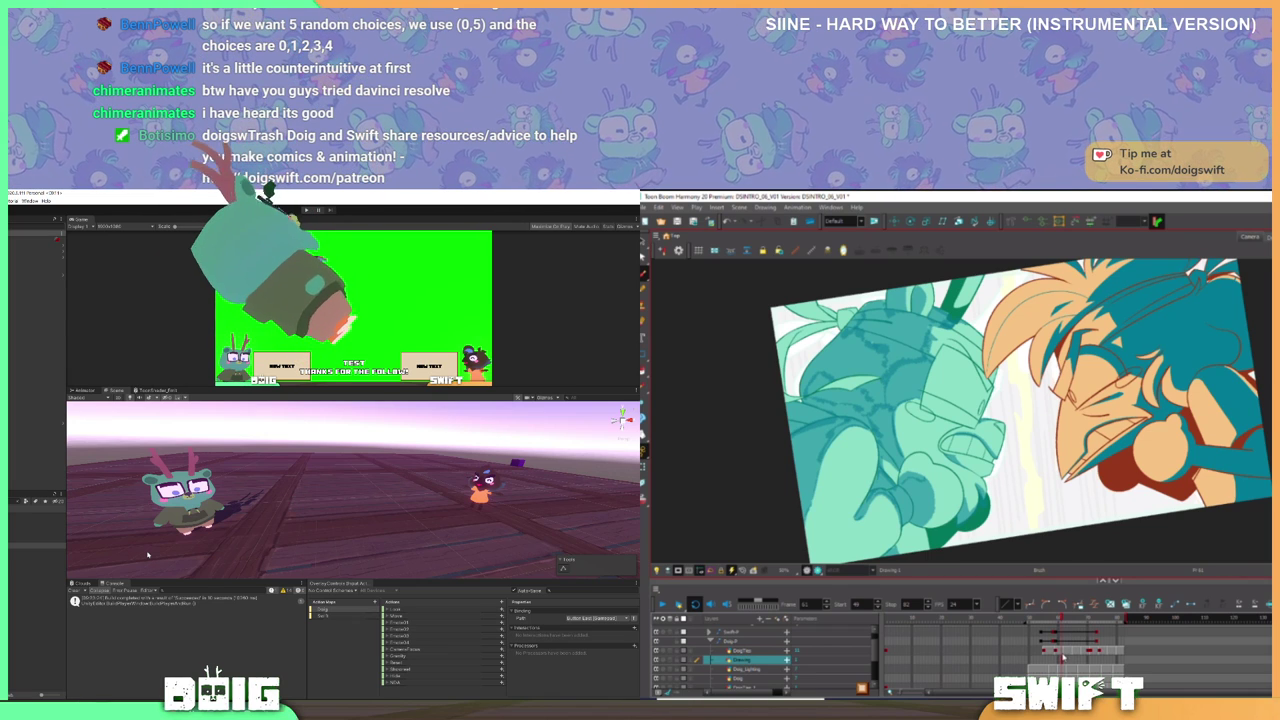
- Move the Drawing layer below Doig_Lighting and delete all of Doig_Lighting's artwork on the current frame
left_click_drag(769, 662, 770, 674)
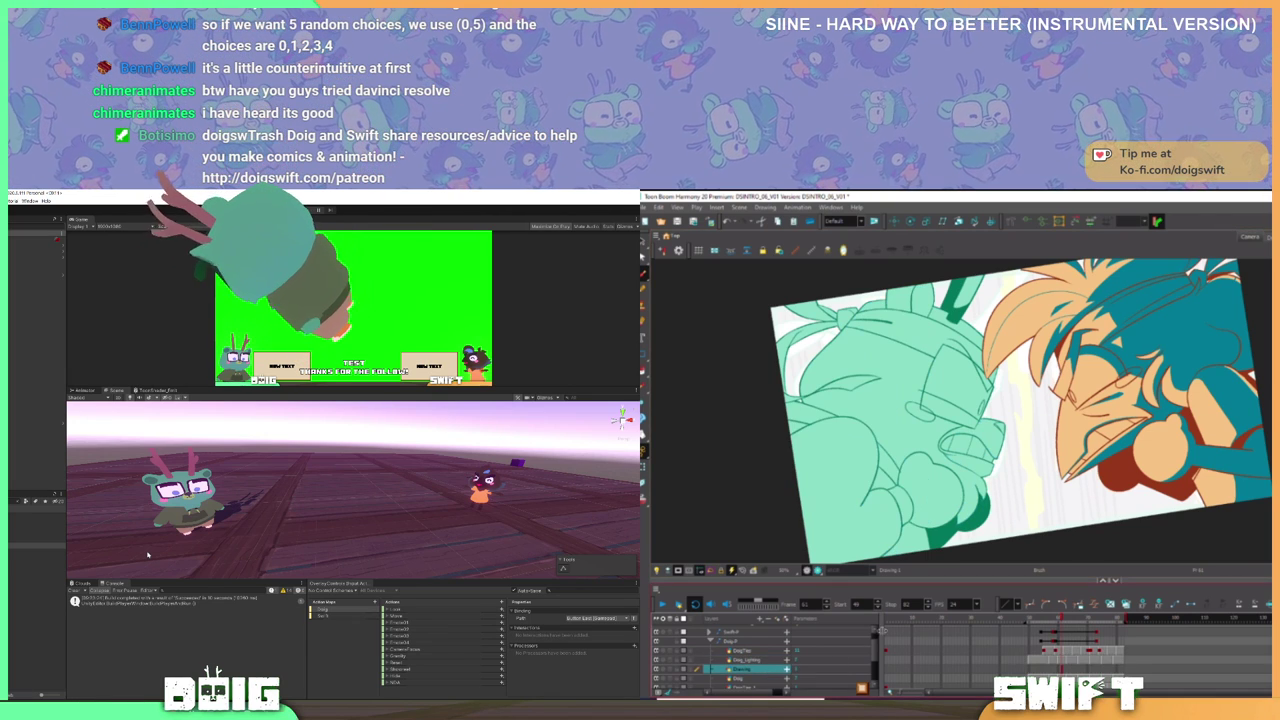
left_click(1060, 660)
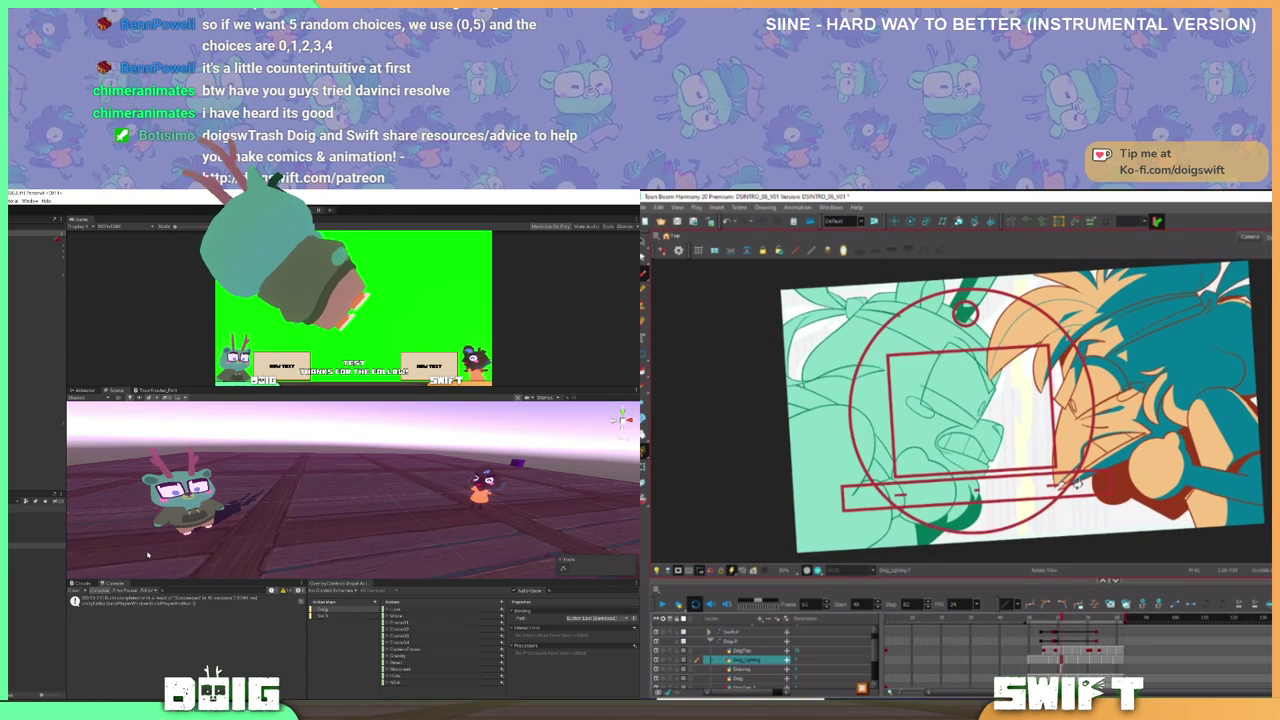
left_click_drag(1080, 485, 1073, 490)
scroll(1072, 490, "down", 2)
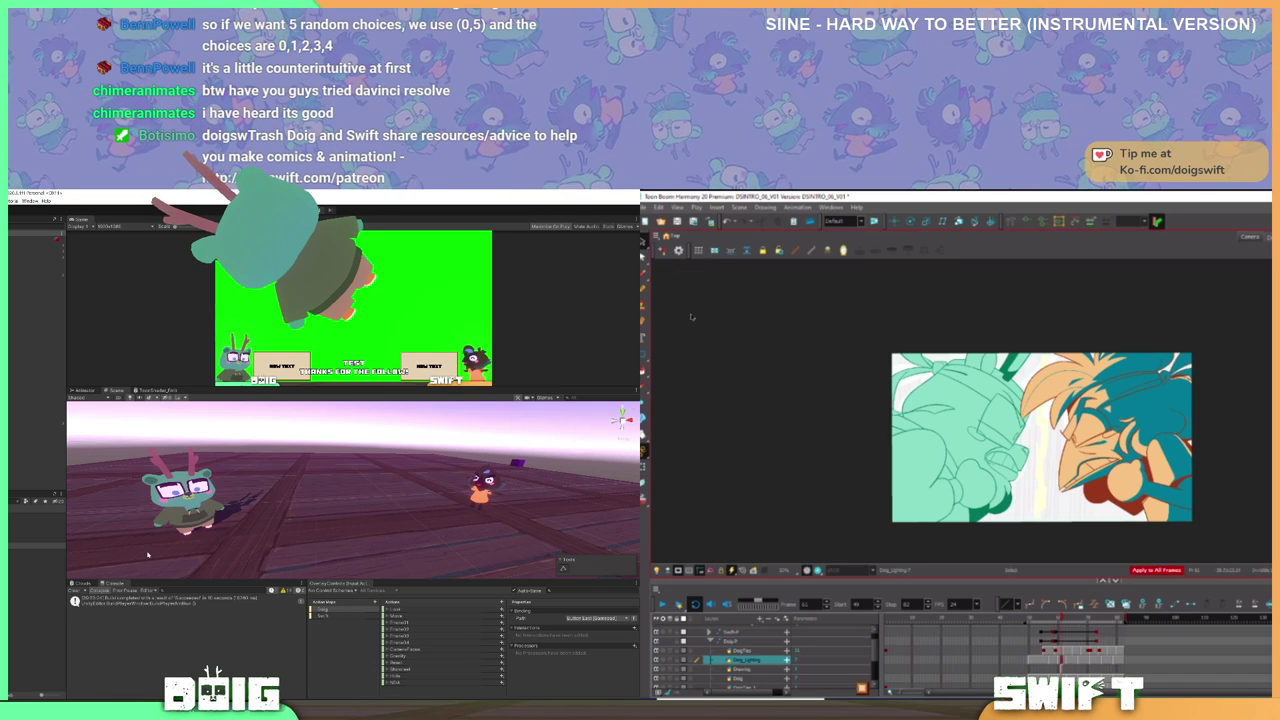
mouse_move(674, 272)
left_mouse_down()
mouse_move(1228, 564)
mouse_move(1268, 564)
left_mouse_up()
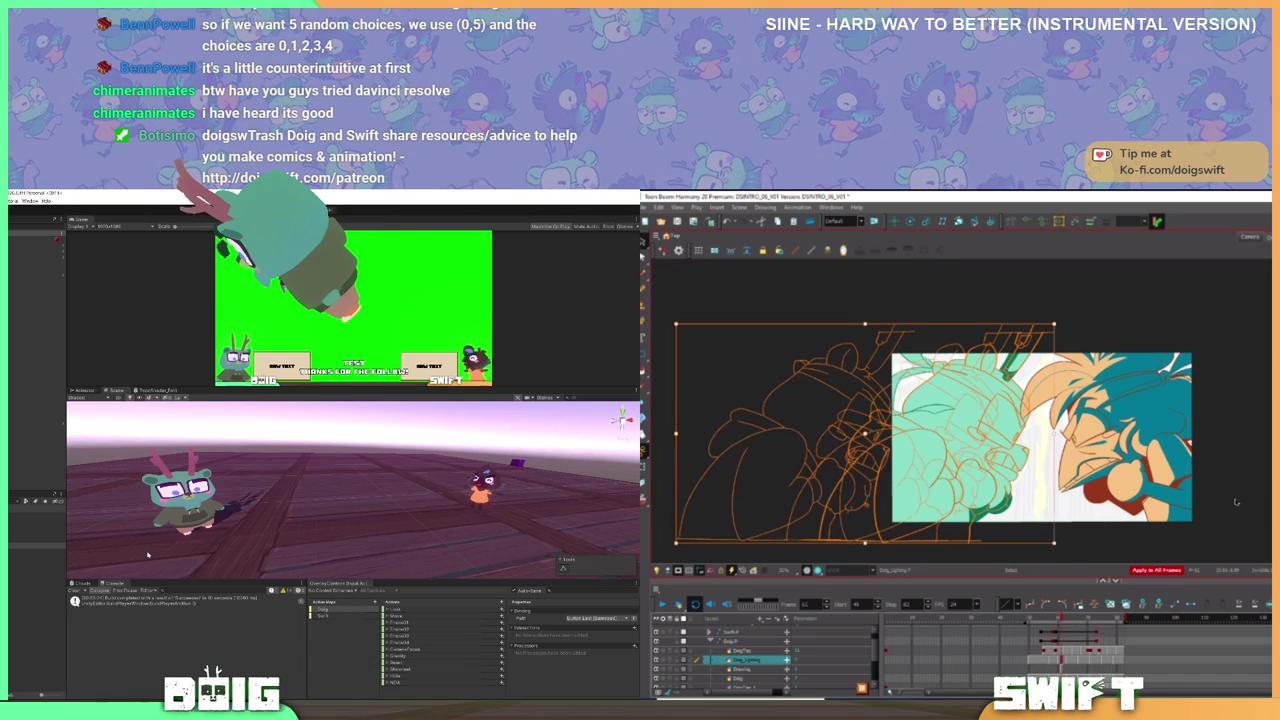
key("Delete")
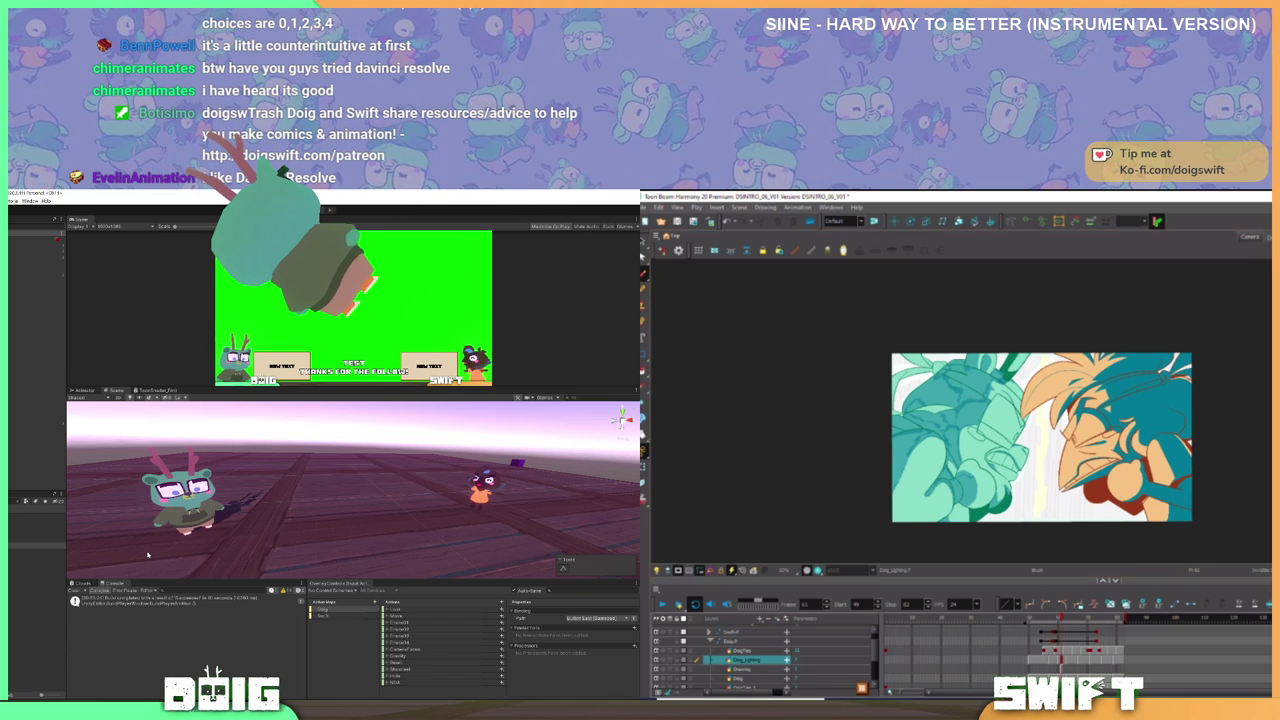
- Lower the opacity of the Drawing layer so its painted bear shadows become a faint guide
scroll(1018, 445, "up", 3)
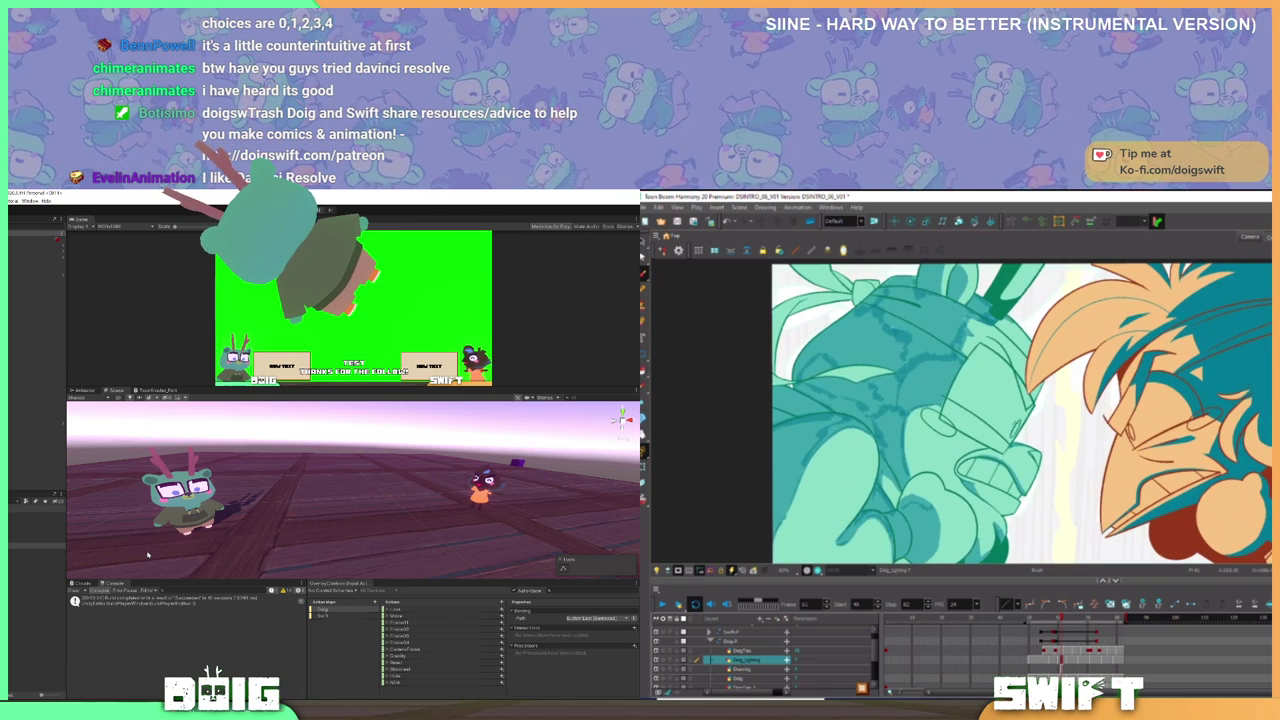
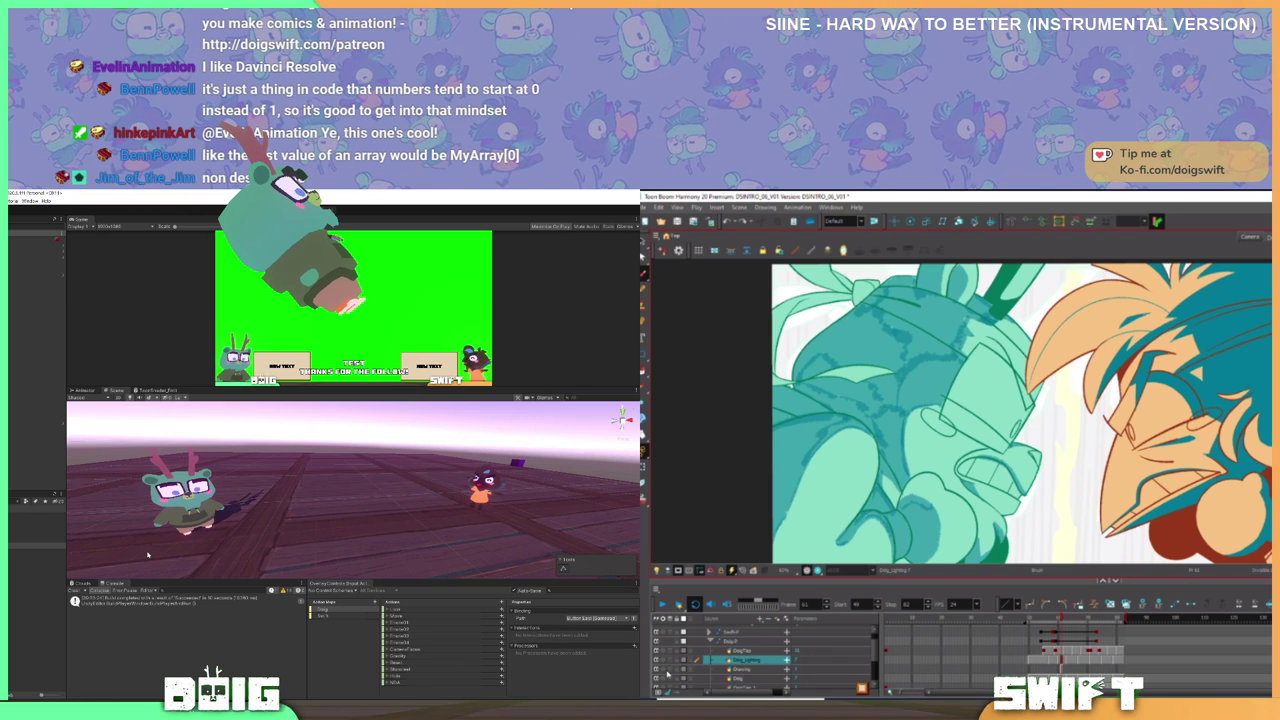
double_click(729, 671)
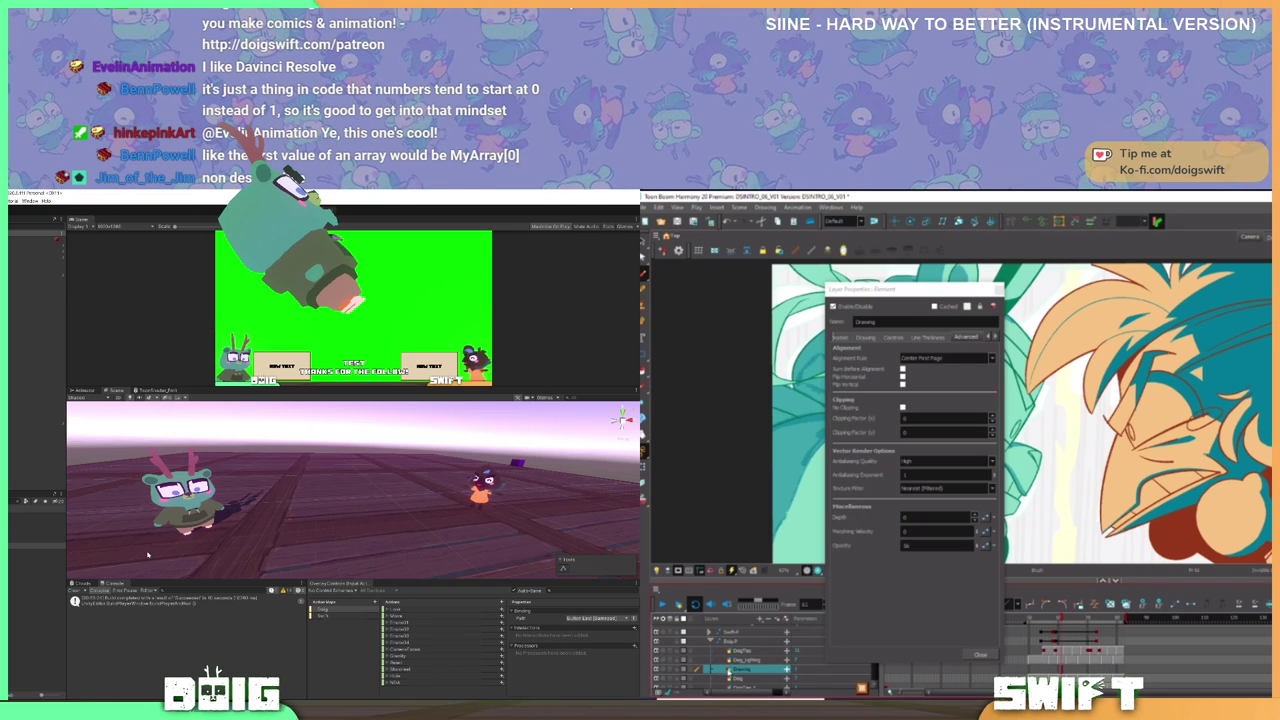
left_click_drag(977, 545, 971, 609)
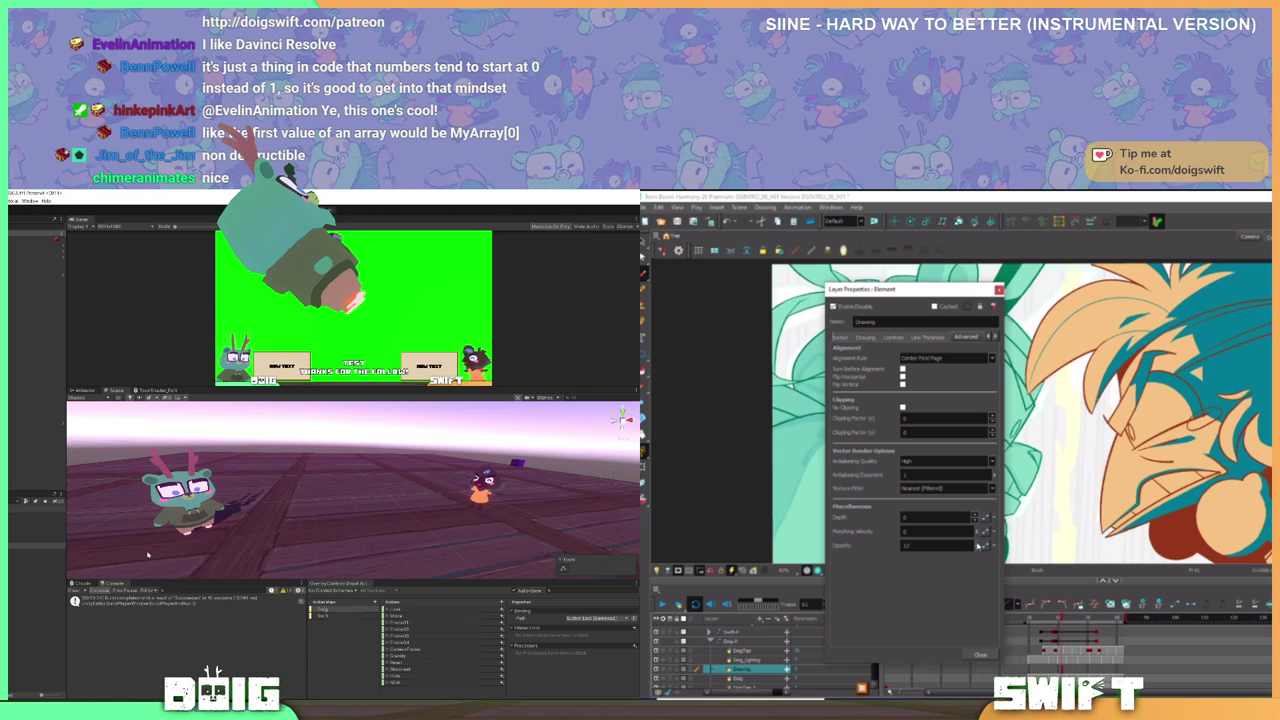
left_click(986, 655)
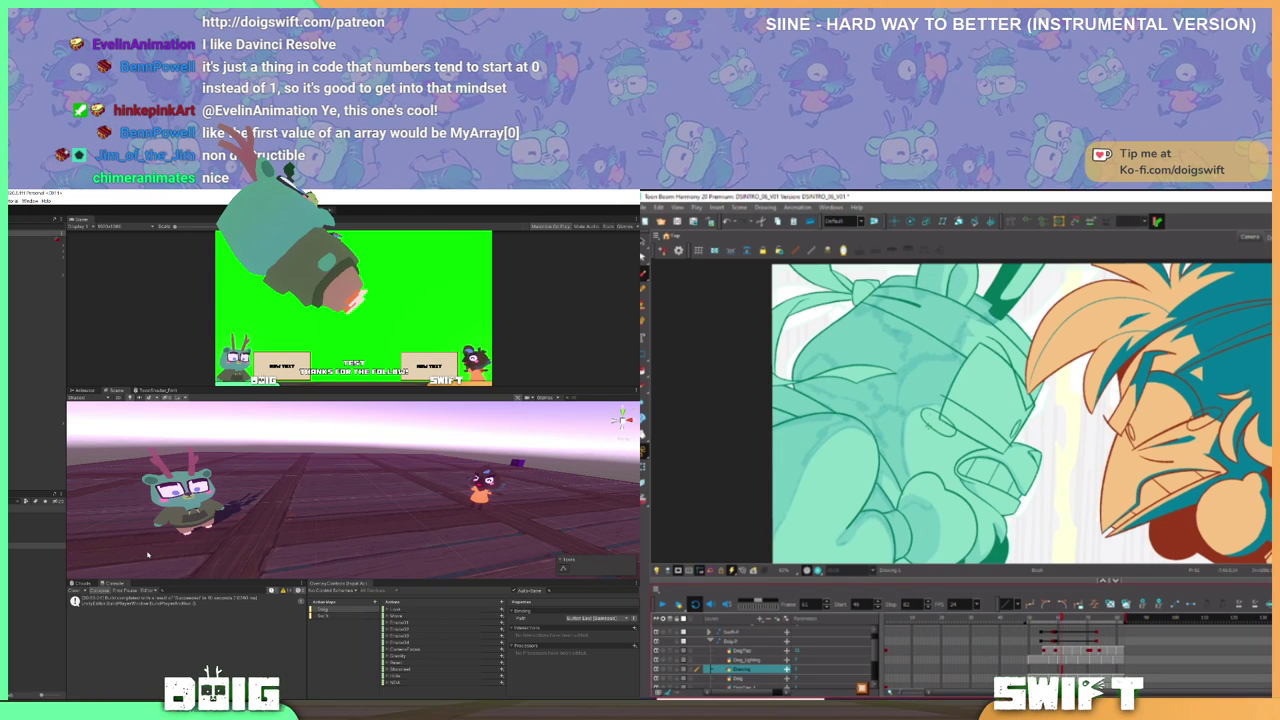
- Draw the shadow outline along the bear's cheek and jaw on the Doig_Lighting layer's current frame
left_click(1062, 659)
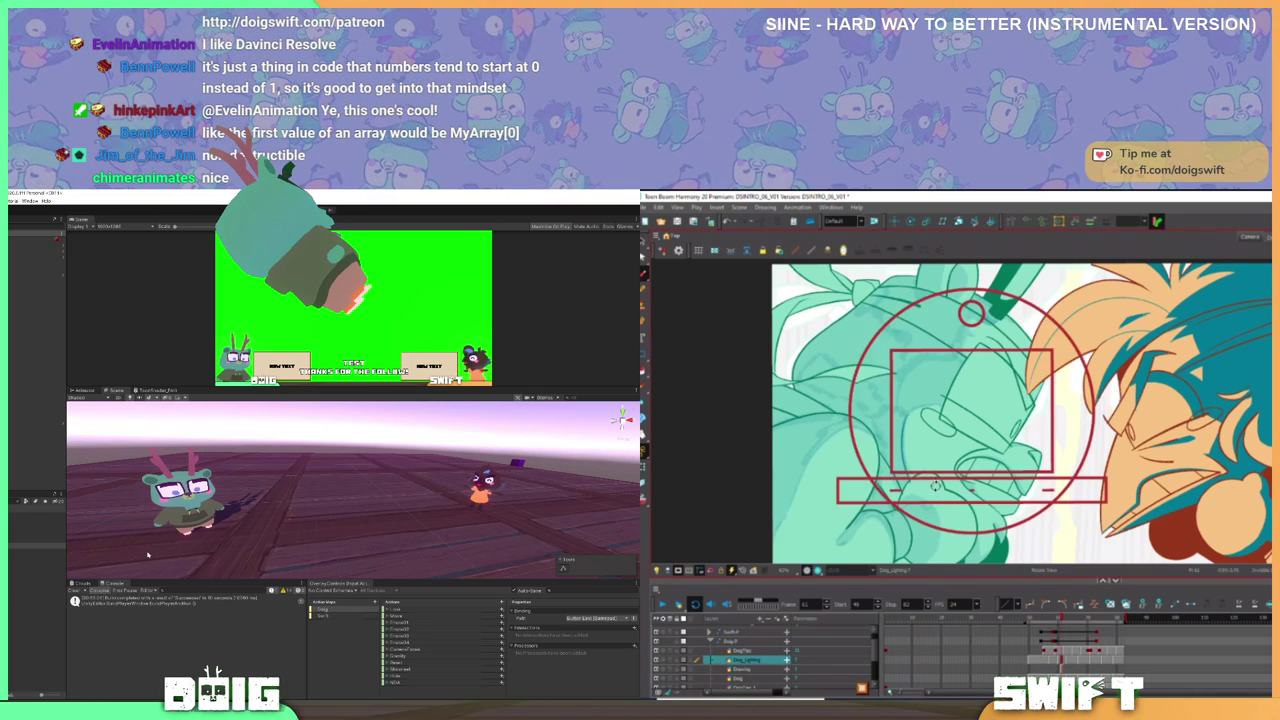
left_click_drag(911, 471, 986, 488)
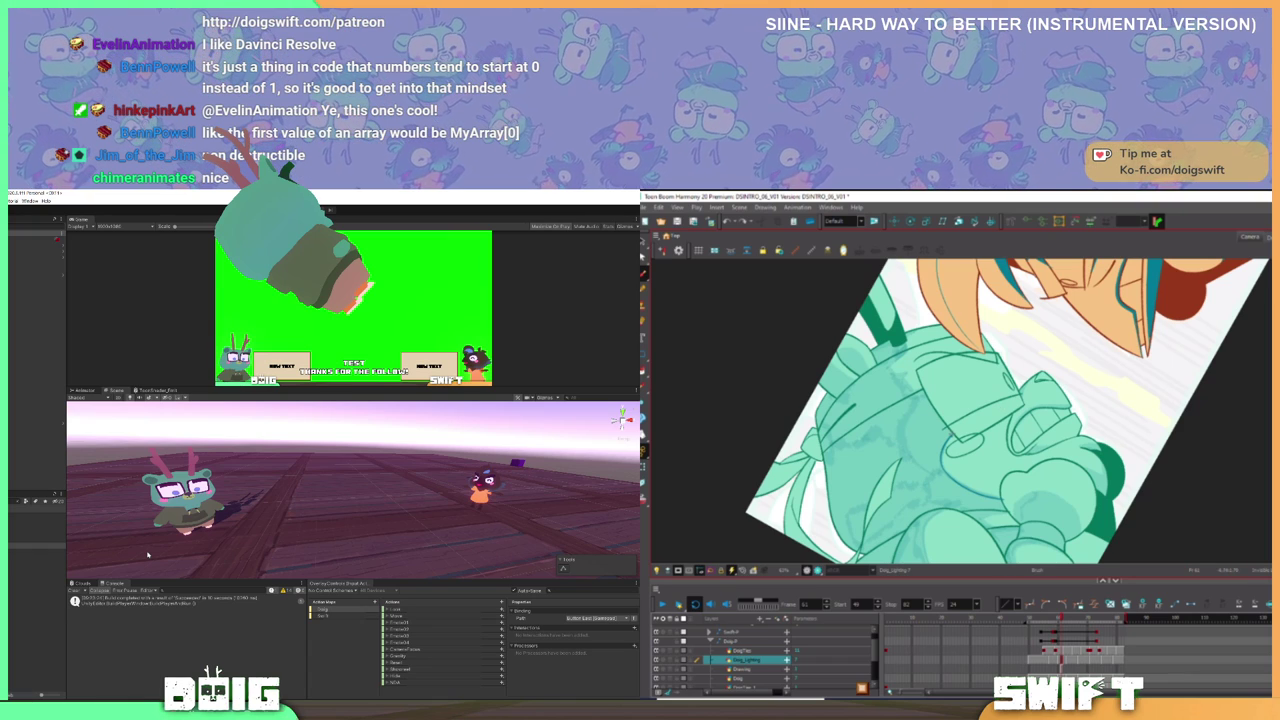
left_click_drag(1050, 420, 1023, 398)
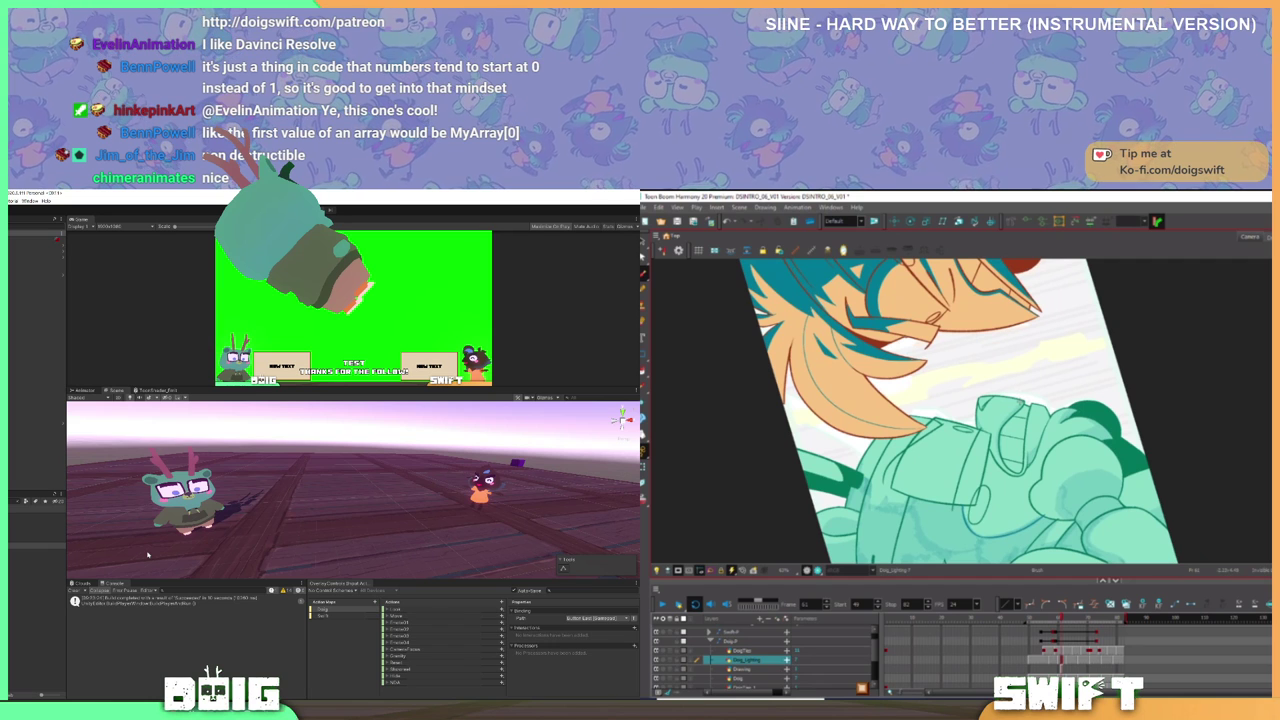
key("shift+l")
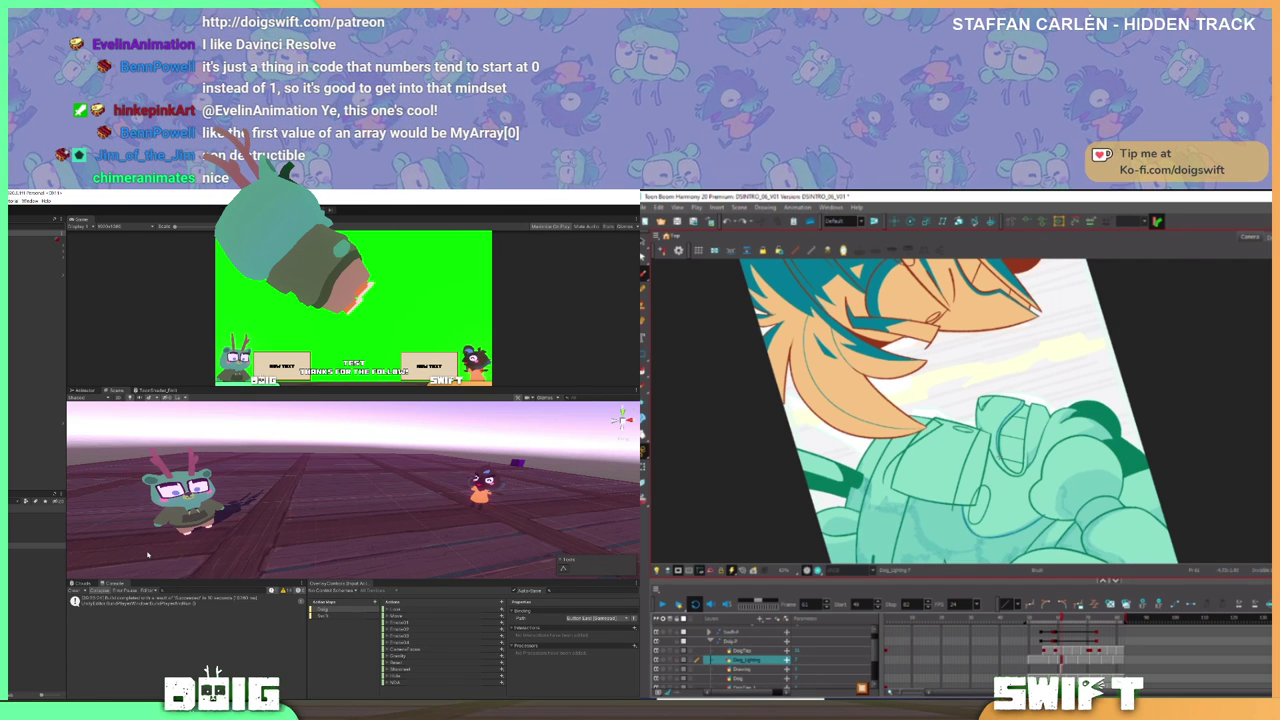
mouse_move(1018, 468)
left_mouse_down()
mouse_move(955, 480)
mouse_move(1046, 408)
left_mouse_up()
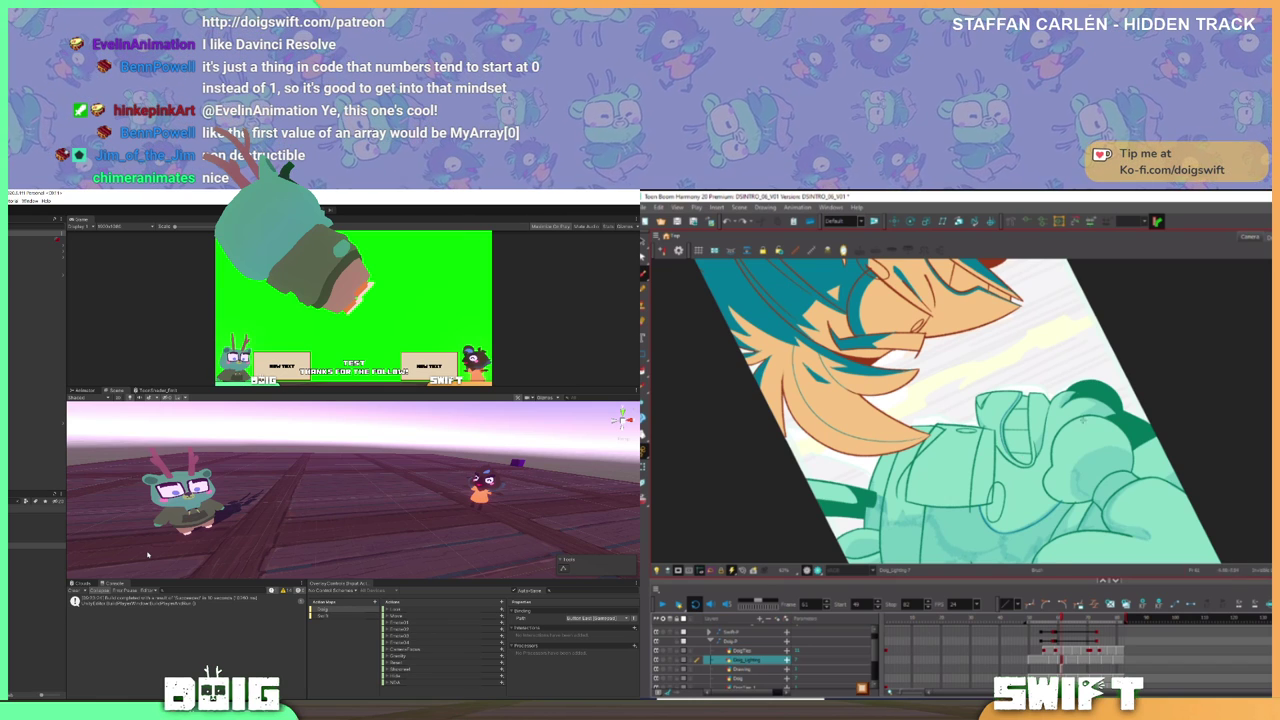
left_click_drag(889, 461, 895, 354)
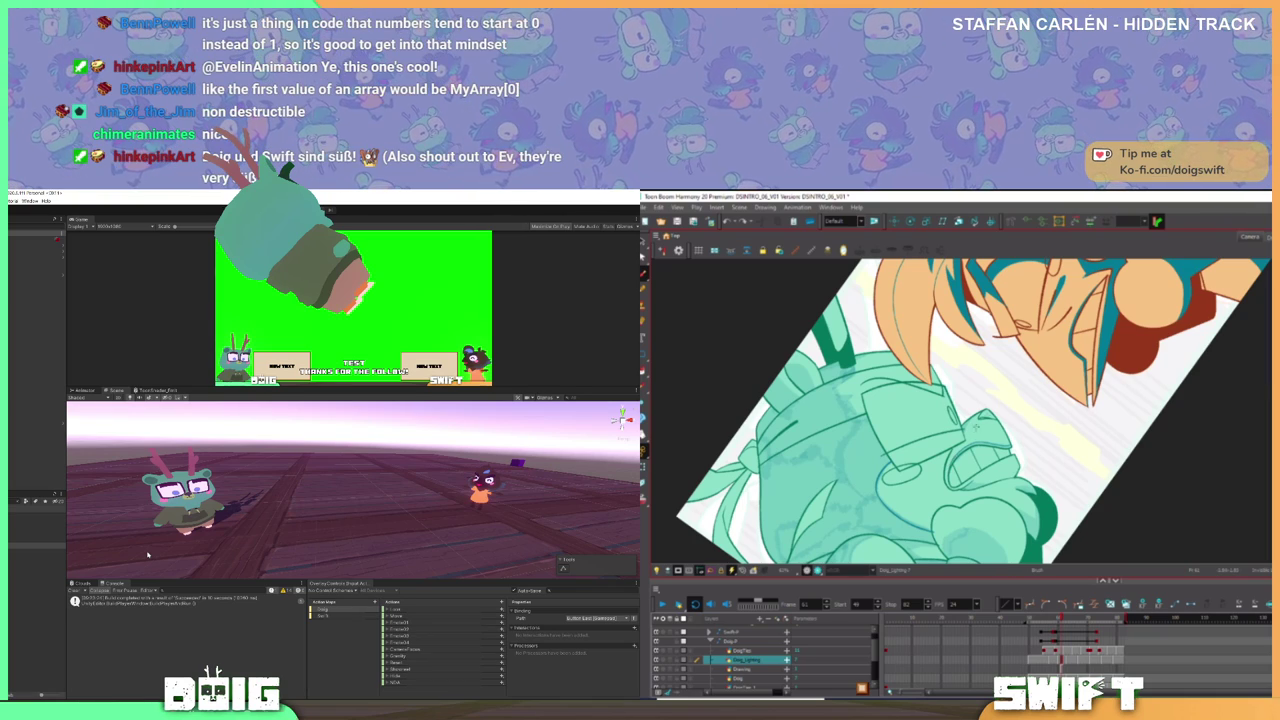
- Continue the Doig_Lighting shadow line around the bear's muzzle and chin fur with the Brush tool
left_click_drag(977, 427, 893, 454)
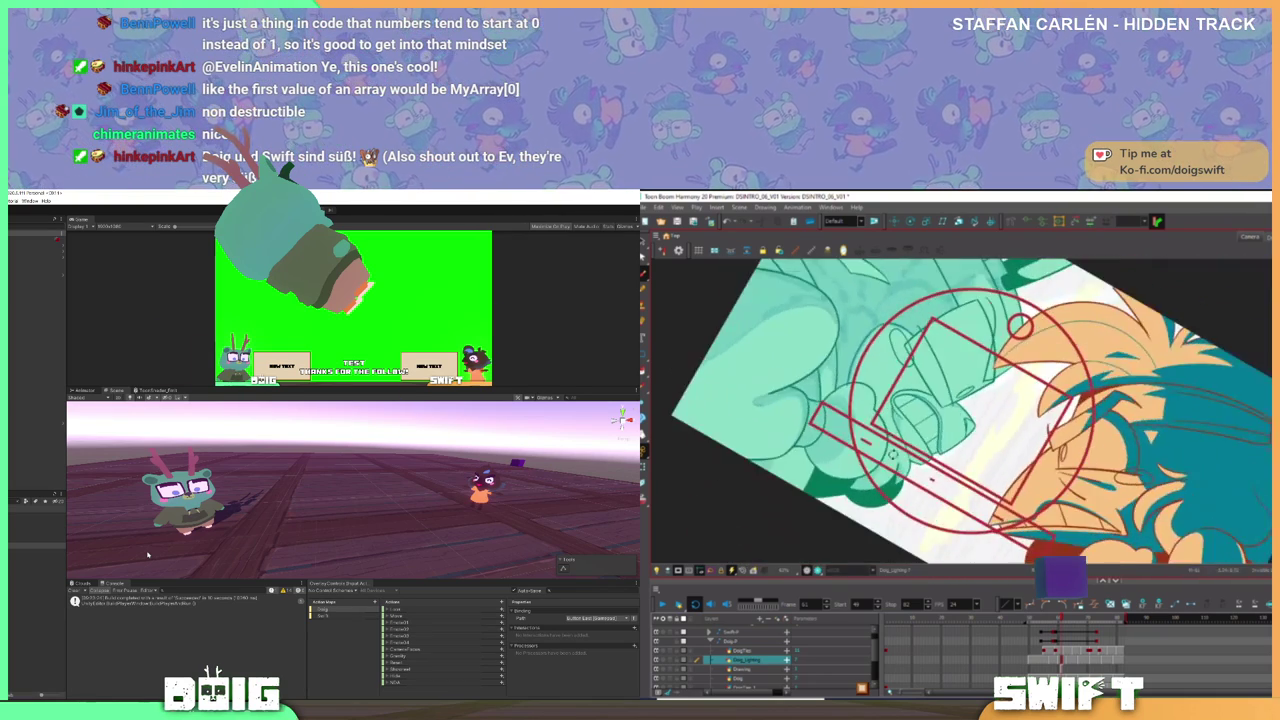
left_click_drag(1020, 325, 1020, 325)
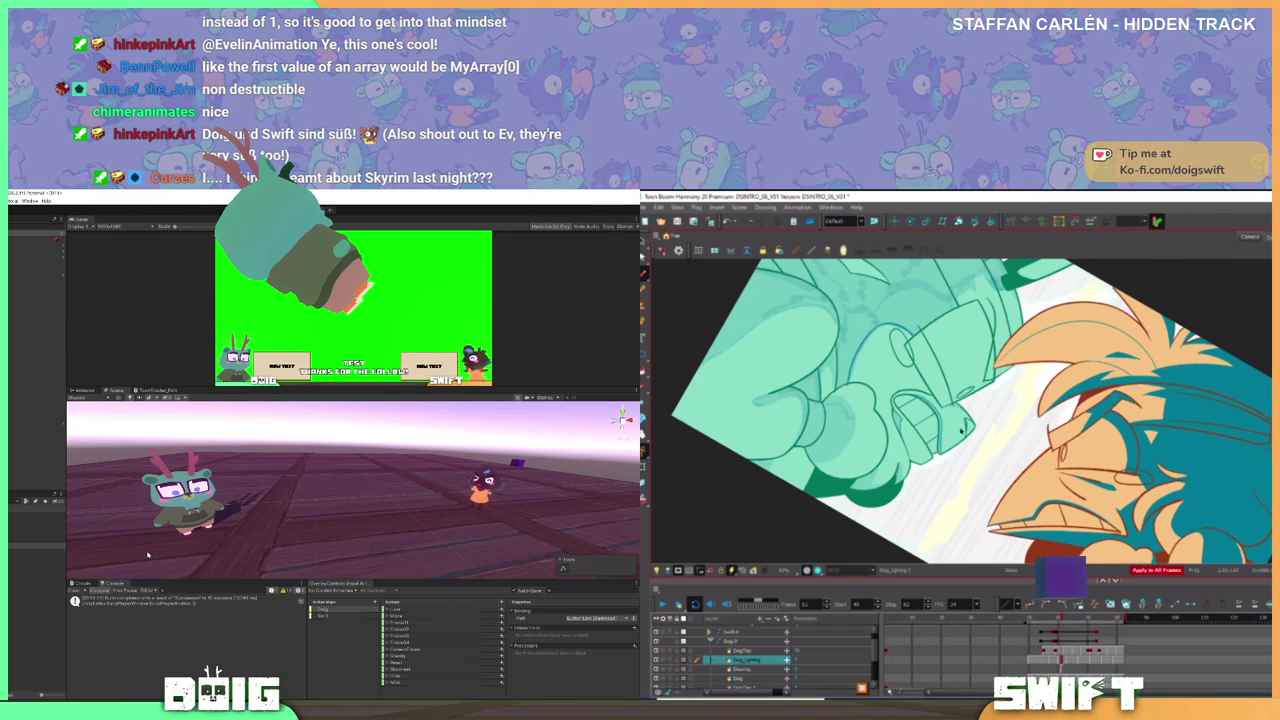
mouse_move(912, 406)
left_mouse_down()
mouse_move(1014, 367)
mouse_move(1002, 499)
mouse_move(1030, 458)
mouse_move(960, 482)
left_mouse_up()
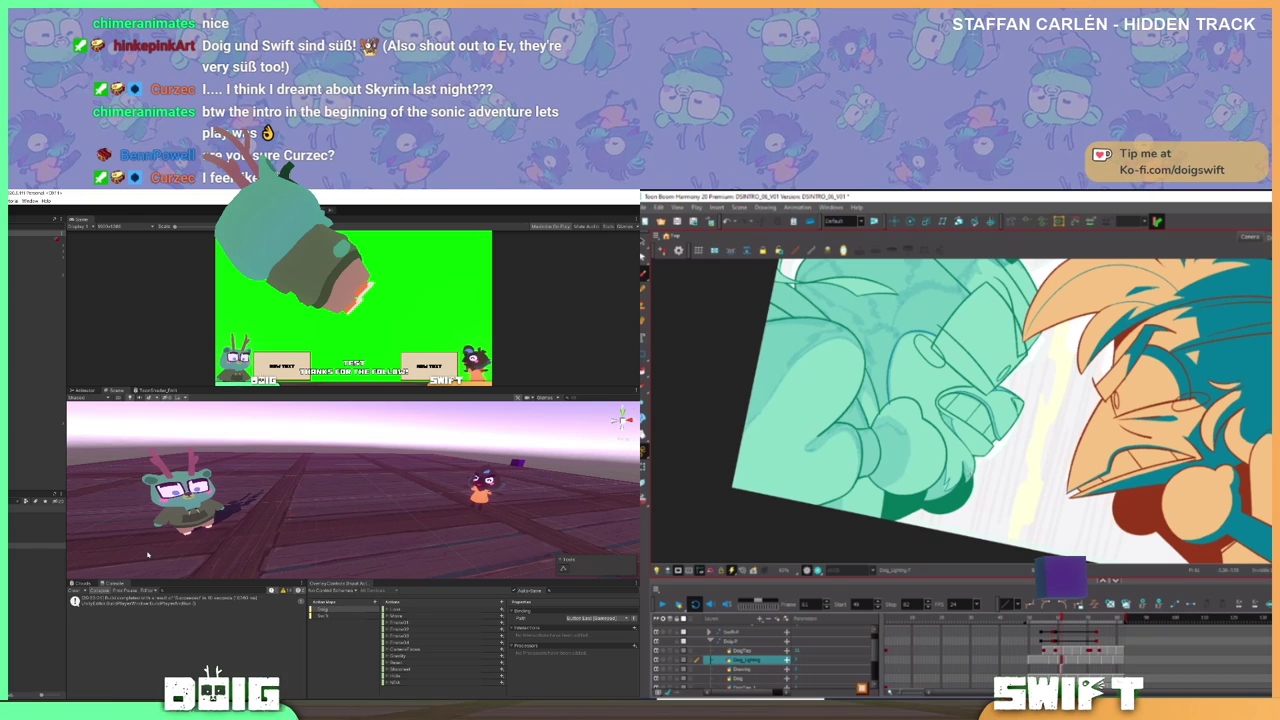
left_click_drag(1000, 480, 1032, 435)
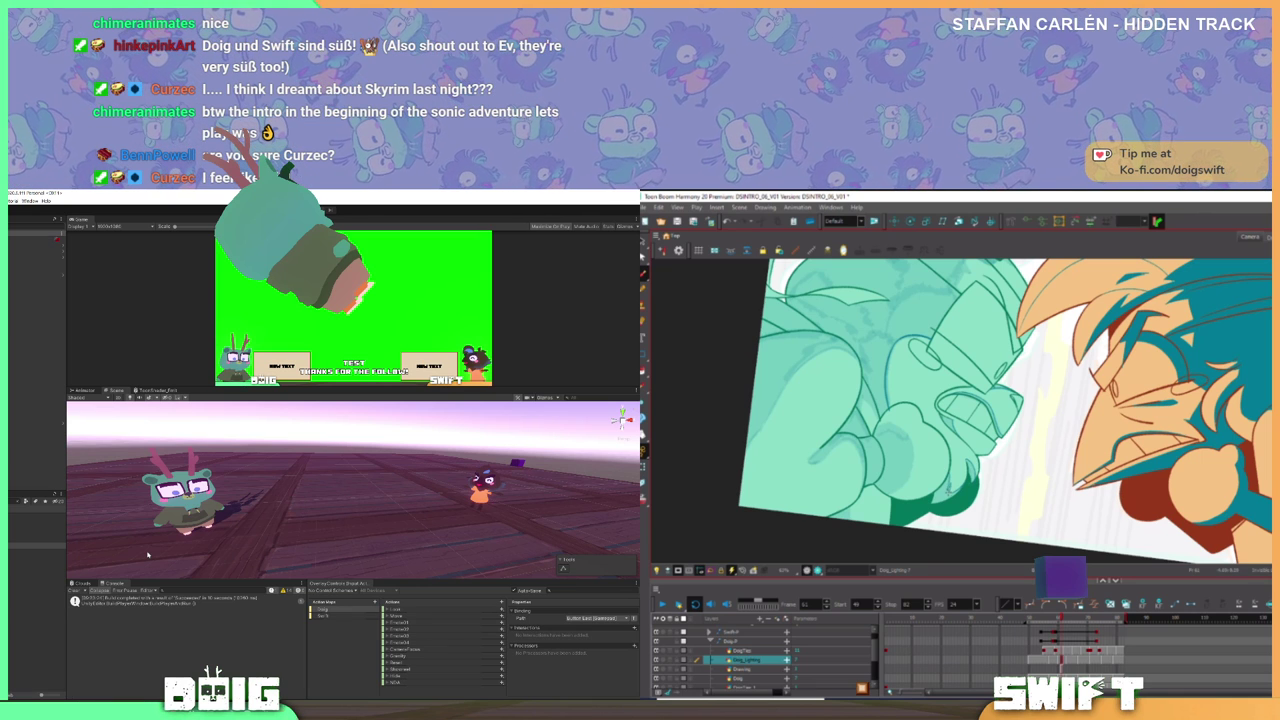
left_click_drag(1003, 462, 1020, 440)
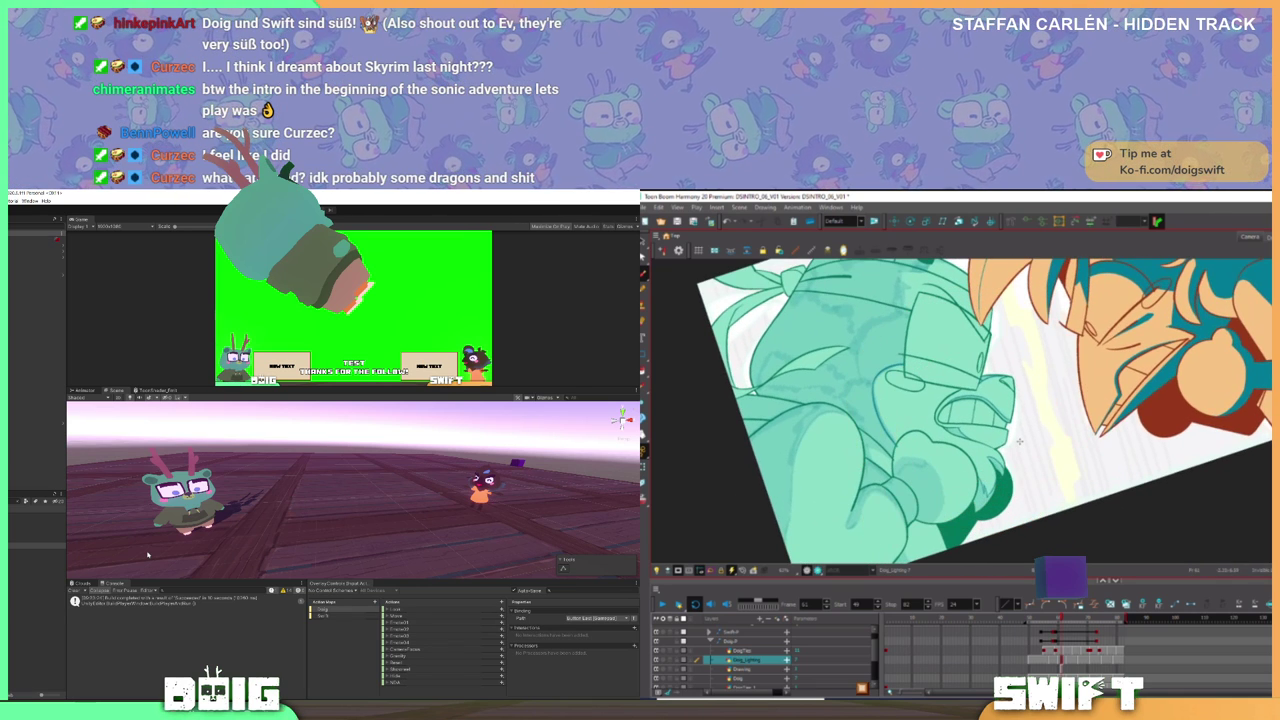
key("alt+b")
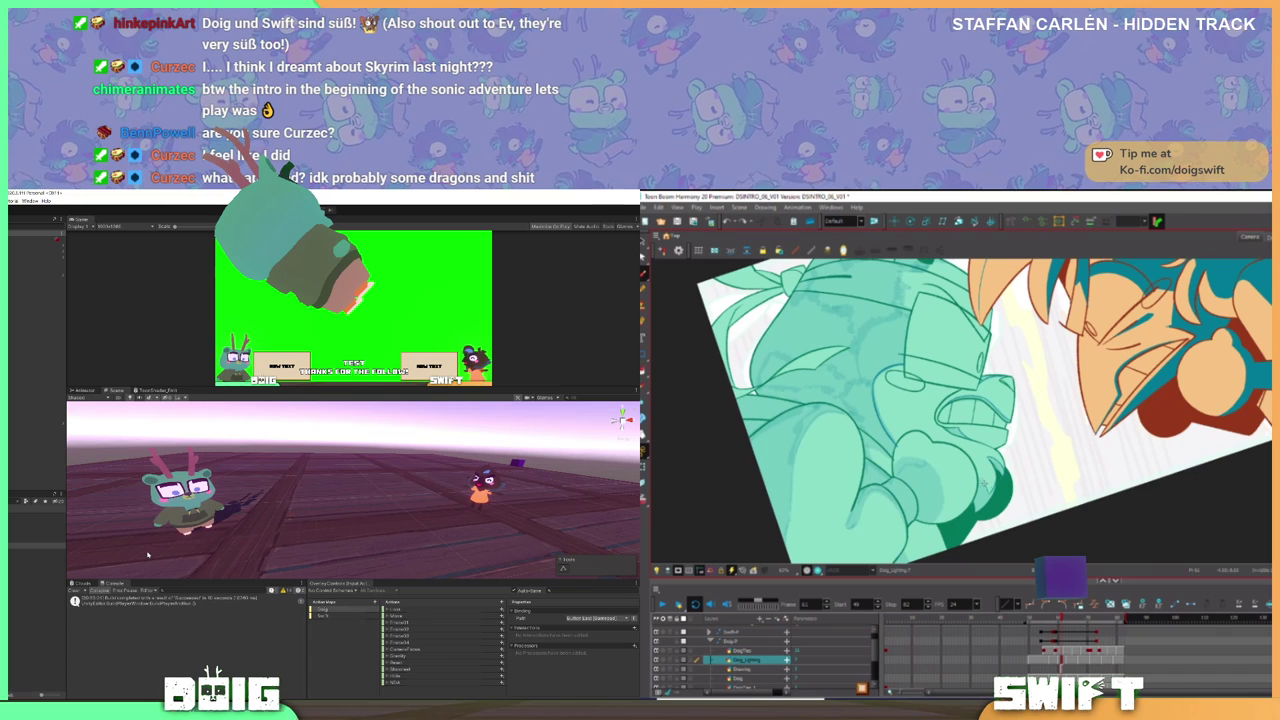
left_click_drag(1028, 436, 1010, 494)
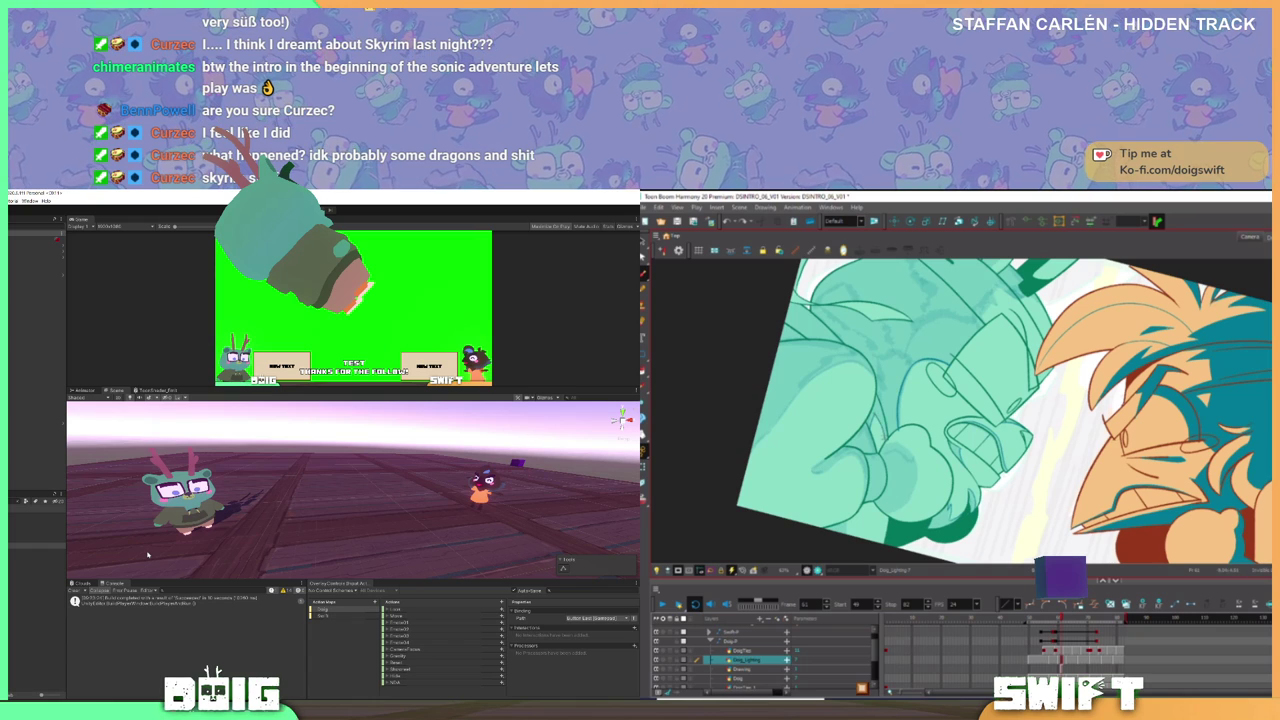
left_click_drag(889, 416, 994, 503)
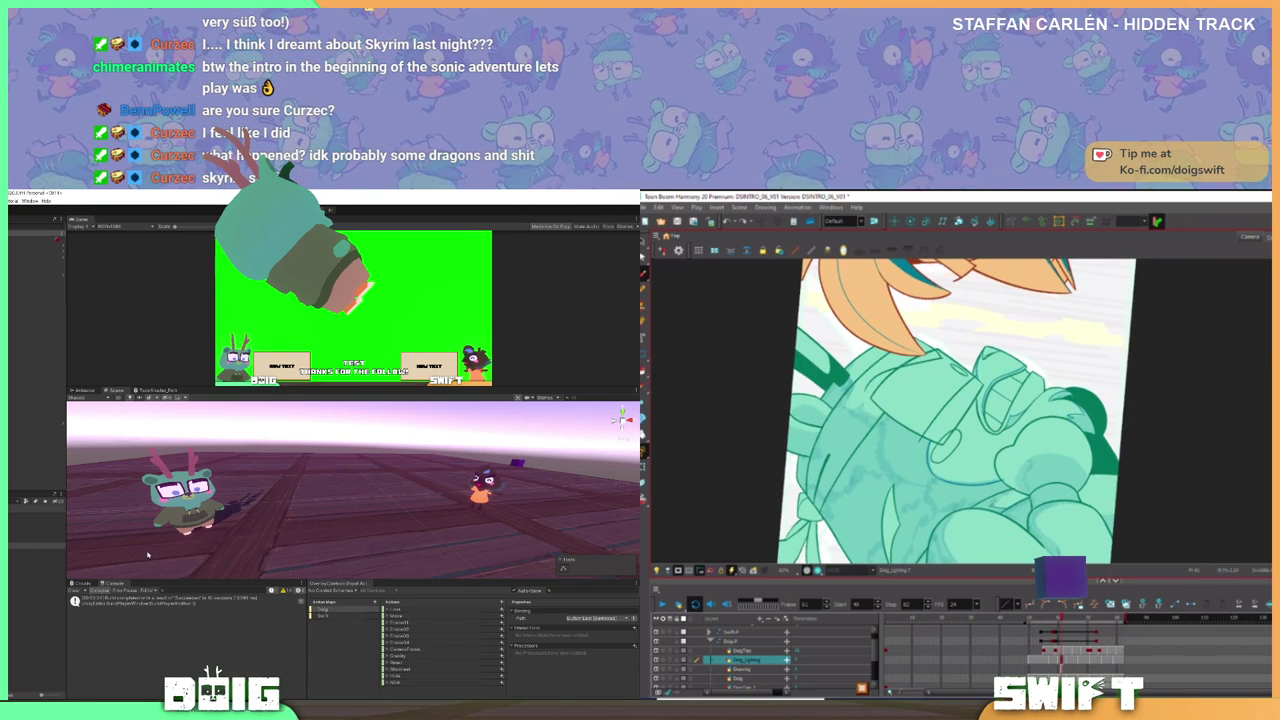
- Draw shadow strokes beside the bear's raised fist and chin, and reframe the Unity scene on the Swift character
left_click_drag(1024, 485, 914, 476)
left_click(914, 479, "ctrl")
left_click_drag(366, 497, 340, 506)
left_click_drag(979, 523, 975, 520)
left_click_drag(340, 506, 324, 514)
left_click_drag(975, 520, 930, 485)
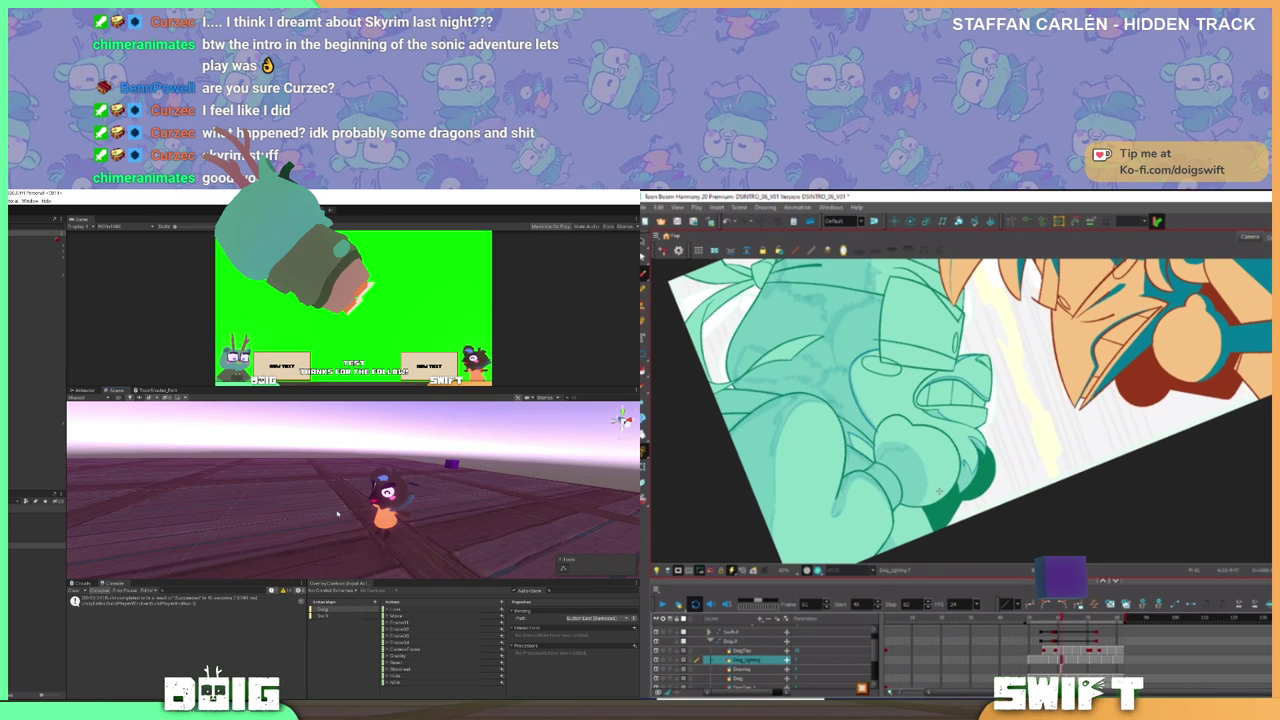
scroll(940, 490, "up", 2)
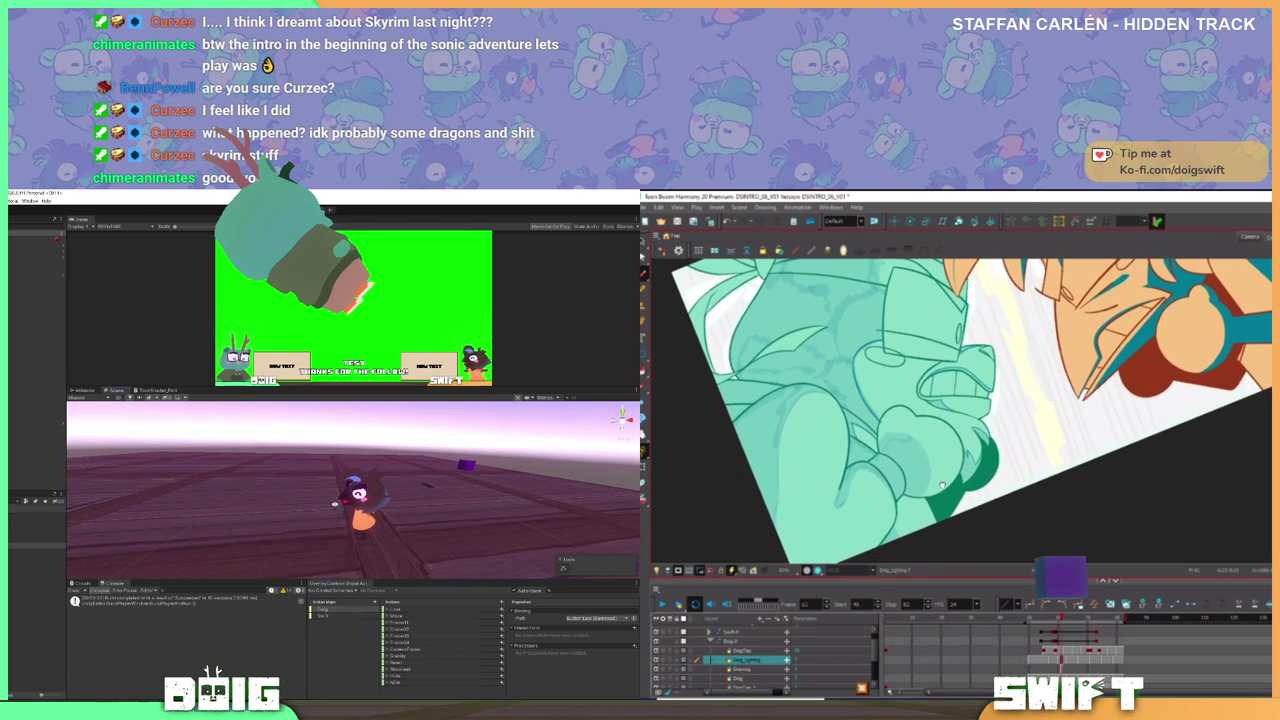
left_click_drag(942, 484, 944, 478)
left_click_drag(872, 392, 886, 358)
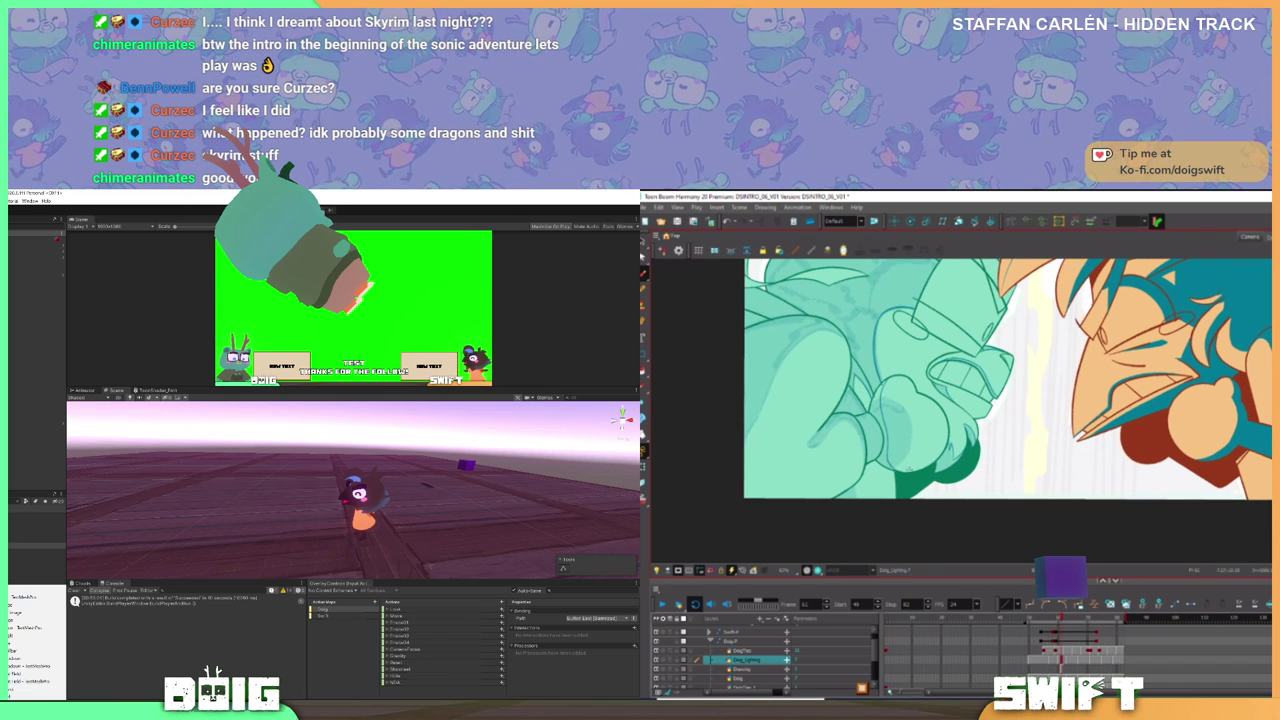
left_click_drag(881, 371, 895, 351)
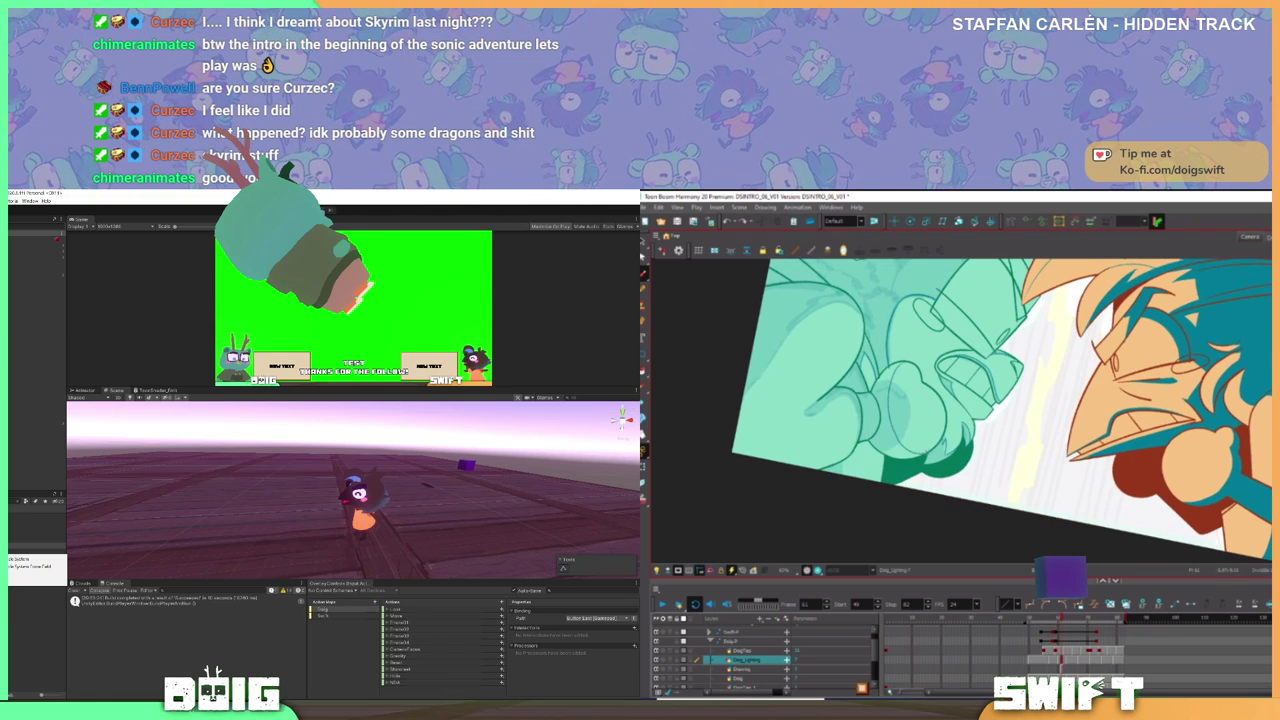
- Paint the shadow shape over the lower part of the bear's raised fist on Doig_Lighting
left_click_drag(996, 408, 1040, 403)
key("Delete")
key("alt+b")
left_click_drag(898, 408, 946, 450)
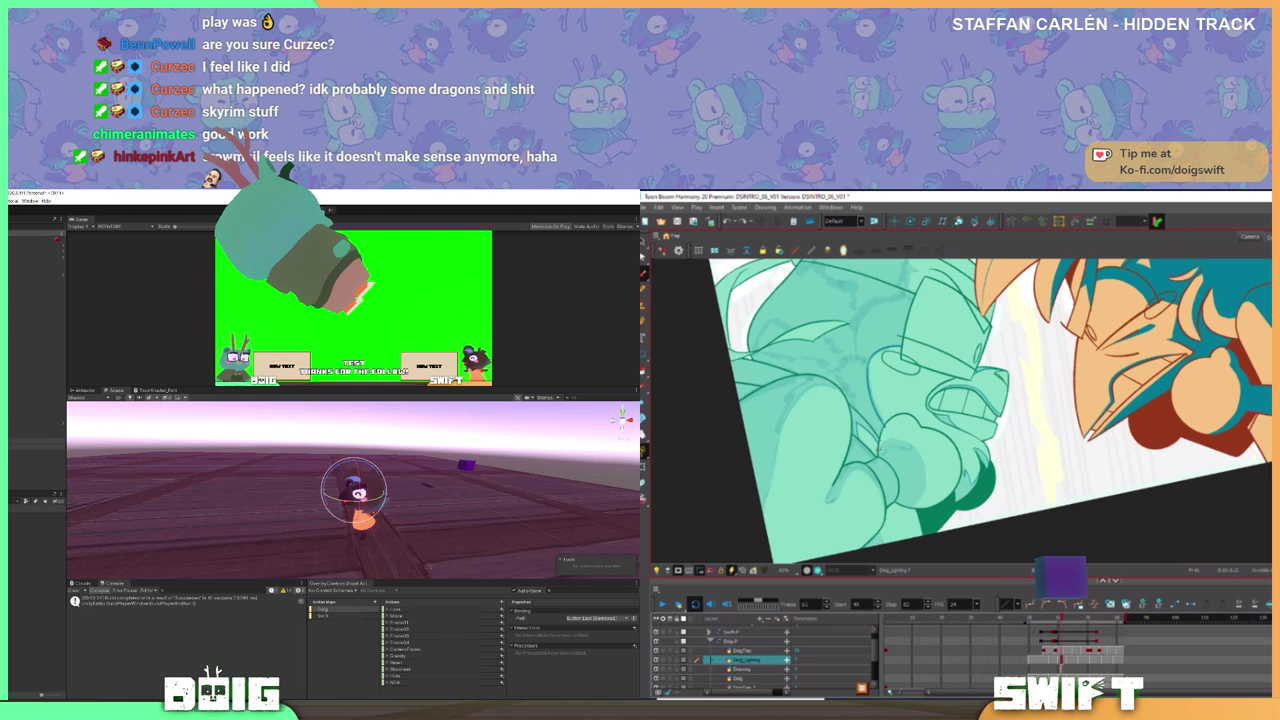
mouse_move(880, 451)
left_mouse_down()
mouse_move(898, 439)
mouse_move(950, 482)
mouse_move(990, 450)
mouse_move(977, 438)
mouse_move(980, 465)
left_mouse_up()
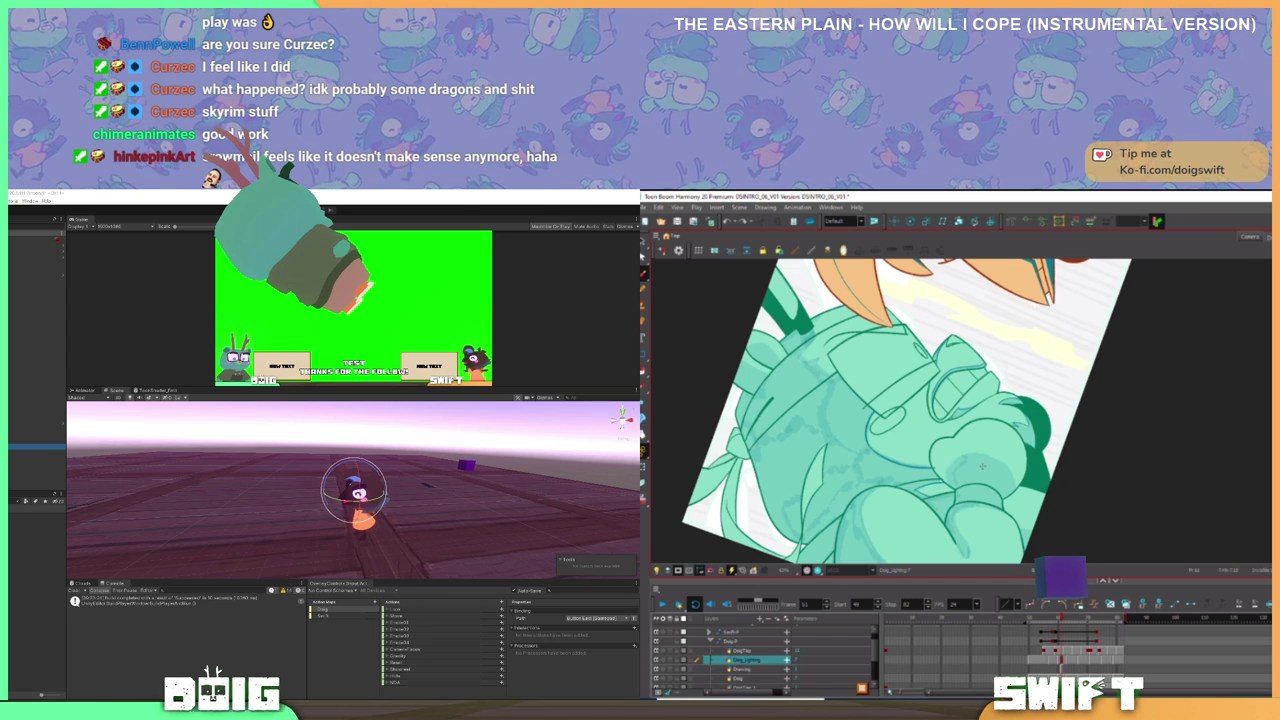
left_click_drag(990, 473, 1018, 407)
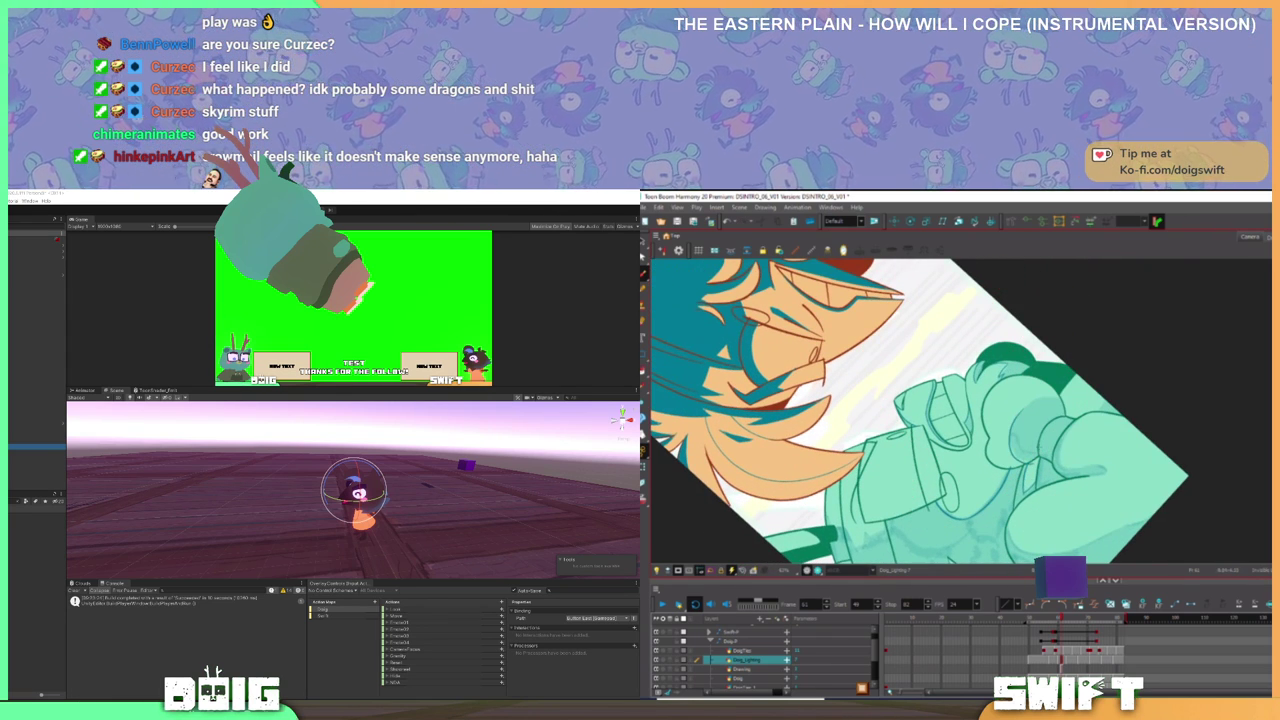
- Undo the last wrist strokes and redraw the shadow edge where the bear's fist meets its wrist
mouse_move(1012, 437)
left_mouse_down()
mouse_move(1034, 458)
mouse_move(1013, 418)
mouse_move(1028, 404)
left_mouse_up()
key("ctrl+z")
key("ctrl+z")
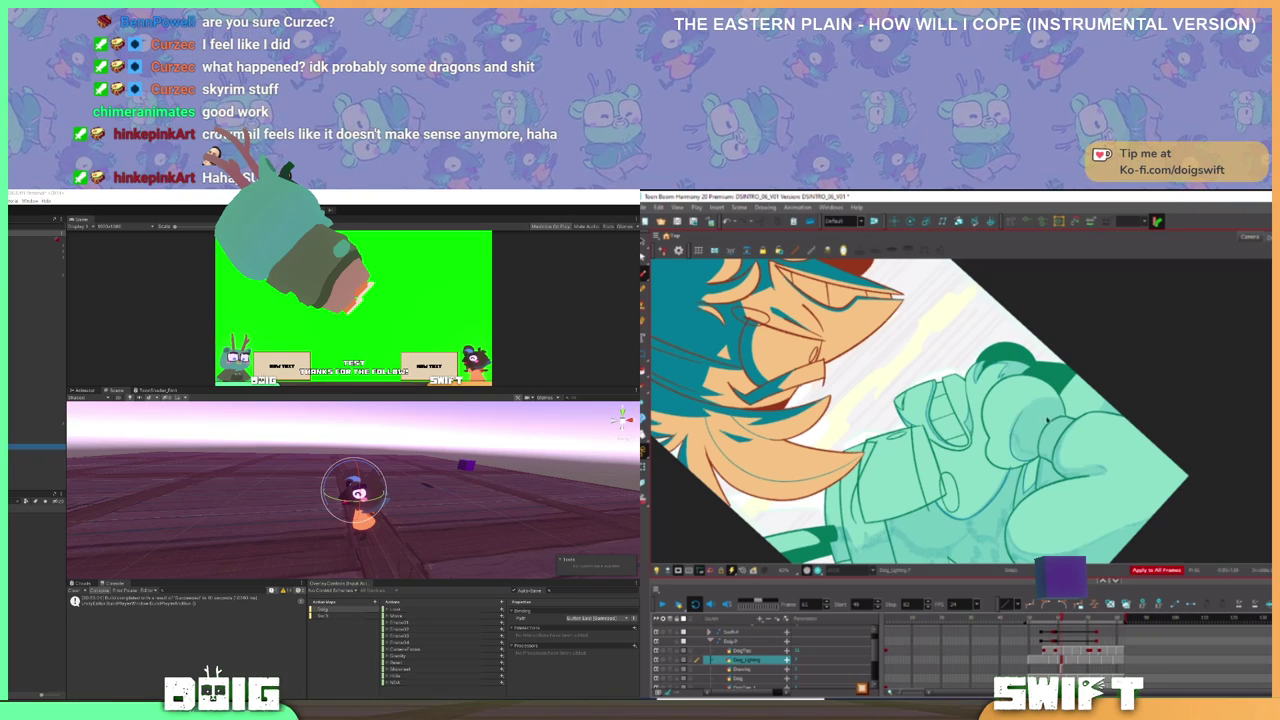
left_click_drag(1020, 455, 1025, 418)
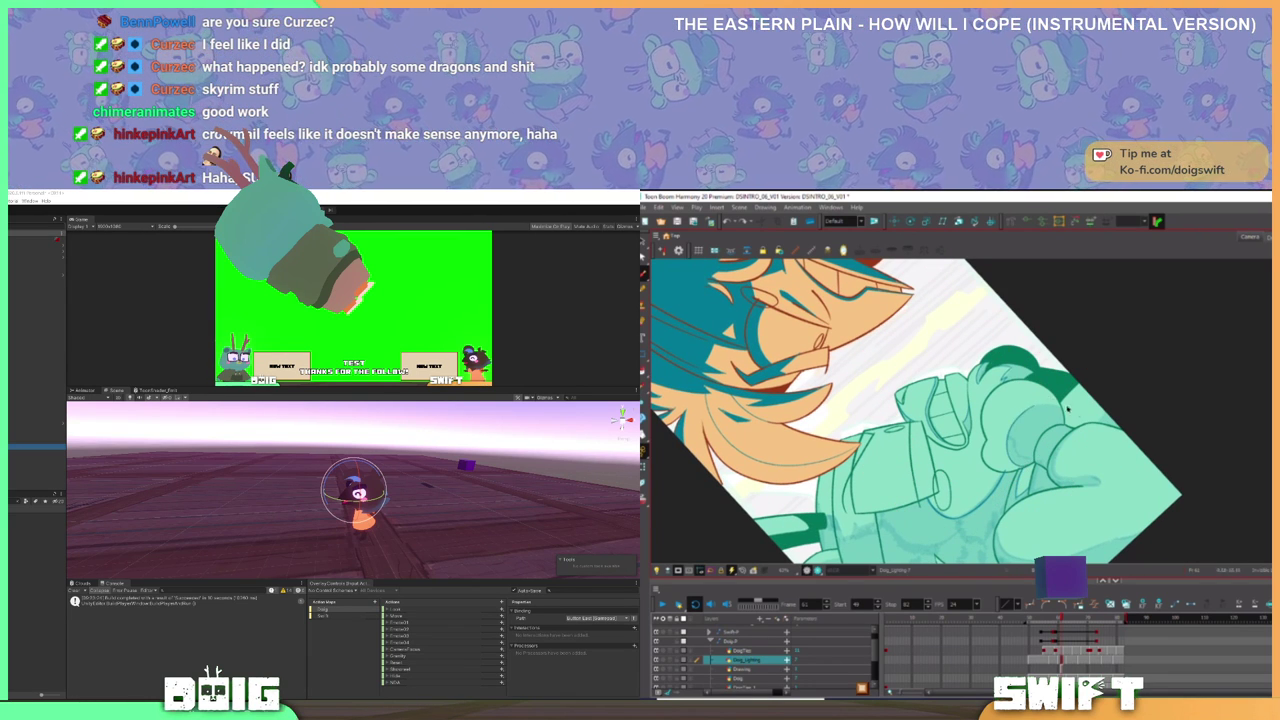
left_click_drag(1067, 408, 959, 471)
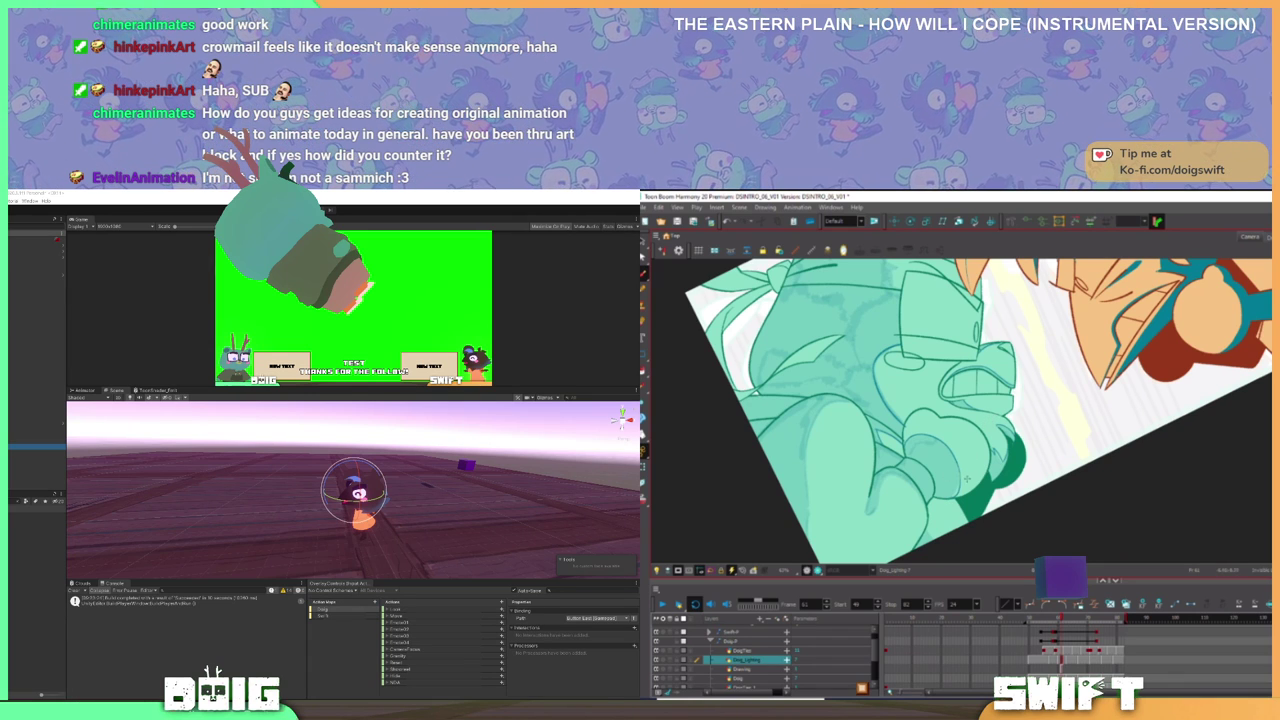
- Extend the Doig_Lighting shadow outline from the bear's wrist along its forearm
mouse_move(951, 488)
left_mouse_down()
mouse_move(979, 482)
mouse_move(986, 465)
left_mouse_up()
key("ctrl+alt")
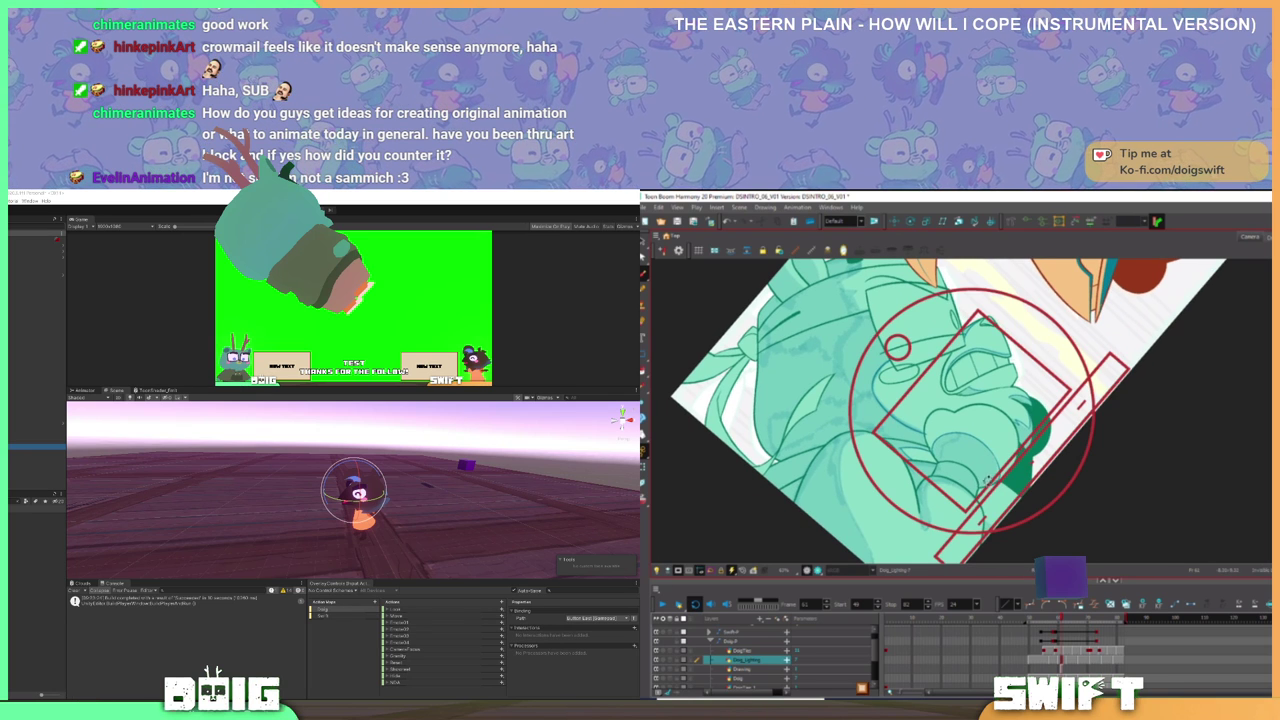
left_click_drag(986, 487, 986, 492)
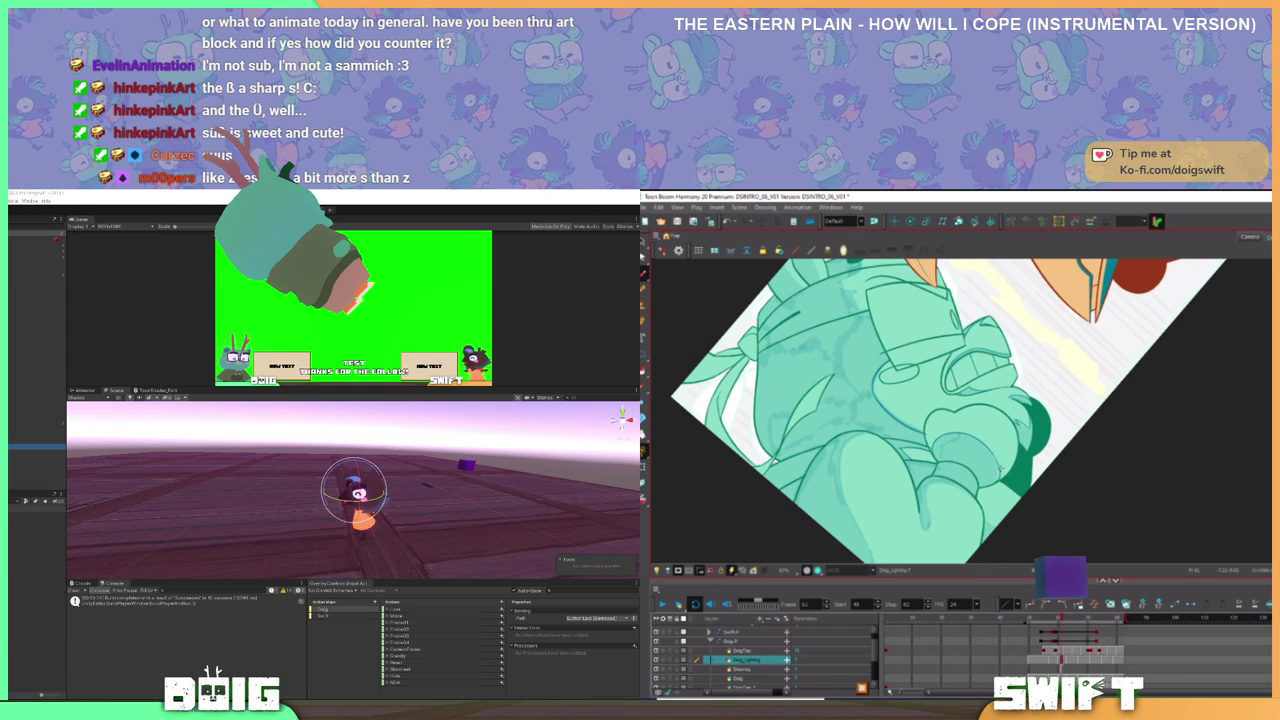
left_click_drag(1001, 469, 1042, 412)
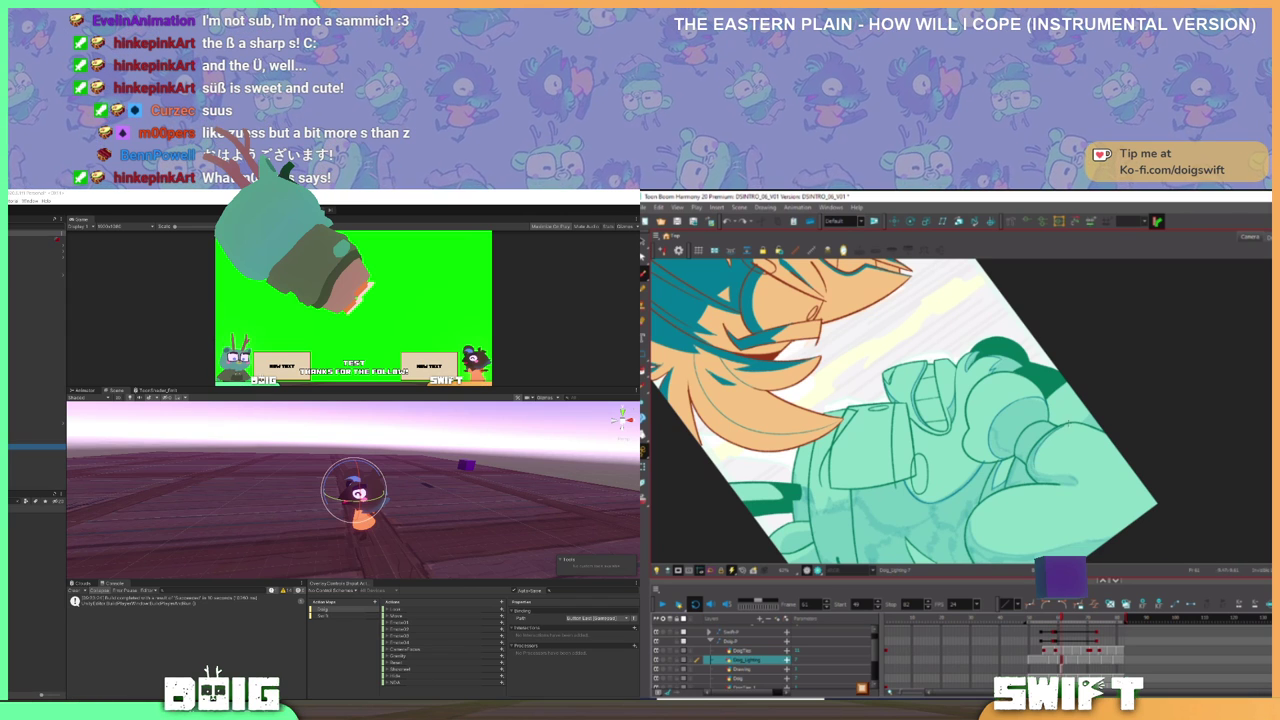
left_click_drag(894, 469, 878, 376)
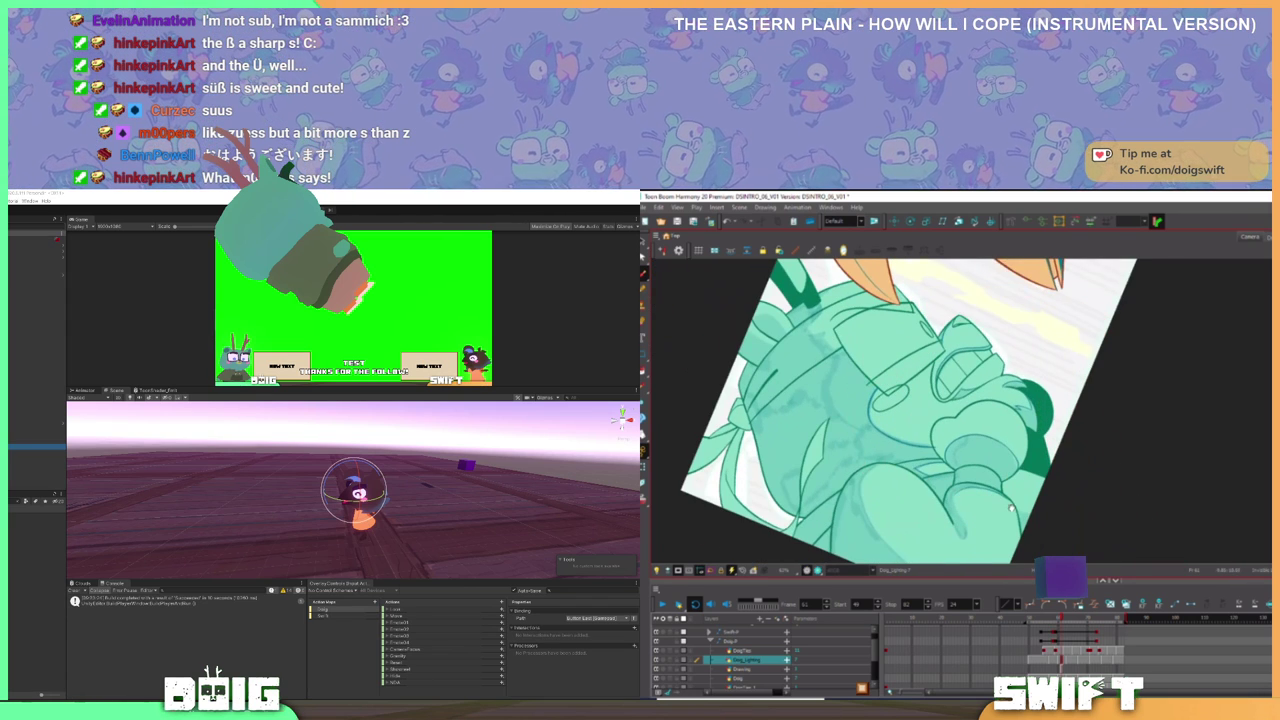
left_click_drag(1011, 508, 1015, 494)
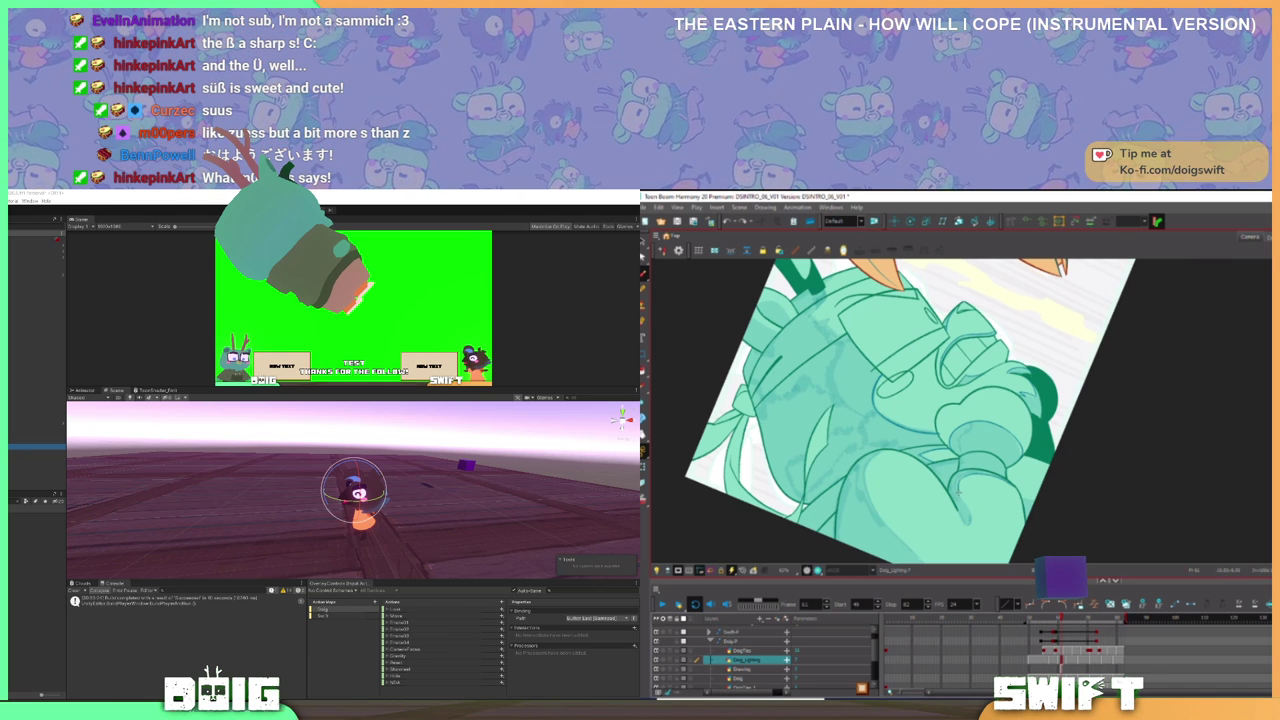
- Draw the shadow stroke in the crease between the bear's forearm and upper arm, undoing and redrawing it
left_click_drag(958, 491, 969, 513)
left_click_drag(881, 376, 904, 341, "ctrl+alt")
left_click_drag(984, 509, 995, 483)
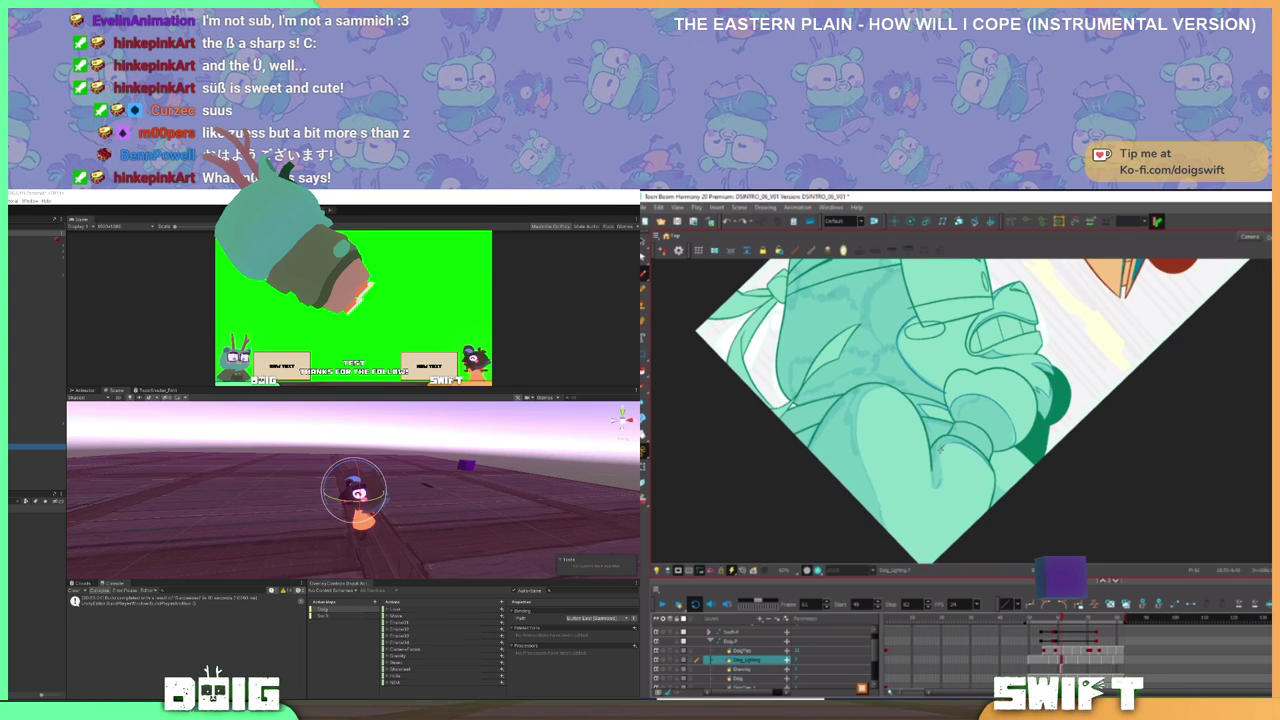
left_click_drag(940, 452, 936, 490)
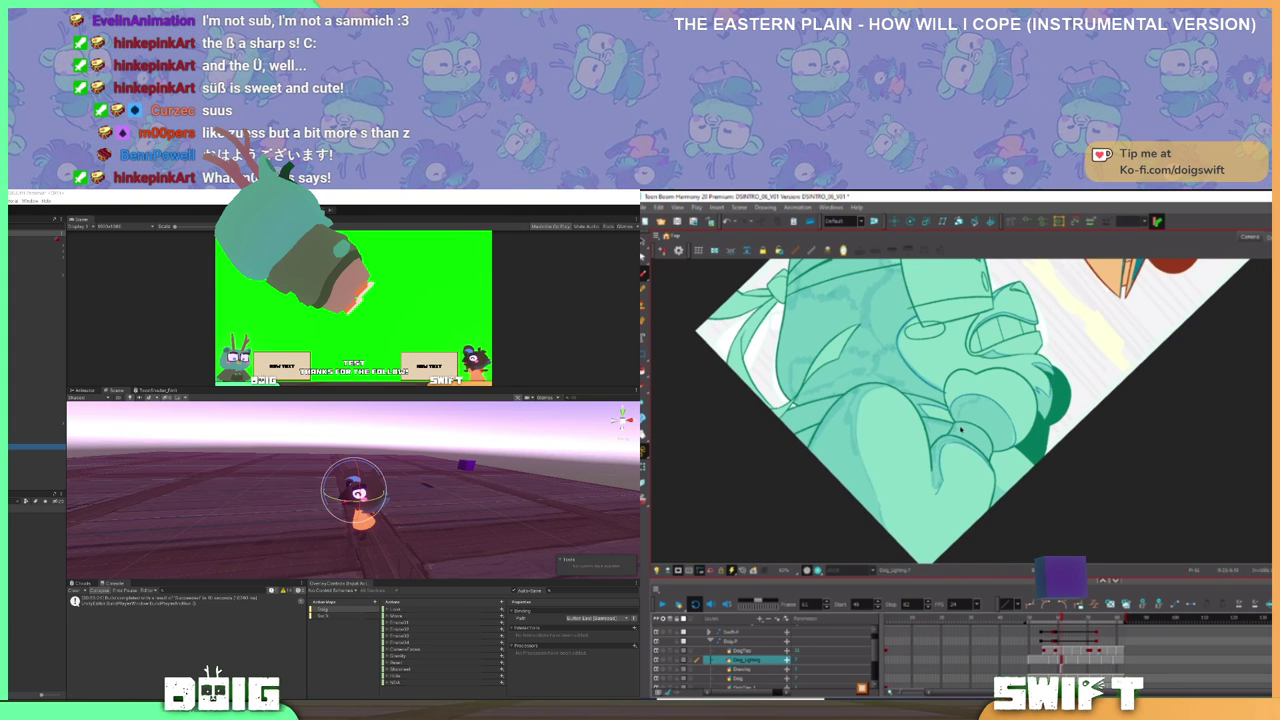
key("ctrl+z")
key("ctrl+z")
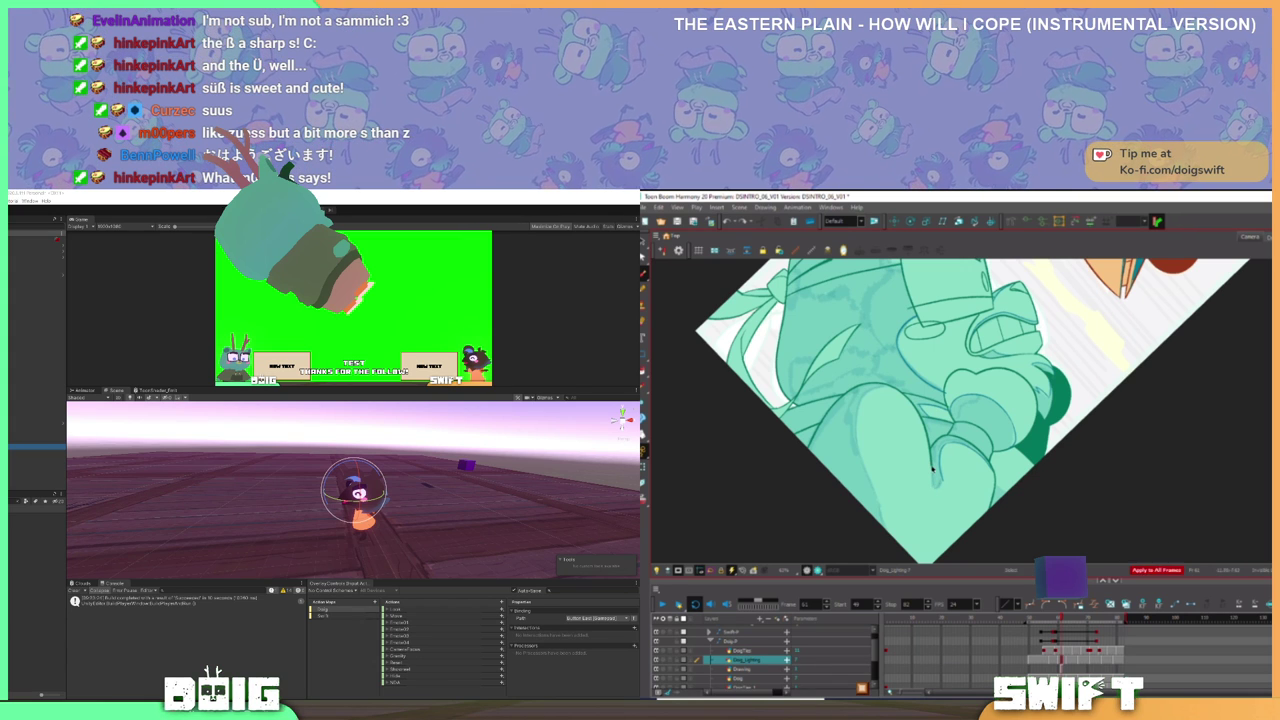
left_click_drag(931, 470, 930, 496)
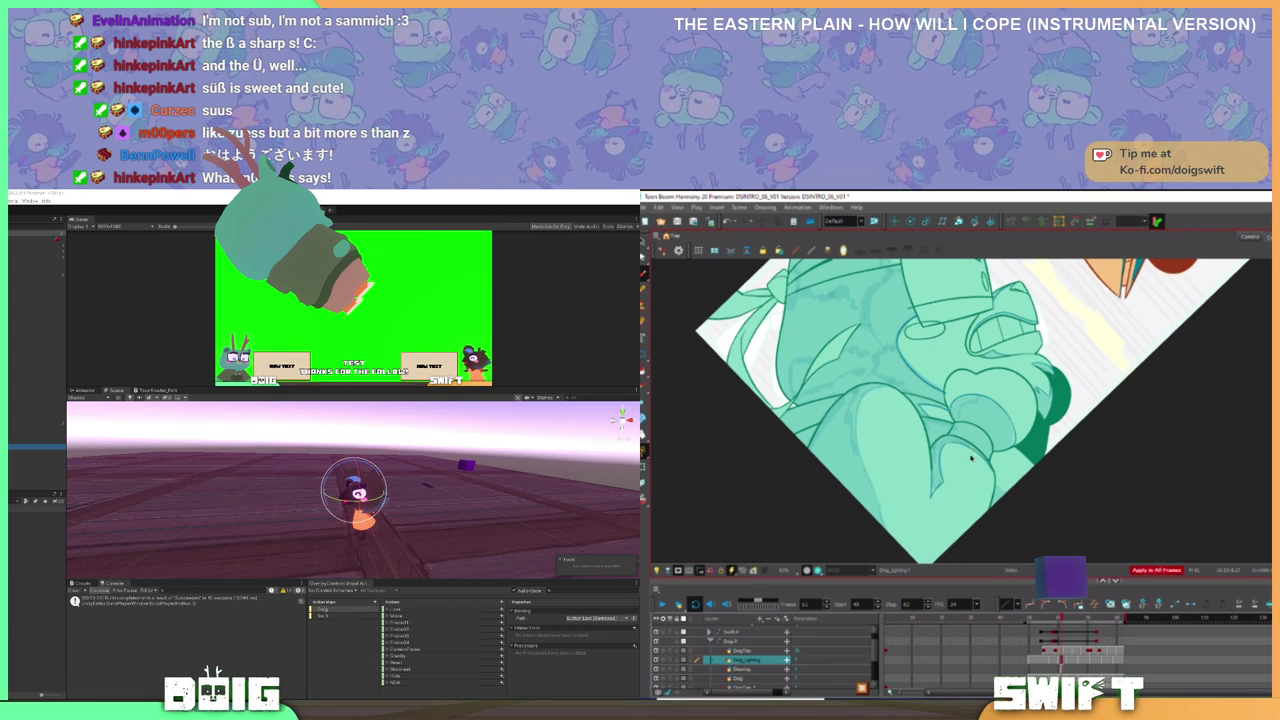
- Draw lighting strokes on the green character's leg below the forearm on the Doig_Lighting layer and delete the curved one
left_click_drag(894, 336, 963, 310)
mouse_move(1026, 427)
left_mouse_down()
mouse_move(1034, 440)
mouse_move(965, 502)
left_mouse_up()
left_click(963, 510)
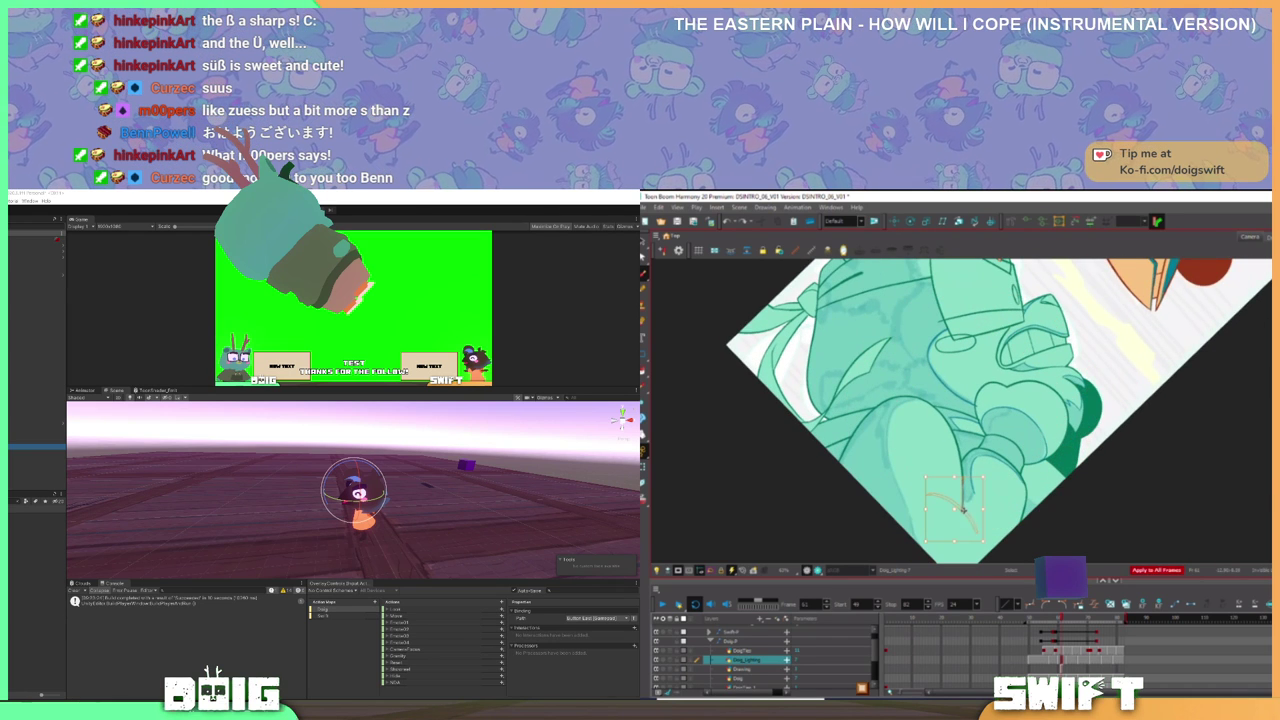
key("alt+b")
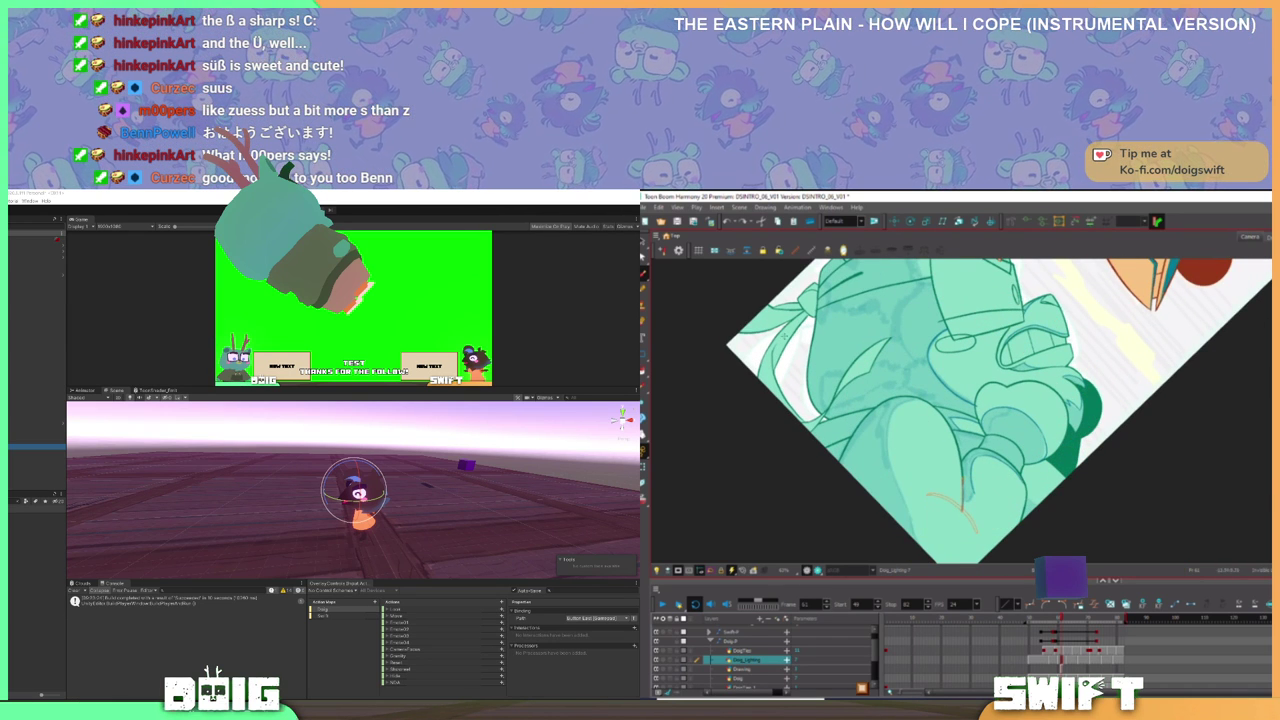
key("alt+s")
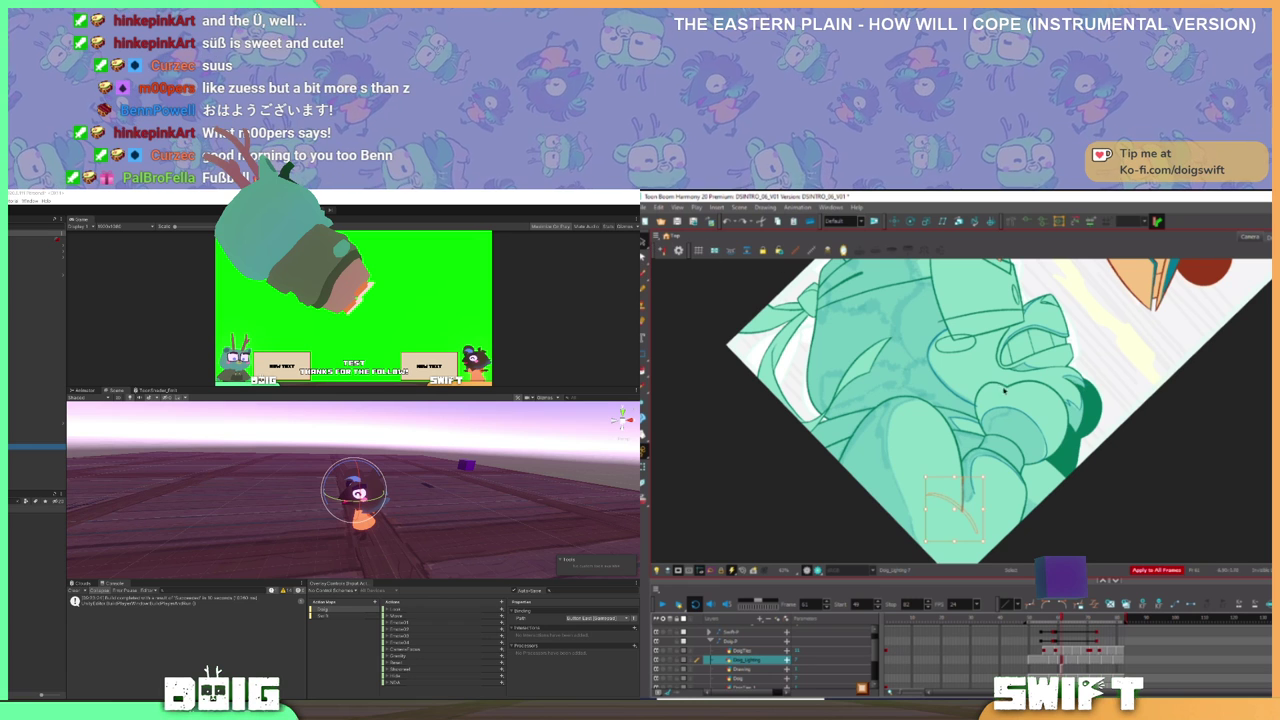
key("Delete")
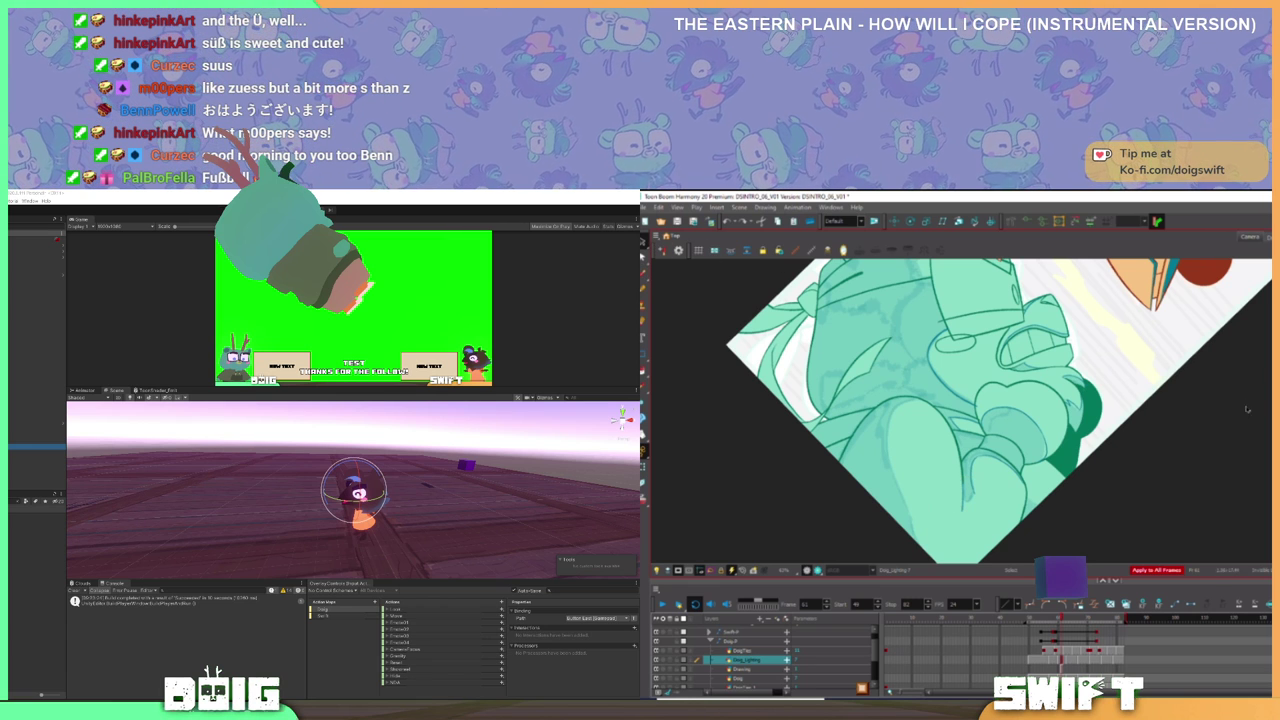
- Select the short vertical lighting stroke below the forearm and continue its line with the brush
left_click(964, 493)
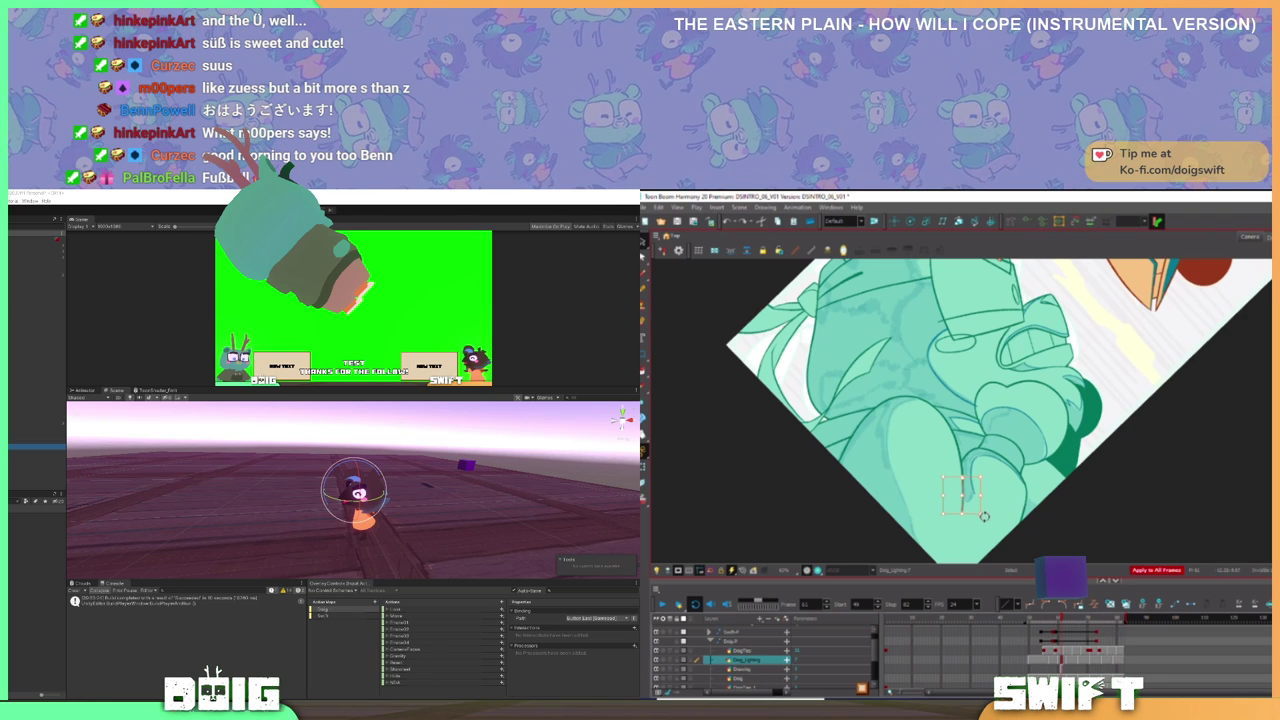
key("alt+s")
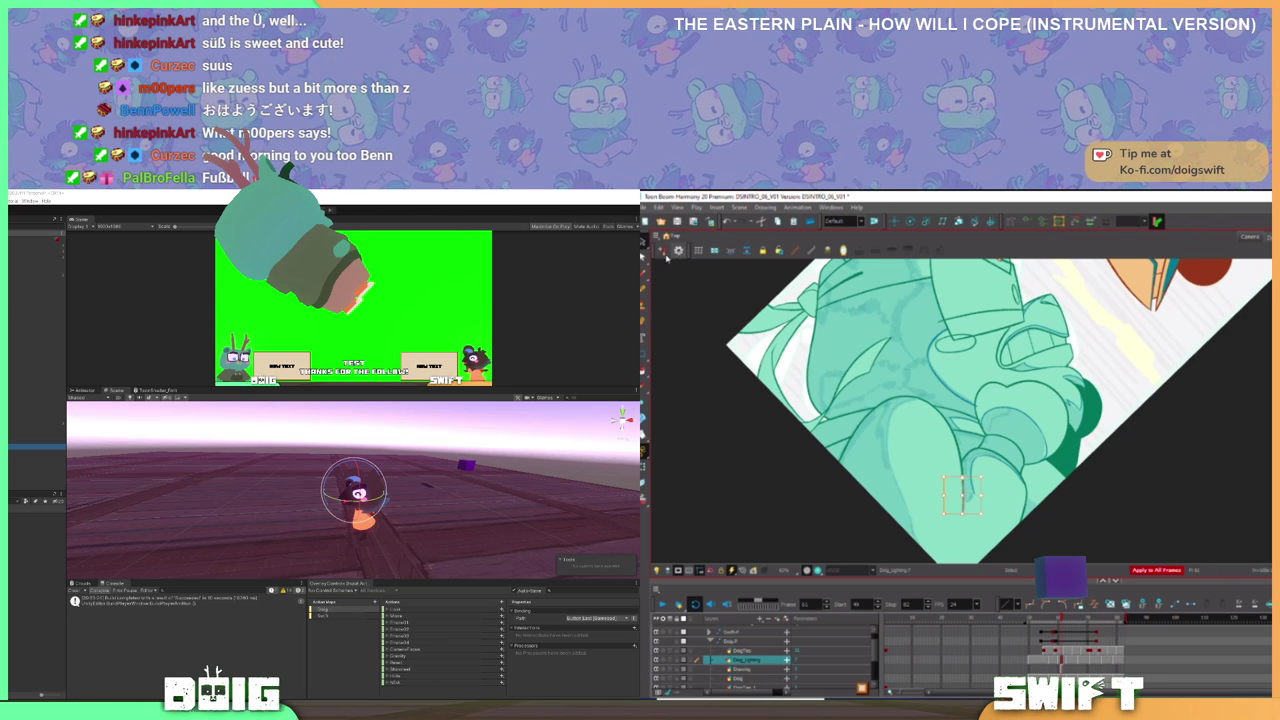
left_click(643, 274)
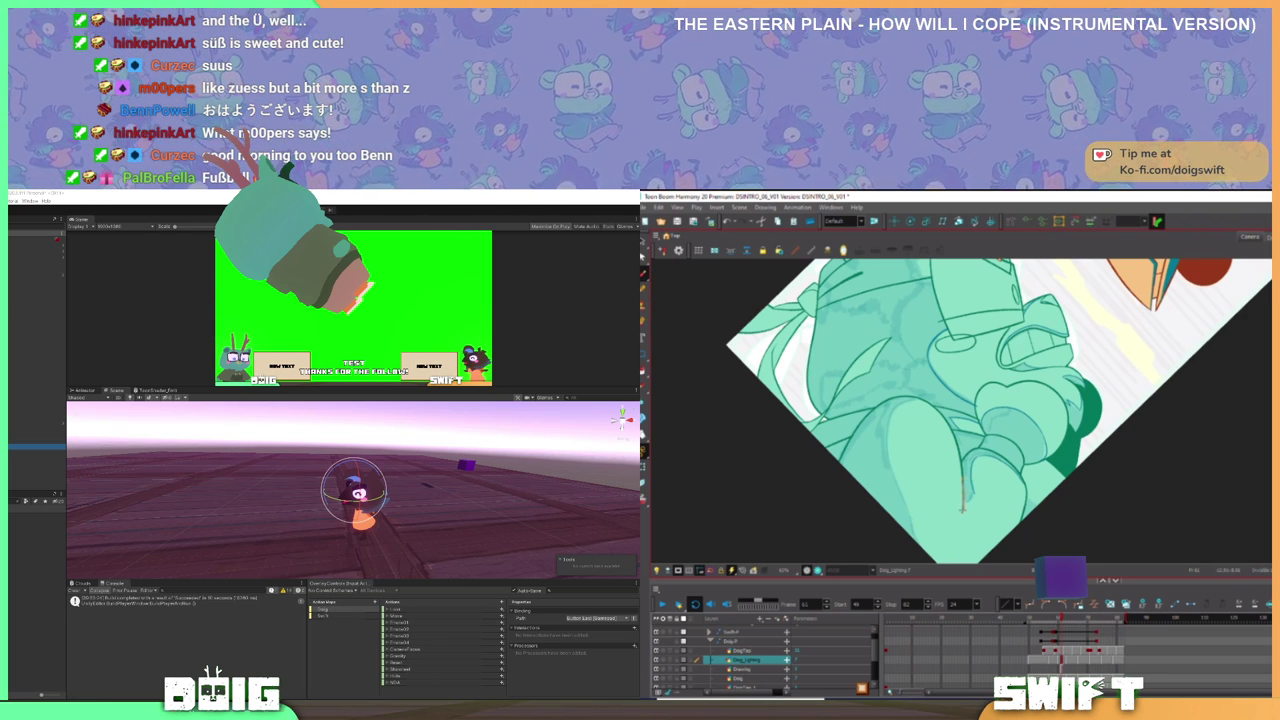
mouse_move(962, 510)
left_mouse_down()
mouse_move(982, 468)
mouse_move(963, 511)
left_mouse_up()
mouse_move(1062, 468)
left_mouse_down()
mouse_move(1027, 508)
mouse_move(1040, 498)
left_mouse_up()
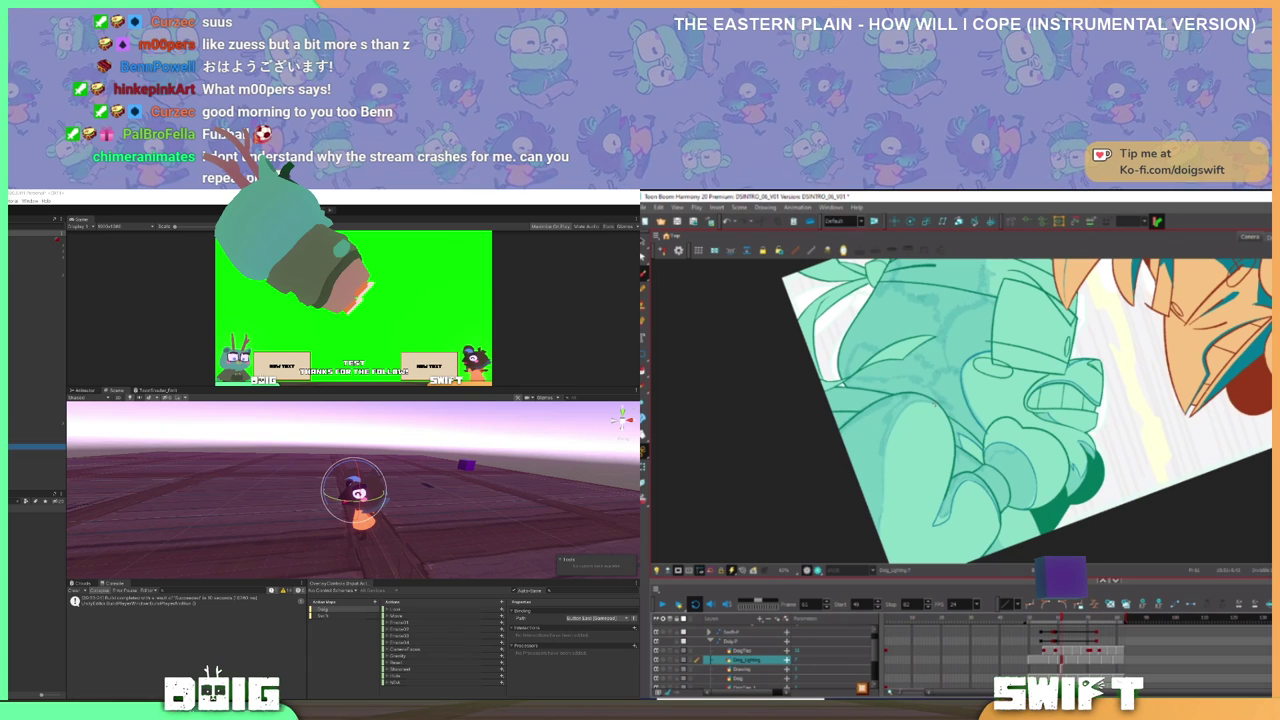
- Switch to Unity and examine the placement of the two characters in the scene from other angles
mouse_move(932, 398)
left_mouse_down()
mouse_move(898, 416)
mouse_move(885, 451)
mouse_move(919, 400)
mouse_move(907, 441)
mouse_move(974, 476)
left_mouse_up()
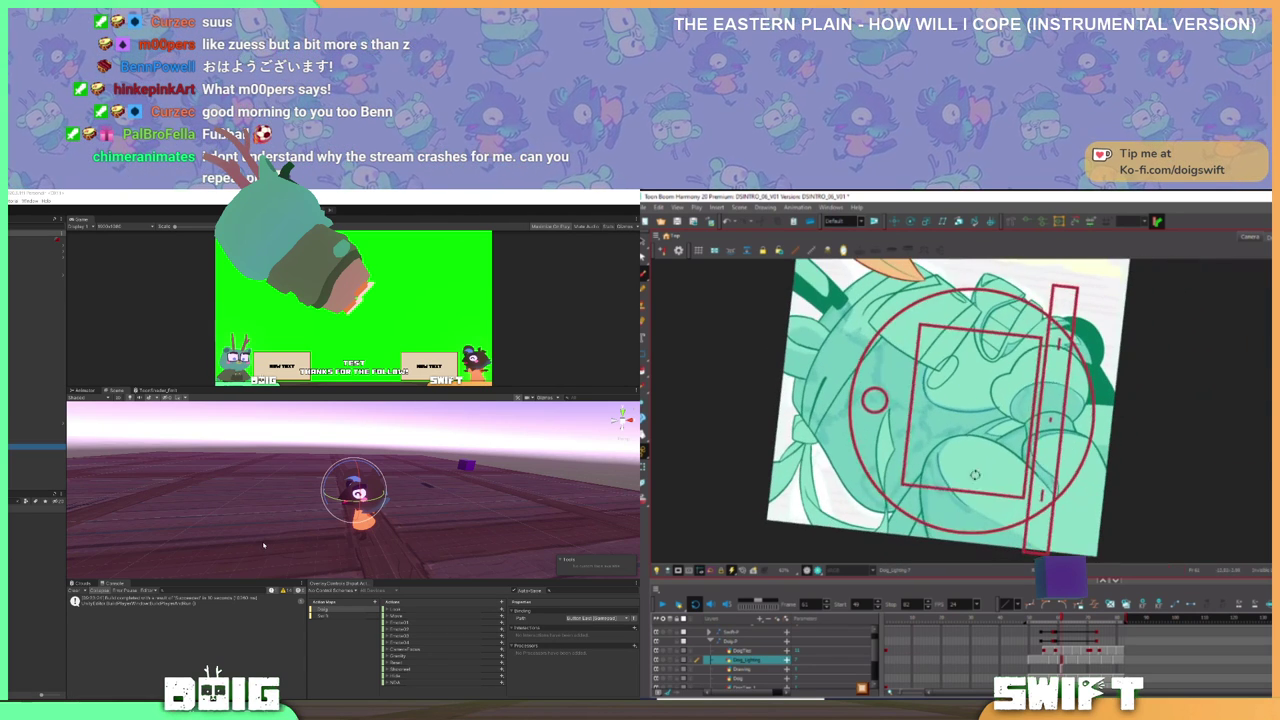
left_click_drag(284, 498, 358, 500)
mouse_move(974, 476)
left_mouse_down()
mouse_move(893, 436)
mouse_move(886, 456)
left_mouse_up()
left_click(324, 449)
key("alt+s")
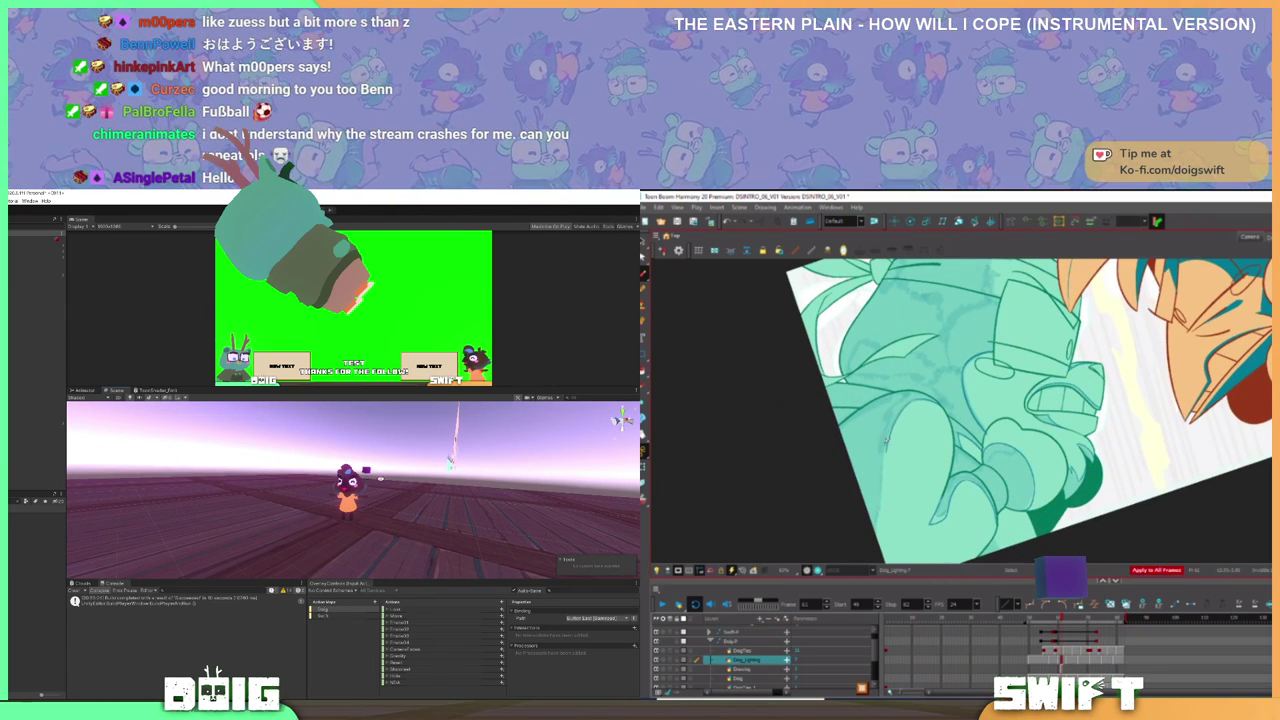
mouse_move(351, 473)
left_mouse_down()
mouse_move(298, 500)
mouse_move(354, 492)
left_mouse_up()
left_click(36, 447)
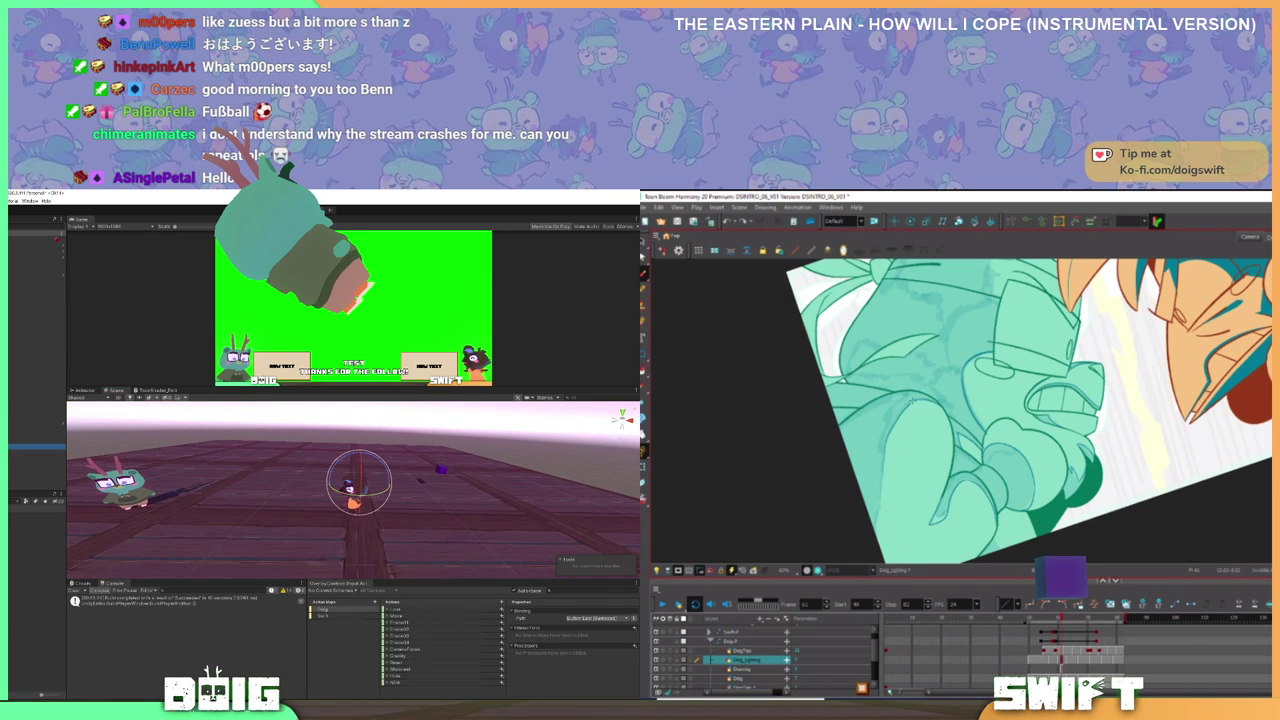
- Return to Harmony, undo the last lighting stroke and redraw the lighting edge along the character's bent leg
key("ctrl+z")
mouse_move(914, 398)
left_mouse_down()
mouse_move(884, 476)
mouse_move(940, 506)
mouse_move(971, 517)
mouse_move(1014, 444)
left_mouse_up()
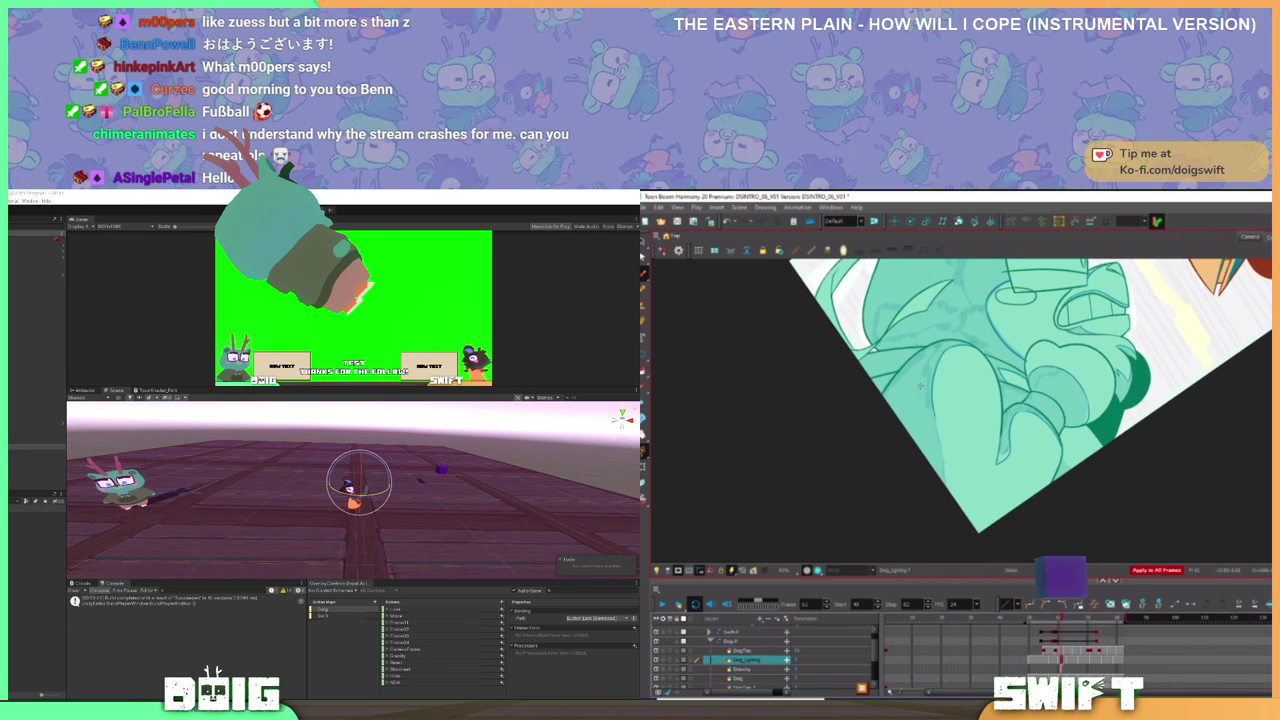
mouse_move(934, 410)
left_mouse_down()
mouse_move(944, 502)
mouse_move(1025, 495)
left_mouse_up()
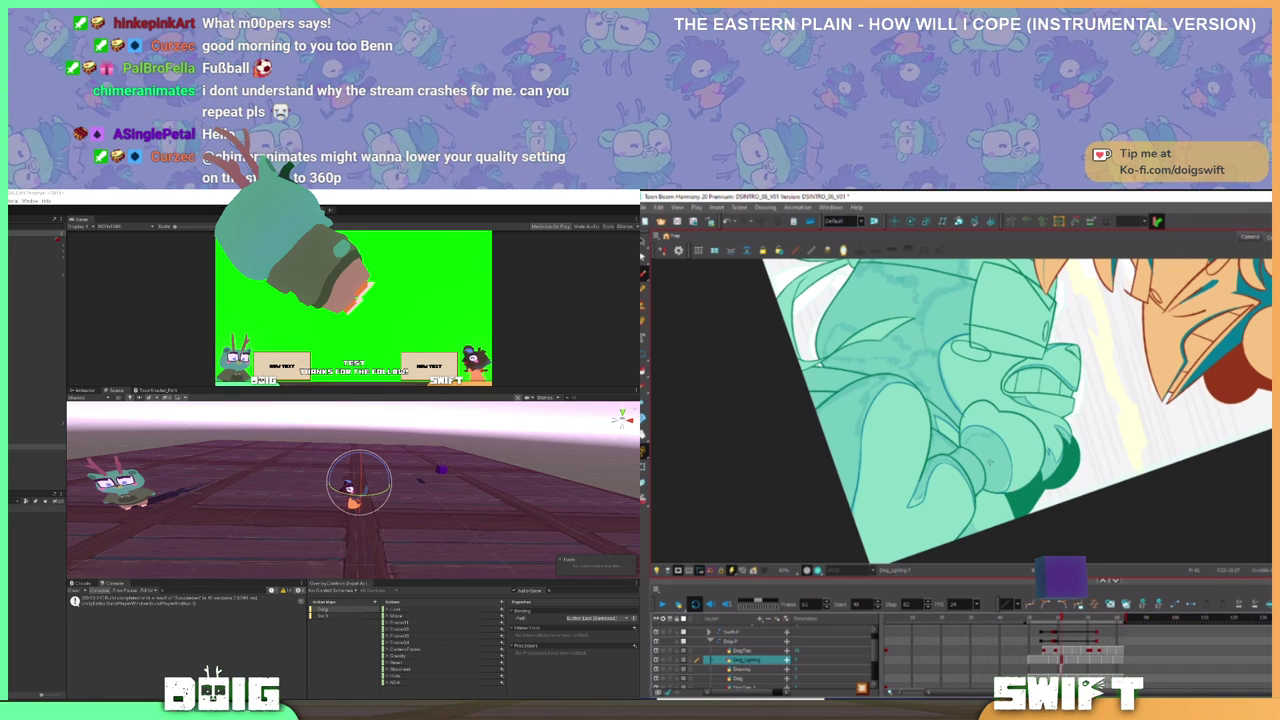
left_click_drag(990, 520, 934, 522)
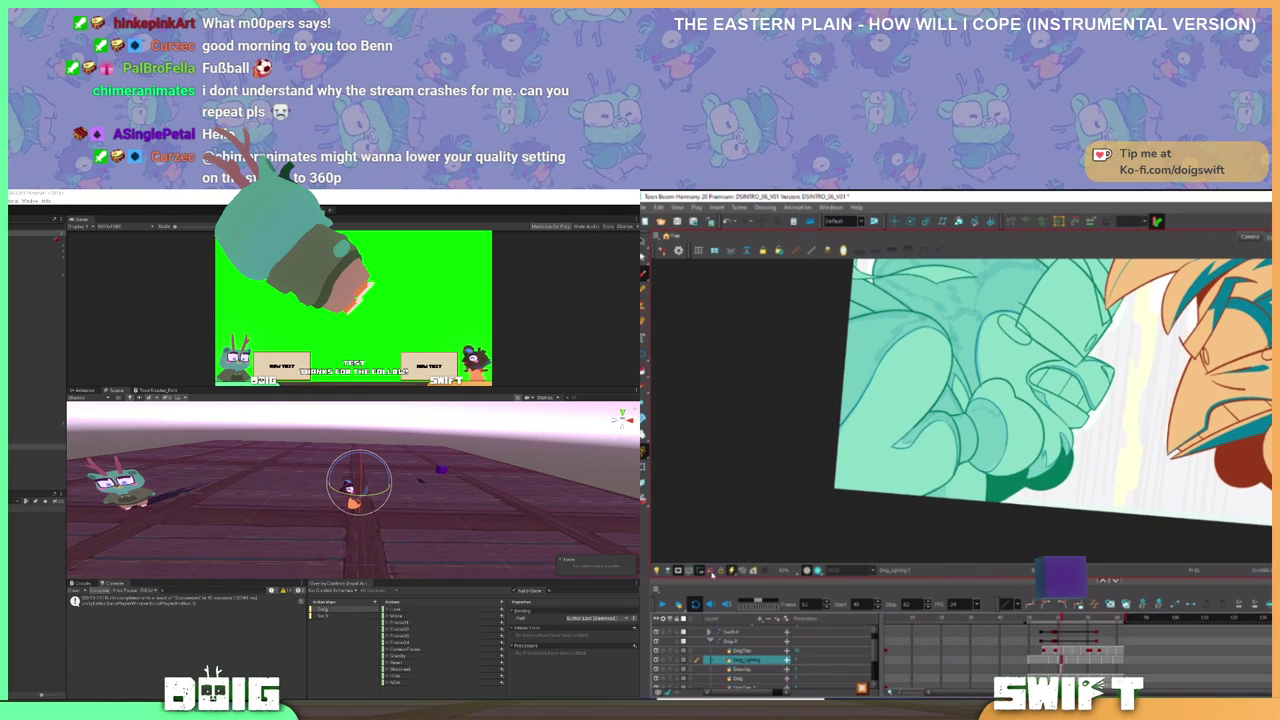
- Reveal the artwork outside the camera frame and draw lighting lines down the bent leg, undoing the misplaced long stroke
left_click(678, 571)
left_click_drag(963, 507, 959, 493)
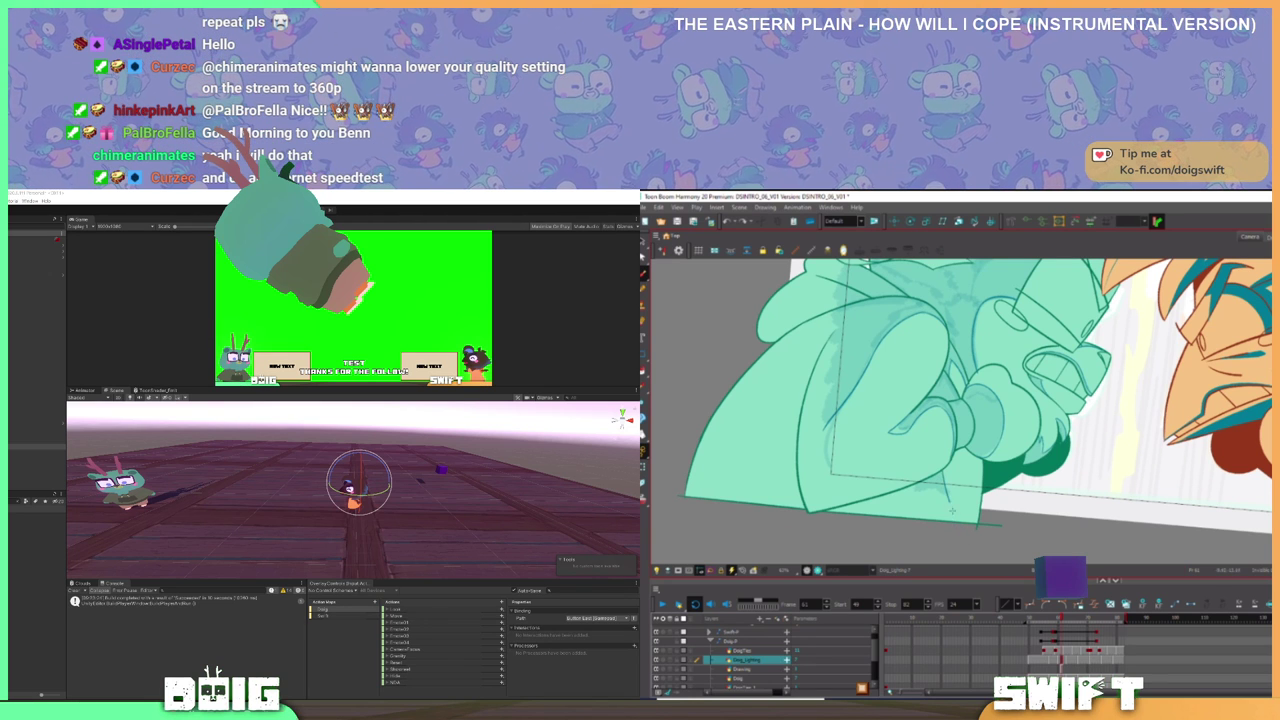
left_click_drag(943, 442, 954, 448)
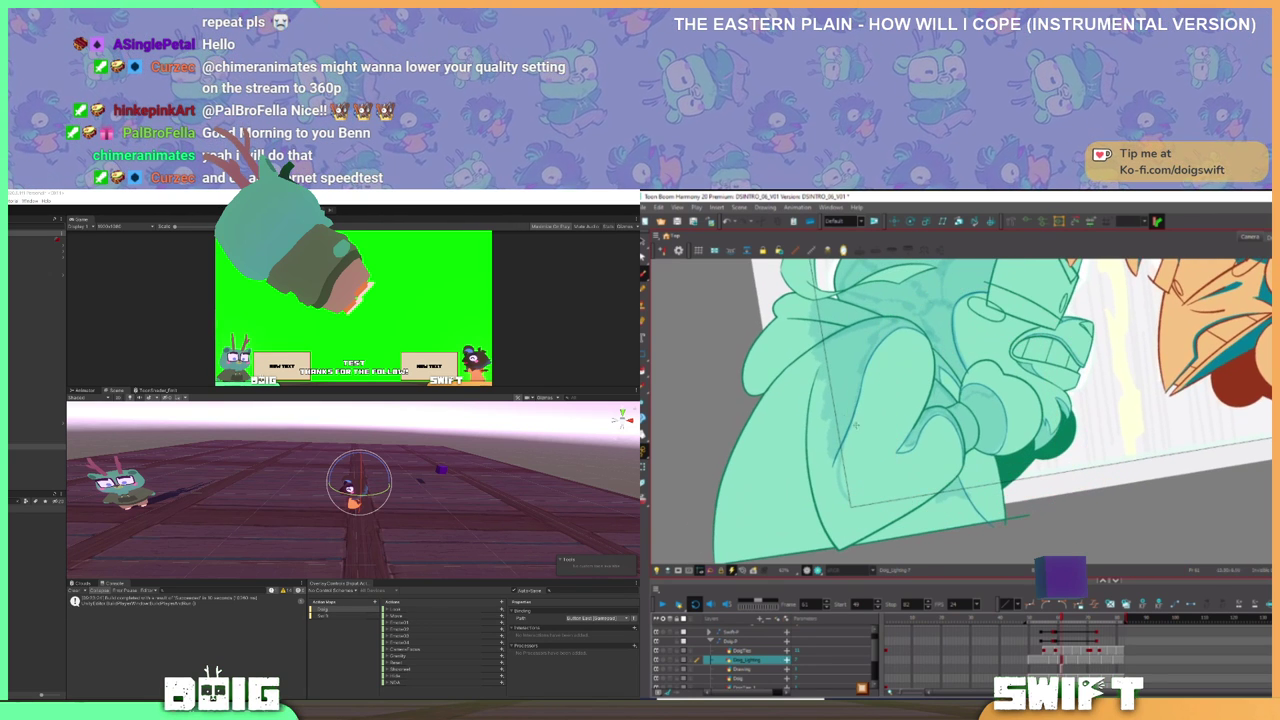
mouse_move(840, 439)
left_mouse_down()
mouse_move(838, 469)
mouse_move(856, 516)
left_mouse_up()
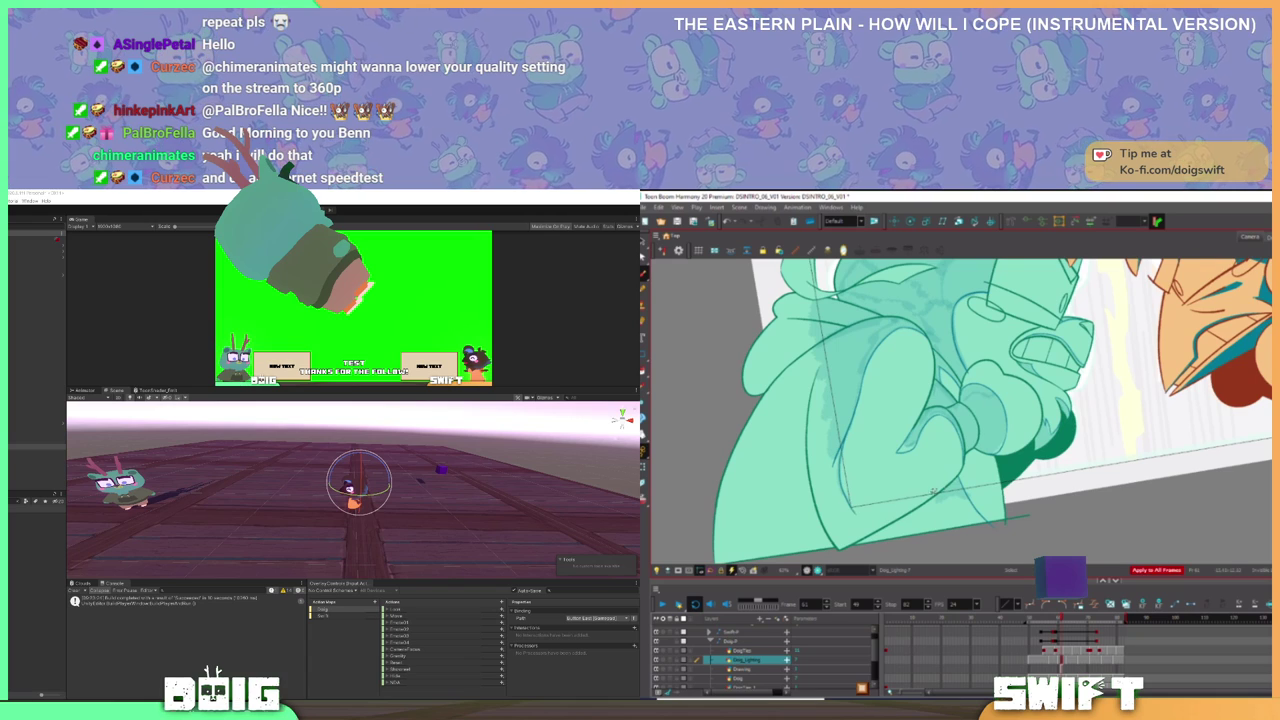
key("ctrl+z")
mouse_move(971, 499)
left_mouse_down()
mouse_move(890, 492)
mouse_move(1006, 482)
mouse_move(952, 445)
mouse_move(972, 482)
left_mouse_up()
- Open Unity's Package Manager and list the Unity Registry packages, extending the bent leg's lighting in Harmony in between
key("alt+i")
left_click(62, 270)
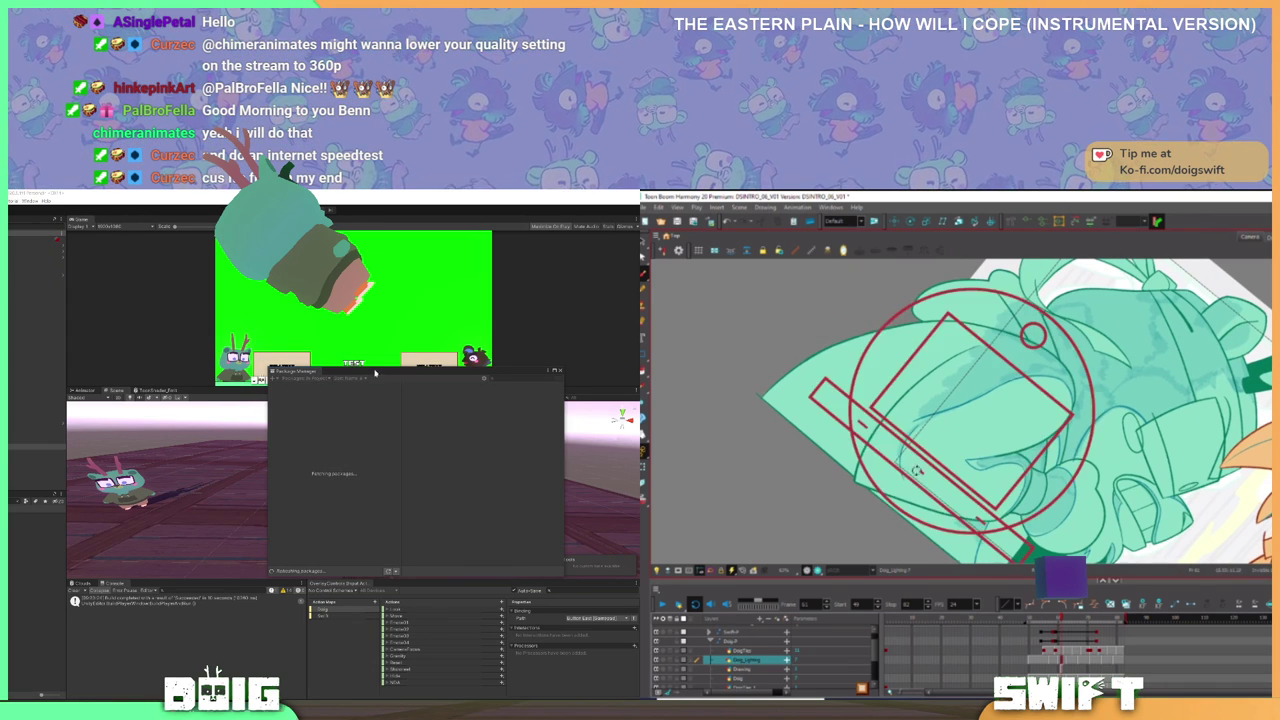
mouse_move(908, 440)
left_mouse_down()
mouse_move(955, 405)
mouse_move(1048, 425)
left_mouse_up()
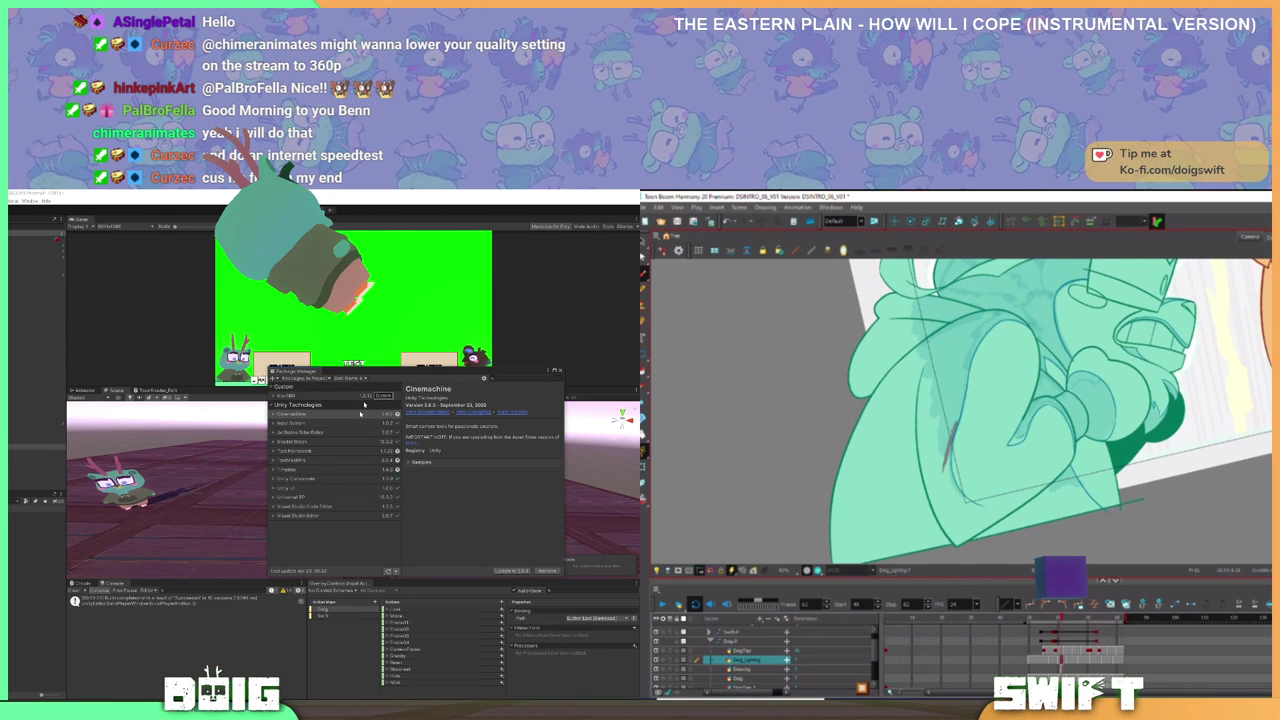
mouse_move(1052, 450)
left_mouse_down()
mouse_move(892, 477)
mouse_move(903, 490)
mouse_move(1017, 460)
mouse_move(1038, 432)
left_mouse_up()
left_click(290, 379)
left_click_drag(1014, 512, 903, 498)
left_click(303, 388)
- Find Visual Effect Graph among the Unity Registry packages and install it
scroll(353, 473, "down", 10)
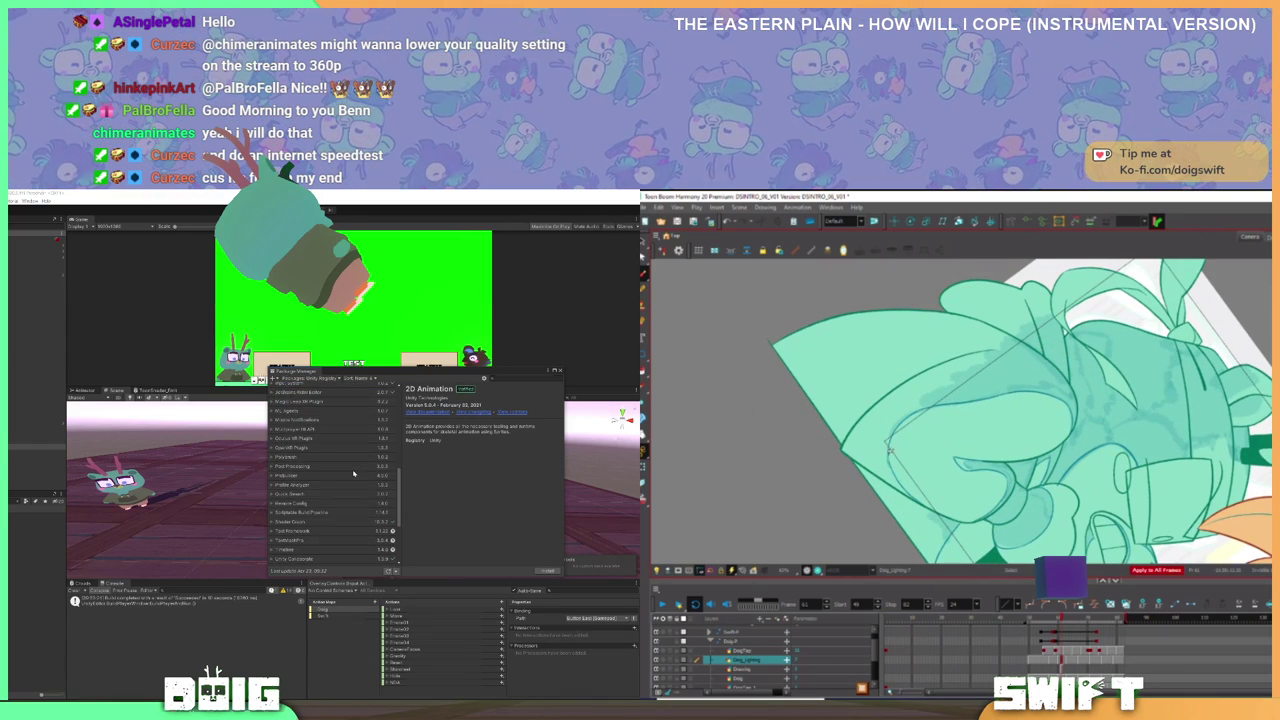
scroll(353, 473, "down", 4)
mouse_move(960, 487)
left_mouse_down()
mouse_move(1031, 462)
mouse_move(1066, 473)
mouse_move(1068, 488)
mouse_move(1091, 474)
mouse_move(1047, 444)
mouse_move(1080, 442)
mouse_move(1049, 456)
left_mouse_up()
scroll(353, 473, "down", 3)
left_click(296, 506)
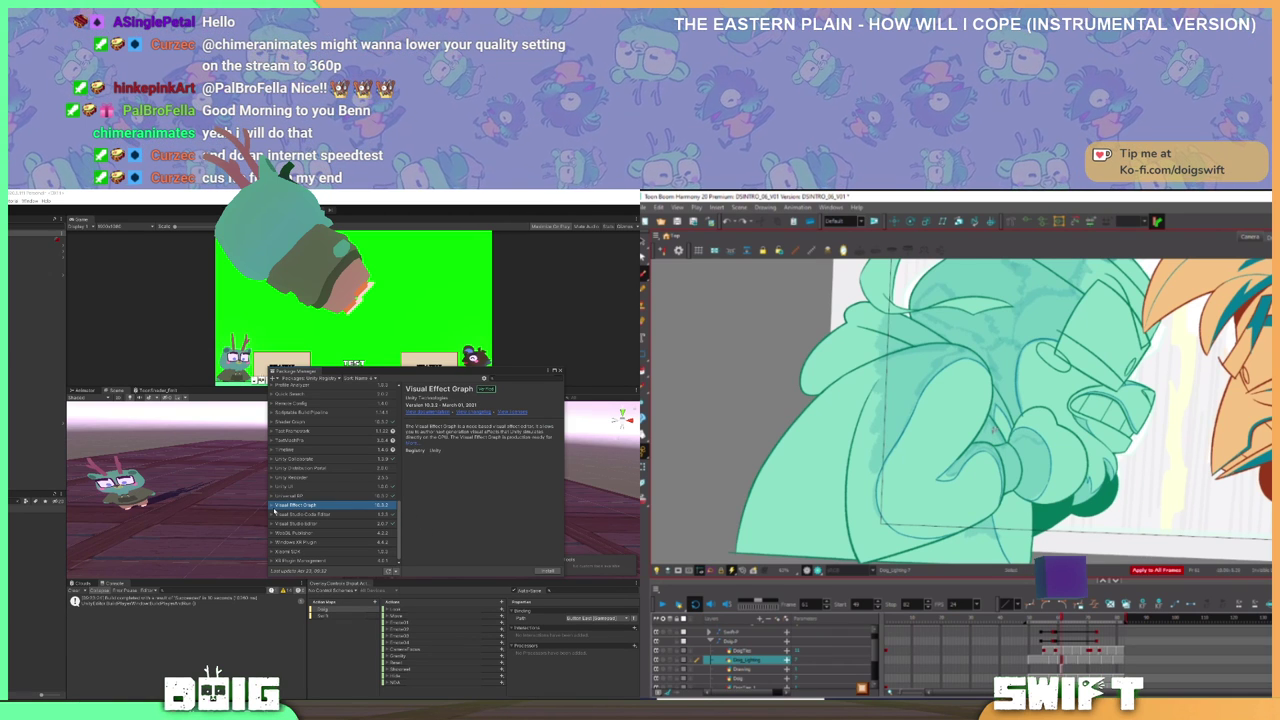
left_click(272, 506)
left_click(272, 506)
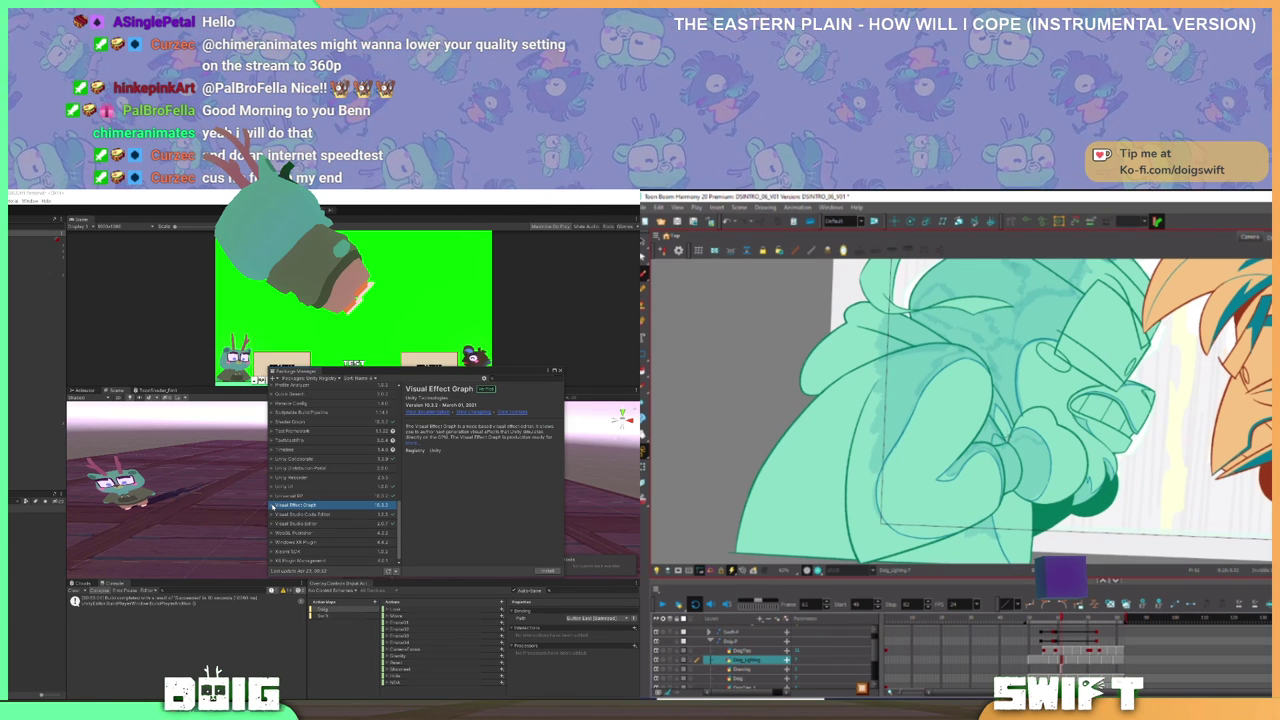
left_click(549, 571)
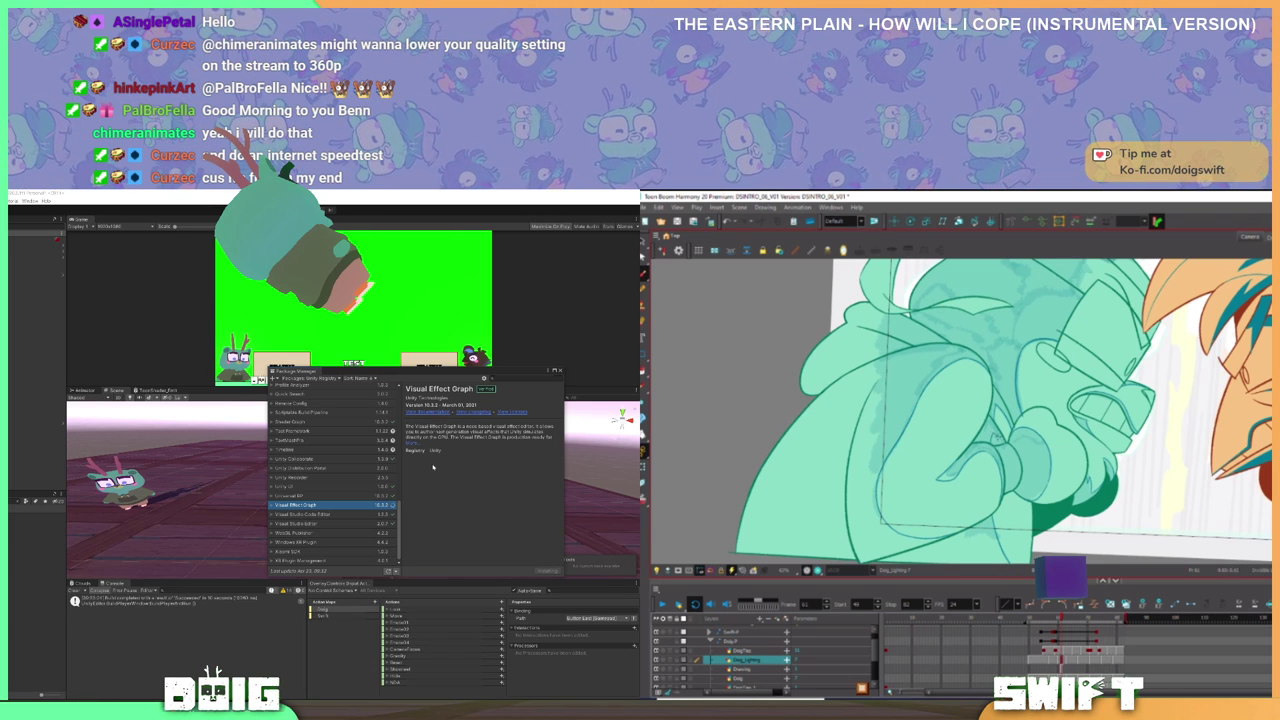
- Extend the lighting shape in Harmony around the bent leg's lower edge and up towards the character's head
left_click_drag(1046, 463, 1010, 345)
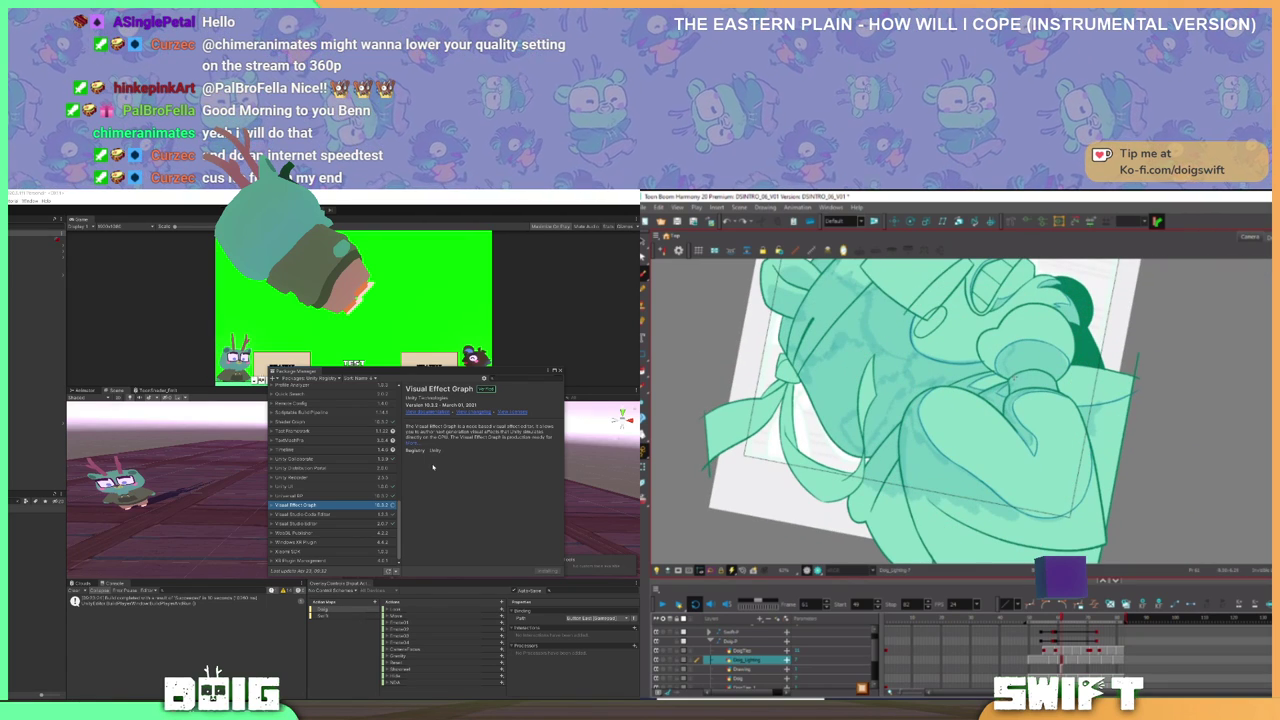
mouse_move(1044, 404)
left_mouse_down()
mouse_move(1006, 508)
mouse_move(1093, 457)
mouse_move(1157, 458)
mouse_move(1028, 397)
left_mouse_up()
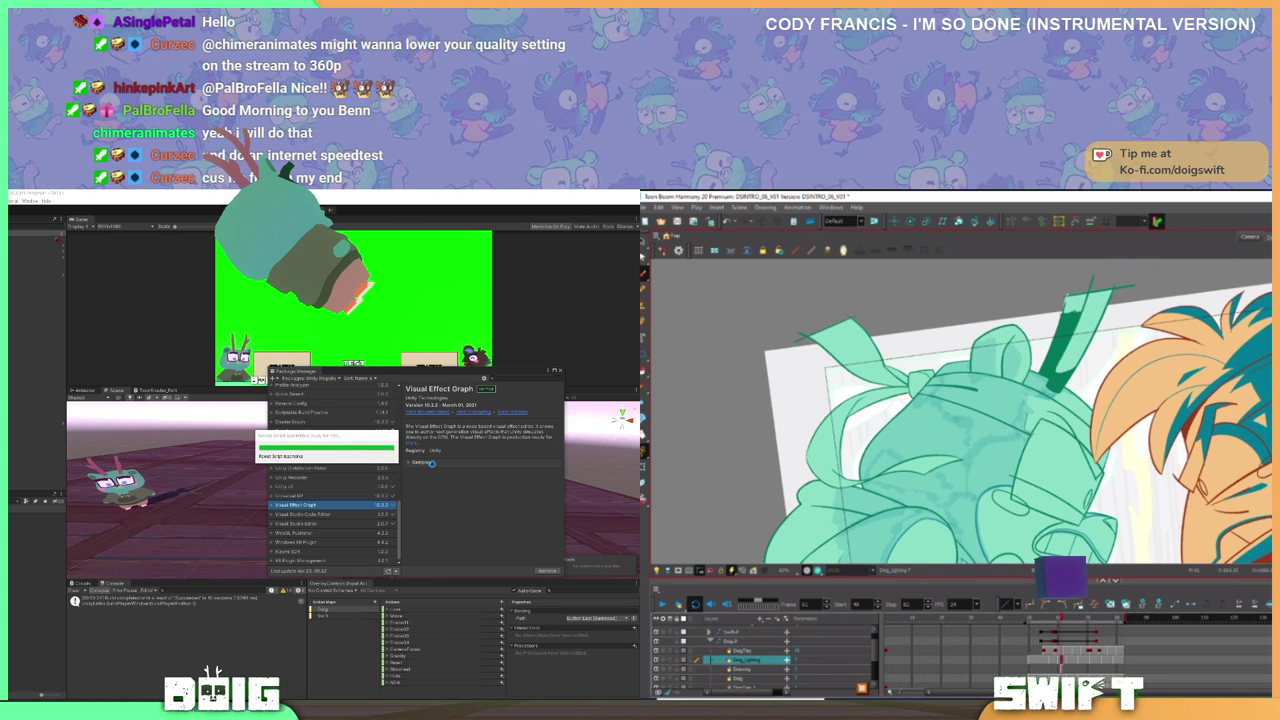
left_click_drag(962, 314, 875, 404)
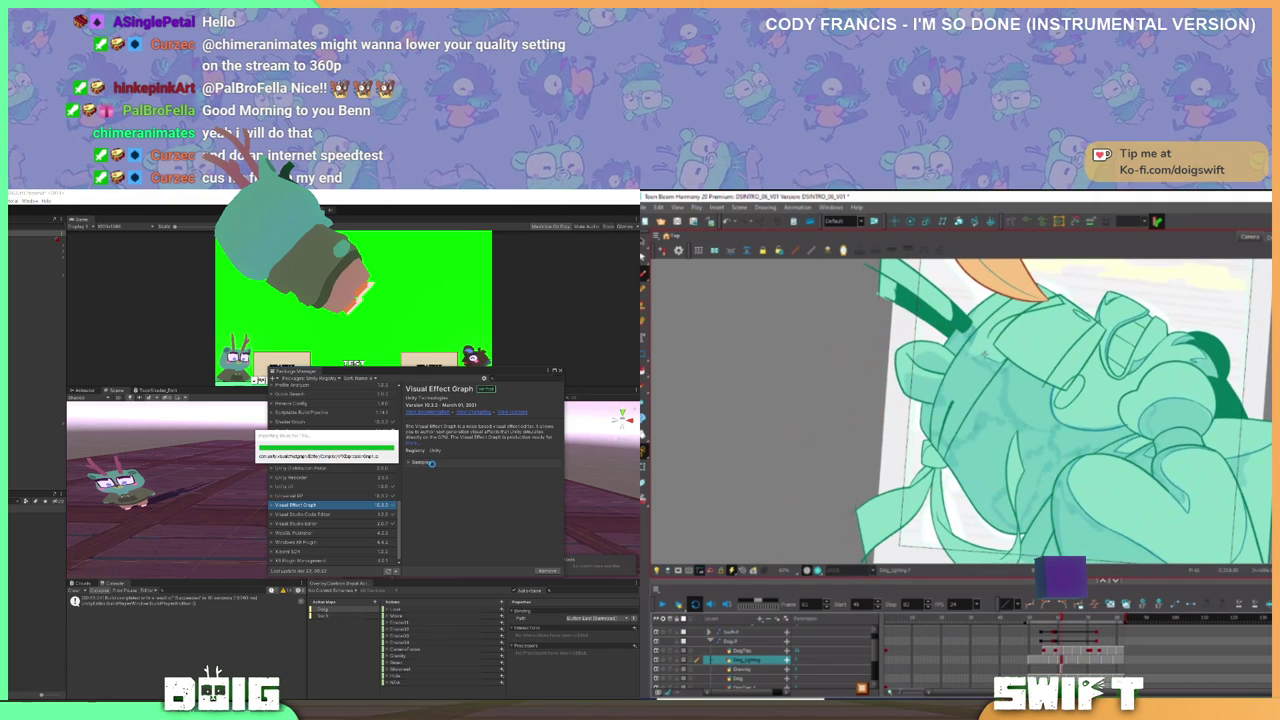
left_click_drag(1073, 382, 1066, 361)
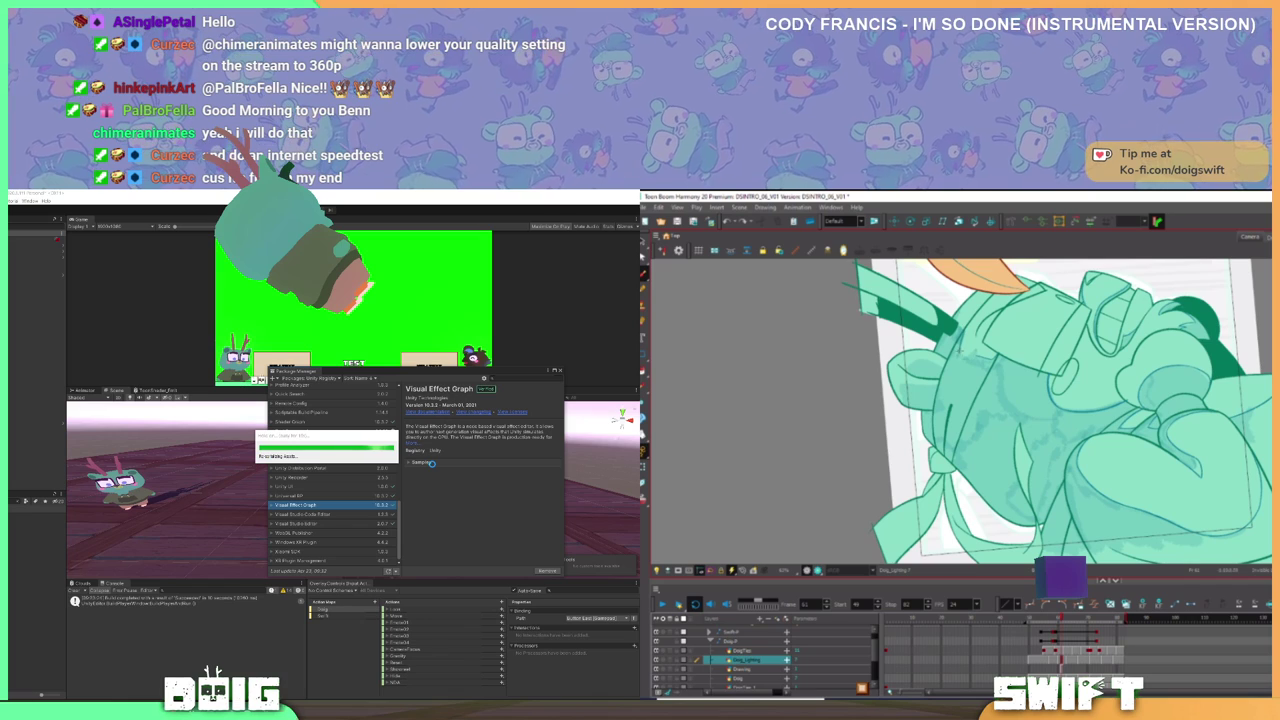
- Paint the lighting edge across the character's head beside the dark antler and brow
left_click_drag(1065, 361, 982, 352)
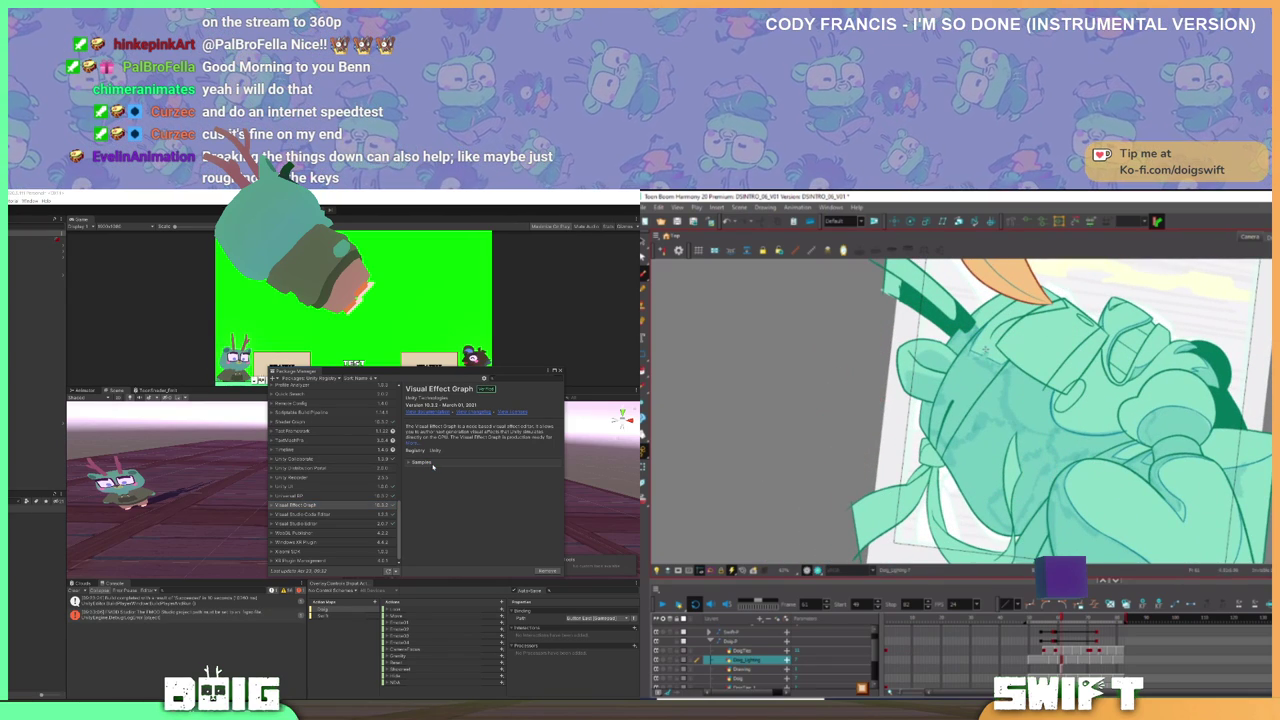
left_click_drag(1081, 328, 1119, 481)
left_click_drag(946, 312, 876, 430)
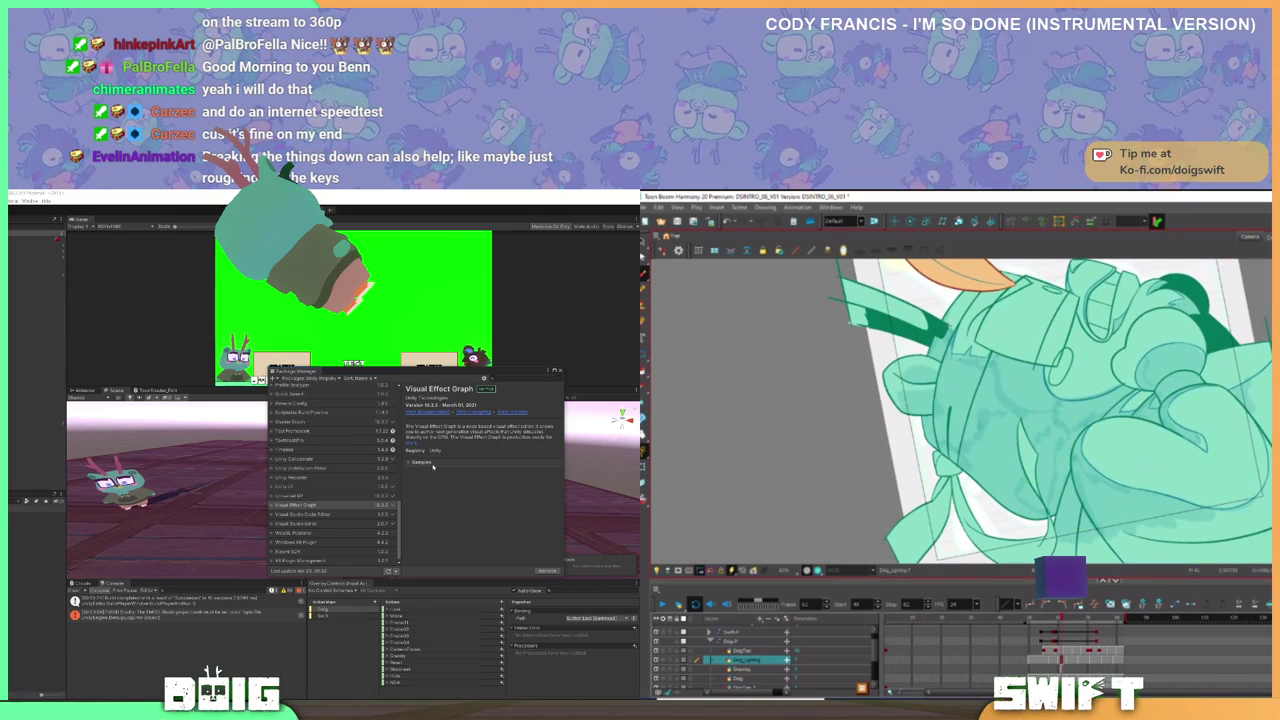
left_click_drag(1094, 374, 1053, 513)
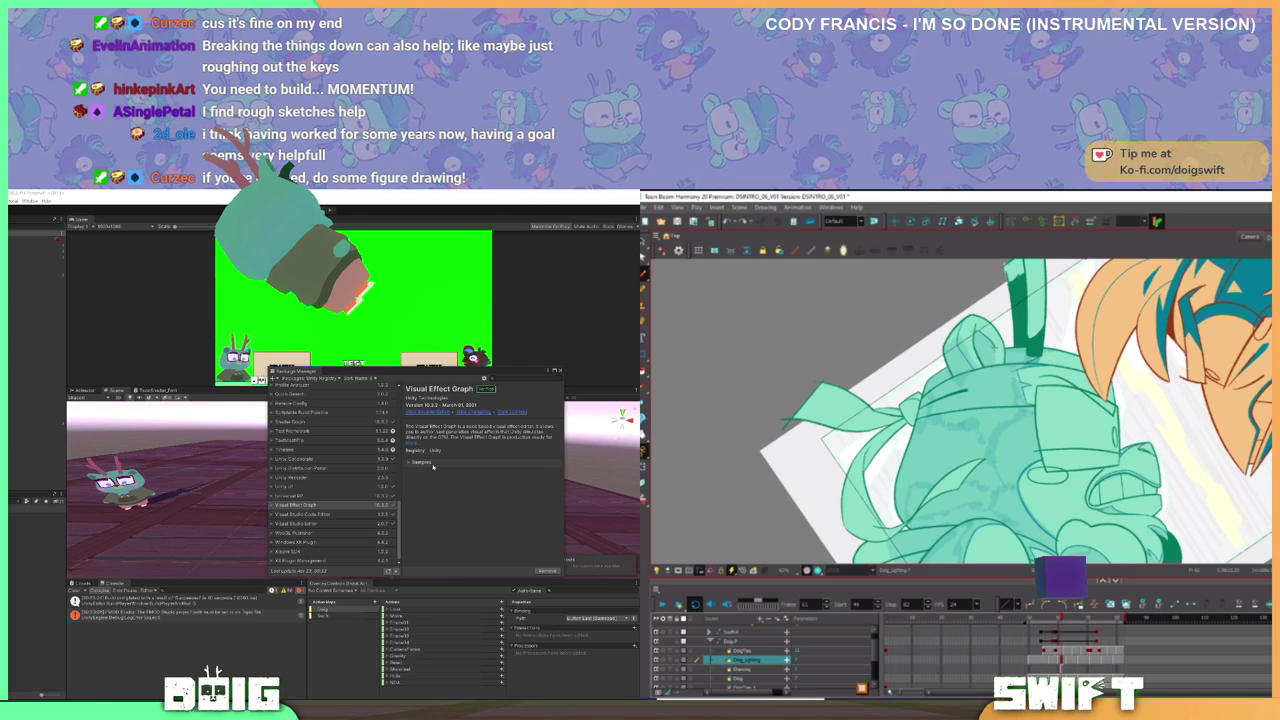
- Add lighting strokes beside the character's ear and on the forearm
left_click_drag(1050, 405, 907, 322)
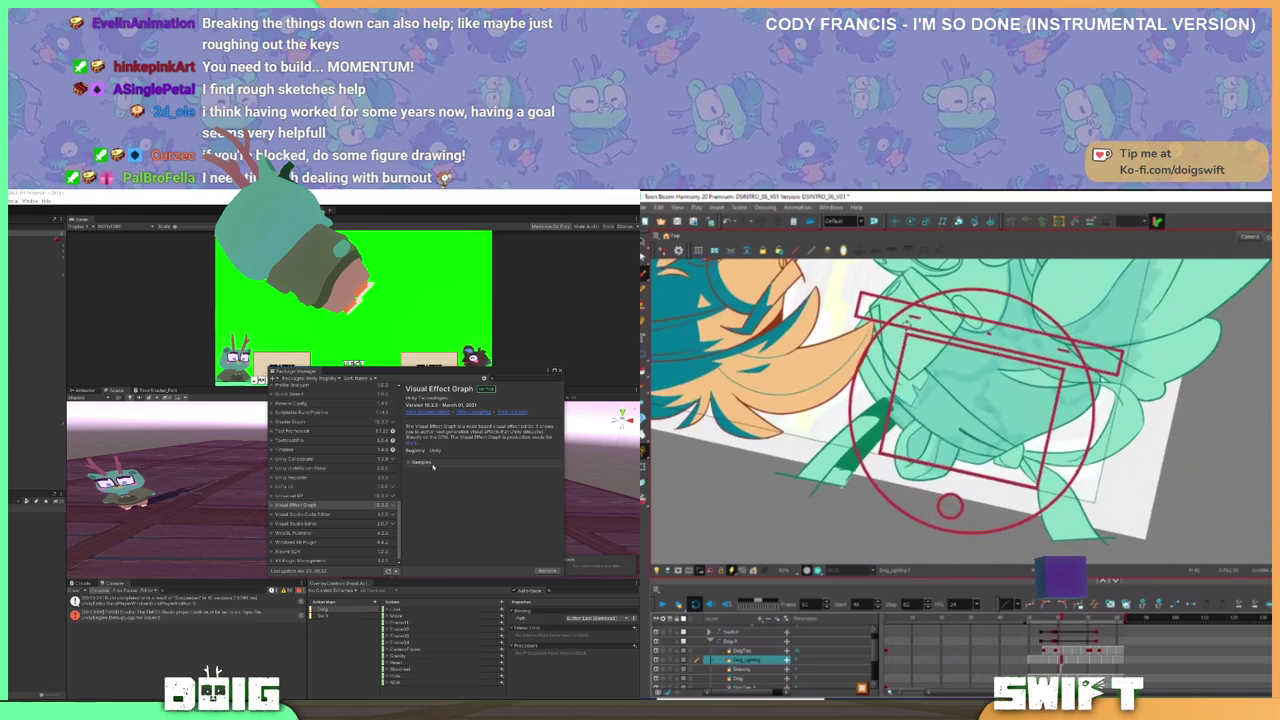
left_click_drag(908, 466, 921, 425)
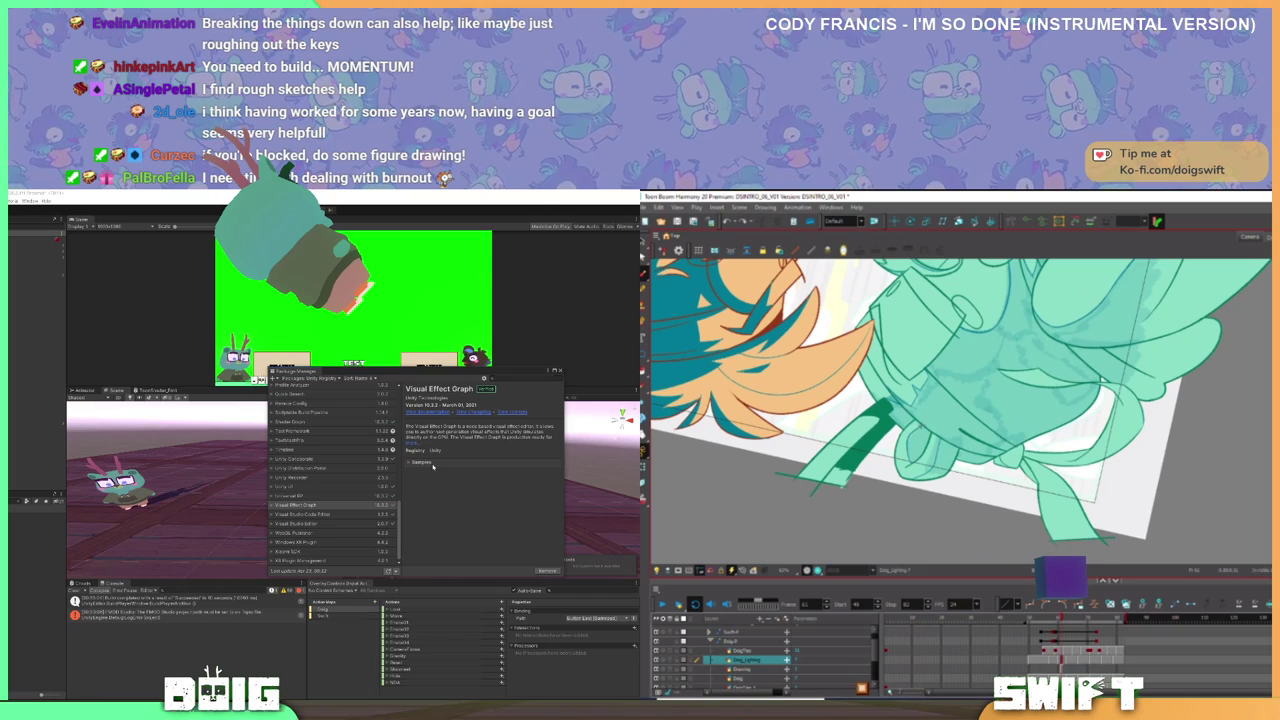
mouse_move(1066, 487)
left_mouse_down()
mouse_move(844, 503)
mouse_move(1178, 489)
mouse_move(1165, 505)
mouse_move(1056, 431)
mouse_move(1112, 436)
mouse_move(1184, 511)
mouse_move(1052, 548)
mouse_move(1072, 525)
left_mouse_up()
key("1")
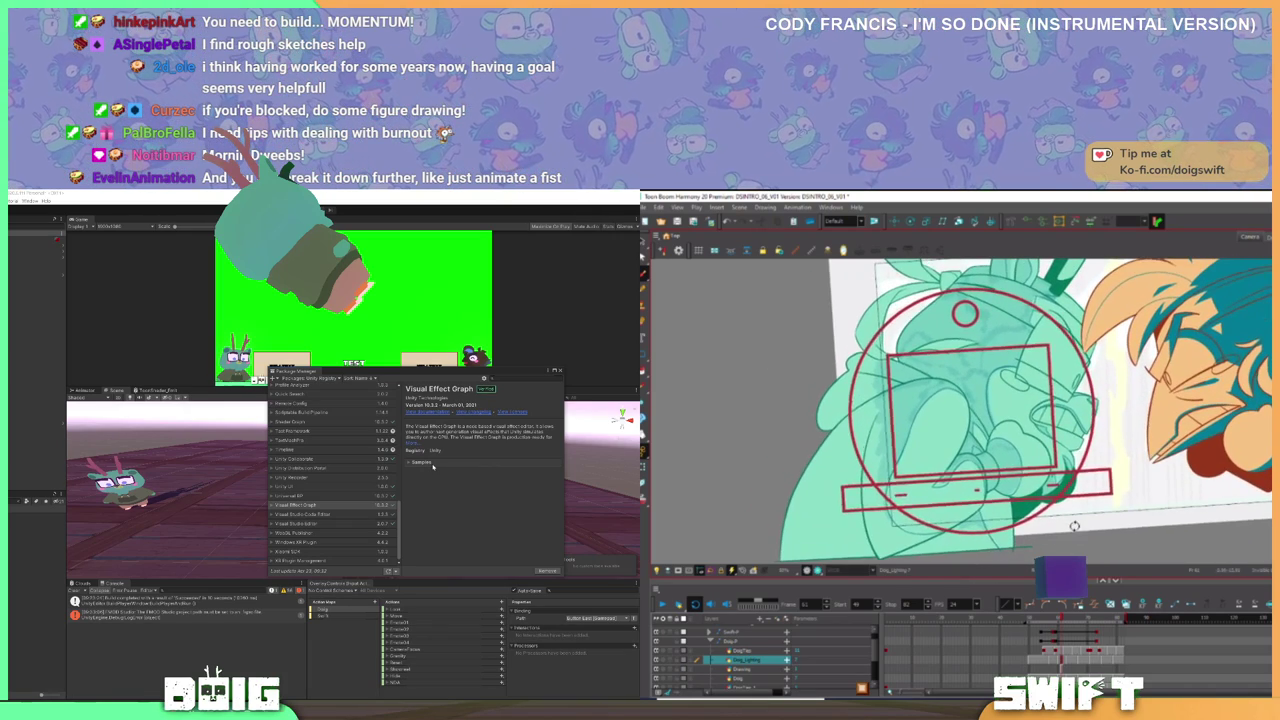
left_click_drag(1067, 463, 1065, 493)
left_click_drag(988, 452, 1000, 465)
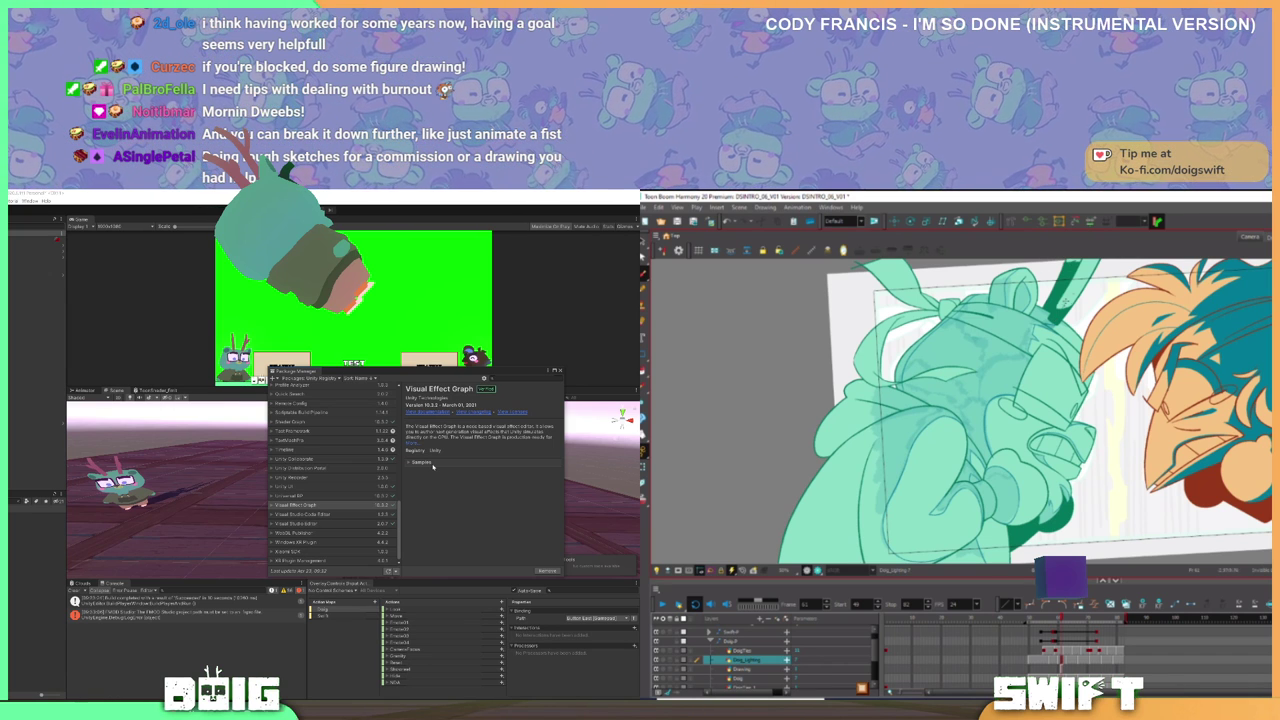
- Try a lighting stroke along the tip of the dark antler and undo it
left_click_drag(1066, 302, 1092, 262)
left_click_drag(1090, 266, 1064, 344)
key("ctrl+z")
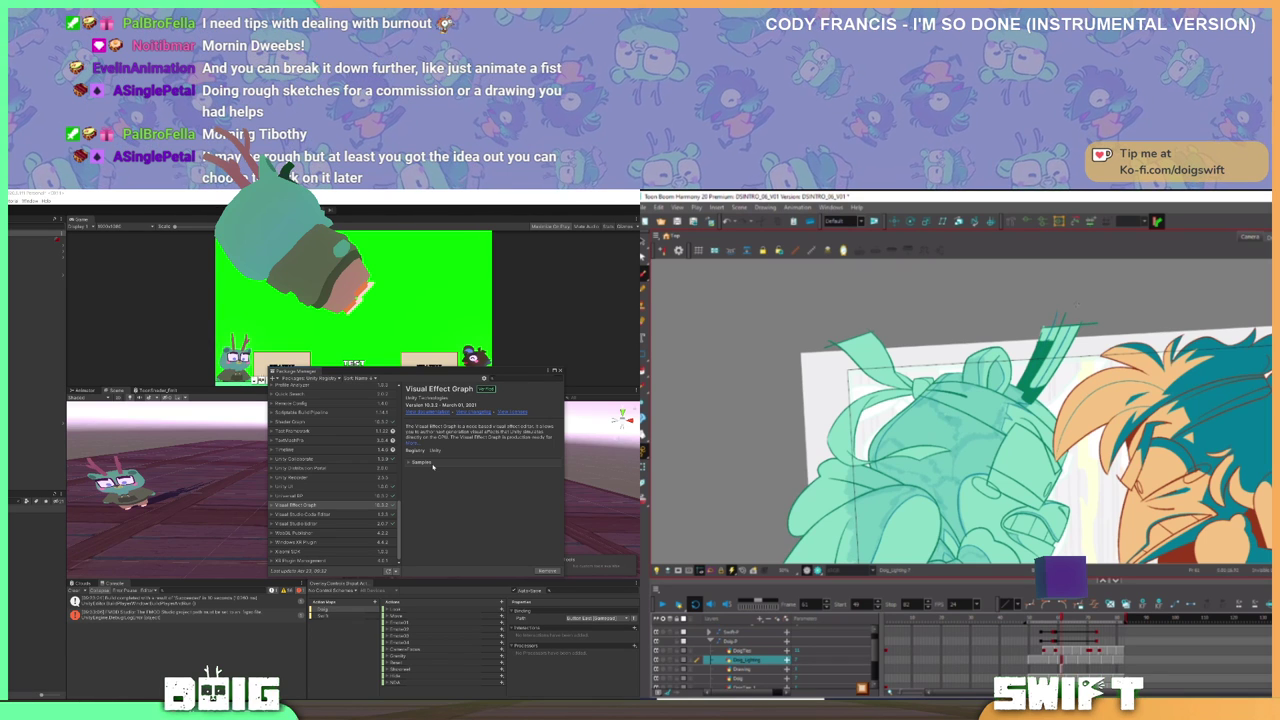
- Add lighting strokes around the tip of the green character's dark antler
left_click_drag(1039, 396, 1108, 315)
left_click_drag(1043, 345, 1072, 302)
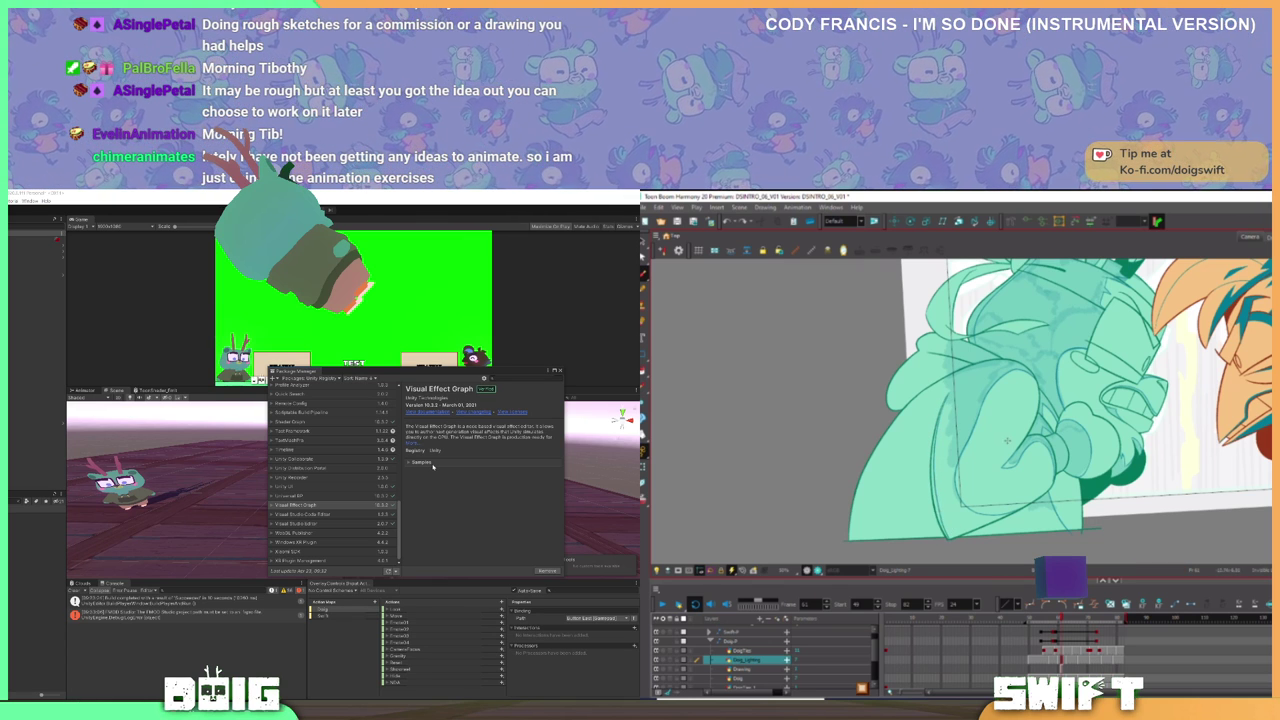
- Delete the curved lighting stroke running down the back beside the bent leg and redraw it
key("alt+s")
left_click(942, 513)
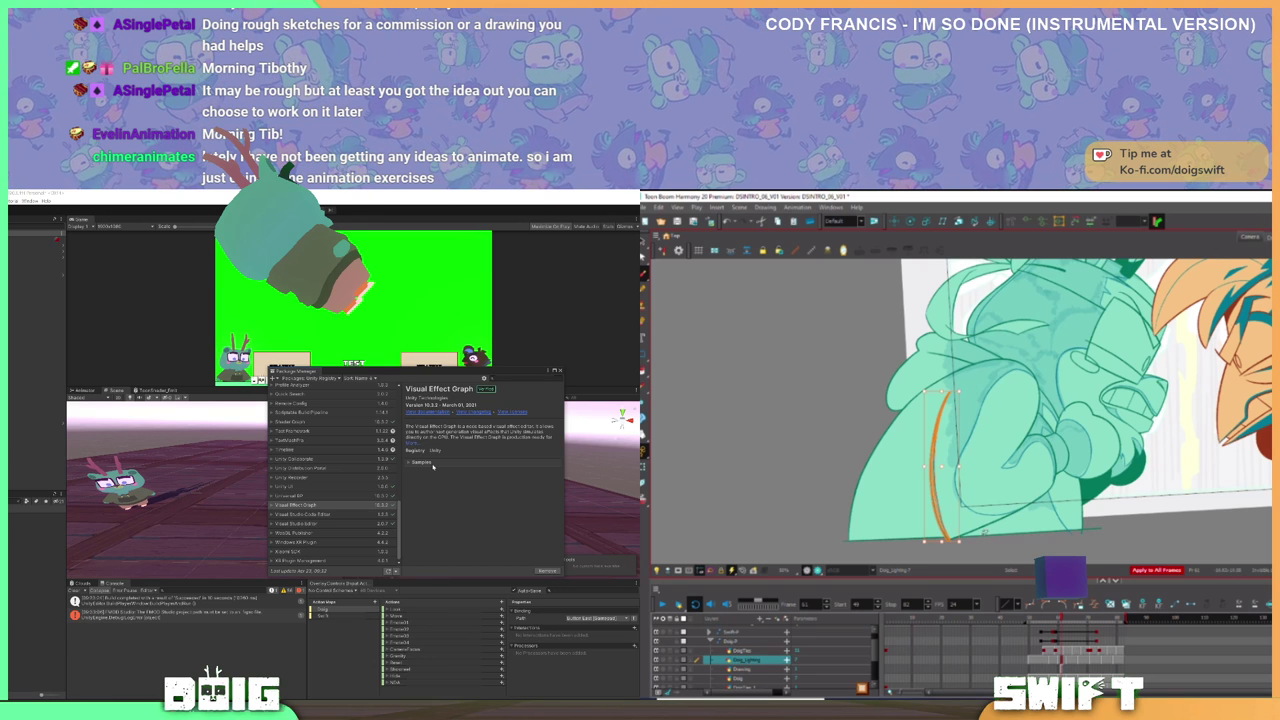
key("Delete")
key("alt+b")
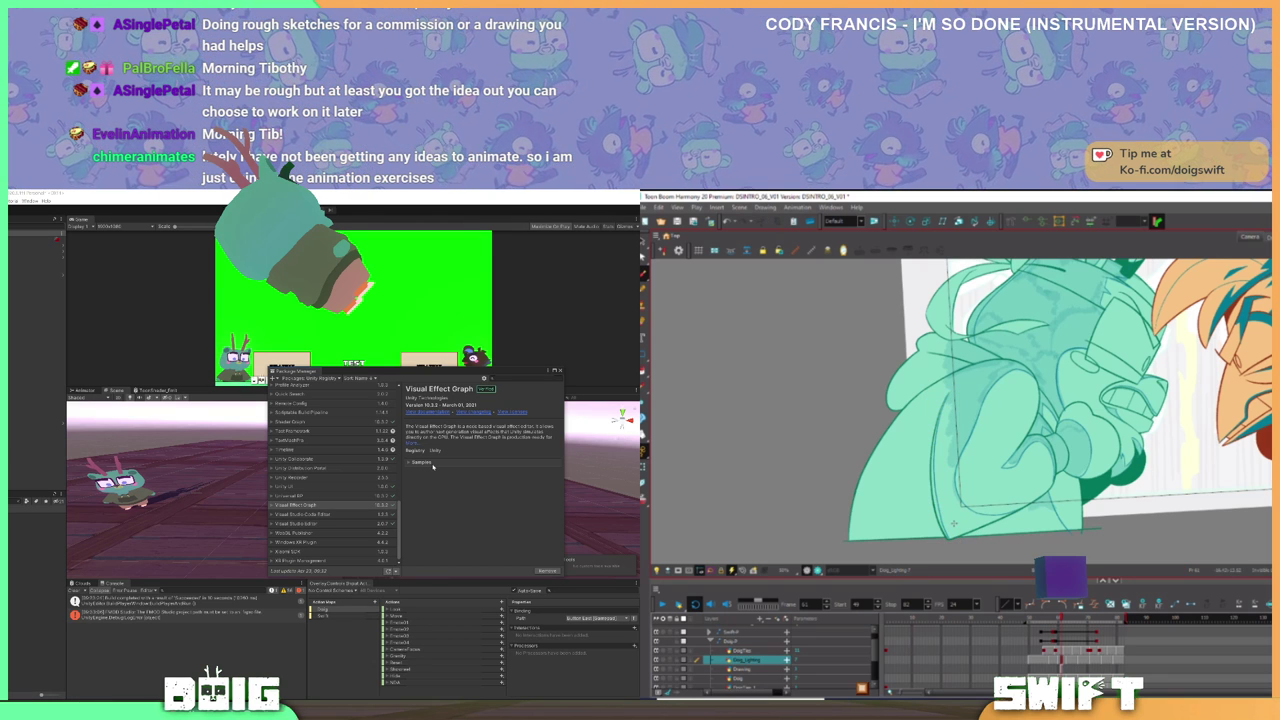
left_click_drag(949, 393, 946, 535)
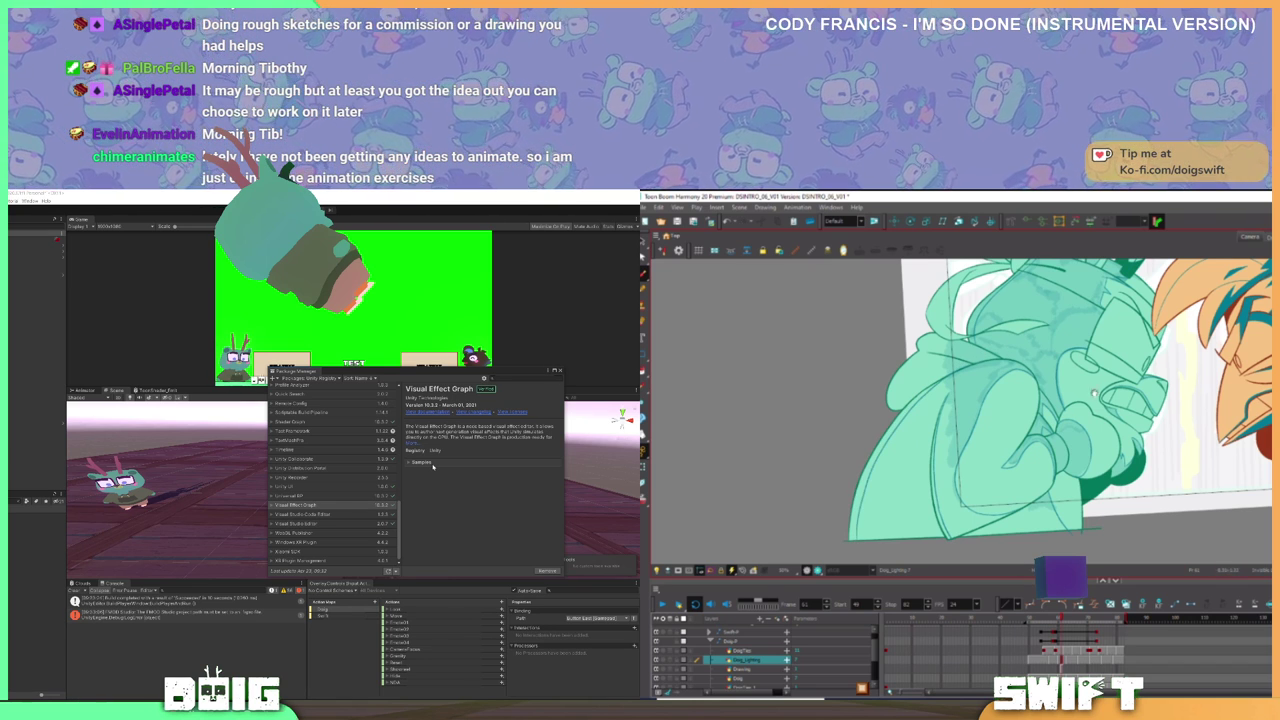
left_click_drag(1052, 384, 1027, 417)
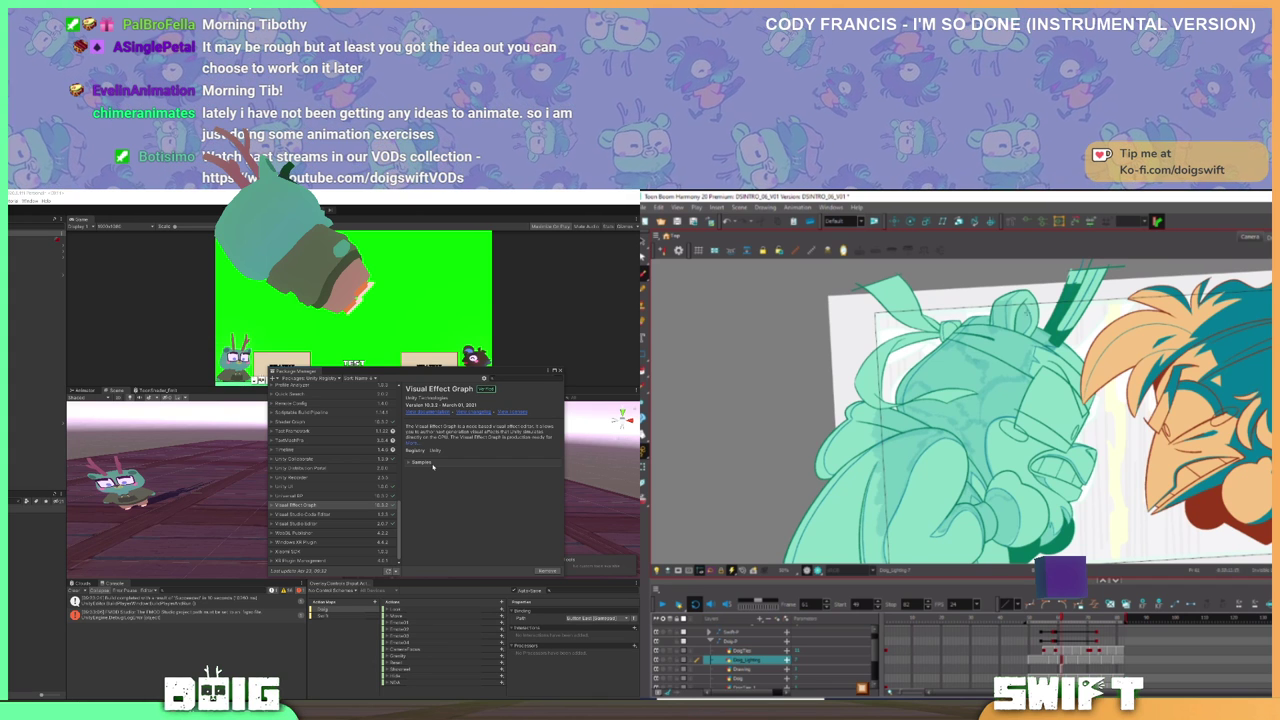
- Select all the artwork of the green character's lighting drawing and copy it
left_click(646, 247)
left_click(651, 241)
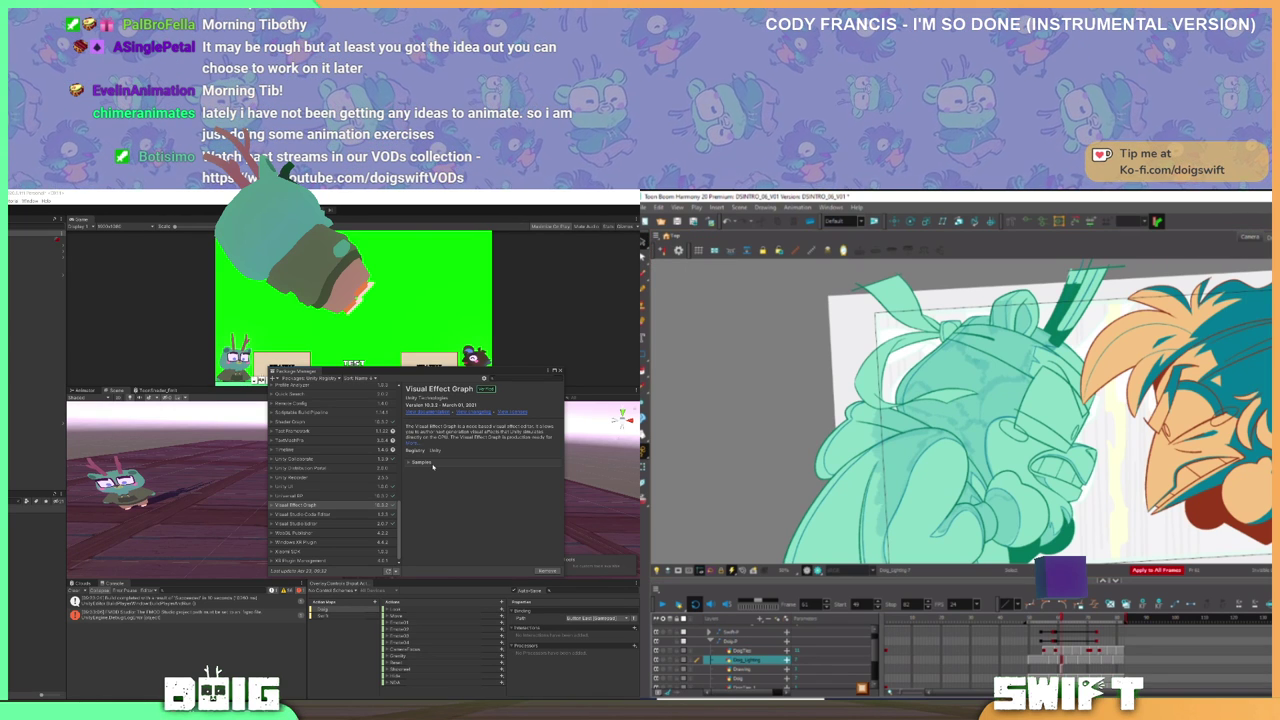
left_click(987, 460)
left_click_drag(1026, 470, 997, 468)
key("shift+x")
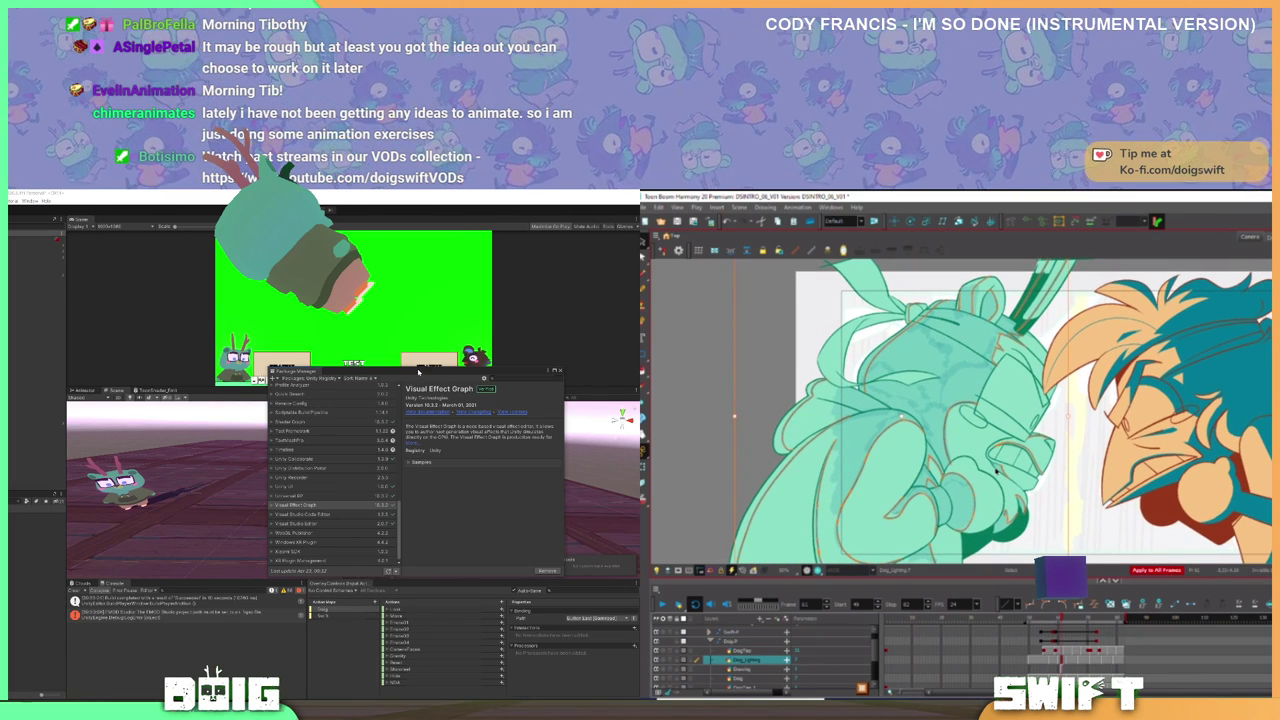
- Switch to Unity and move the Package Manager window off the middle of the scene view
left_click_drag(418, 372, 597, 458)
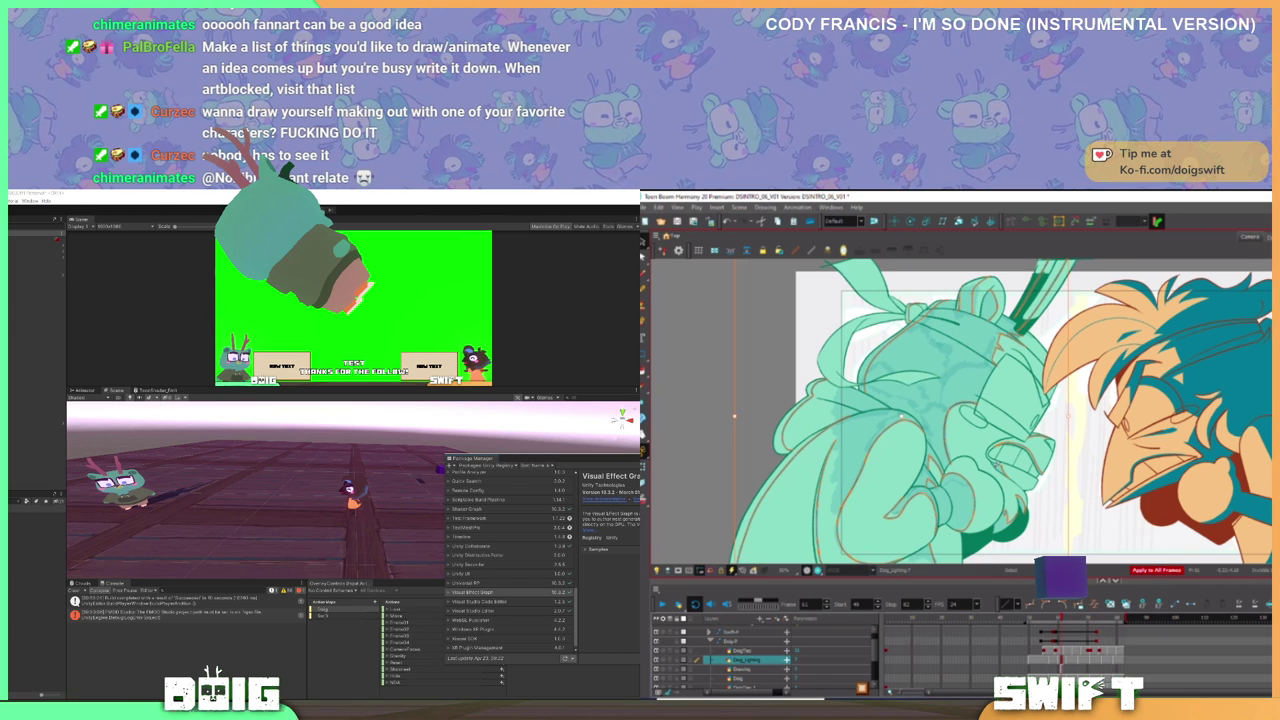
- Return to Harmony and paste the copied lighting artwork into the lighting layer's following drawing, then deselect it
left_click(1065, 663)
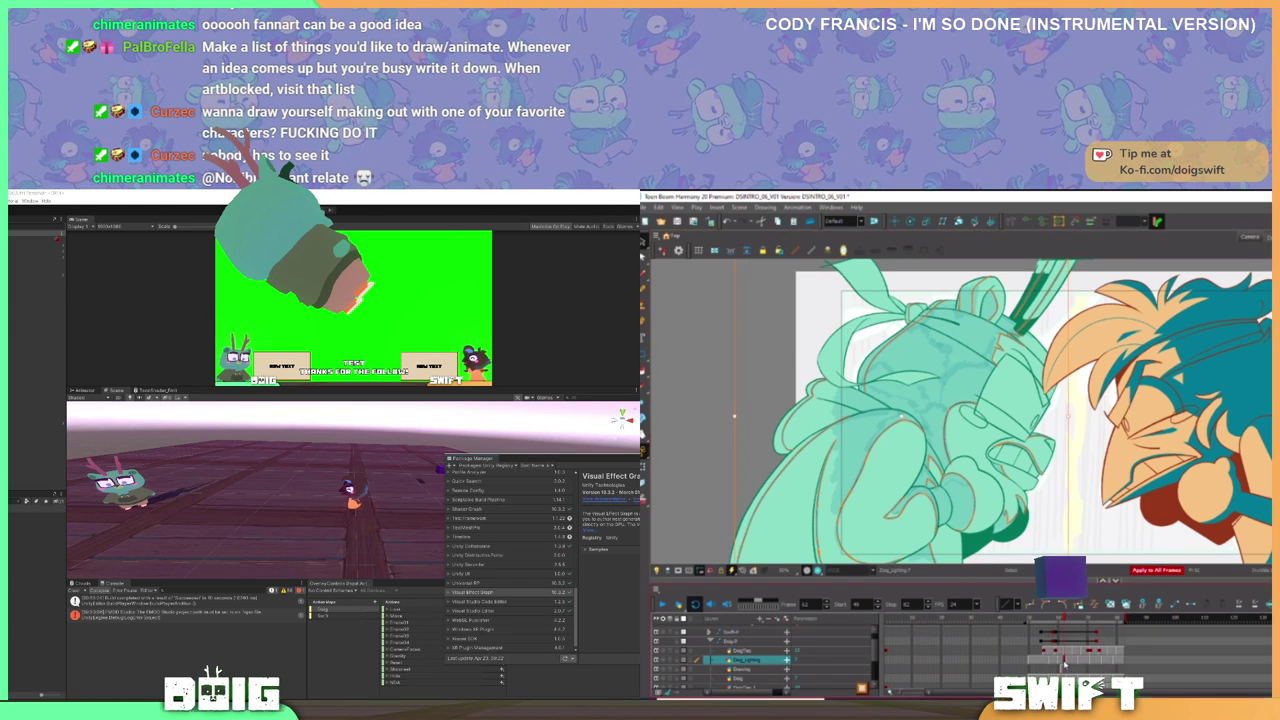
left_click(1068, 663)
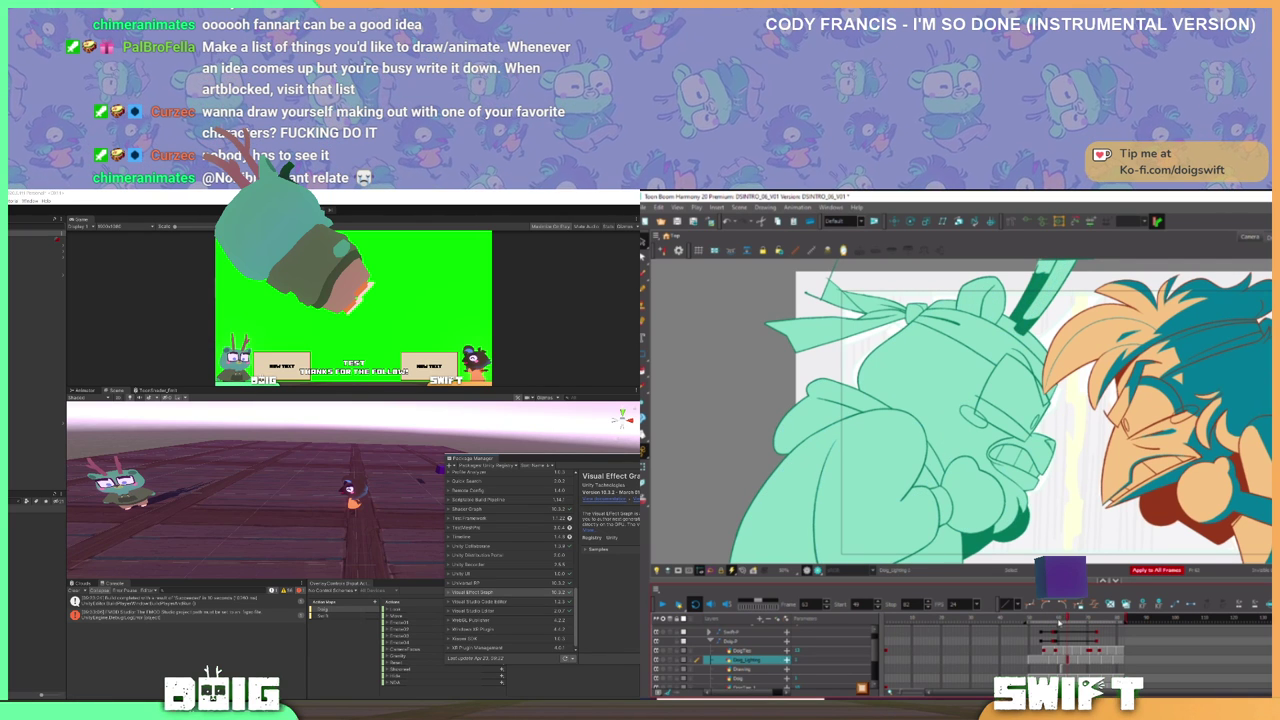
key("ctrl+v")
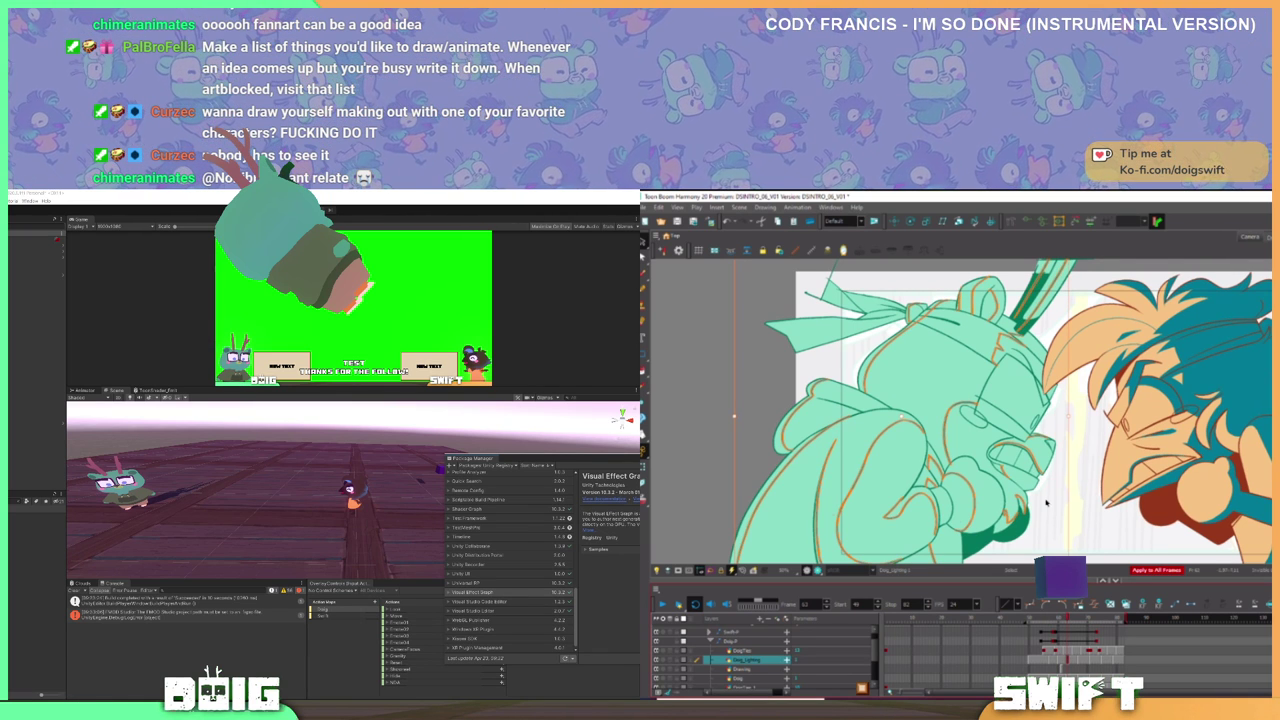
key("alt+o")
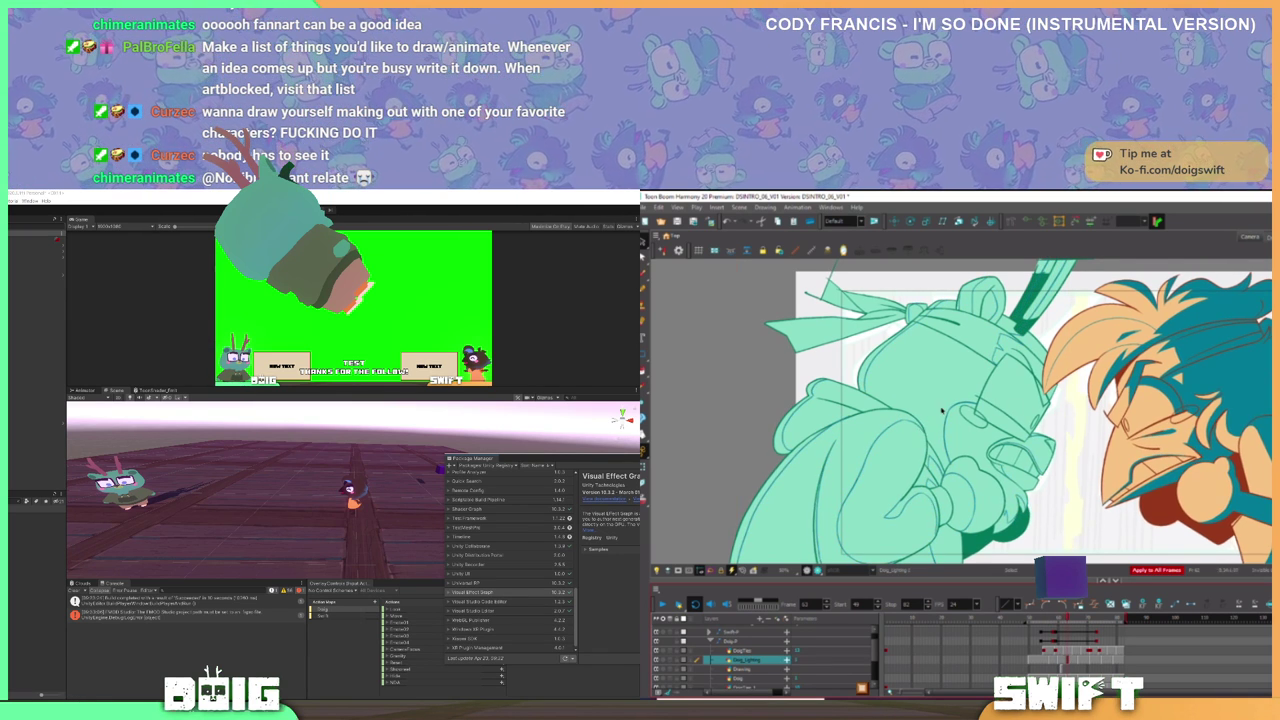
- Compare the pasted lighting with the preceding frame, highlighting its artwork to check it against the character's outline
key("period")
key("comma")
key("period")
key("comma")
key("period")
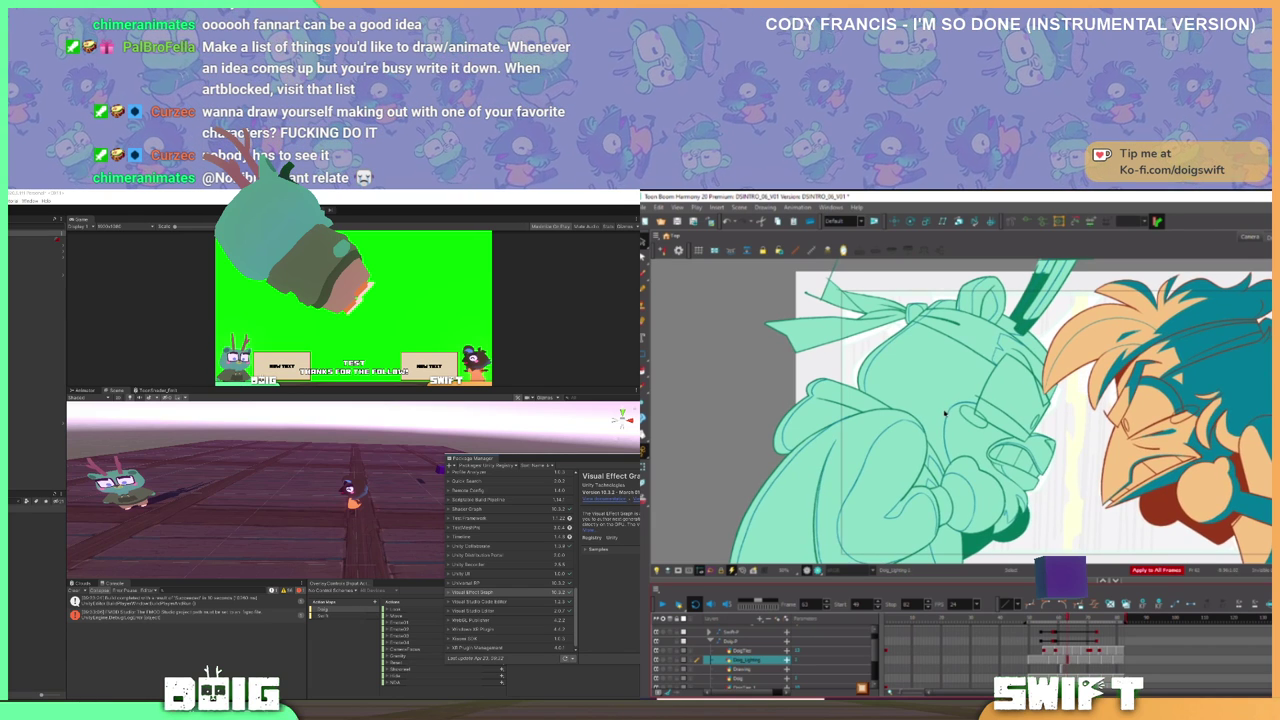
key("alt+o")
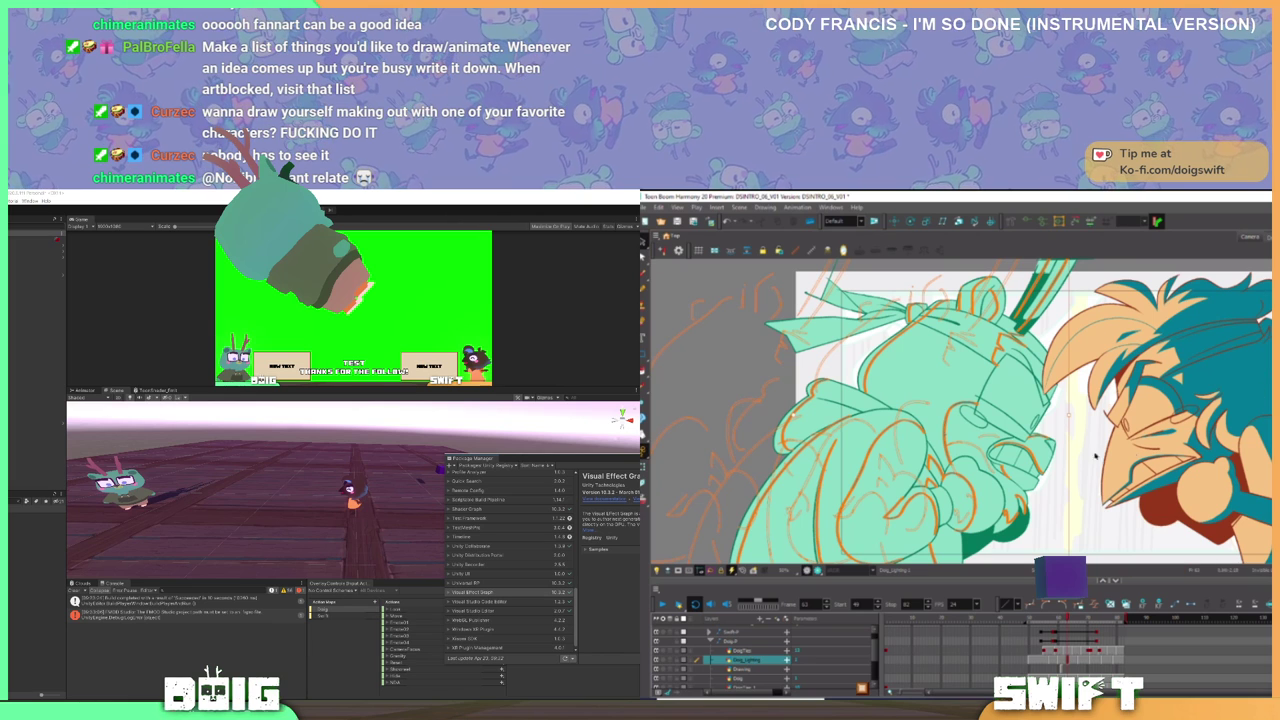
left_click(678, 316)
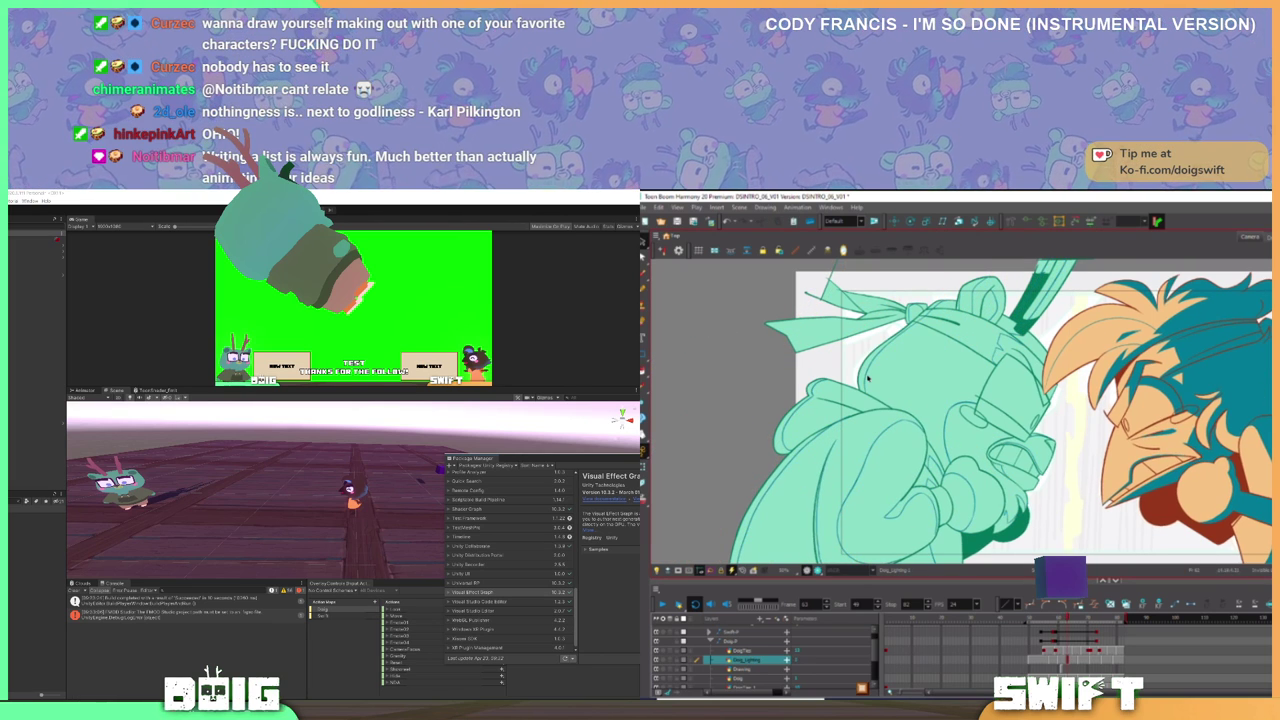
key("alt+o")
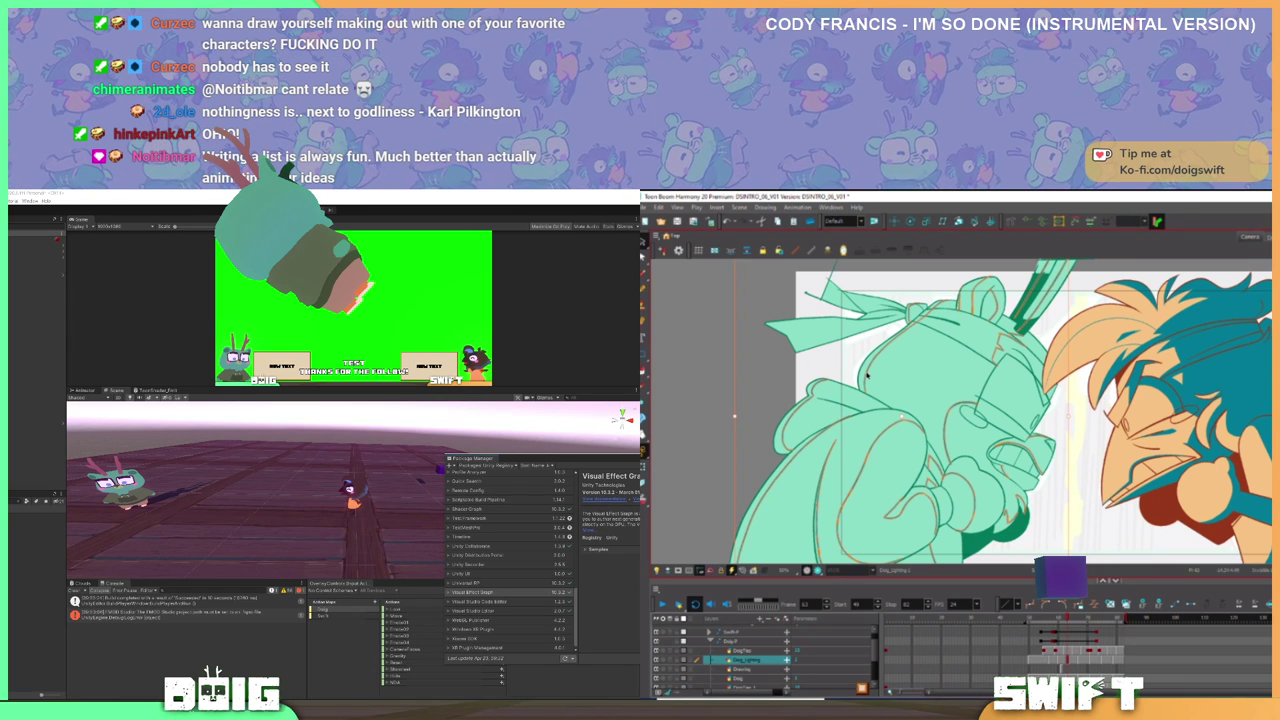
key("Escape")
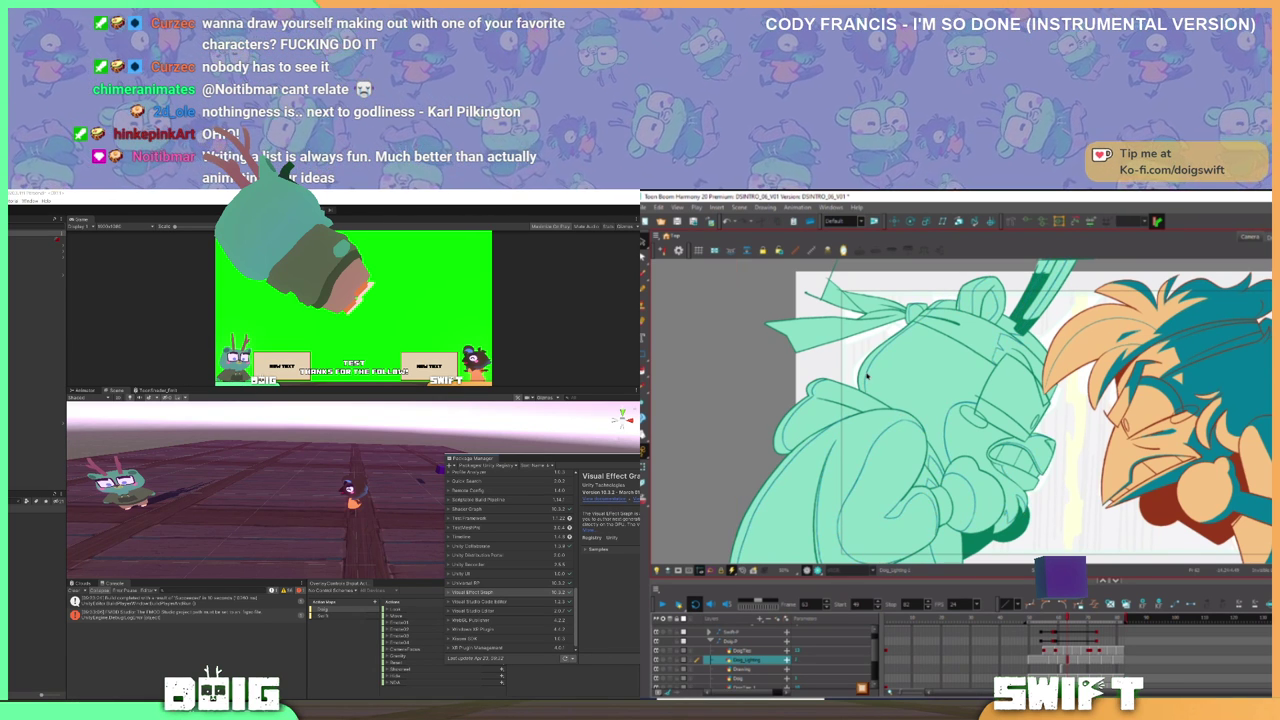
key("alt+o")
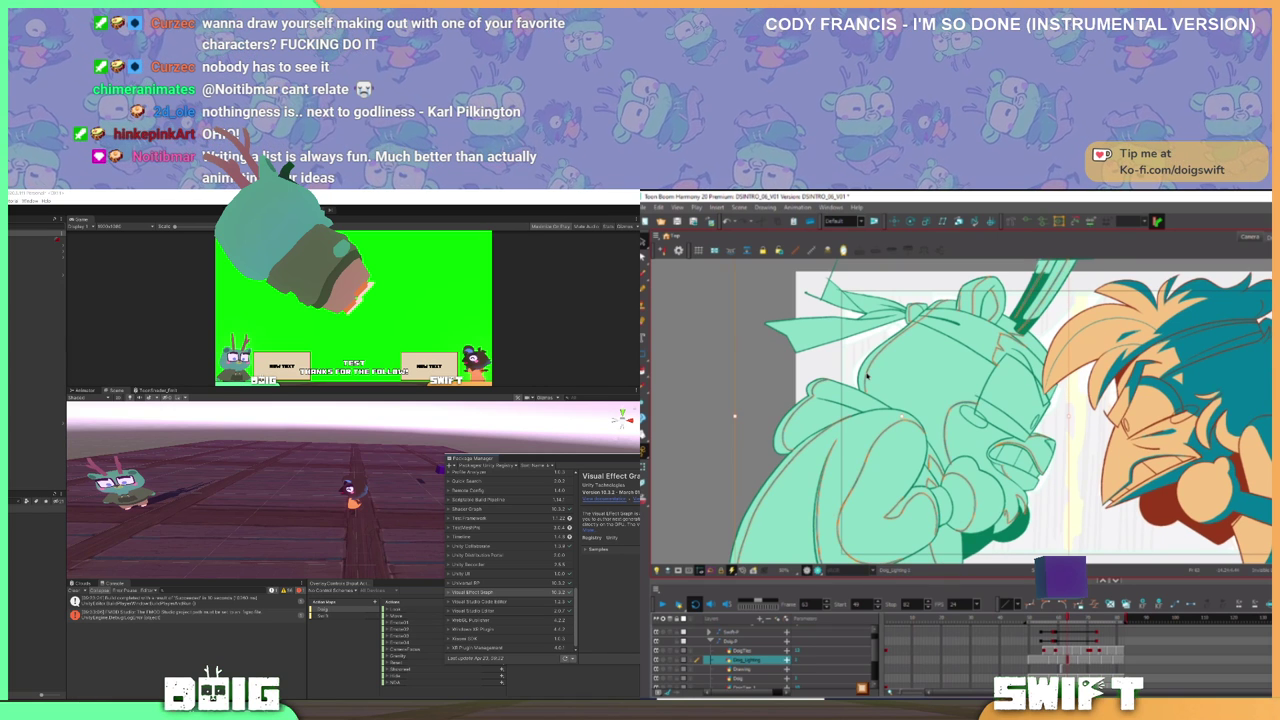
key("Escape")
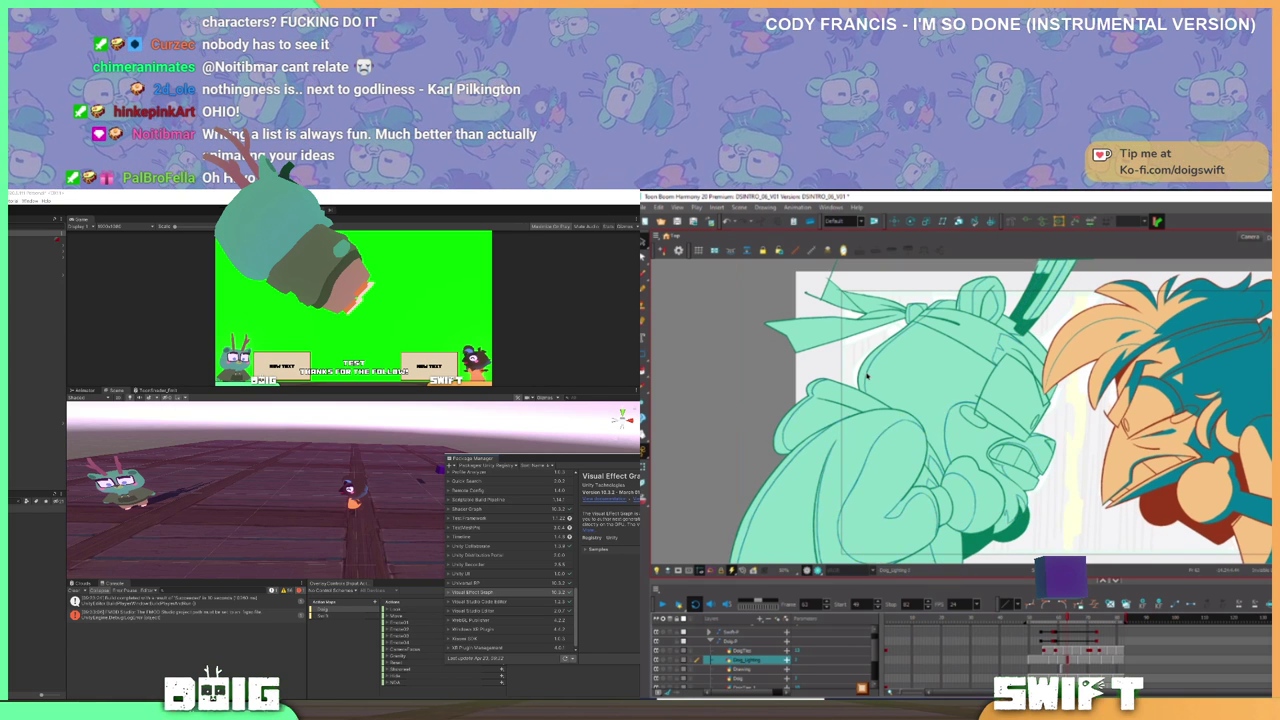
key("comma")
key("period")
key("comma")
key("period")
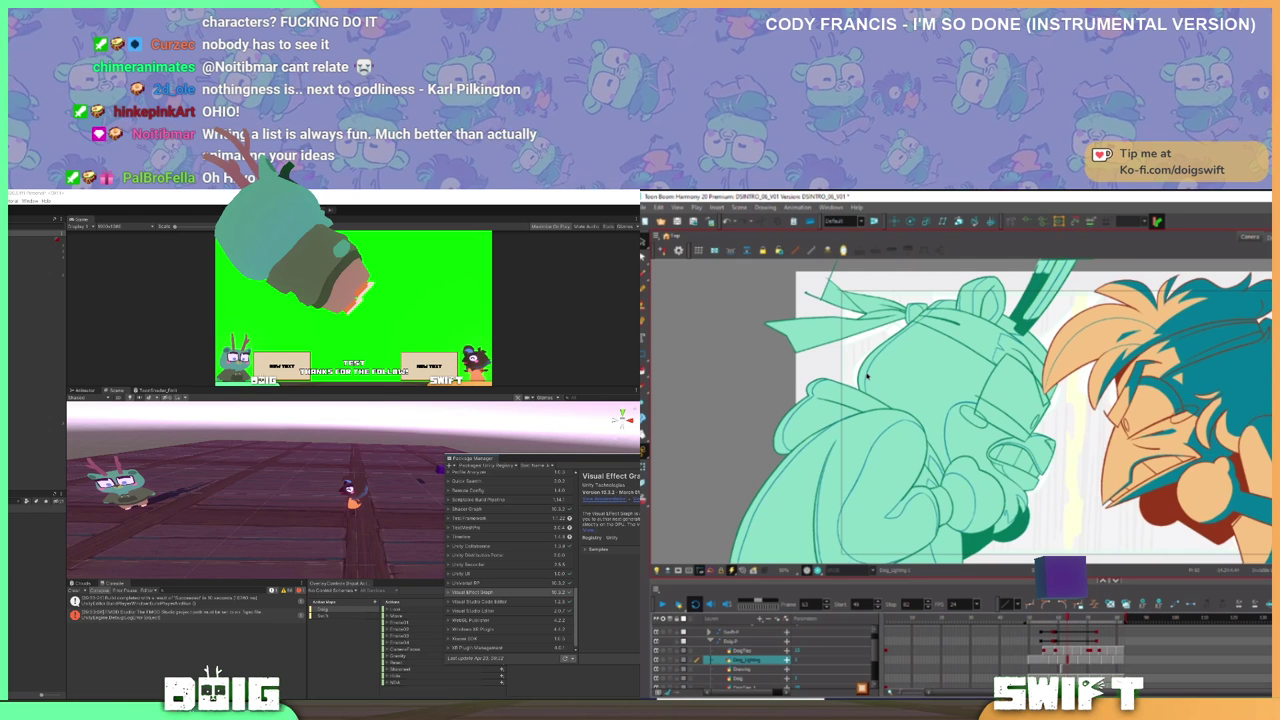
key("comma")
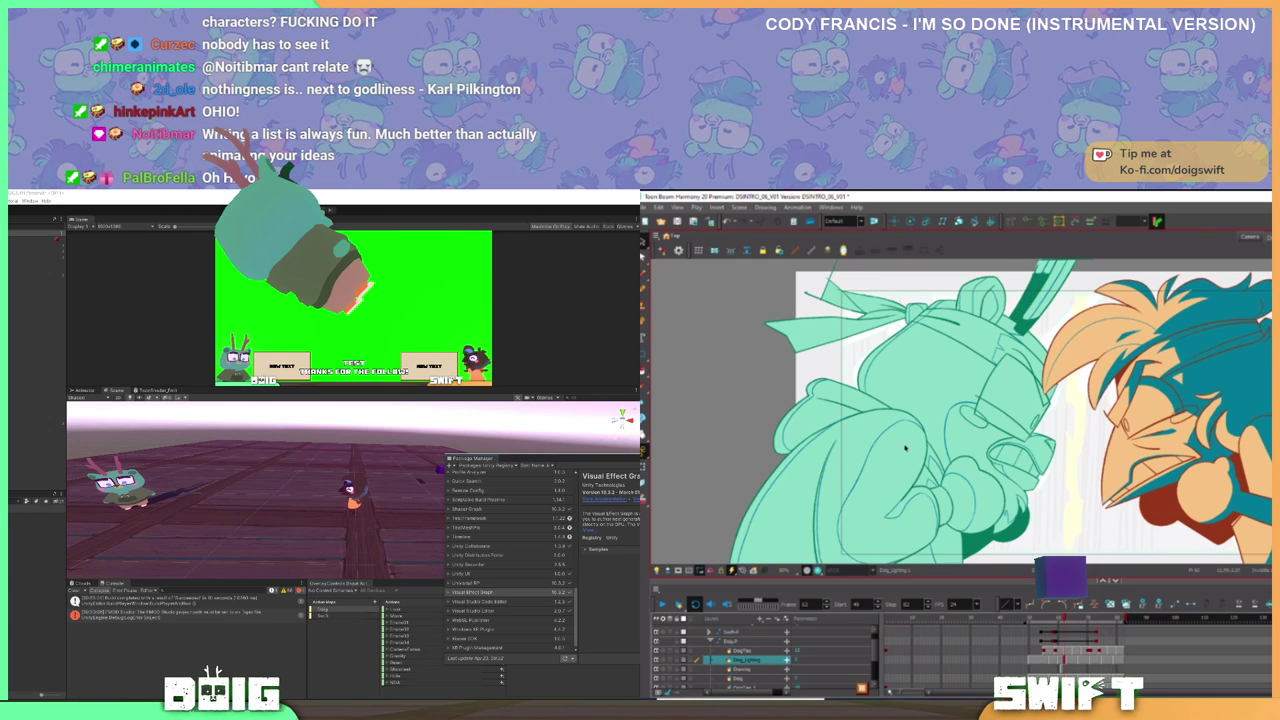
- Examine the lighting around the character's clenched hands and muzzle up close across the neighbouring frames
scroll(880, 390, "up", 3)
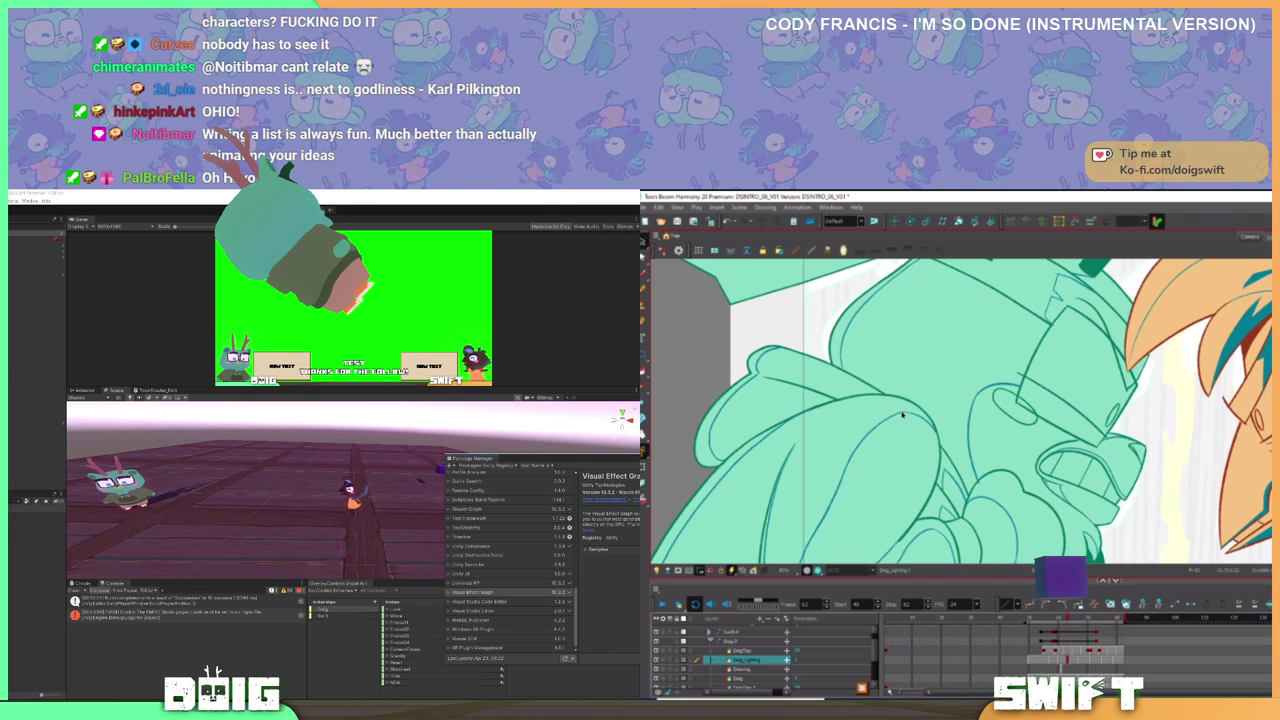
scroll(901, 413, "down", 3)
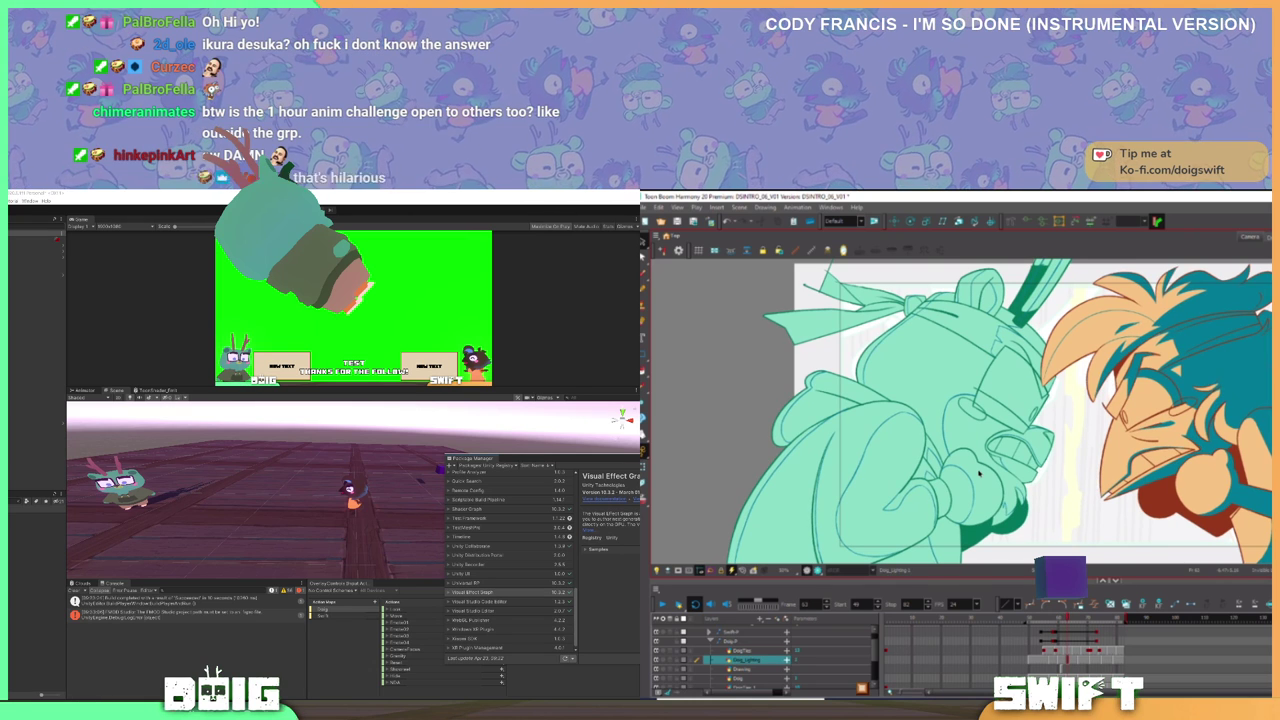
scroll(985, 503, "up", 2)
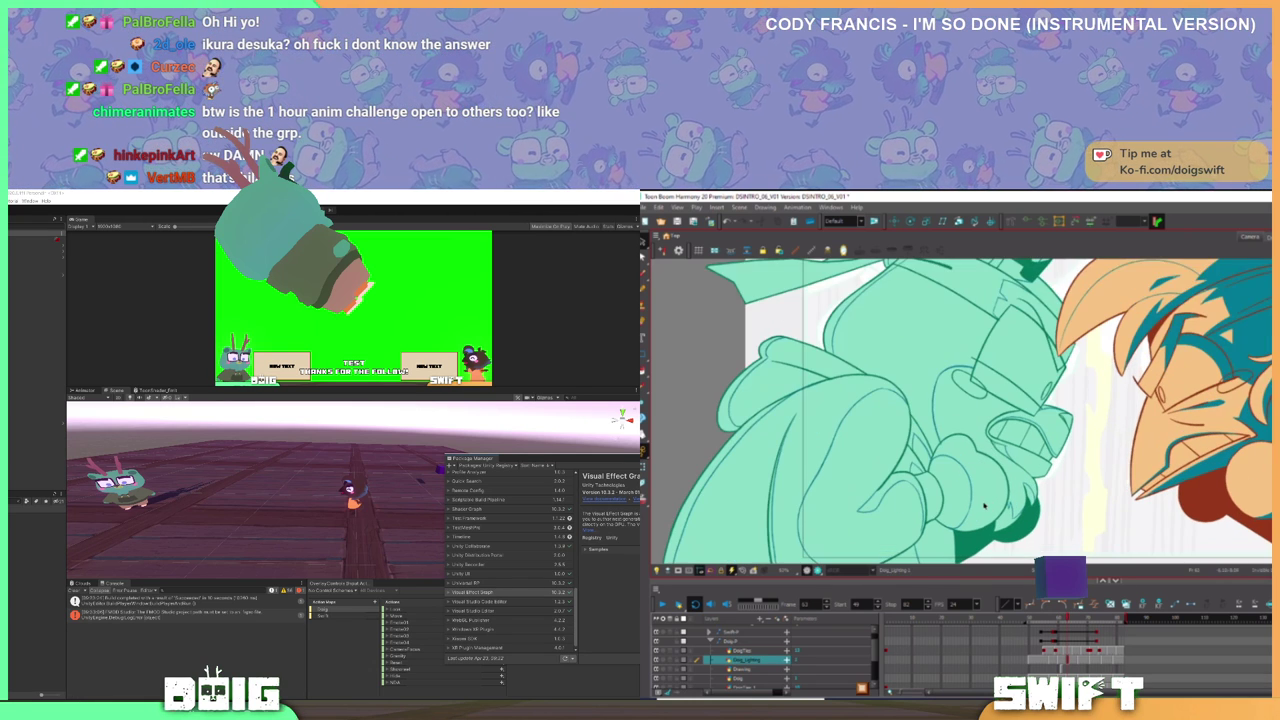
left_click_drag(983, 503, 998, 470)
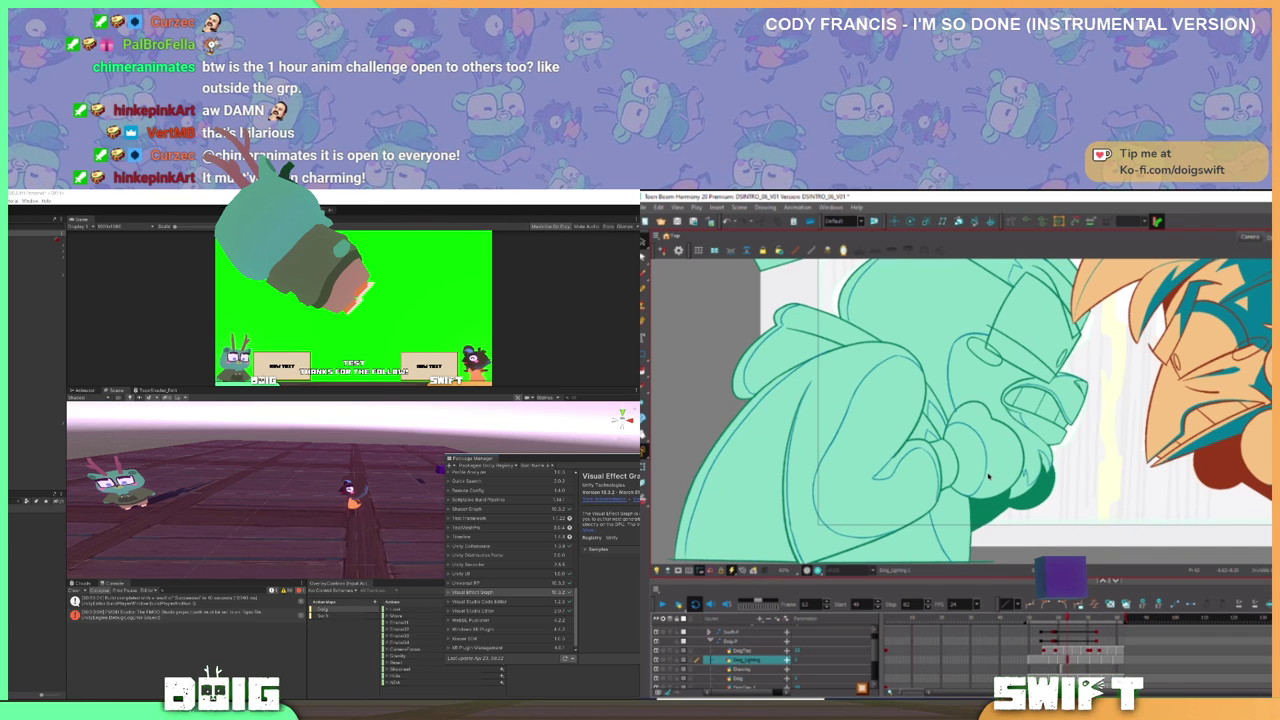
key("comma")
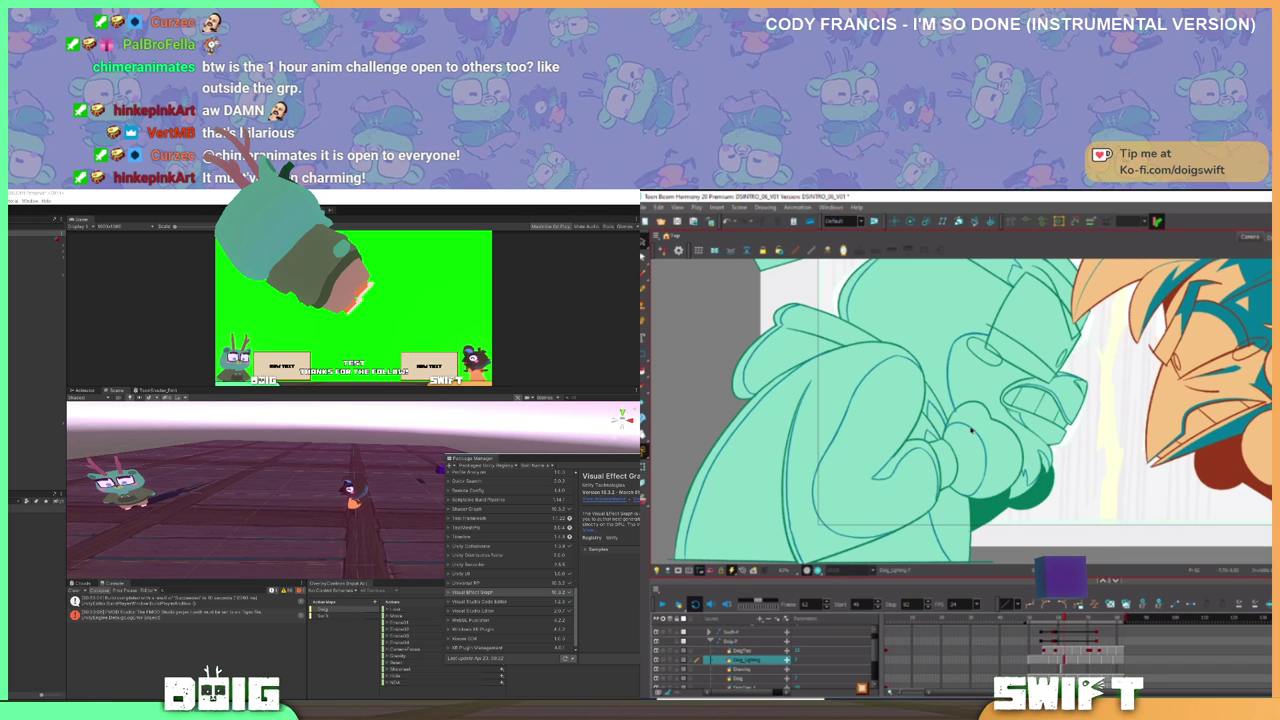
key("ctrl+a")
left_click(988, 433)
key("period")
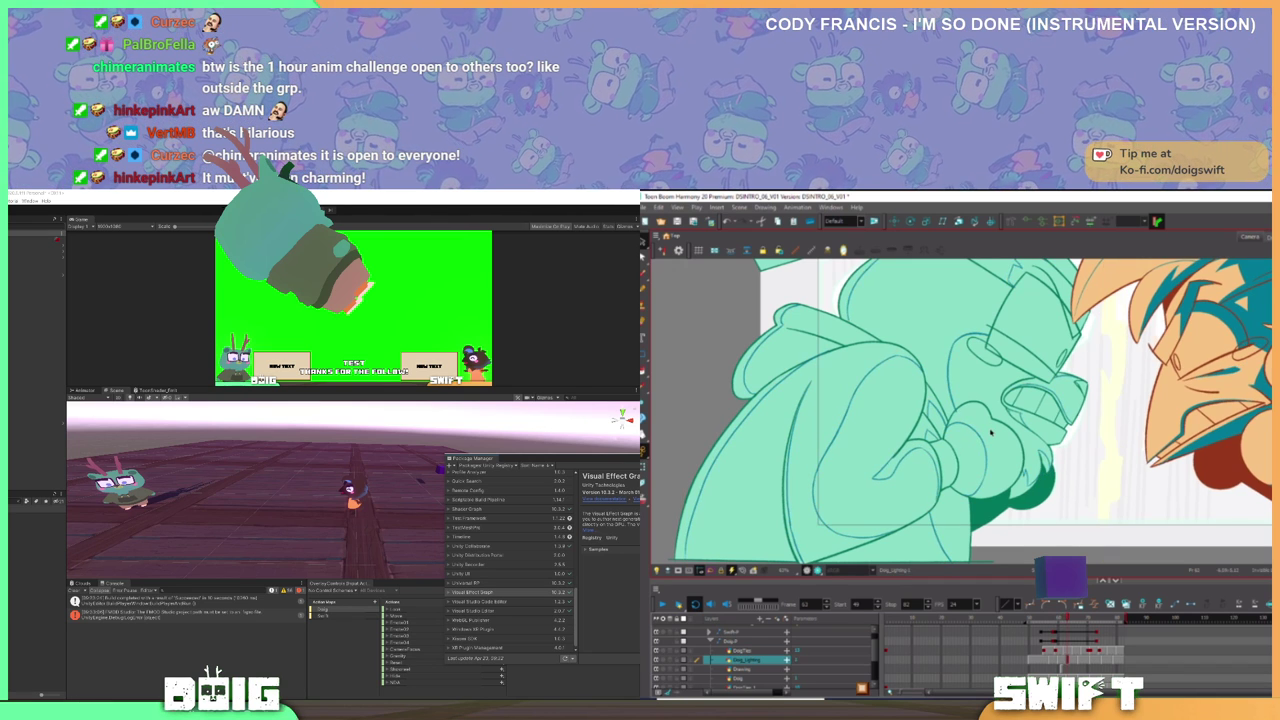
key("comma")
key("period")
key("comma")
key("period")
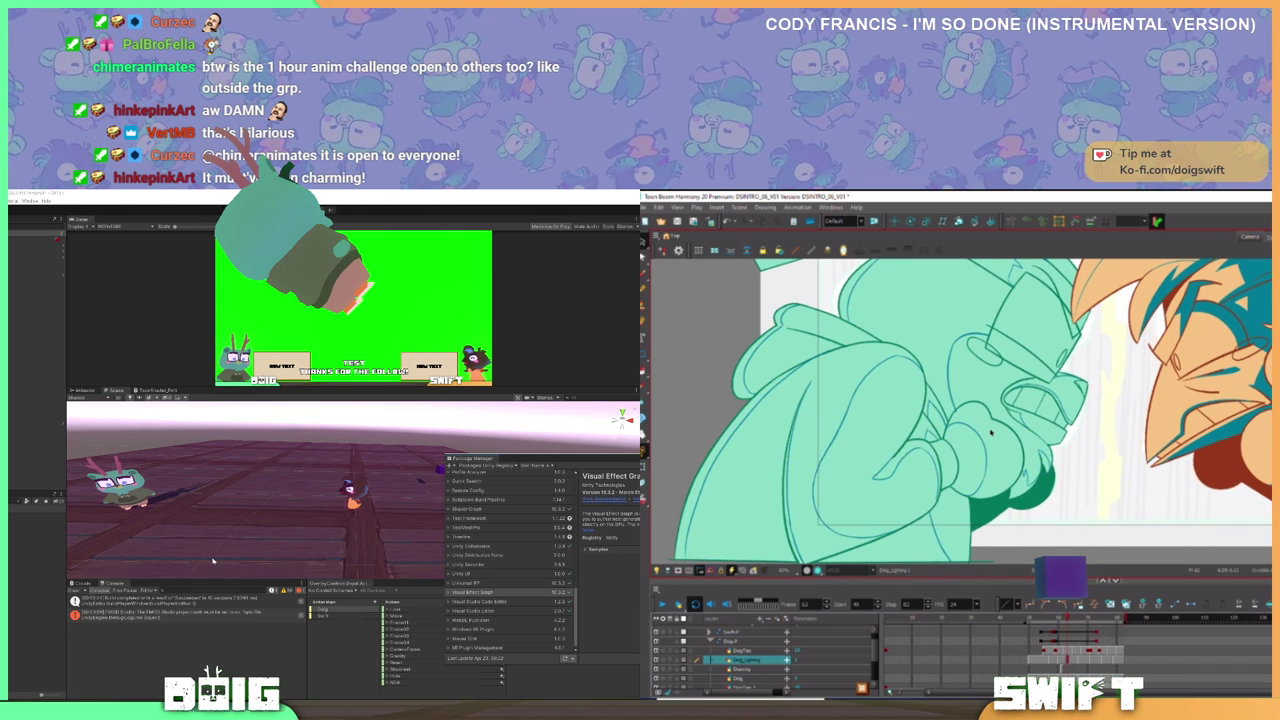
key("comma")
key("period")
left_click_drag(1011, 439, 1001, 486)
key("comma")
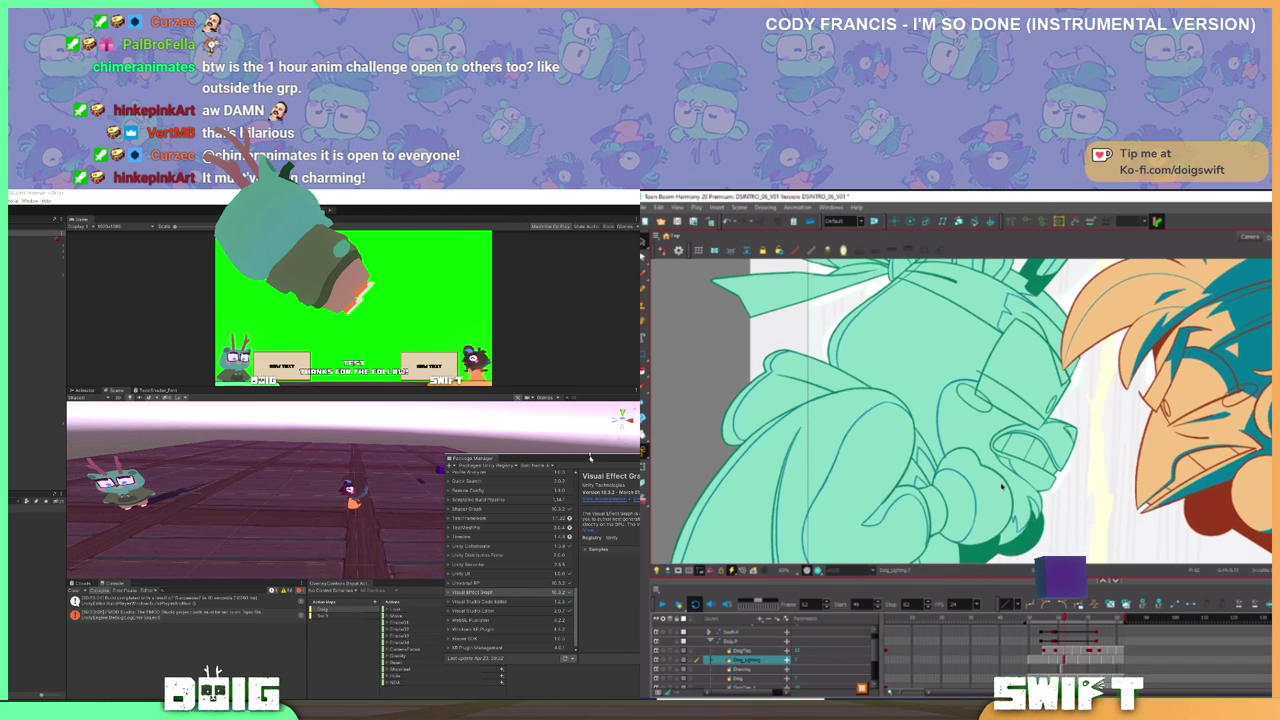
key("period")
key("comma")
key("period")
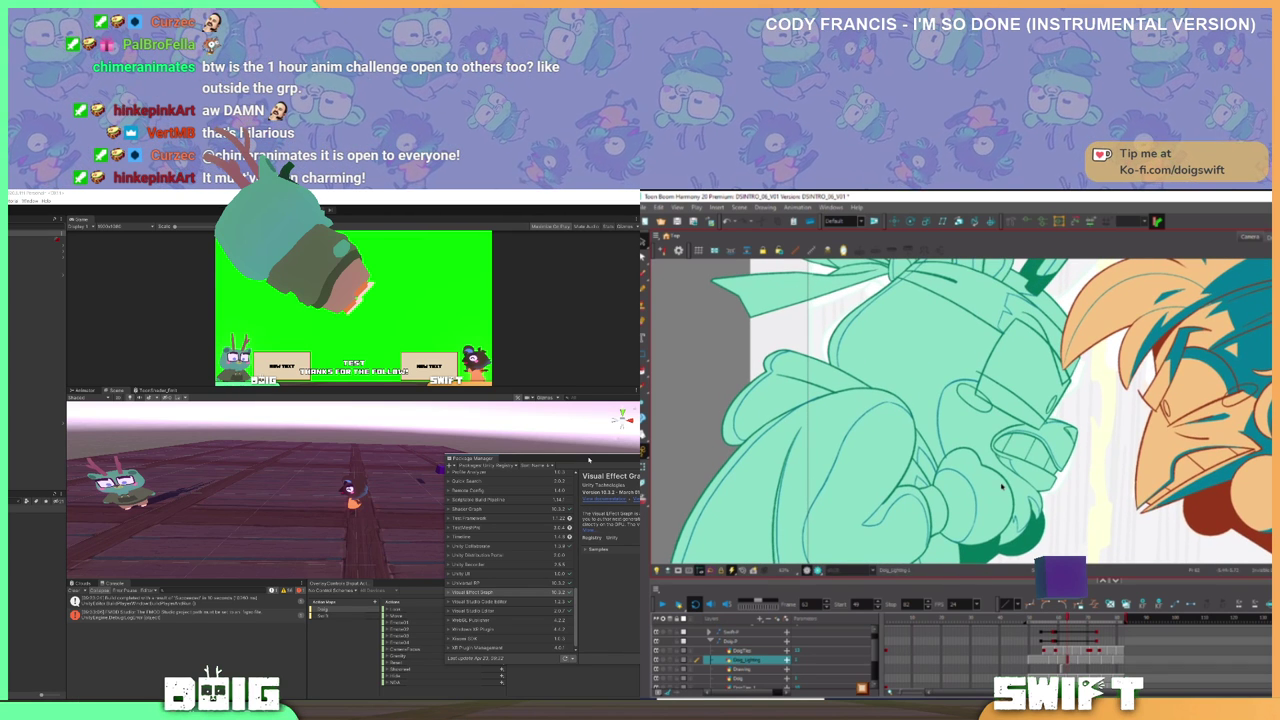
key("period")
- Move Unity's Package Manager window further aside to uncover more of the scene floor
mouse_move(588, 459)
left_mouse_down()
mouse_move(590, 476)
mouse_move(638, 490)
mouse_move(635, 467)
left_mouse_up()
- Step back and forth through the green character's following frames in Harmony to check how the lighting lines up
key("period")
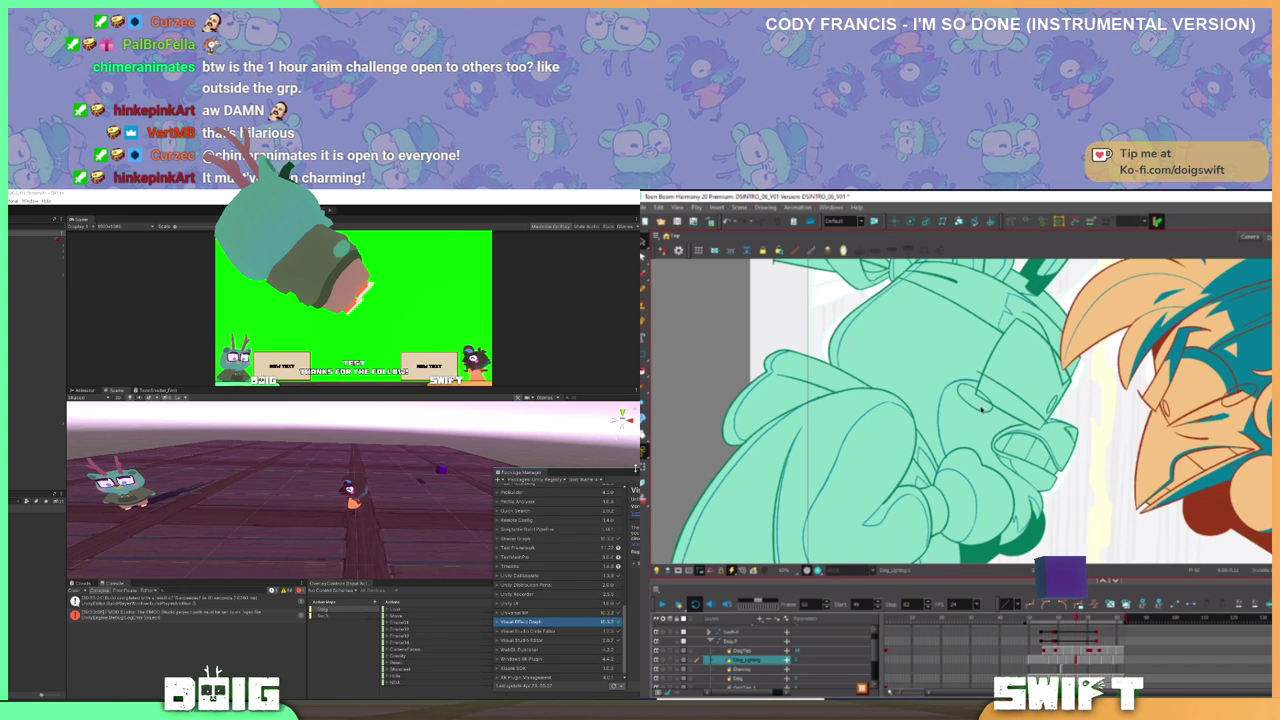
key("comma")
key("comma")
key("comma")
key("comma")
key("comma")
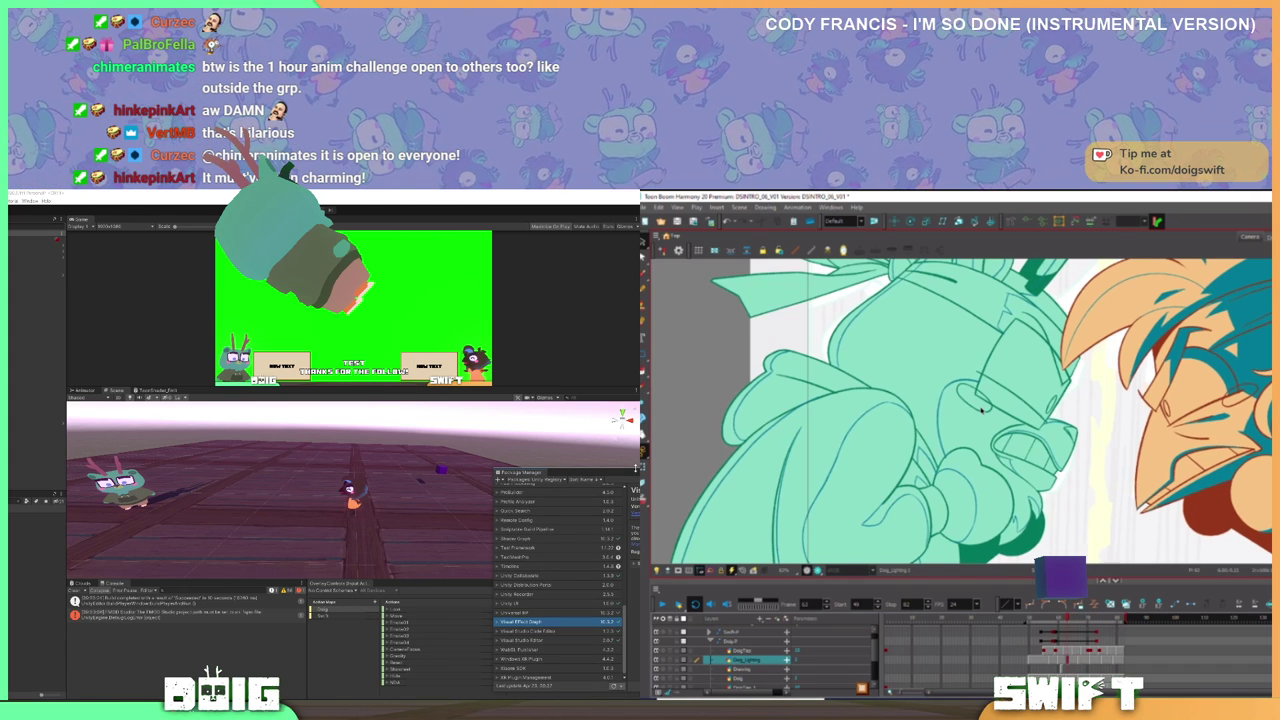
key("period")
key("period")
key("period")
key("period")
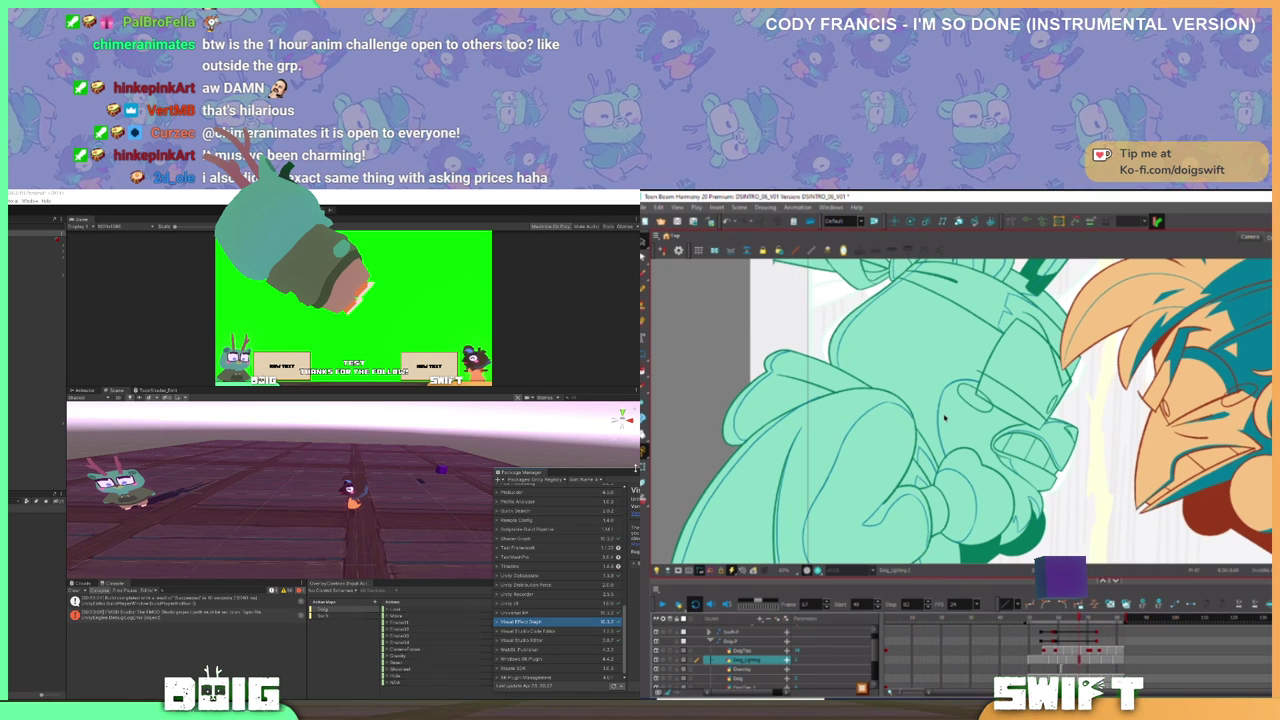
key("period")
key("period")
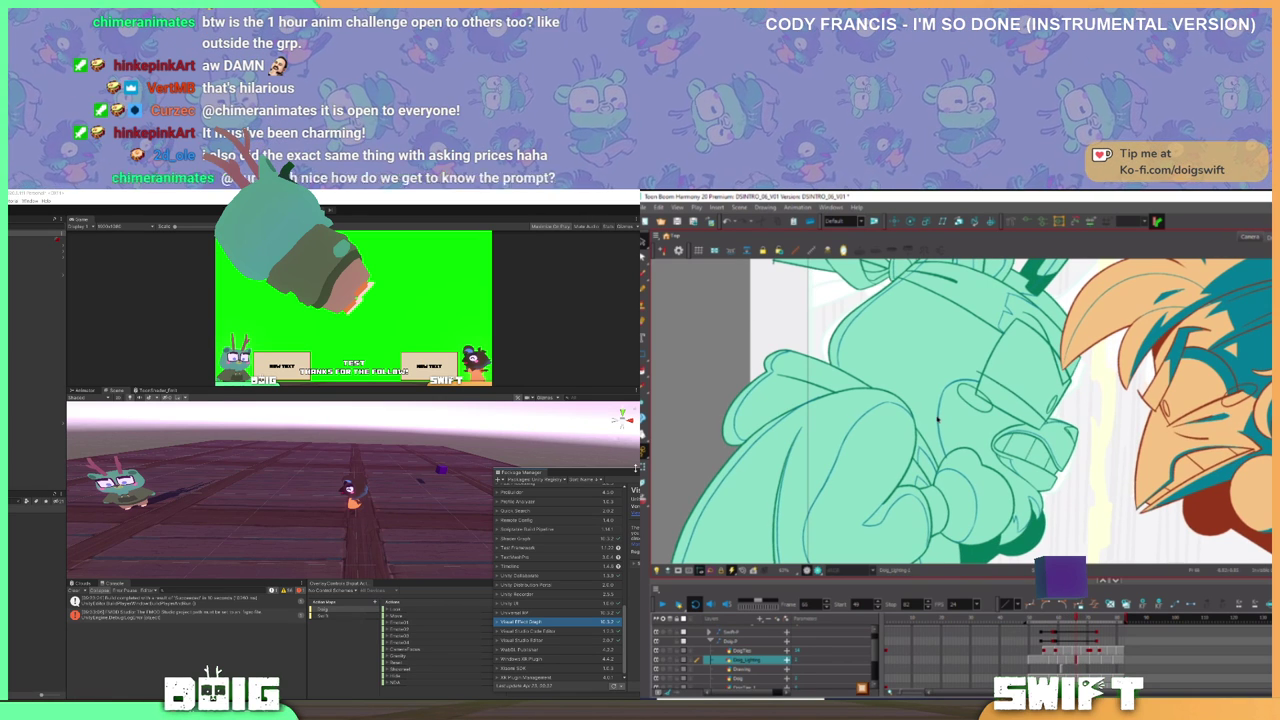
key("period")
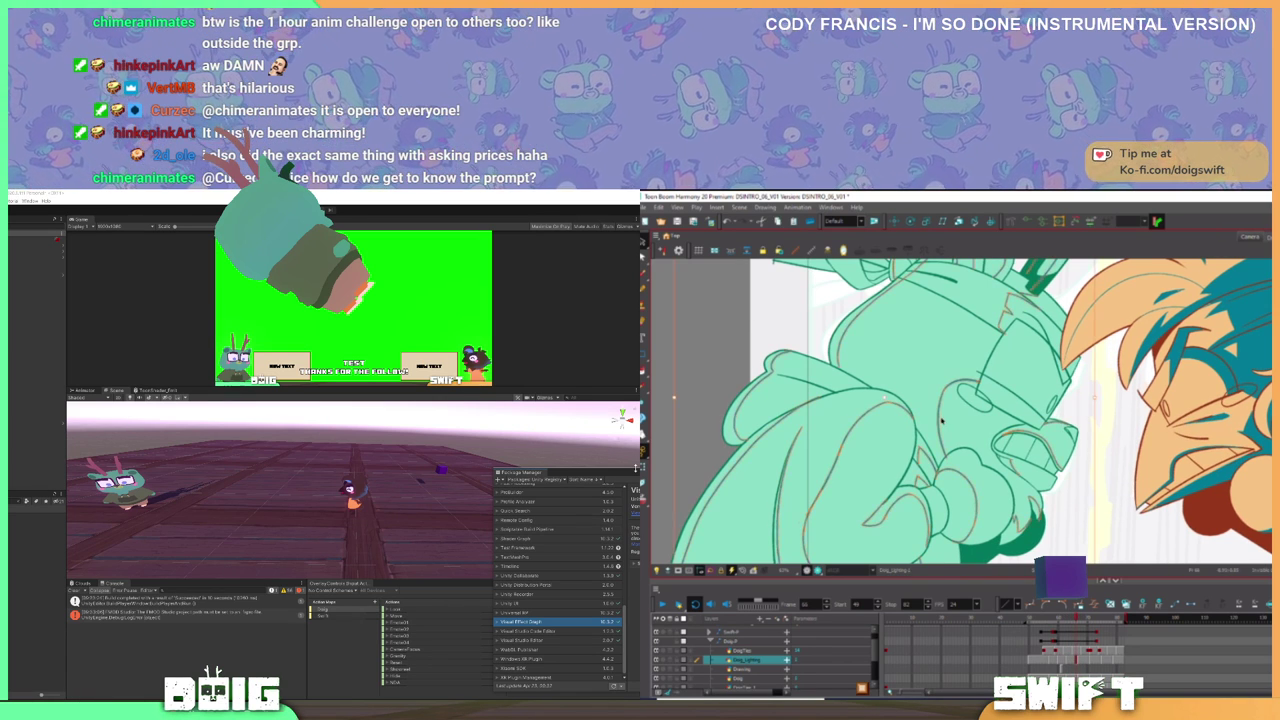
- Flip between neighbouring frames of the green character to check the lighting lines on the face, sleeve and clenched hands
key("period")
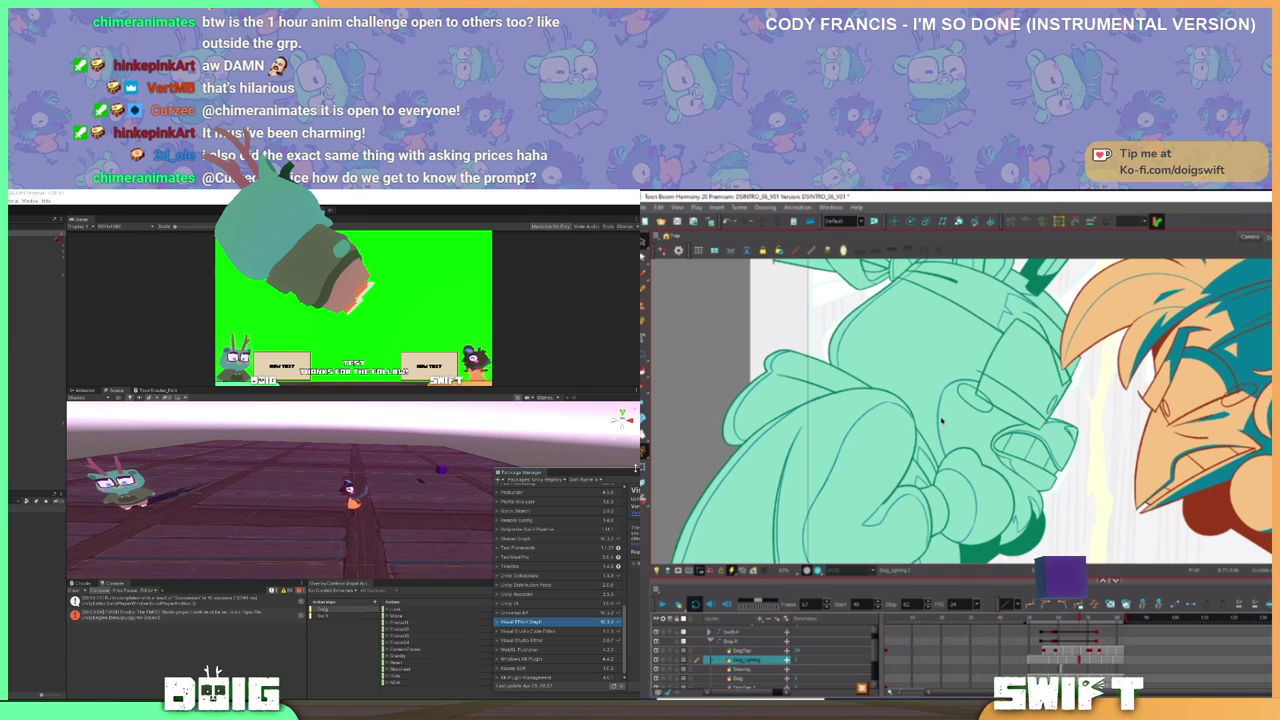
key("comma")
key("period")
key("comma")
key("period")
key("comma")
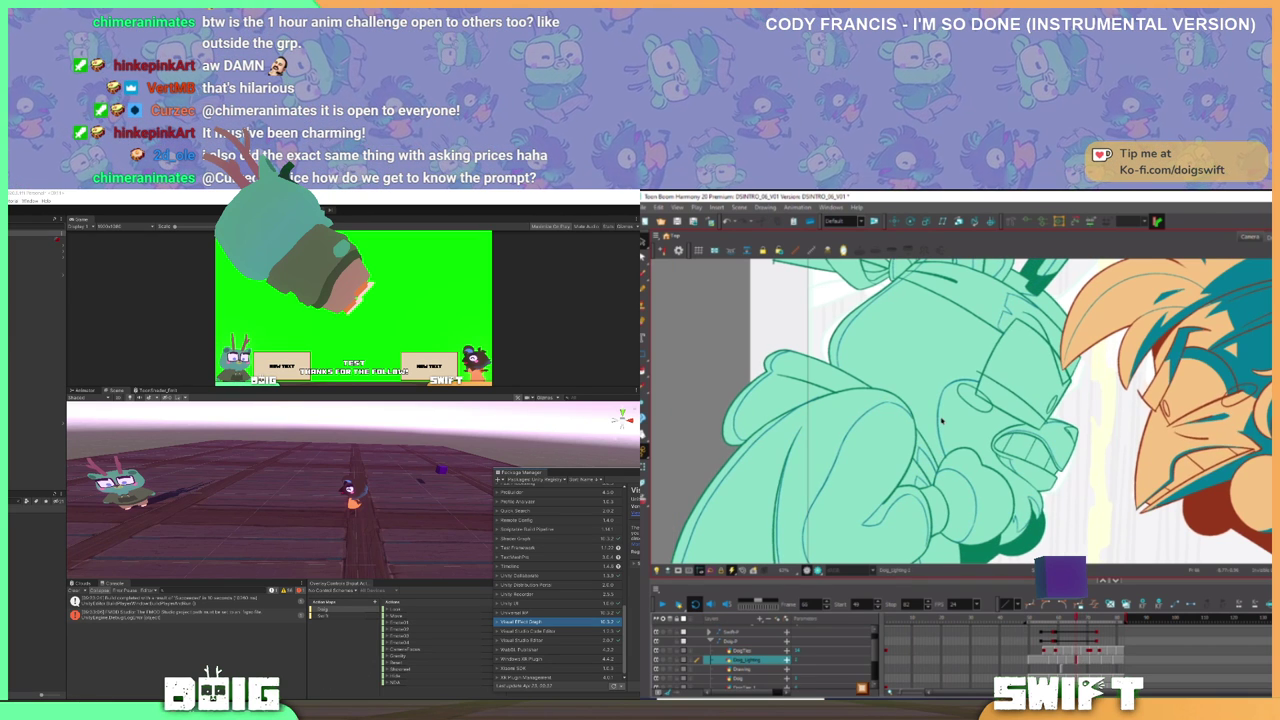
key("period")
key("comma")
key("comma")
key("comma")
key("comma")
key("comma")
key("comma")
key("comma")
key("comma")
key("comma")
key("comma")
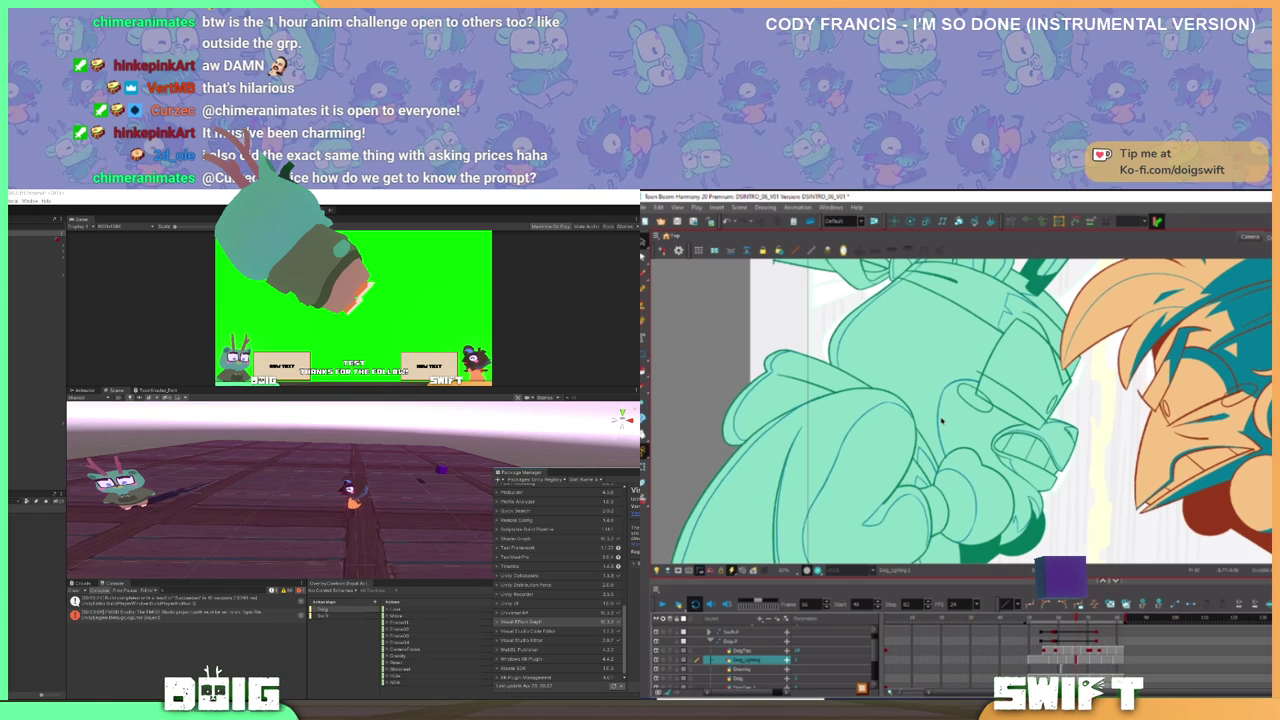
- Step through the rest of the green character's animation to review the lighting, and return to an earlier drawing
key("period")
key("period")
key("period")
key("period")
key("period")
key("period")
key("period")
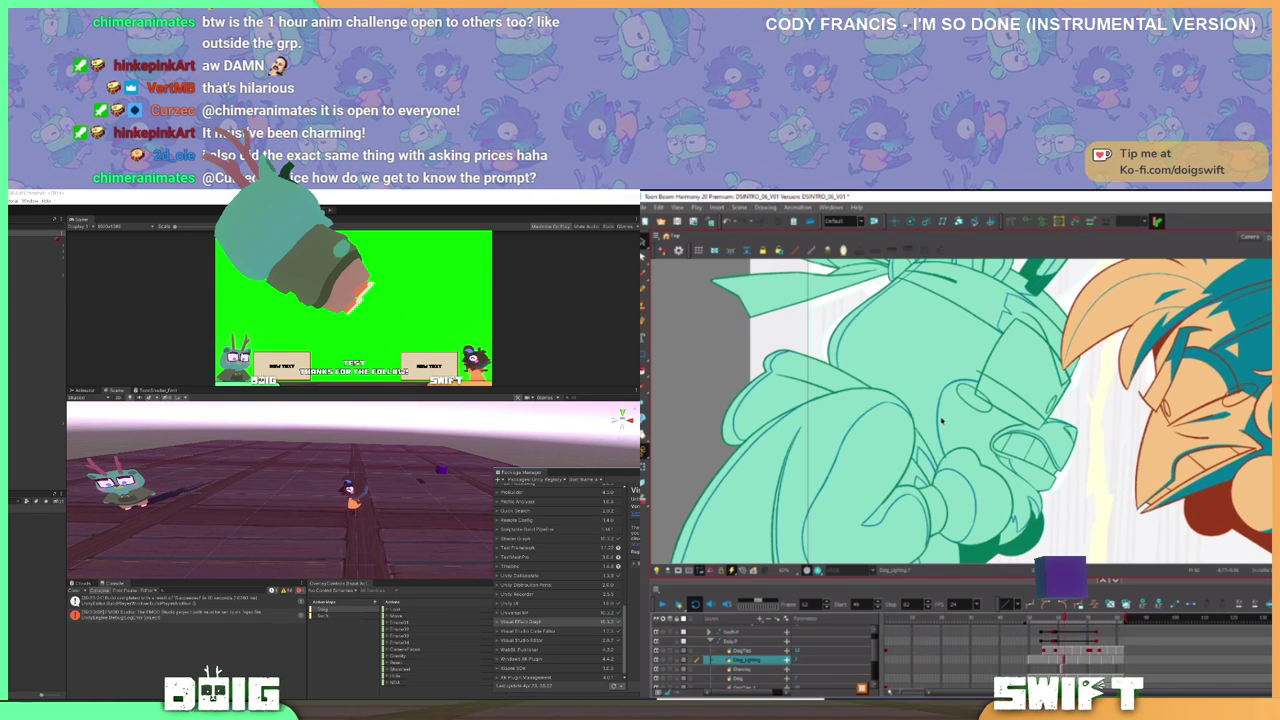
key("period")
key("period")
key("period")
key("period")
key("period")
key("period")
key("period")
key("period")
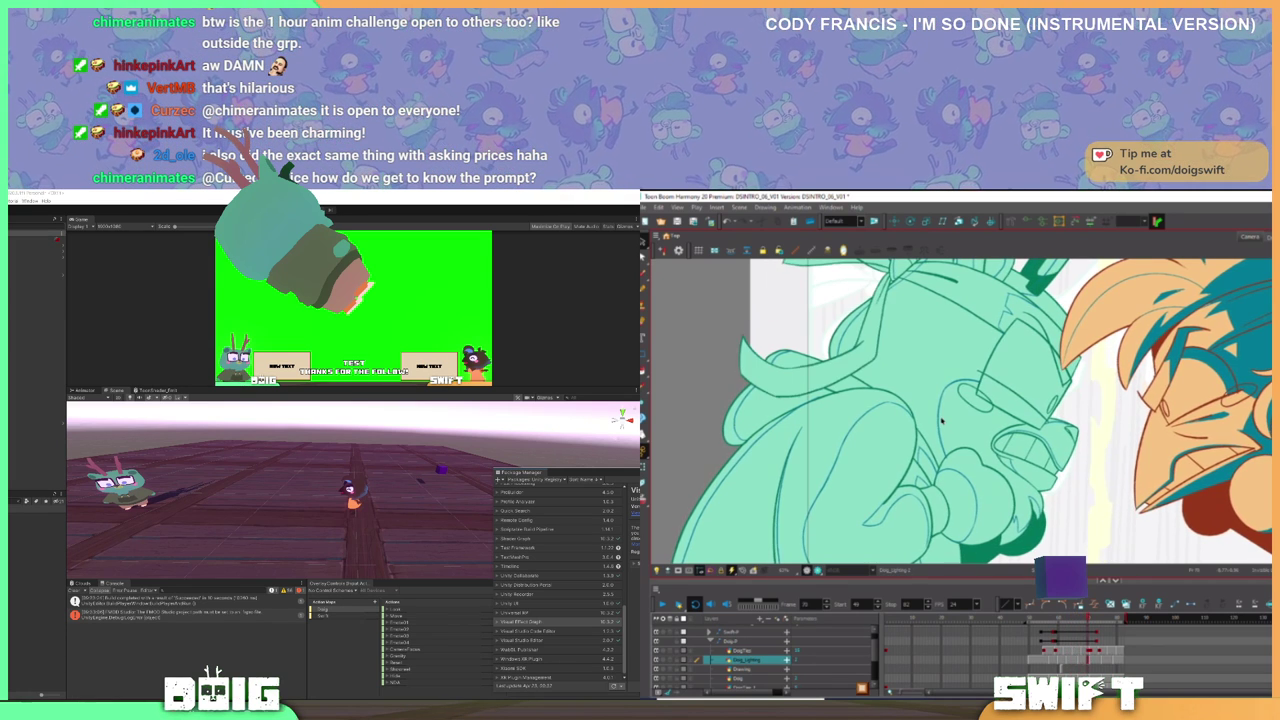
key("period")
key("period")
key("period")
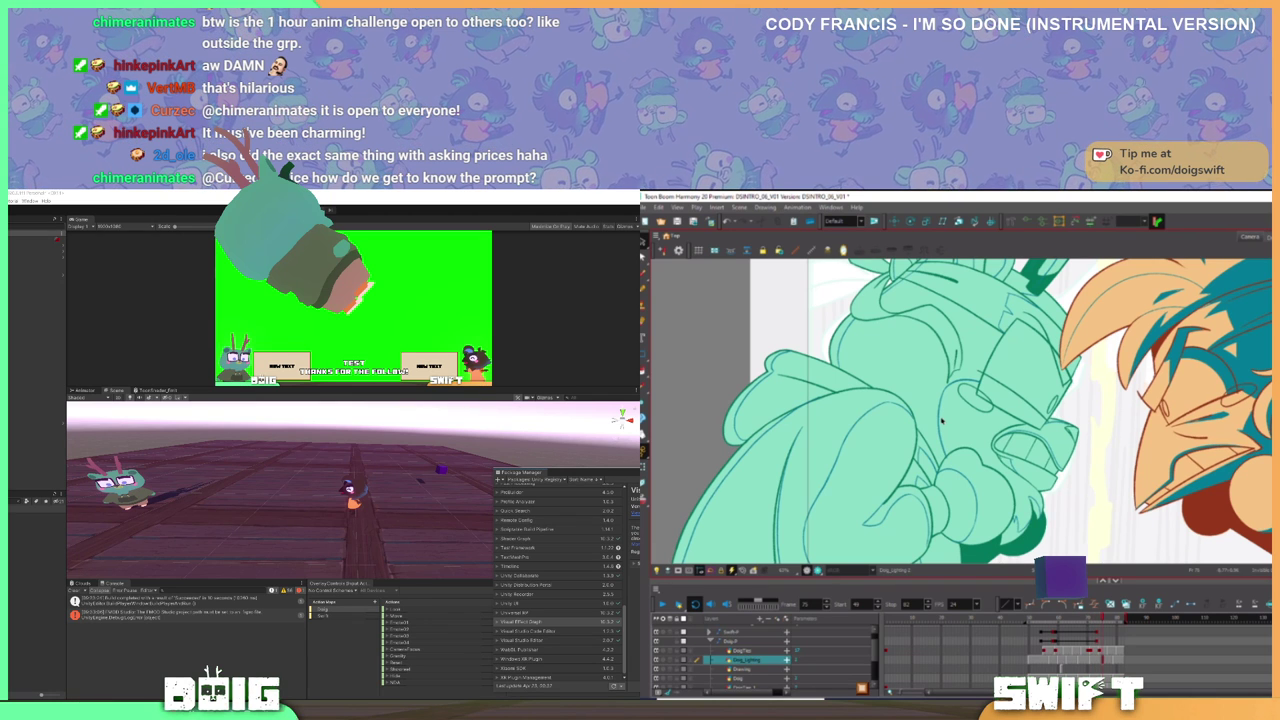
key("period")
key("period")
left_click(1059, 666)
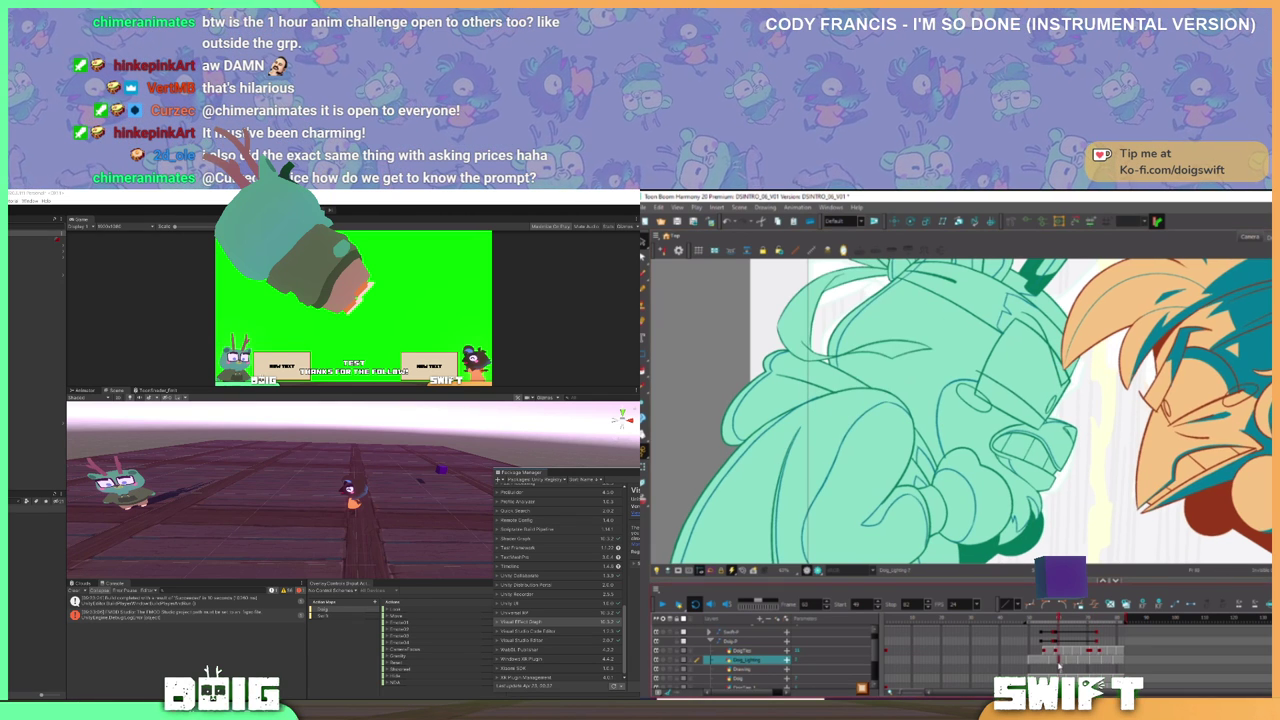
- Compare this drawing's lighting lines with the frames around it, examining how they follow the character's muzzle and arm
key("comma")
key("period")
key("comma")
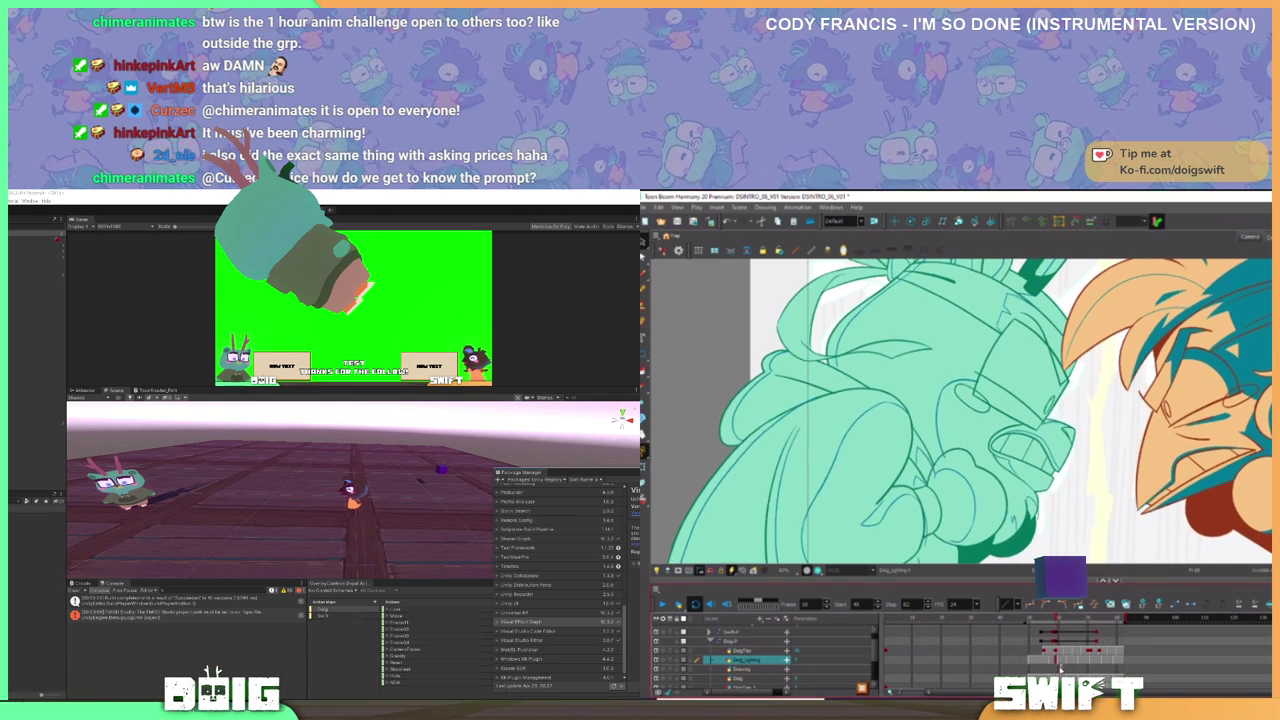
key("period")
key("comma")
key("period")
key("comma")
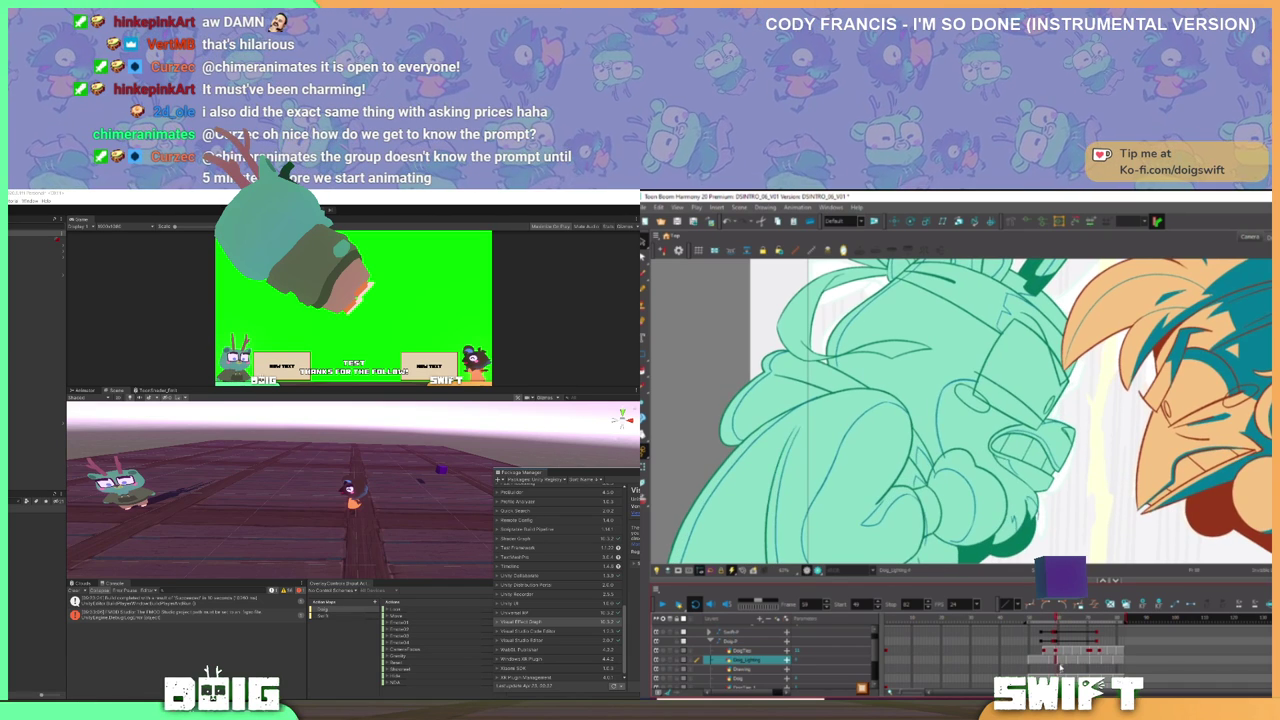
key("period")
key("comma")
key("comma")
key("comma")
key("comma")
key("comma")
key("comma")
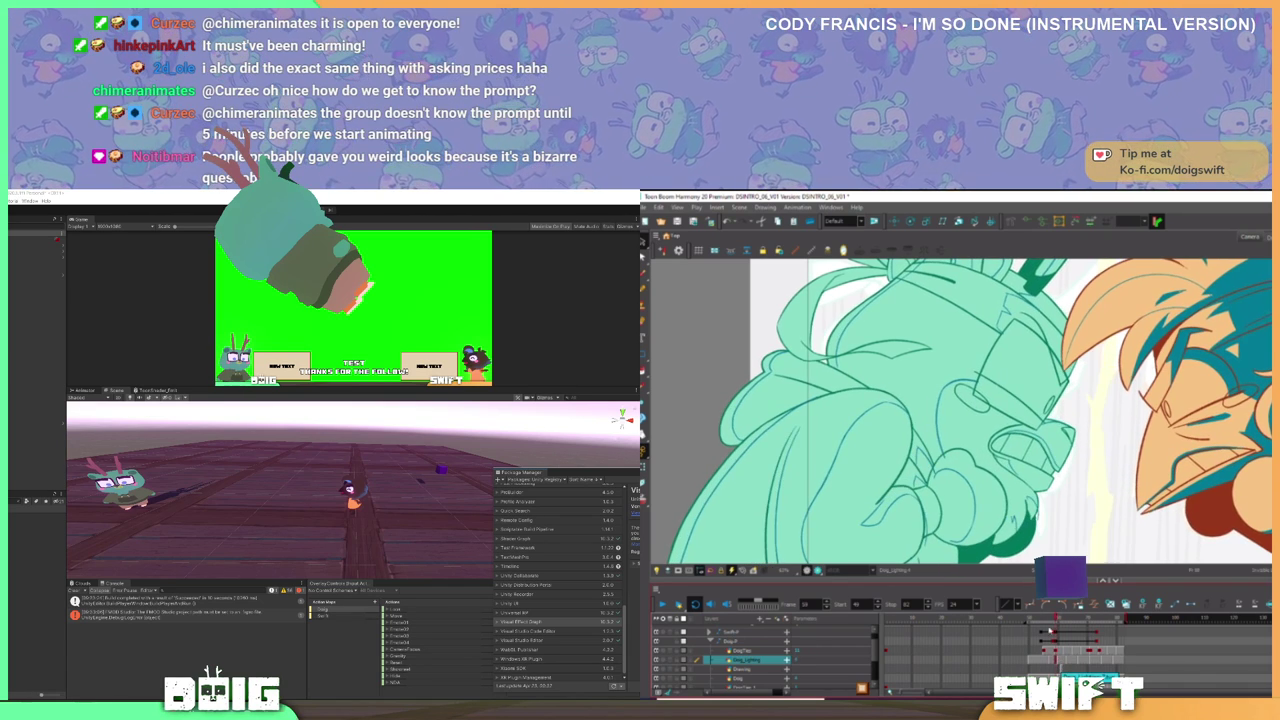
key("period")
key("period")
key("period")
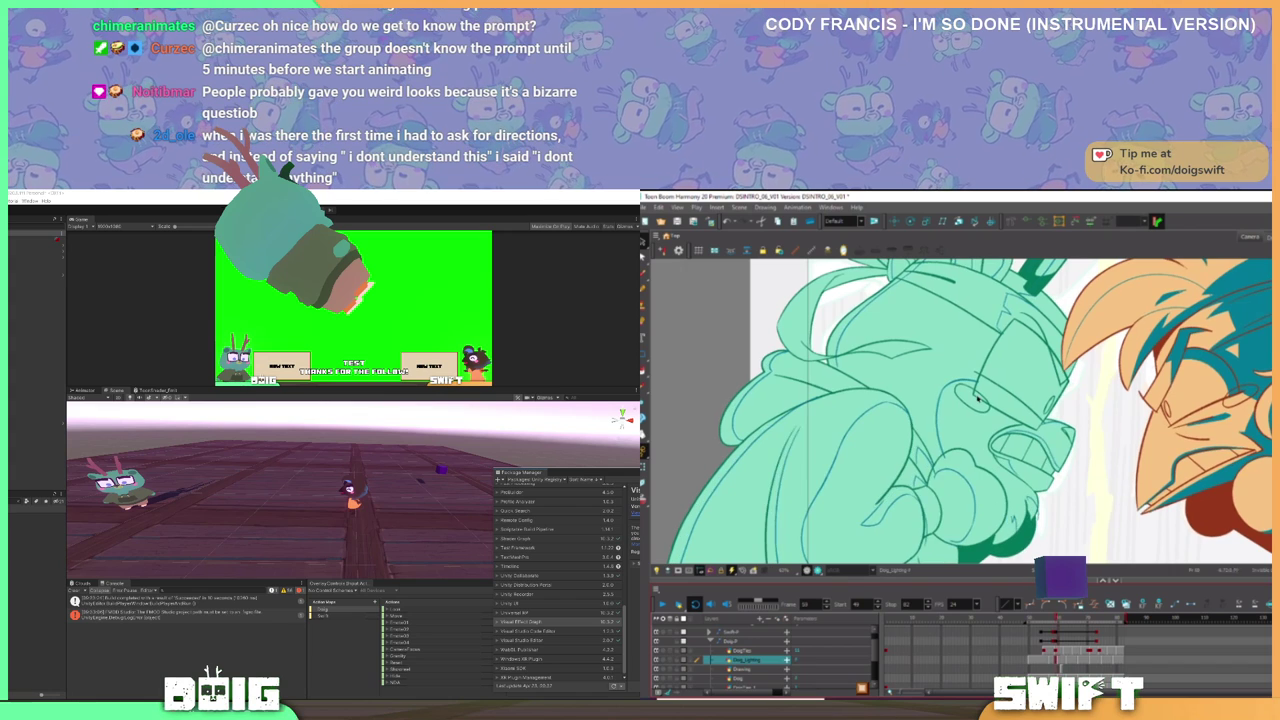
key("comma")
key("comma")
key("comma")
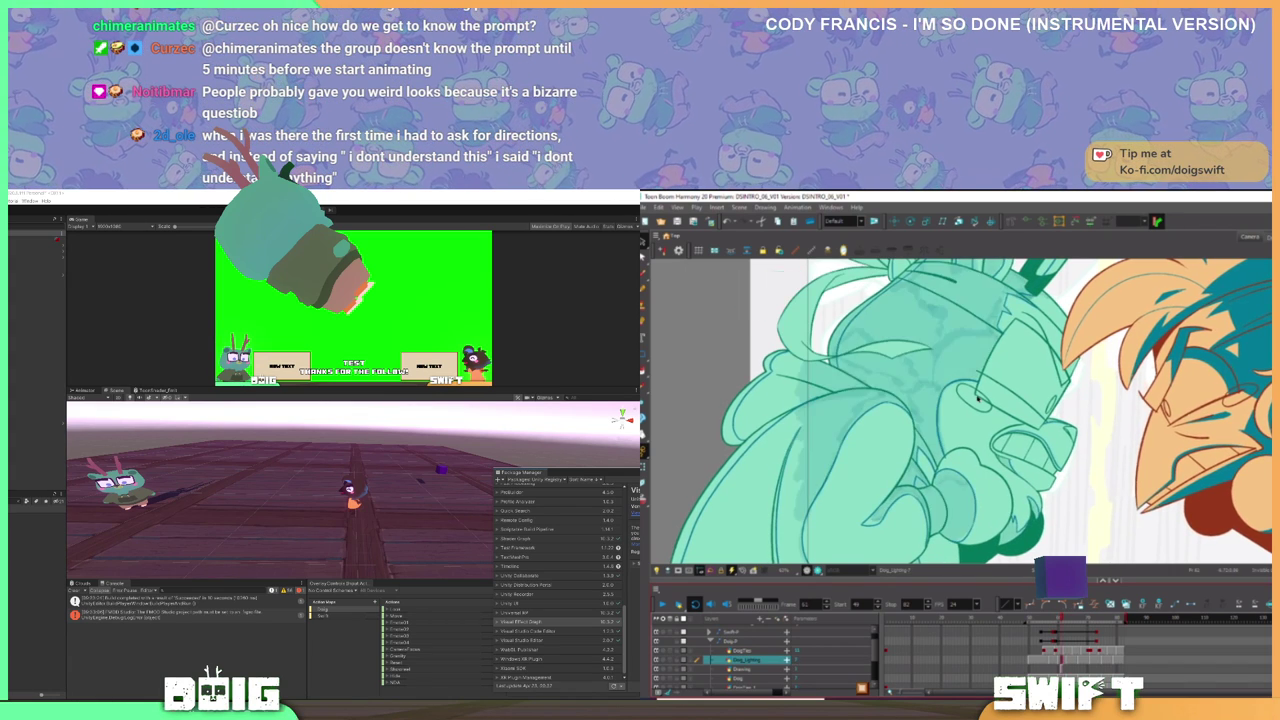
key("comma")
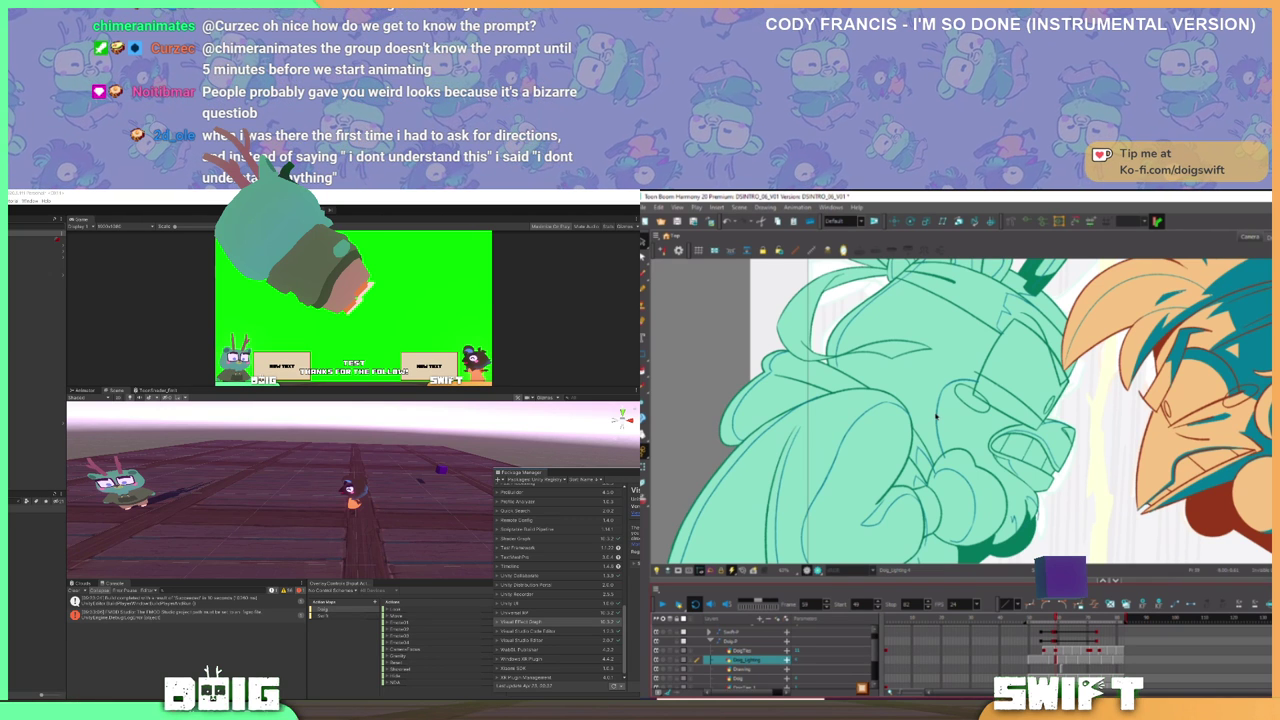
key("comma")
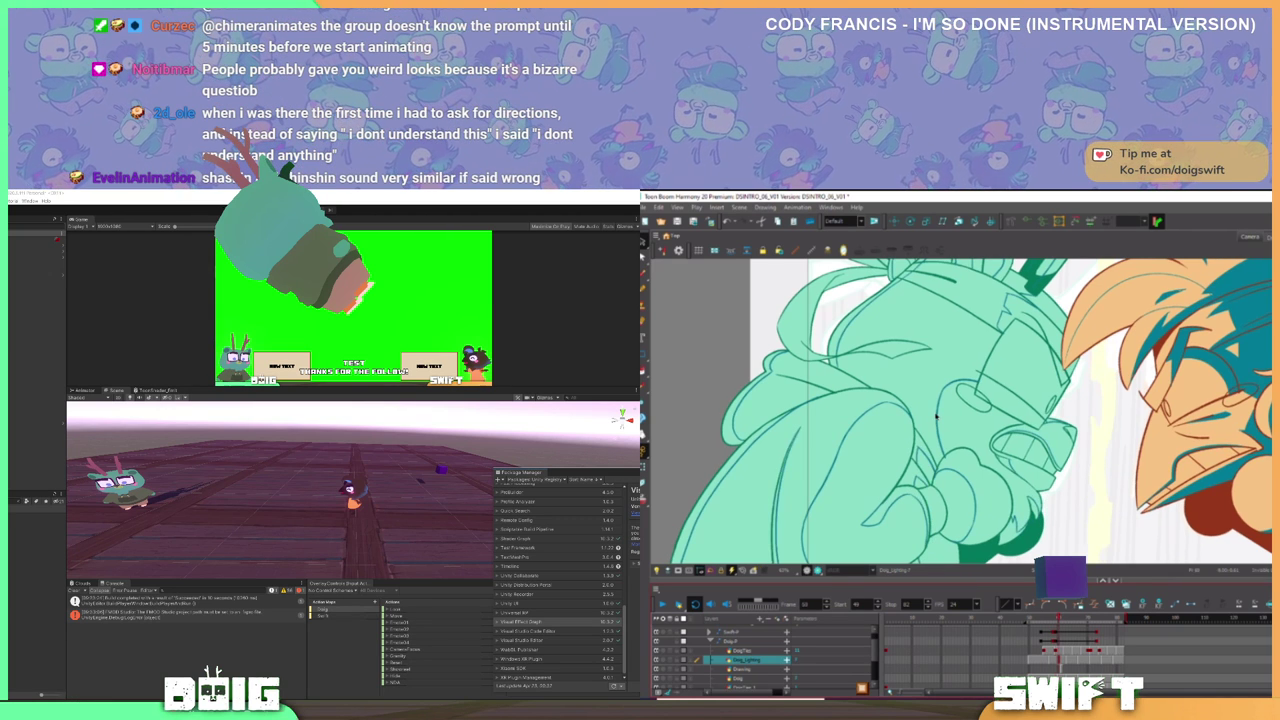
key("comma")
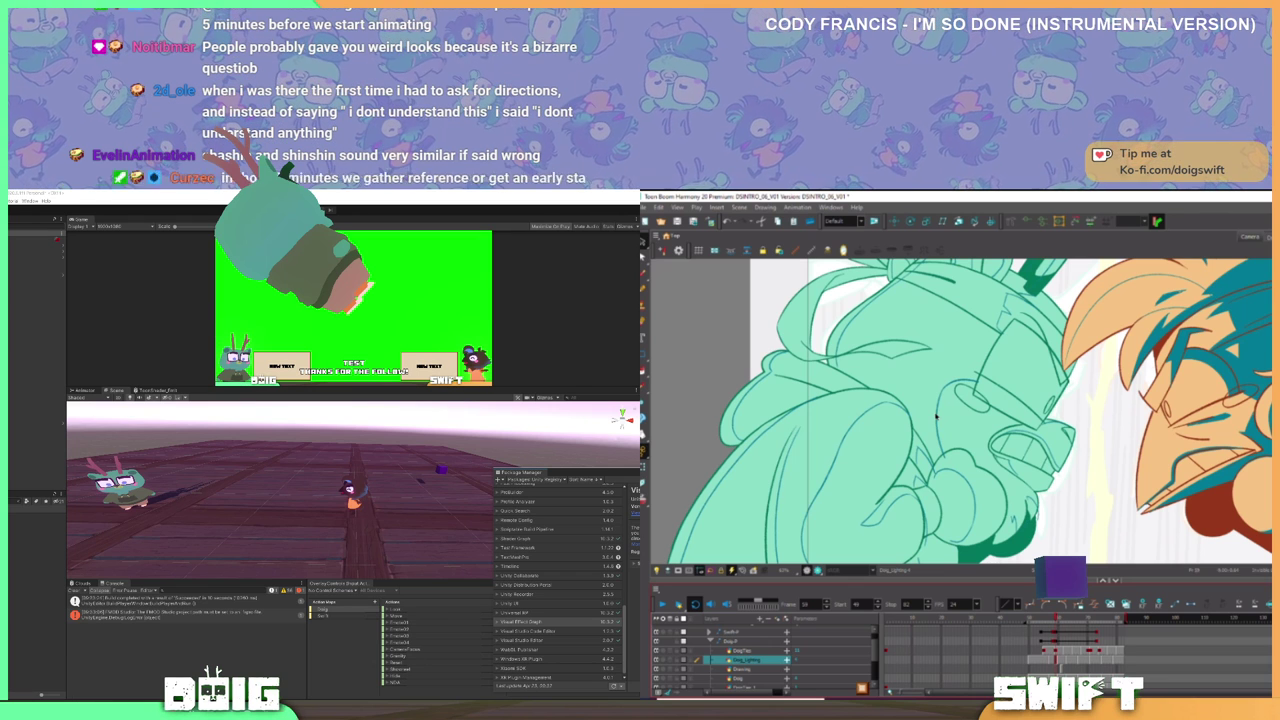
- Highlight all lighting strokes on the current frame and compare their placement with the following frame
key("ctrl+a")
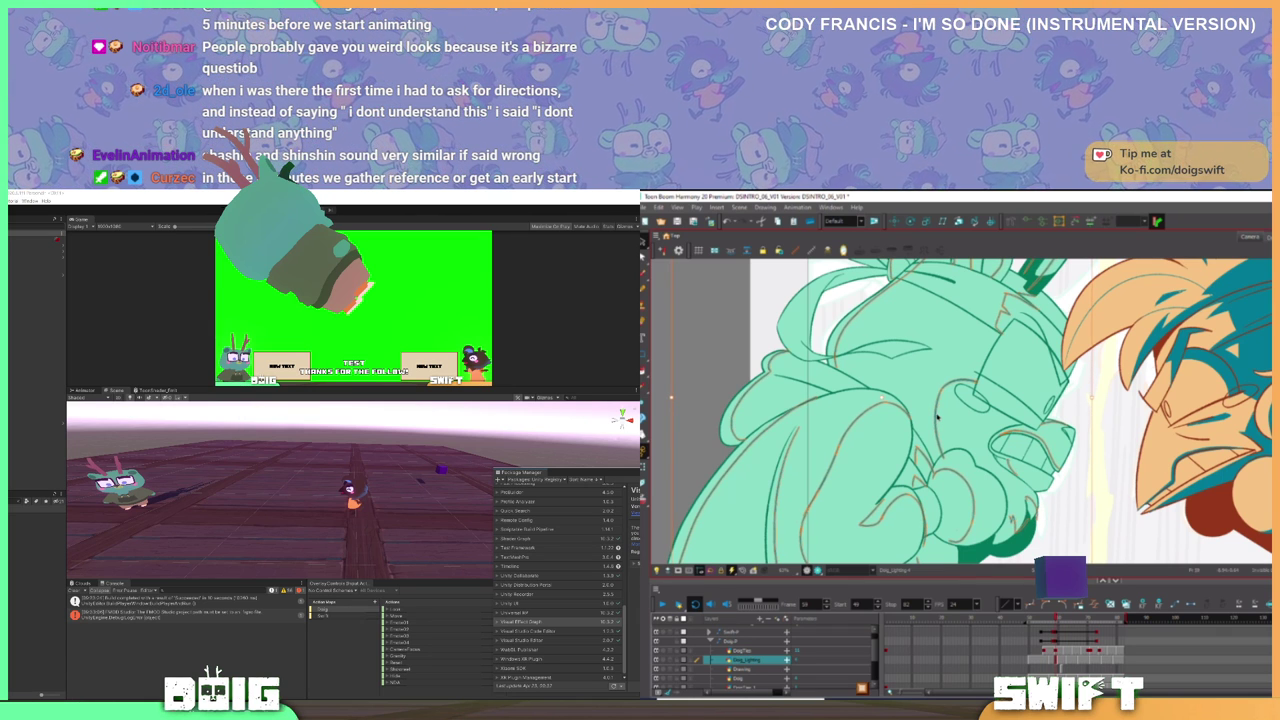
key("period")
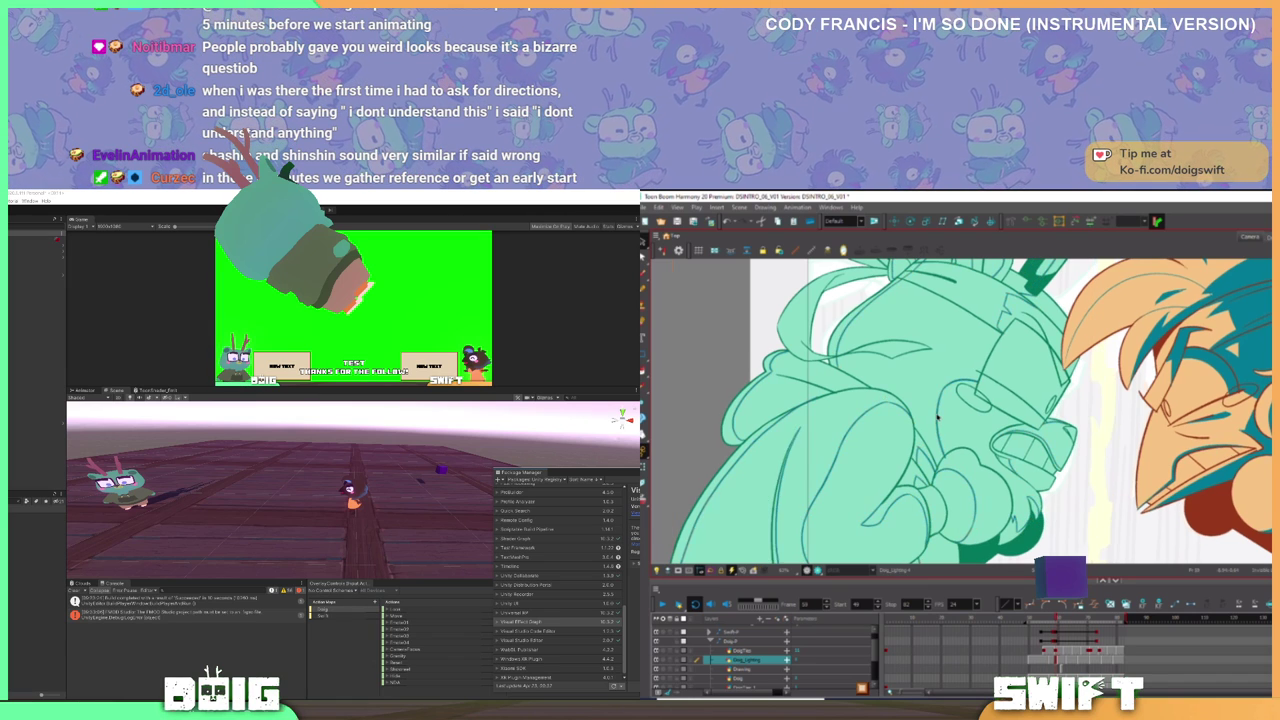
key("comma")
key("period")
key("comma")
key("period")
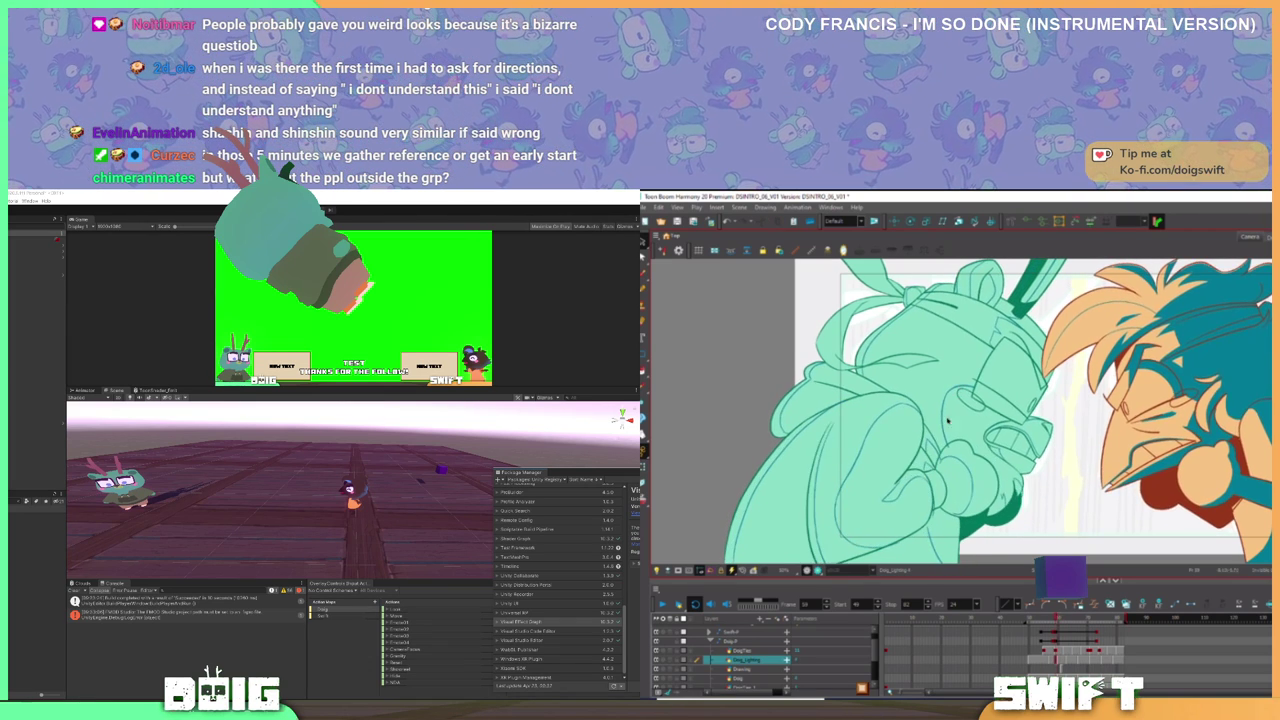
- Select the curved lighting stroke on the green character's forearm with the Select tool and nudge it slightly left
left_click(644, 243)
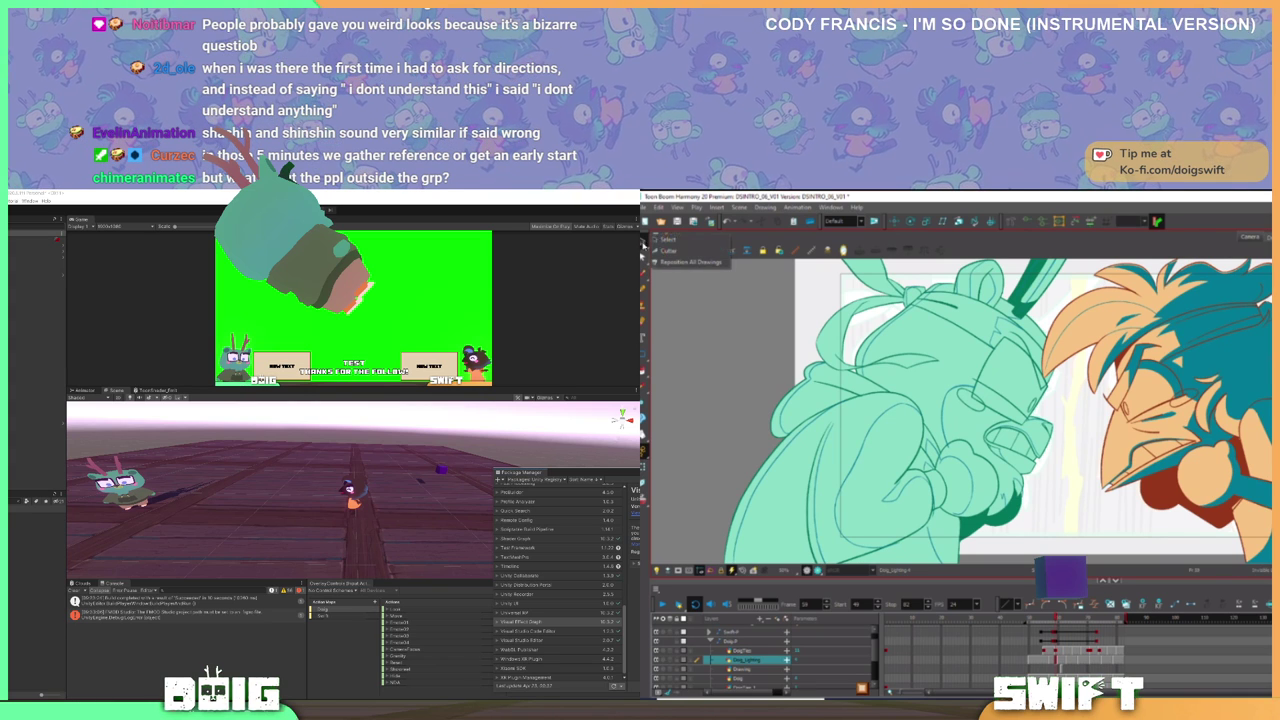
left_click(657, 246)
left_click_drag(937, 467, 965, 453)
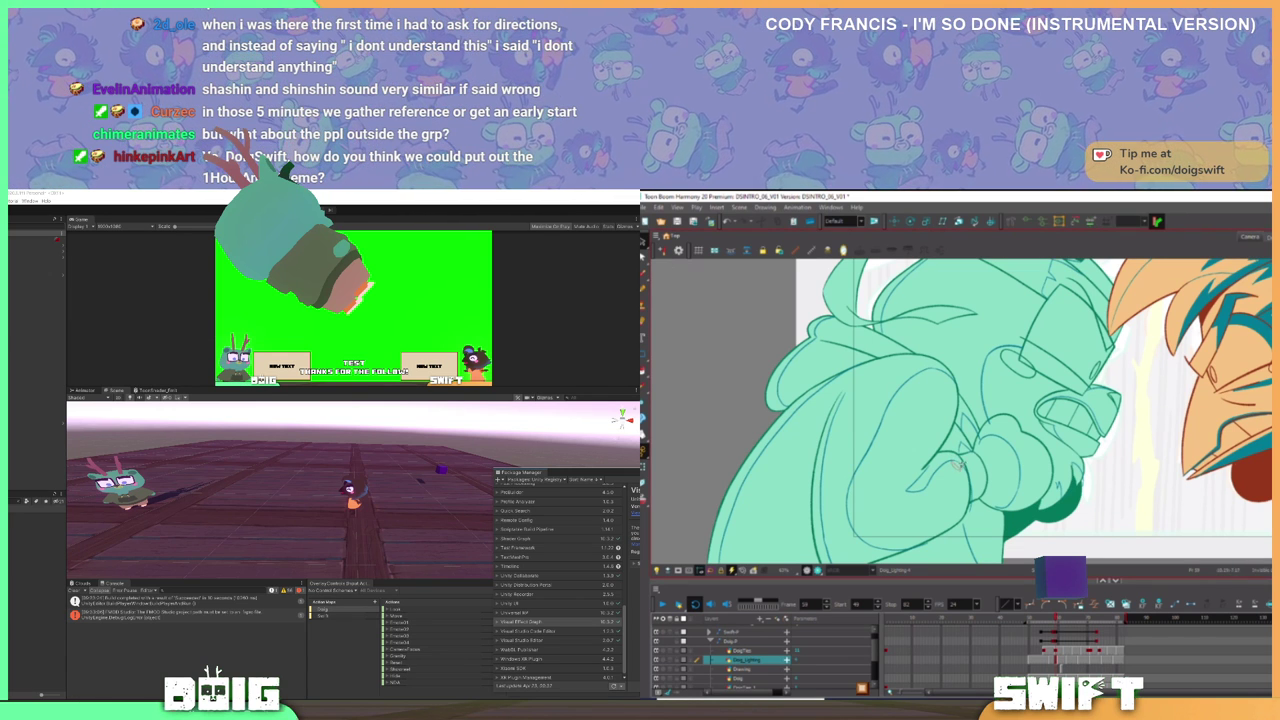
mouse_move(955, 463)
left_mouse_down()
mouse_move(908, 478)
mouse_move(918, 492)
left_mouse_up()
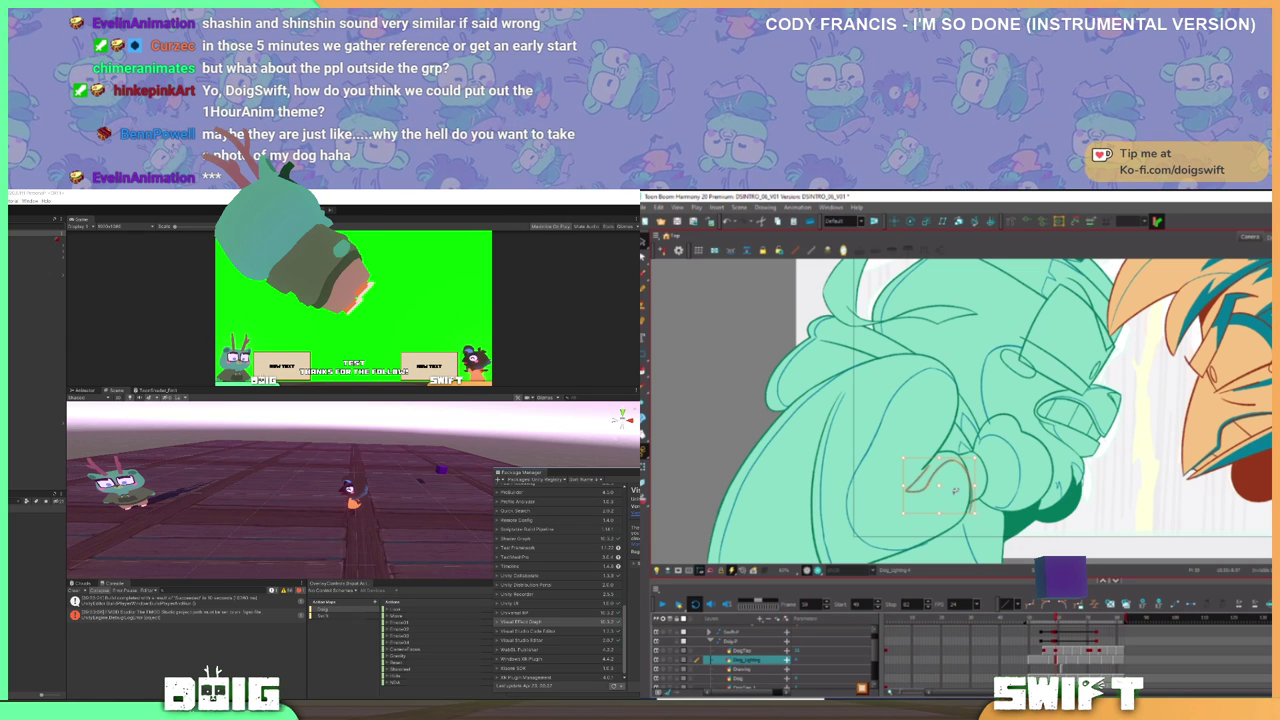
key("Left")
key("Left")
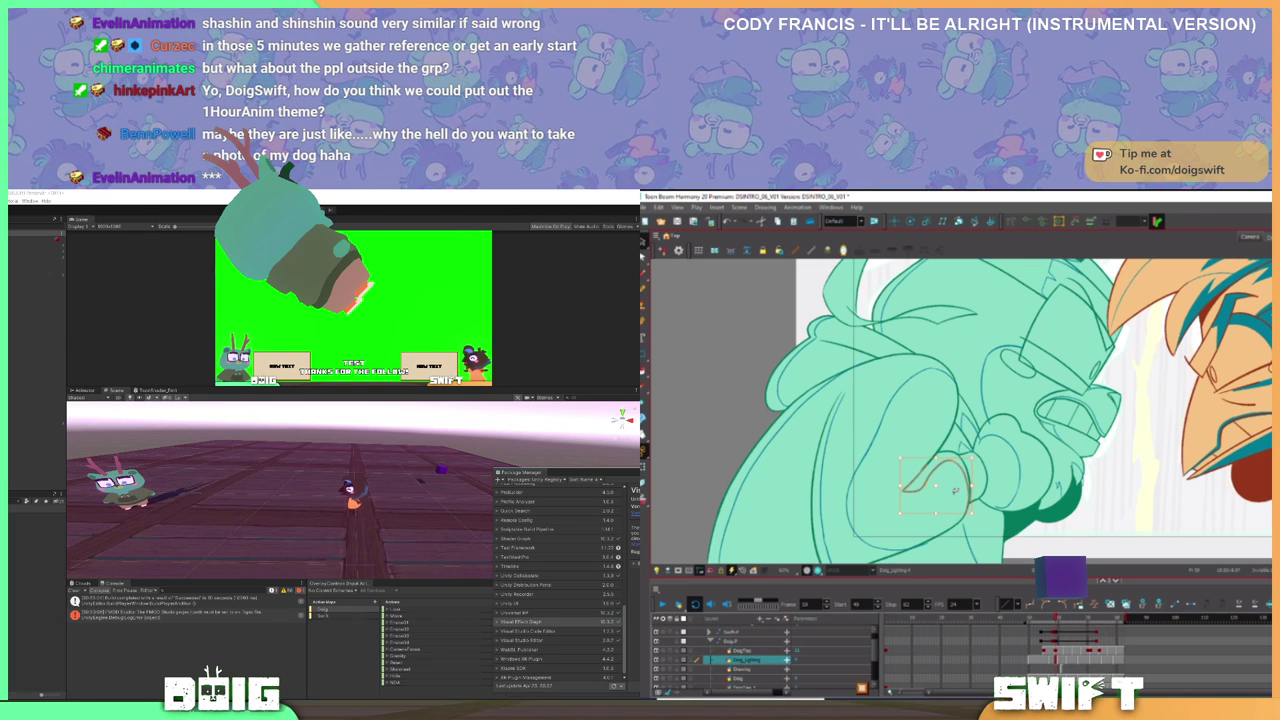
- Flip repeatedly between the edited frame and the following one to check the forearm stroke's movement
key("comma")
key("period")
key("comma")
key("period")
key("comma")
key("period")
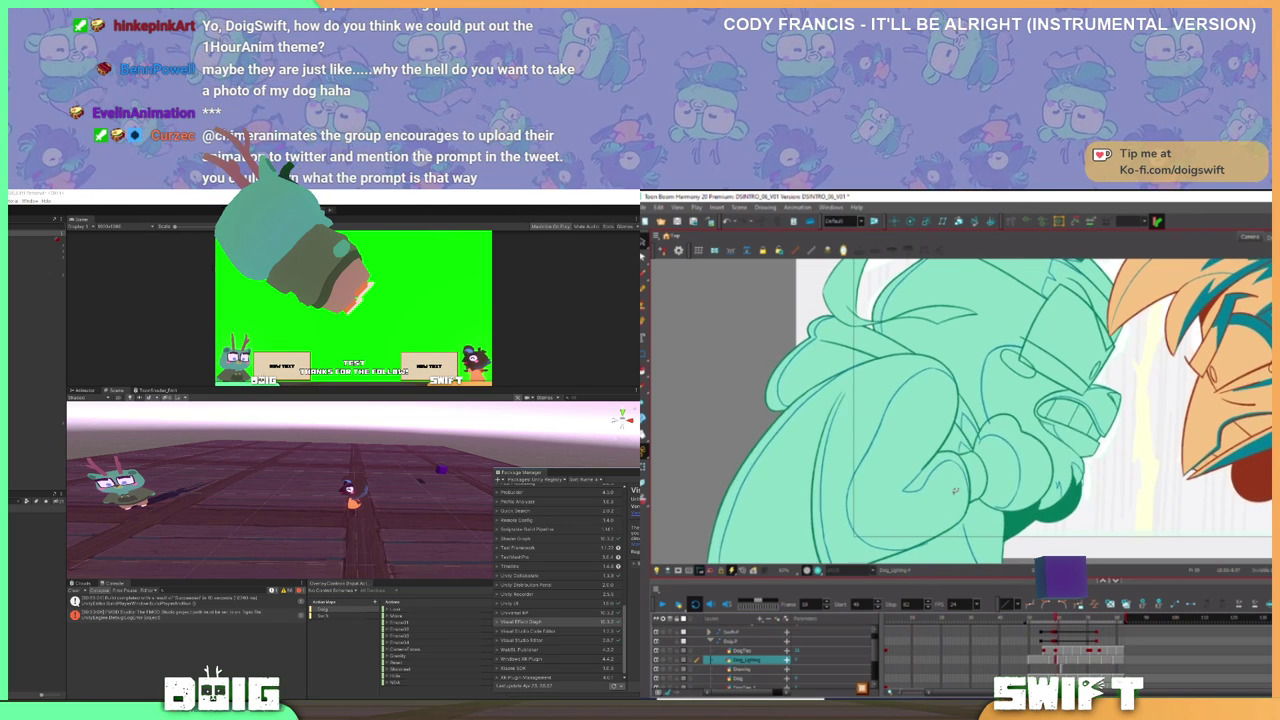
key("period")
key("comma")
key("period")
key("comma")
key("period")
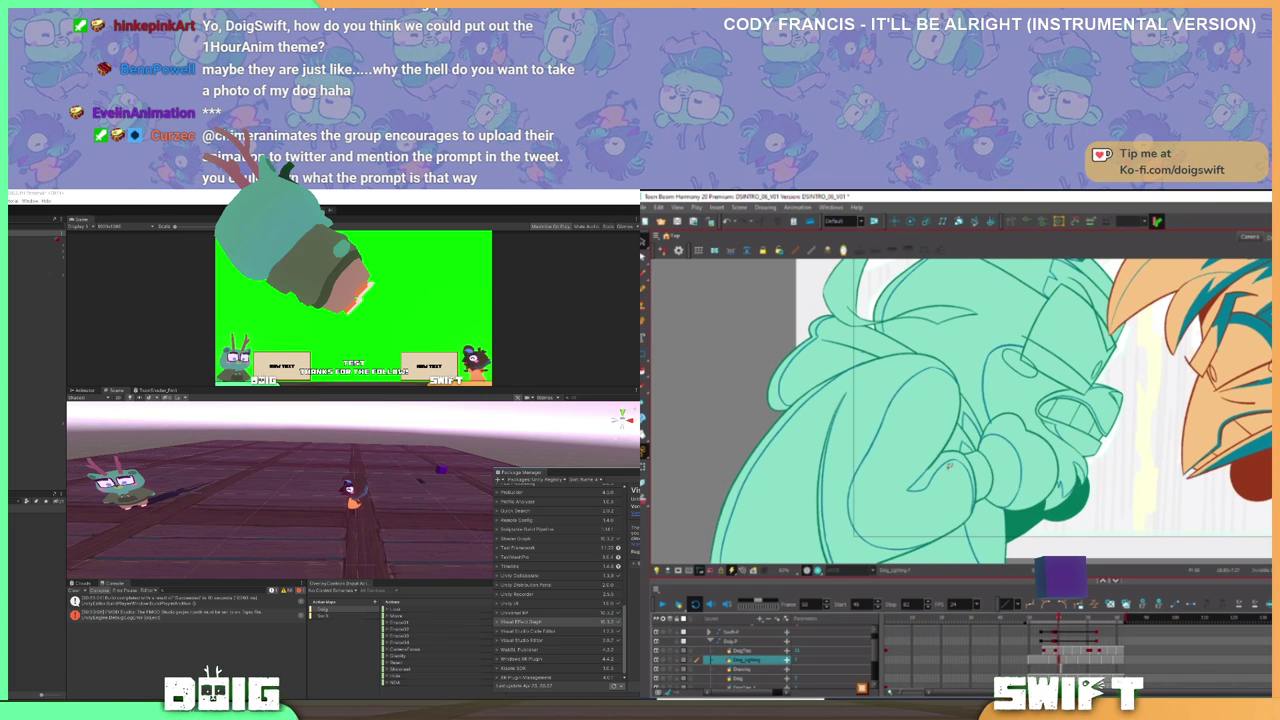
key("comma")
key("period")
key("comma")
key("period")
key("comma")
key("period")
key("comma")
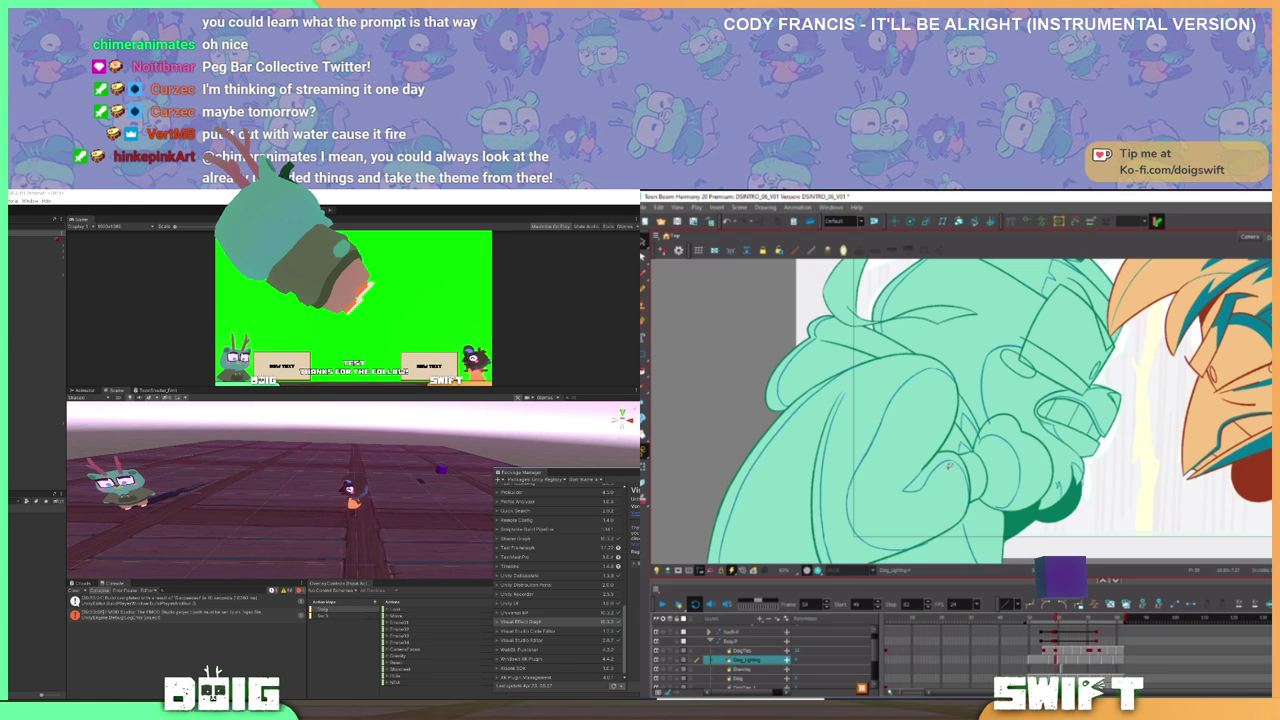
key("comma")
key("period")
key("comma")
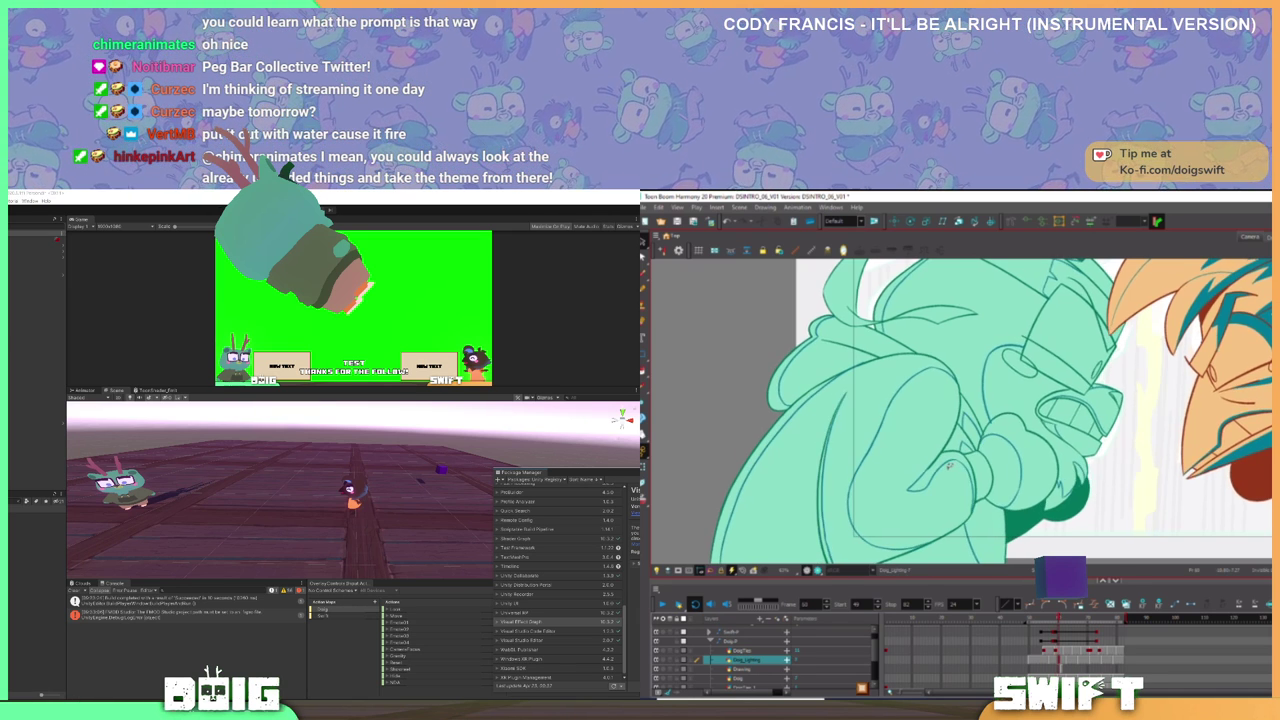
key("period")
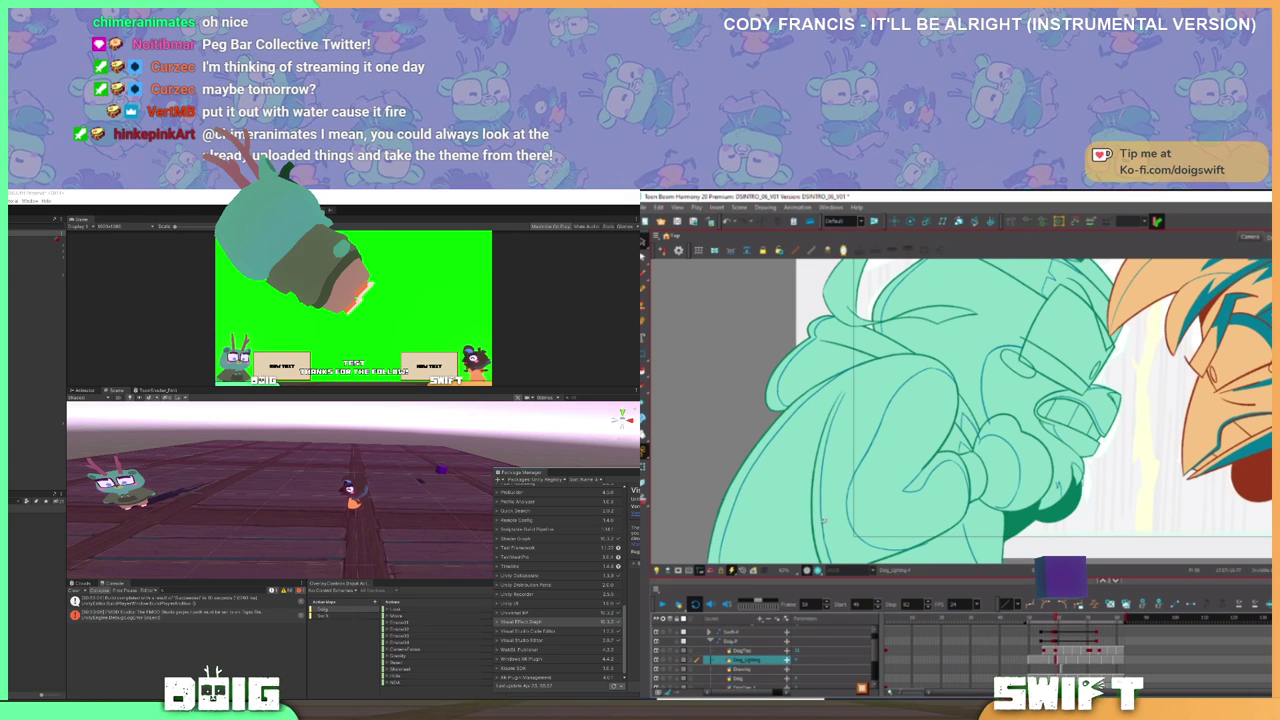
- Shift the long lighting stroke down the green character's back slightly left, comparing it with the following frame
left_click(826, 546)
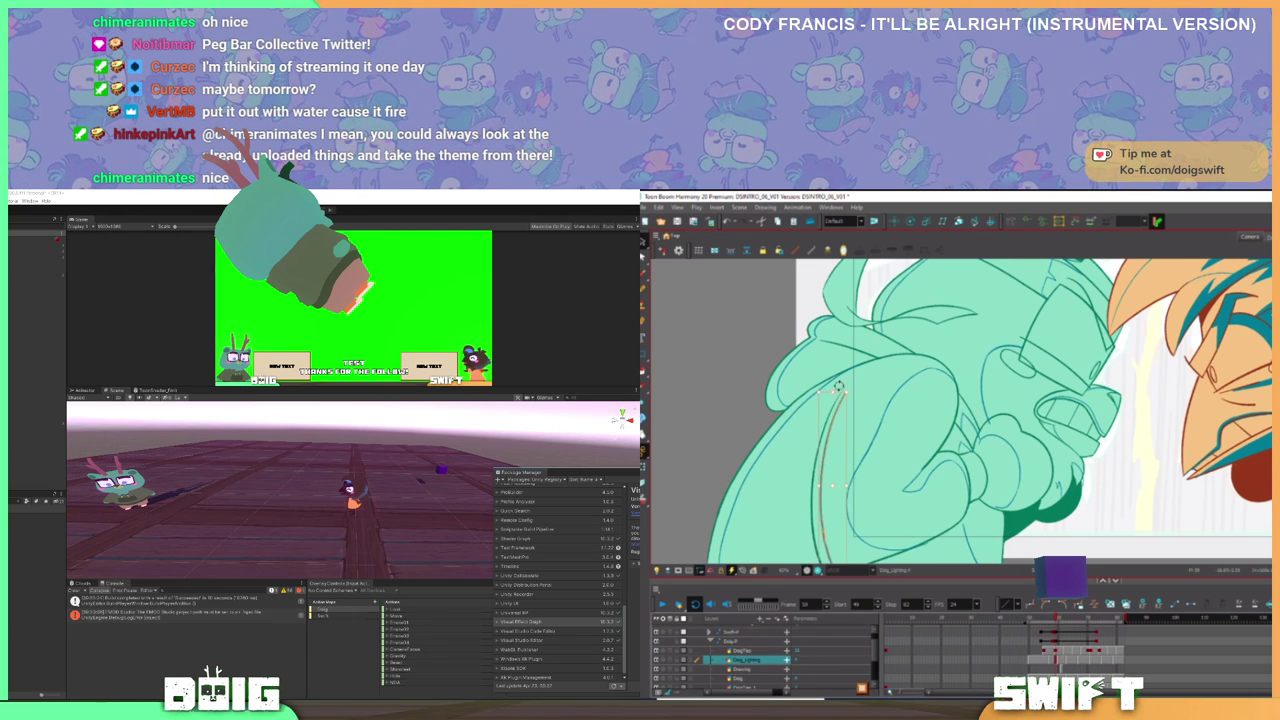
left_click_drag(836, 386, 834, 387)
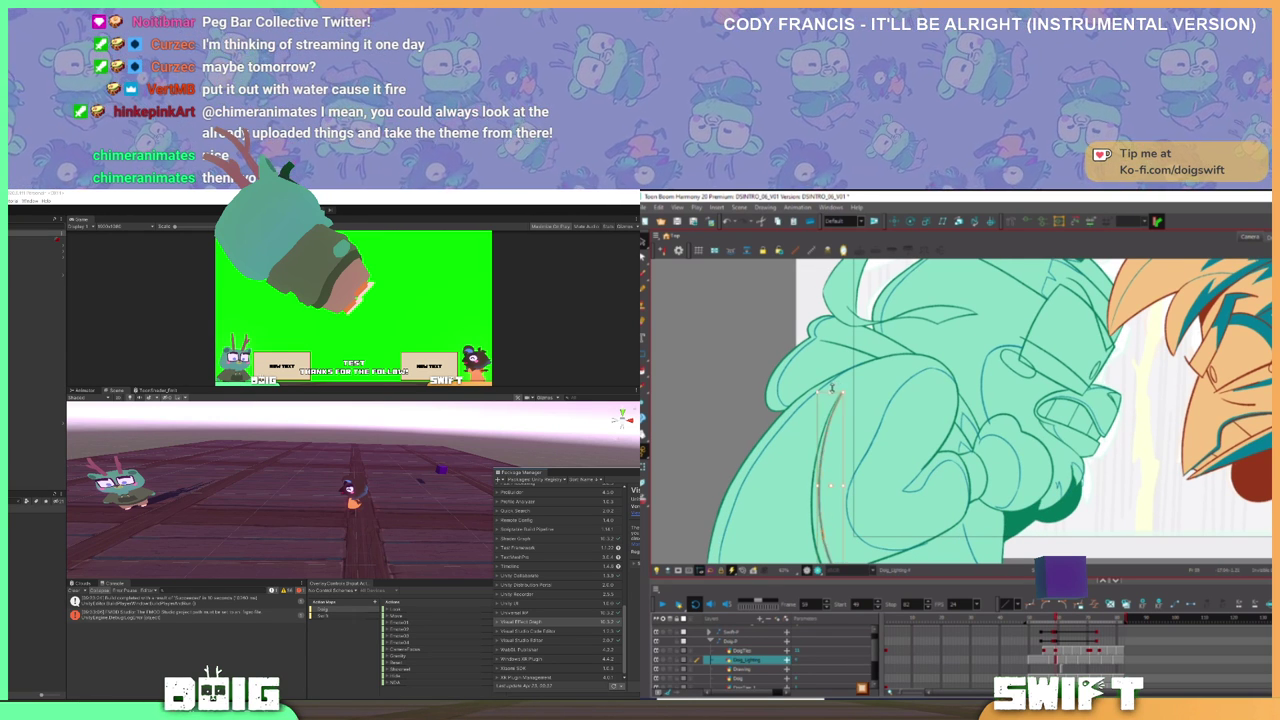
key("period")
key("comma")
key("period")
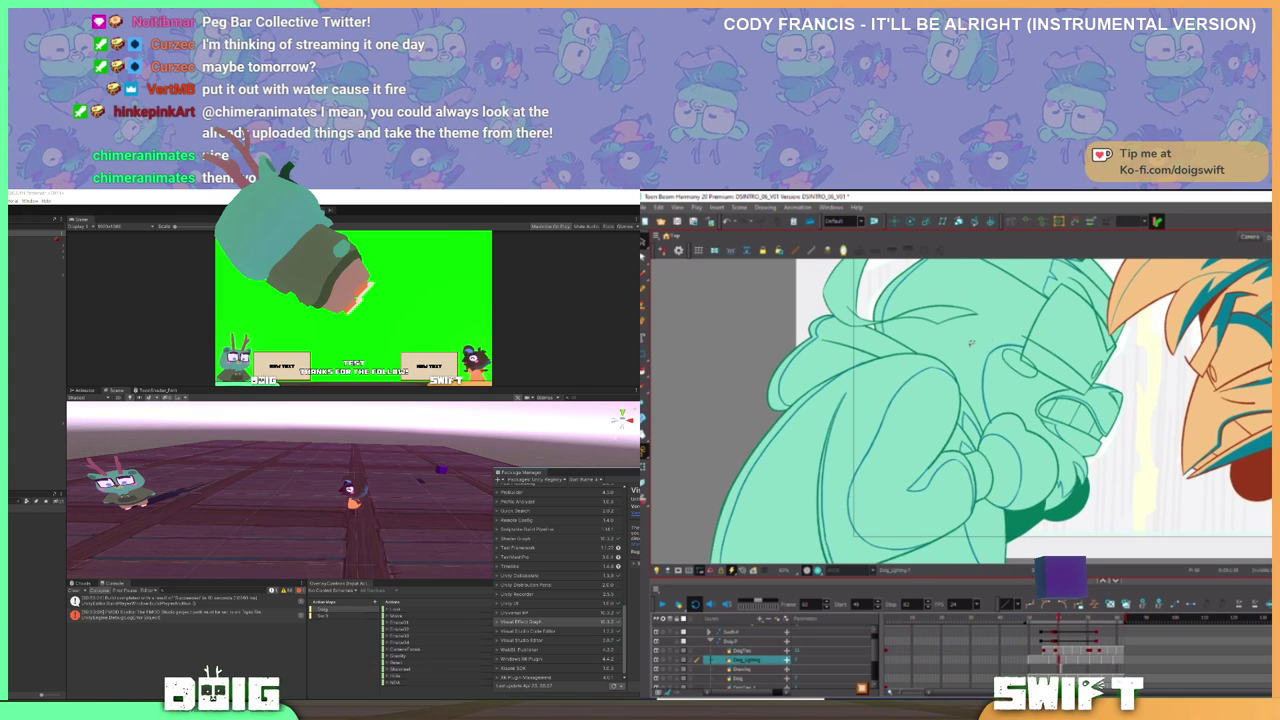
- Check the back stroke's alignment across the neighbouring frames, down to the jacket's lower edge
key("comma")
key("period")
key("comma")
key("period")
key("comma")
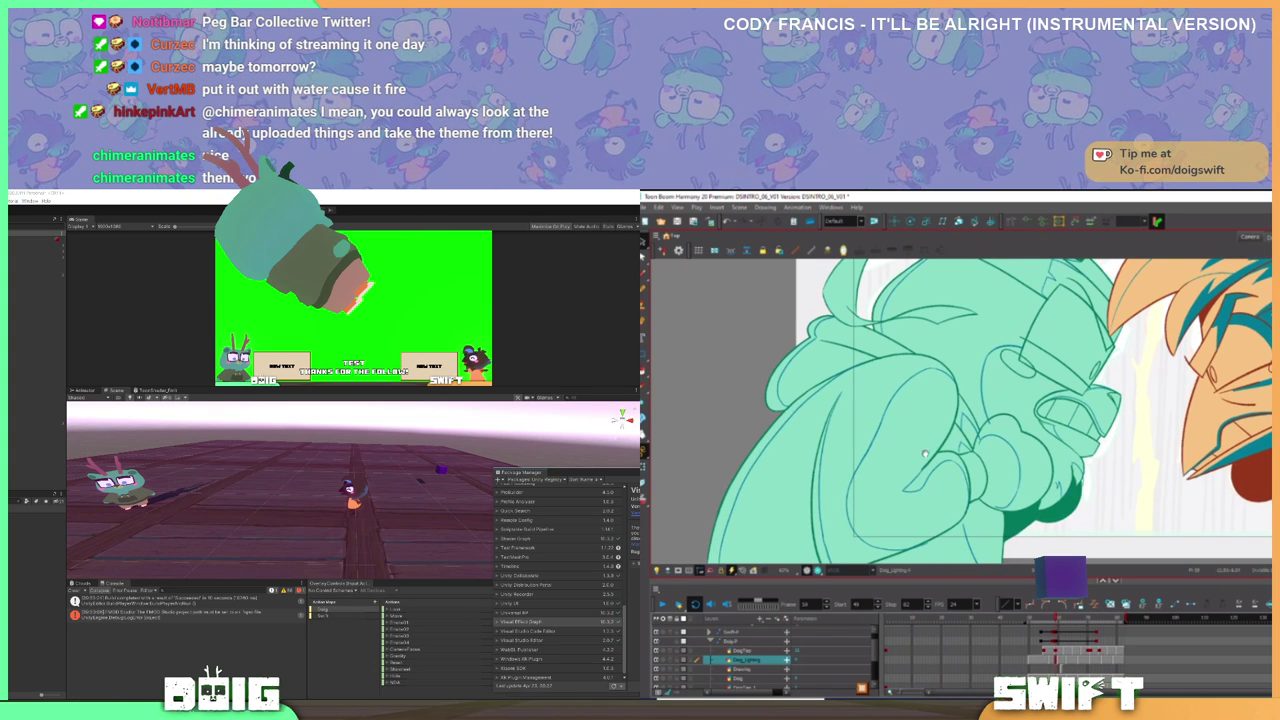
key(".")
key(".")
key(".")
key(".")
key(".")
key(".")
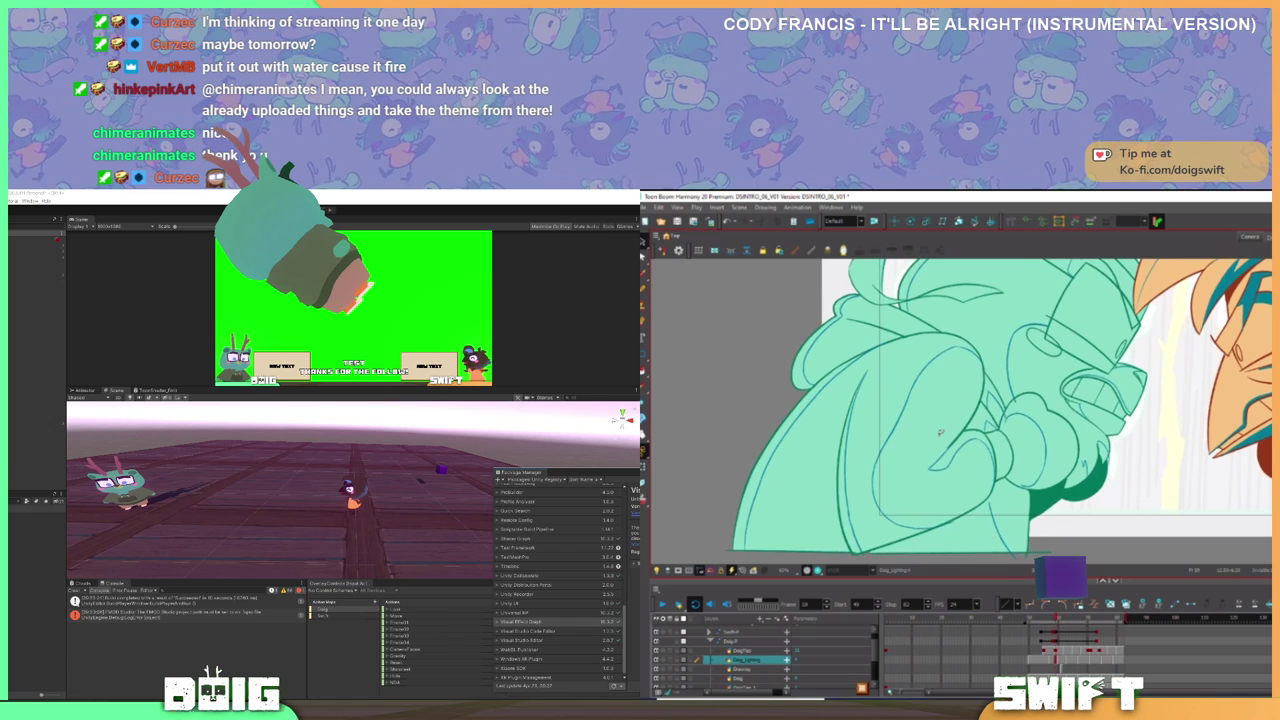
- Adjust the long back stroke near the jacket's lower edge and check it against the neighbouring frame
left_click_drag(858, 503, 862, 558)
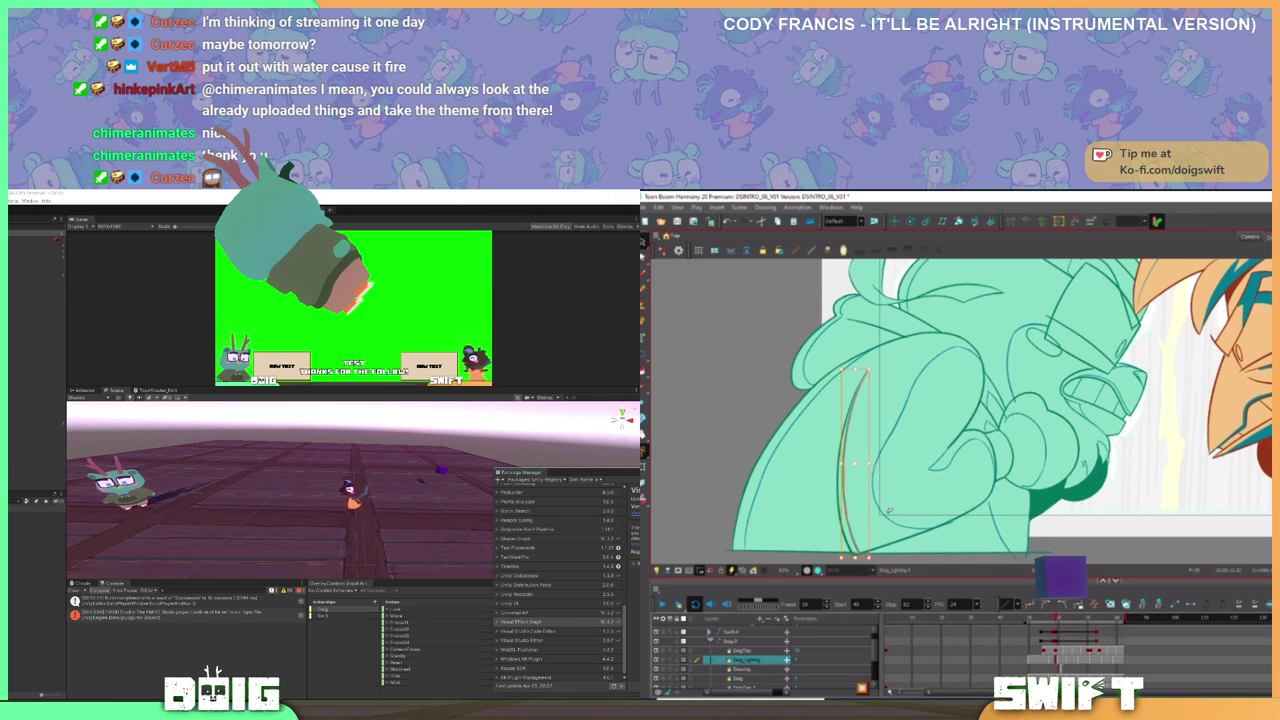
key(".")
key(".")
key(".")
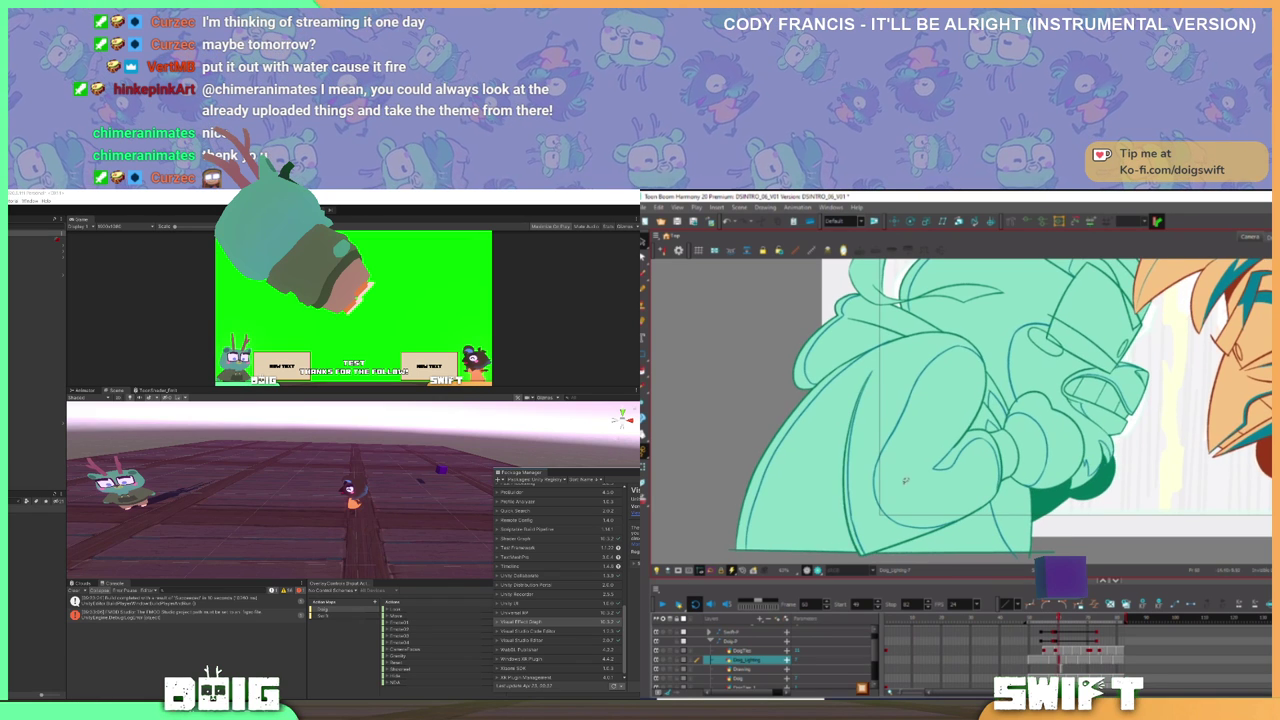
key(".")
mouse_move(853, 506)
left_mouse_down()
mouse_move(847, 530)
mouse_move(863, 556)
left_mouse_up()
left_click(888, 501)
key(".")
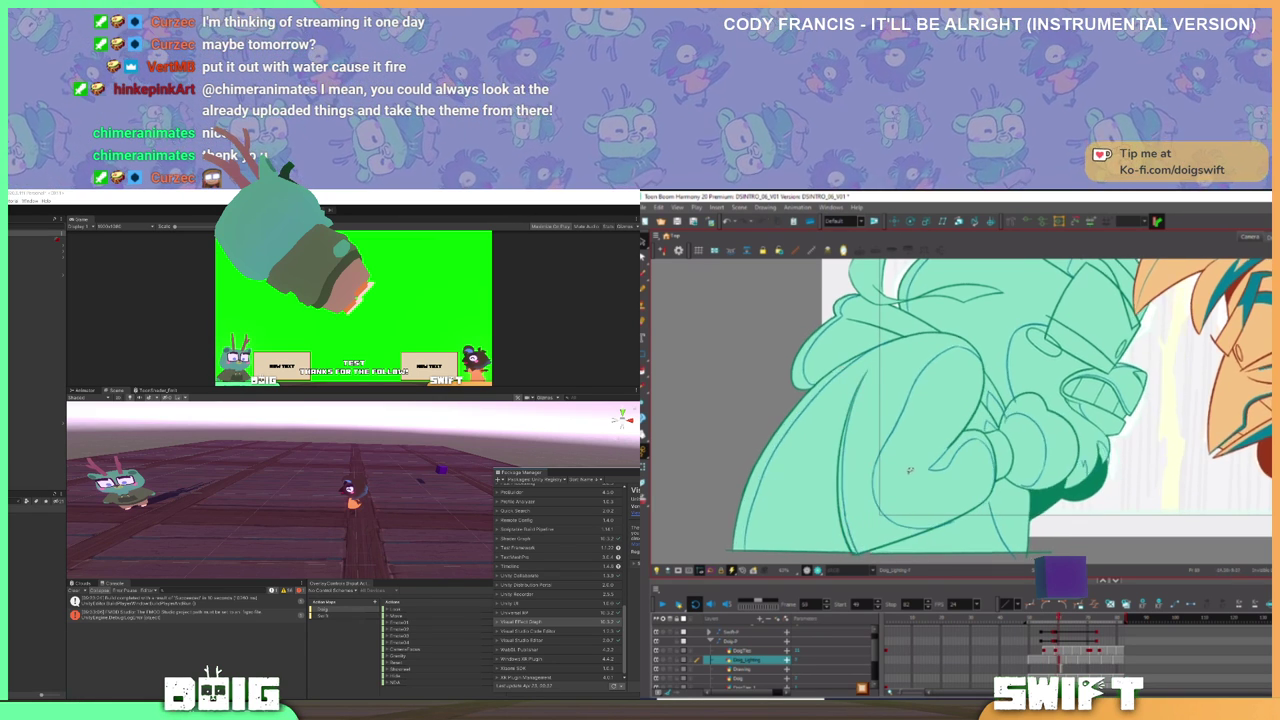
- Shift the curved lighting stroke on the green character's sleeve slightly left and check it against the neighbouring frame
key(".")
key(".")
key(".")
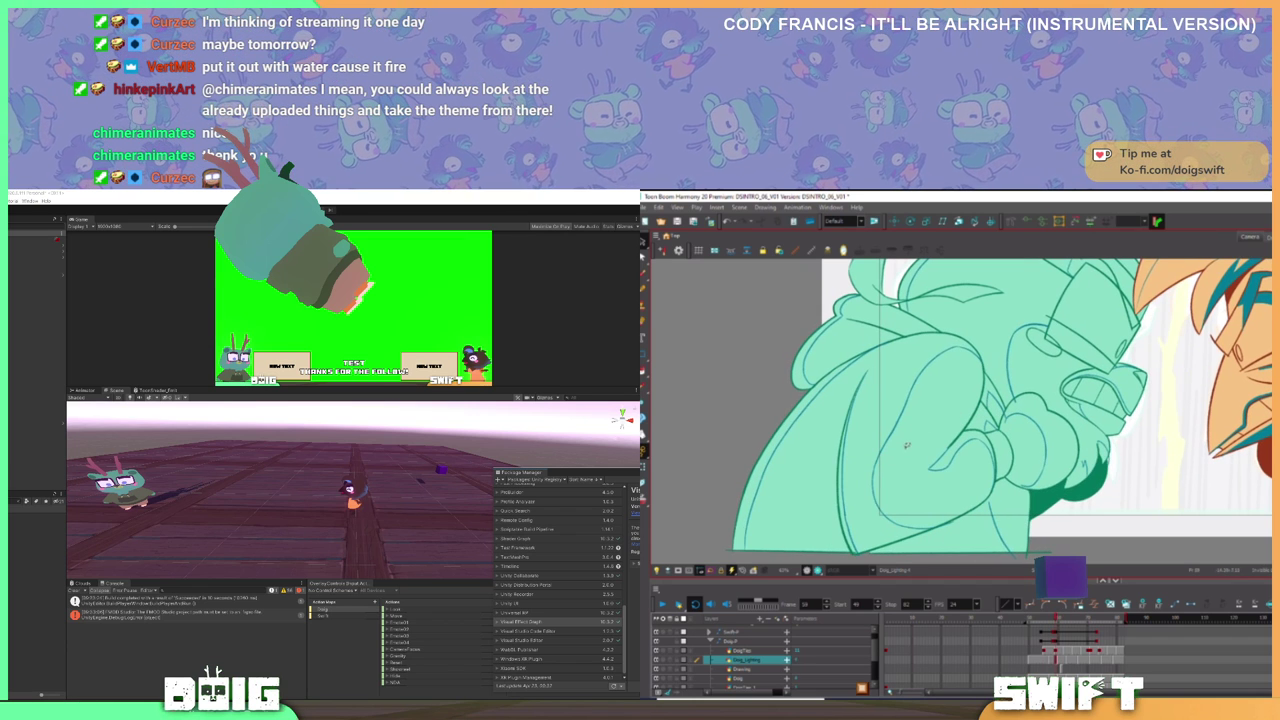
mouse_move(903, 465)
left_mouse_down()
mouse_move(864, 474)
mouse_move(915, 497)
mouse_move(919, 370)
mouse_move(872, 470)
mouse_move(881, 517)
mouse_move(926, 512)
left_mouse_up()
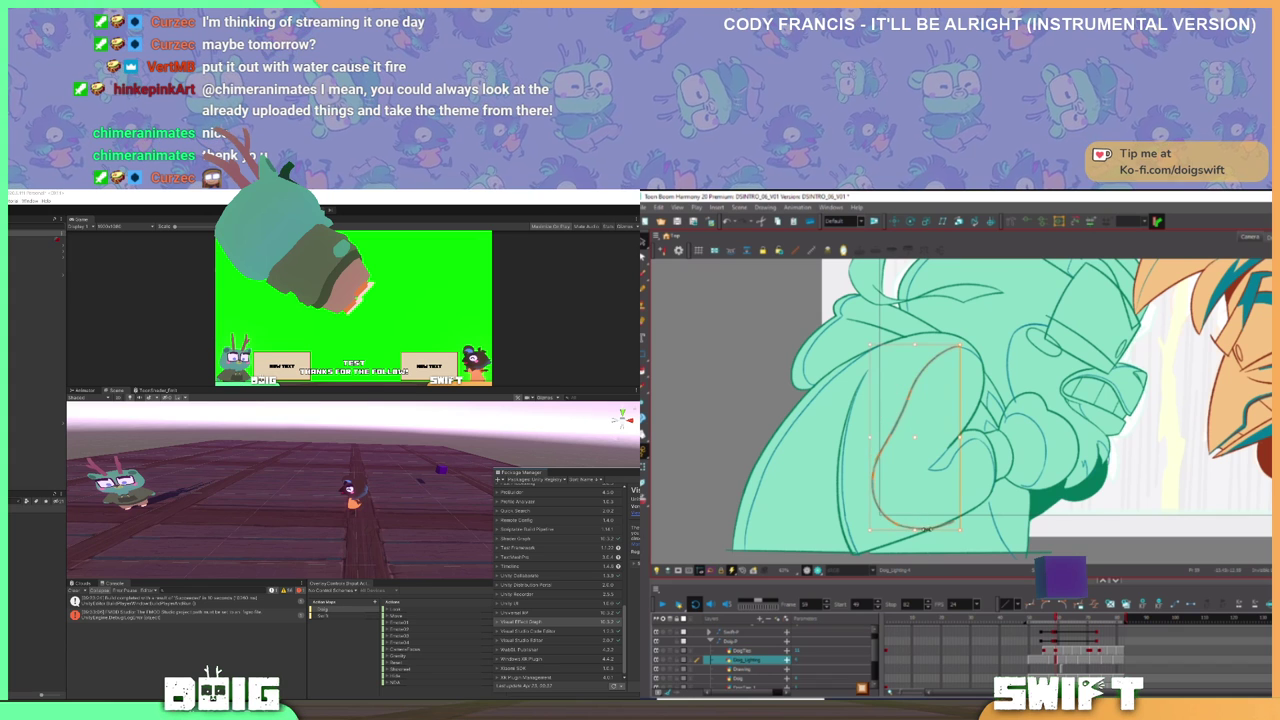
key("Delete")
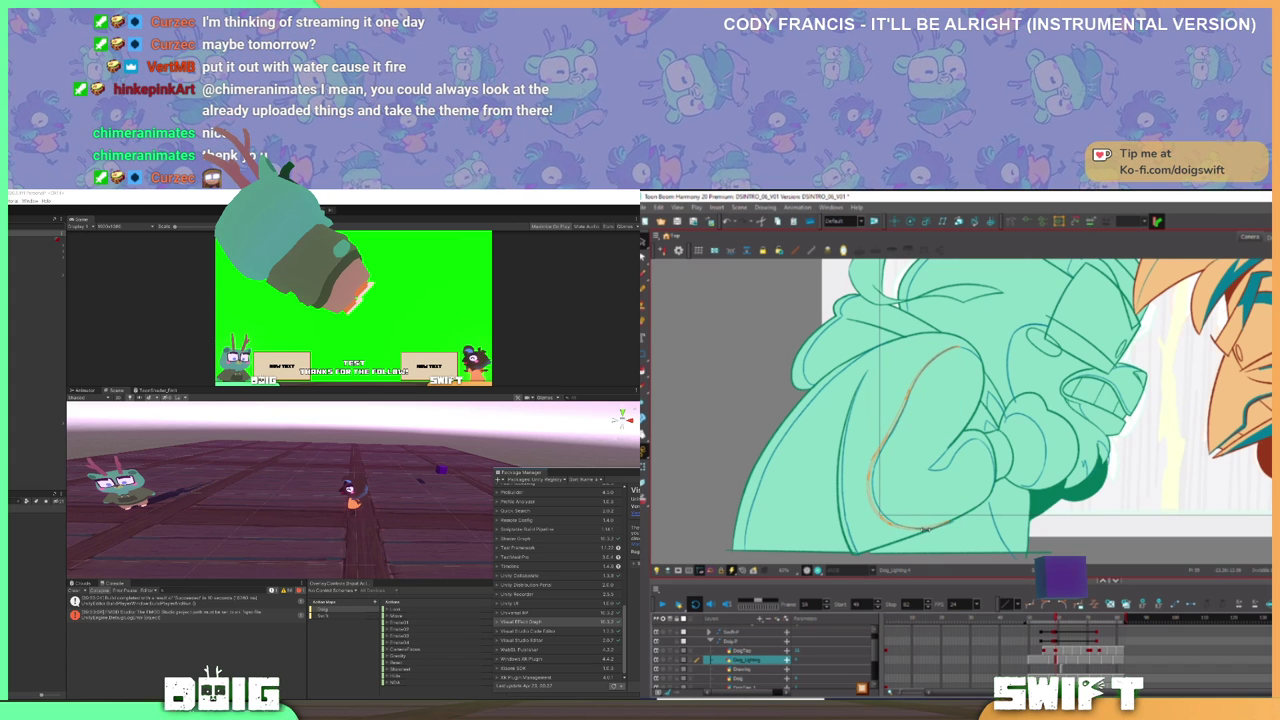
left_click(927, 526)
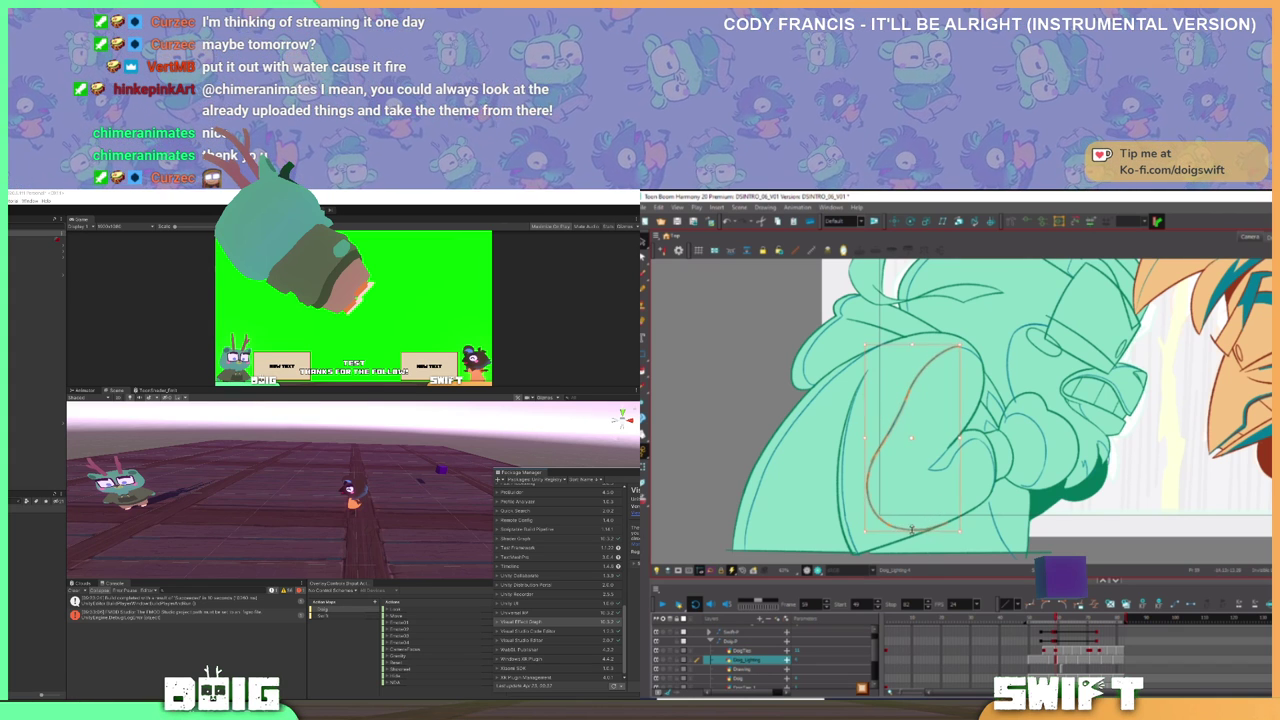
key("period")
key("comma")
key("period")
key("comma")
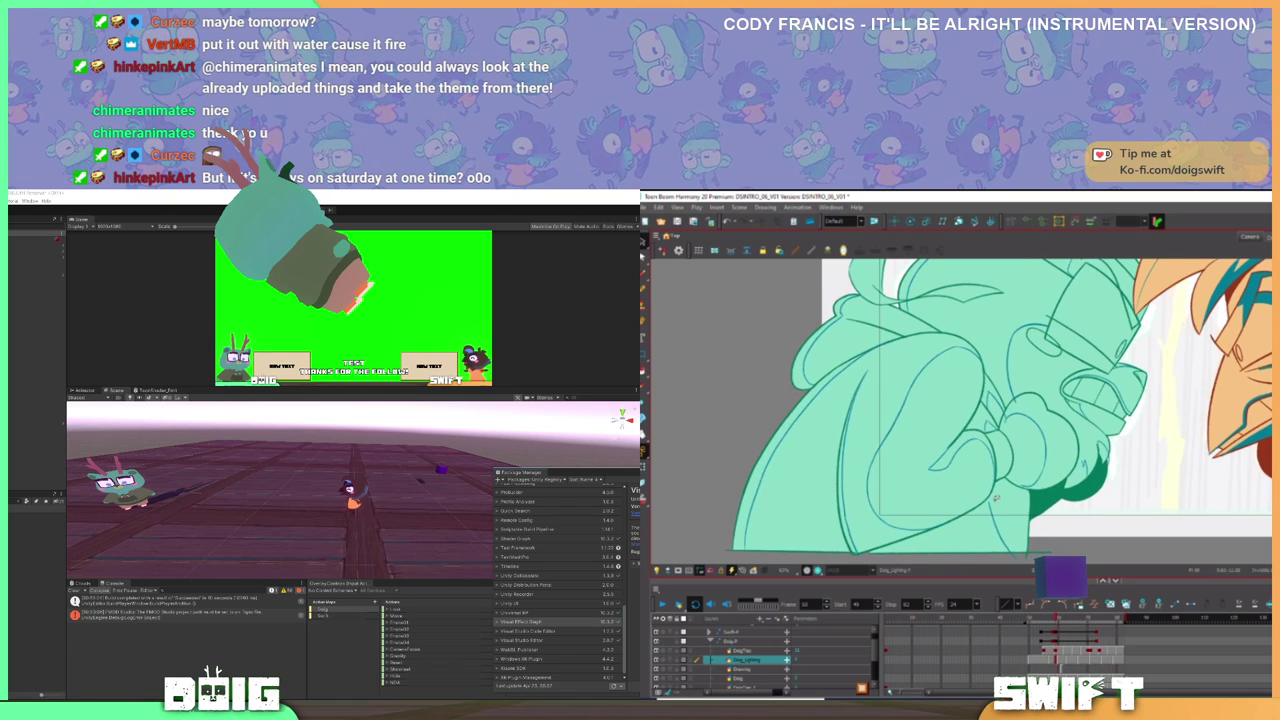
key("period")
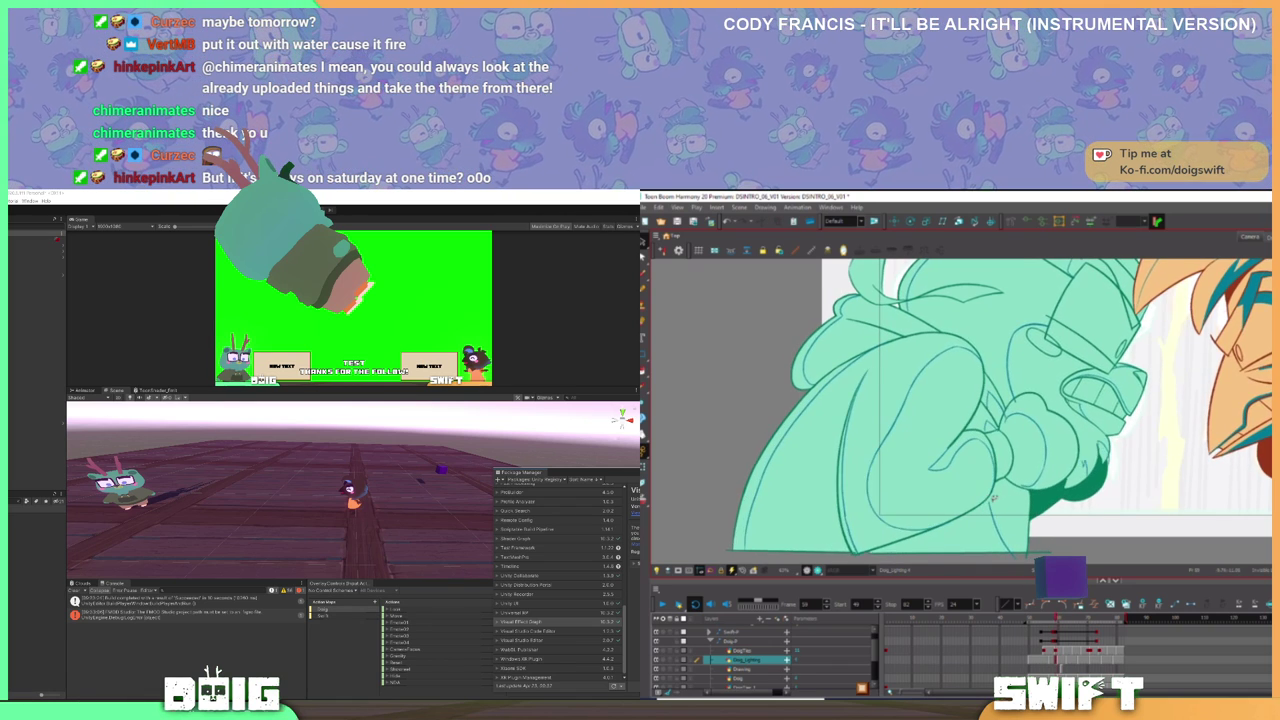
- Nudge the long lighting stroke along the outer edge of the green character's back and compare it with the neighbouring frame
key("Return")
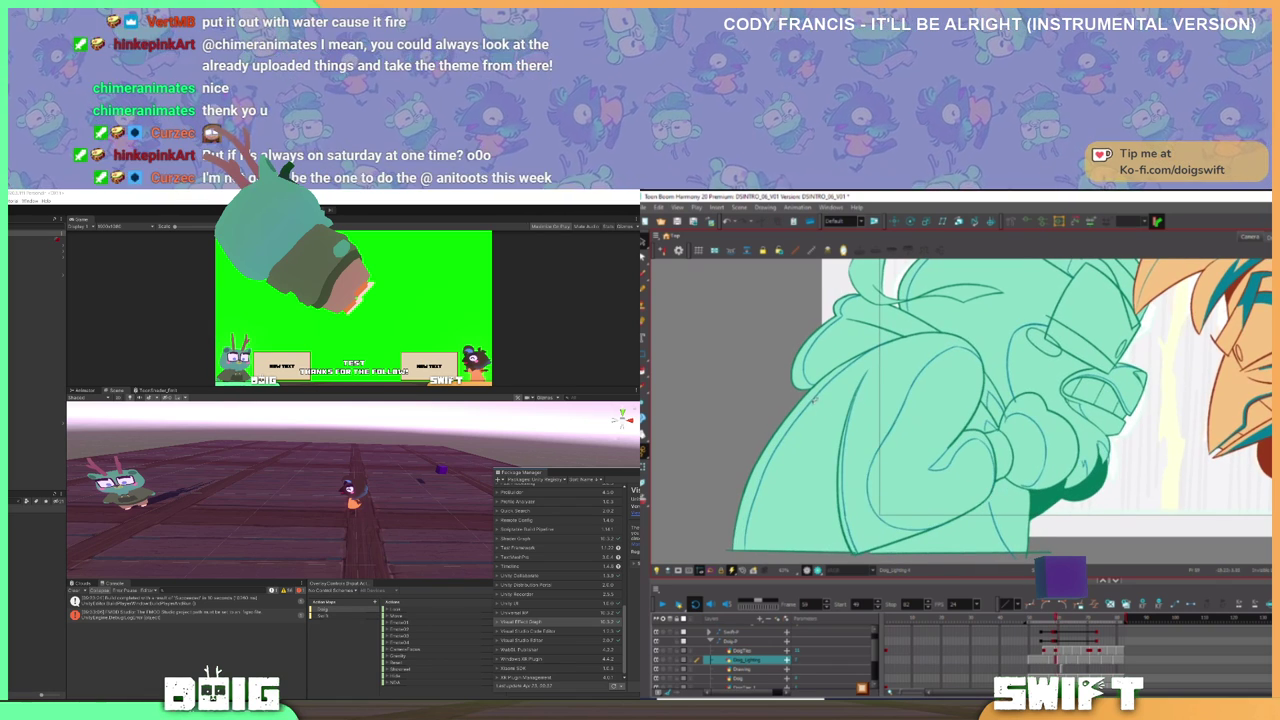
left_click(808, 408)
left_click_drag(808, 408, 806, 405)
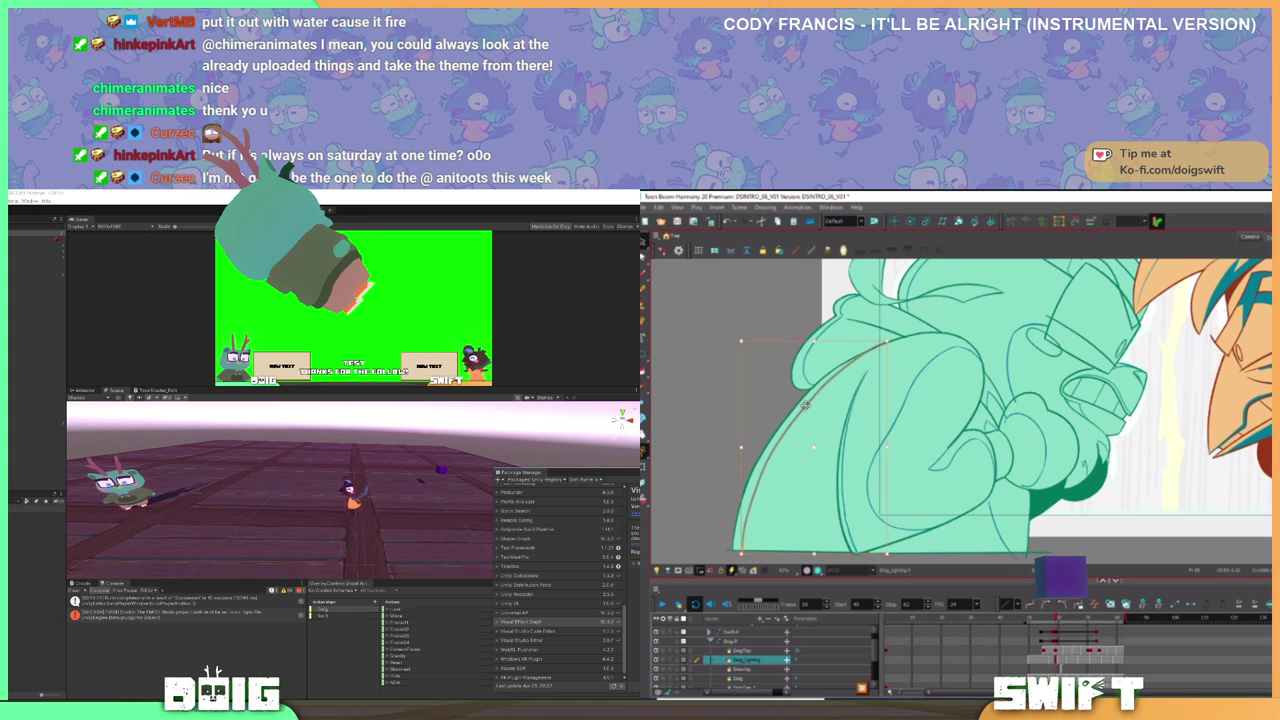
key("period")
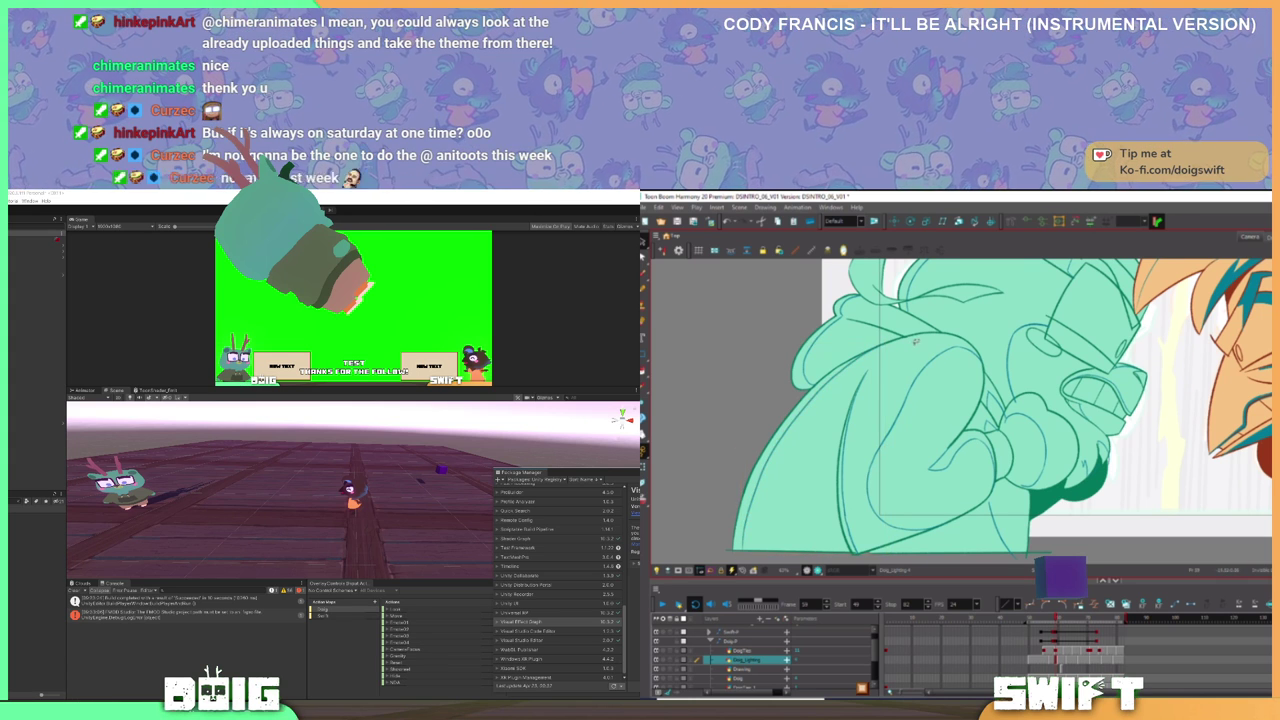
key("period")
key("comma")
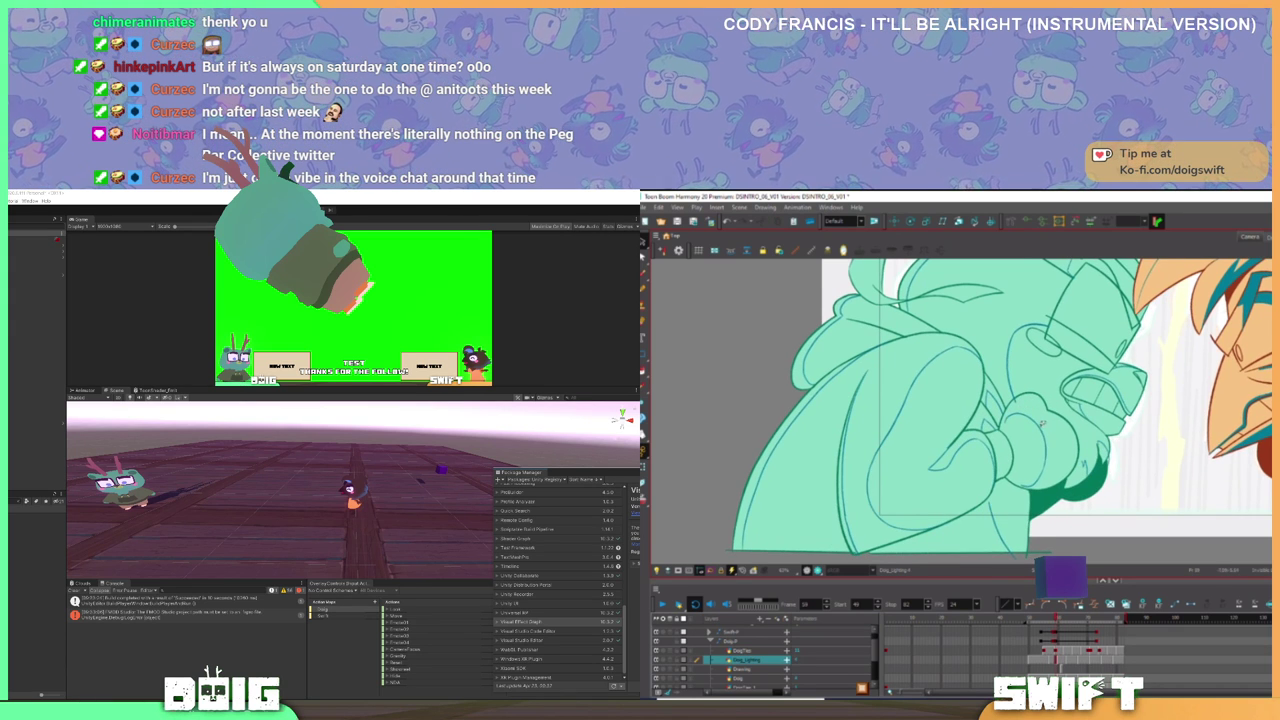
- Move the curved lighting stroke on the green character's hand slightly left, comparing its position with the neighbouring frame
left_click_drag(1050, 441, 1045, 439)
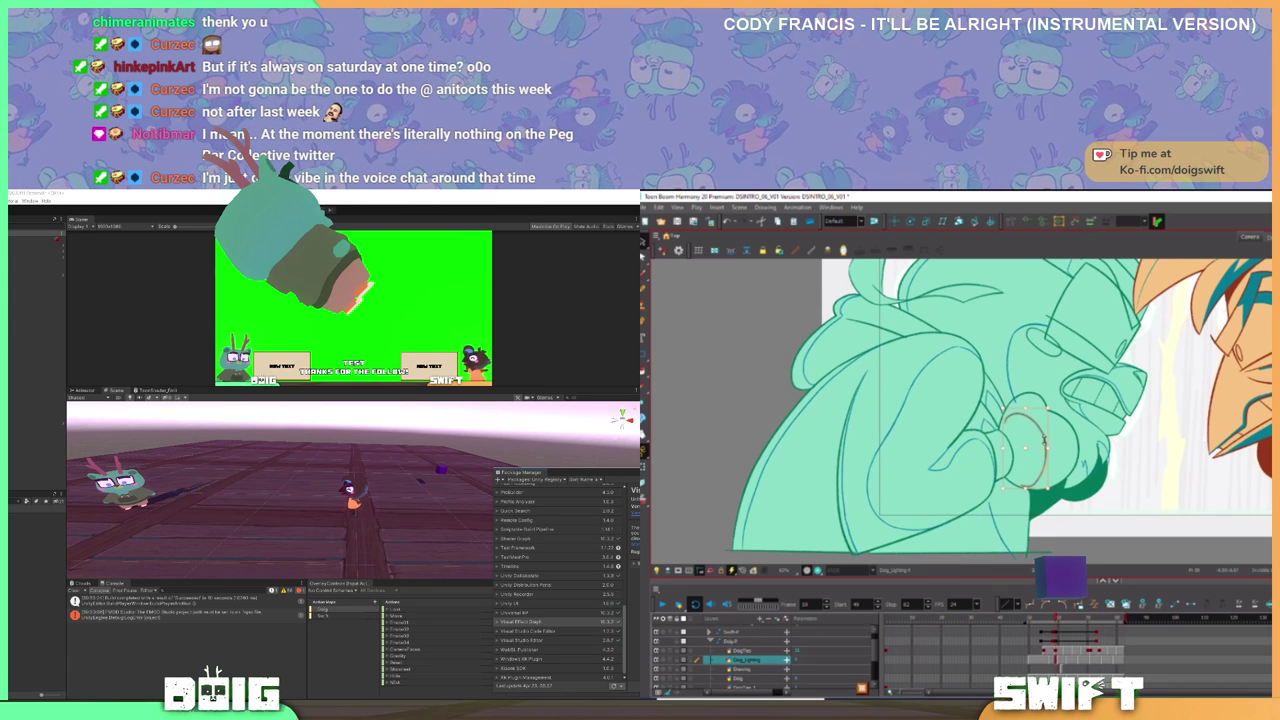
key("Delete")
key(".")
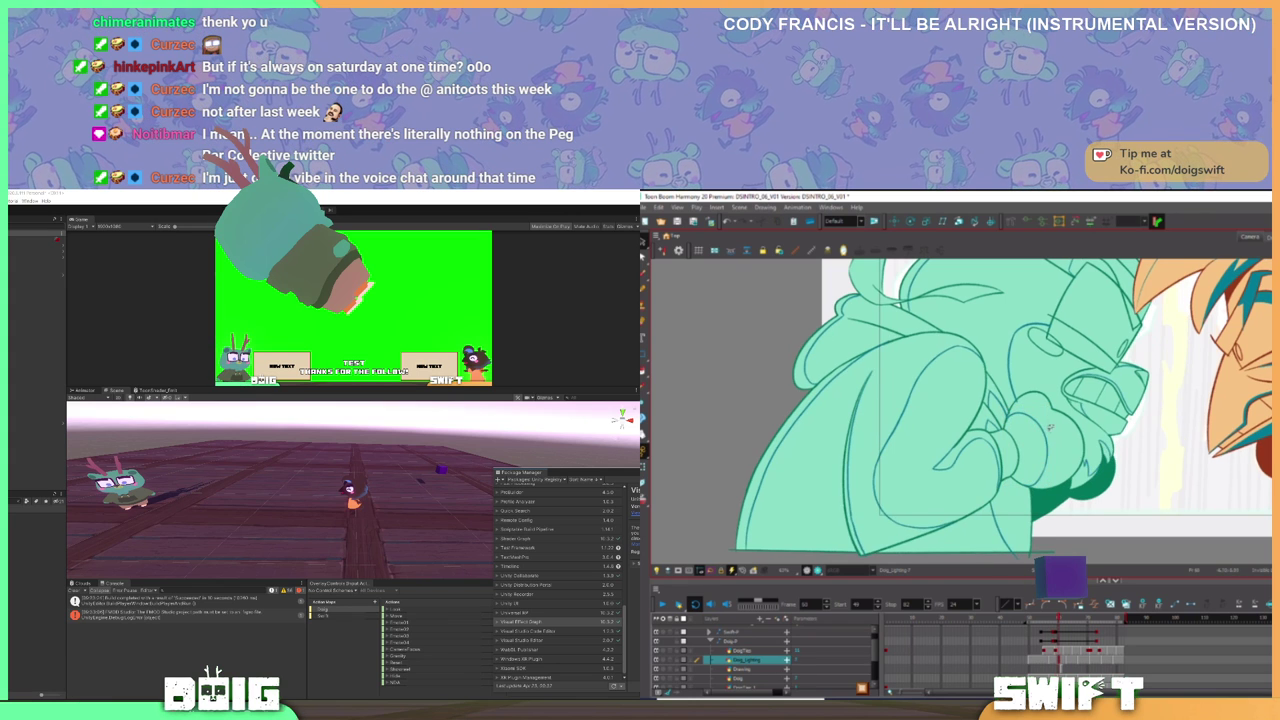
key(".")
mouse_move(1054, 436)
left_mouse_down()
mouse_move(1016, 402)
mouse_move(1030, 473)
mouse_move(1051, 456)
mouse_move(1021, 440)
mouse_move(1022, 489)
left_mouse_up()
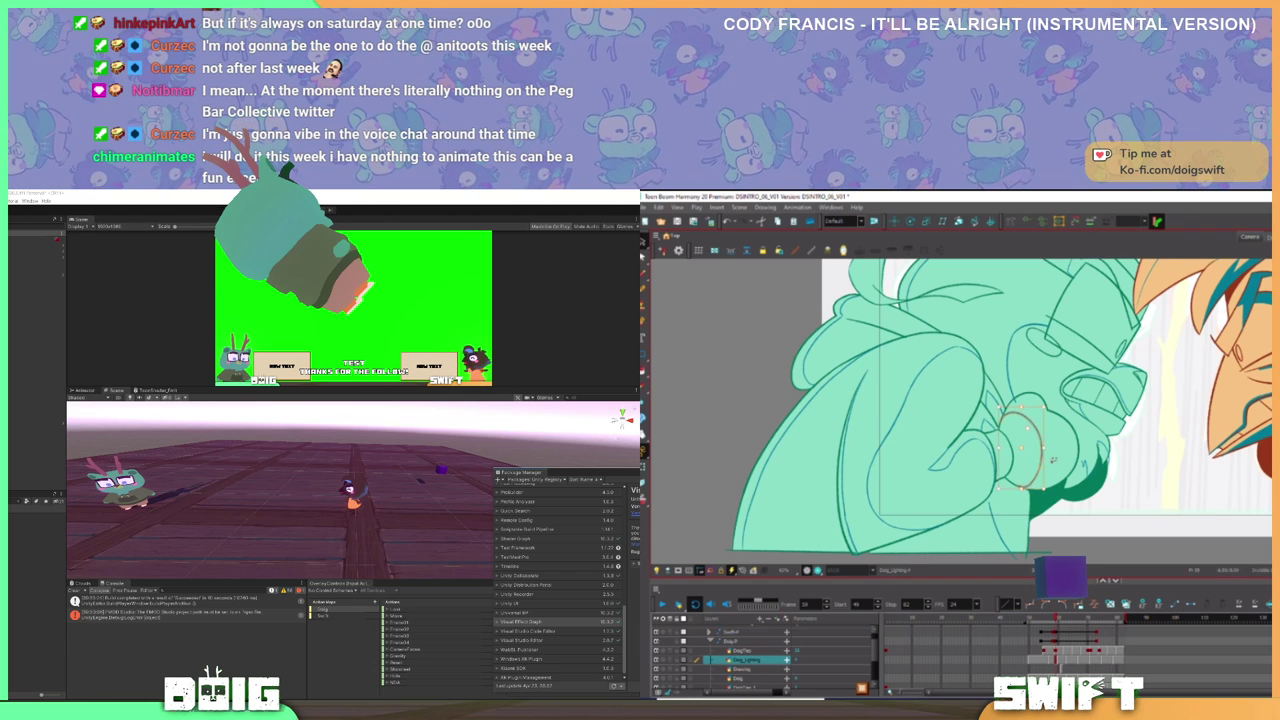
key(".")
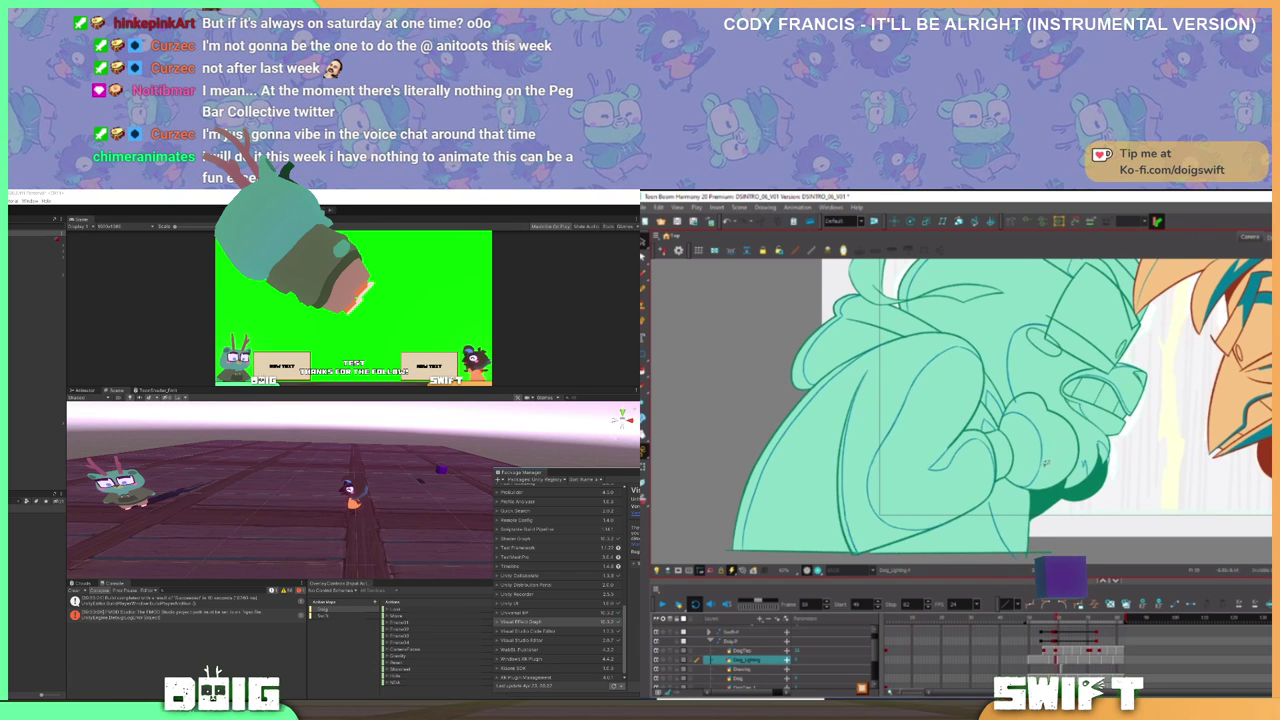
key(".")
key(".")
- Adjust the short lighting stroke below the forearm at the jacket's lower edge and check it across the neighbouring frames
left_click(993, 519)
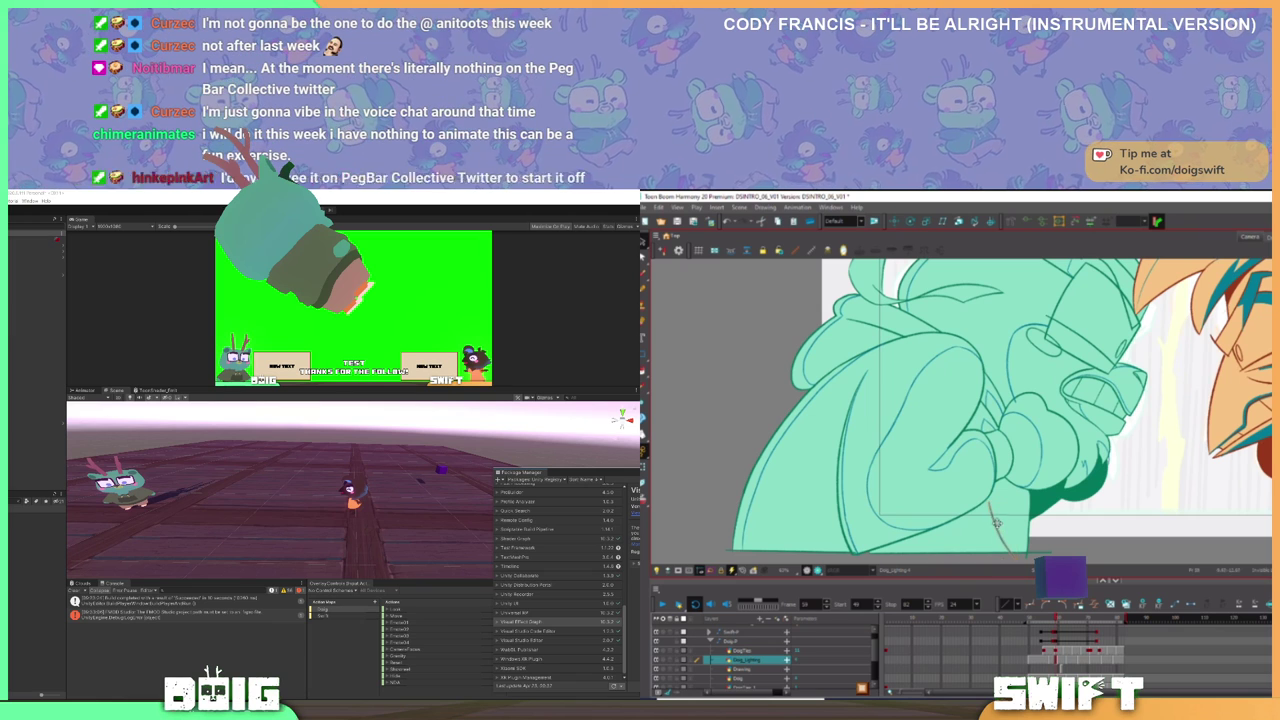
left_click(996, 521)
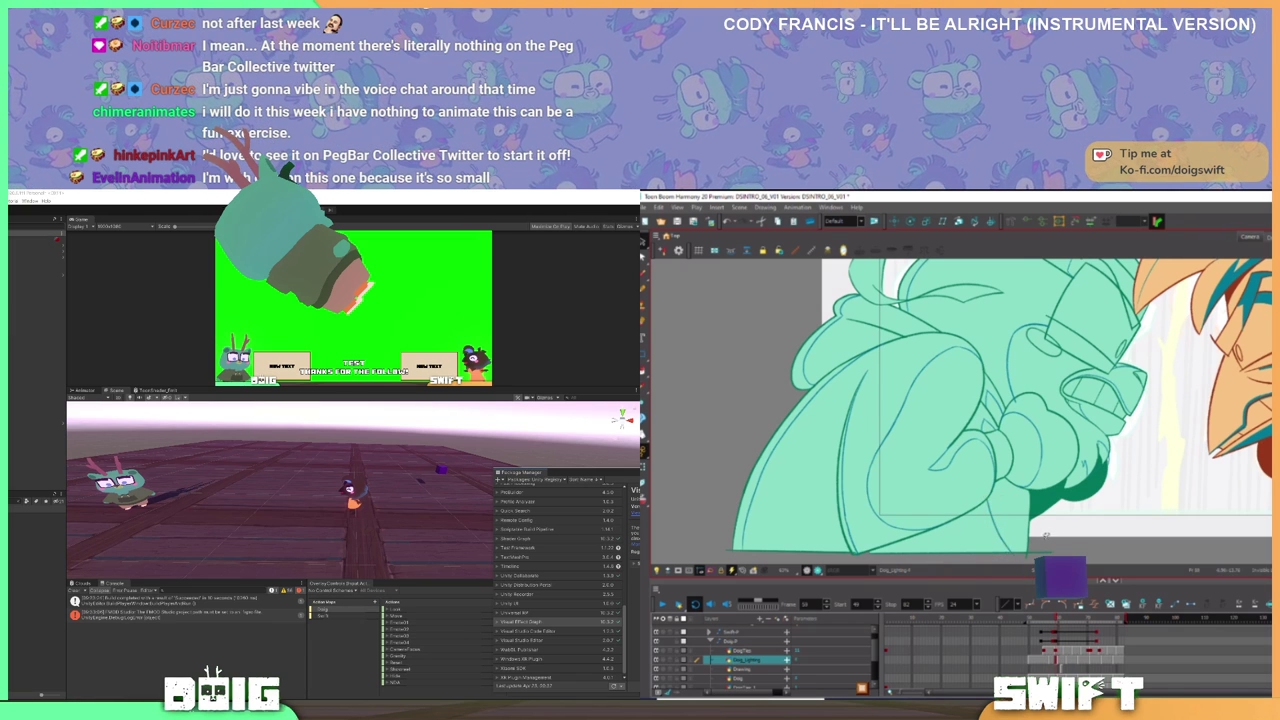
key(".")
key(".")
key(".")
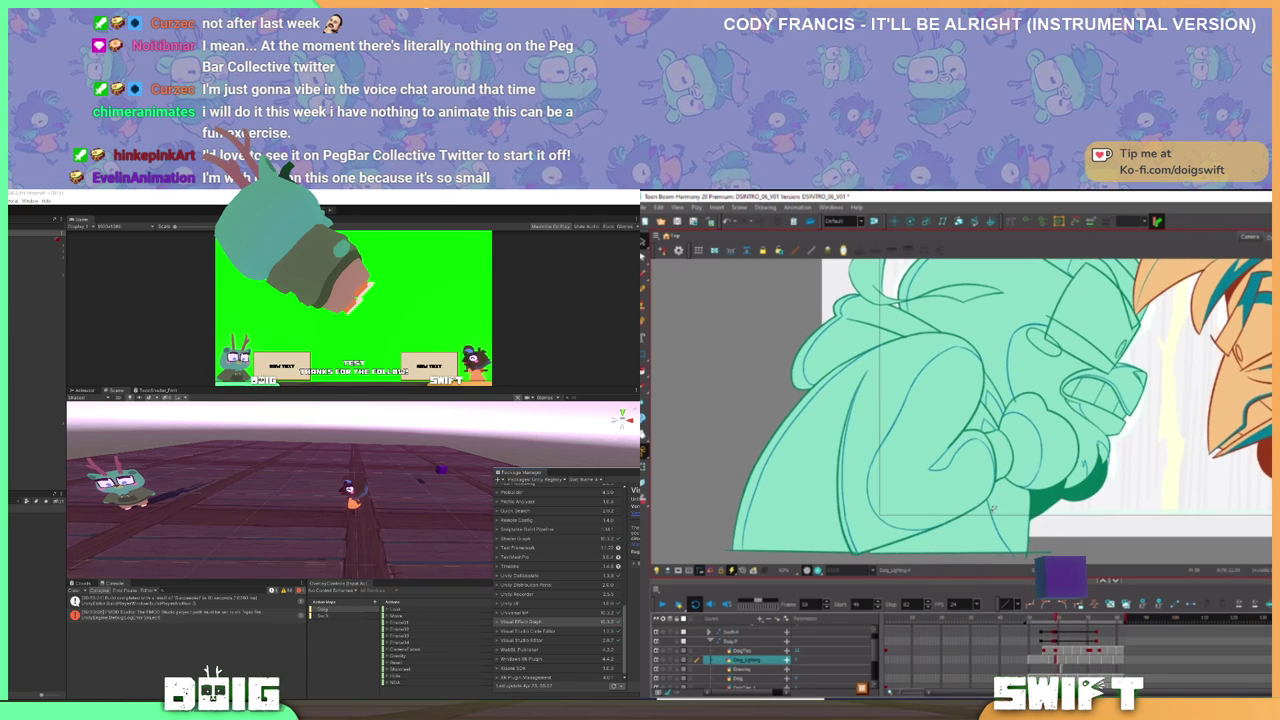
left_click(990, 520)
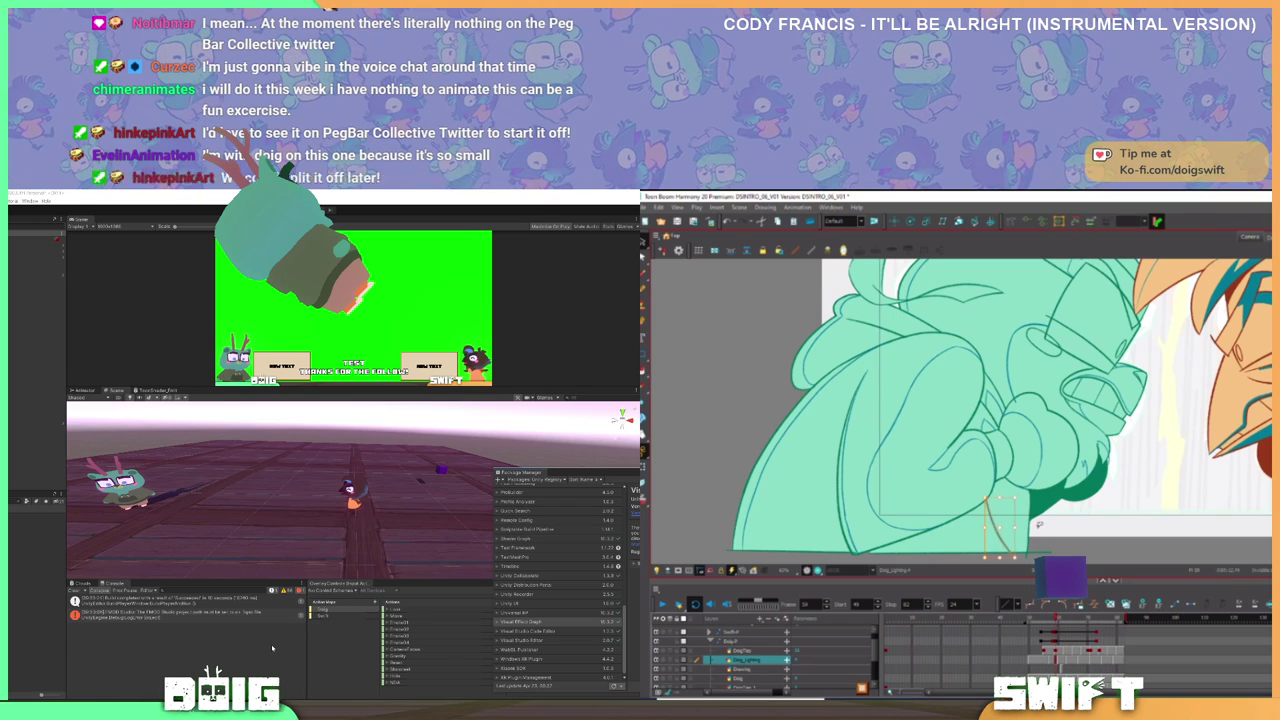
key(".")
key(".")
key(".")
- Adjust the curved lighting stroke running from the glasses down the green character's cheek and compare it with the previous frame
left_click_drag(240, 460, 200, 468)
left_click_drag(1102, 462, 1060, 493)
key(".")
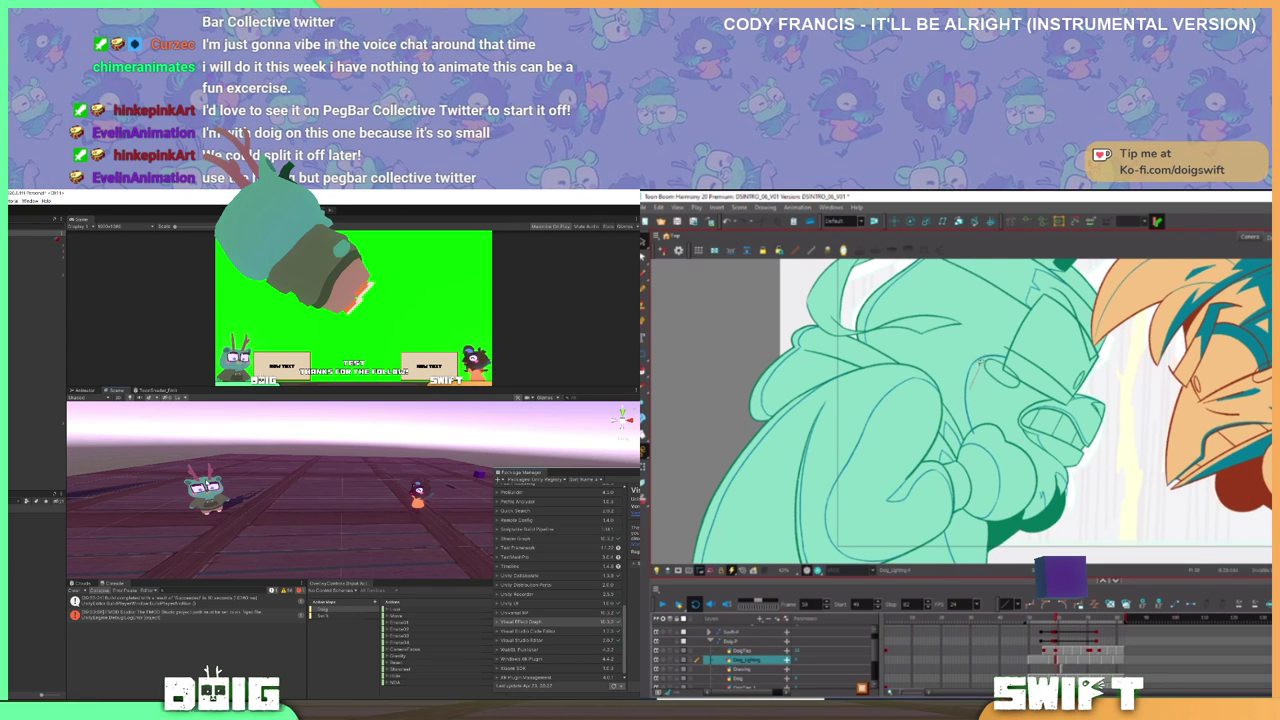
left_click_drag(980, 362, 966, 412)
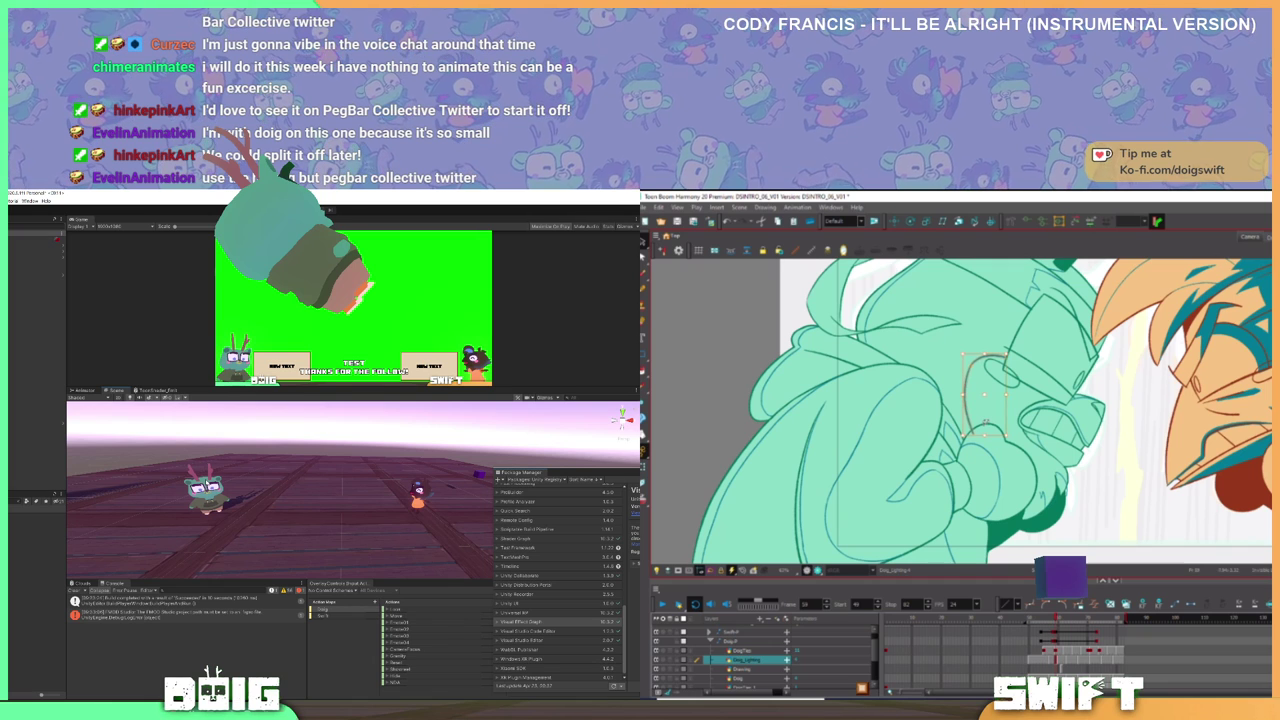
key("comma")
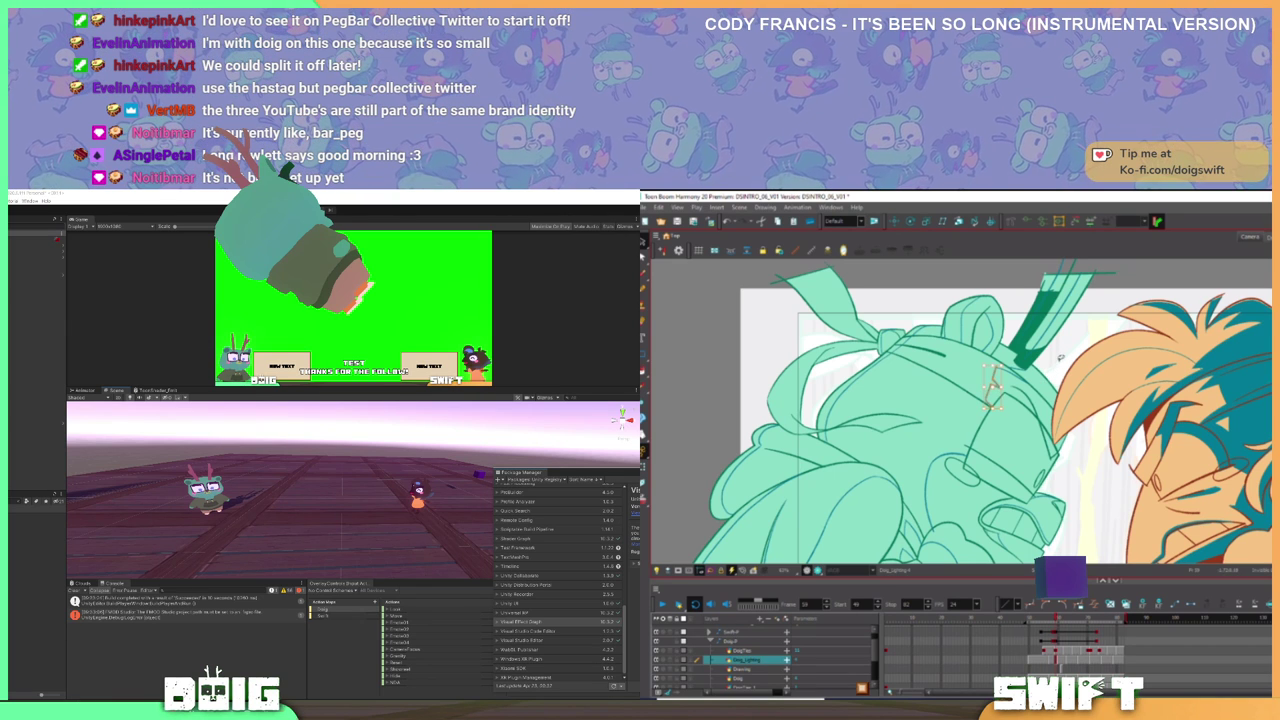
- Adjust the short lighting strokes on the green character's headband near the antler base and check them against the neighbouring frames
key("Delete")
left_click_drag(998, 371, 992, 395)
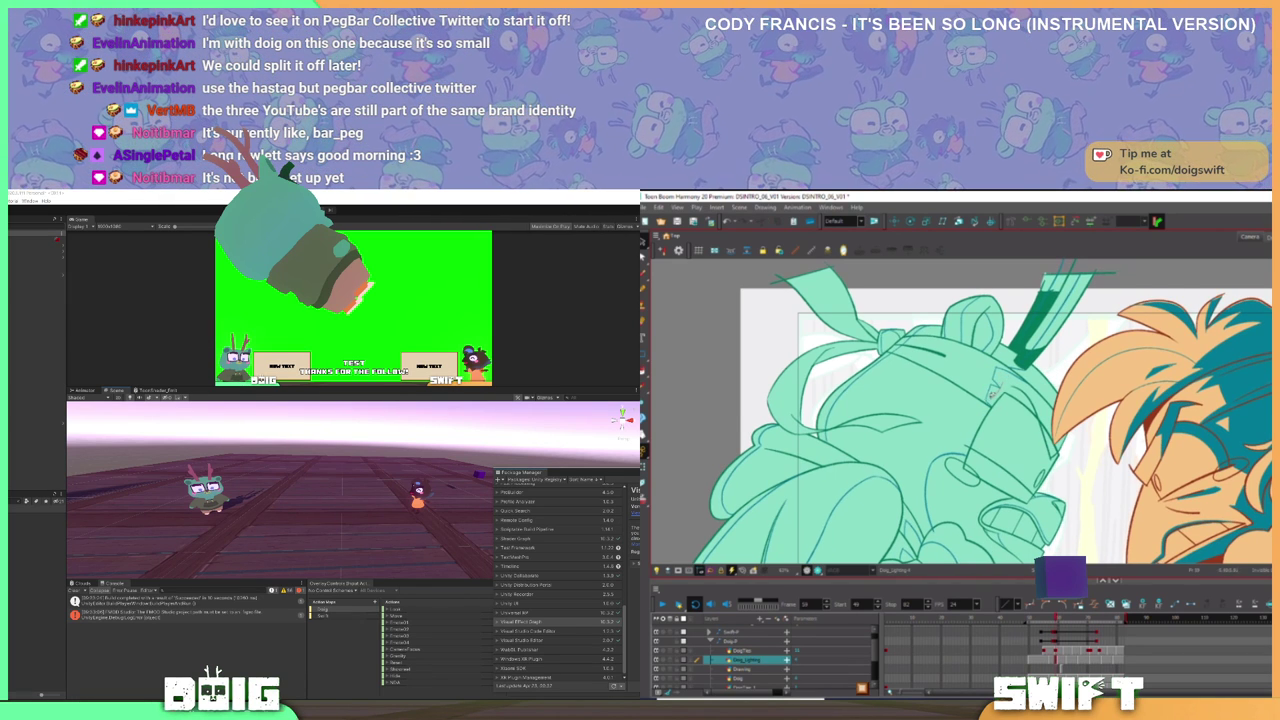
left_click(990, 388)
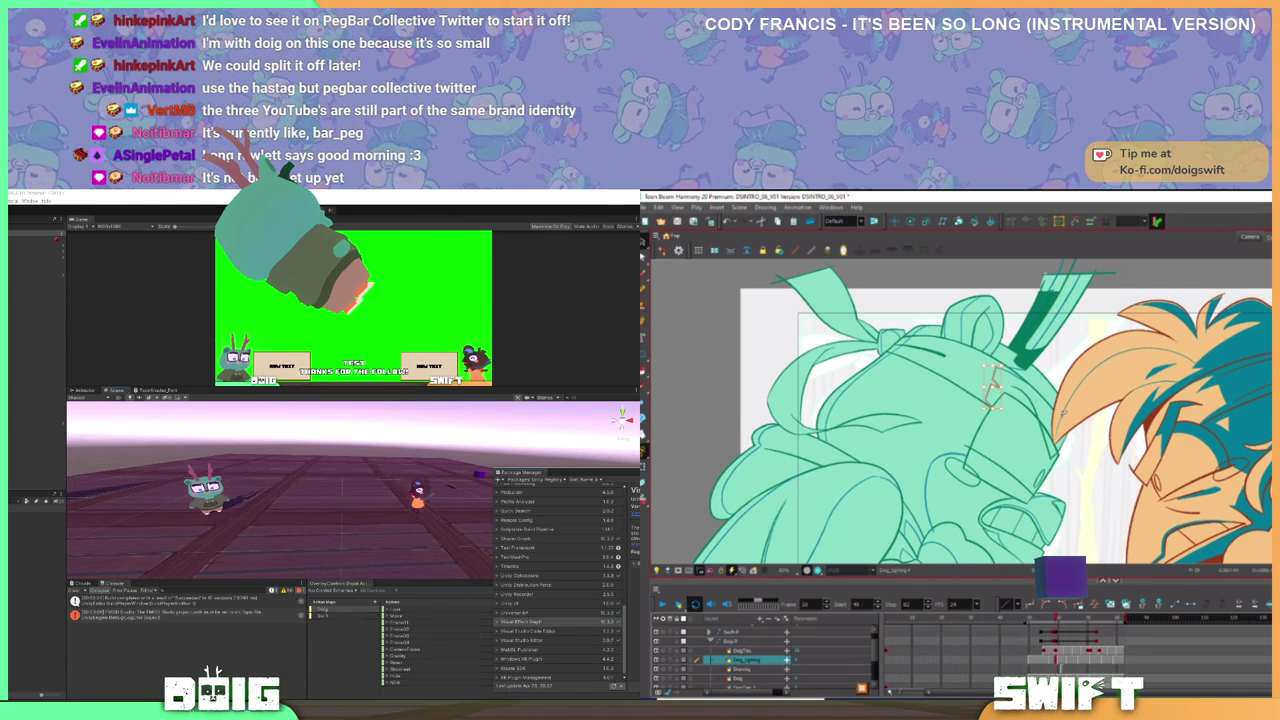
key("Delete")
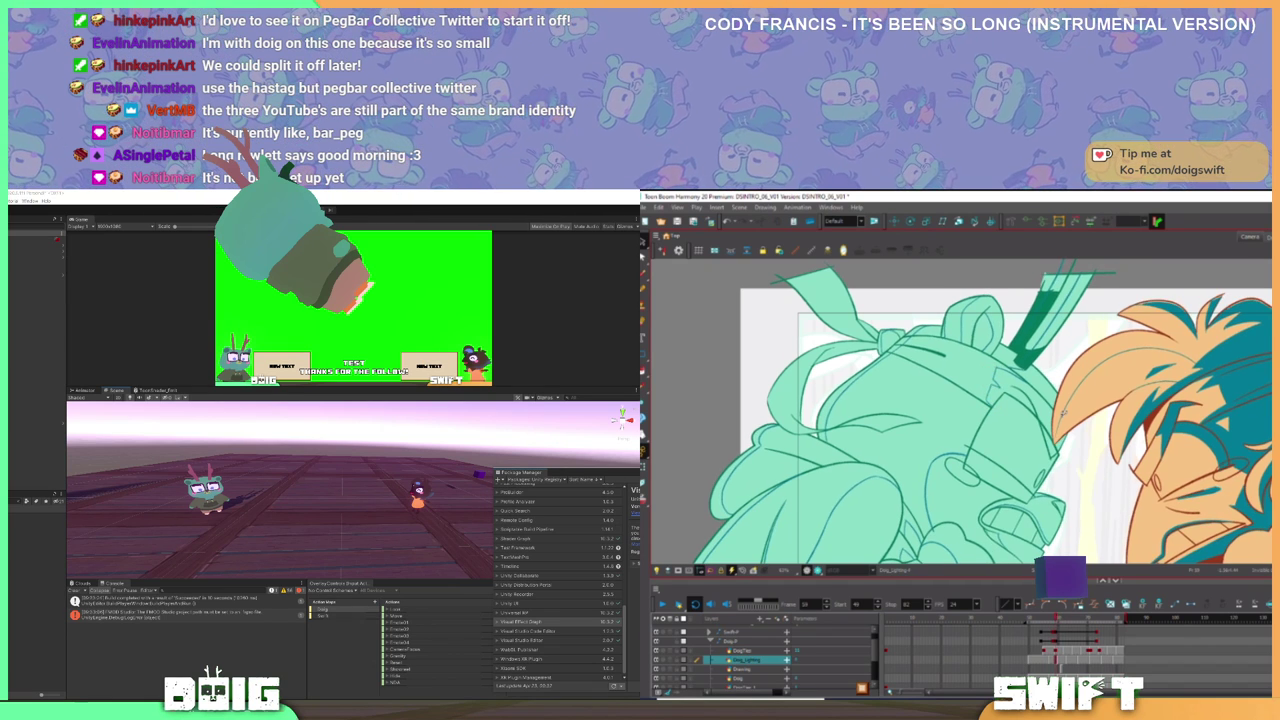
left_click(997, 373)
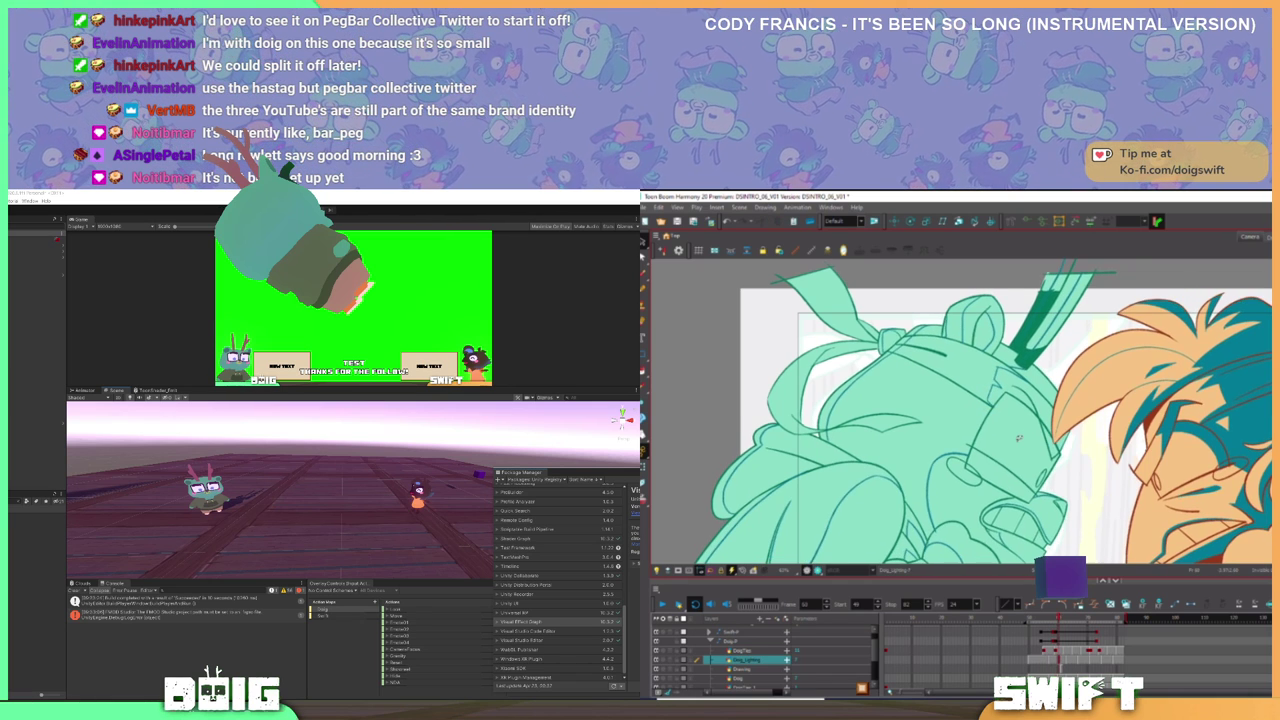
left_click(1008, 372)
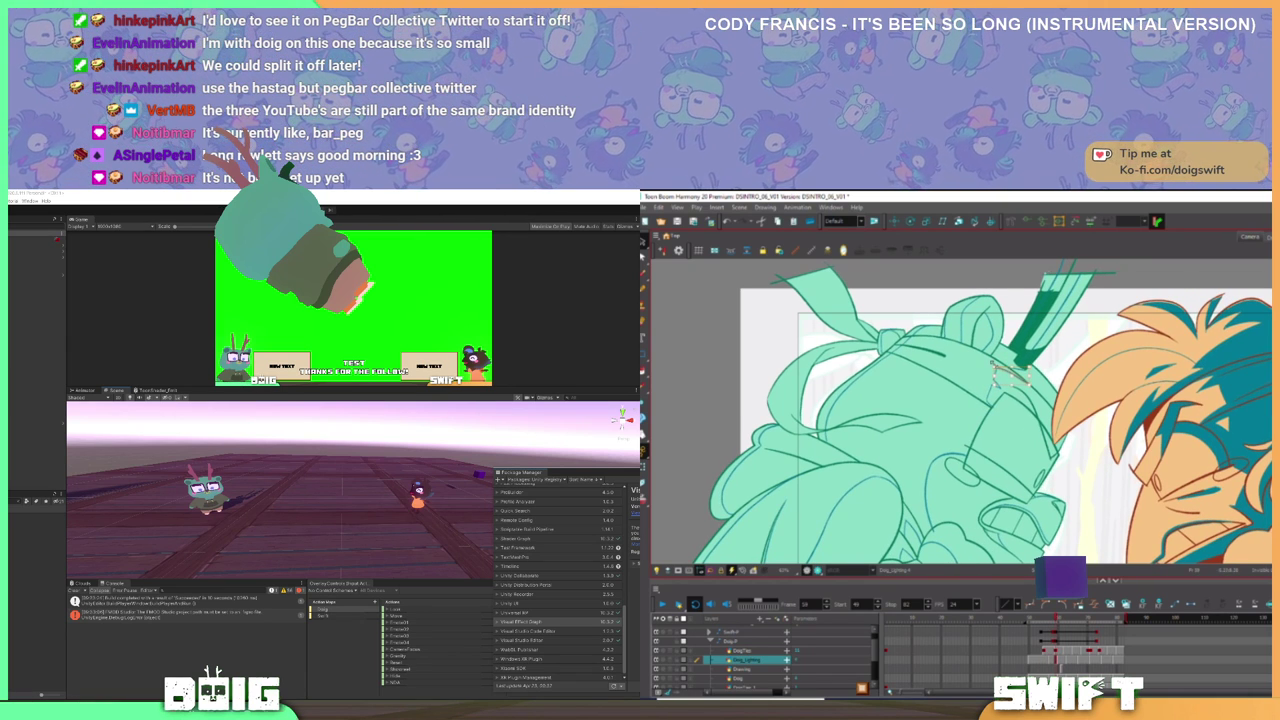
key("Delete")
key("comma")
key("period")
key("comma")
key("period")
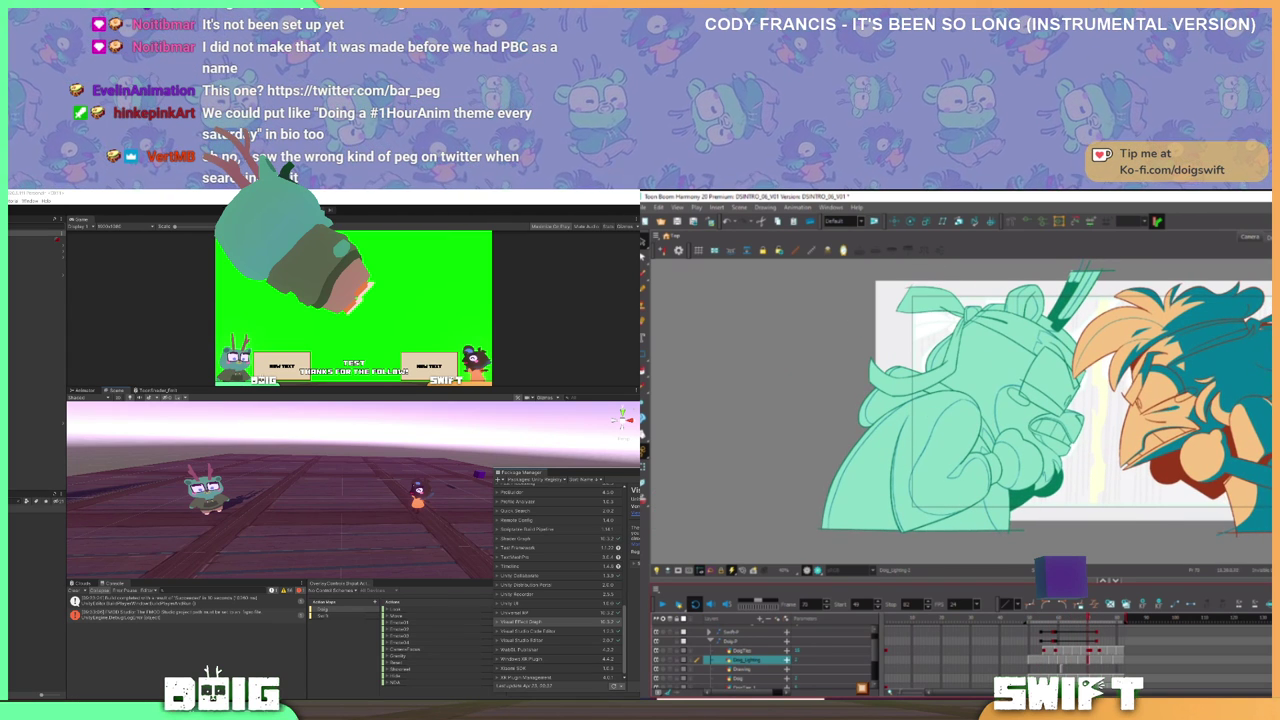
- Review the green character's lighting strokes on successive drawings along the Doig_Lighting layer
left_click(1040, 661)
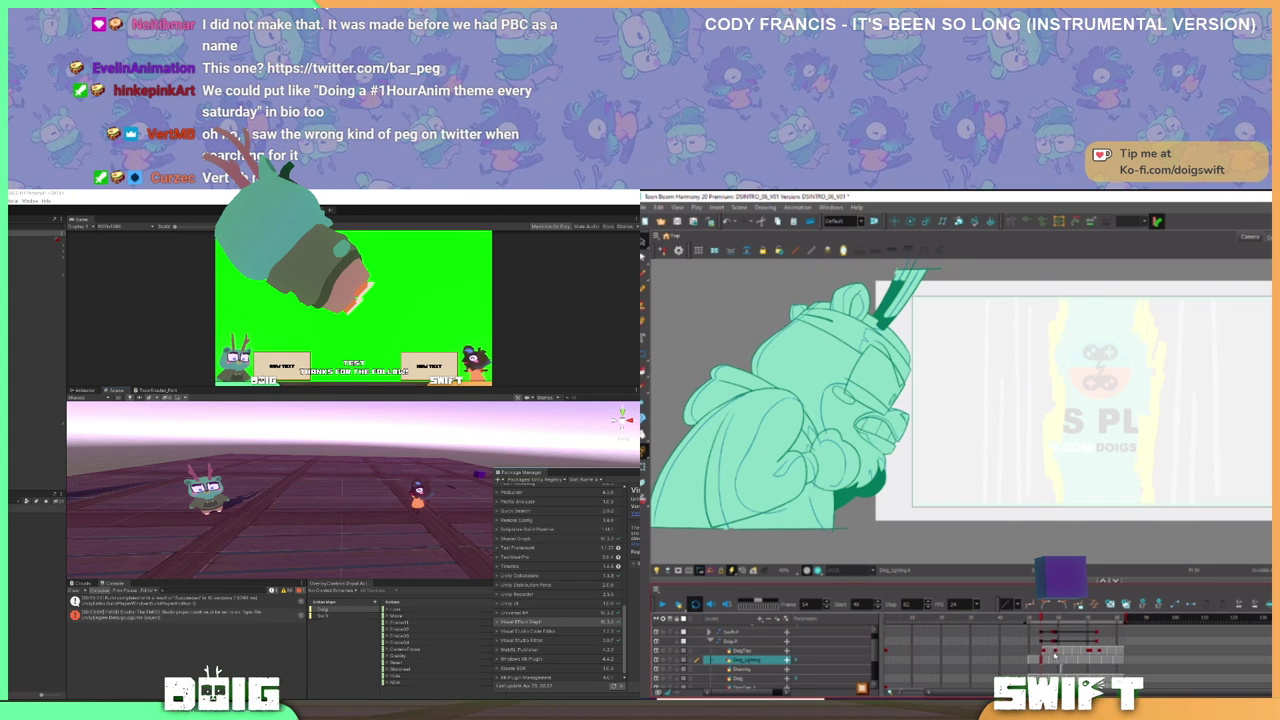
left_click(1053, 653)
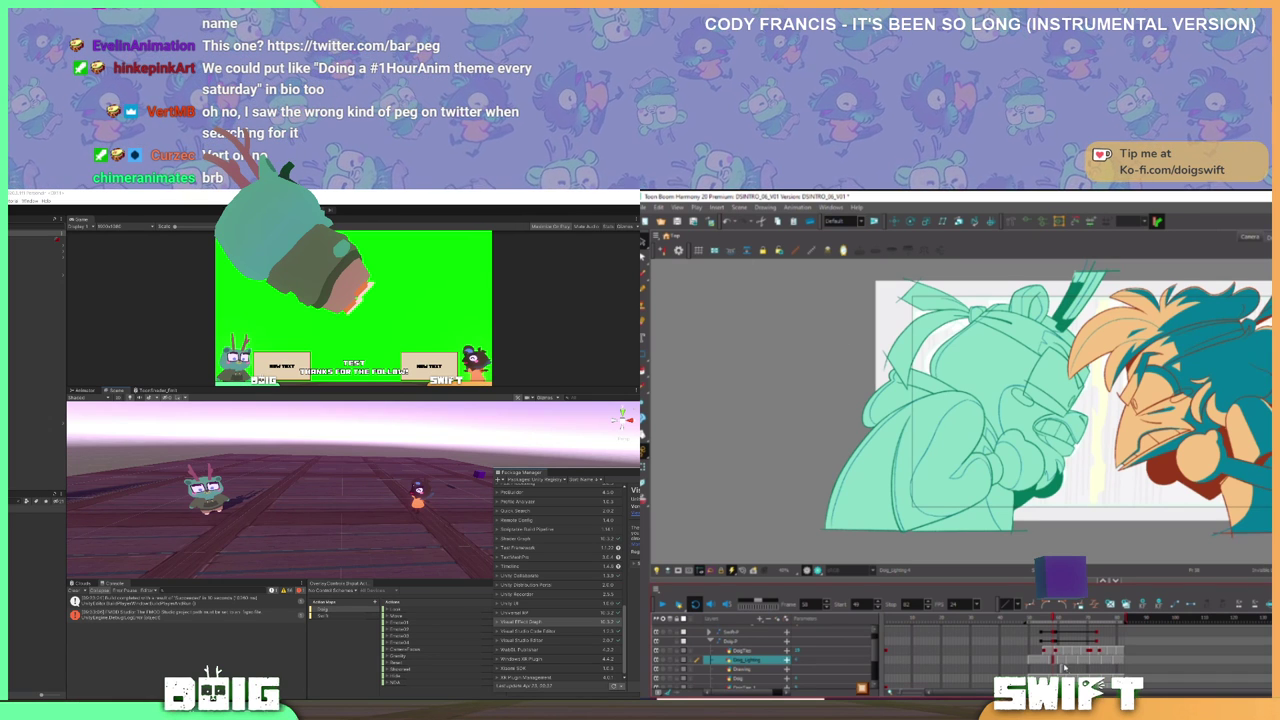
left_click(1060, 661)
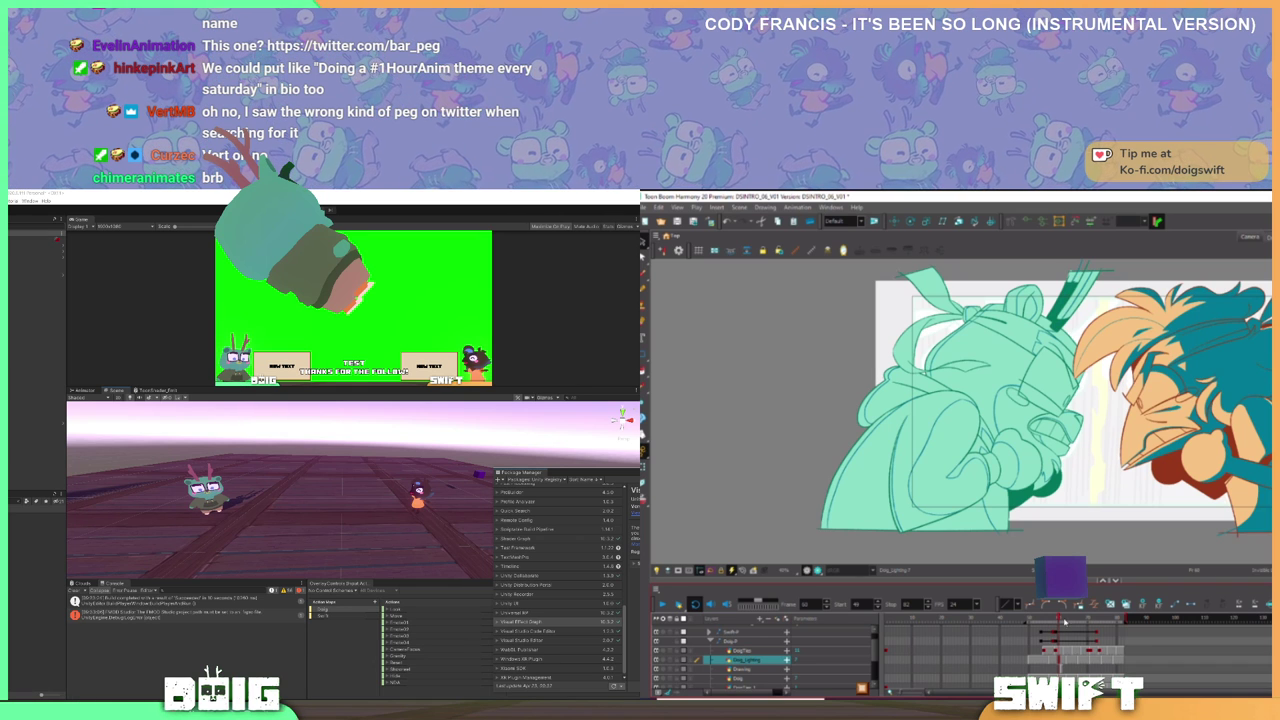
left_click(1067, 618)
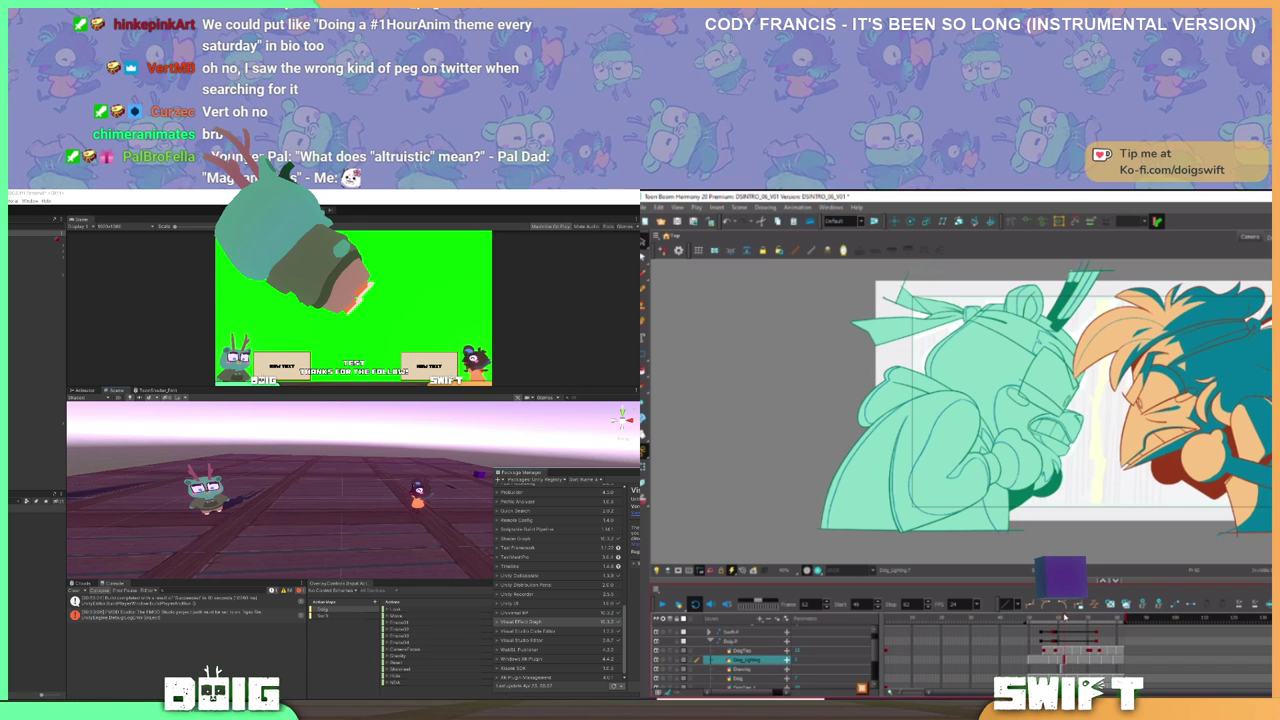
left_click_drag(1067, 618, 1071, 618)
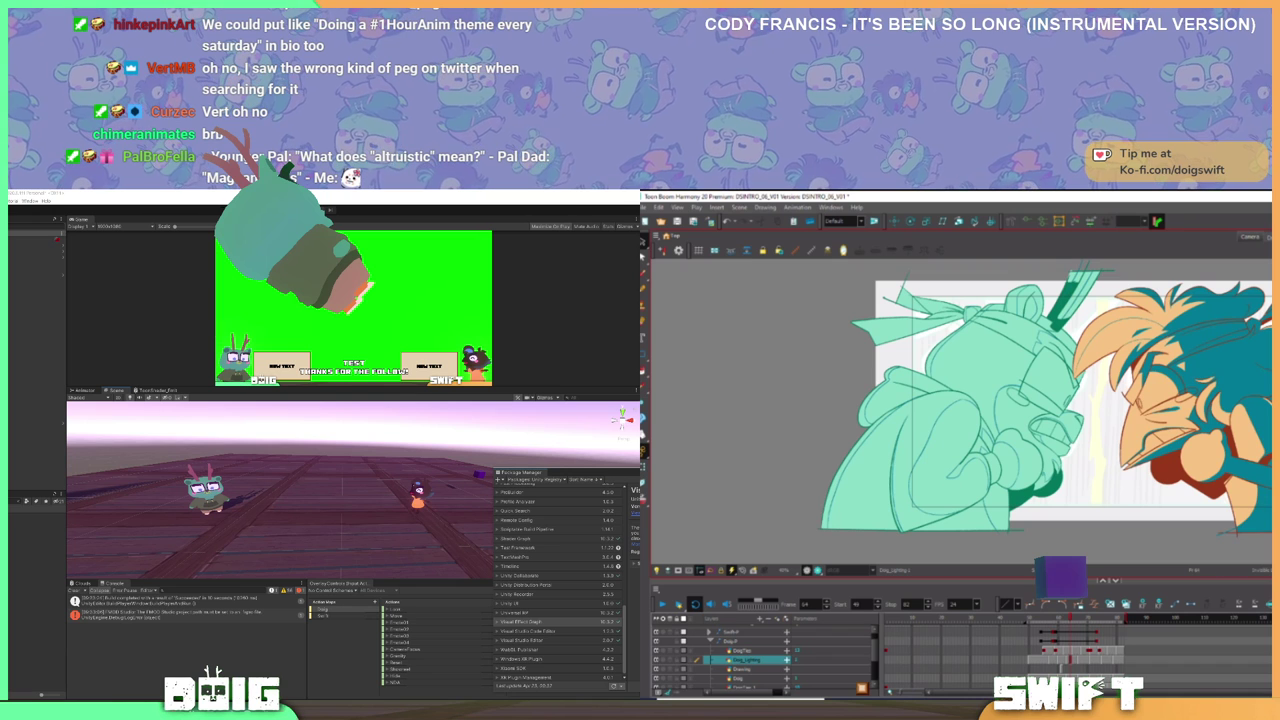
left_click(1086, 663)
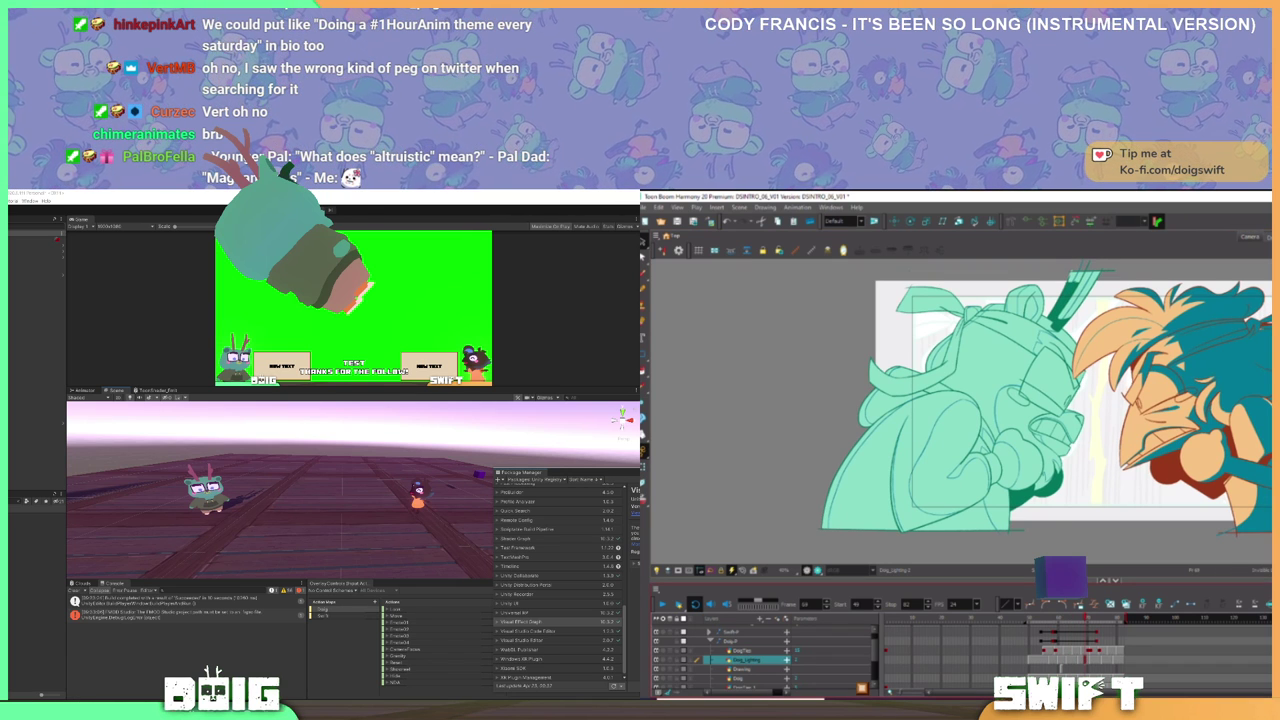
left_click(1094, 503)
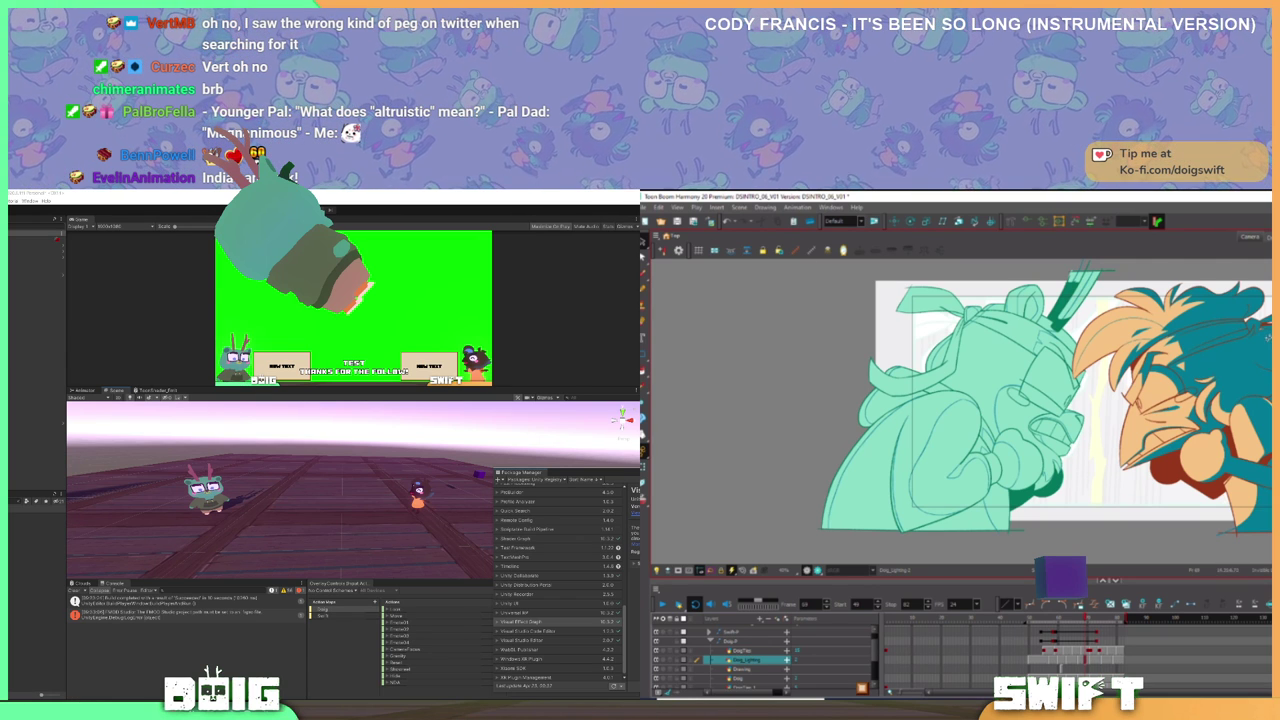
left_click(1094, 661)
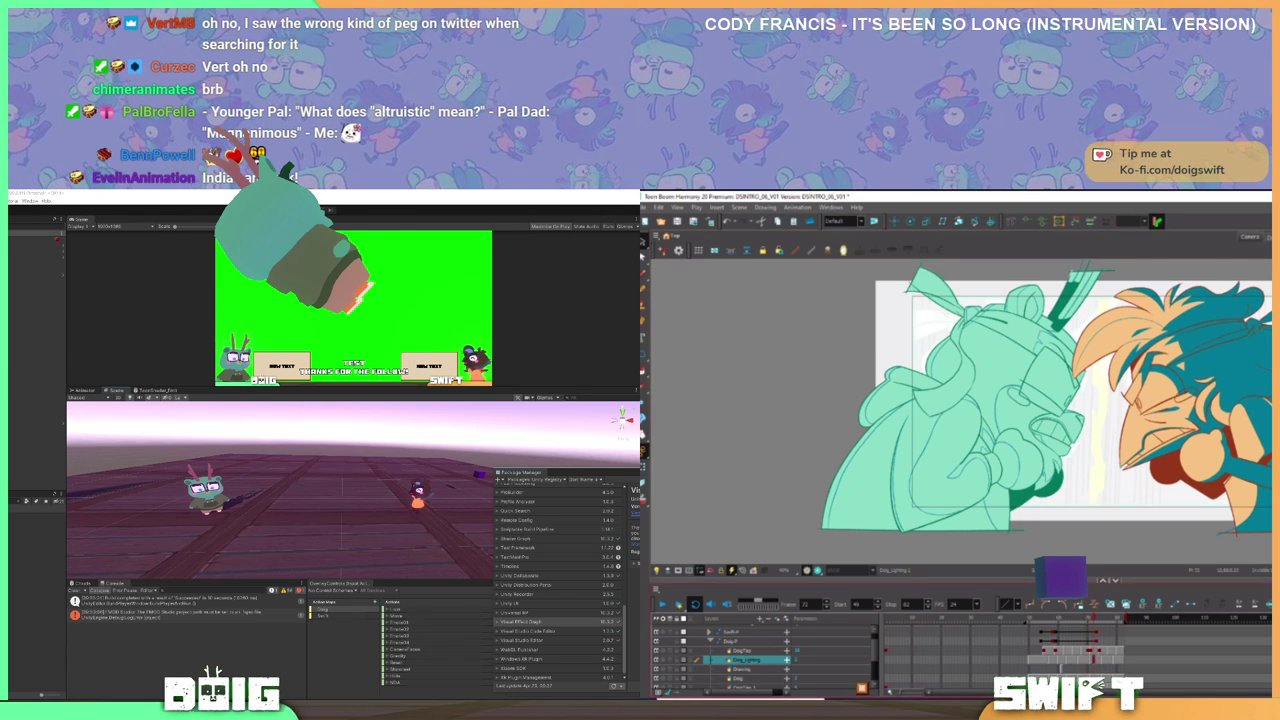
- Select all strokes on the current lighting drawing, clear the selection, and save the scene
left_click(1136, 557)
key("ctrl+a")
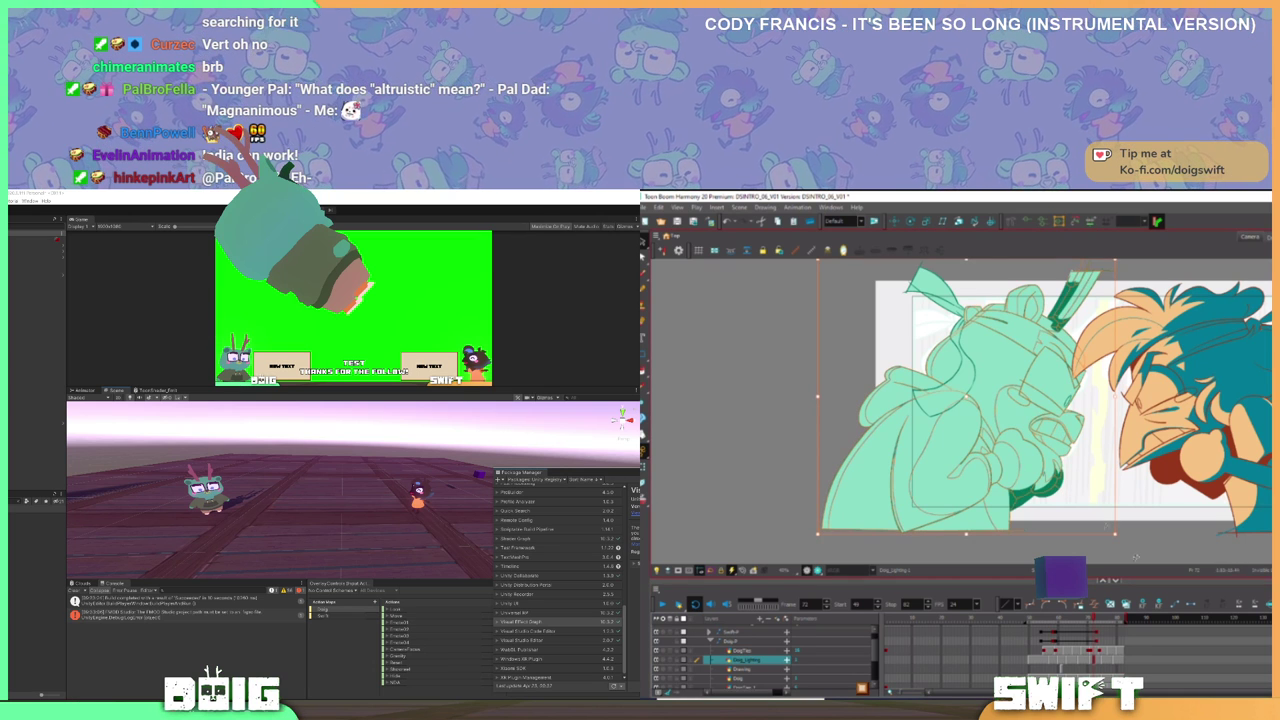
left_click(1164, 513)
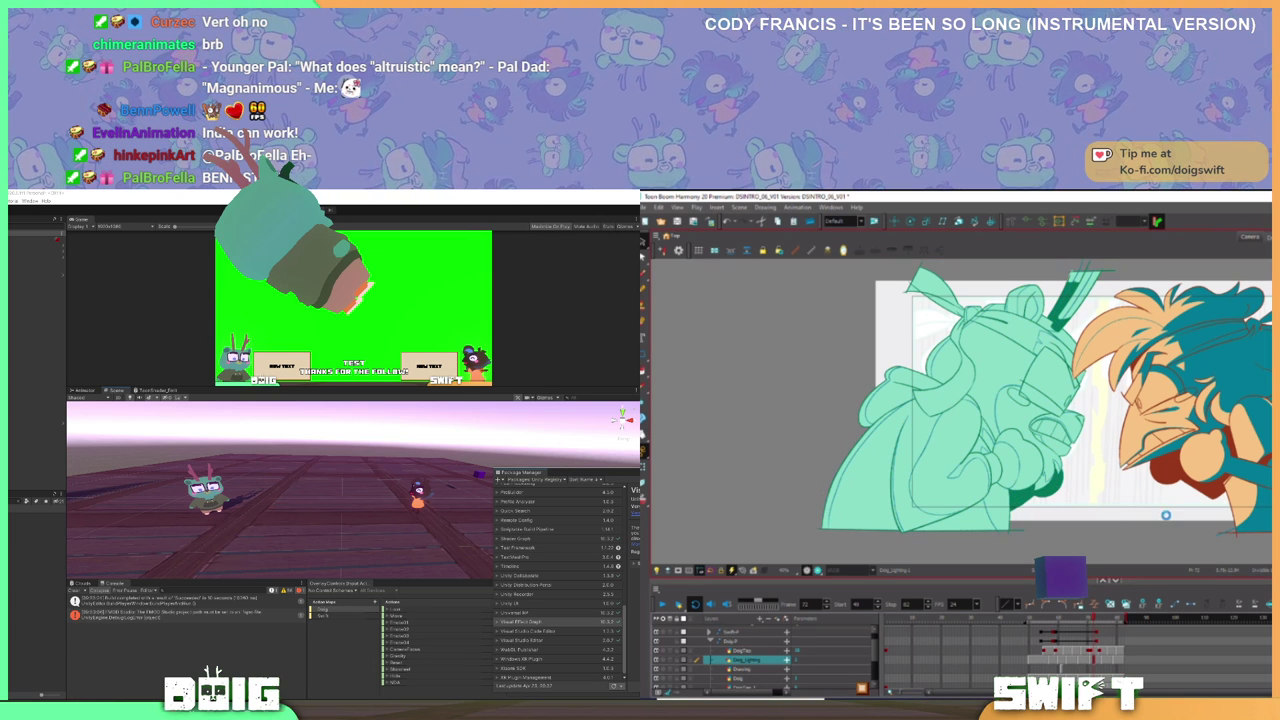
key("ctrl+s")
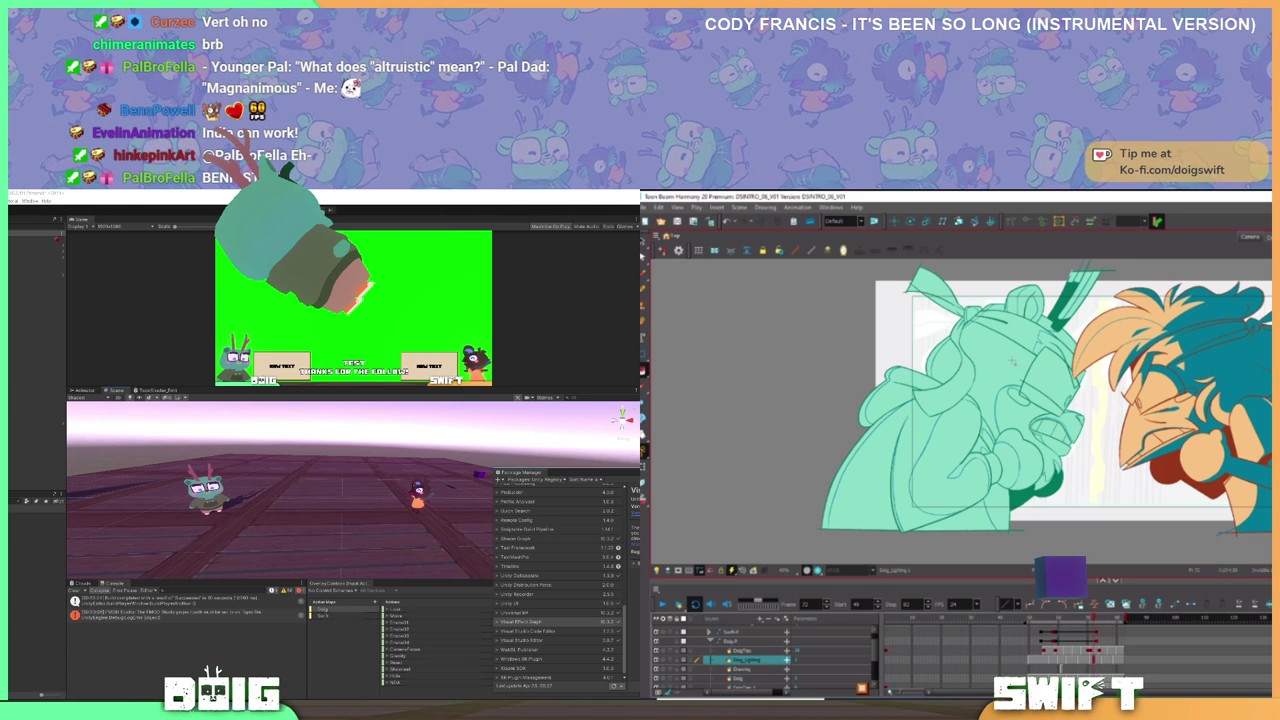
- Fill the shadow areas of the green character's head, ear and jacket with dark teal on the current lighting drawing
left_click(1005, 360)
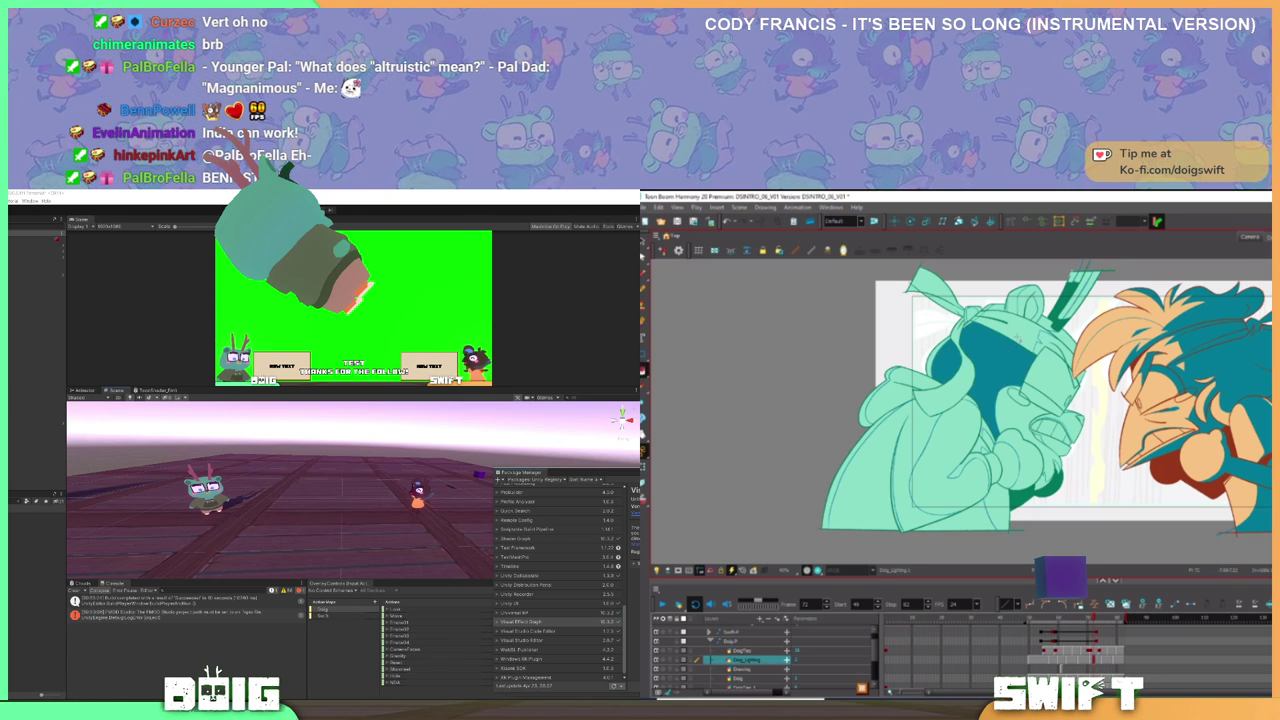
left_click(1017, 338)
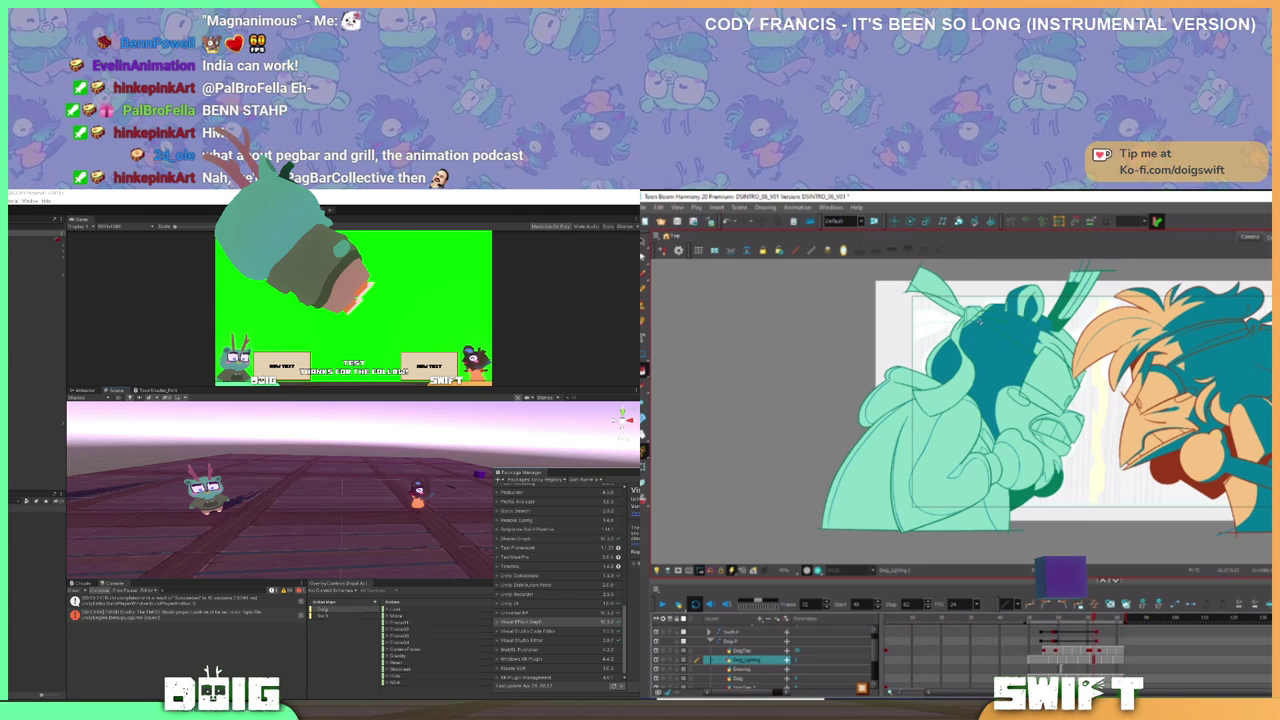
left_click(907, 441)
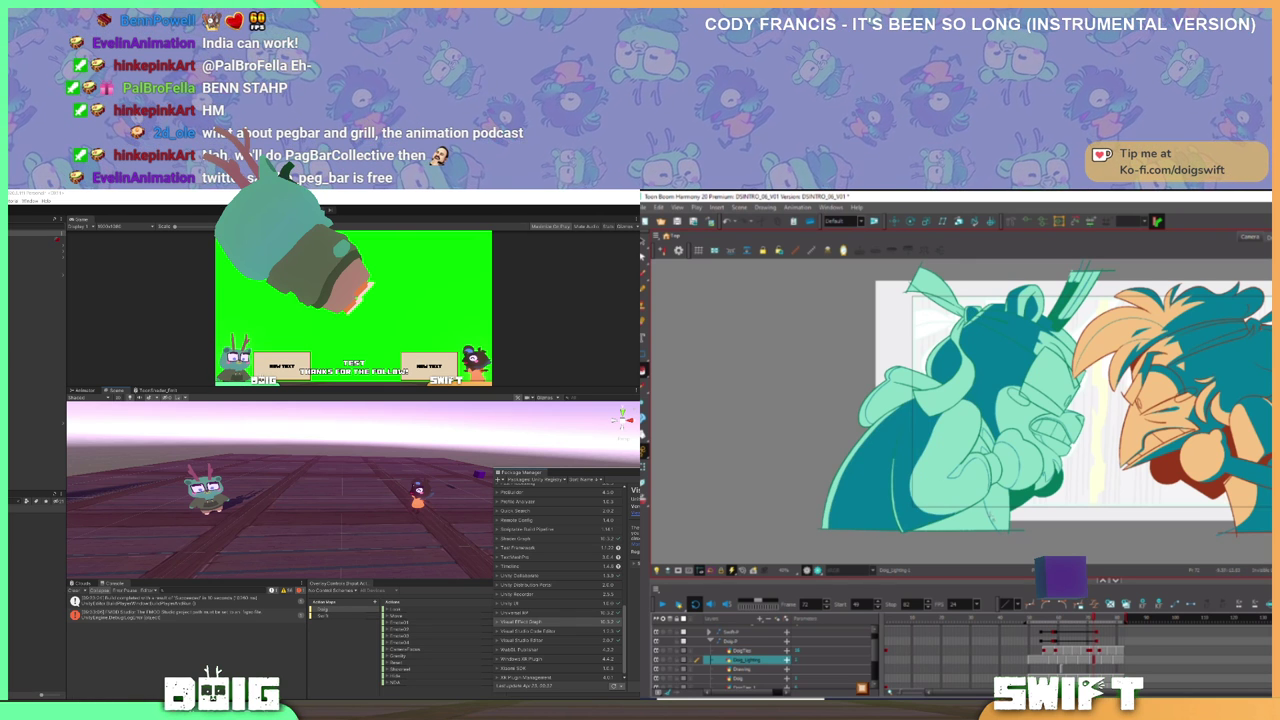
left_click(953, 515)
left_click(970, 472)
left_click(981, 446)
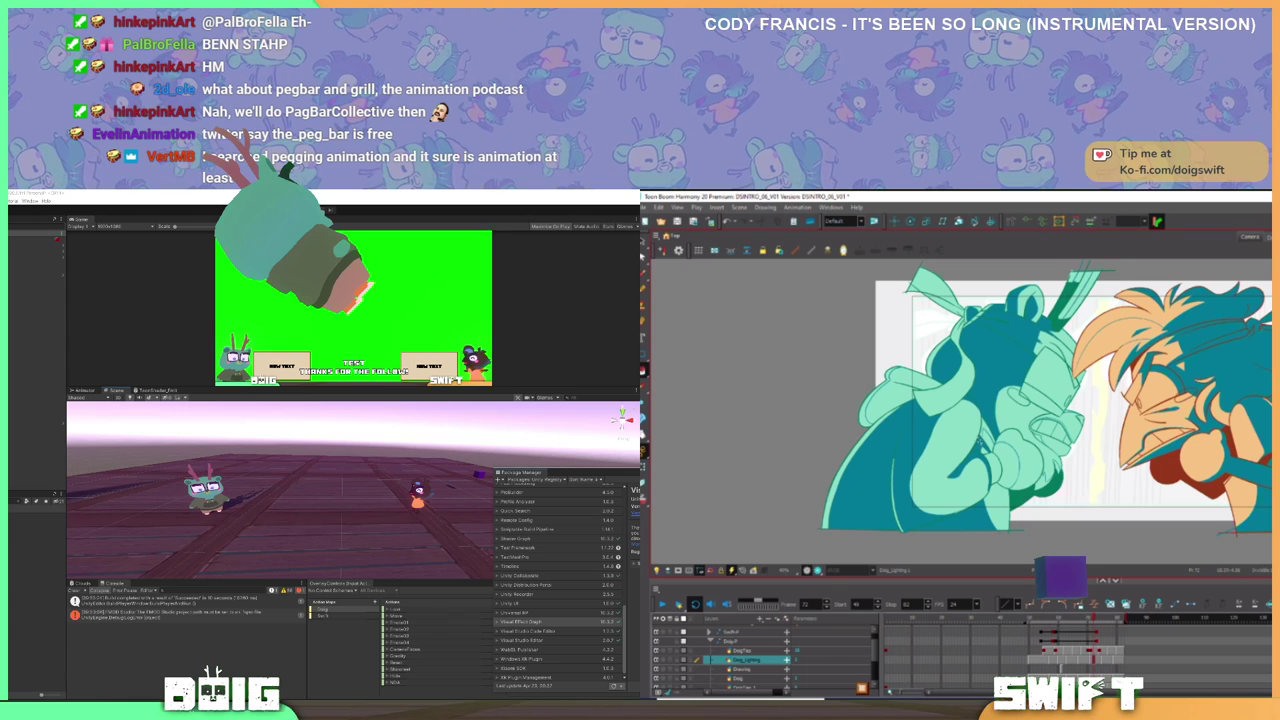
- Fill the shadow areas between the forearms, on the hands and below the green character's mouth with dark teal
left_click(988, 432)
left_click(1006, 466)
left_click(994, 466)
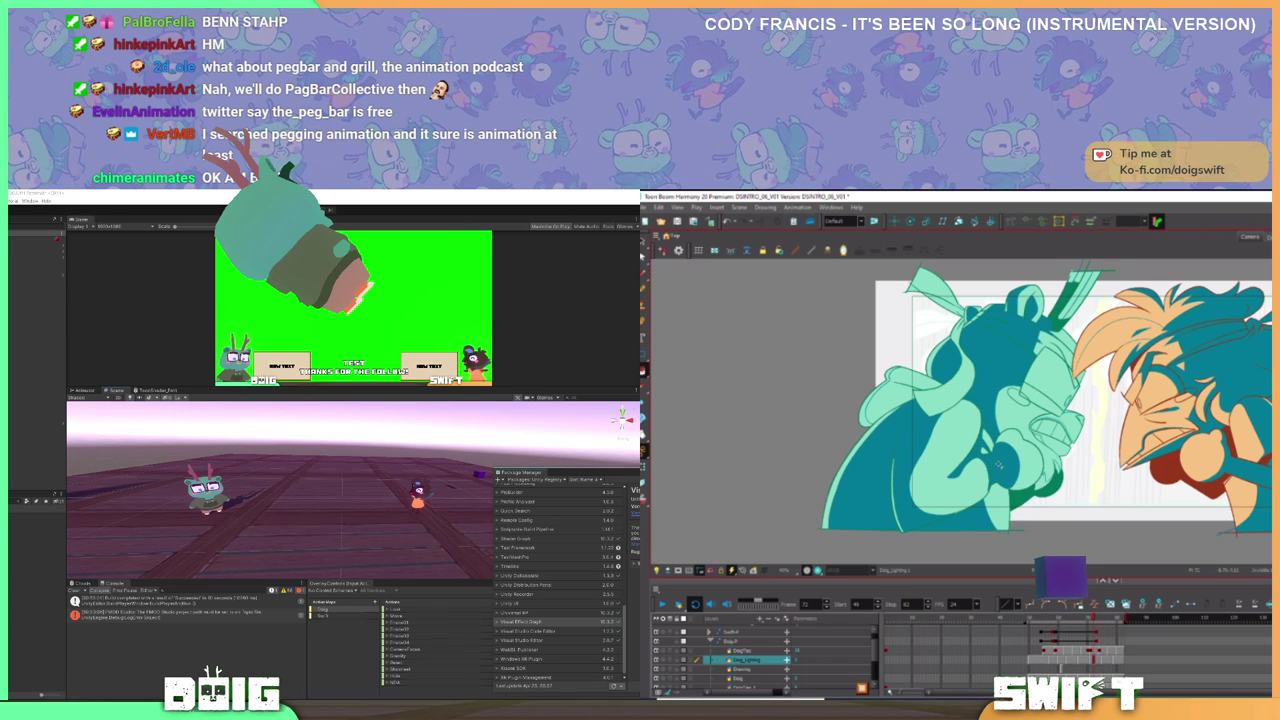
left_click(1047, 478)
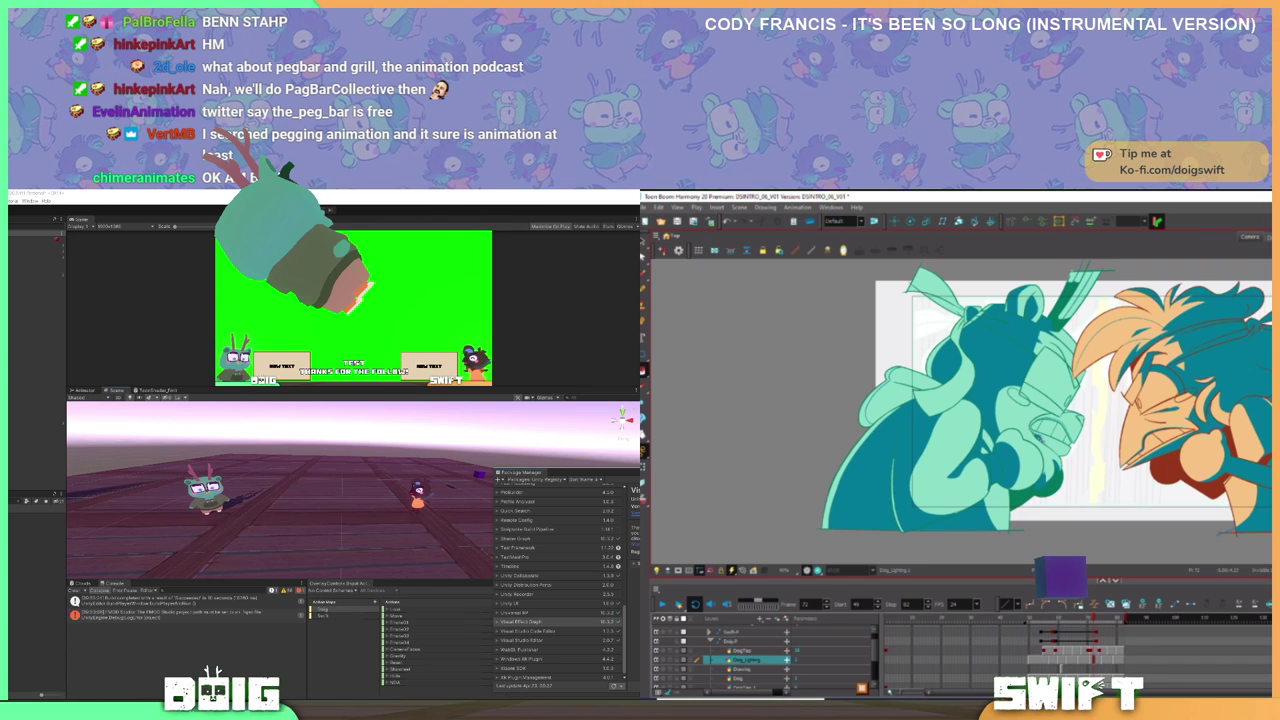
left_click(1032, 434)
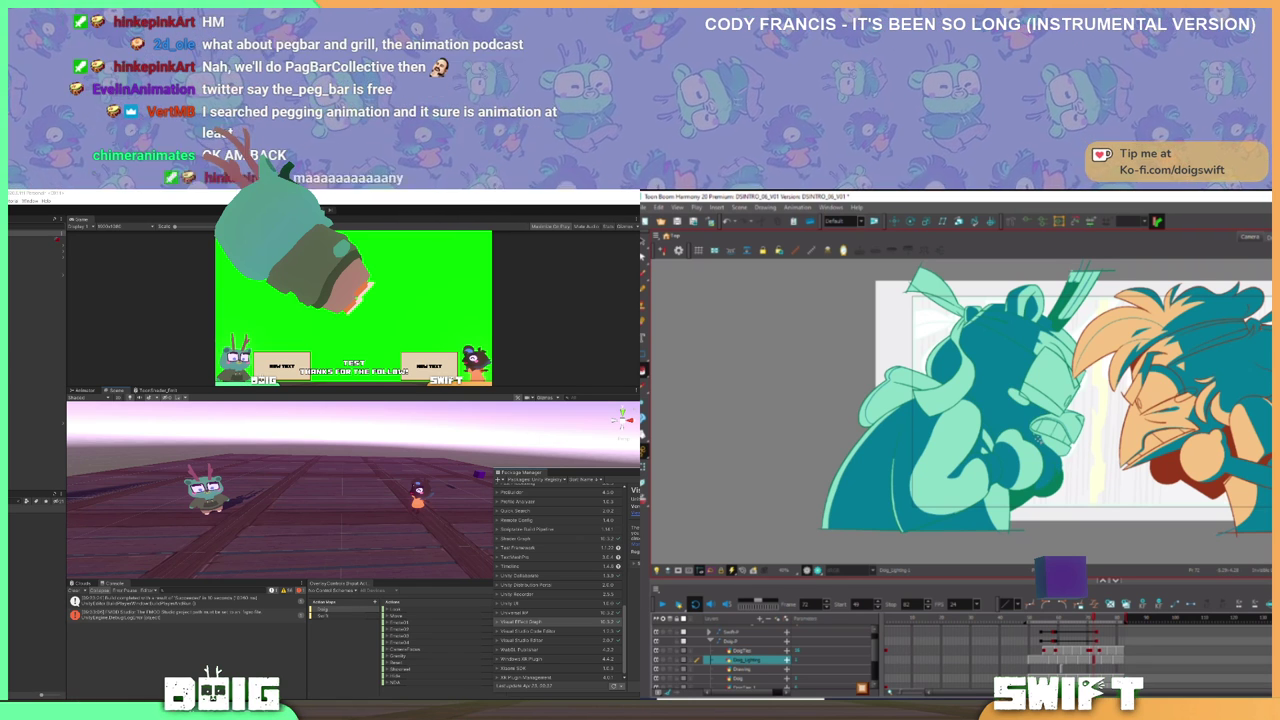
- Paint the small shadow area inside the green character's clenched mouth
scroll(1039, 439, "up", 5)
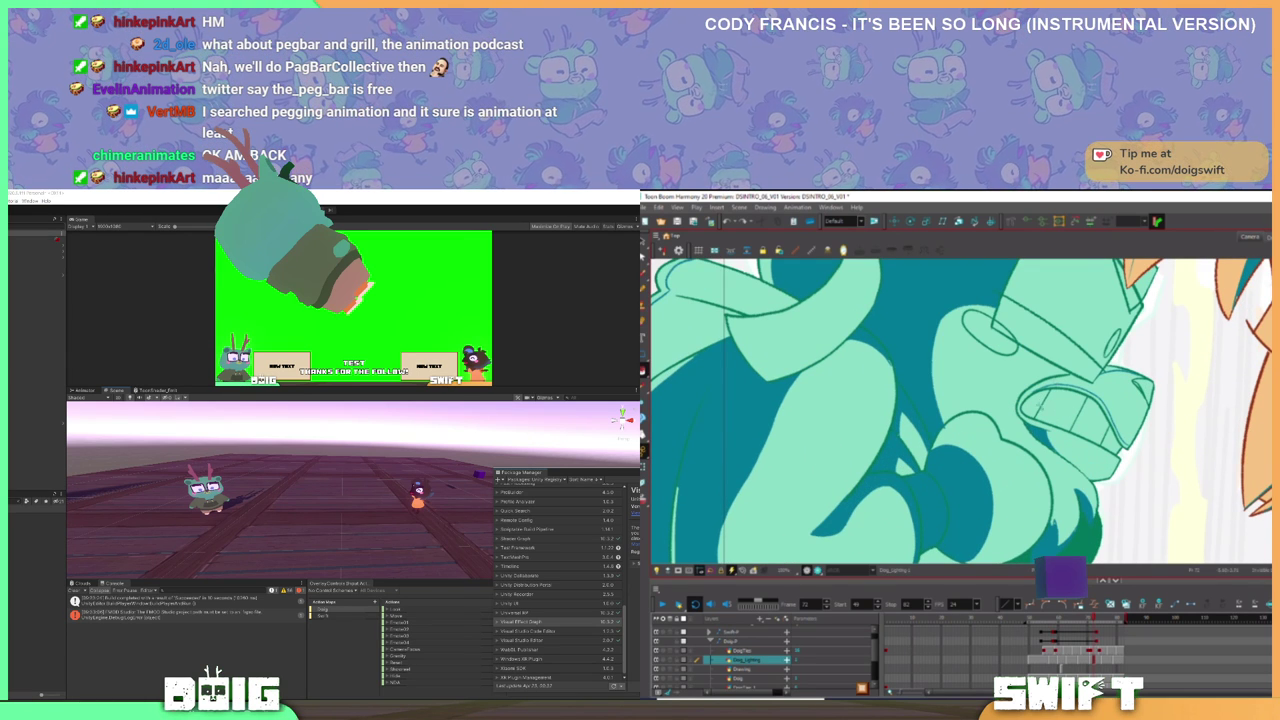
left_click(1080, 391)
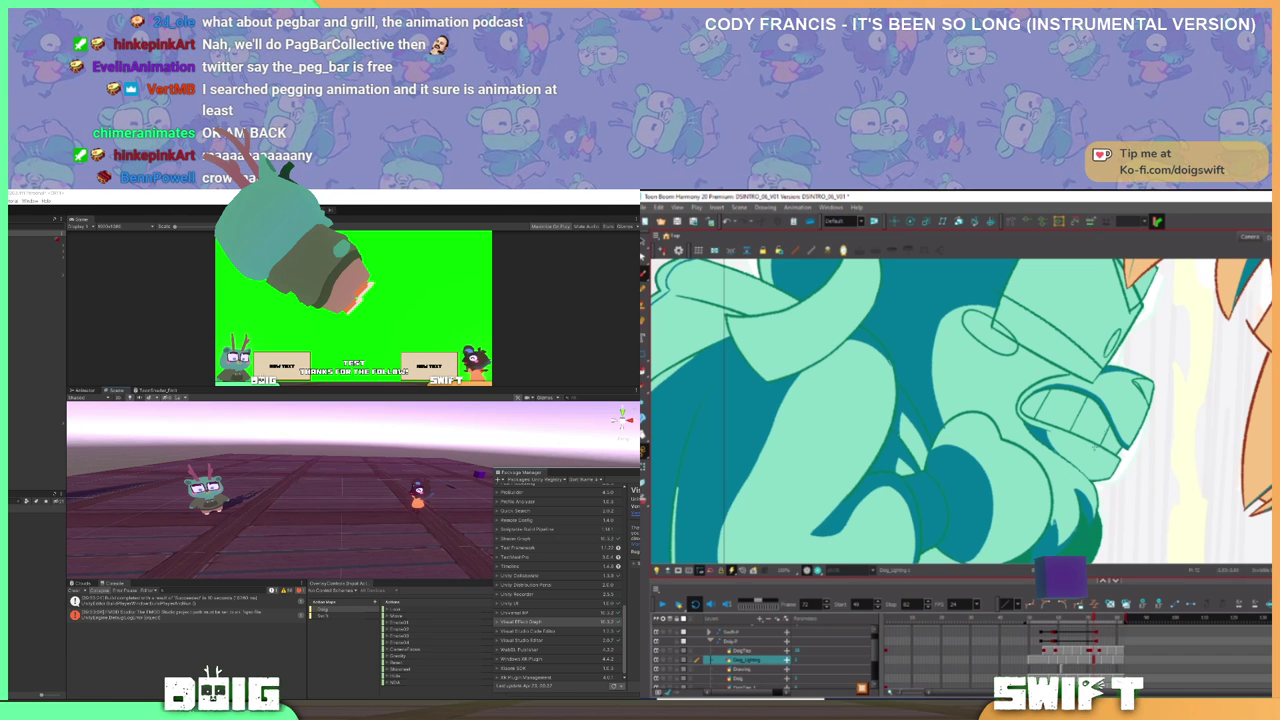
scroll(1075, 471, "down", 1)
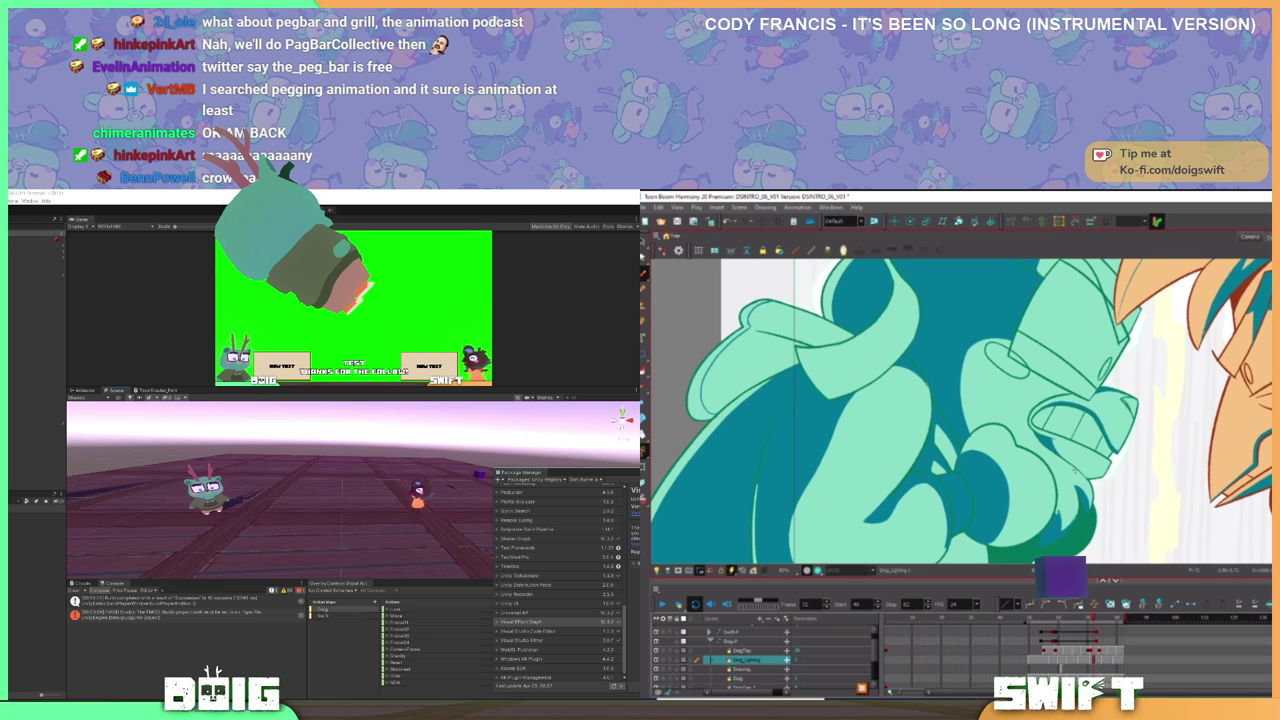
scroll(1075, 471, "down", 3)
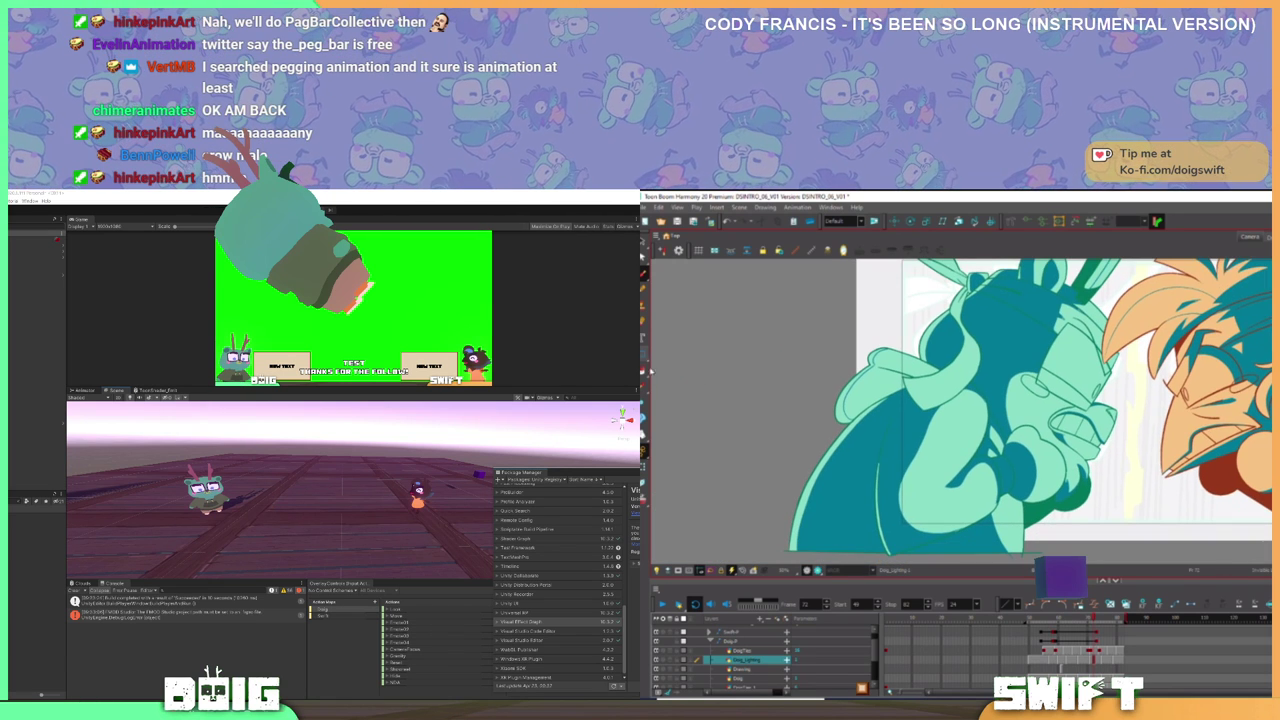
- Fill the remaining shadow area on the hood behind the green character's shoulder with dark teal
left_click(866, 385)
left_click_drag(919, 412, 869, 442)
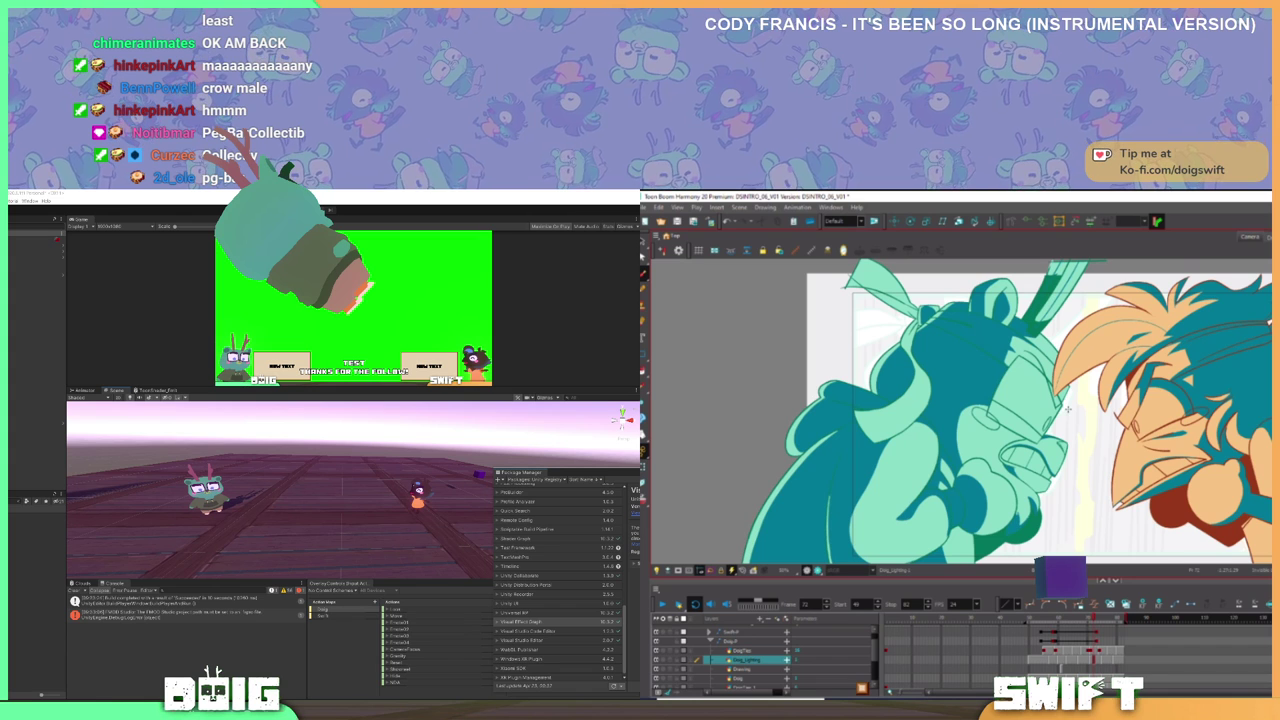
scroll(1054, 500, "down", 1)
left_click_drag(1060, 504, 1067, 477)
scroll(1084, 478, "up", 1)
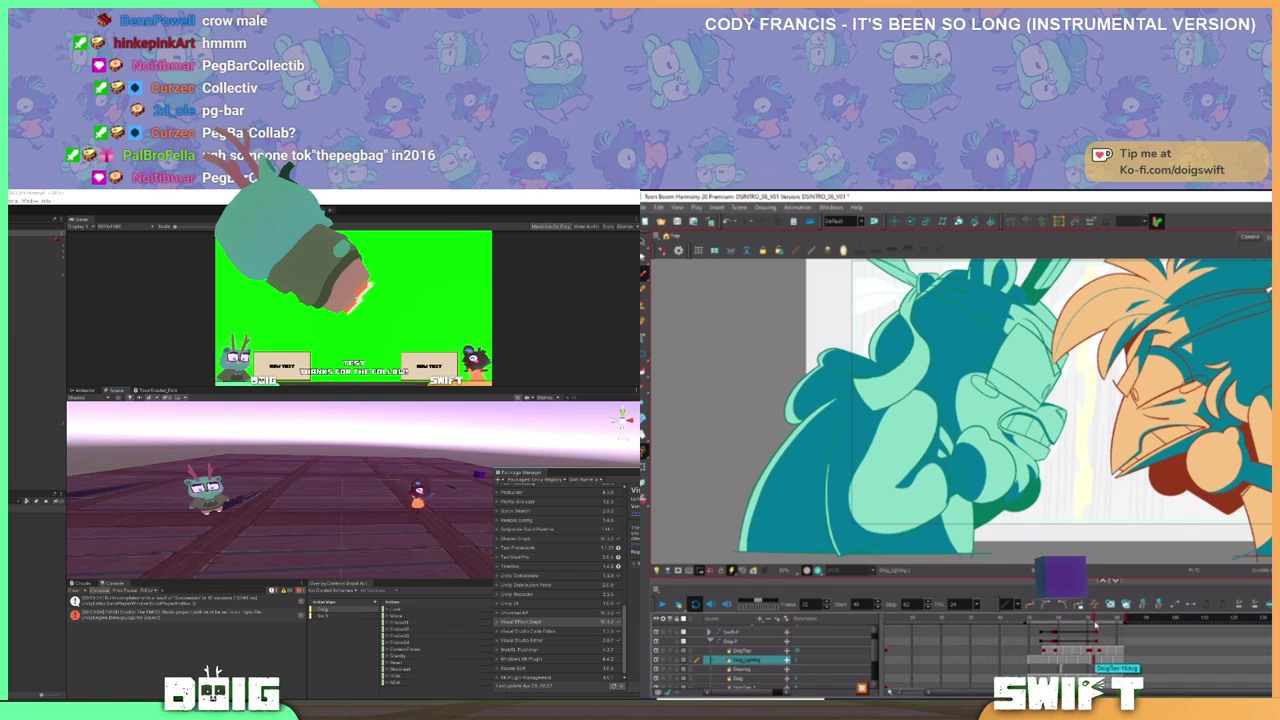
- Switch to the next unpainted Doig_Lighting drawing and fill the green character's head, mouth and hand shadows with dark teal
left_click_drag(1096, 621, 1098, 620)
key("f")
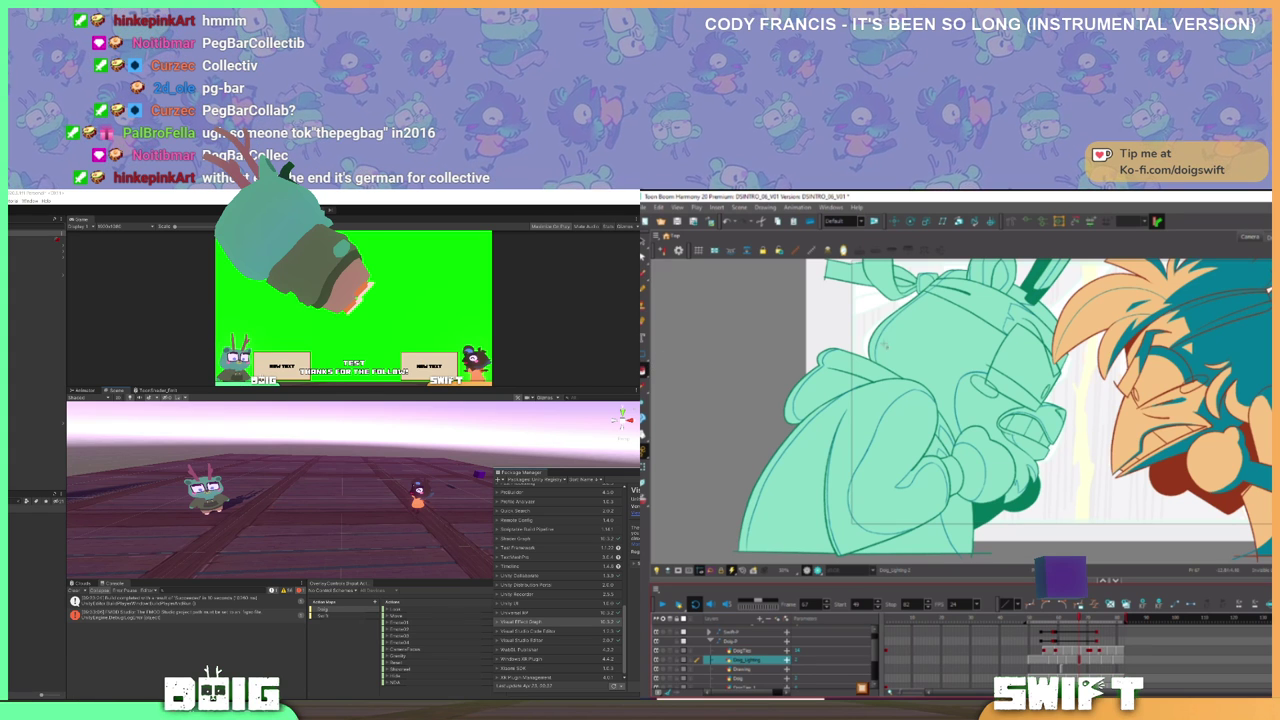
left_click(903, 345)
left_click(979, 309)
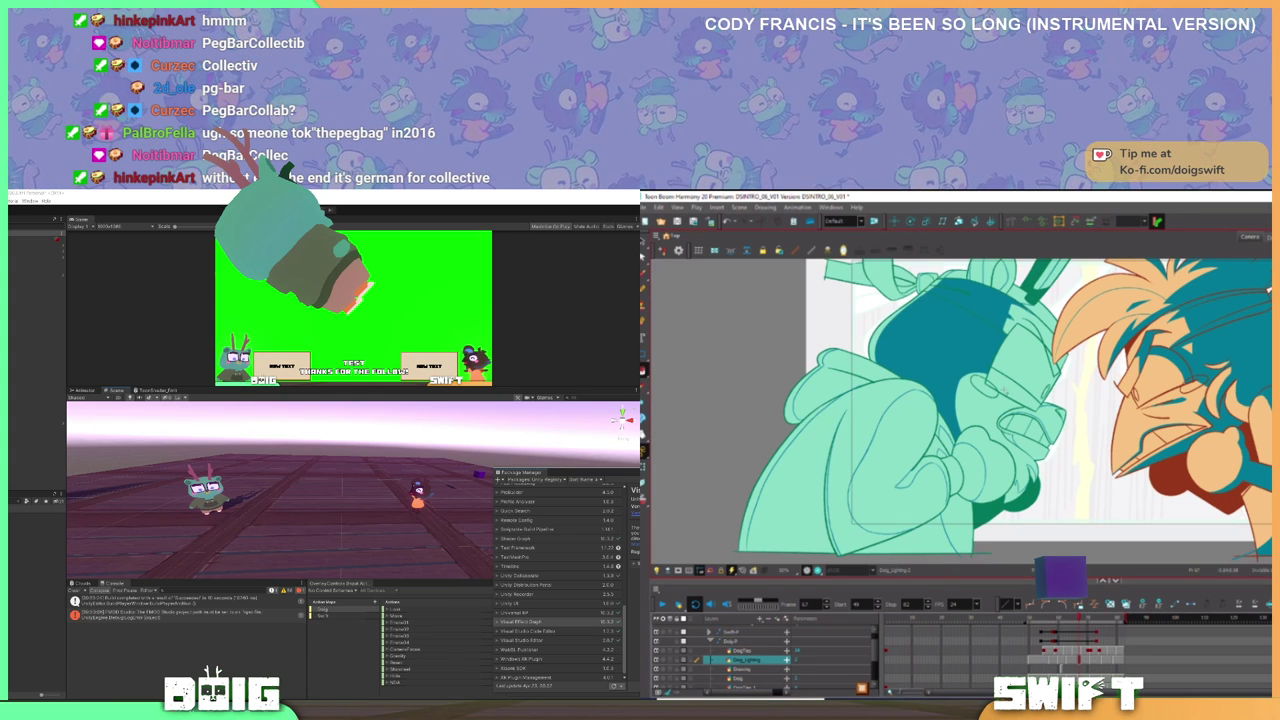
left_click(1010, 438)
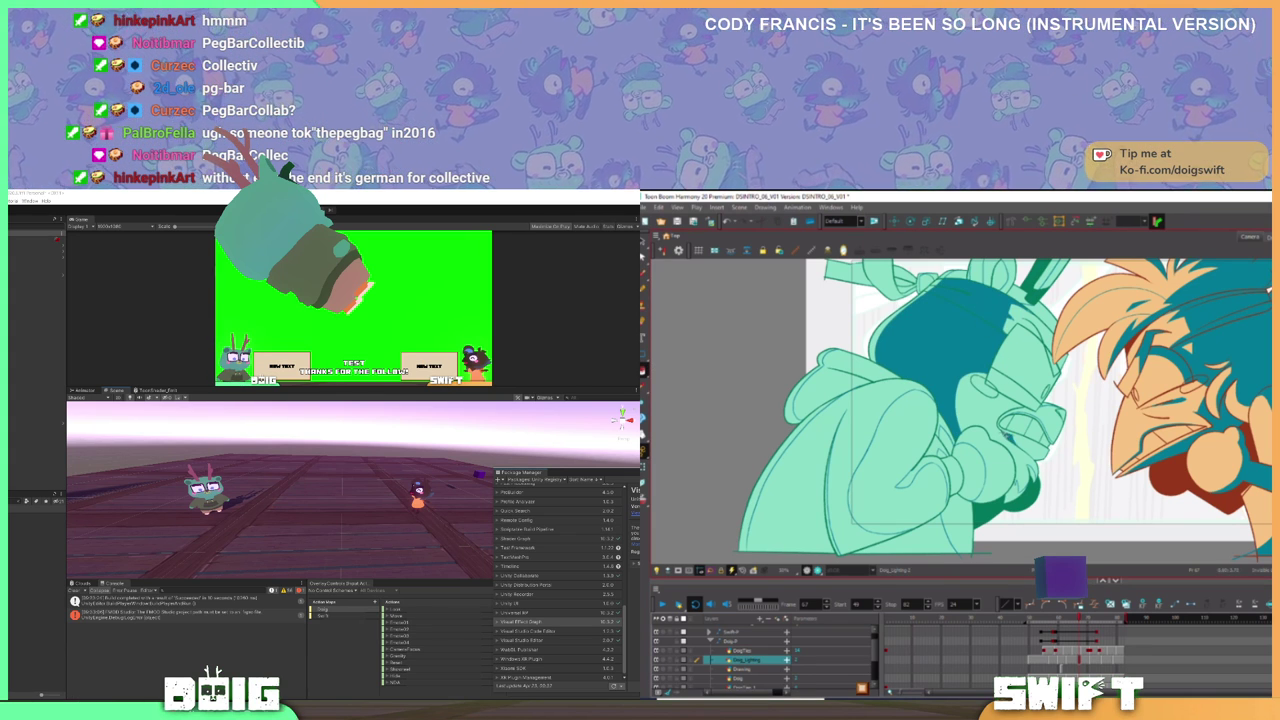
left_click(969, 472)
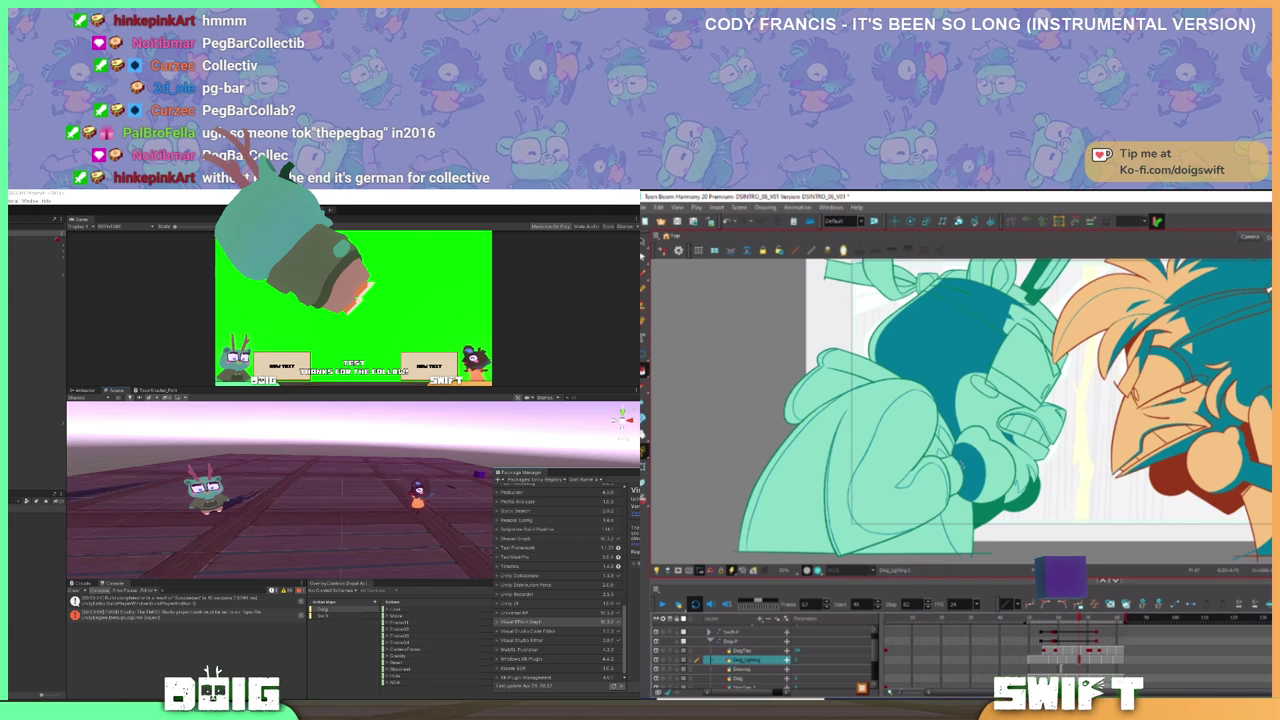
- Fill the shadow areas by the forearm and on the jacket and hood with dark teal
left_click(952, 477)
left_click(902, 455)
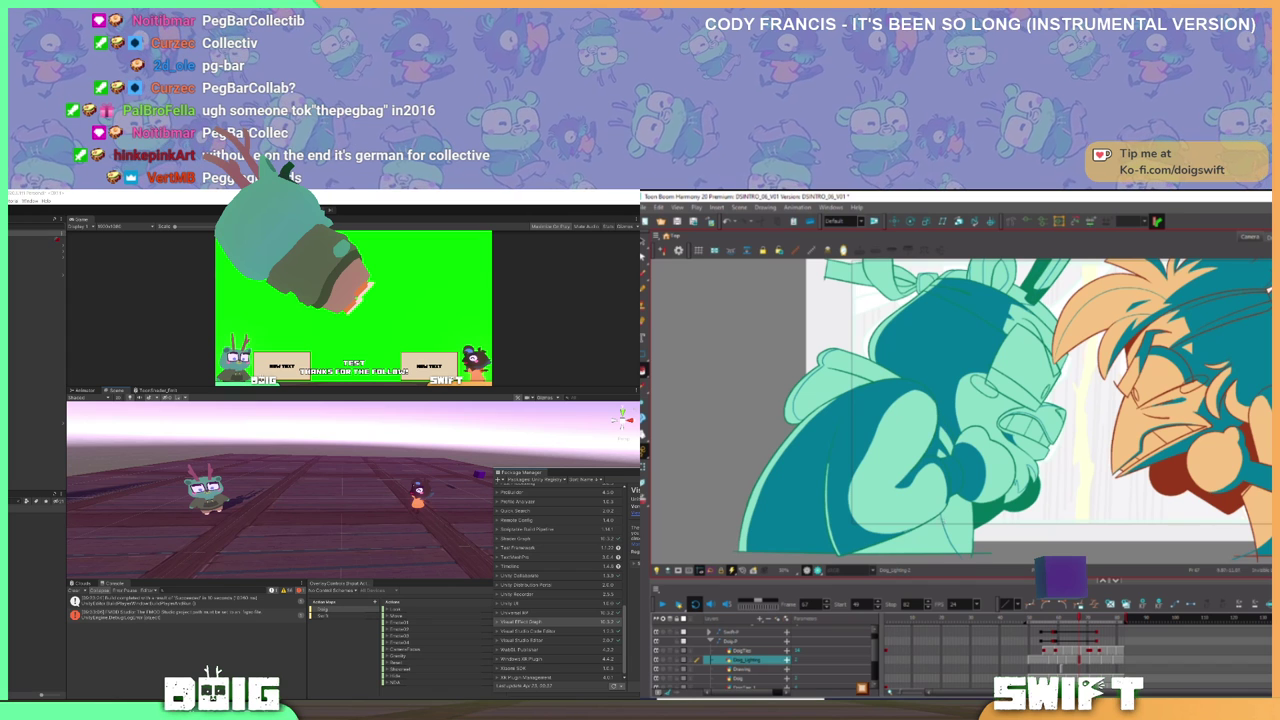
left_click(887, 512)
left_click(856, 375)
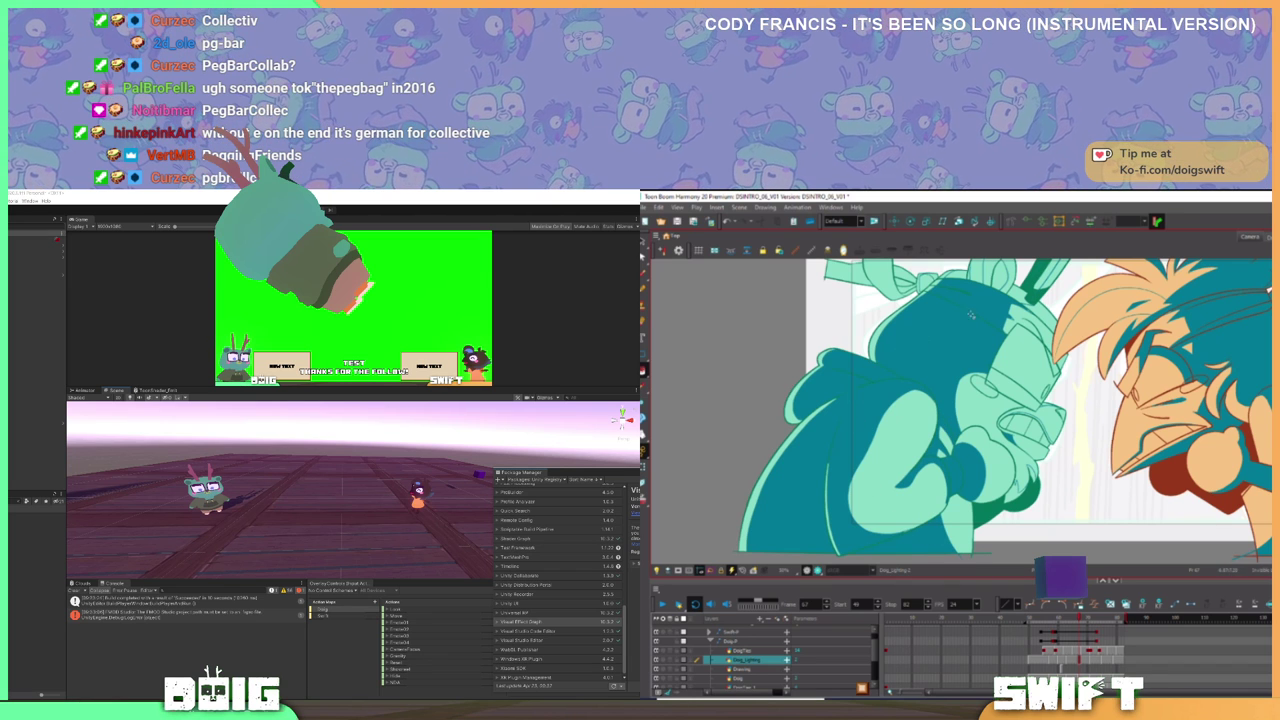
- Fill the small shadow area on the green character's head beside the antler base
left_click_drag(1002, 329, 988, 363)
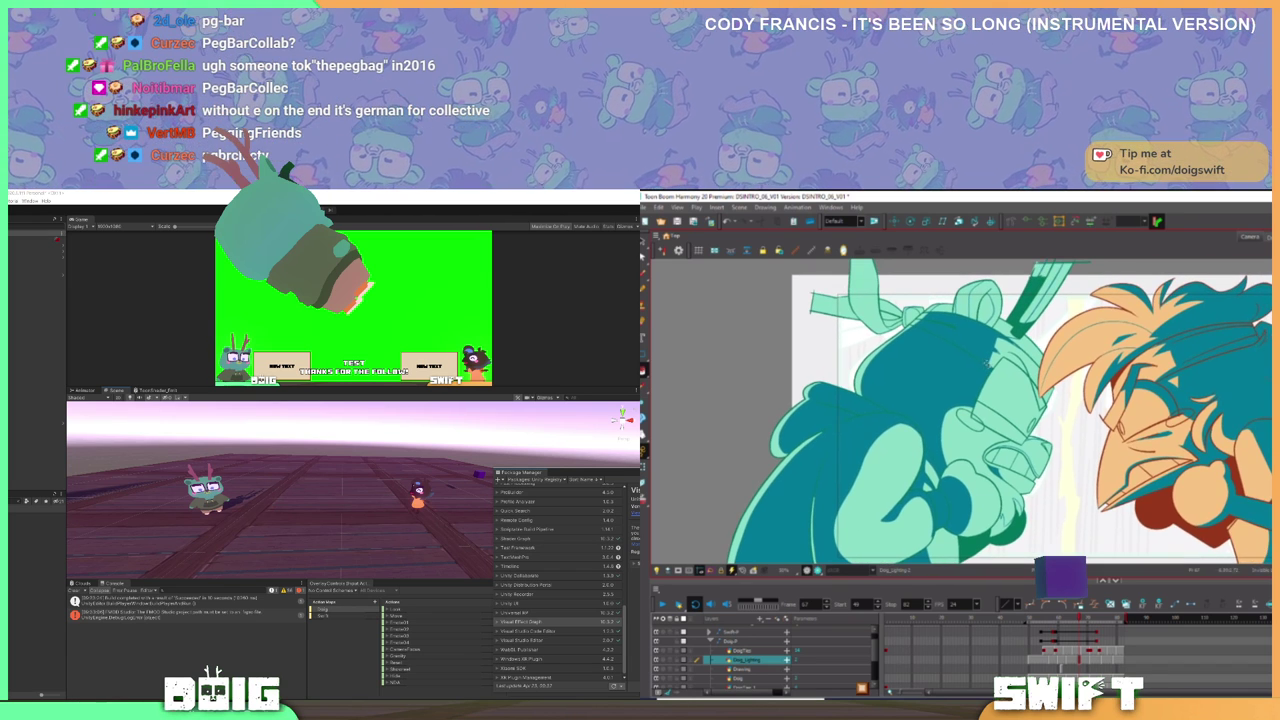
scroll(1020, 359, "up", 1)
left_click(998, 322)
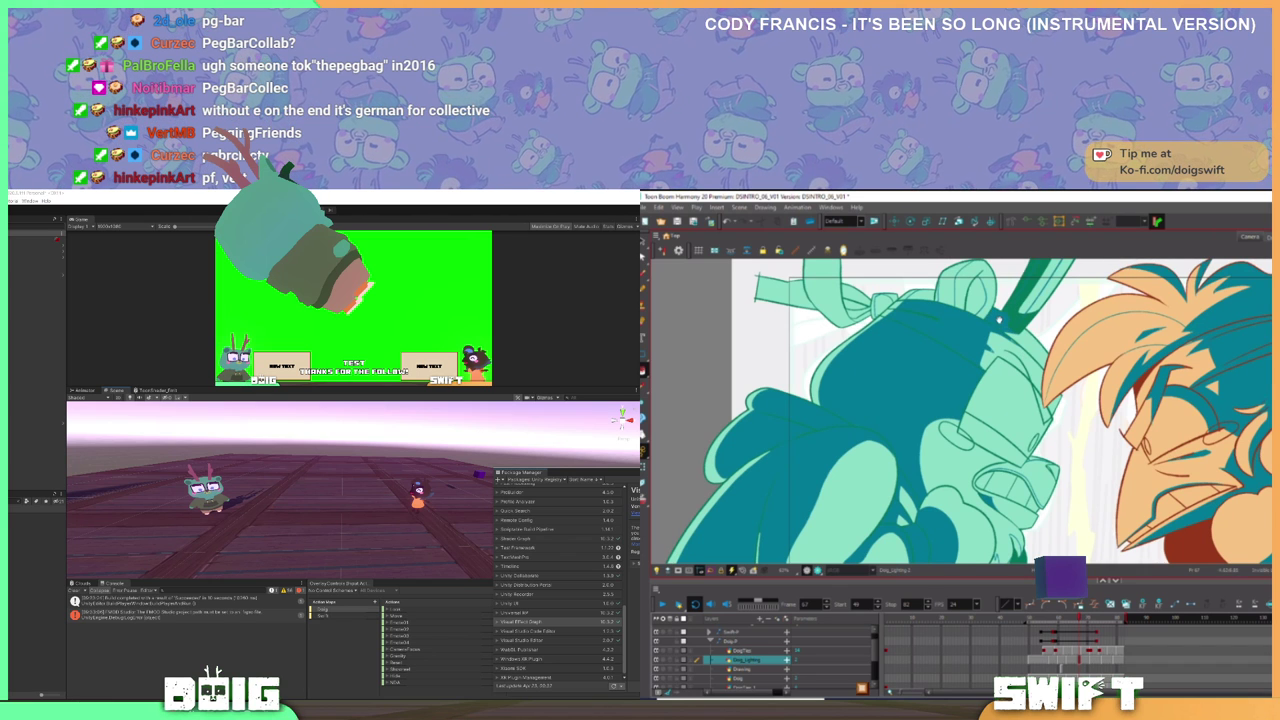
left_click_drag(1031, 317, 1034, 358)
- Compare the painted shadow fills on the following lighting drawings to find areas still missing colour
key("g")
key("g")
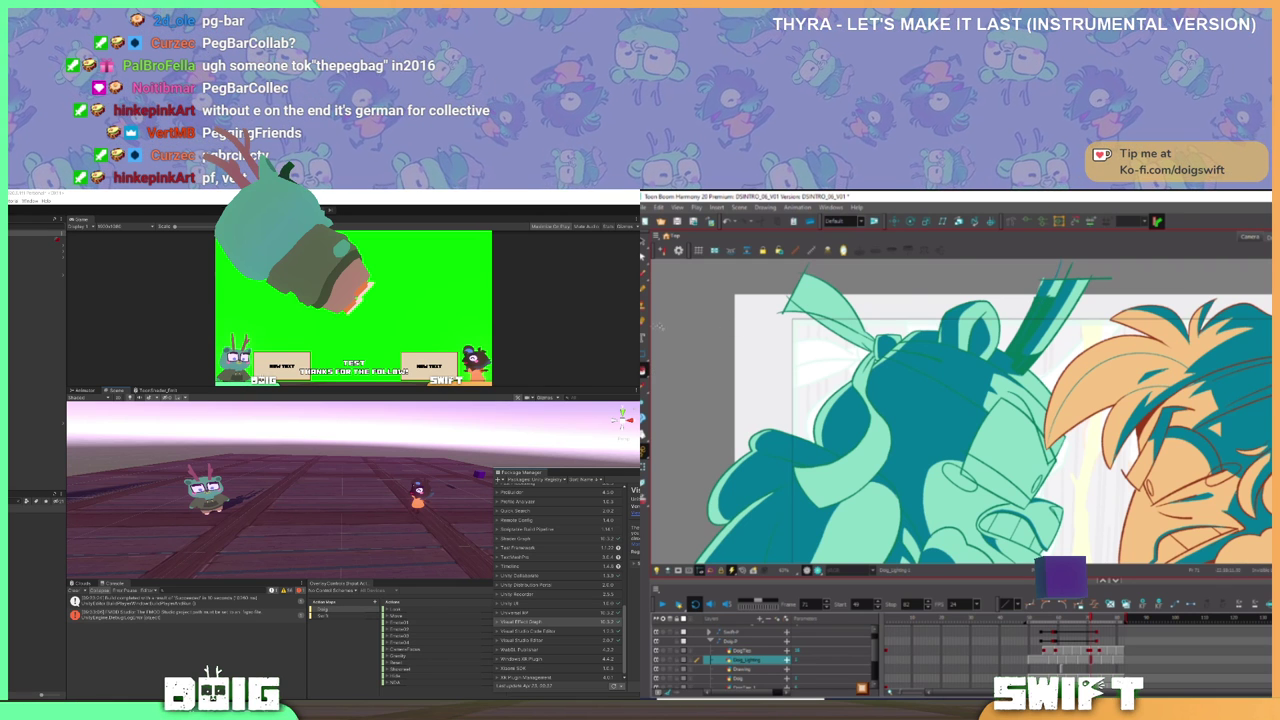
left_click(645, 369)
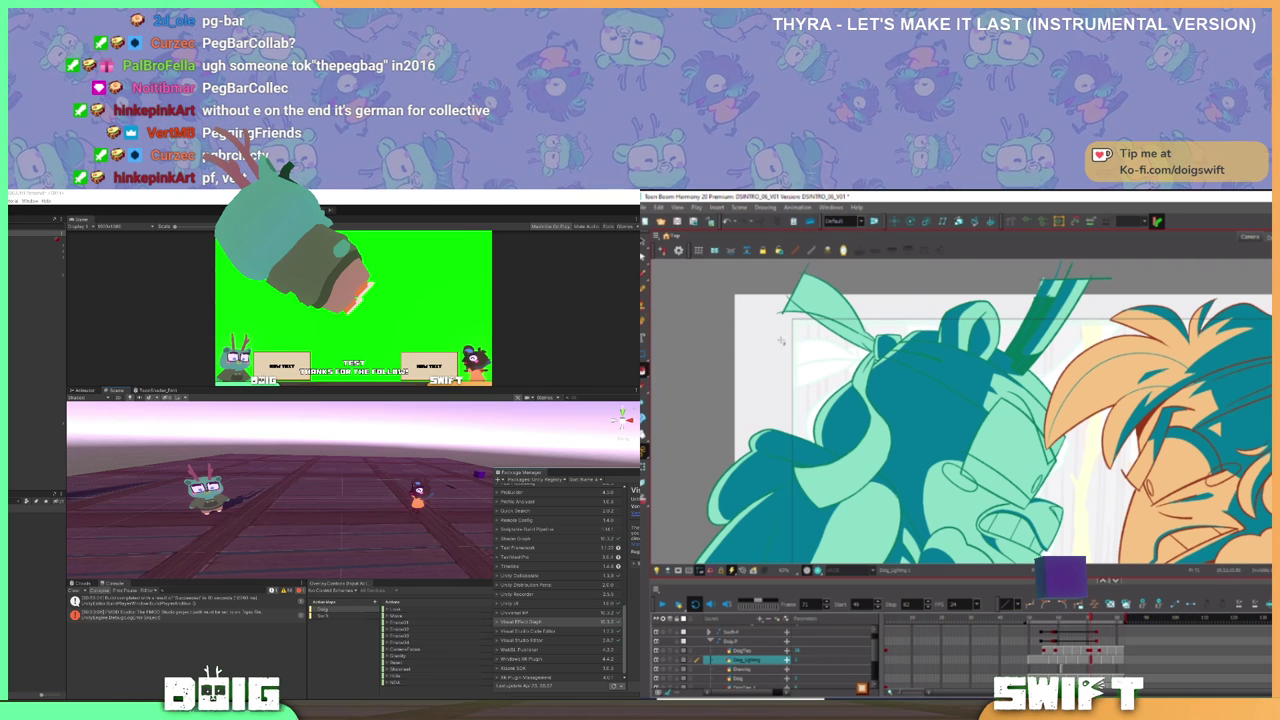
key("comma")
key("period")
key("g")
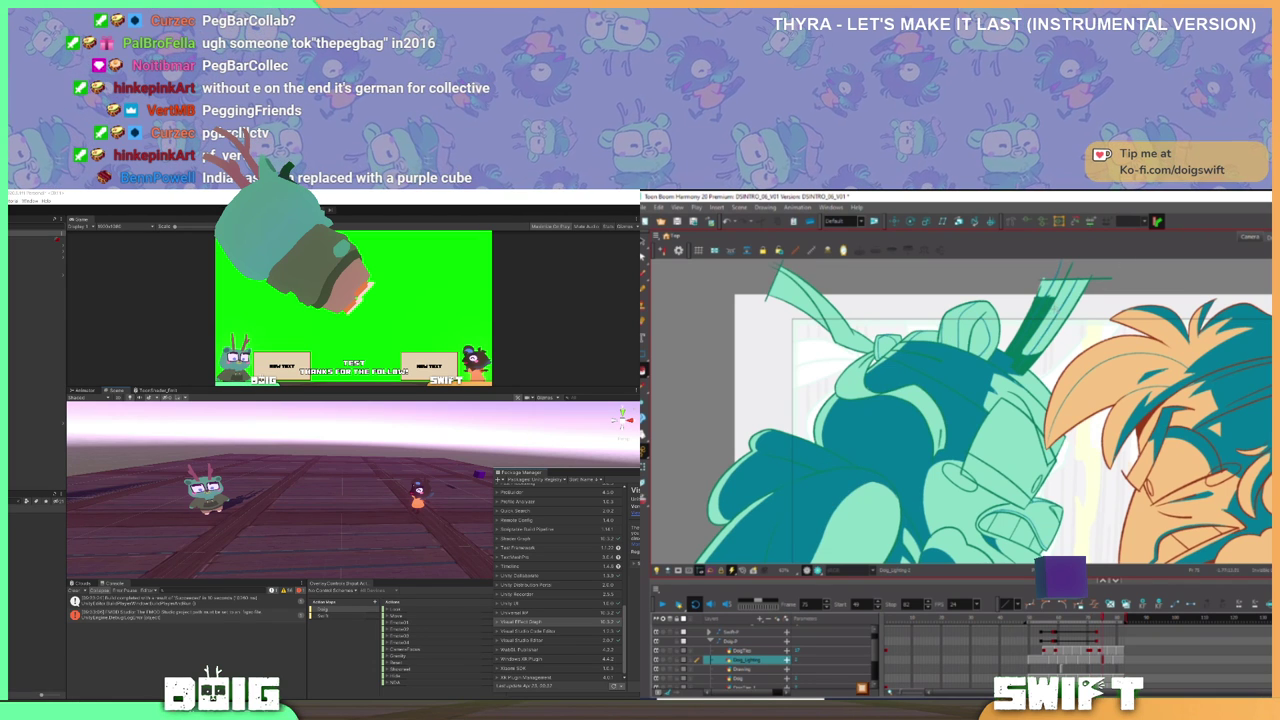
key("g")
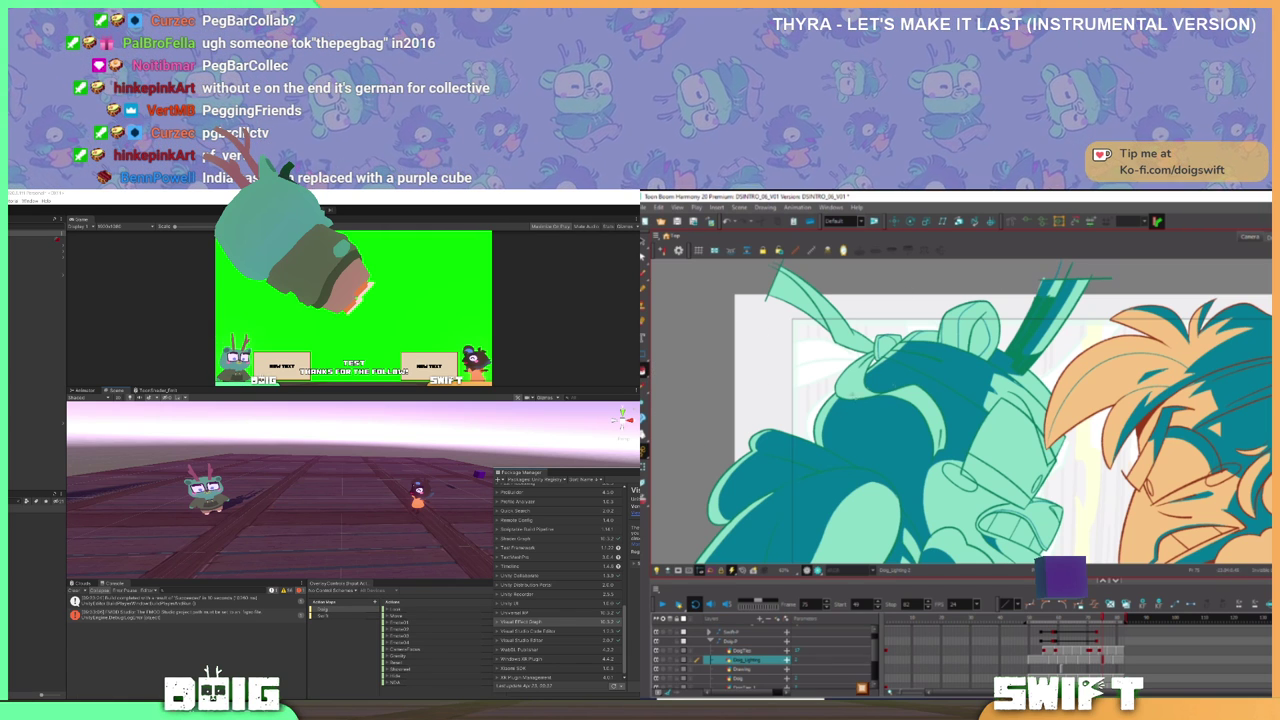
- Fill the missing shadow areas around the green character's ear and the headband knot with dark teal
left_click(975, 340)
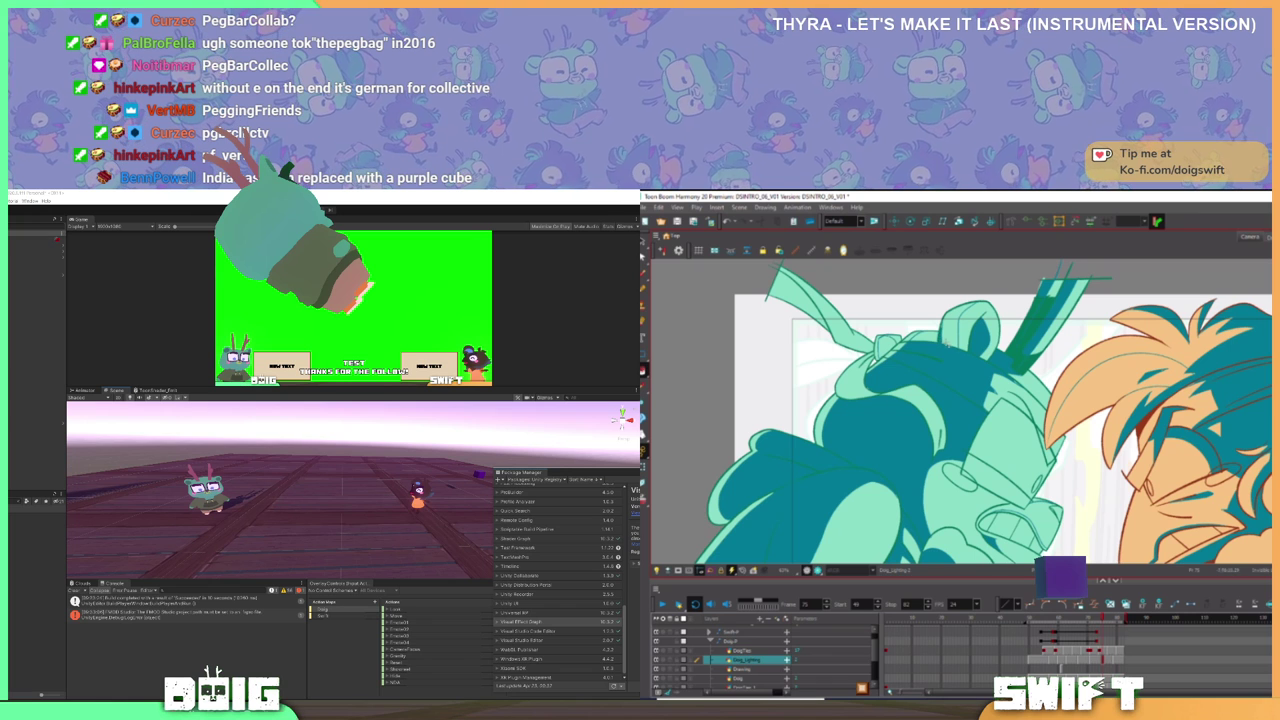
left_click(955, 335)
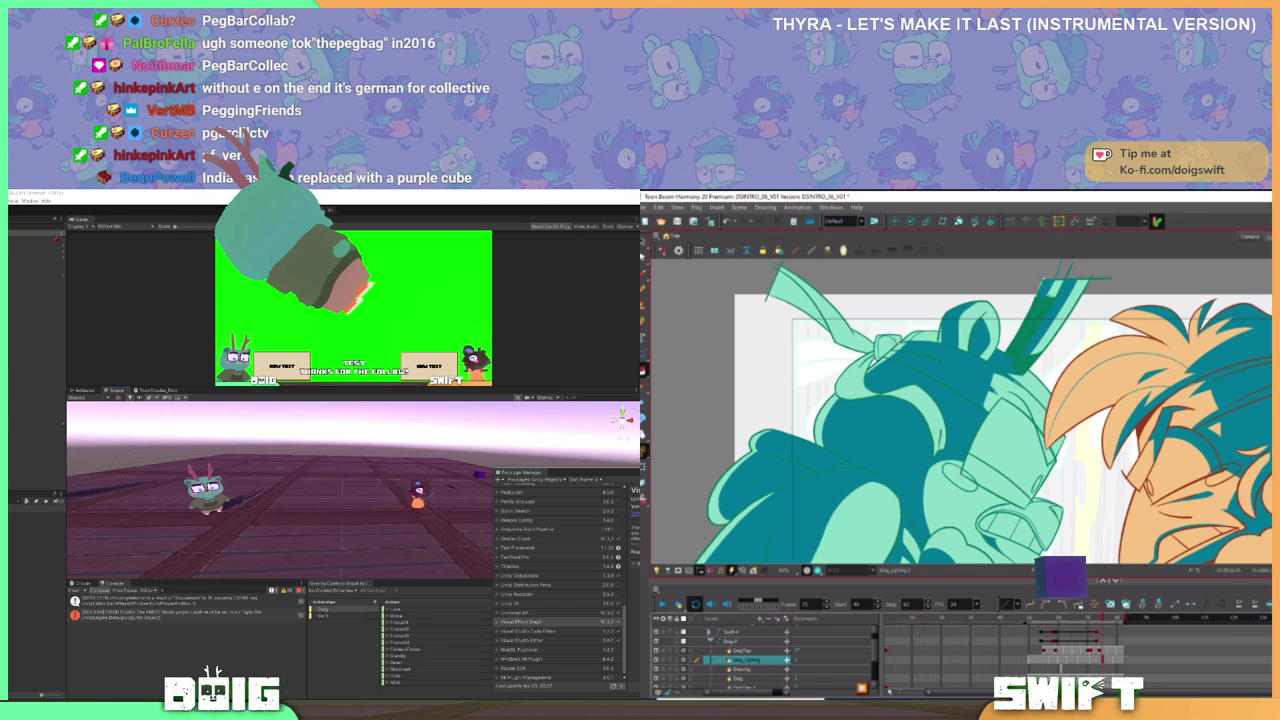
left_click(887, 347)
- Flip between the neighbouring lighting drawings to check the shadow fills around the head and ribbon
key("g")
key("f")
key("g")
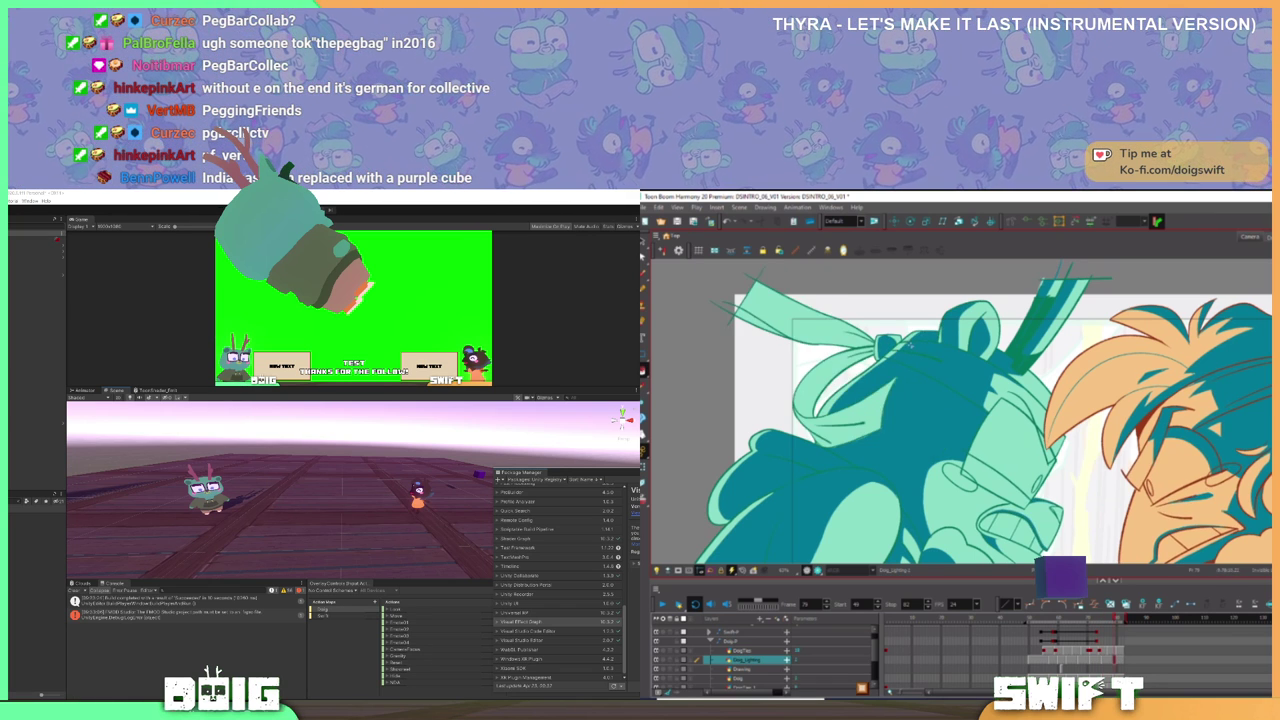
key("comma")
key("period")
key("comma")
key("period")
key("comma")
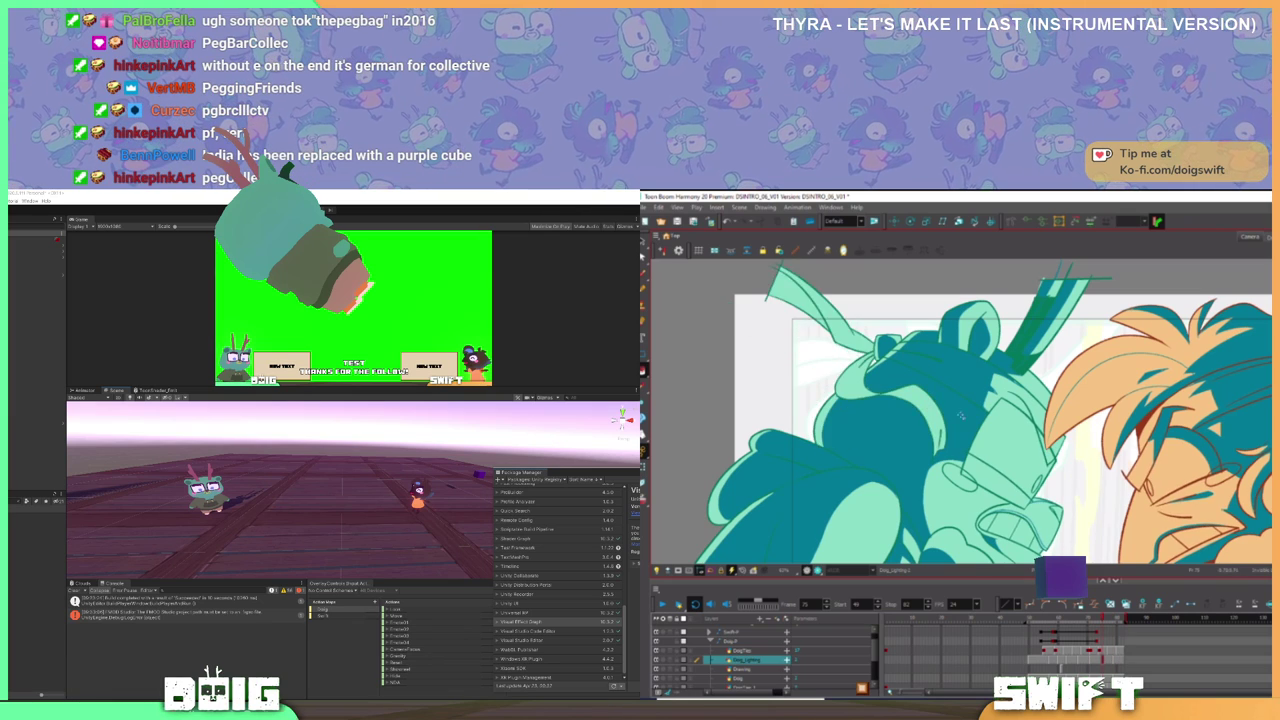
- Paint the small shadow detail inside the green character's mouth on the current lighting drawing
scroll(960, 415, "up", 2)
mouse_move(1033, 489)
left_mouse_down()
mouse_move(1055, 486)
mouse_move(1043, 472)
left_mouse_up()
key("1")
key("2")
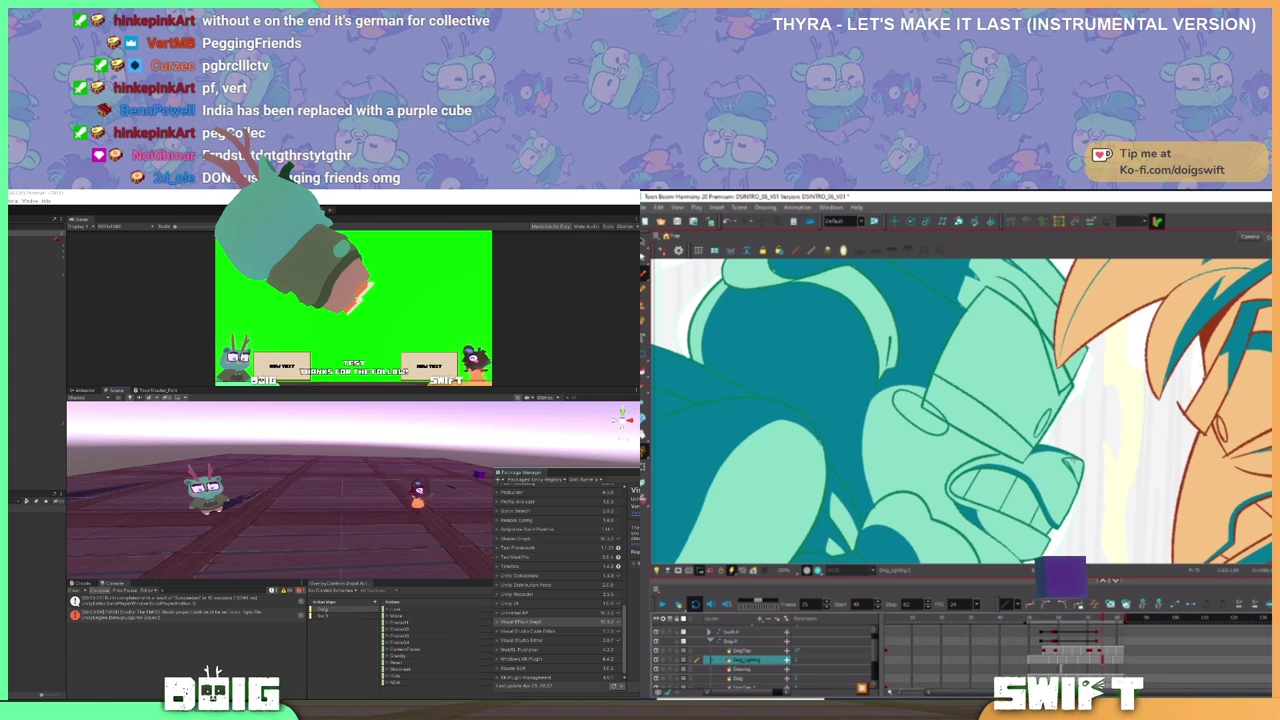
scroll(1069, 461, "down", 4)
left_click_drag(1032, 506, 1010, 462)
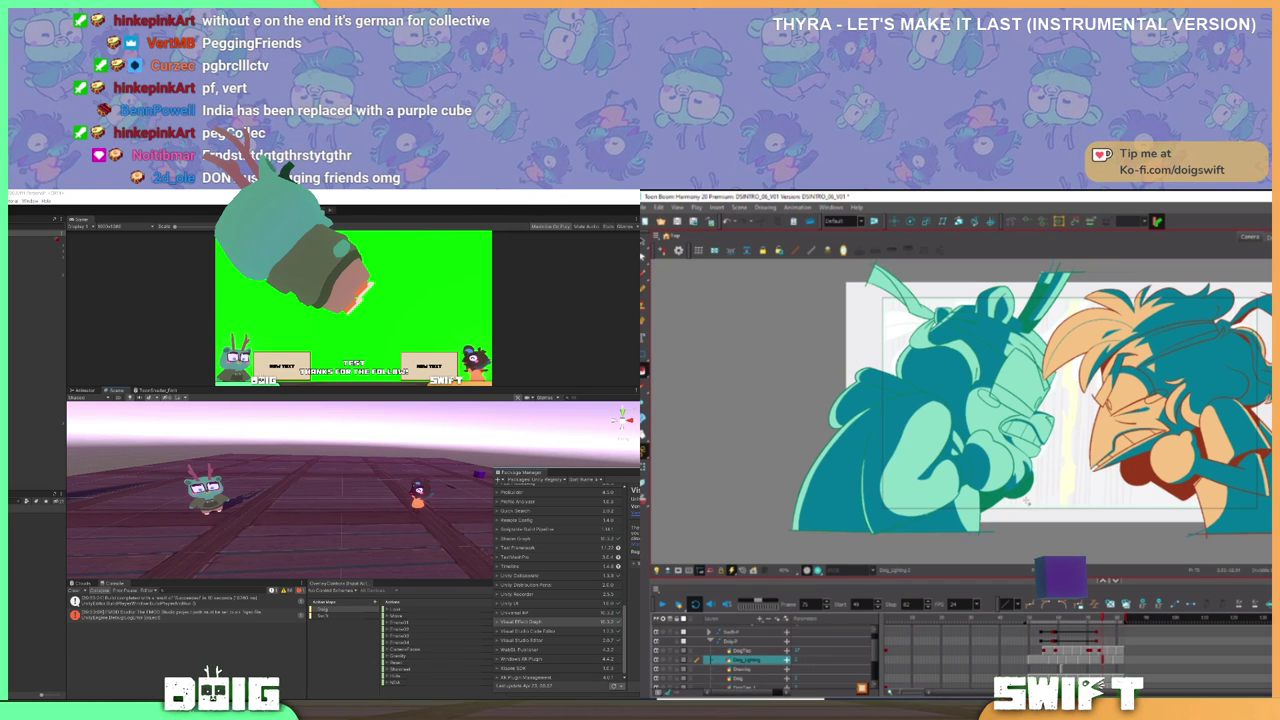
- Move to the next unpainted lighting drawing and fill the green character's head and ear shadows with dark teal
key("f")
key("f")
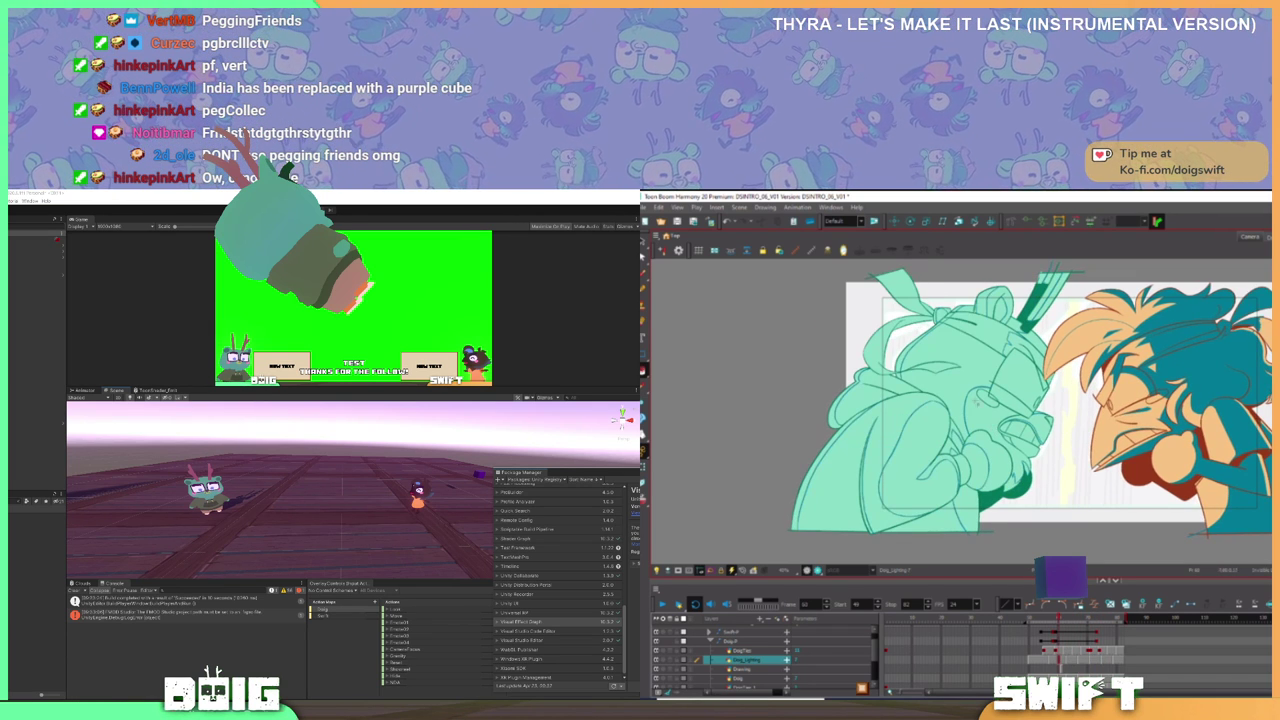
key("2")
left_click(962, 393)
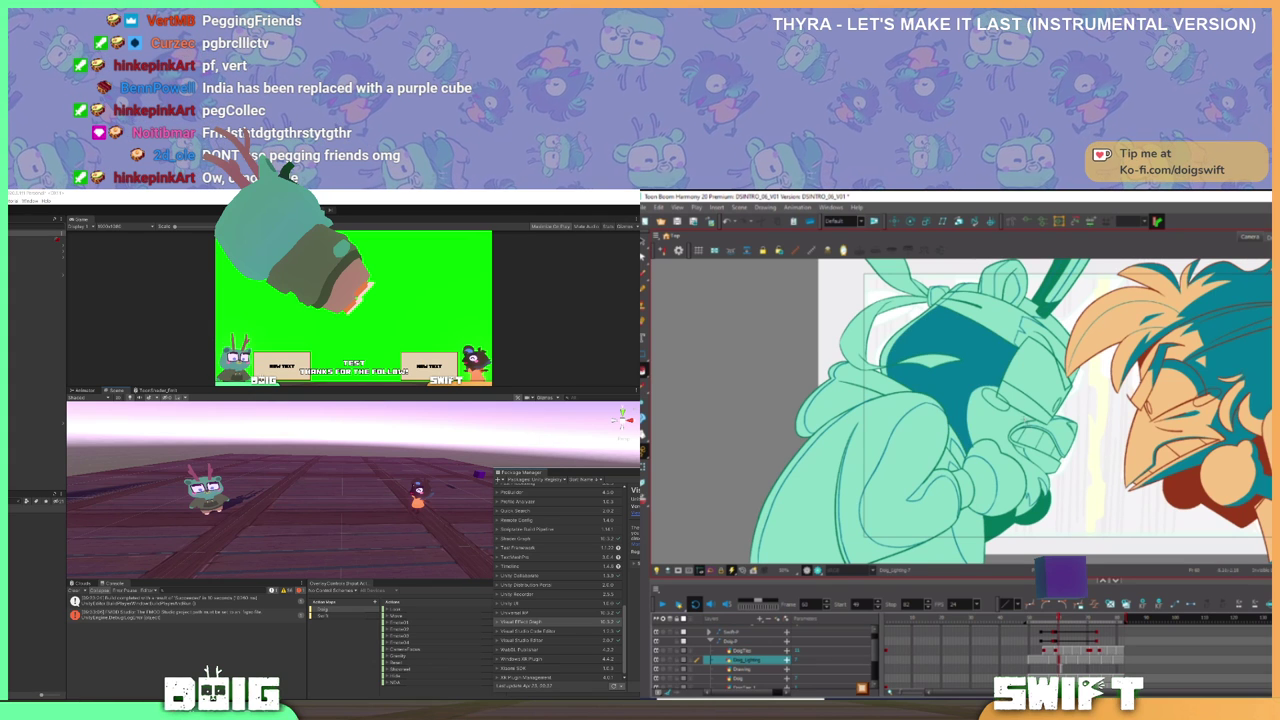
left_click(1010, 325)
left_click(1012, 289)
left_click(1000, 286)
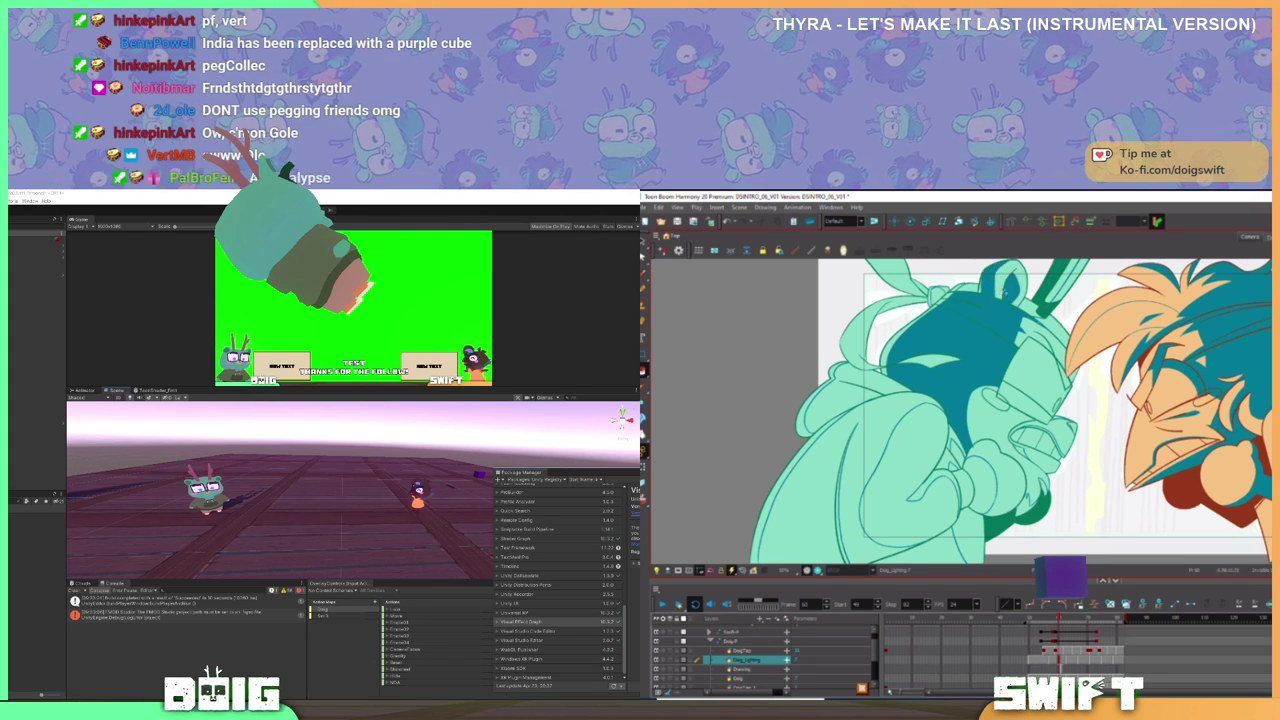
- Fill the shadow areas of the upright ribbon, the headband knot and the neck fur with dark teal
left_click_drag(1037, 306, 1020, 350)
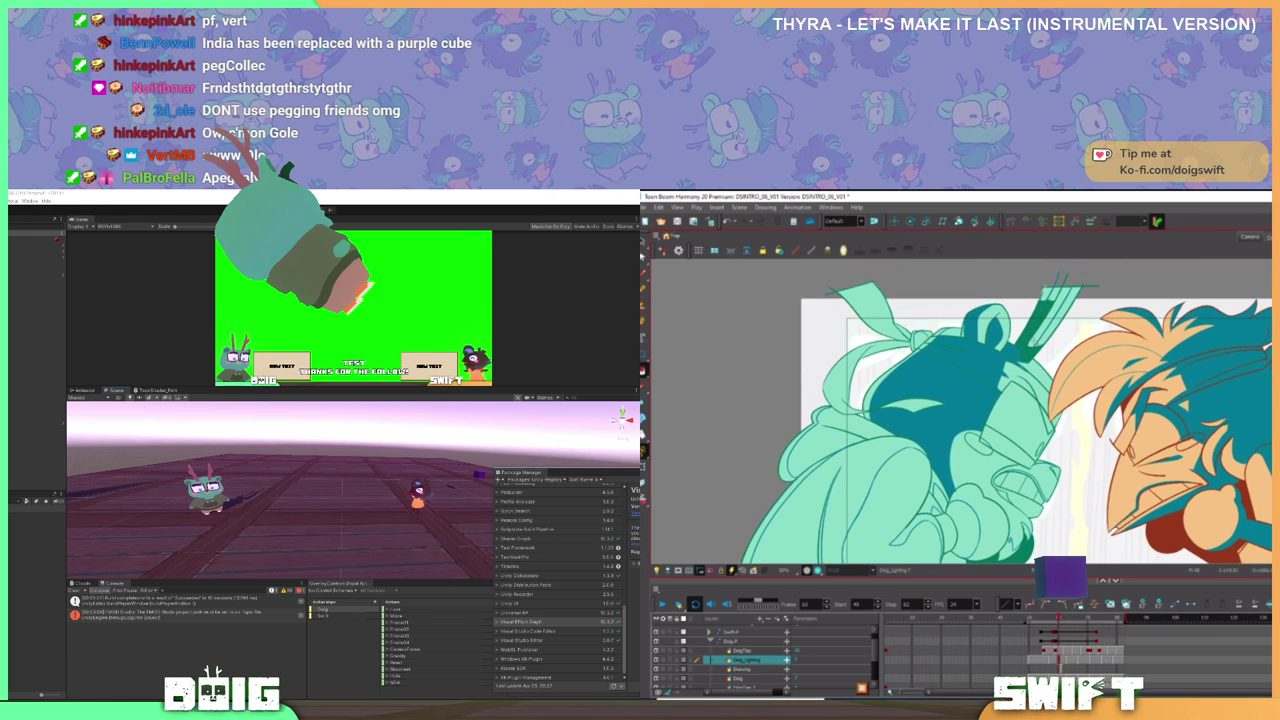
left_click(1032, 341)
scroll(1031, 339, "up", 2)
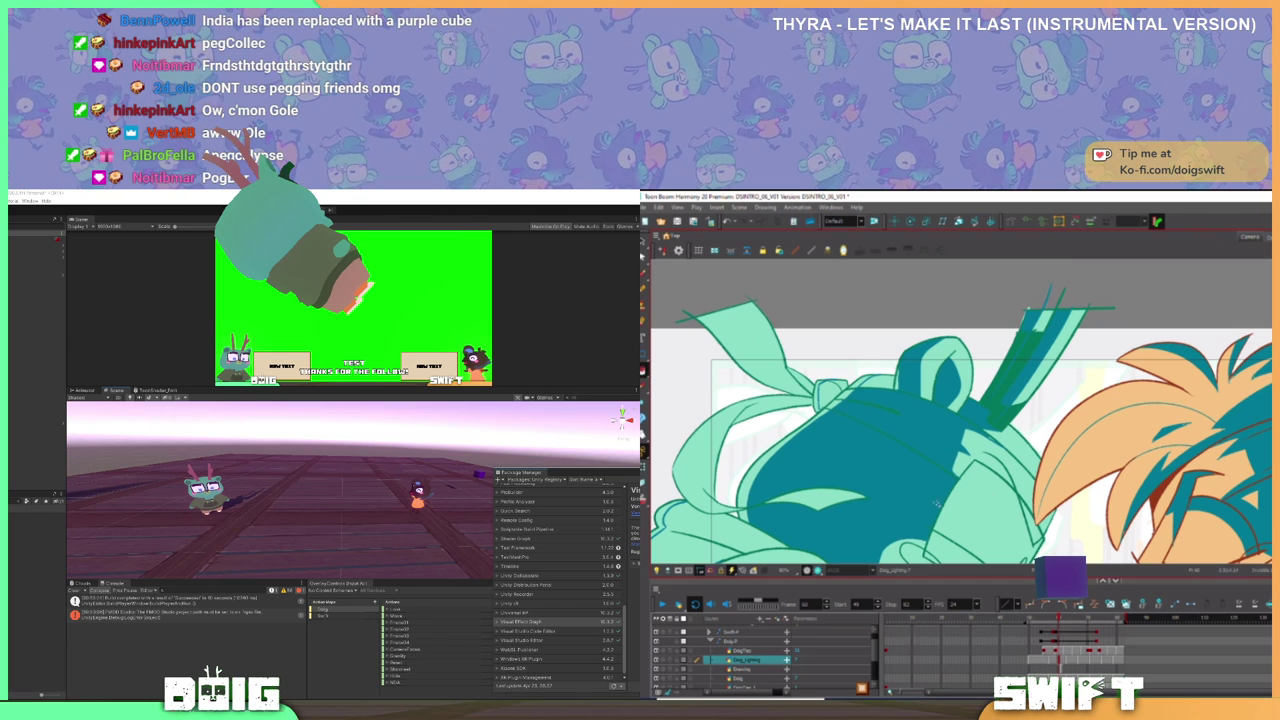
left_click_drag(860, 425, 934, 379)
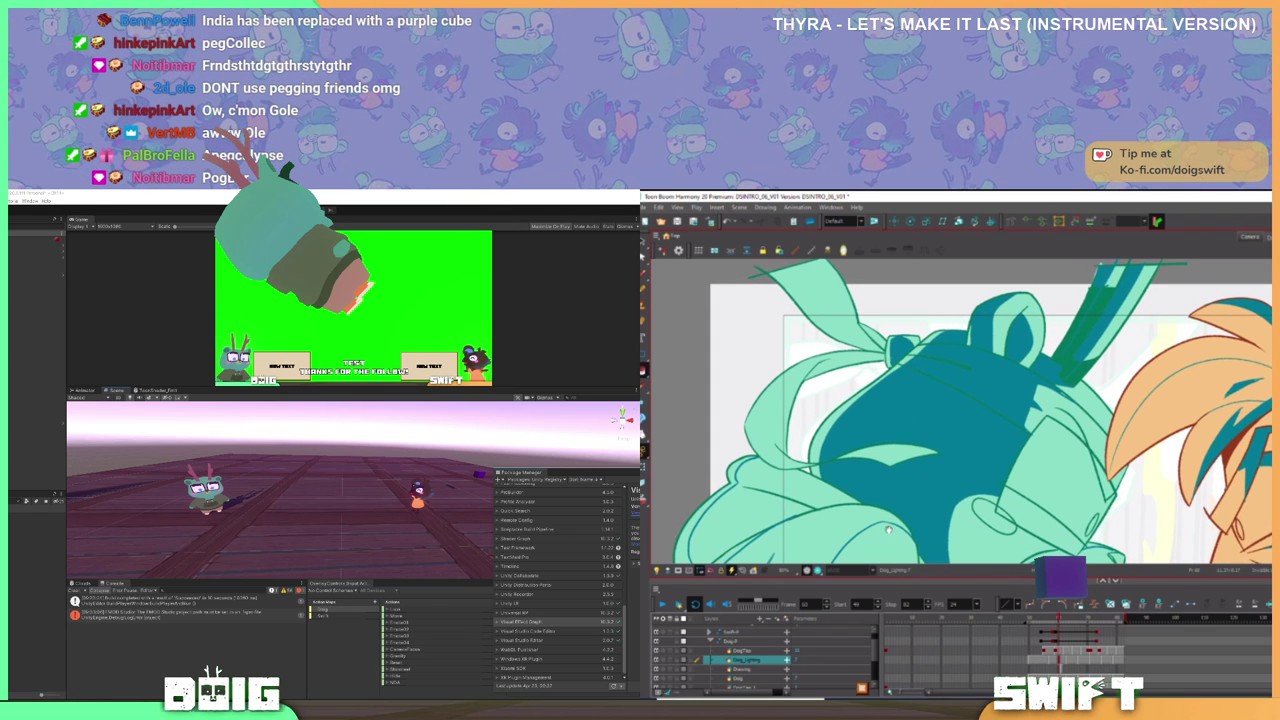
left_click_drag(894, 511, 952, 420)
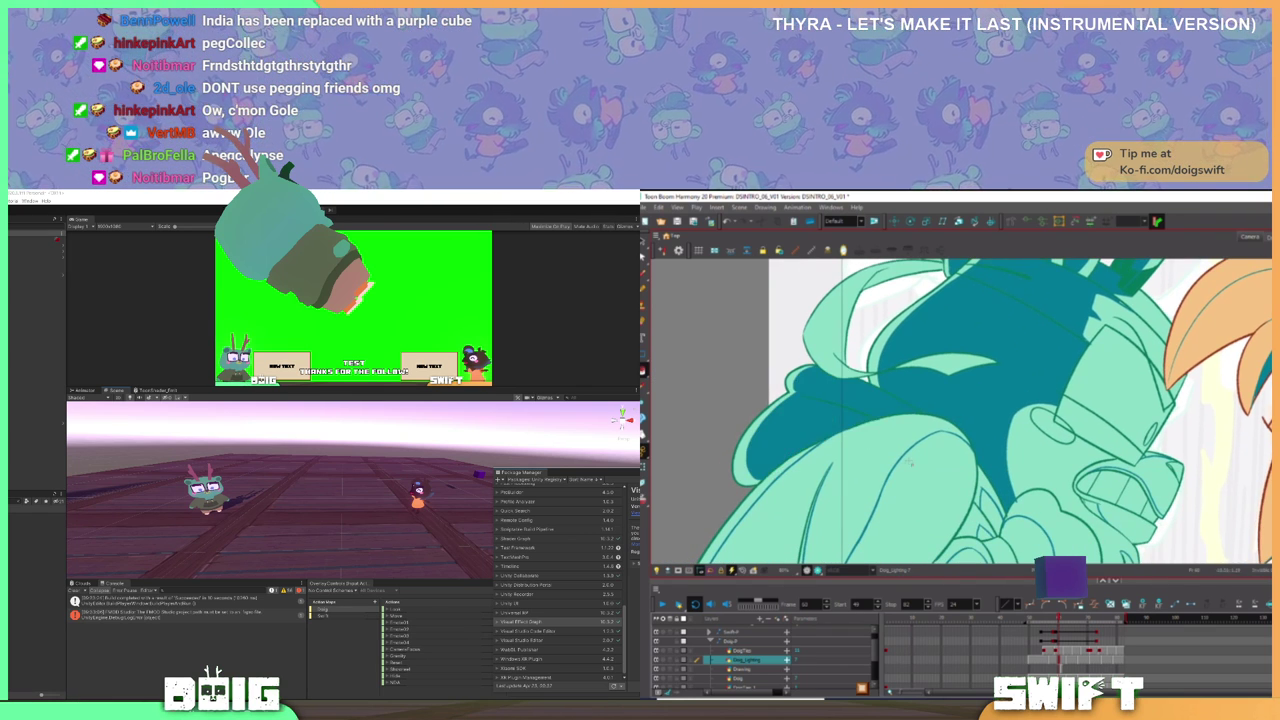
- Fill the back, sleeve fold, wrist and fist shadows of the green character with dark teal
scroll(827, 414, "down", 4)
scroll(915, 465, "up", 3)
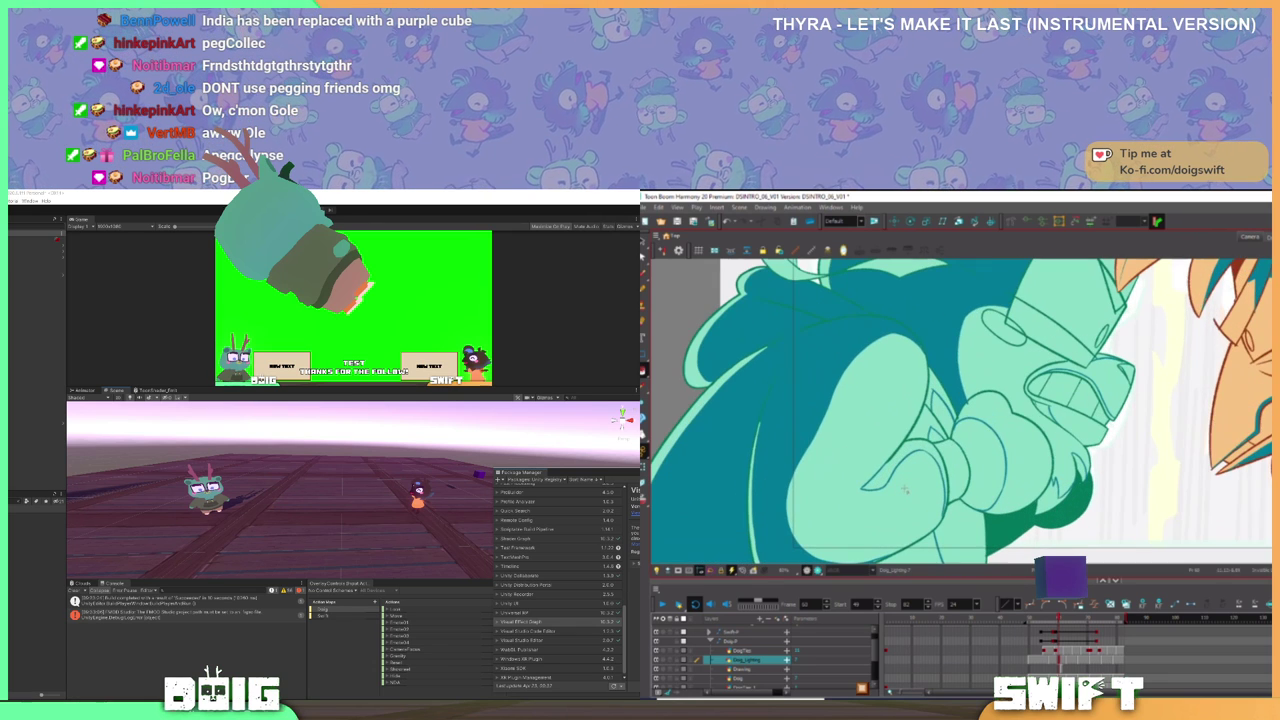
left_click(911, 452)
left_click(925, 424)
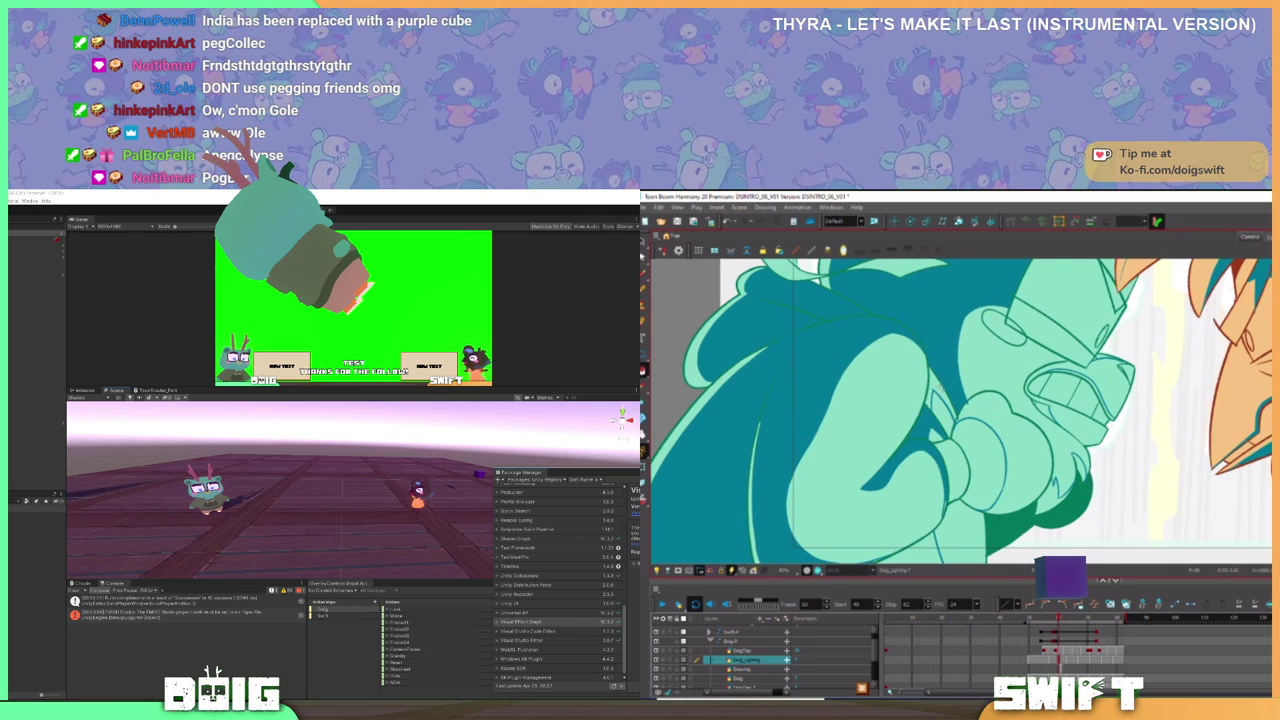
left_click_drag(970, 497, 912, 498)
left_click(914, 476)
left_click(962, 440)
left_click(932, 441)
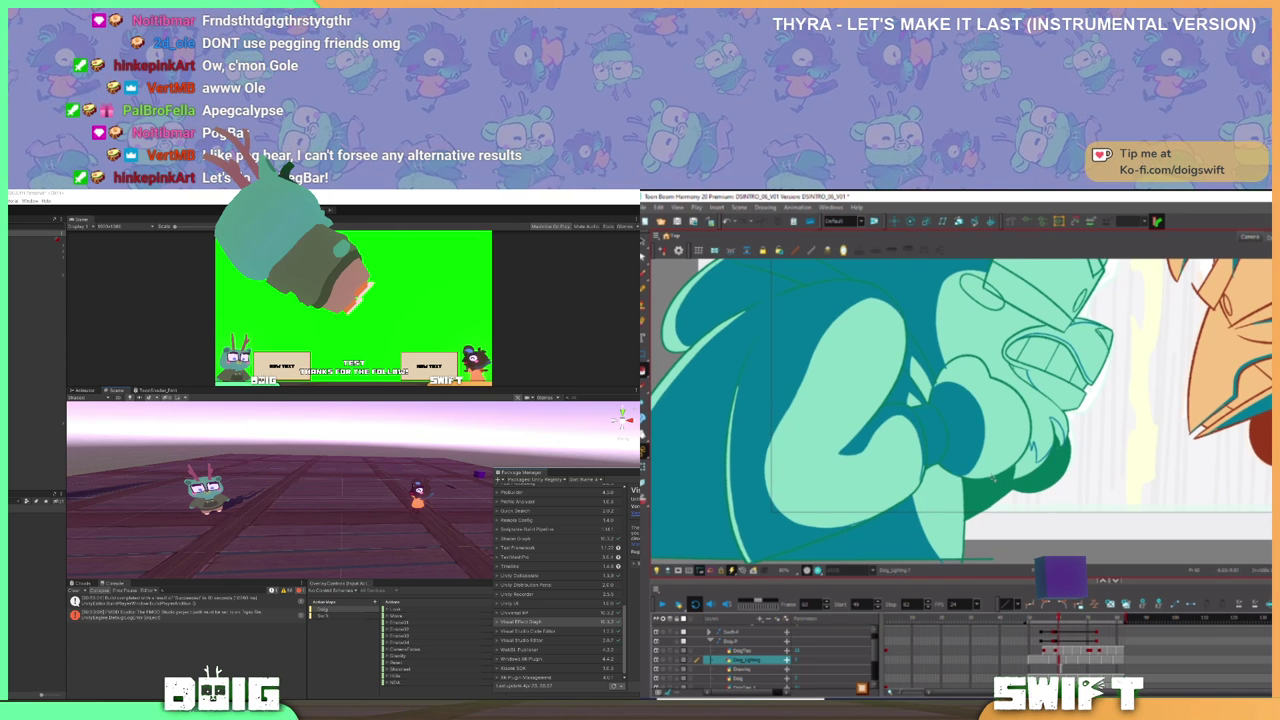
- Fill the small pointed shadow tufts beside the green character's fist with dark teal
left_click(992, 473)
key("ctrl+z")
left_click(1038, 448)
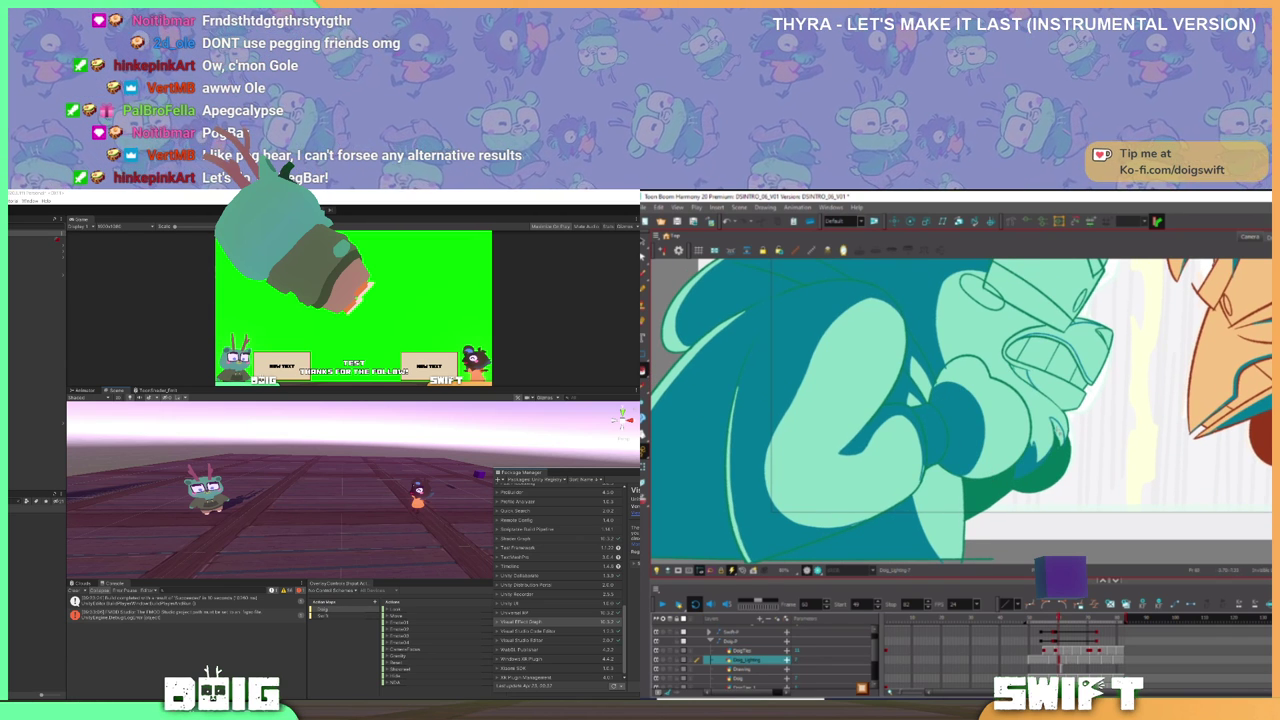
left_click(1060, 431)
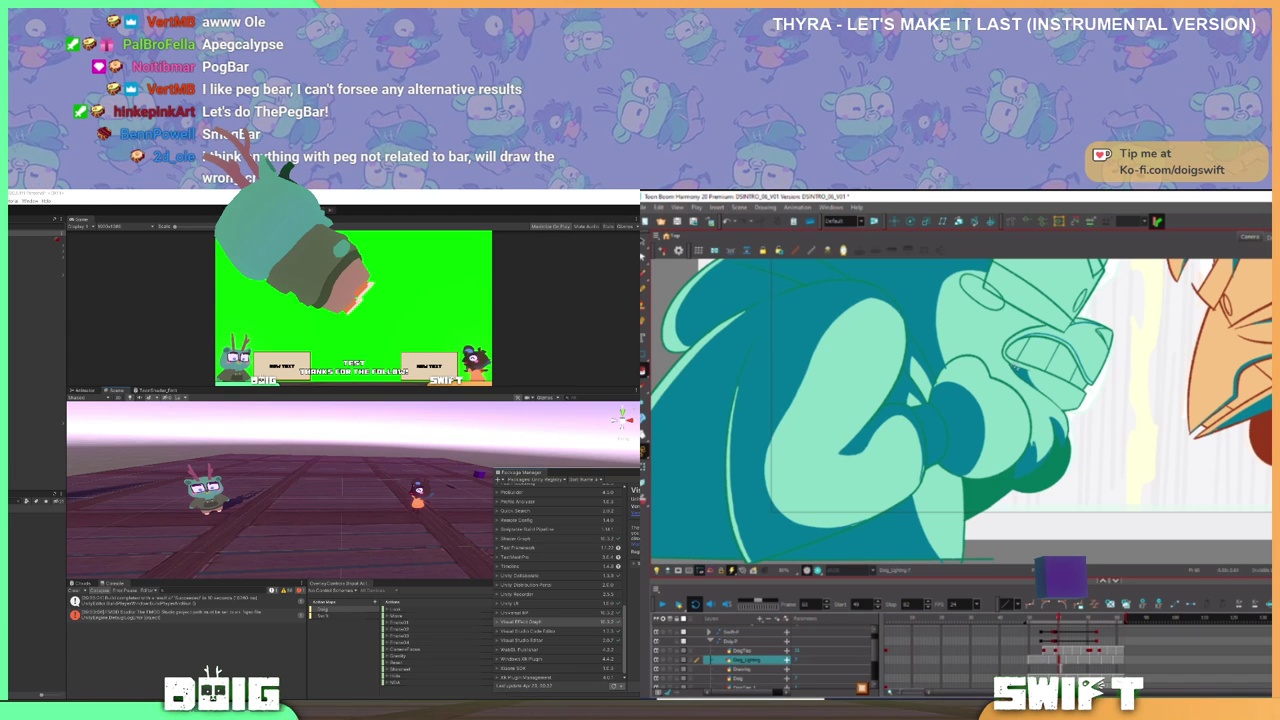
- Fill the thin shadow along the green character's upper lip with dark teal
left_click_drag(1108, 345, 974, 394)
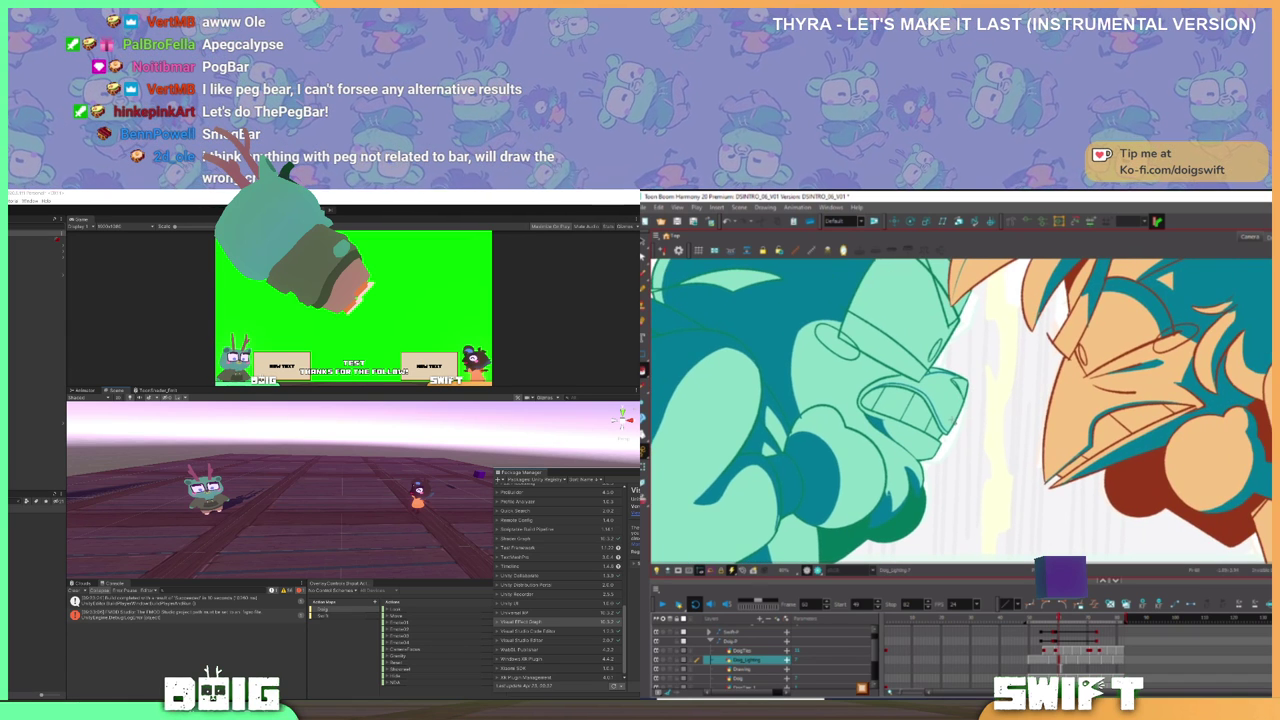
scroll(950, 413, "up", 2)
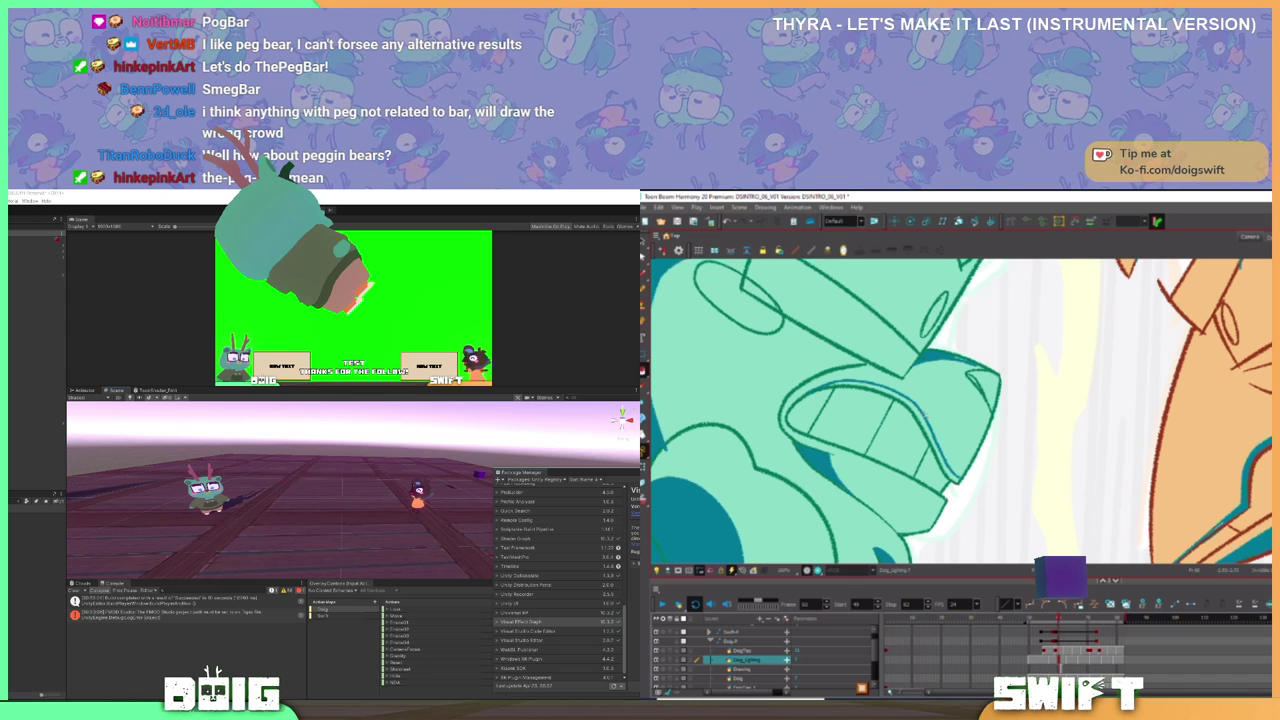
left_click(926, 424)
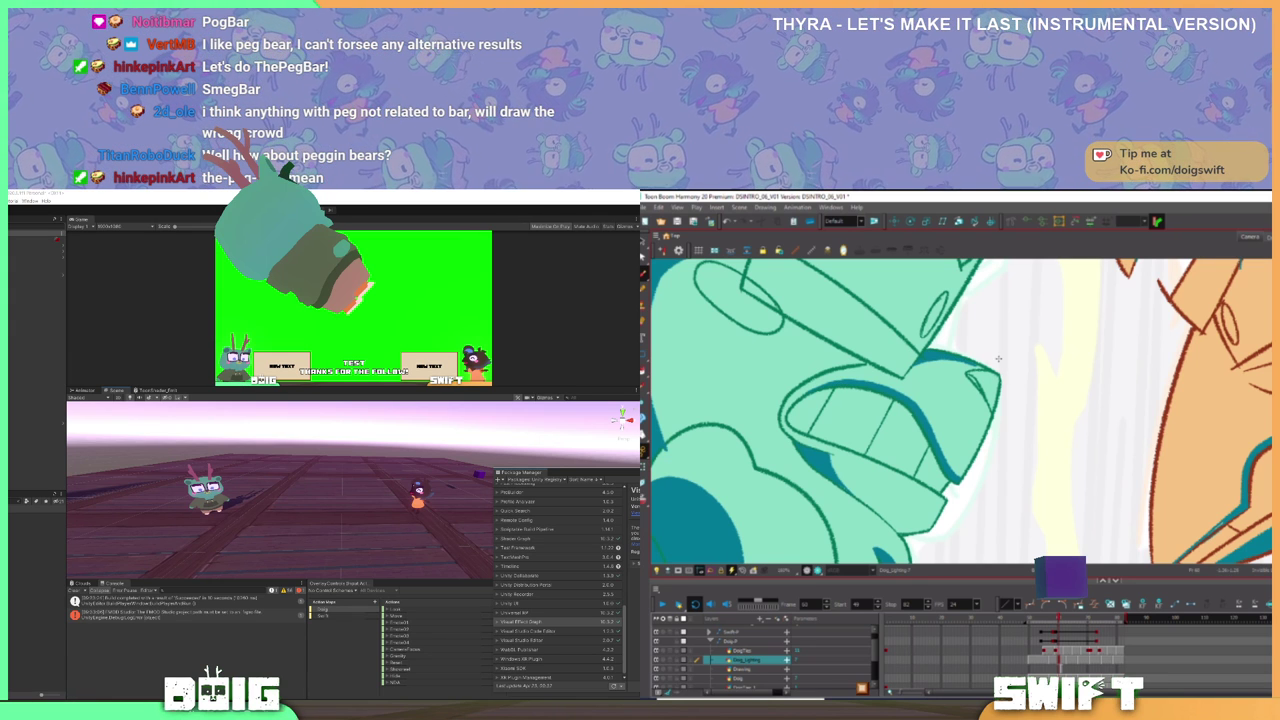
scroll(998, 358, "down", 6)
scroll(957, 463, "up", 5)
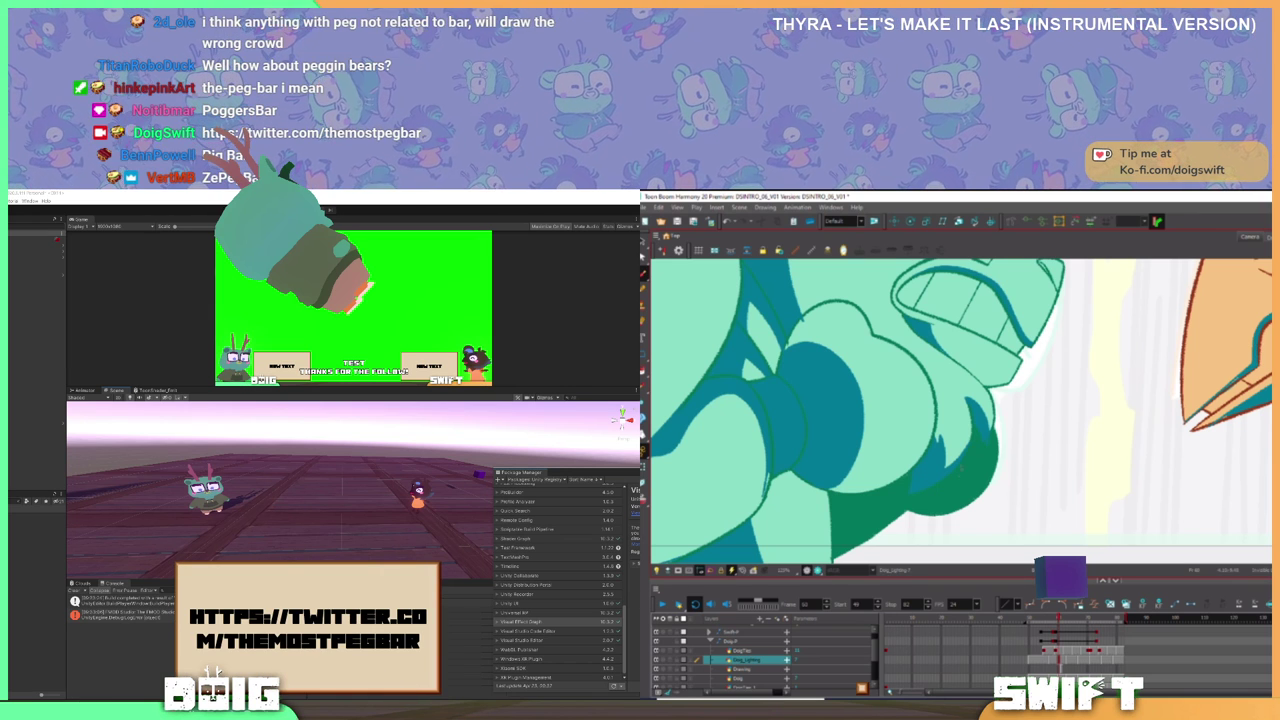
- Flip repeatedly between the neighbouring lighting drawings to compare the shadow fills across the green character's head and body
scroll(943, 449, "down", 2)
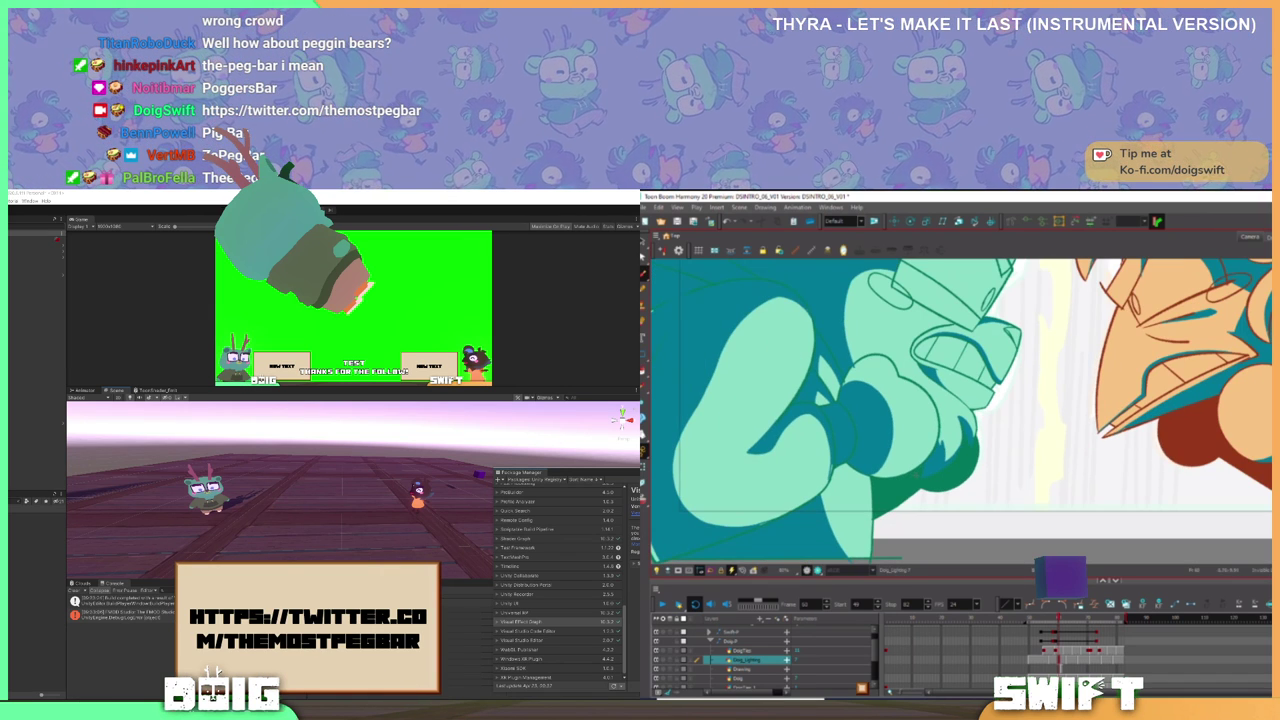
left_click_drag(910, 468, 992, 461)
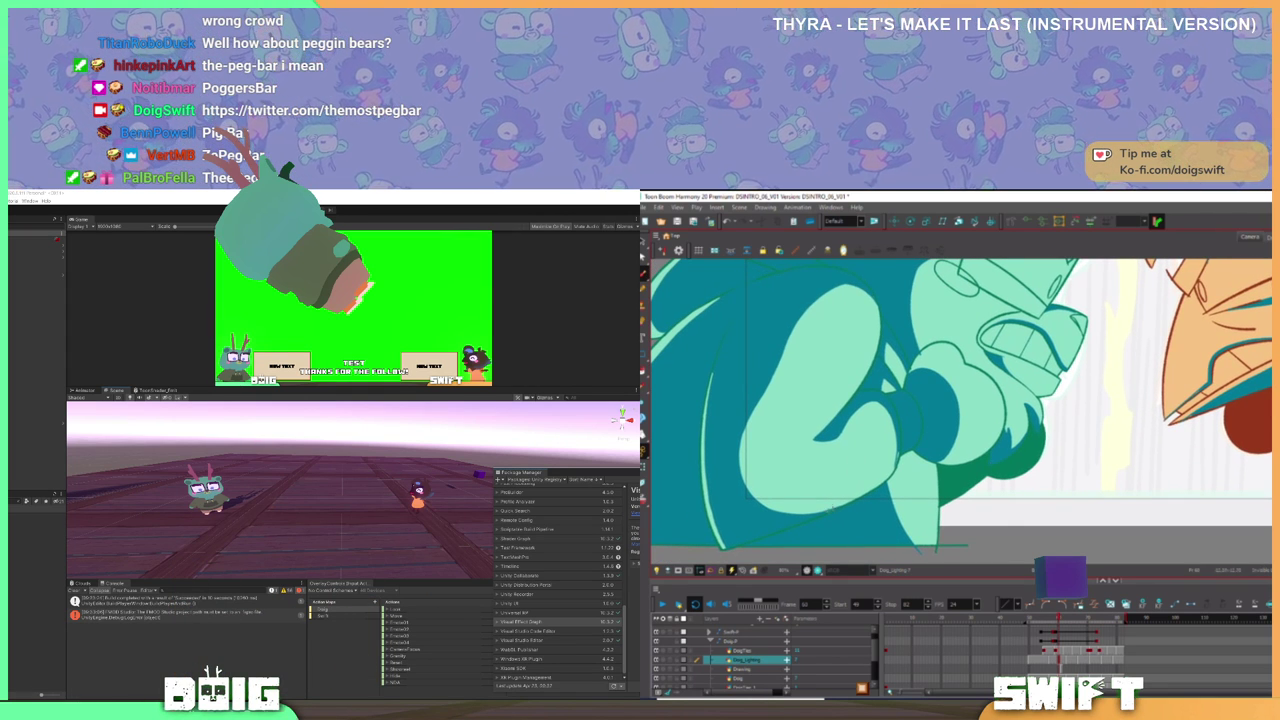
scroll(964, 470, "down", 3)
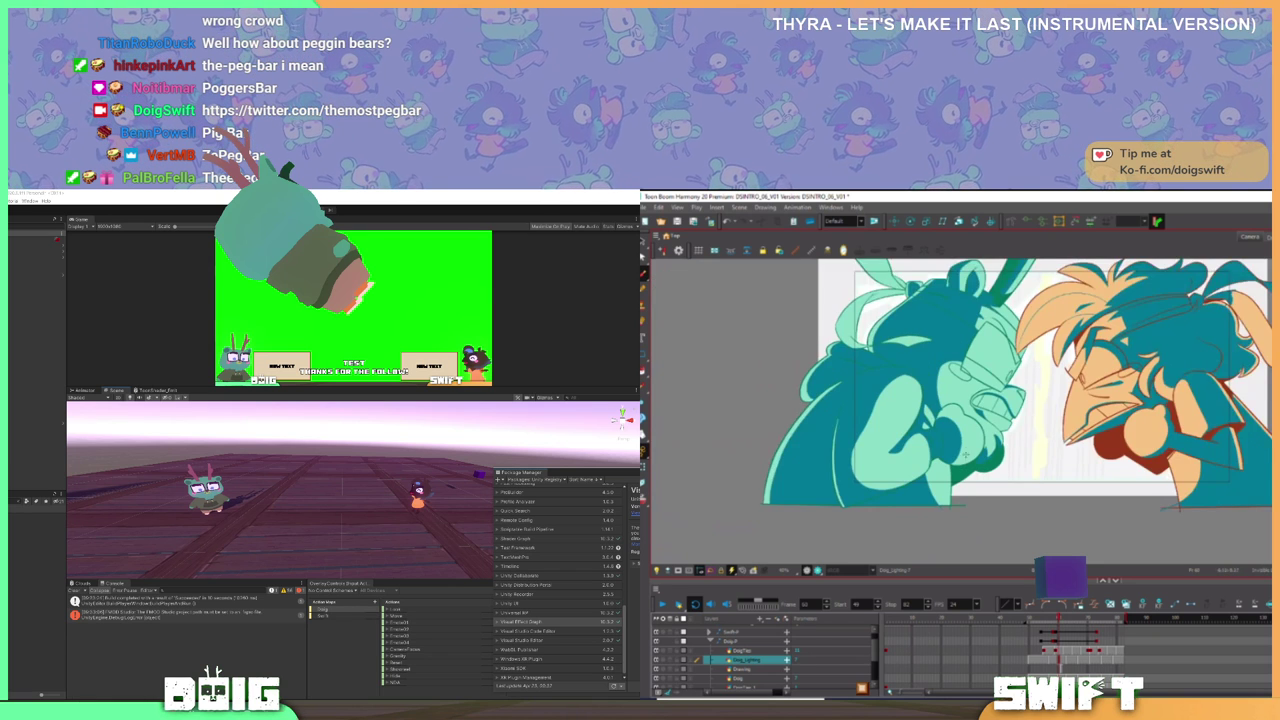
scroll(964, 470, "up", 1)
key("g")
key("f")
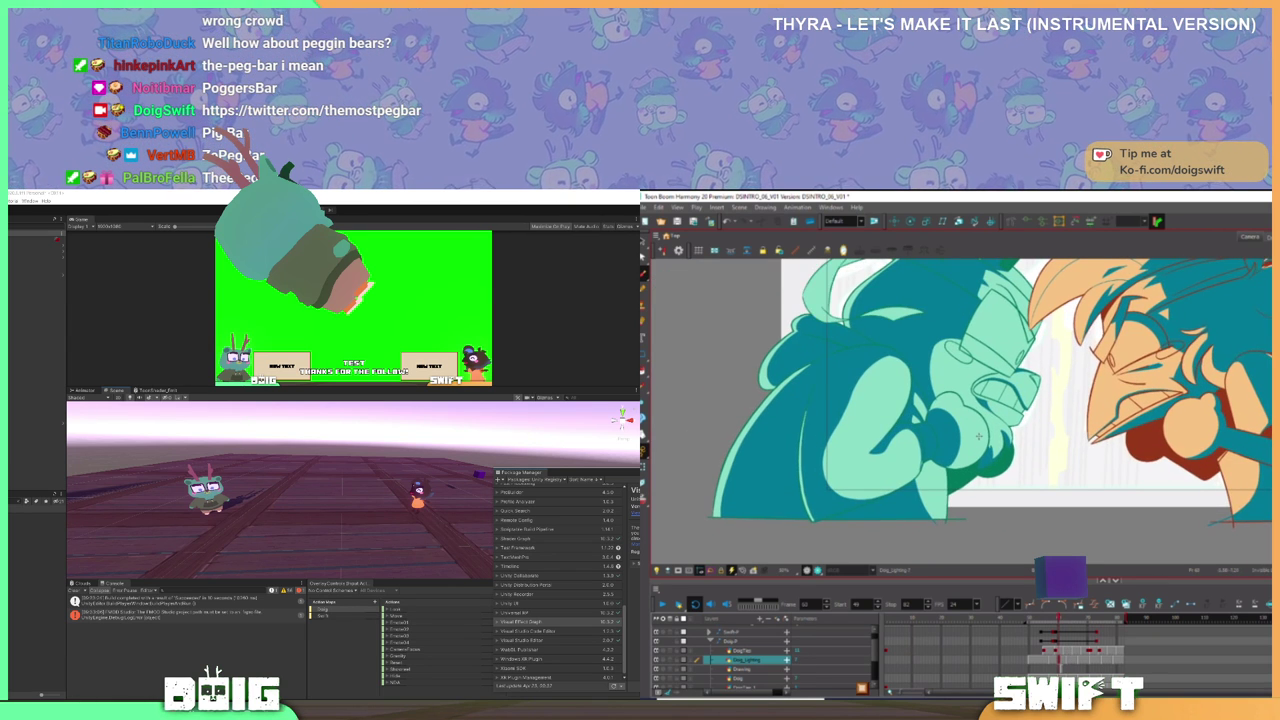
left_click_drag(984, 422, 994, 452)
key("g")
key("f")
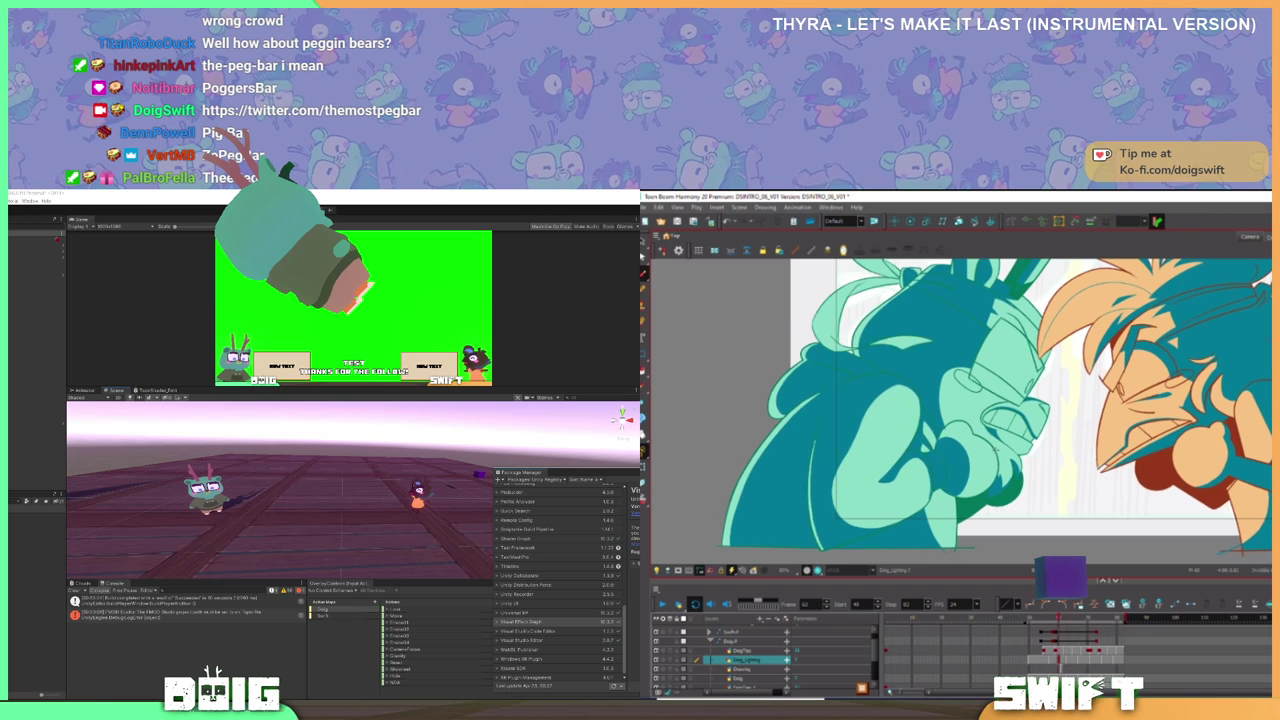
key("g")
key("f")
key("g")
key("f")
key("g")
key("f")
key("g")
key("f")
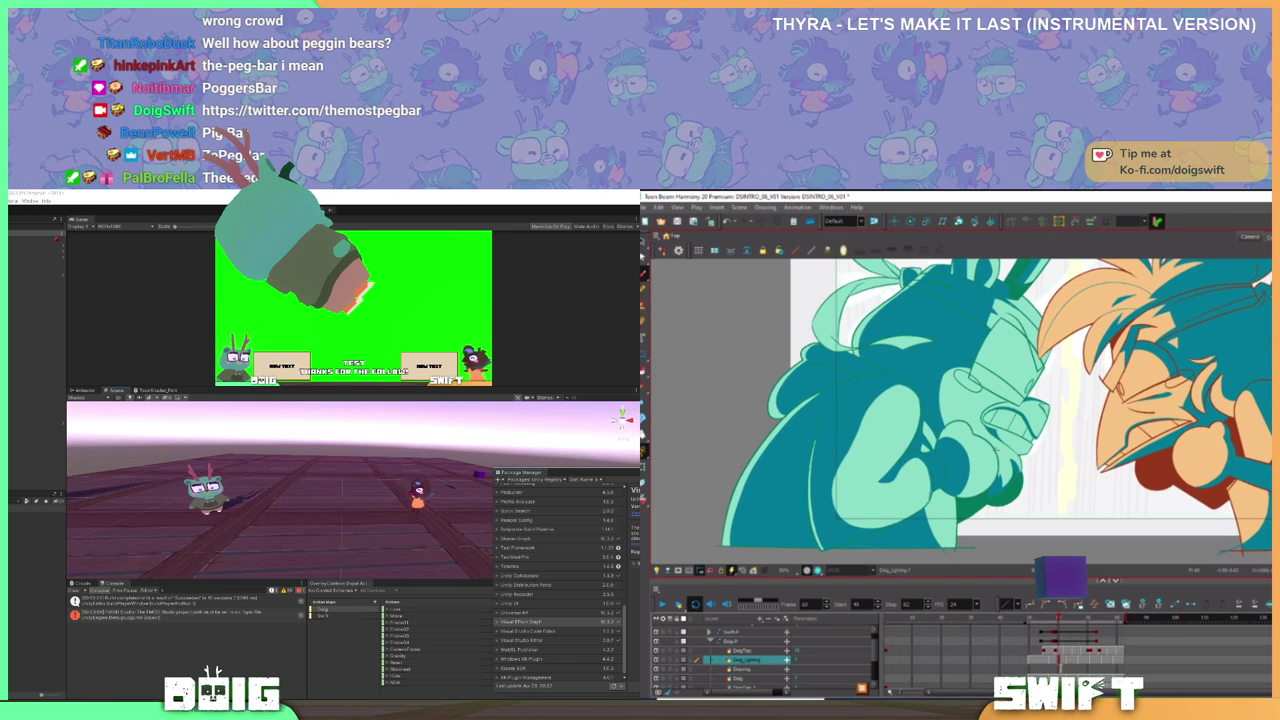
key("g")
key("f")
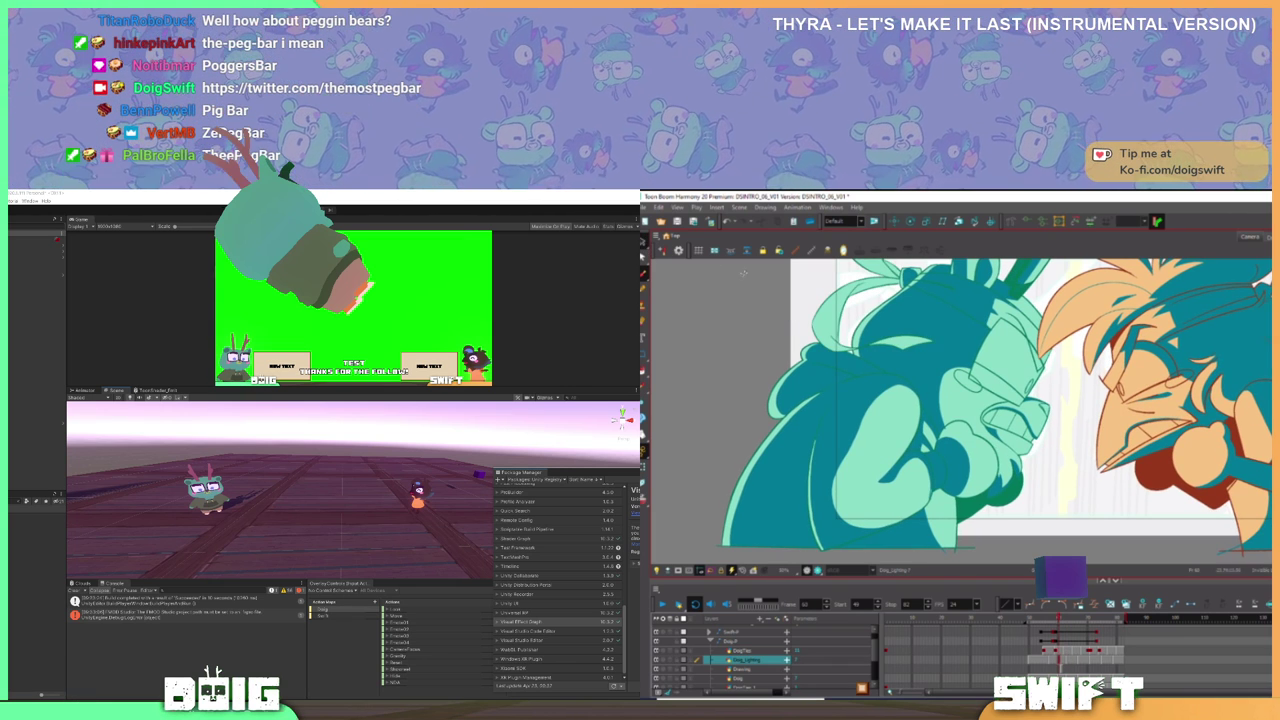
left_click(1052, 412)
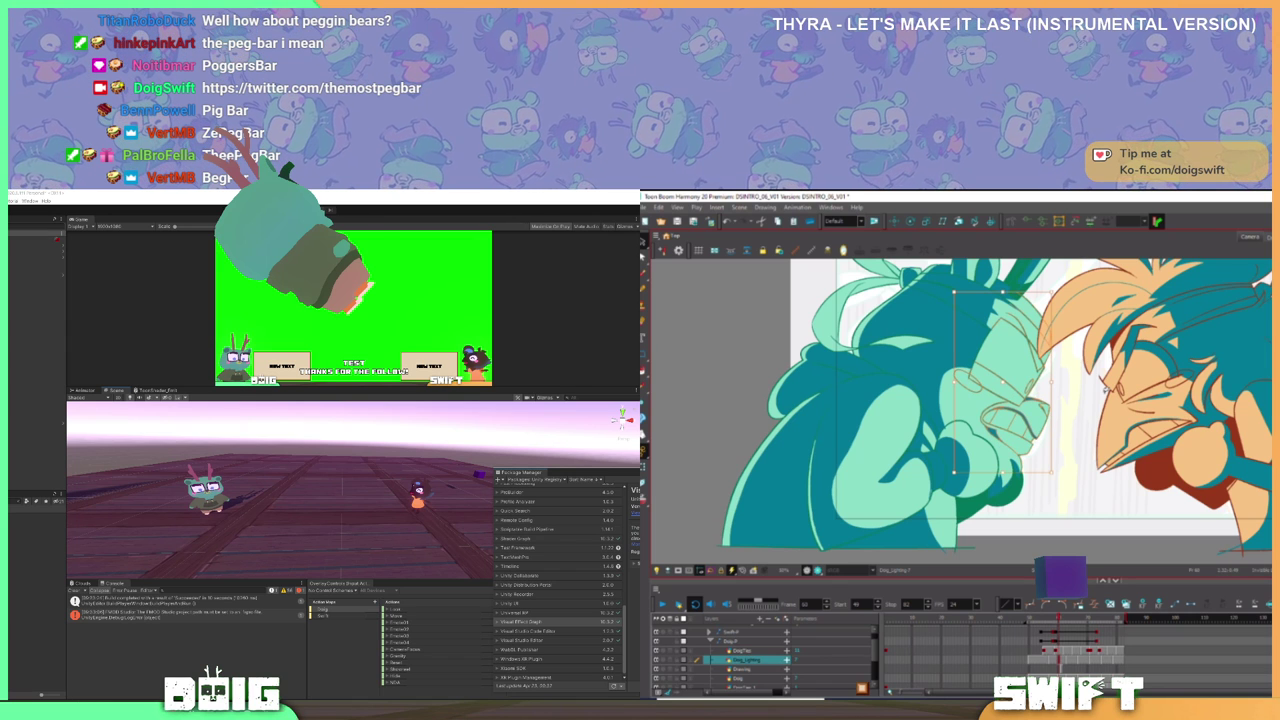
left_click(1093, 494)
key("g")
key("f")
key("g")
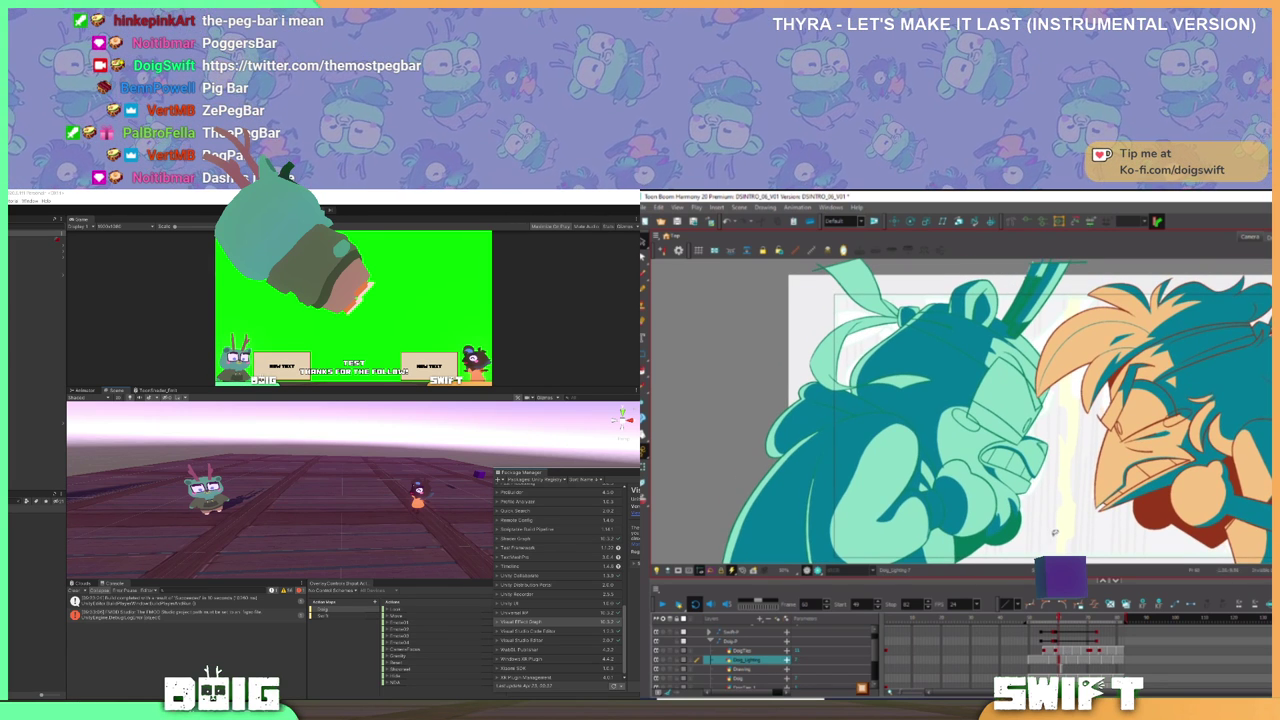
- Go back to an earlier unpainted lighting drawing and fill the back, neck fur and head shadows with dark teal
left_click(1057, 619)
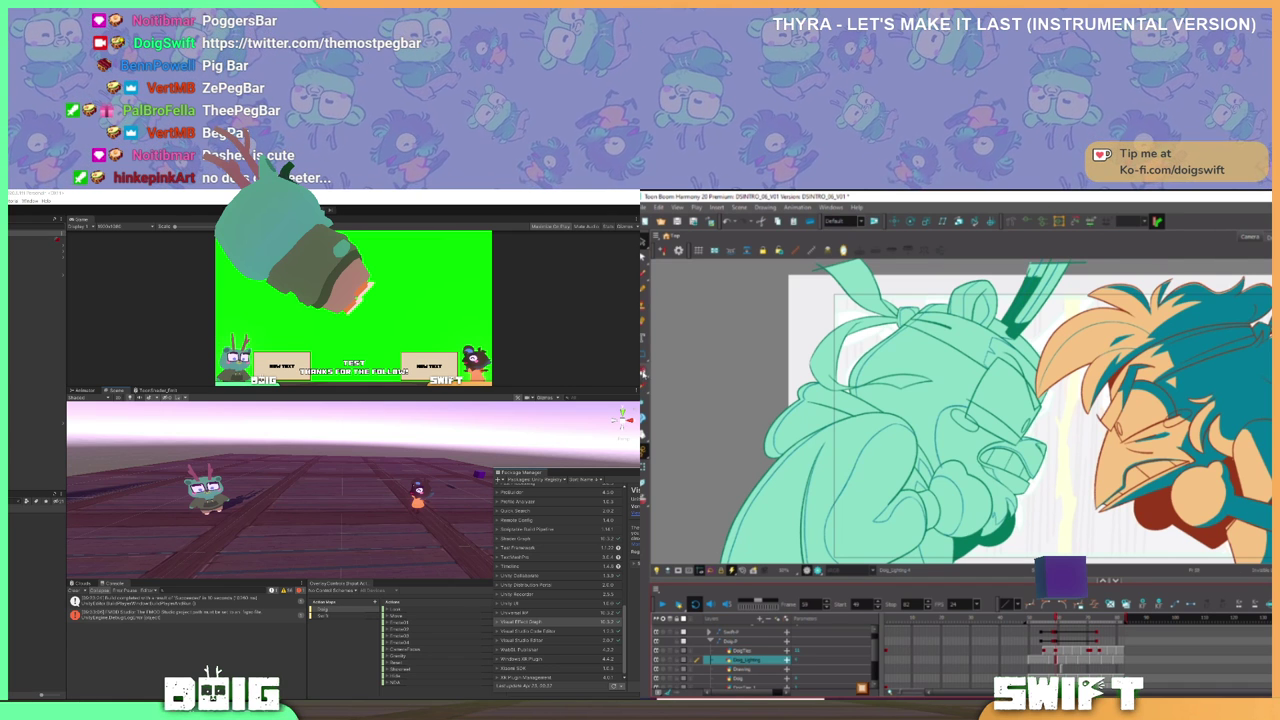
left_click_drag(950, 435, 960, 393)
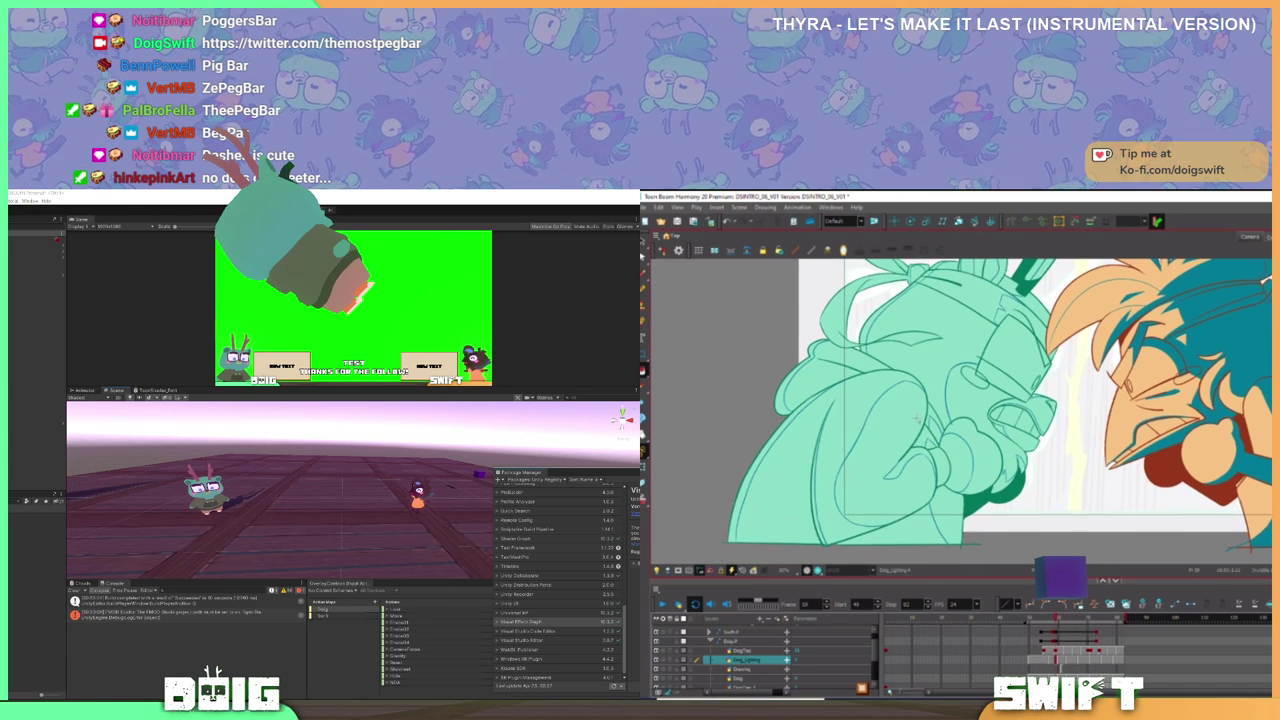
key("comma")
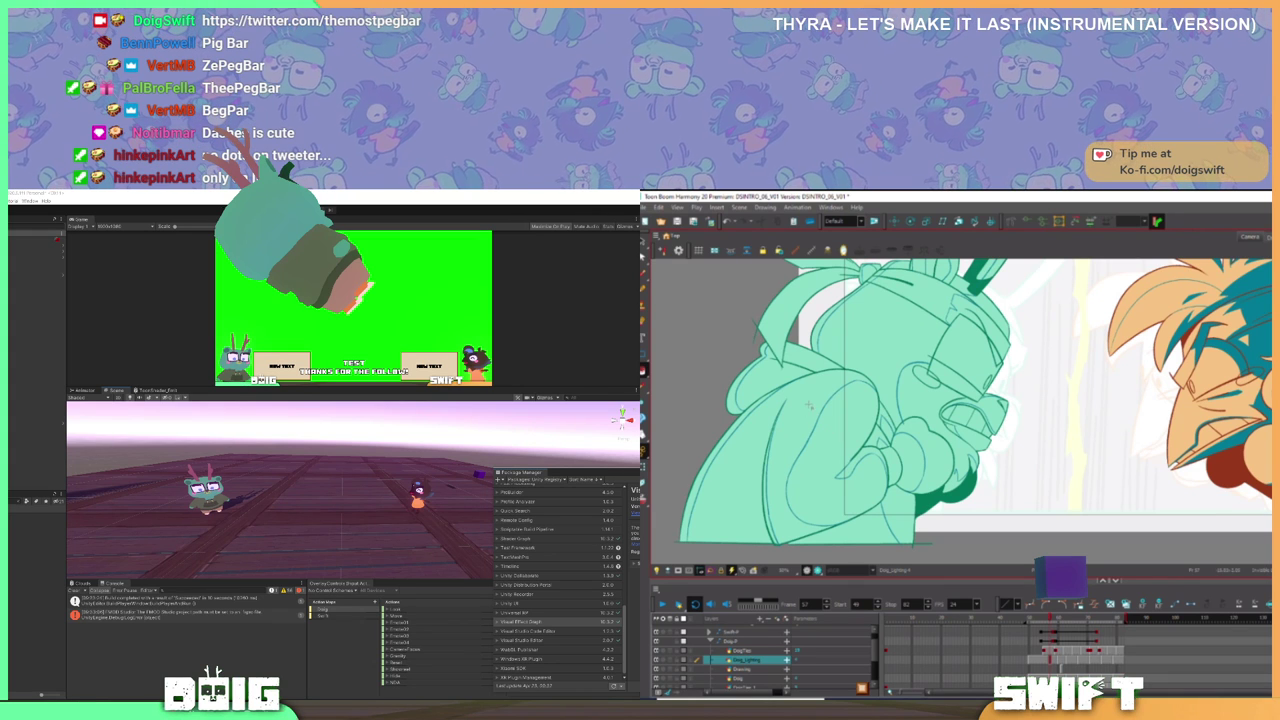
left_click(810, 405)
left_click(800, 365)
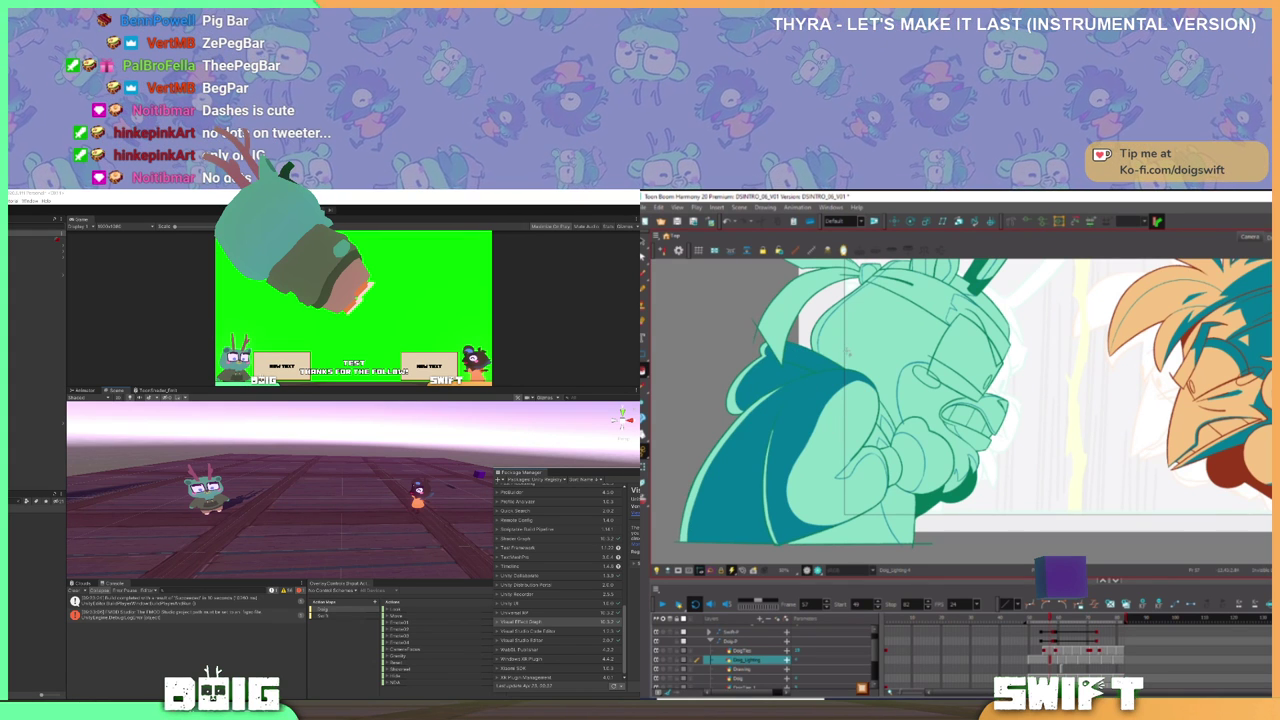
left_click(848, 352)
left_click(928, 318)
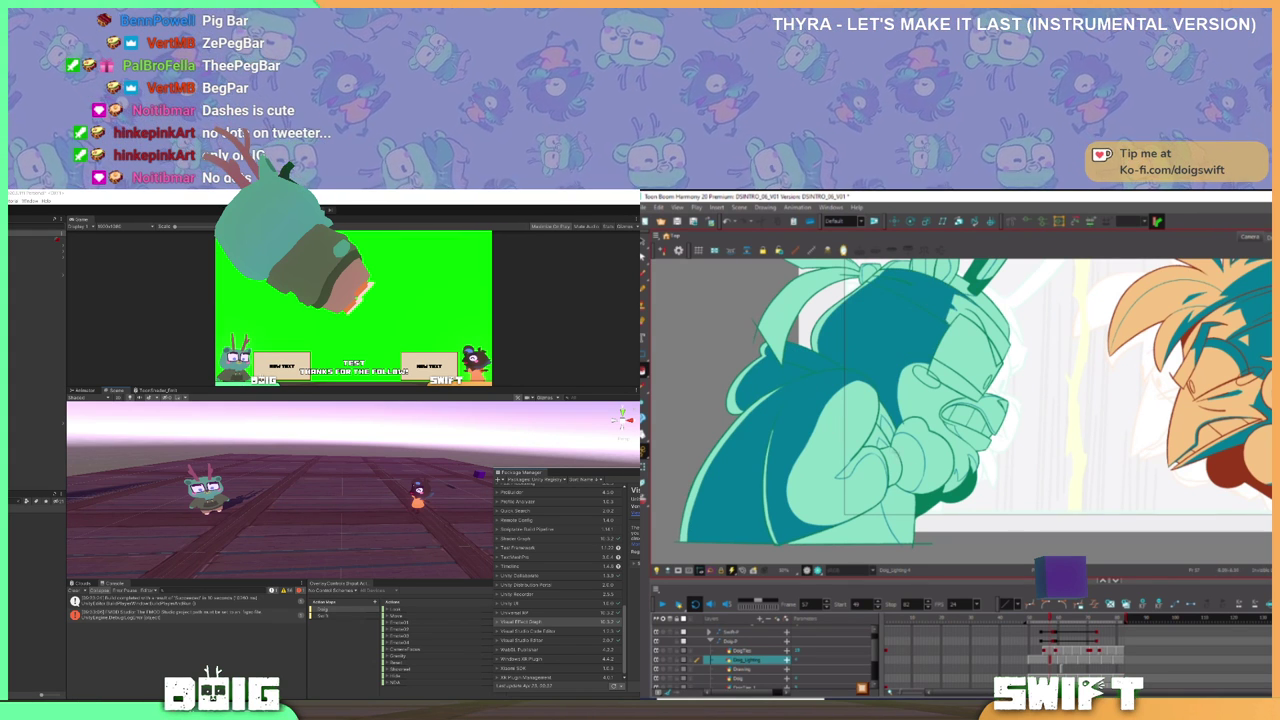
- Fill the shadows between the arm and face, in the sleeve fold and on the fist with dark teal
left_click(886, 422)
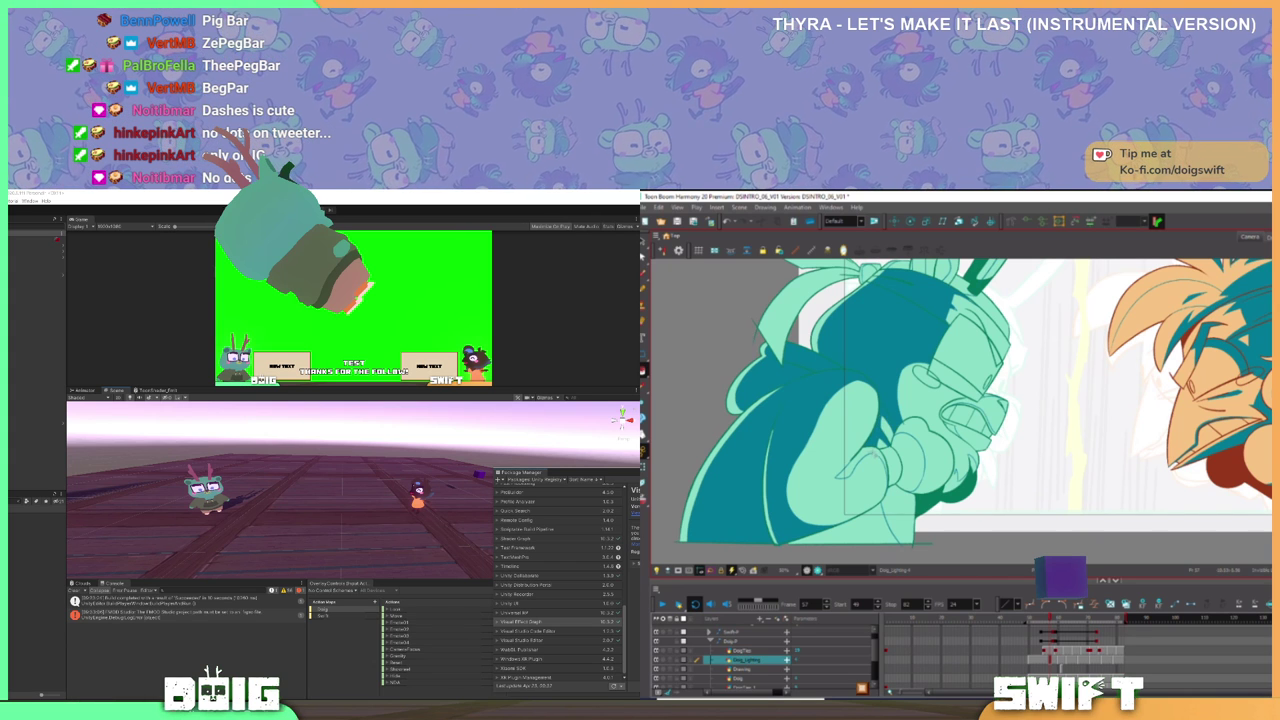
left_click(871, 455)
left_click(910, 455)
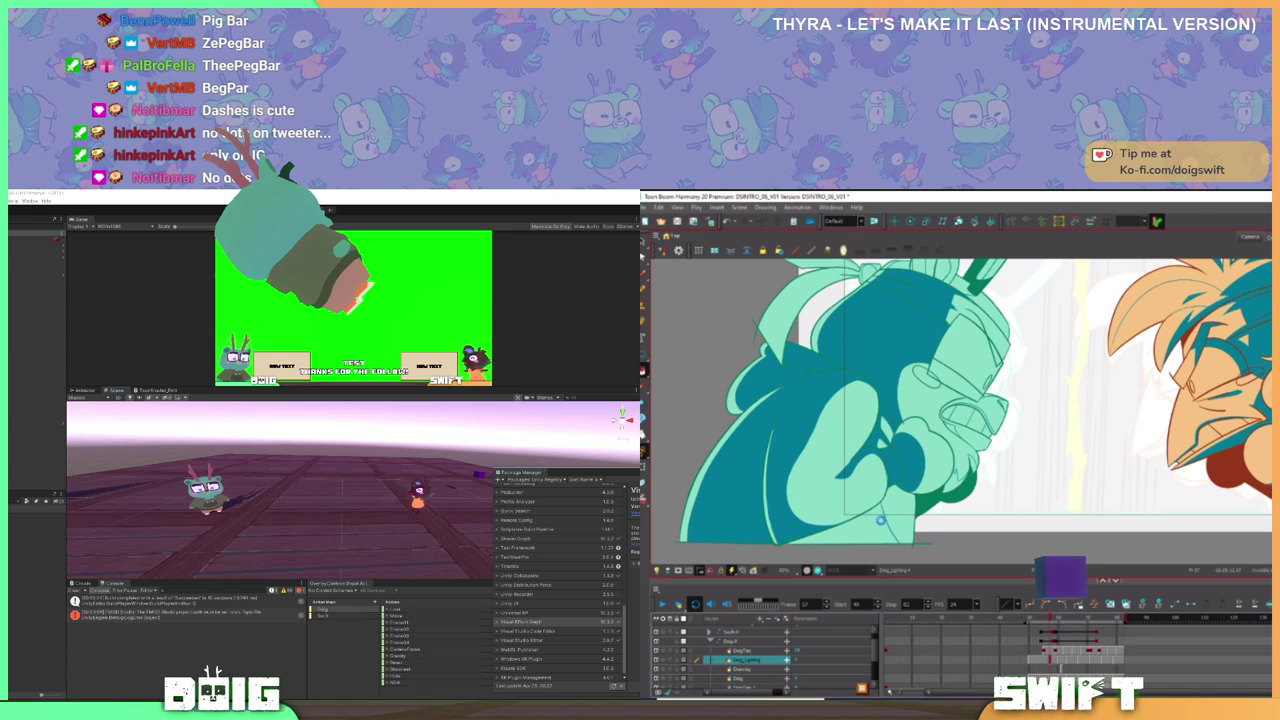
- Fill the body shadow below the green character's elbow with dark teal, keeping the lit part of the torso unpainted
scroll(881, 520, "up", 3)
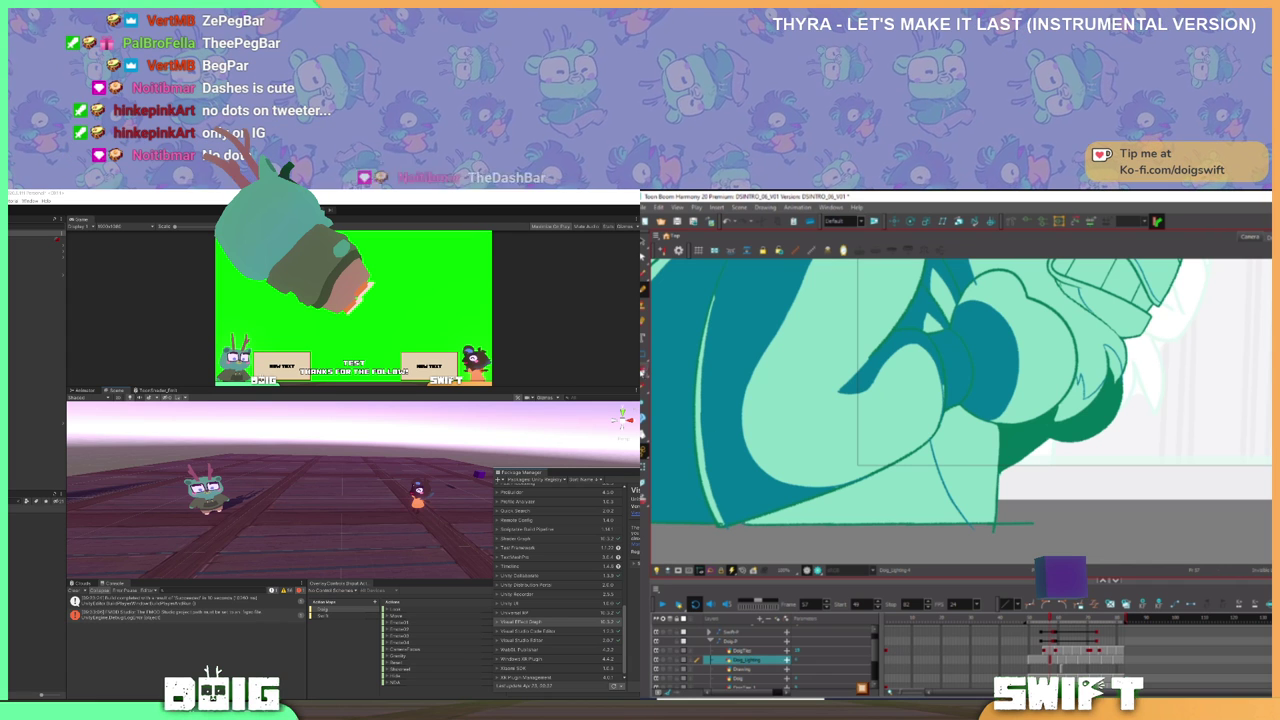
left_click(643, 370)
left_click(922, 484)
key("ctrl+z")
left_click(930, 489)
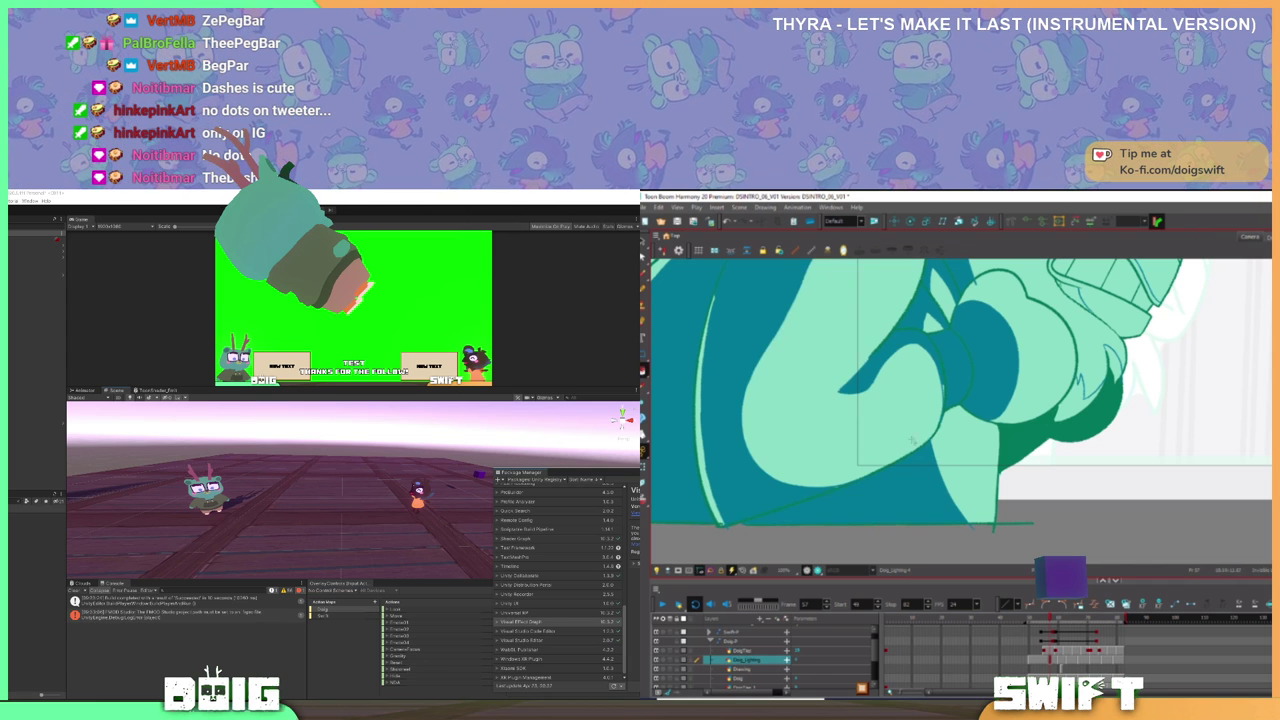
left_click(643, 273)
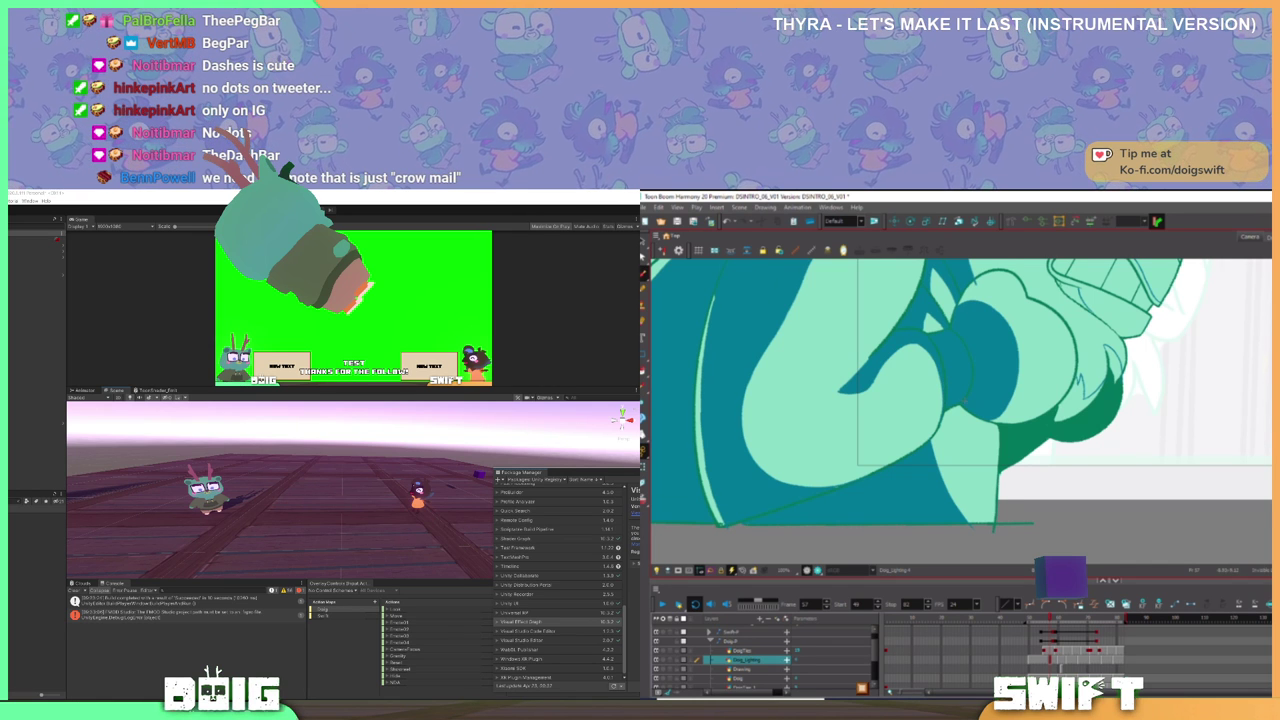
- Fill the shadow in the chin fur beneath the green character's mouth with dark teal
key("1")
key("1")
left_click_drag(970, 380, 876, 506)
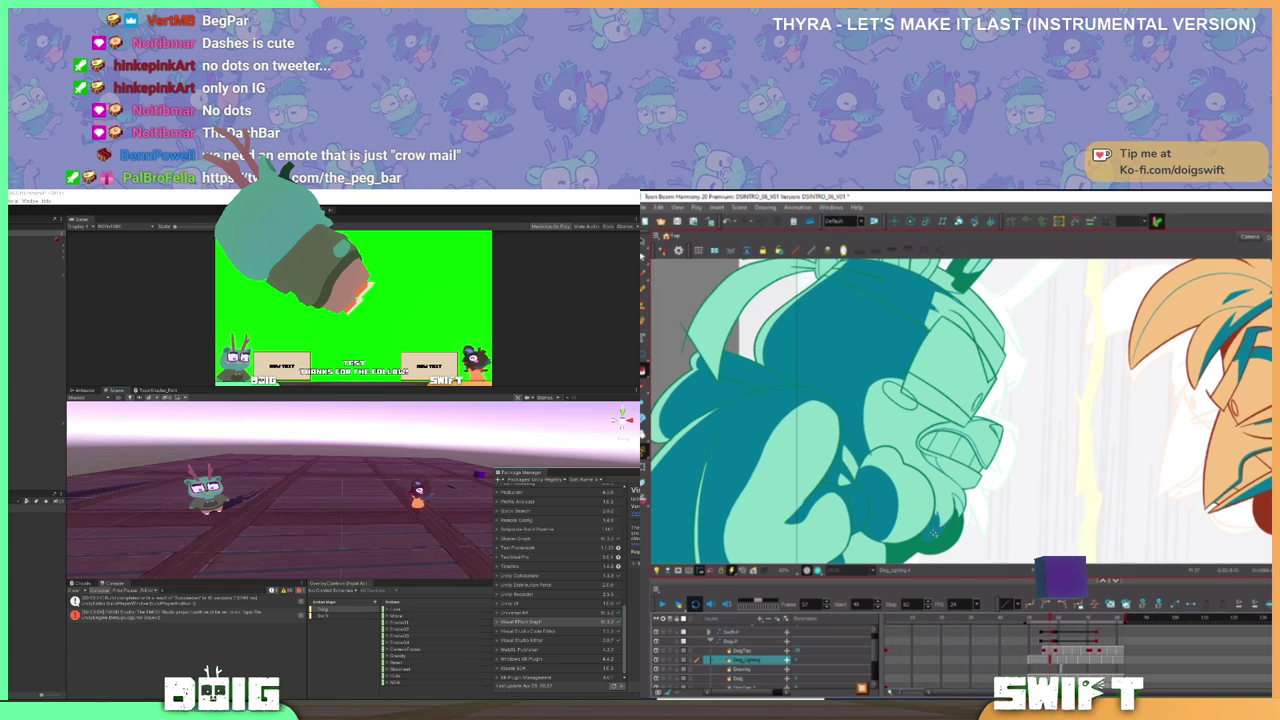
scroll(951, 531, "up", 3)
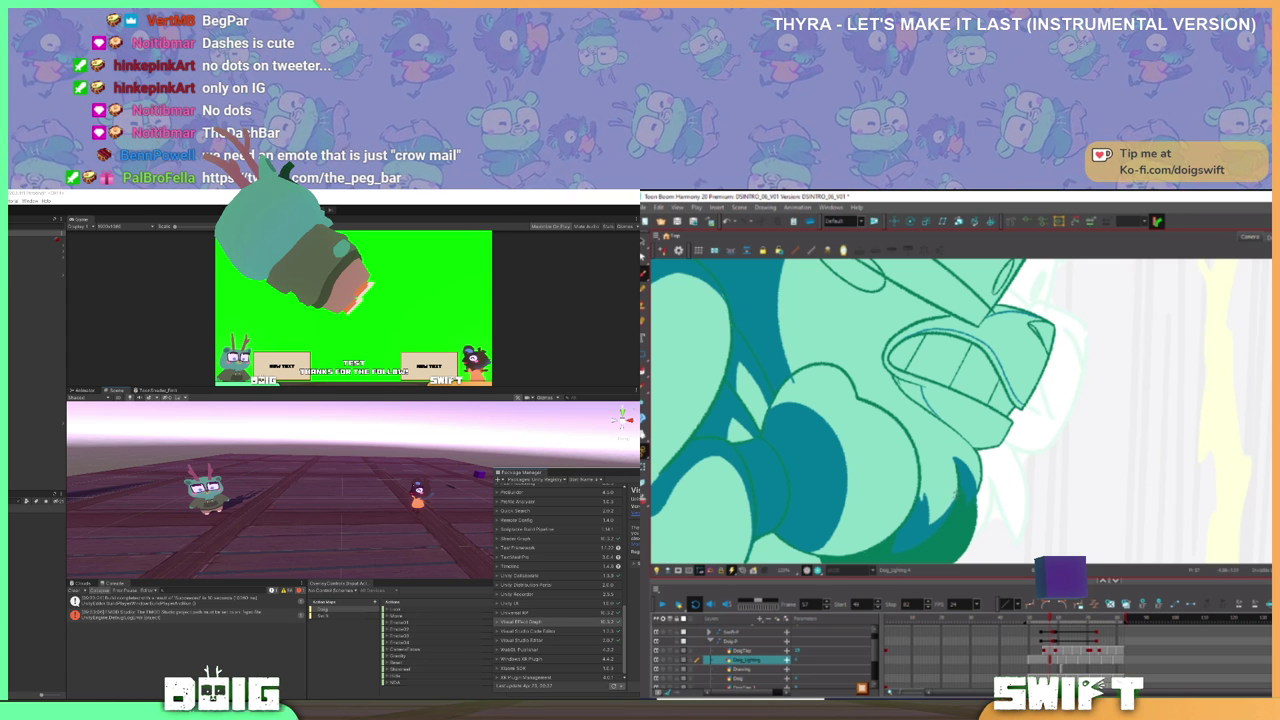
scroll(739, 368, "down", 3)
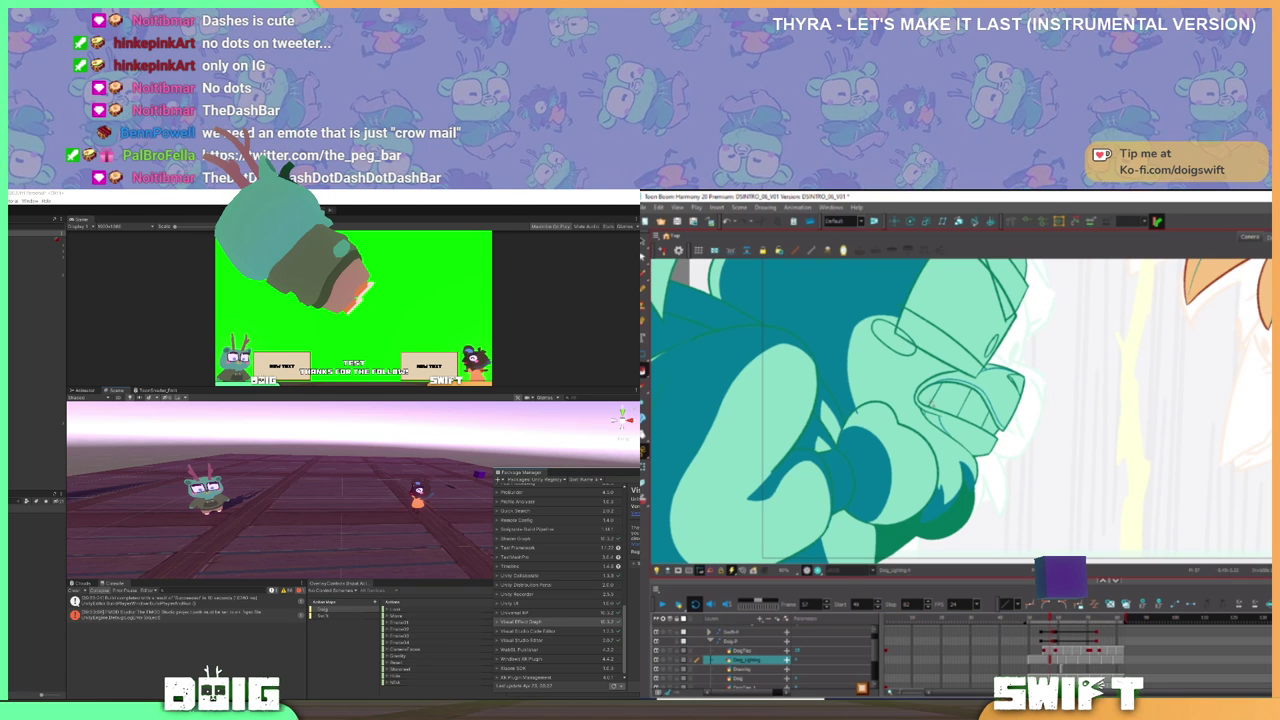
- Fill the shadows under the lower lip, along the upper lip and on top of the snout with dark teal, undoing any overfill
scroll(936, 422, "up", 4)
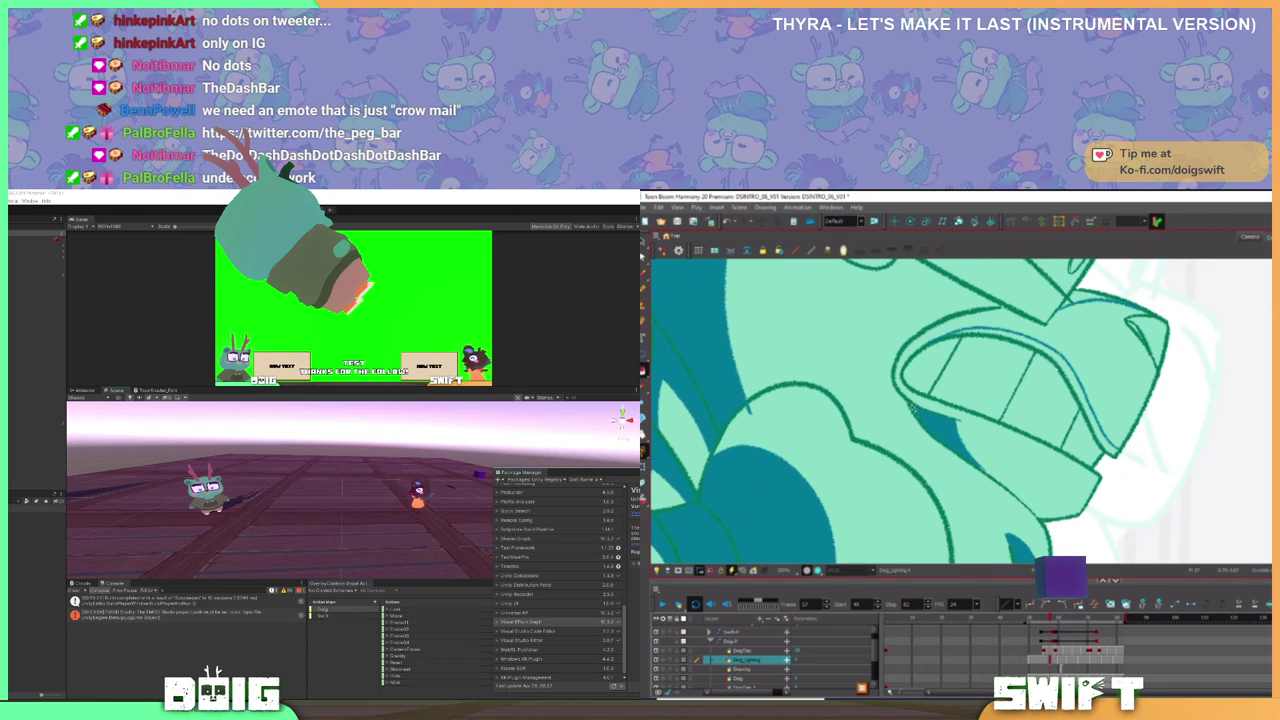
left_click(1036, 341)
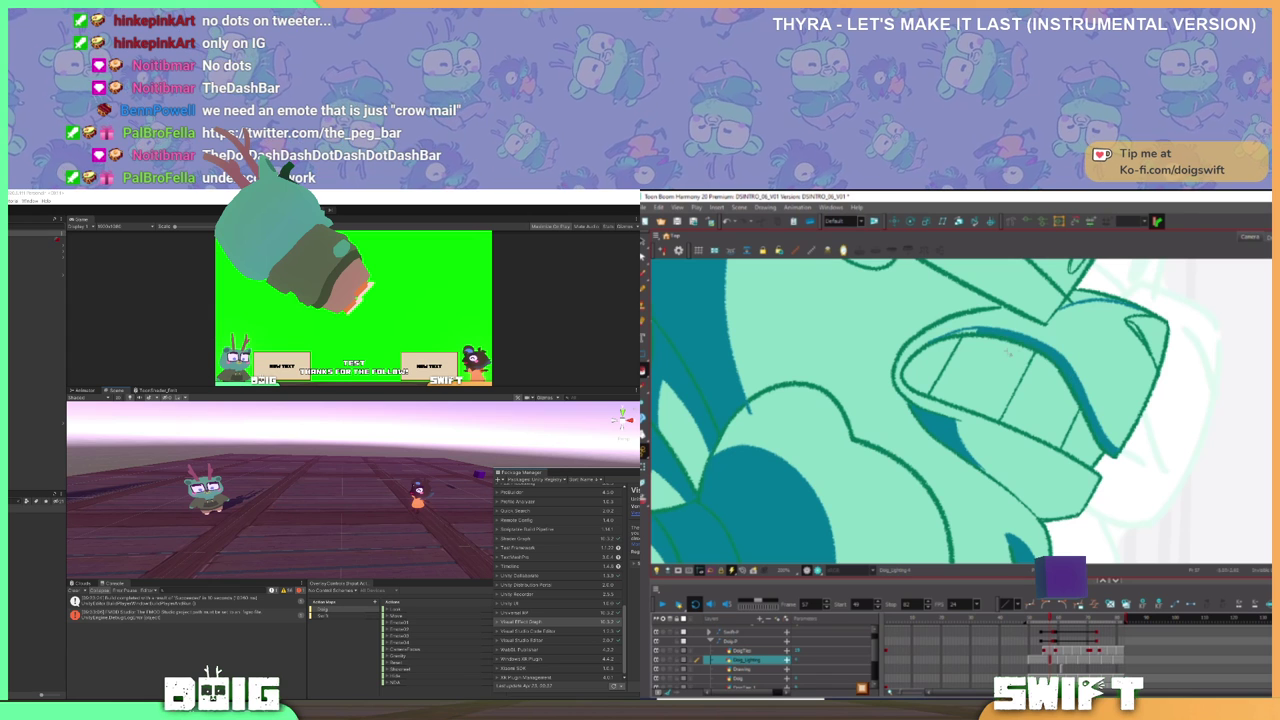
left_click(1108, 306)
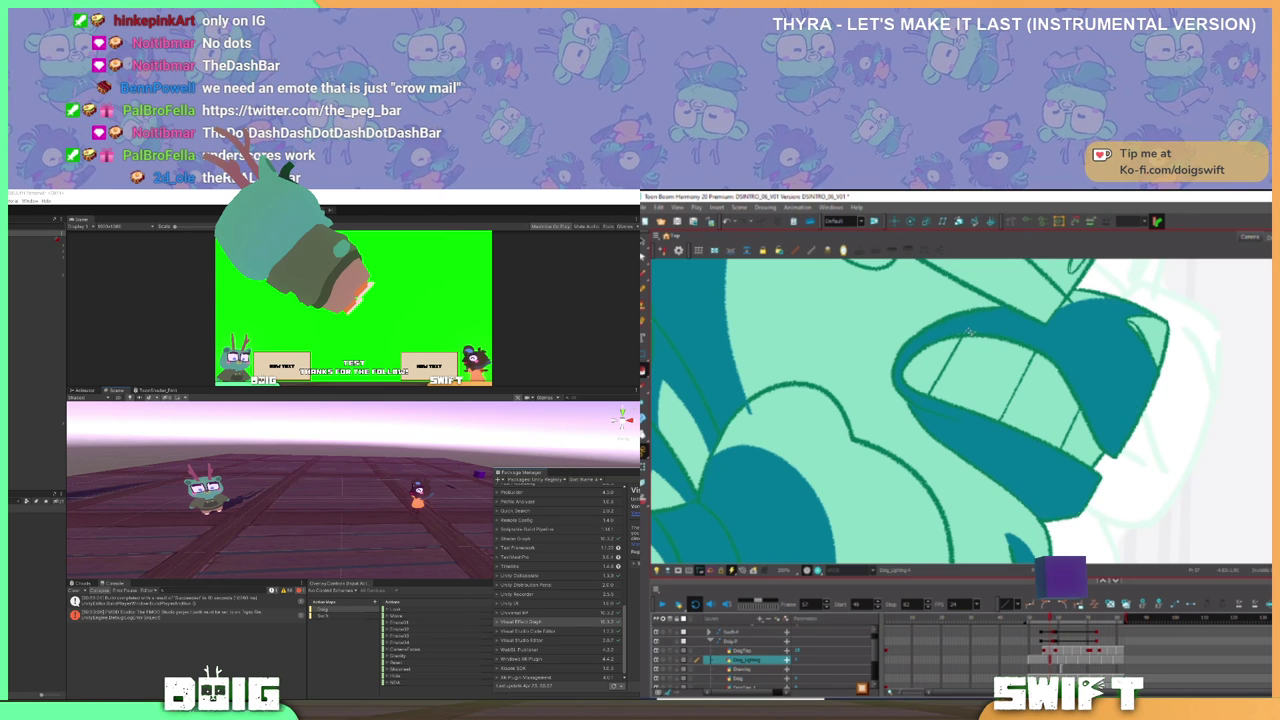
key("ctrl+z")
left_click(1085, 296)
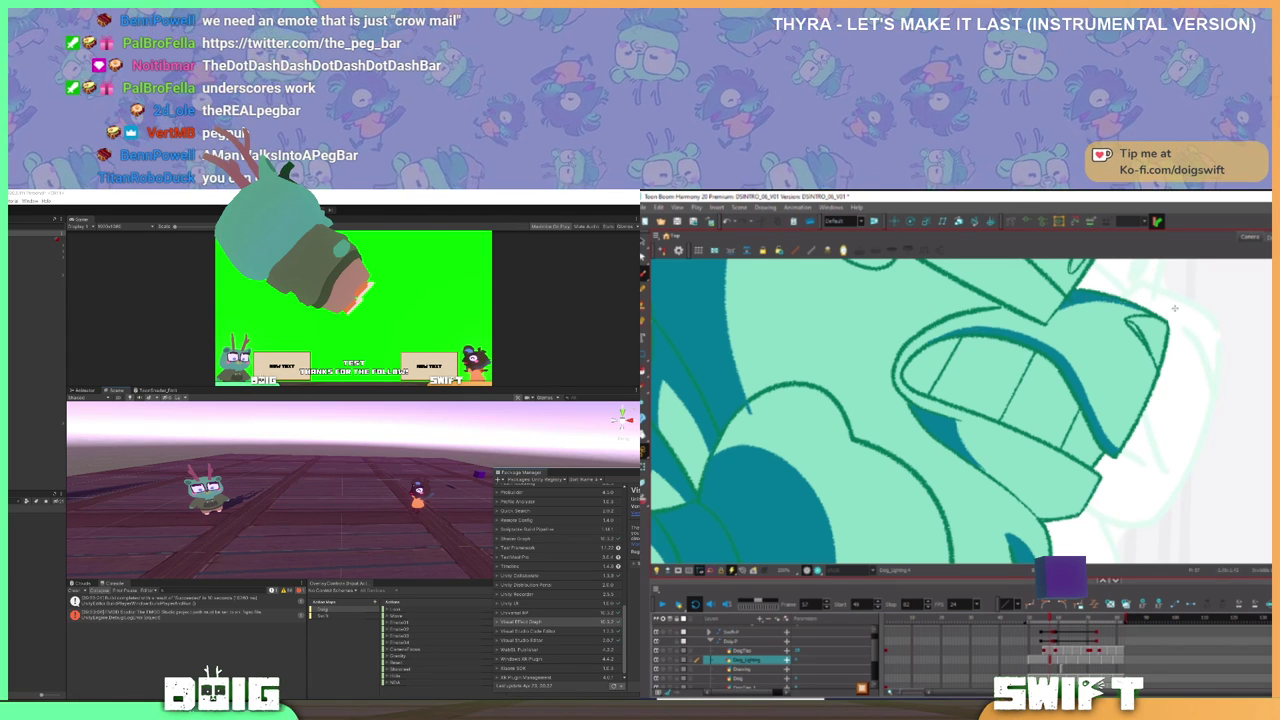
scroll(1175, 308, "down", 3)
left_click_drag(1175, 308, 1118, 451)
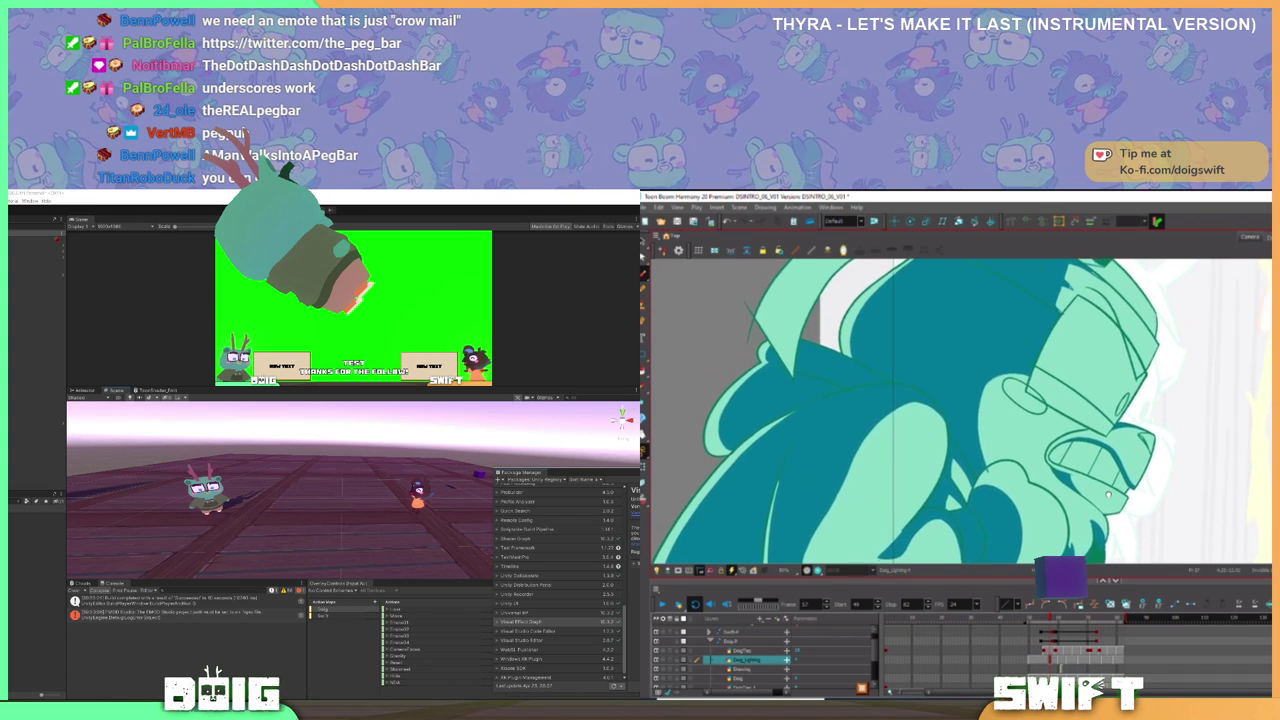
- Fill the shadows on the green character's antler, ear and headband knot with dark teal
scroll(1118, 451, "down", 2)
scroll(1052, 318, "up", 4)
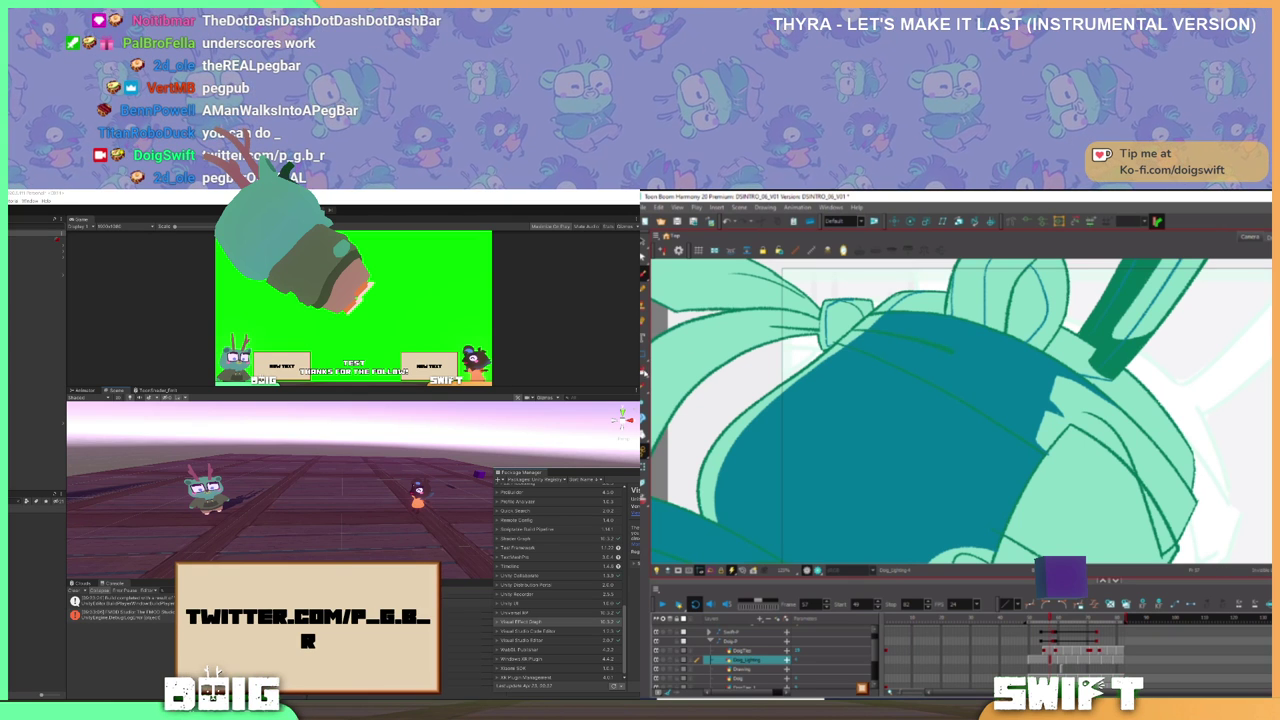
key("alt+i")
left_click_drag(919, 373, 882, 405)
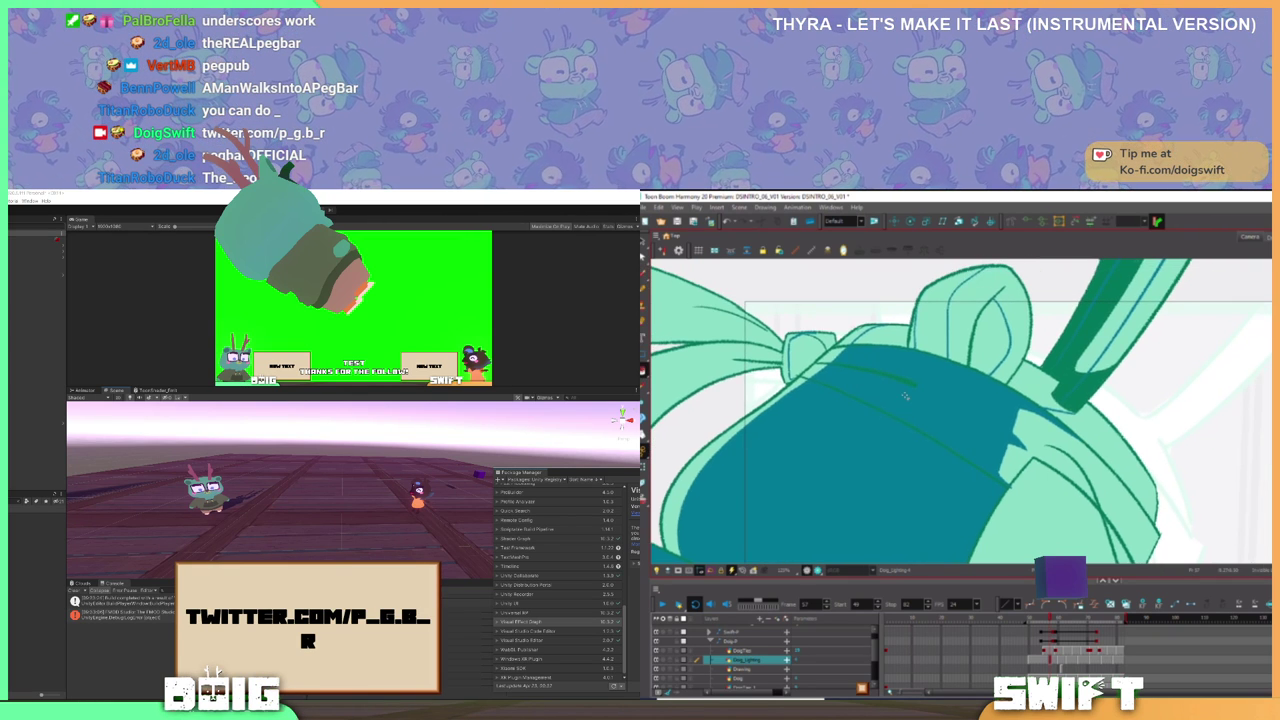
key("1")
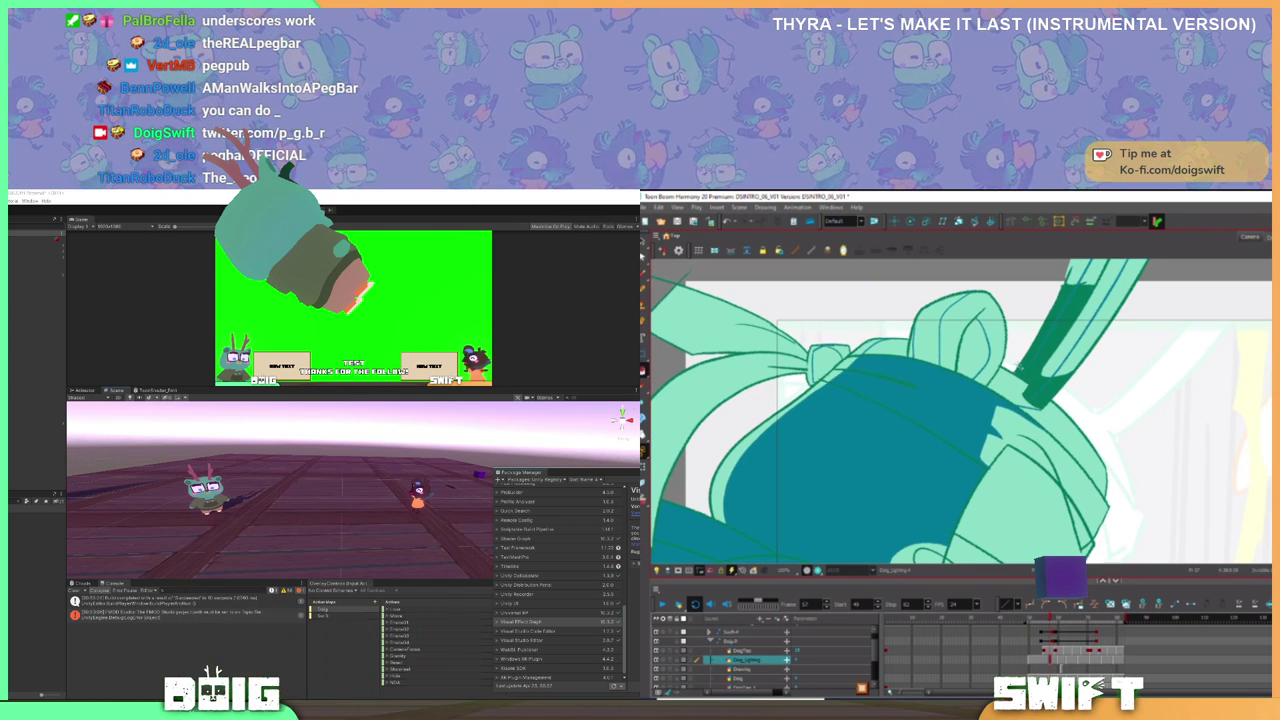
left_click(1060, 340)
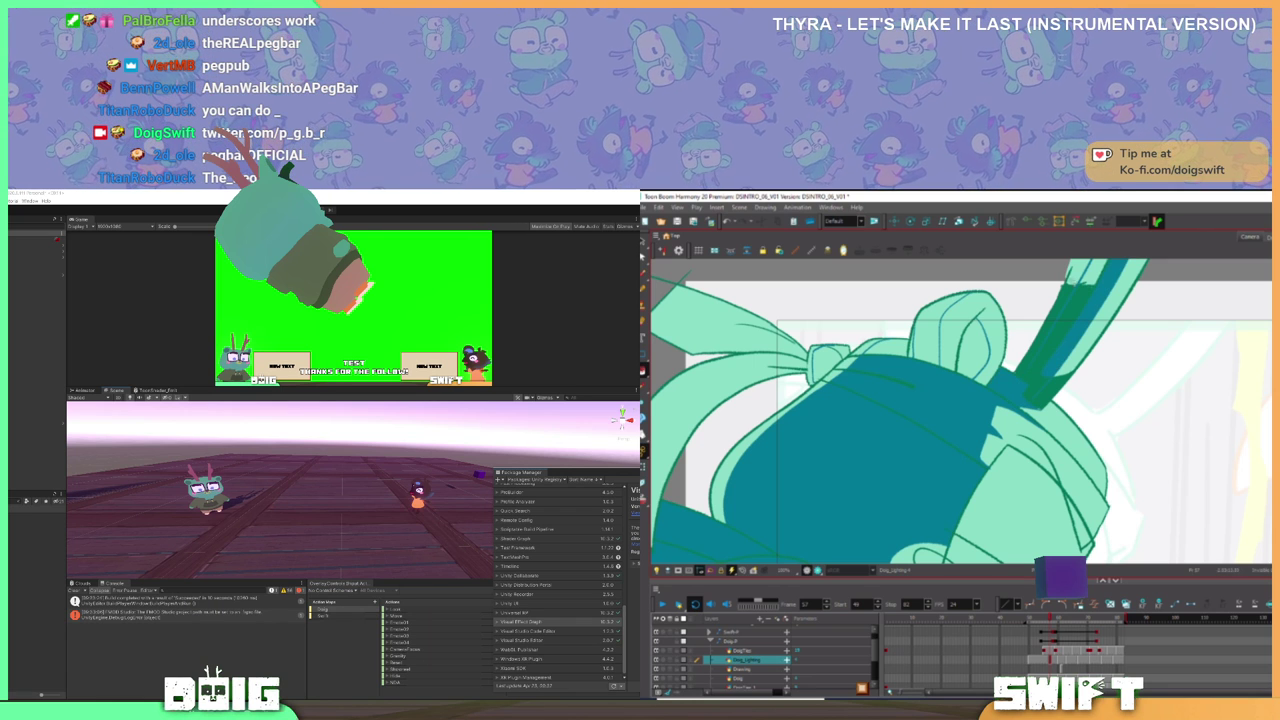
left_click(940, 330)
left_click(972, 350)
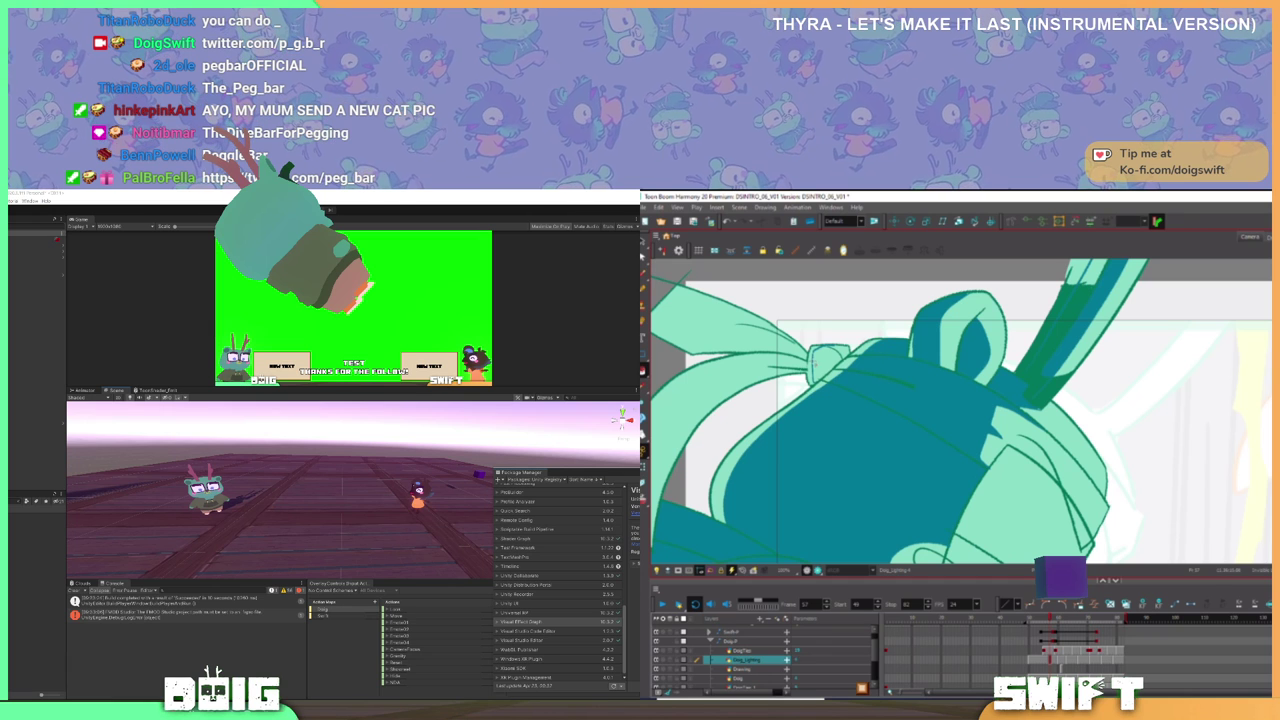
key("1")
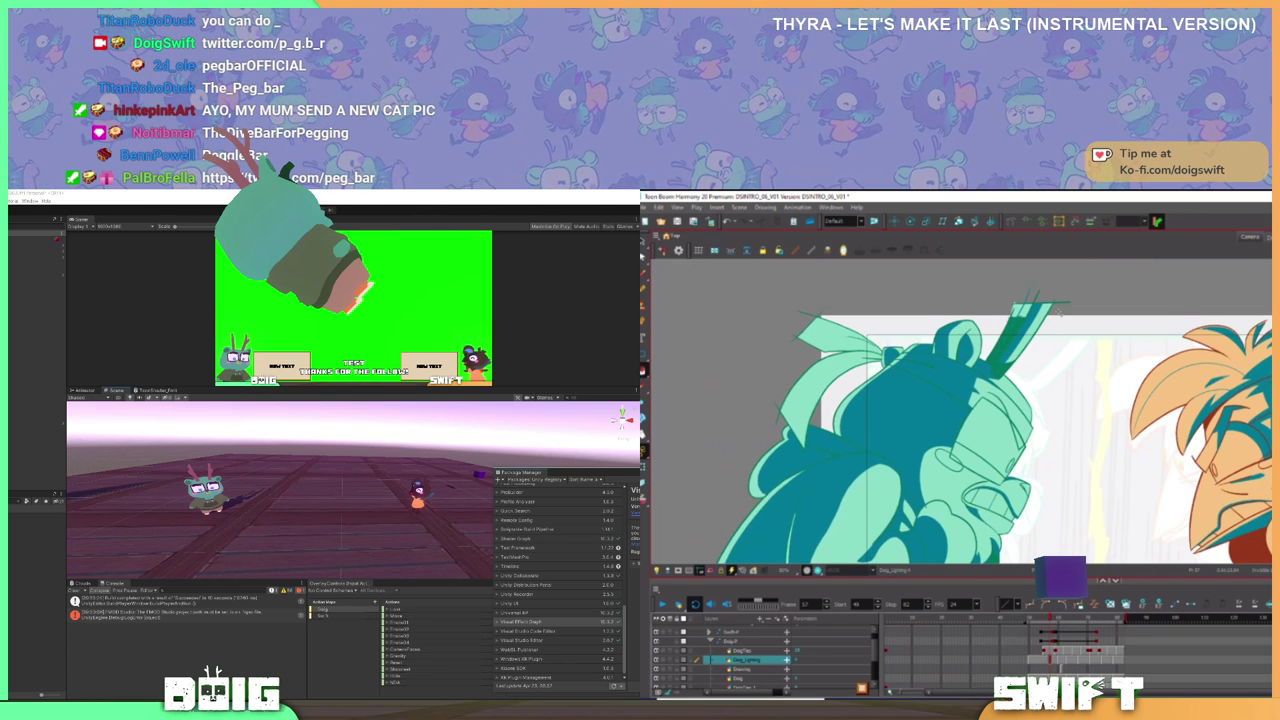
scroll(1057, 312, "up", 2)
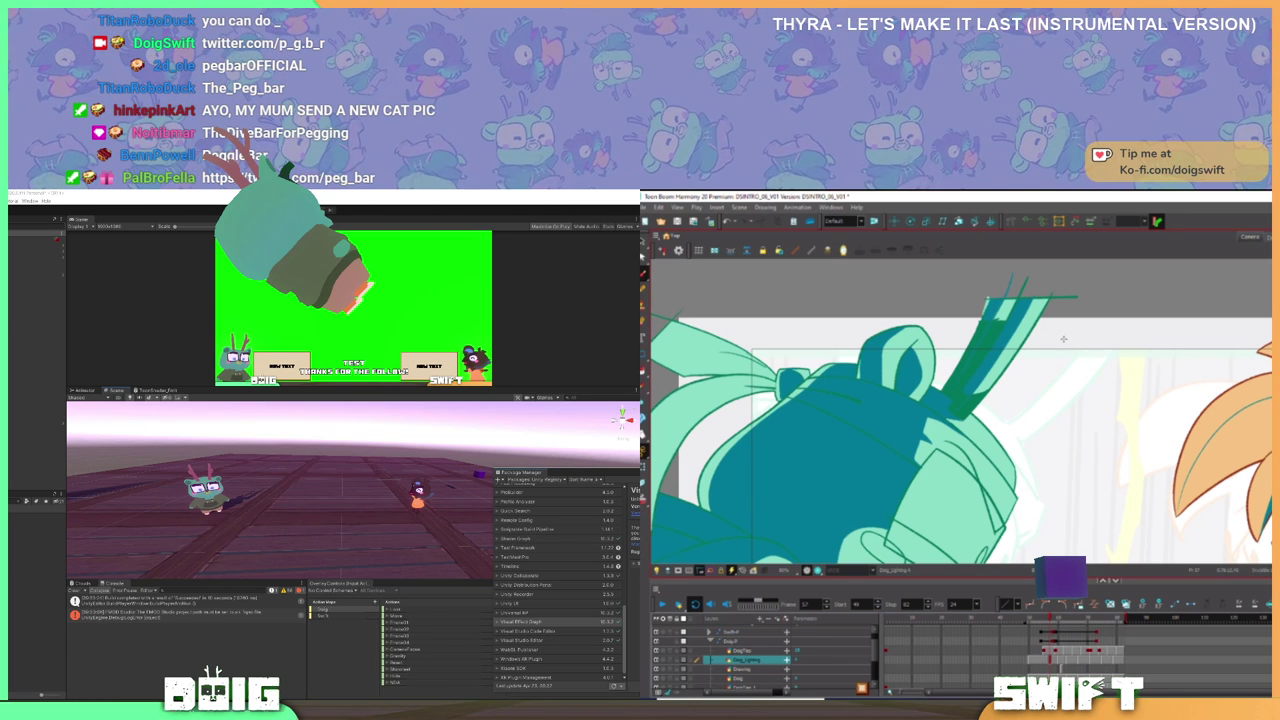
scroll(1096, 328, "down", 1)
mouse_move(1000, 424)
left_mouse_down()
mouse_move(1010, 372)
mouse_move(1044, 332)
left_mouse_up()
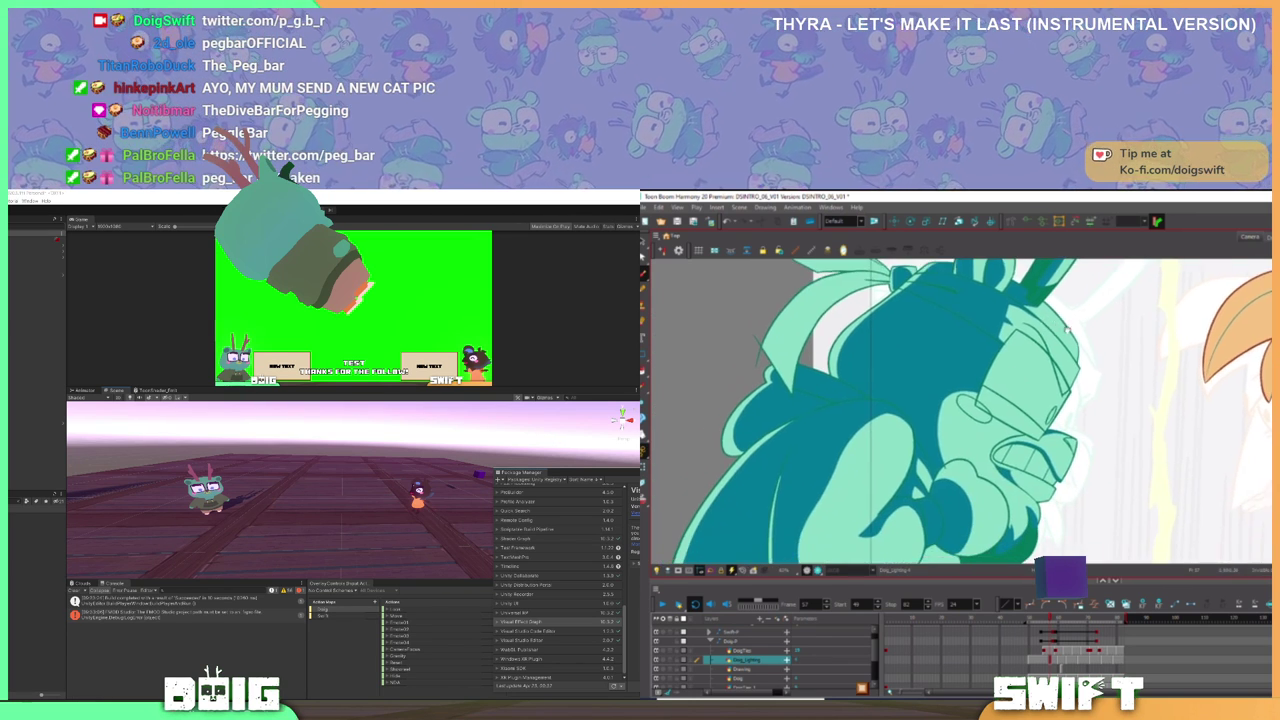
- Go to the unpainted lighting drawing at the start of the shot and try selecting all of its strokes
scroll(1062, 358, "down", 1)
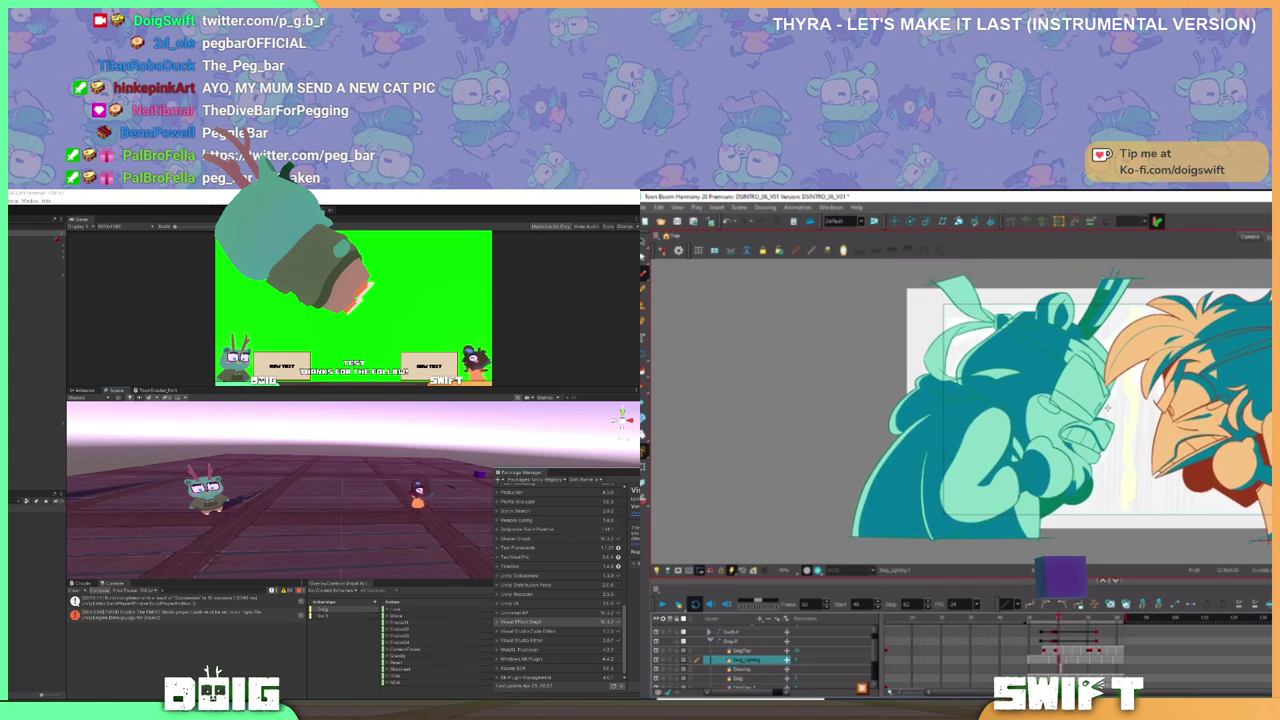
scroll(876, 435, "up", 3)
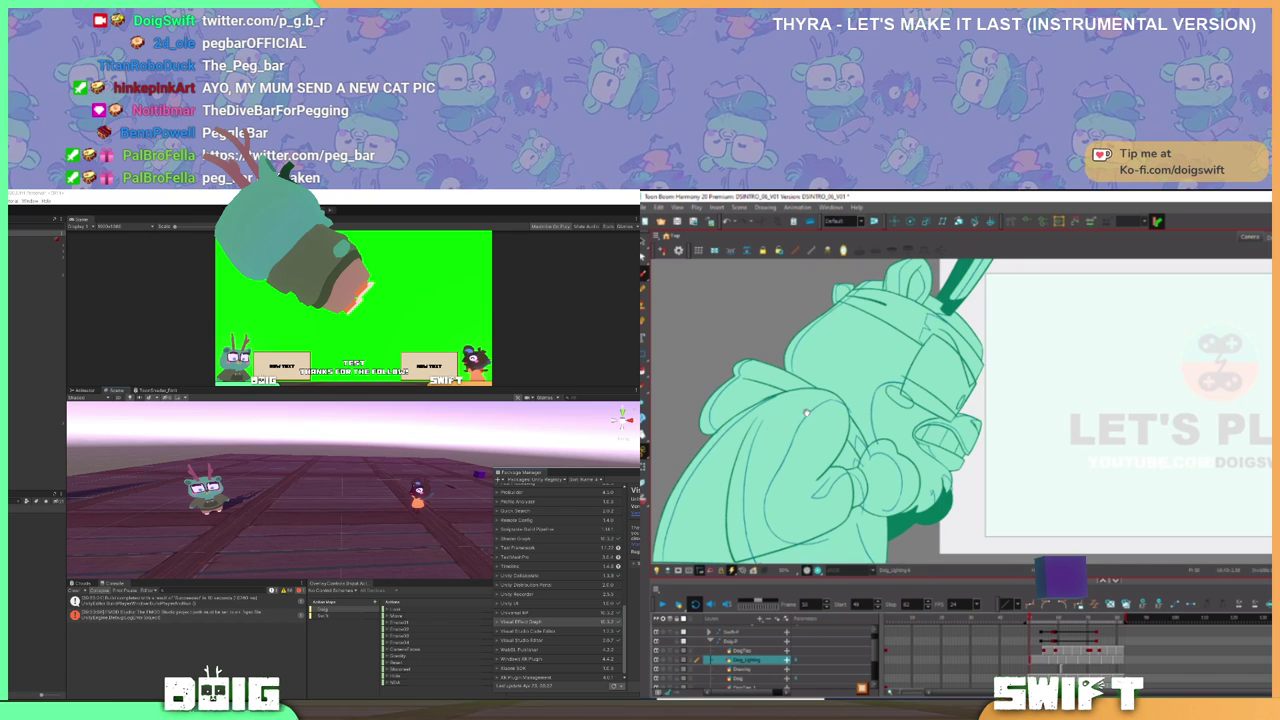
left_click_drag(911, 422, 887, 432)
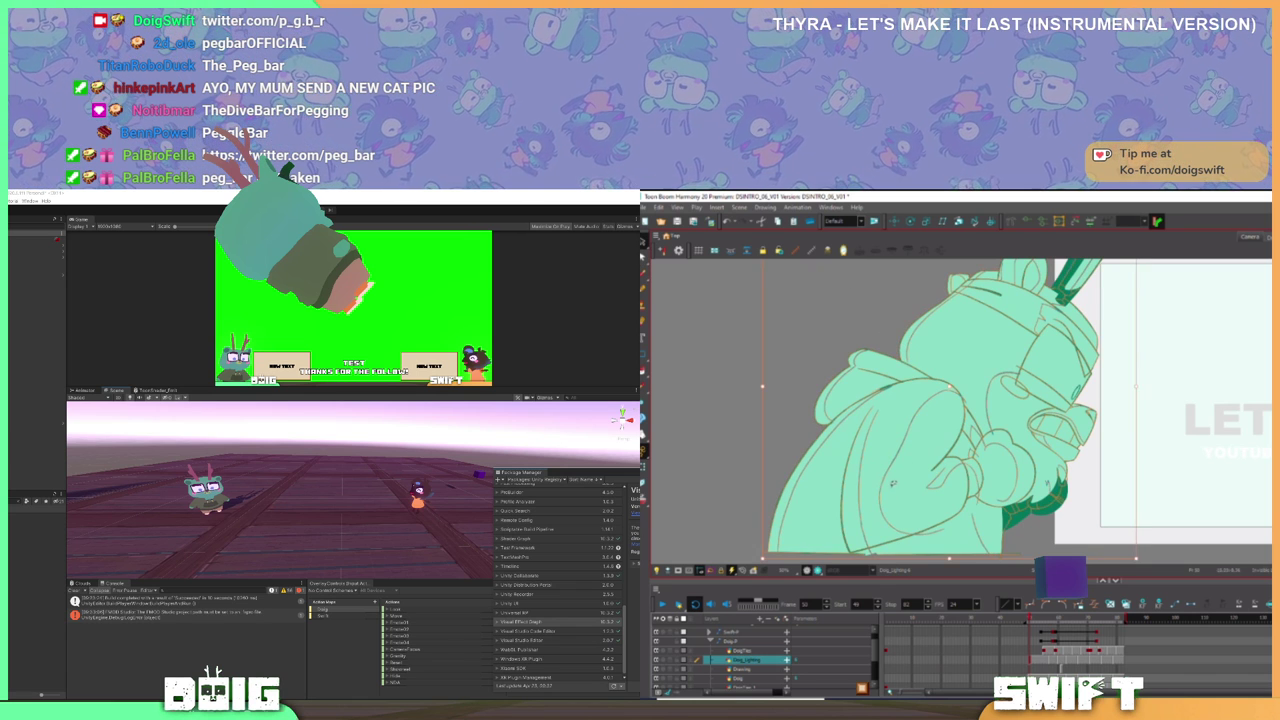
left_click(908, 470)
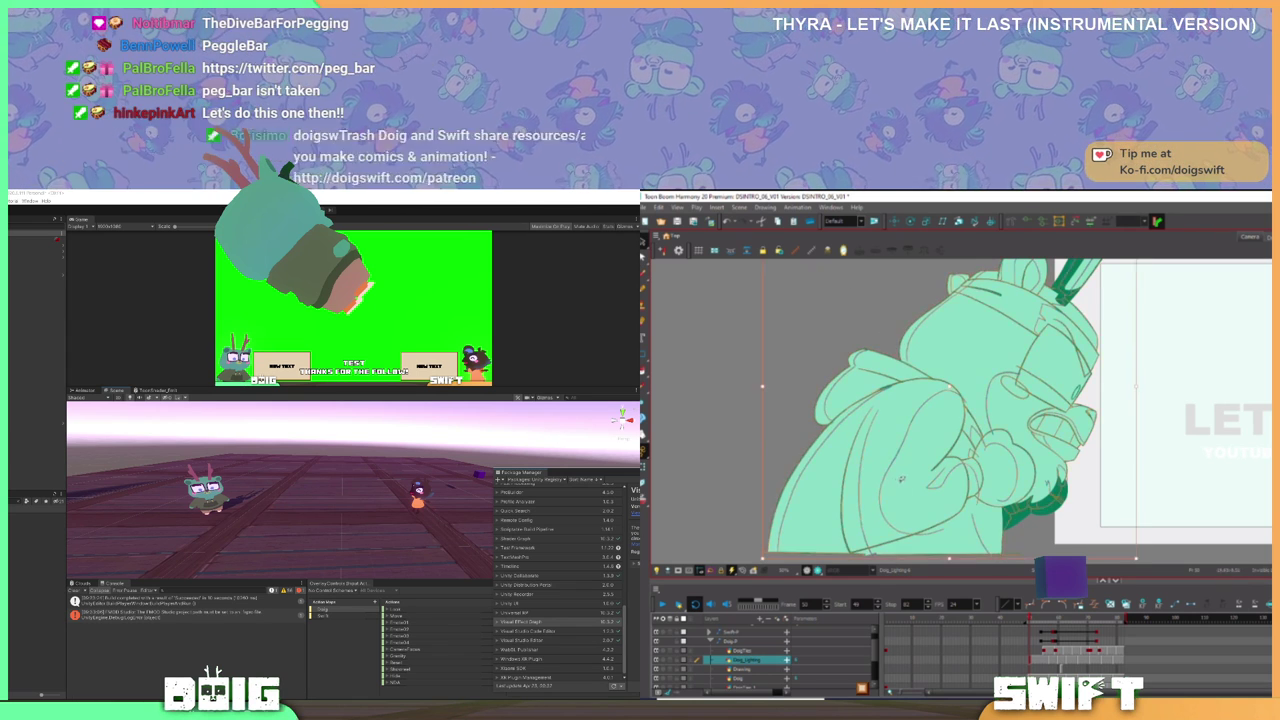
left_click(1265, 296)
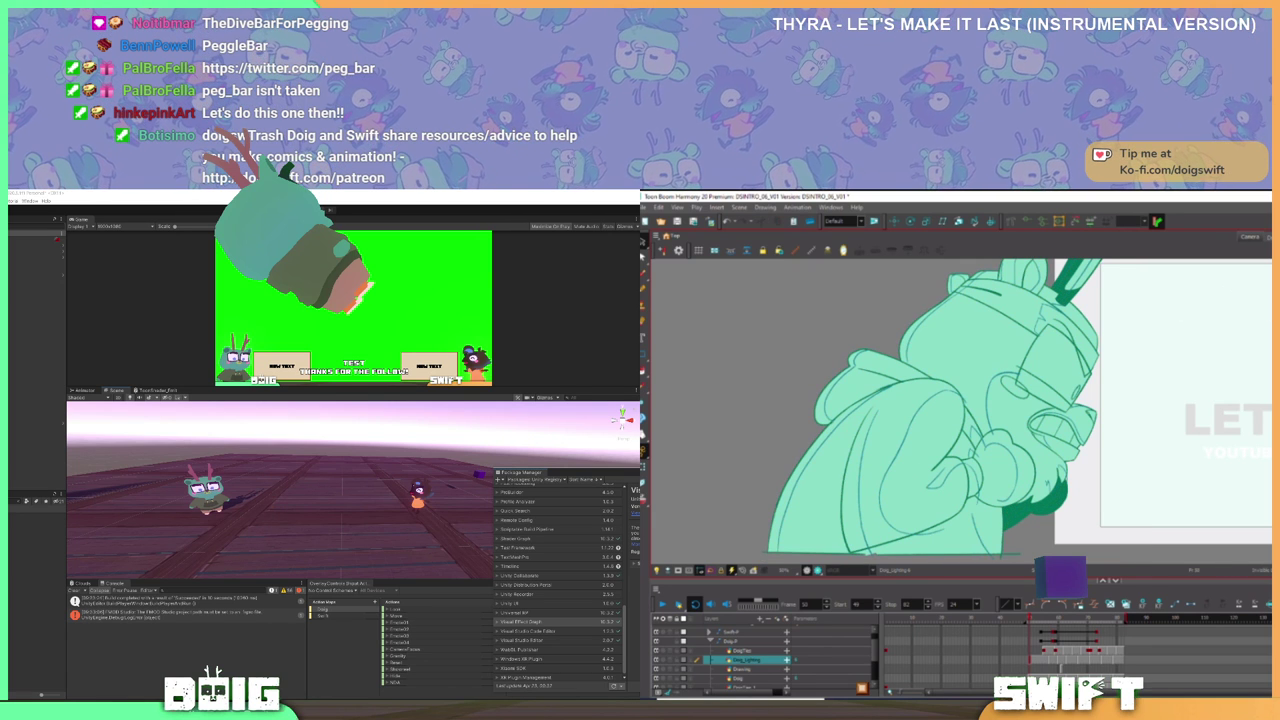
key("ctrl+a")
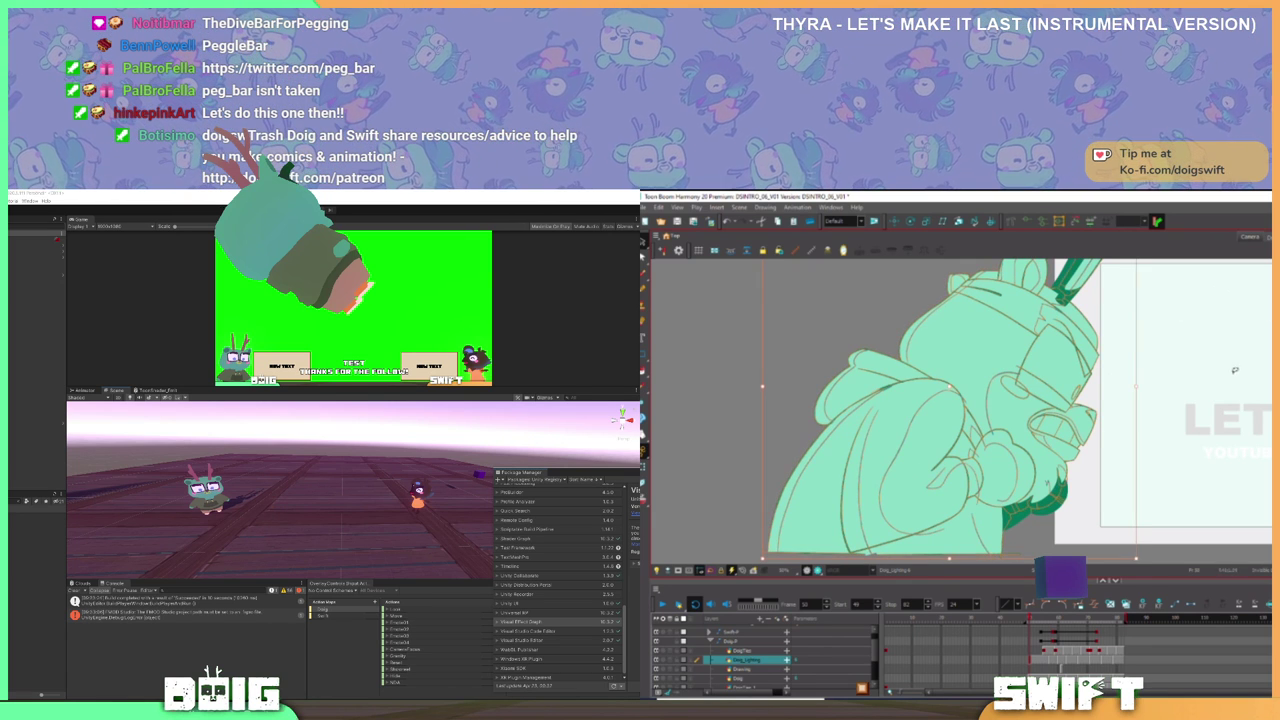
left_click(1270, 333)
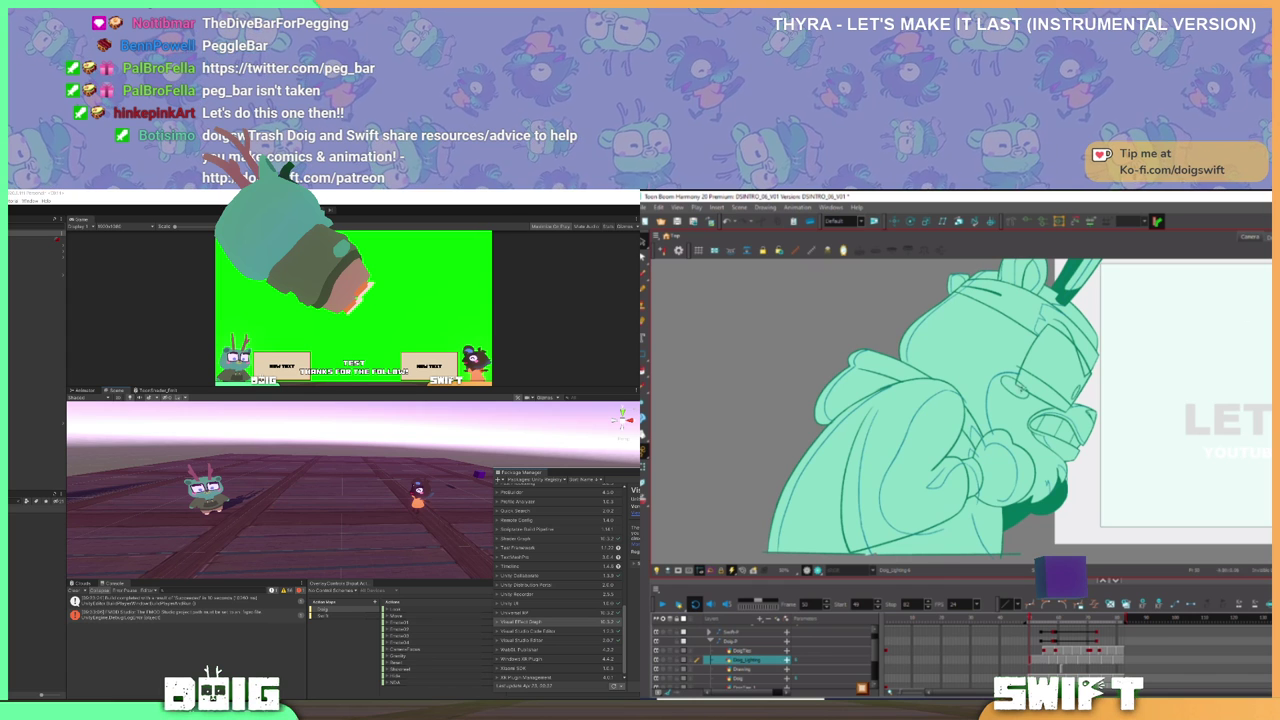
- Move the curved shadow line on the back away from the arm and stretch it down to the body's lower edge
left_click(867, 446)
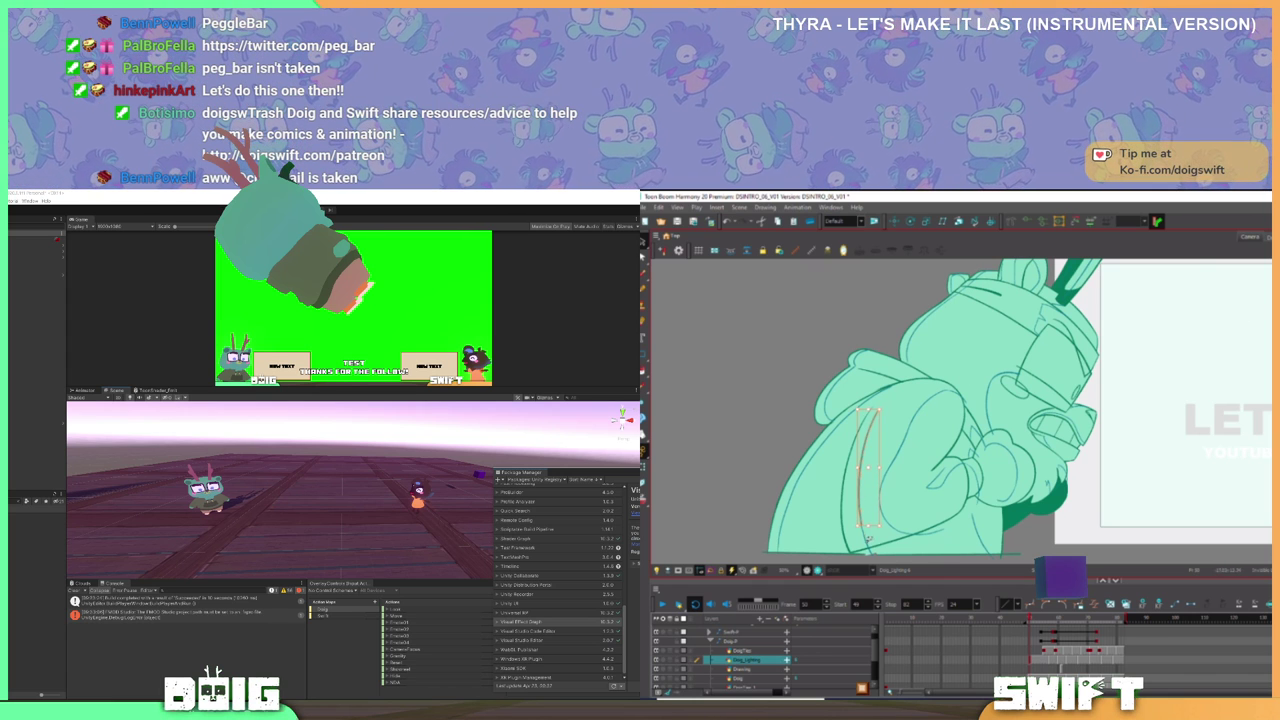
key("alt+t")
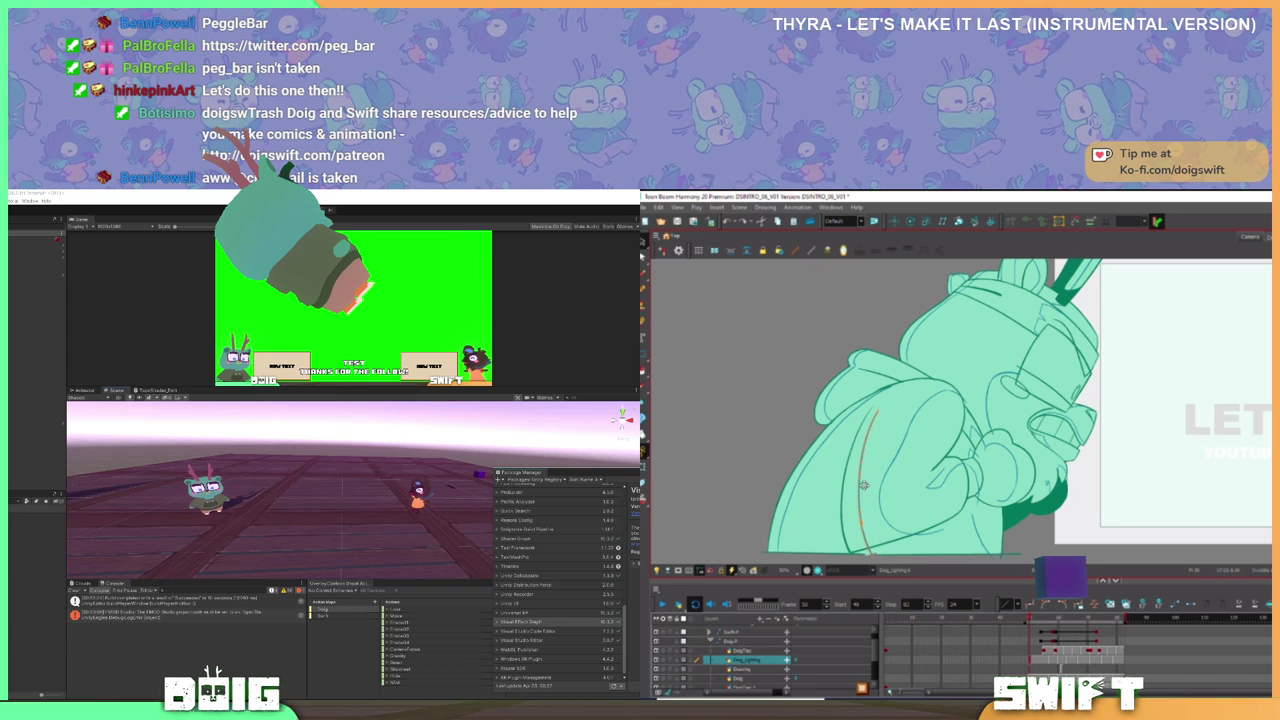
left_click(864, 485)
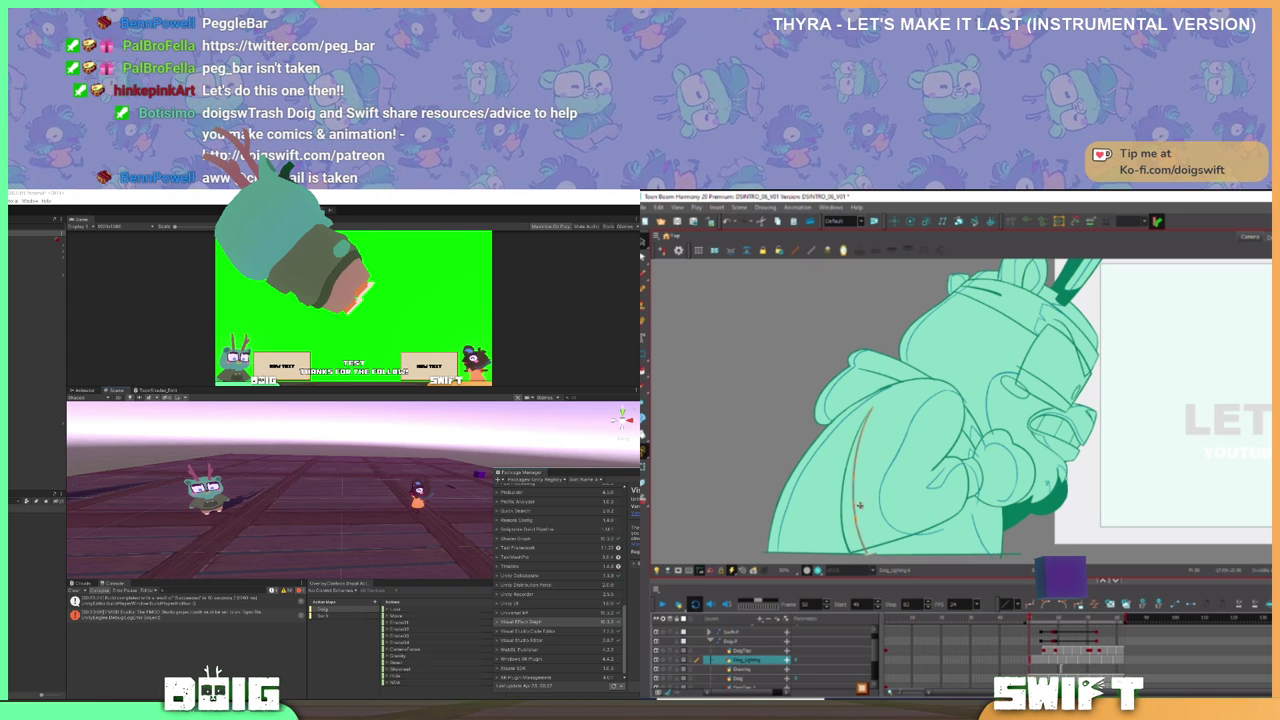
mouse_move(869, 553)
left_mouse_down()
mouse_move(852, 553)
mouse_move(848, 514)
left_mouse_up()
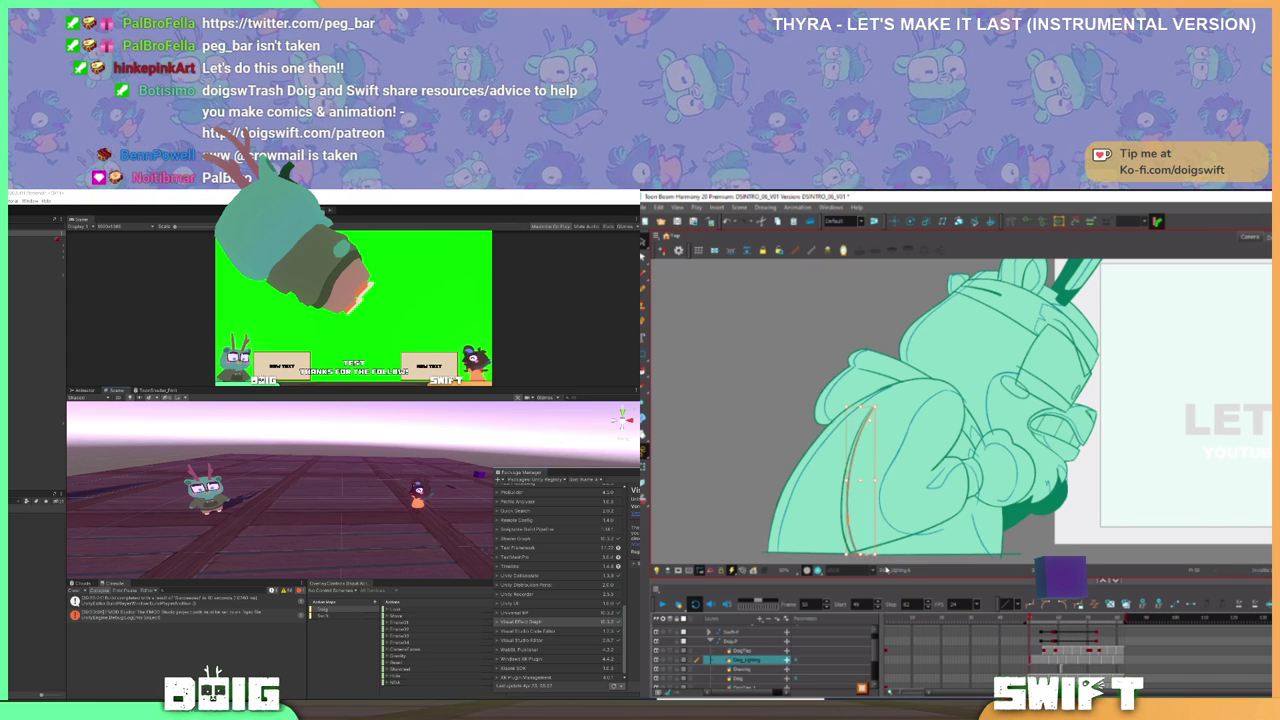
key("alt+Tab")
key("alt+Tab")
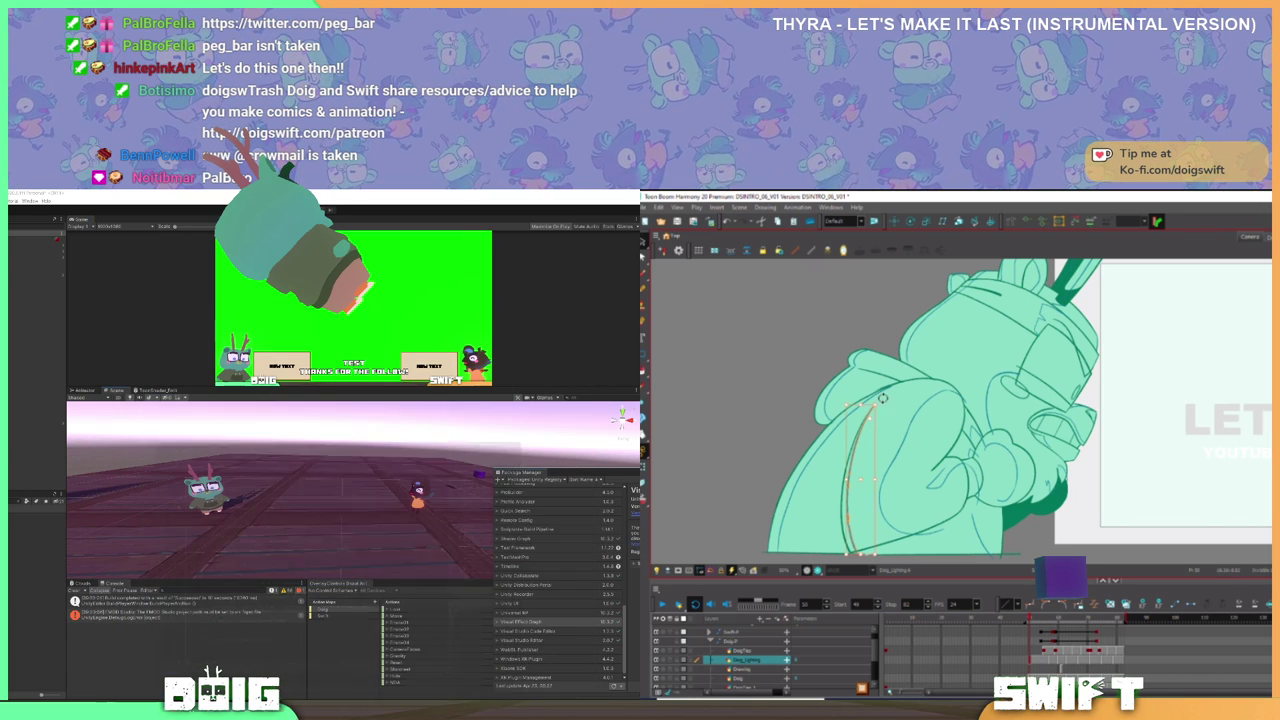
- Reposition and stretch the long curved shadow line on the upper arm to follow the arm's outer contour
left_click(961, 384)
mouse_move(950, 390)
left_mouse_down()
mouse_move(872, 486)
mouse_move(906, 492)
mouse_move(910, 461)
mouse_move(956, 460)
mouse_move(905, 463)
left_mouse_up()
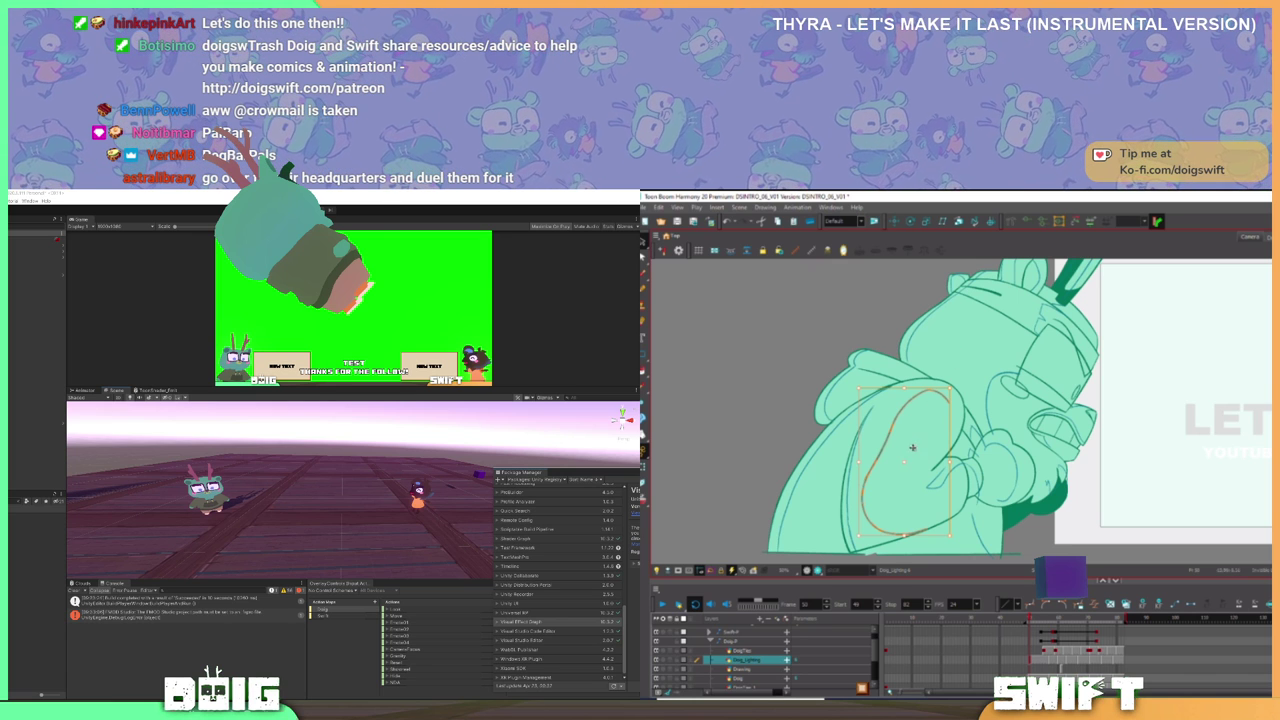
left_click_drag(957, 388, 970, 390)
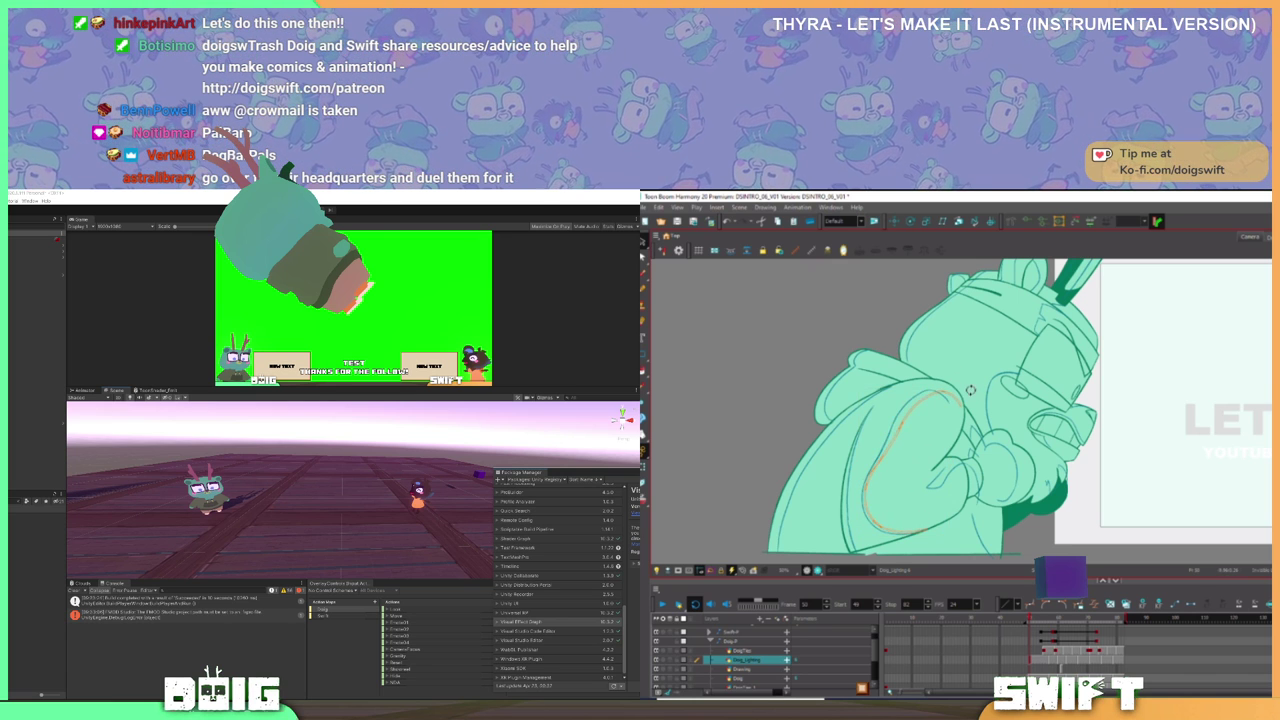
left_click(912, 474)
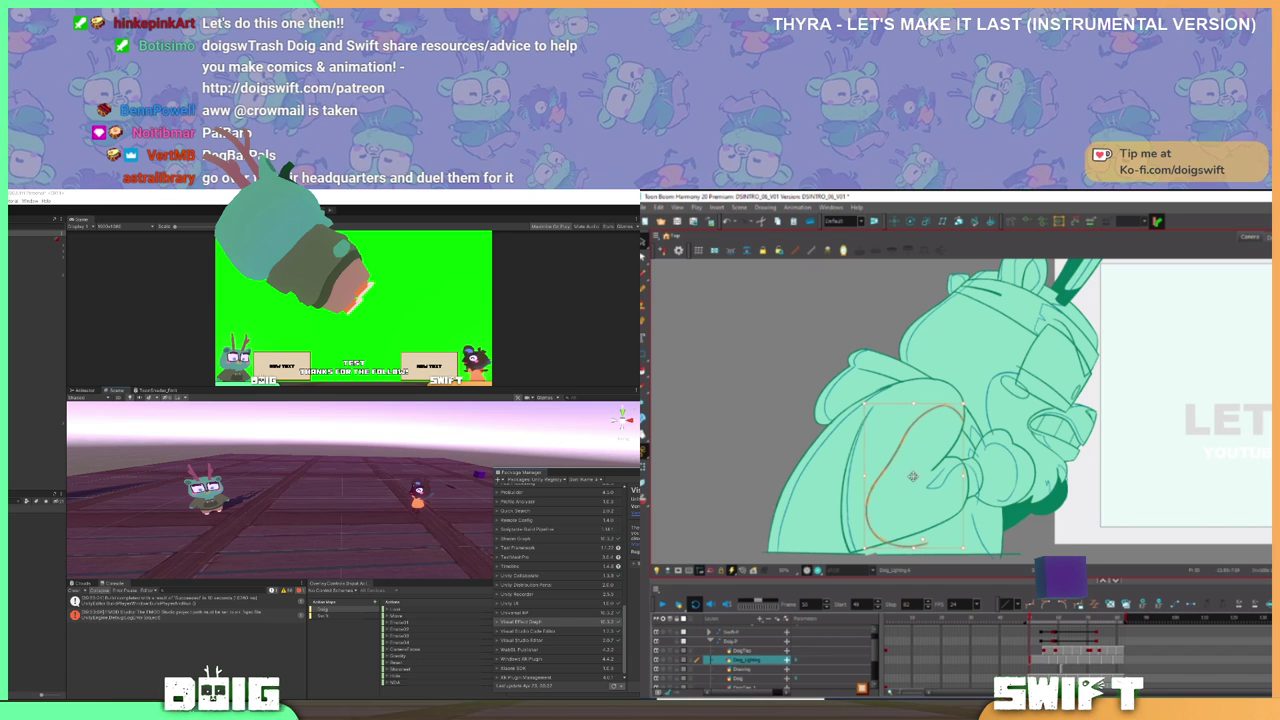
left_click_drag(912, 476, 918, 460)
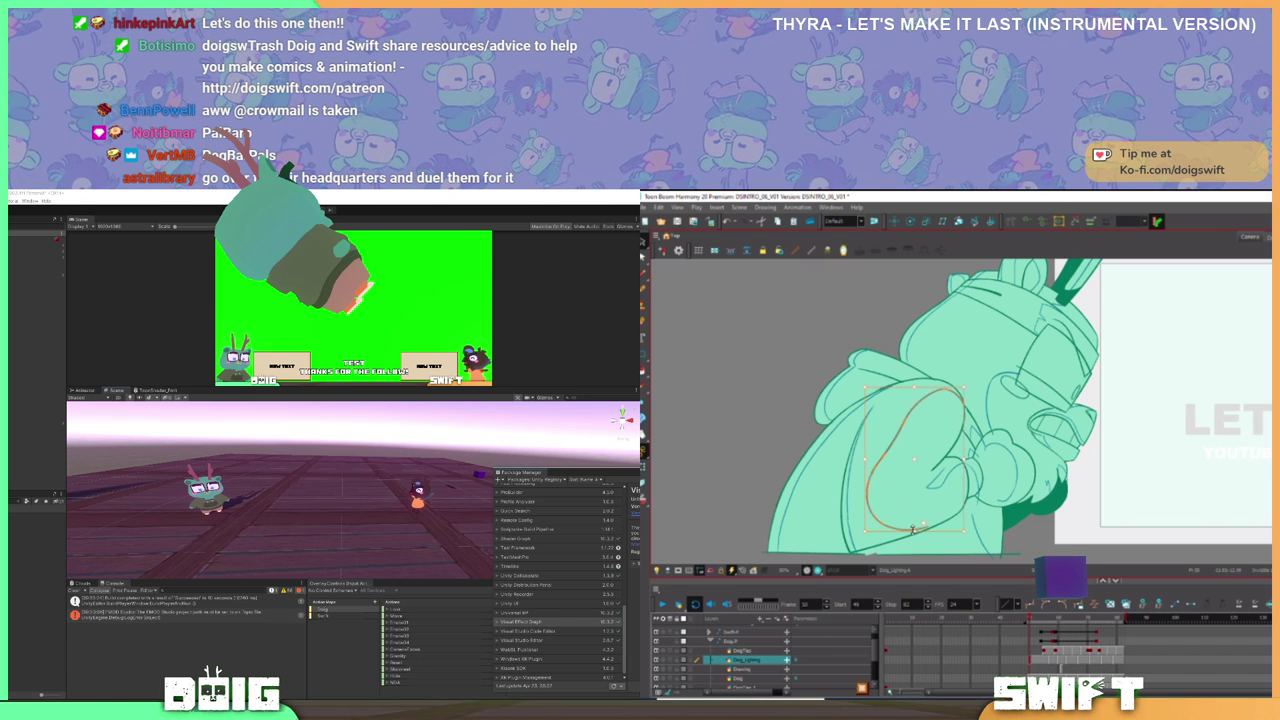
left_click_drag(912, 530, 914, 535)
left_click(943, 549)
- Reposition the shadow lines of the sleeve fold and the cuff to fit the arm
left_click(948, 481)
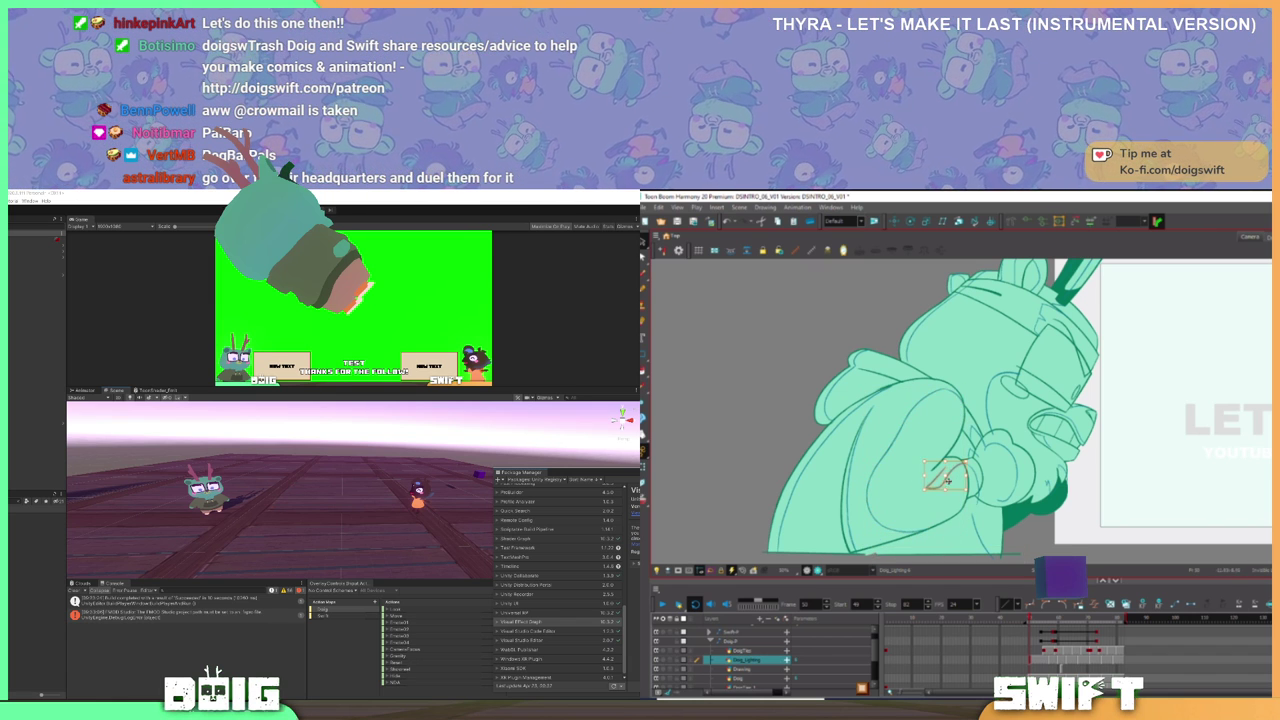
mouse_move(939, 478)
left_mouse_down()
mouse_move(985, 489)
mouse_move(980, 503)
mouse_move(984, 492)
left_mouse_up()
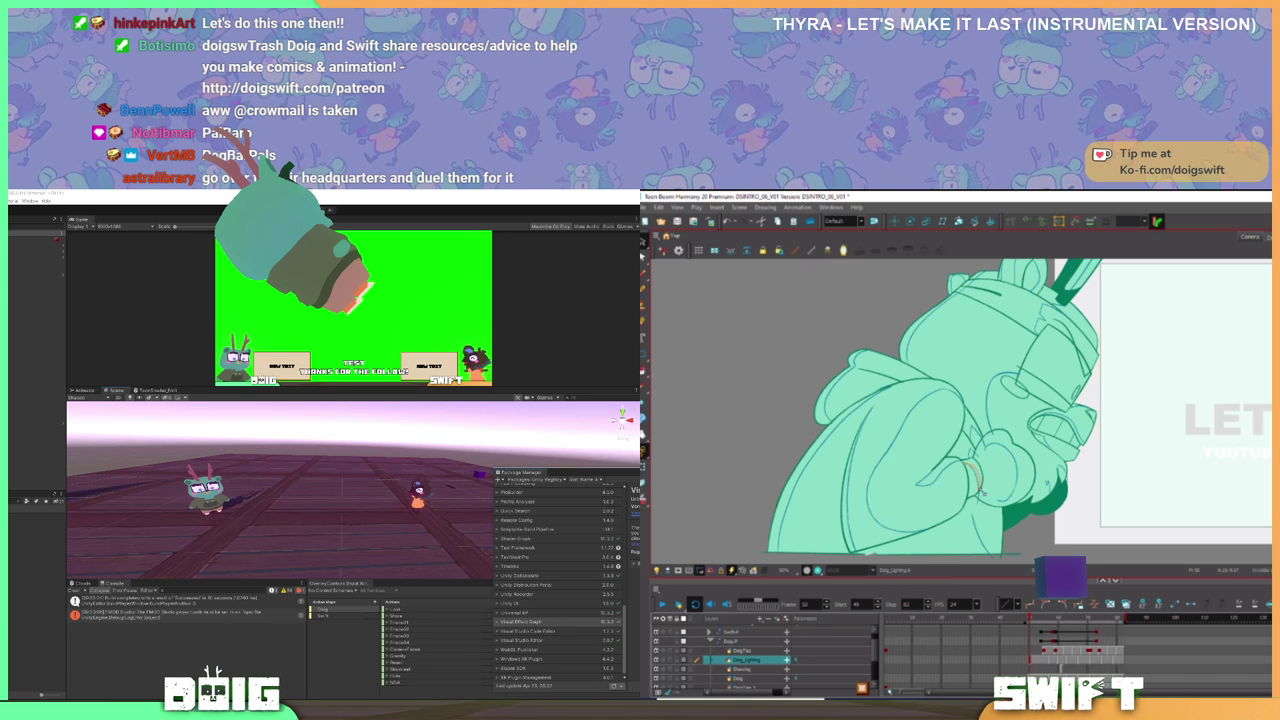
mouse_move(979, 490)
left_mouse_down()
mouse_move(972, 500)
mouse_move(989, 505)
left_mouse_up()
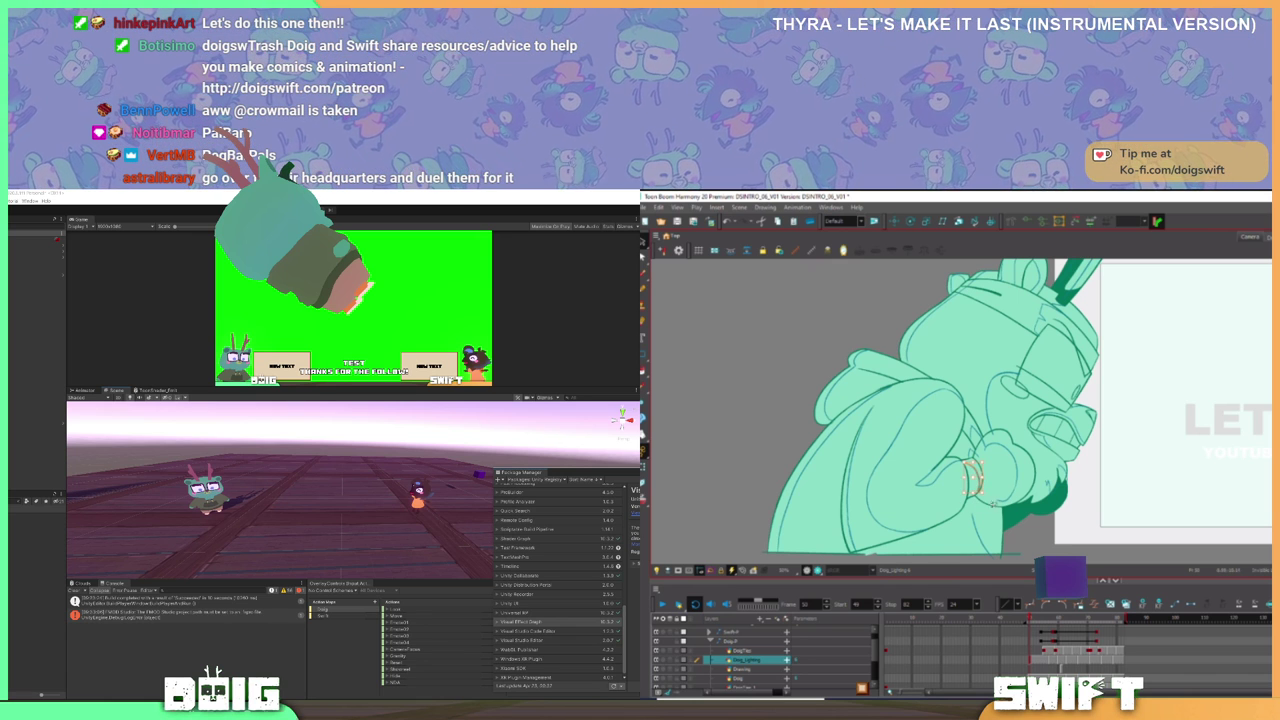
- Reposition the curved shadow line of the fist closer to the cuff and resize it to fit the hand, checking against the painted drawing
key("g")
key("f")
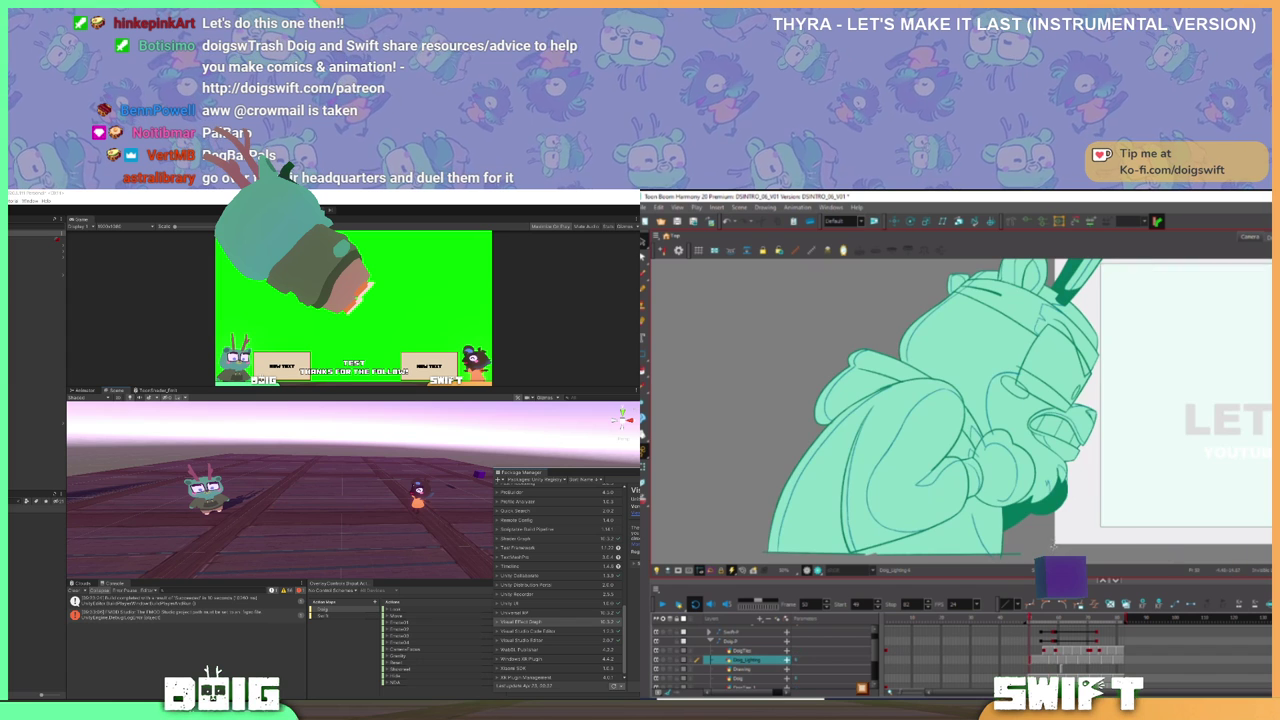
mouse_move(967, 476)
left_mouse_down()
mouse_move(968, 496)
mouse_move(977, 463)
left_mouse_up()
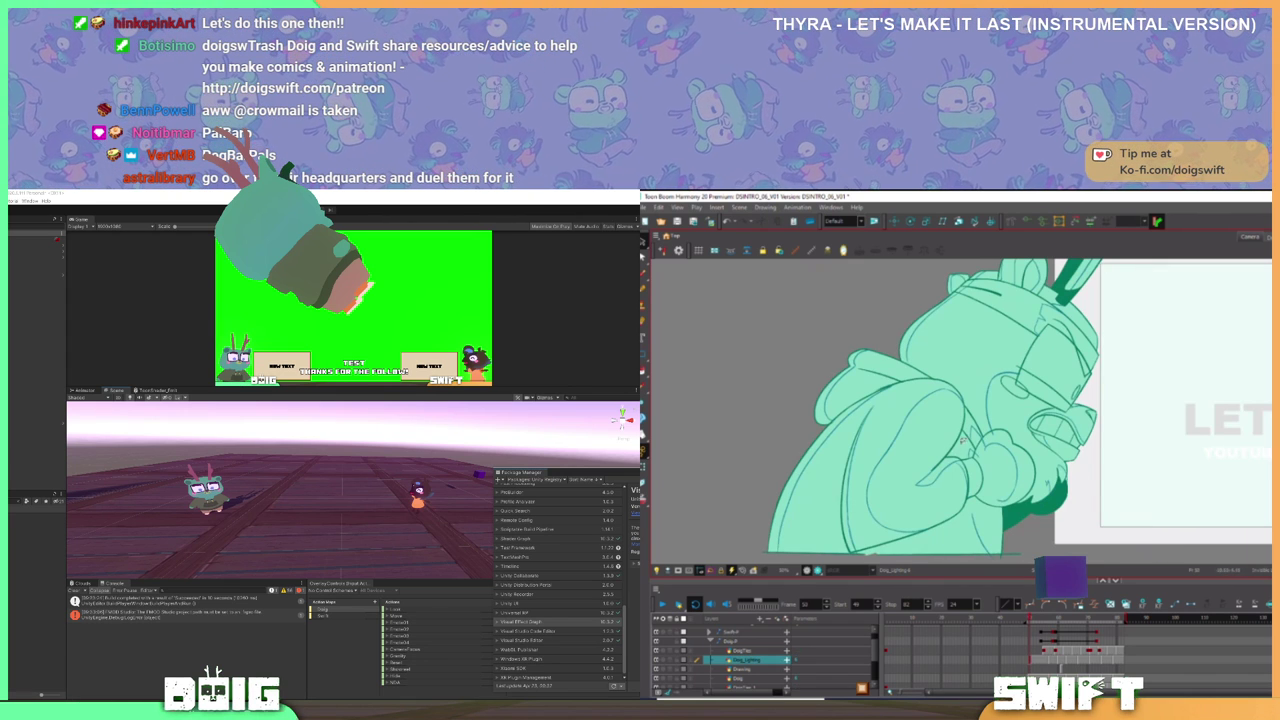
left_click(1013, 457)
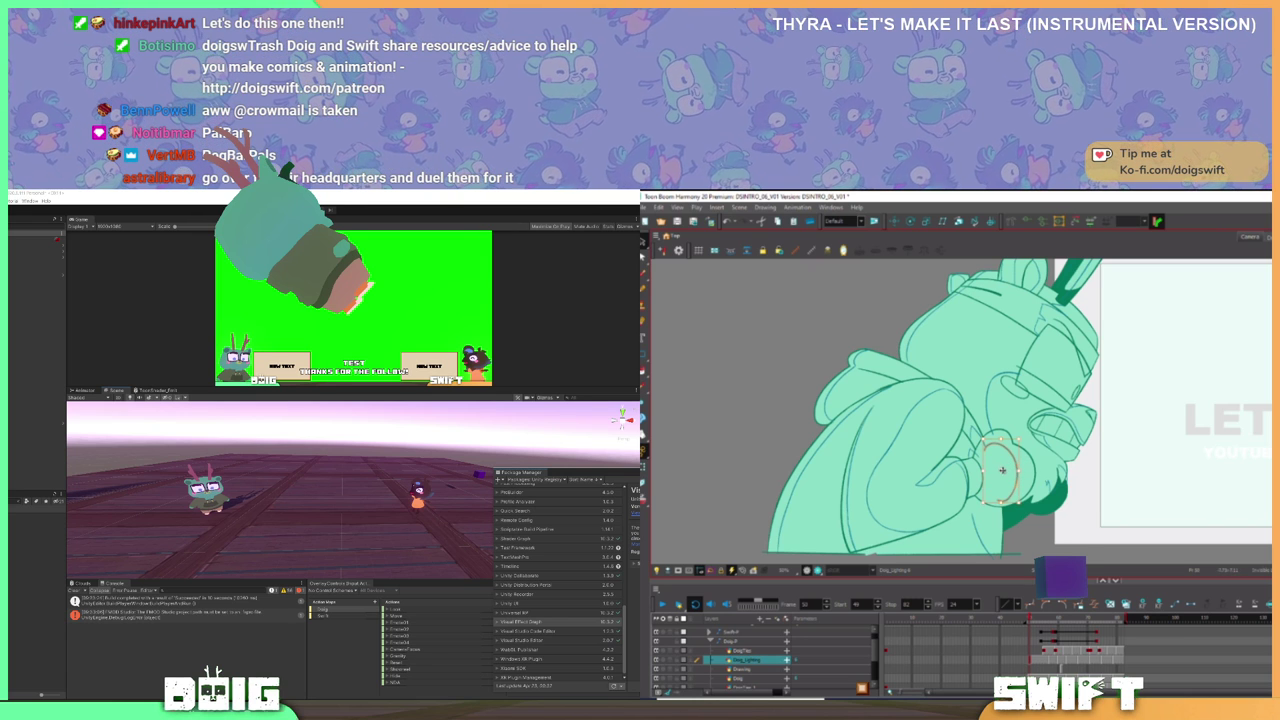
mouse_move(983, 471)
left_mouse_down()
mouse_move(1006, 468)
mouse_move(1003, 481)
left_mouse_up()
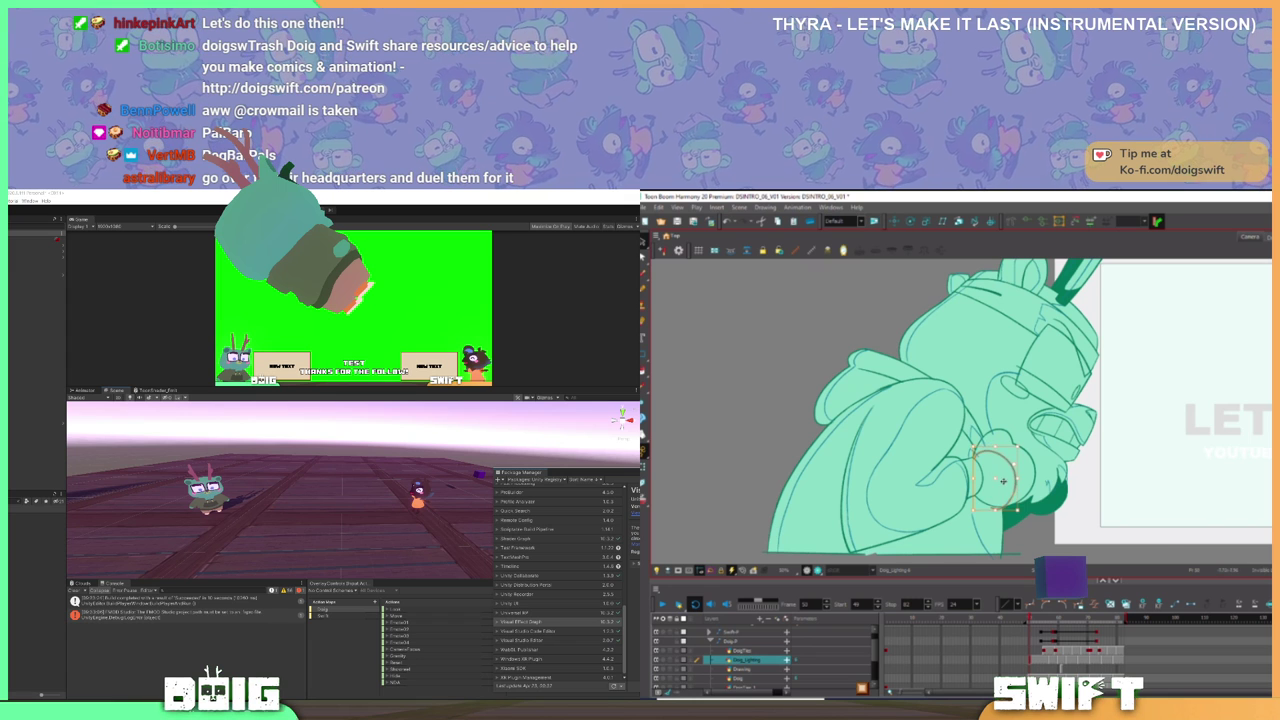
key("g")
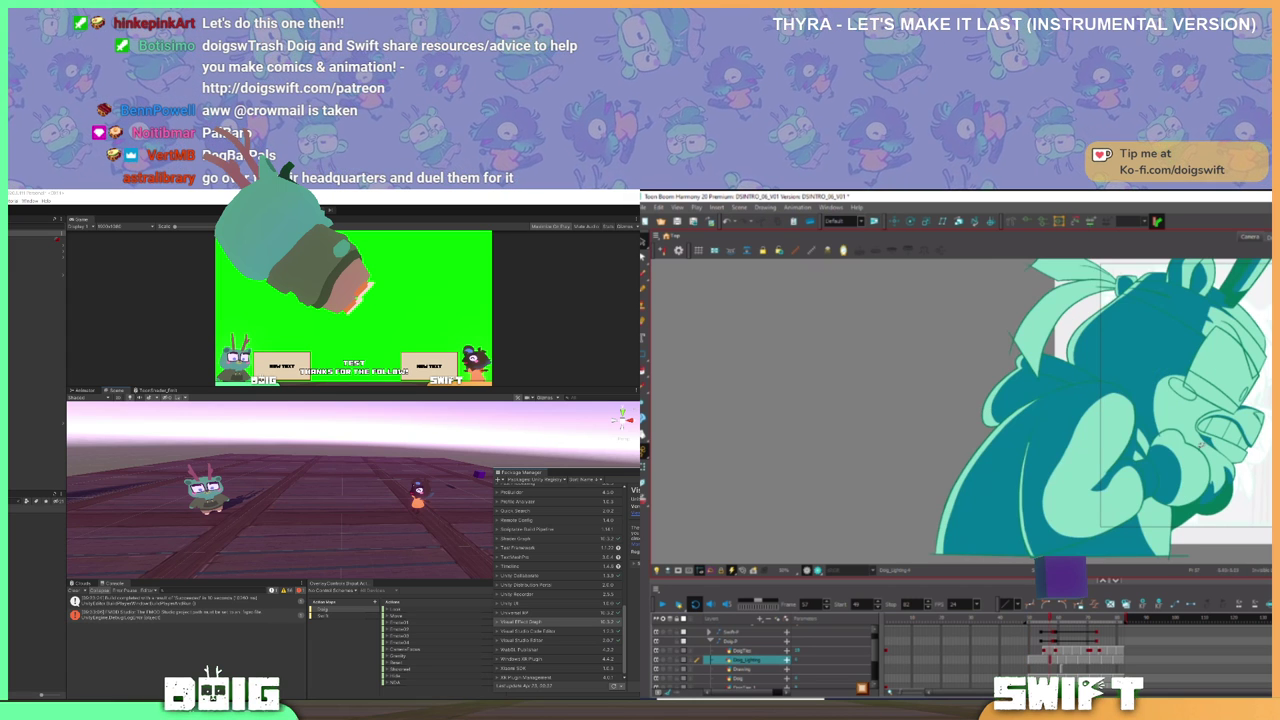
key("f")
left_click(1015, 484)
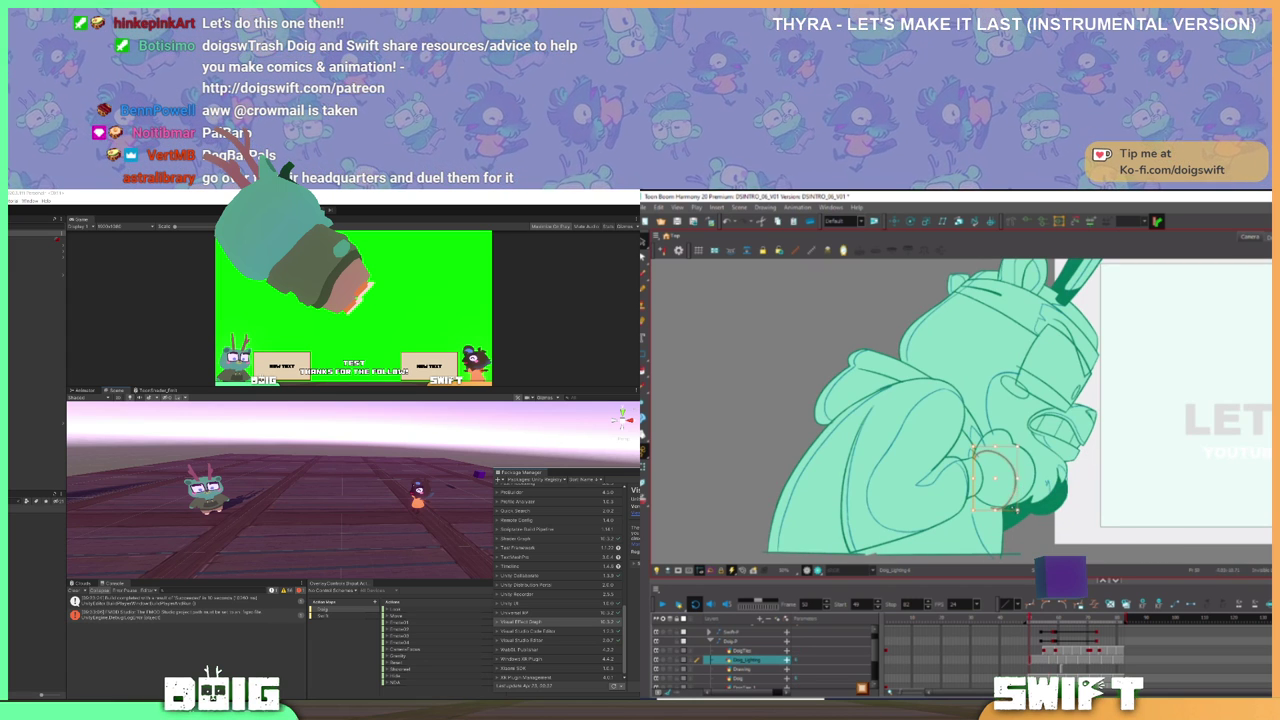
left_click_drag(1017, 509, 998, 470)
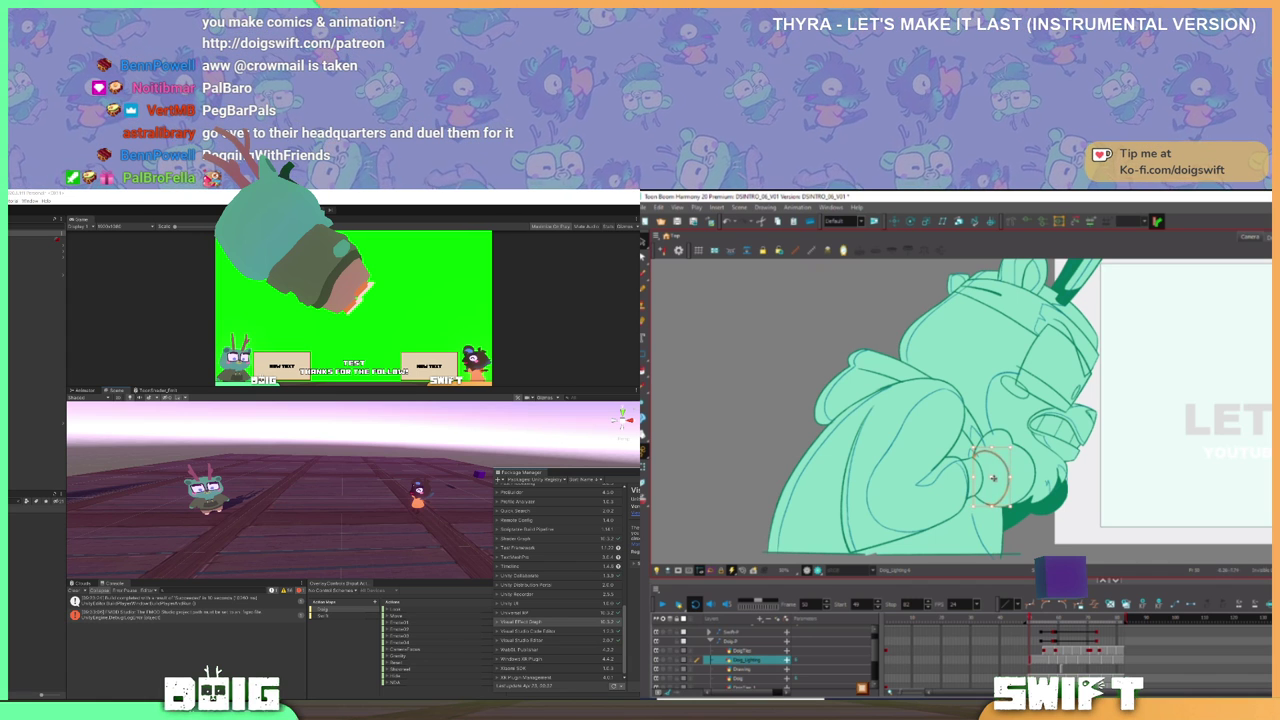
mouse_move(992, 475)
left_mouse_down()
mouse_move(985, 550)
mouse_move(970, 530)
left_mouse_up()
left_click(992, 528)
- Move the short shadow line at the wrist up to the top edge of the fist, comparing it with the neighbouring lighting drawings
key("g")
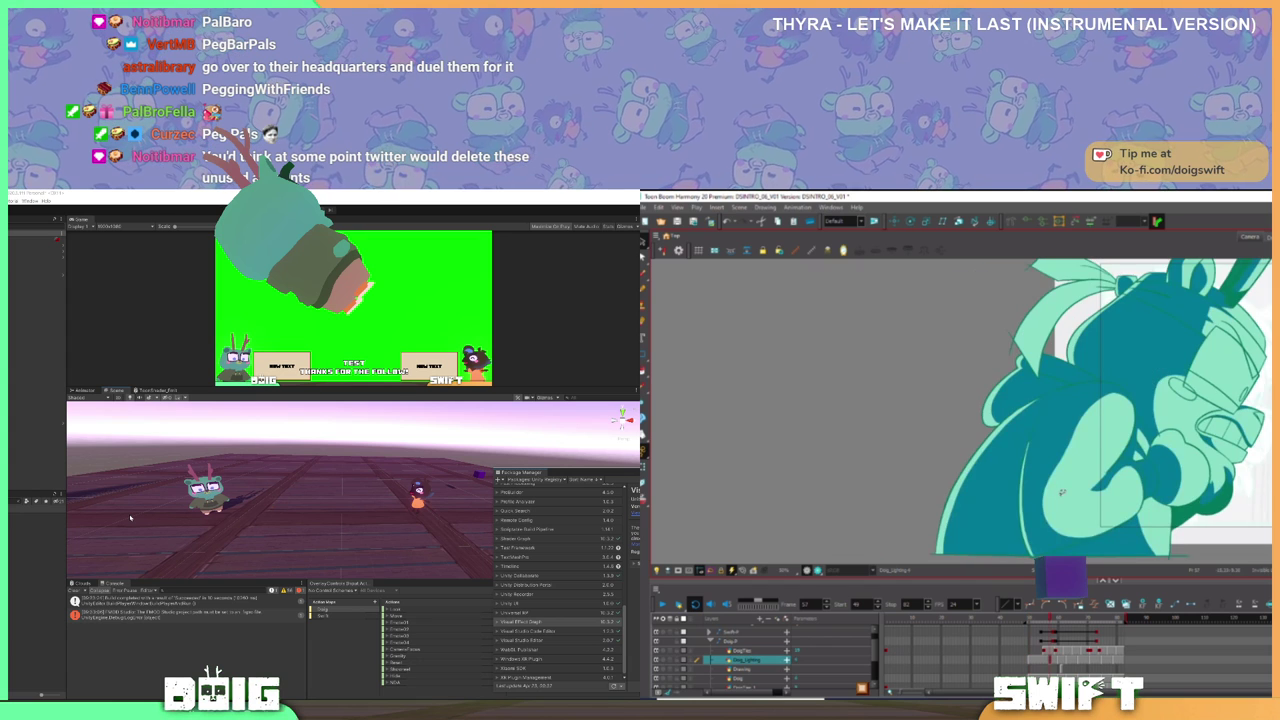
key("period")
key("comma")
key("period")
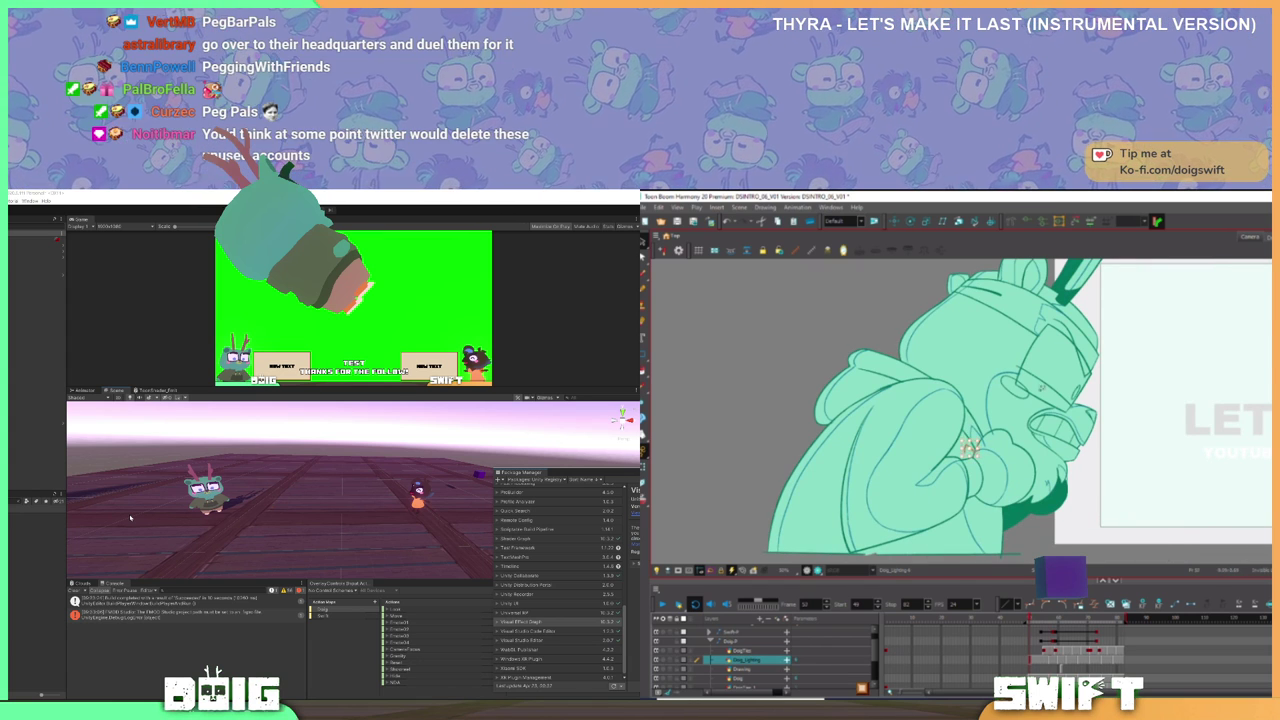
key("g")
key("f")
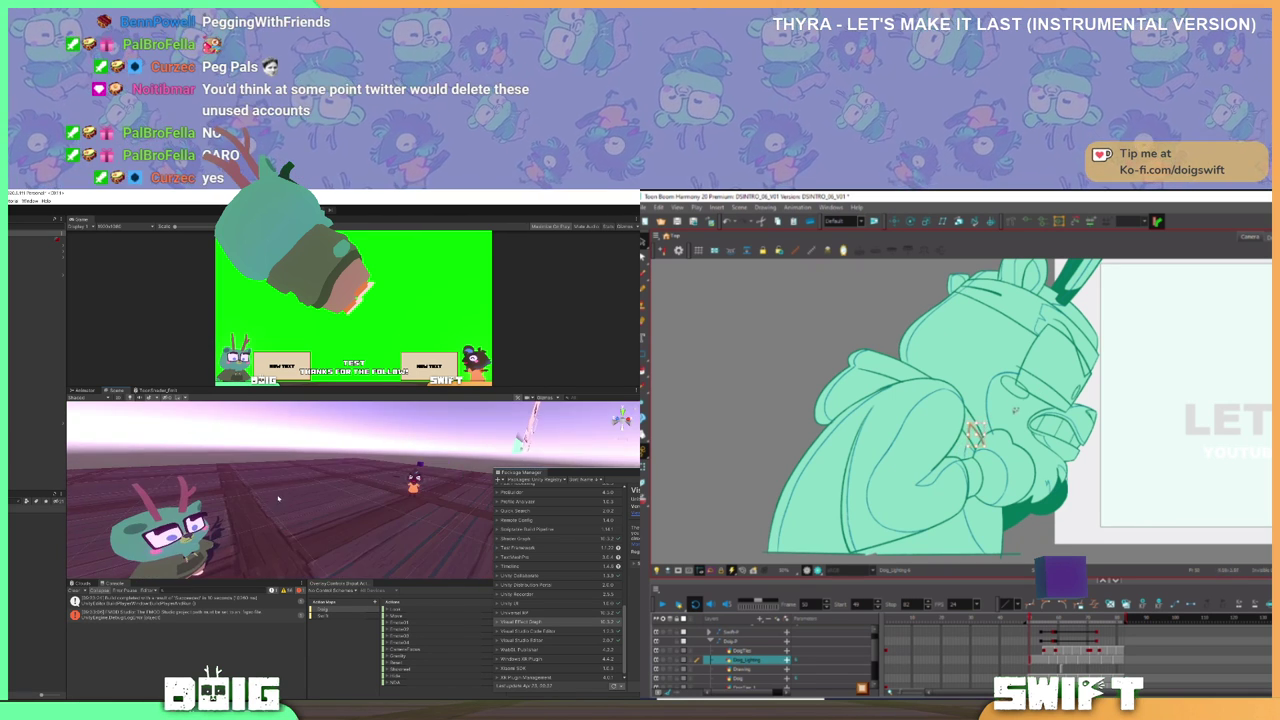
key("period")
key("comma")
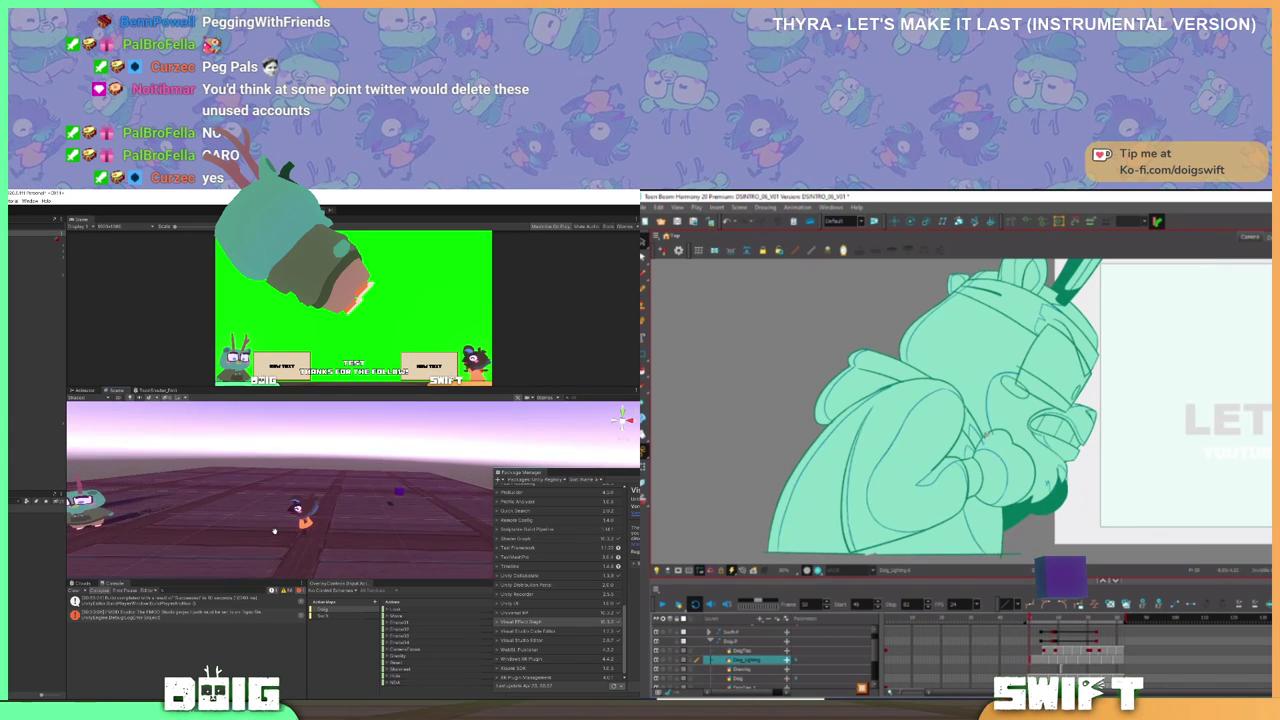
left_click(986, 446)
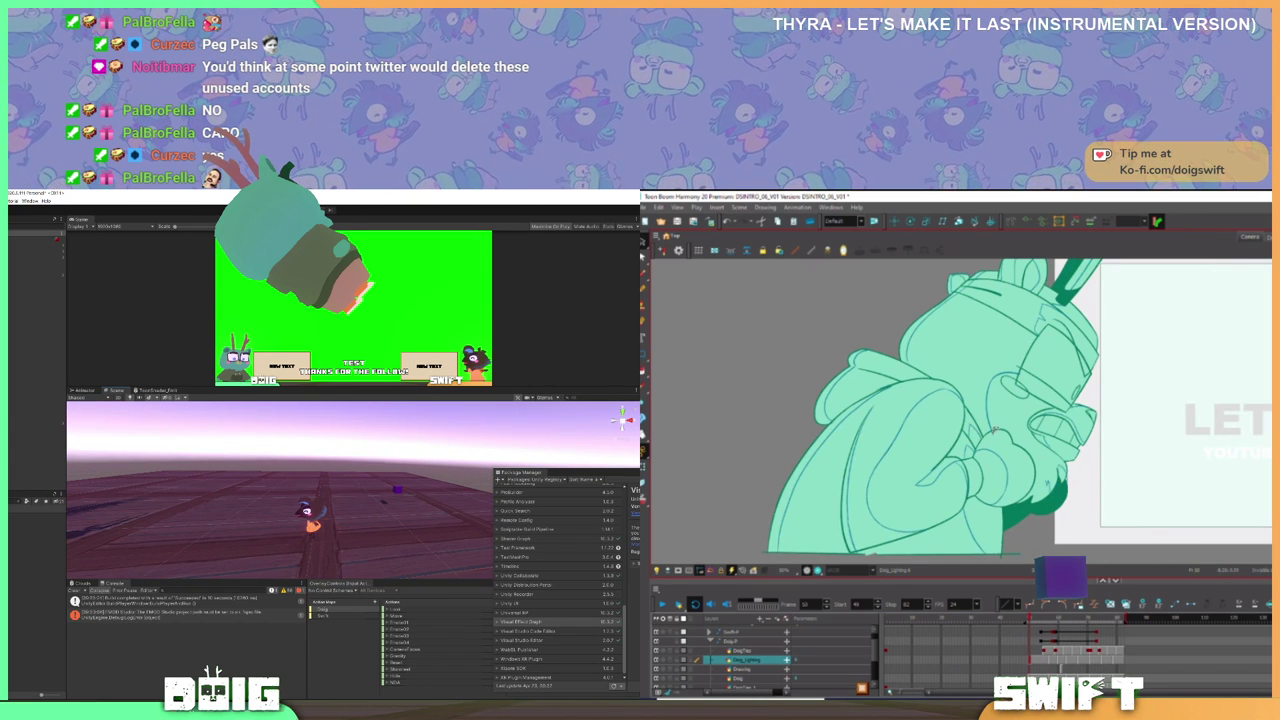
left_click_drag(994, 430, 998, 437)
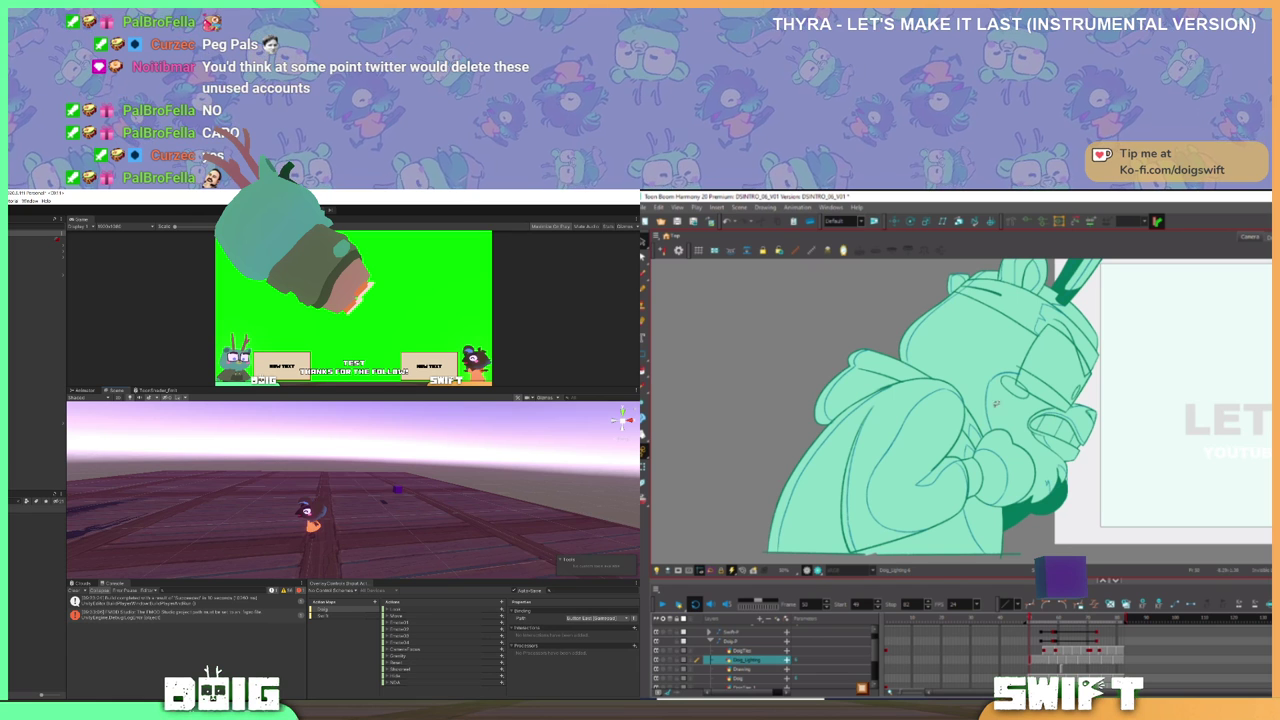
- Delete the curved shadow line along the rear of the cheek and adjust the short shadow line below the mouth
left_click(986, 411)
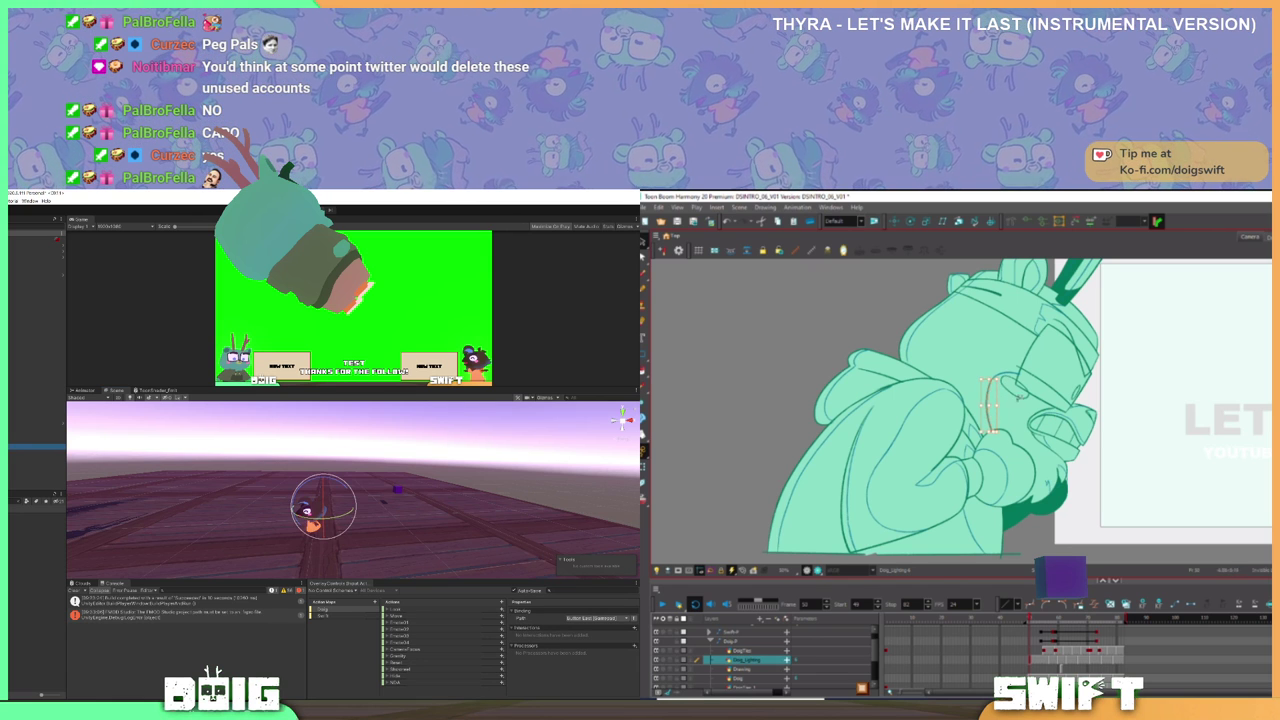
key("Delete")
key("comma")
key("period")
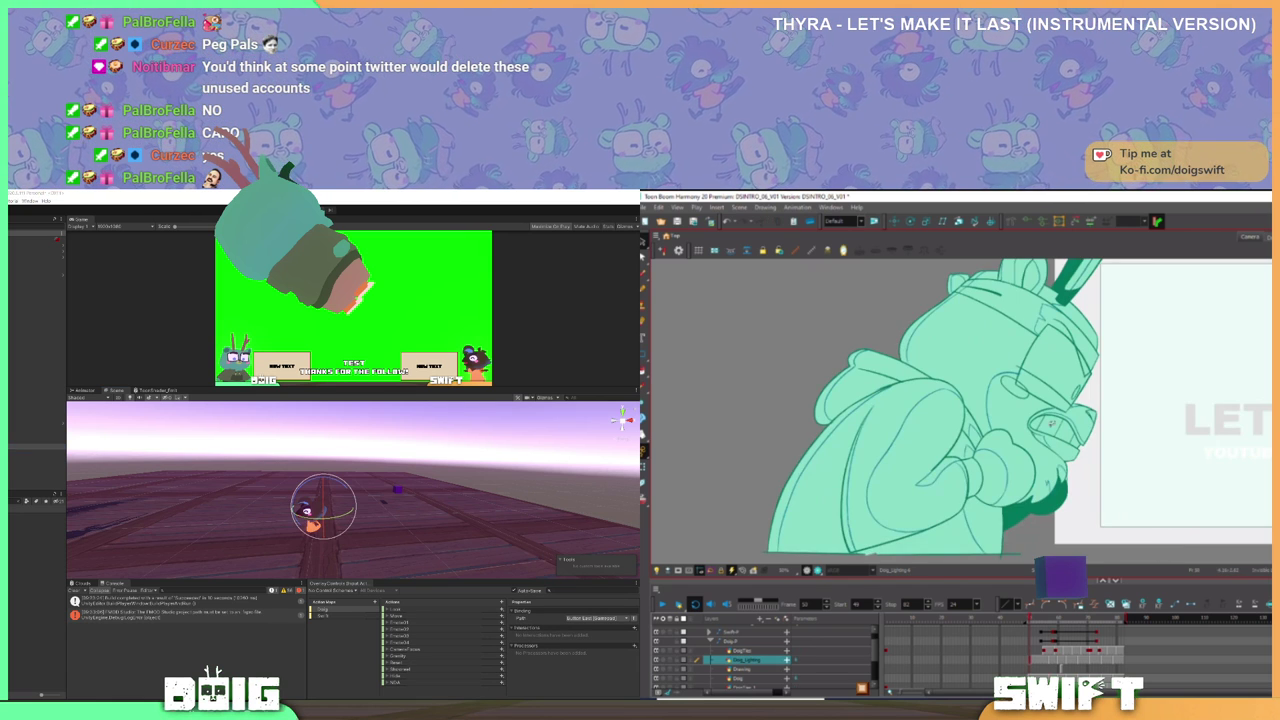
left_click_drag(1045, 437, 1053, 451)
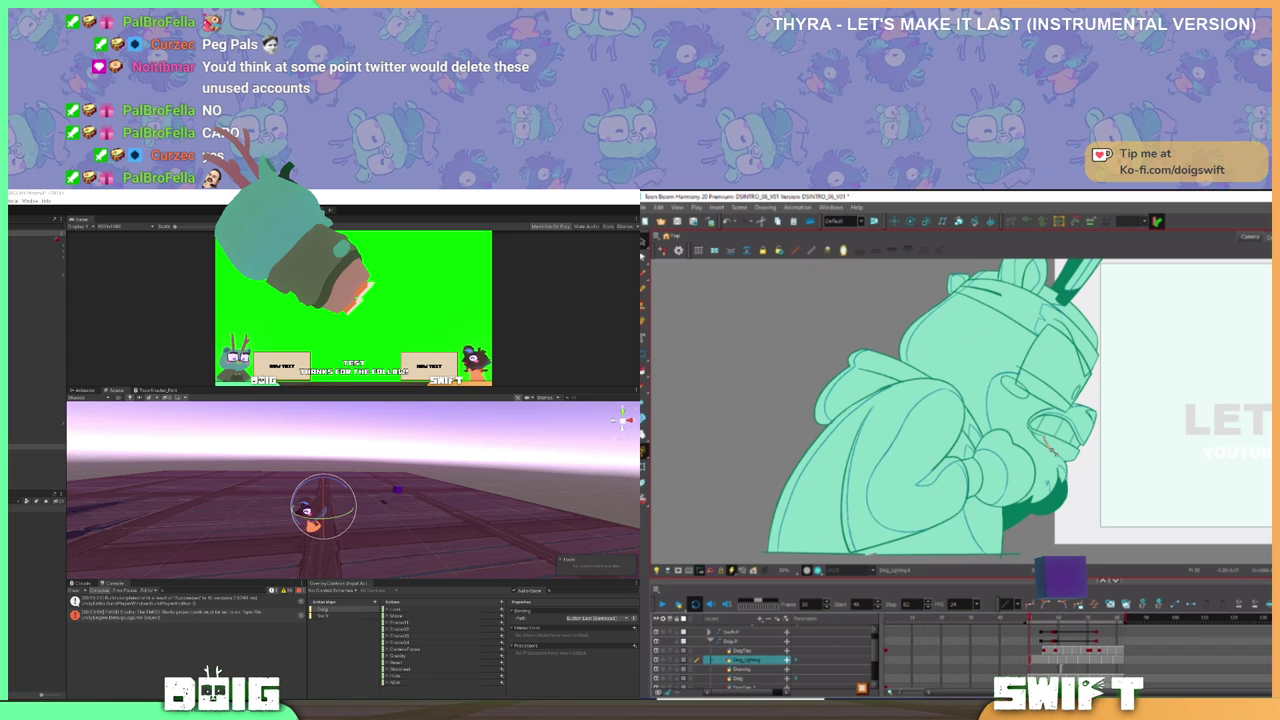
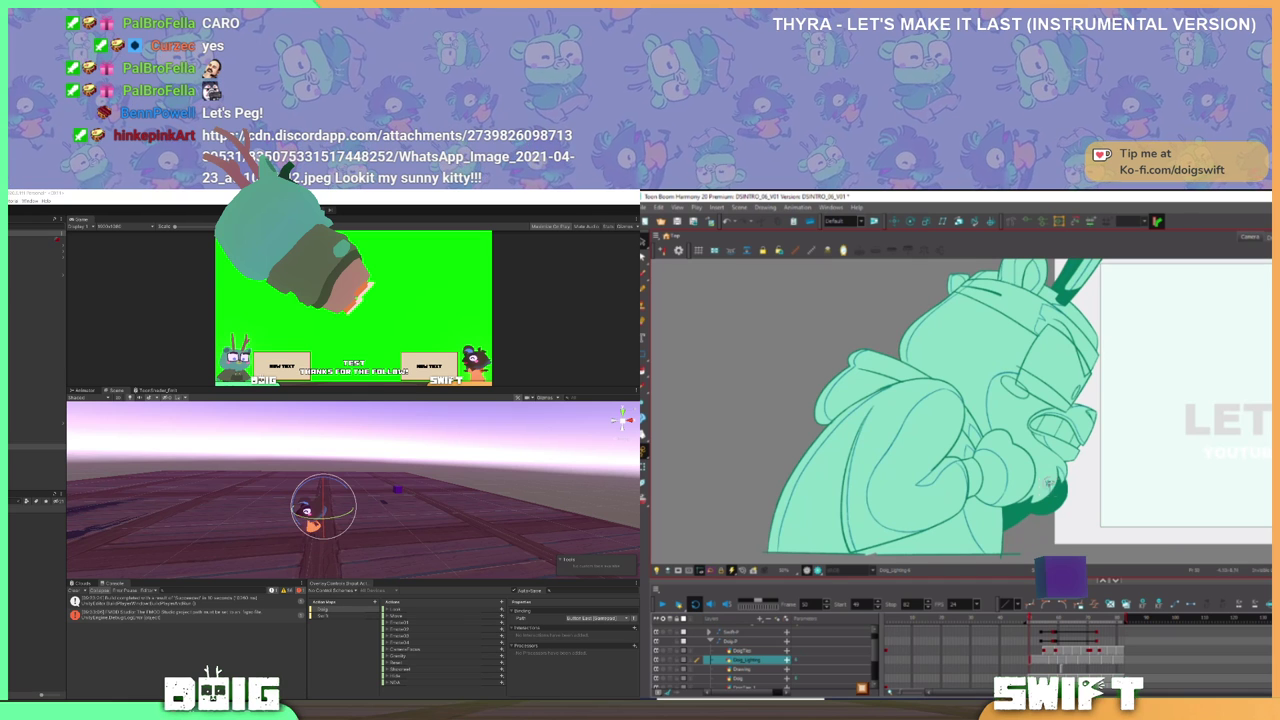
- Compare the chin with the painted drawing and delete the small shadow line on the beard
mouse_move(1051, 484)
left_mouse_down()
mouse_move(1066, 480)
mouse_move(1053, 484)
left_mouse_up()
key("ctrl+z")
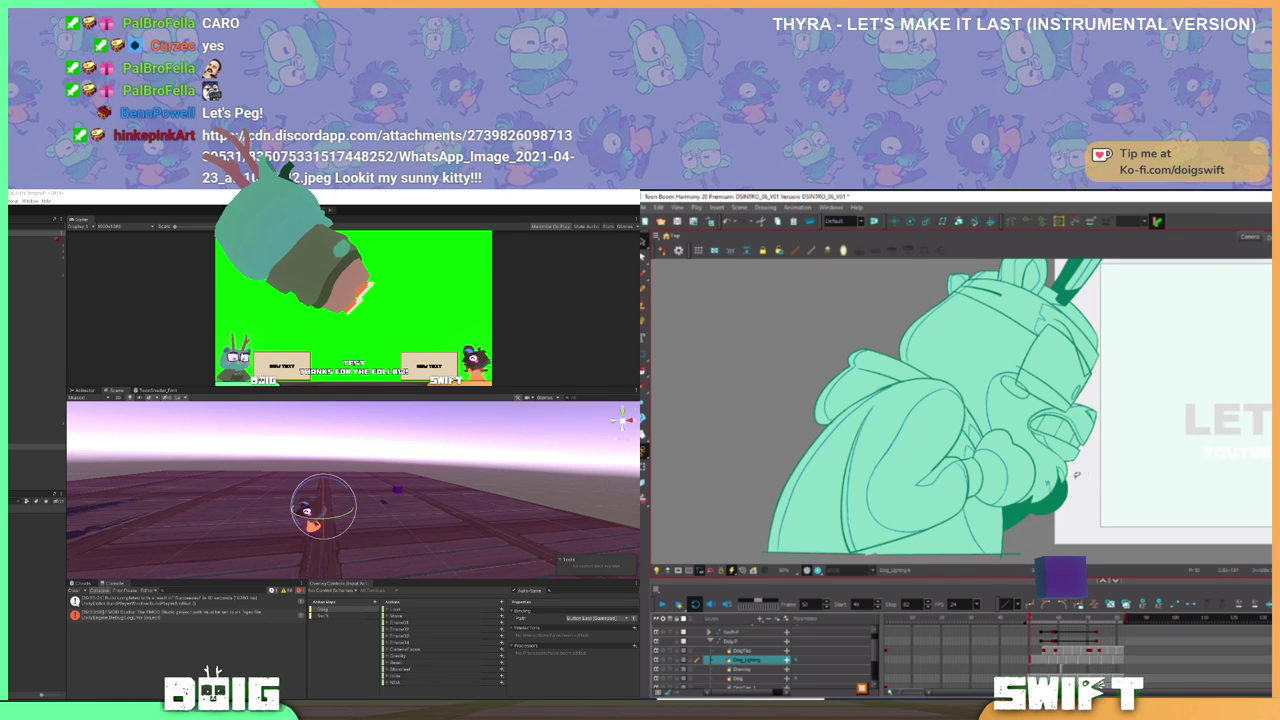
key("g")
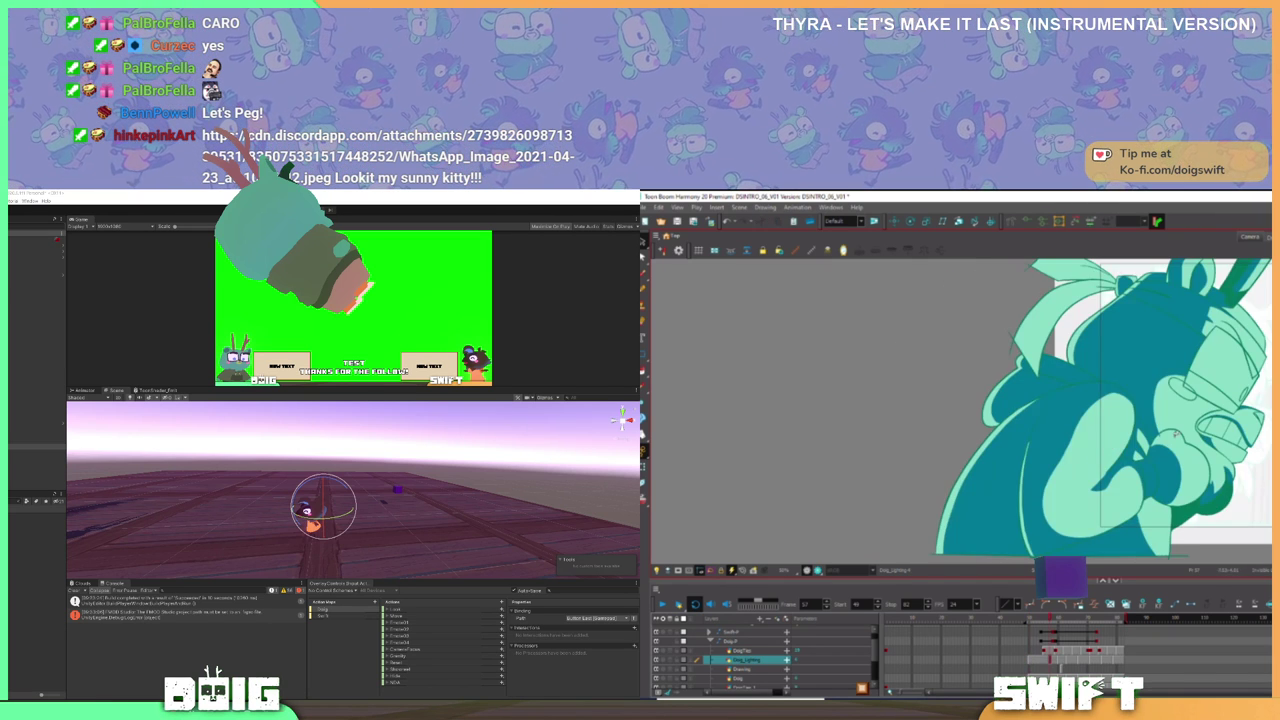
key(";")
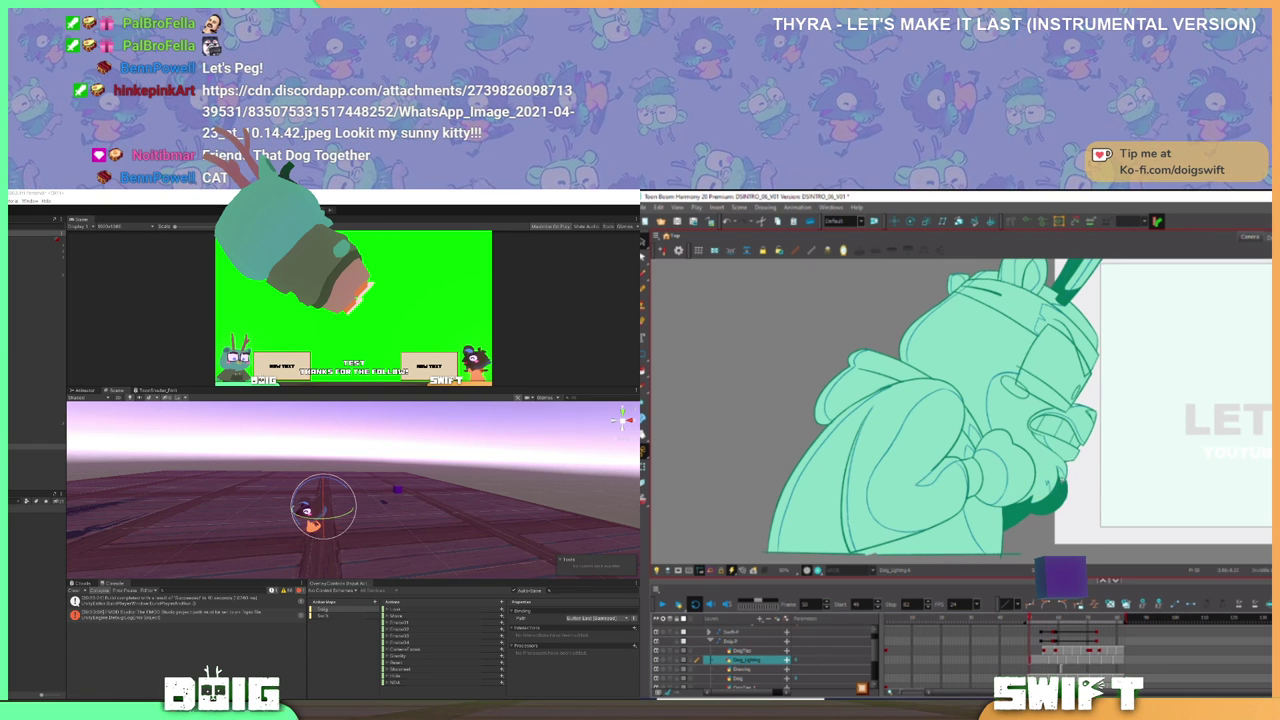
left_click(30, 447)
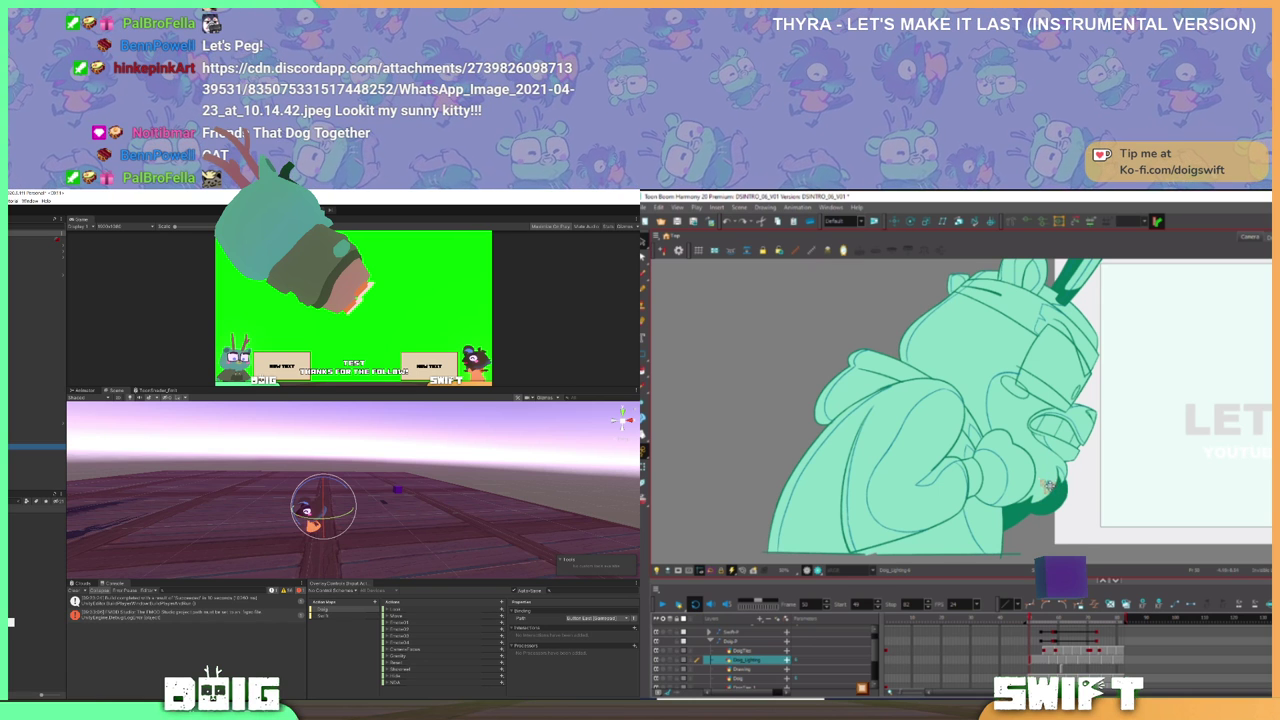
key("comma")
key("period")
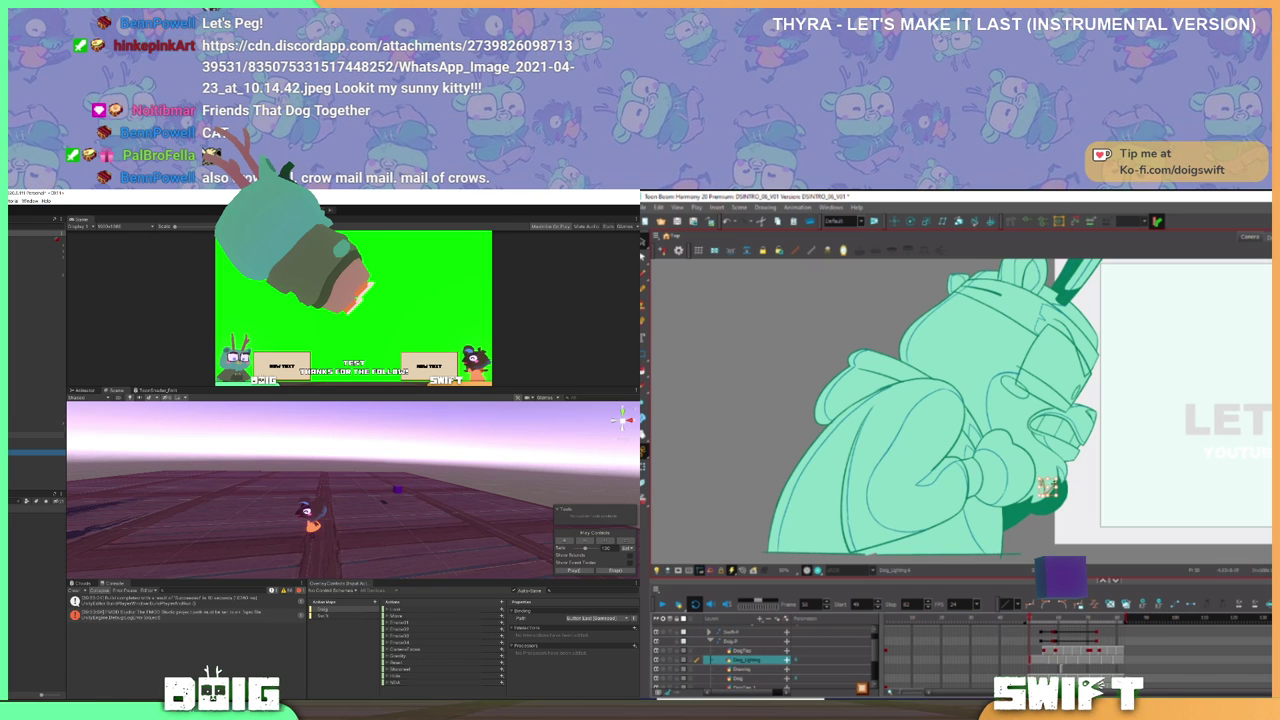
key("Delete")
key("g")
key("comma")
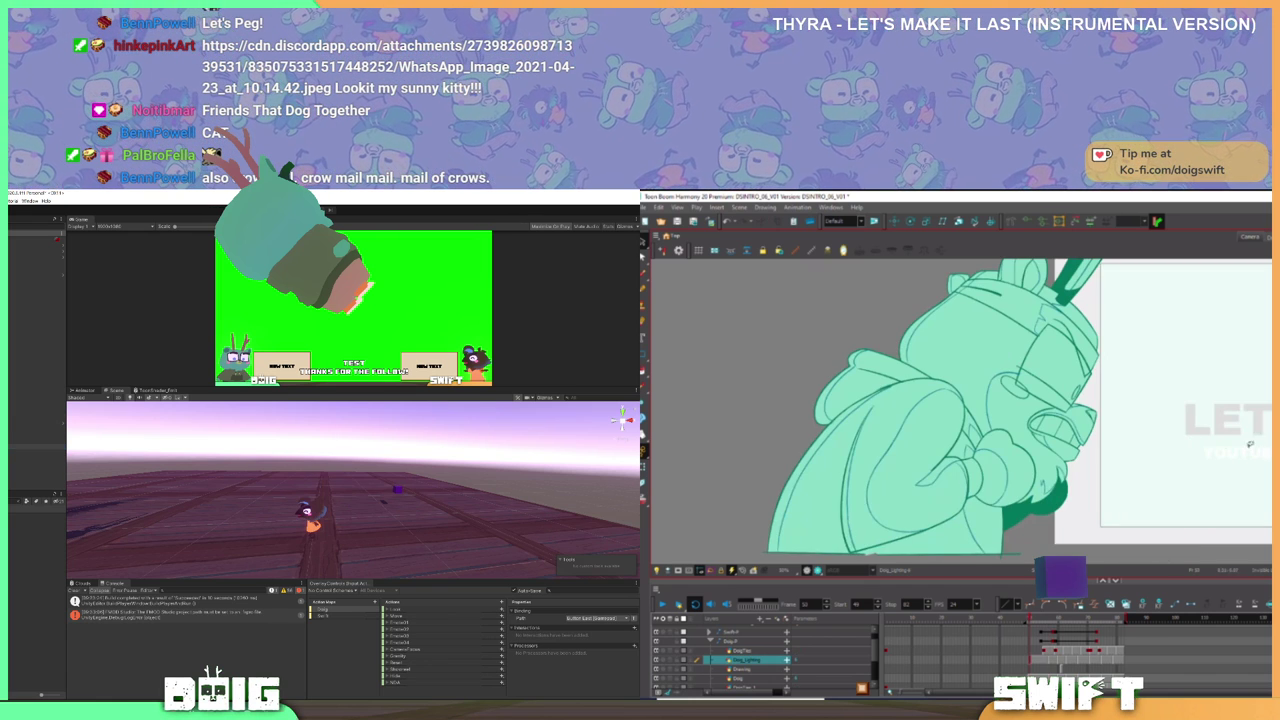
key("f")
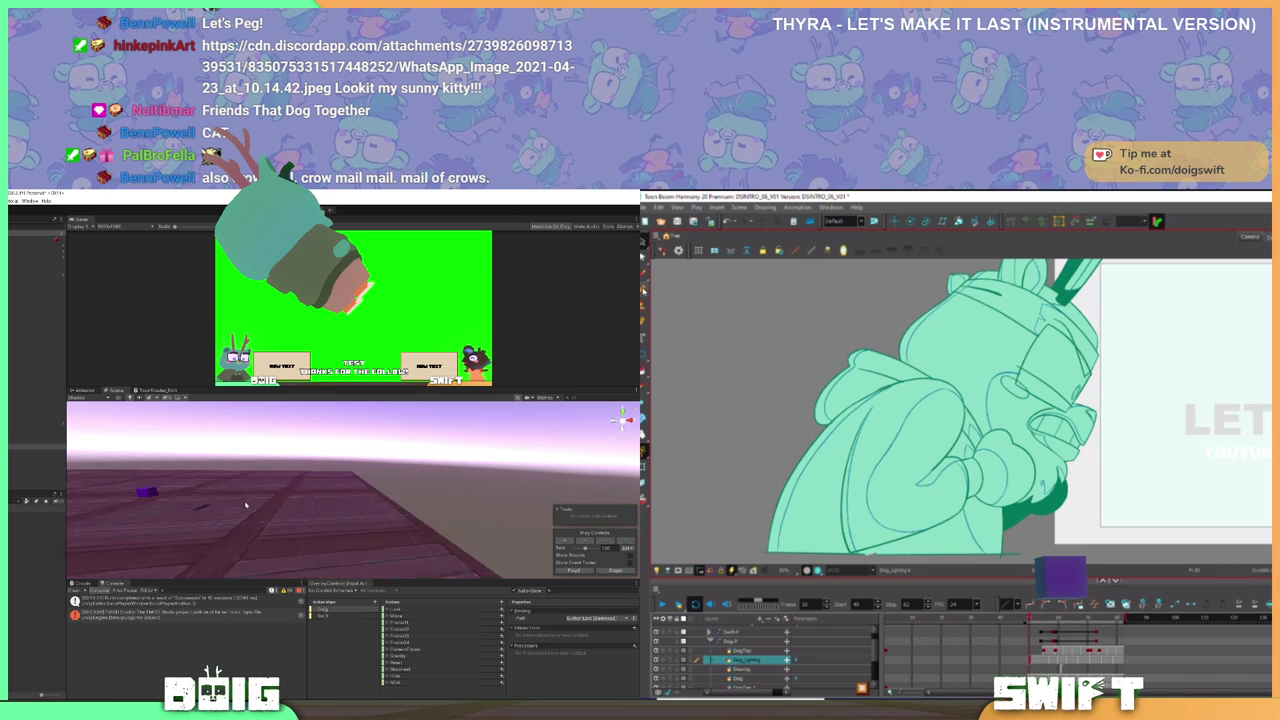
left_click(645, 274)
key("w")
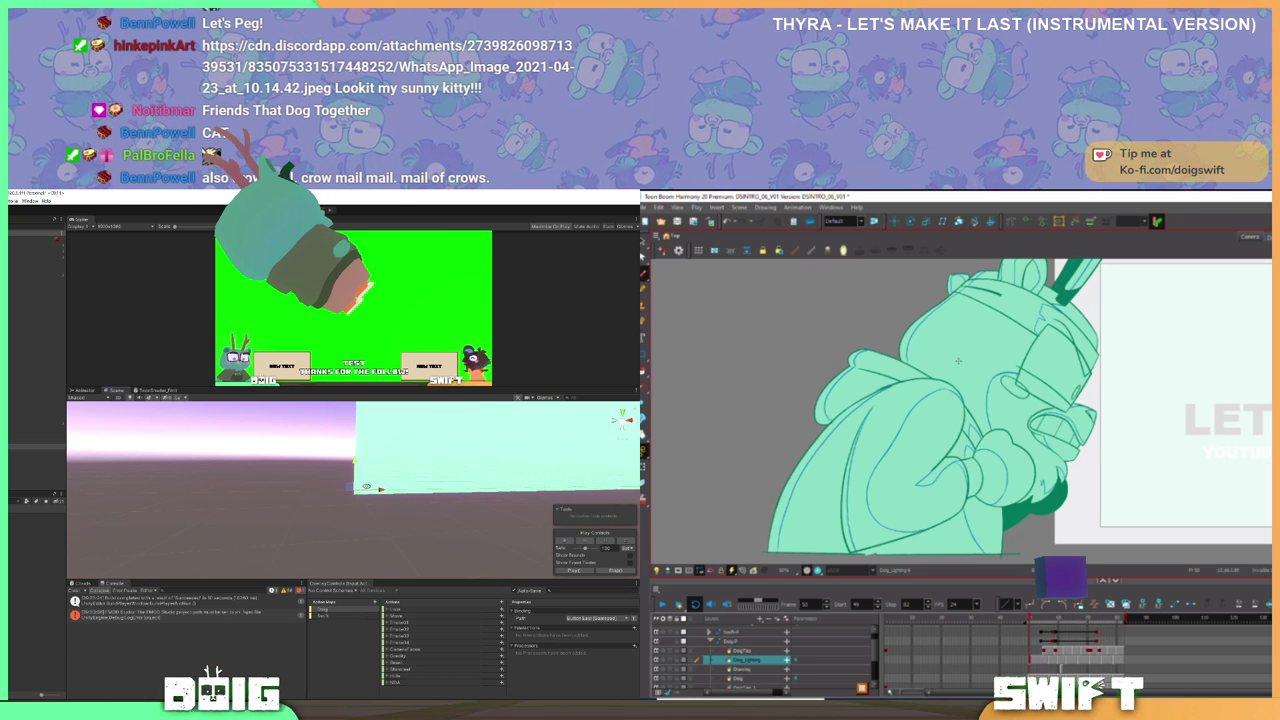
scroll(182, 506, "down", 10)
left_click_drag(181, 505, 378, 508)
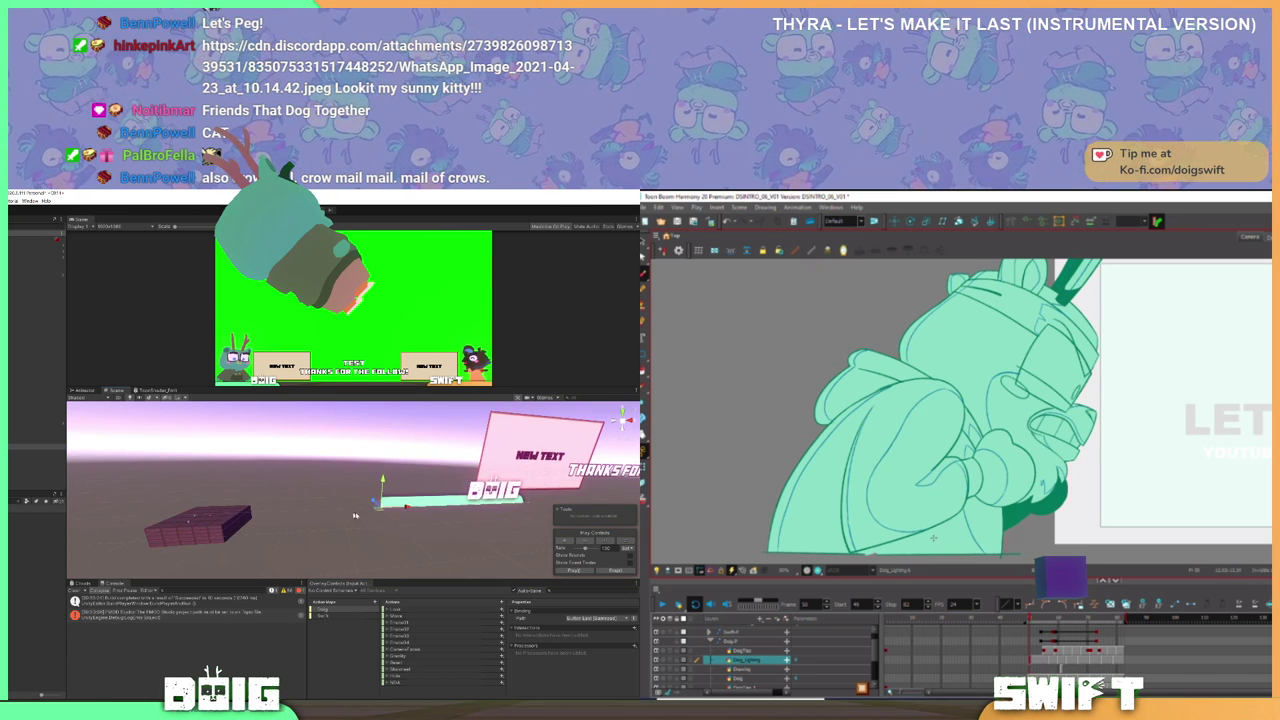
left_click(215, 508)
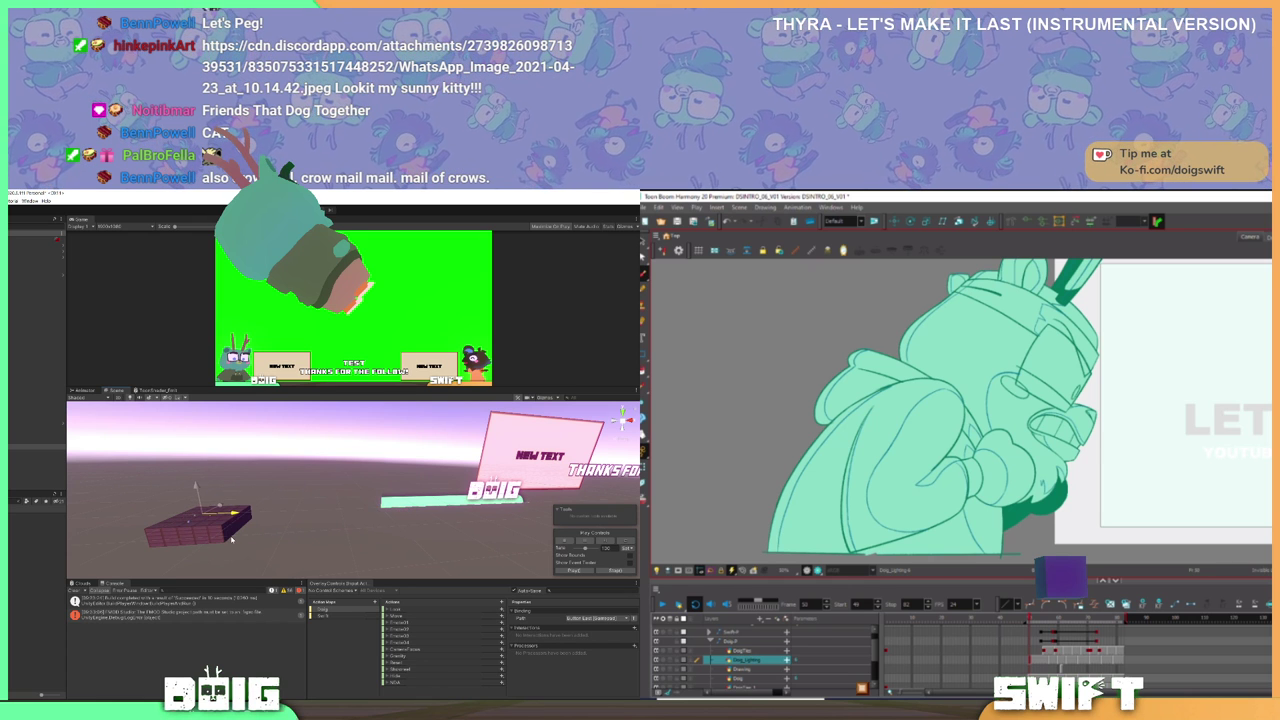
left_click_drag(227, 506, 404, 541)
key("f")
left_click_drag(306, 521, 254, 514)
left_click_drag(254, 514, 293, 499)
left_click(747, 200)
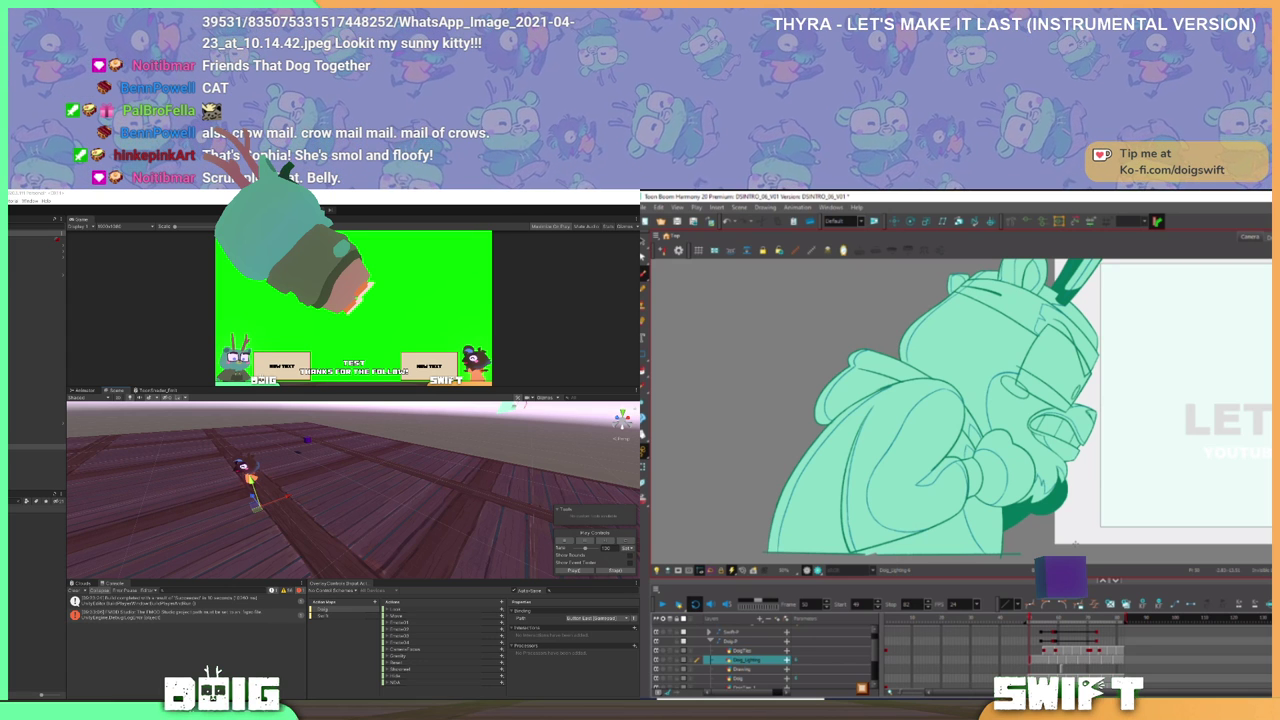
- Fill the shadow areas of the headband and around the ear with dark teal, undoing the stray fill on the head
key(".")
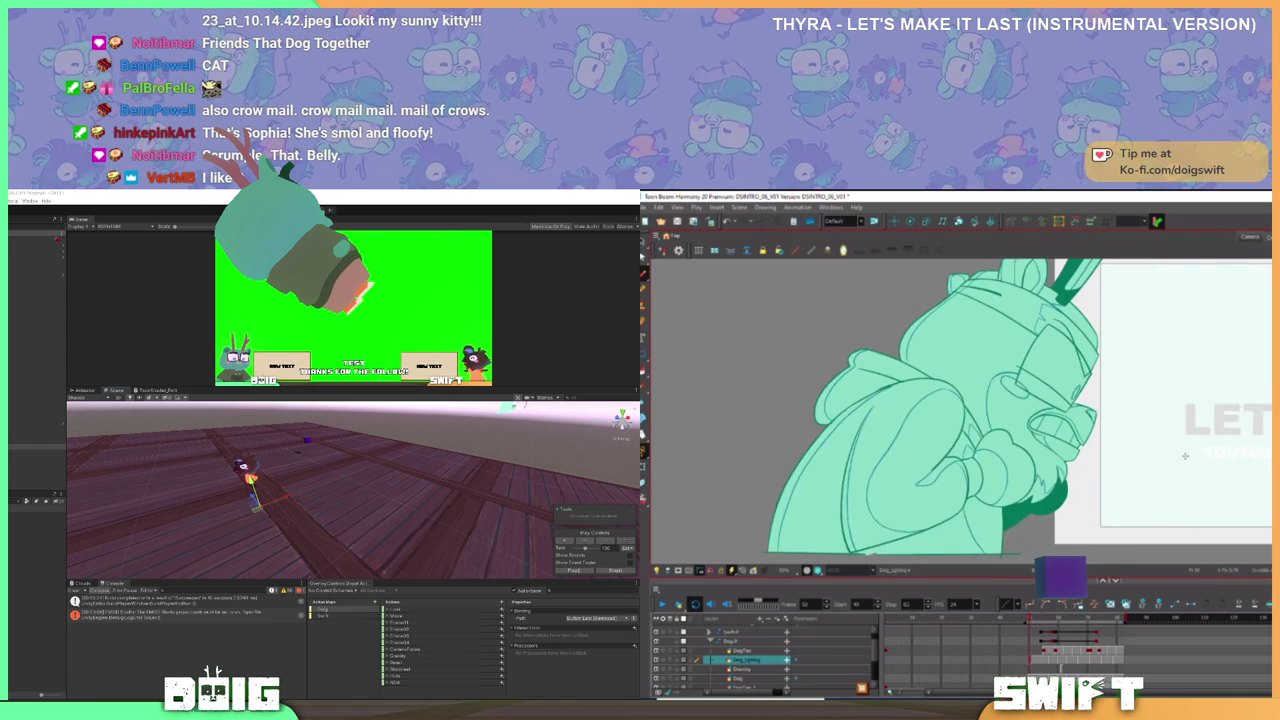
key("comma")
key("period")
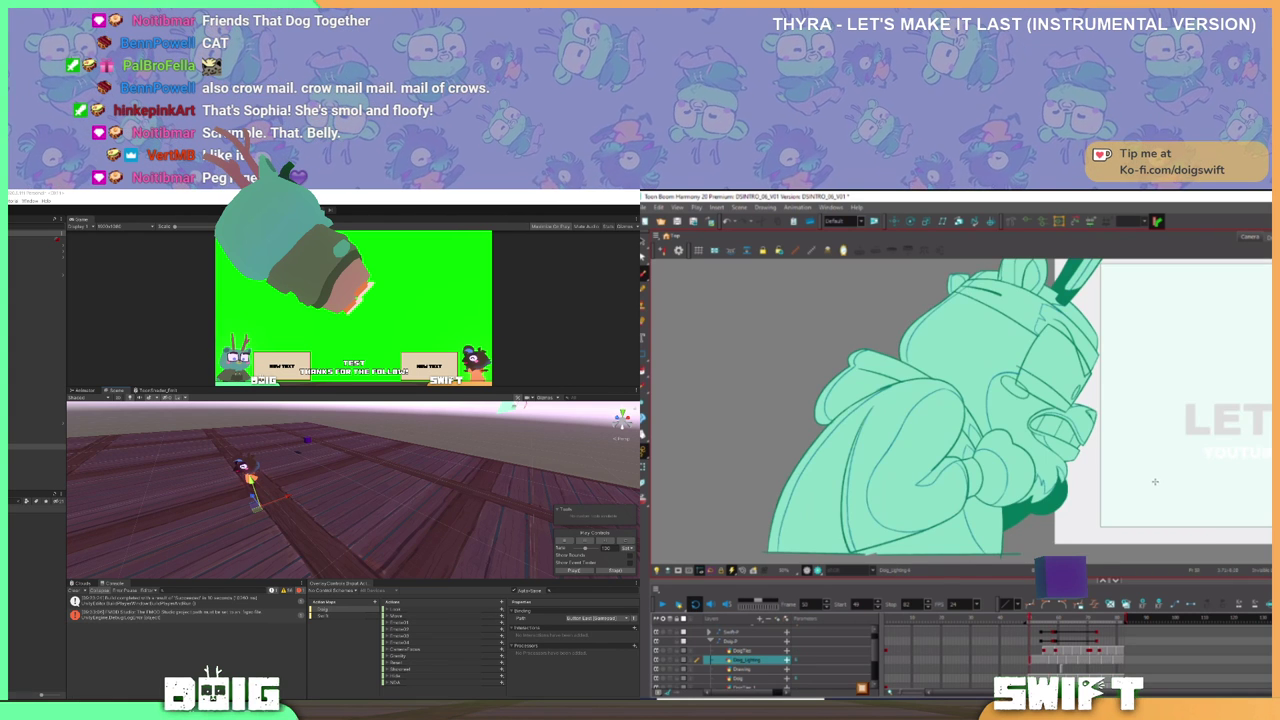
mouse_move(1155, 480)
left_mouse_down()
mouse_move(1173, 496)
mouse_move(1204, 470)
mouse_move(1168, 497)
left_mouse_up()
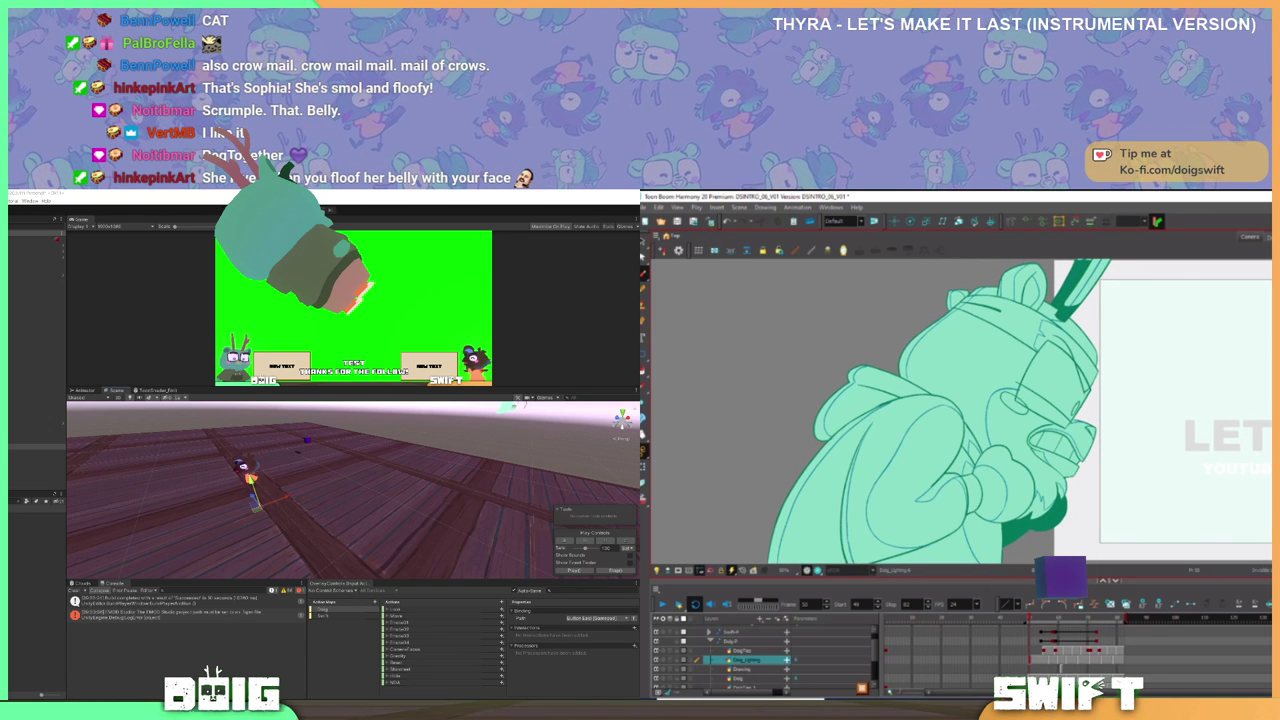
left_click(944, 349)
key("ctrl+z")
left_click(1022, 316)
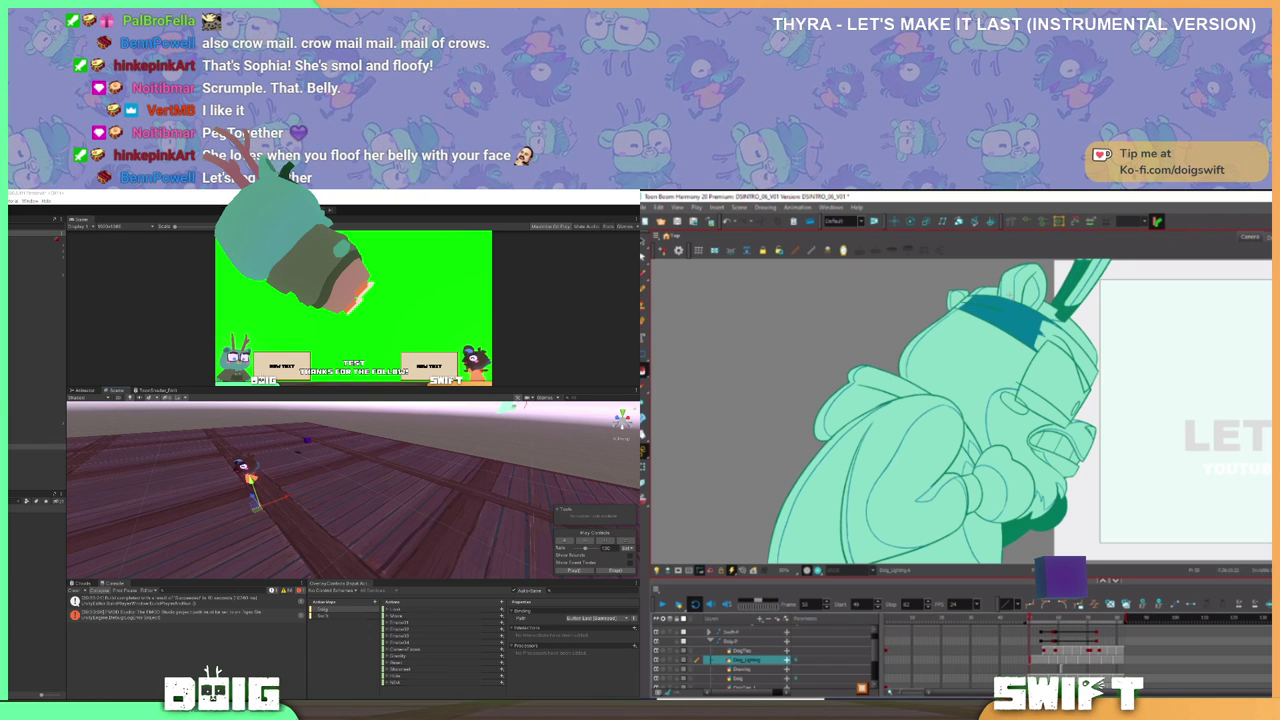
left_click(1012, 290)
left_click(989, 293)
left_click(1048, 313)
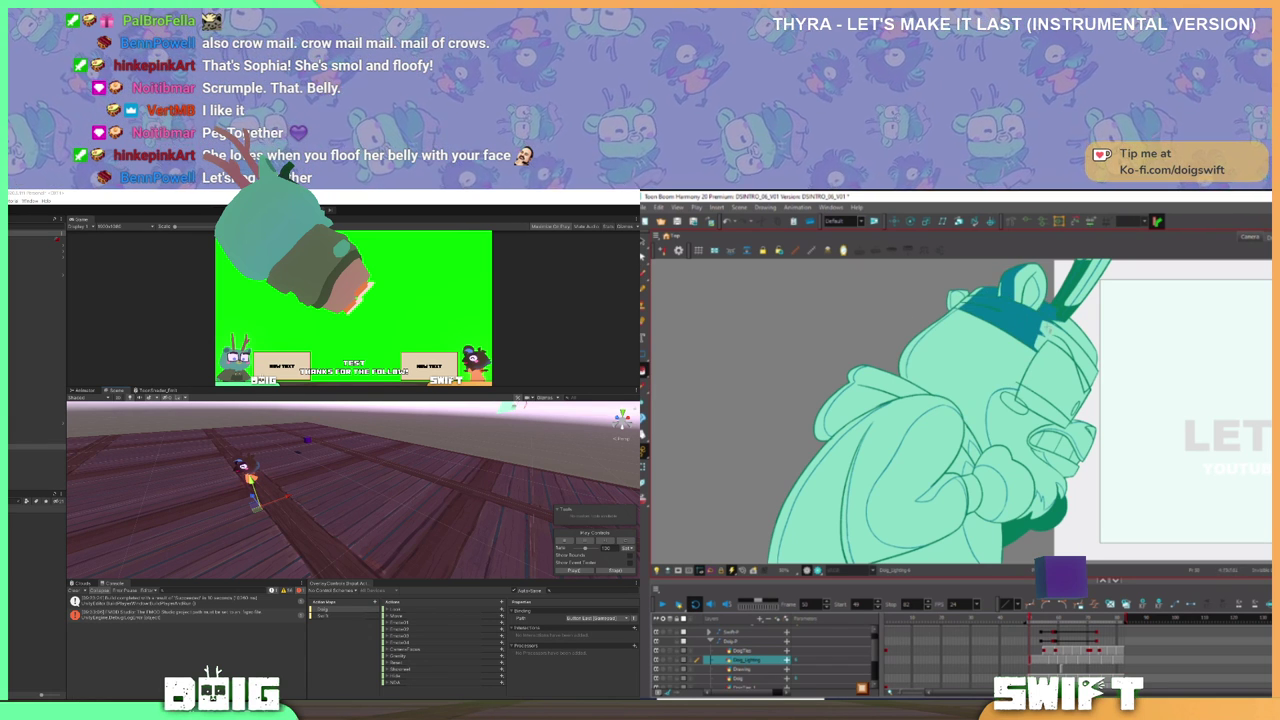
- Fill the shadow areas of the fist next to the cuff with dark teal
left_click_drag(1033, 364, 1018, 334)
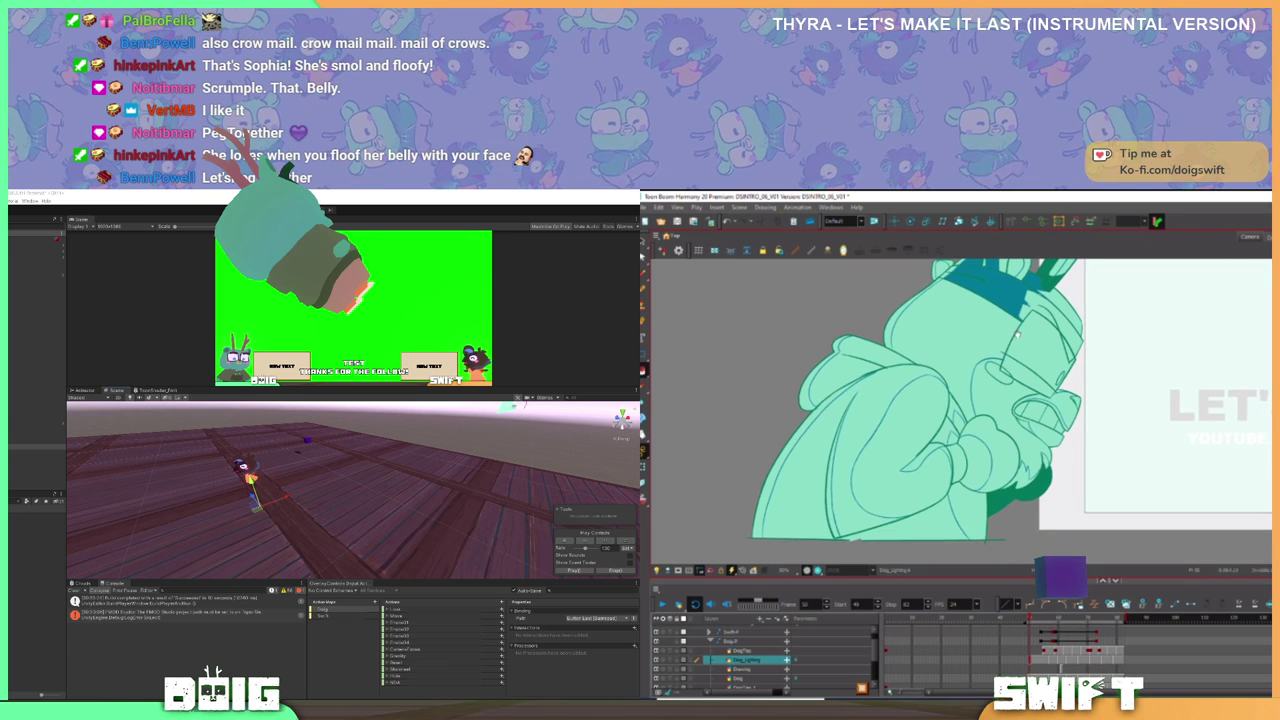
left_click(981, 449)
left_click(957, 463)
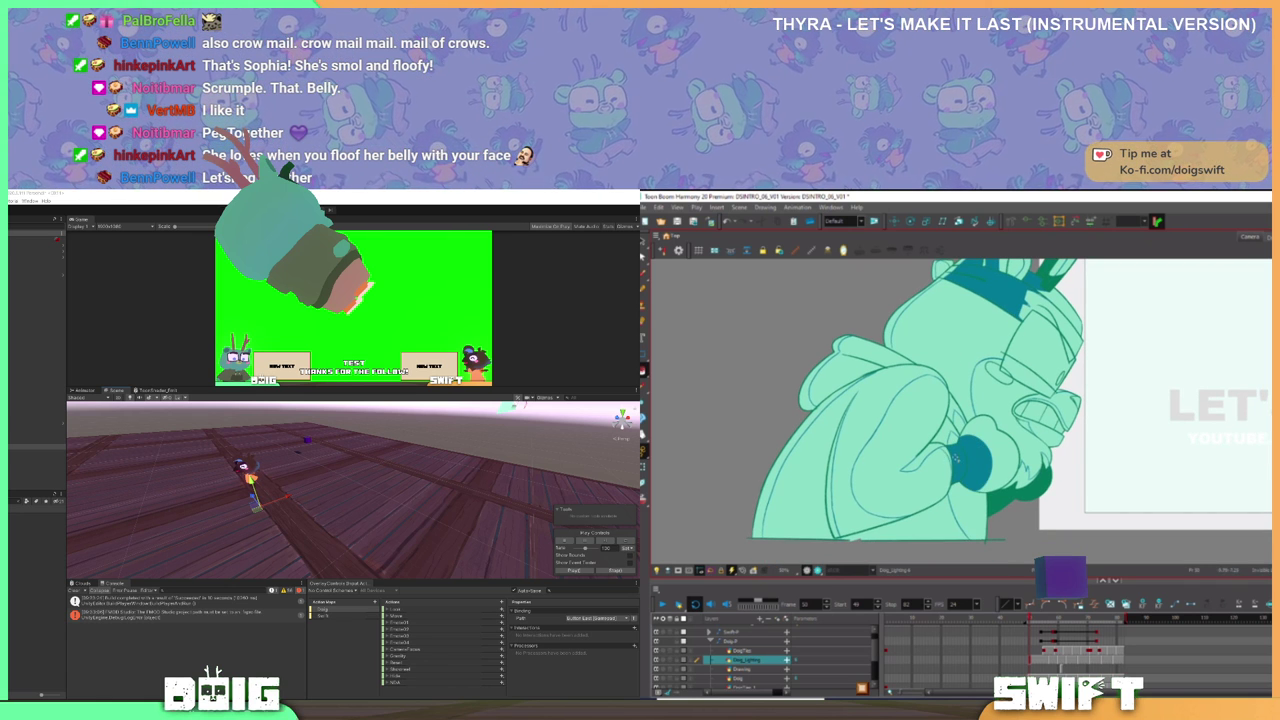
- Fill the shadow areas of the sleeve fold, the body and the bunched hood behind the neck with dark teal
left_click(944, 456)
left_click(942, 456)
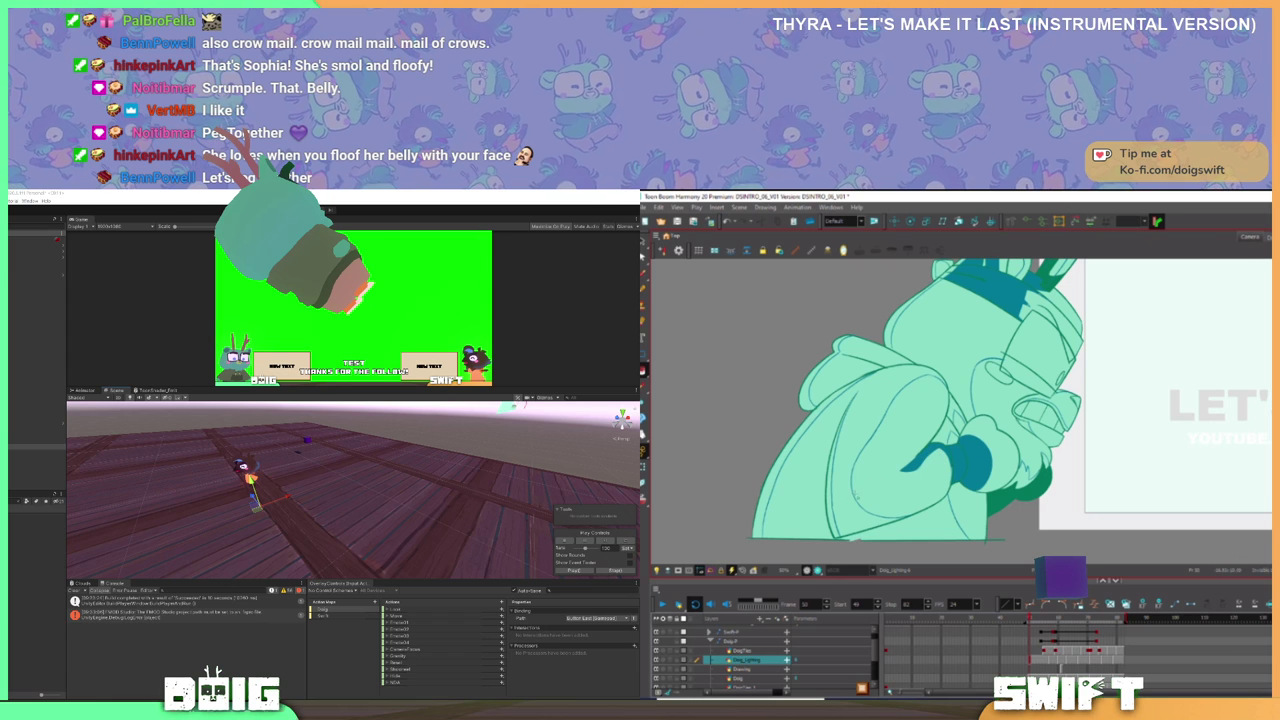
left_click(850, 501)
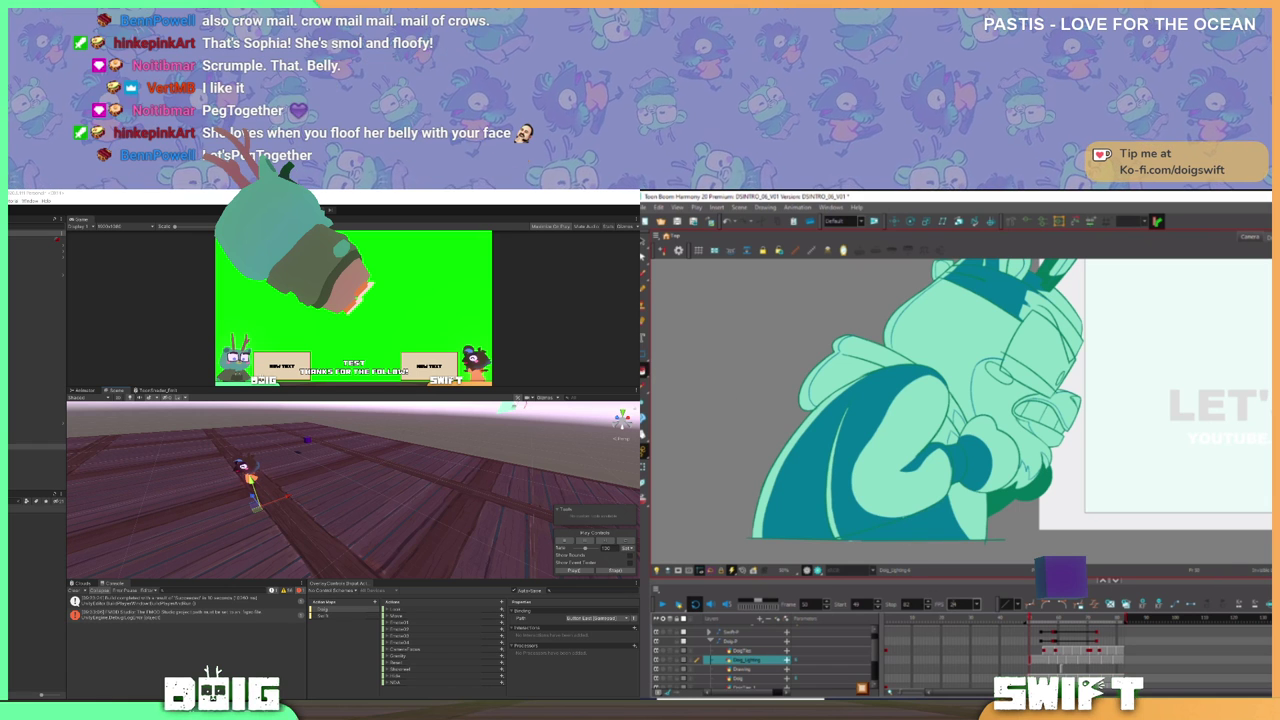
left_click(867, 354)
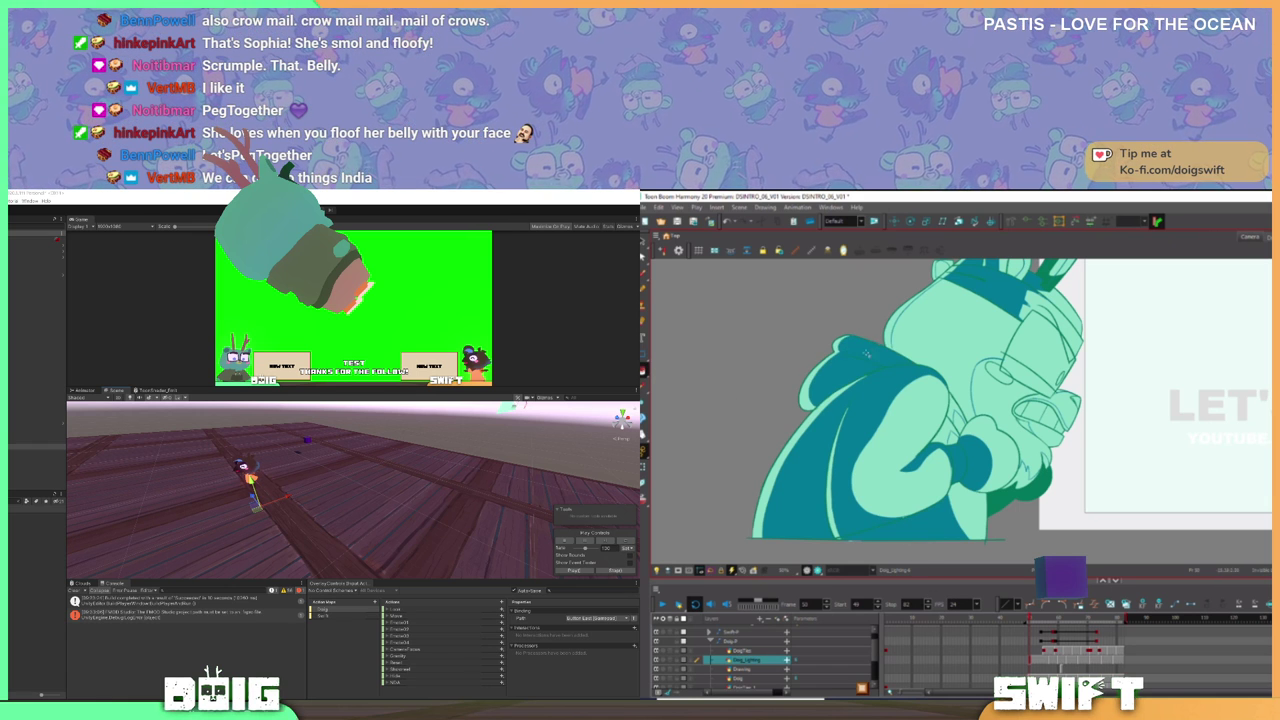
- Fill the shadow areas around the mouth and the large shadow area of the head with dark teal
left_click_drag(987, 424, 977, 446)
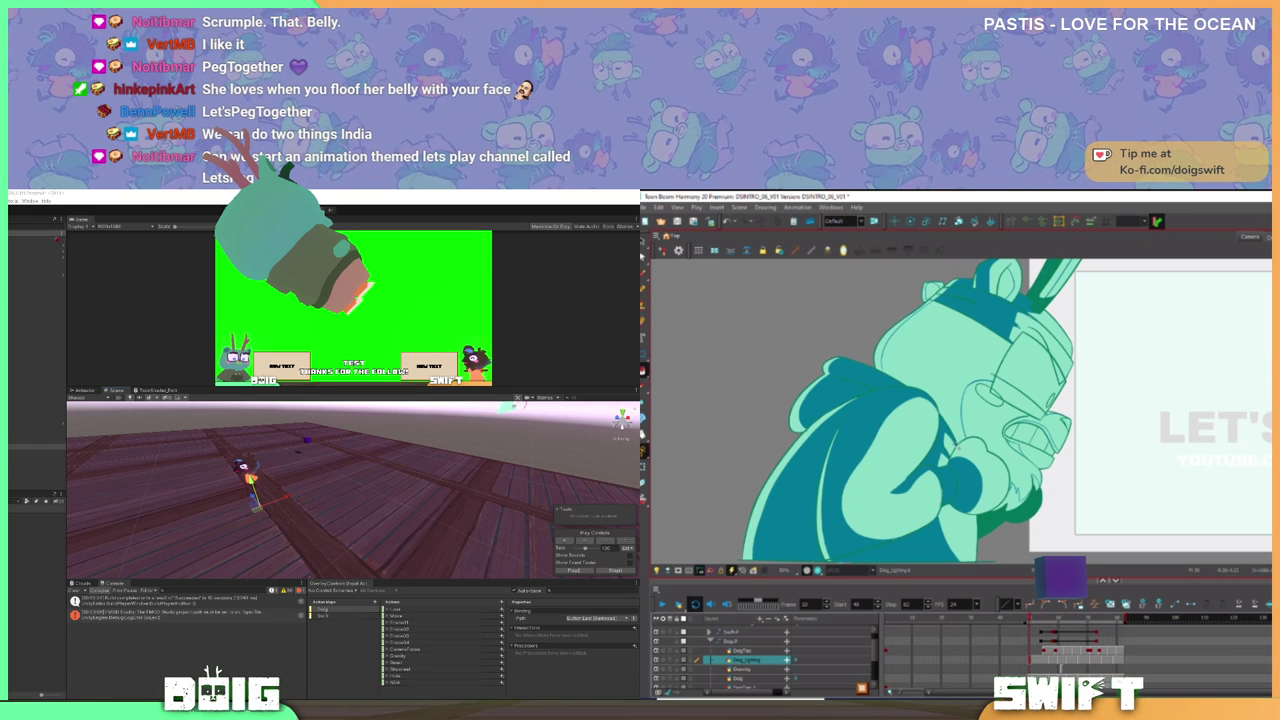
scroll(1044, 411, "up", 1)
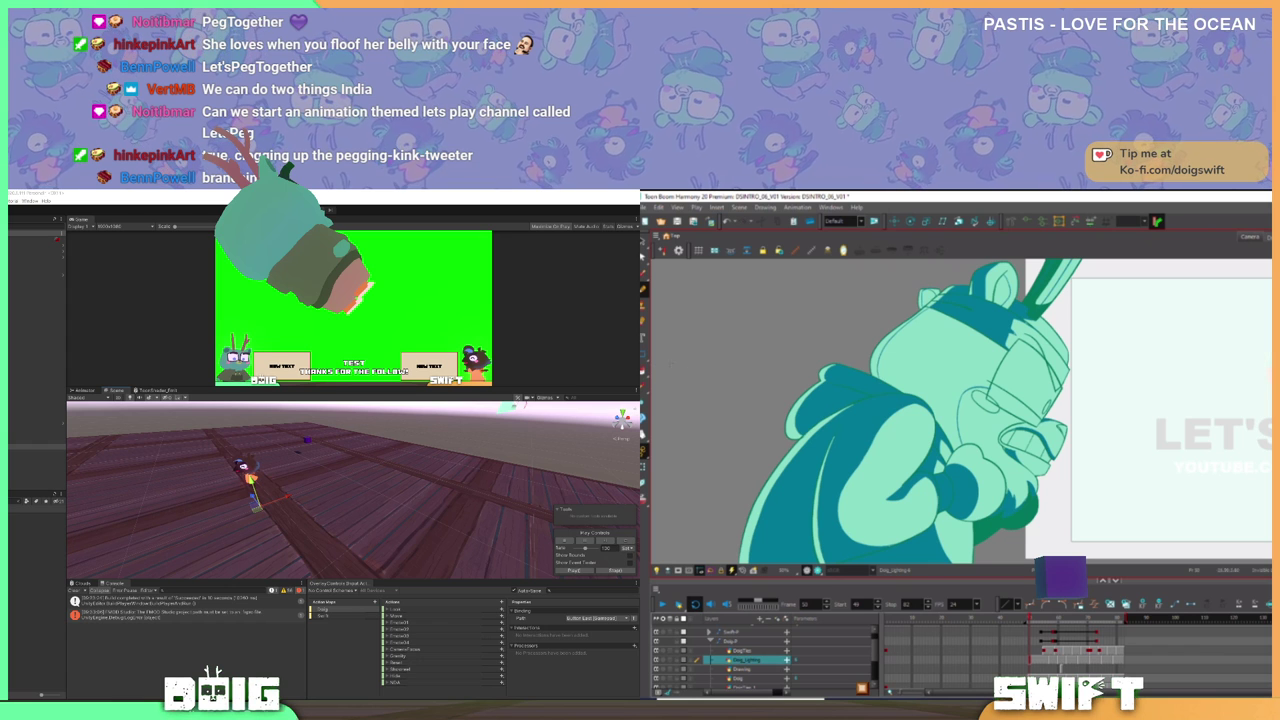
left_click(916, 386)
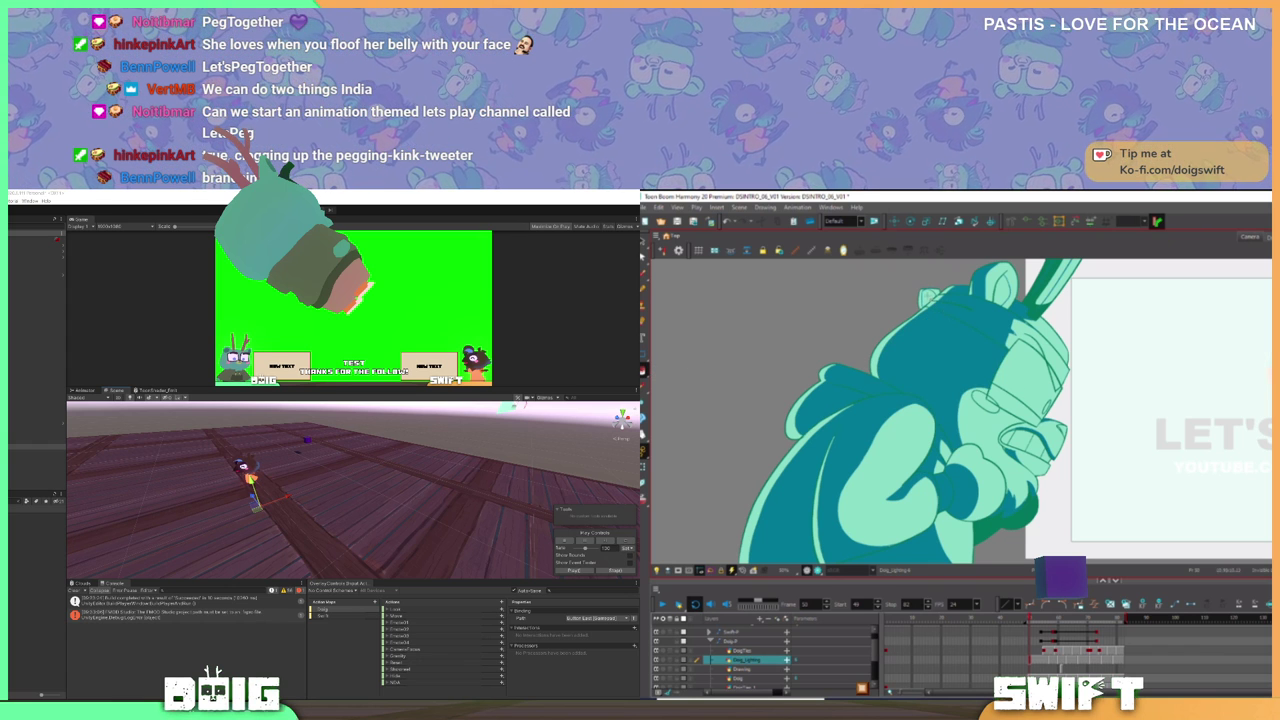
- Examine the filled shadow areas on the face, beard, fist, sleeve and lower body for missed spots
left_click_drag(1067, 340, 971, 362)
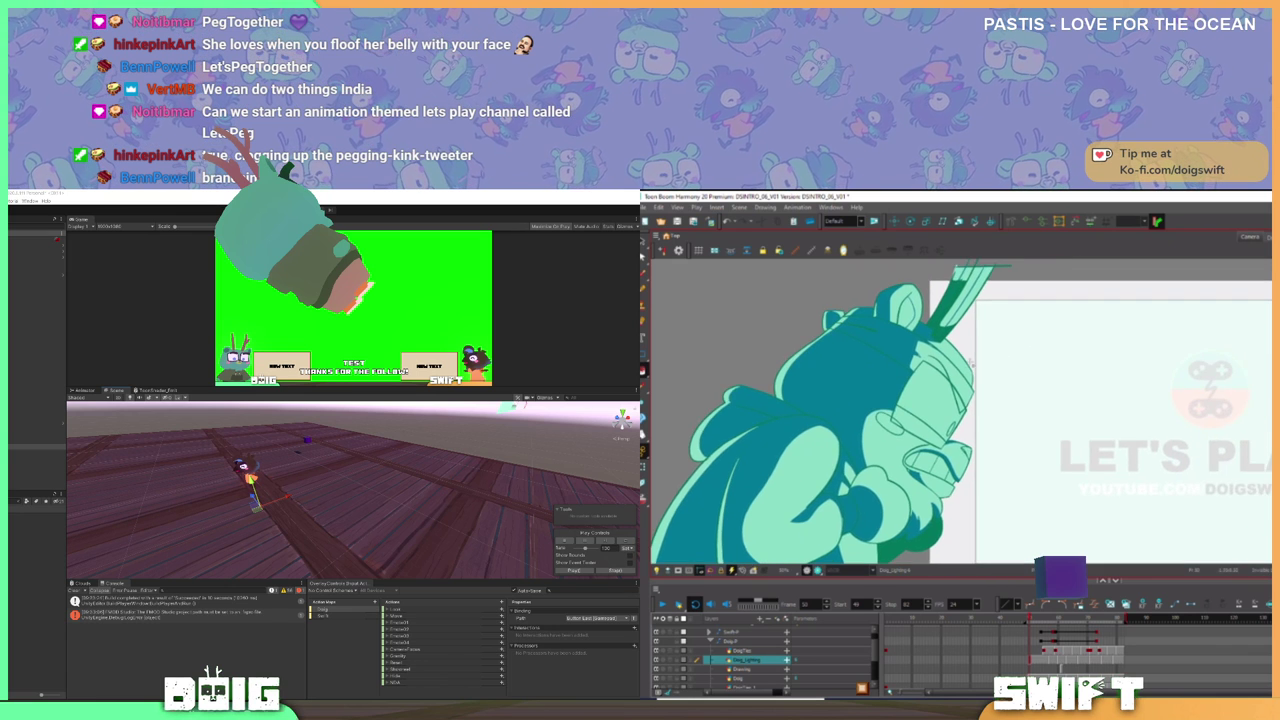
scroll(970, 363, "up", 2)
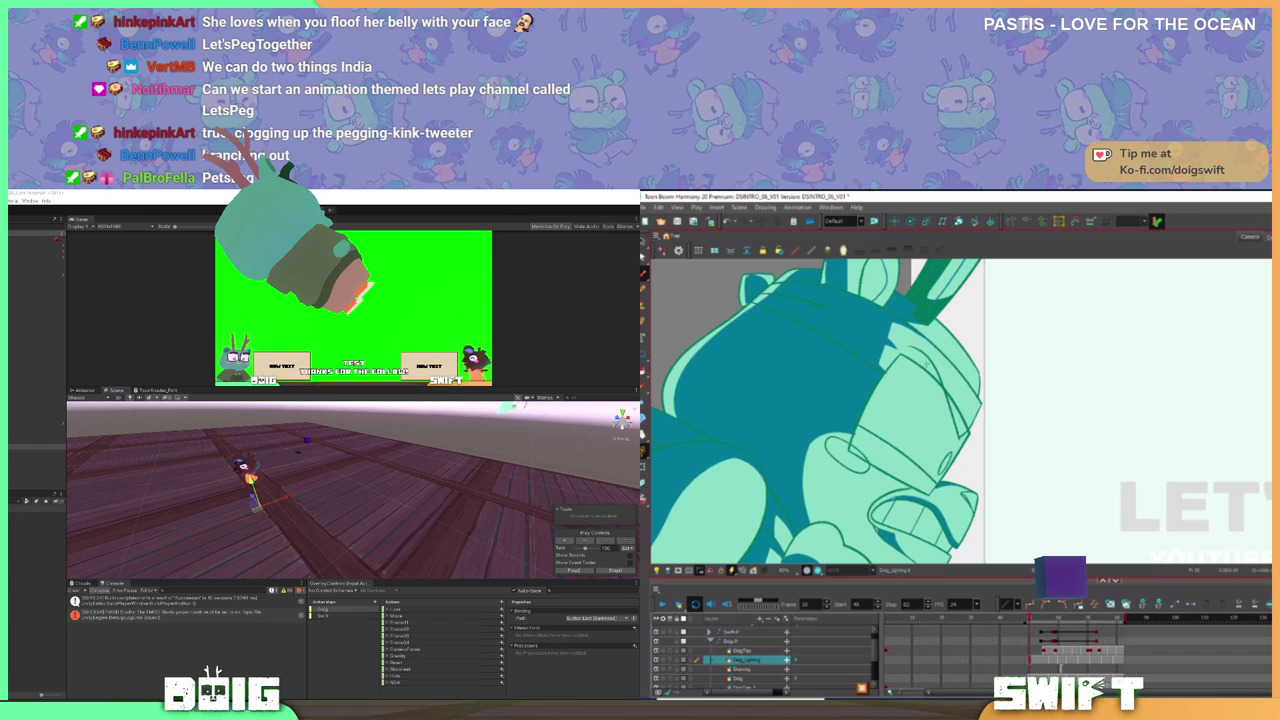
scroll(928, 364, "down", 3)
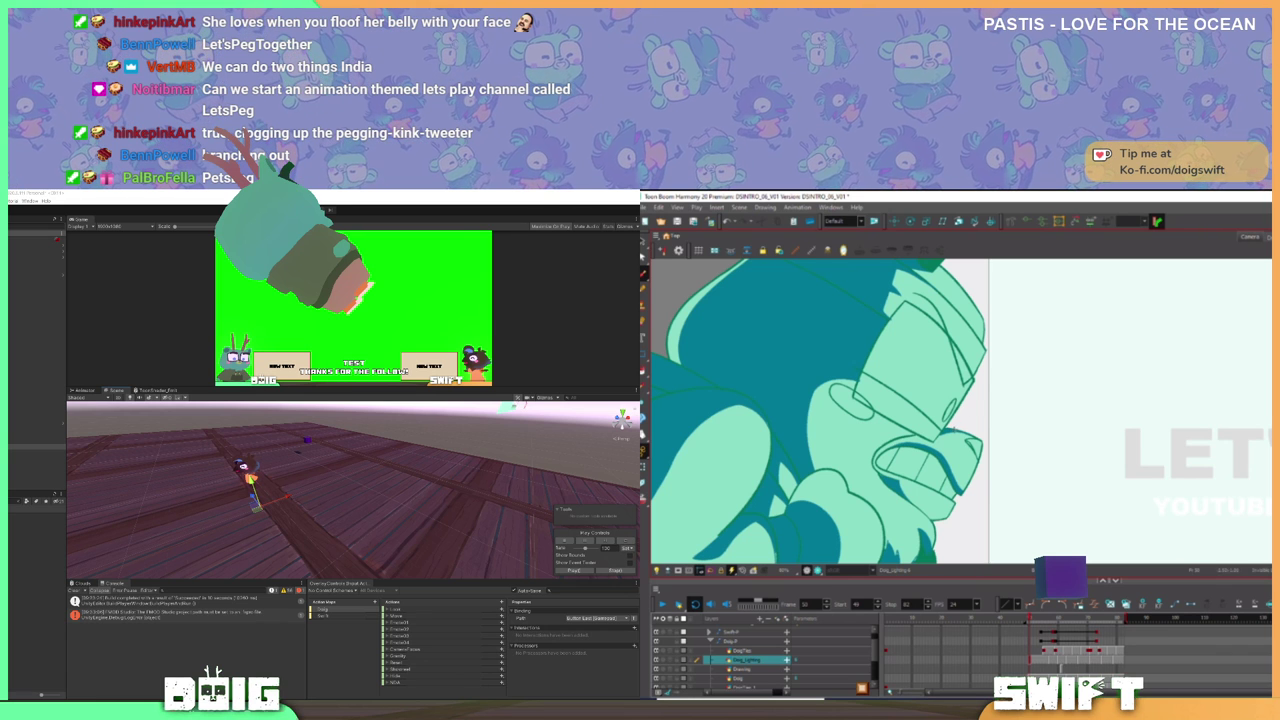
scroll(964, 462, "down", 3)
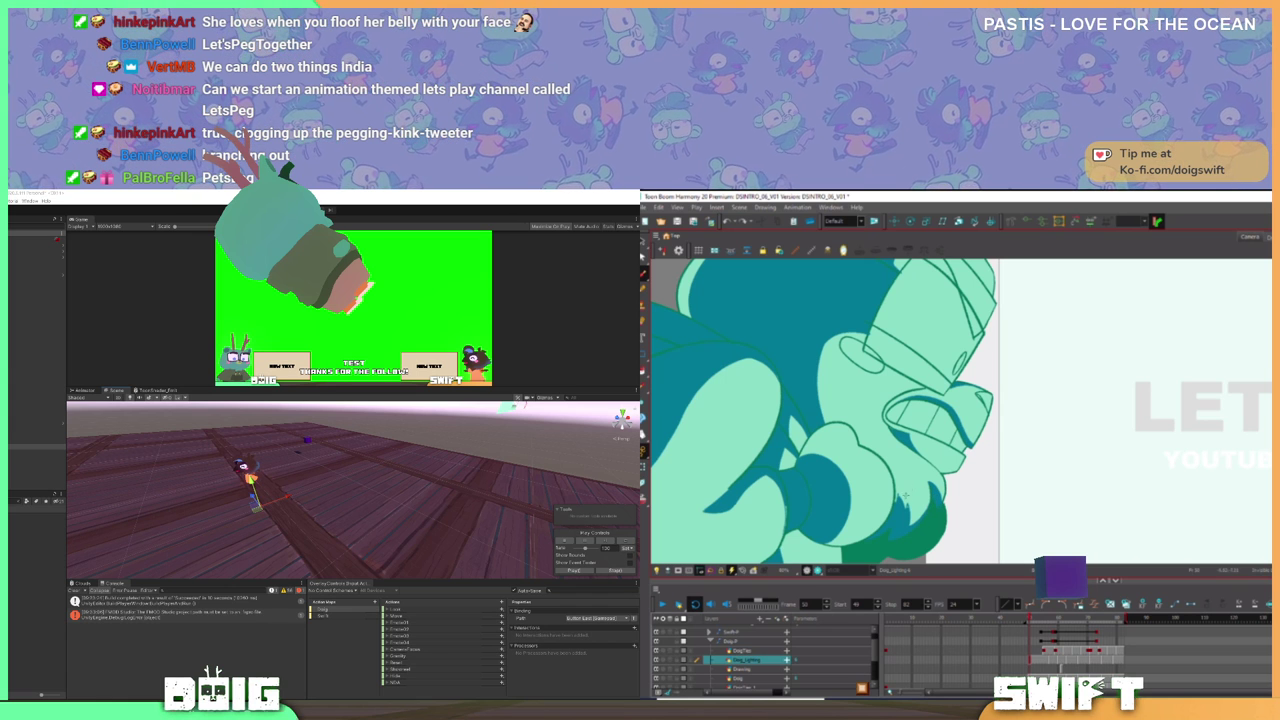
left_click_drag(912, 527, 984, 453)
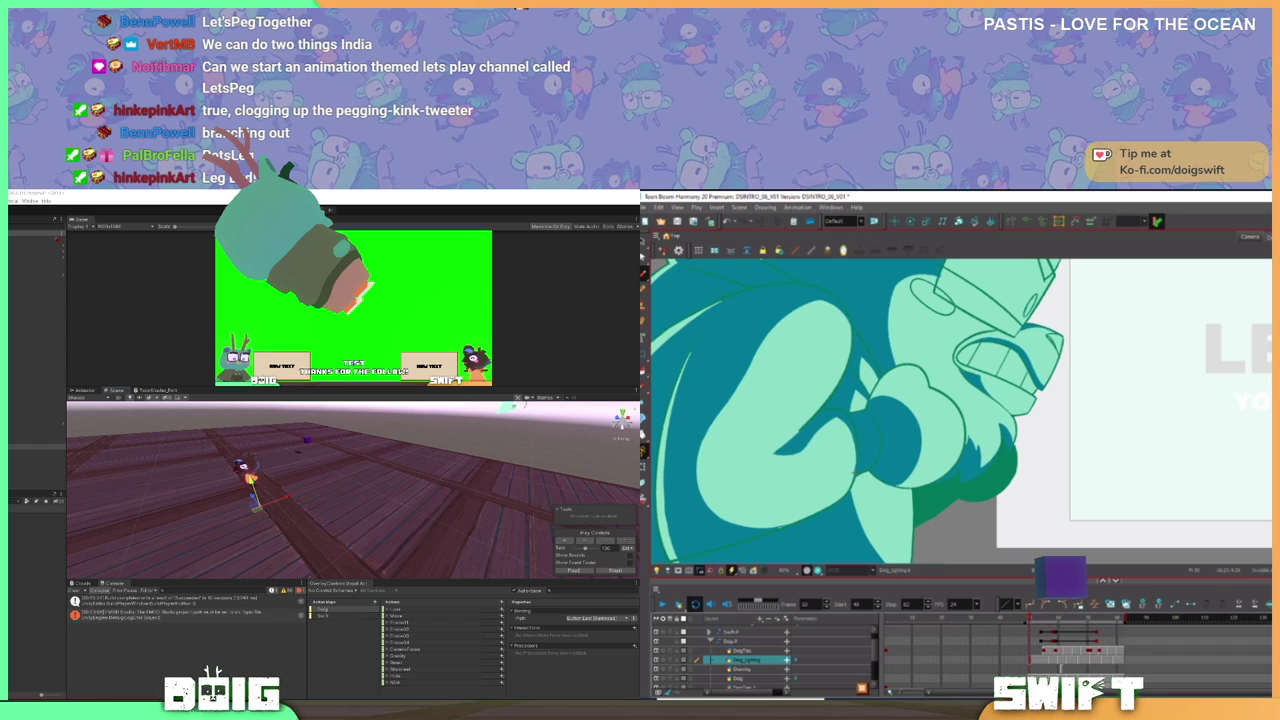
left_click_drag(789, 520, 836, 478)
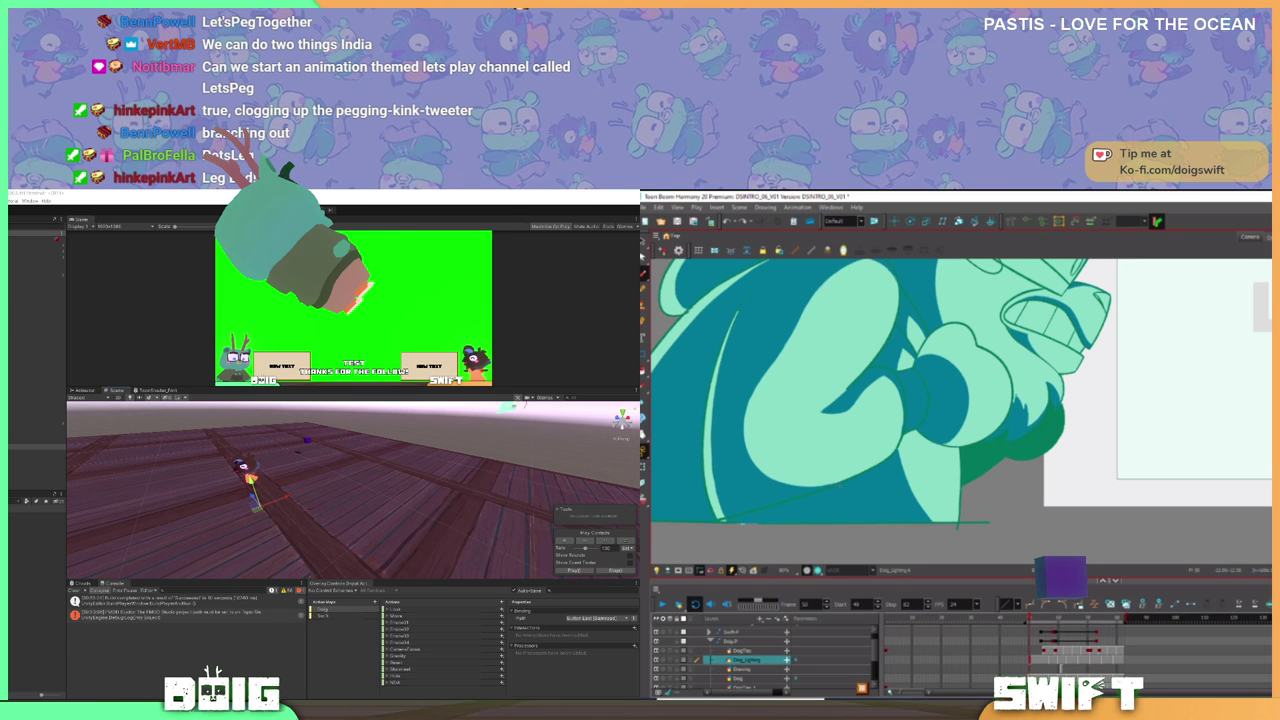
left_click_drag(840, 486, 902, 474)
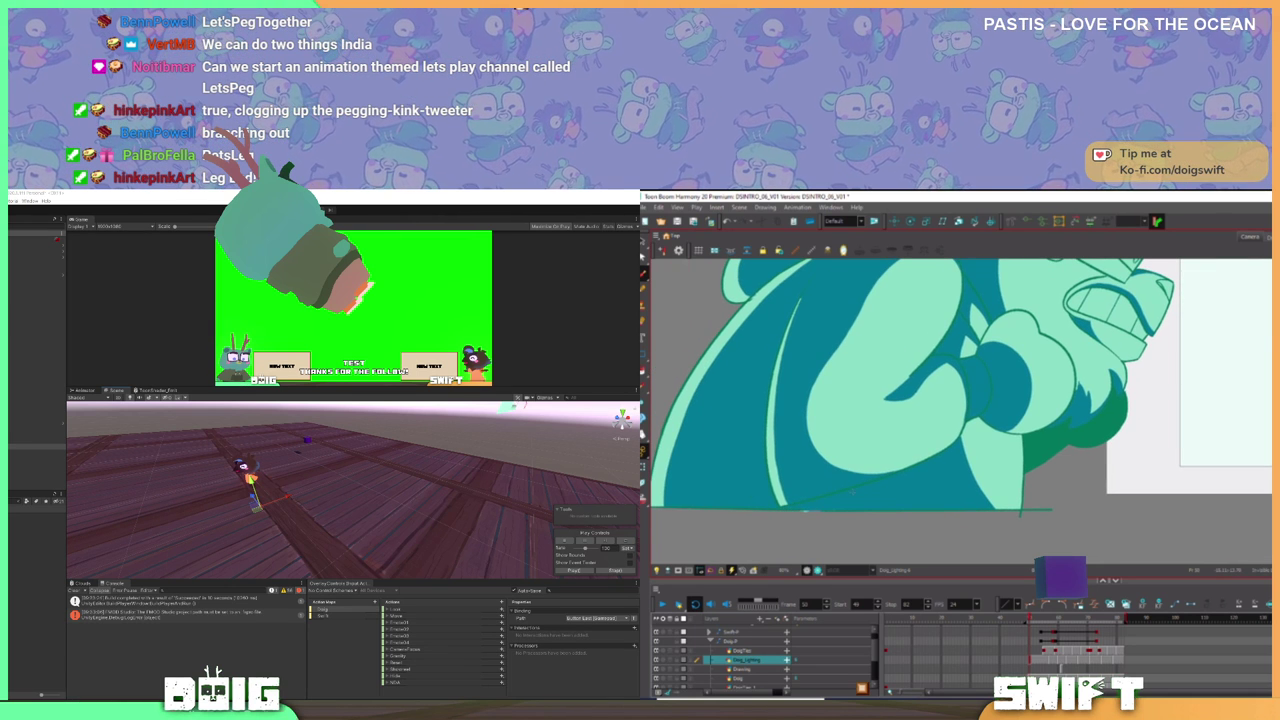
scroll(770, 332, "down", 5)
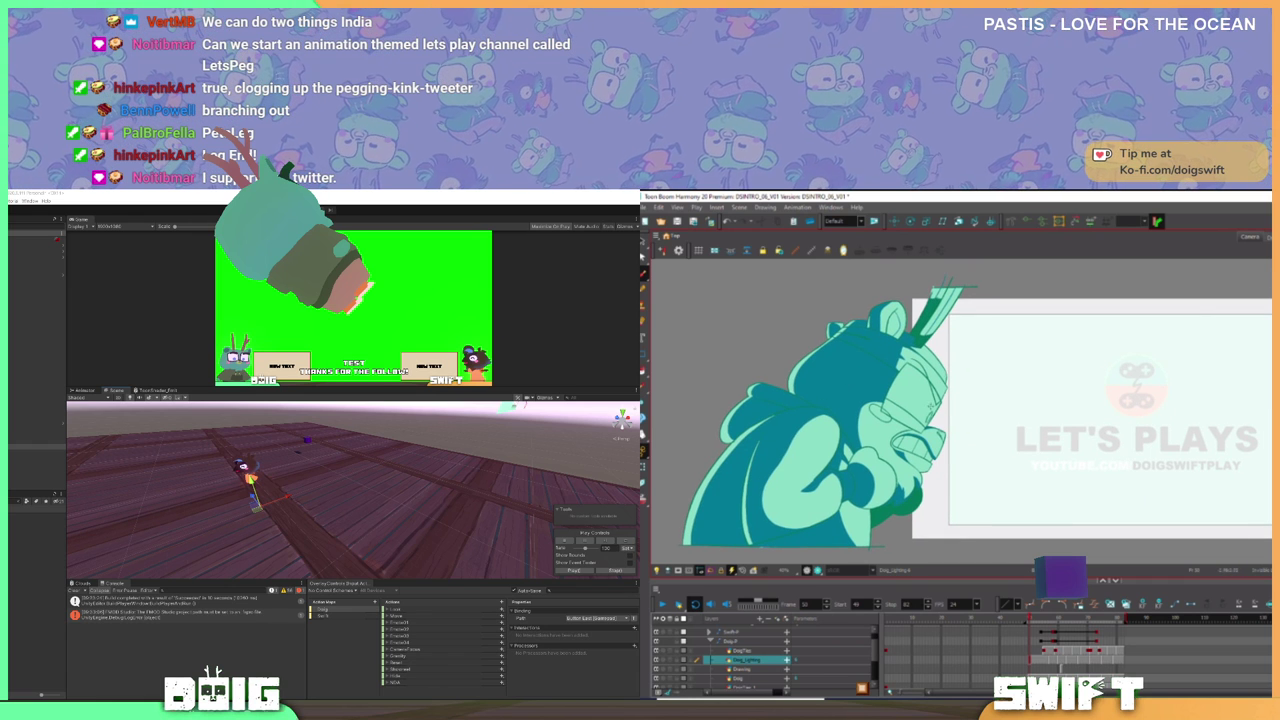
- Fill the remaining shadow area of the antler above the headband with dark teal
scroll(900, 458, "up", 3)
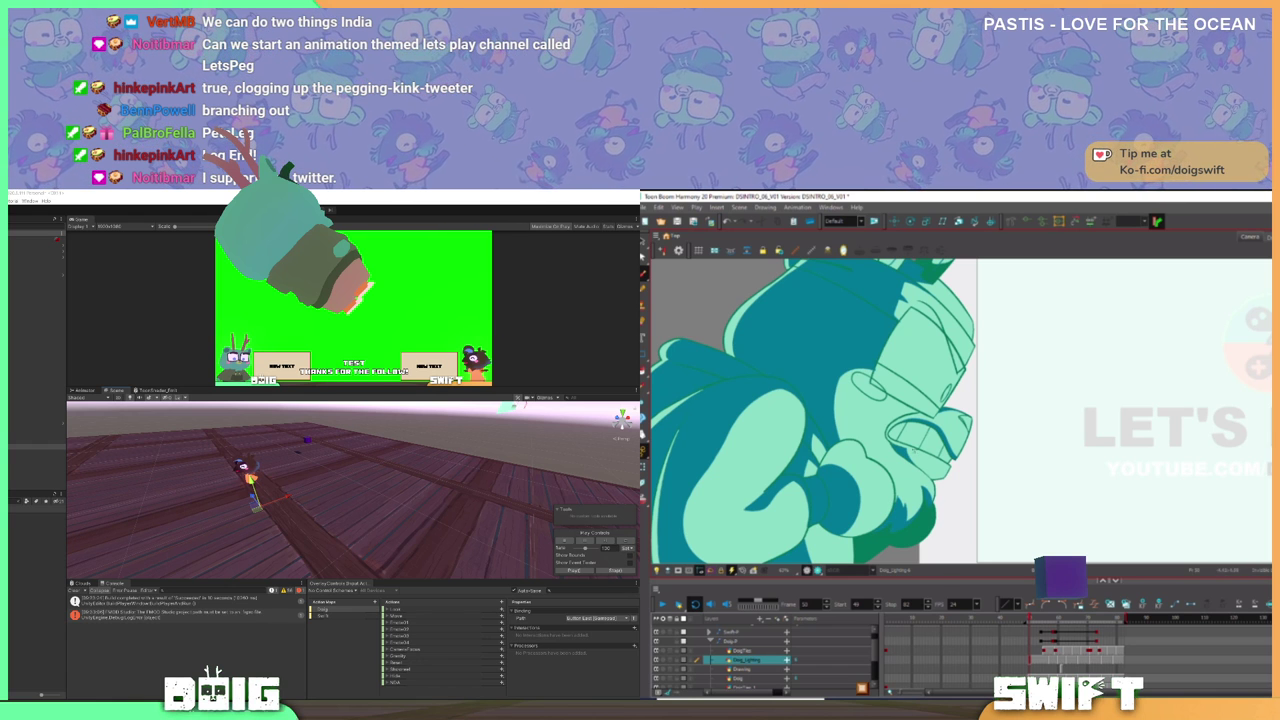
left_click_drag(913, 451, 900, 513)
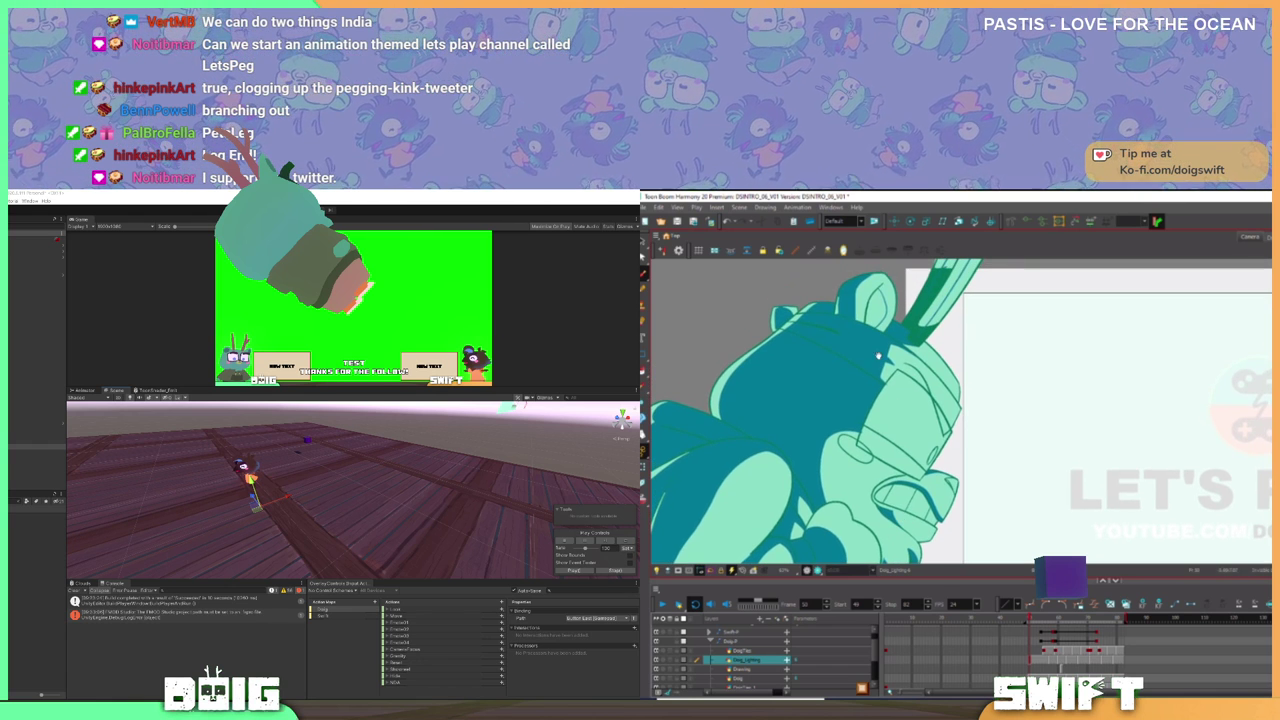
left_click_drag(880, 355, 872, 470)
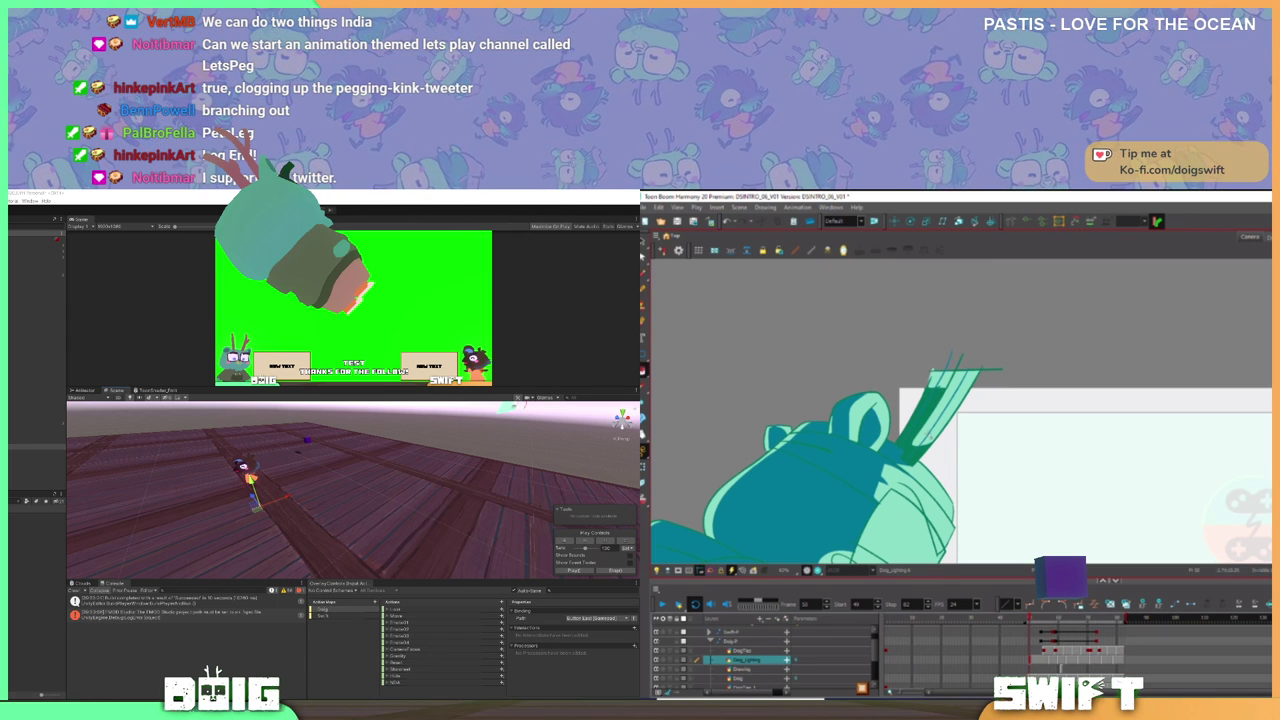
left_click(930, 436)
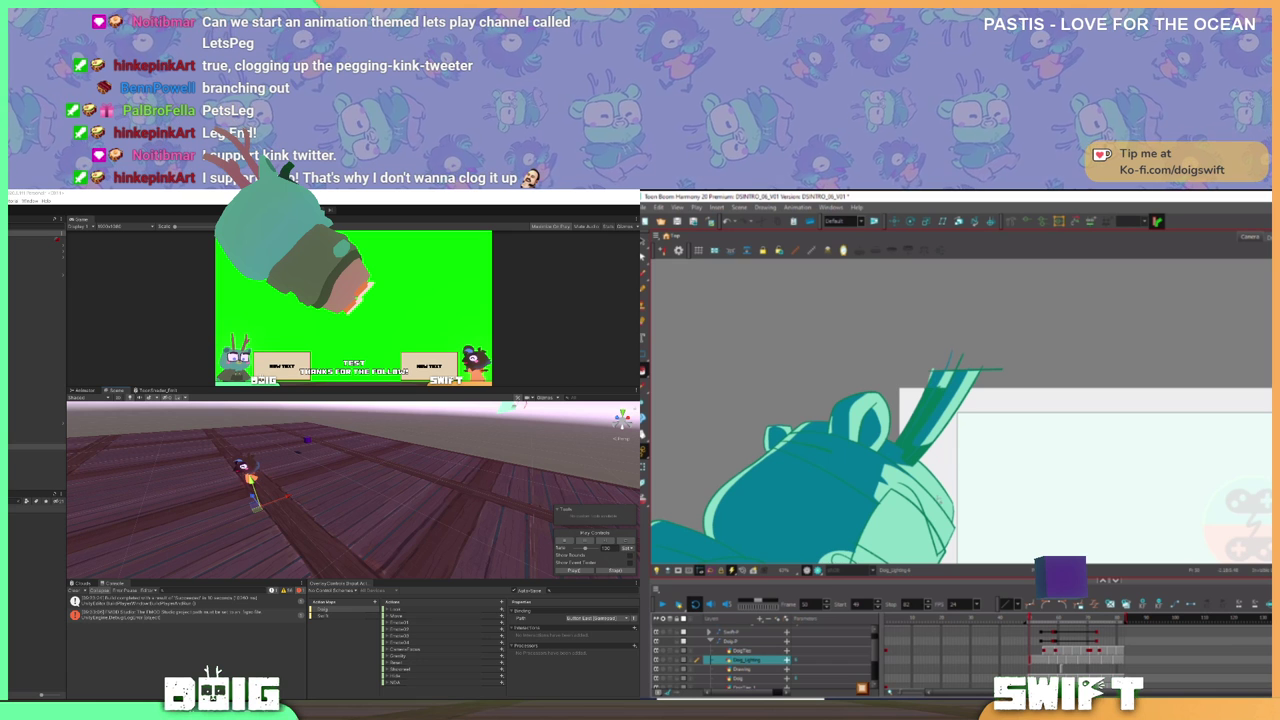
scroll(944, 494, "down", 2)
left_click_drag(937, 490, 923, 408)
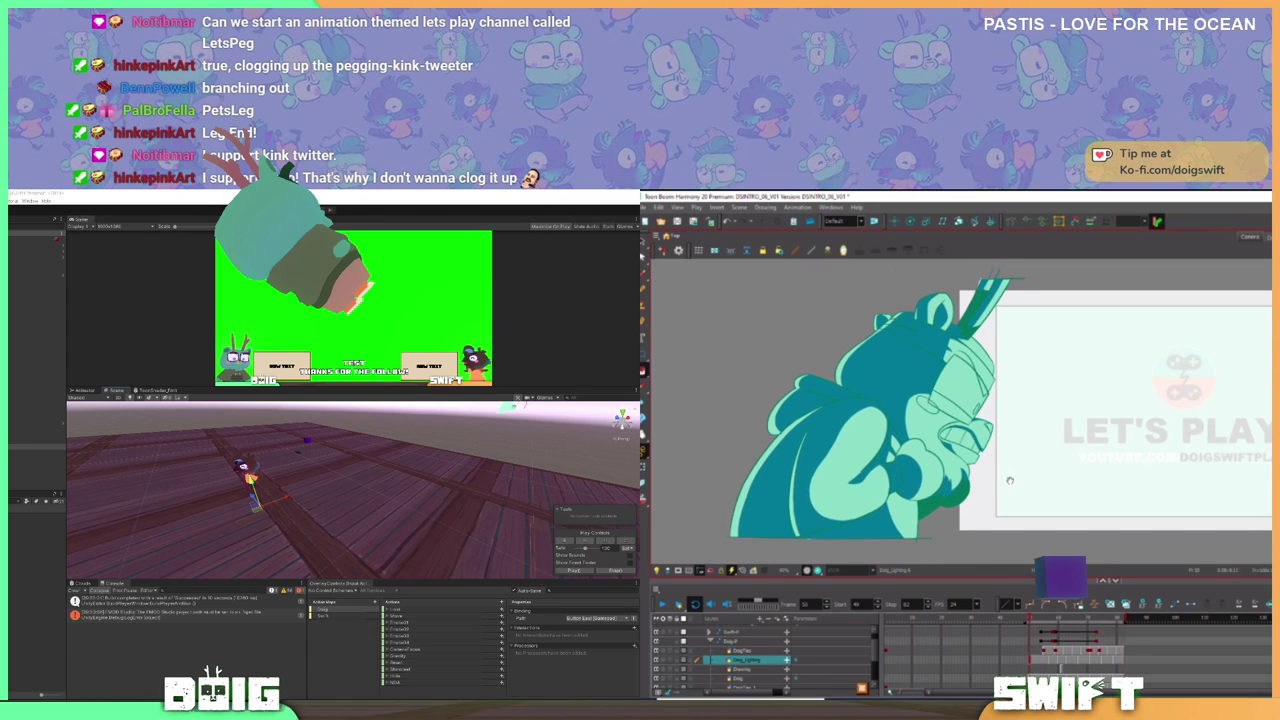
- Switch to Unity and create a folder named VFX in the DoigSwiftOverlay folder while saving the new visual effect asset
key("ctrl+shift+s")
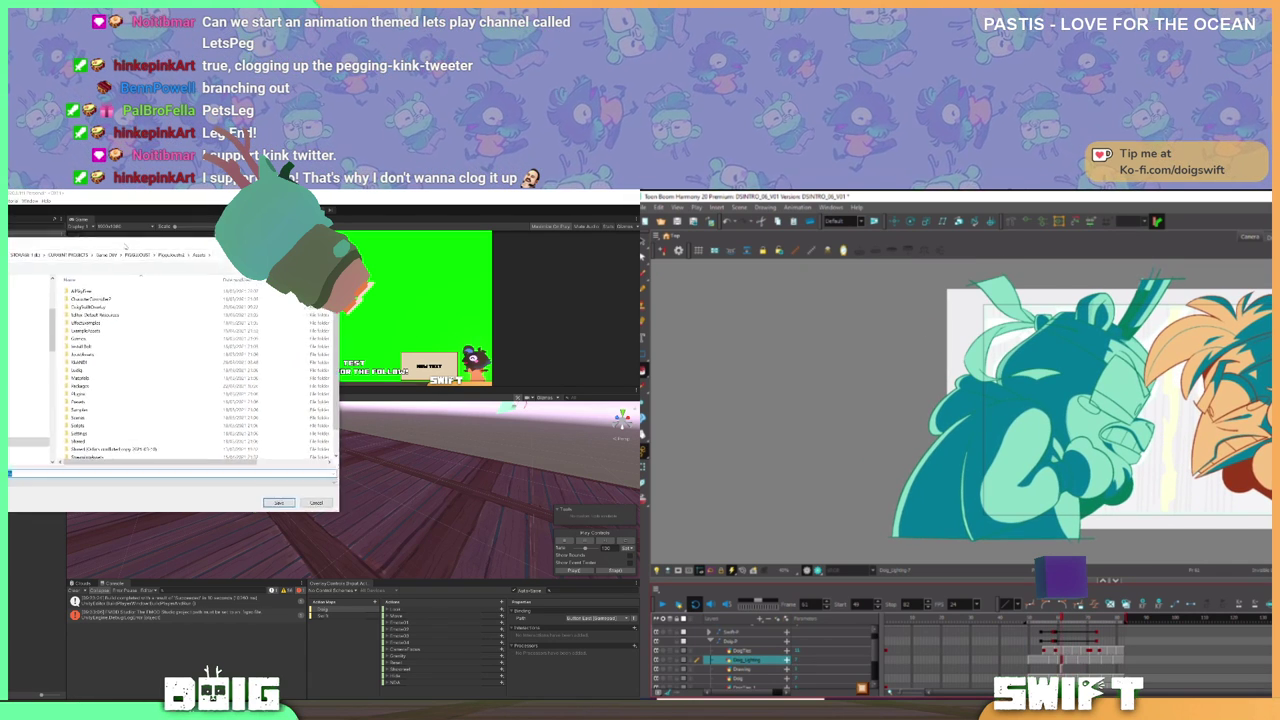
double_click(160, 336)
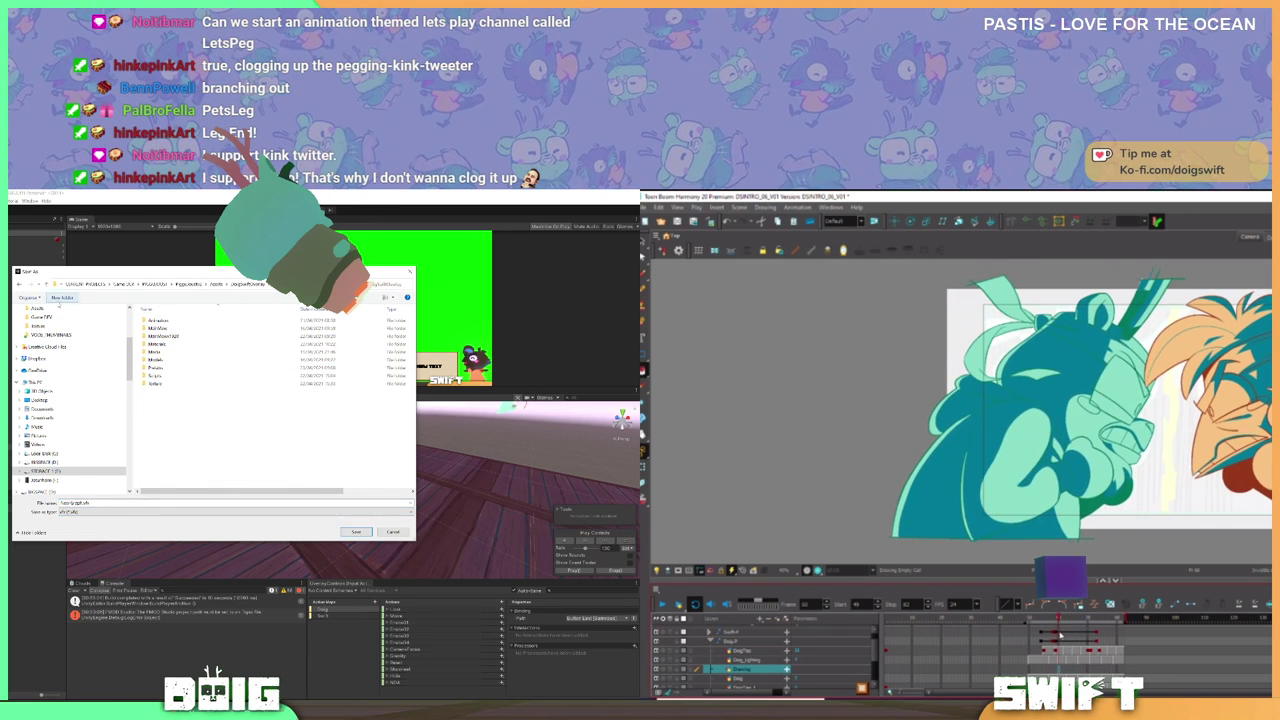
left_click(62, 297)
type("Pl")
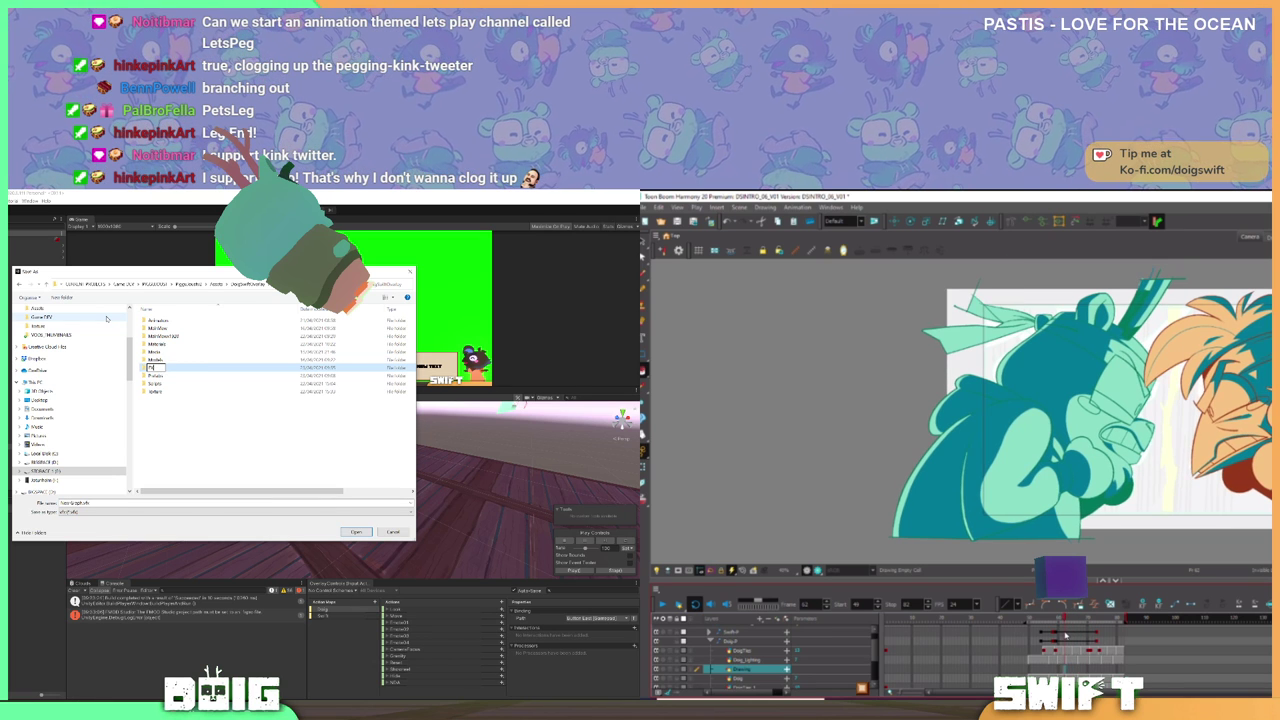
key("BackSpace")
type("VFX")
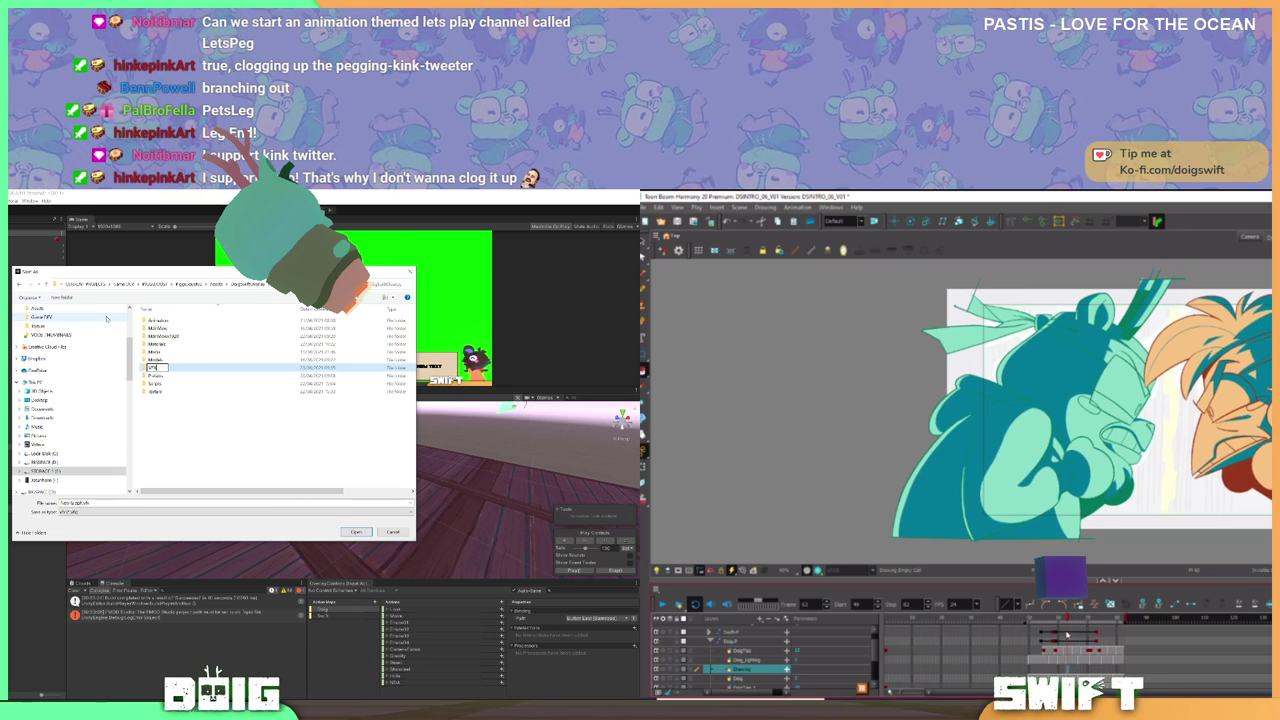
key("Return")
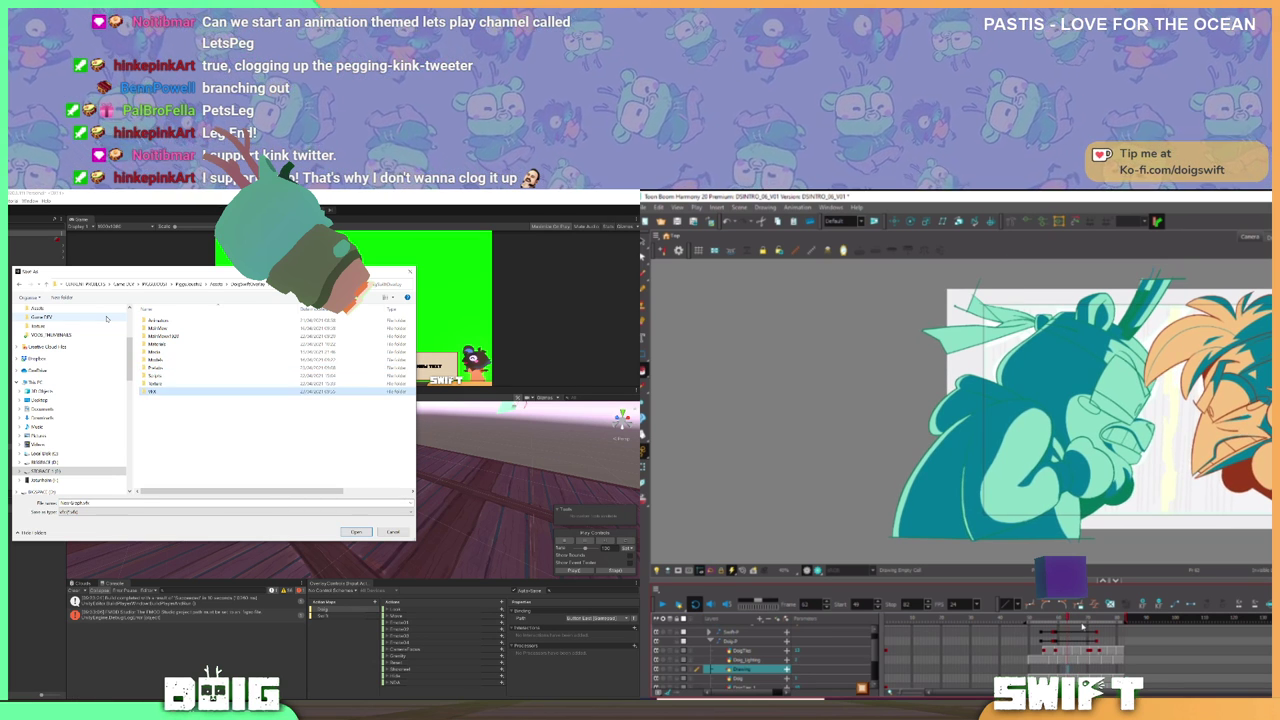
- Save the visual effect asset as SuperFlame.vfx in the new VFX folder
double_click(155, 393)
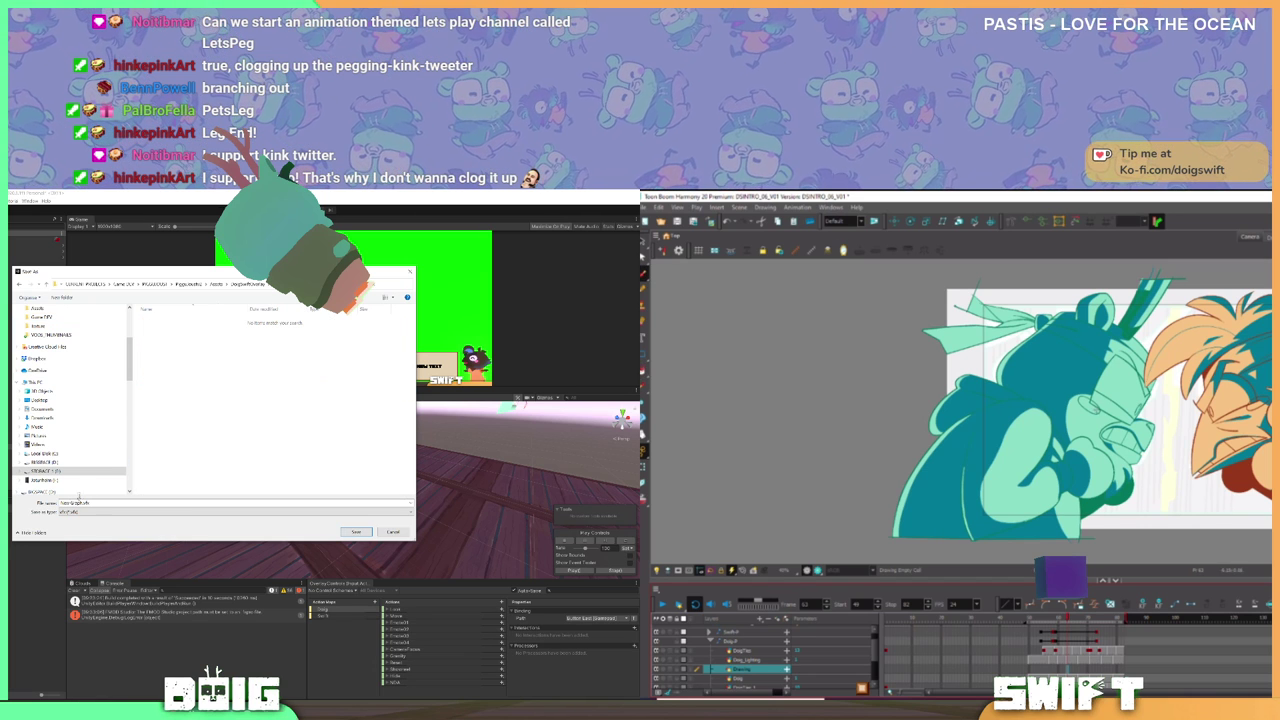
left_click_drag(84, 503, 44, 499)
type("Doig")
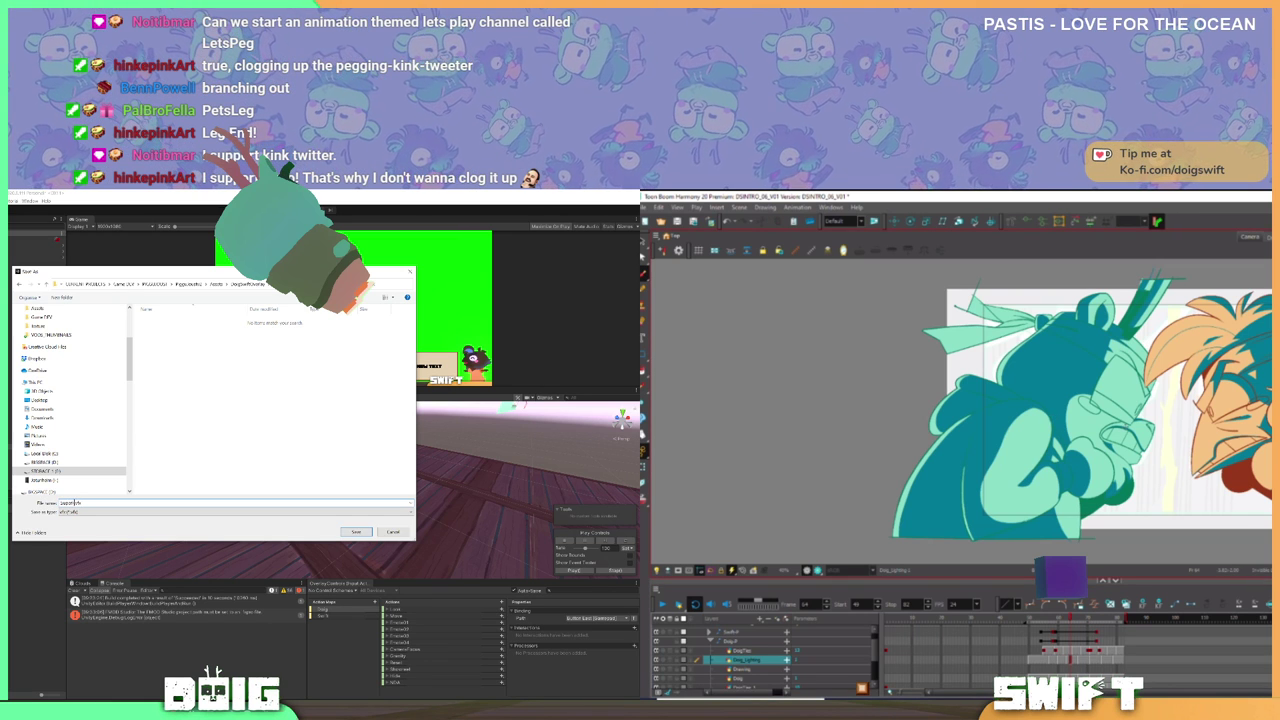
type("ame.cfx")
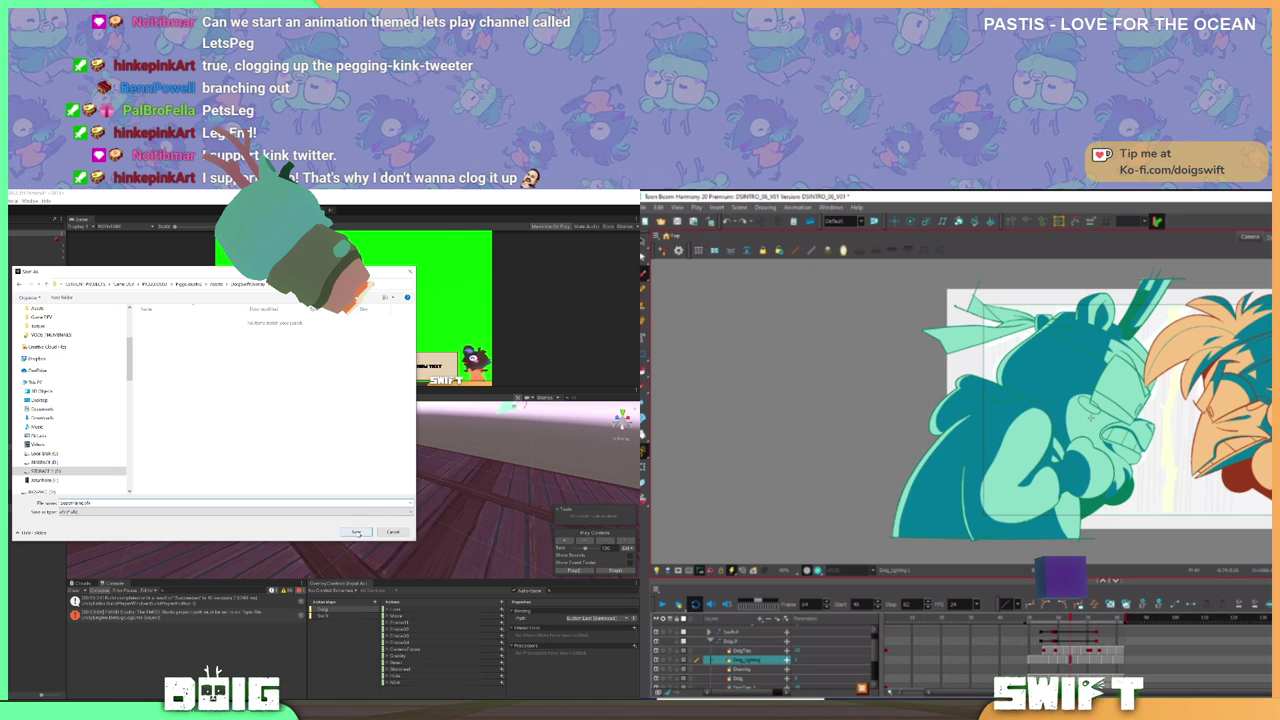
left_click(356, 531)
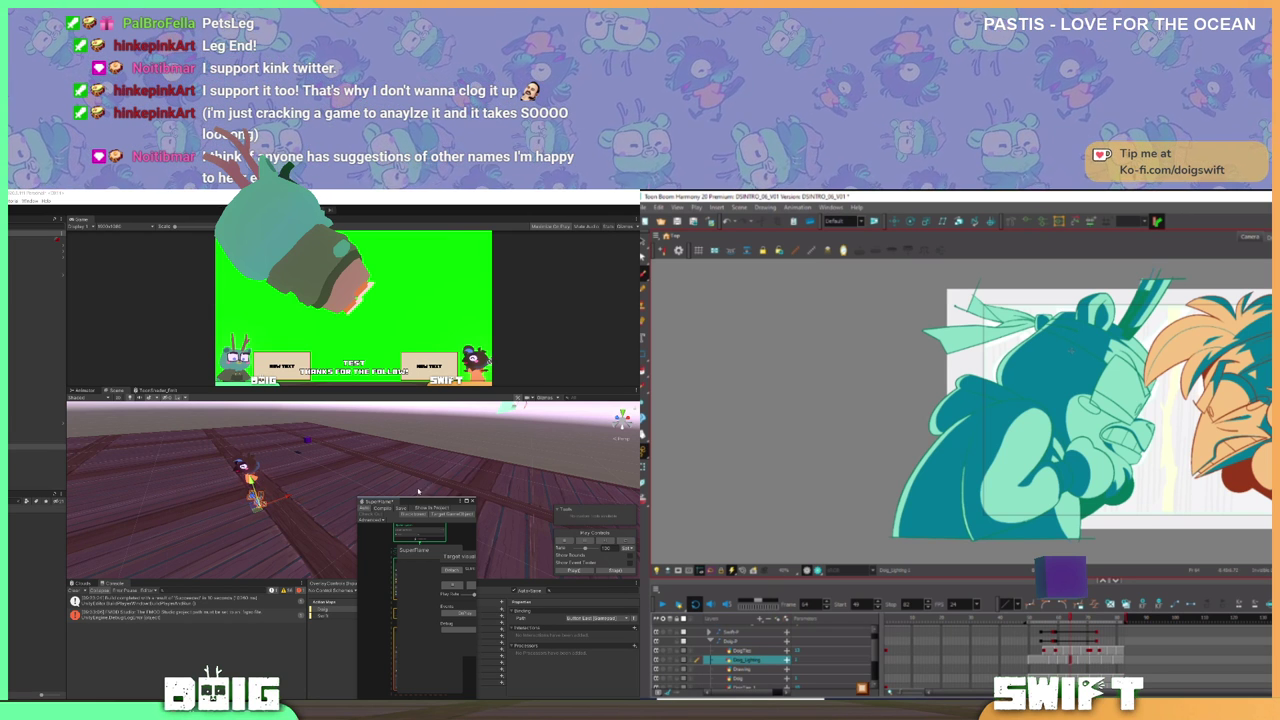
- Move the SuperFlame graph window aside and examine the particle effect beneath the character in the Scene view
left_click_drag(415, 499, 20, 300)
left_click_drag(200, 488, 364, 474)
scroll(850, 385, "down", 1)
scroll(354, 480, "up", 5)
scroll(1208, 410, "up", 2)
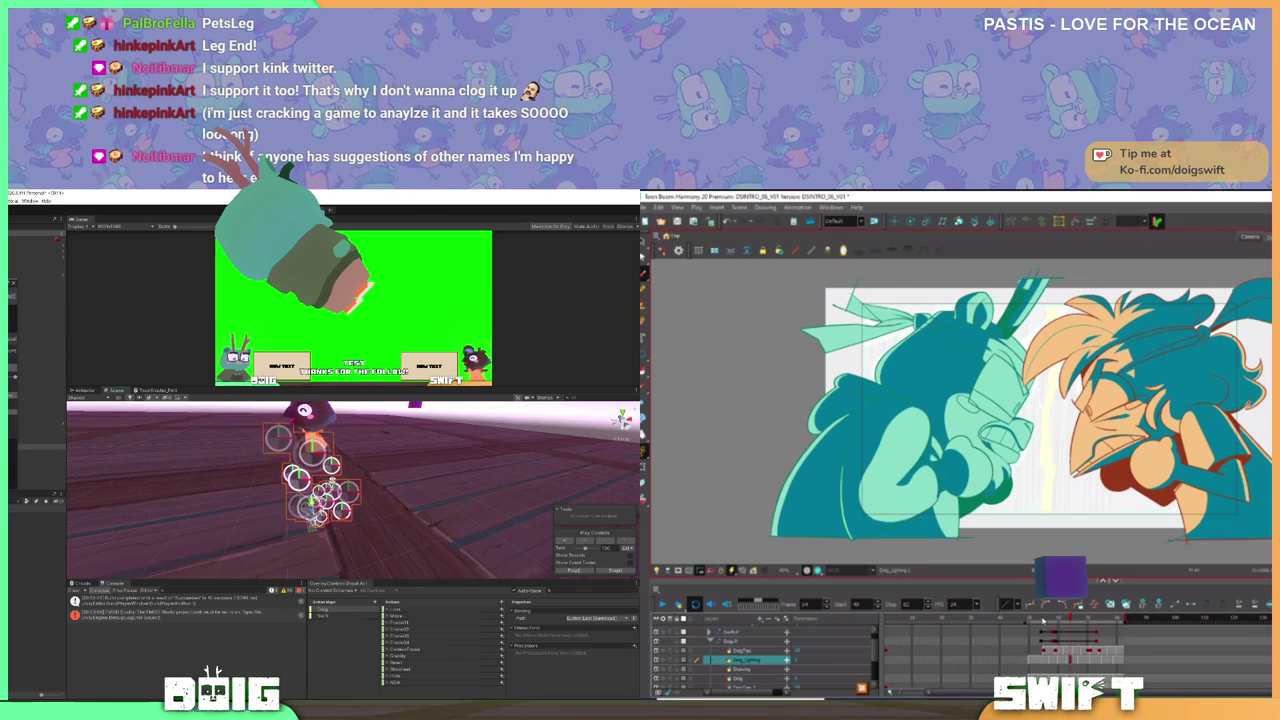
- Bring back the SuperFlame graph window and play the face-off animation from the beginning of its range, stopping partway
left_click(1033, 620)
left_click_drag(1033, 620, 1030, 620)
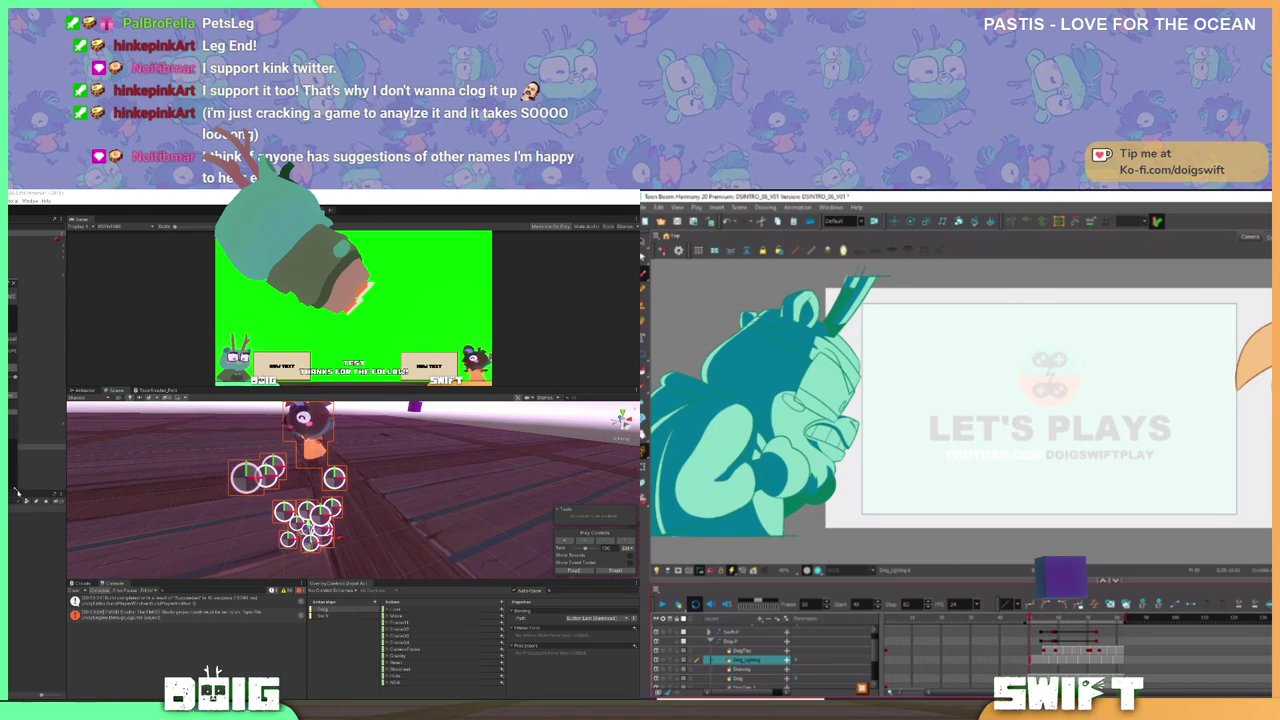
left_click_drag(18, 487, 152, 620)
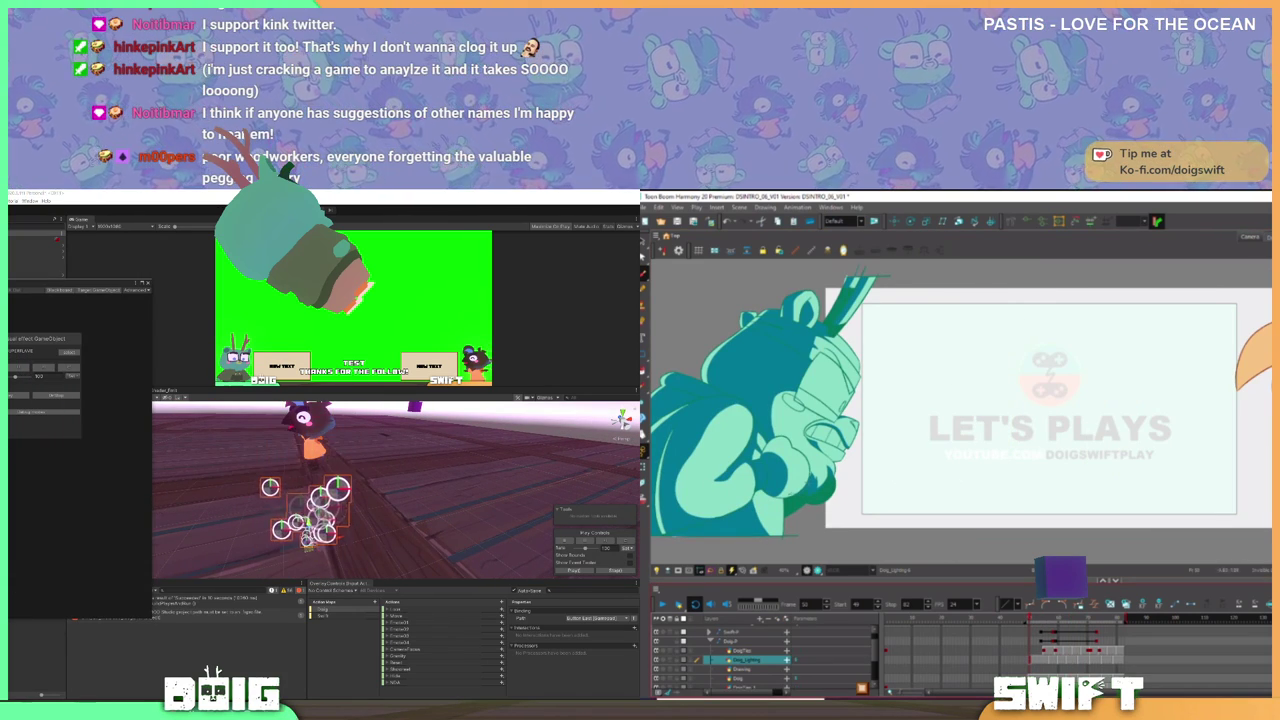
left_click(662, 605)
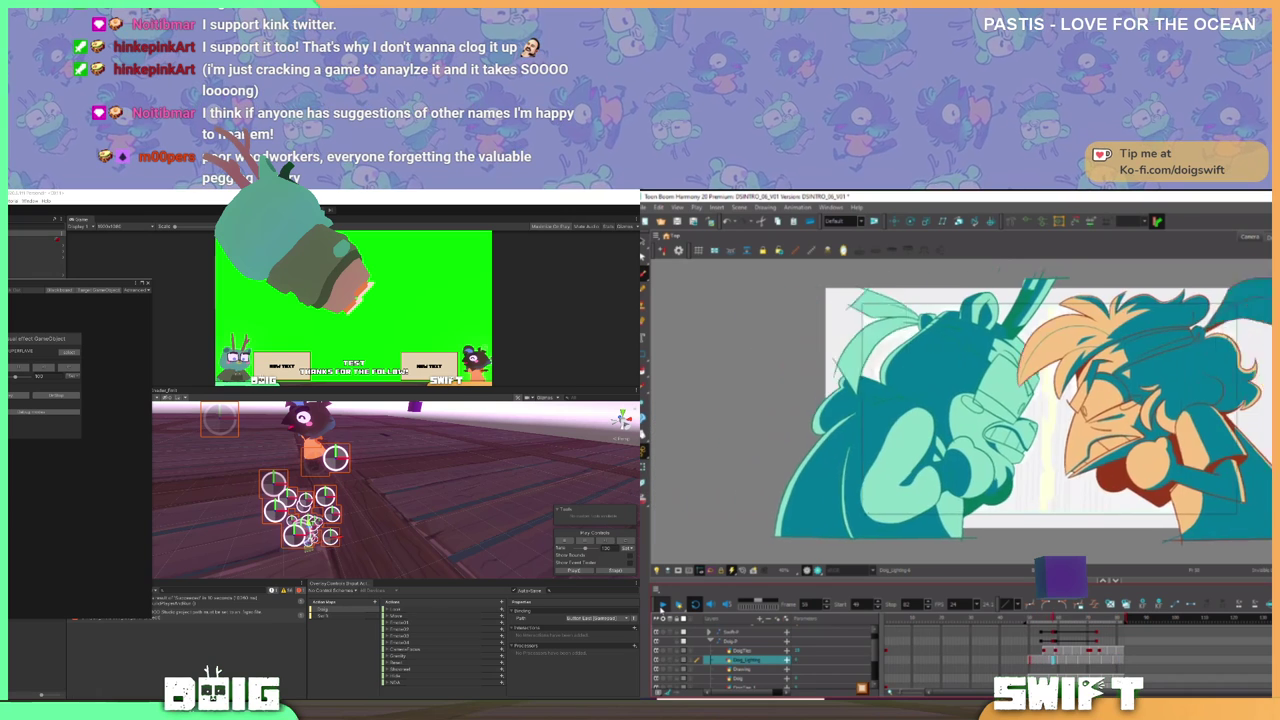
left_click(661, 608)
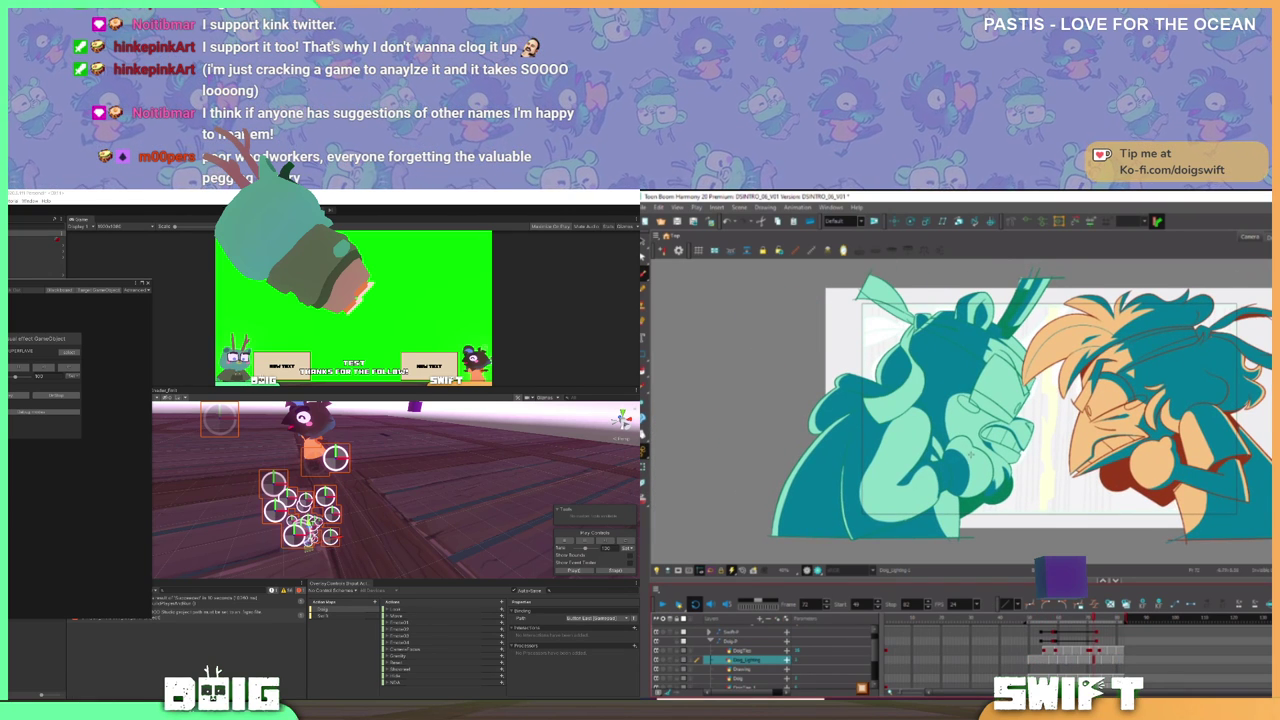
- Step back through several frames and replay the face-off animation to review the bear's headband ties and lighting
scroll(907, 412, "up", 1)
key("comma")
key("comma")
key("comma")
key("comma")
key("comma")
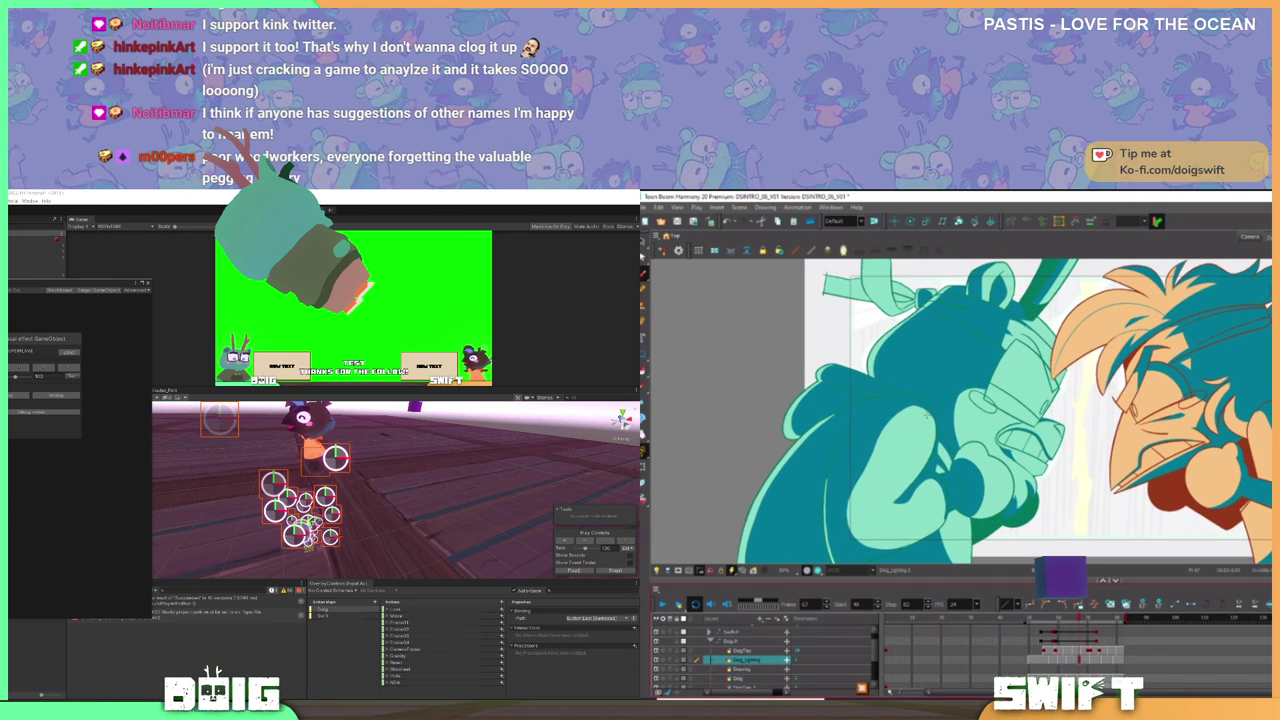
left_click(933, 414)
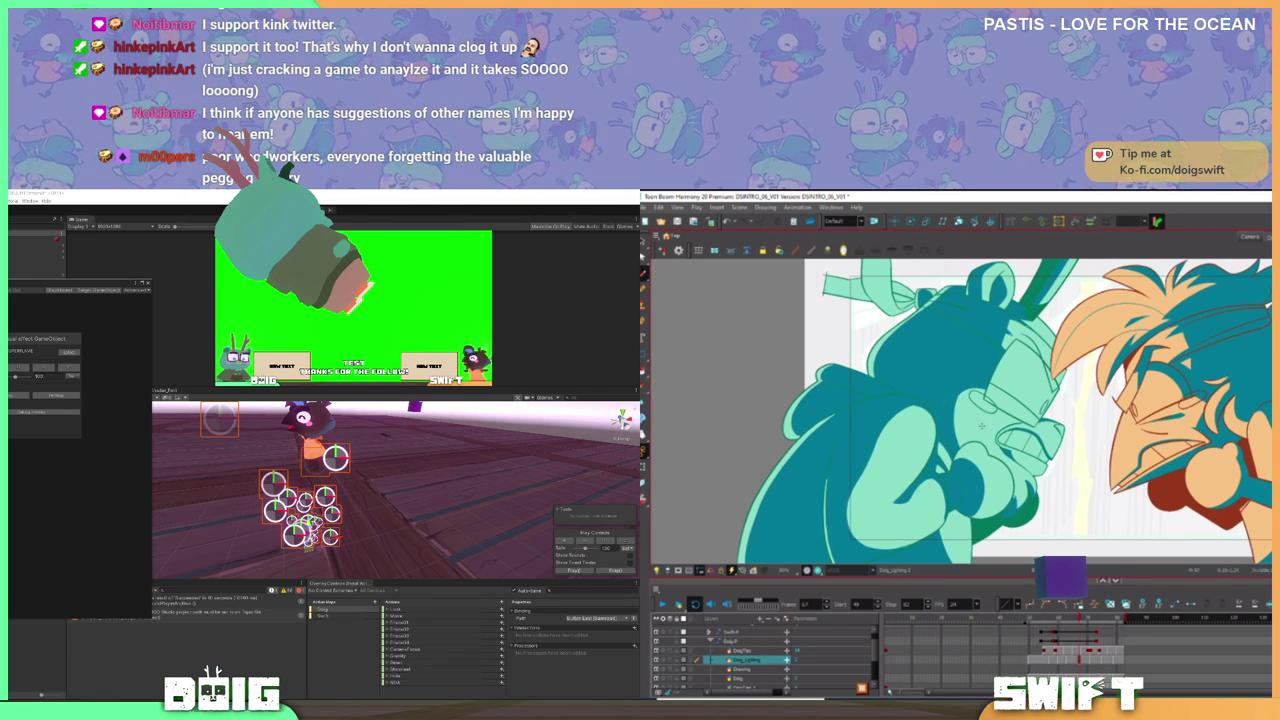
left_click(662, 604)
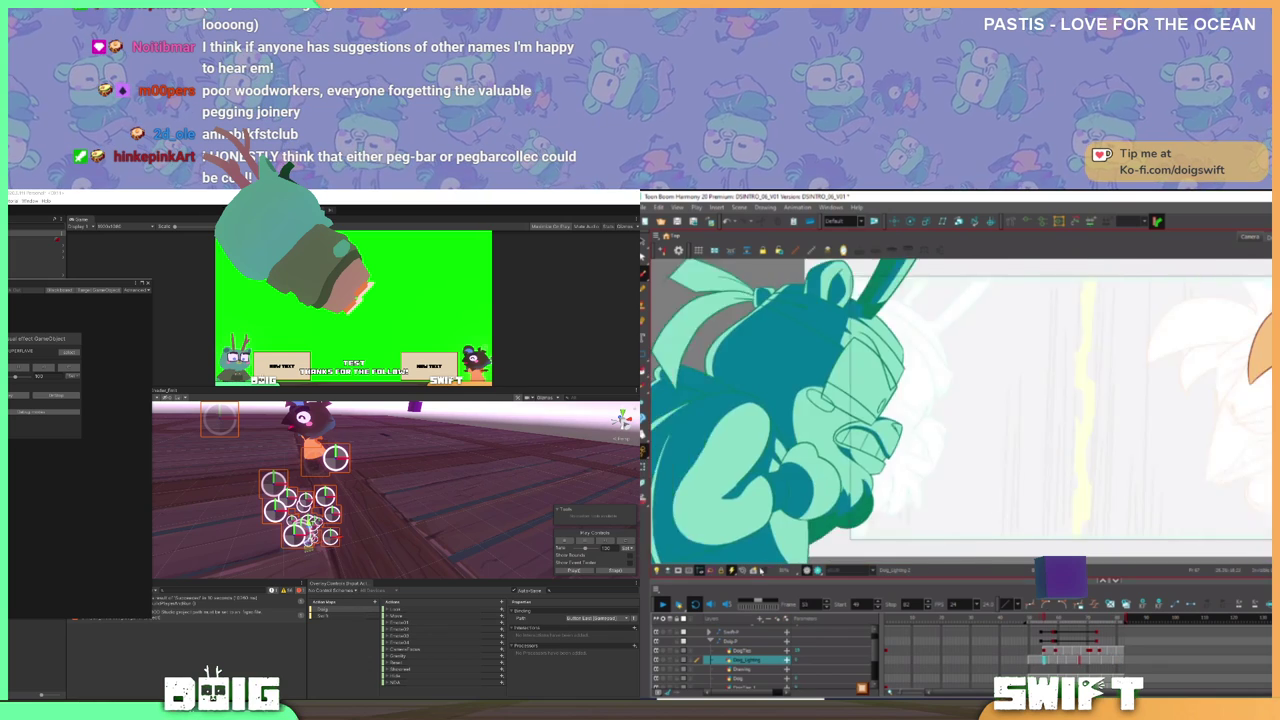
left_click(662, 604)
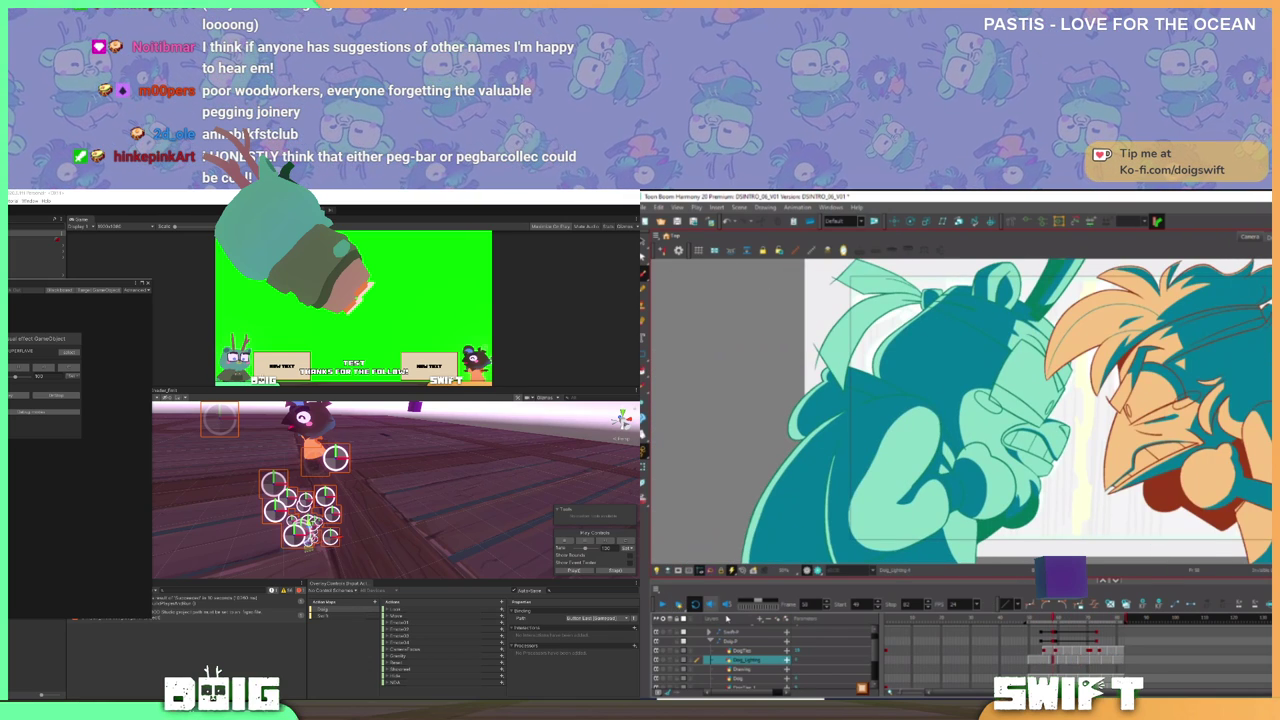
- Flip through the drawings, replay the animation and switch the camera to the rendered view
key("f")
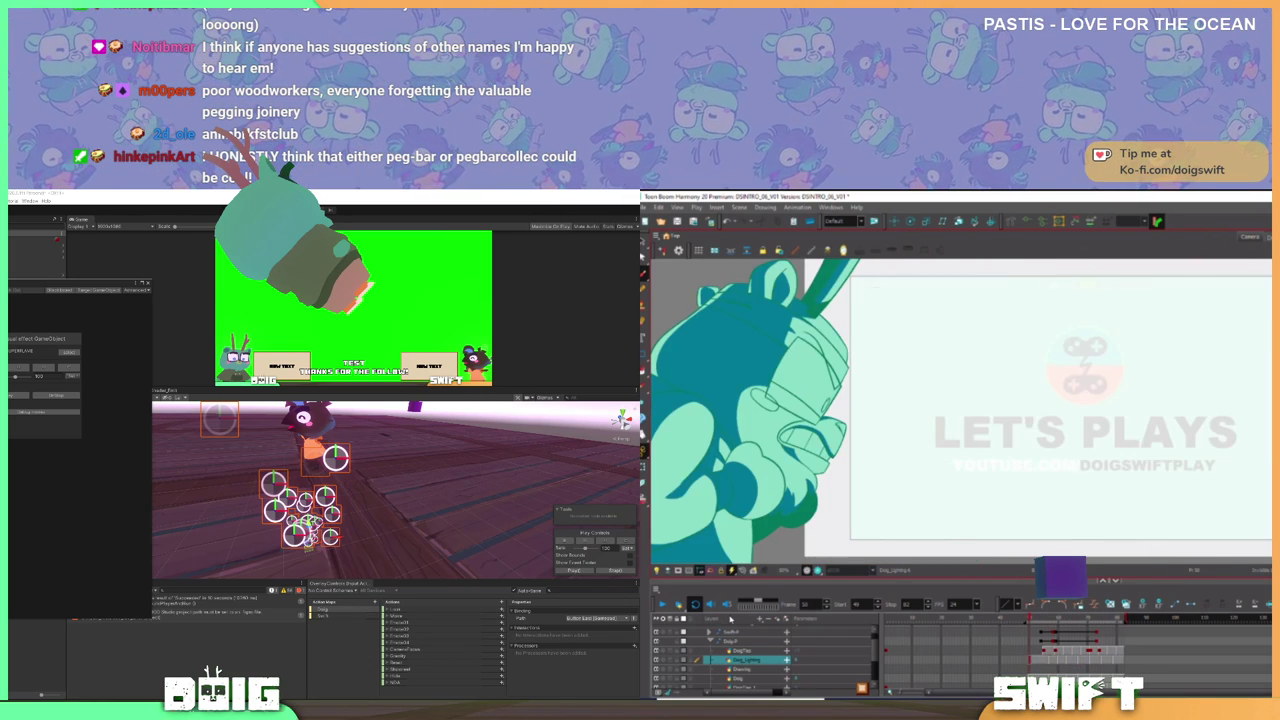
key("g")
key("g")
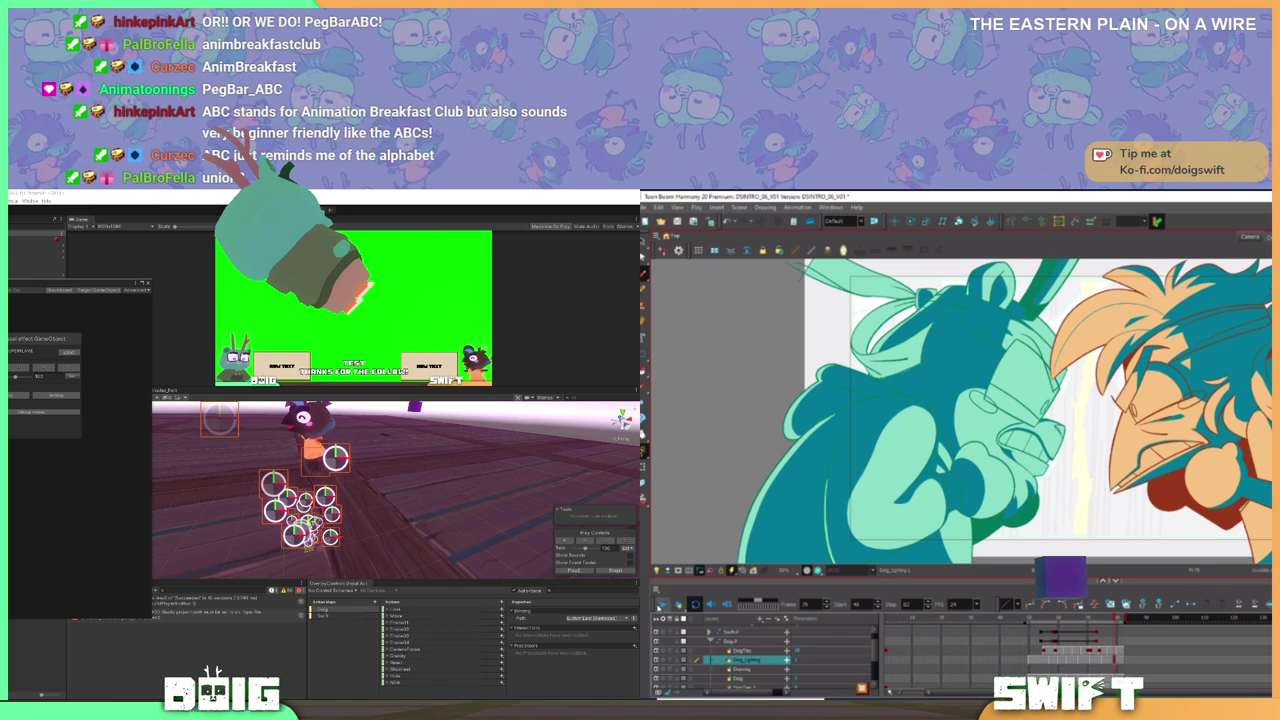
left_click(660, 606)
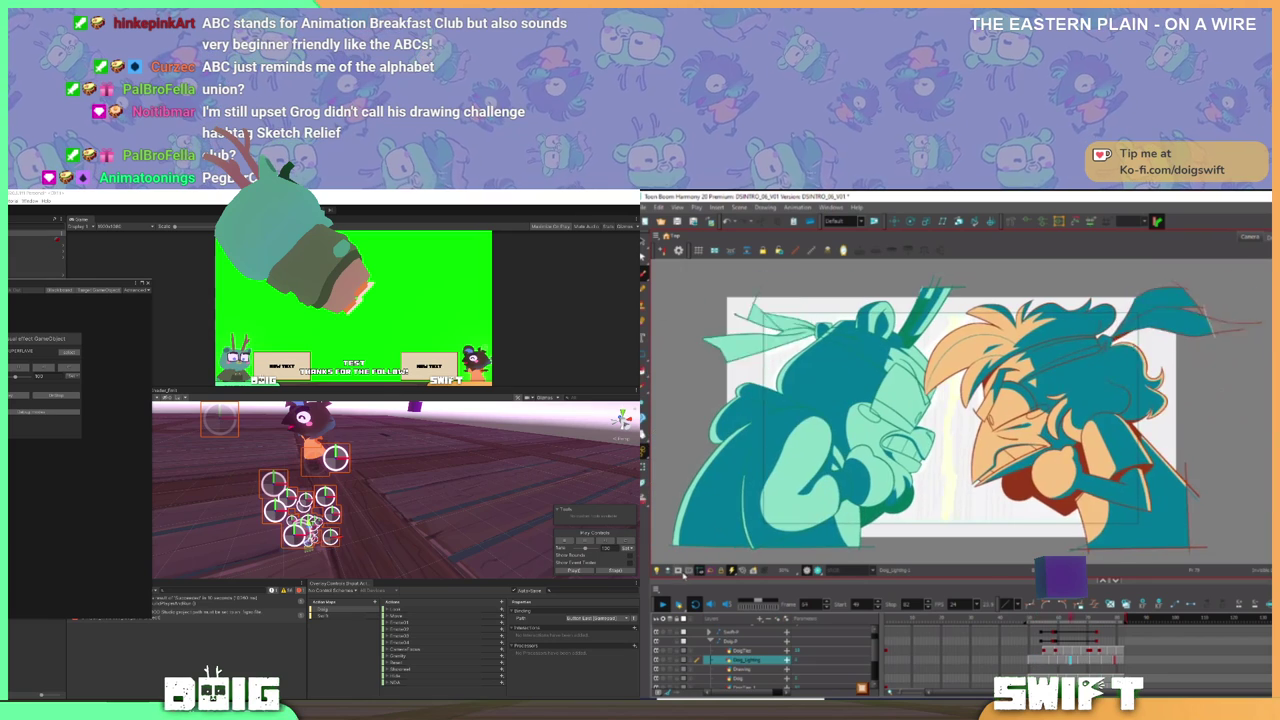
left_click(680, 571)
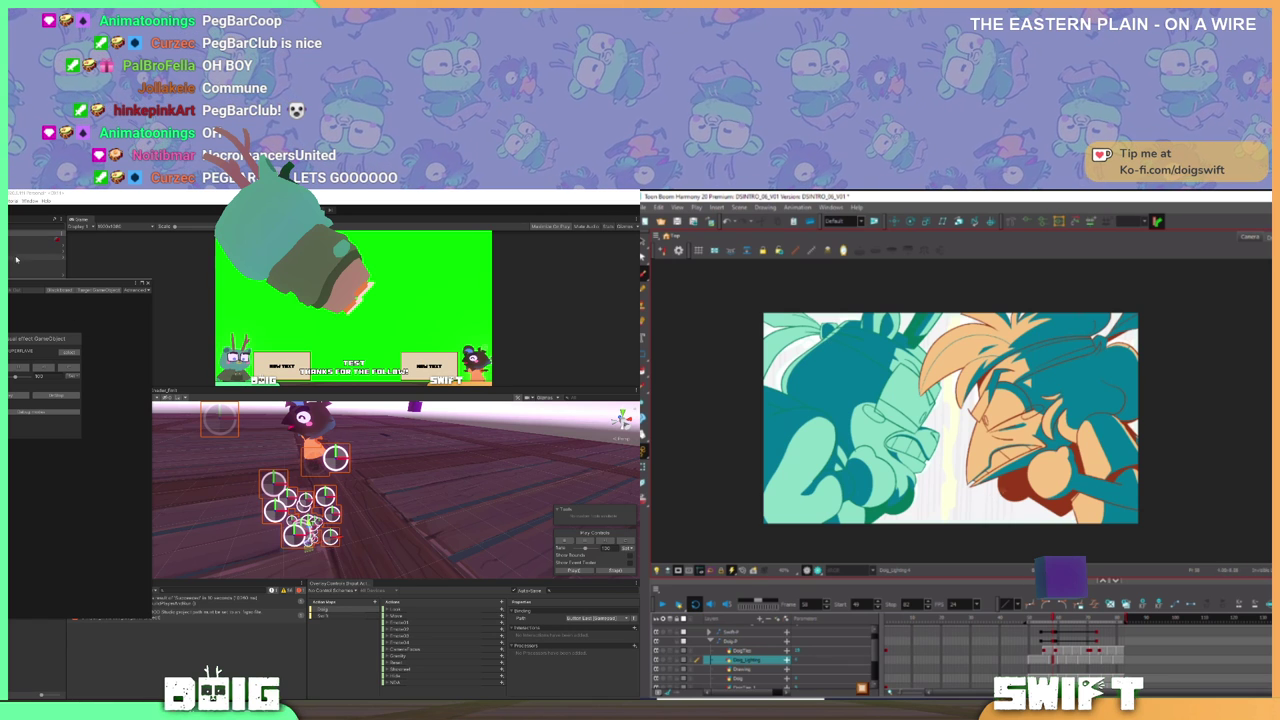
- Move the Target Visual Effect GameObject panel and the SuperFlame blackboard clear of the graph nodes
left_click_drag(18, 285, 111, 333)
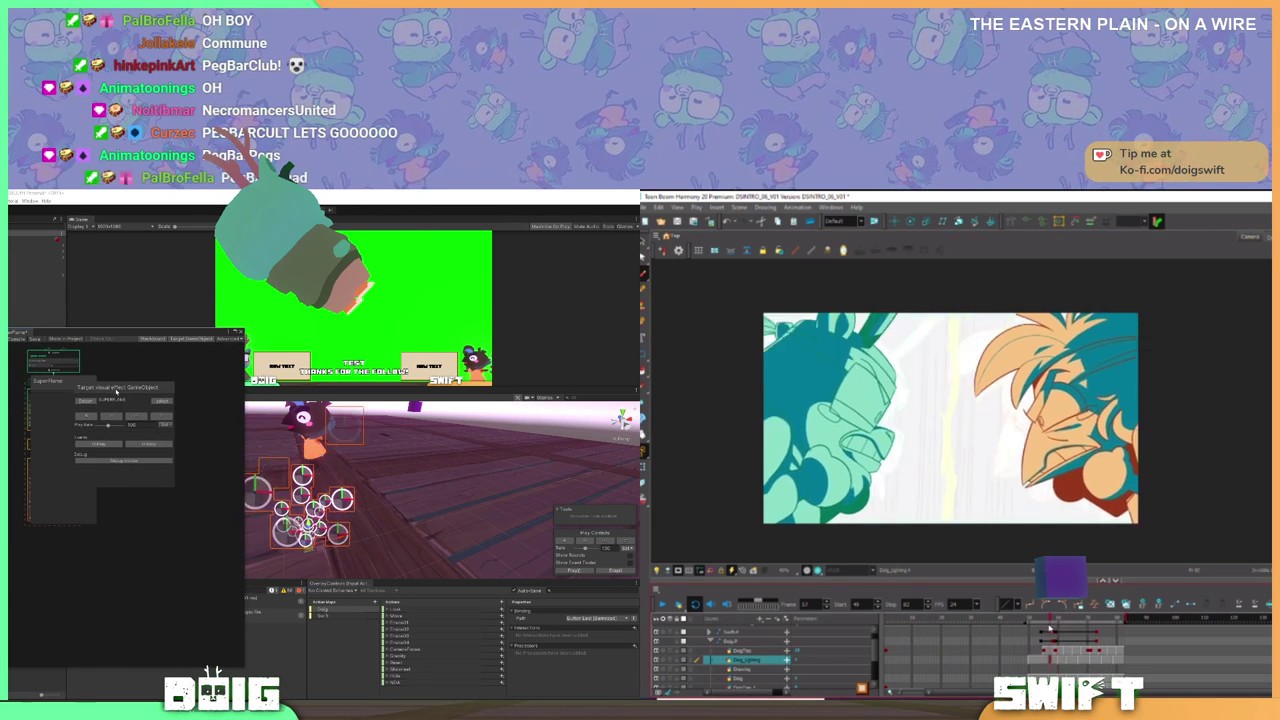
left_click_drag(114, 386, 167, 432)
left_click_drag(64, 388, 141, 526)
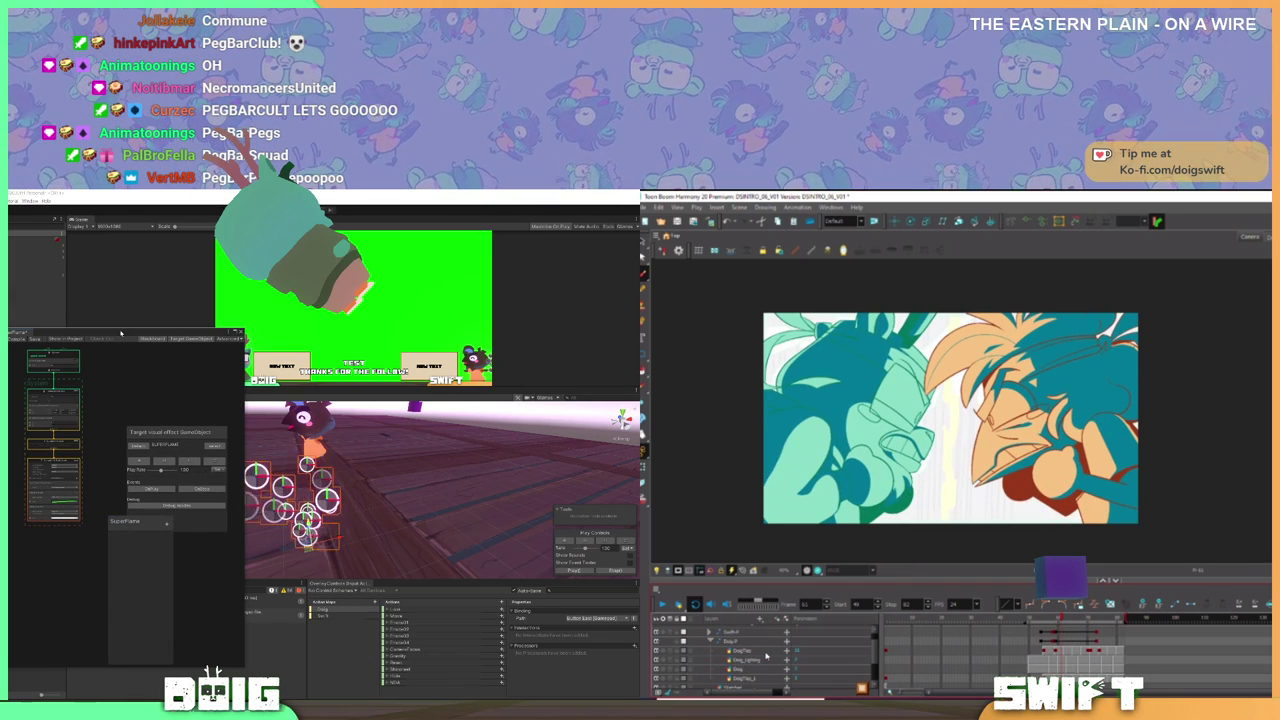
- Duplicate the DoigTies layer, name the copy DoigTies_Lighting and place it above the original
left_click(762, 651)
left_click_drag(120, 332, 545, 324)
right_click(763, 651)
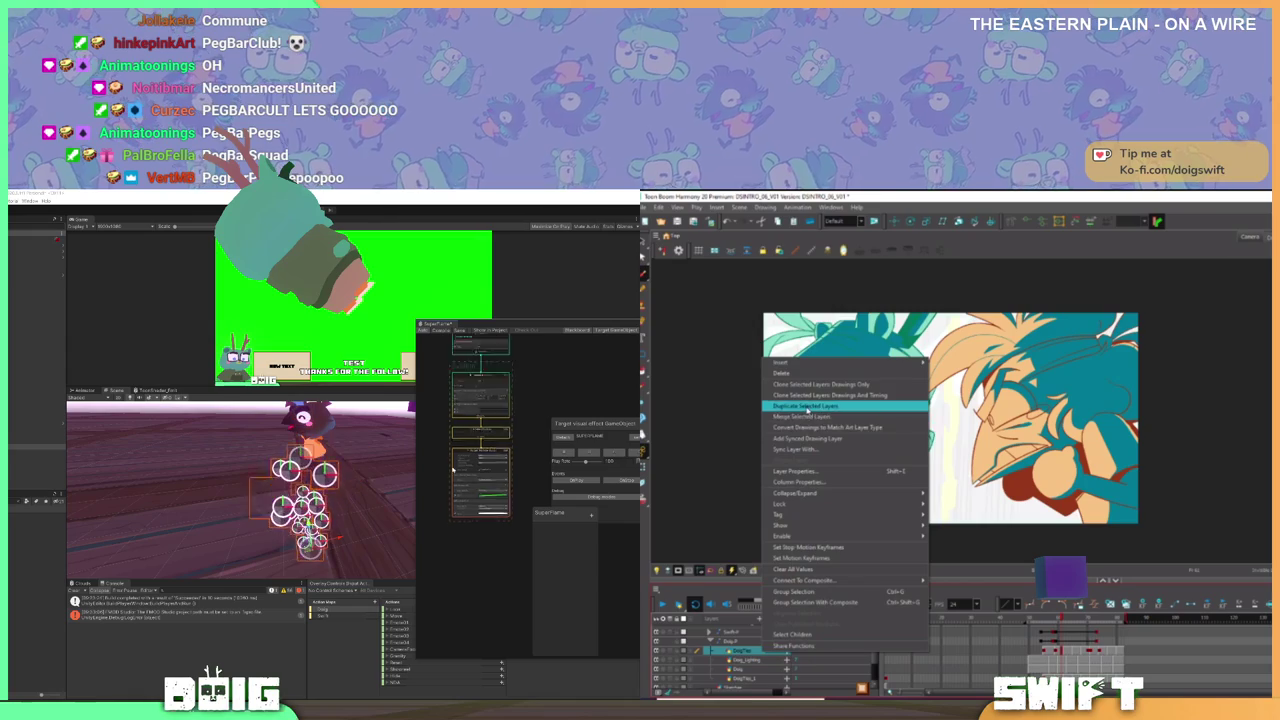
left_click(805, 421)
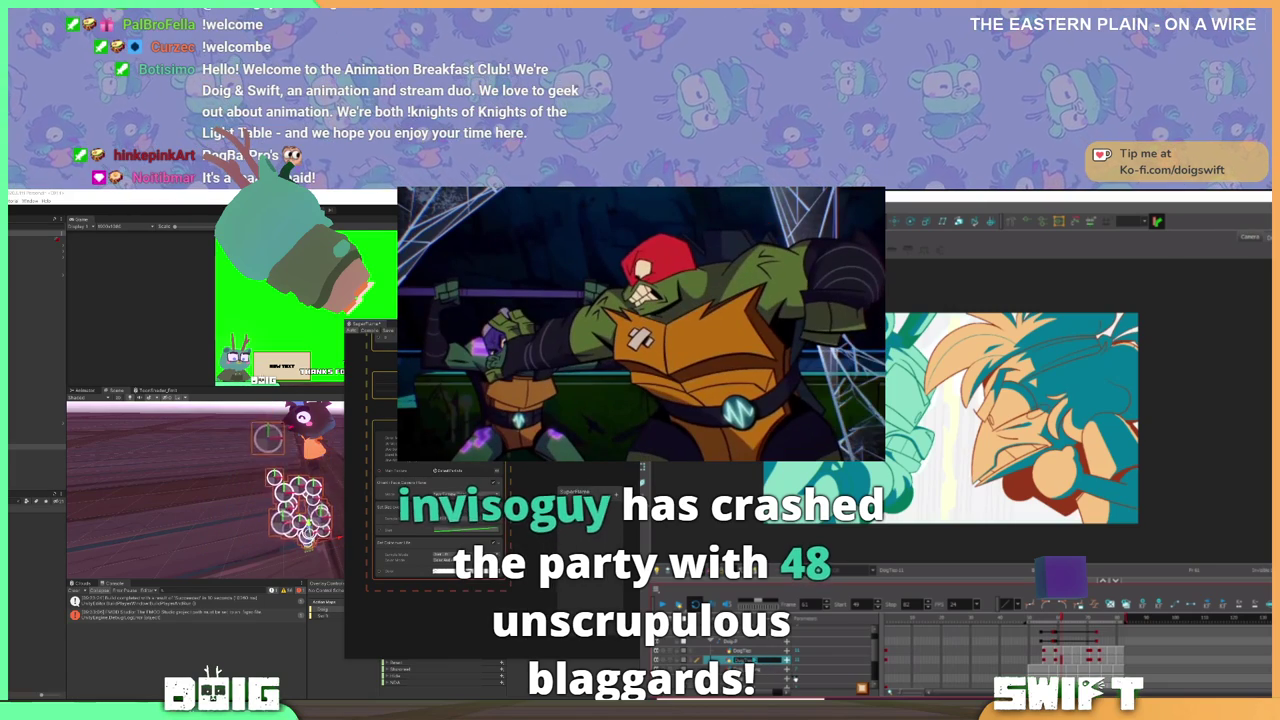
left_click_drag(507, 324, 606, 337)
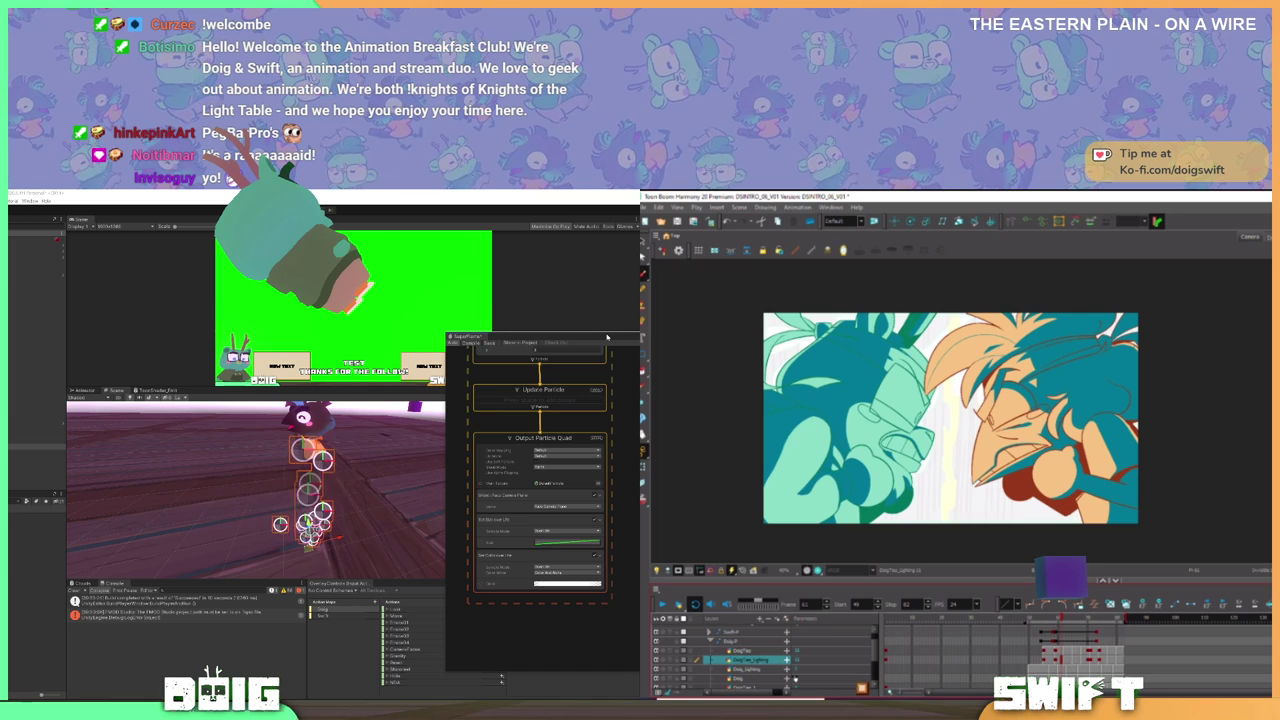
left_click(755, 651)
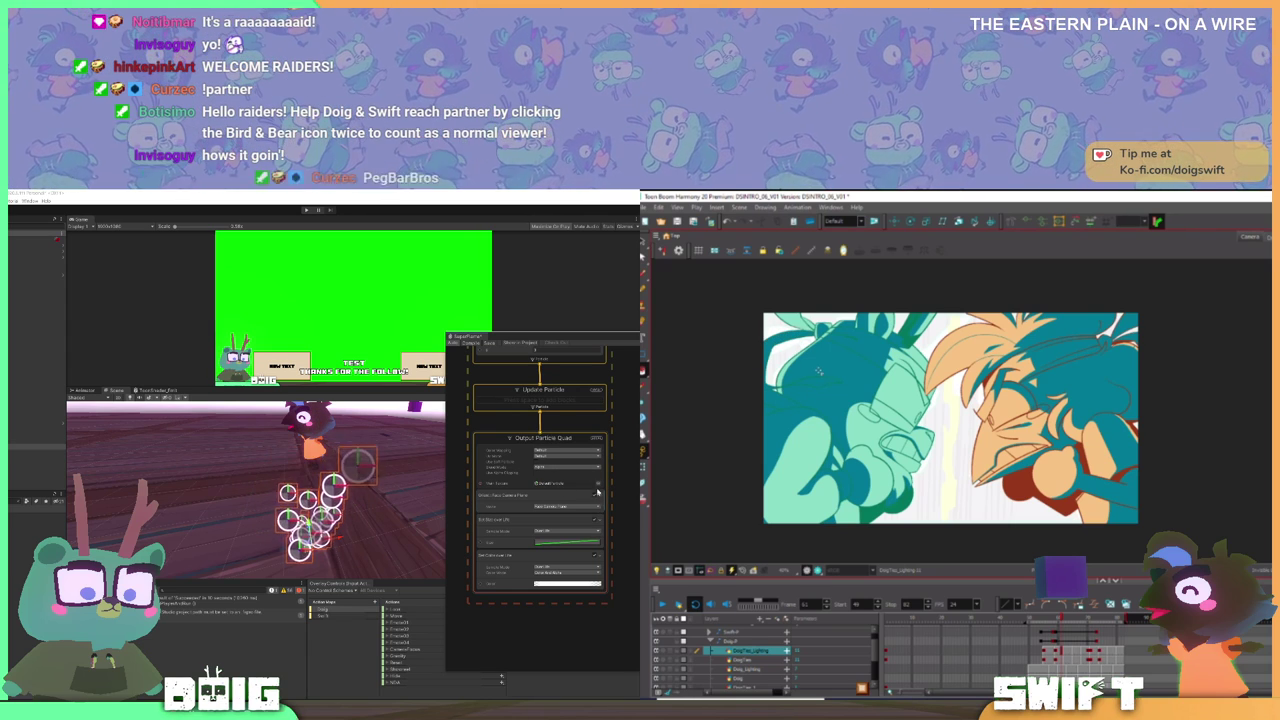
- Open the main texture choices for Output Particle Quad and step forward through the frames on the DoigTies_Lighting layer
left_click(597, 491)
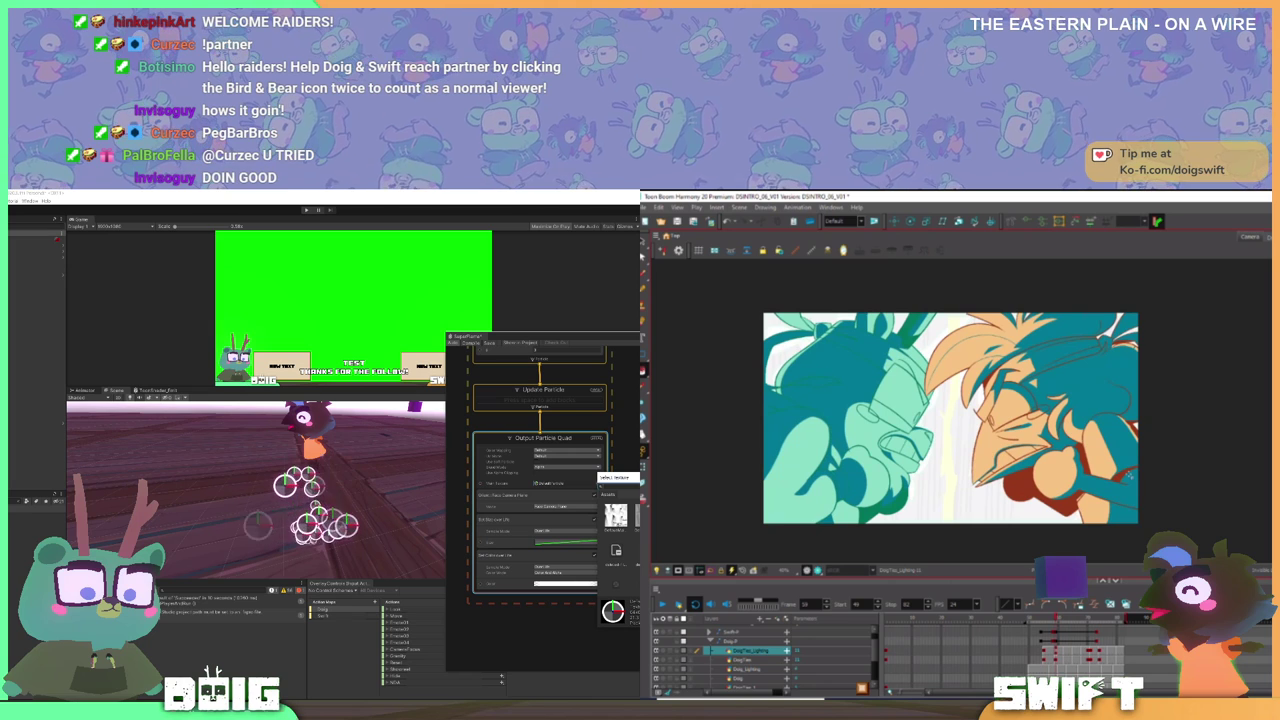
left_click(1051, 653)
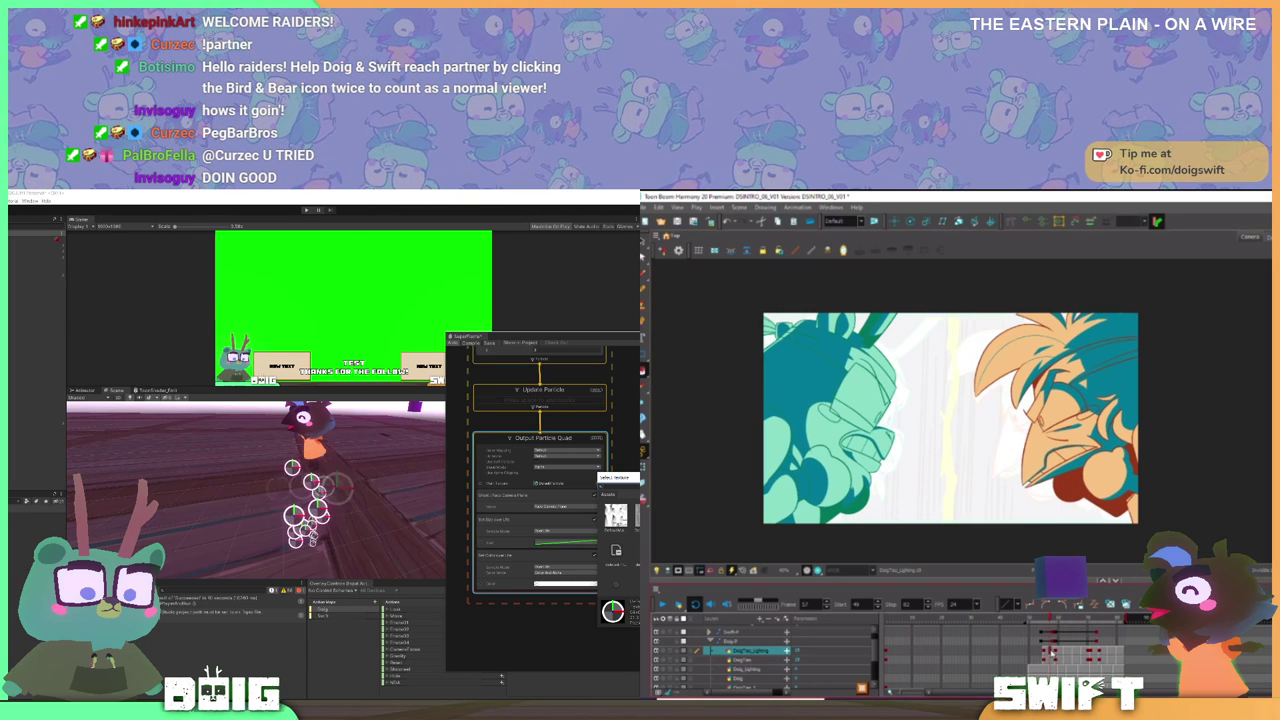
left_click(800, 297)
left_click_drag(620, 478, 604, 324)
key("period")
key("period")
key("period")
key("period")
key("period")
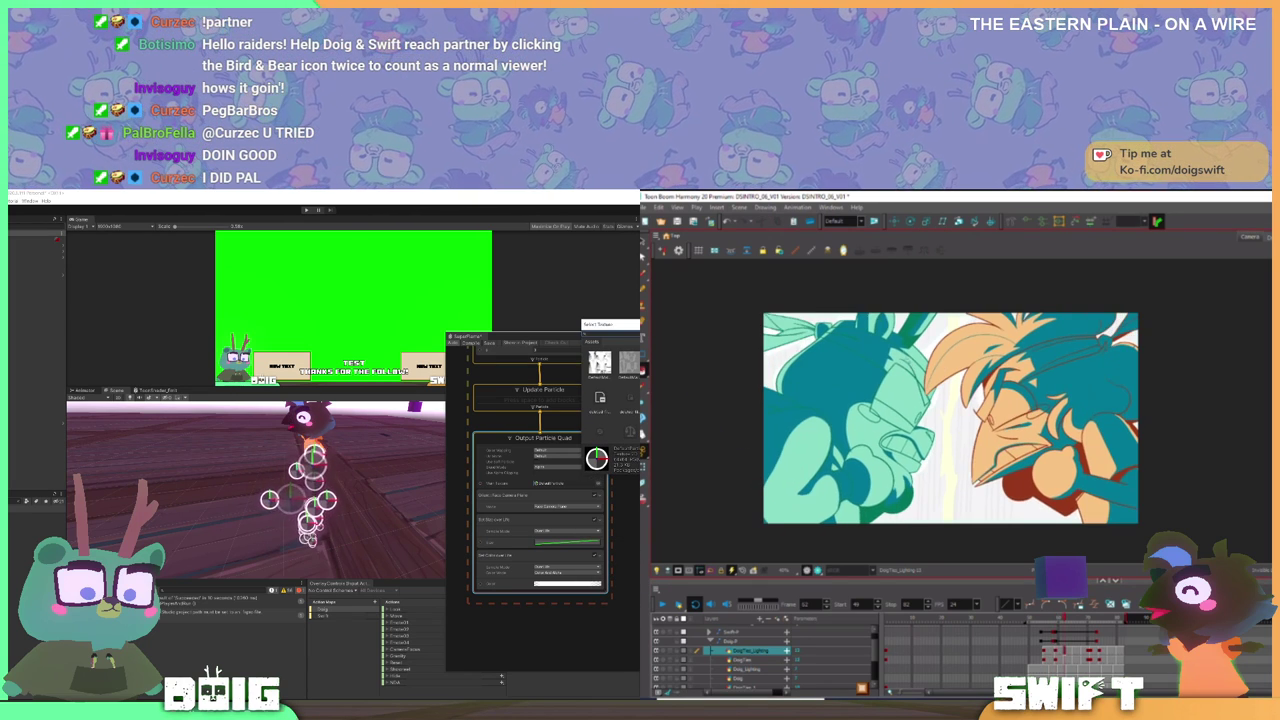
- Flip through further DoigTies_Lighting drawings and browse further down the available particle textures
mouse_move(871, 374)
left_mouse_down()
mouse_move(737, 312)
mouse_move(866, 372)
left_mouse_up()
key("g")
left_click_drag(610, 445, 610, 470)
mouse_move(863, 345)
left_mouse_down()
mouse_move(750, 396)
mouse_move(850, 360)
mouse_move(858, 376)
mouse_move(798, 306)
mouse_move(866, 386)
mouse_move(788, 445)
left_mouse_up()
key("g")
key("g")
key("g")
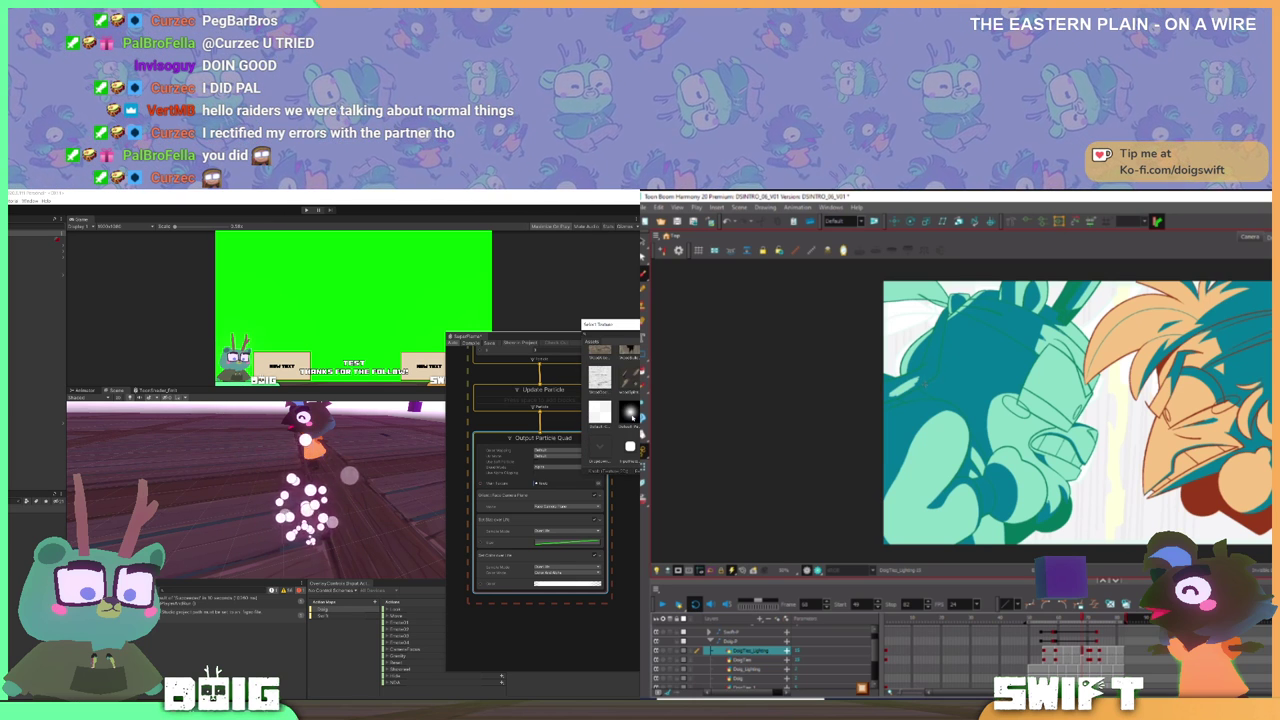
- Set Output Particle Quad's main texture to a solid white round texture after trying Default-Particle
left_click(629, 410)
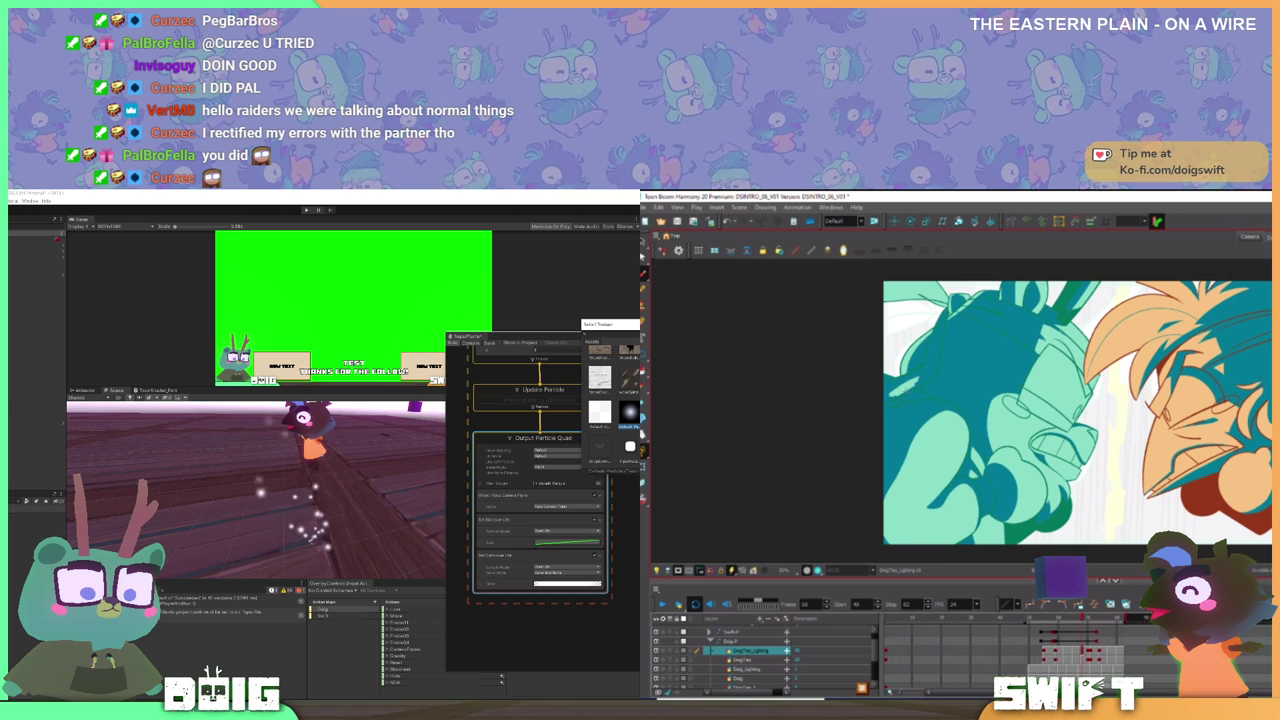
scroll(612, 410, "up", 15)
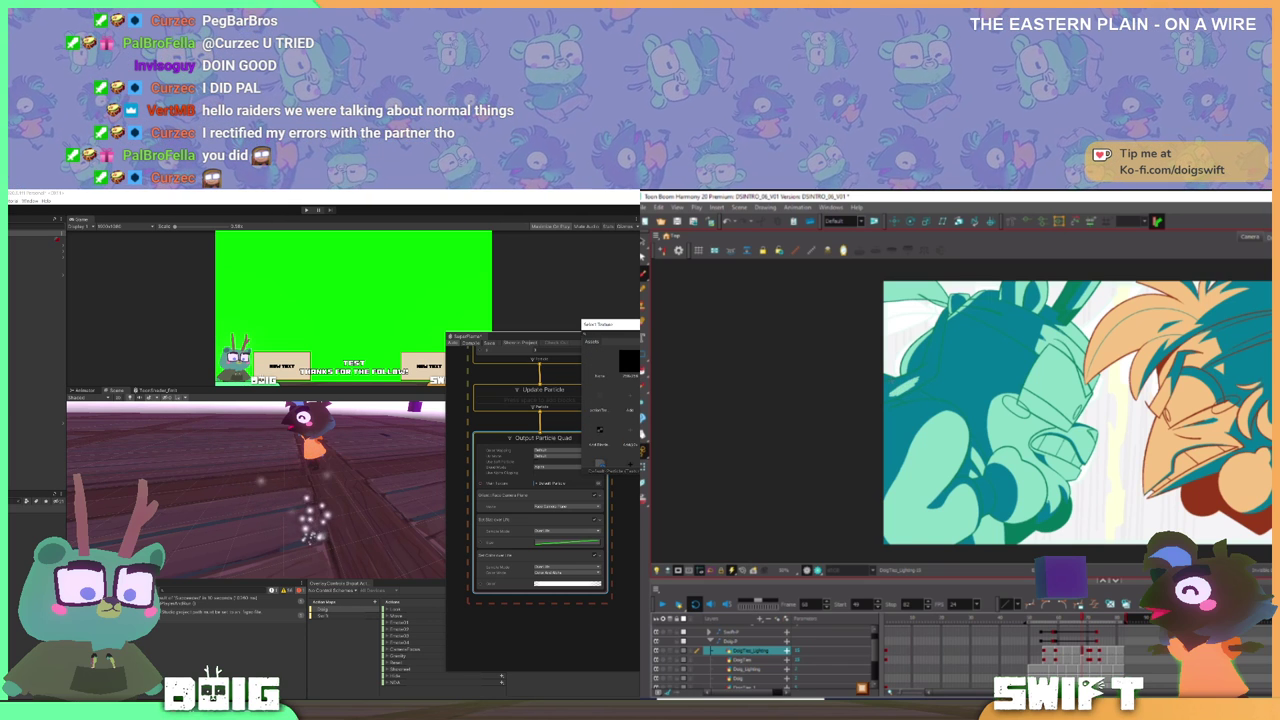
scroll(610, 400, "down", 4)
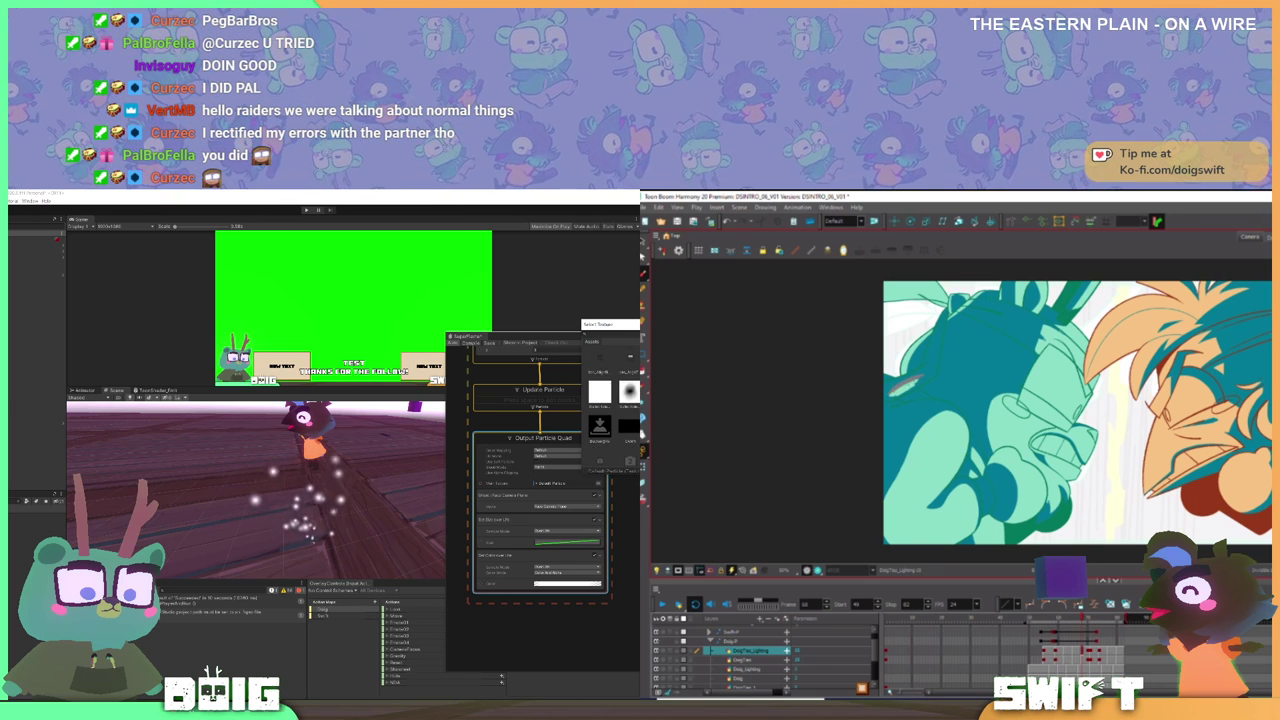
scroll(612, 410, "down", 4)
left_click(629, 407)
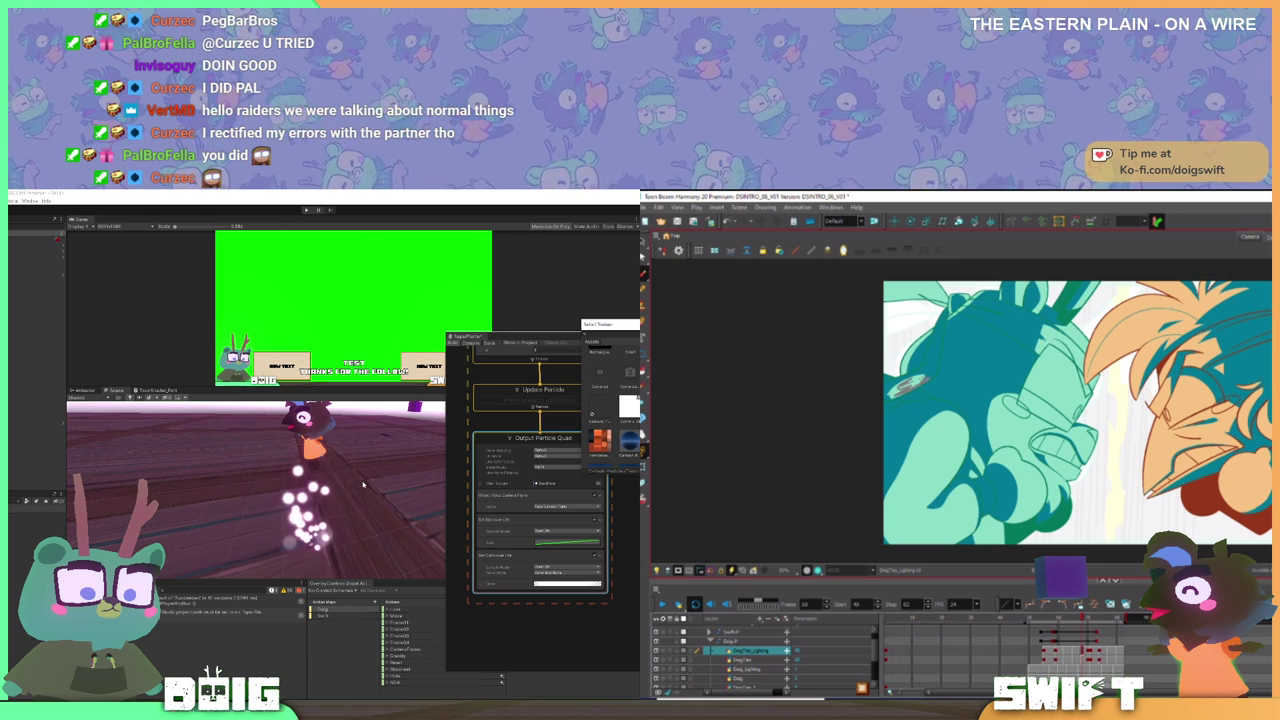
- Examine the particles in the scene and the settings in the Initialize, Update and Output Particle Quad nodes
mouse_move(337, 502)
left_mouse_down()
mouse_move(366, 478)
mouse_move(350, 480)
mouse_move(353, 502)
left_mouse_up()
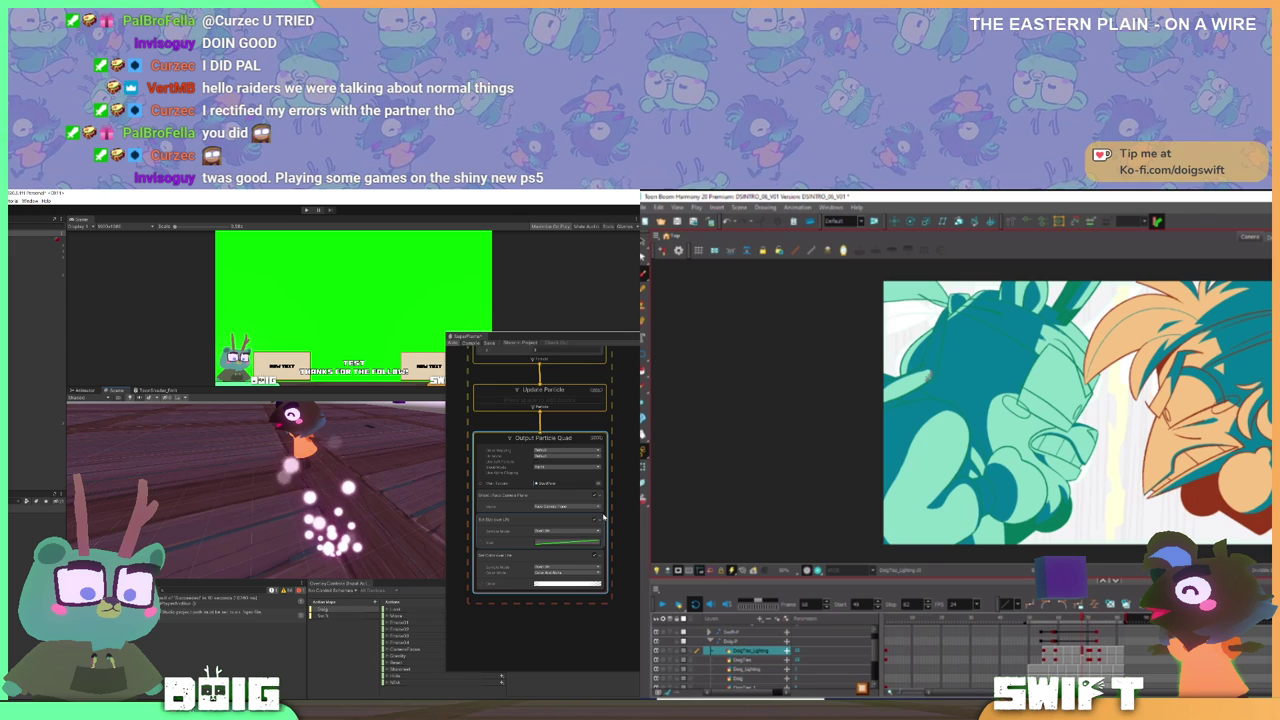
scroll(556, 530, "up", 5)
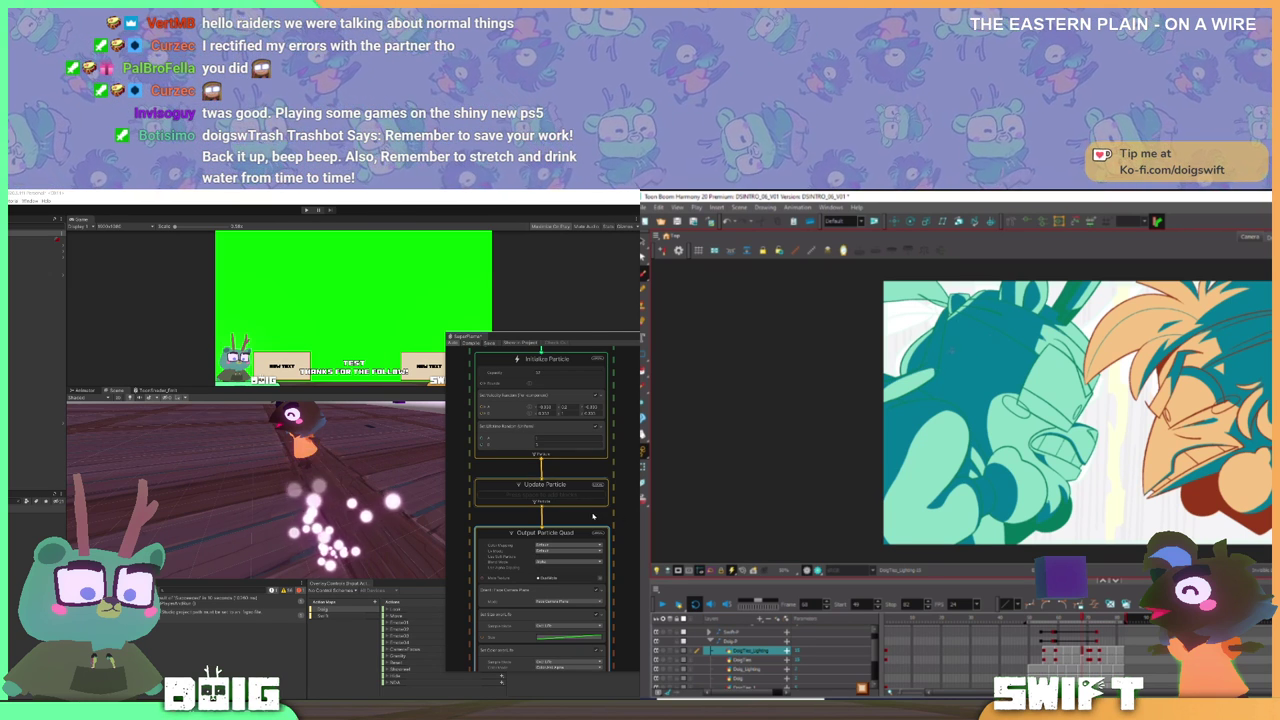
scroll(593, 516, "down", 1)
scroll(593, 516, "up", 1)
left_click_drag(622, 538, 625, 431)
scroll(616, 455, "up", 2)
- Try to recolour a colour key yellow in the Color over Life gradient of Output Particle Quad
left_click(560, 548)
left_click_drag(560, 548, 582, 516)
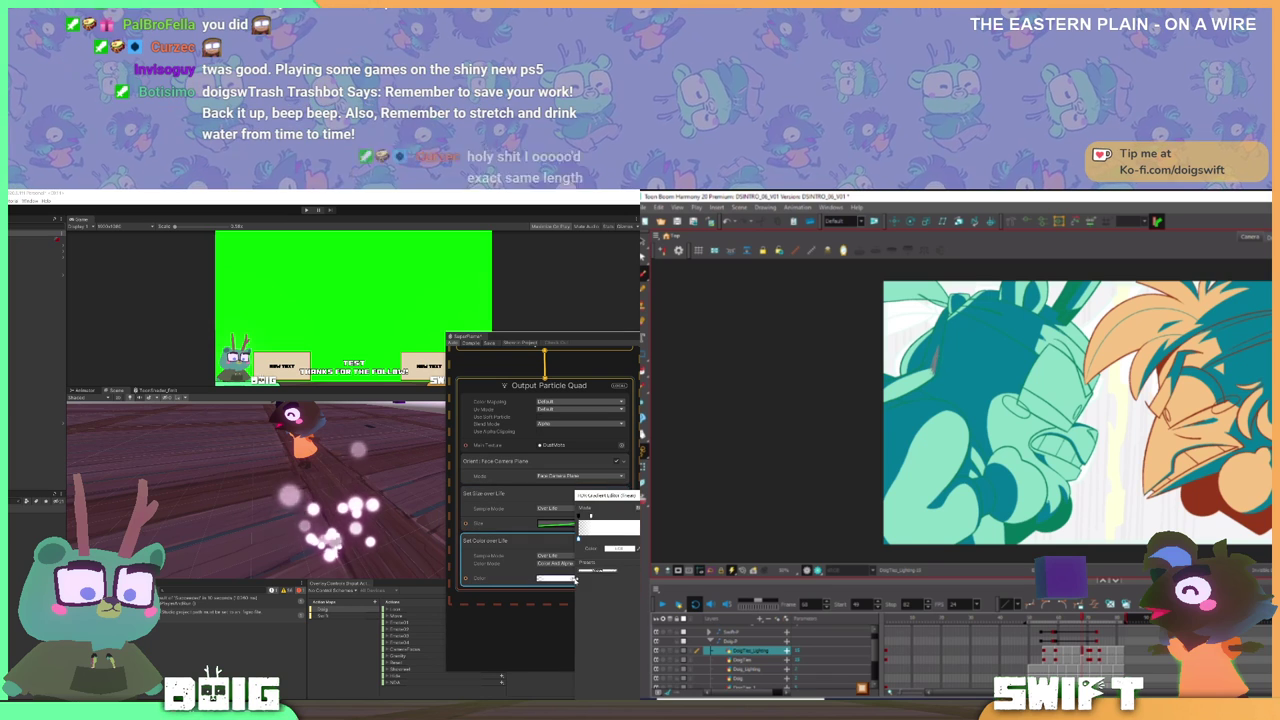
left_click(557, 579)
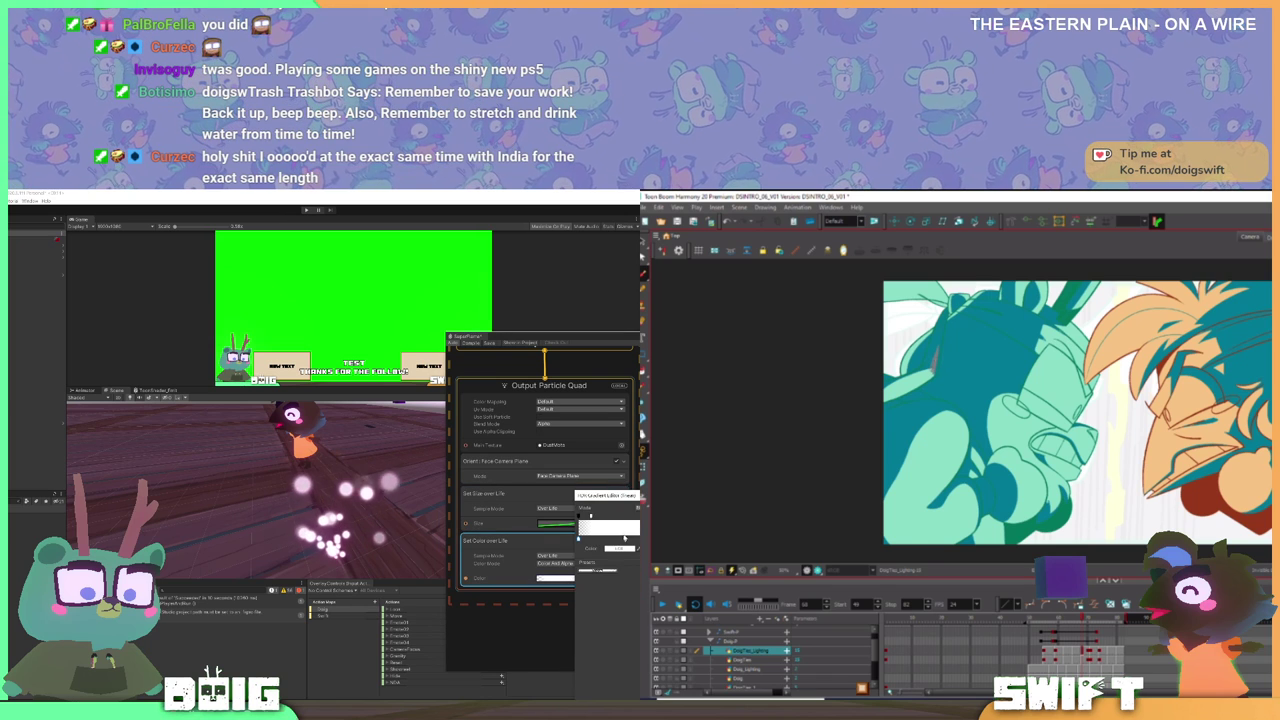
left_click(591, 516)
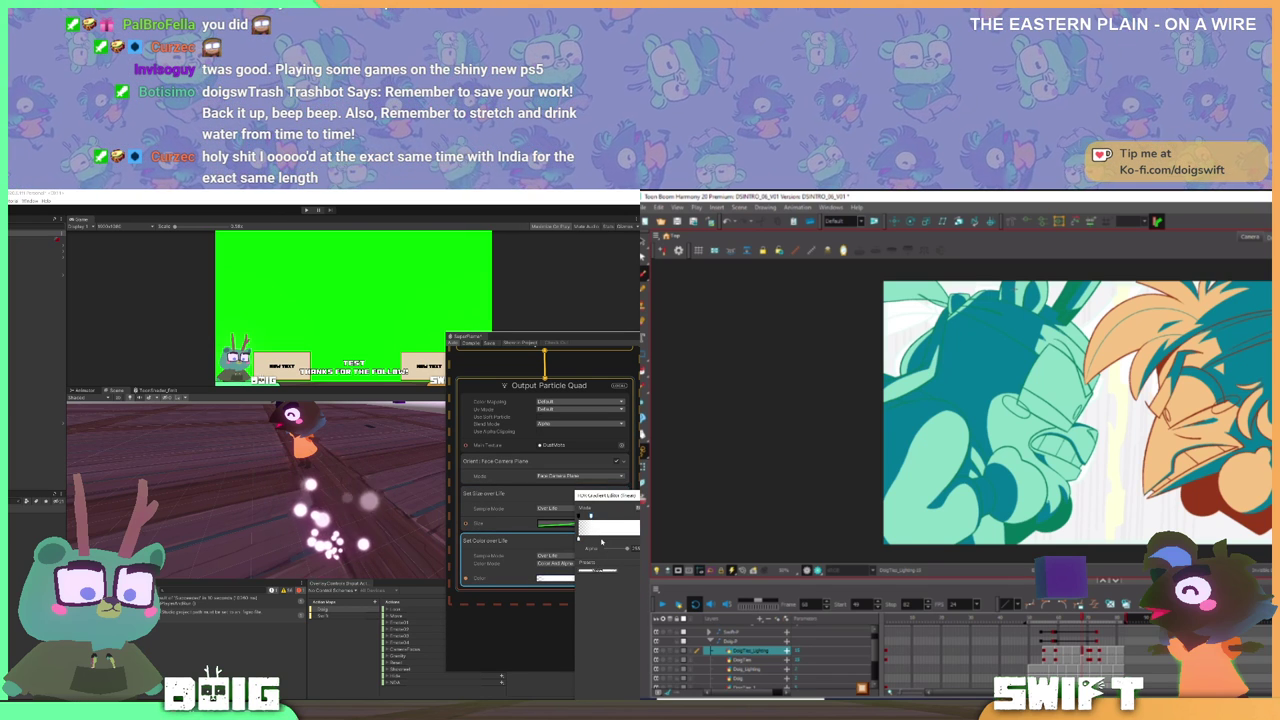
left_click(1097, 652)
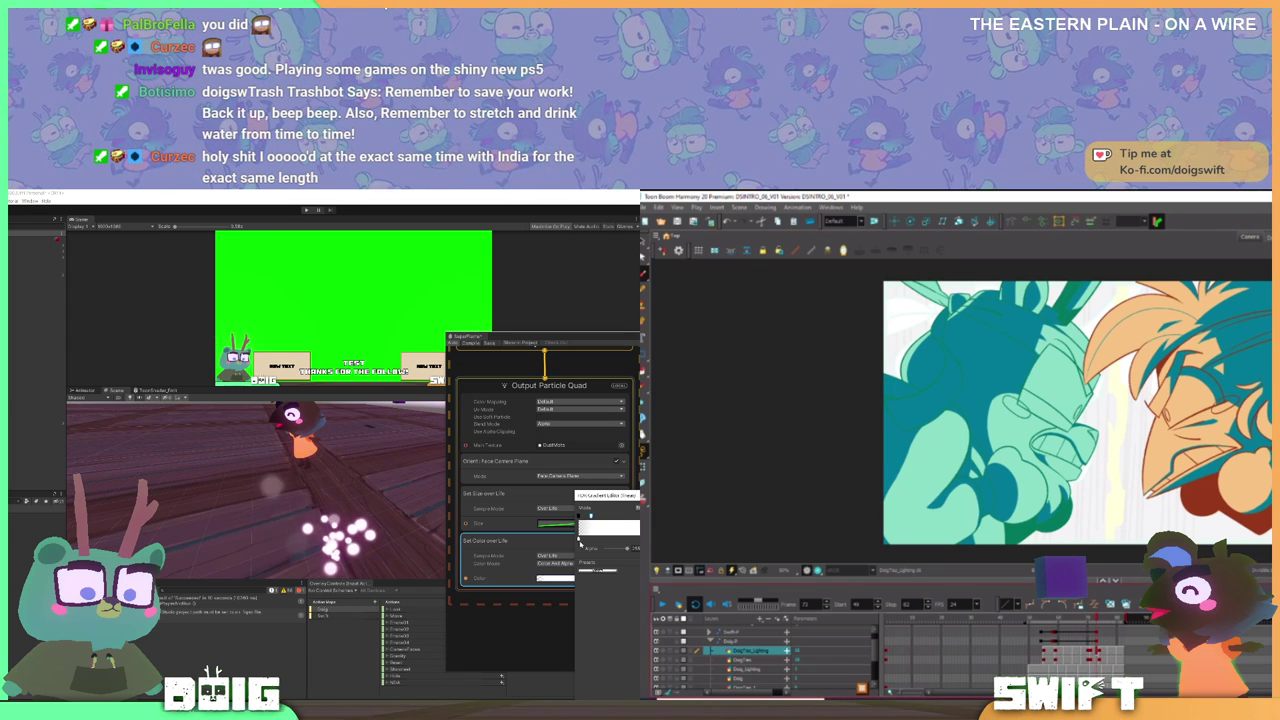
left_click(579, 541)
double_click(579, 541)
left_click(648, 568)
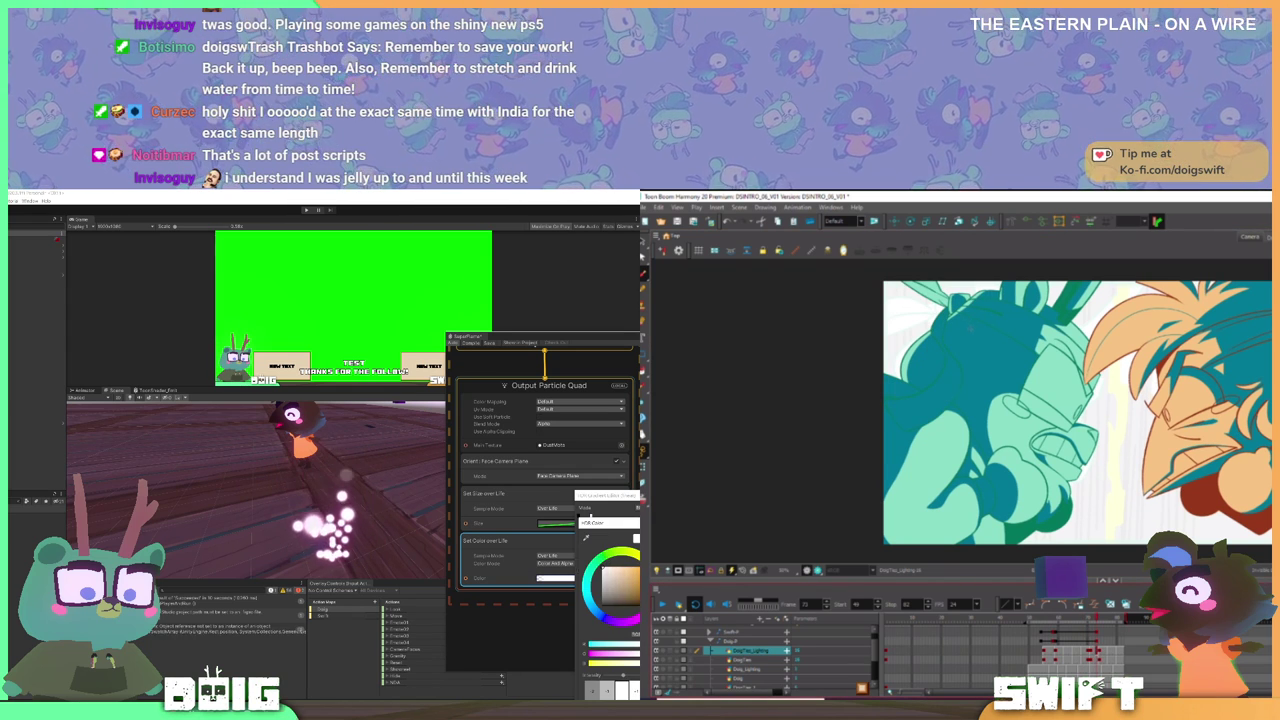
left_click(638, 569)
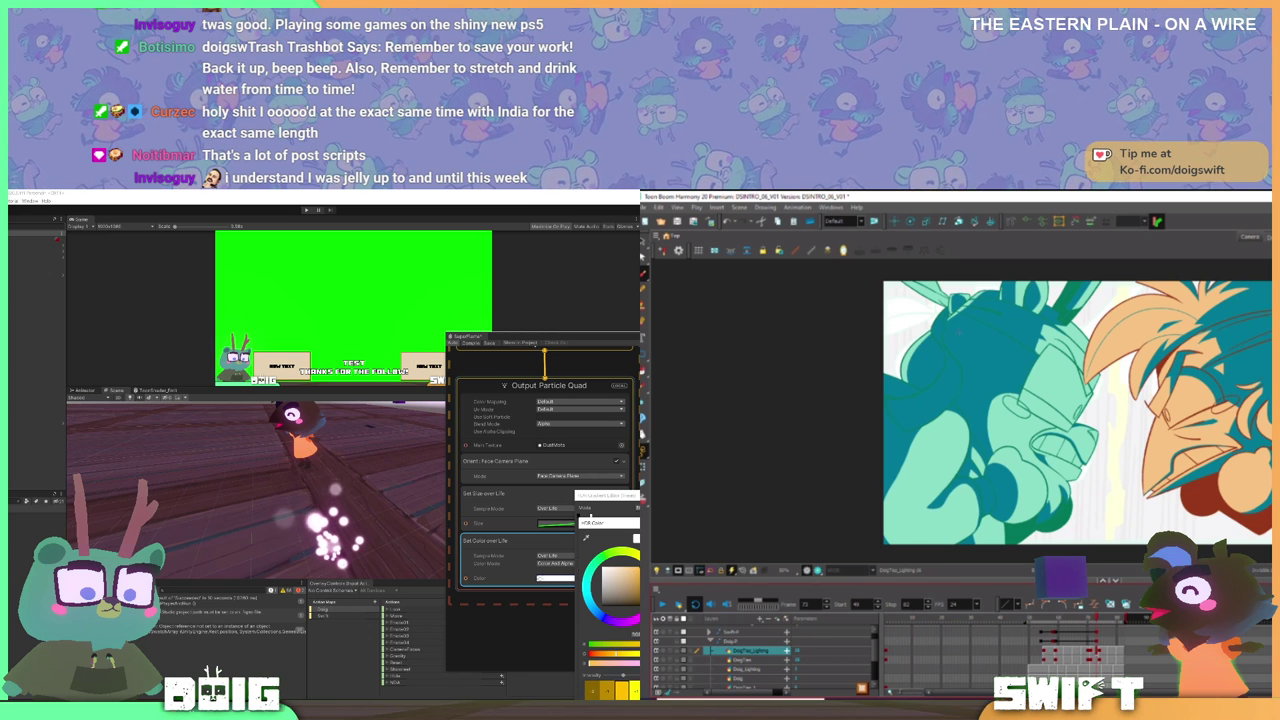
key("Escape")
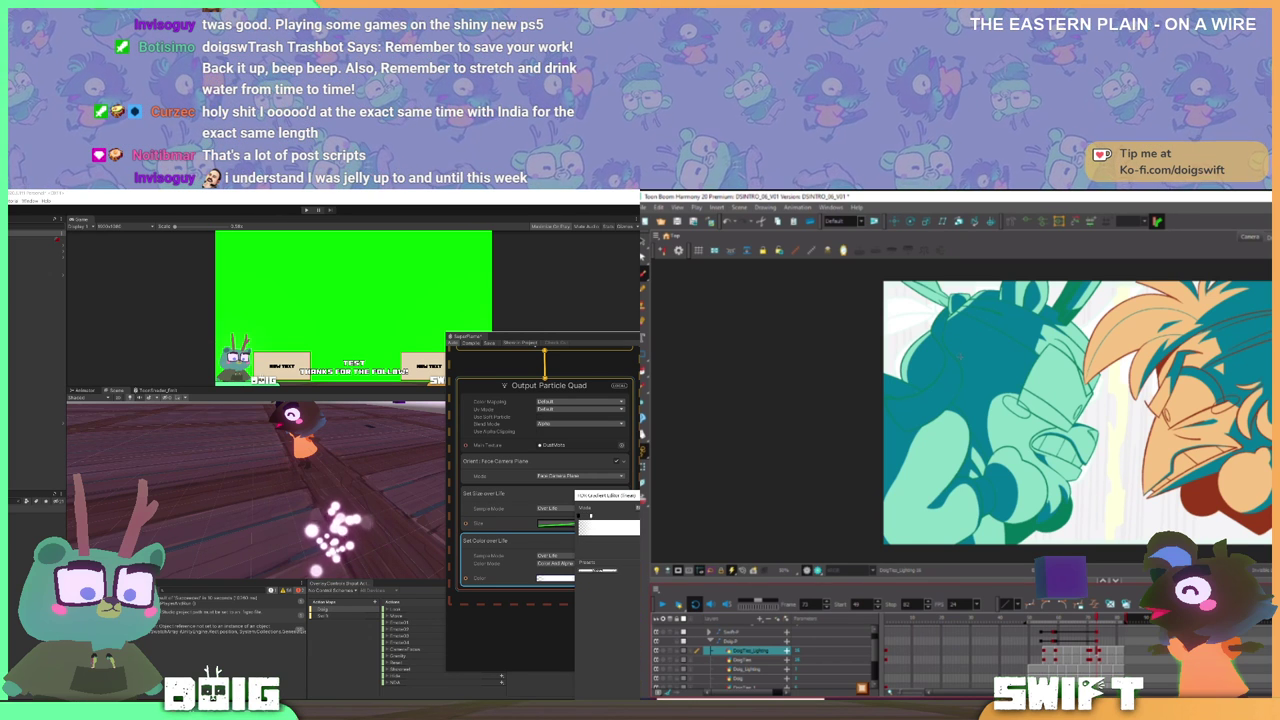
- Undo the most recent changes to the SuperFlame effect graph
key("ctrl+z")
key("ctrl+z")
key("ctrl+z")
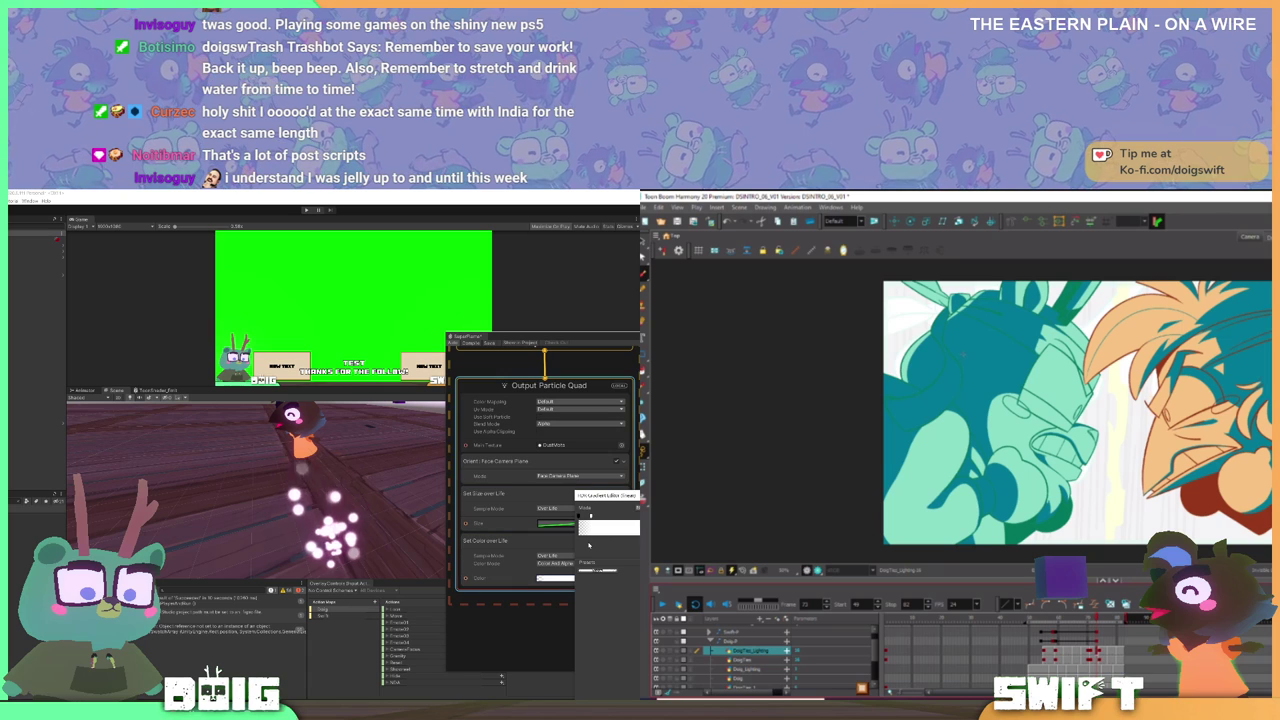
key("ctrl+z")
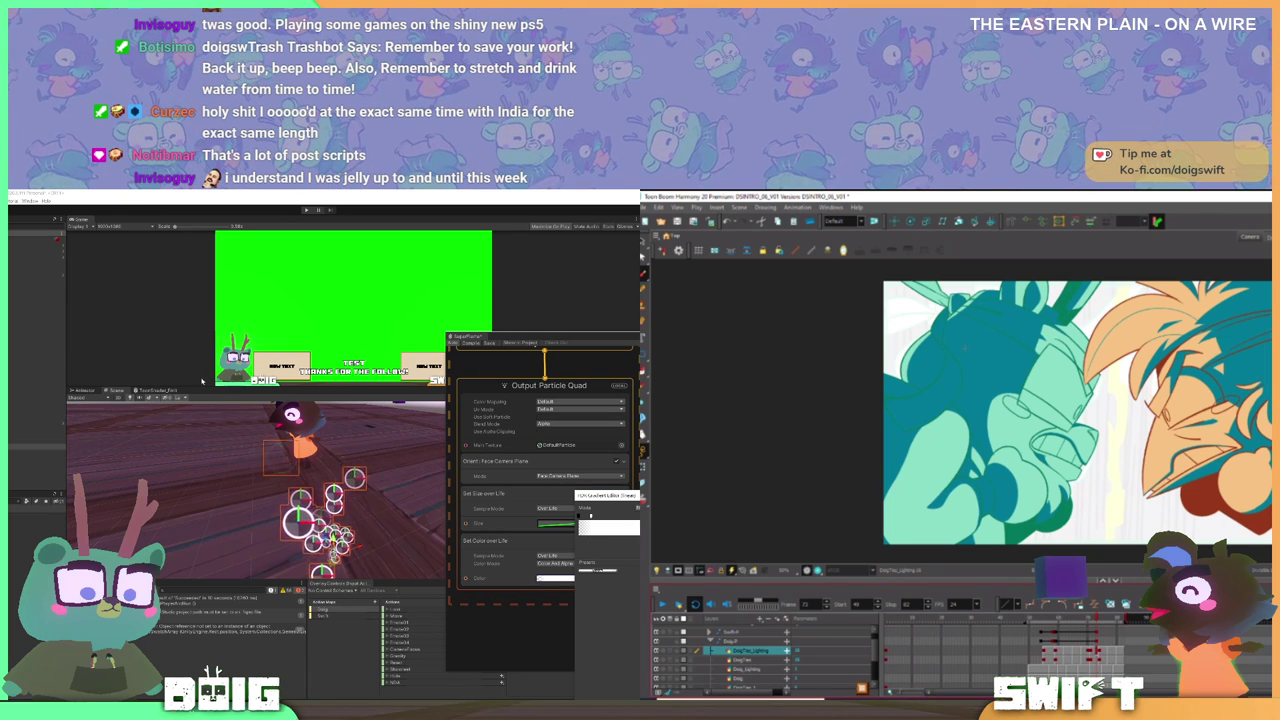
- Reassign the solid white round texture as Output Particle Quad's main texture
left_click(589, 541)
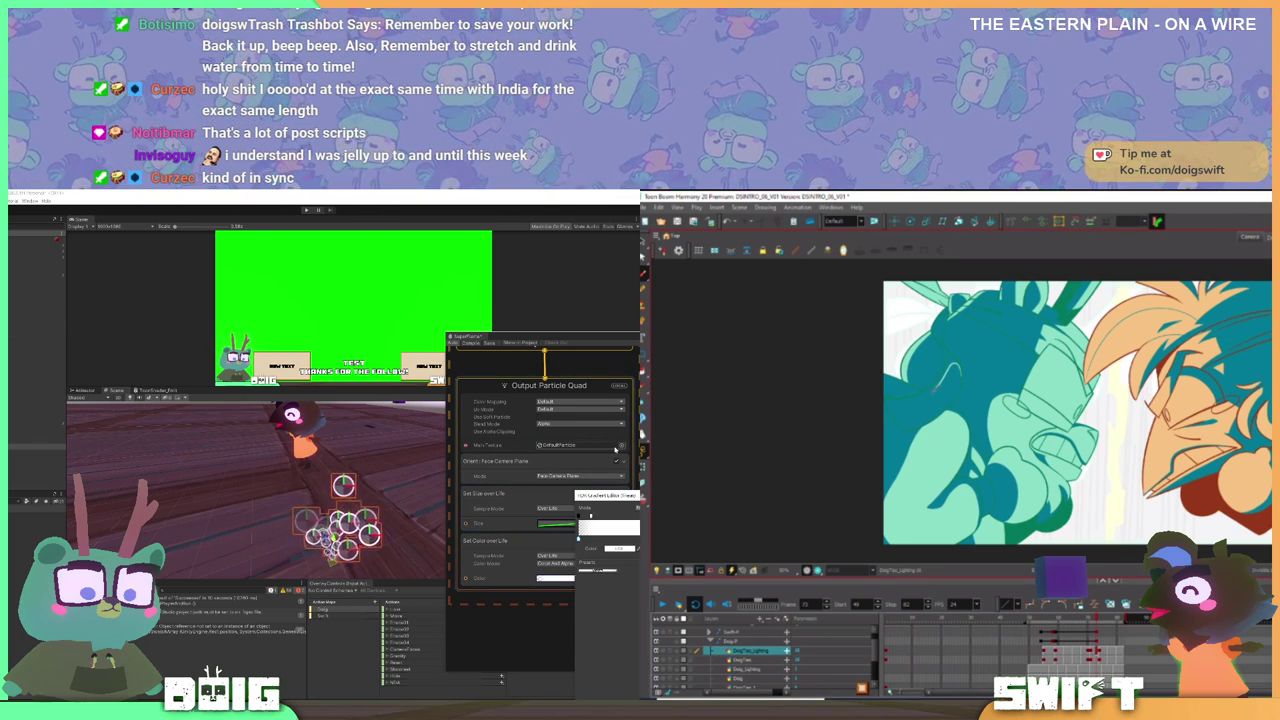
left_click(618, 447)
left_click(621, 446)
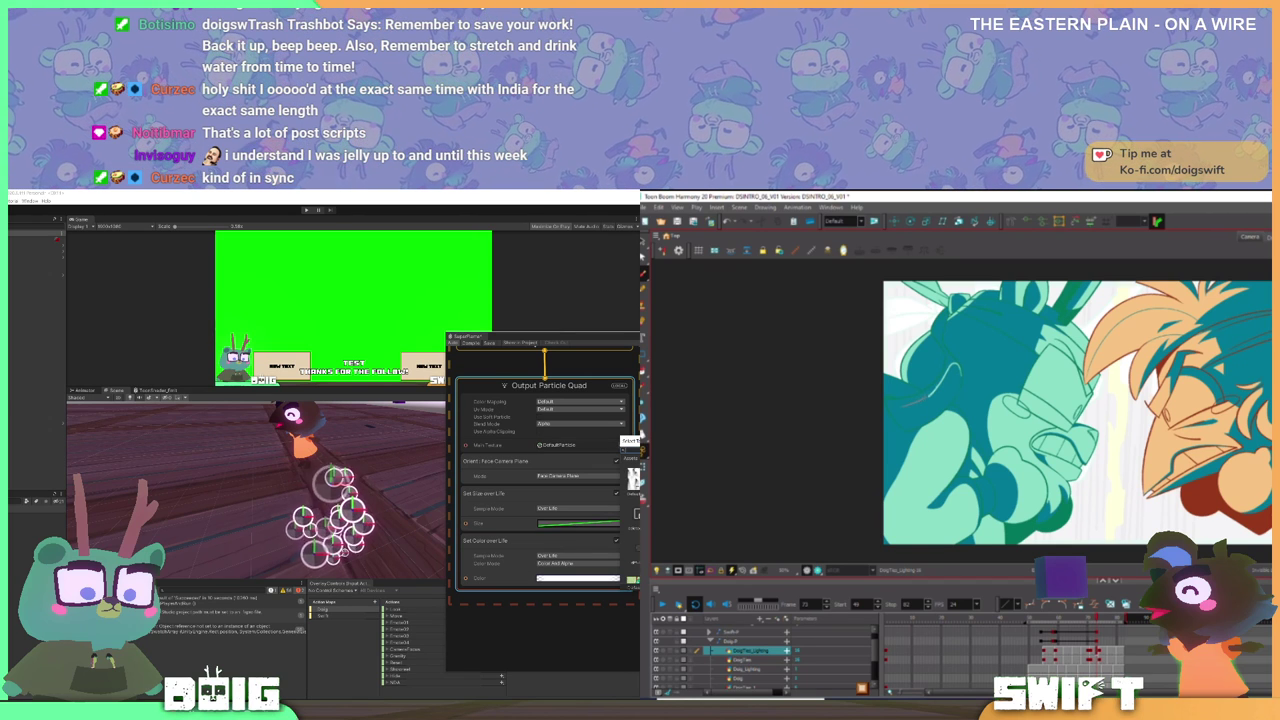
scroll(634, 520, "down", 5)
left_click(637, 506)
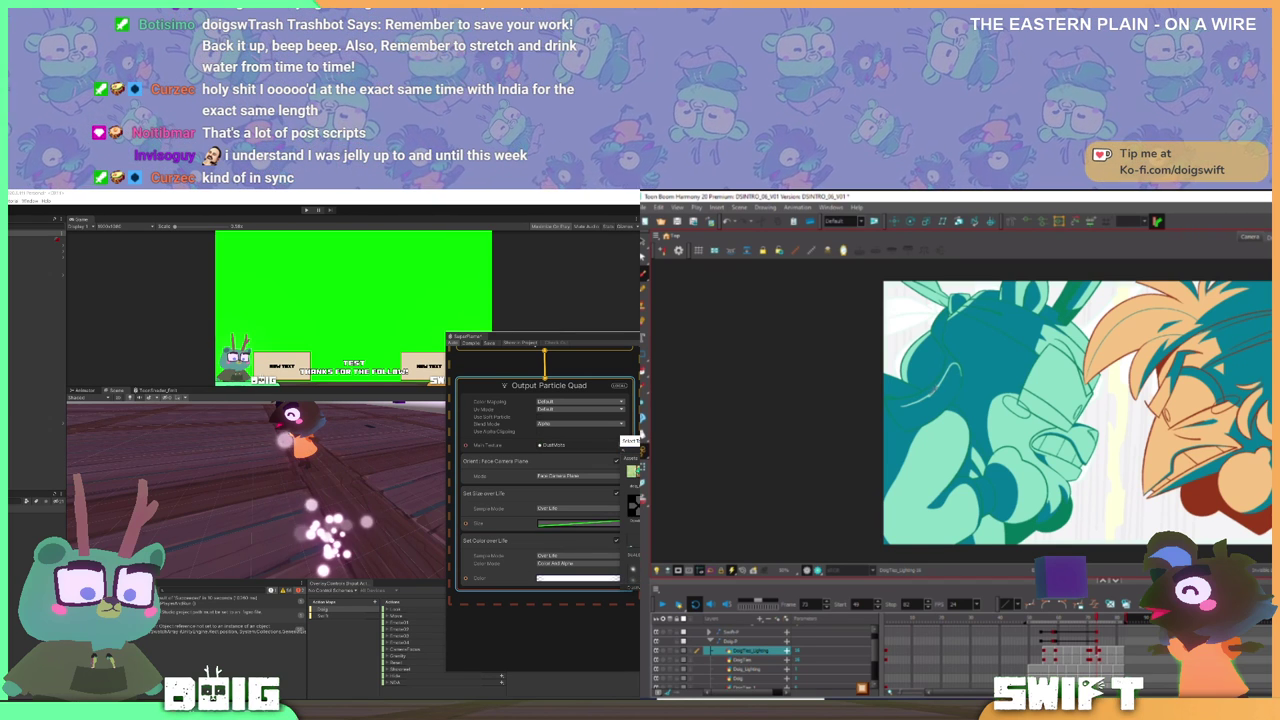
double_click(637, 506)
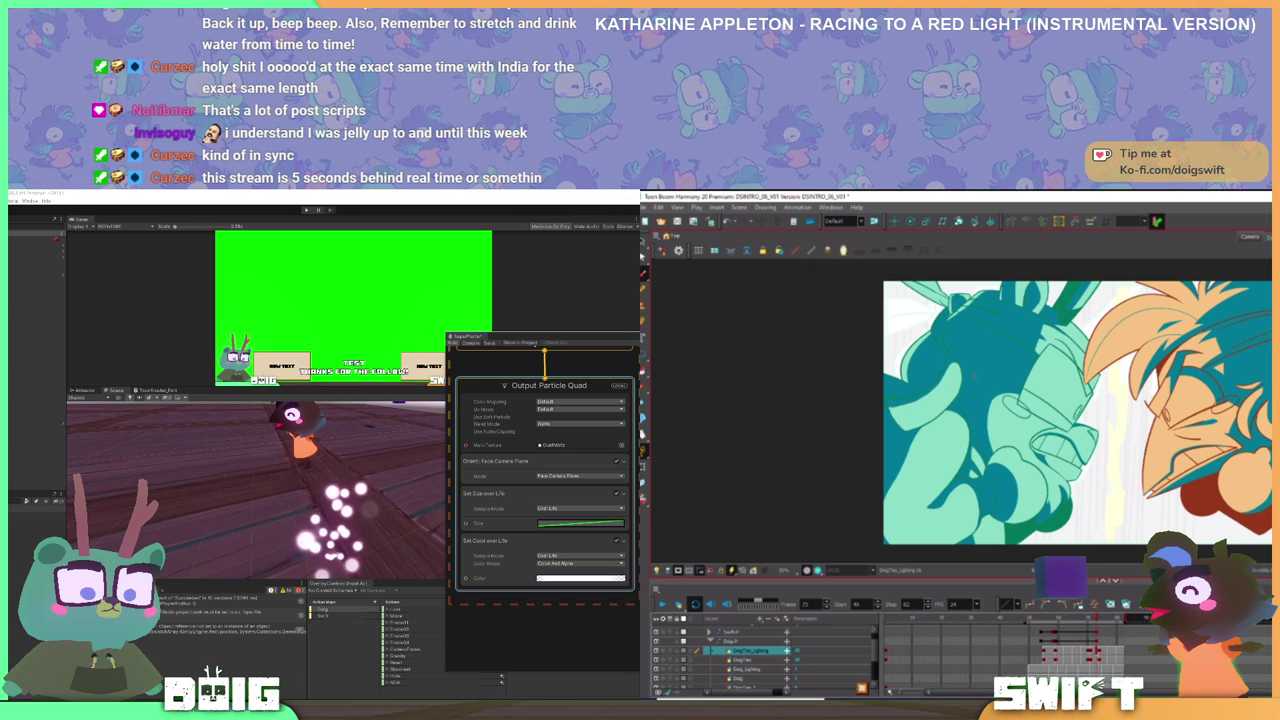
- Draw lighting strokes for the bear's headband ties on DoigTies_Lighting and flip between neighbouring drawings to compare them
left_click_drag(904, 408, 928, 476)
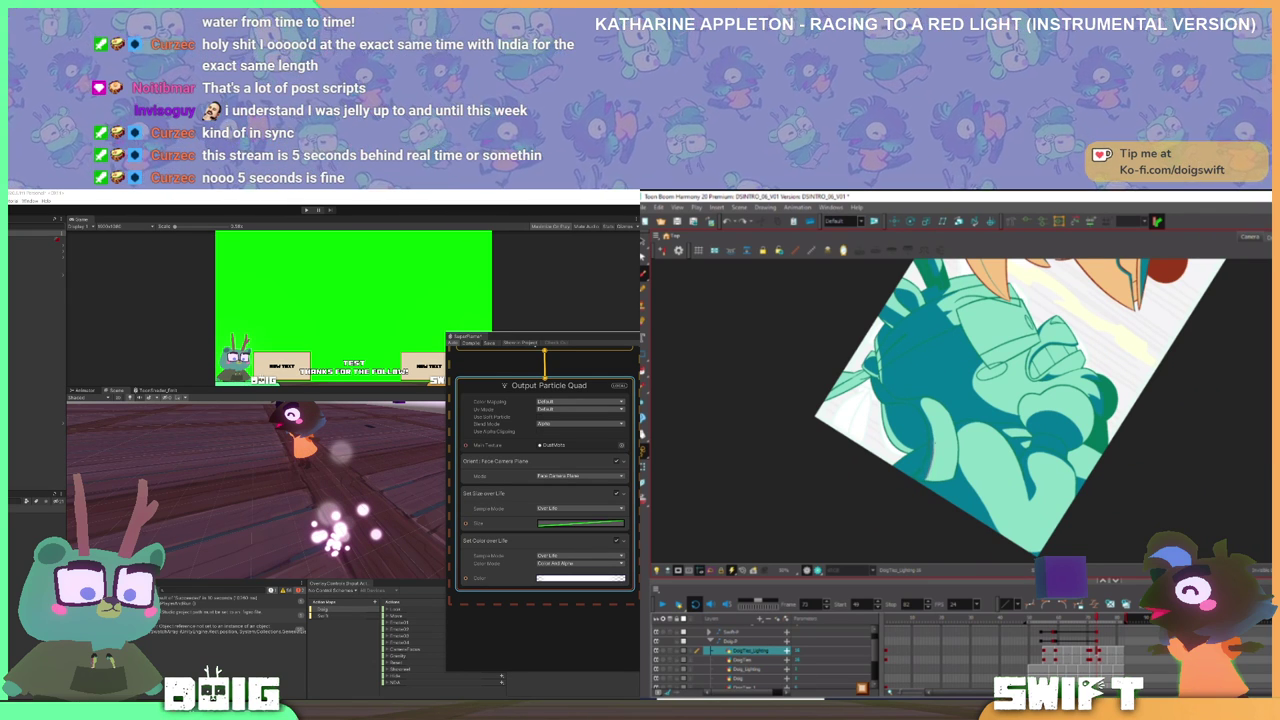
left_click_drag(967, 440, 1024, 443)
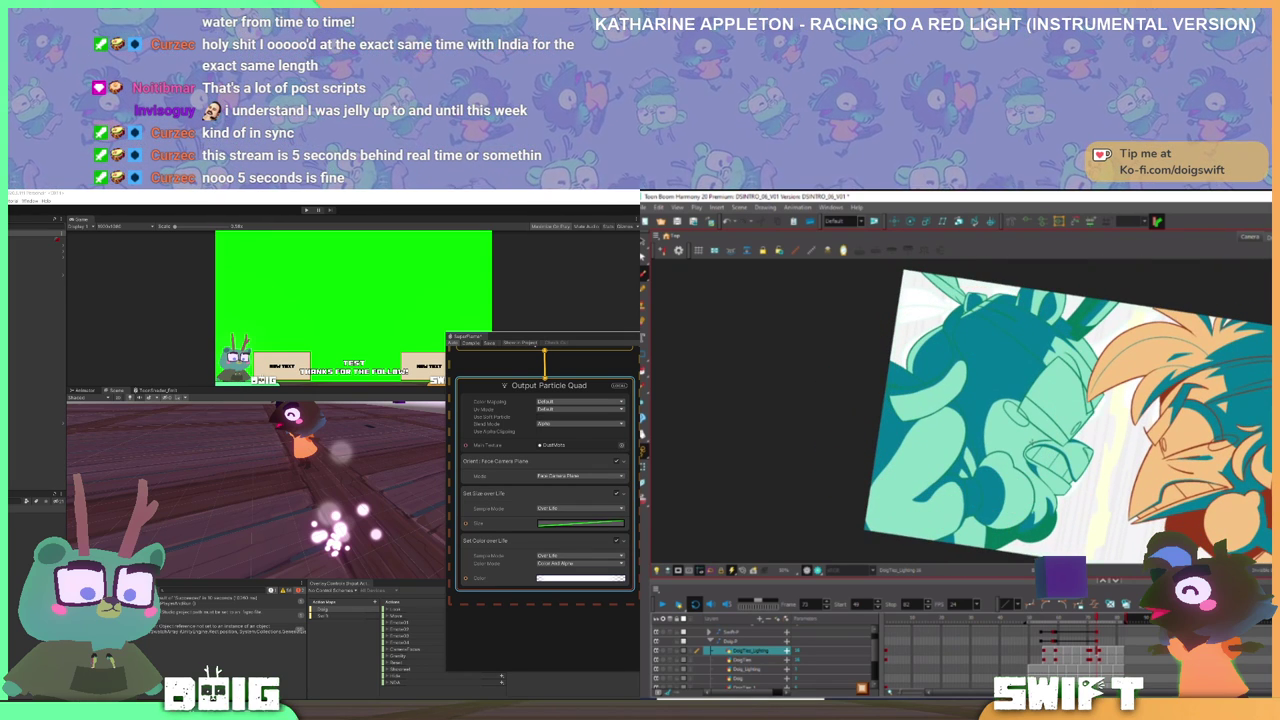
key("f")
key("g")
key("f")
key("g")
key("f")
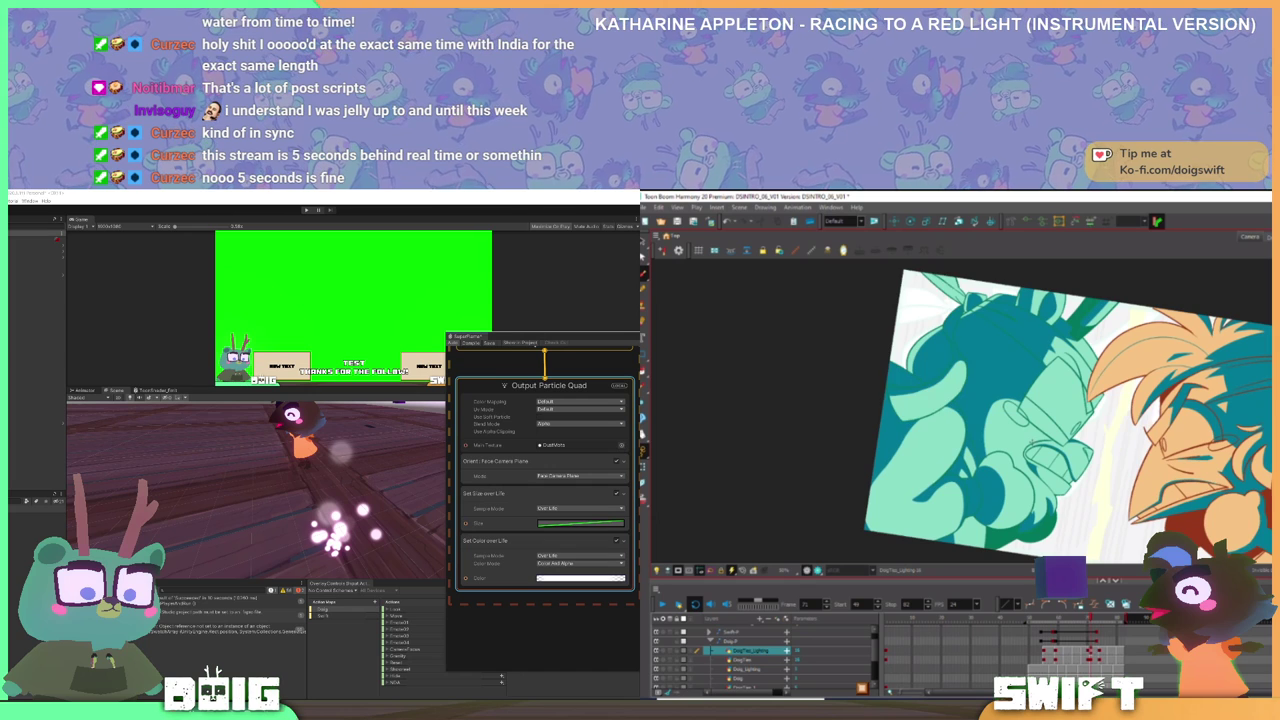
key("g")
key("f")
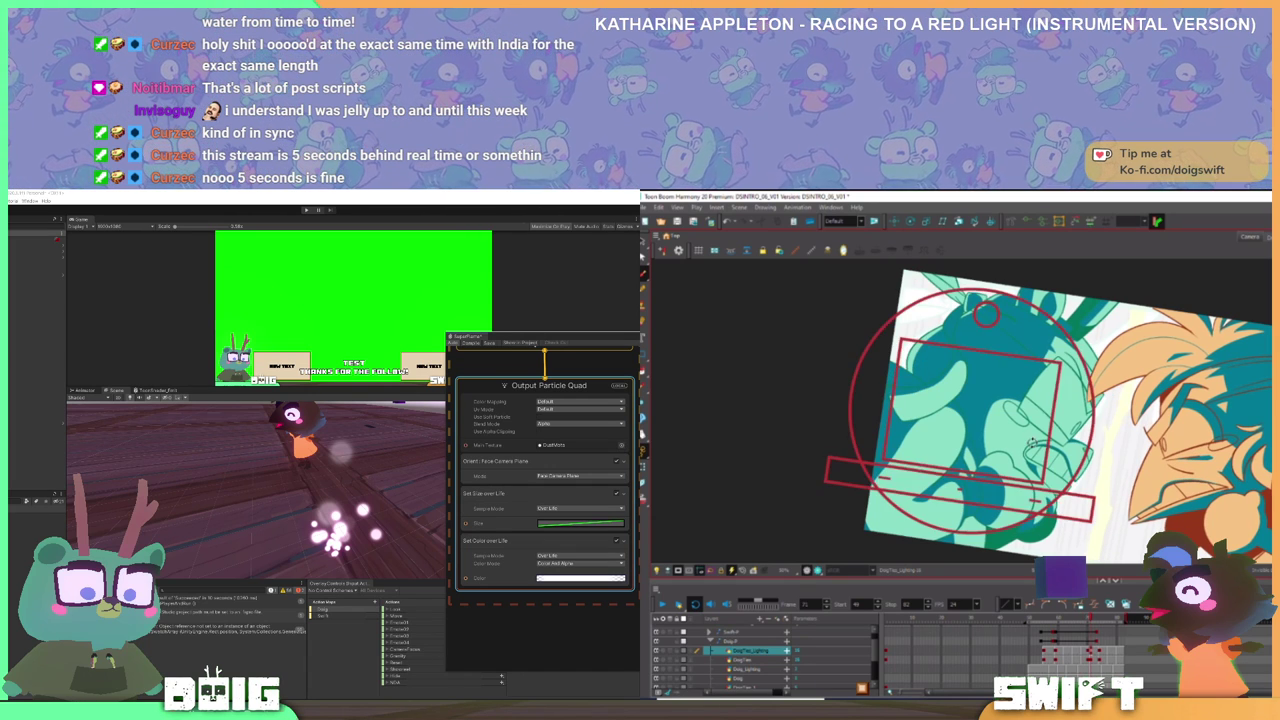
- Continue the headband ties' lighting lines on DoigTies_Lighting, undoing a stray stroke, and check them against the adjacent frames
left_click_drag(906, 470, 918, 520)
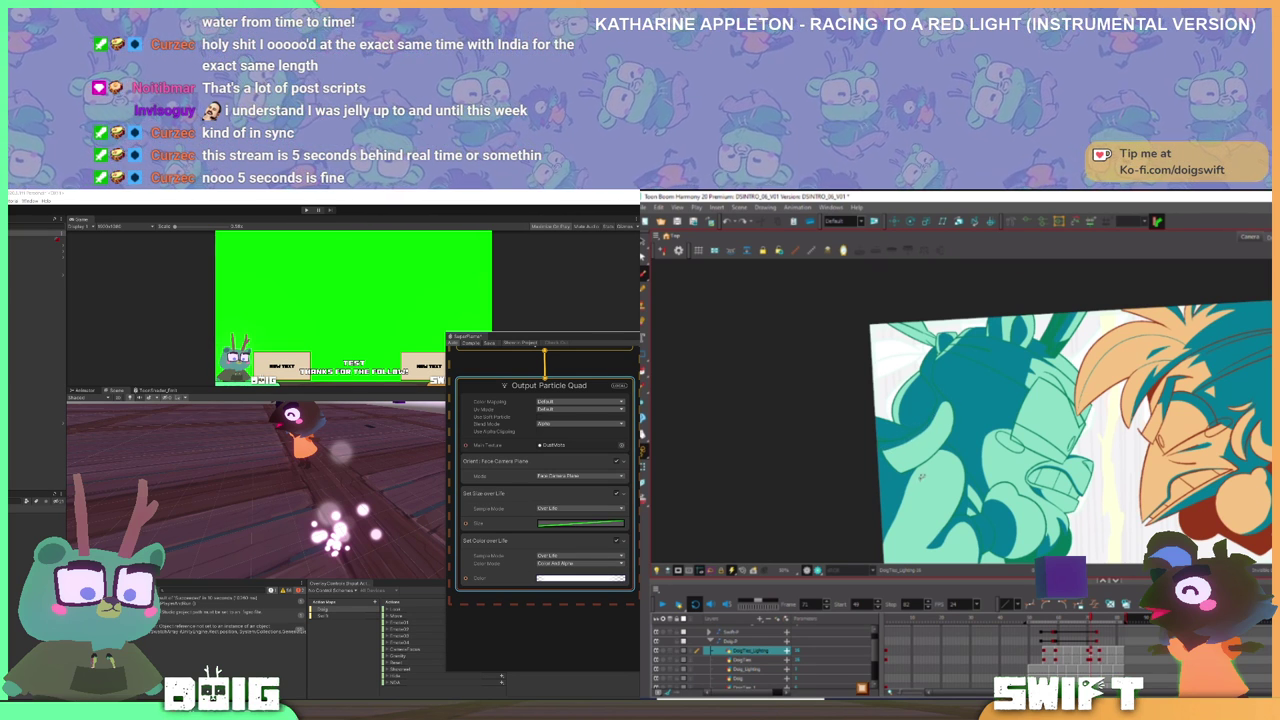
left_click_drag(922, 440, 1022, 331)
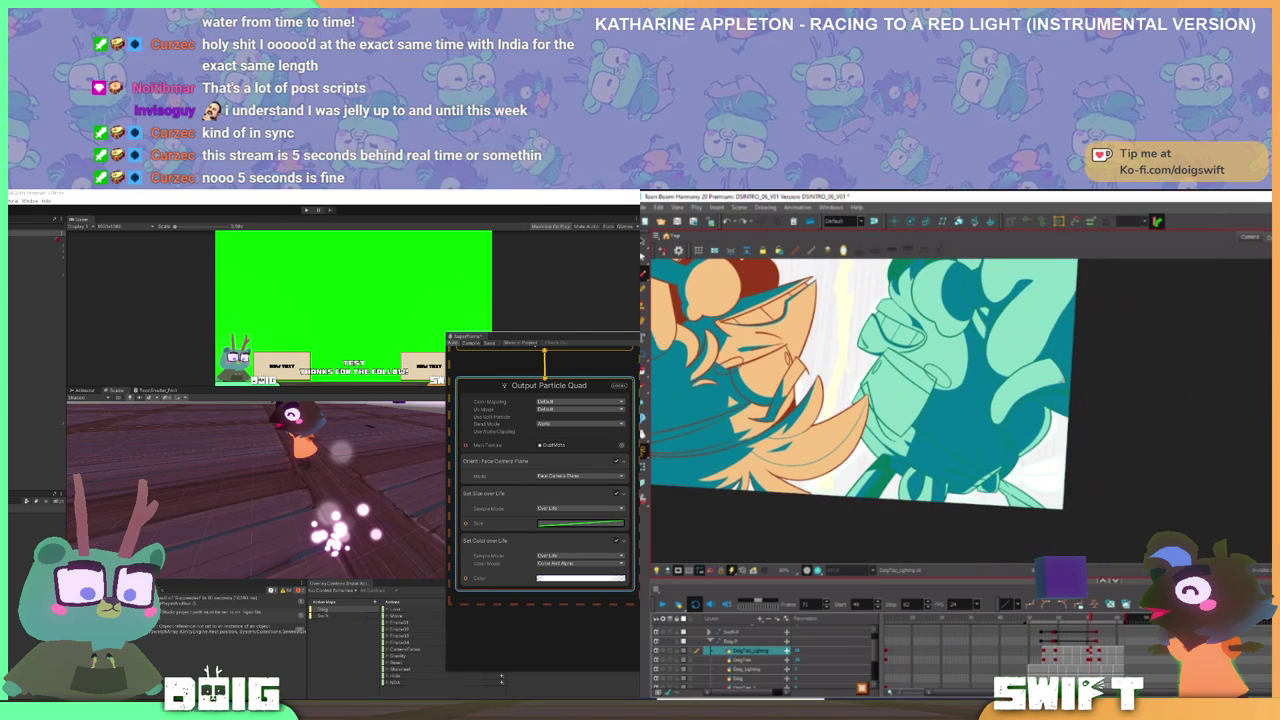
mouse_move(1064, 380)
left_mouse_down()
mouse_move(996, 422)
mouse_move(1066, 380)
left_mouse_up()
key("ctrl+z")
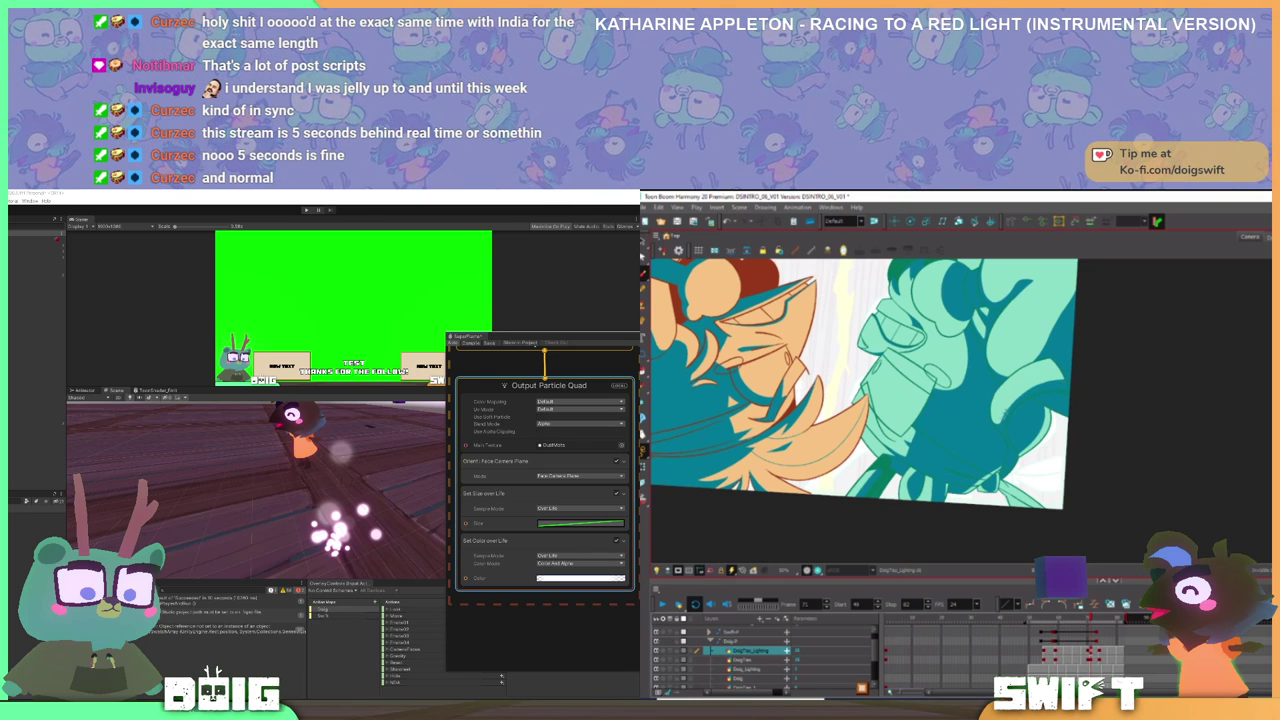
left_click_drag(1070, 380, 906, 490)
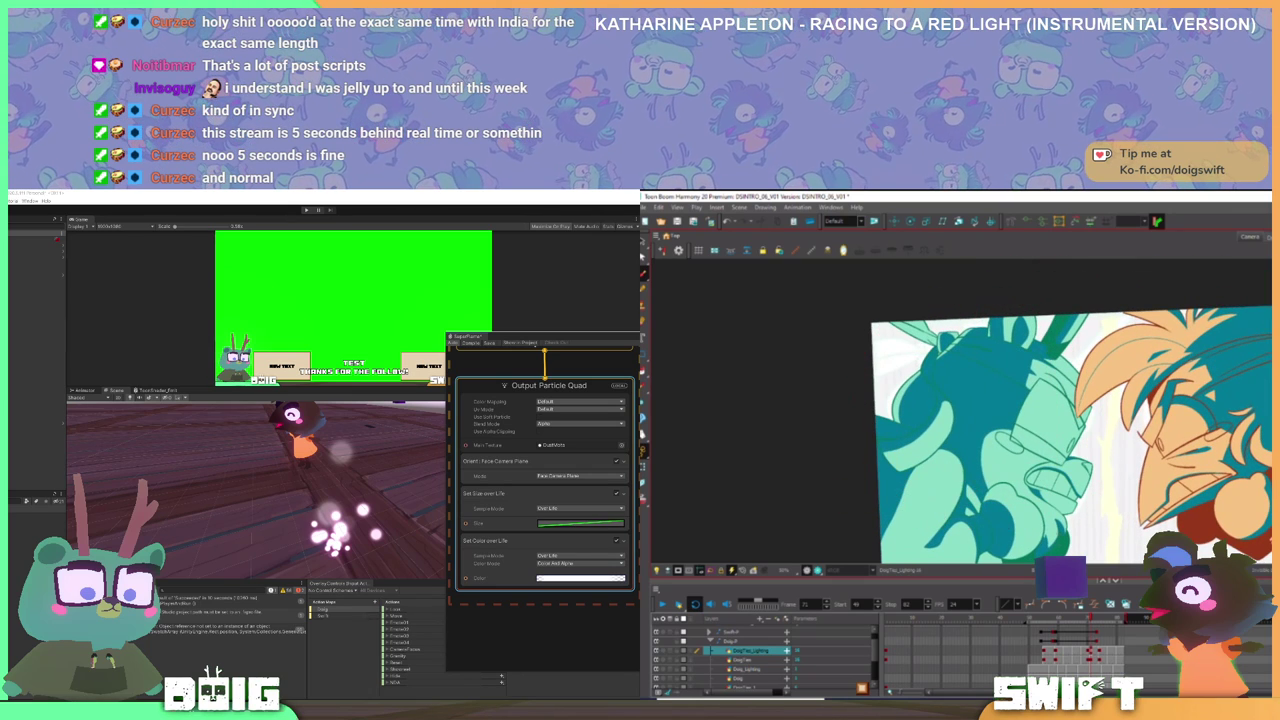
left_click_drag(1091, 618, 1089, 619)
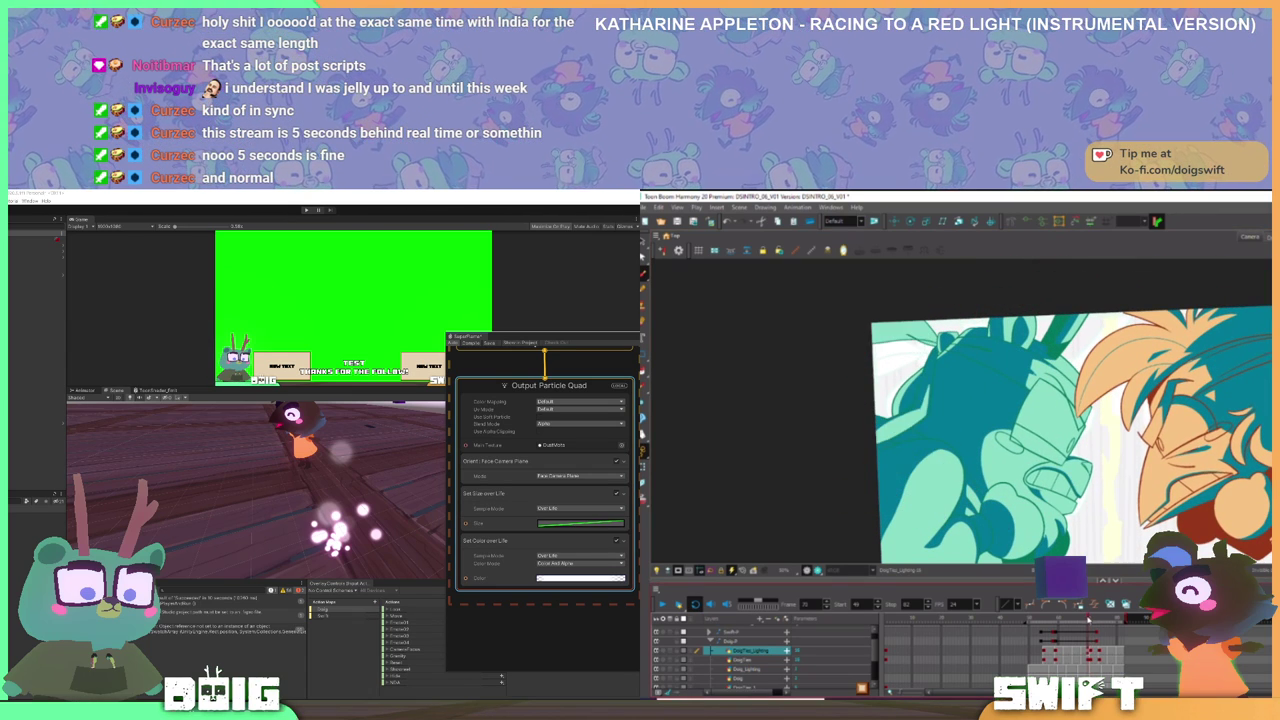
key("period")
key("comma")
key("period")
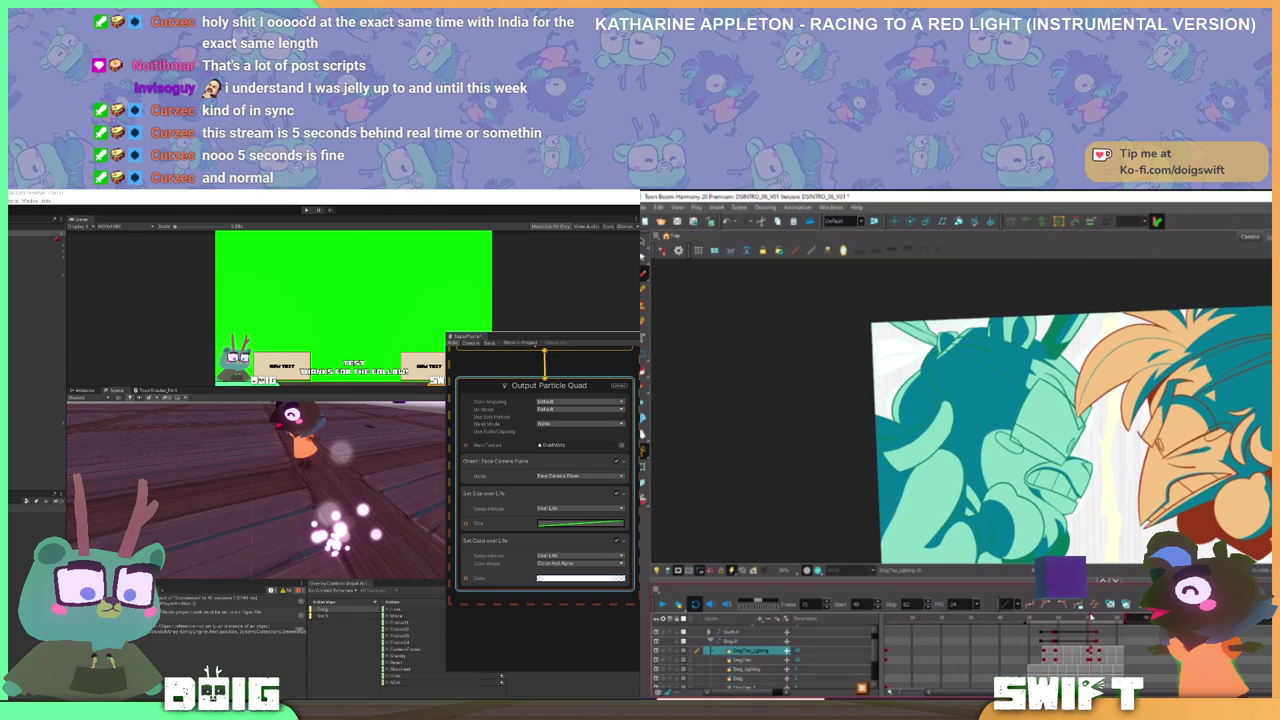
- Set the starting colour key of the Color over Life gradient to golden yellow
left_click(581, 578)
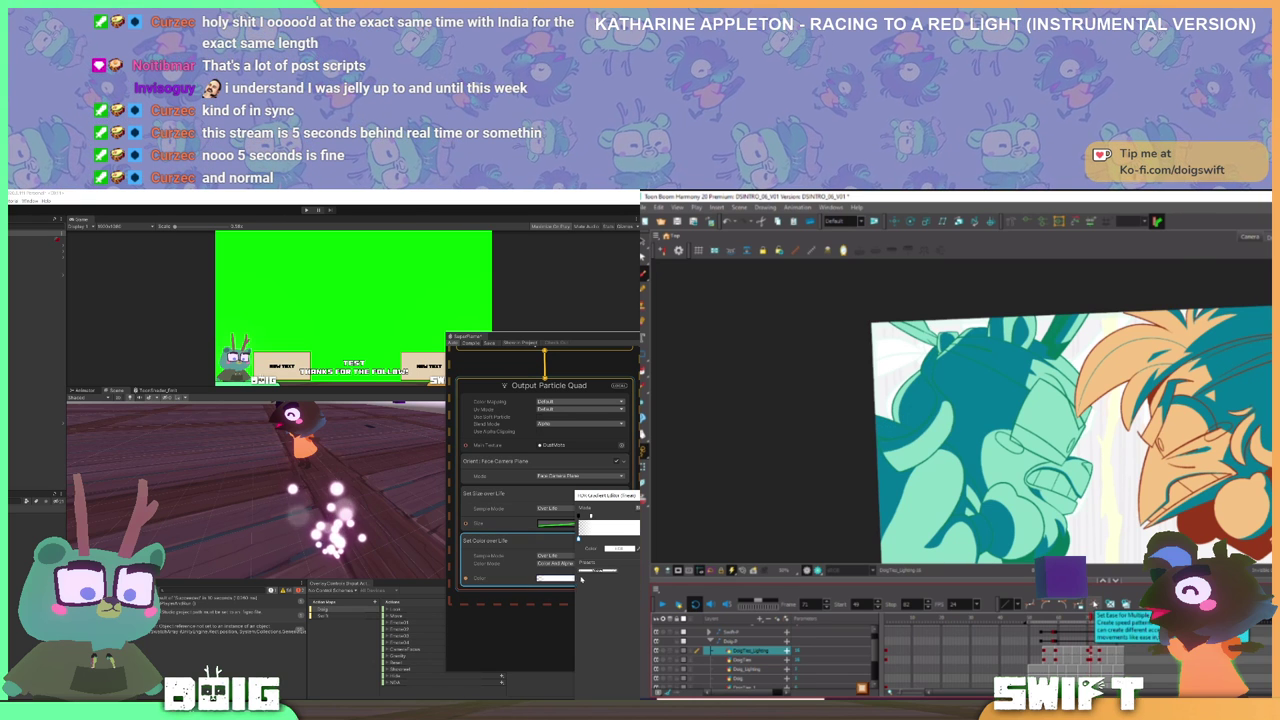
left_click(615, 549)
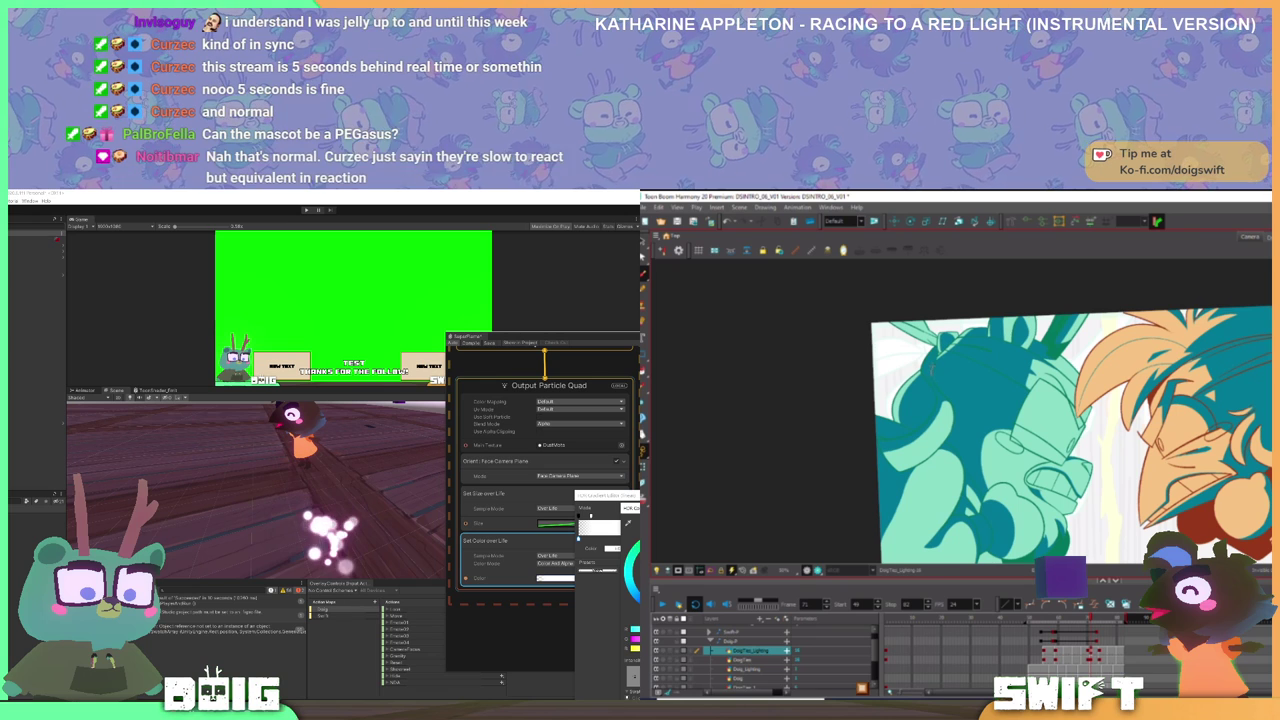
left_click(680, 553)
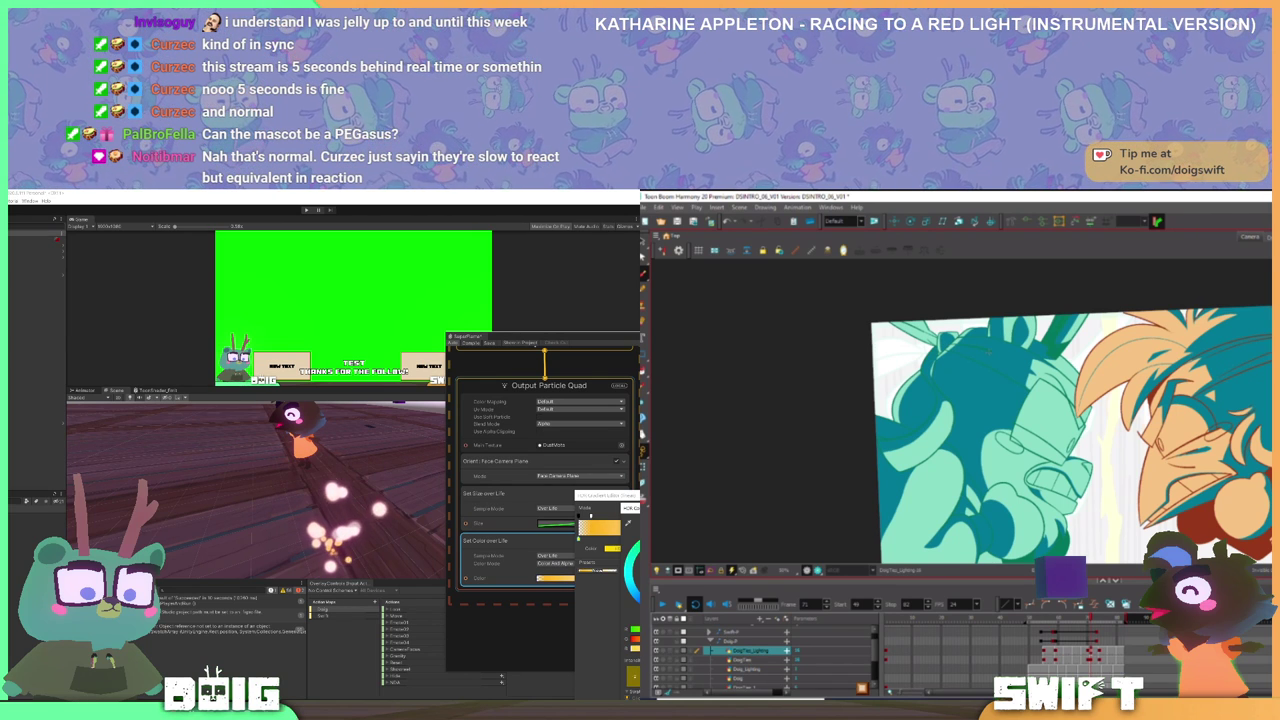
left_click_drag(1092, 618, 1089, 620)
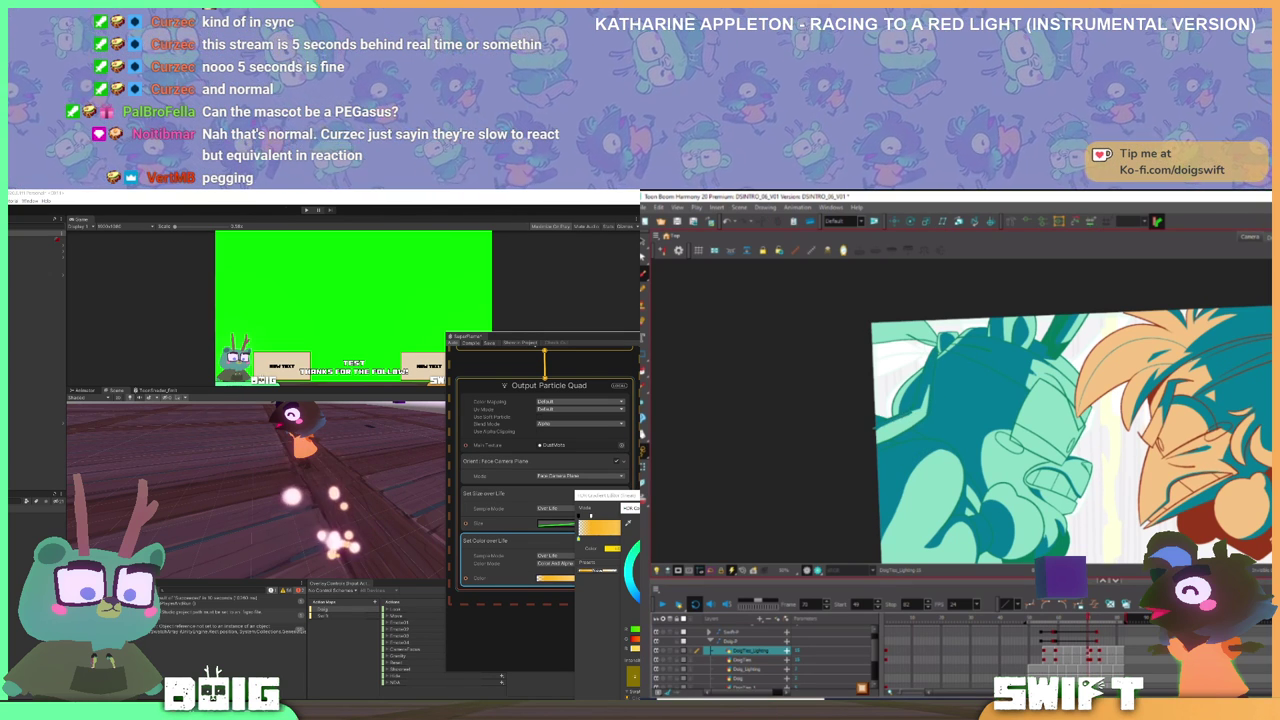
key("Escape")
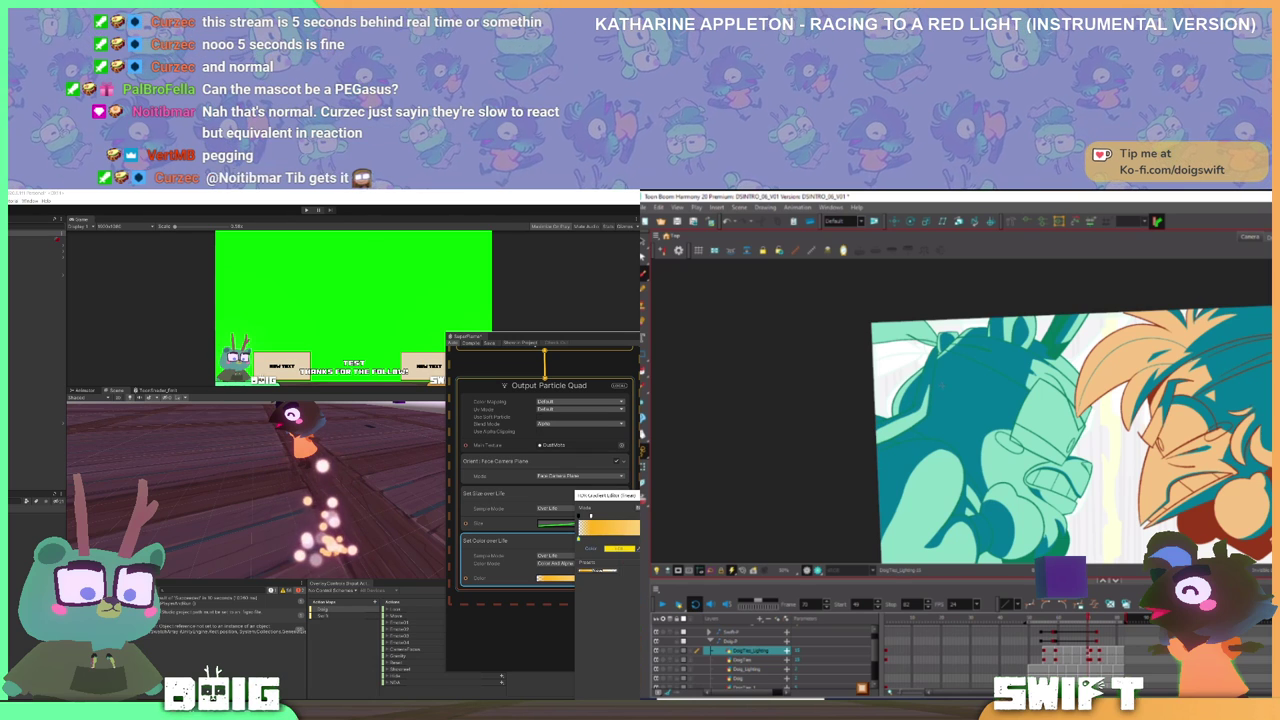
- Select the flame particle effect in the scene and move it close beside the bird character's feet
left_click_drag(110, 500, 152, 480)
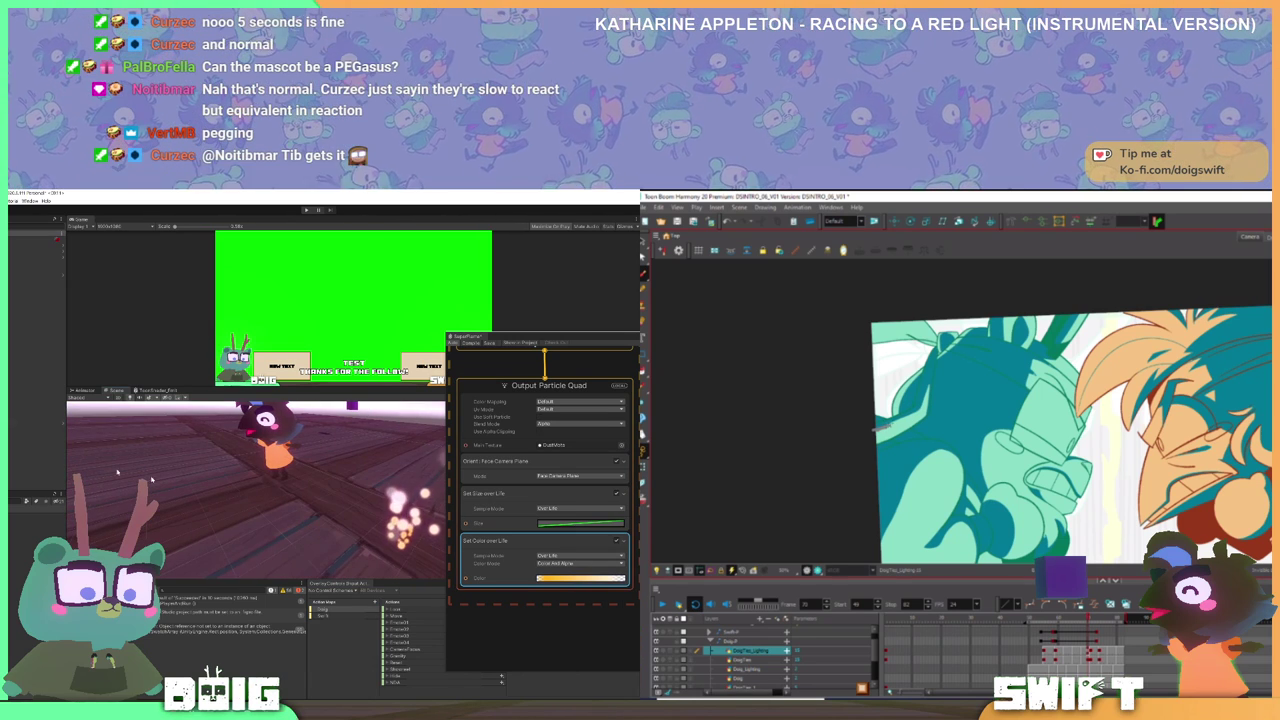
left_click(40, 447)
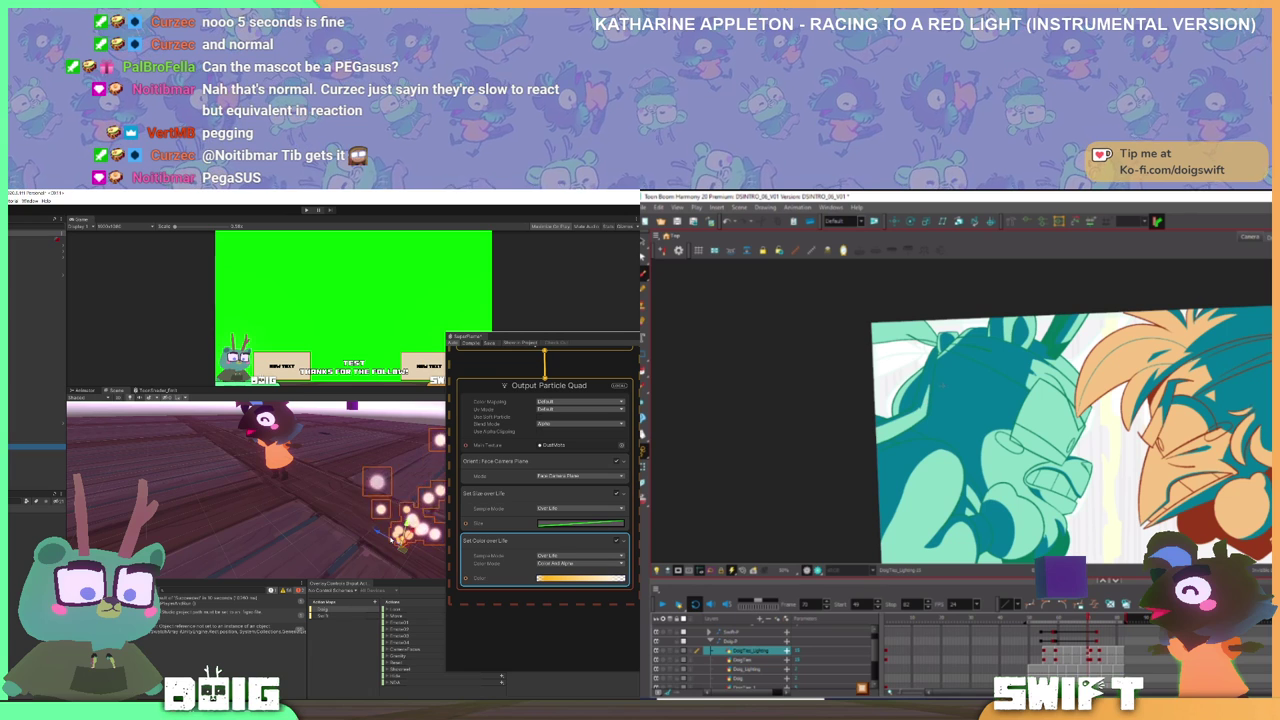
left_click_drag(391, 540, 285, 490)
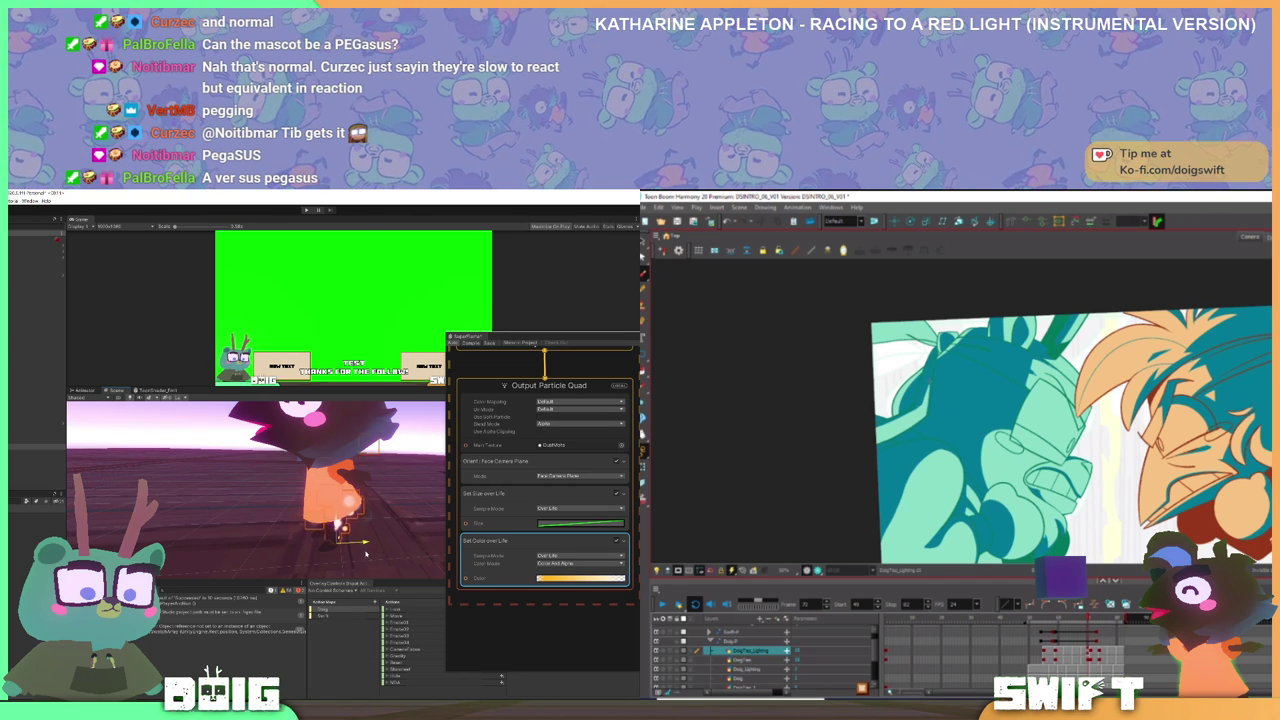
left_click_drag(366, 554, 271, 510)
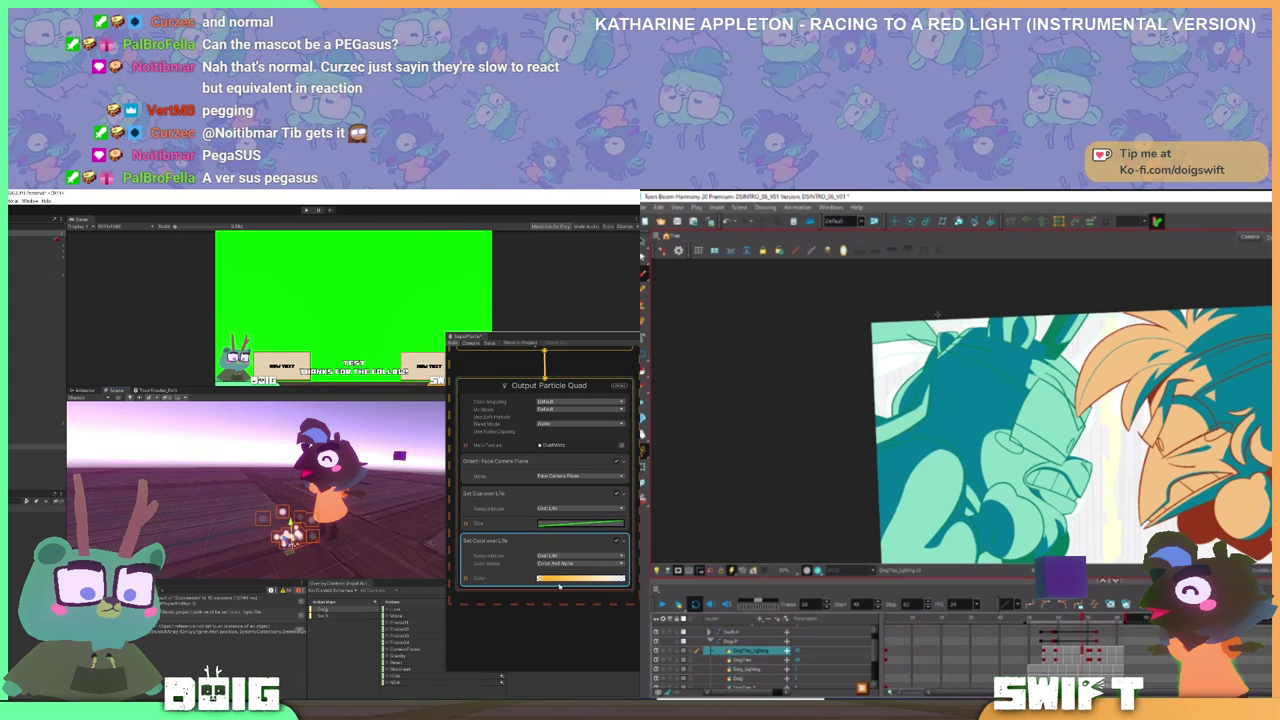
- Rearrange the Color over Life gradient to run from white to golden yellow and inspect the particles beside the character
left_click(563, 583)
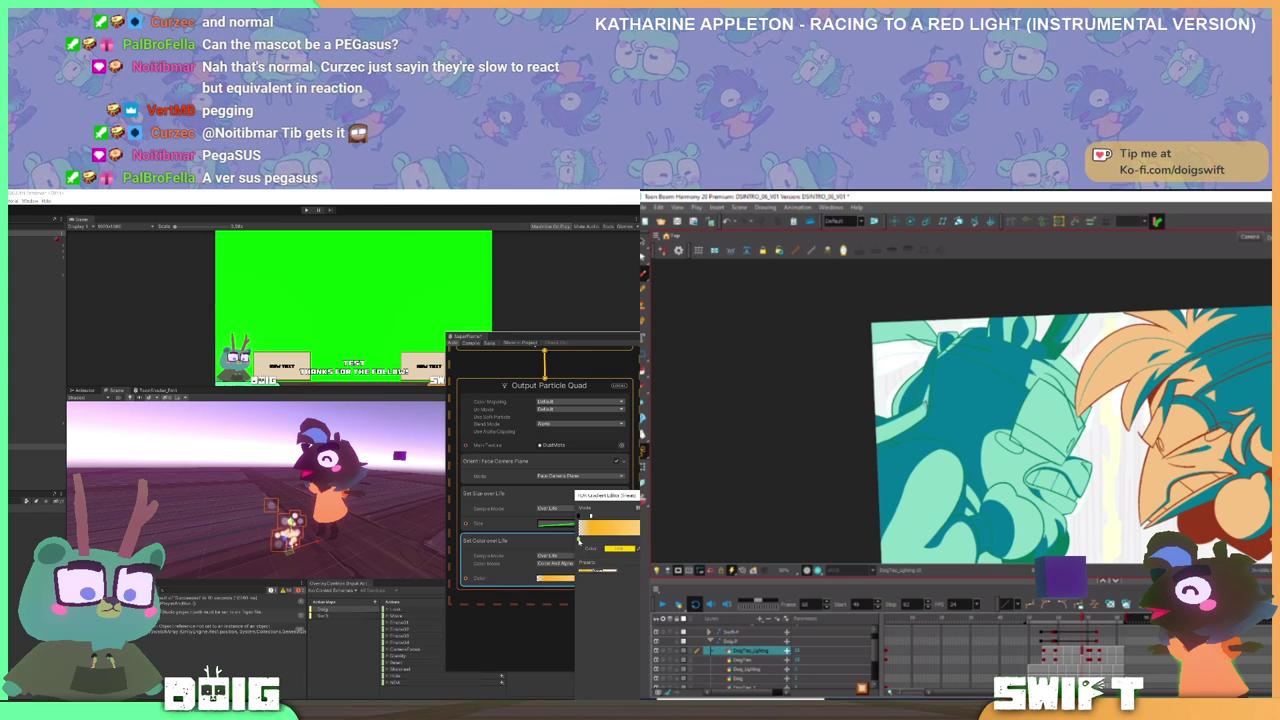
mouse_move(579, 541)
left_mouse_down()
mouse_move(639, 542)
mouse_move(565, 546)
left_mouse_up()
left_click_drag(1081, 616, 1103, 617)
left_click(638, 541)
scroll(368, 510, "up", 3)
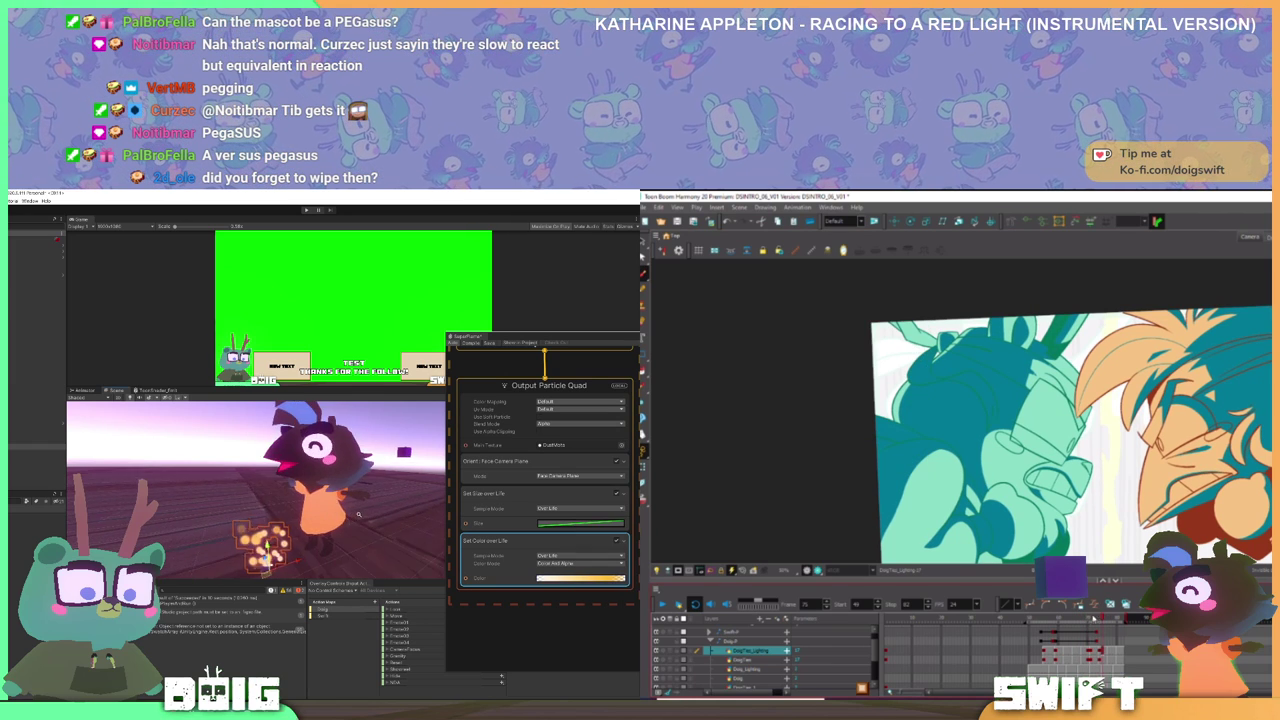
left_click_drag(368, 535, 381, 497)
scroll(370, 479, "up", 3)
scroll(381, 497, "down", 3)
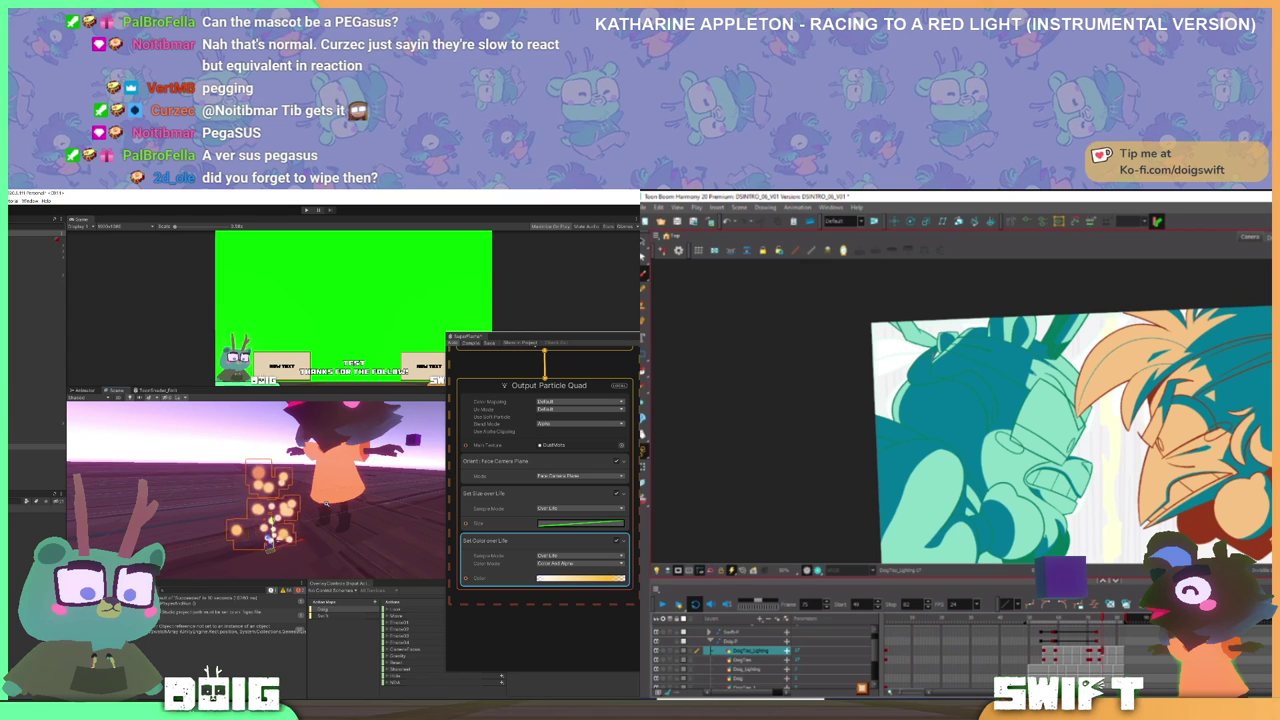
- Inspect the size curve of the Set Size over Life block in the Output Particle Quad context
left_click(575, 524)
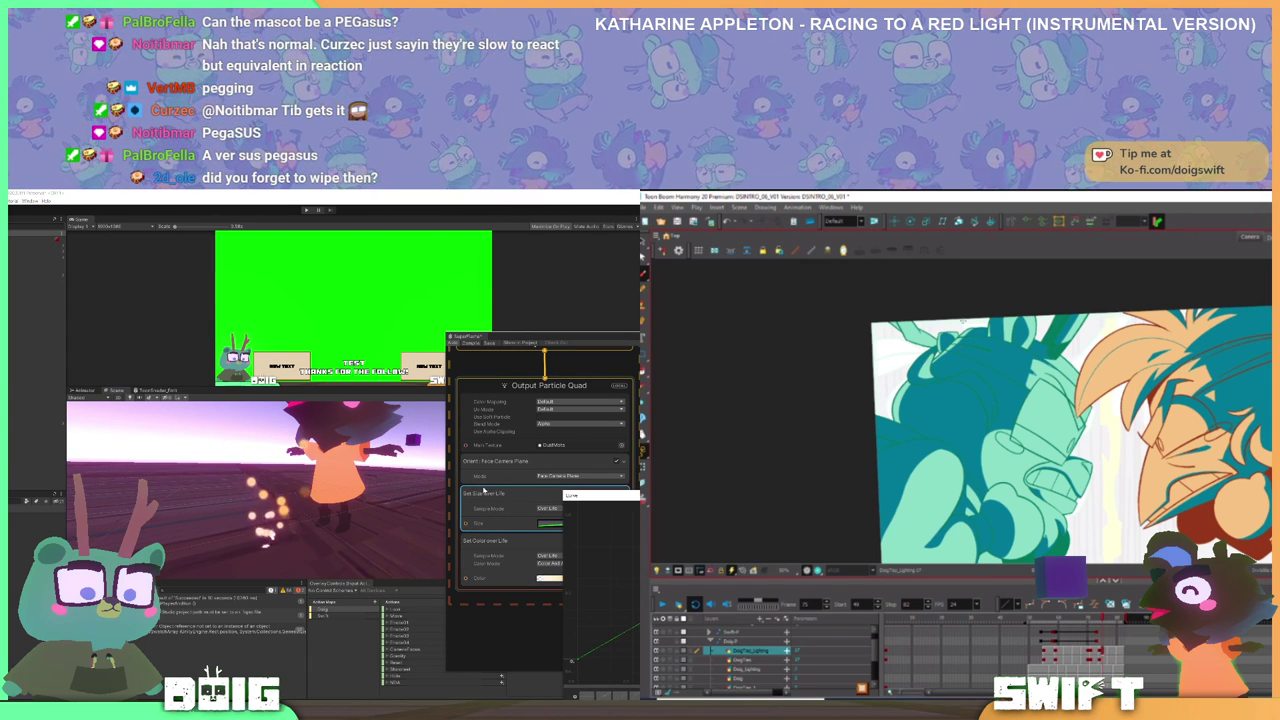
left_click(486, 495)
scroll(493, 494, "down", 2)
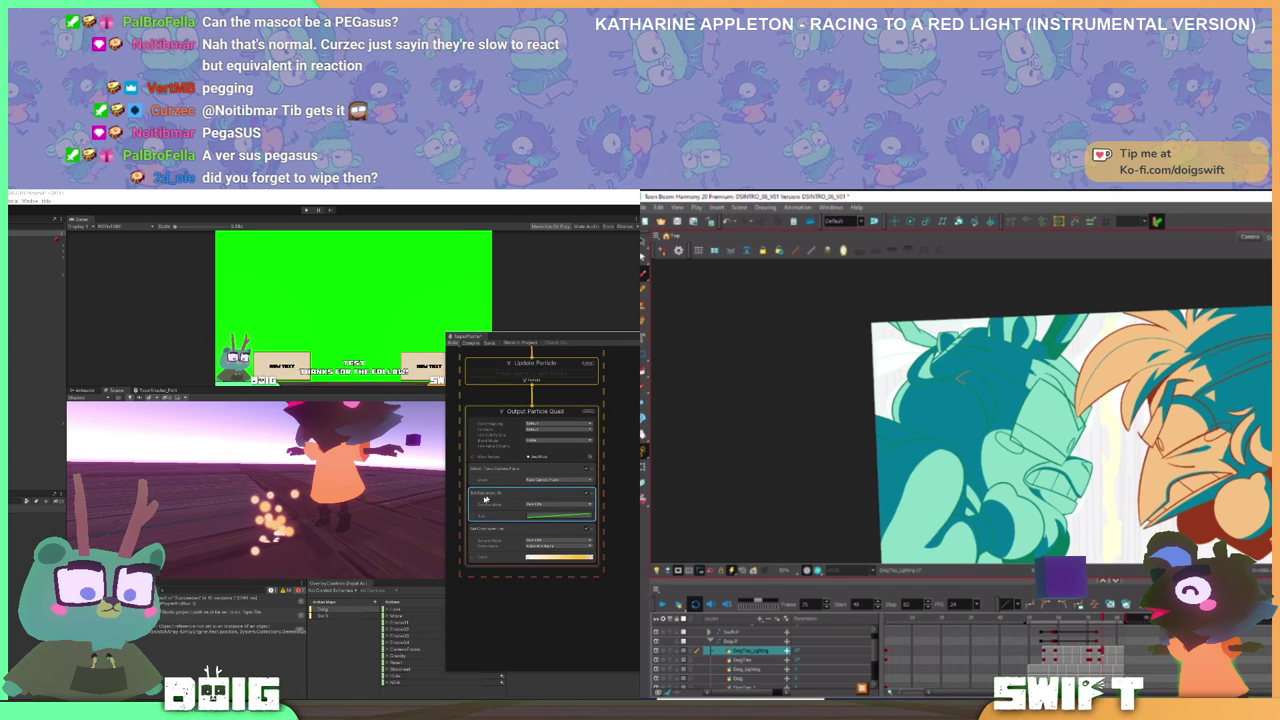
left_click_drag(473, 503, 535, 502)
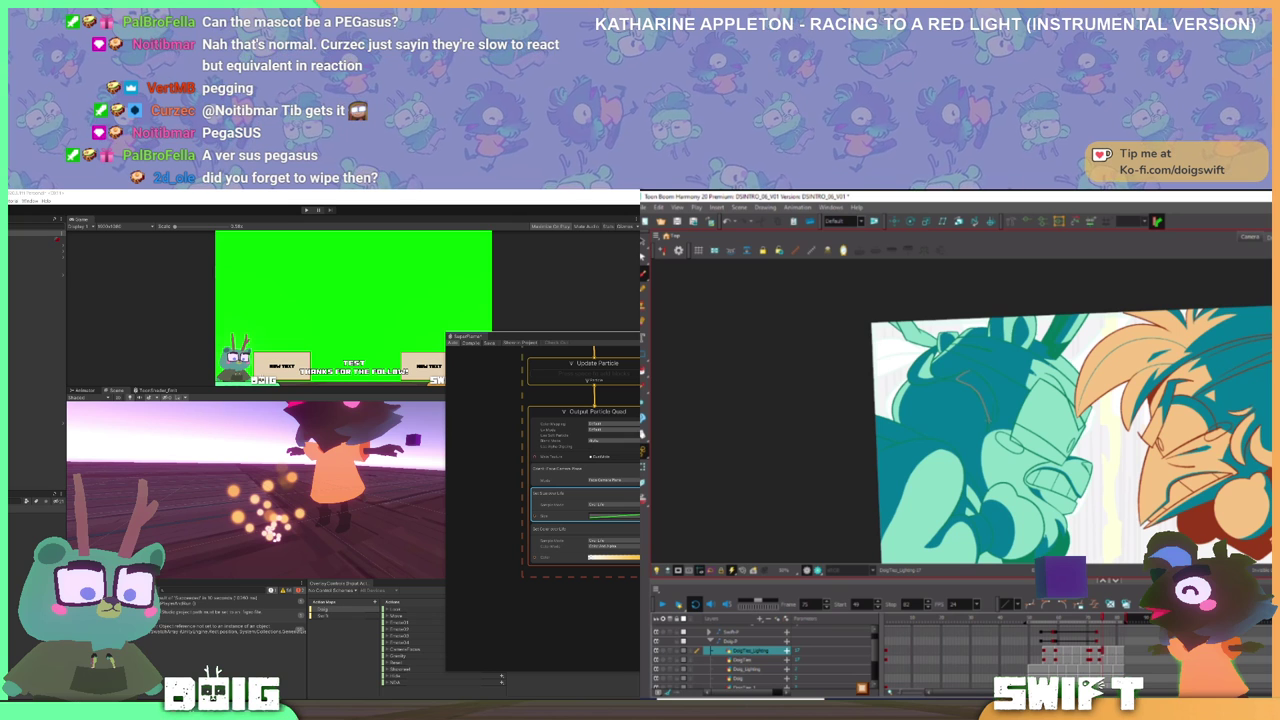
- Try a lighting line along the bear's headband ties in Harmony, undo it and compare the adjacent frames
left_click_drag(906, 384, 996, 430)
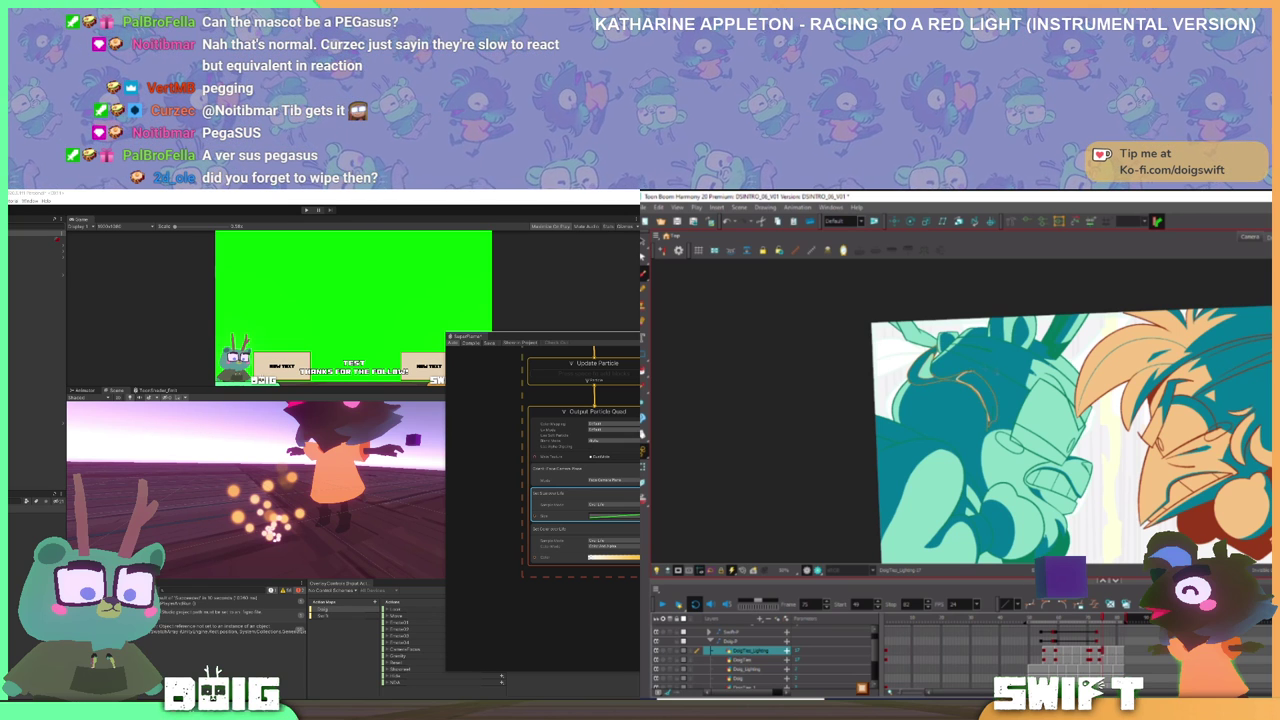
key("ctrl+z")
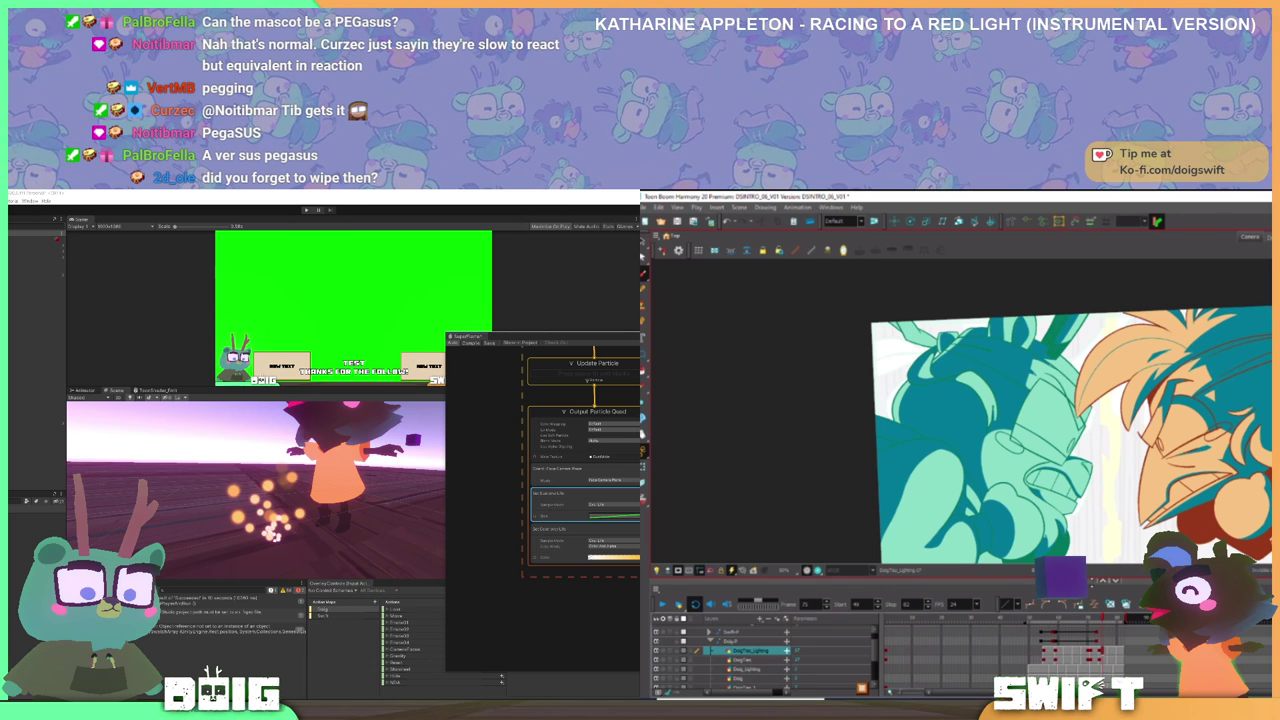
left_click_drag(1103, 618, 1113, 618)
left_click_drag(638, 577, 474, 469)
left_click_drag(1113, 618, 1106, 620)
left_click_drag(459, 424, 540, 427)
left_click_drag(1106, 620, 1103, 622)
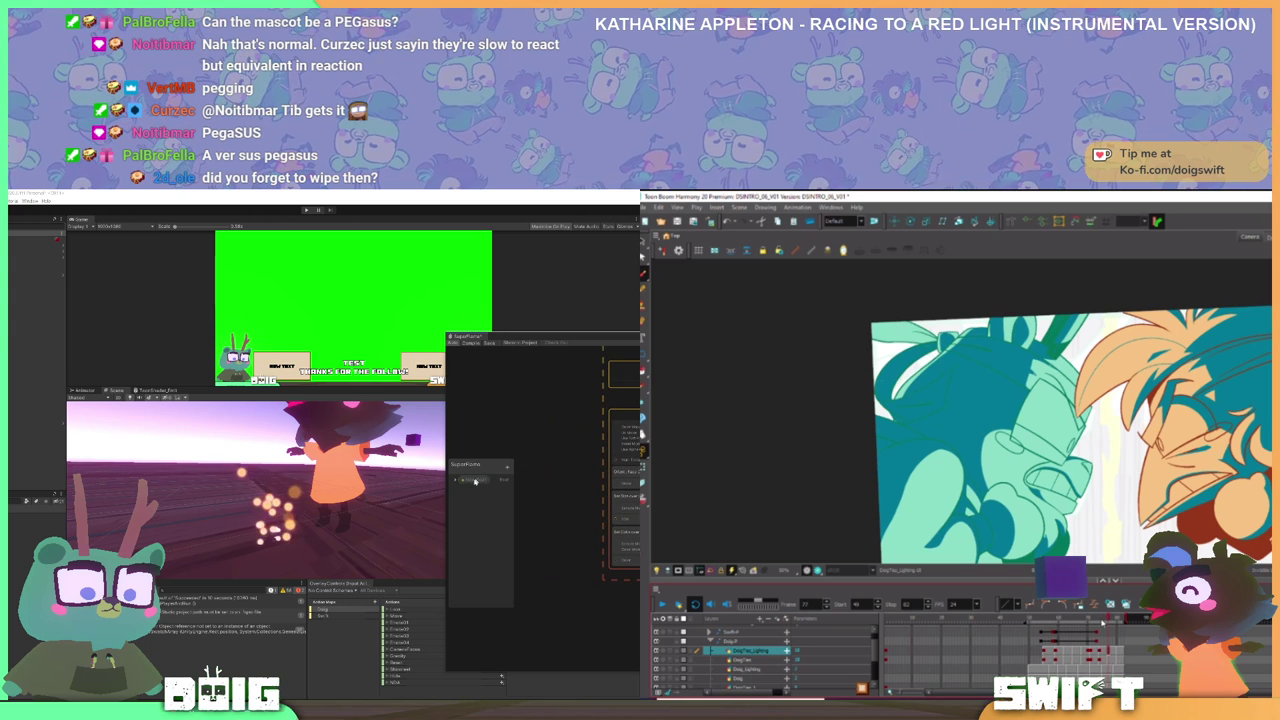
- Rename the new exposed property on the SuperFlame blackboard to Size
left_click(475, 481)
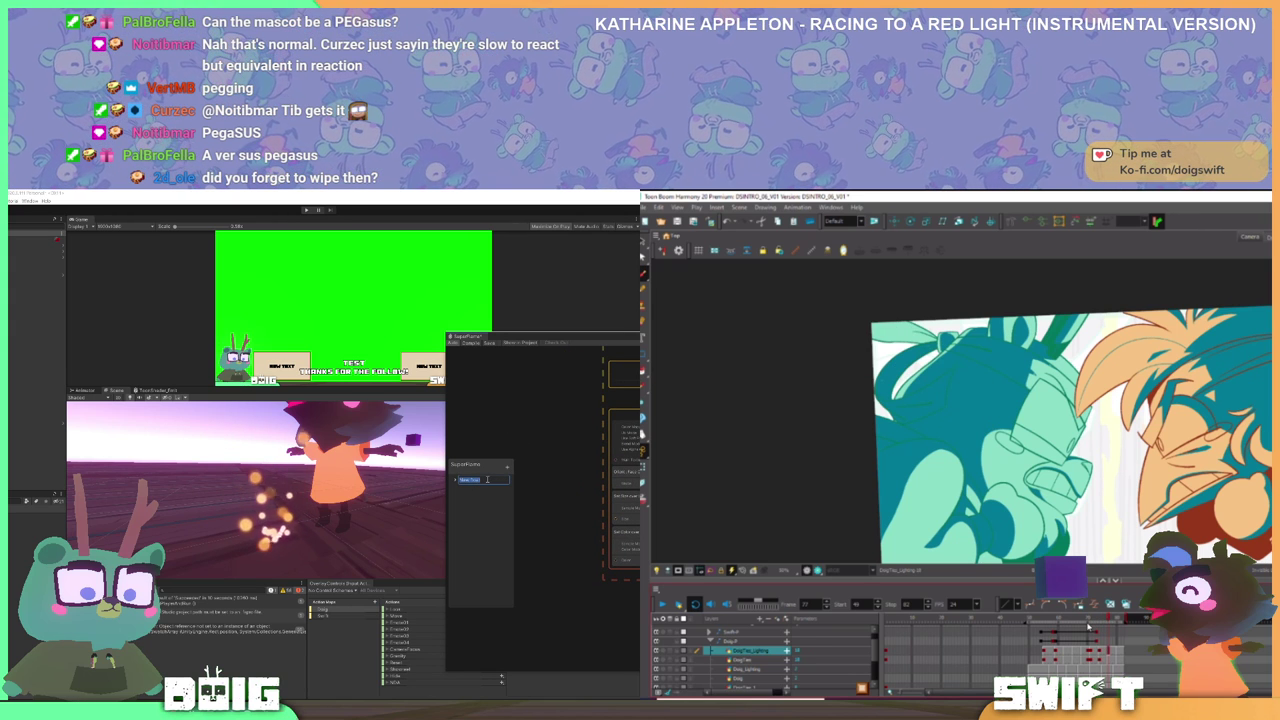
type("Si")
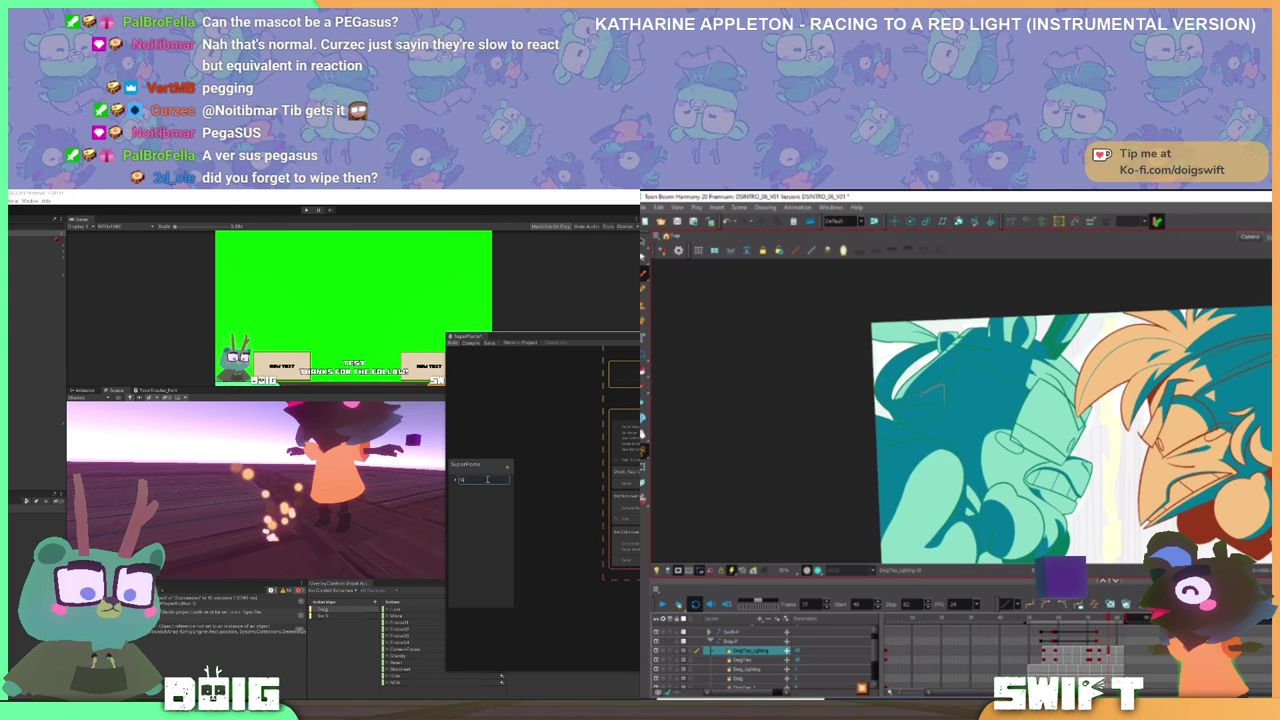
type("ze")
key("Return")
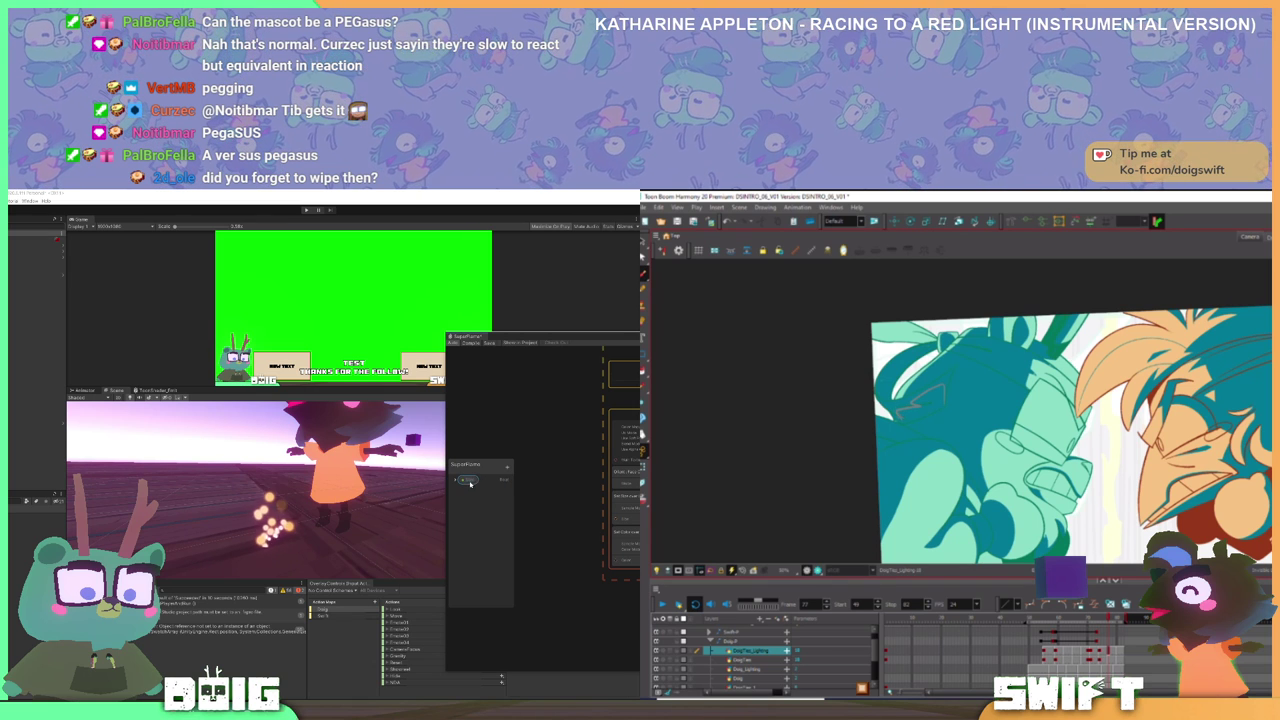
- Place the Size property as a node in the graph and try to connect it to the Set Size over Life block
left_click_drag(468, 480, 562, 518)
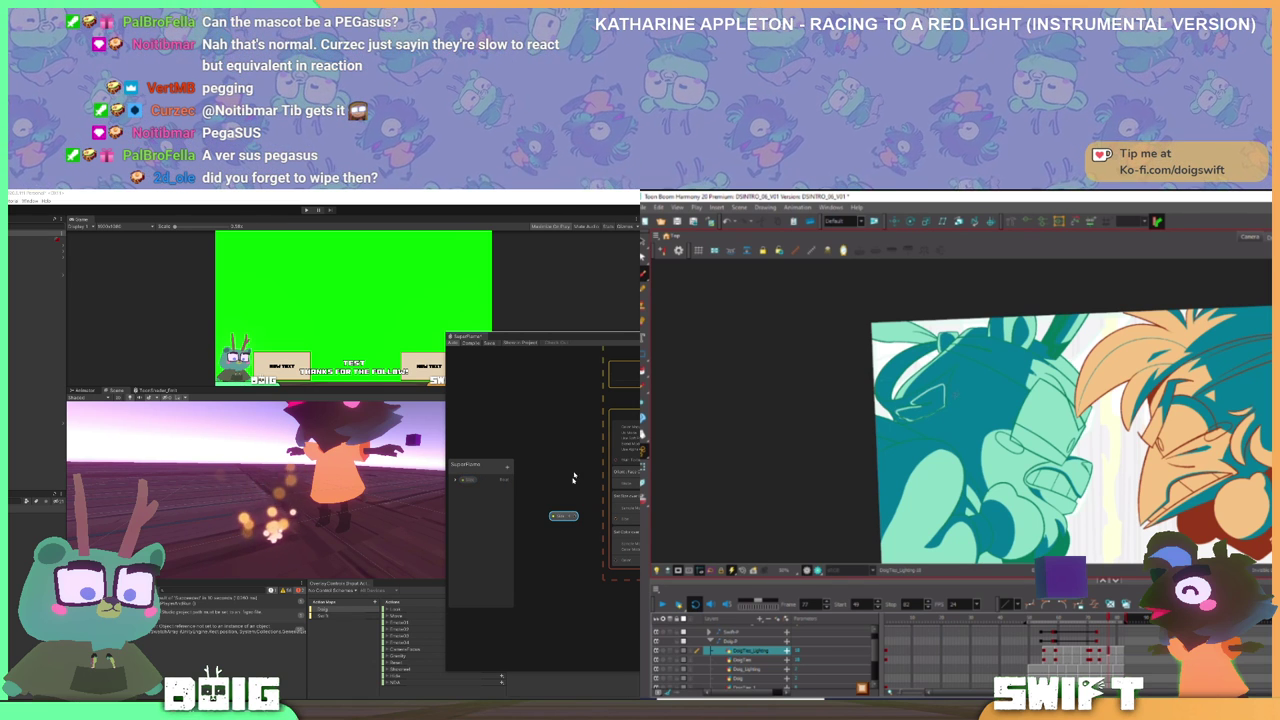
left_click_drag(594, 334, 570, 330)
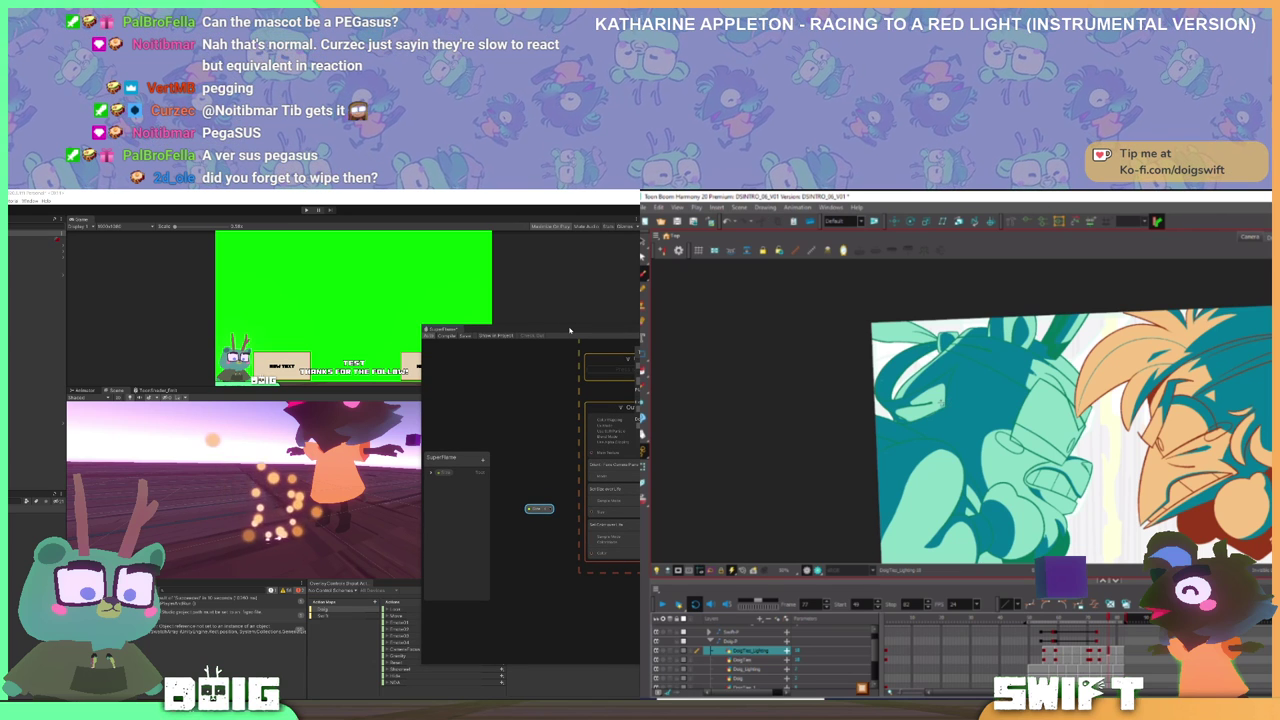
left_click_drag(553, 509, 592, 513)
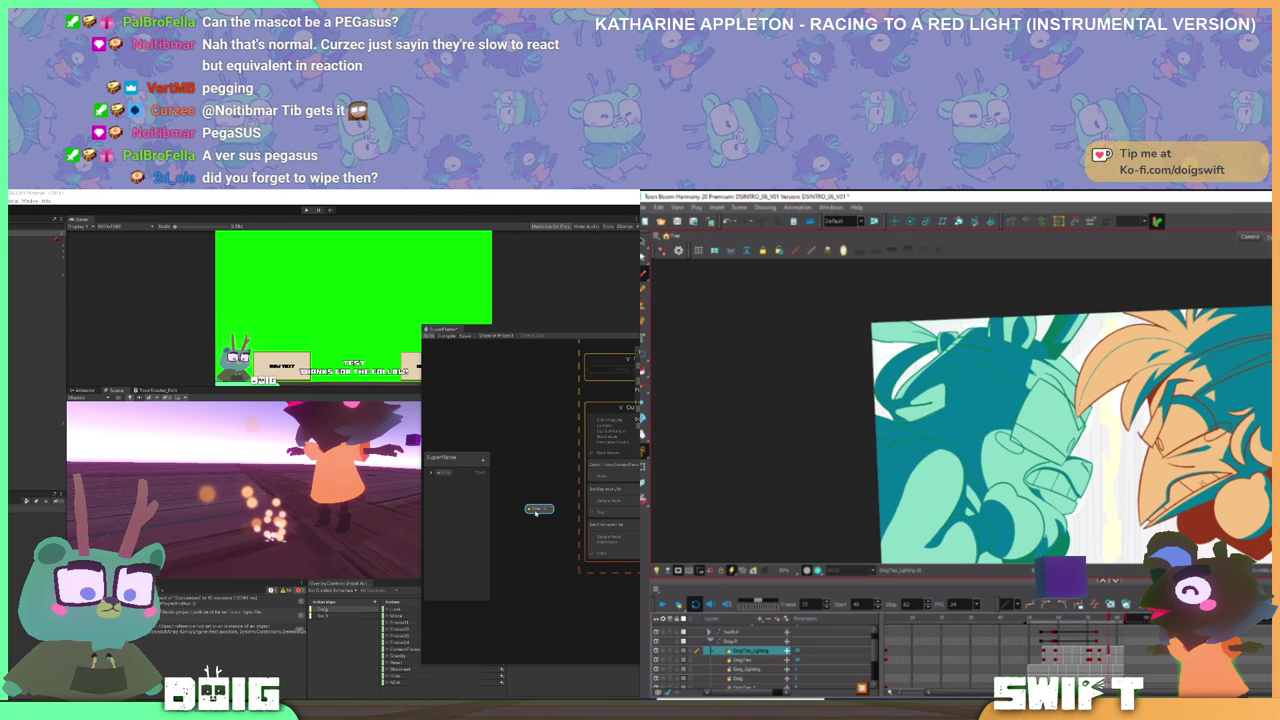
mouse_move(536, 512)
left_mouse_down()
mouse_move(526, 482)
mouse_move(550, 476)
mouse_move(540, 493)
left_mouse_up()
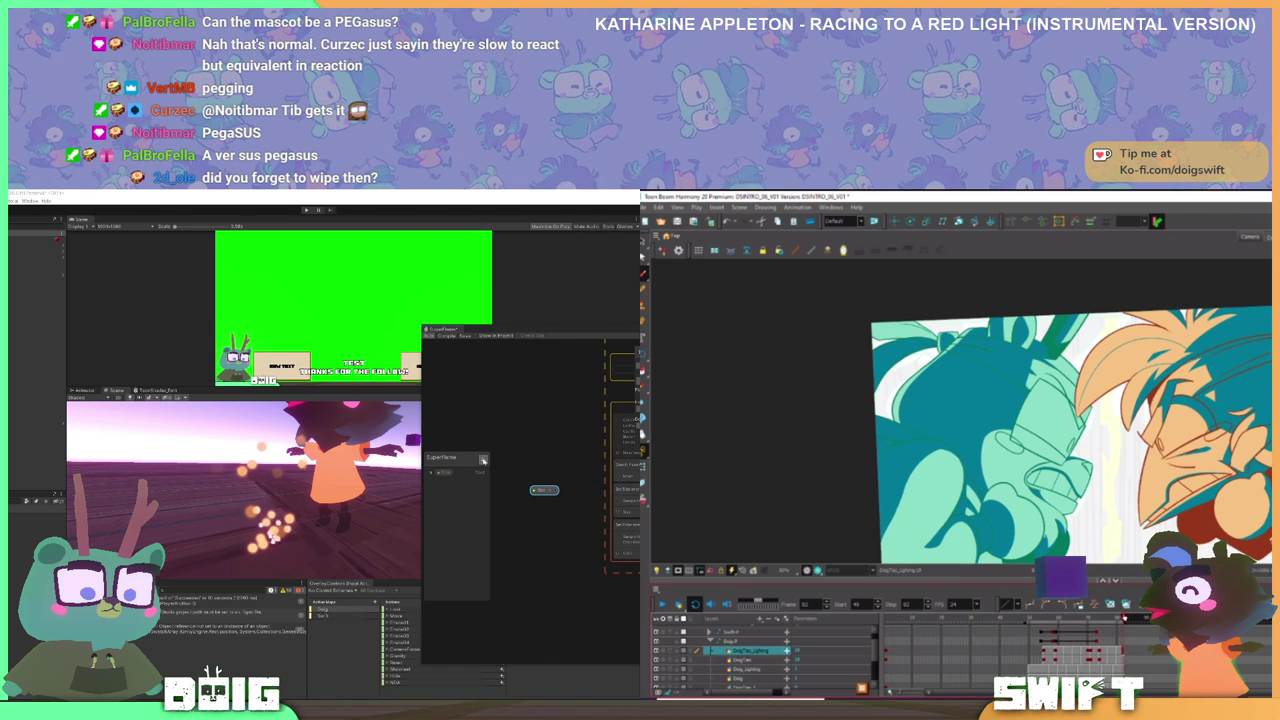
- Add a vector property to the SuperFlame blackboard and place it as a node beneath the Size node
left_click(481, 470)
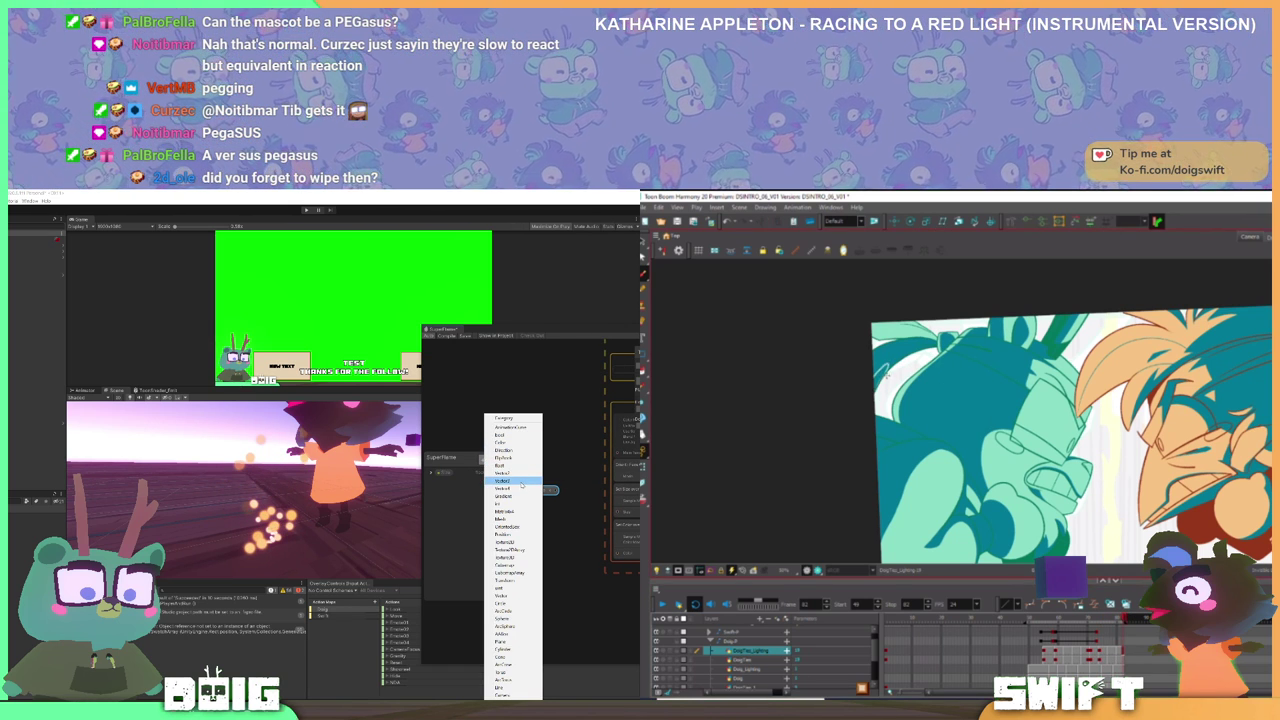
left_click(521, 483)
left_click_drag(454, 483, 579, 503)
- Return to the start of the shot in Harmony and reset the rotated canvas to review the lighting animation
left_click(1041, 619)
left_click_drag(1160, 360, 1127, 346)
key("shift+x")
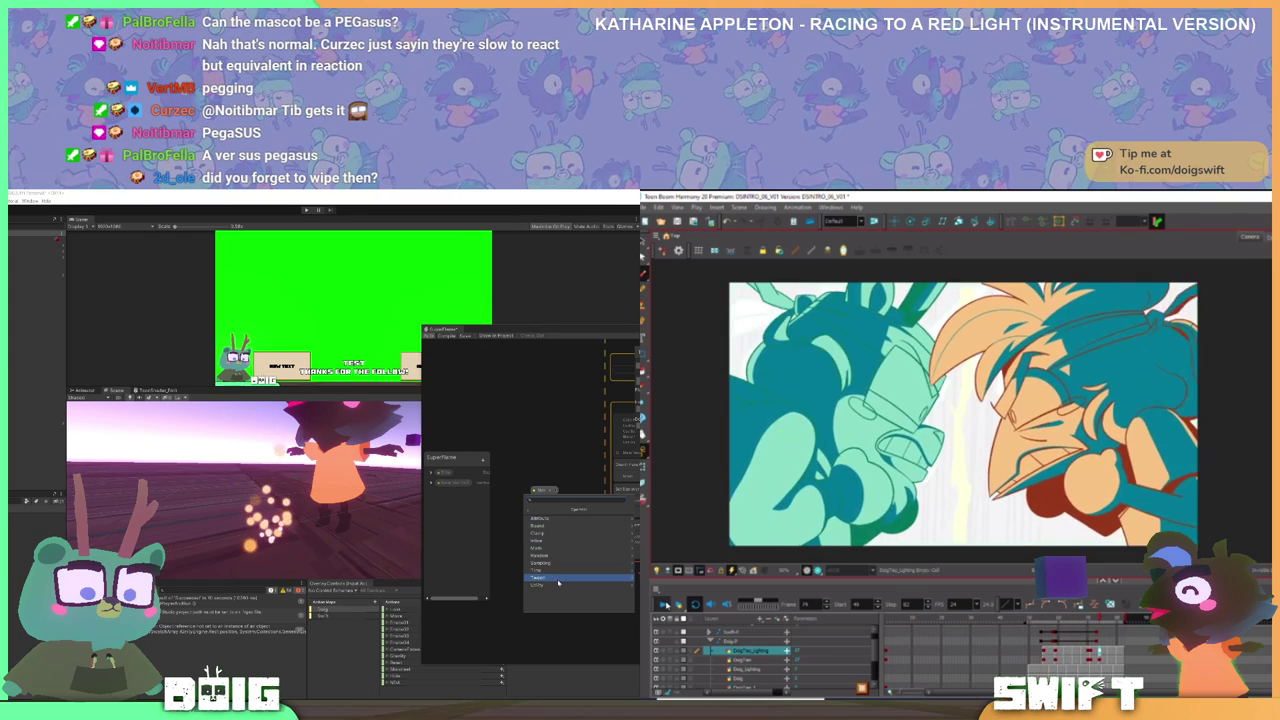
- Look through the operator categories for a node suited to driving the particle size, including attribute, utility and tween operators
left_click(561, 520)
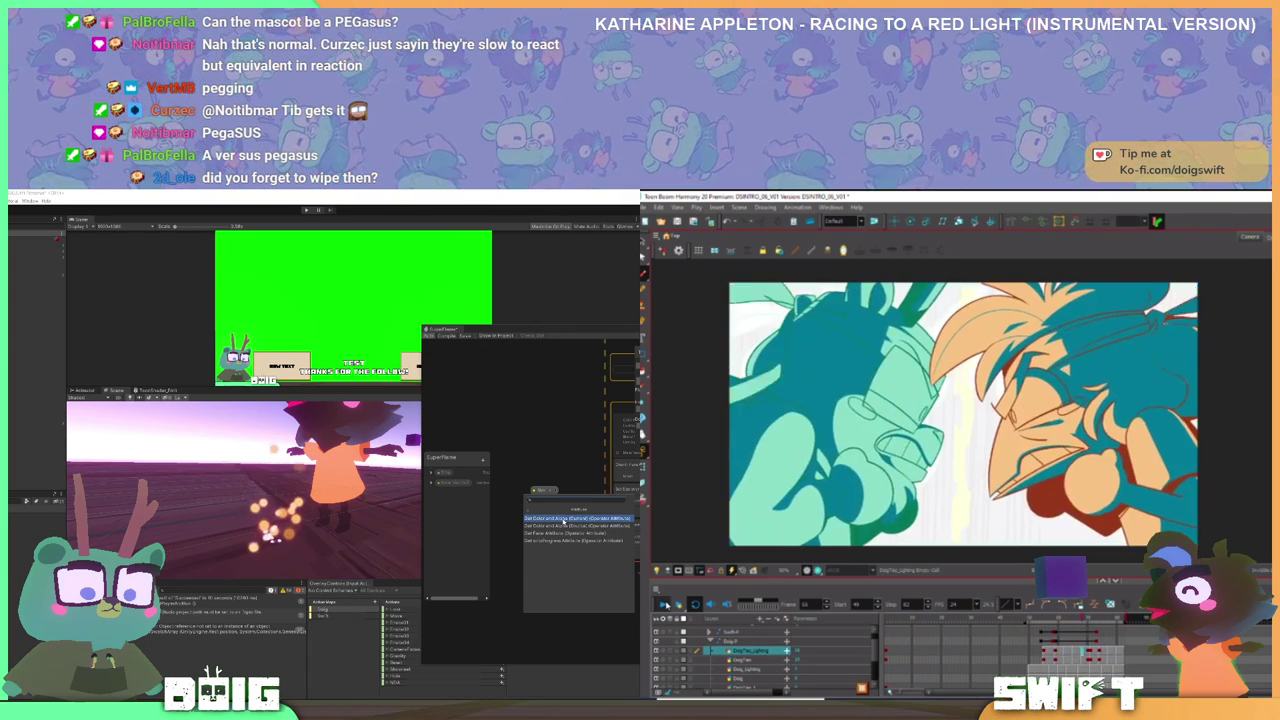
left_click(532, 510)
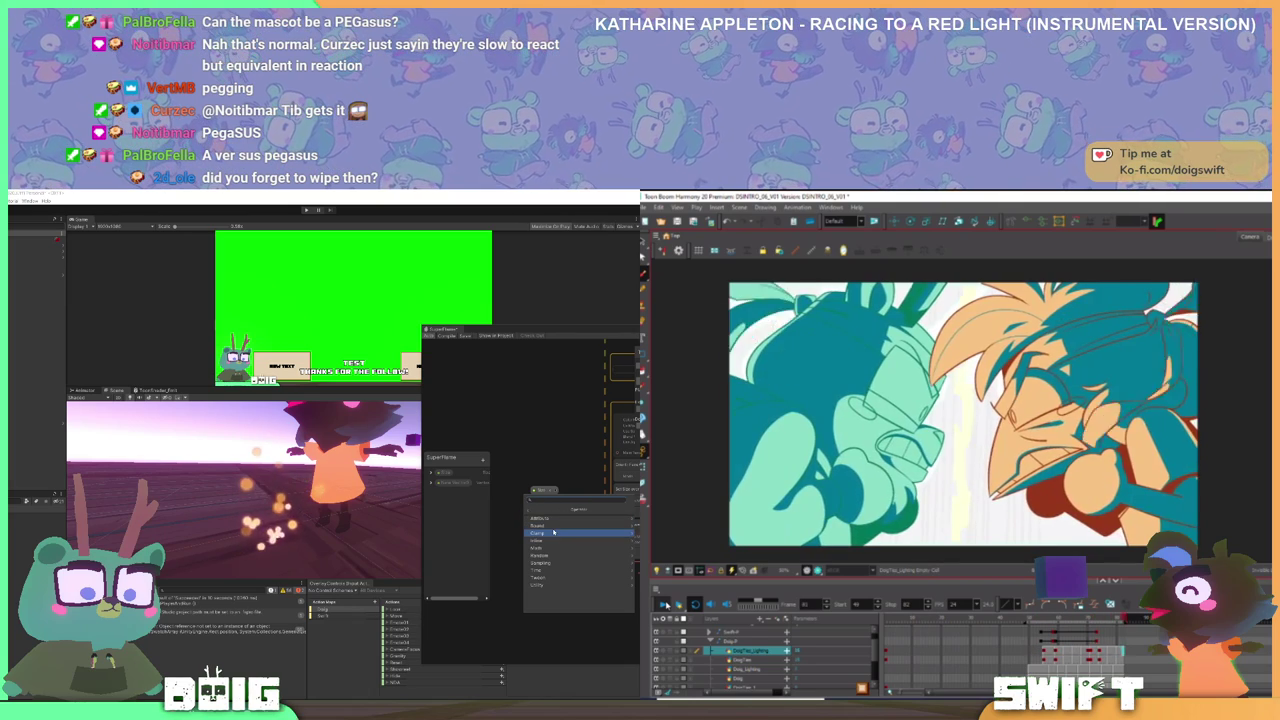
left_click(553, 532)
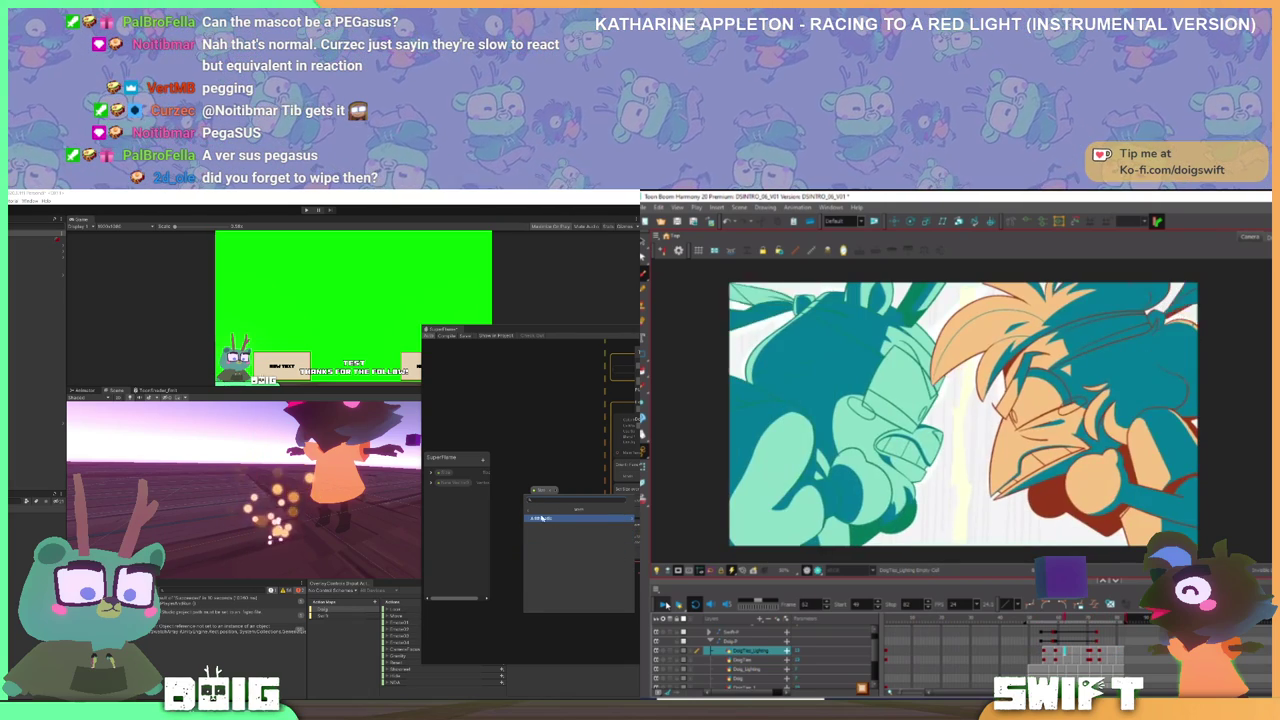
key("BackSpace")
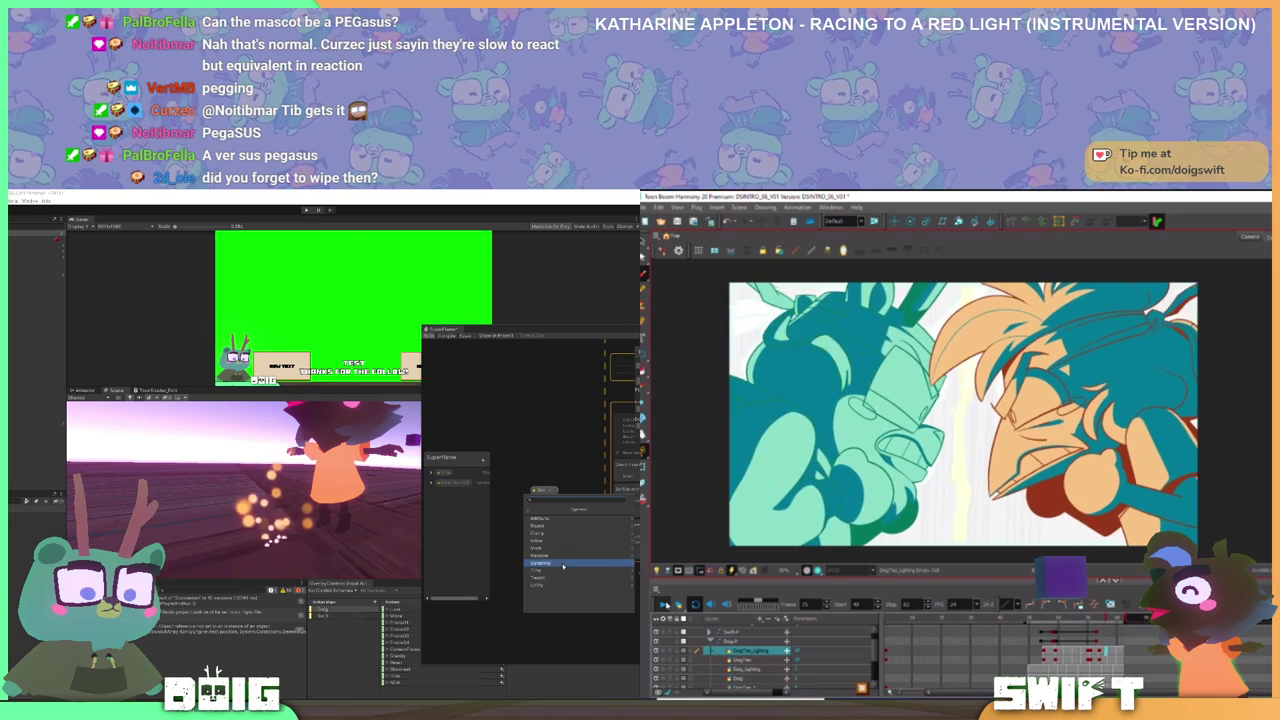
left_click(565, 583)
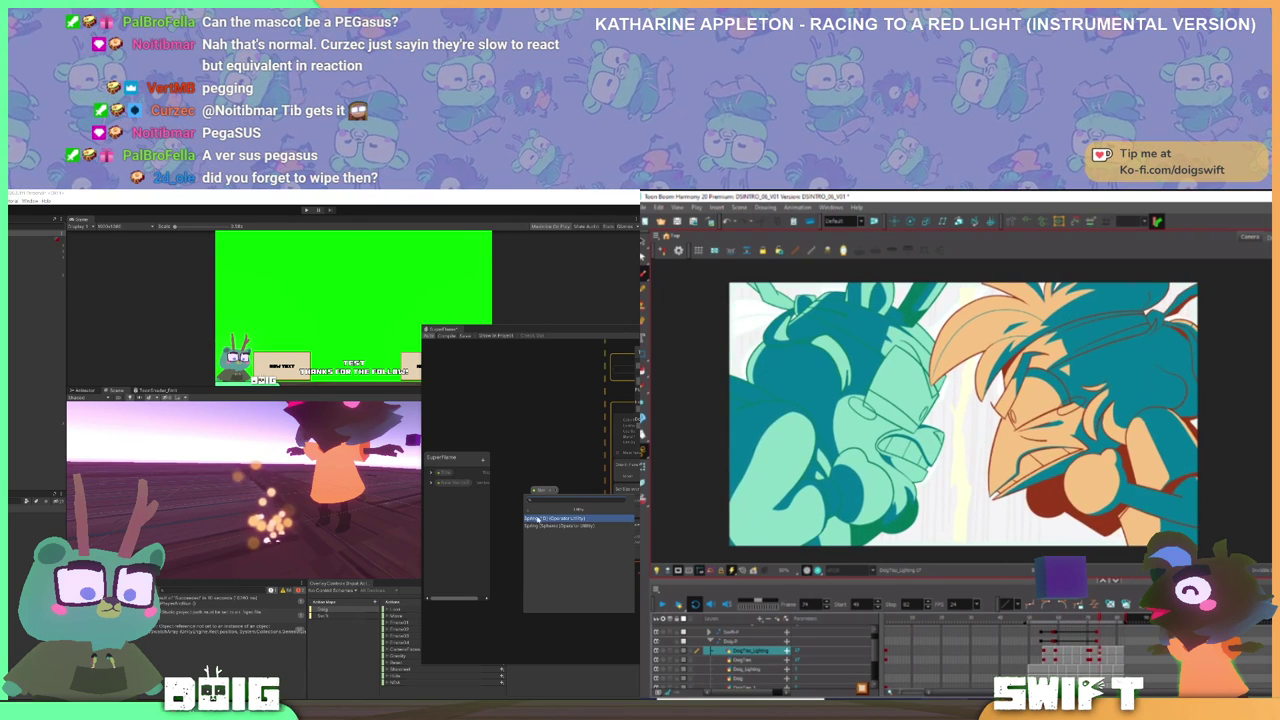
key("BackSpace")
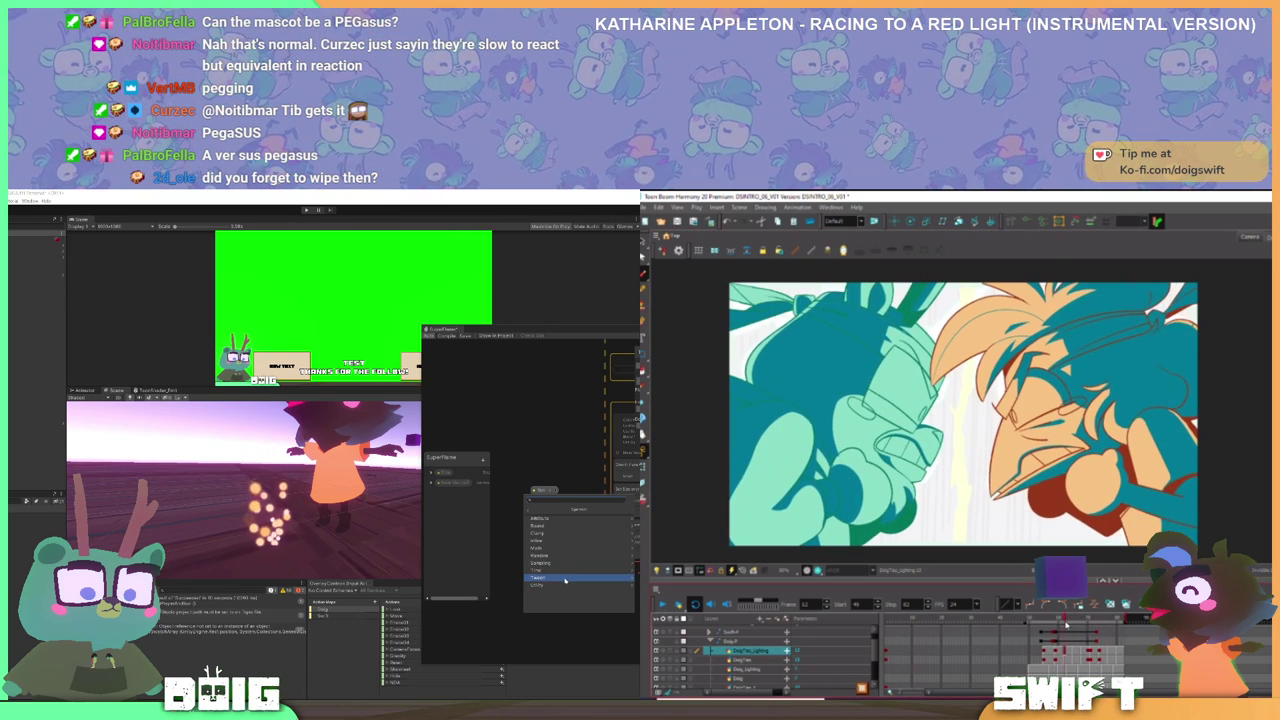
left_click(567, 578)
key("BackSpace")
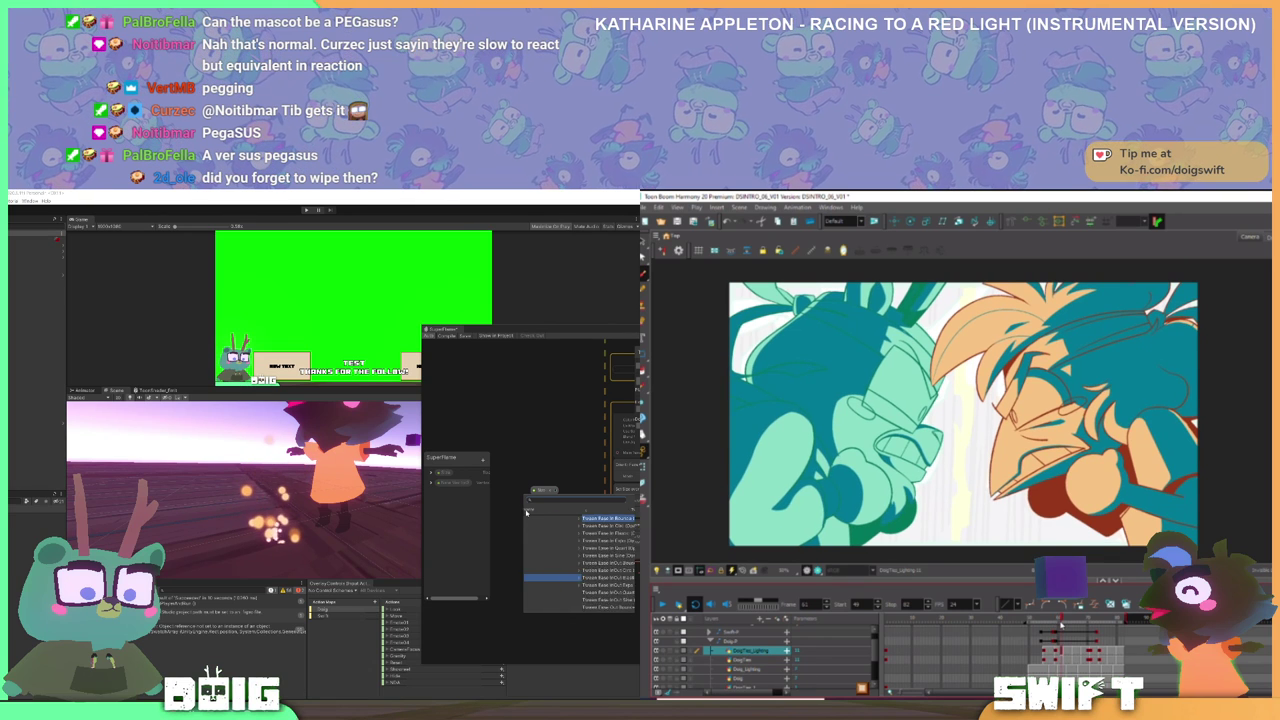
- Delete the Size node and the vector property node from the SuperFlame graph
left_click(548, 493)
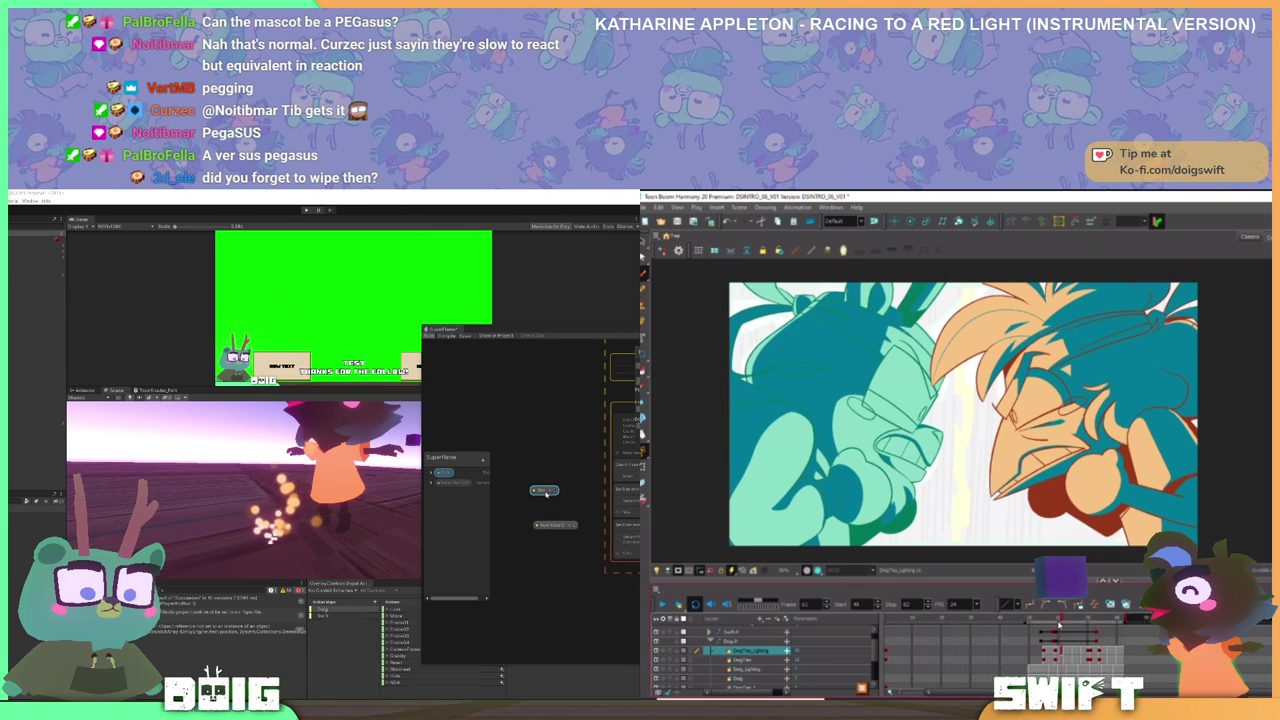
key("Delete")
left_click(558, 525)
key("Delete")
- Add a Screen Space Size block to the Output Particle Quad context and play back the lighting animation in Harmony
left_click_drag(574, 505, 515, 638)
mouse_move(534, 509)
left_mouse_down()
mouse_move(500, 557)
mouse_move(503, 591)
mouse_move(518, 456)
mouse_move(523, 508)
mouse_move(521, 492)
left_mouse_up()
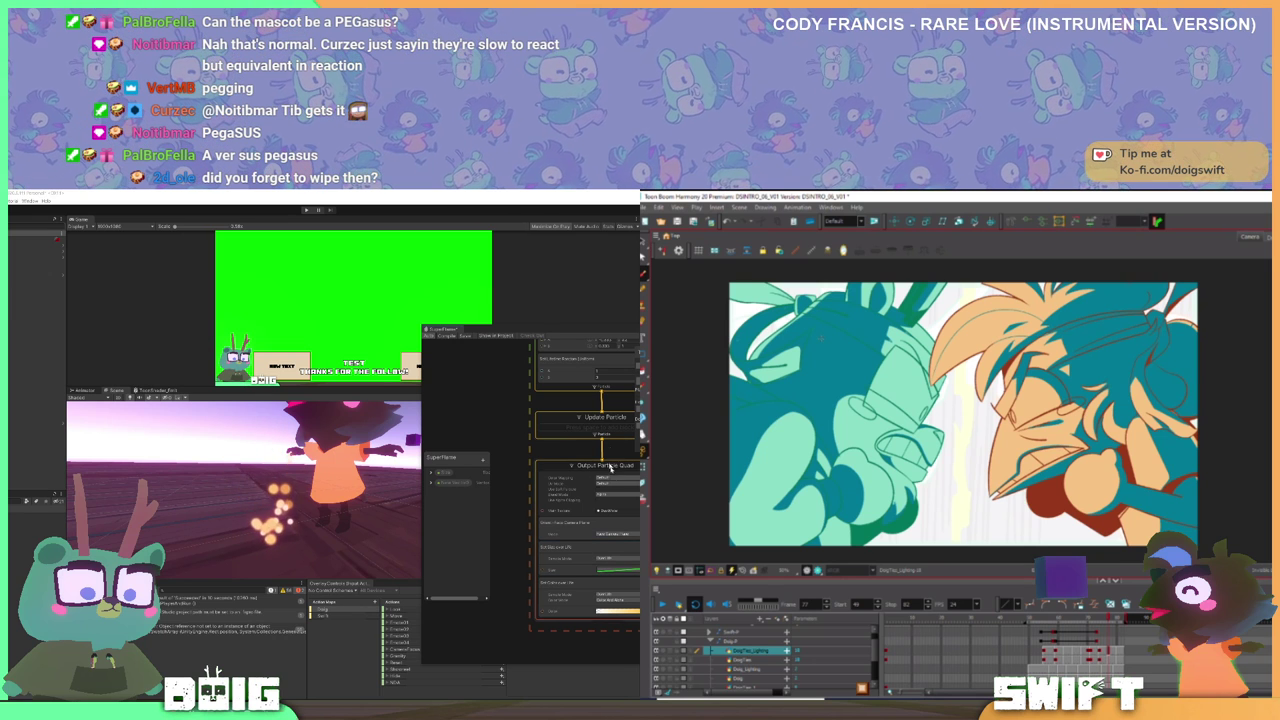
left_click_drag(601, 481, 565, 503)
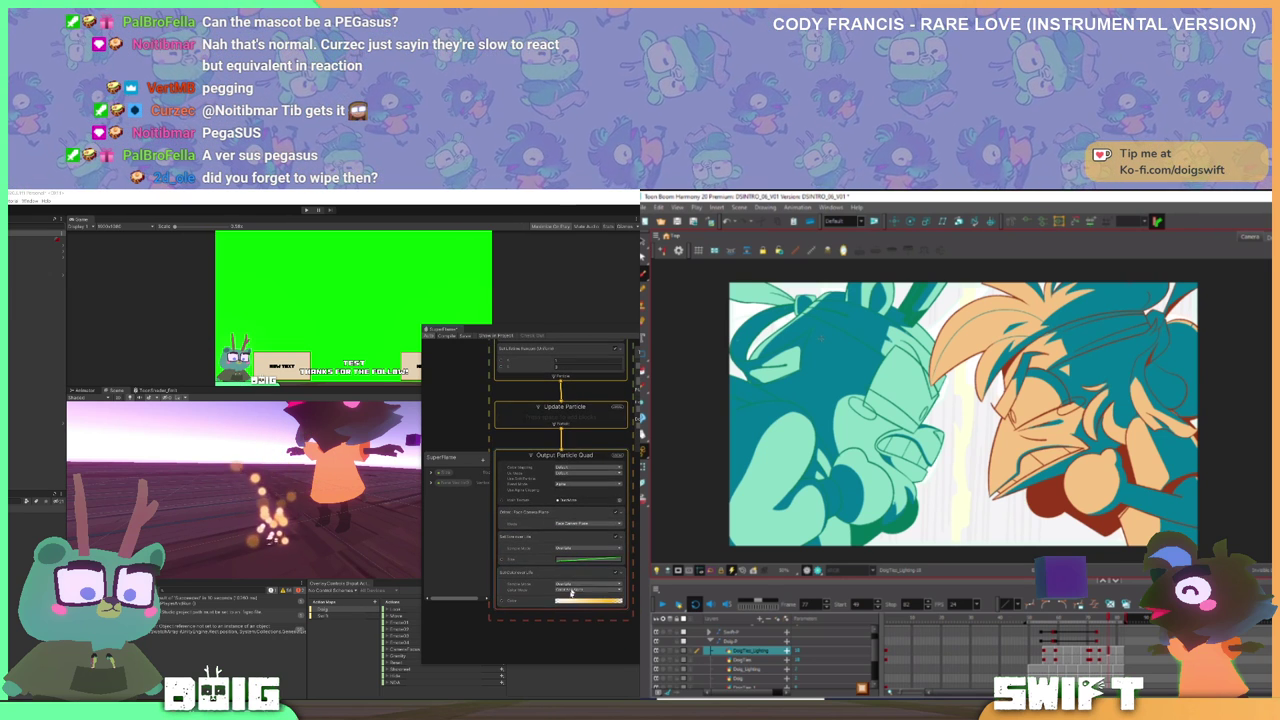
right_click(594, 461)
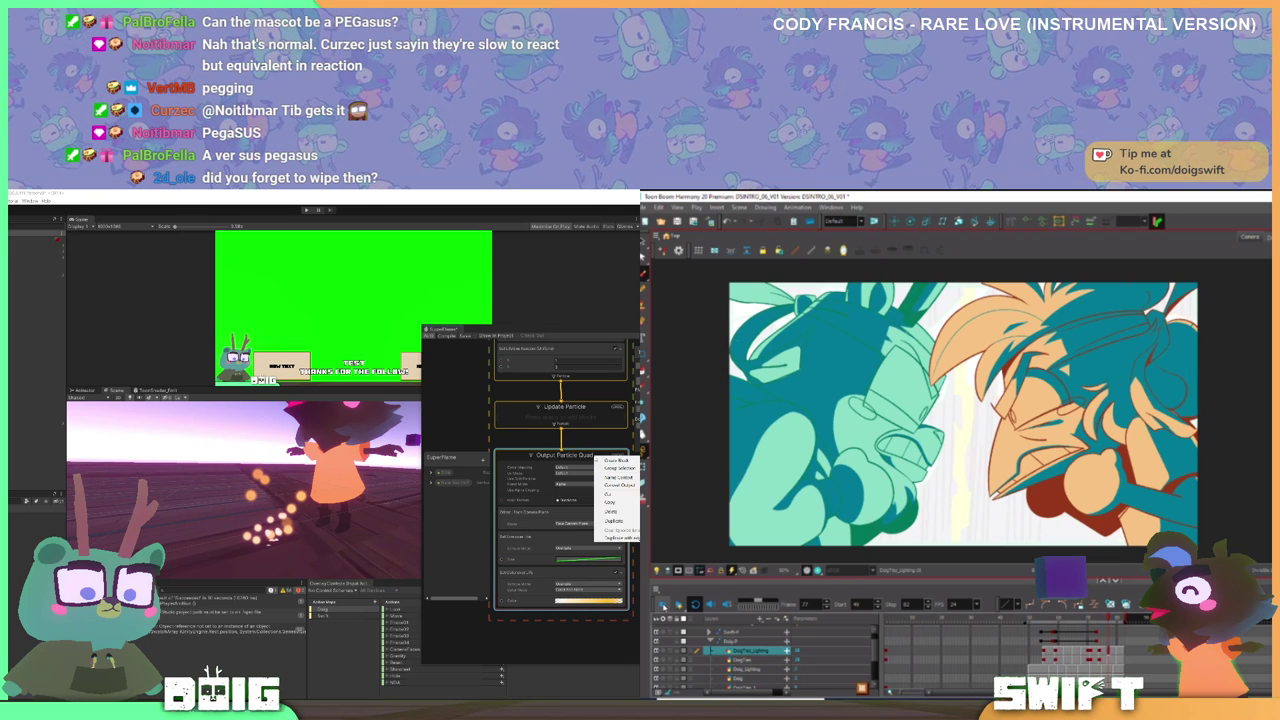
left_click(663, 605)
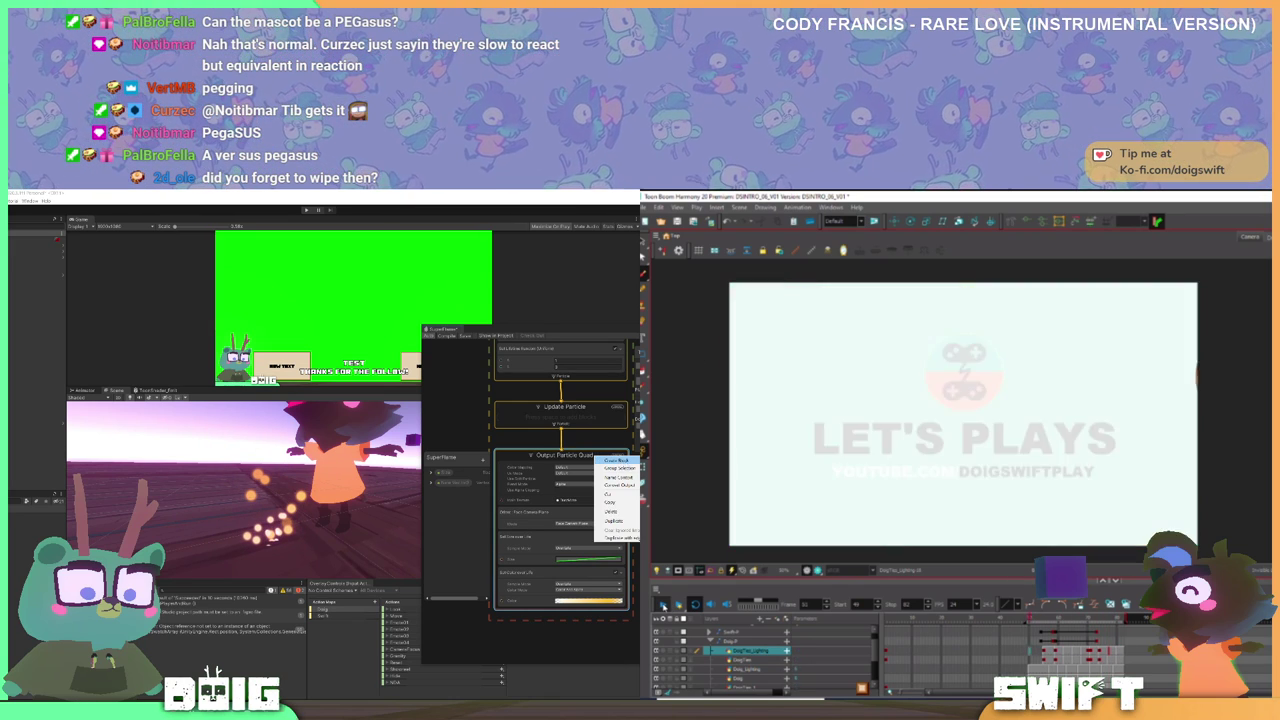
left_click(636, 486)
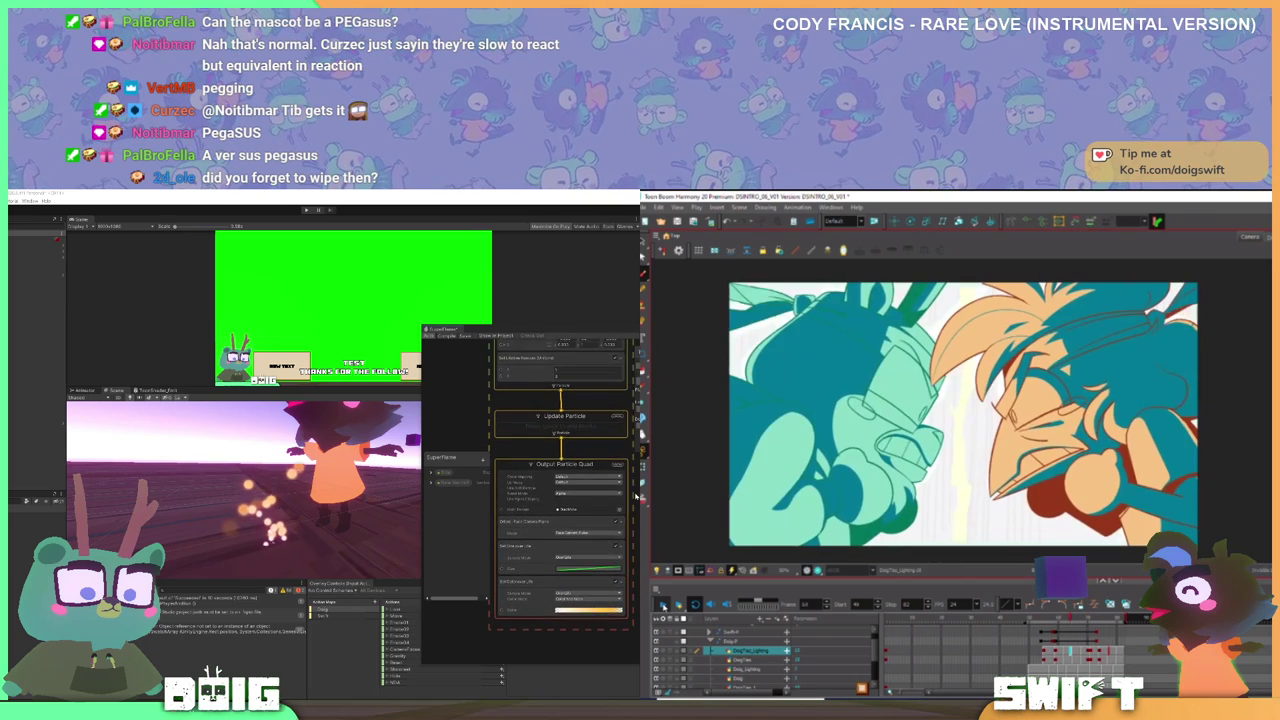
right_click(555, 622)
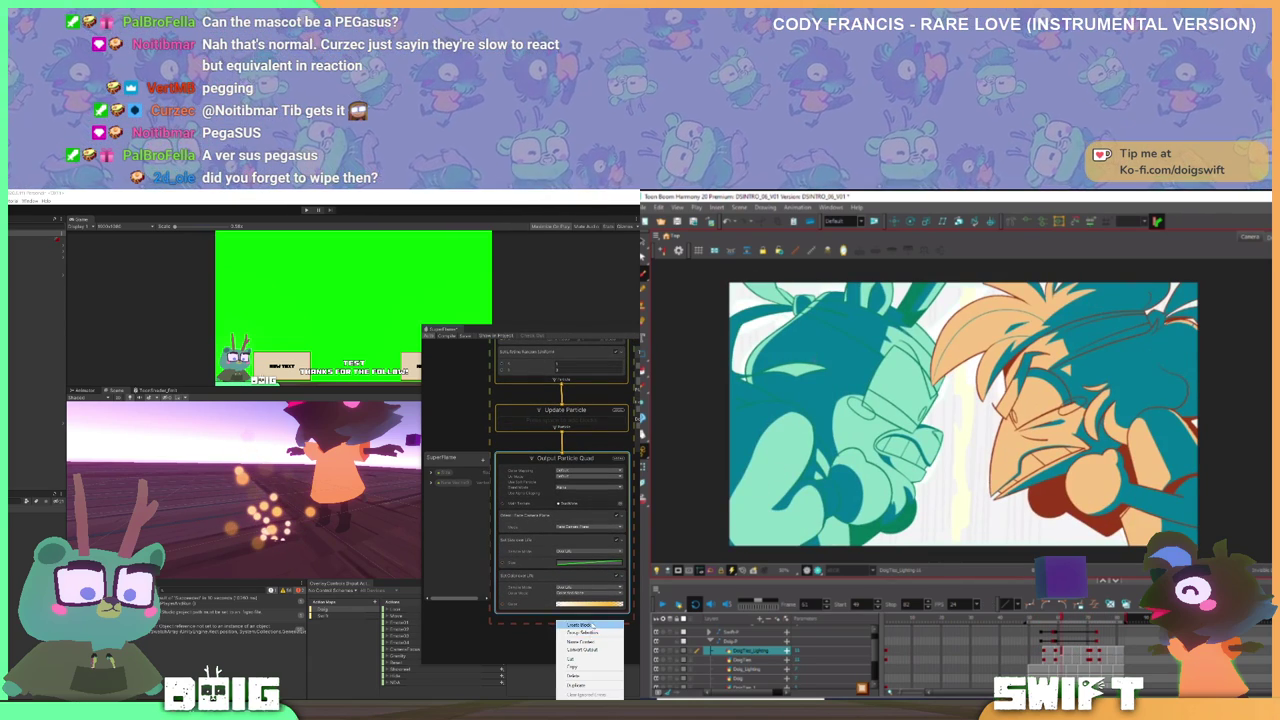
left_click(580, 625)
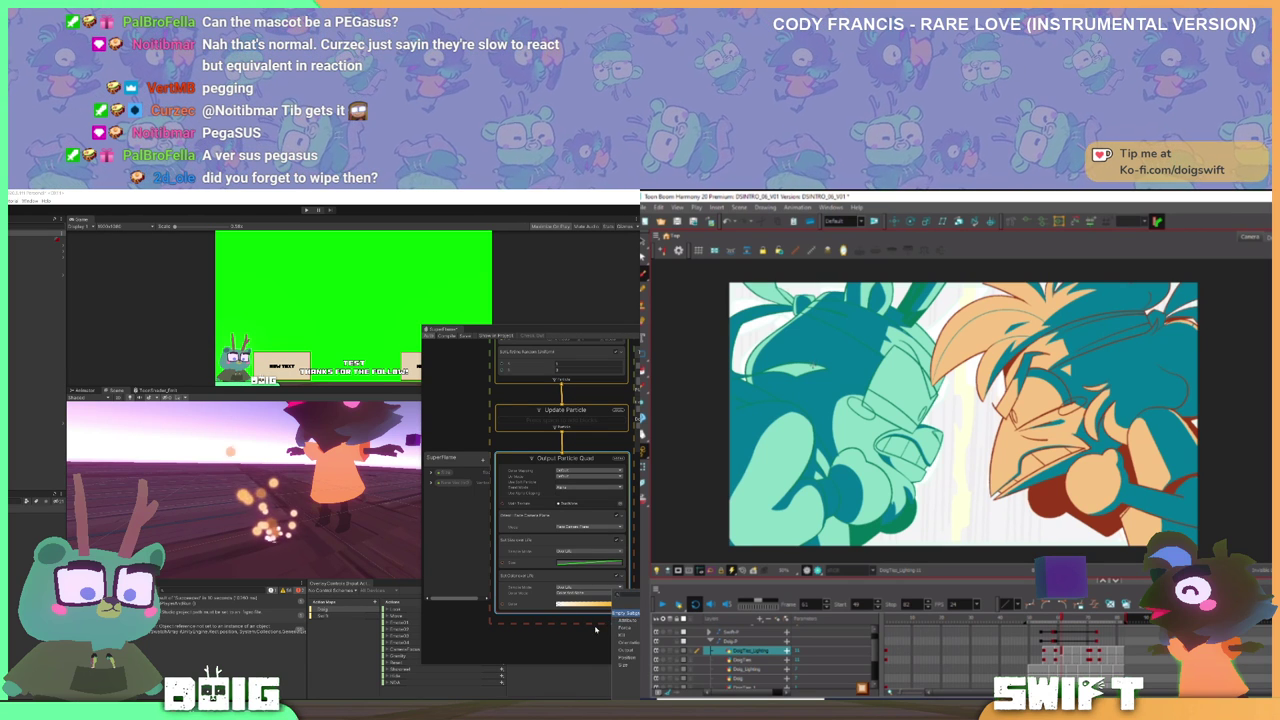
left_click(624, 665)
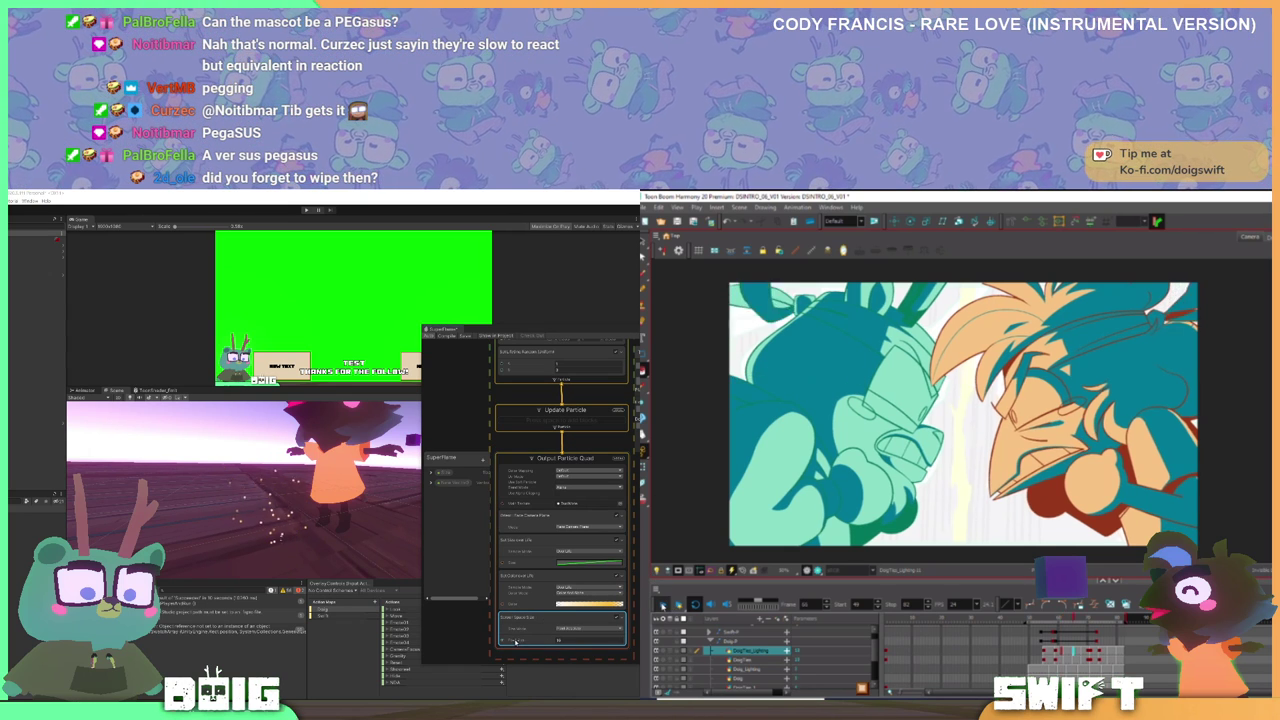
- Move the Screen Space Size block above Set Size over Life and increase its pixel size to enlarge the particles
left_click_drag(523, 620, 527, 538)
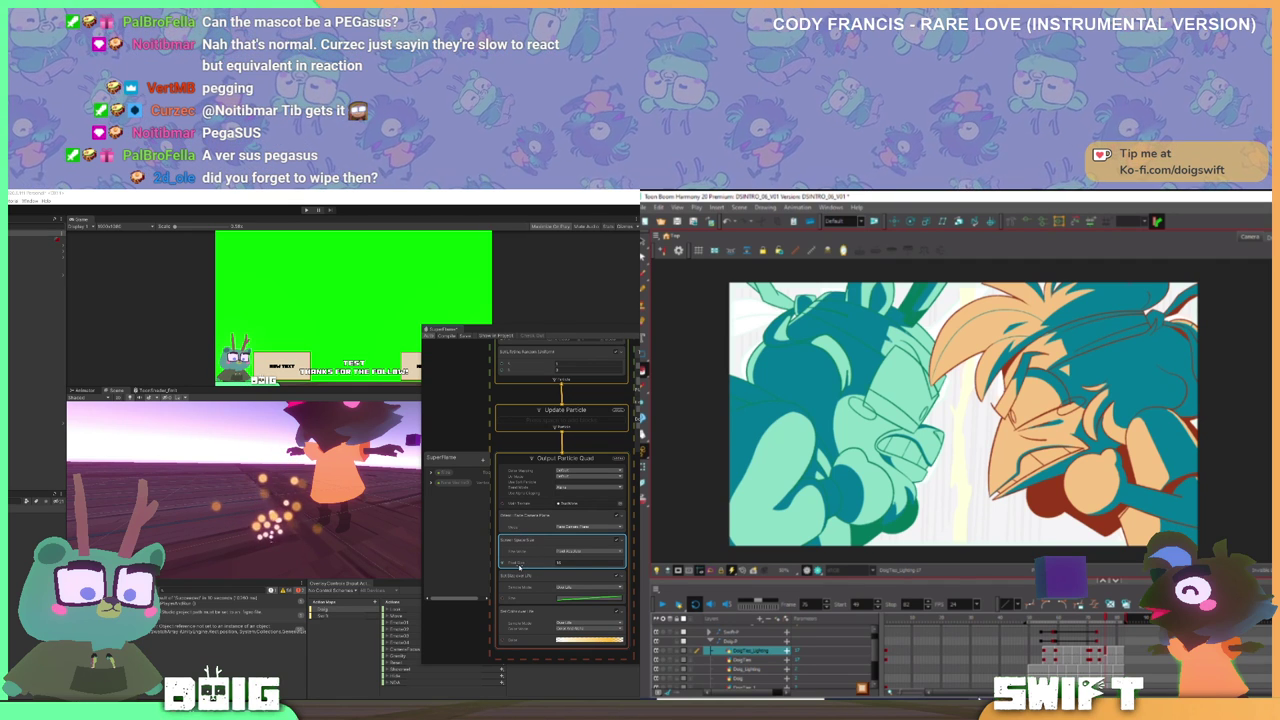
left_click_drag(519, 565, 588, 567)
mouse_move(1085, 617)
left_mouse_down()
mouse_move(966, 617)
mouse_move(1080, 620)
left_mouse_up()
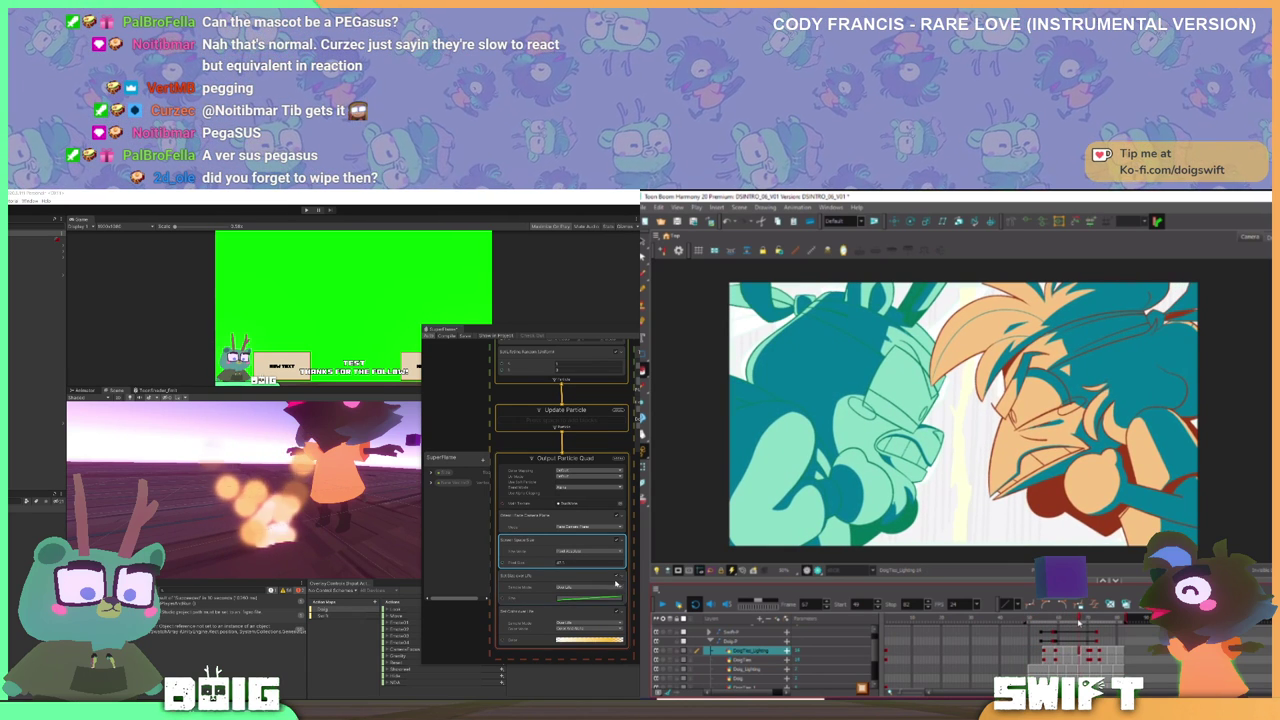
- Collapse the open character group and add a drawing layer named FX above the Swift group
left_click(712, 641)
scroll(717, 648, "up", 1)
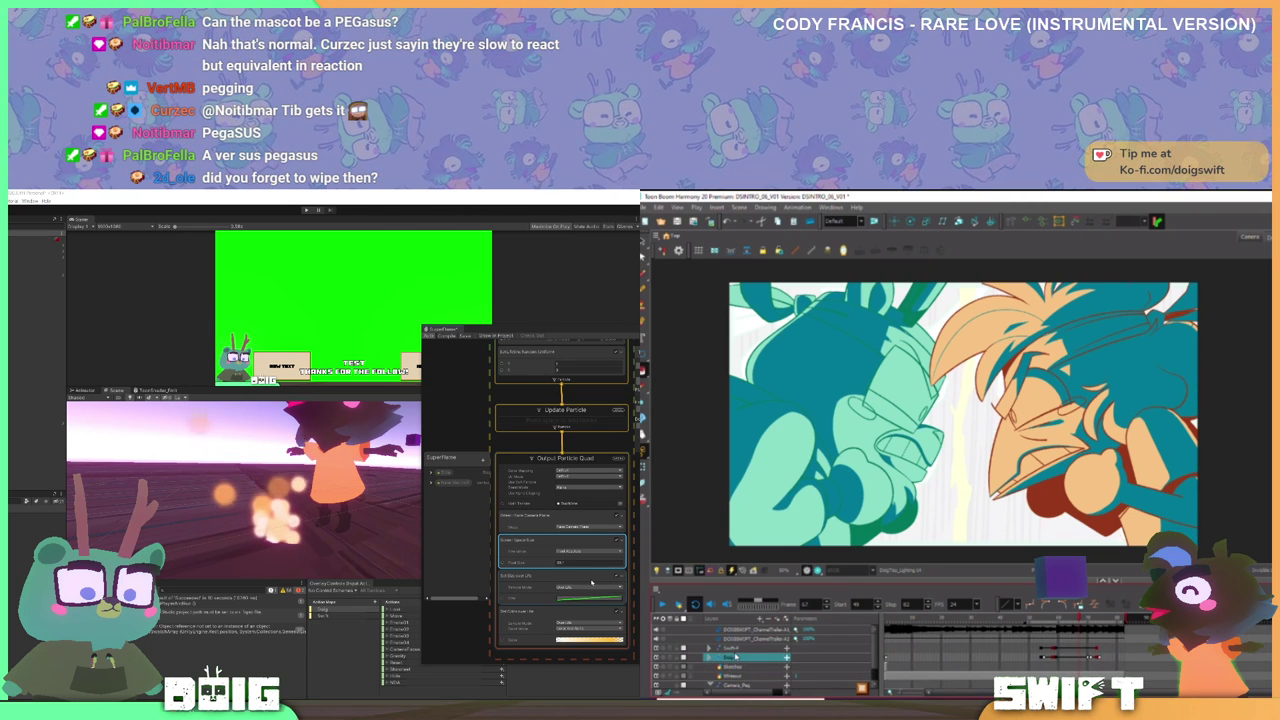
left_click(744, 648)
key("ctrl+r")
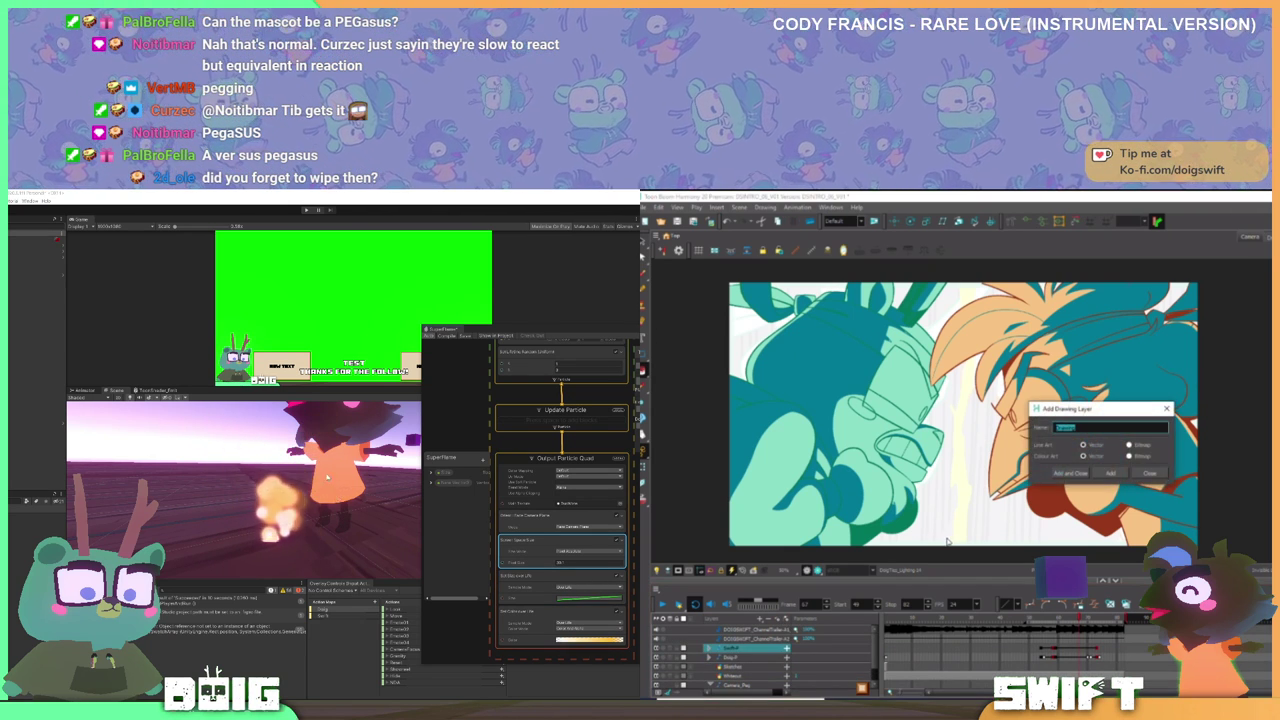
type("FX")
key("Return")
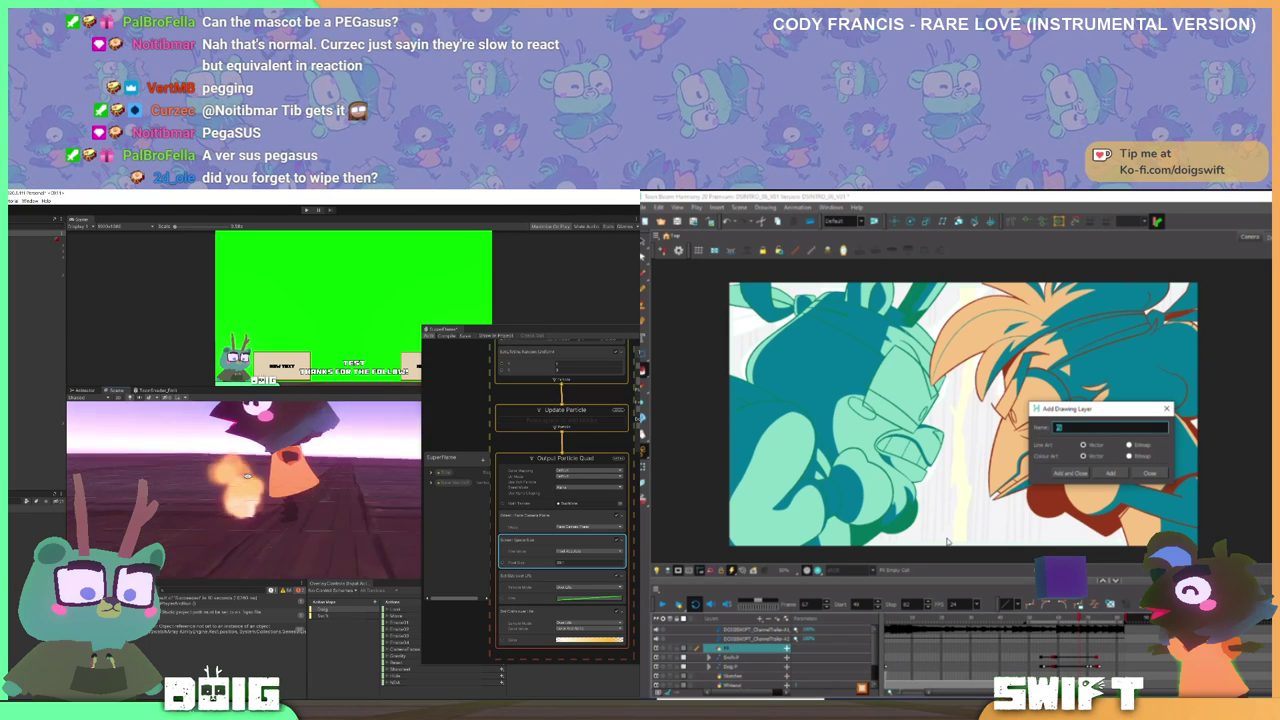
key("Return")
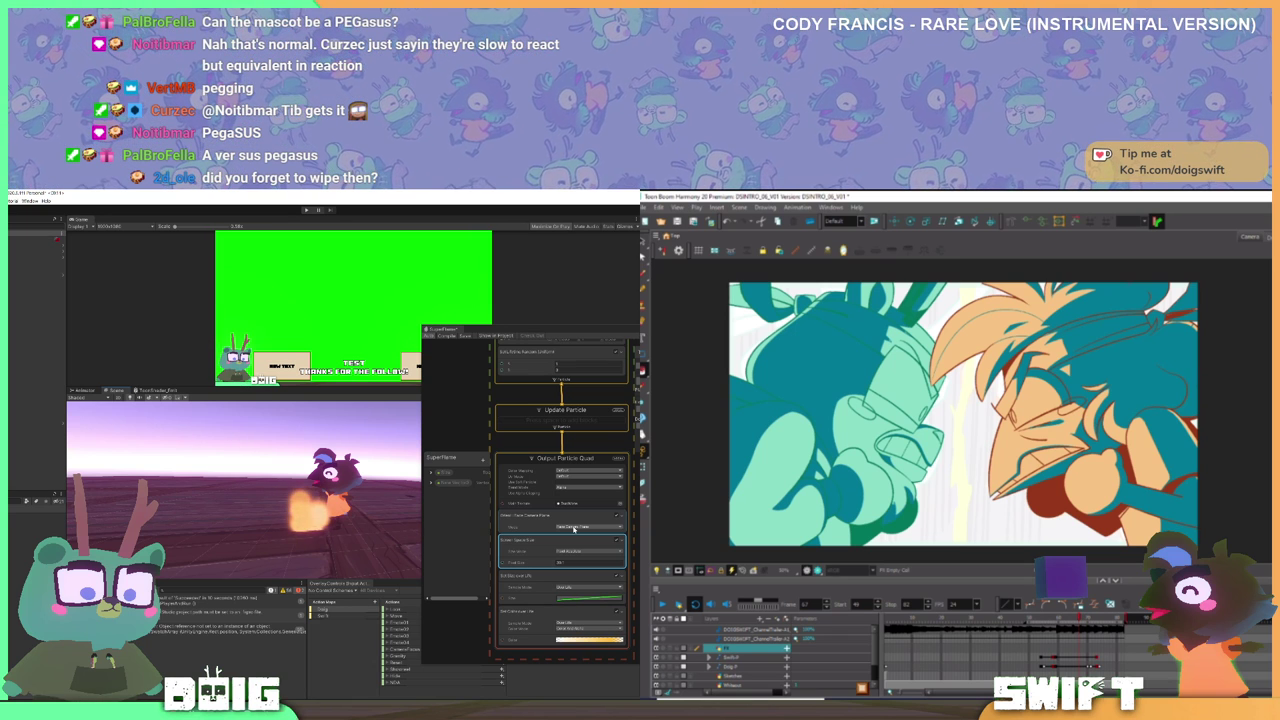
- Check the size mode options of the Screen Space Size block and scrub the intro to where the yellow streaks enter
left_click(595, 551)
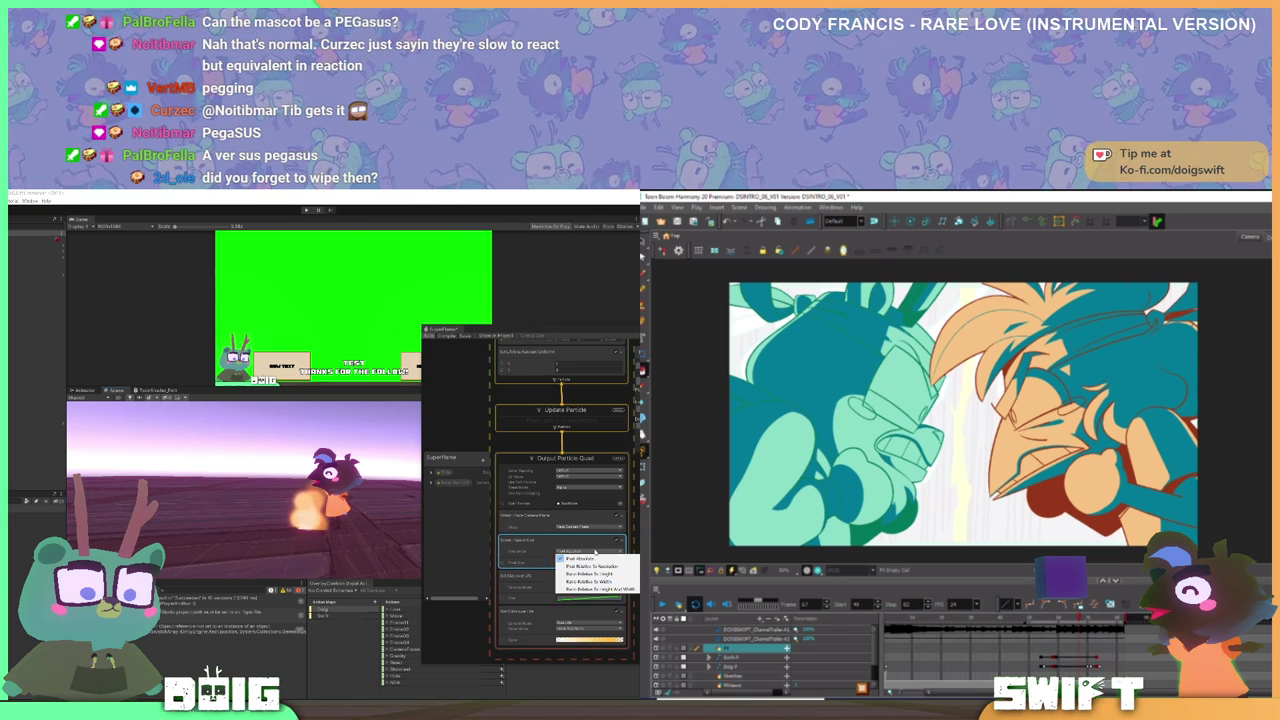
left_click(886, 620)
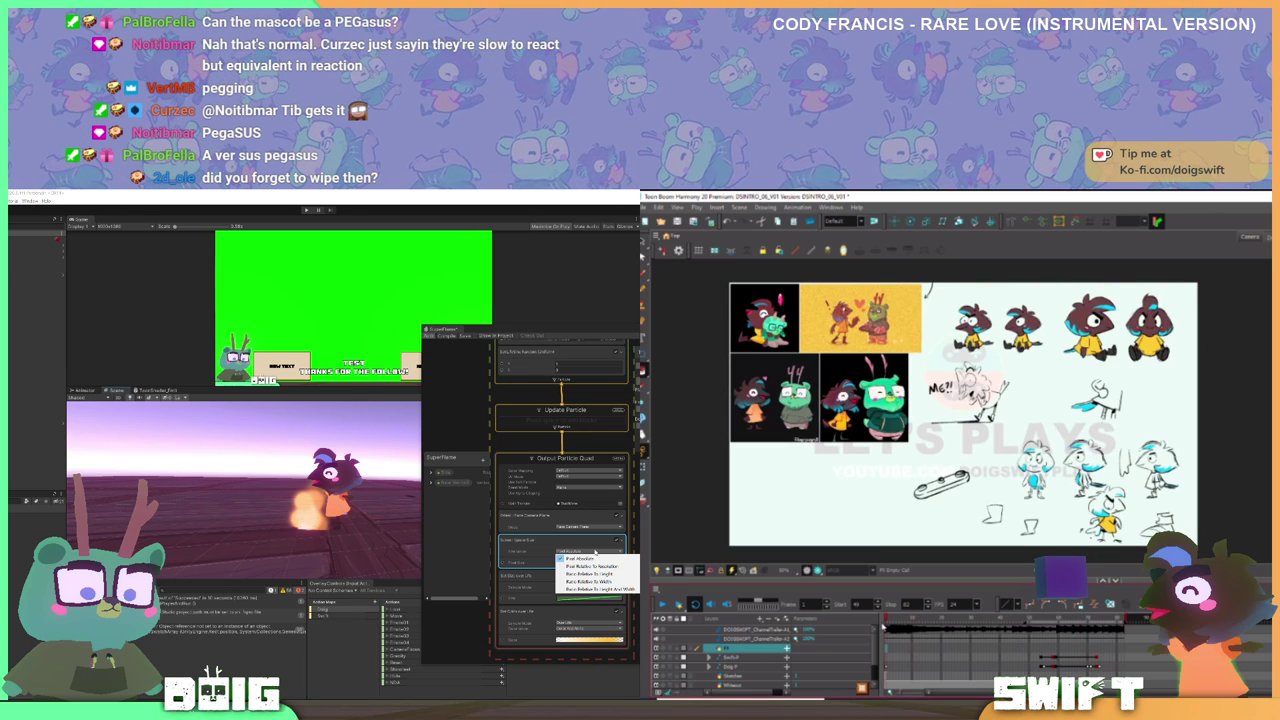
left_click_drag(886, 626, 1039, 629)
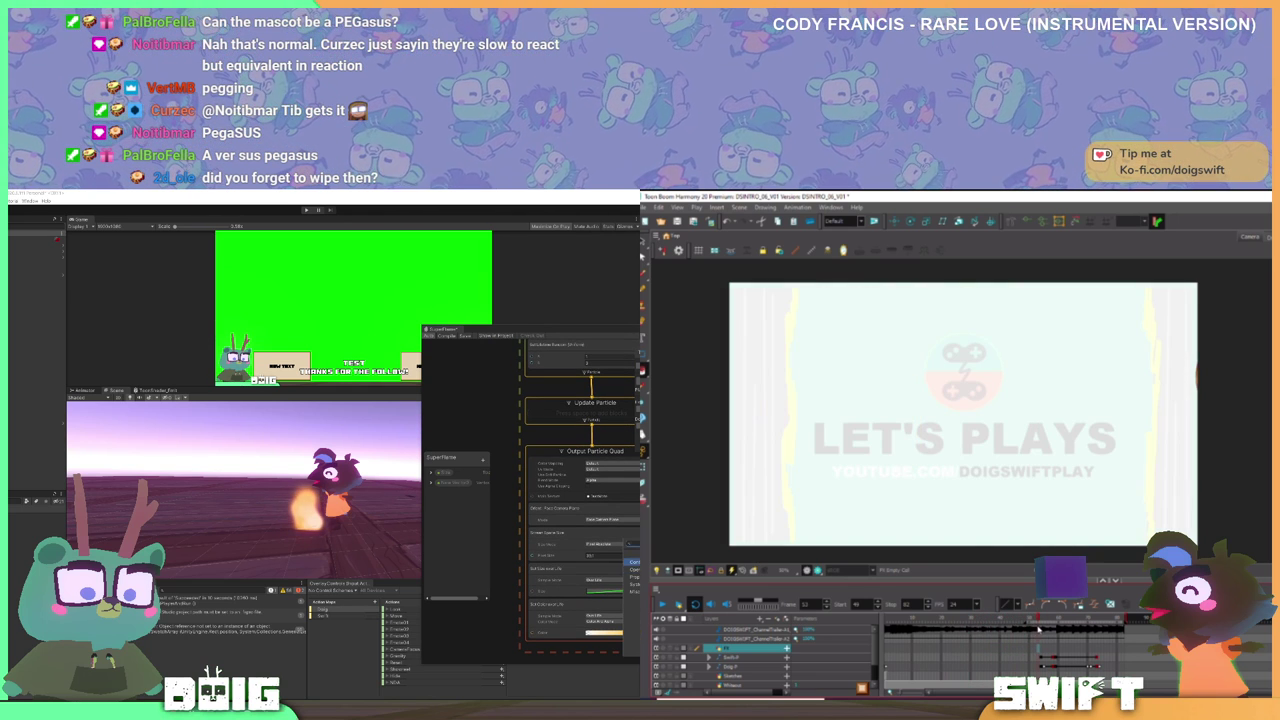
left_click(633, 562)
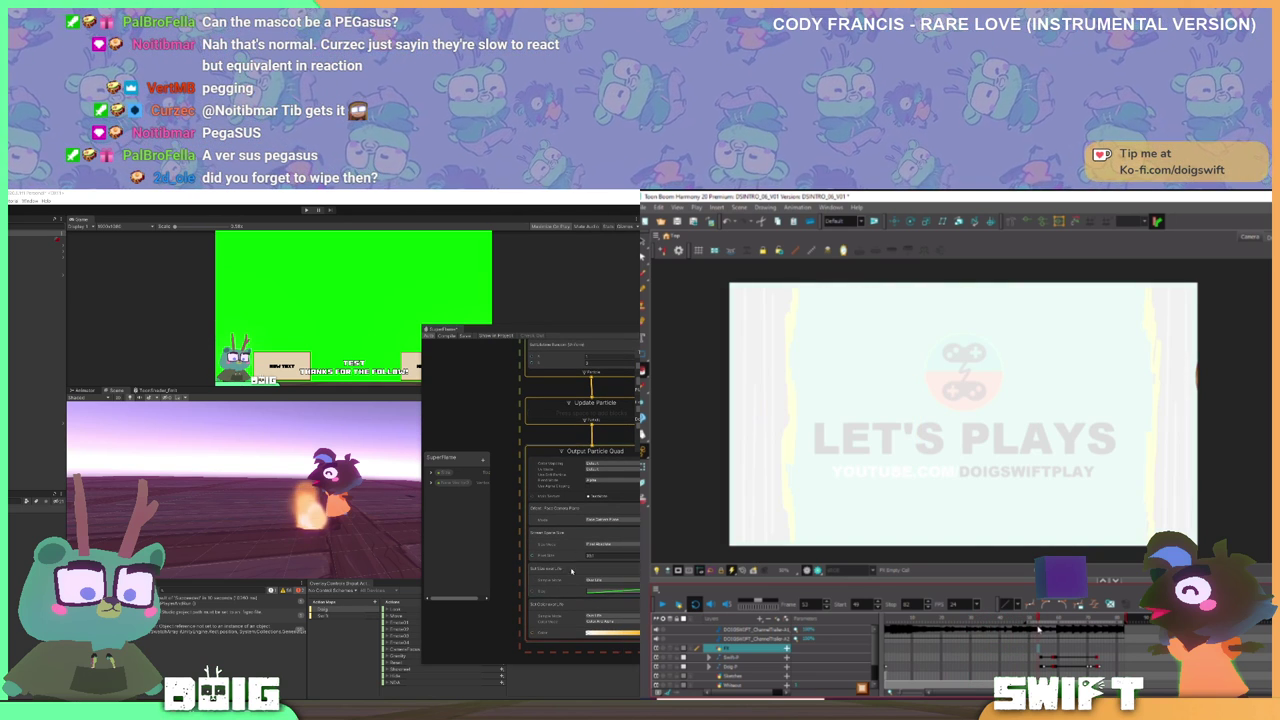
- Open the block list for the Output Particle Quad context and inspect the Swift group's layers at the streak's first frame
right_click(572, 648)
left_click(710, 658)
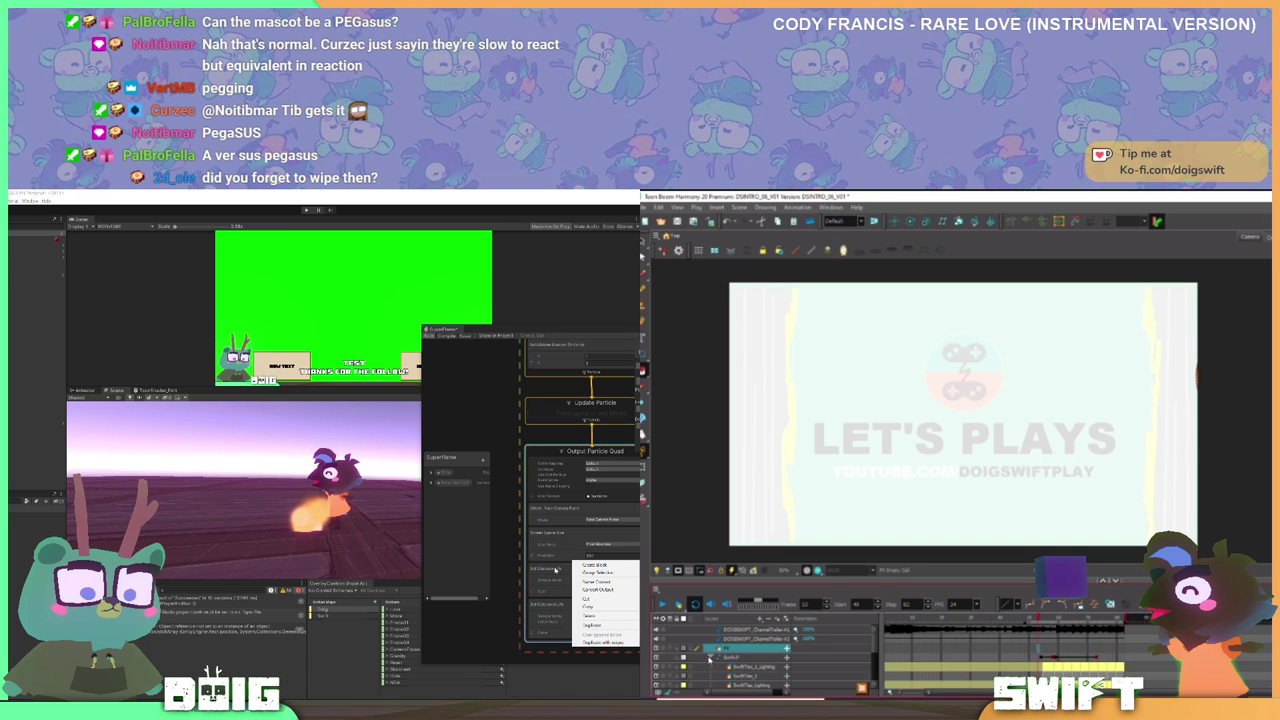
scroll(937, 655, "down", 3)
left_click(561, 637)
scroll(923, 648, "up", 3)
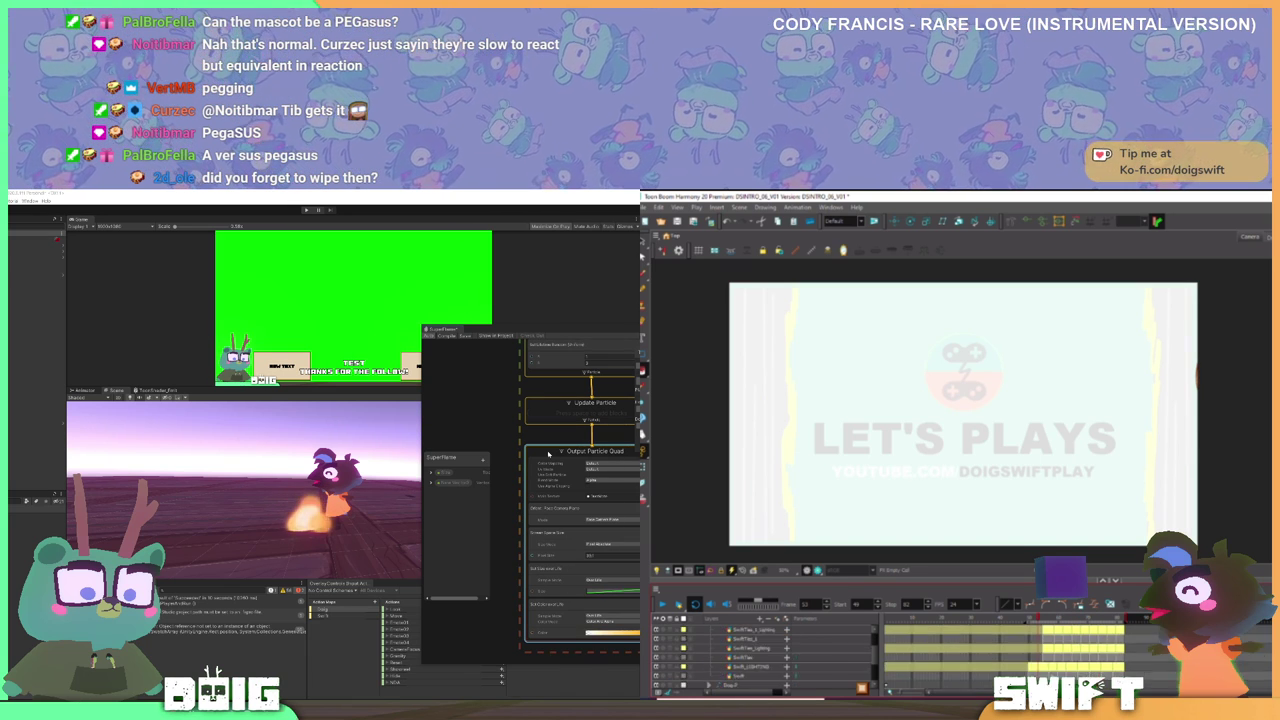
right_click(548, 452)
scroll(1040, 668, "down", 2)
left_click(571, 456)
left_click_drag(1033, 677, 1032, 668)
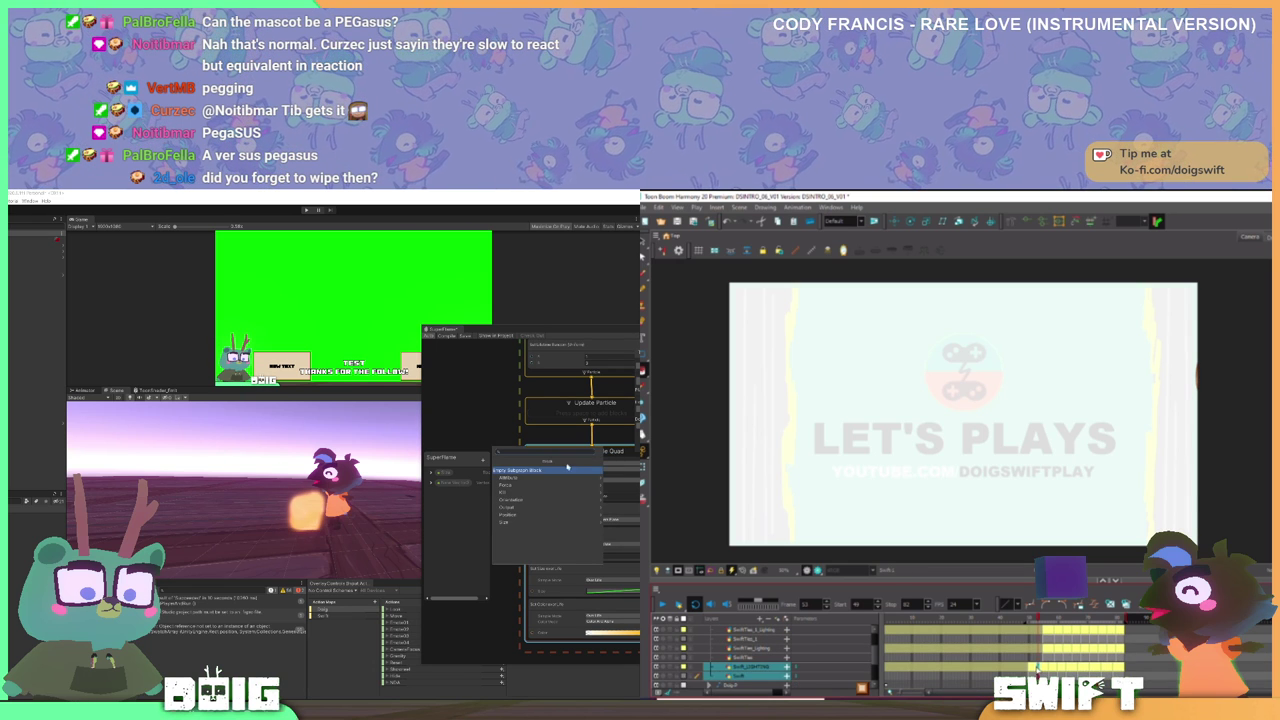
- Browse the Size and Position block categories, check the frame before the yellow streaks, and collapse the Swift group
left_click(548, 523)
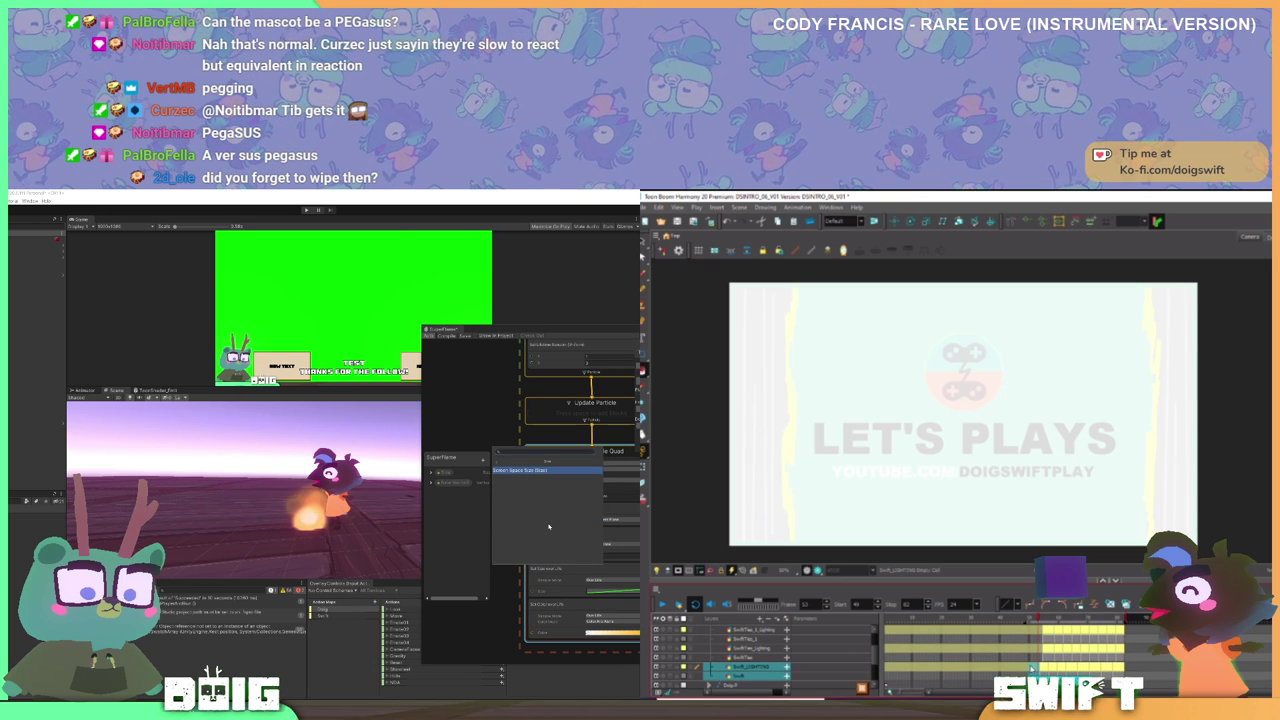
scroll(1032, 668, "up", 3)
left_click(533, 462)
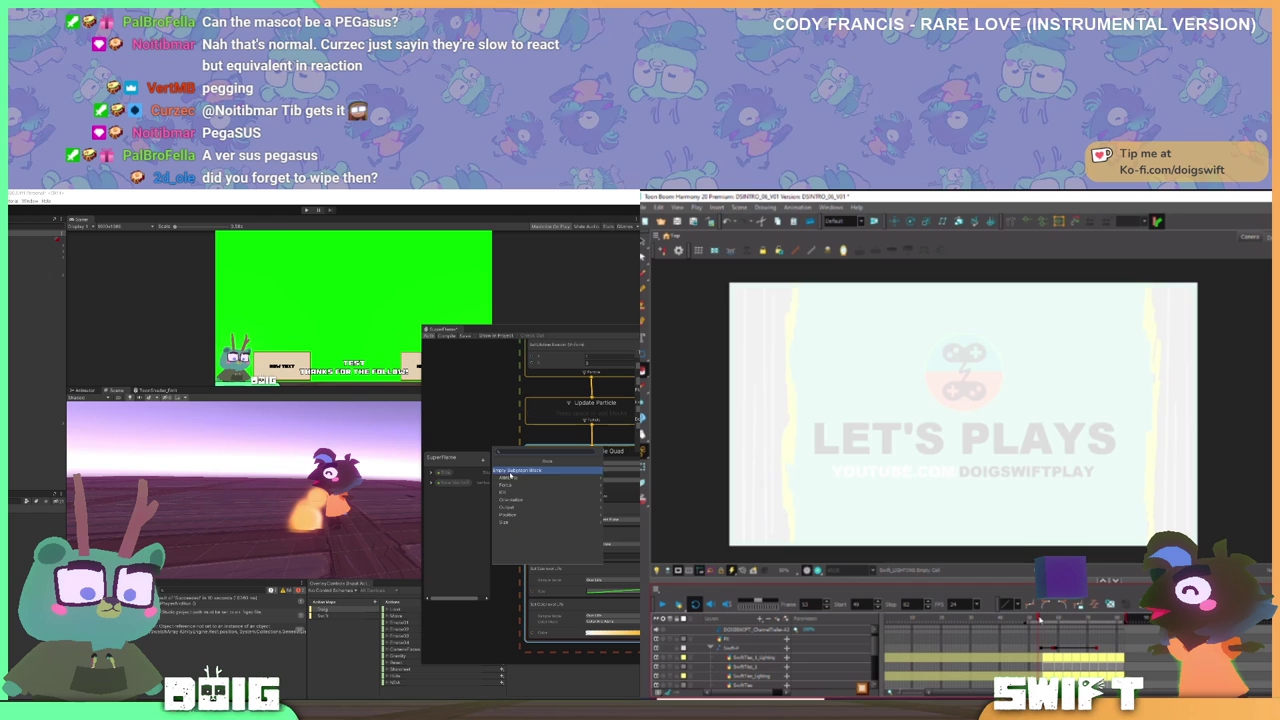
left_click_drag(1040, 619, 1036, 622)
left_click(527, 517)
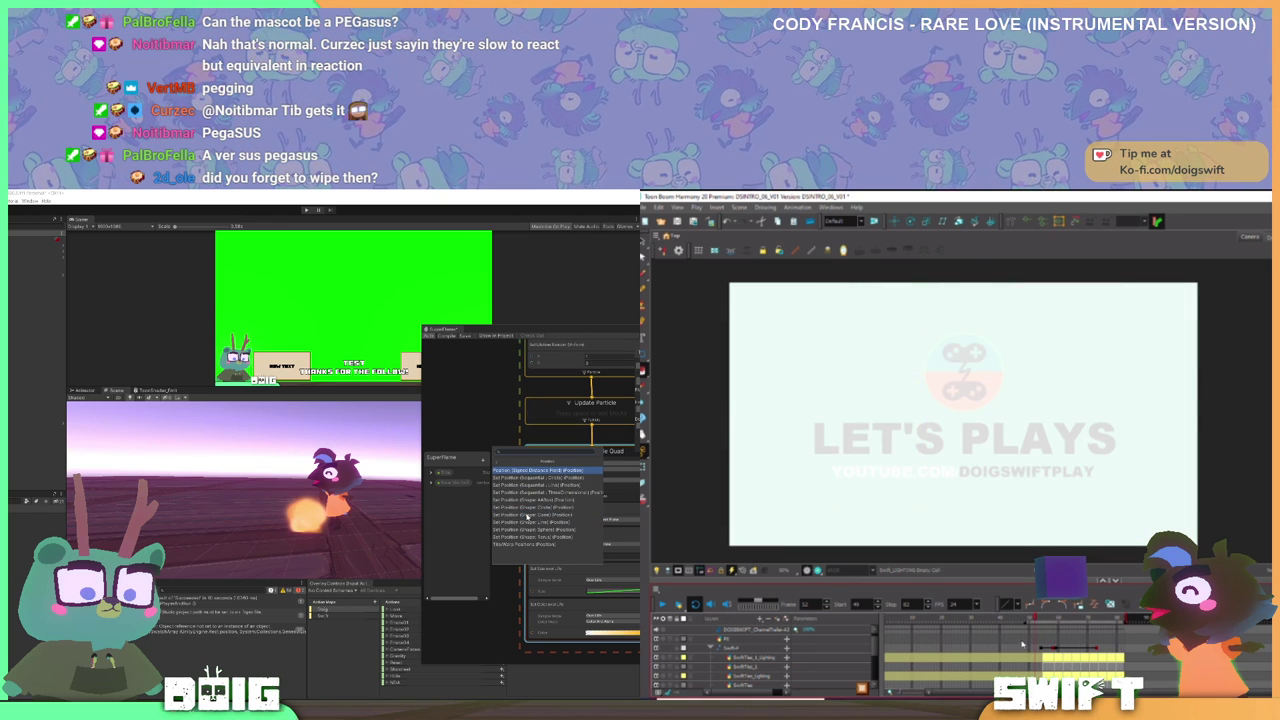
scroll(1021, 644, "up", 1)
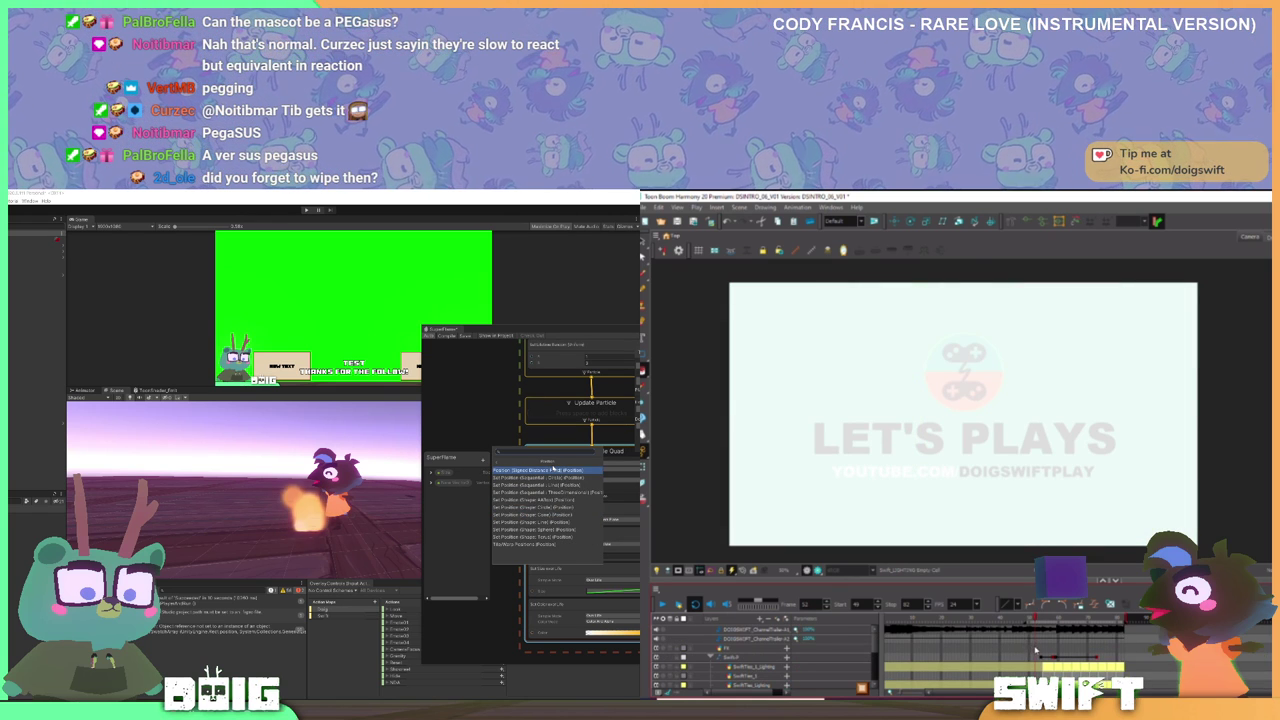
left_click(710, 656)
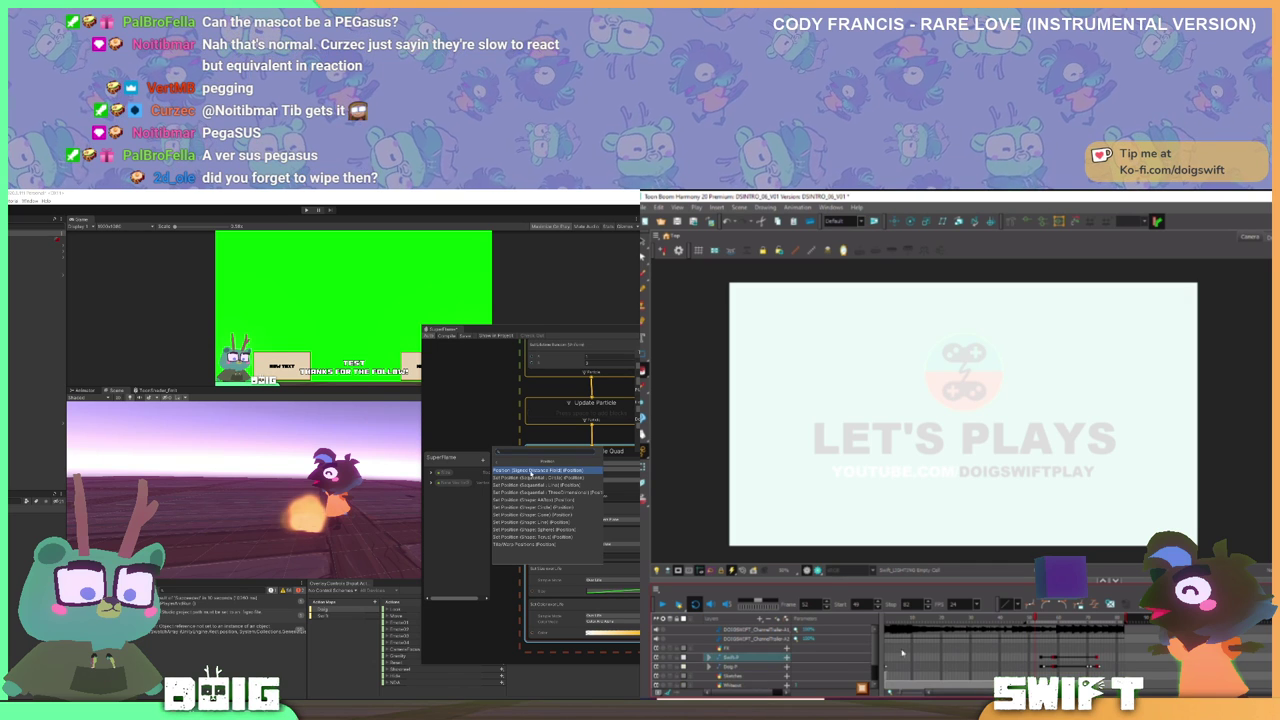
- Select the FX layer where the yellow streaks enter and look through the Attribute, Force and Orientation block categories
left_click(1037, 651)
left_click(502, 462)
key("comma")
left_click(527, 478)
key("period")
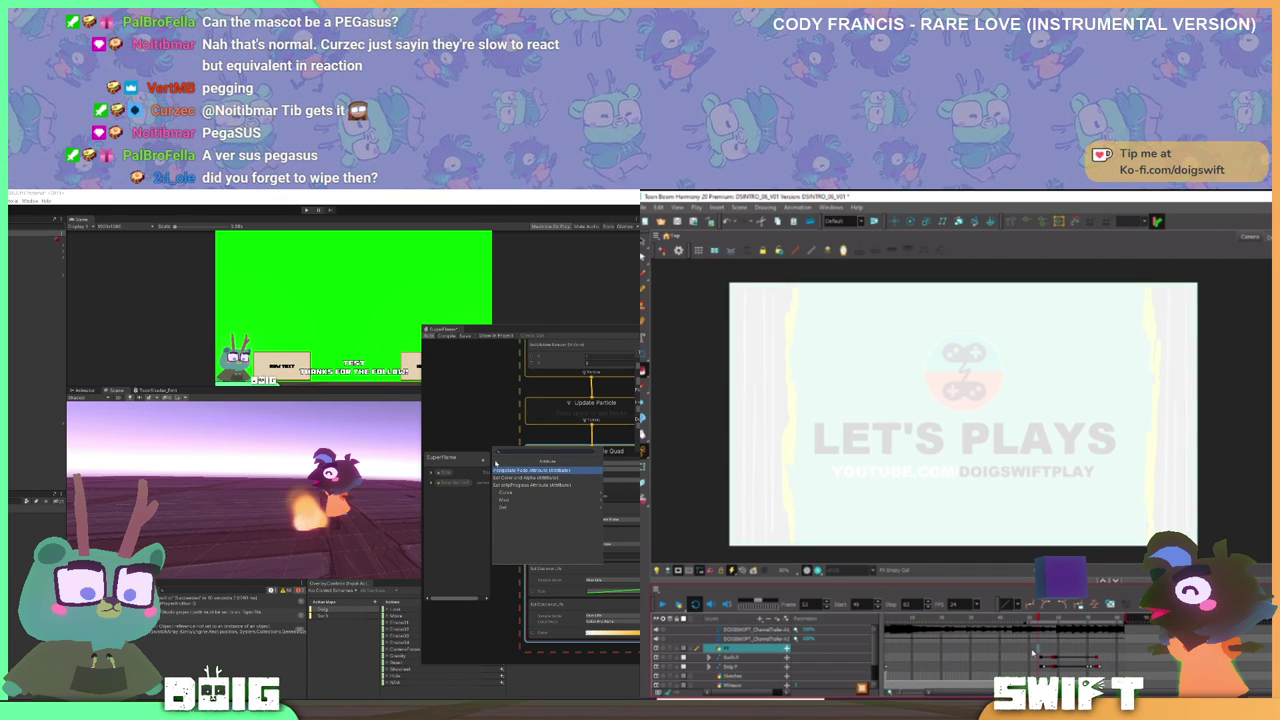
left_click(497, 462)
left_click(516, 487)
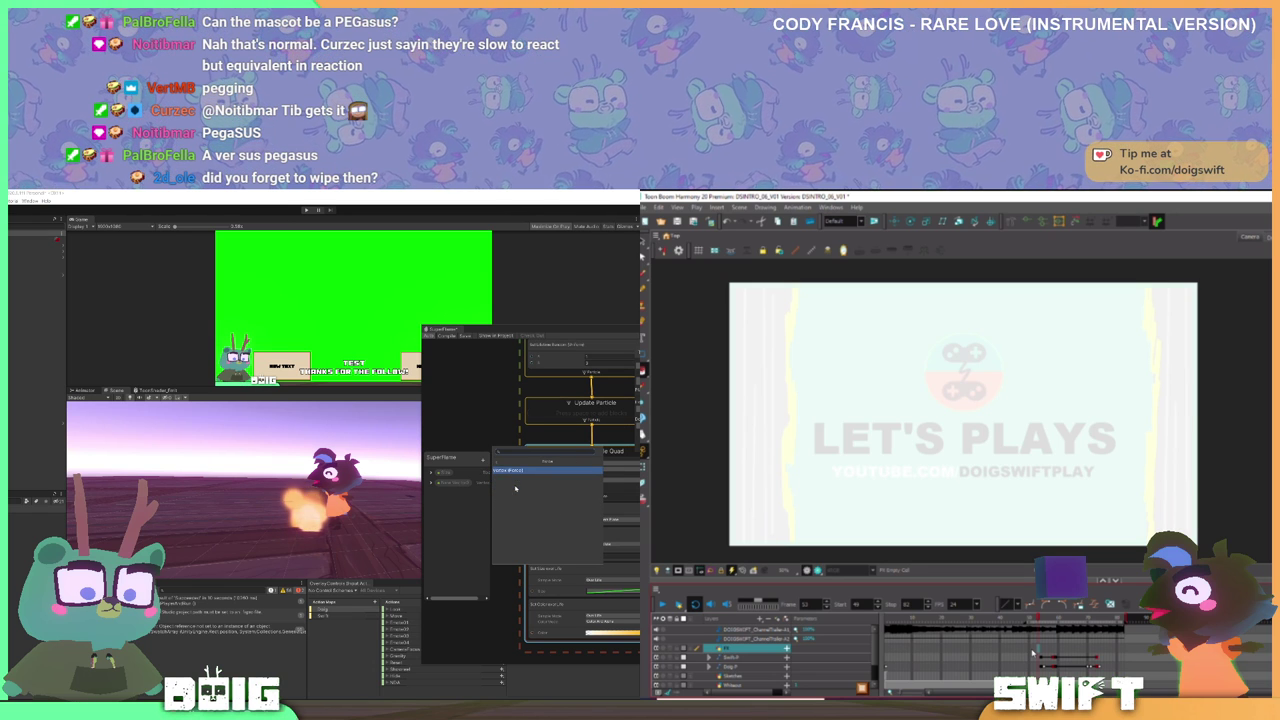
left_click(498, 463)
left_click(520, 493)
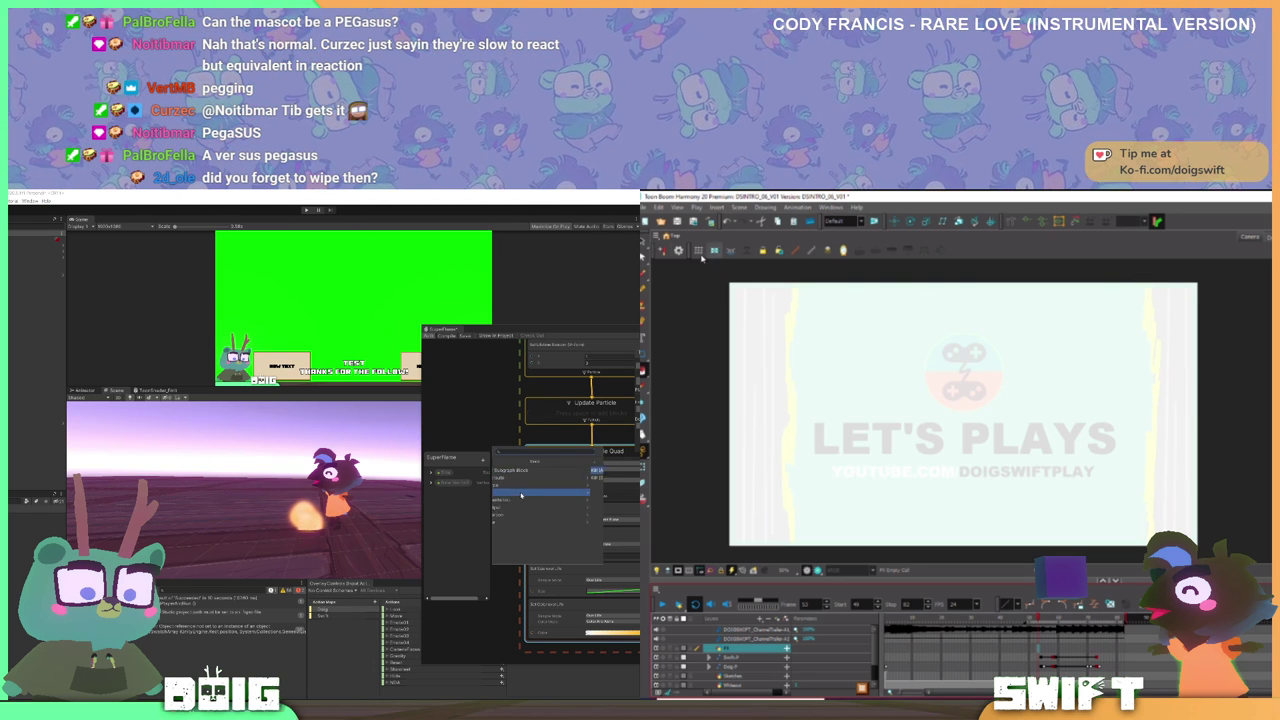
key("BackSpace")
key("BackSpace")
key("BackSpace")
key("BackSpace")
type("orient")
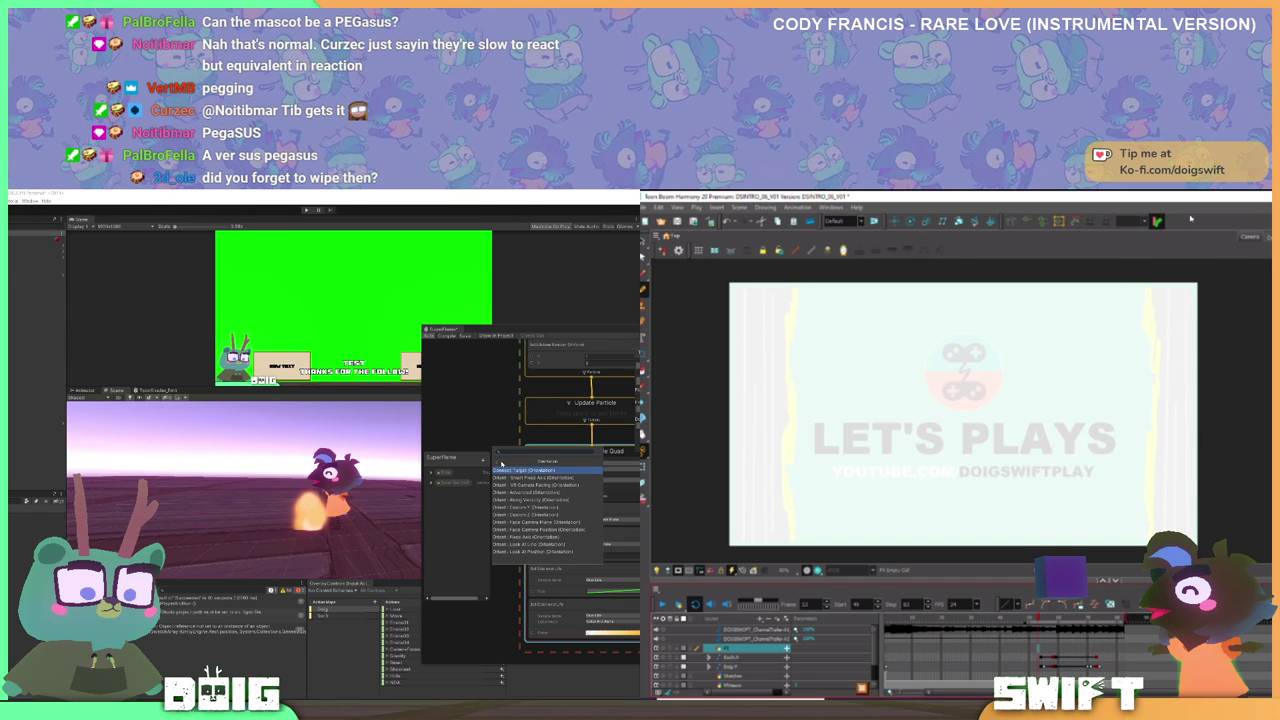
- Draw a jagged magenta lightning bolt down the right-hand yellow streak on FX, and check the Output and Position block categories
left_click(497, 463)
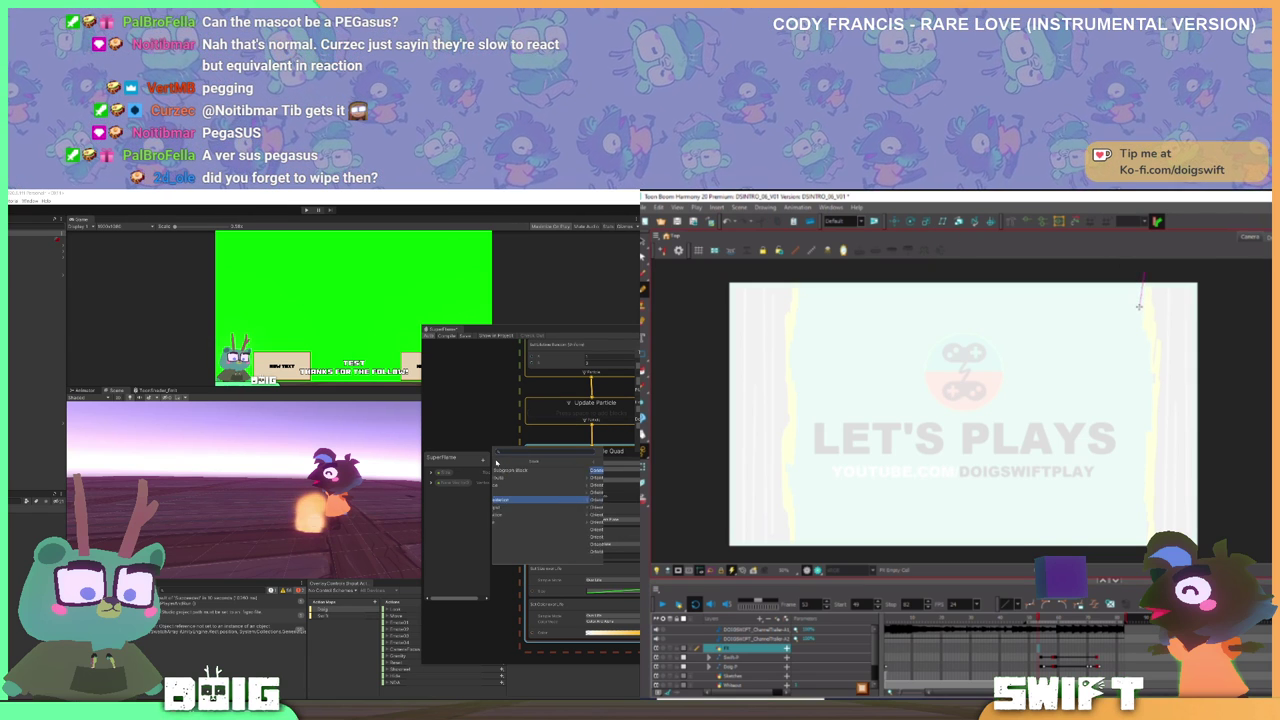
left_click(508, 507)
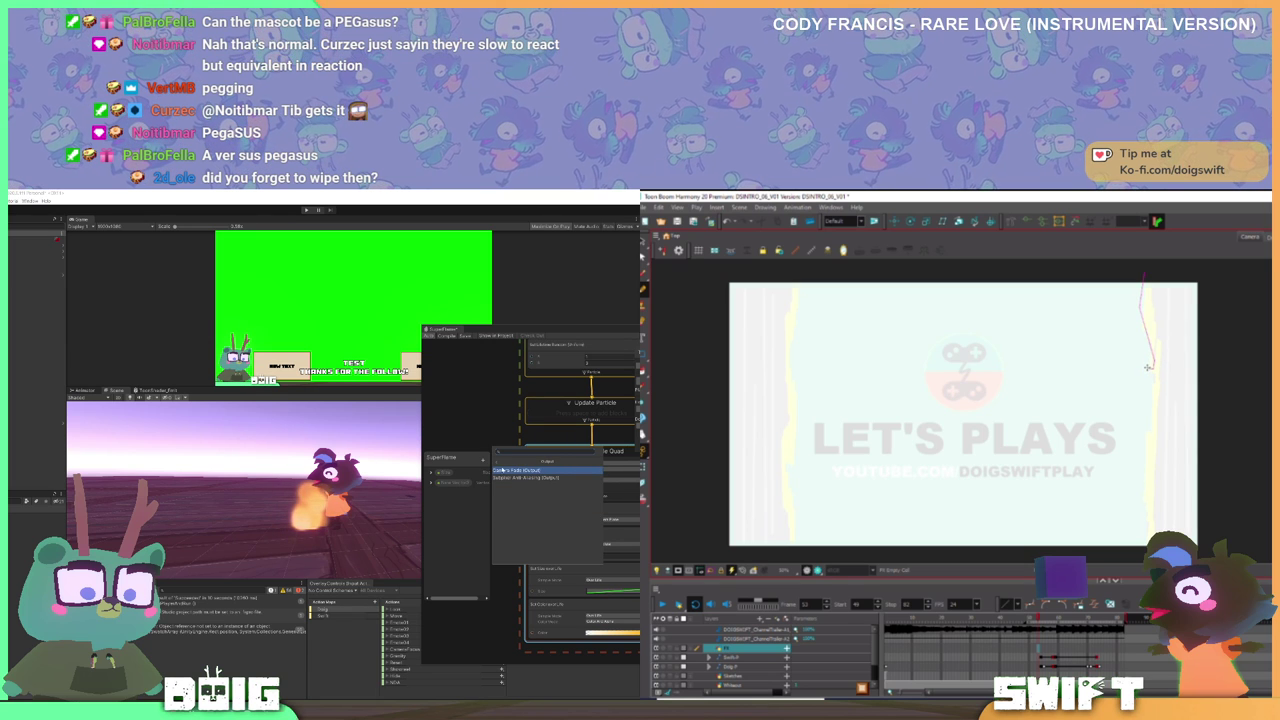
left_click_drag(1140, 386, 1142, 402)
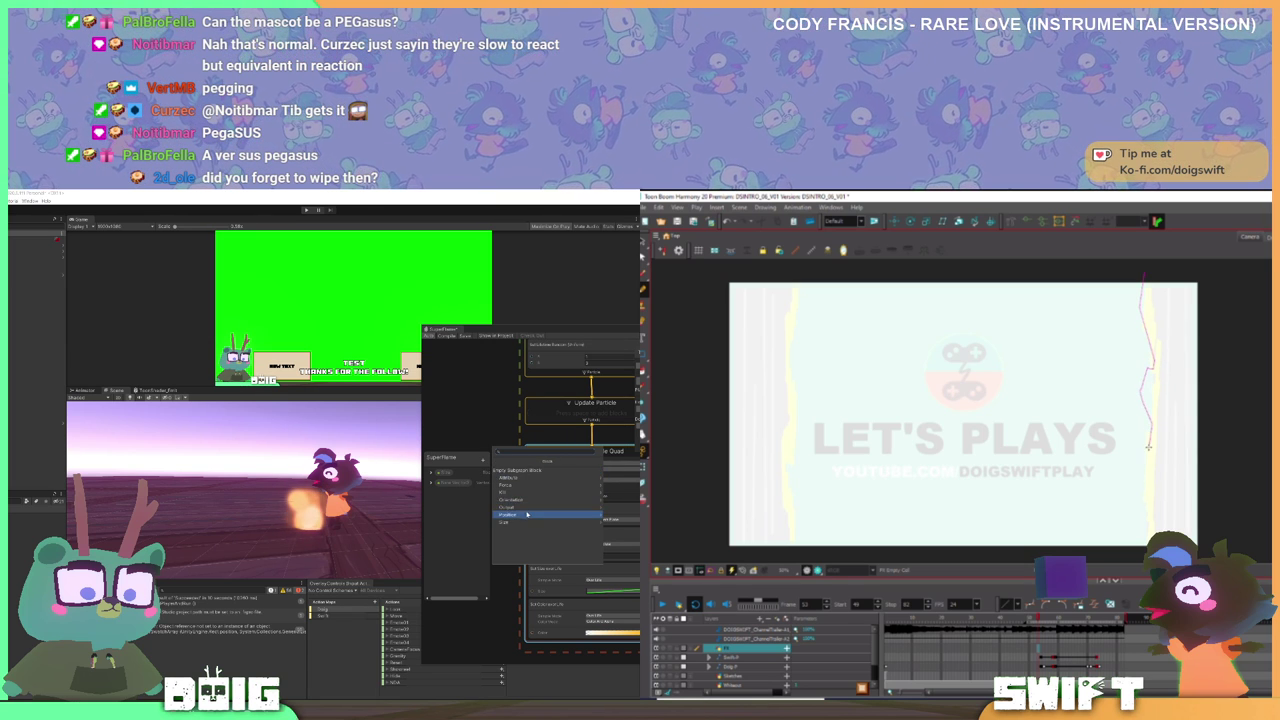
left_click(510, 514)
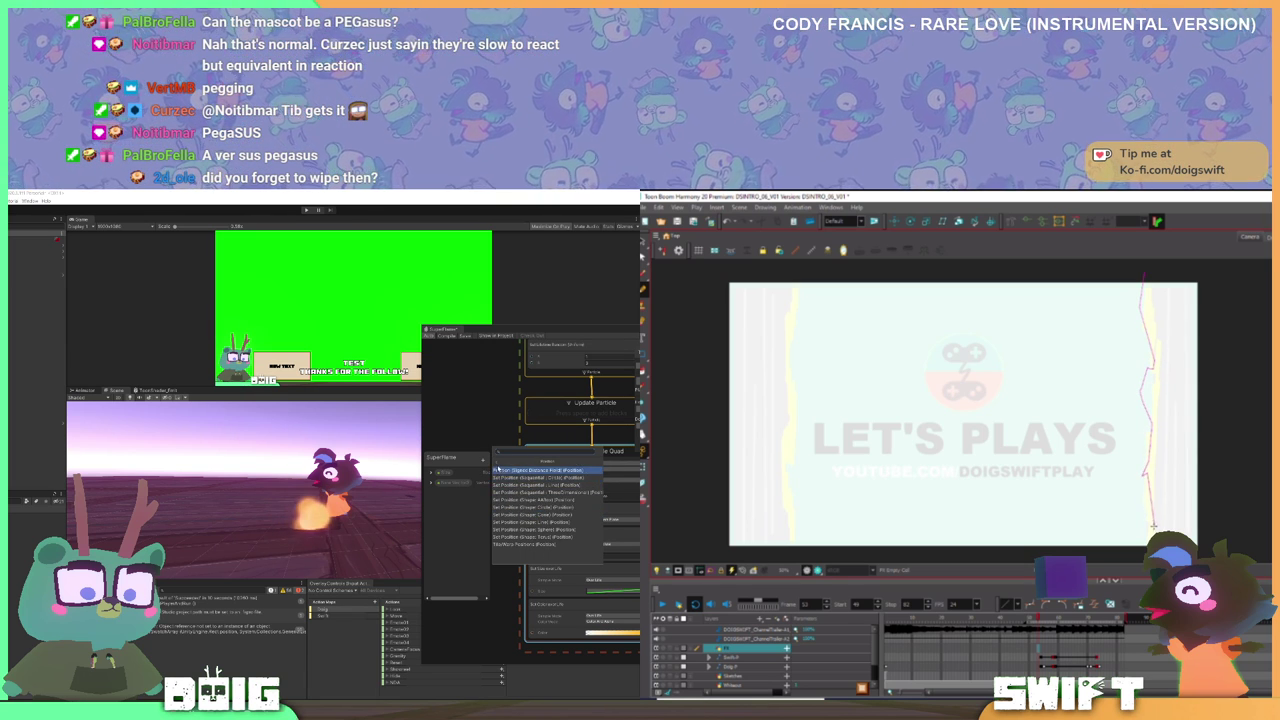
left_click(498, 463)
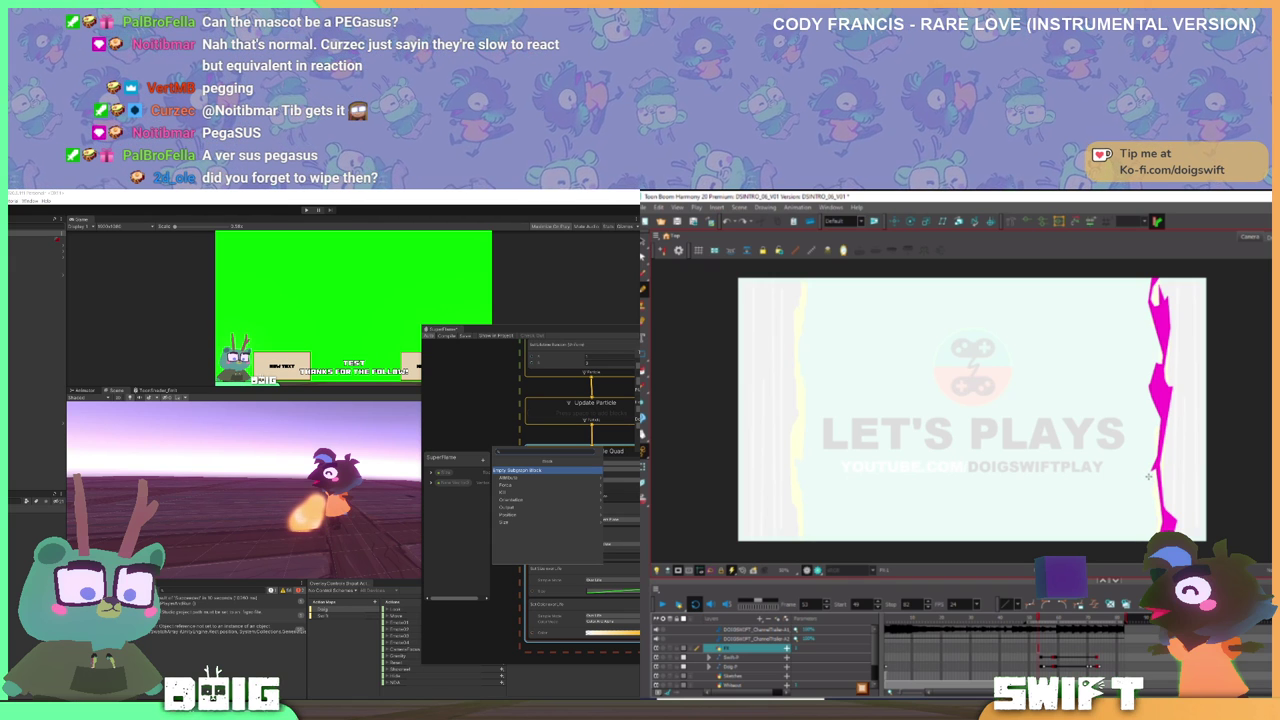
left_click(476, 431)
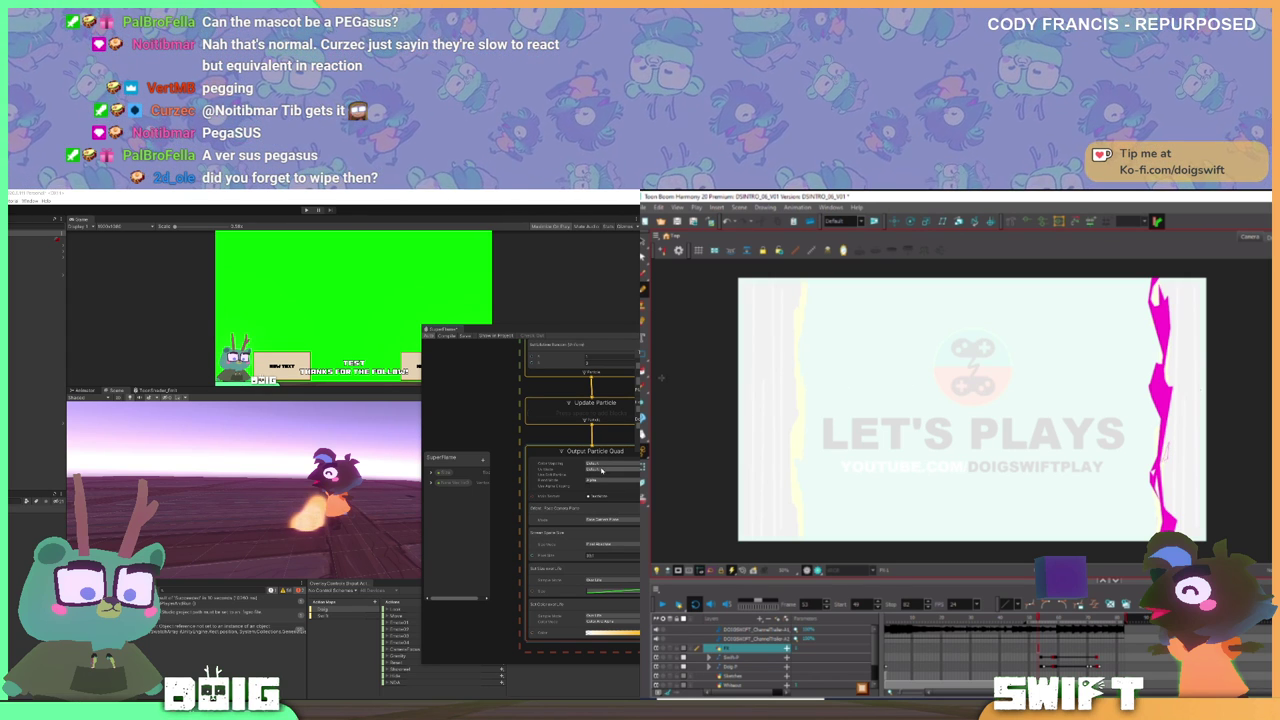
- Check the UV mode and blend mode options of the Output Particle Quad context
left_click(589, 470)
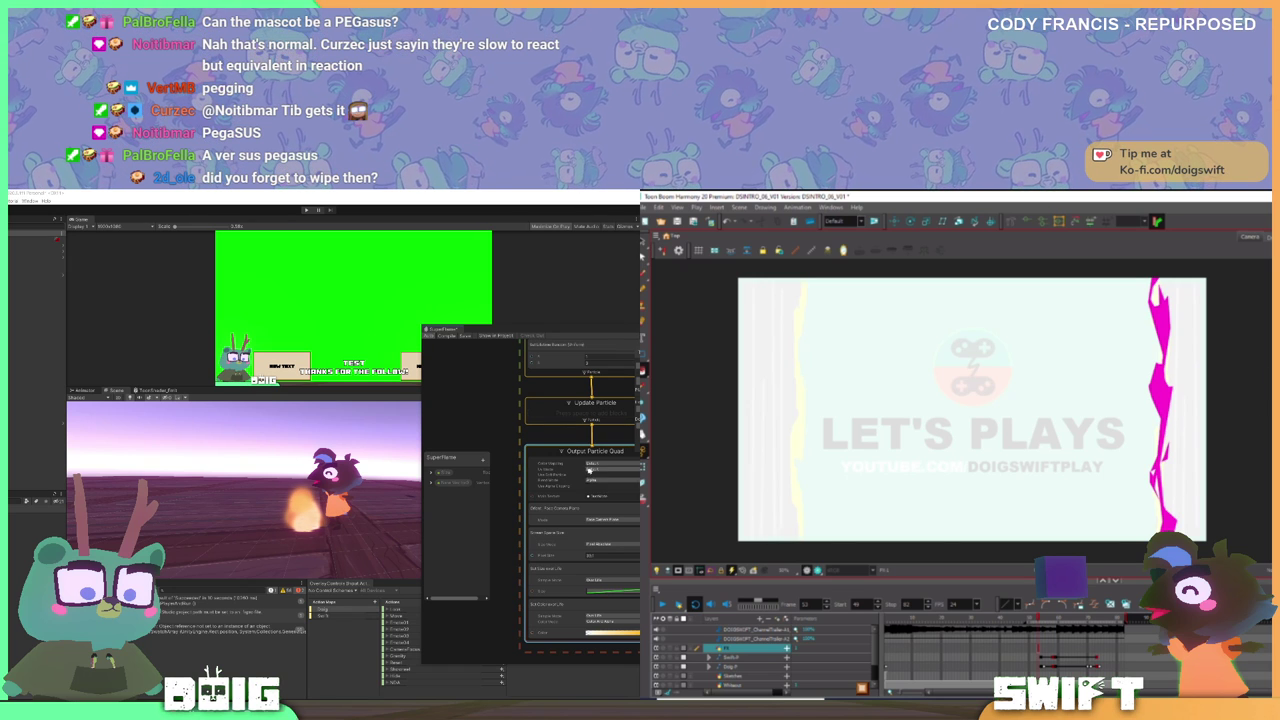
left_click(590, 466)
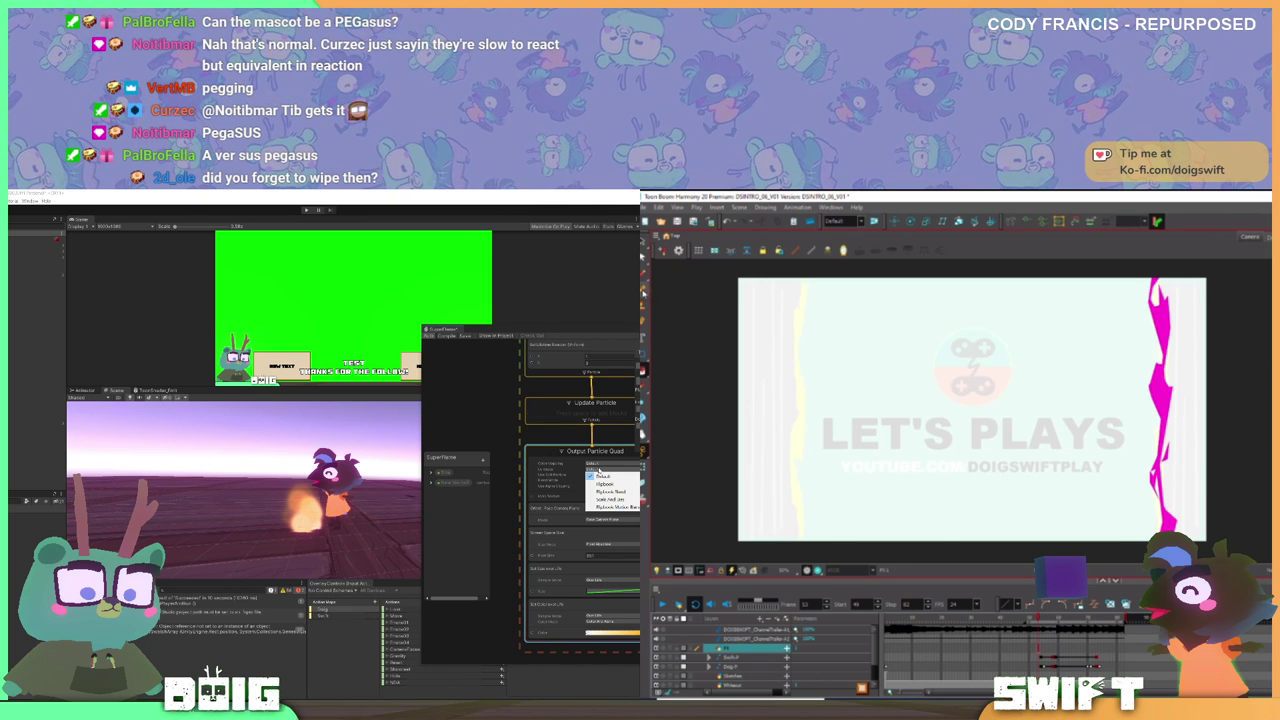
left_click(644, 289)
left_click(573, 470)
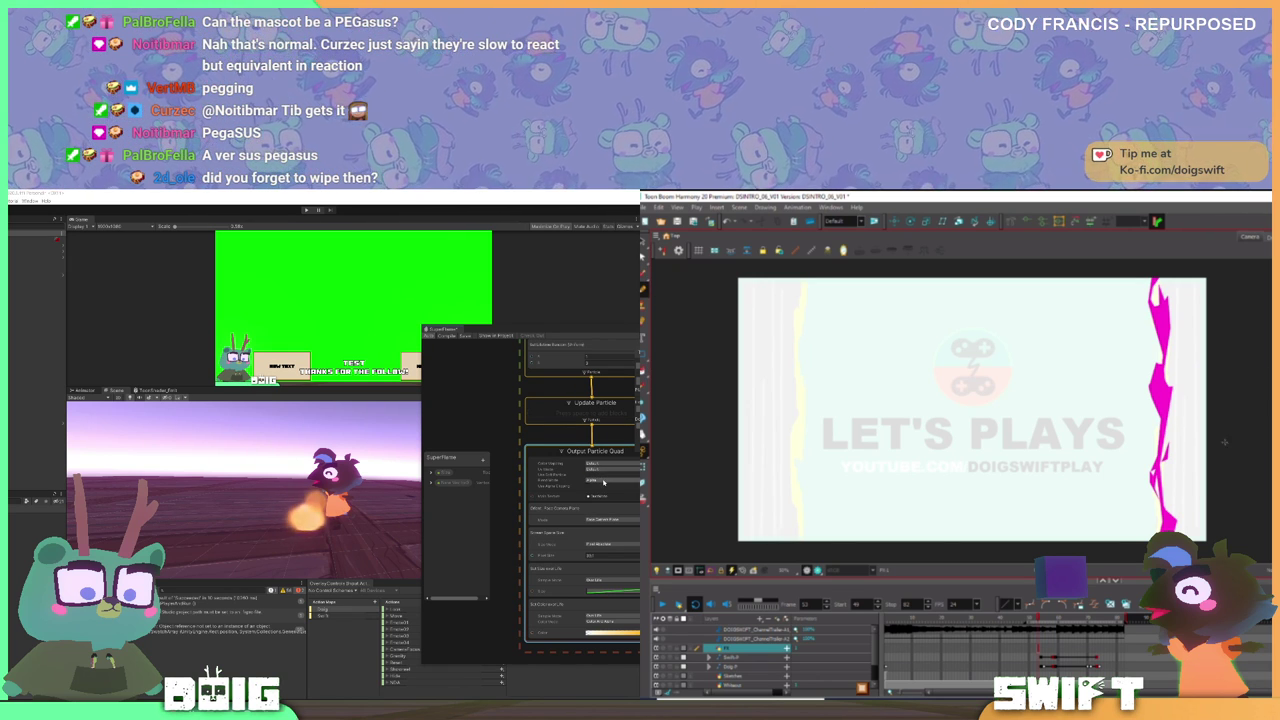
left_click(603, 482)
left_click(559, 476)
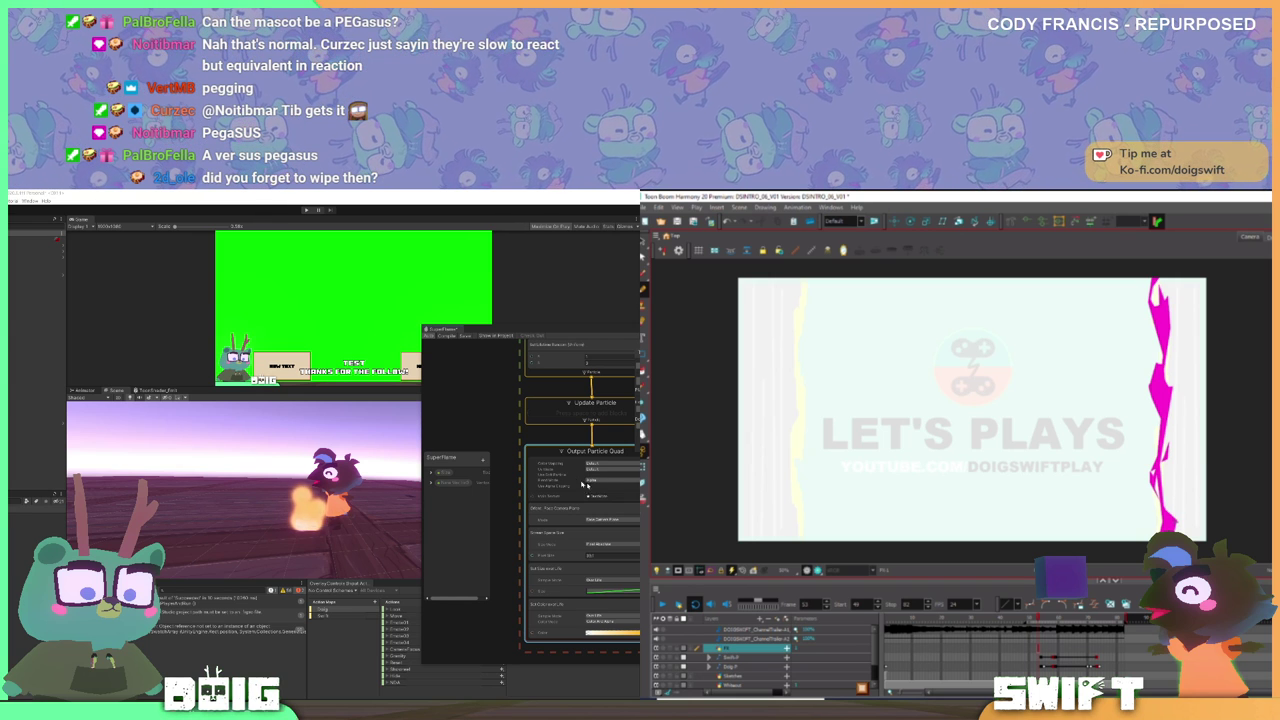
- Try the Along Velocity orient mode on the flame particles and view the effect in the scene
left_click(600, 519)
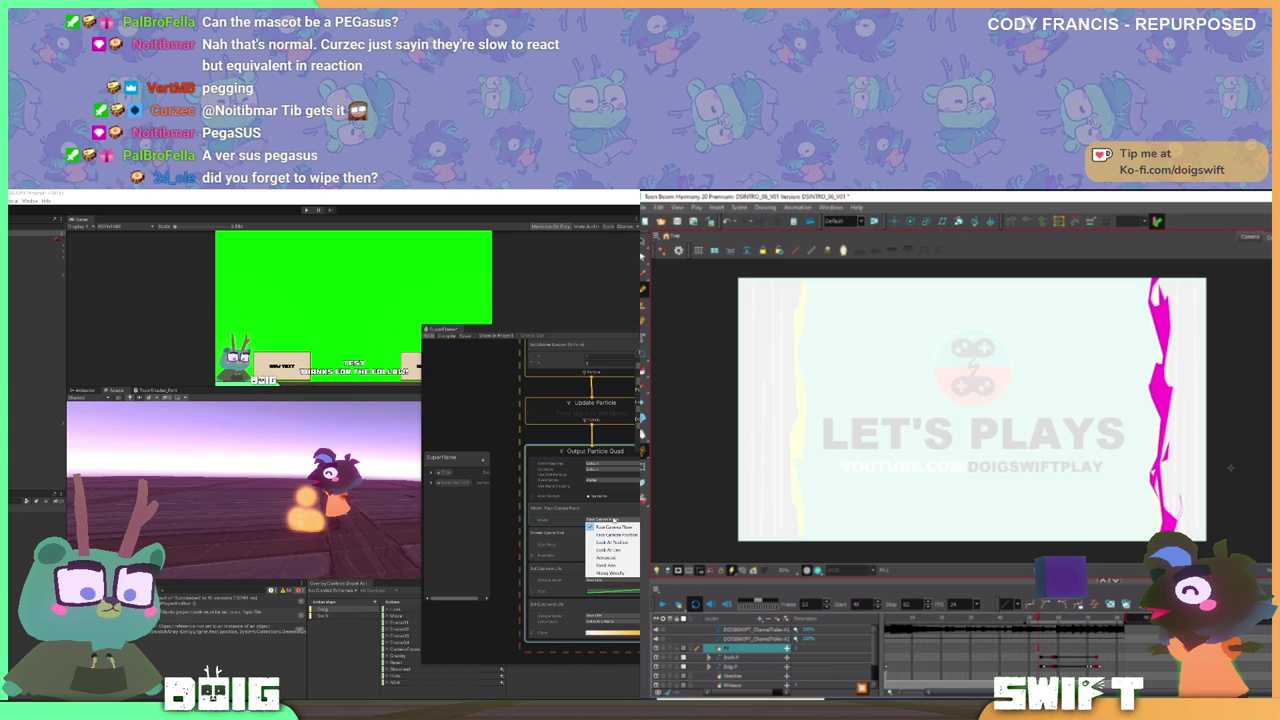
left_click(615, 574)
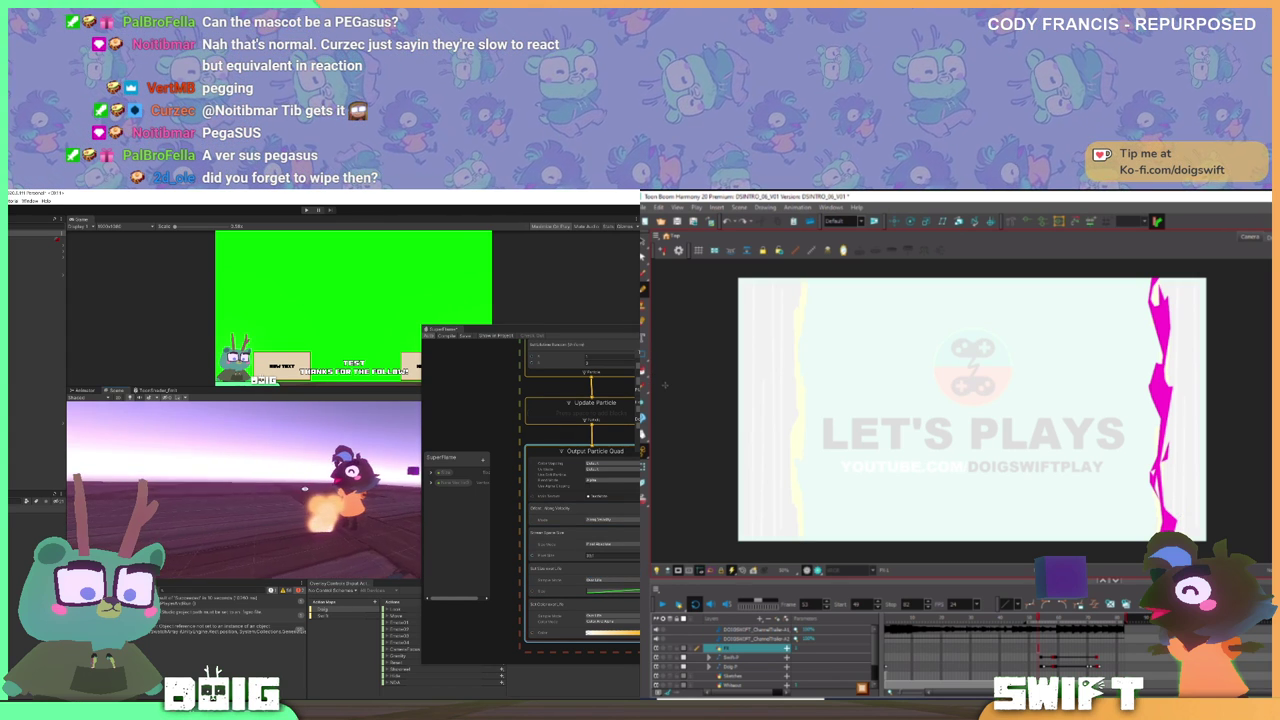
left_click_drag(305, 489, 310, 551)
- Draw a second magenta bolt over the right-hand yellow streak on the next FX drawing, and set the particles' orient mode to Face Camera Plane
left_click(1041, 651)
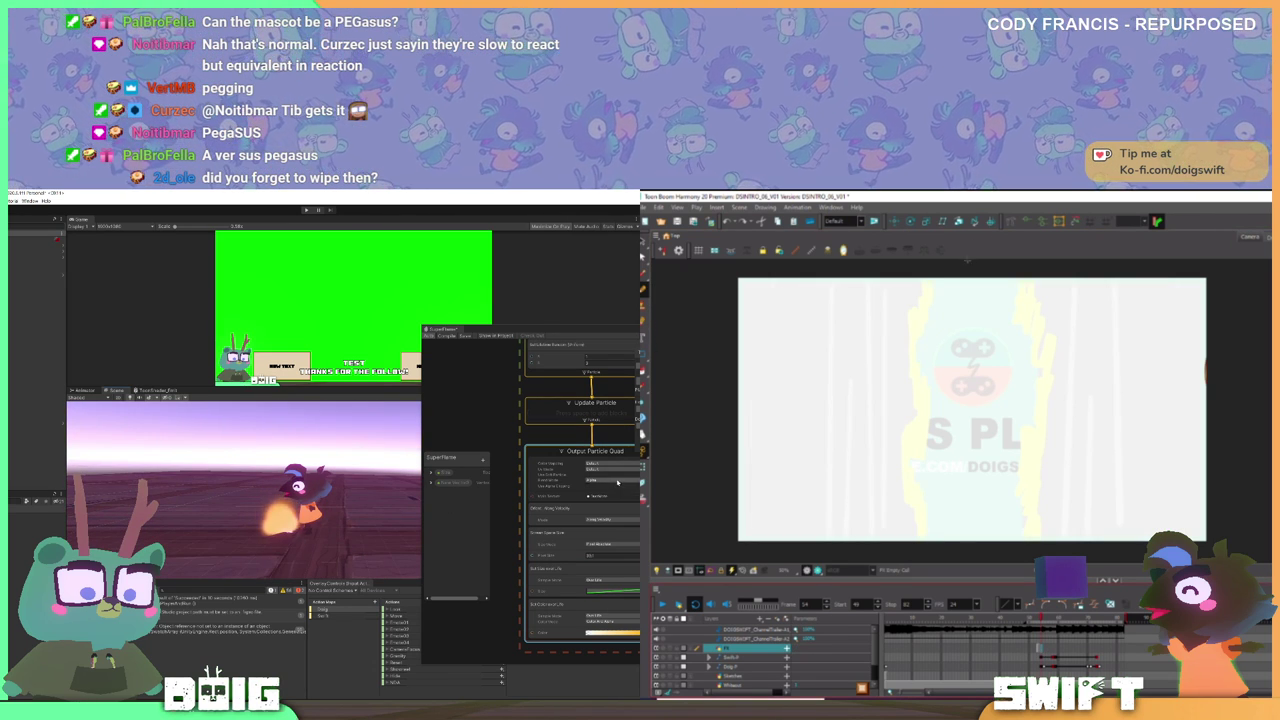
mouse_move(1021, 270)
left_mouse_down()
mouse_move(1011, 317)
mouse_move(1033, 343)
mouse_move(1038, 390)
mouse_move(1005, 496)
mouse_move(1028, 484)
mouse_move(1035, 546)
mouse_move(1051, 536)
mouse_move(1050, 436)
mouse_move(1036, 450)
mouse_move(1030, 438)
mouse_move(1058, 357)
mouse_move(1042, 307)
mouse_move(1025, 316)
mouse_move(1026, 276)
left_mouse_up()
left_click(608, 521)
left_click(614, 527)
mouse_move(345, 470)
left_mouse_down()
mouse_move(345, 582)
mouse_move(357, 594)
left_mouse_up()
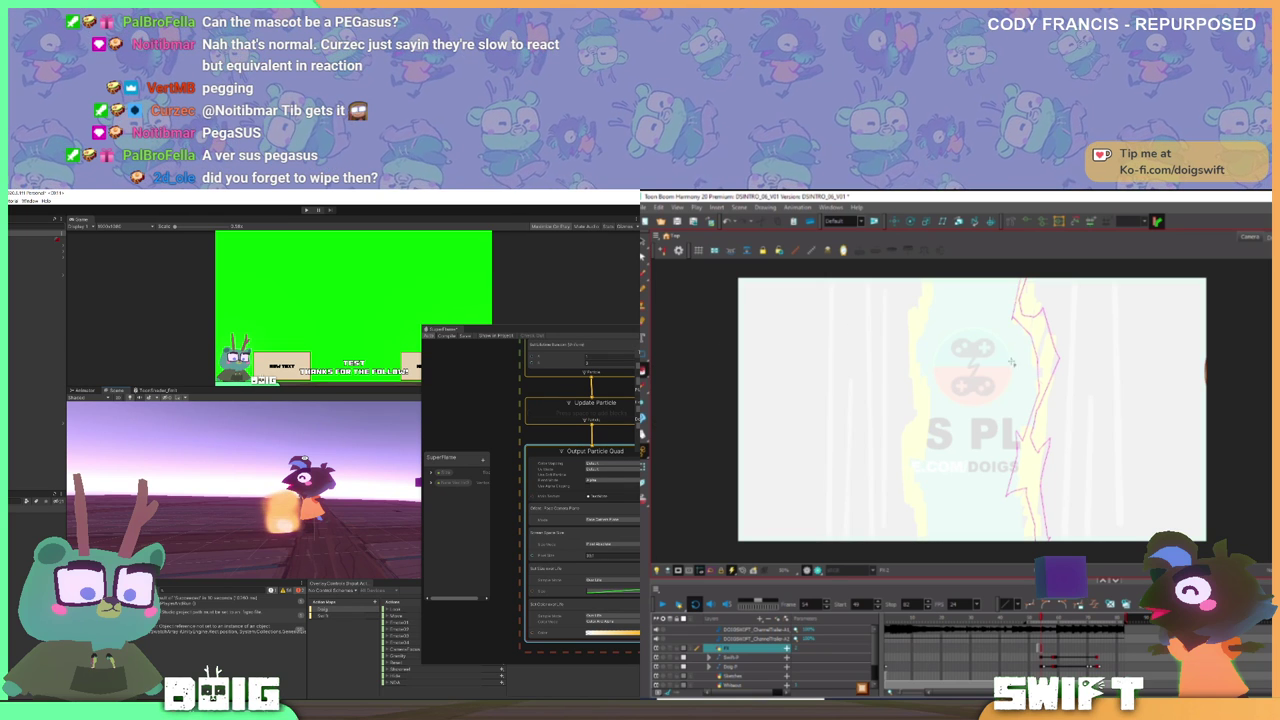
left_click(1033, 484)
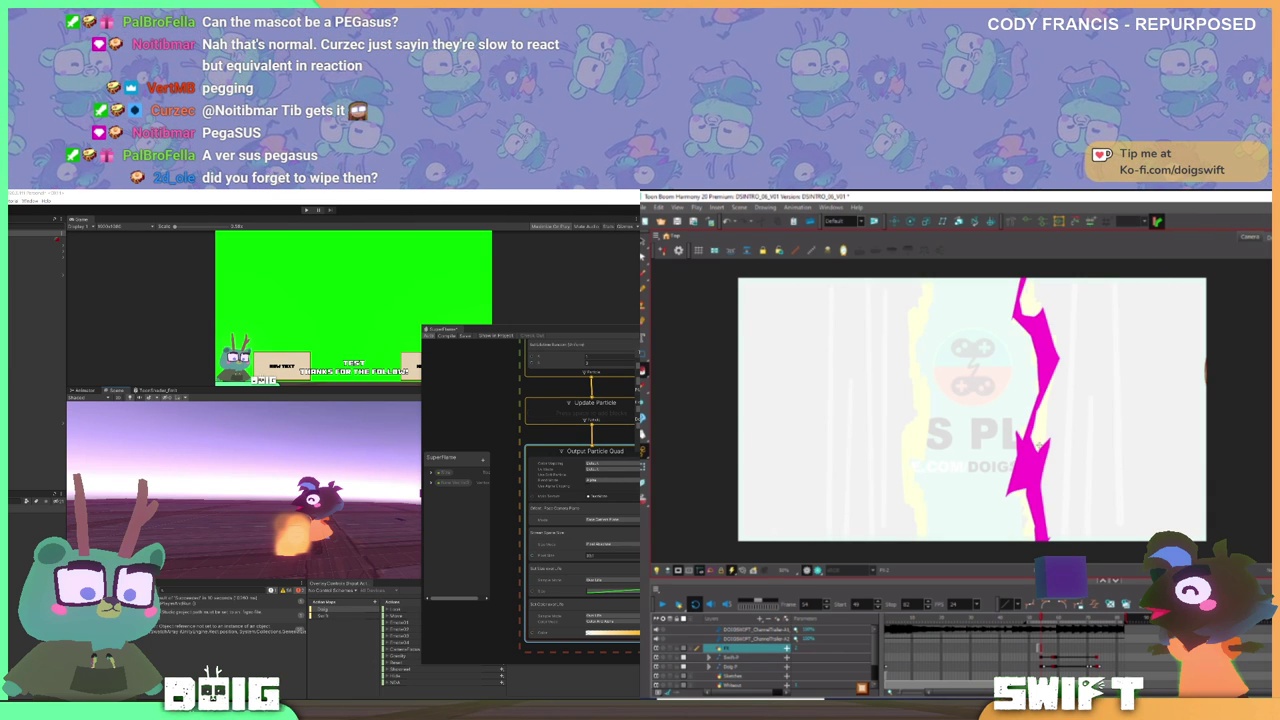
- Slim down the lower half of the magenta bolt on FX by removing its thick filled pieces
left_click(1046, 476)
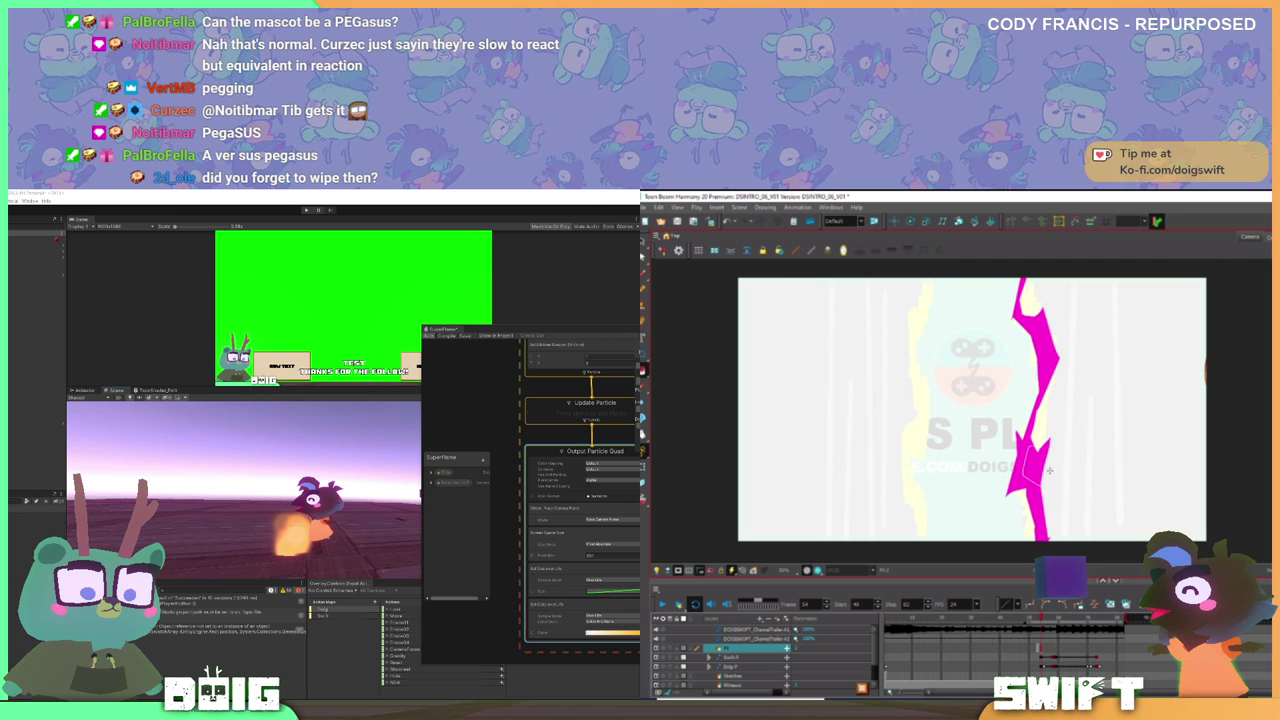
key("Delete")
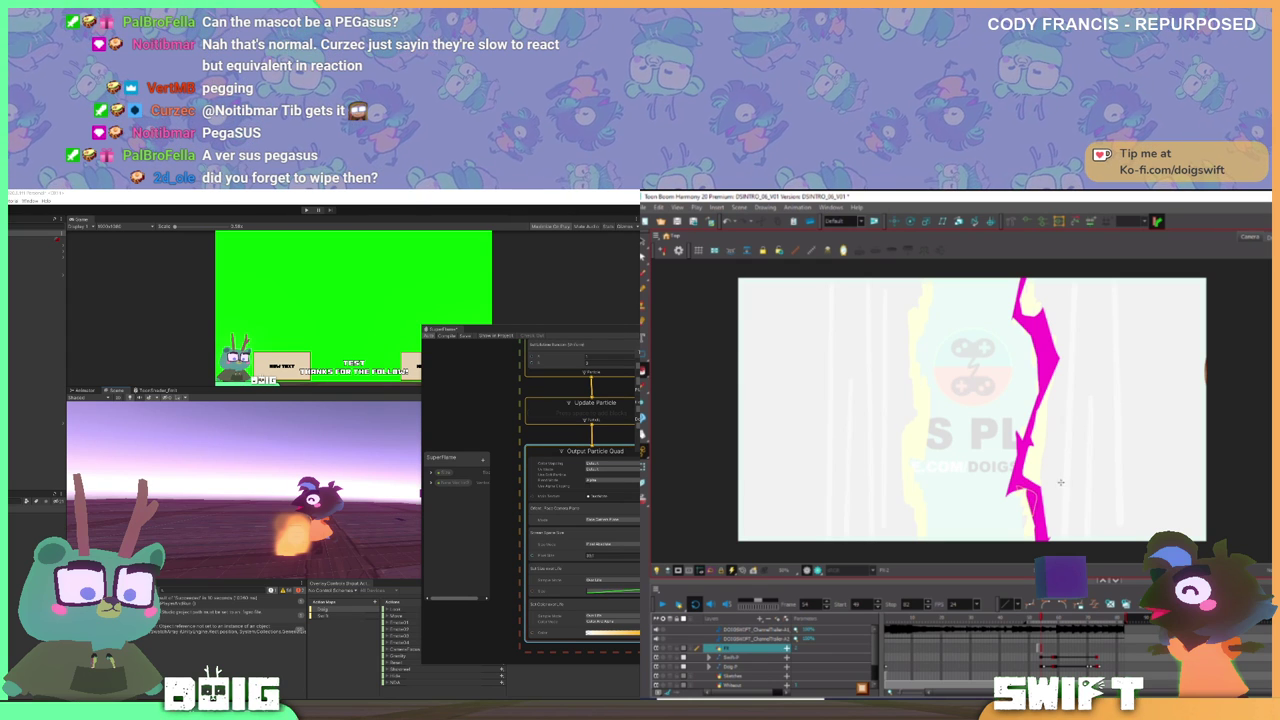
key("Delete")
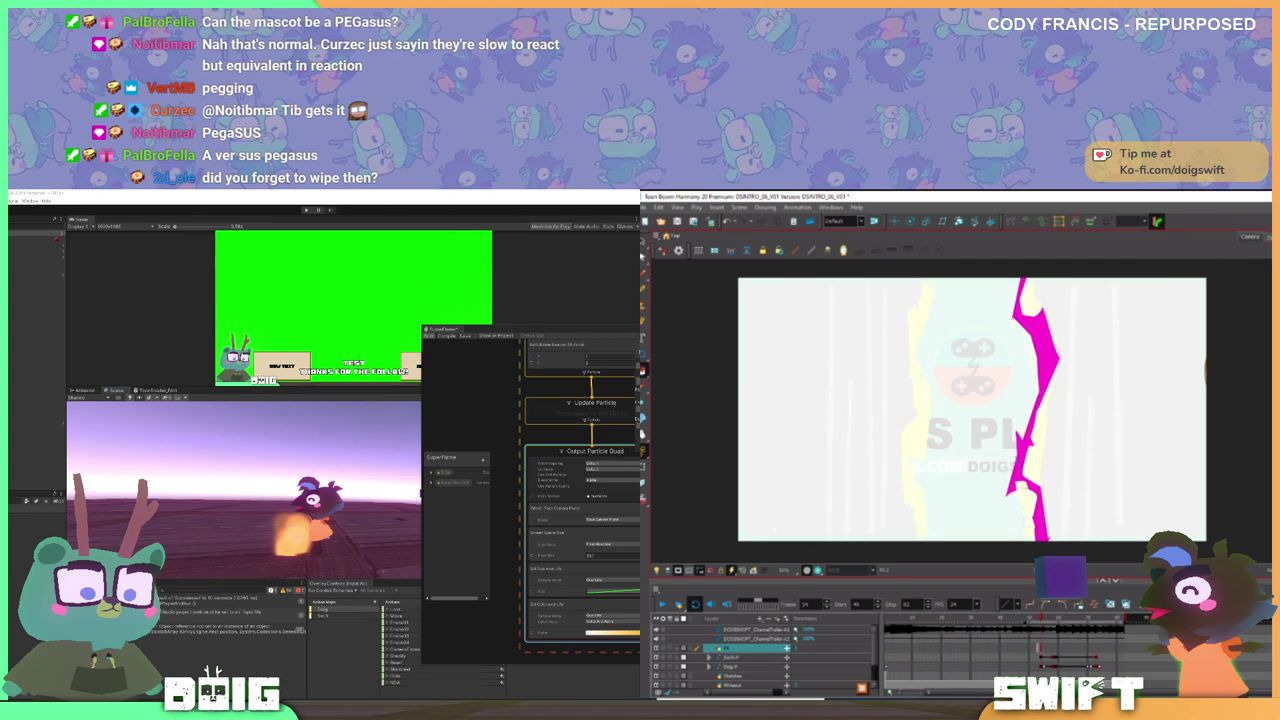
left_click_drag(1014, 462, 1021, 466)
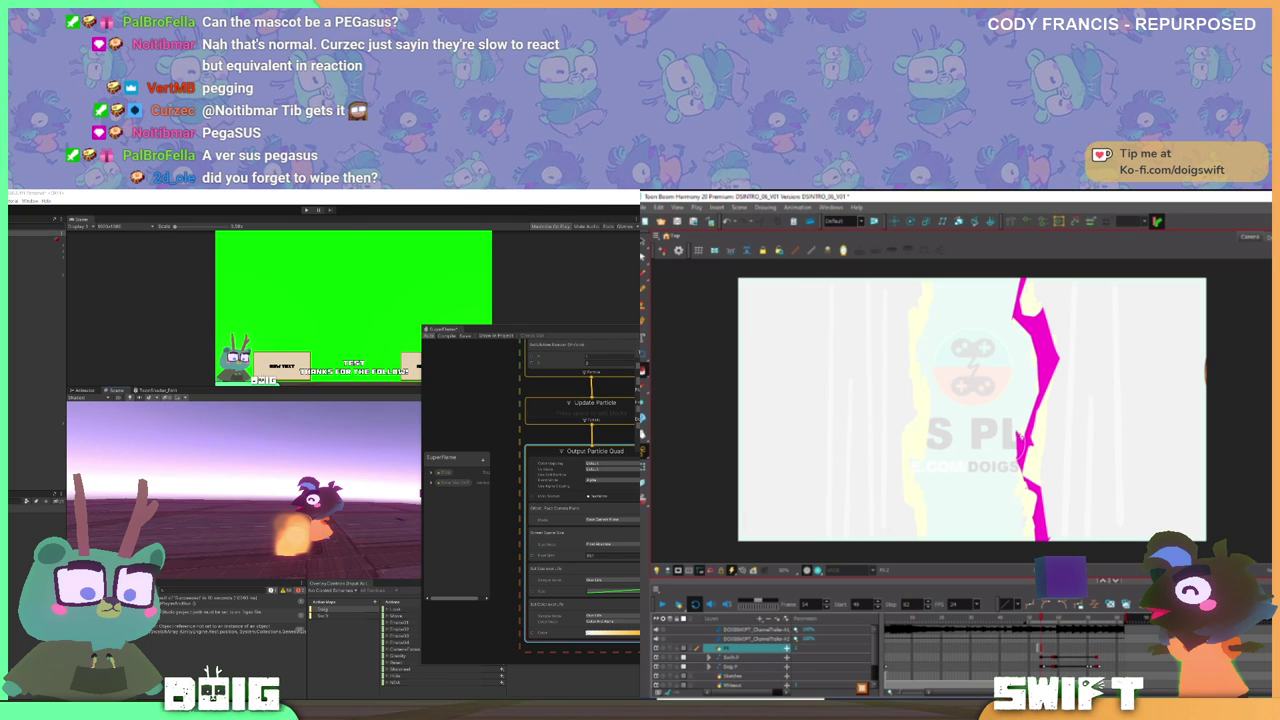
key("ctrl+z")
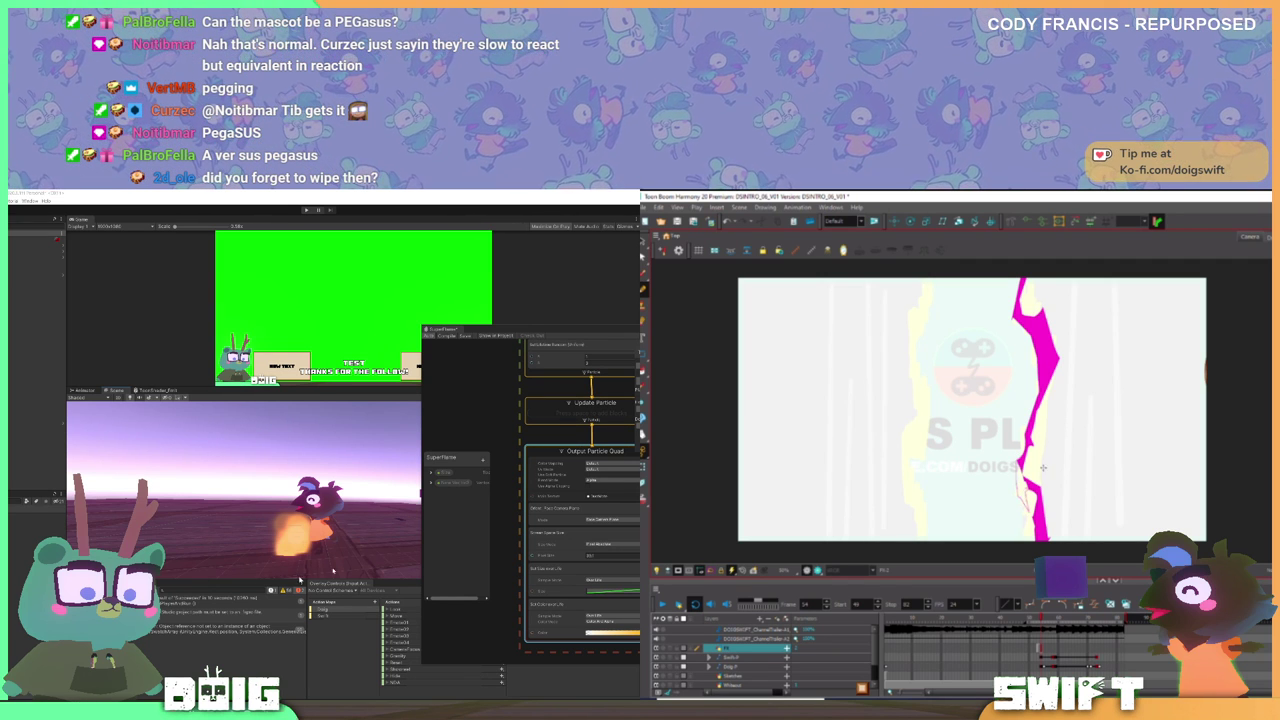
left_click(643, 370)
- Check the Attribute category of blocks available for the Update Particle context
left_click_drag(471, 408, 445, 526)
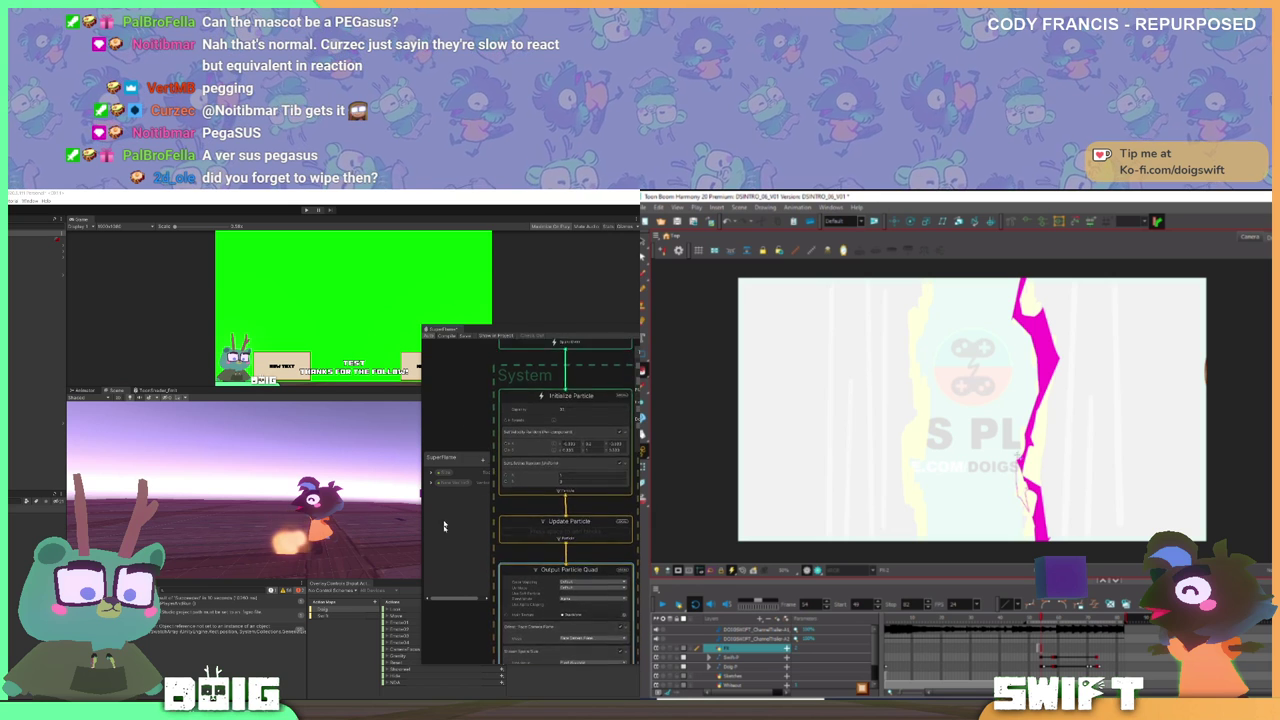
left_click(575, 547)
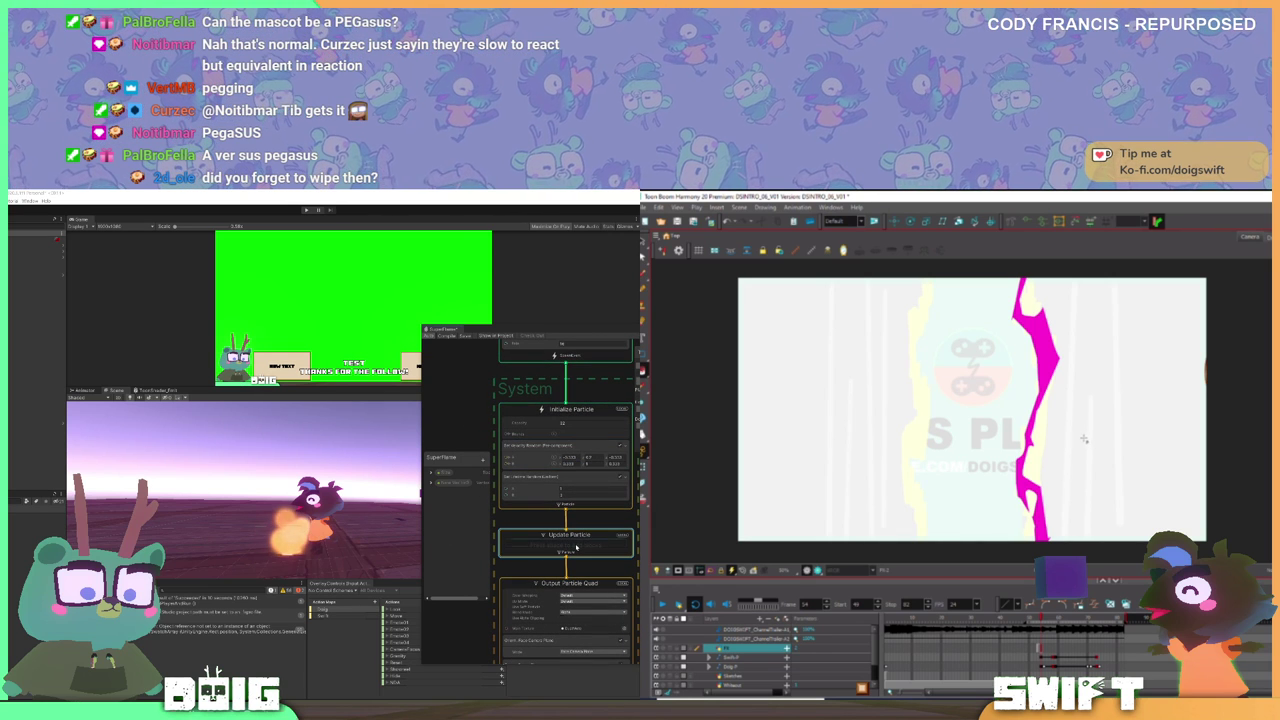
key("space")
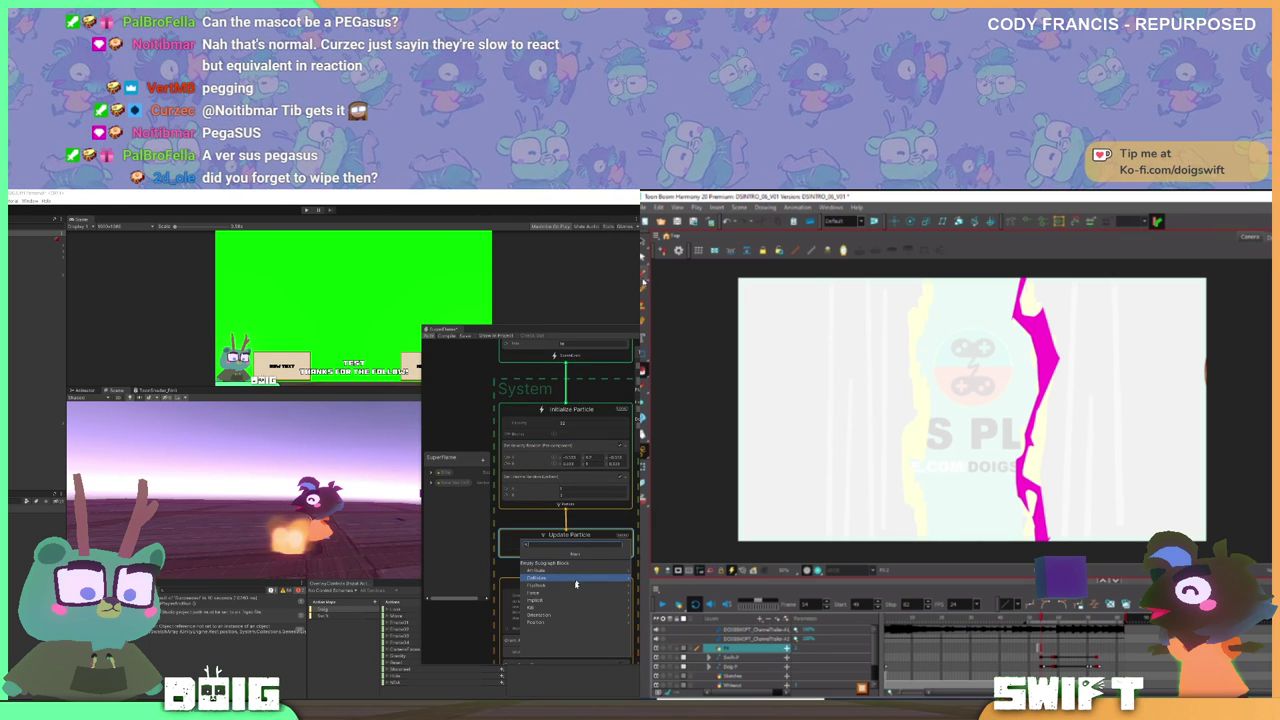
left_click(570, 570)
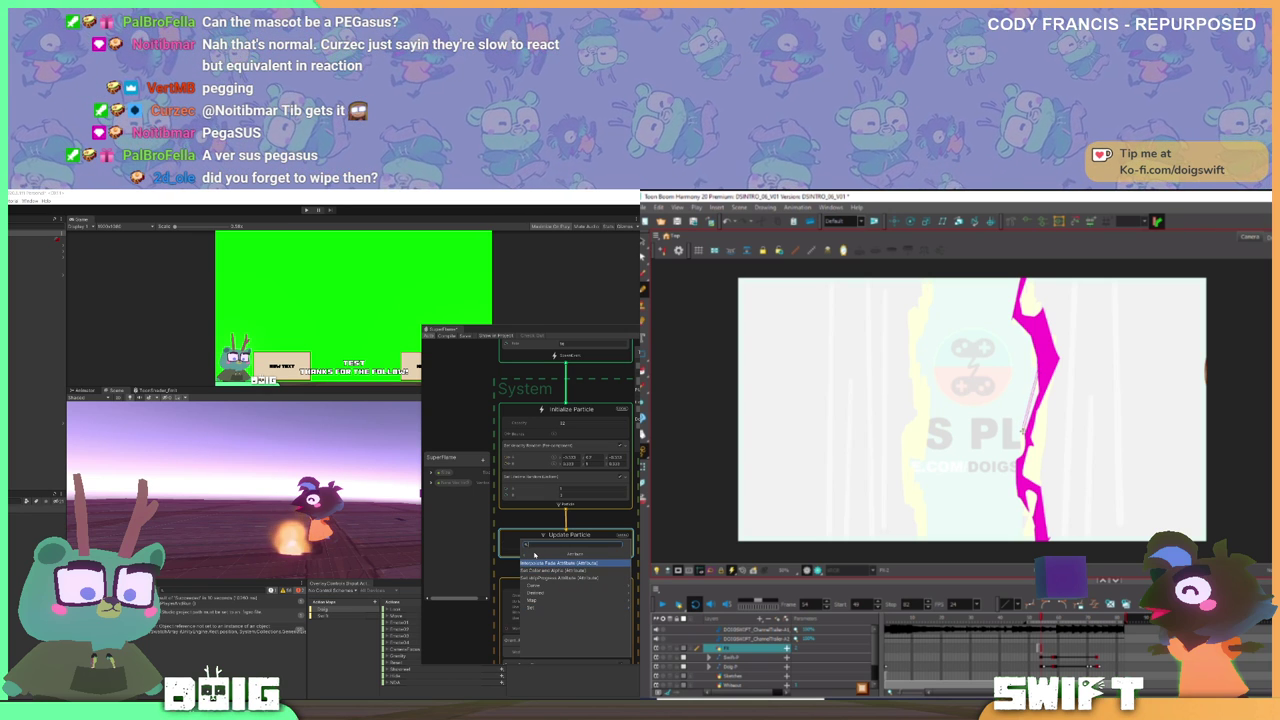
left_click(524, 555)
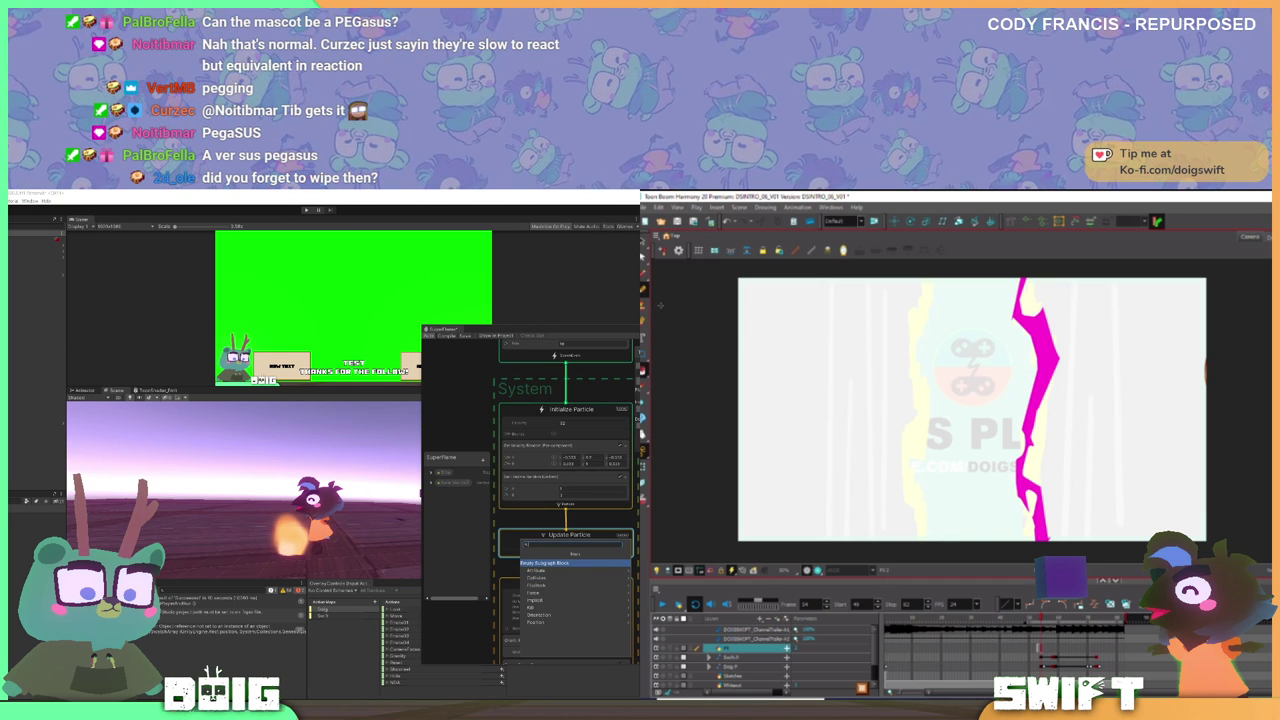
left_click(643, 289)
- Check the Position block category for Initialize Particle, and try an additional block below the existing ones in that context
left_click(577, 488)
key("space")
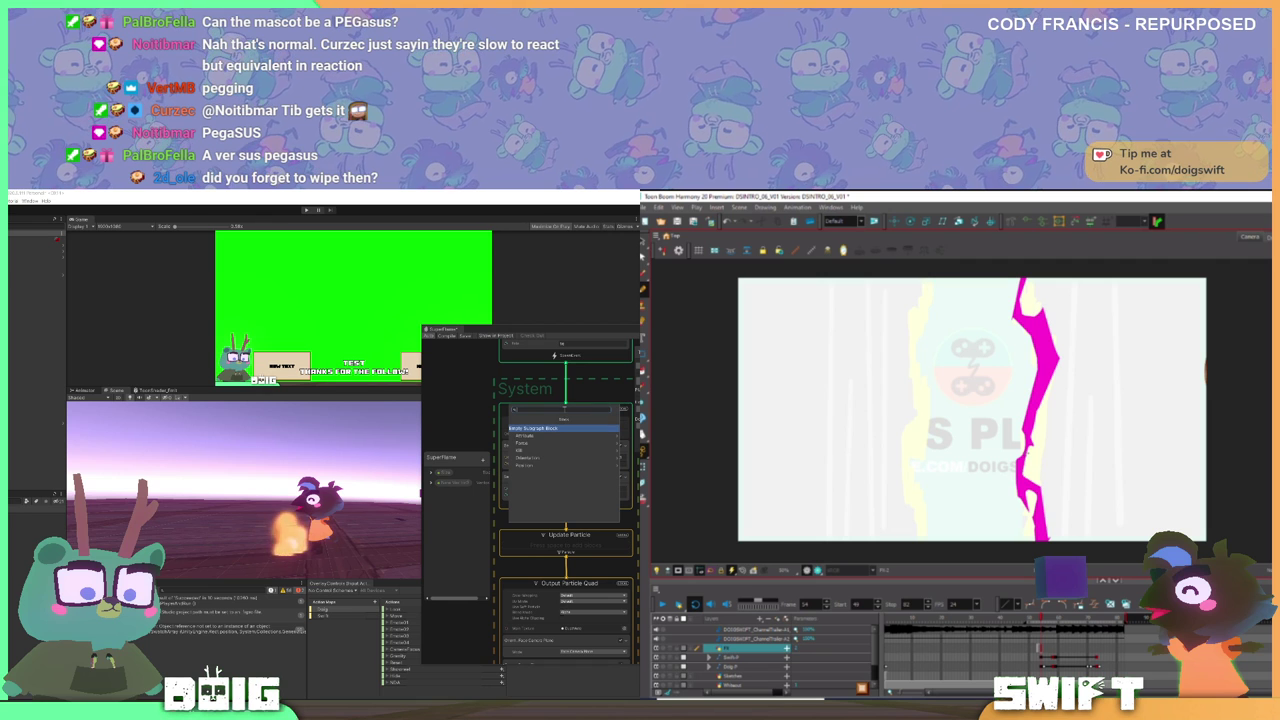
left_click(557, 468)
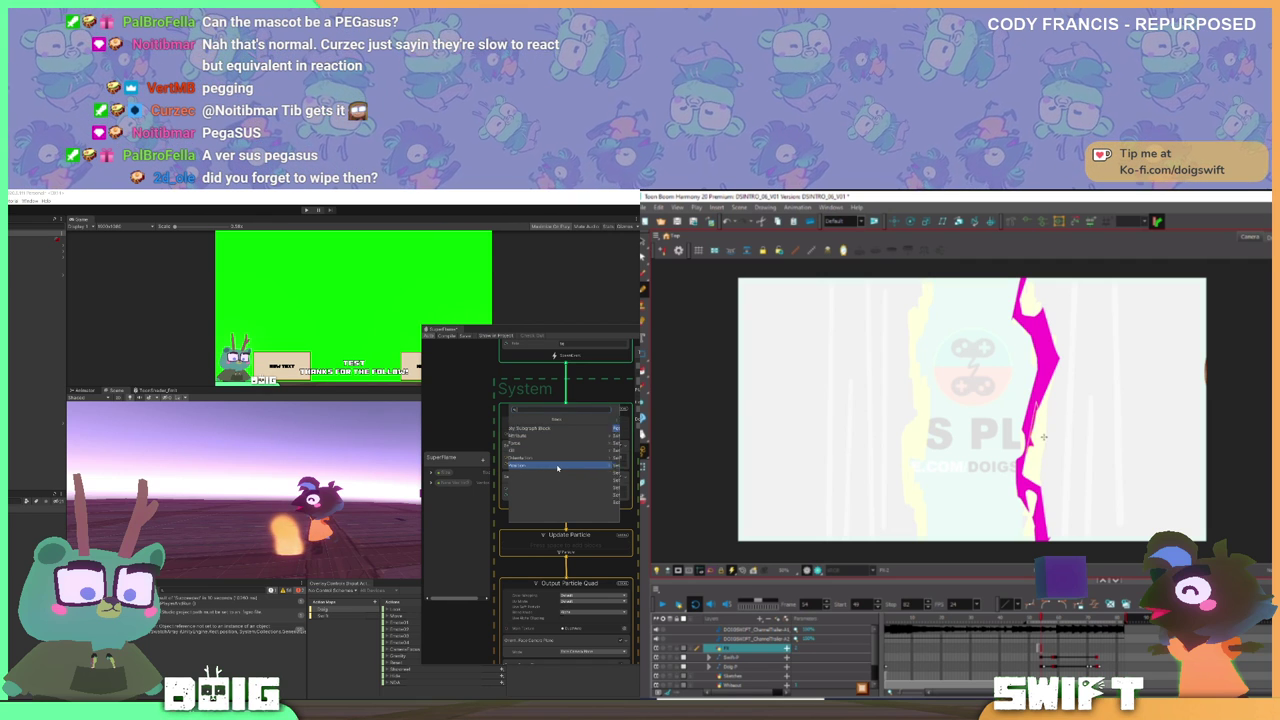
left_click(511, 428)
left_click(544, 461)
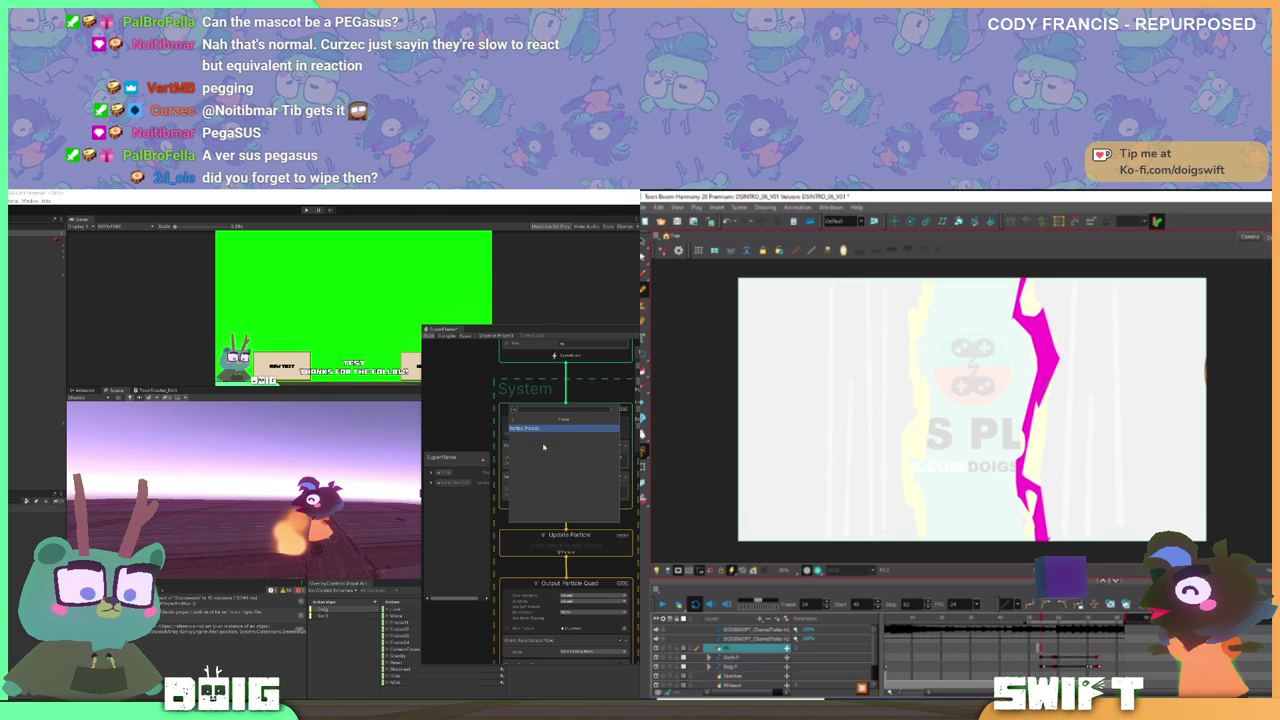
left_click(541, 428)
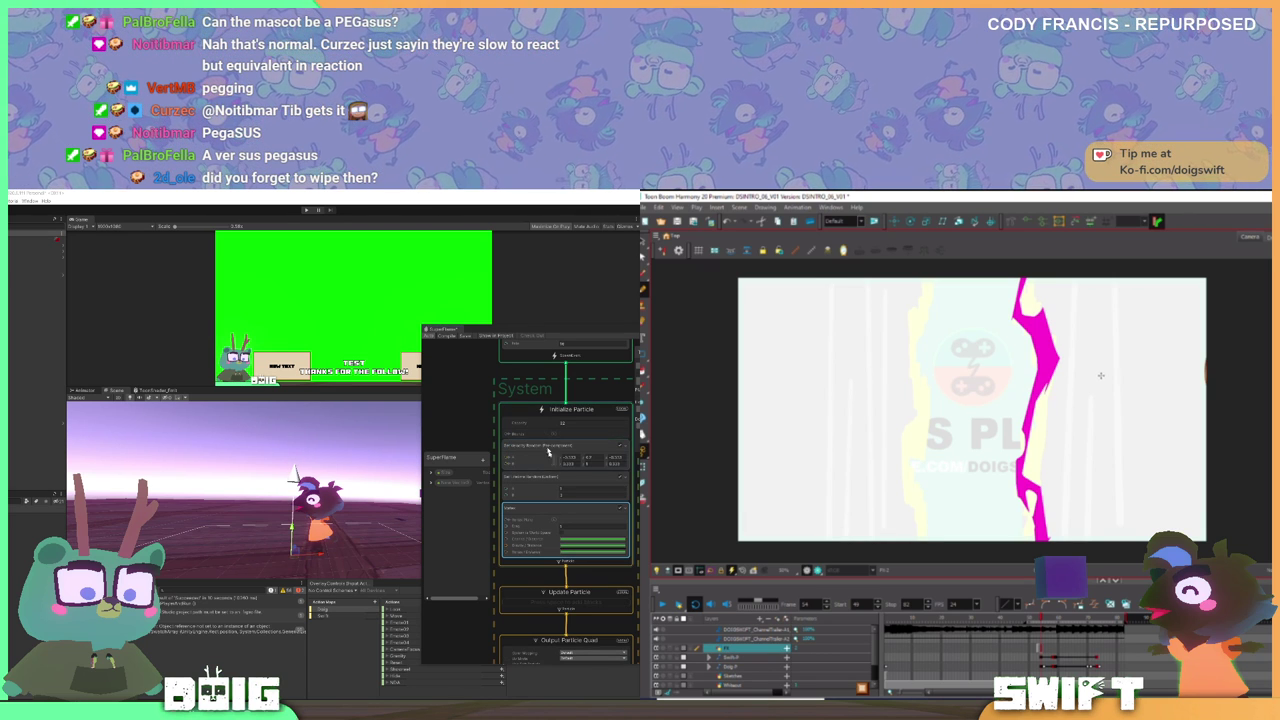
- Compare the bolt with the neighbouring FX drawing, and view the flame's spot in the scene with the graph window out of the way
key(".")
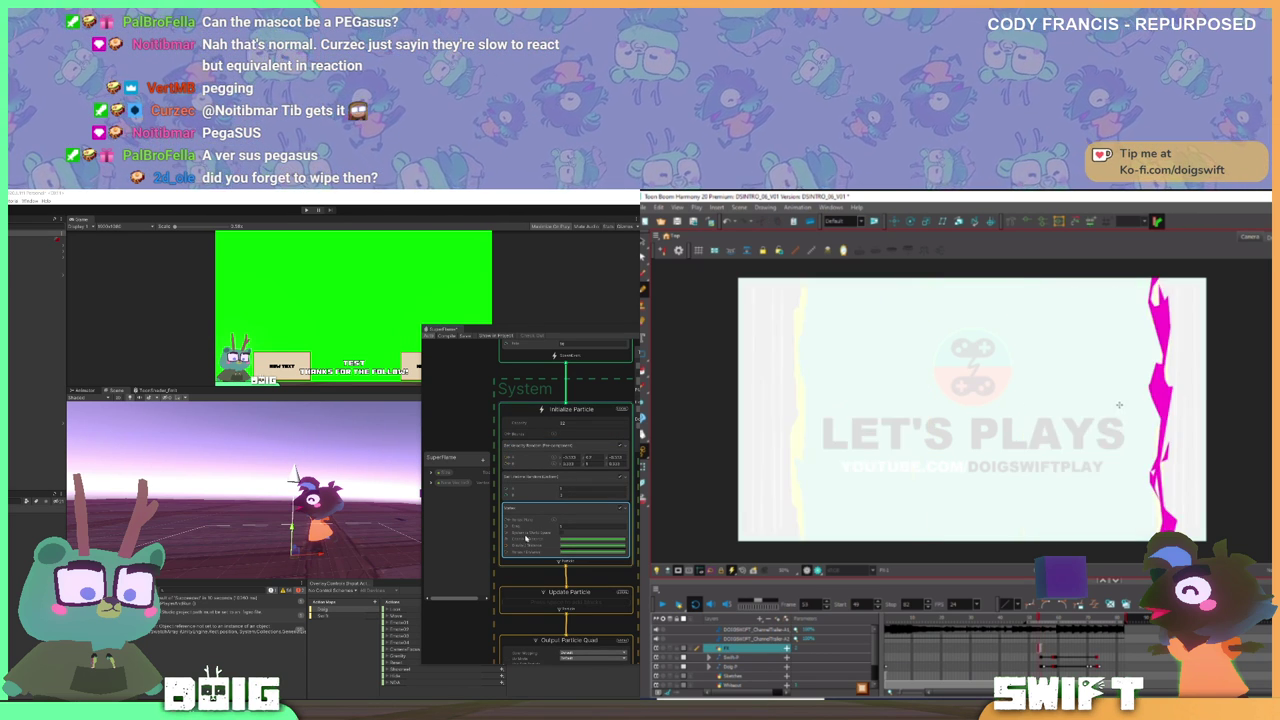
key(".")
left_click_drag(392, 502, 352, 512)
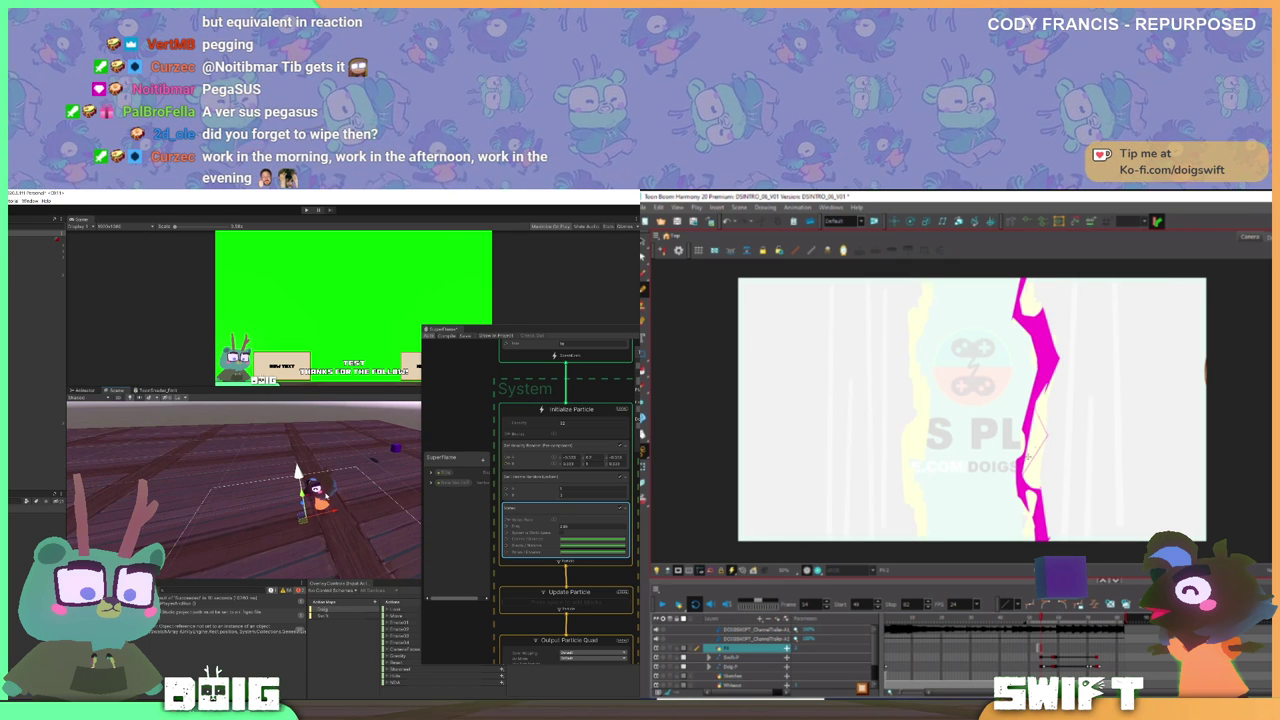
left_click_drag(360, 497, 356, 497)
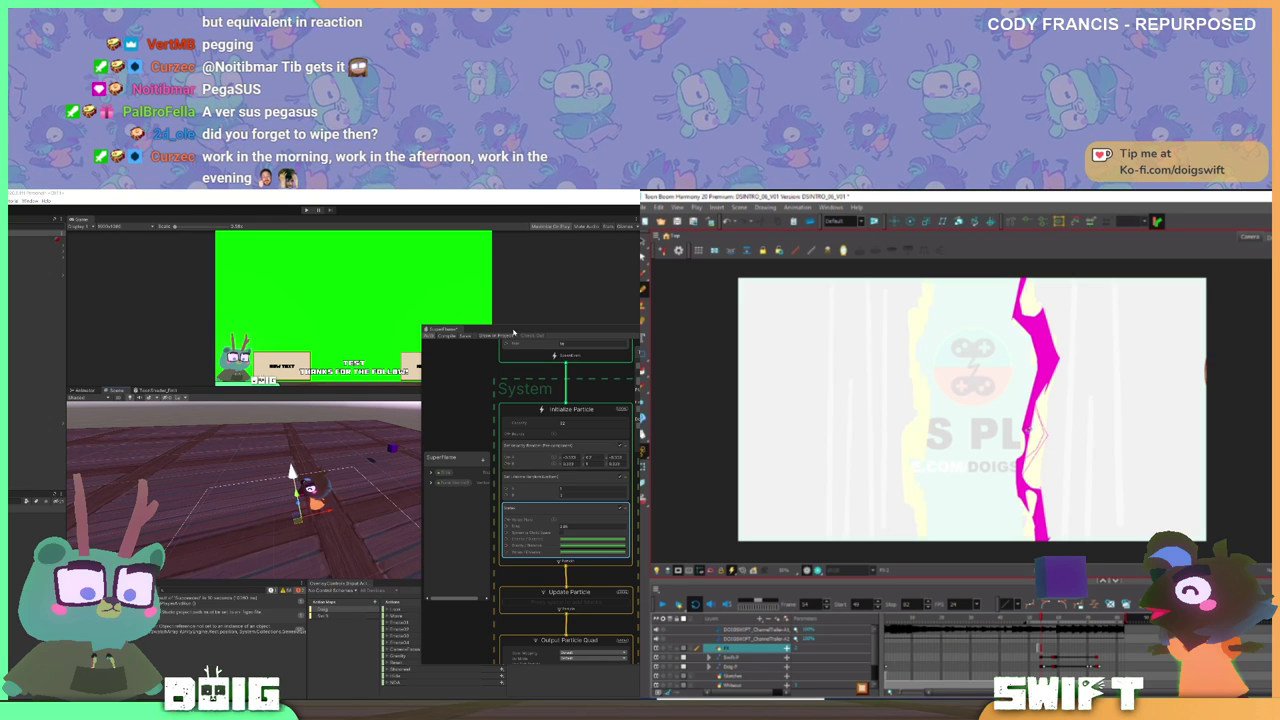
left_click_drag(513, 332, 639, 331)
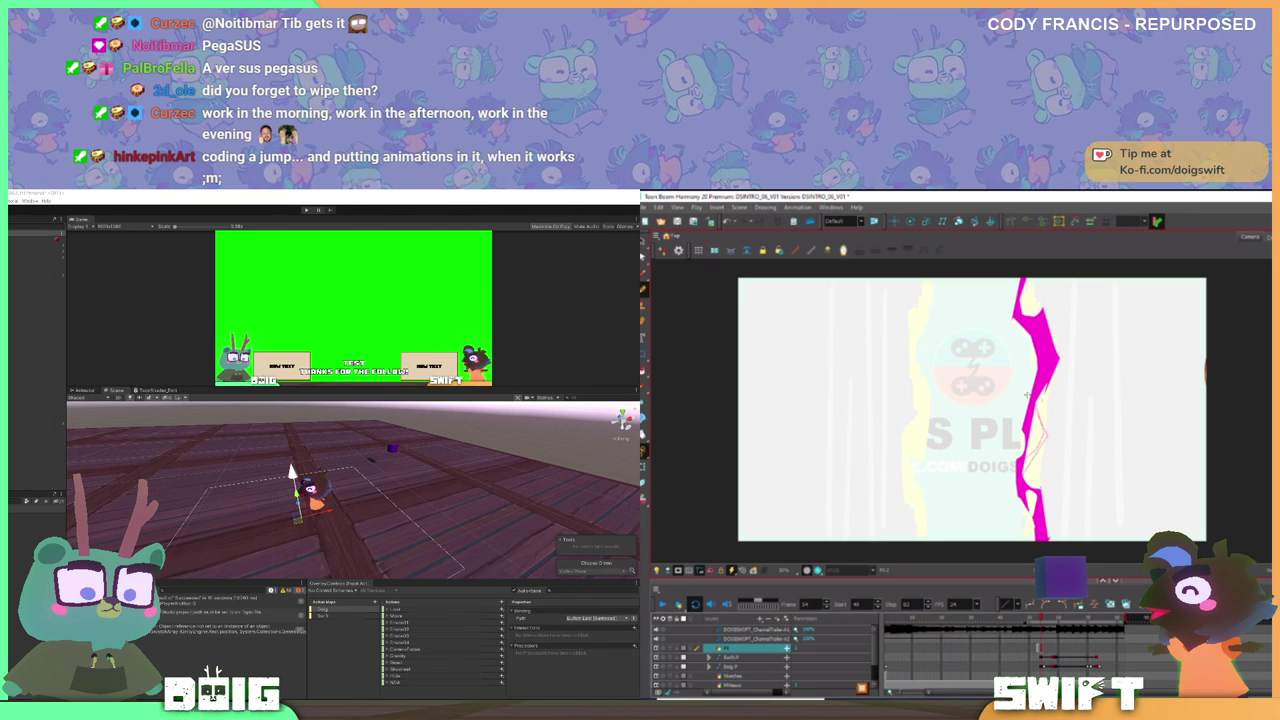
- Replace the middle section of the magenta bolt with a wider angular filled shape joining the upper and lower pieces
mouse_move(1027, 395)
left_mouse_down()
mouse_move(996, 463)
mouse_move(1055, 439)
left_mouse_up()
left_click(36, 447)
key("Delete")
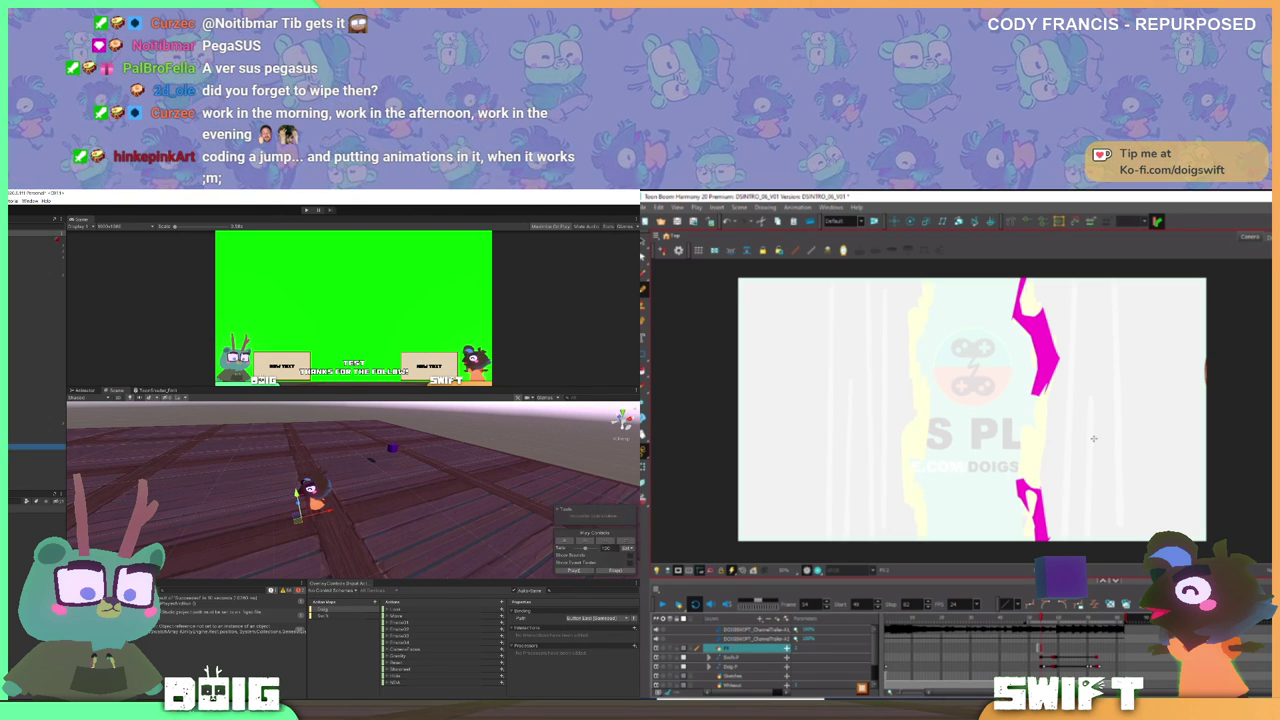
left_click_drag(325, 490, 409, 512)
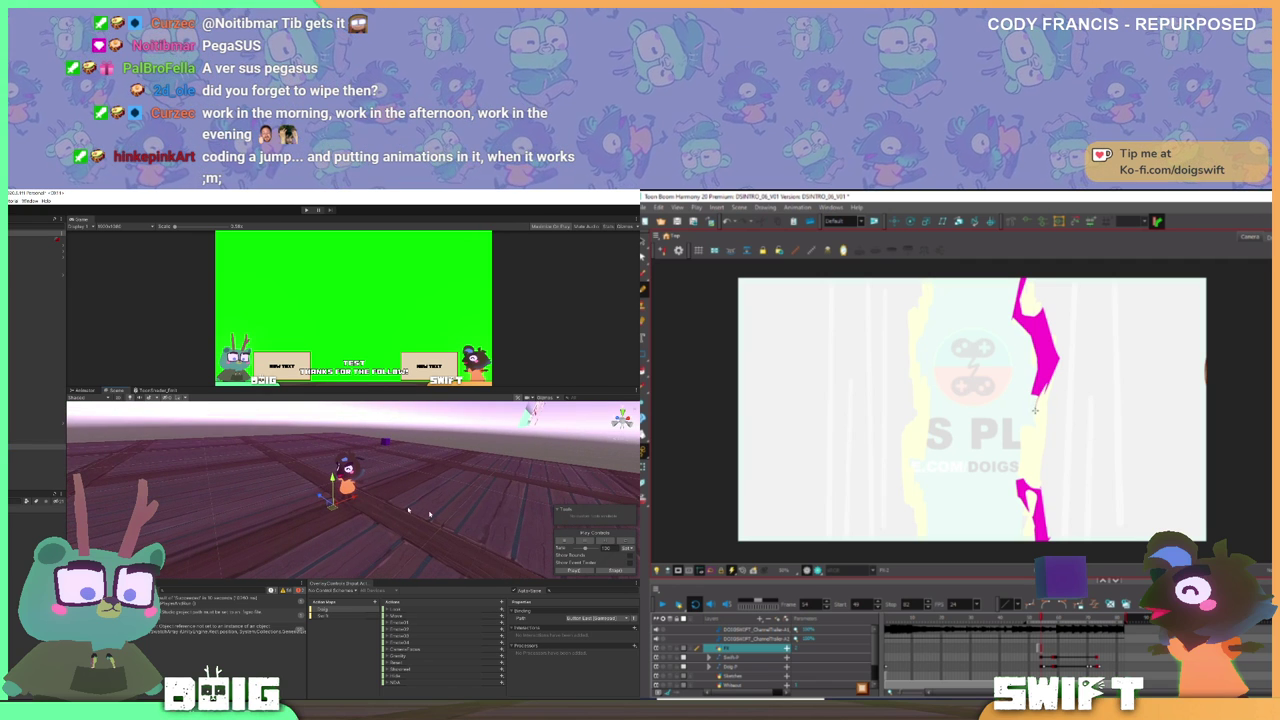
mouse_move(1036, 402)
left_mouse_down()
mouse_move(1051, 428)
mouse_move(1032, 470)
left_mouse_up()
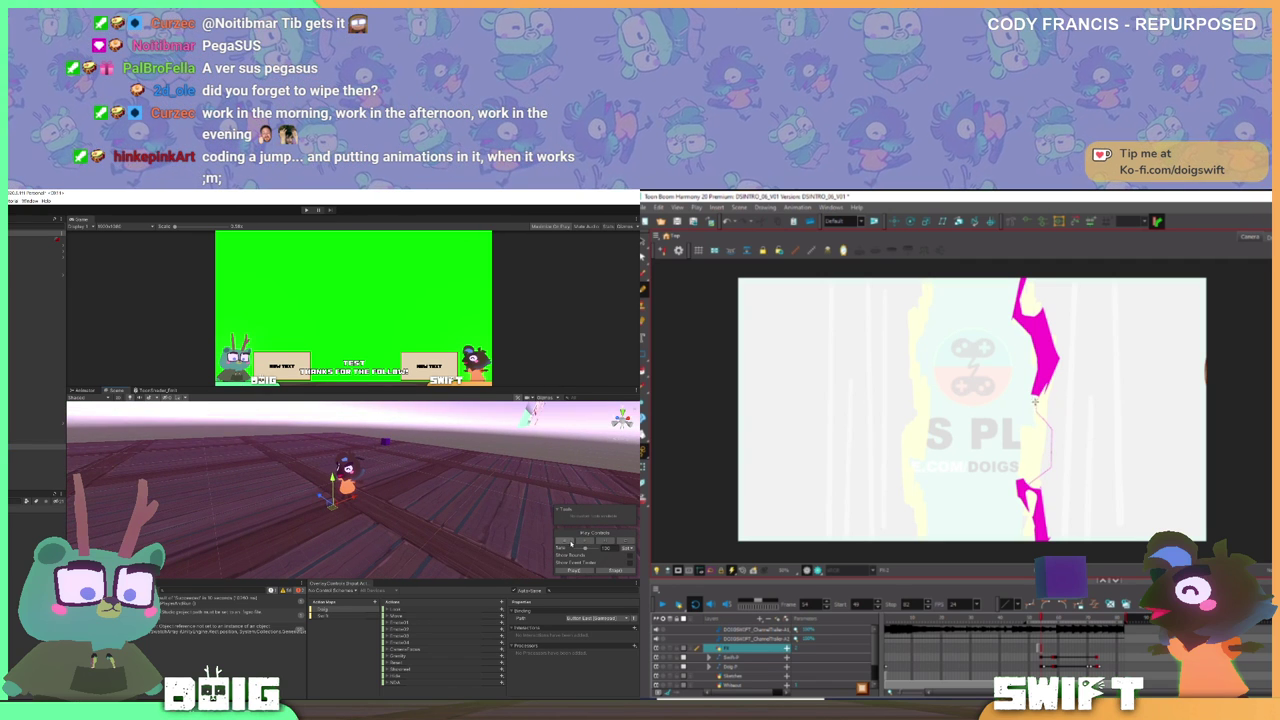
left_click_drag(1035, 402, 1022, 437)
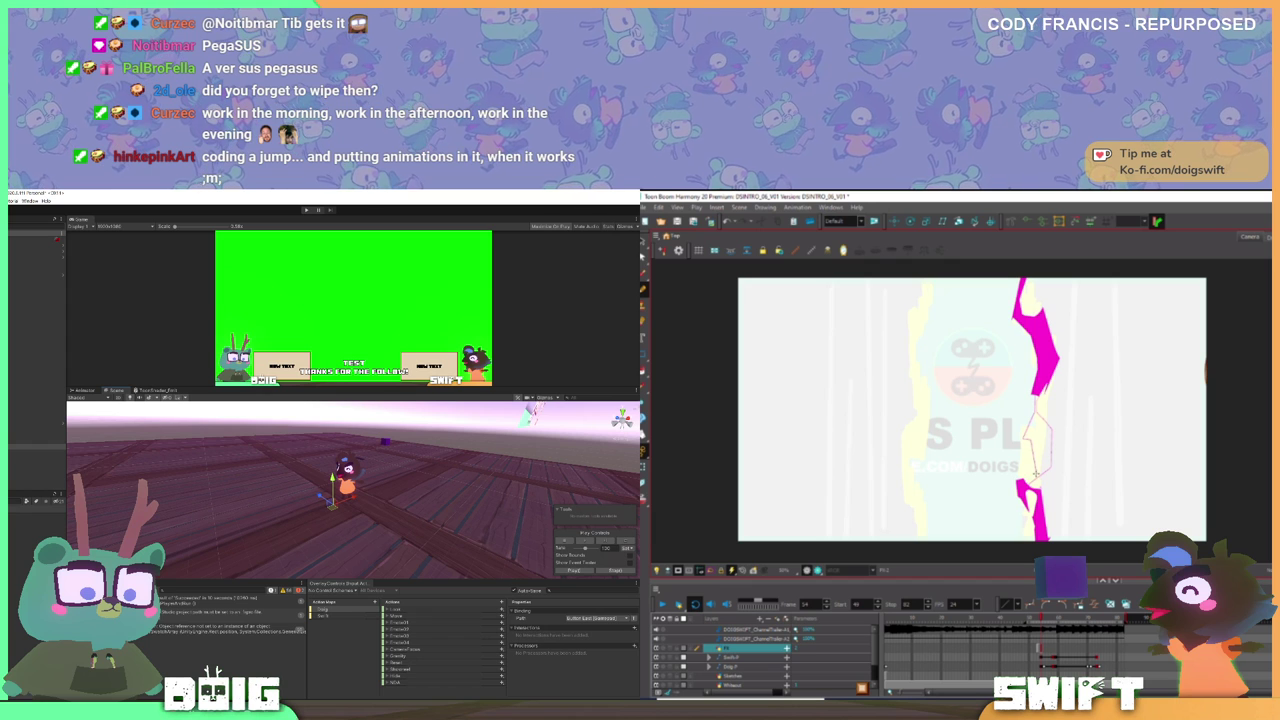
left_click_drag(520, 690, 100, 299)
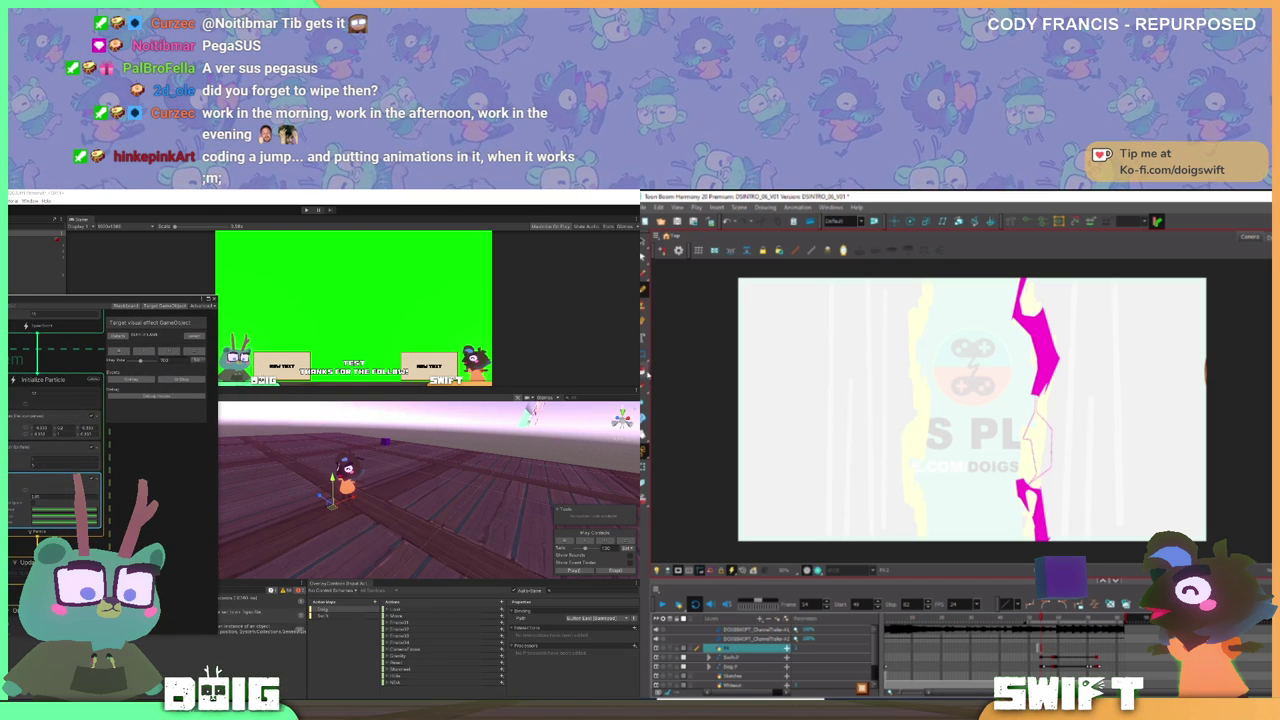
left_click(1040, 440)
- Delete the block just added to Initialize Particle, view the flame up close, and compare the bolt with the next FX drawing
right_click(15, 479)
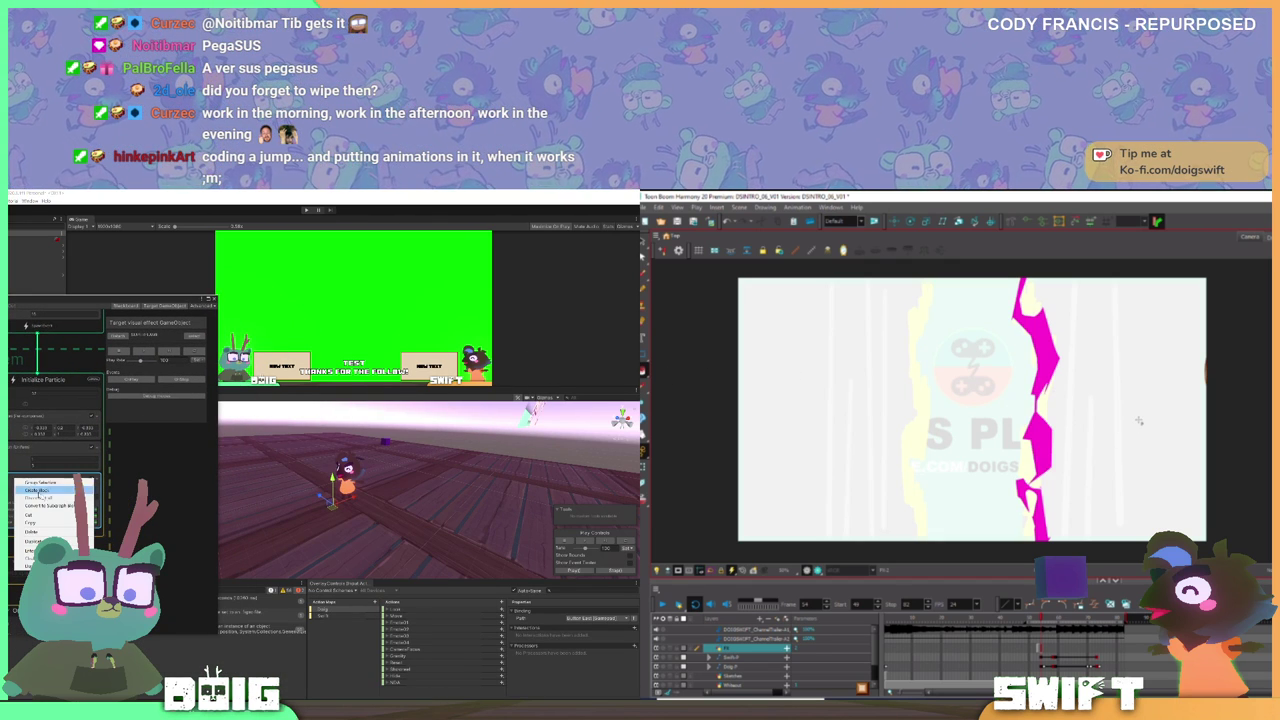
left_click(48, 532)
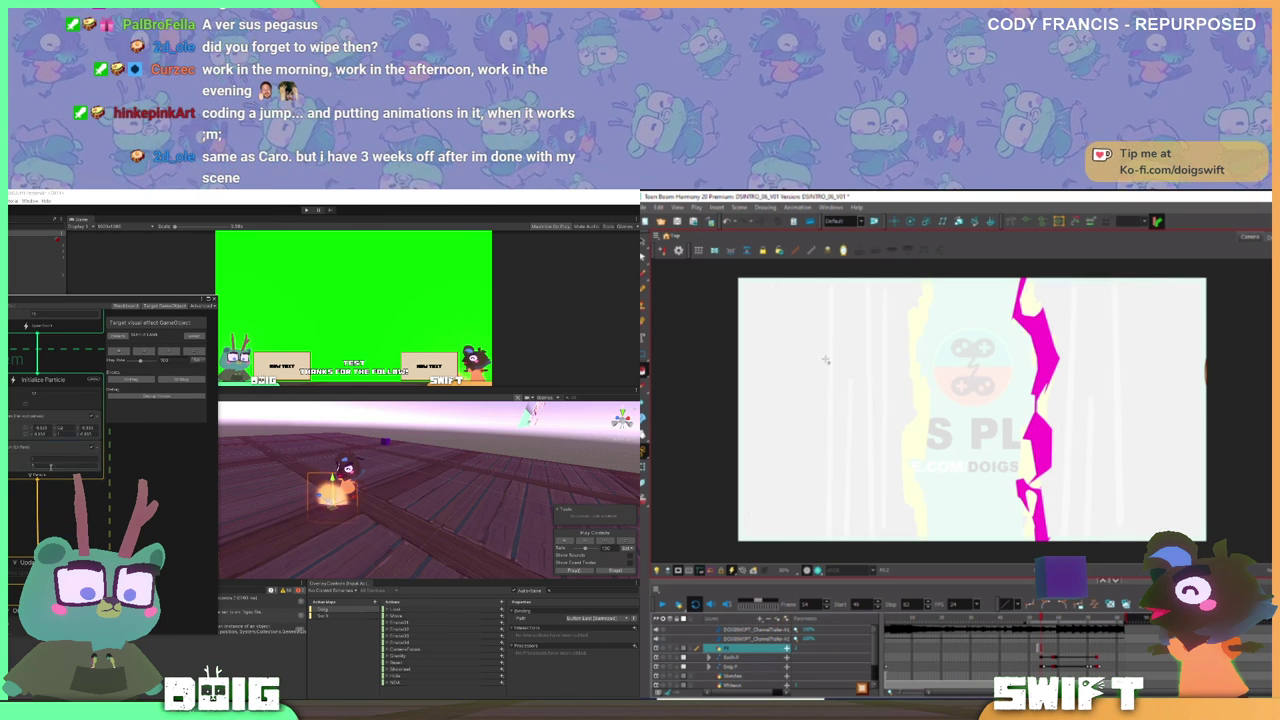
left_click_drag(350, 505, 373, 486)
key("period")
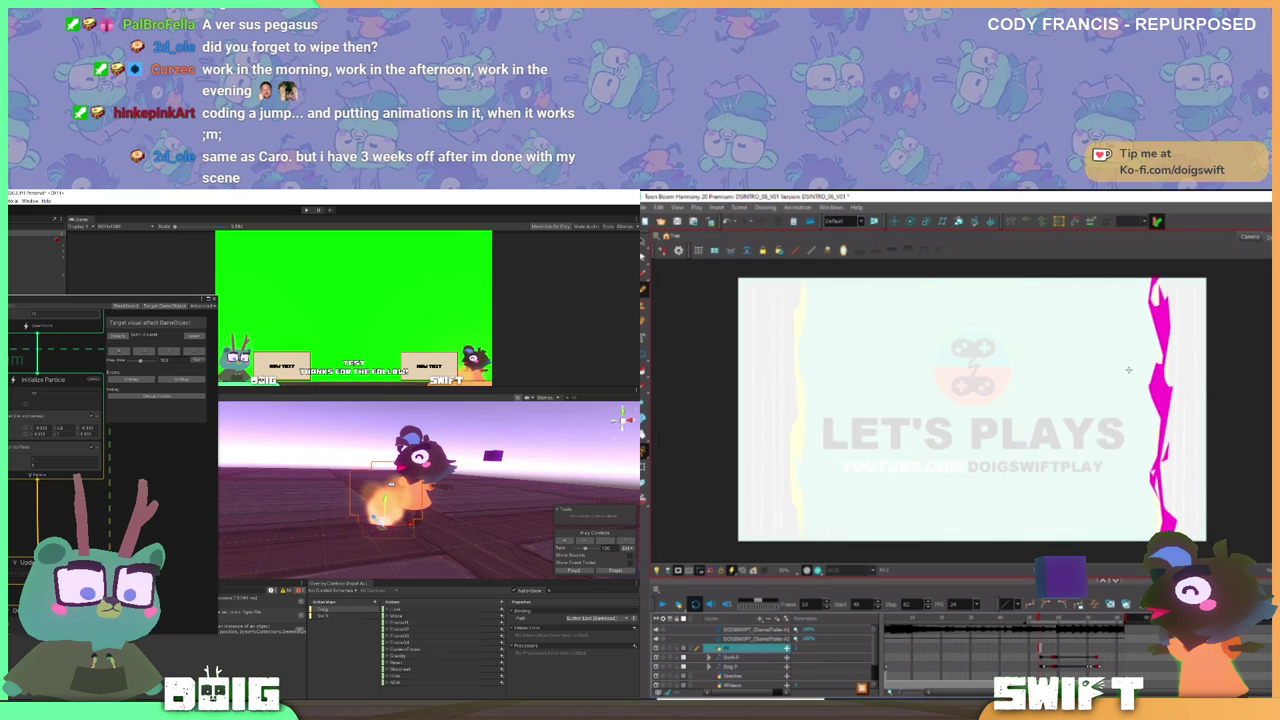
key("comma")
- Look through the block categories offered for the Update Particle context
left_click_drag(67, 535, 69, 505)
scroll(69, 505, "down", 1)
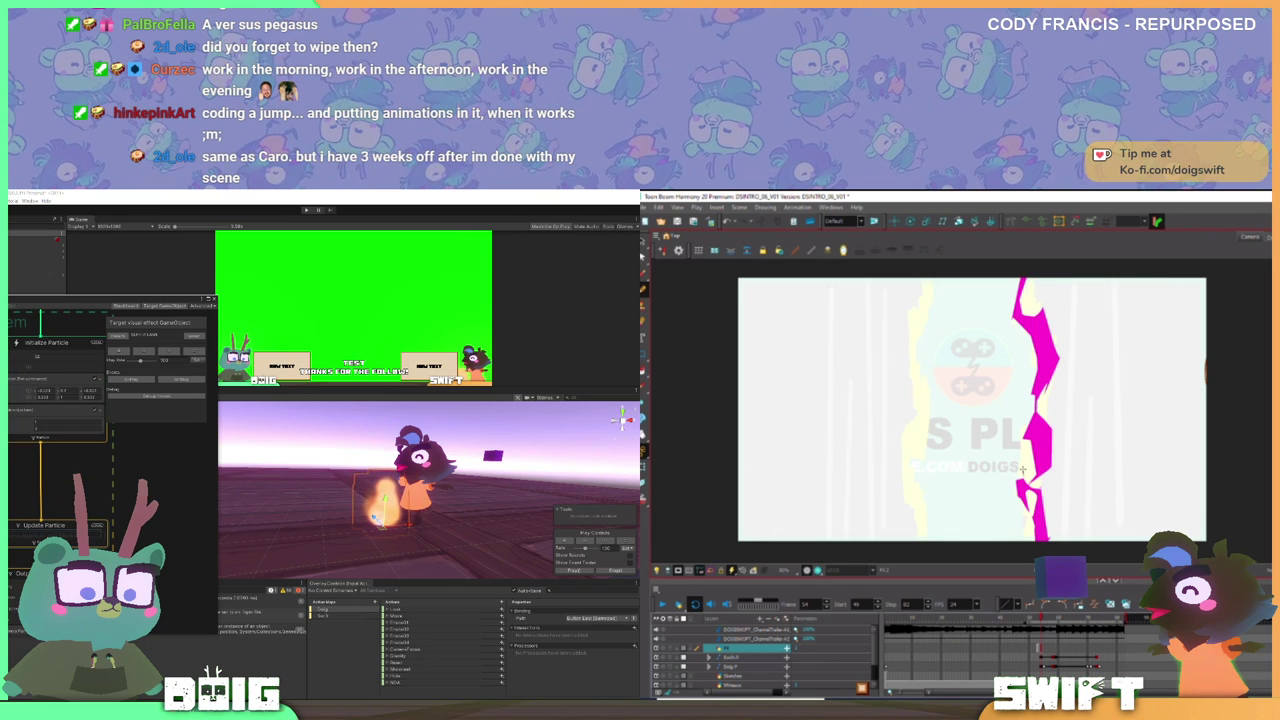
key("space")
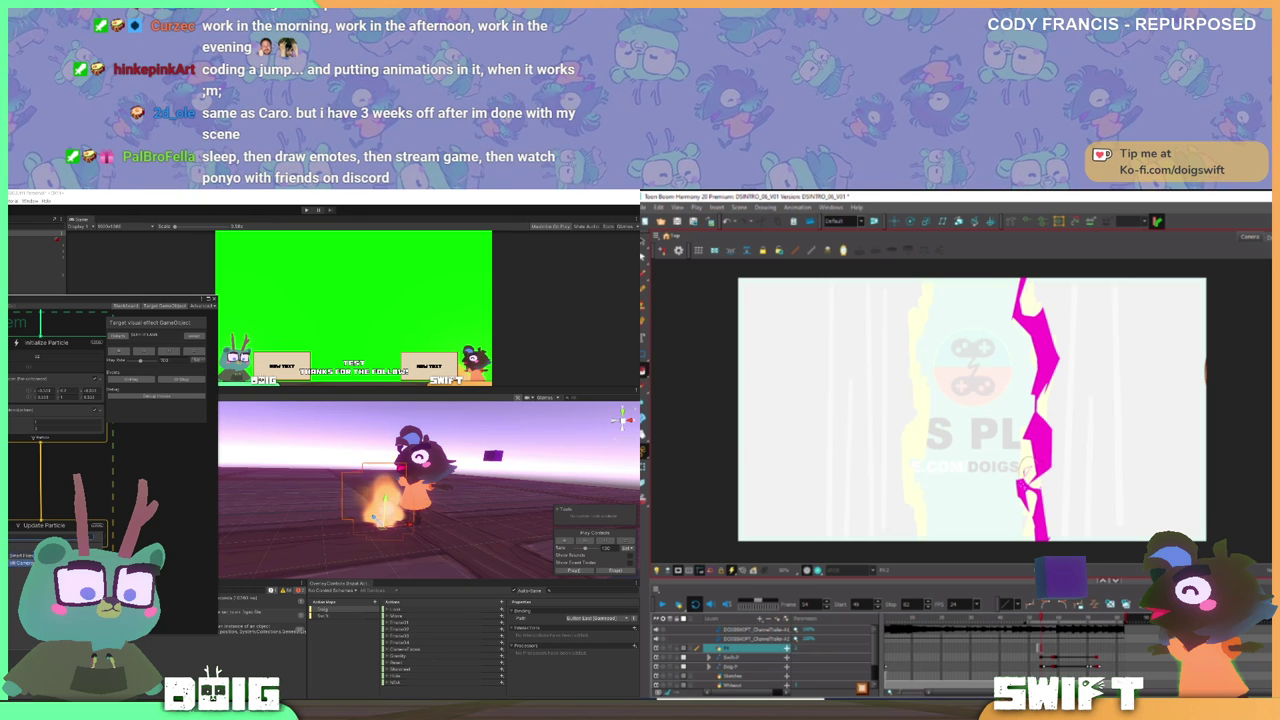
left_click(100, 503)
left_click_drag(112, 519, 111, 391)
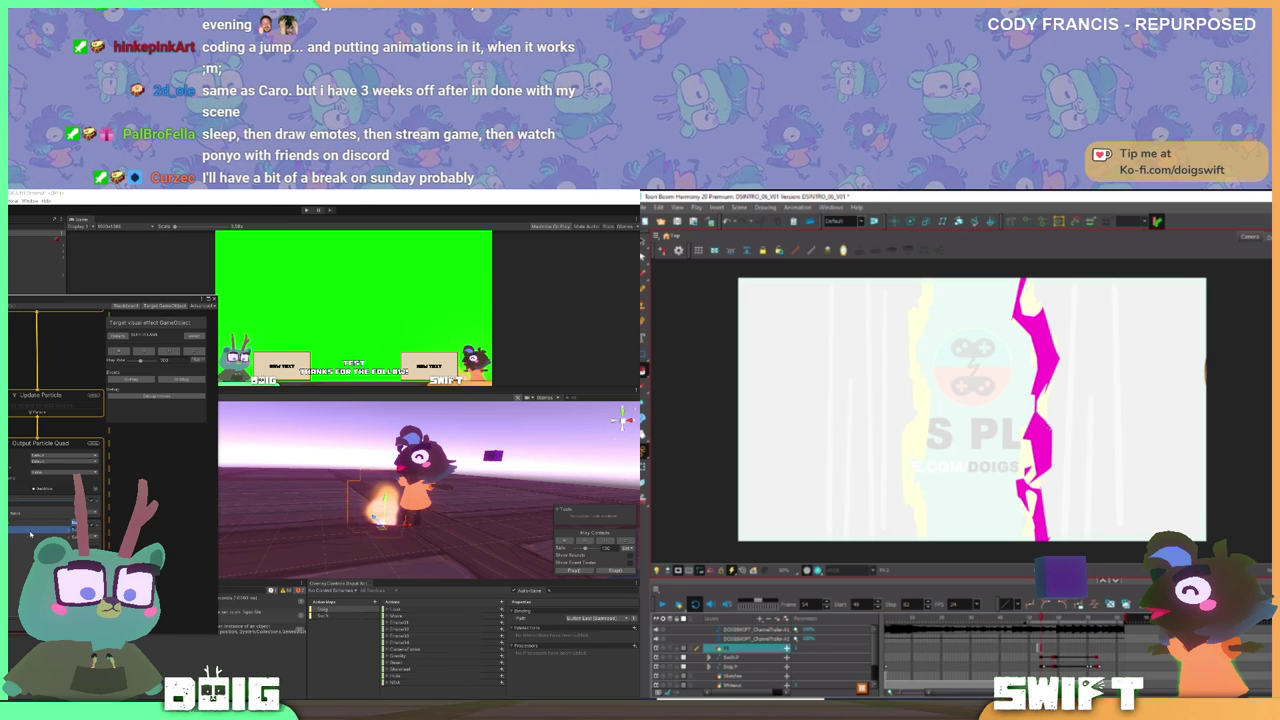
- Check the Attribute and Orientation block categories of Output Particle Quad, and draw a small magenta spark beside the bolt's lower right edge
left_click(30, 535)
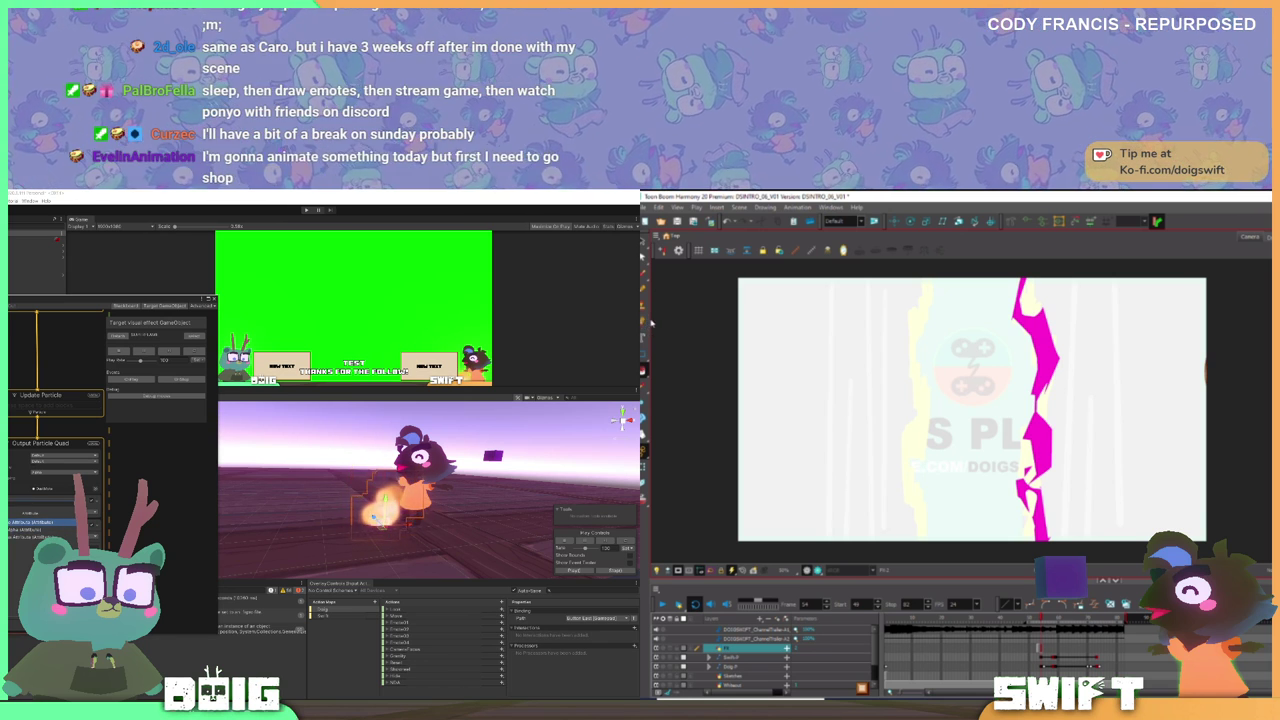
left_click(28, 522)
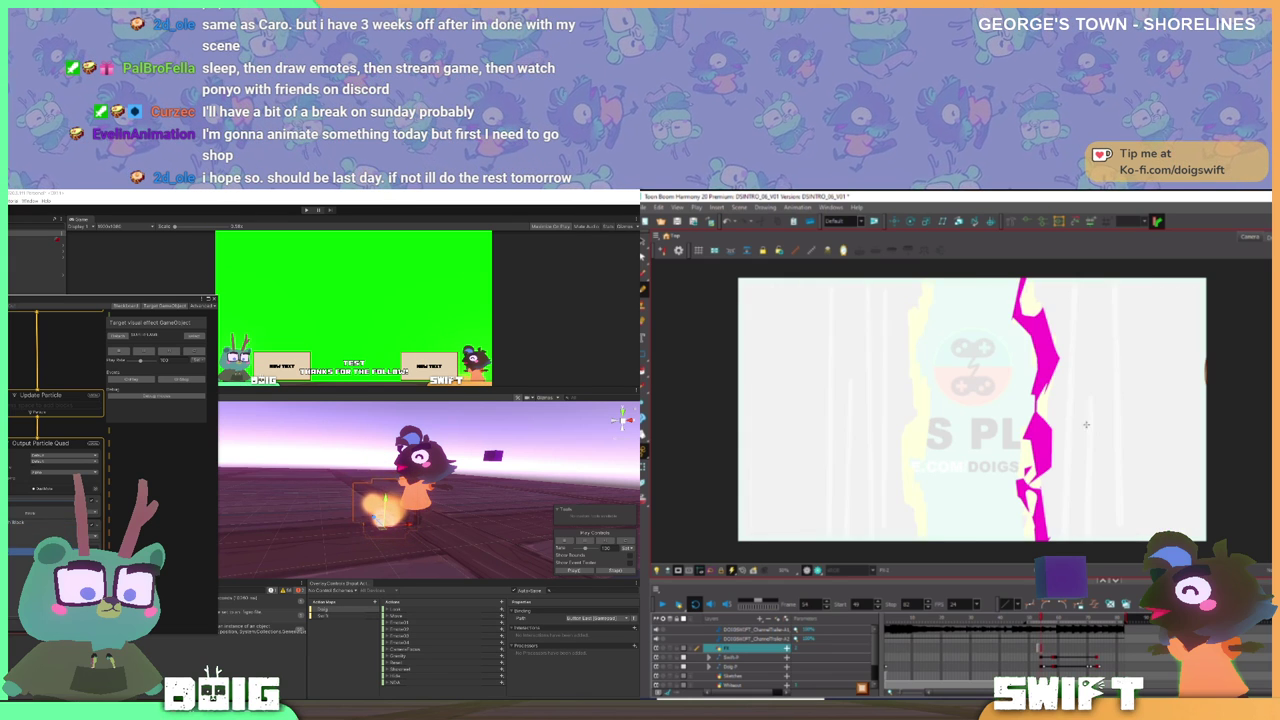
left_click(24, 552)
left_click_drag(1063, 446, 1055, 461)
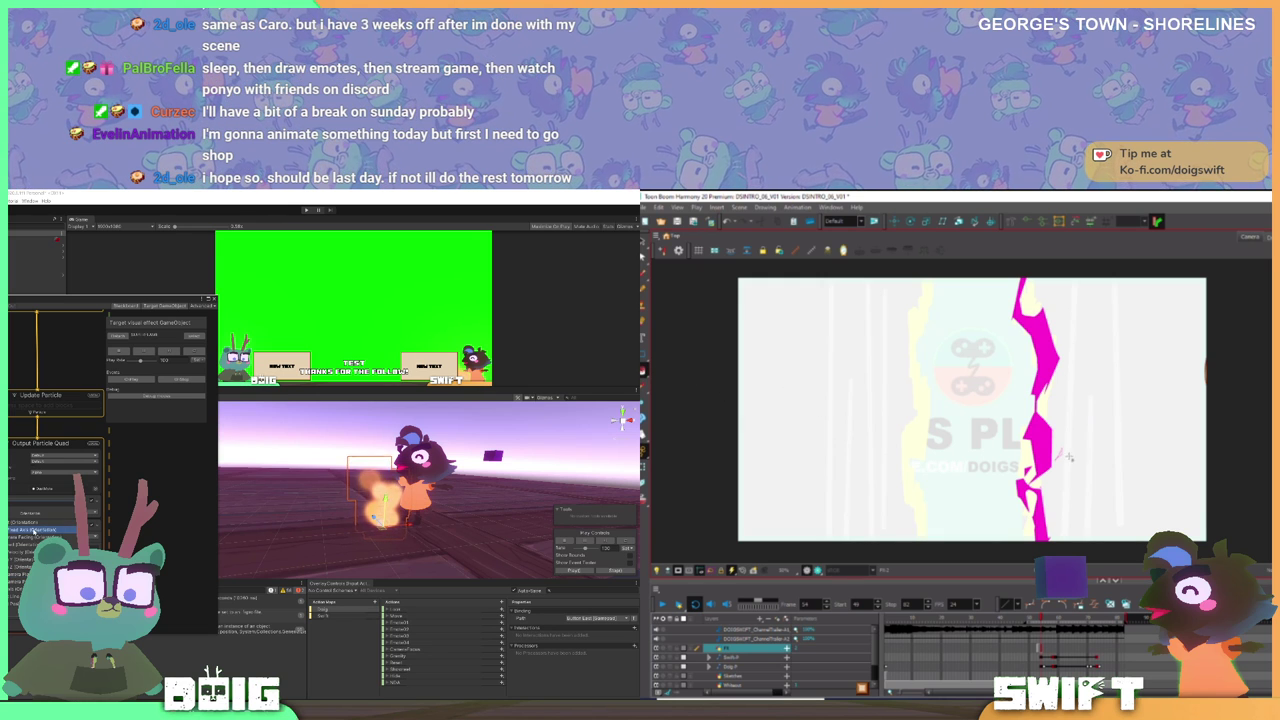
- Check the Output and Position block categories of the Output Particle Quad context
left_click(29, 513)
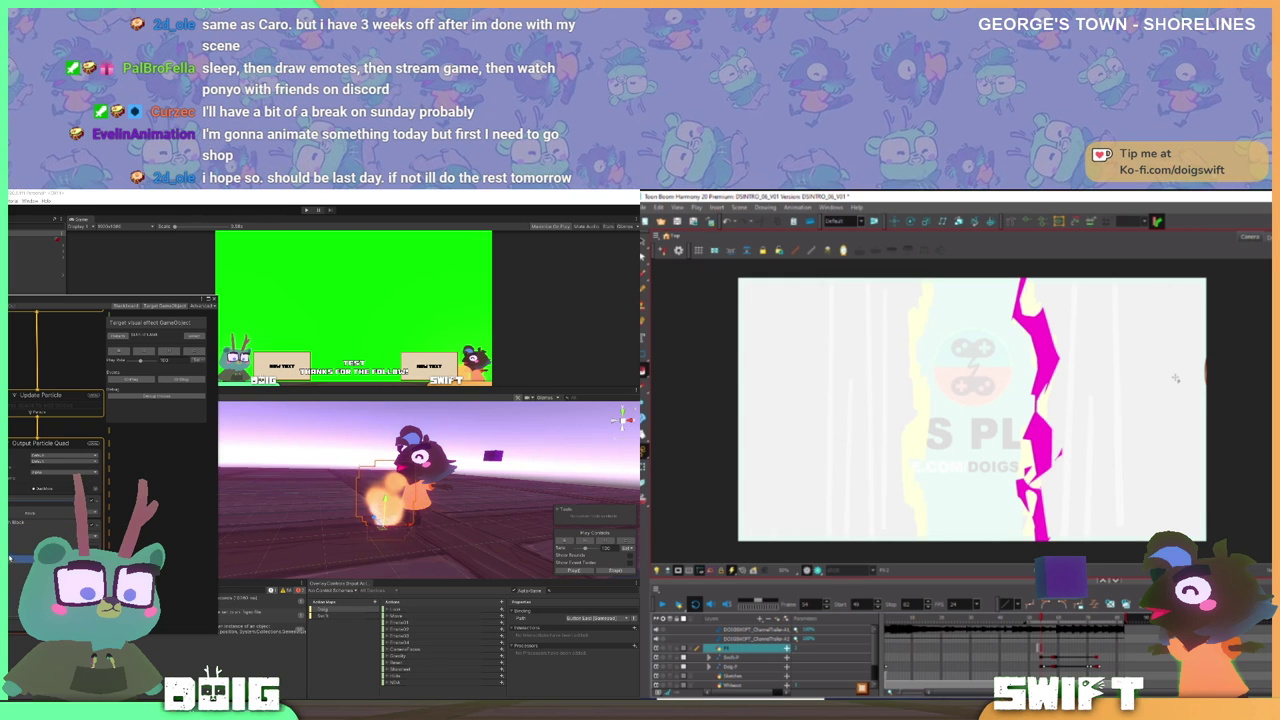
left_click(12, 560)
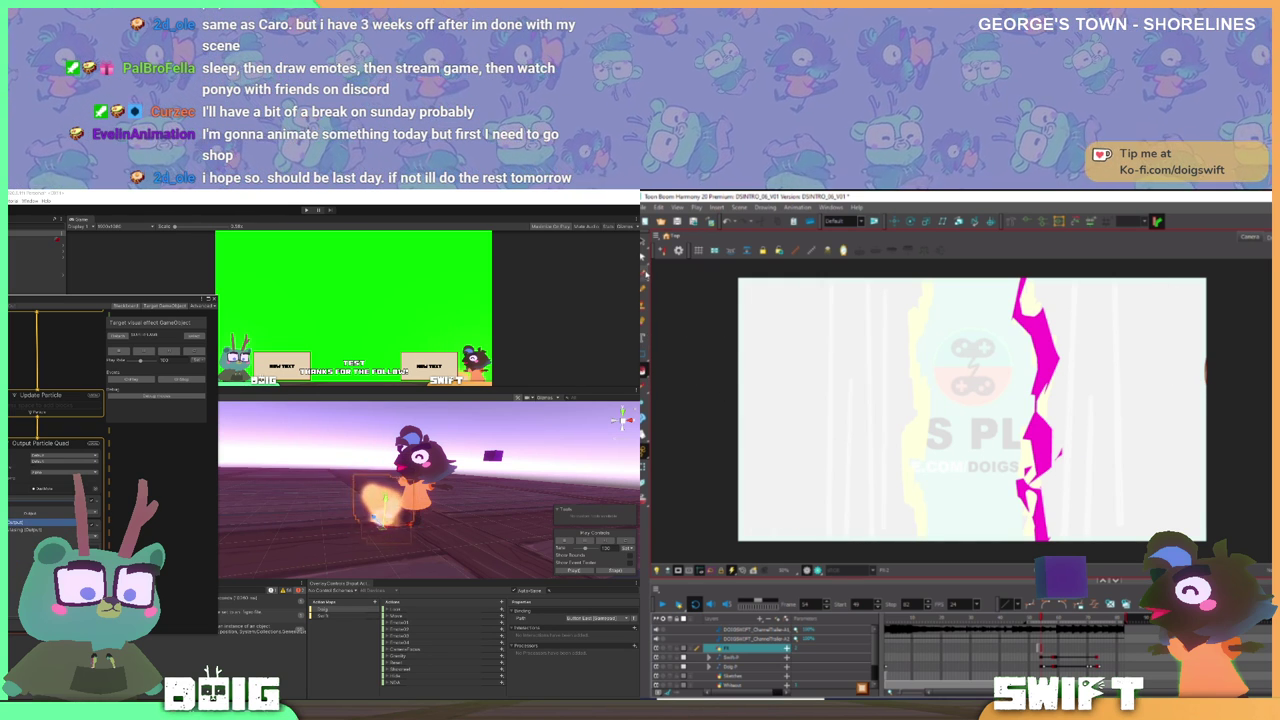
left_click(29, 513)
left_click(18, 567)
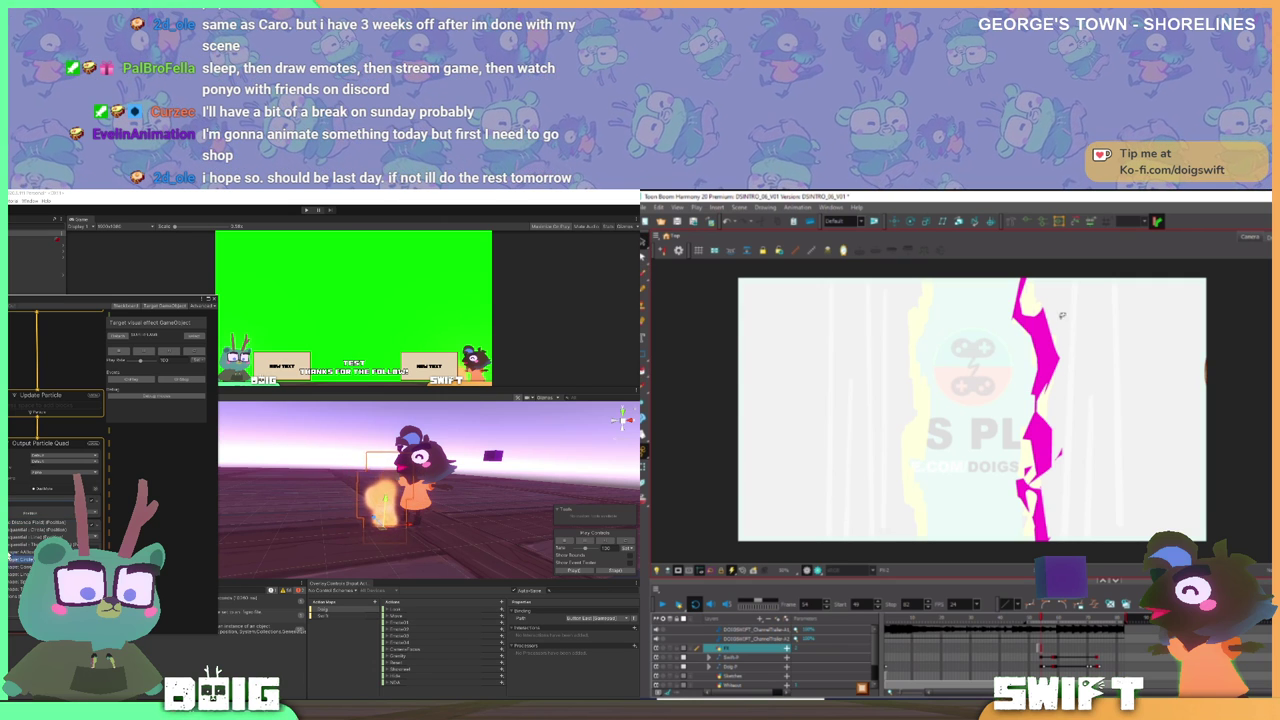
- Add a Screen Space Size block to Output Particle Quad, and compare the bolt with the previous FX drawing
left_click(29, 513)
left_click(18, 575)
key("comma")
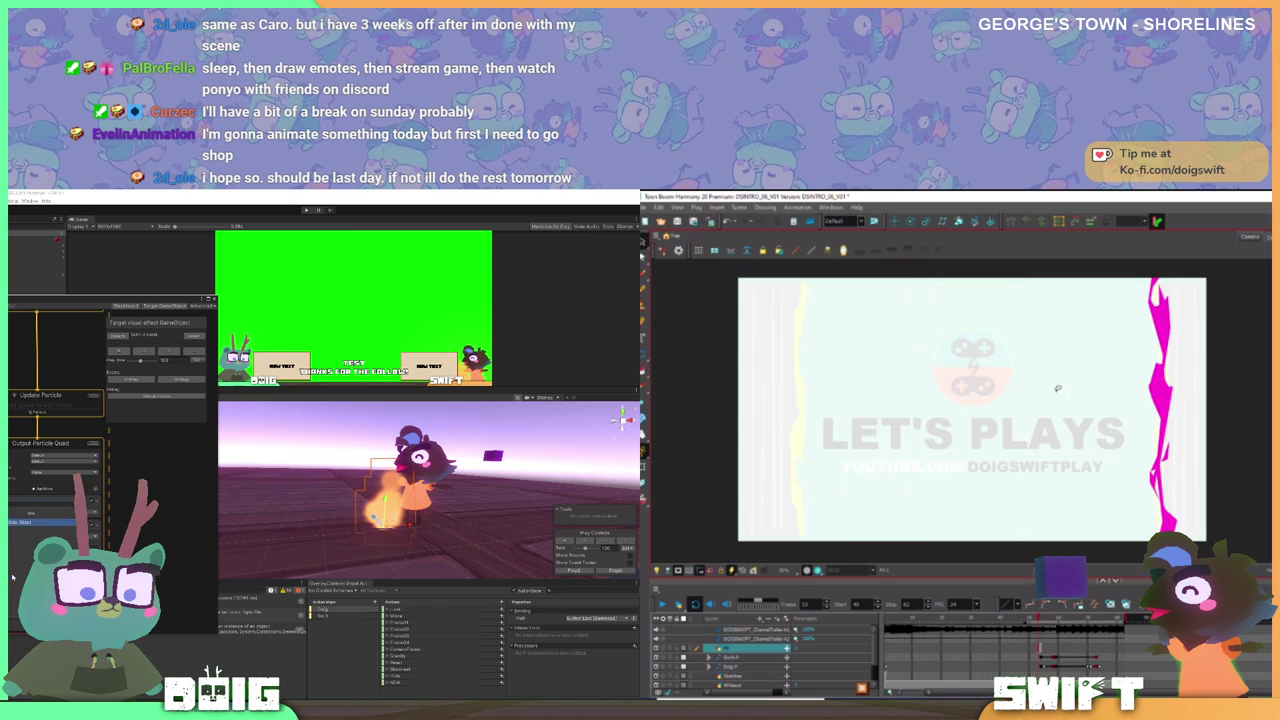
key("period")
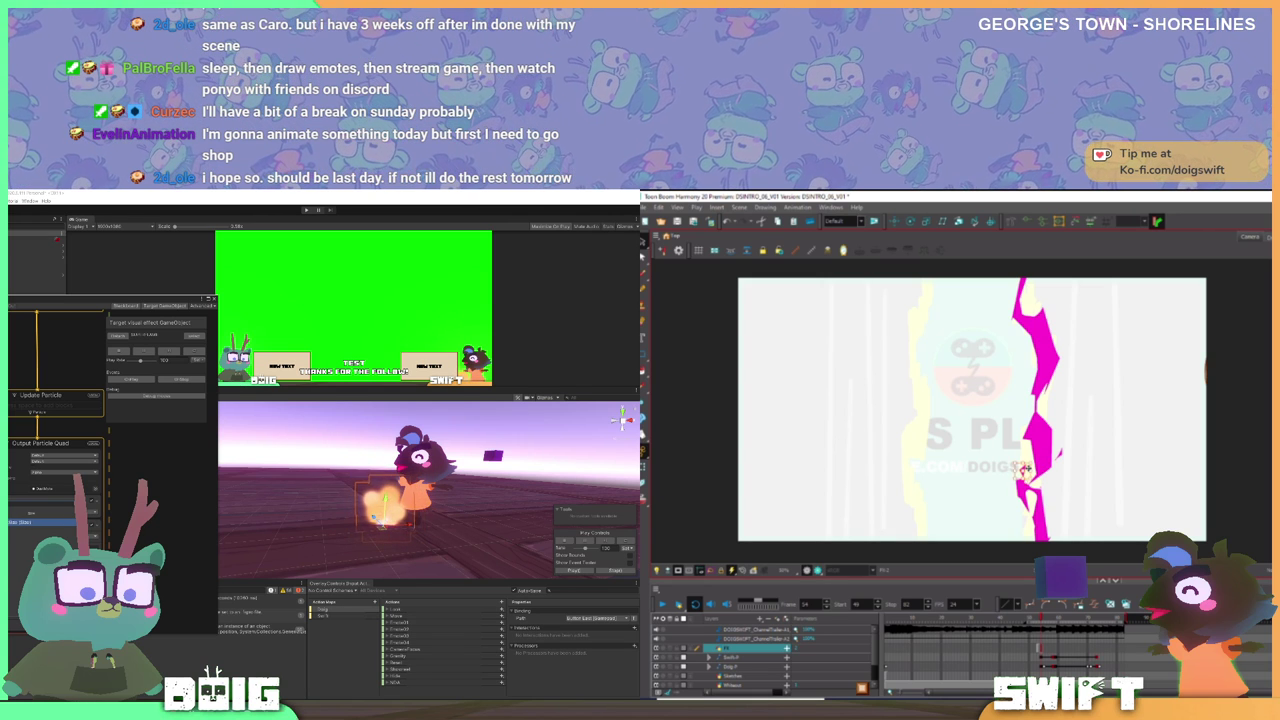
- Touch up a small spot by the bolt's lower left edge and check it against the previous FX drawing
left_click_drag(1027, 468, 1031, 471)
left_click(1093, 429)
key("comma")
key("period")
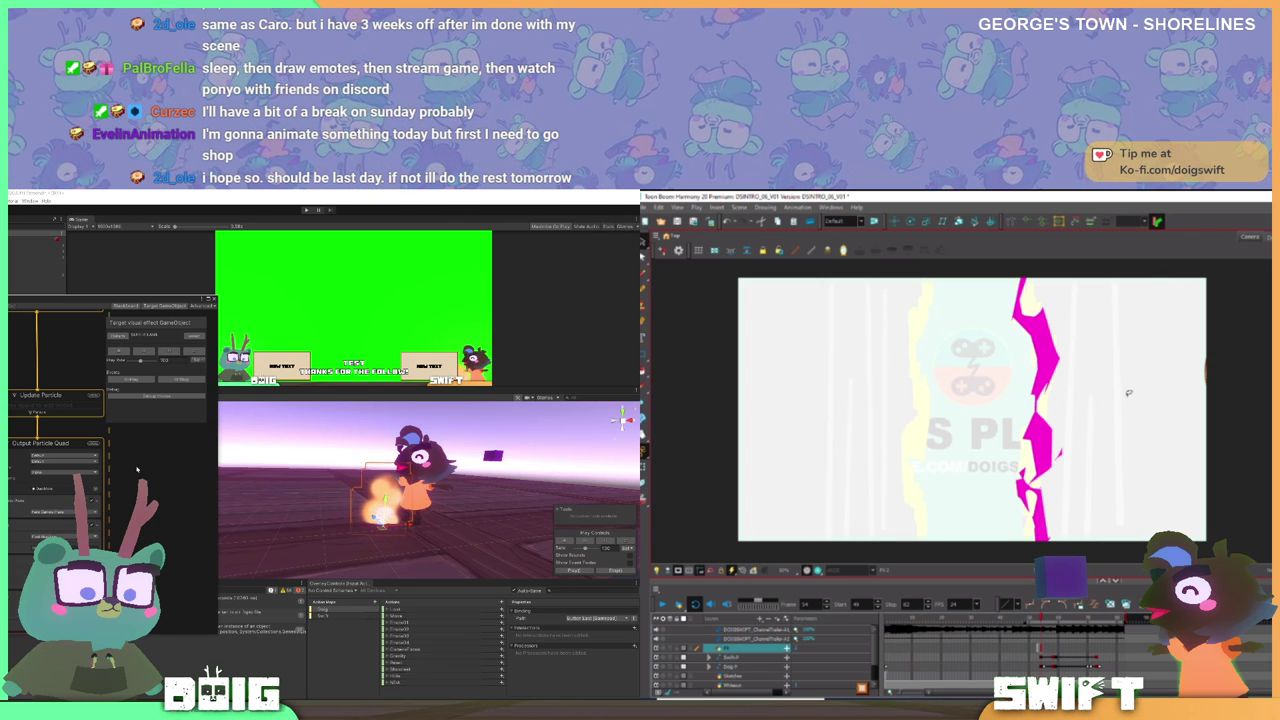
key("comma")
key("period")
- Select the random per-component block in Initialize Particle, and draw a small magenta branch on the bolt's upper left edge
left_click_drag(48, 330, 59, 522)
left_click(29, 448)
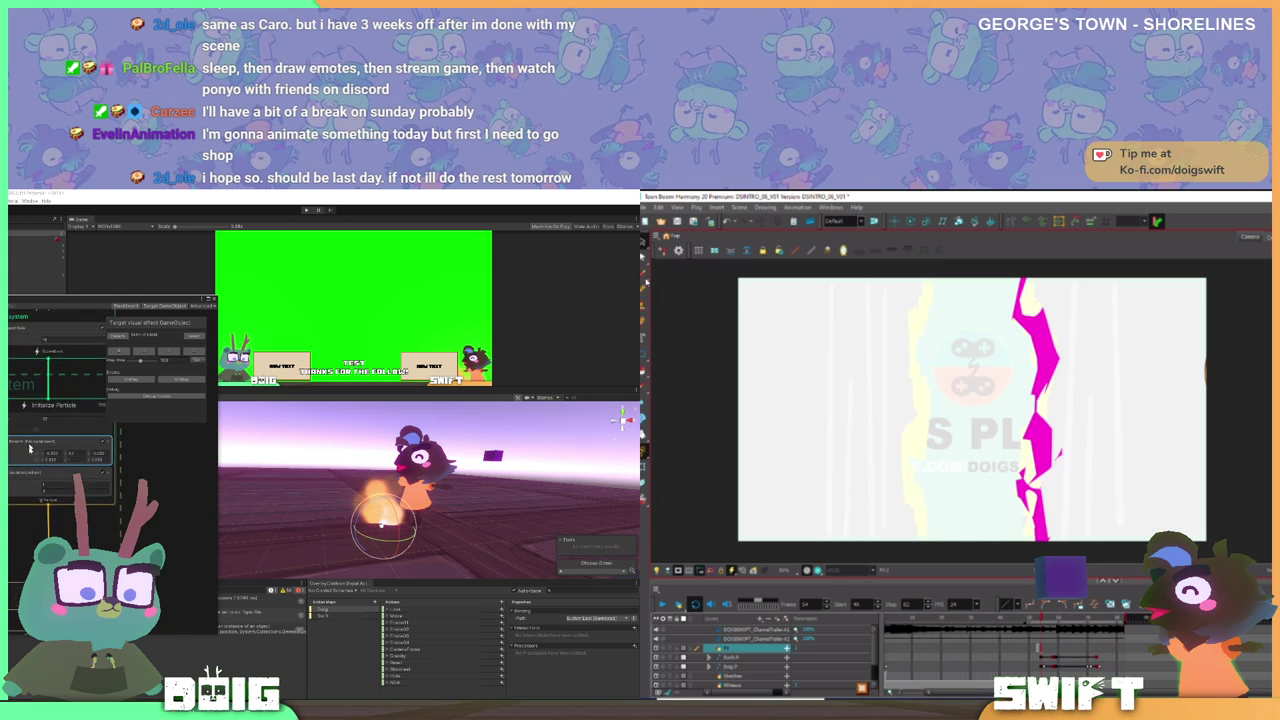
left_click(645, 287)
left_click_drag(29, 448, 30, 482)
key("comma")
key("period")
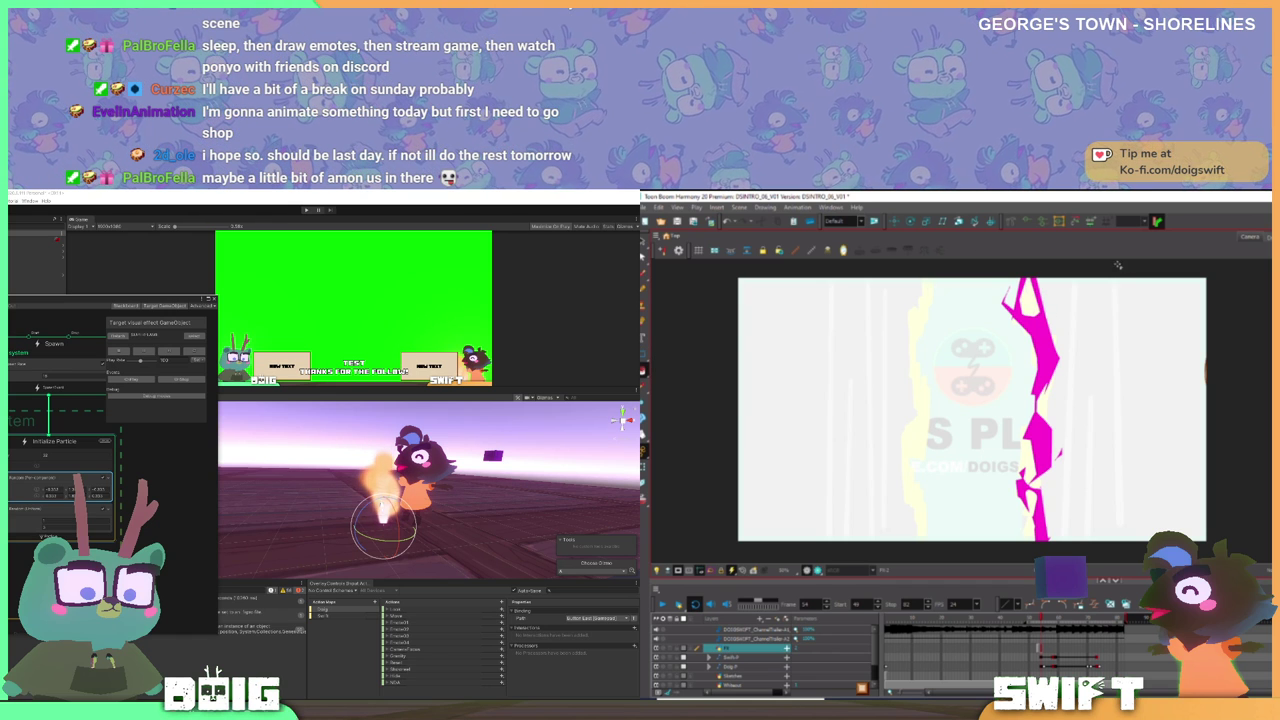
- Compare the branched bolt with the neighbouring FX drawing, and bring the Spawn and Initialize Particle contexts into view
left_click(644, 290)
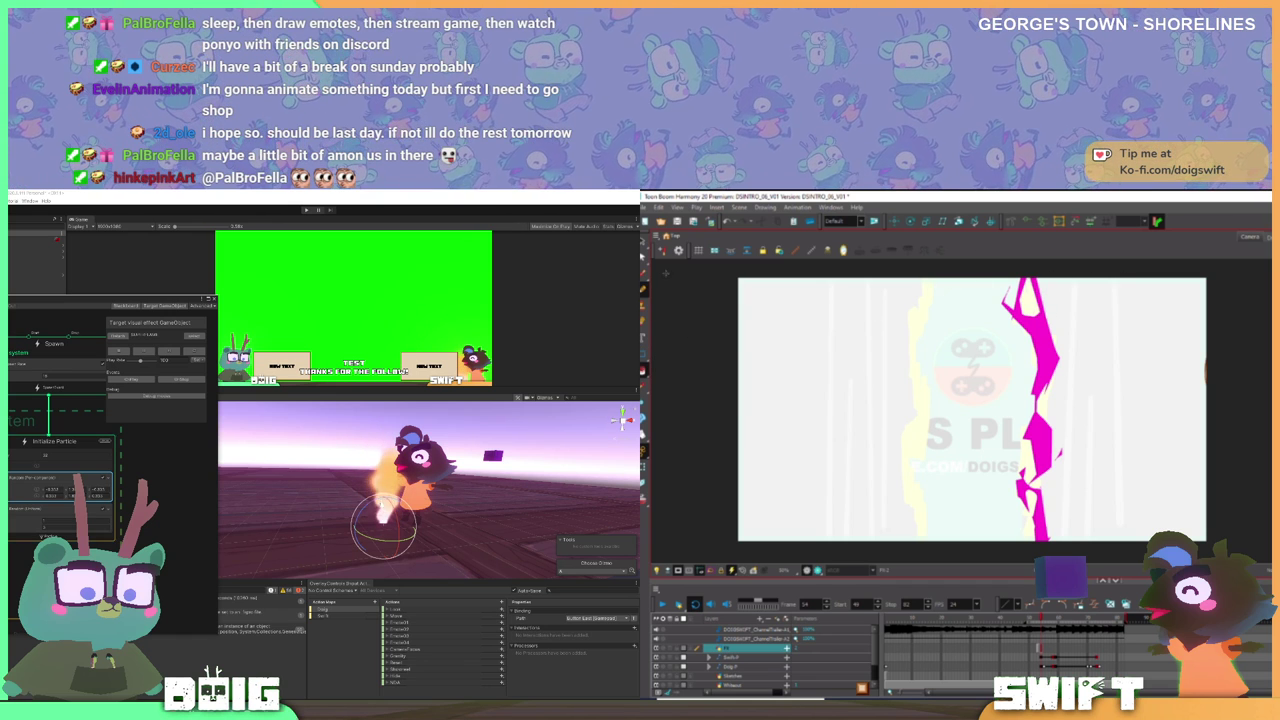
key("period")
key("comma")
key("comma")
left_click_drag(138, 471, 128, 502)
key("period")
key("comma")
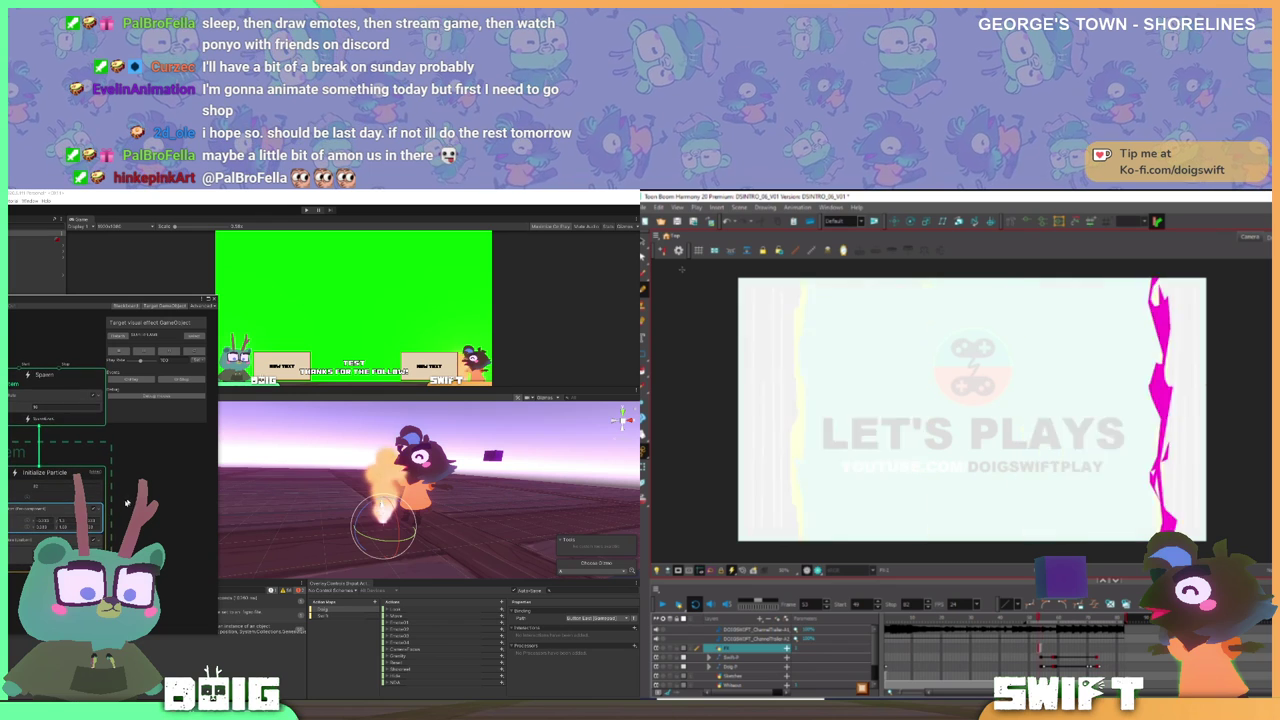
key("period")
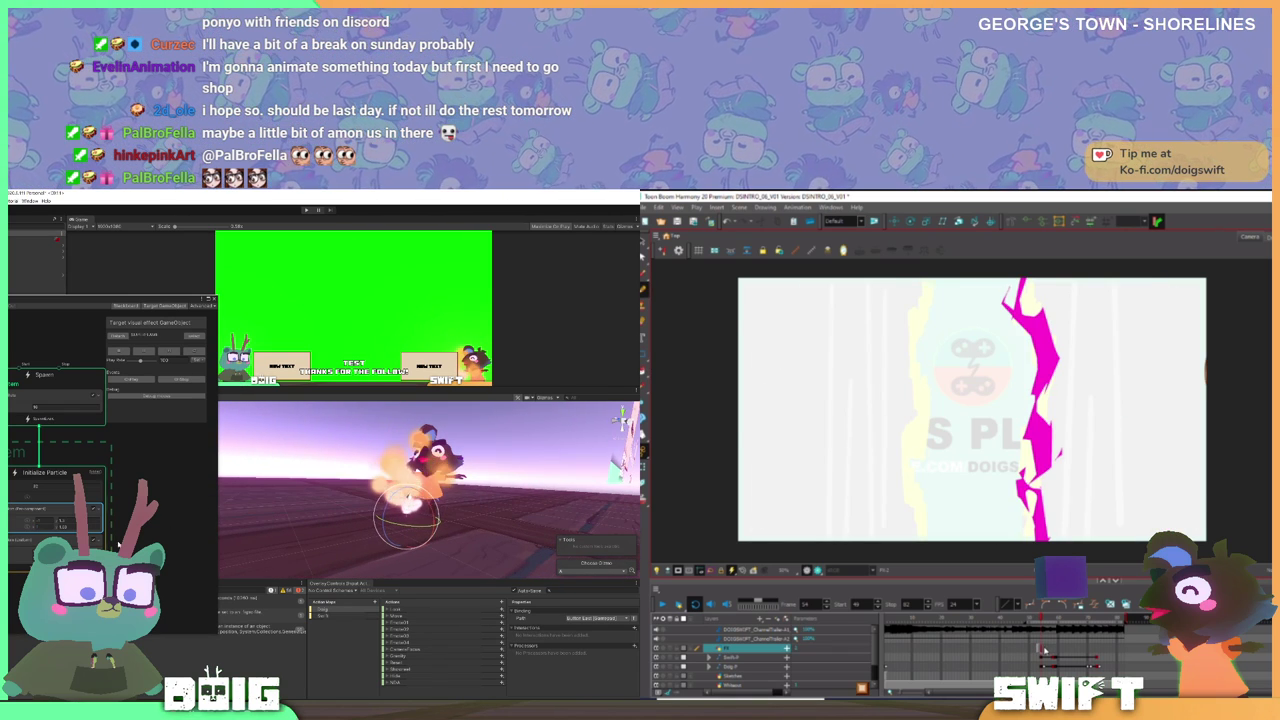
- Go to the next FX frame and start outlining a tall jagged bolt along the yellow guide
left_click(1045, 649)
scroll(73, 537, "down", 2)
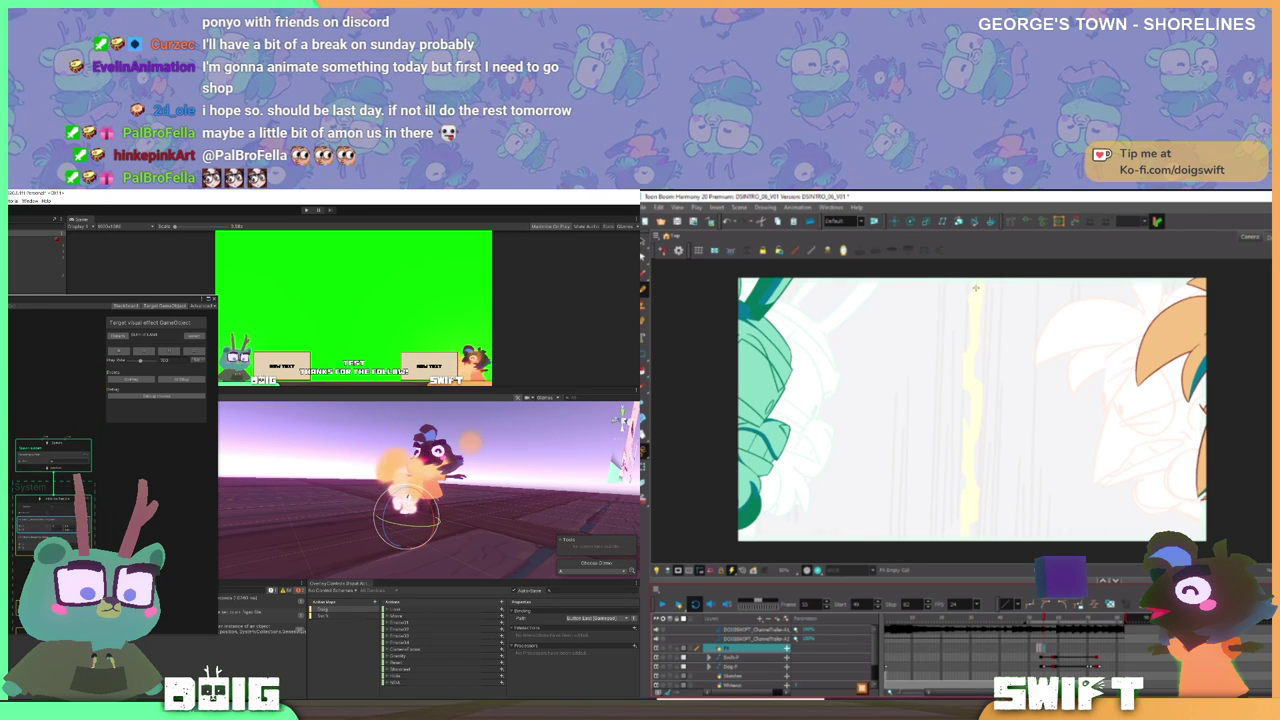
scroll(70, 519, "up", 5)
mouse_move(997, 265)
left_mouse_down()
mouse_move(994, 325)
mouse_move(965, 375)
mouse_move(964, 425)
mouse_move(977, 453)
mouse_move(986, 444)
mouse_move(990, 505)
mouse_move(950, 558)
left_mouse_up()
- Pull down the end of the size Over Life curve, and finish the new bolt's outline and fill it with magenta
left_click(70, 519)
left_click_drag(211, 599, 205, 664)
left_click_drag(950, 558, 955, 497)
left_click_drag(205, 664, 204, 656)
left_click_drag(955, 497, 962, 323)
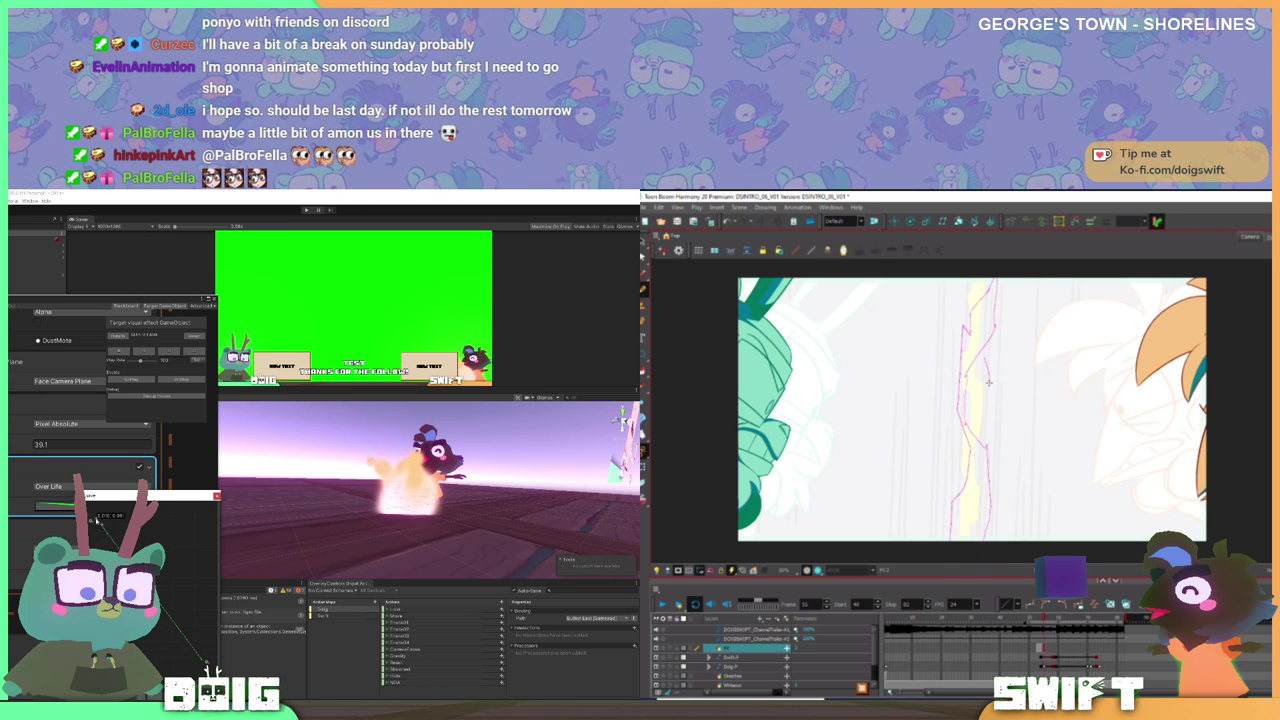
mouse_move(978, 414)
left_mouse_down()
mouse_move(988, 347)
mouse_move(1030, 451)
left_mouse_up()
left_click(643, 372)
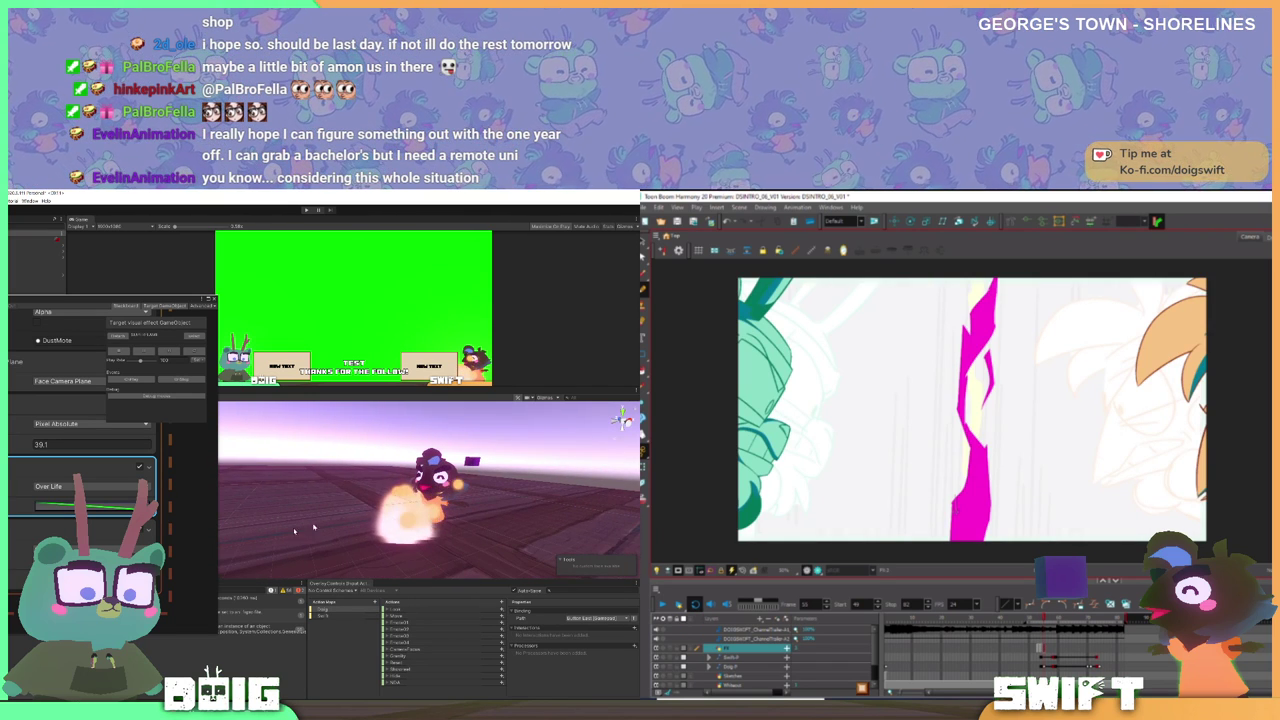
- Change the flame's colour gradient to orange at its end, and trim the new bolt's lower left edge
left_click(95, 570)
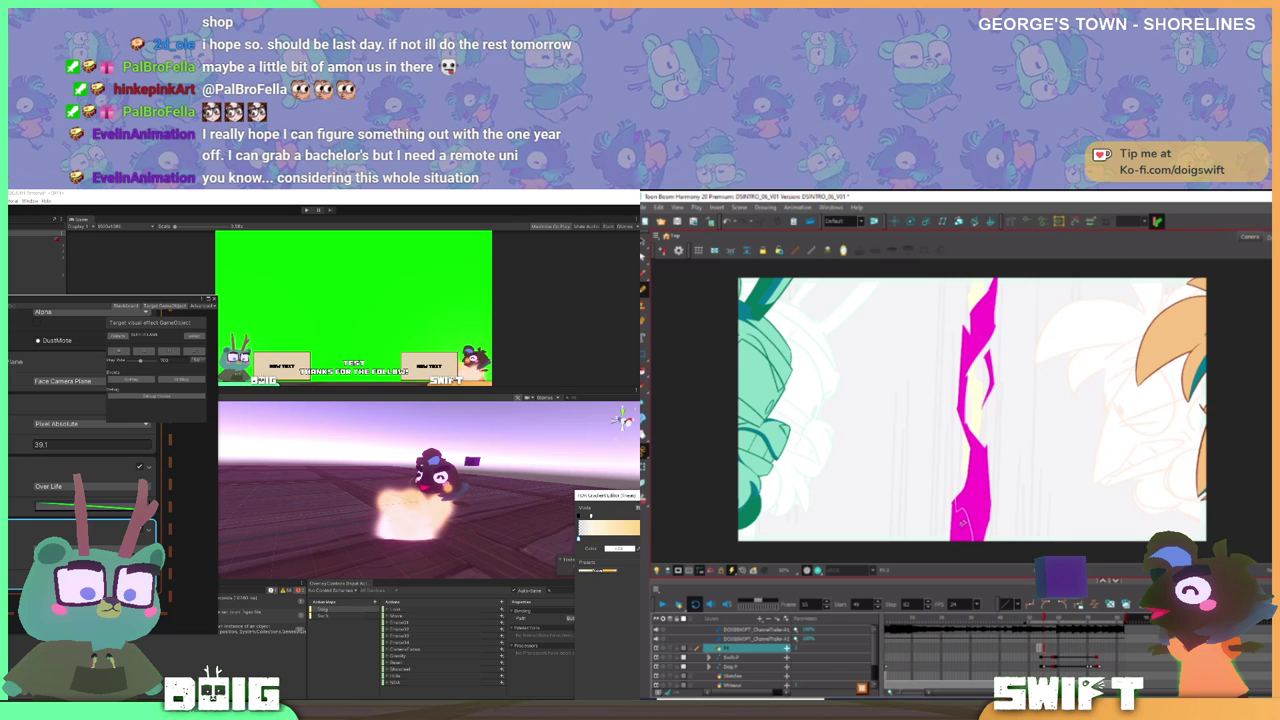
mouse_move(963, 523)
left_mouse_down()
mouse_move(965, 552)
mouse_move(953, 500)
left_mouse_up()
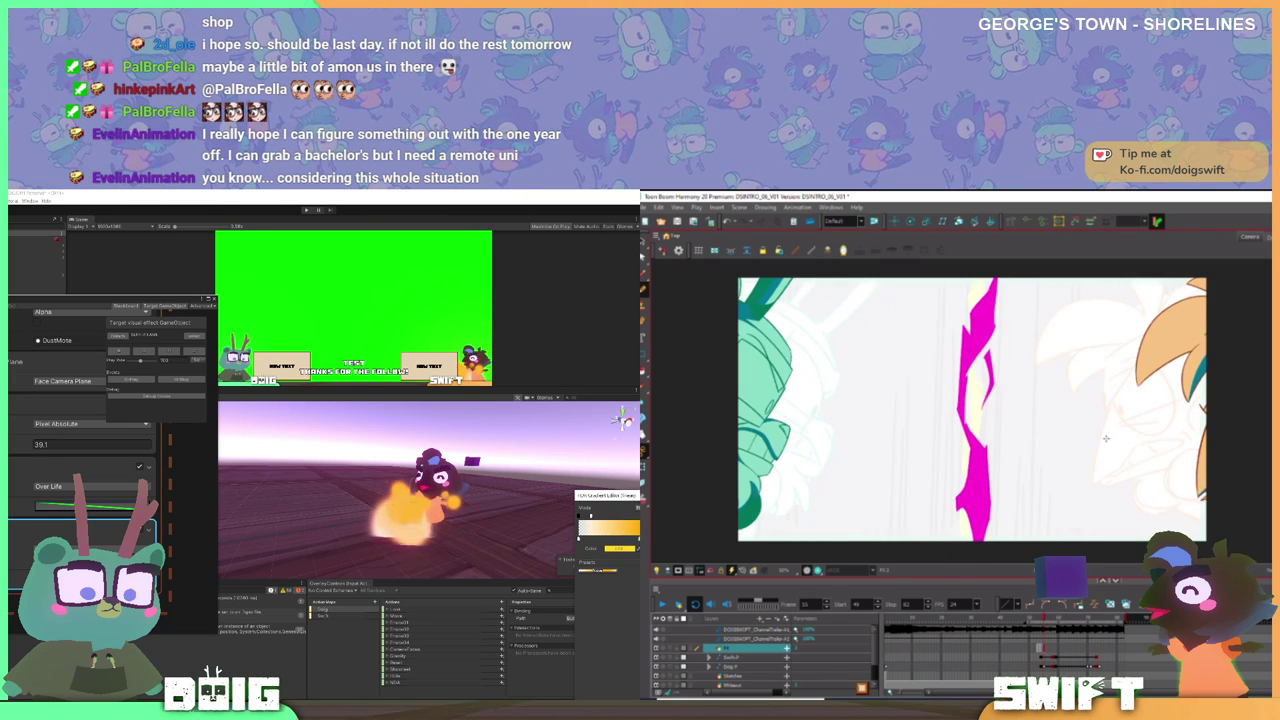
- Flip between the central bolt and the previous FX drawing to check the lightning's motion
key("comma")
key("period")
key("comma")
key("period")
key("comma")
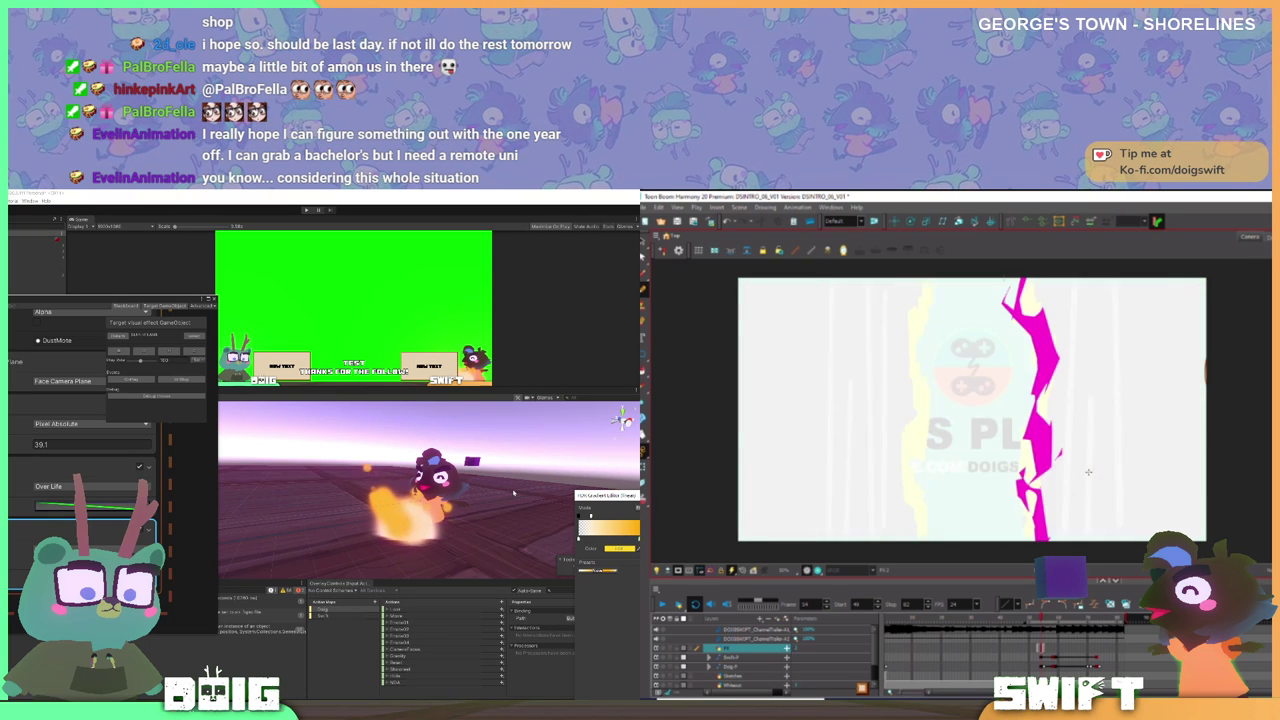
key("period")
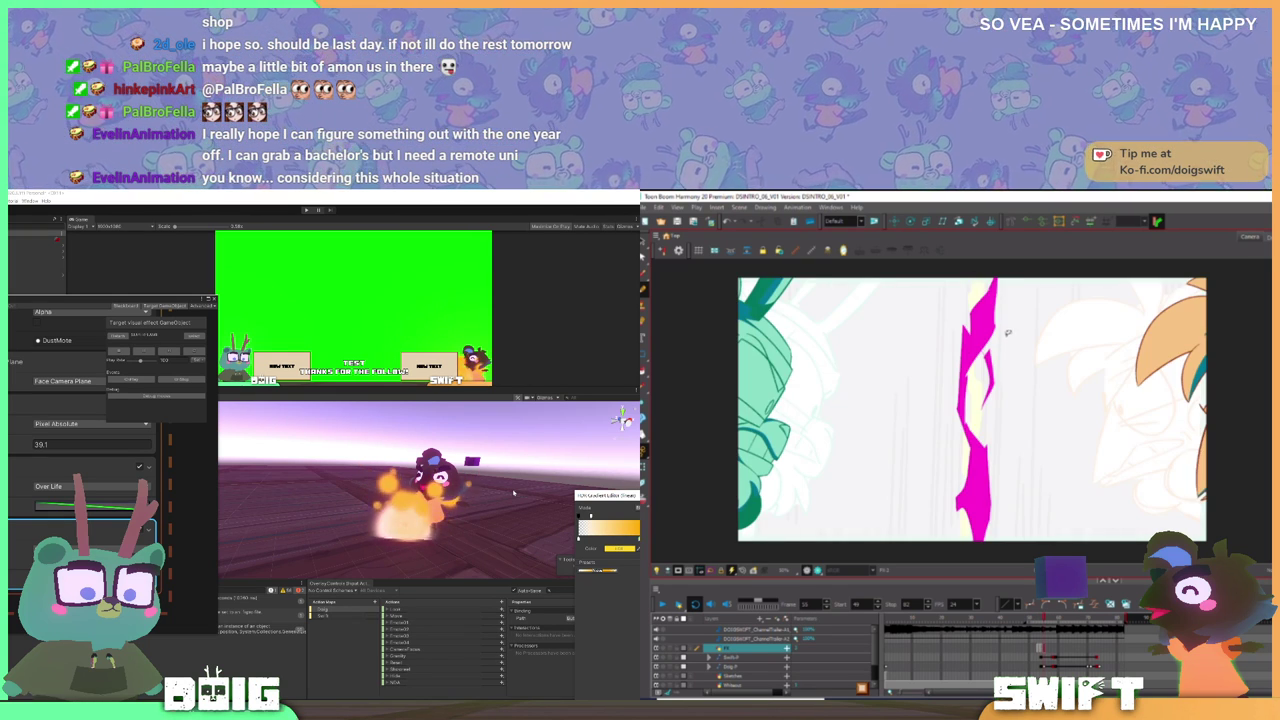
key("period")
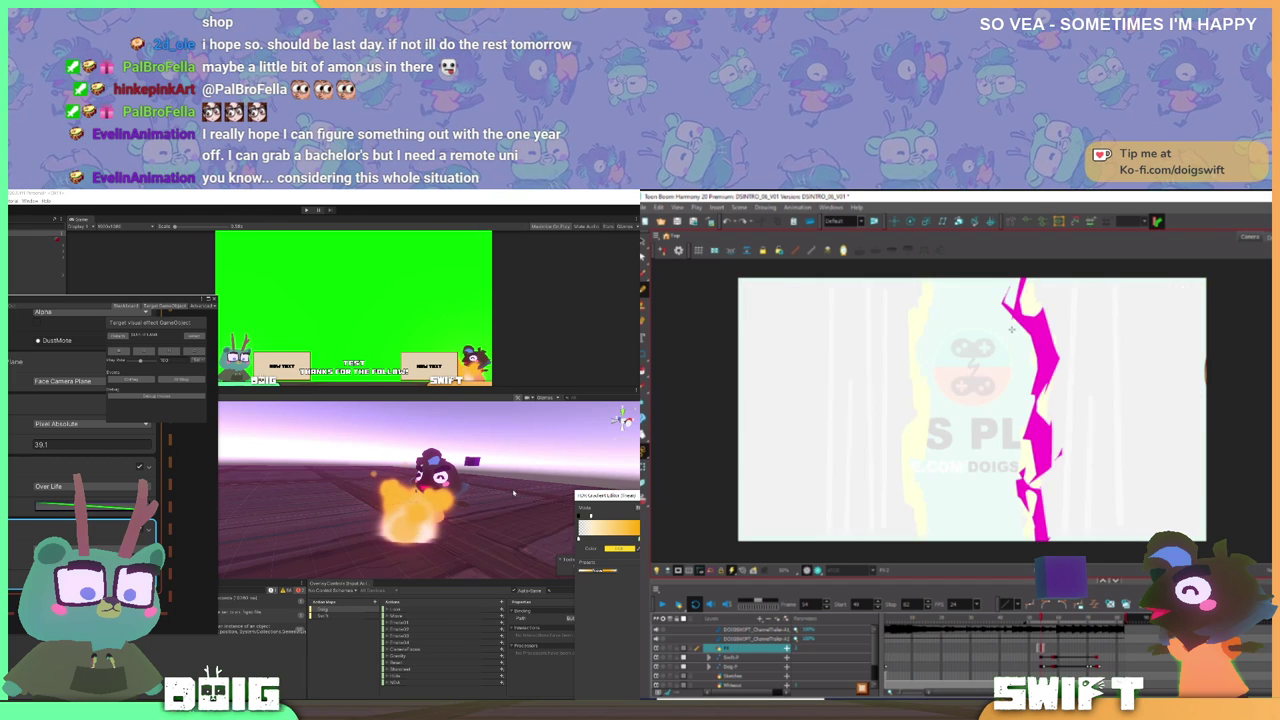
key("comma")
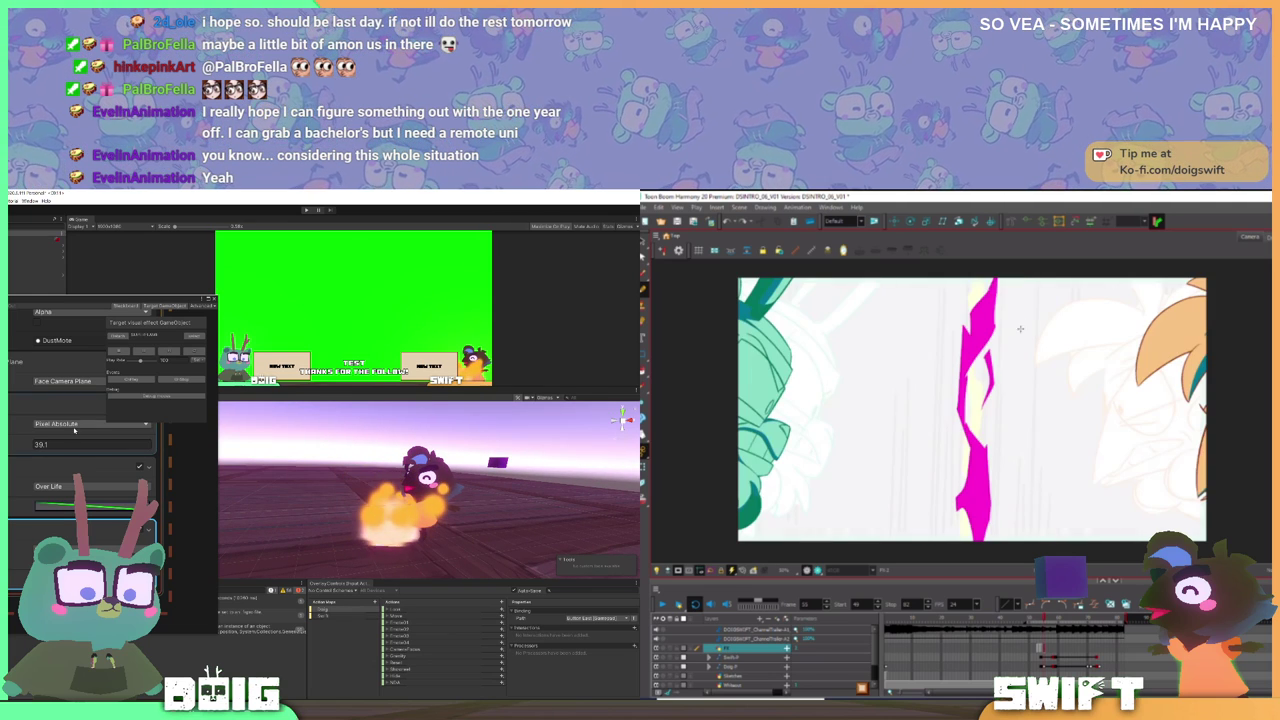
- Try adding a jagged spike to the central bolt's left edge, undo it, and select Initialize Particle's random per-component block
scroll(26, 409, "down", 3)
left_click_drag(951, 428, 963, 372)
left_click(55, 453)
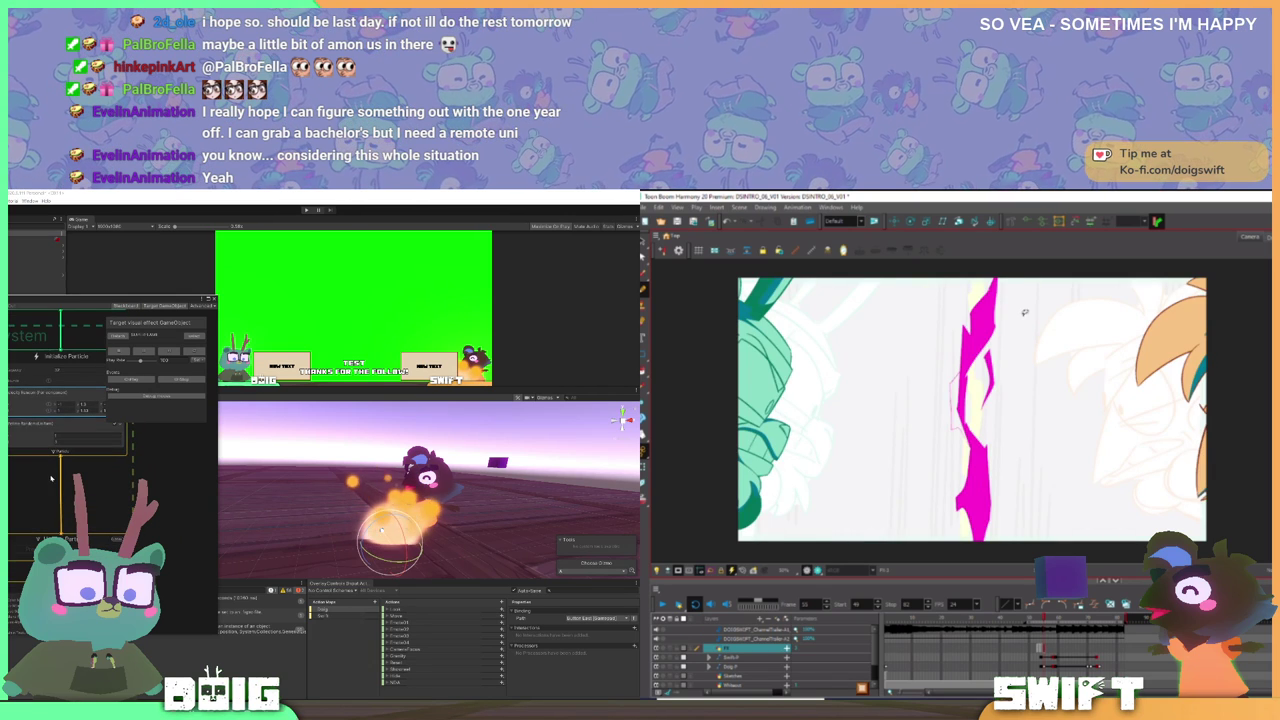
key("ctrl+z")
- Edit the limits of the random per-component block in Initialize Particle, and reshape and fill the middle of the central bolt
left_click(66, 410)
scroll(138, 452, "up", 5)
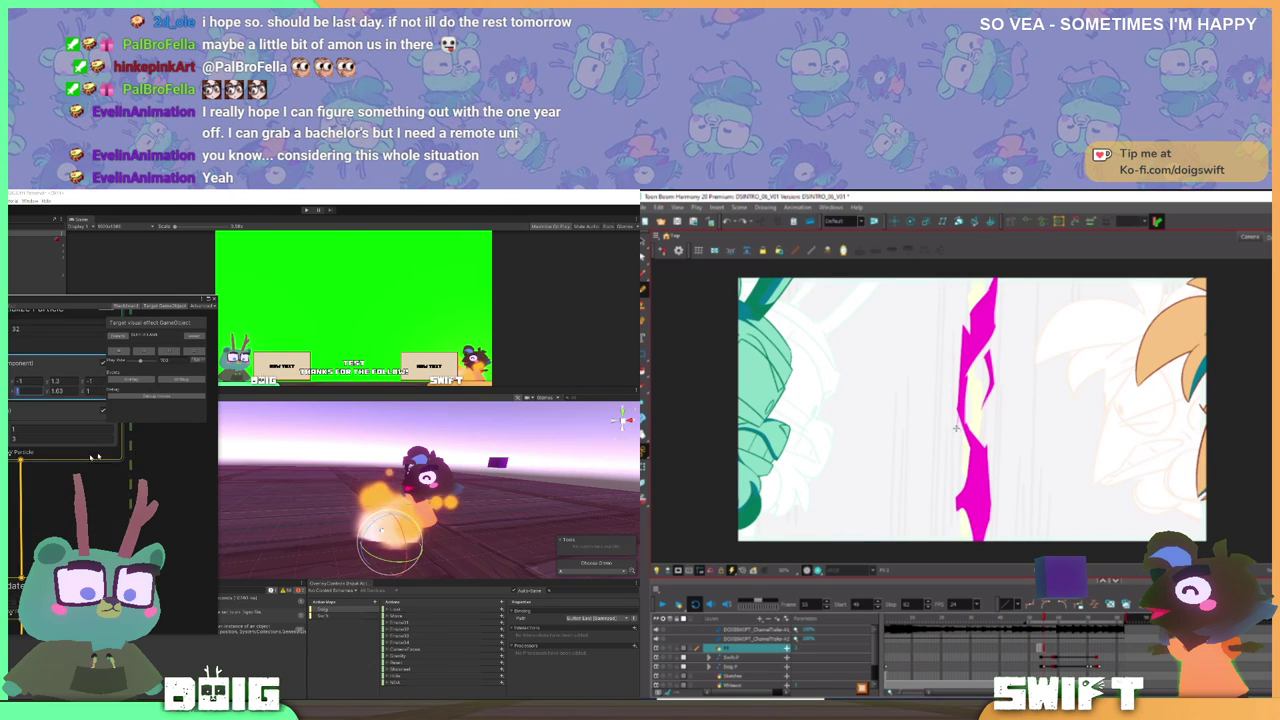
left_click_drag(957, 428, 959, 417)
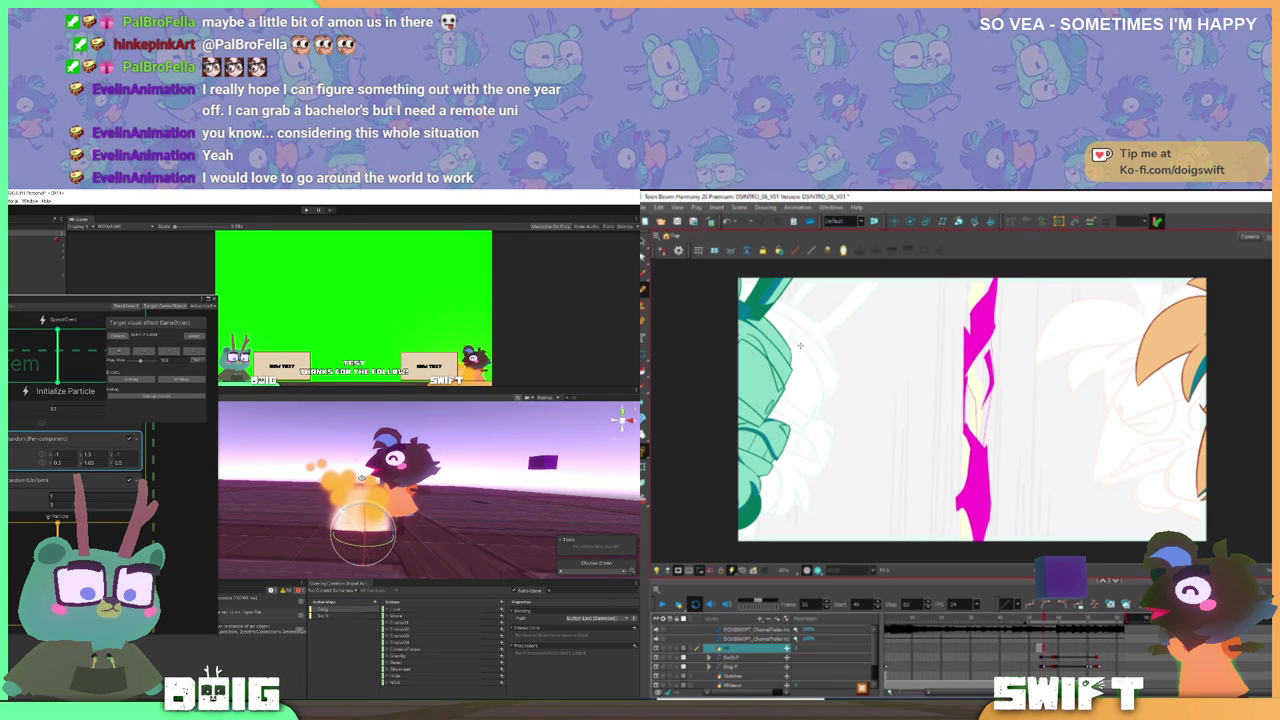
left_click(981, 385)
left_click_drag(187, 482, 191, 583)
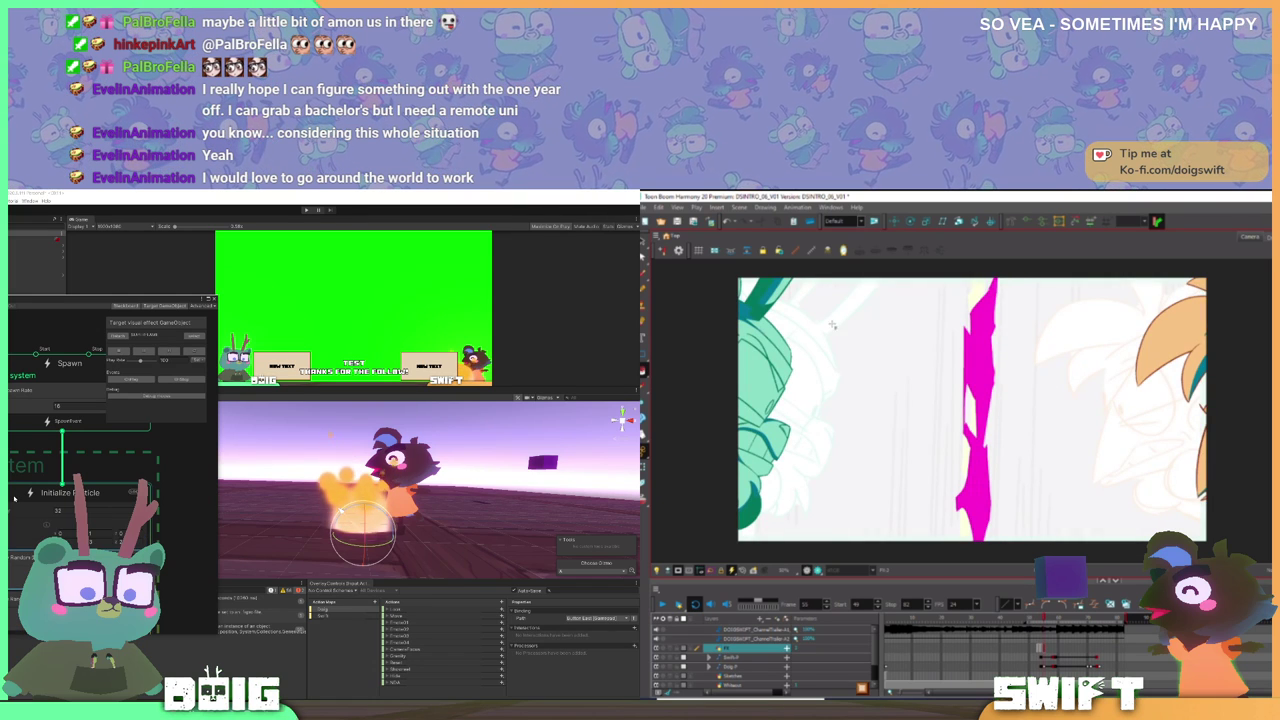
- Examine the flame and its bounds in the scene from above and up close
left_click_drag(171, 493, 175, 476)
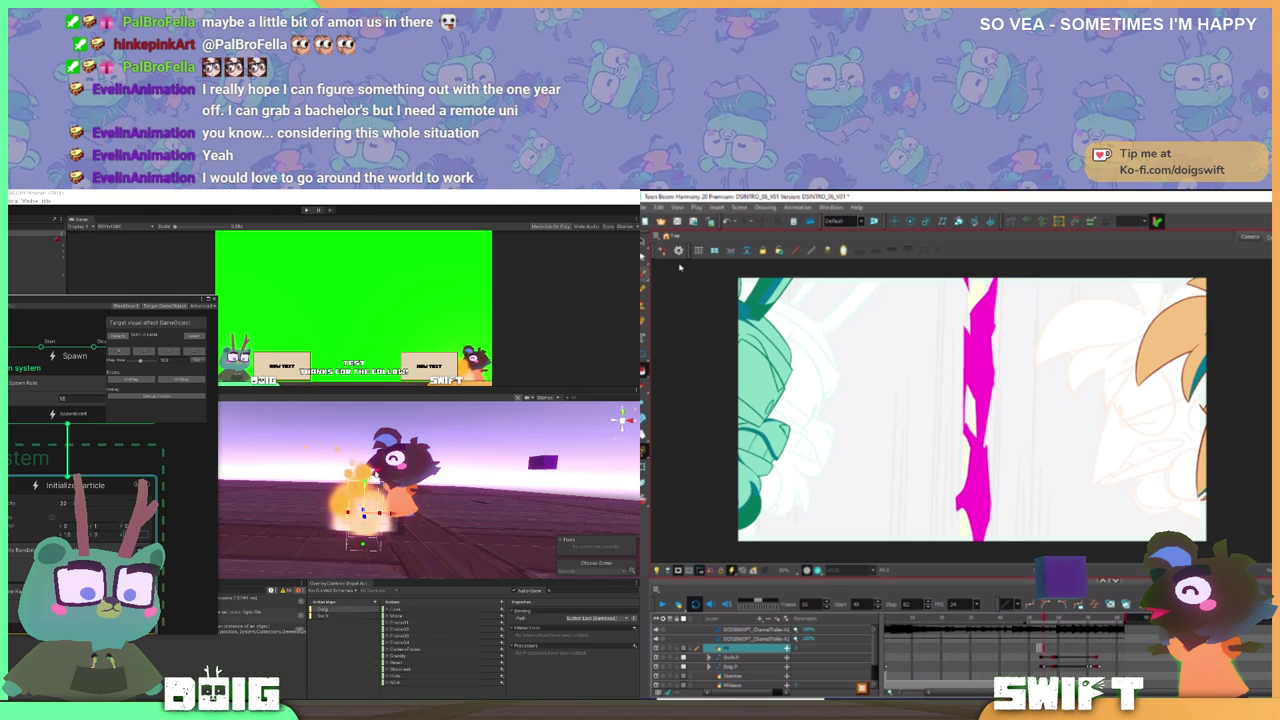
left_click(644, 273)
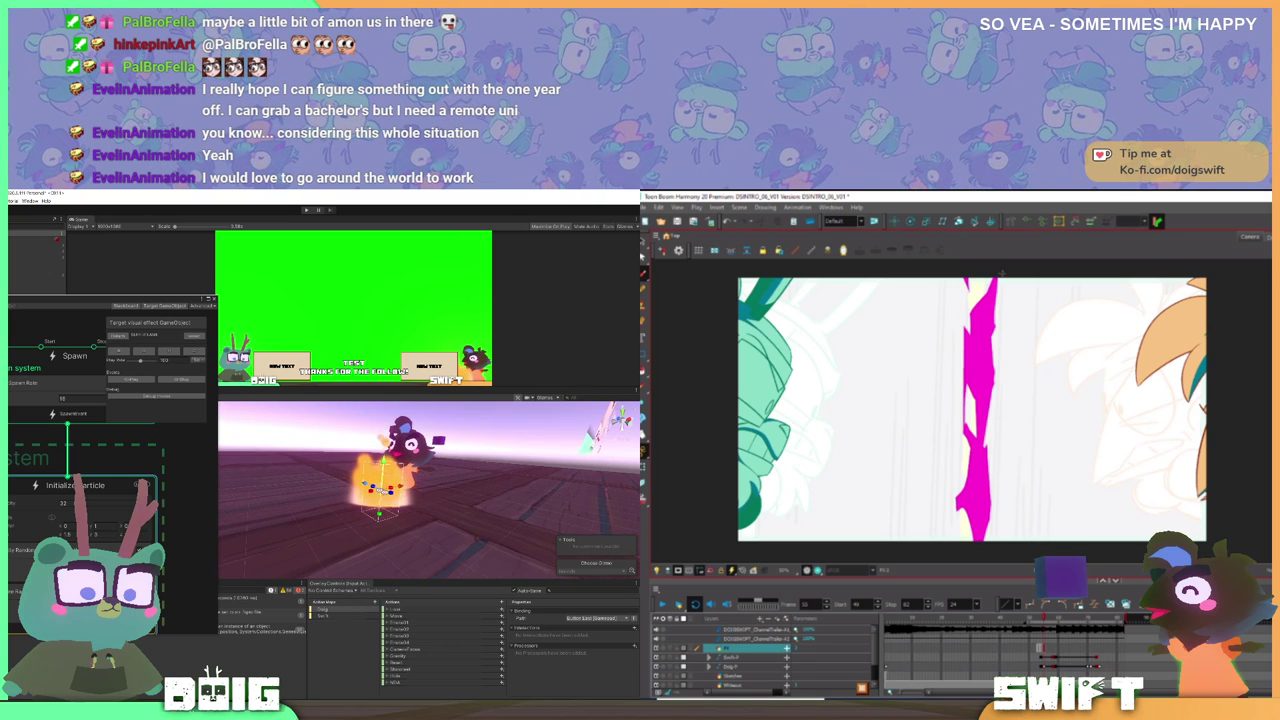
left_click(644, 289)
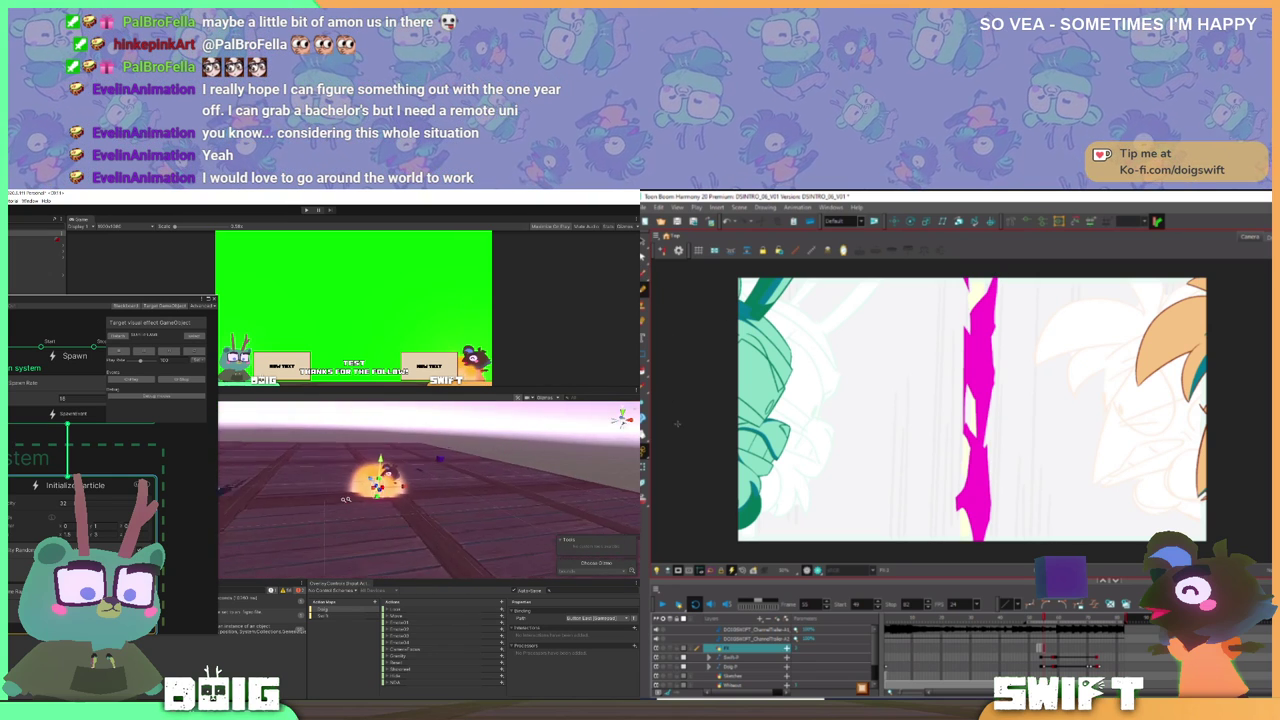
left_click_drag(346, 499, 298, 517)
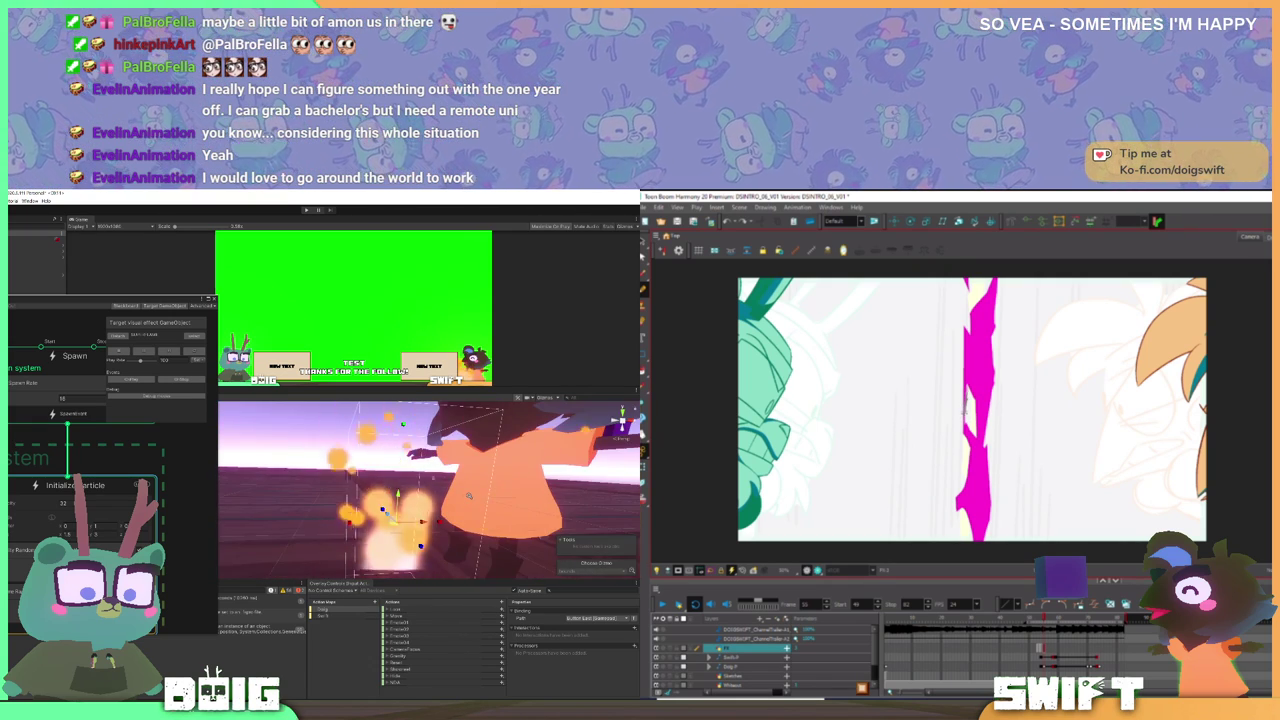
left_click_drag(469, 496, 302, 510)
scroll(176, 550, "down", 4)
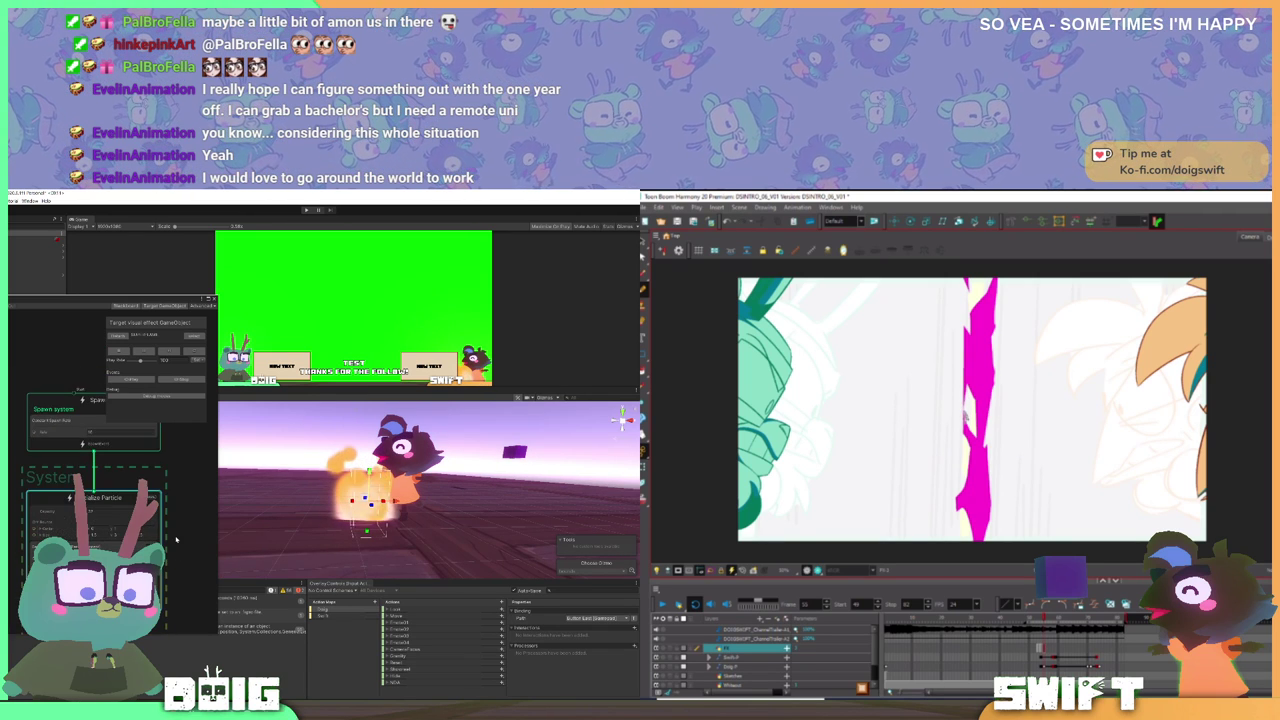
- Set the size mode of Output Particle Quad's Screen Space Size block to Pixel Relative To Resolution
left_click_drag(175, 588, 177, 485)
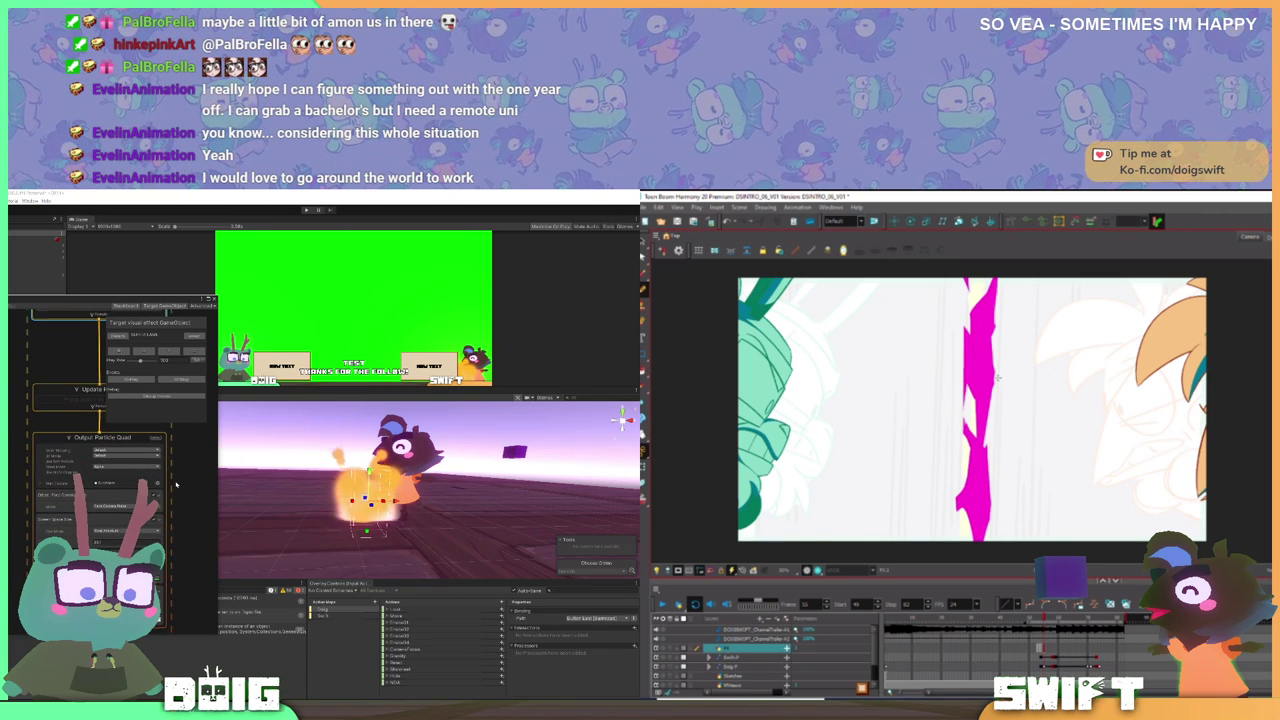
scroll(183, 581, "up", 2)
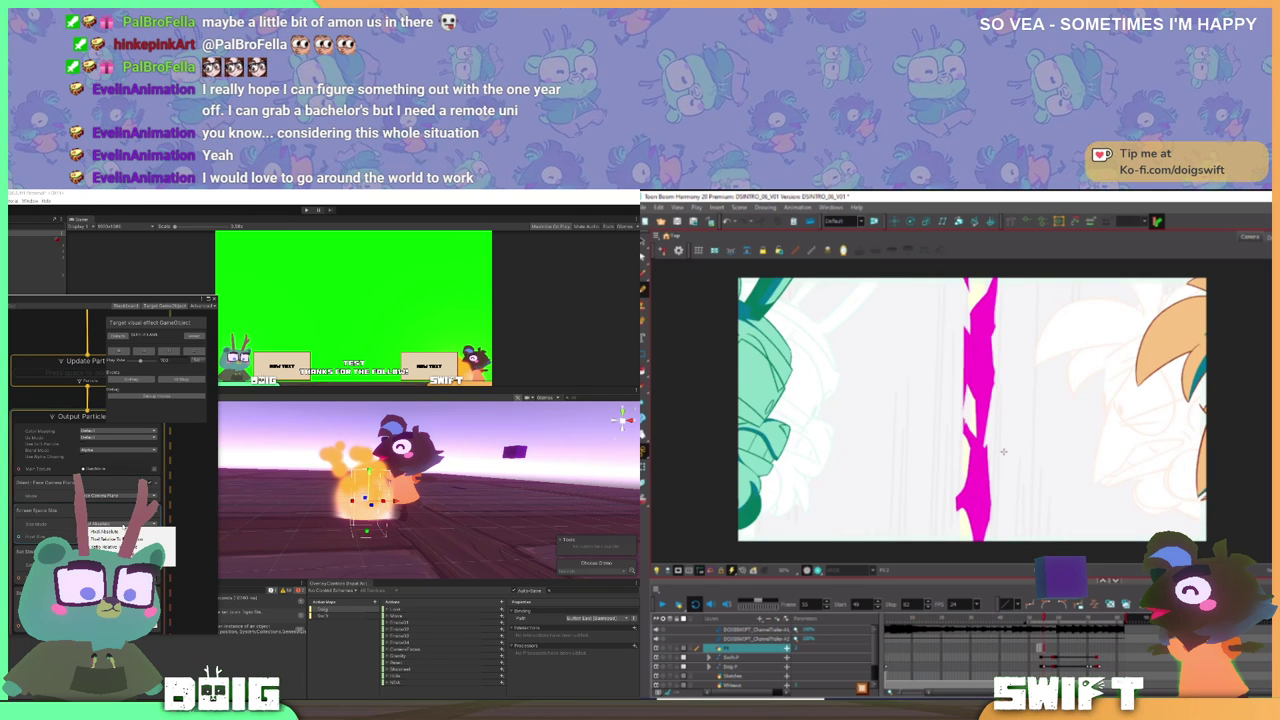
left_click(122, 539)
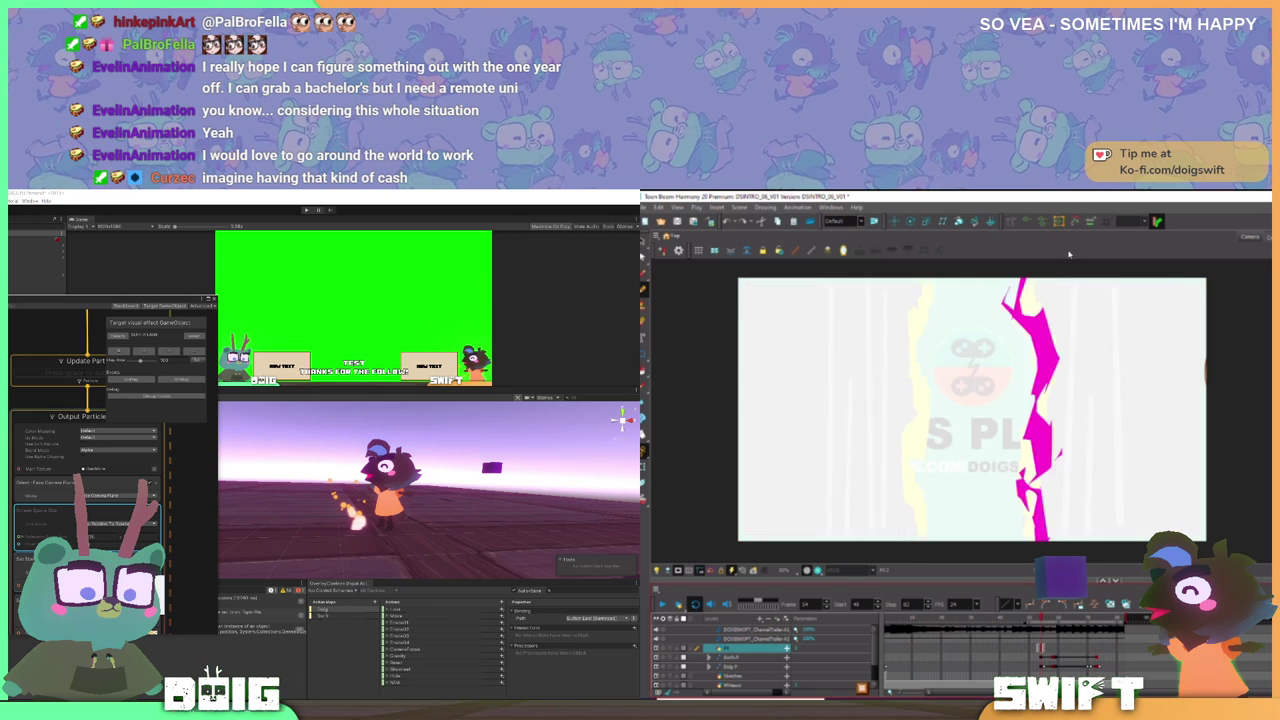
- Outline a narrow bolt down the centre of the next FX drawing and fill it with magenta
mouse_move(970, 269)
left_mouse_down()
mouse_move(969, 430)
mouse_move(951, 488)
mouse_move(966, 555)
left_mouse_up()
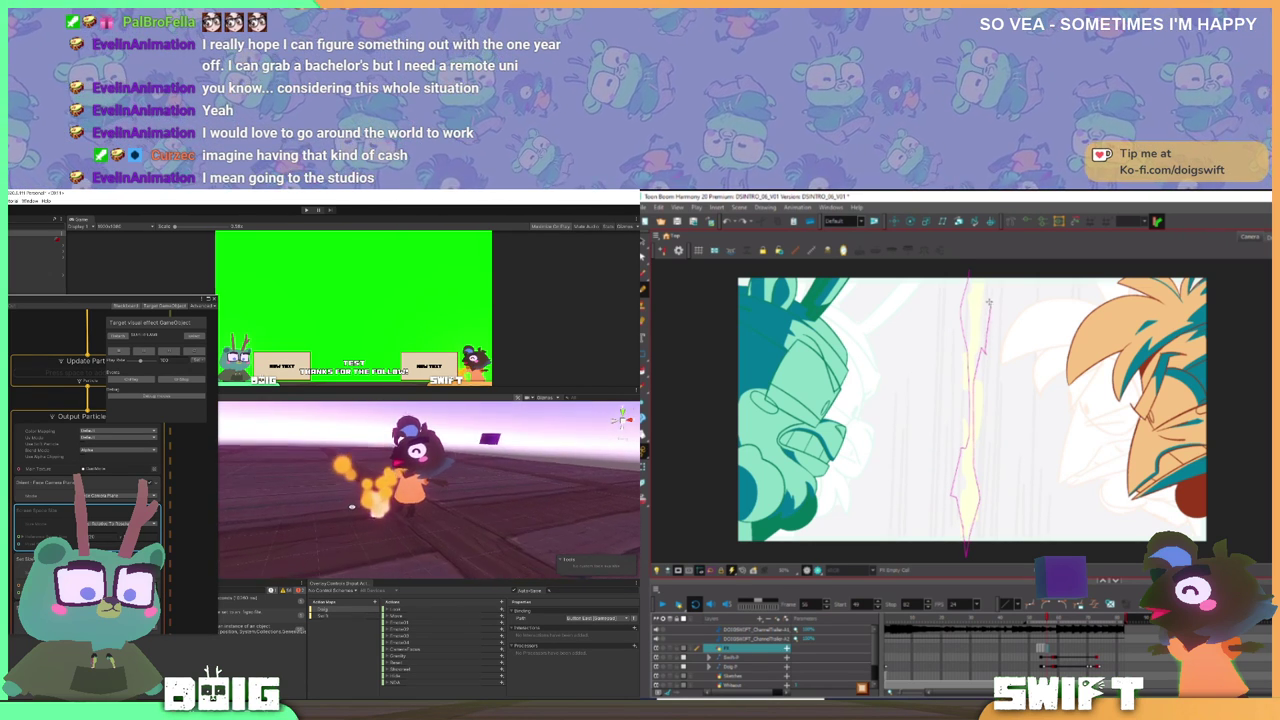
left_click(644, 371)
left_click(971, 336)
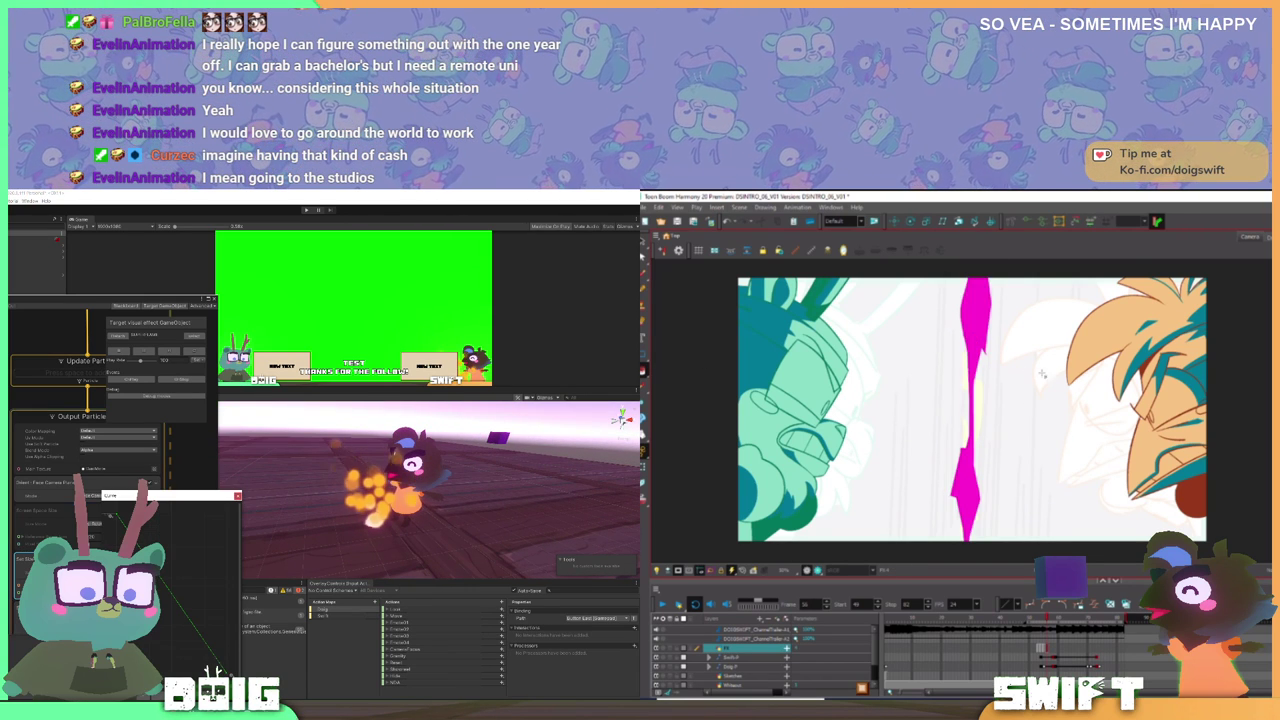
- Flip through the last few FX drawings to compare the narrow bolt with the preceding ones
key("comma")
key("period")
key("comma")
key("comma")
key("period")
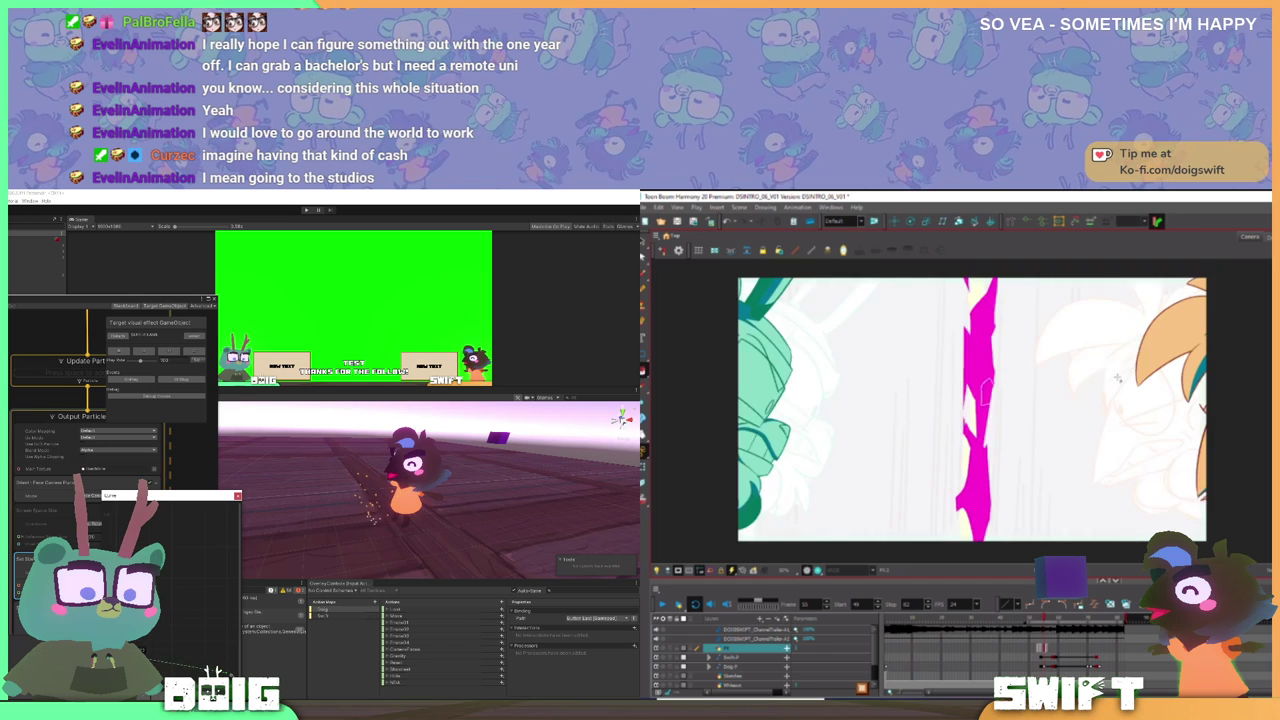
key("period")
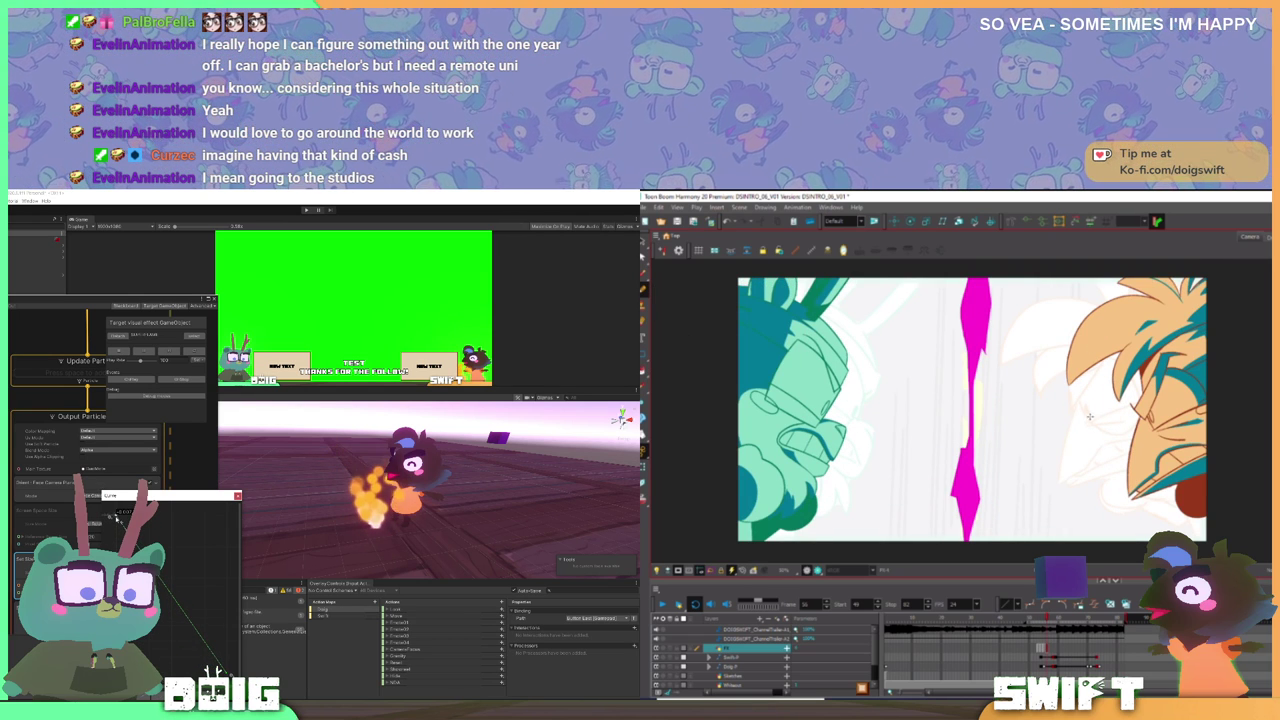
key("comma")
key("period")
- Try several preset shapes on the particle size curve, settle on a falling one and adjust its slope near the end
left_click(238, 496)
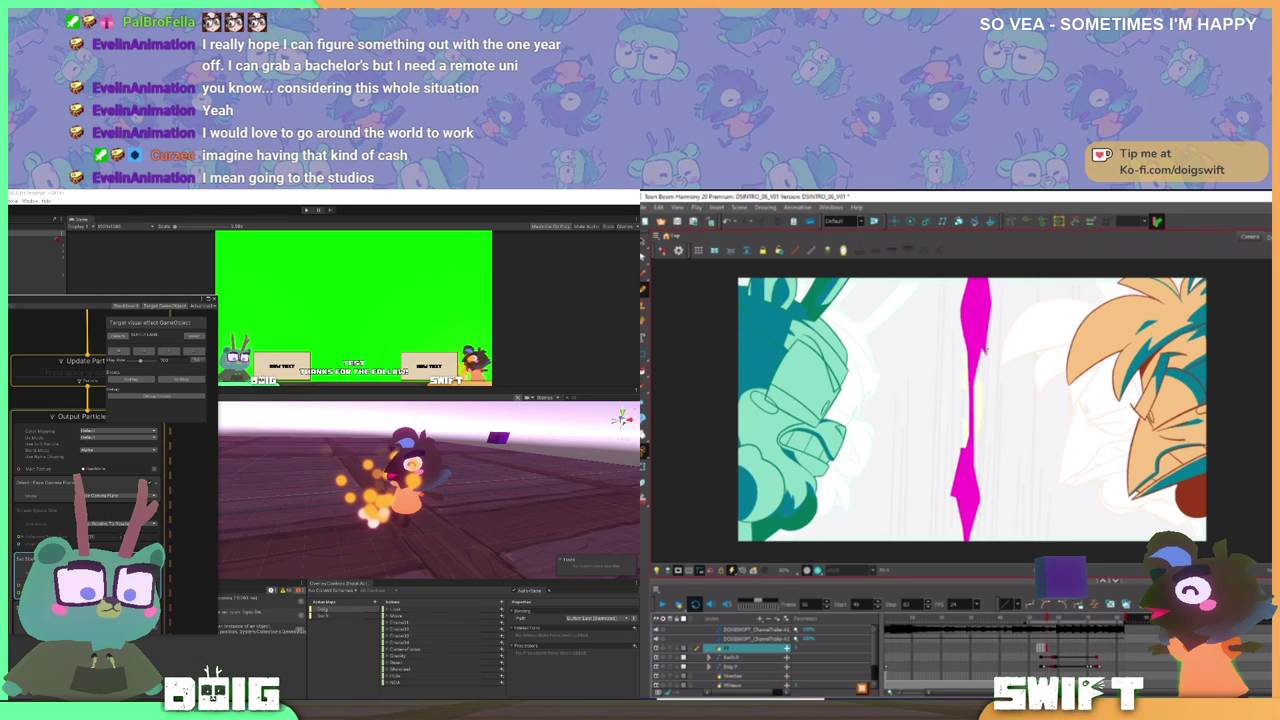
left_click(115, 580)
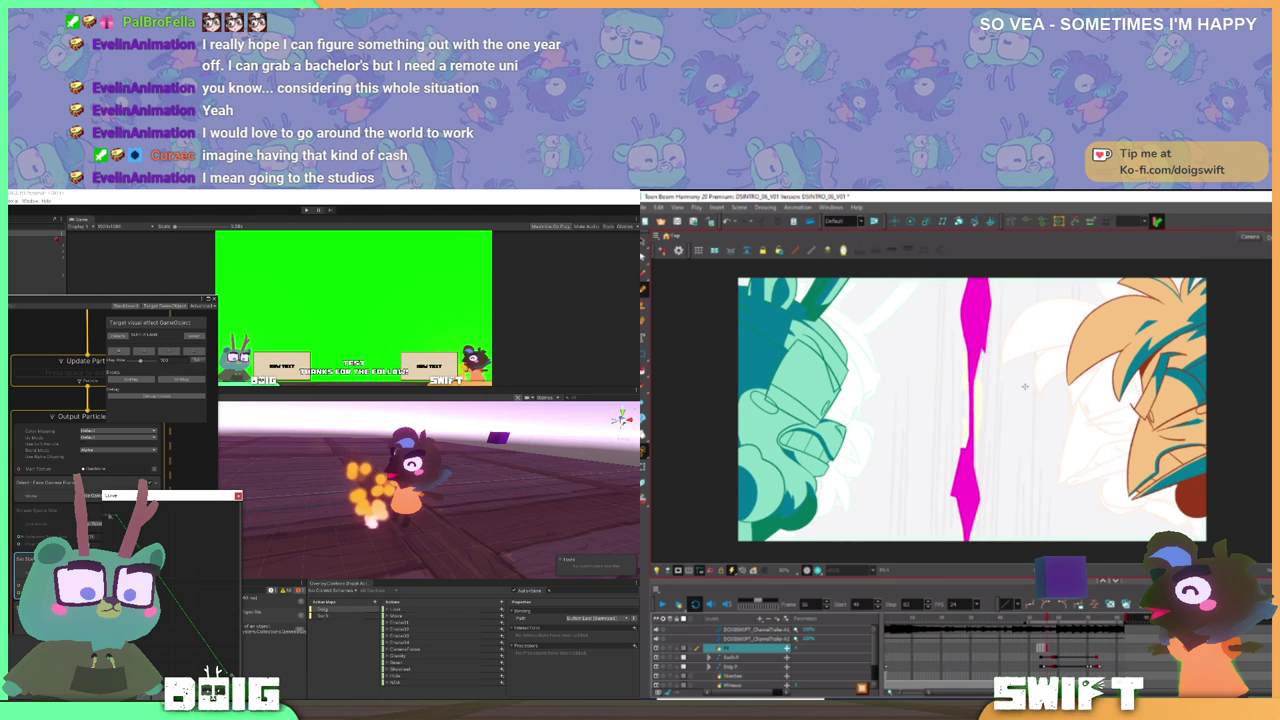
left_click(158, 697)
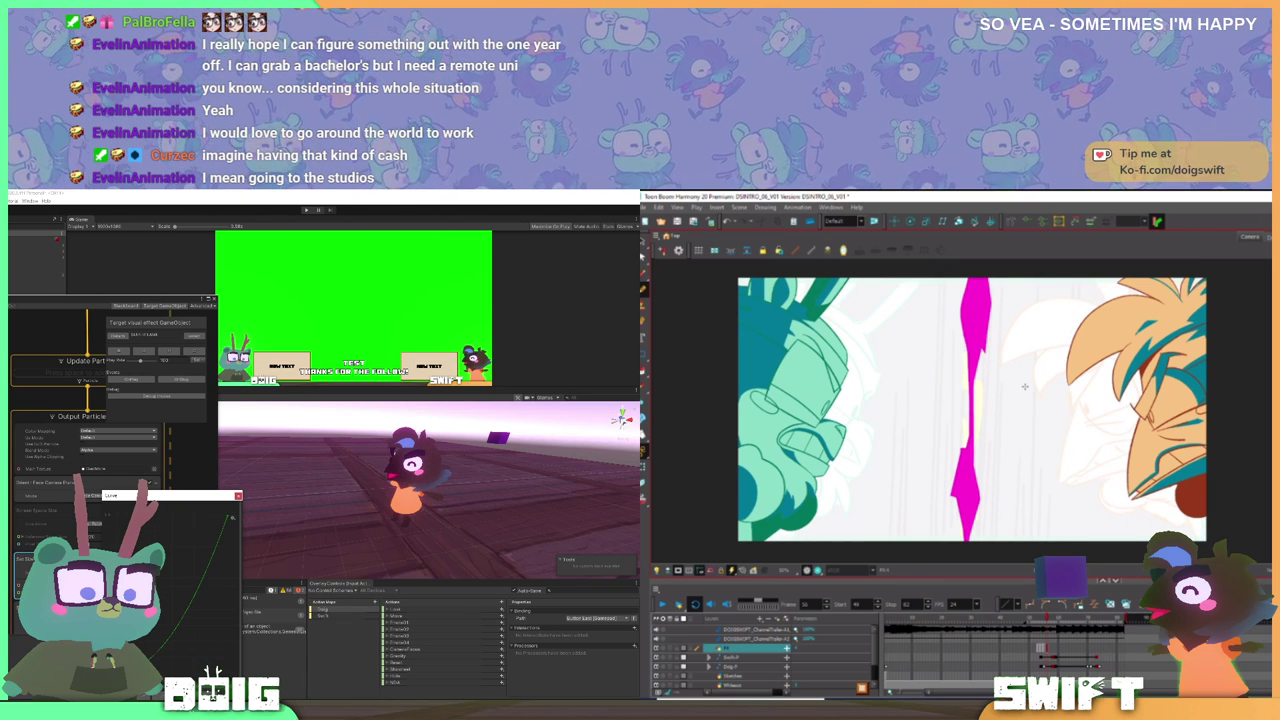
left_click(188, 697)
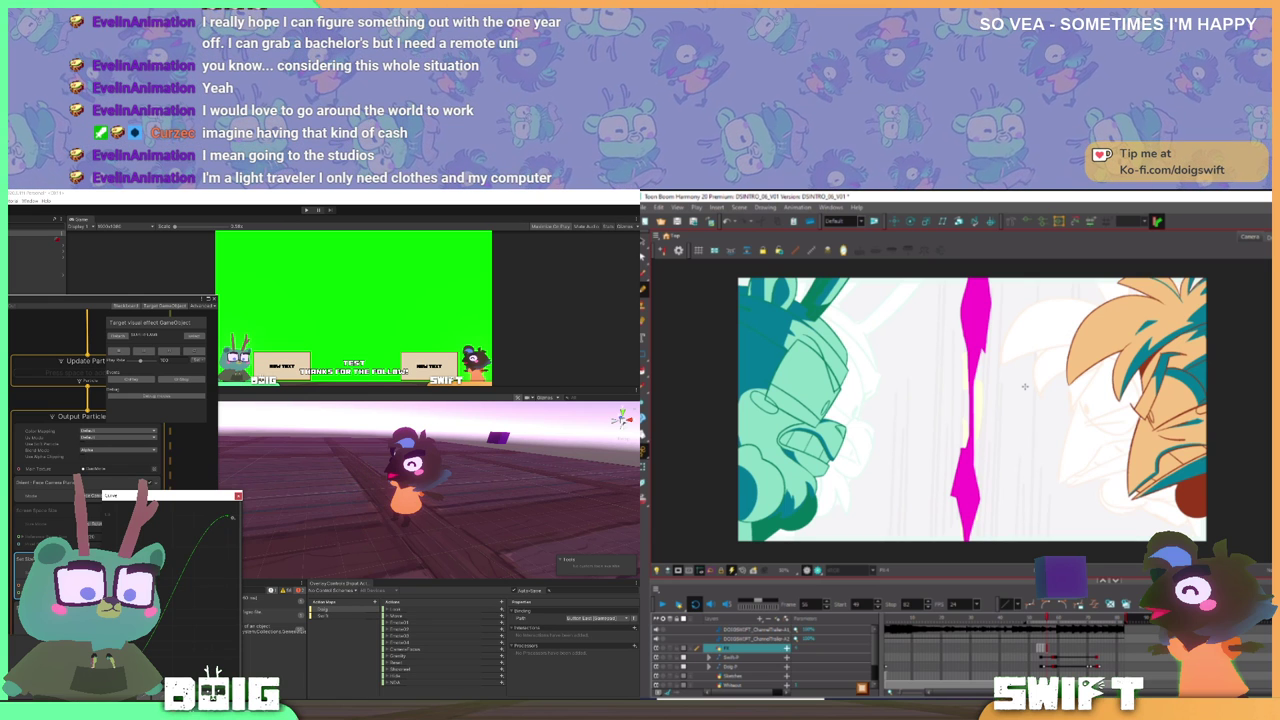
left_click(113, 697)
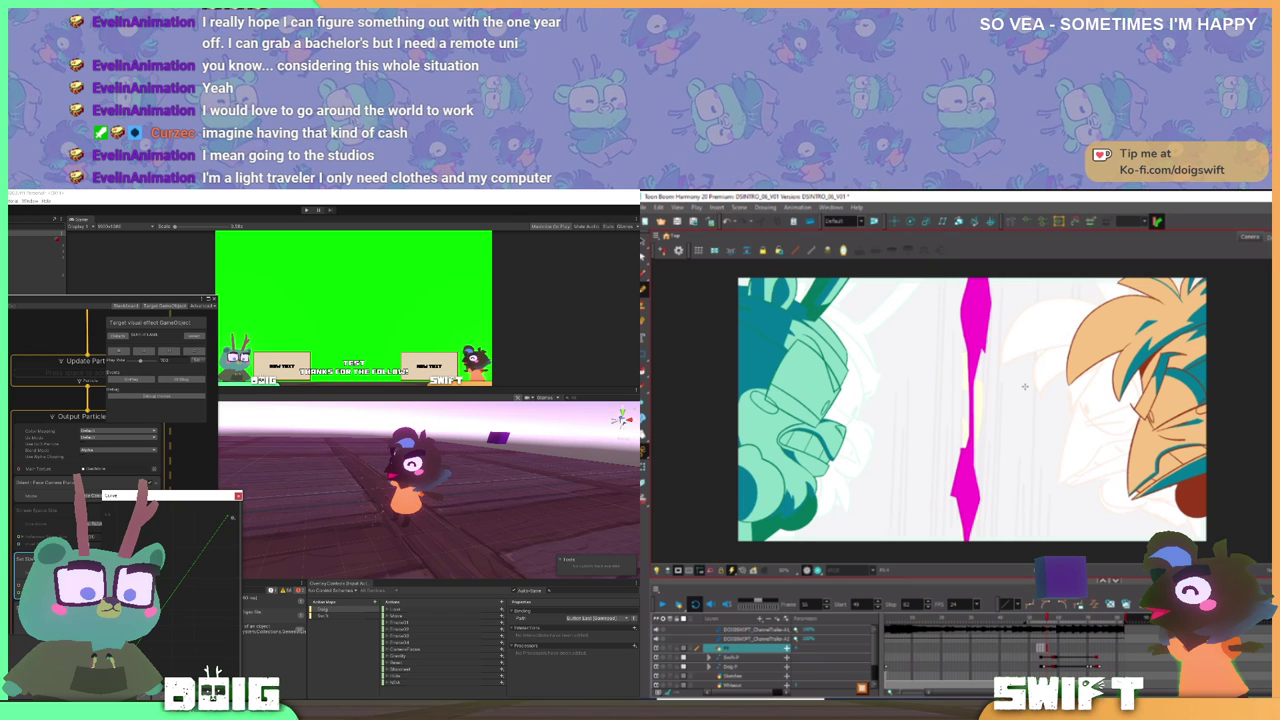
left_click(212, 697)
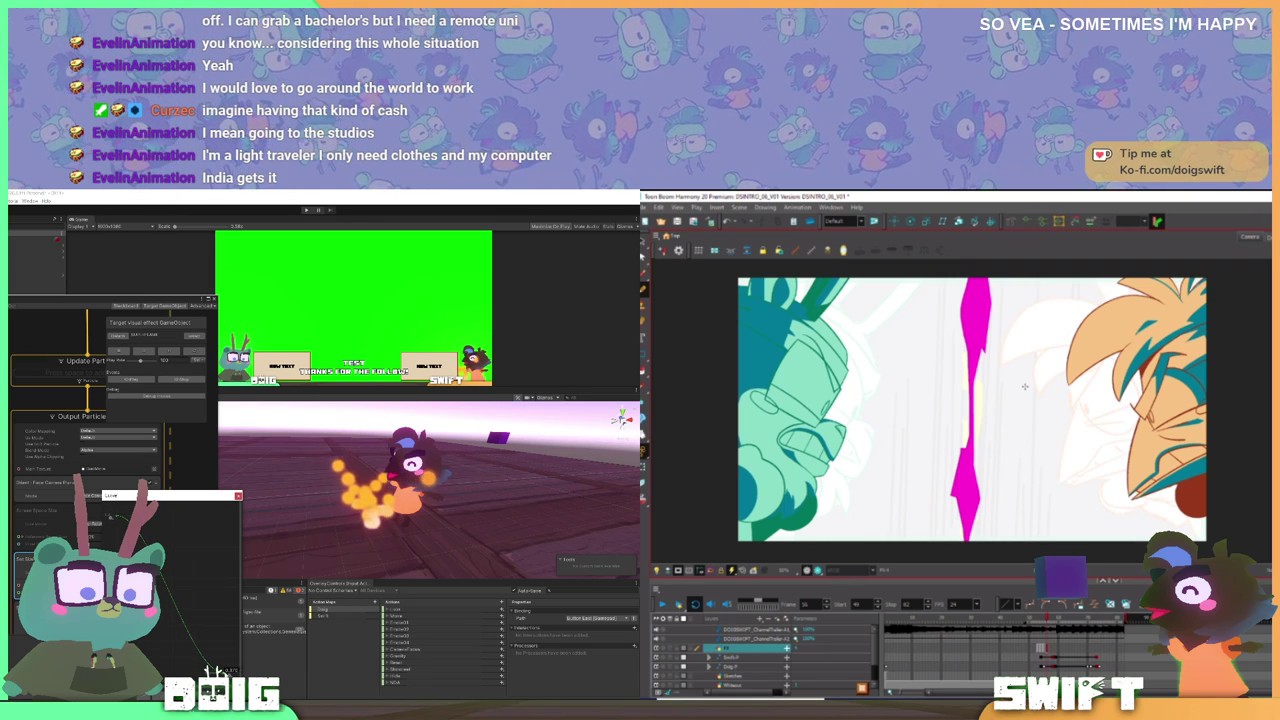
left_click_drag(206, 667, 209, 638)
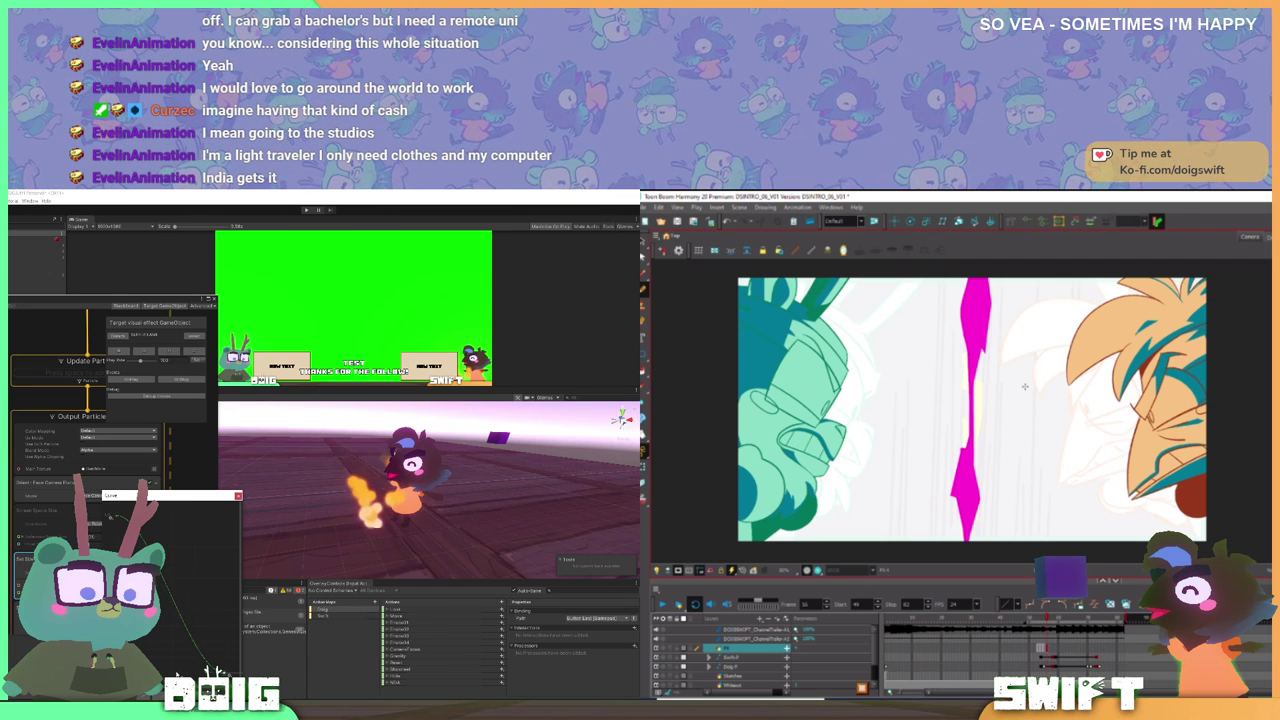
left_click(238, 496)
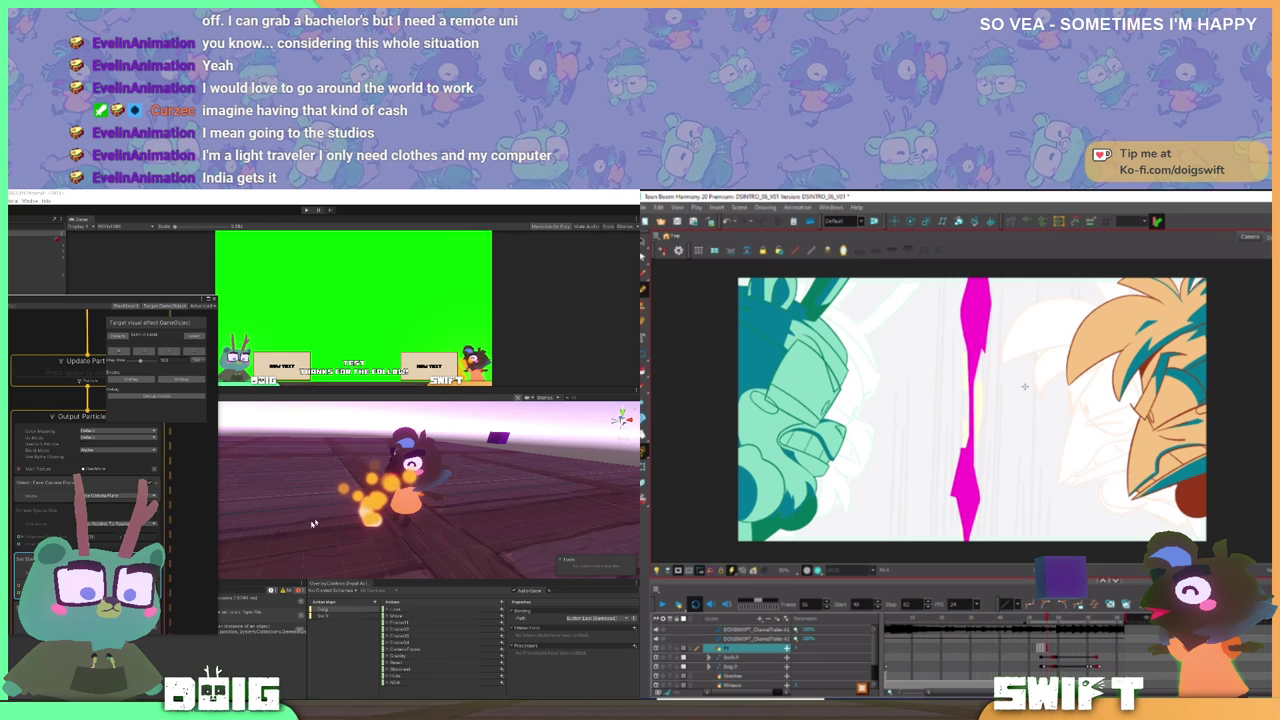
left_click_drag(313, 523, 380, 512)
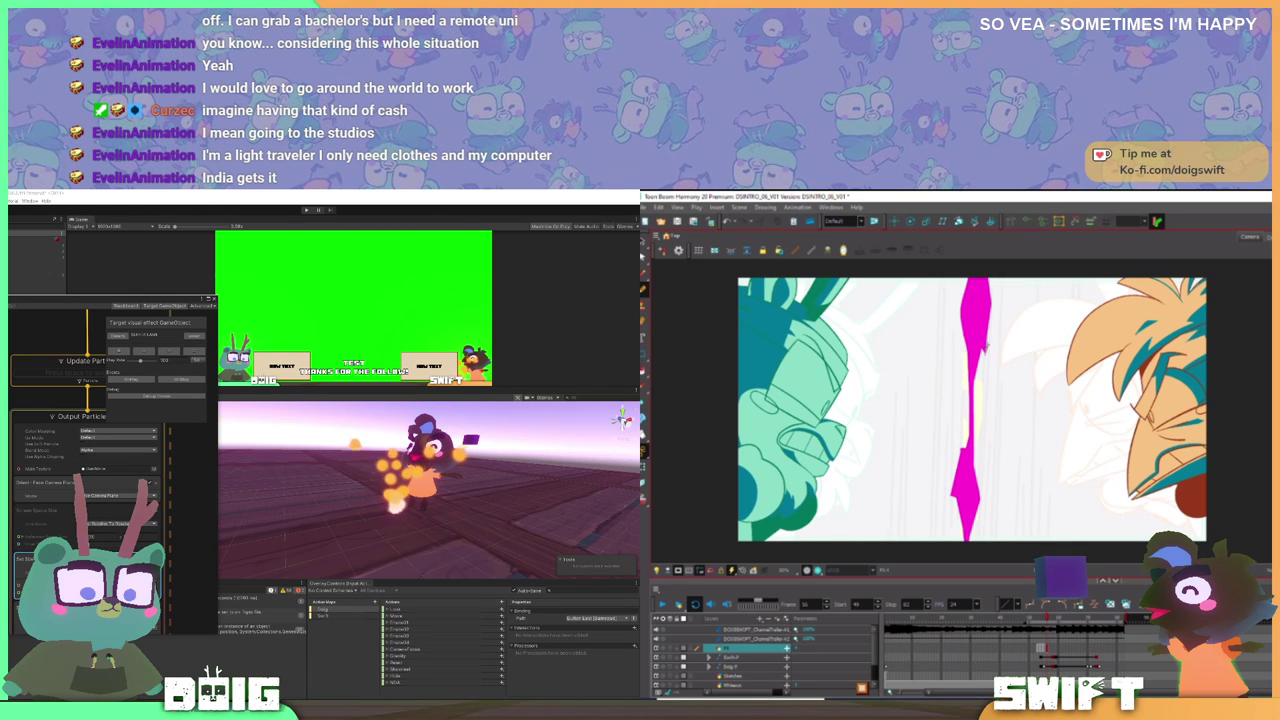
- Add a small magenta spark beside the middle of the narrow bolt and compare the drawing with its neighbours
key("comma")
key("period")
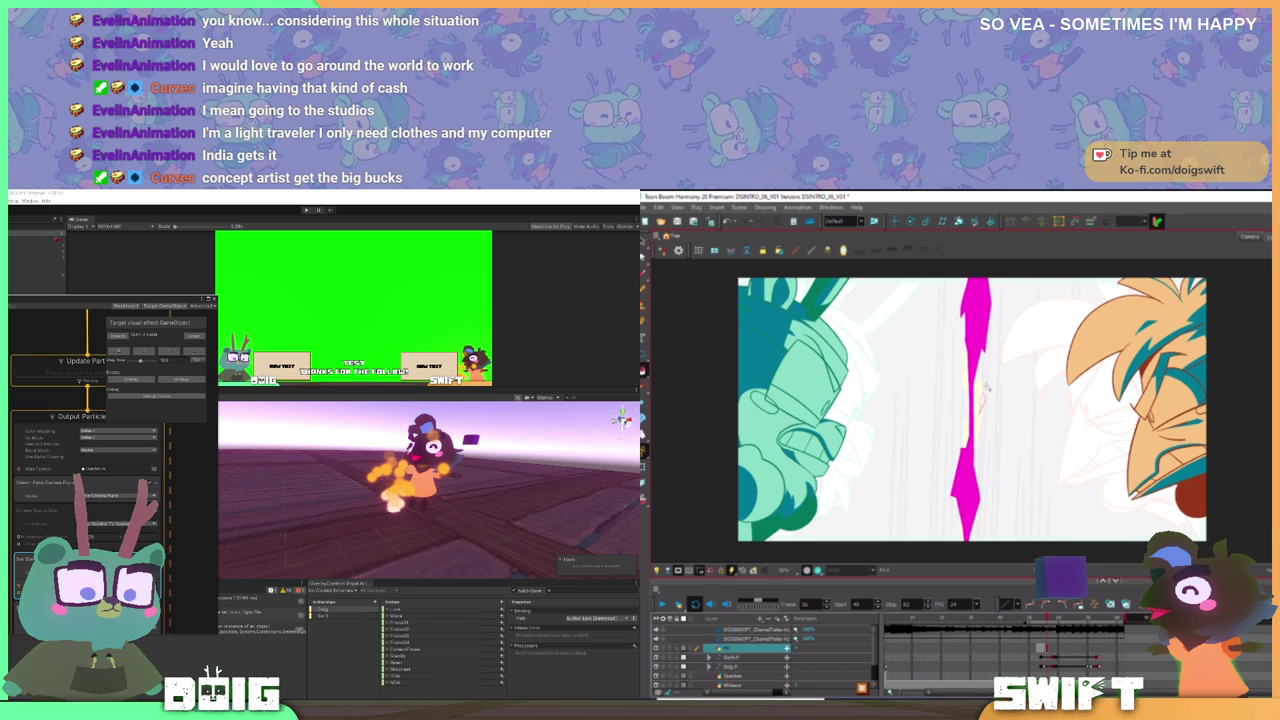
left_click_drag(983, 392, 984, 410)
key("comma")
key("comma")
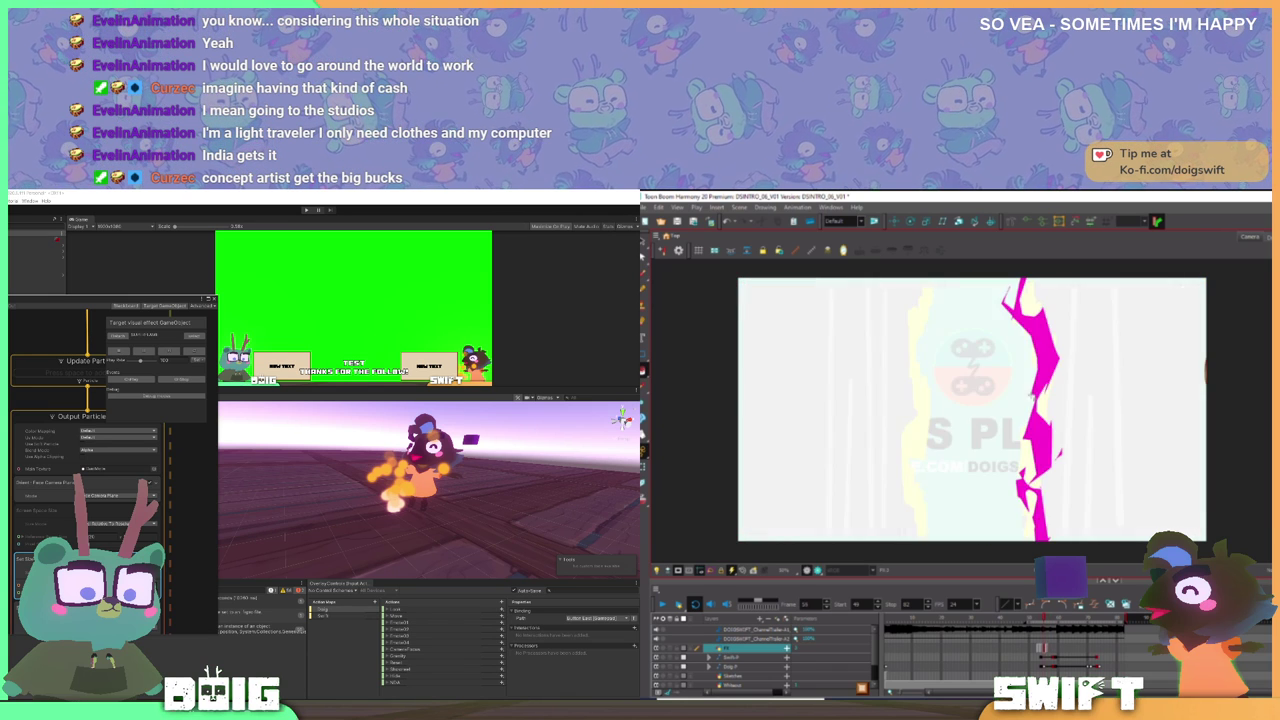
key("period")
key("period")
key("comma")
key("period")
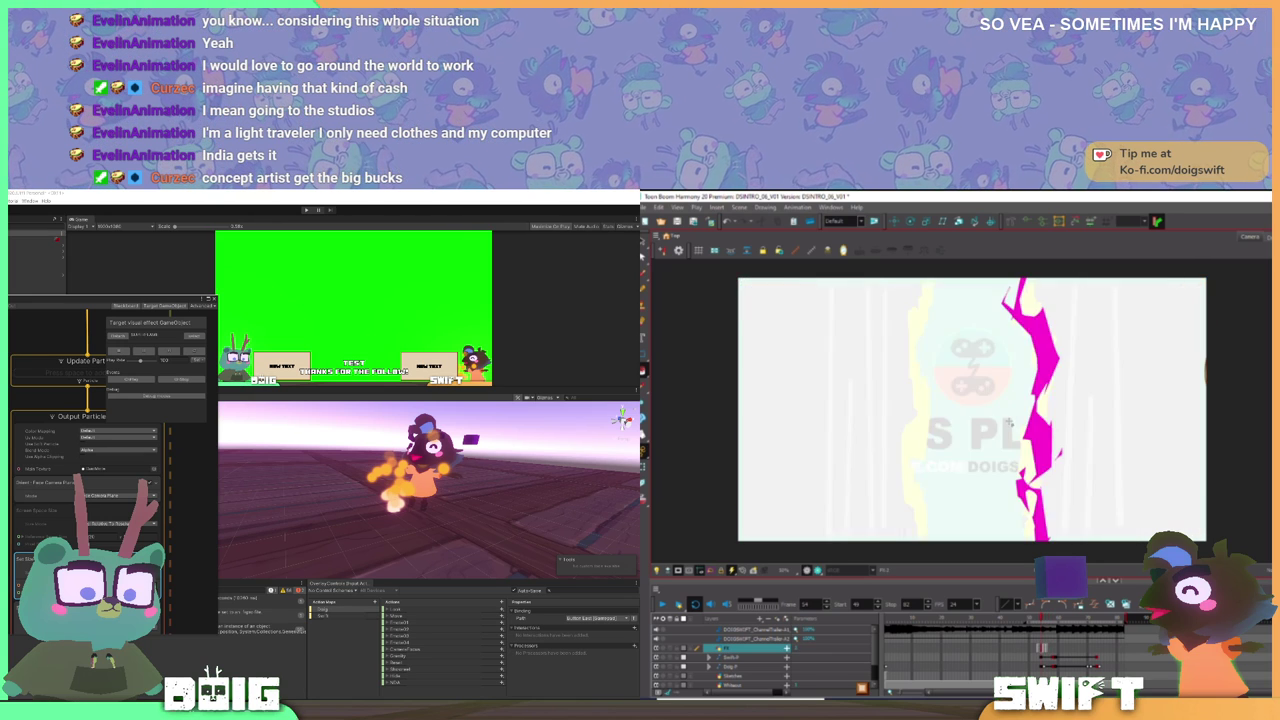
key("comma")
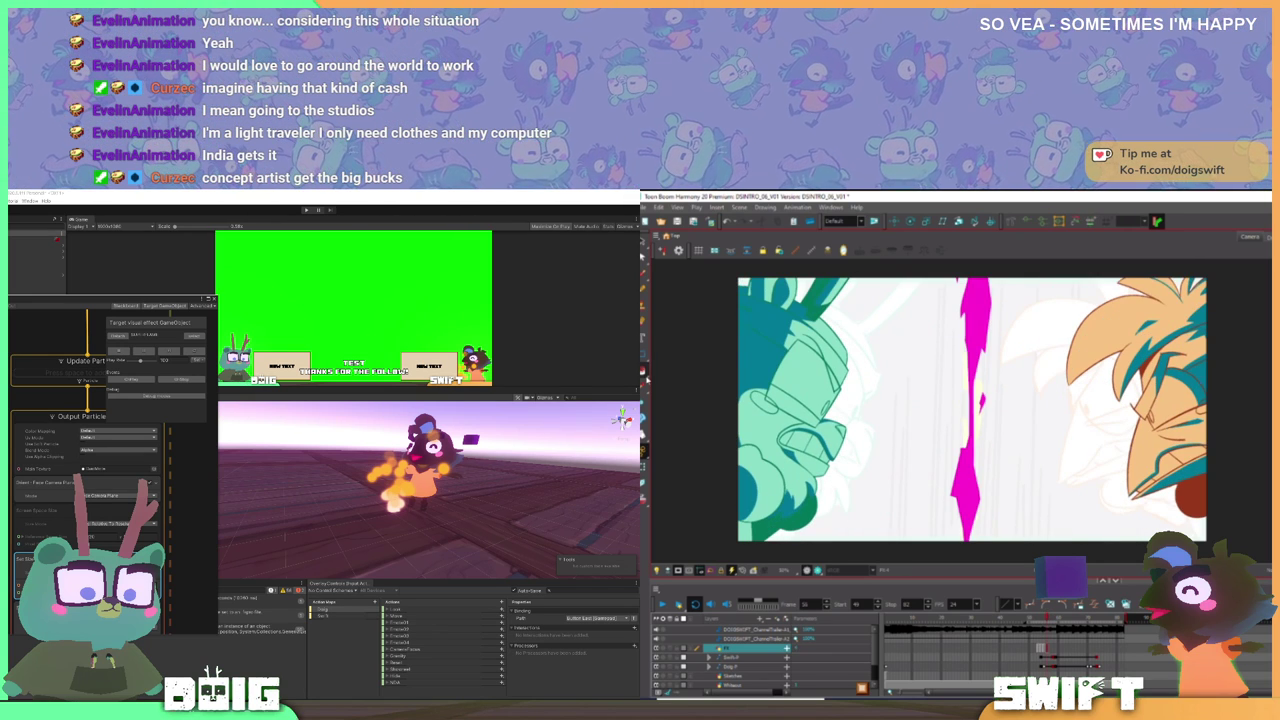
- Outline a thin jagged bolt down the centre of the next FX drawing and fill it with magenta
key("period")
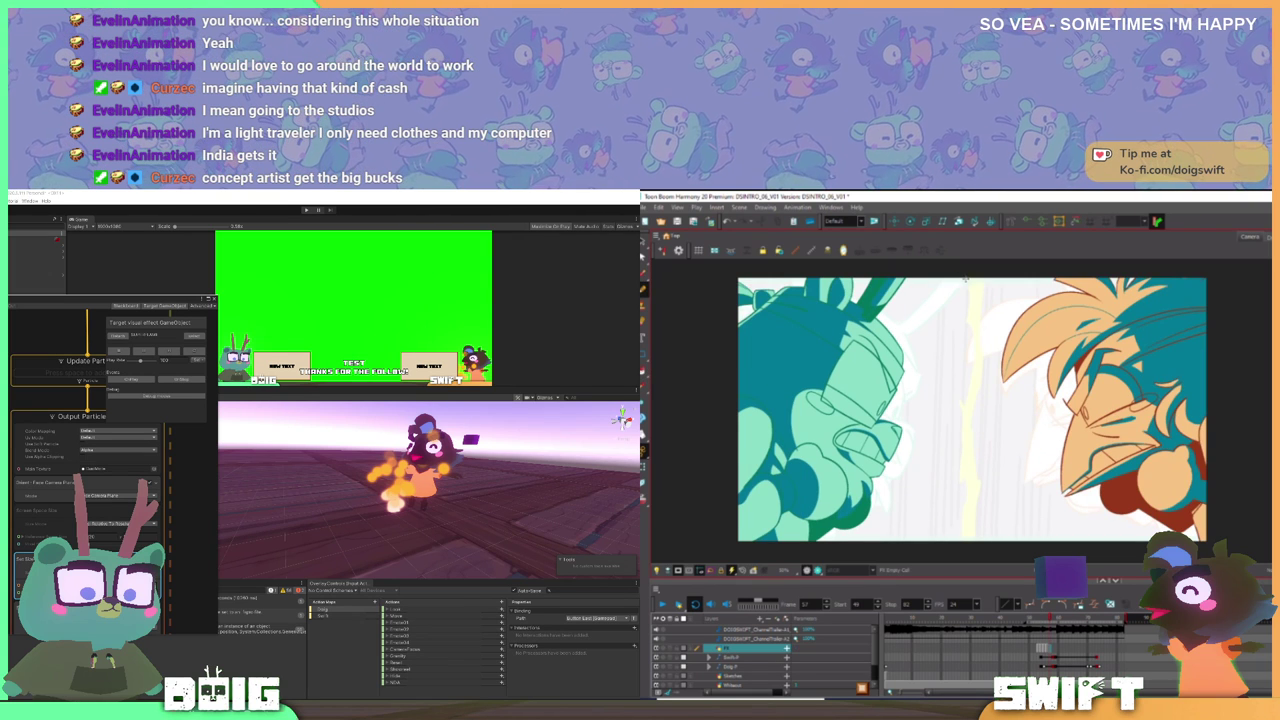
left_click_drag(966, 276, 964, 318)
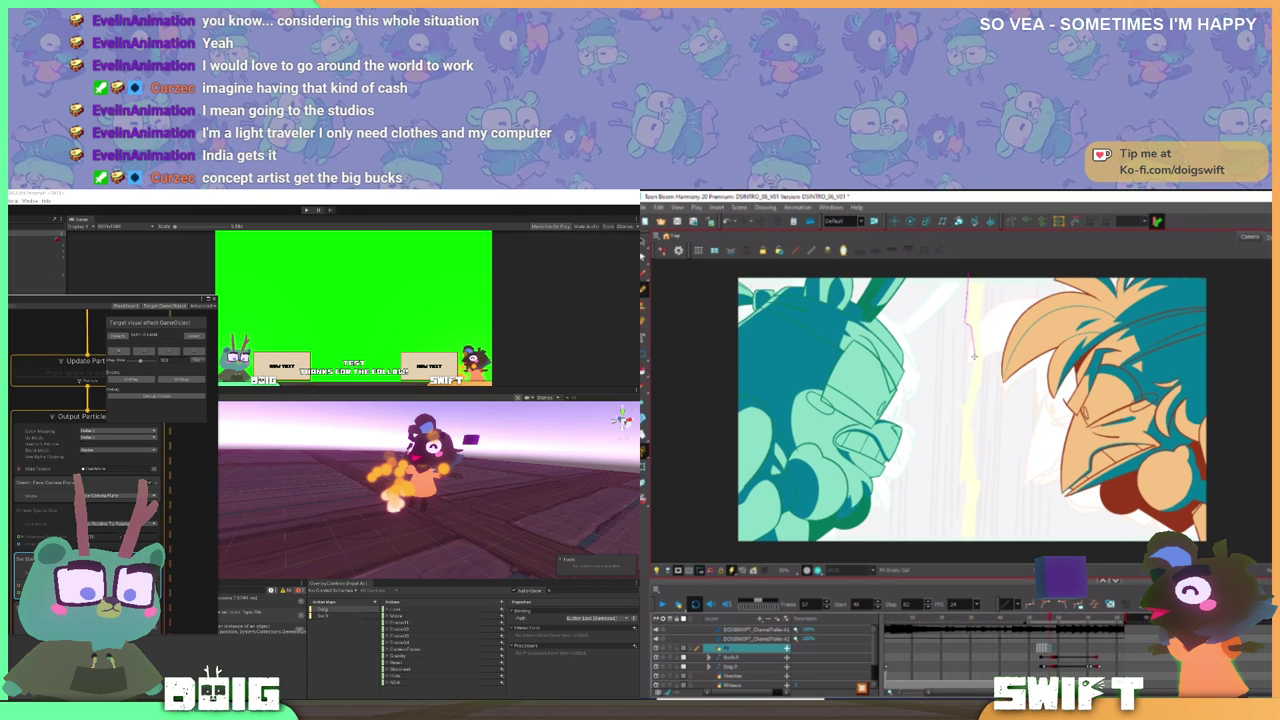
left_click_drag(960, 423, 965, 494)
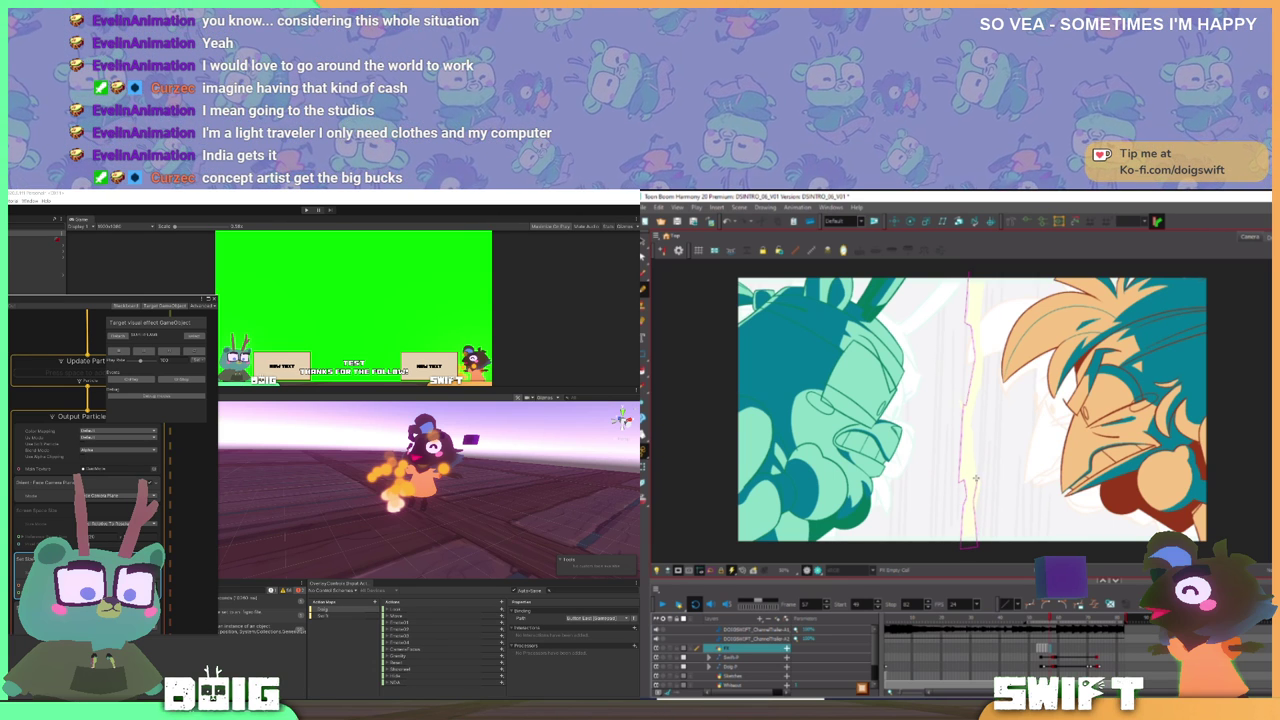
left_click_drag(975, 479, 970, 408)
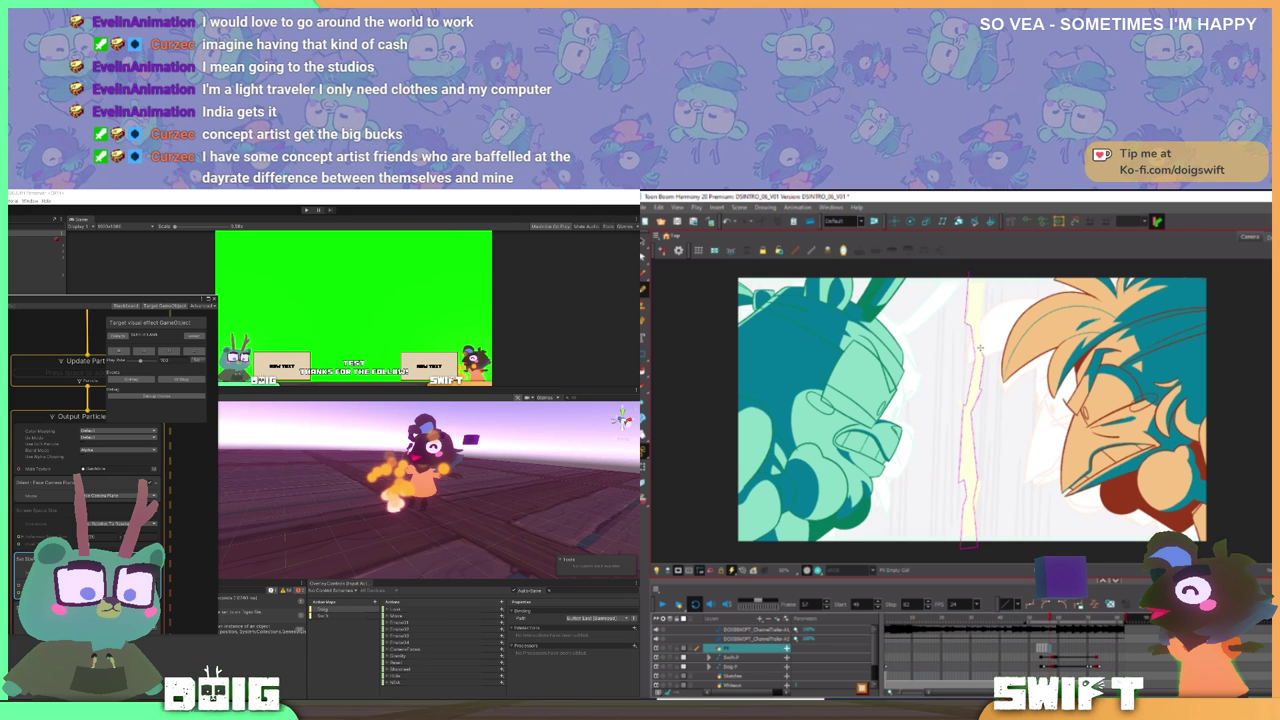
mouse_move(977, 323)
left_mouse_down()
mouse_move(988, 257)
mouse_move(970, 274)
left_mouse_up()
left_click(645, 370)
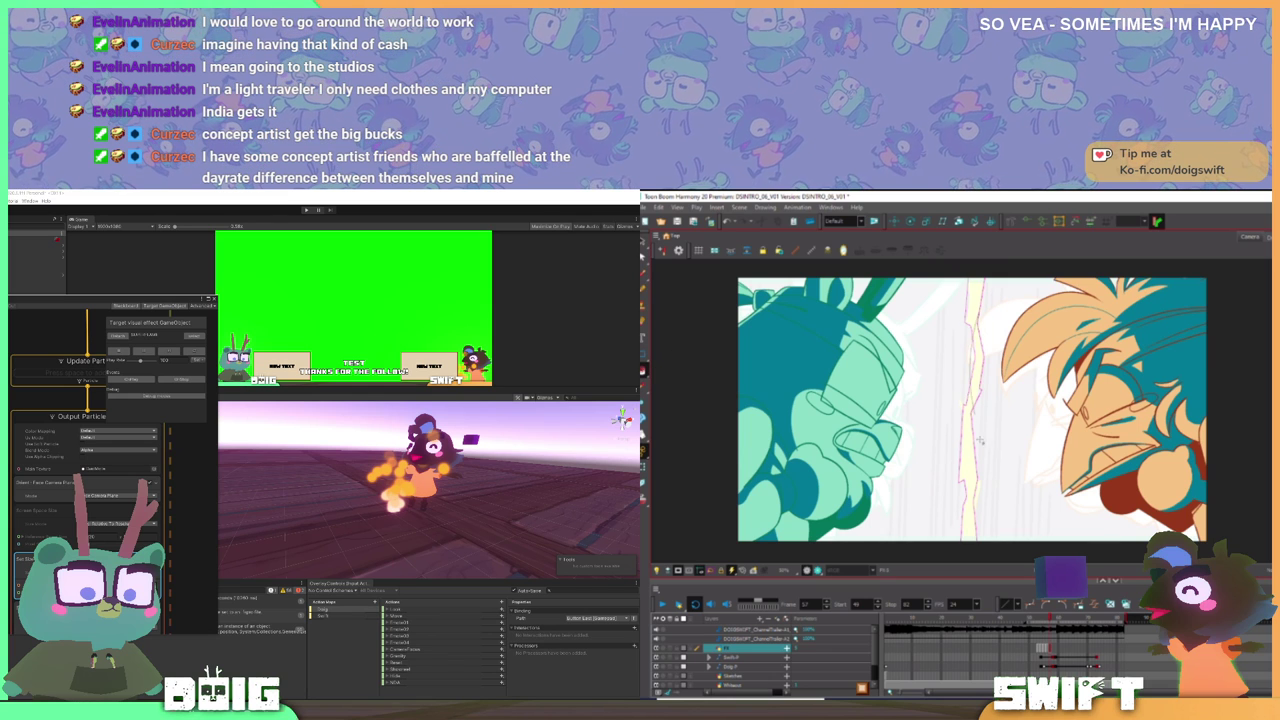
left_click(973, 362)
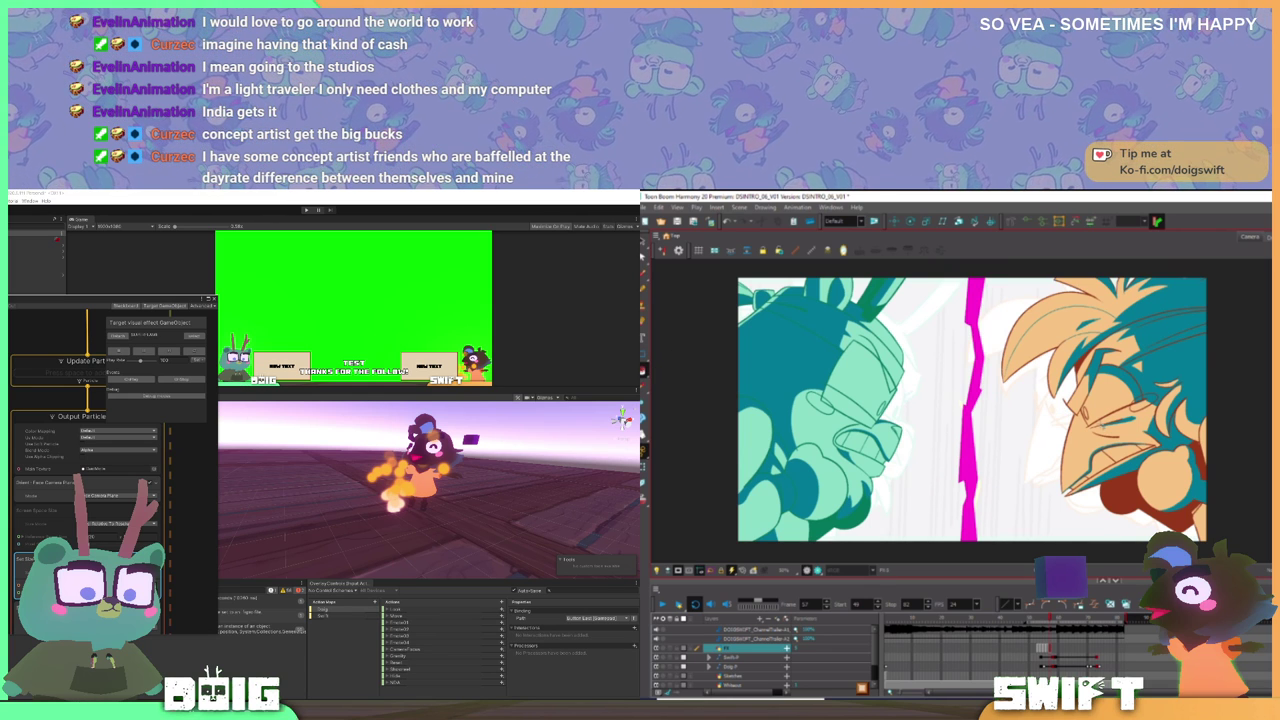
- Flip between the thin jagged bolt and the preceding FX drawings to check the motion
key("comma")
key("period")
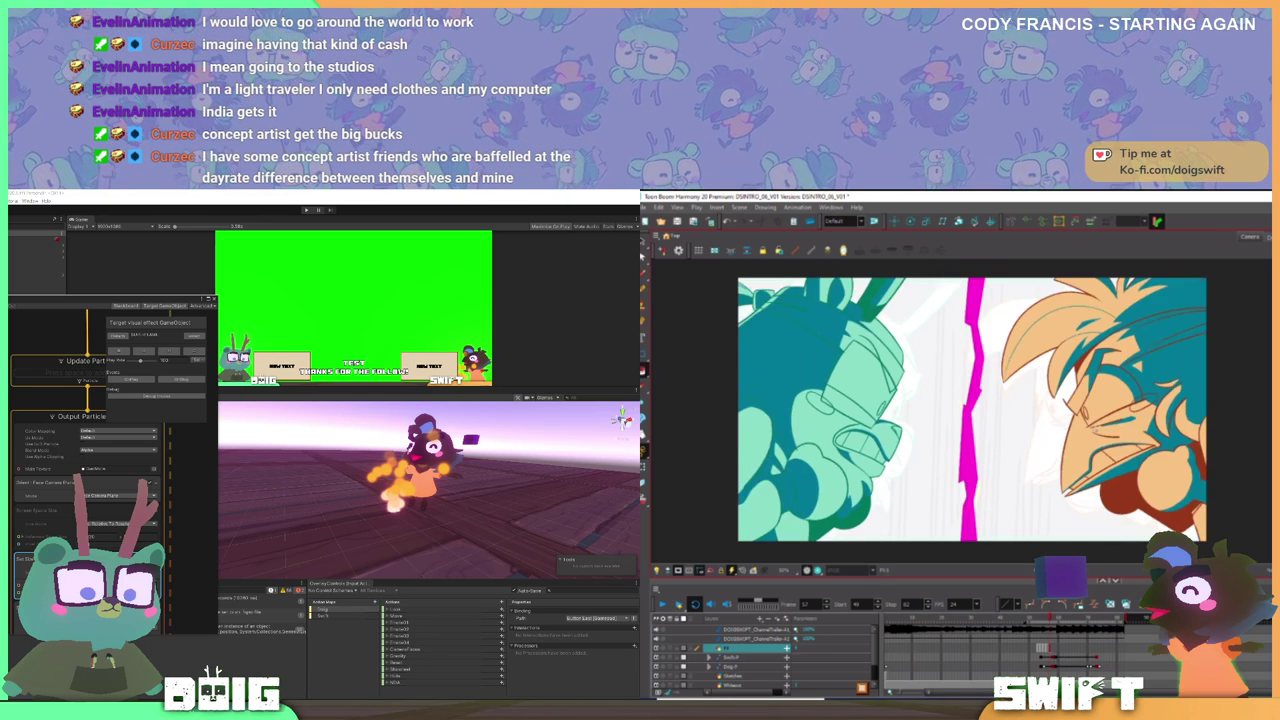
key("comma")
key("period")
key("comma")
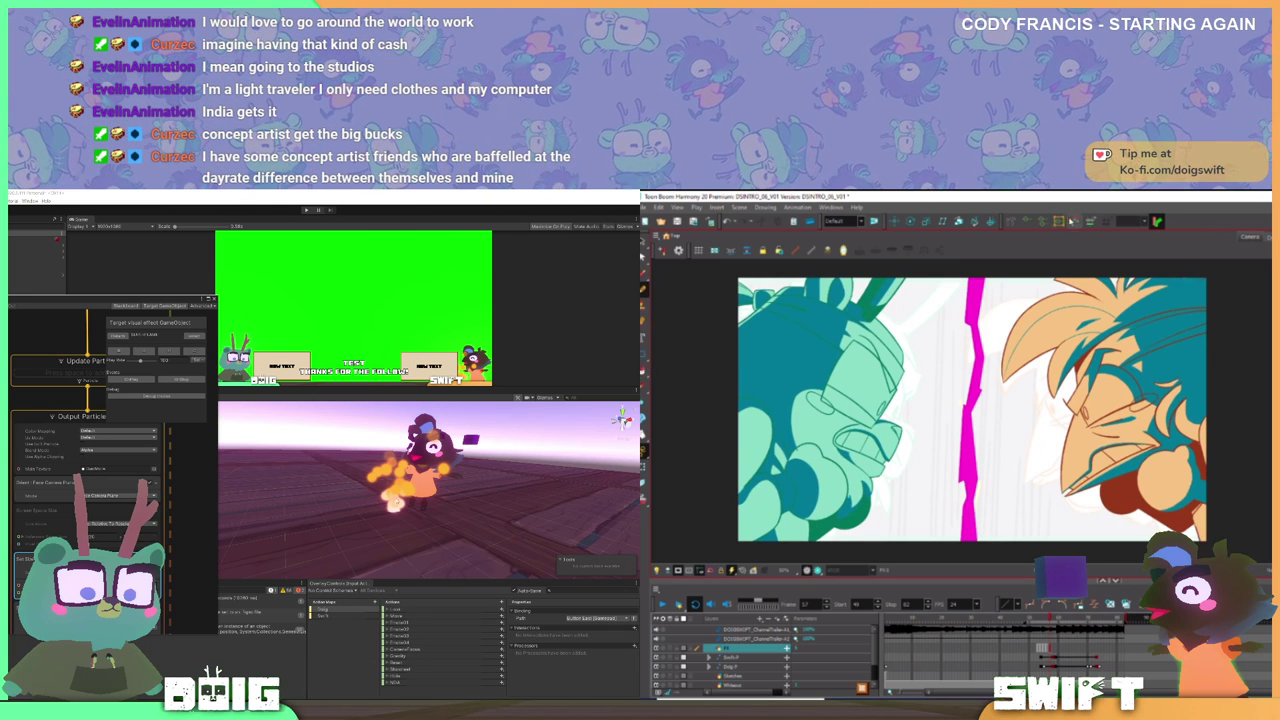
key("comma")
key("comma")
key("period")
key("period")
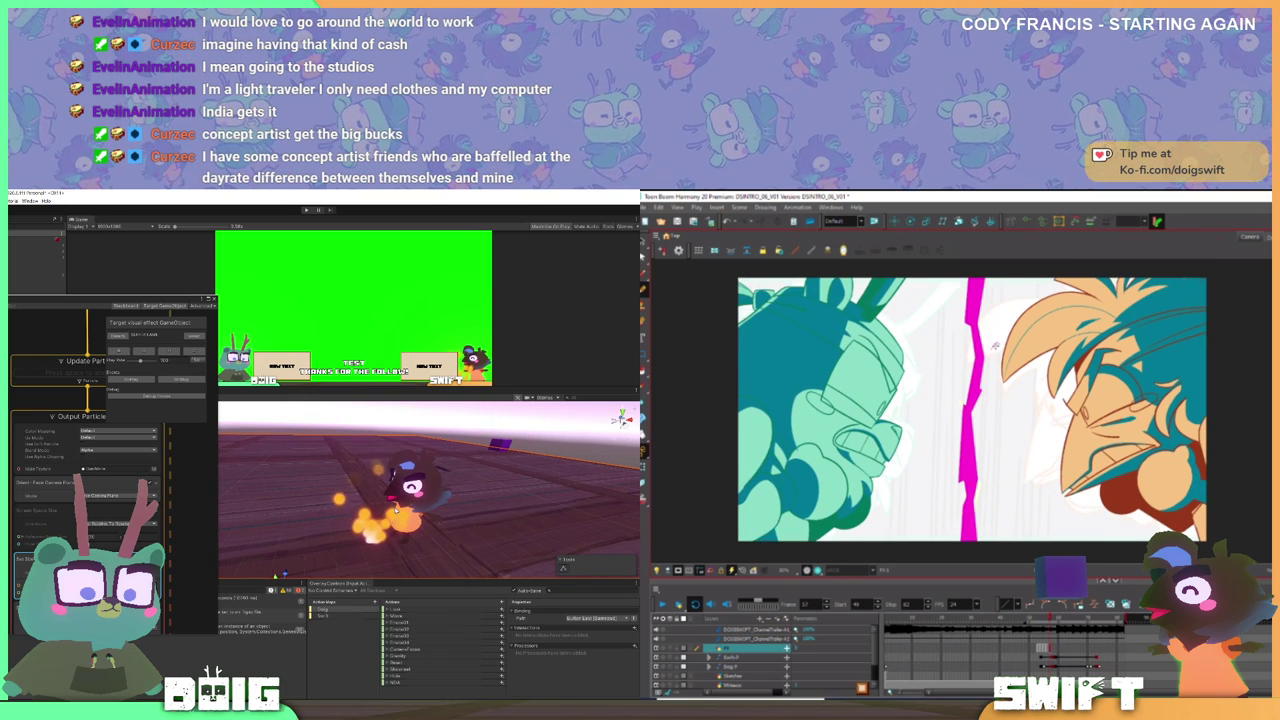
- Examine the flame from a lower angle and delete the Screen Space Size block from Output Particle Quad
left_click_drag(396, 511, 401, 488)
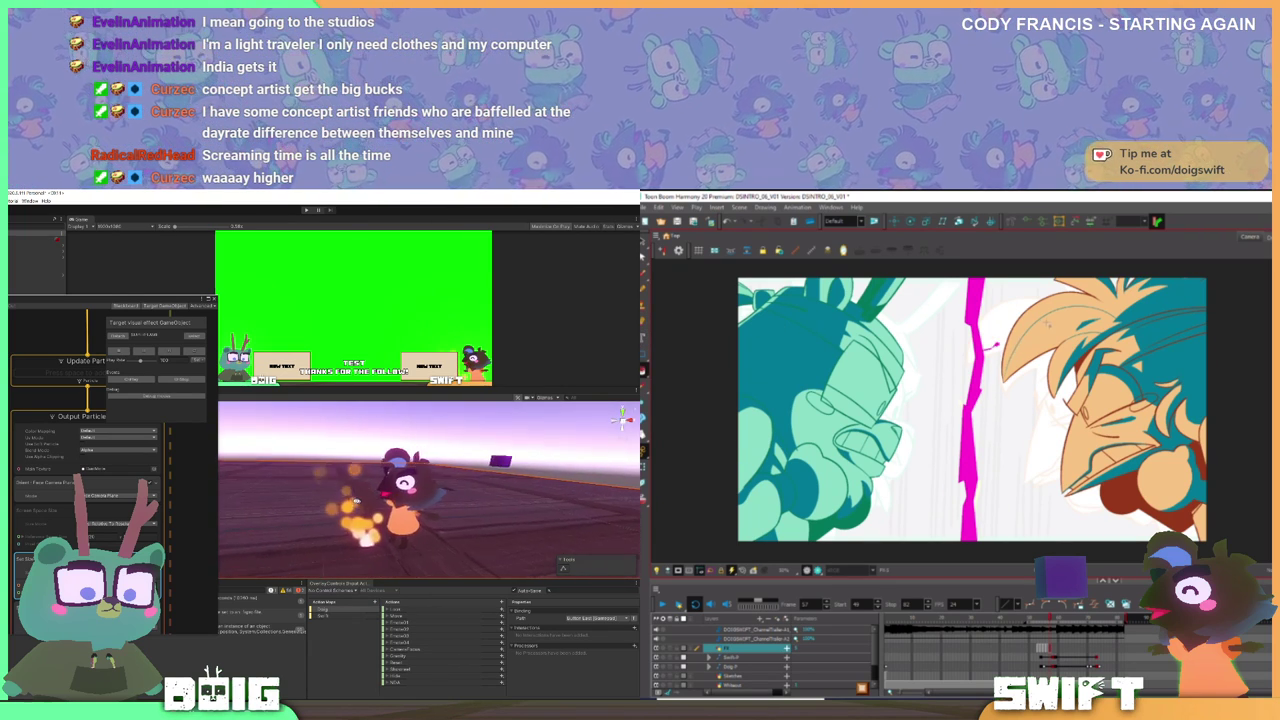
left_click_drag(346, 499, 341, 491)
key("comma")
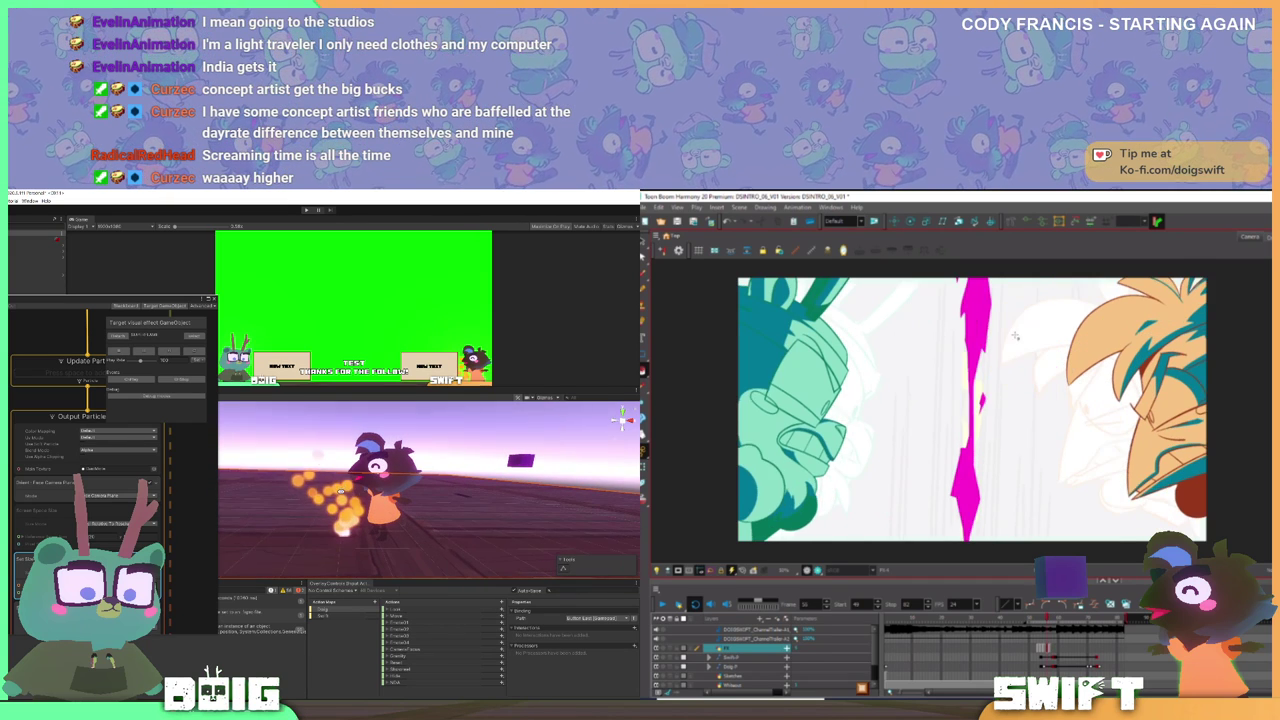
key("period")
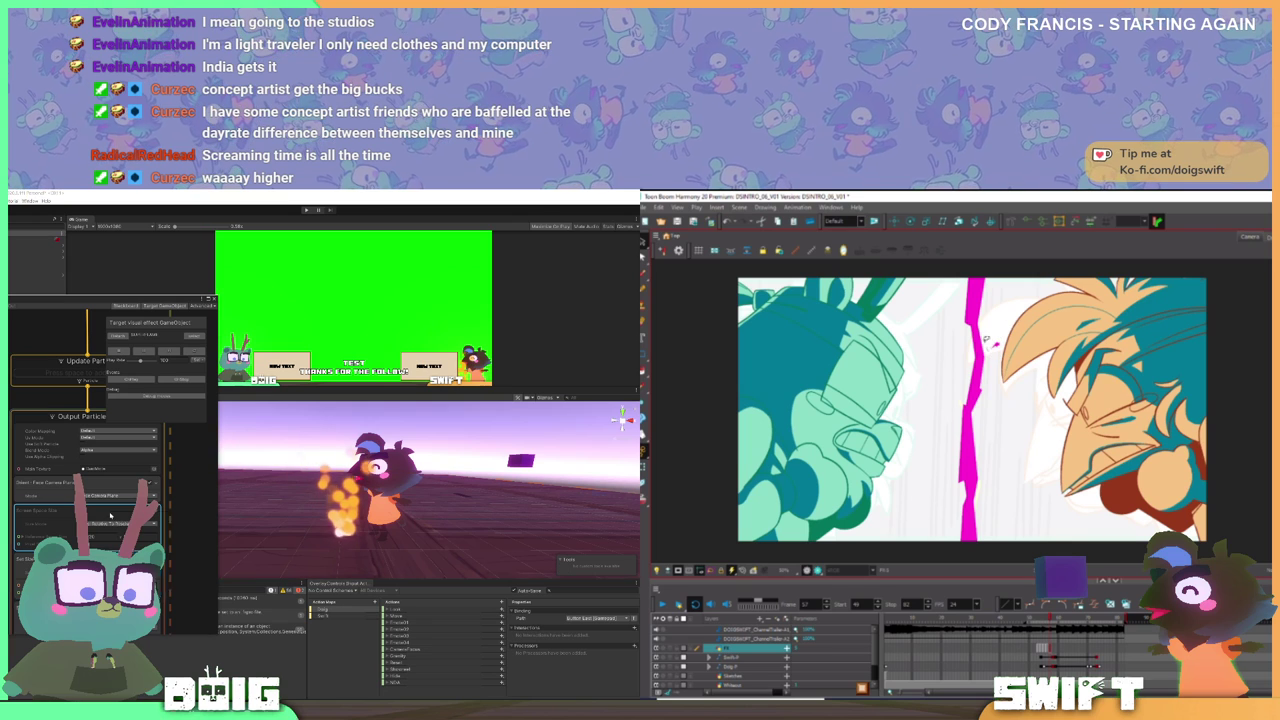
left_click(130, 517)
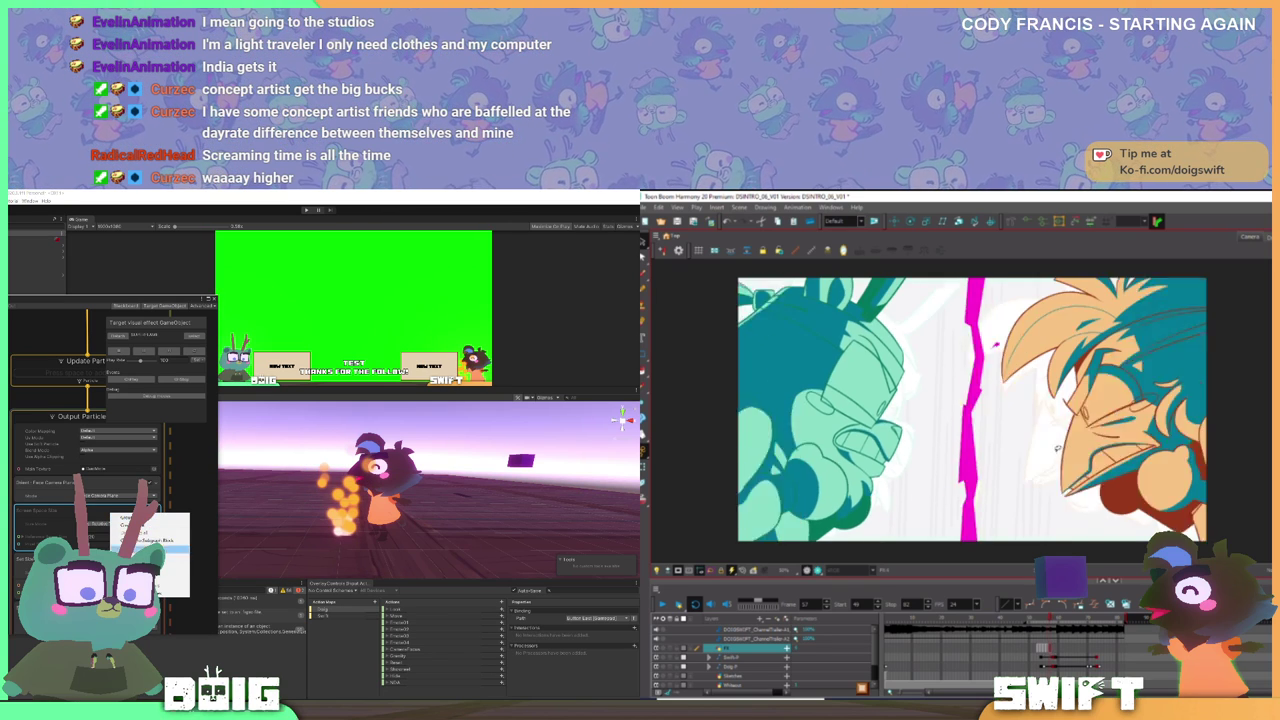
left_click(150, 567)
scroll(115, 512, "up", 1)
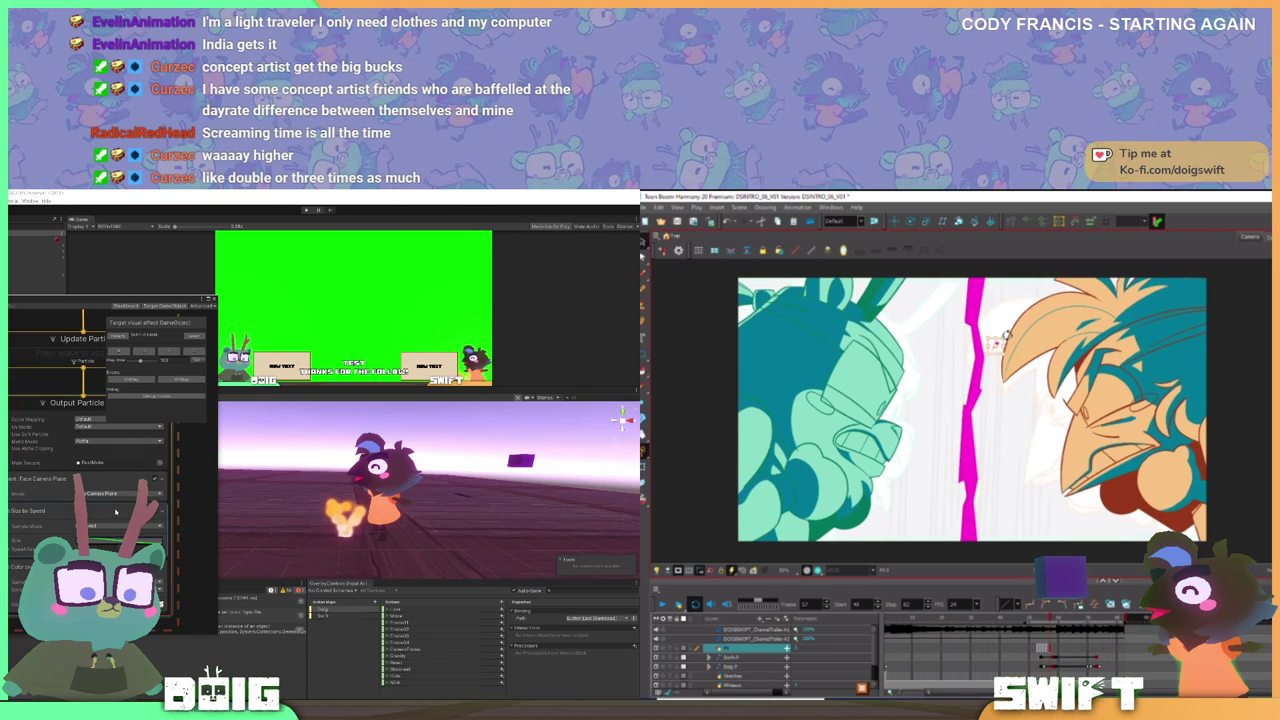
scroll(115, 512, "down", 1)
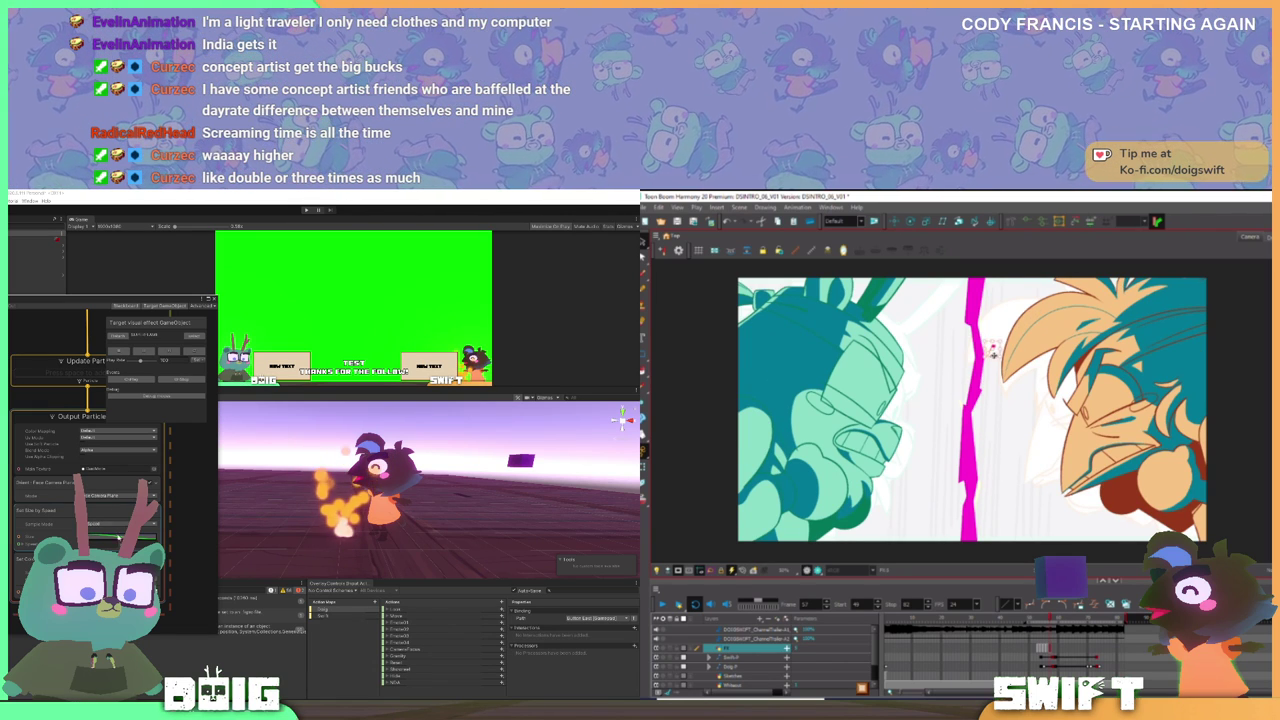
left_click_drag(174, 482, 155, 538)
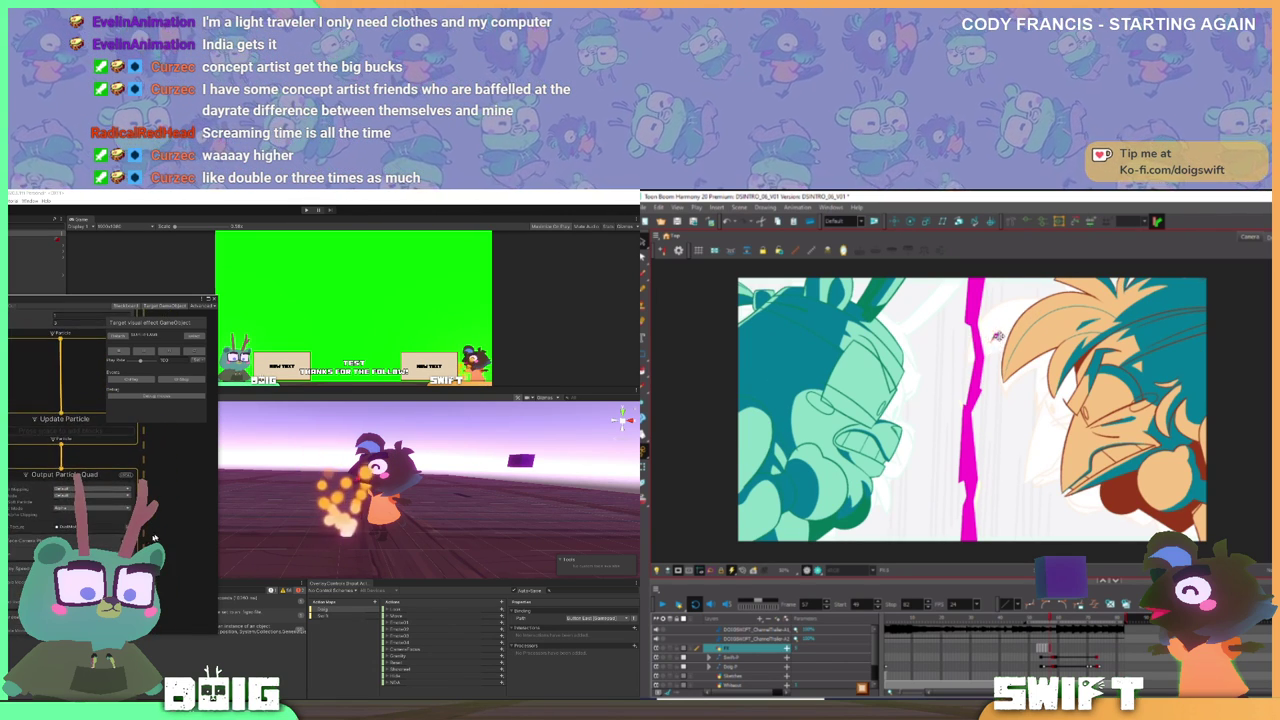
- Shift the small magenta spark beside the thin bolt's upper part and compare it with the preceding drawings
left_click_drag(994, 340, 989, 345)
key("comma")
key("comma")
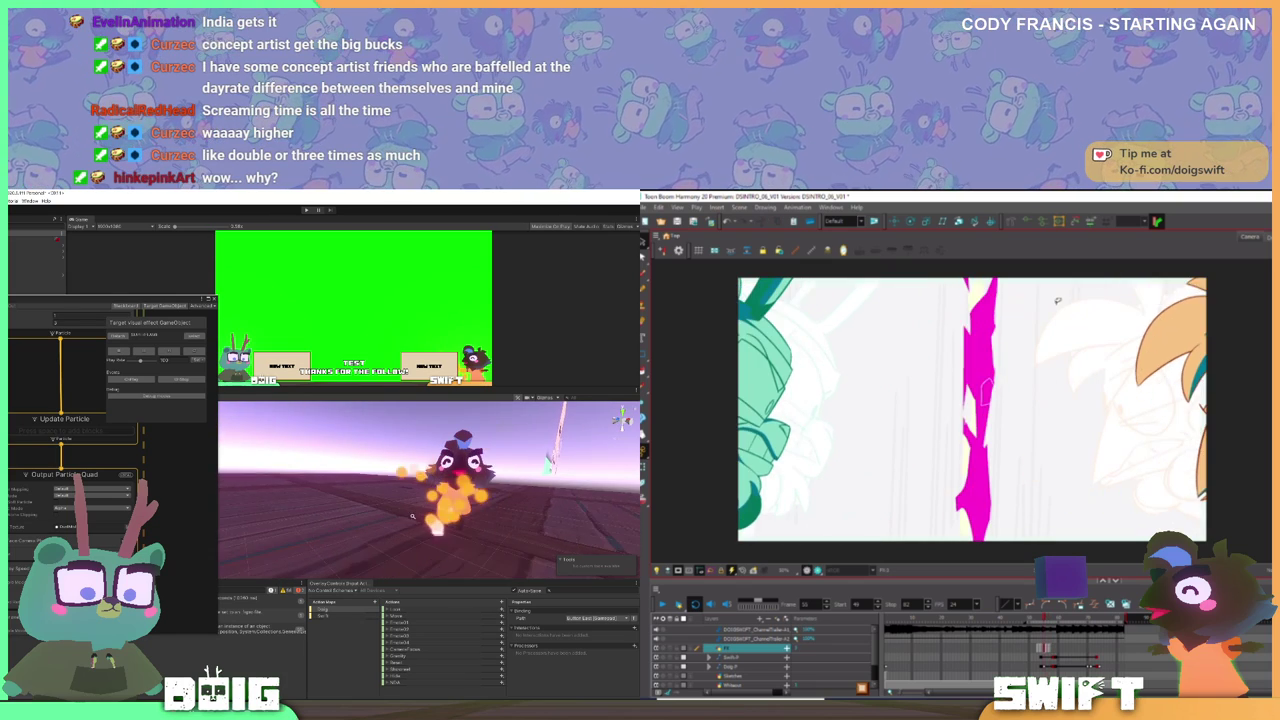
key("period")
key("period")
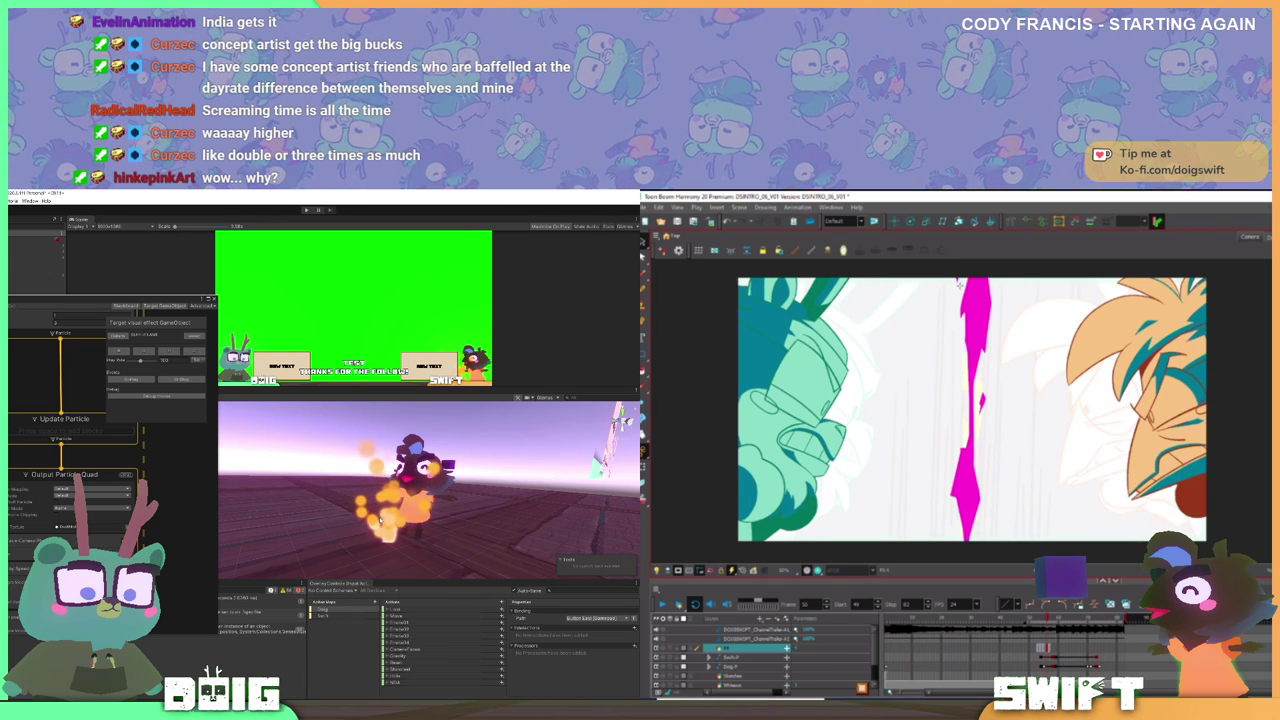
key("comma")
key("comma")
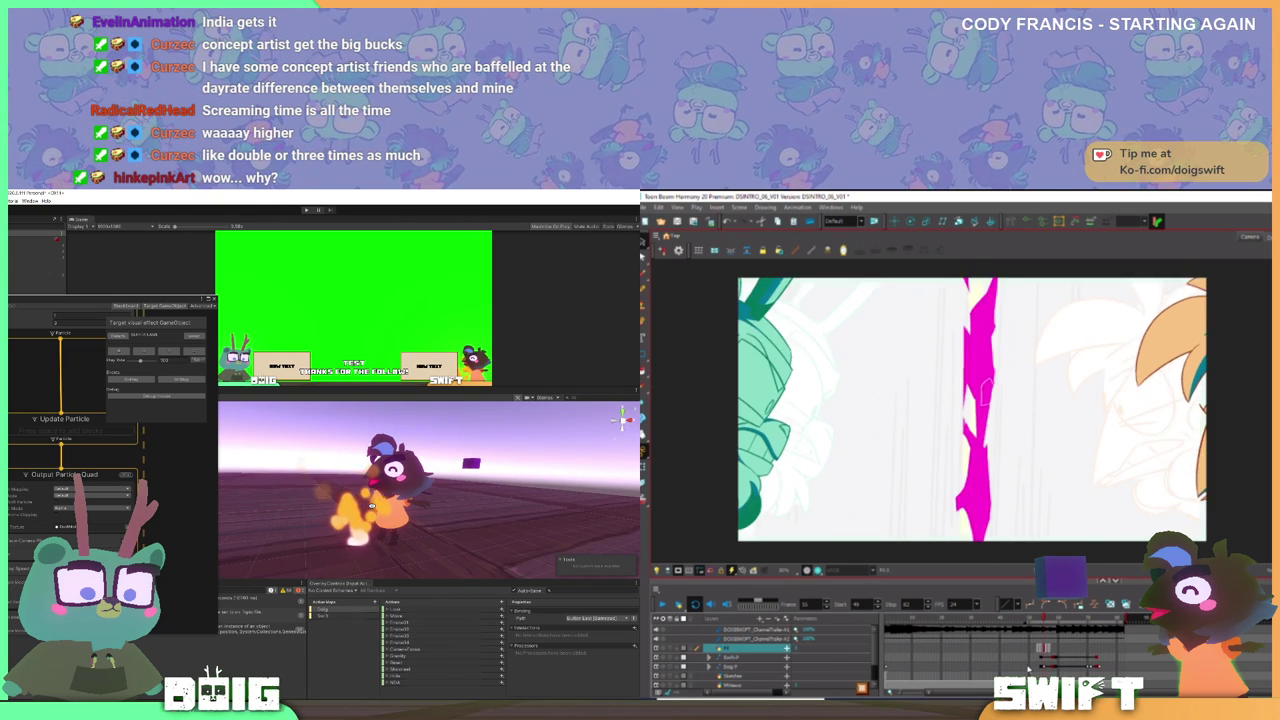
key("period")
key("period")
key("period")
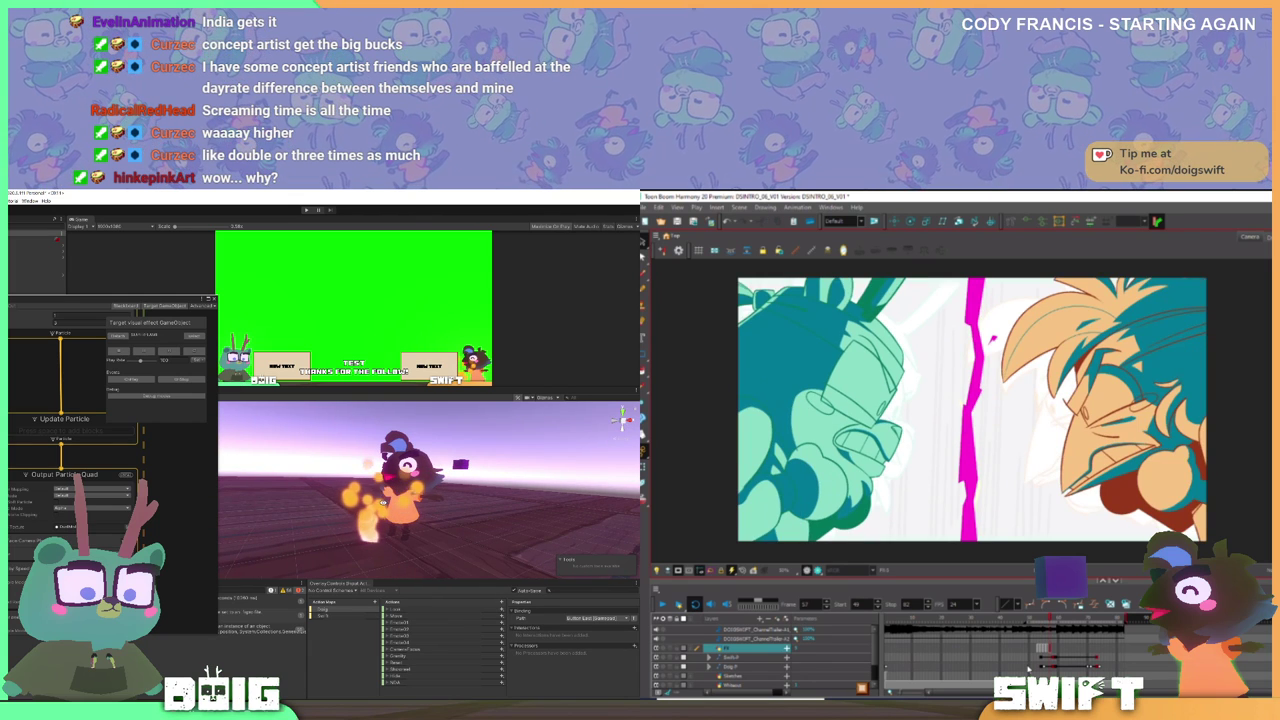
- Switch the size block in Output Particle Quad from by Speed to Over Life and open its curve for editing
left_click_drag(153, 520, 155, 467)
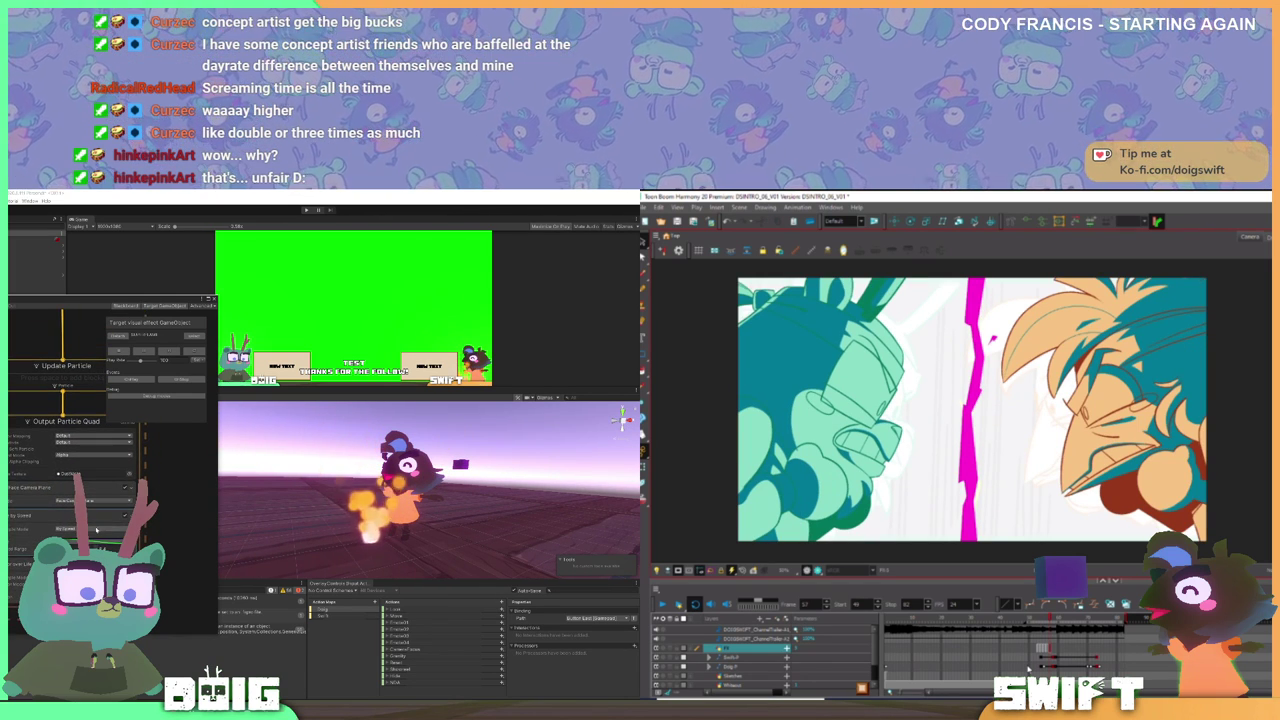
left_click(94, 531)
key("comma")
key("comma")
key("period")
key("period")
key("period")
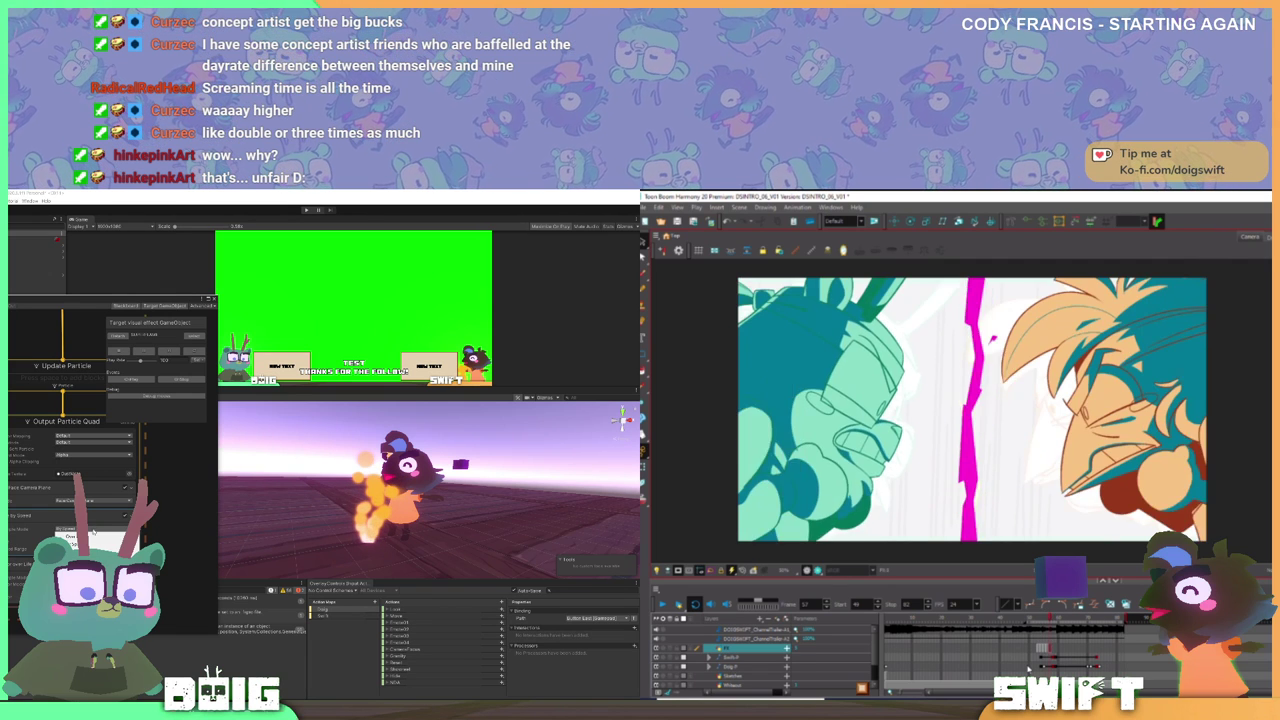
left_click(92, 541)
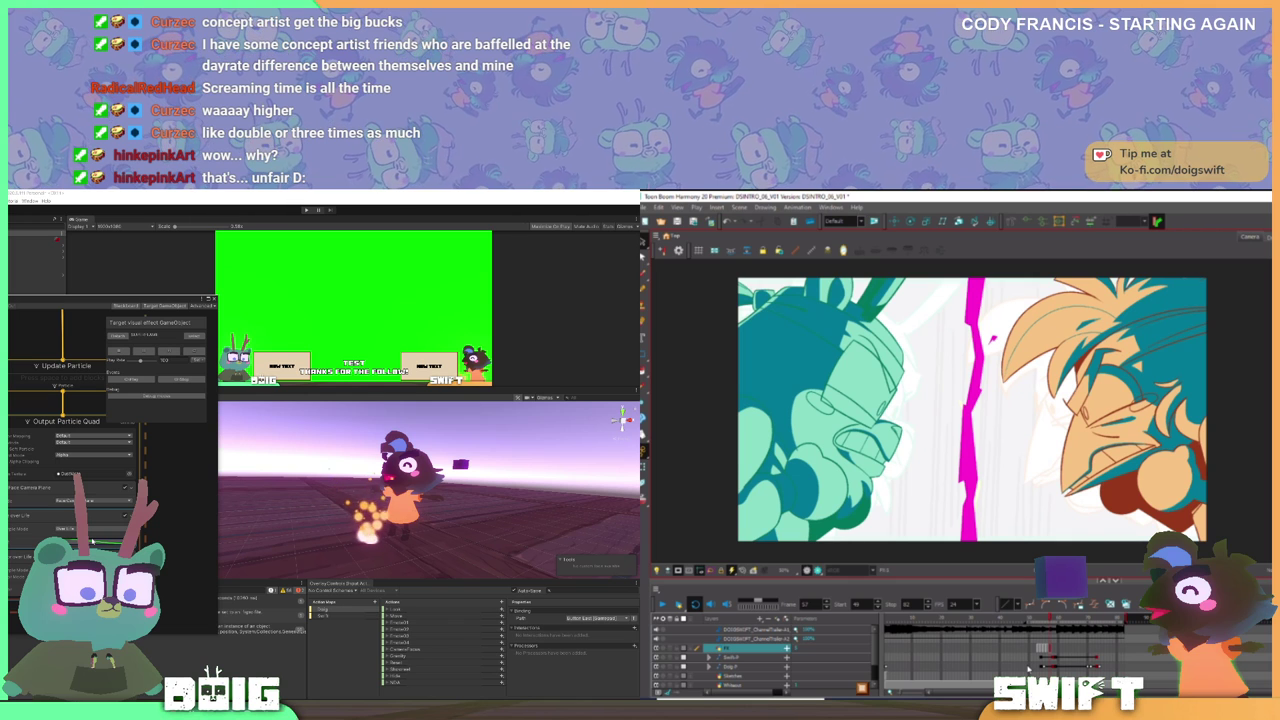
left_click(92, 543)
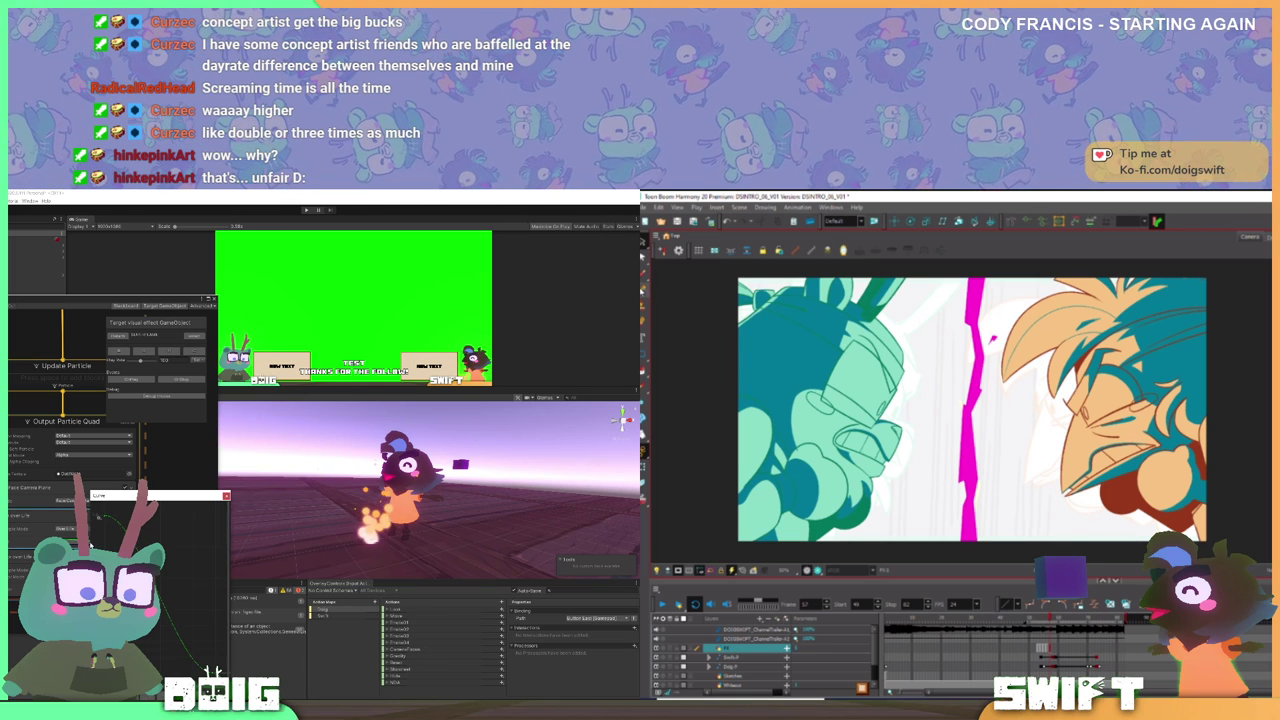
- Outline a narrow jagged bolt down the centre of the next FX drawing and fill it with magenta
left_click(643, 289)
key("period")
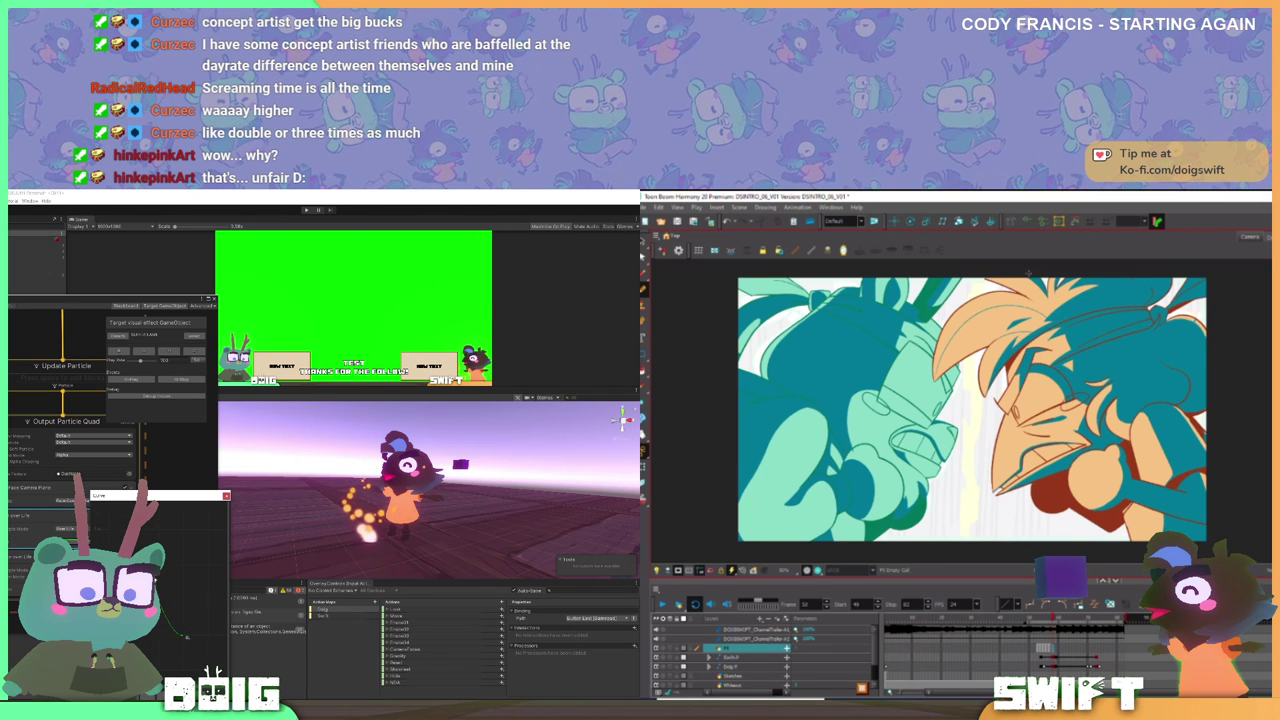
key("period")
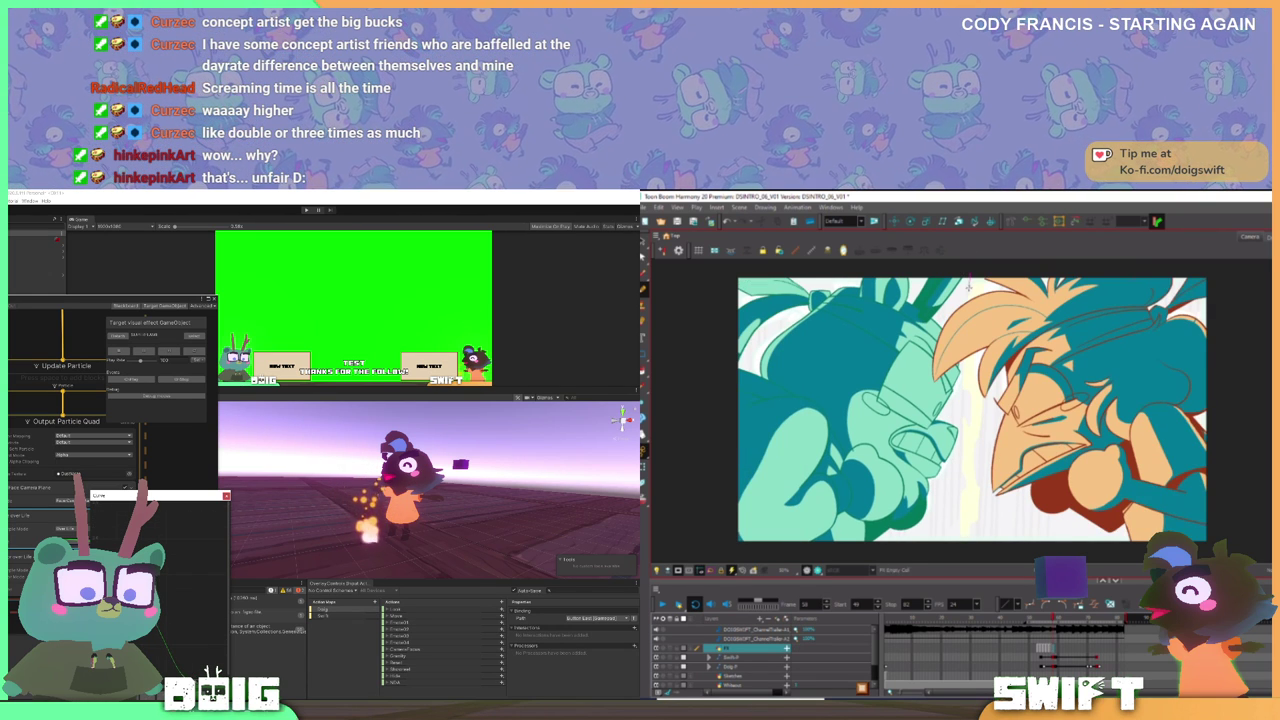
mouse_move(966, 300)
left_mouse_down()
mouse_move(956, 497)
mouse_move(978, 566)
mouse_move(977, 313)
left_mouse_up()
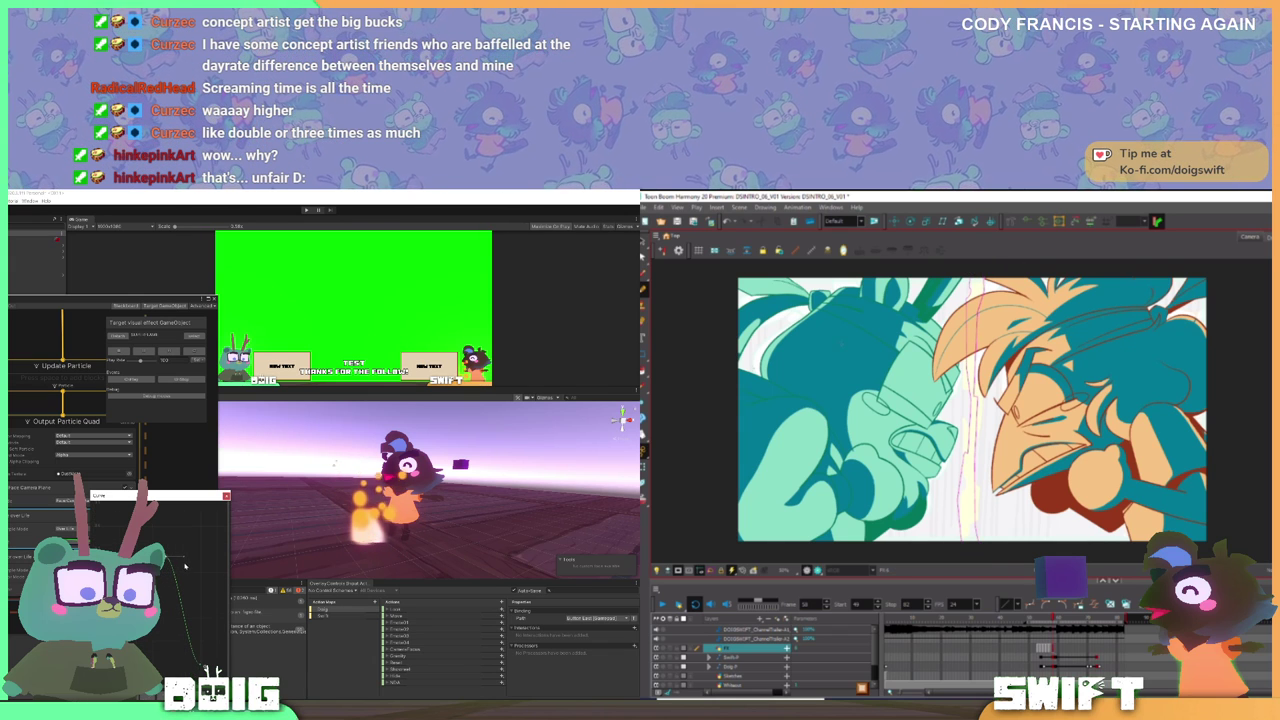
left_click(974, 369)
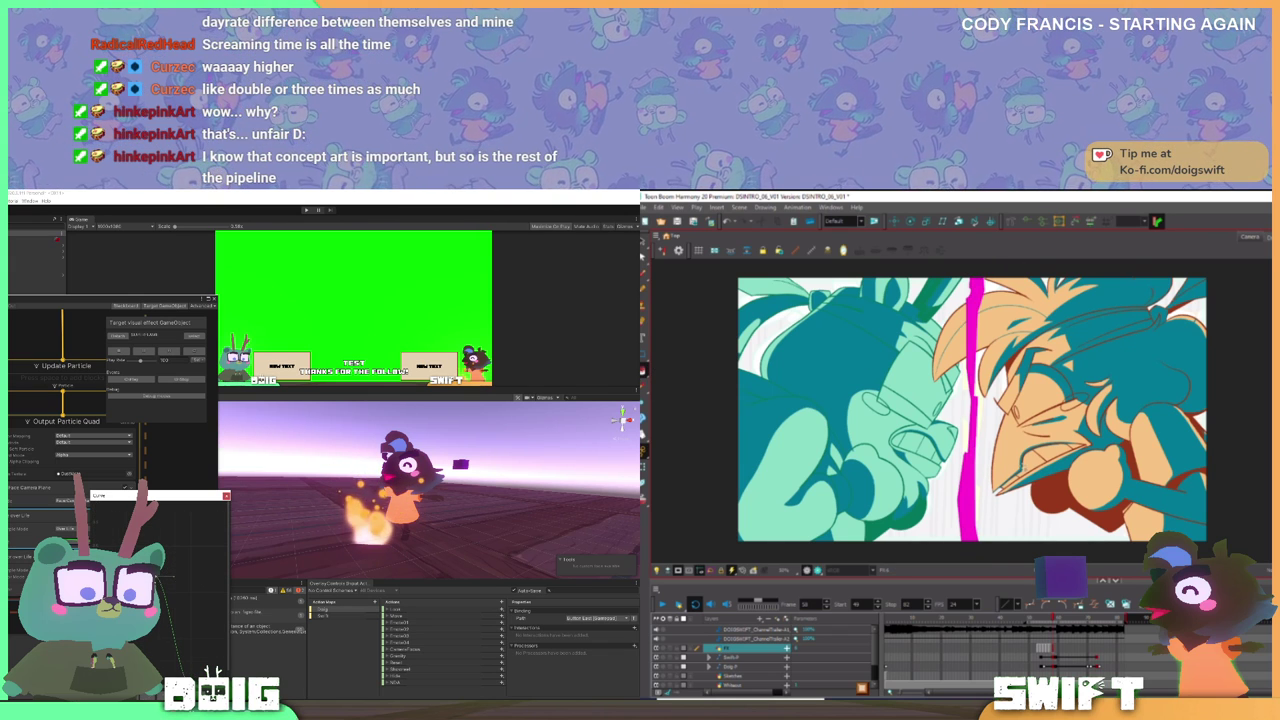
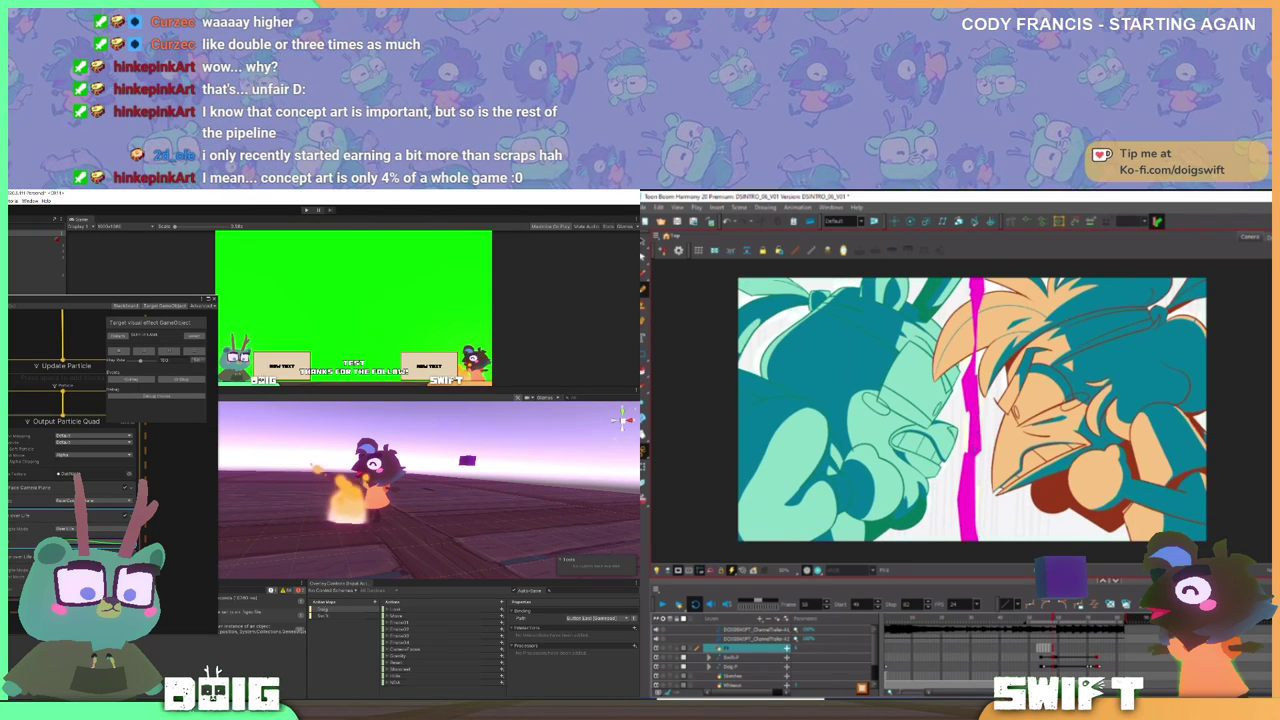
- Recolour the starting key of the Color over Life gradient to a pale orange and close the gradient editor
left_click(95, 572)
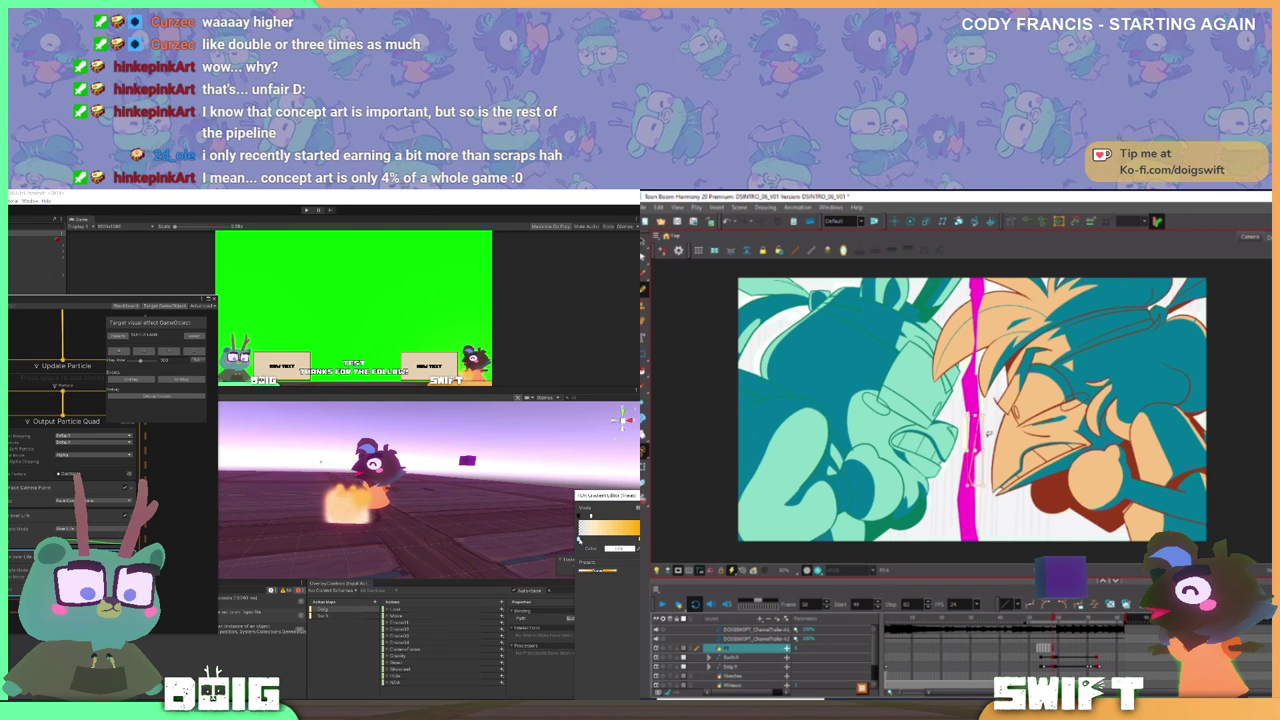
double_click(580, 541)
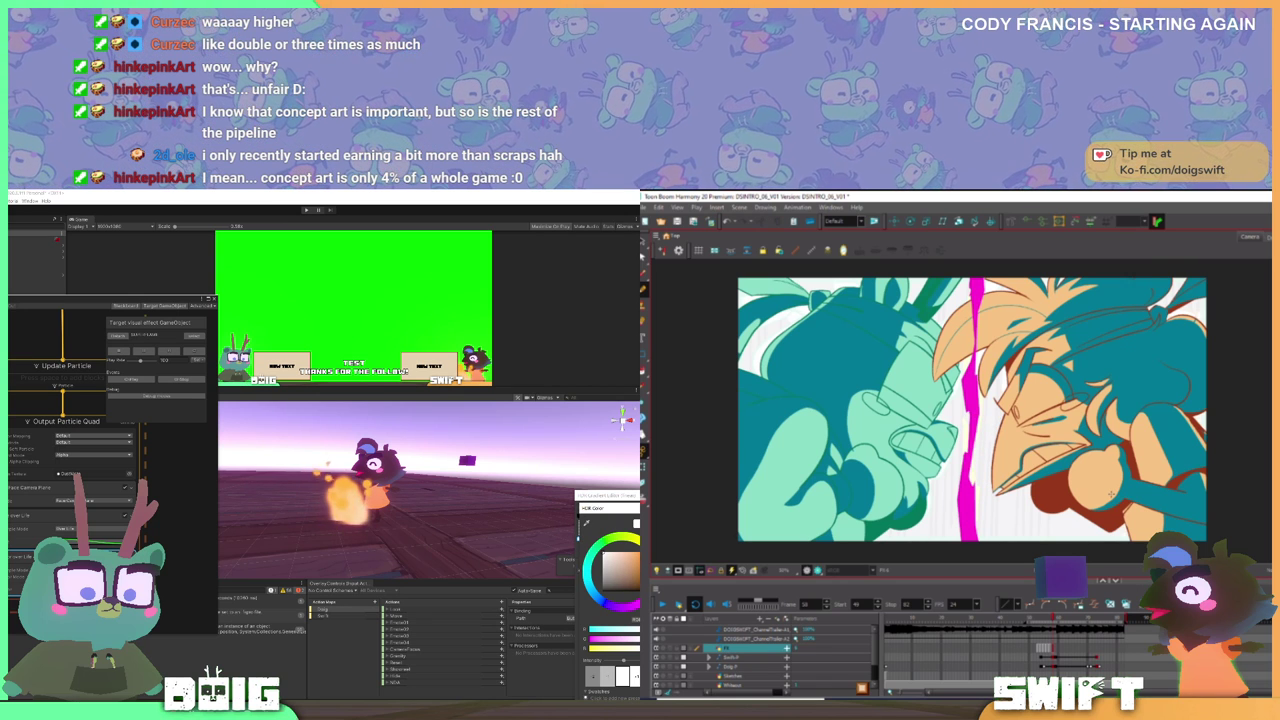
left_click_drag(627, 561, 651, 549)
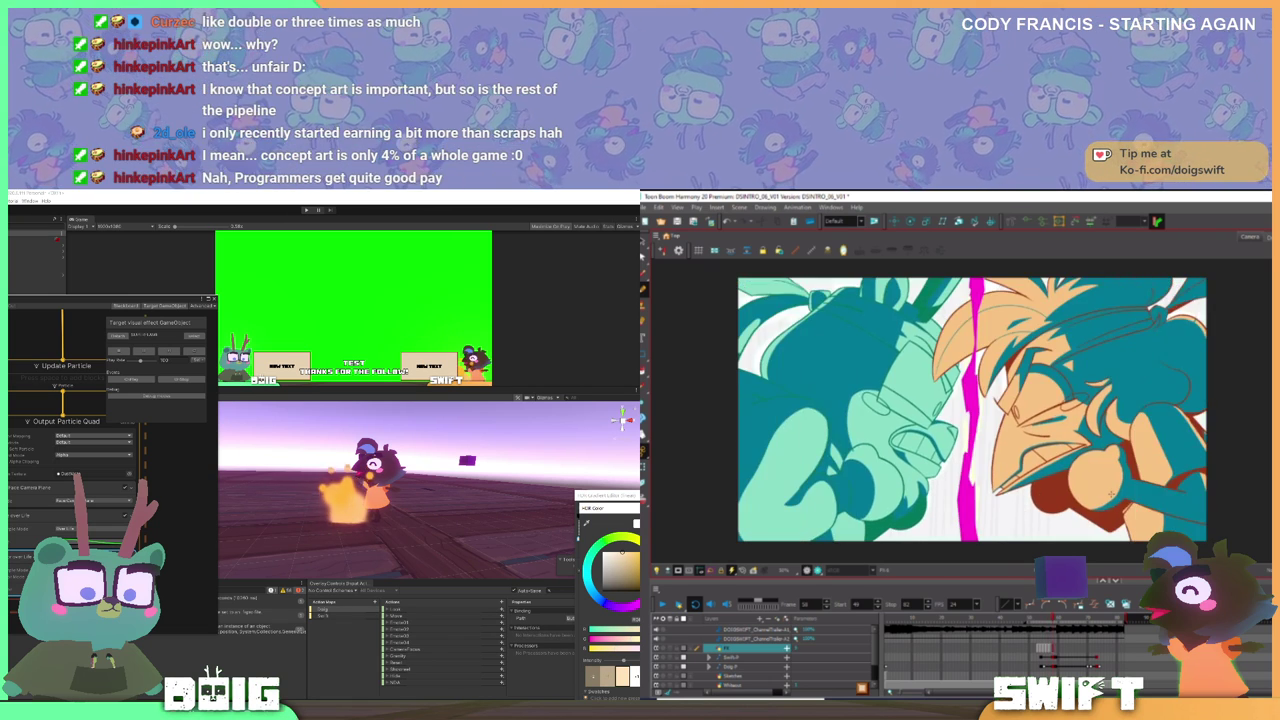
left_click(660, 508)
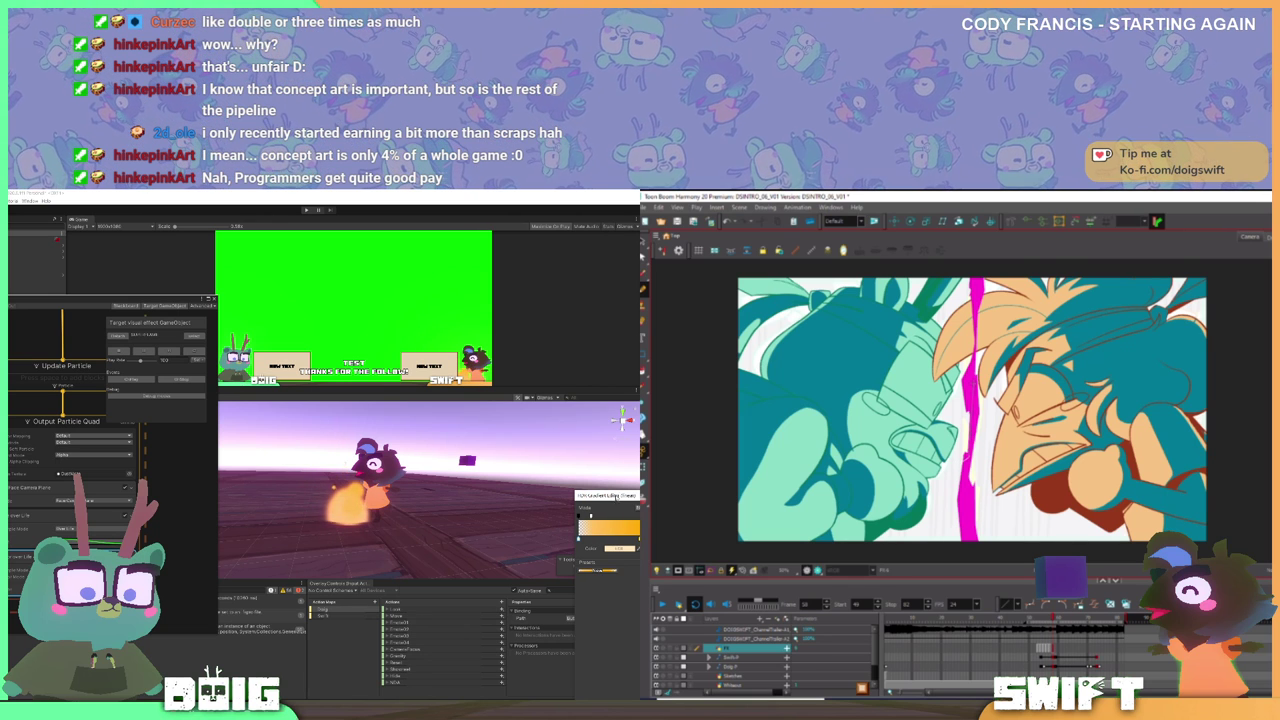
left_click_drag(616, 497, 700, 452)
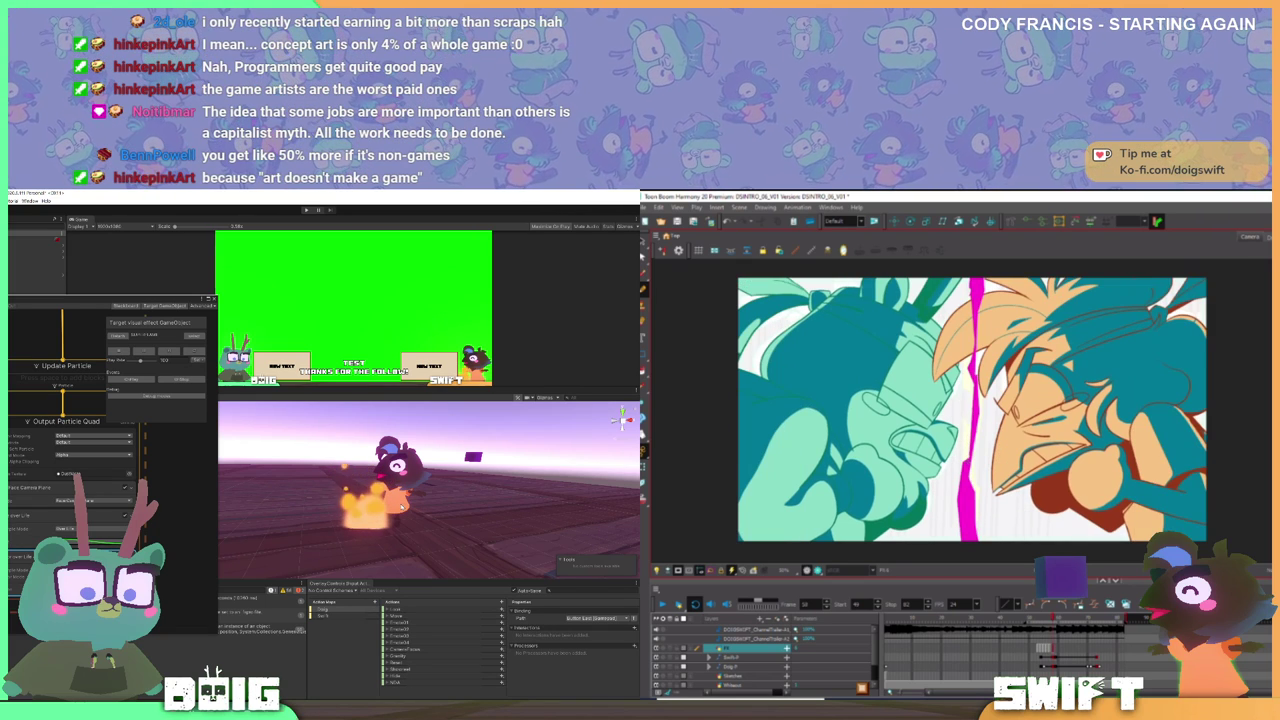
- Outline an extra jagged edge on the middle of the new bolt and fill it with magenta
left_click_drag(967, 459, 964, 399)
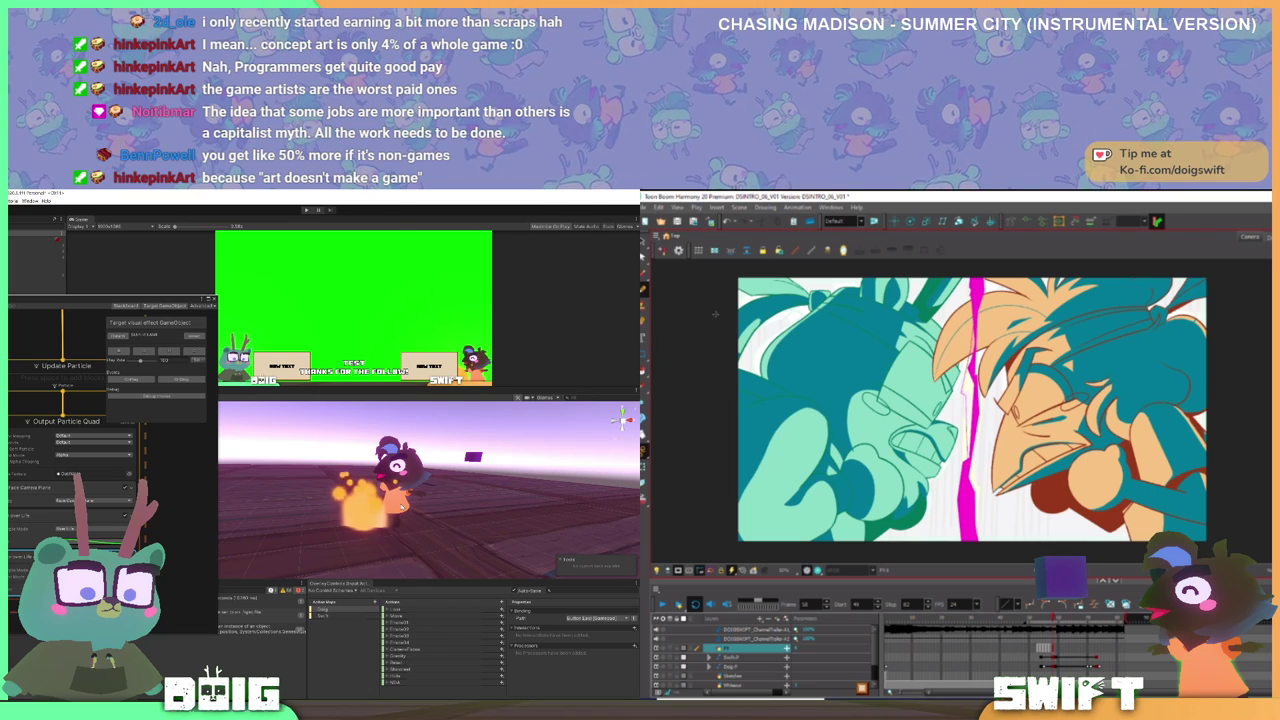
left_click(643, 370)
left_click(969, 431)
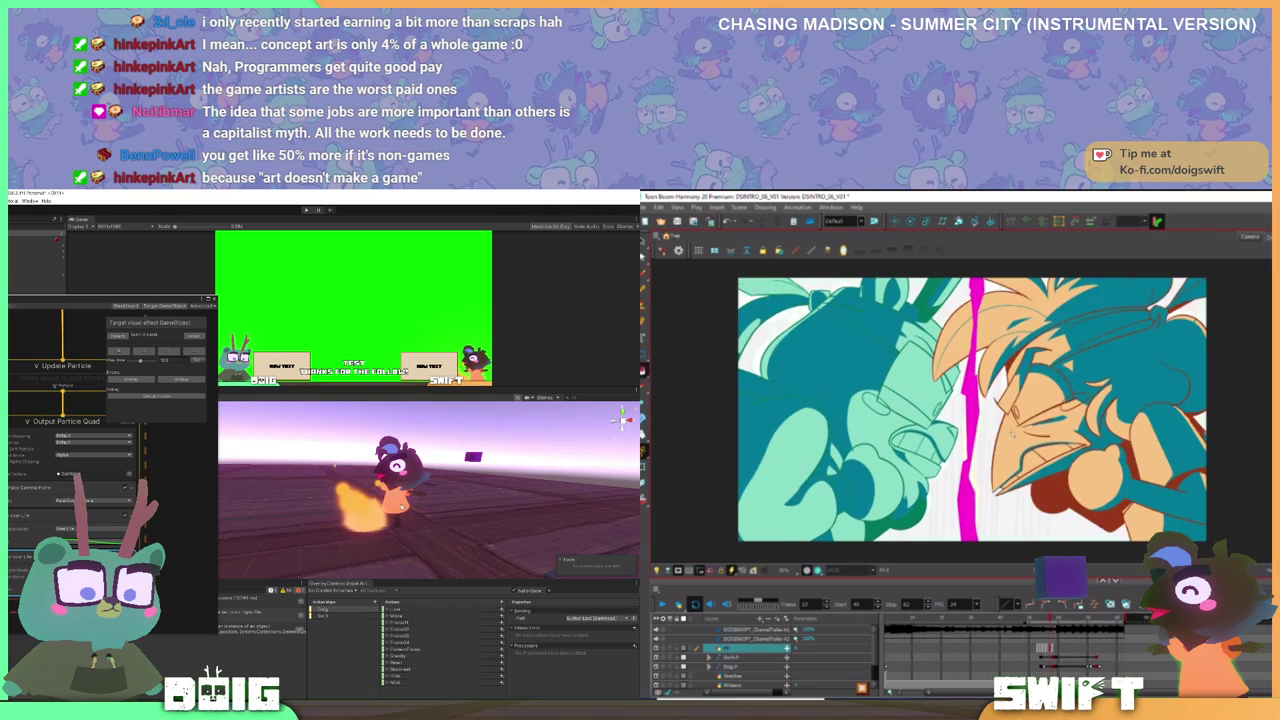
- Flip between the new bolt and the neighbouring FX drawings to check the motion
key("comma")
key("period")
key("comma")
key("comma")
key("period")
key("period")
key("period")
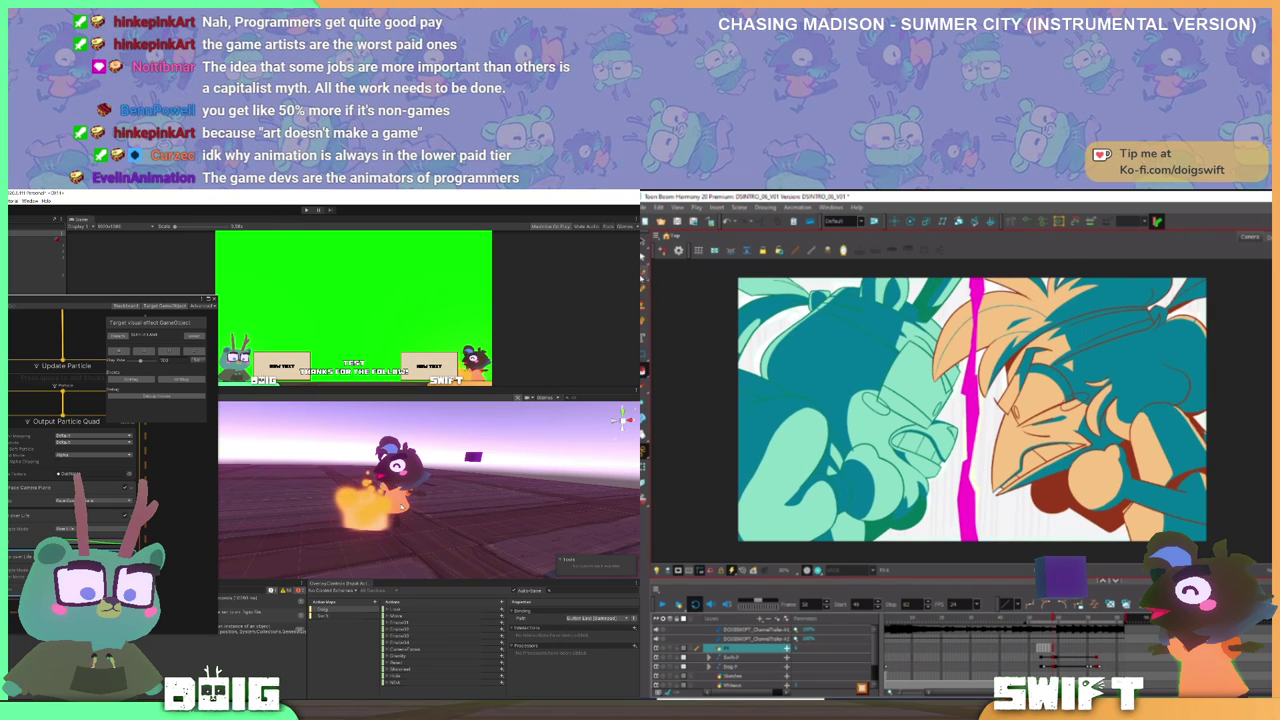
- Try a small magenta spark beside the bolt's upper part and compare it with the neighbouring drawings
left_click(643, 289)
key("comma")
key("period")
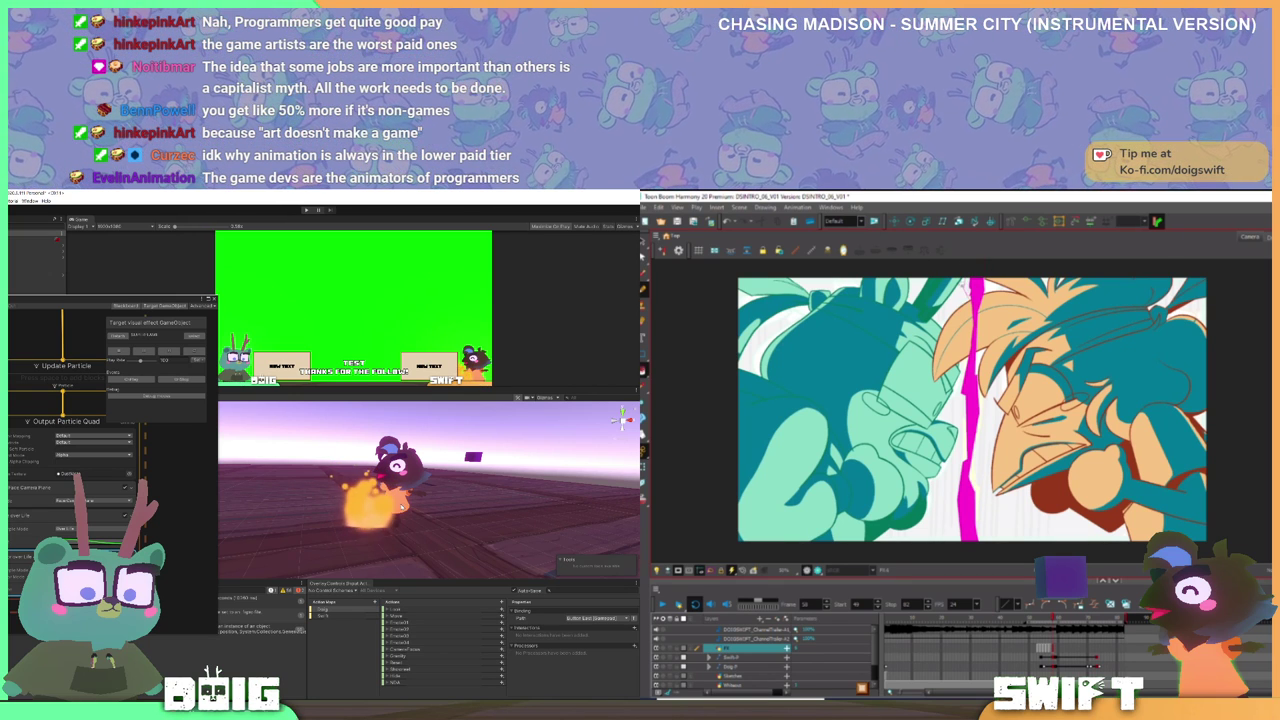
key("period")
key("period")
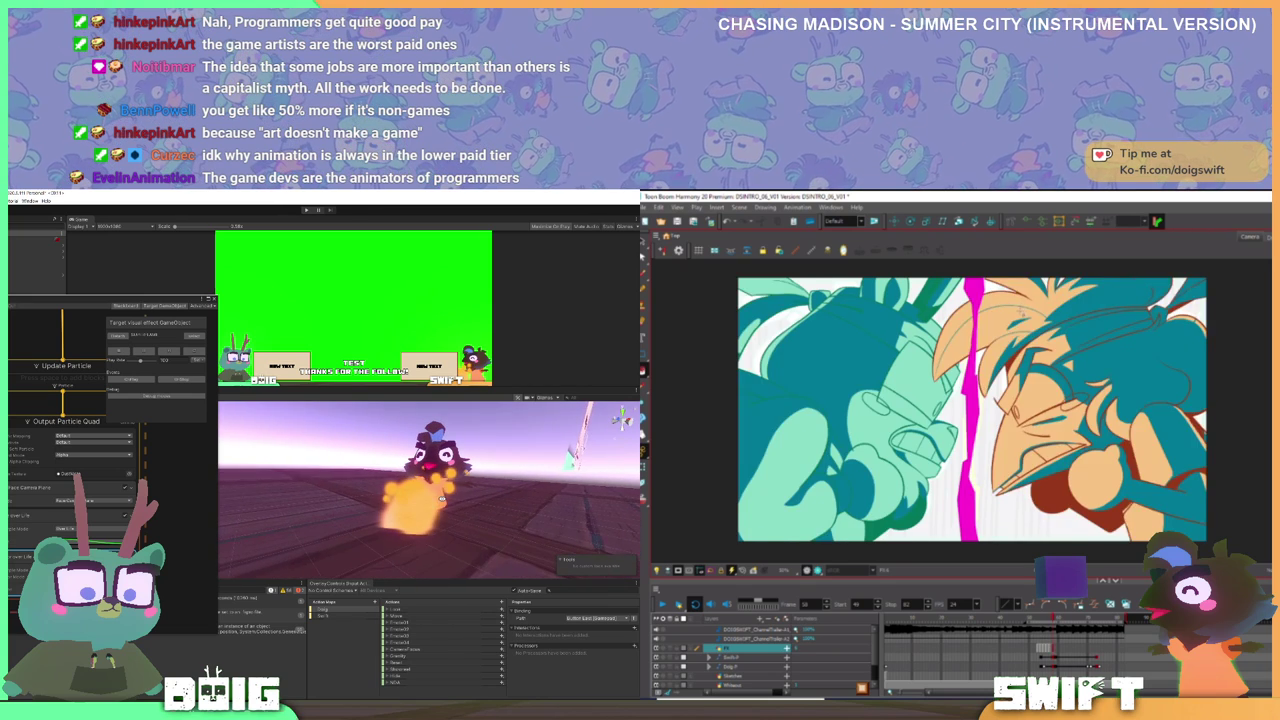
key("comma")
key("period")
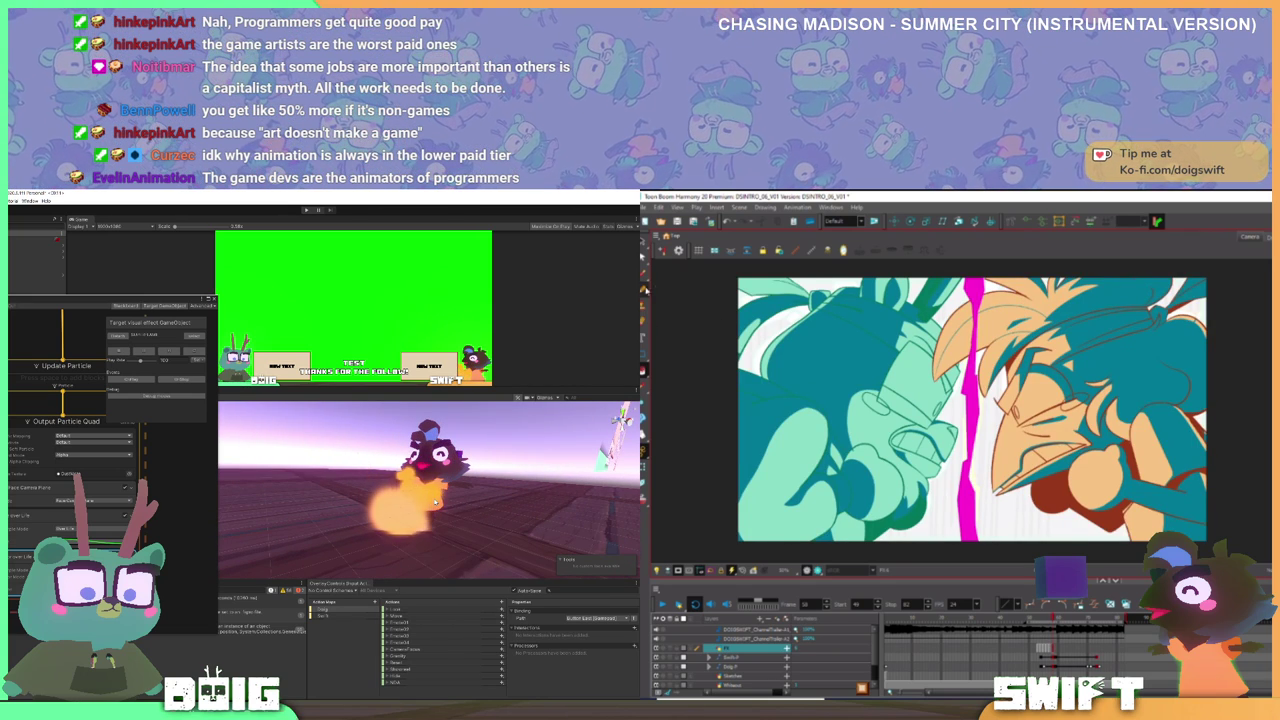
key("period")
key("comma")
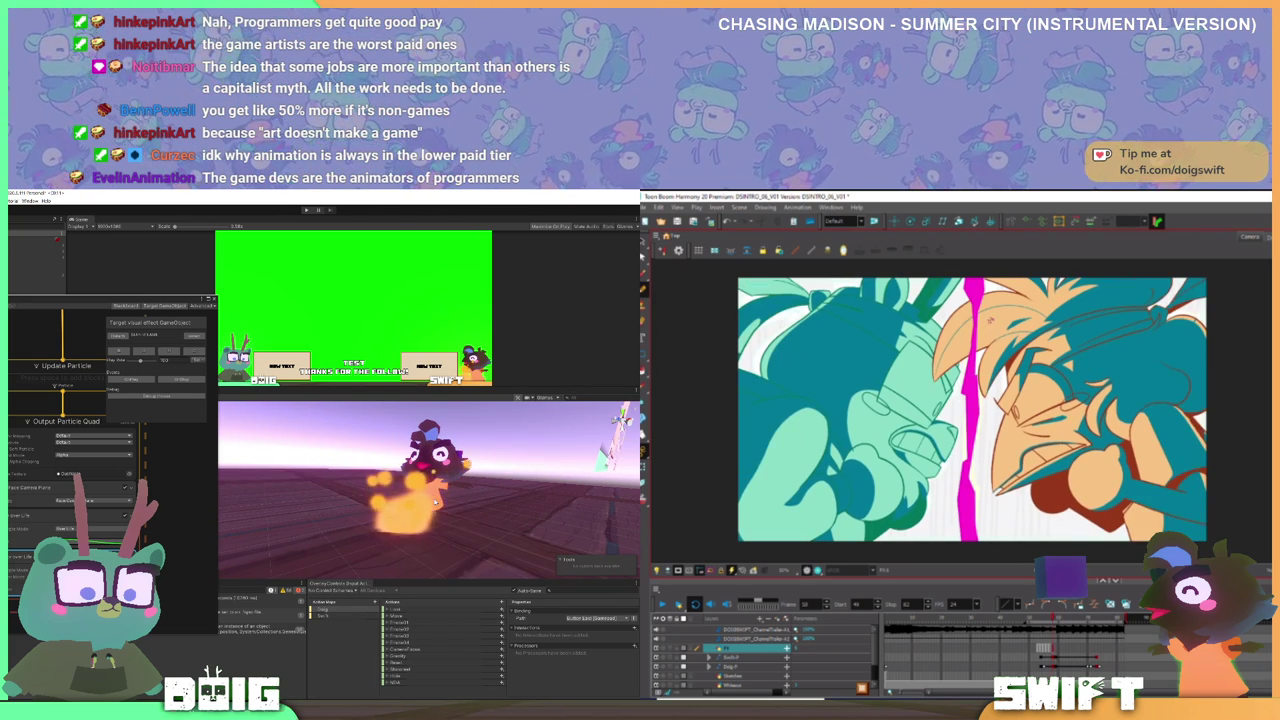
key("period")
key("comma")
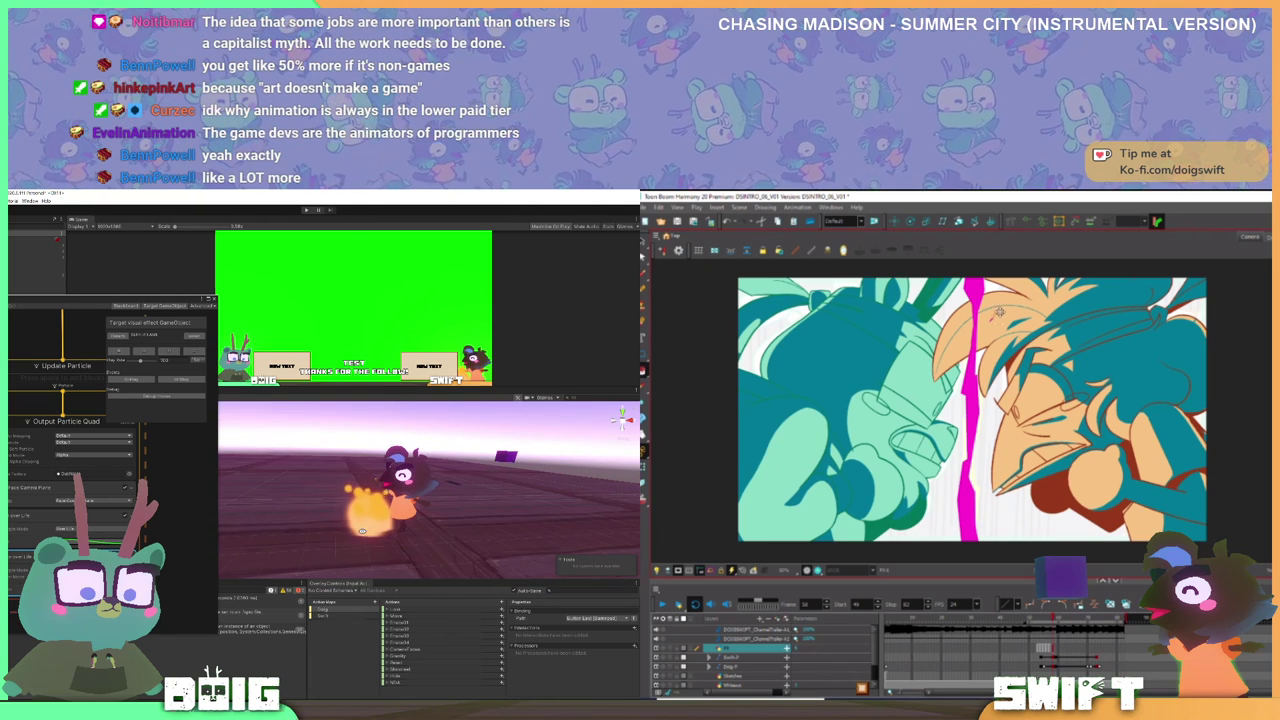
key("comma")
key("period")
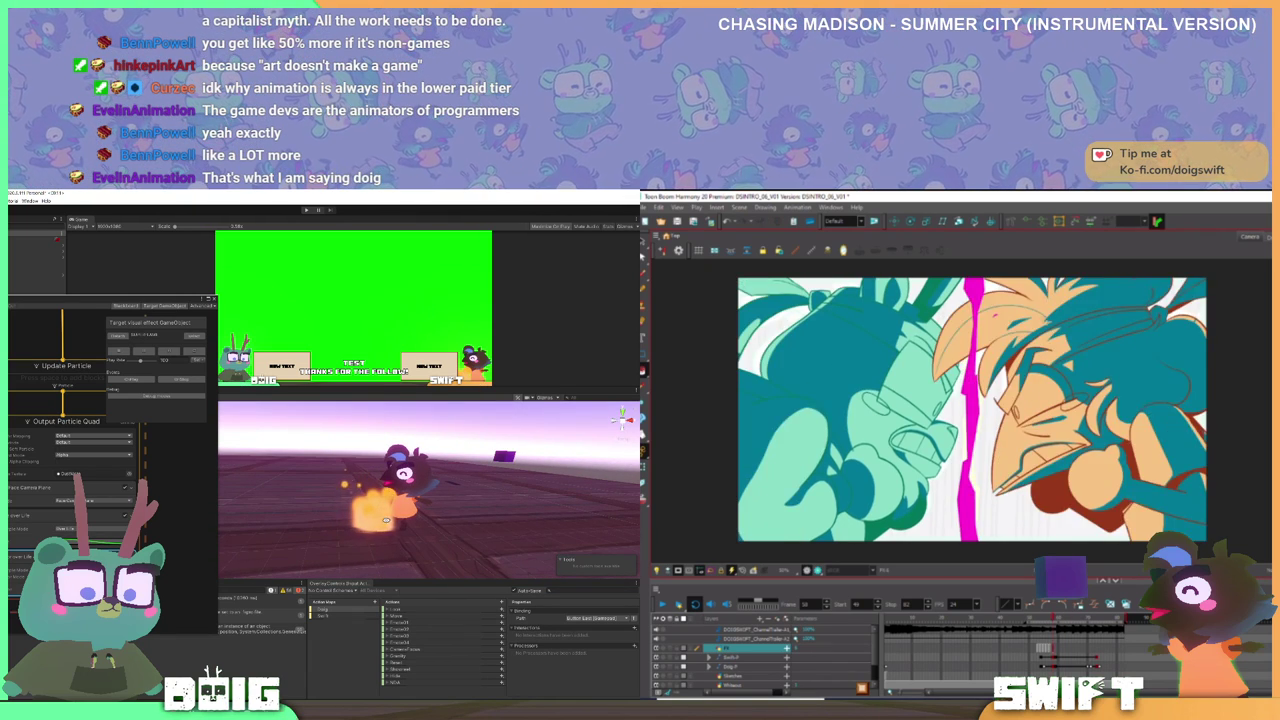
key("comma")
key("period")
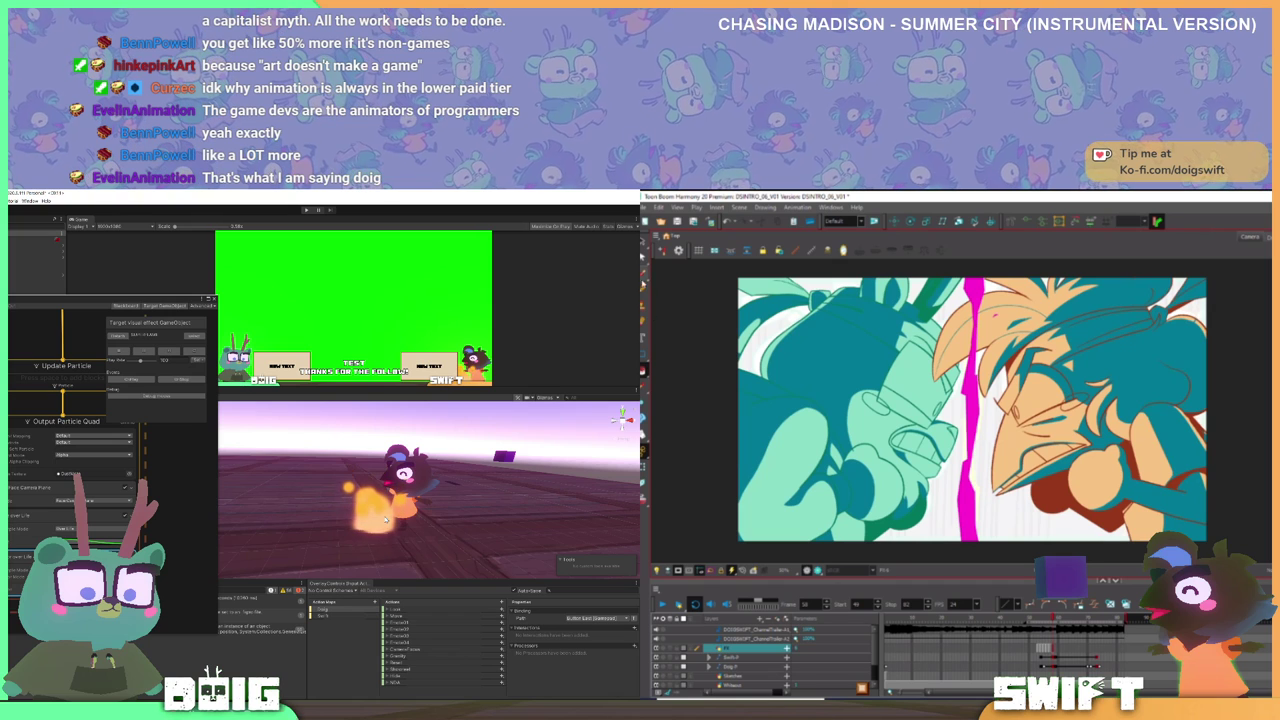
- Carve a notch into the lower part of the magenta bolt, comparing its shape with the preceding drawings
left_click(644, 289)
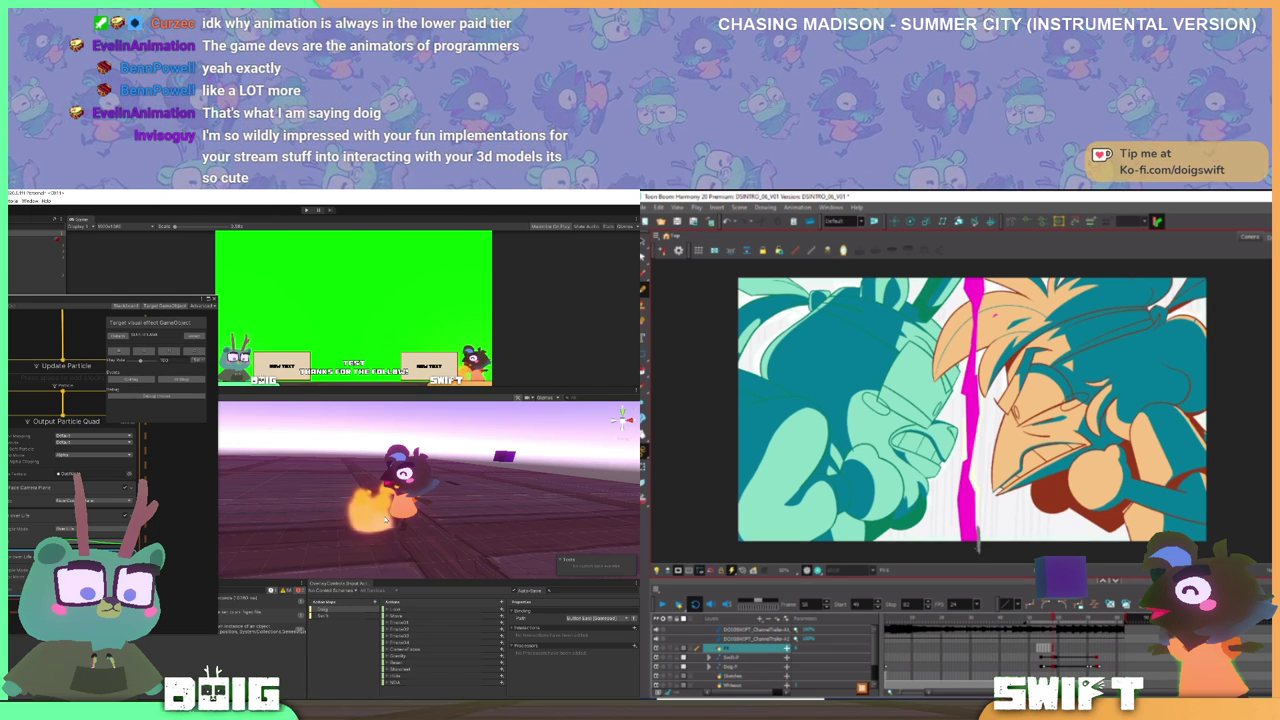
left_click_drag(978, 547, 979, 552)
key("comma")
key("comma")
key("period")
key("comma")
key("period")
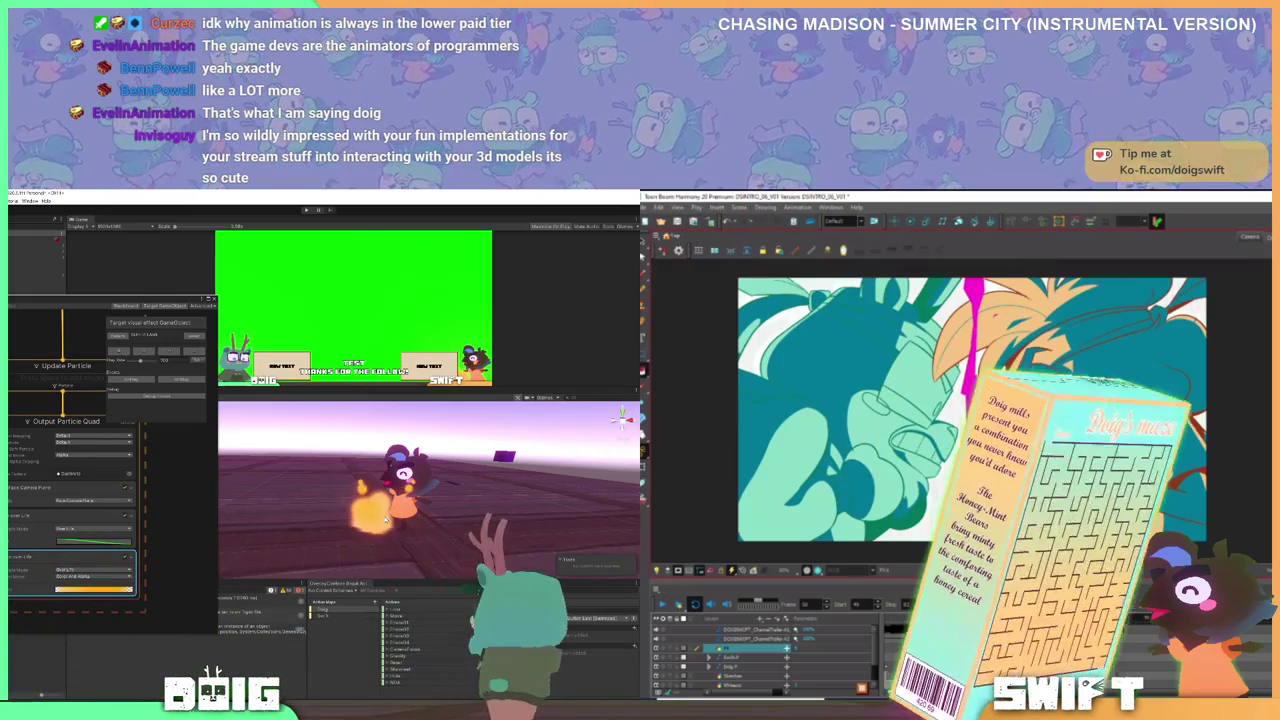
key("comma")
key("period")
key("comma")
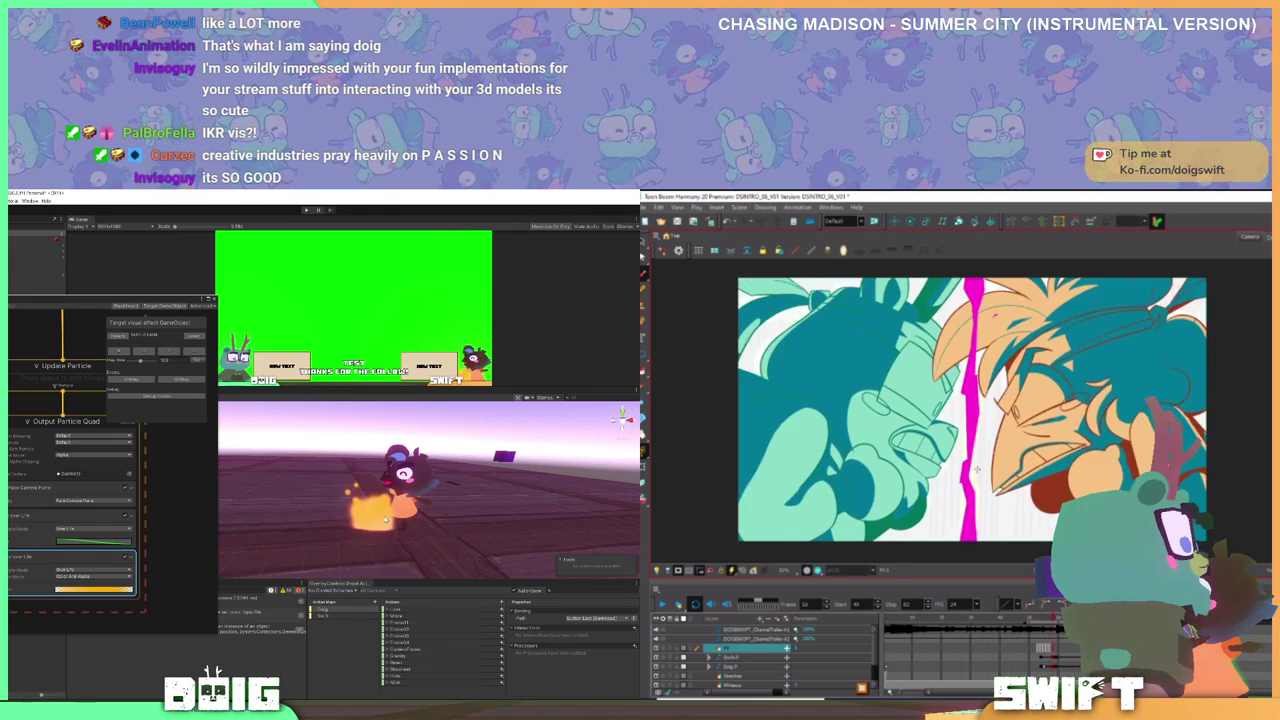
key("period")
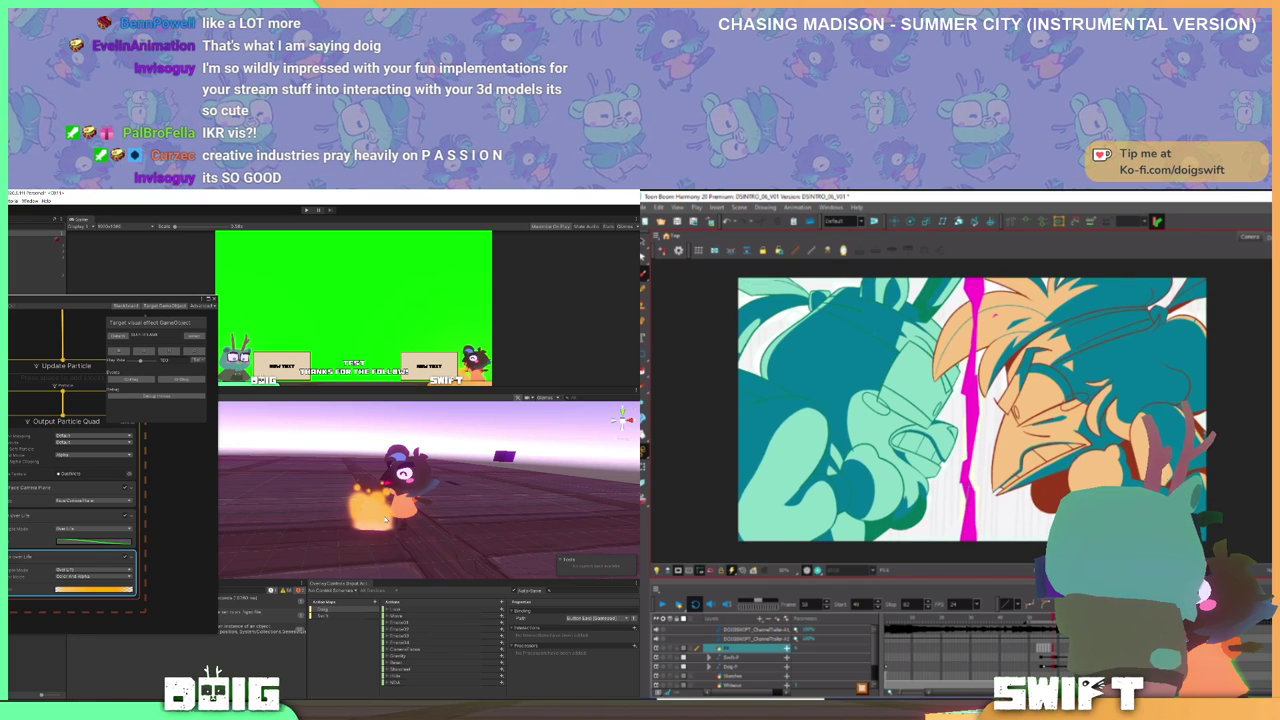
- Set the blend mode of Output Particle Quad to Additive
left_click_drag(386, 520, 393, 498)
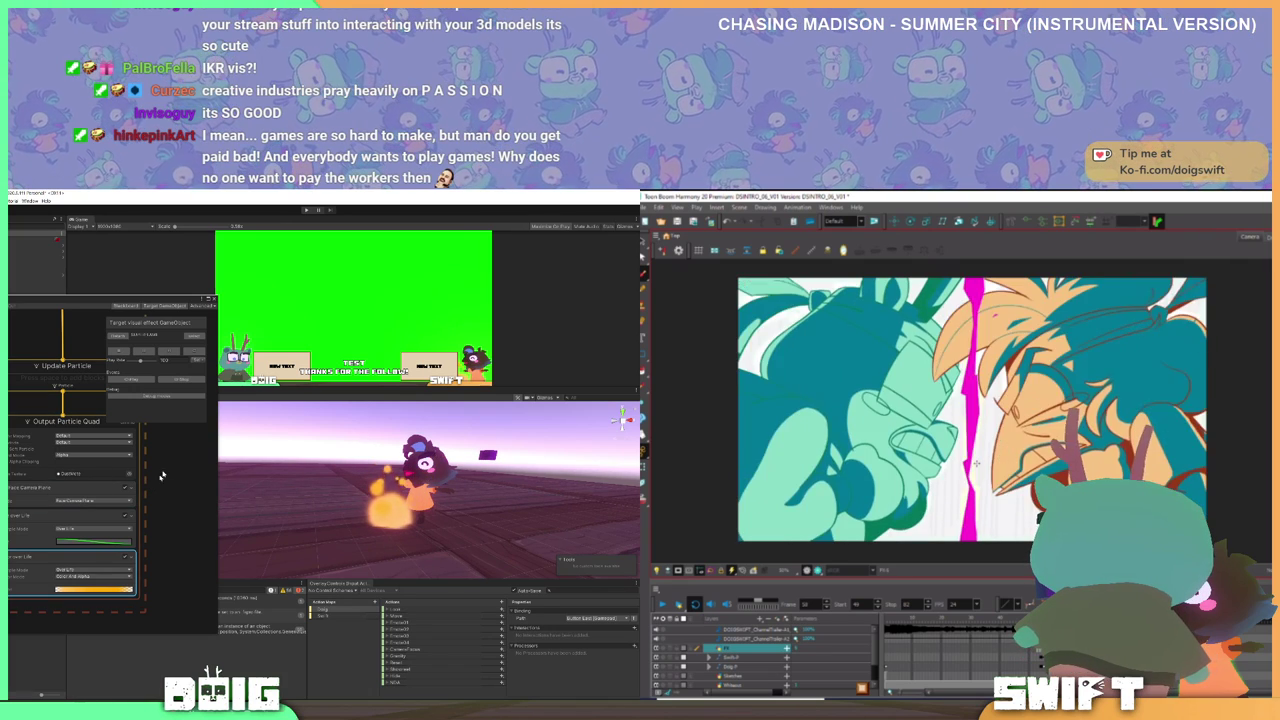
left_click(112, 456)
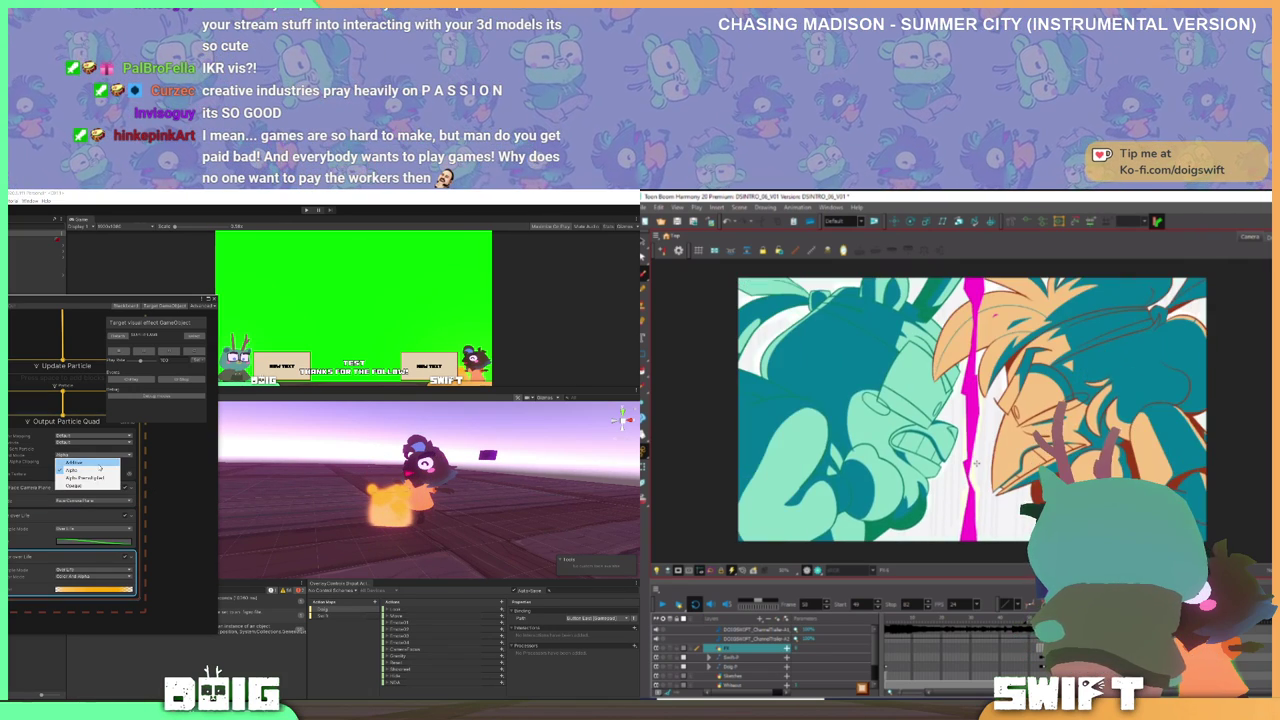
left_click(98, 464)
left_click(98, 466)
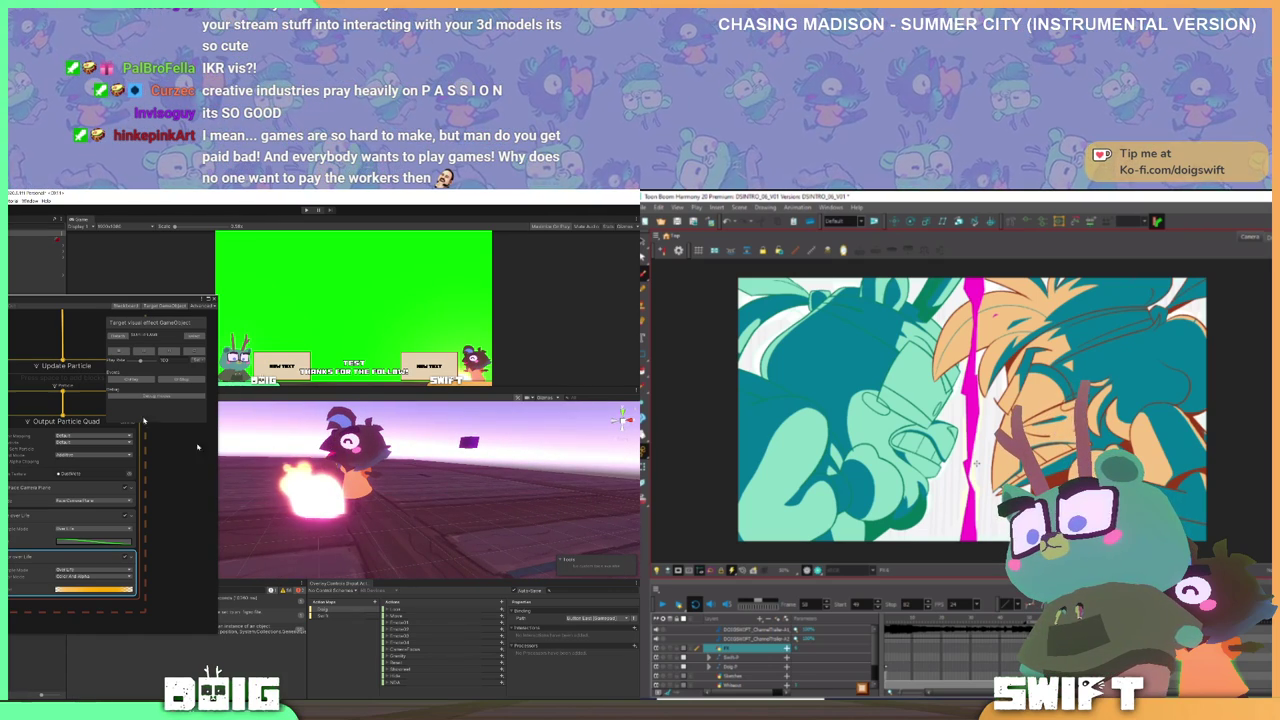
- Move the SuperFlame graph window aside and shift the flame object sideways onto the character's body in the scene
left_click_drag(127, 299, 719, 326)
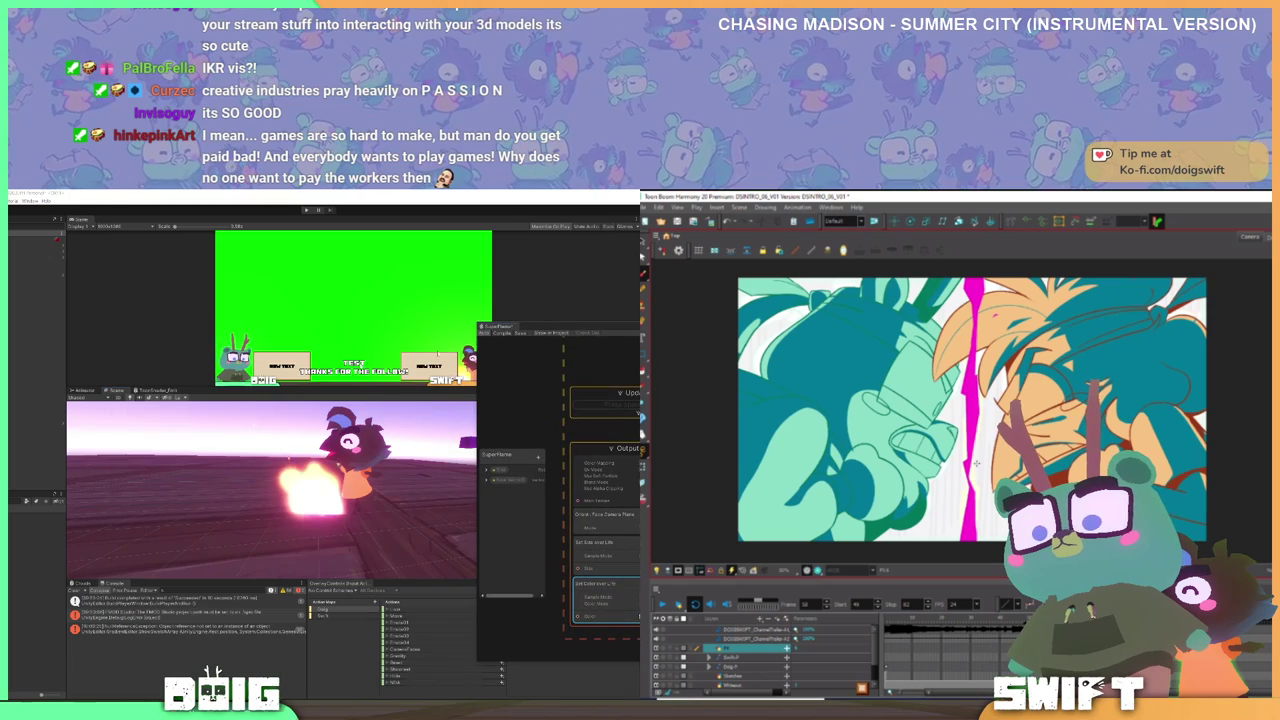
left_click(38, 447)
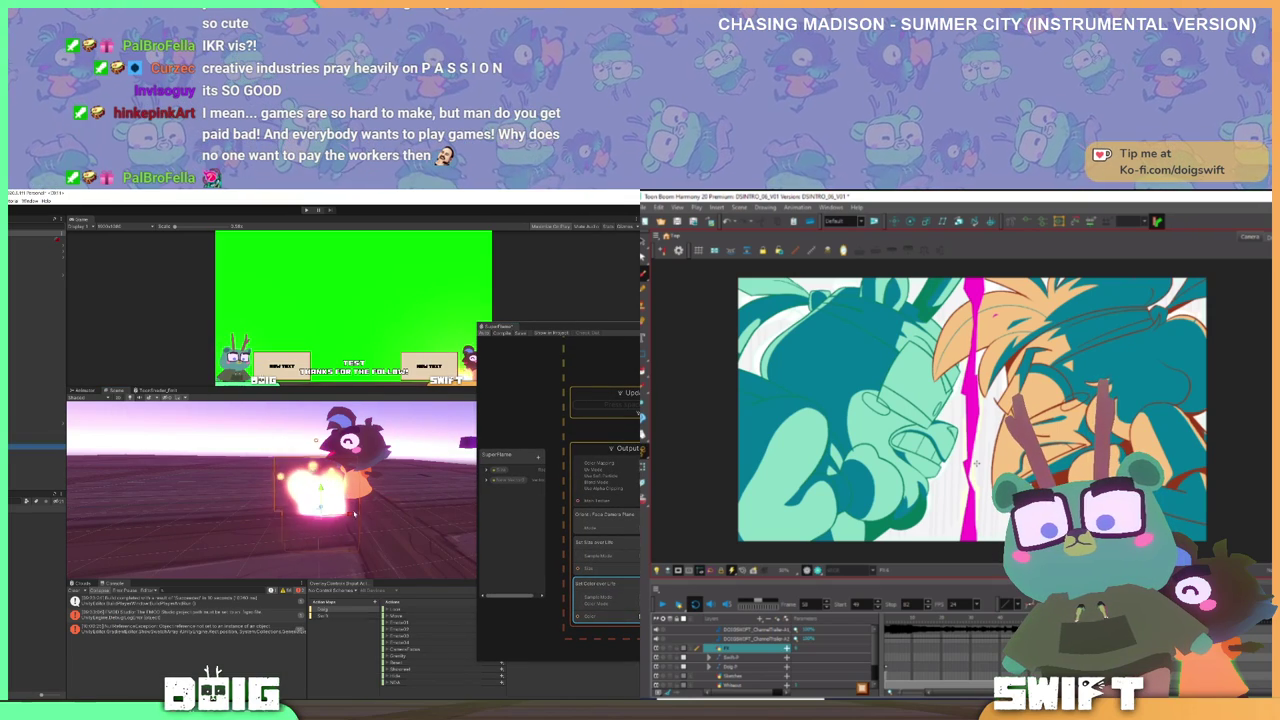
left_click_drag(350, 516, 381, 515)
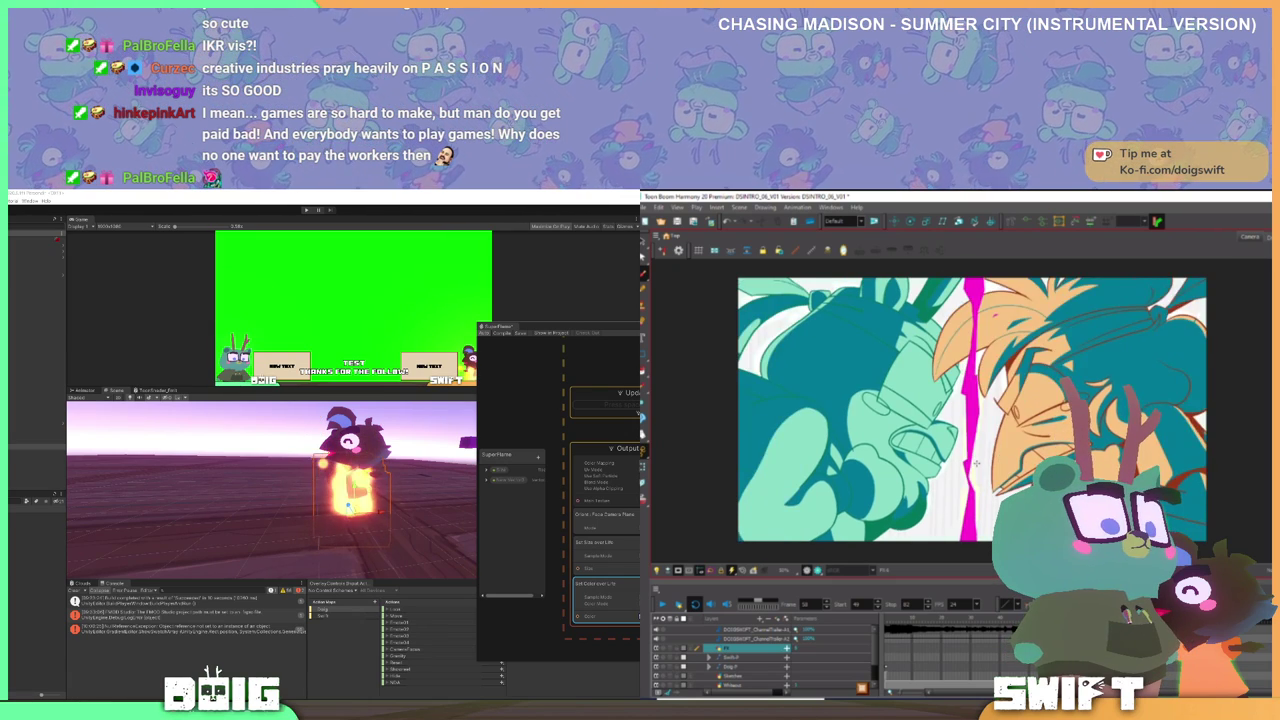
- Outline the upper part of a new magenta lightning bolt on the FX layer, comparing it with the neighbouring drawings
key("comma")
key("comma")
key("period")
key("period")
key("period")
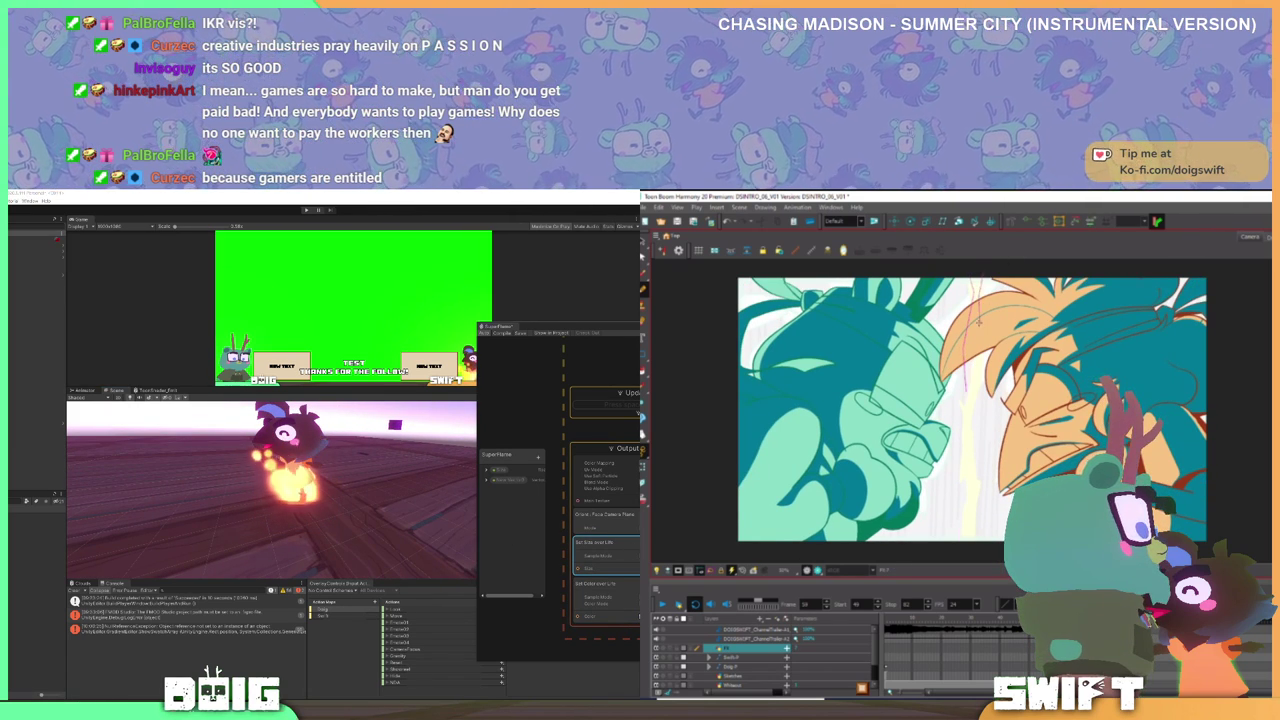
left_click_drag(986, 322, 971, 402)
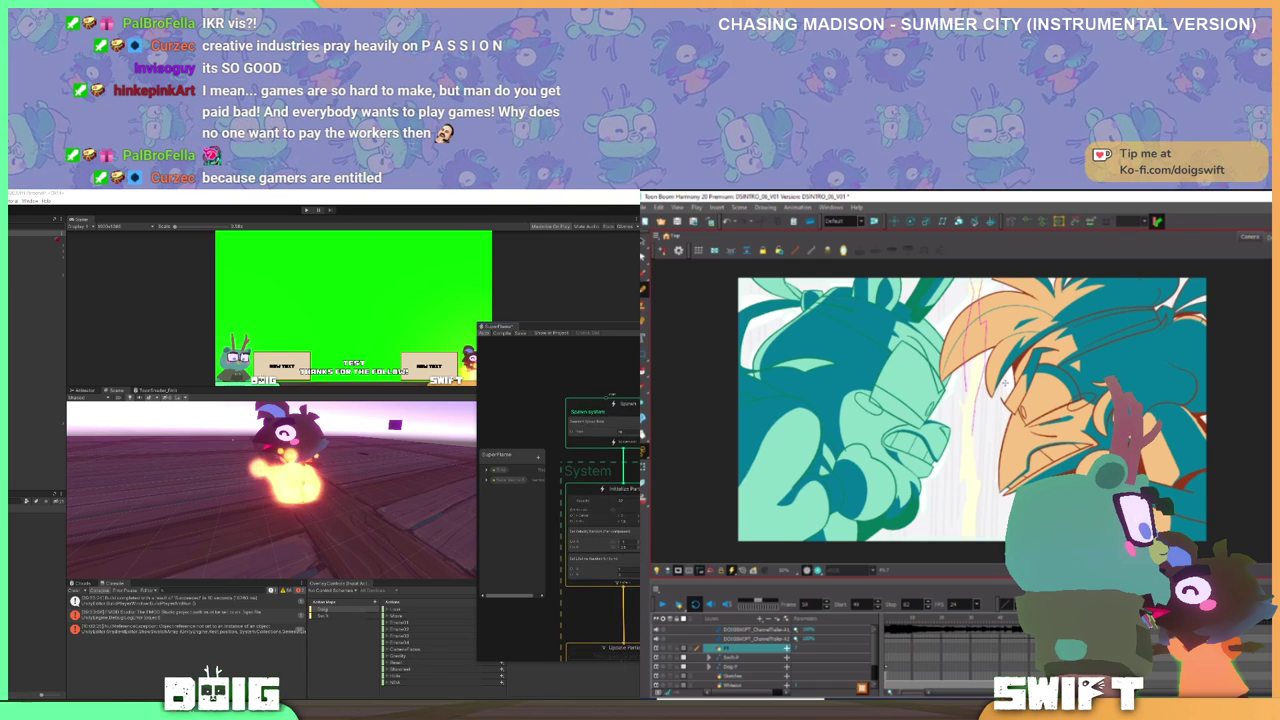
key("comma")
key("period")
scroll(613, 520, "up", 3)
key("comma")
key("period")
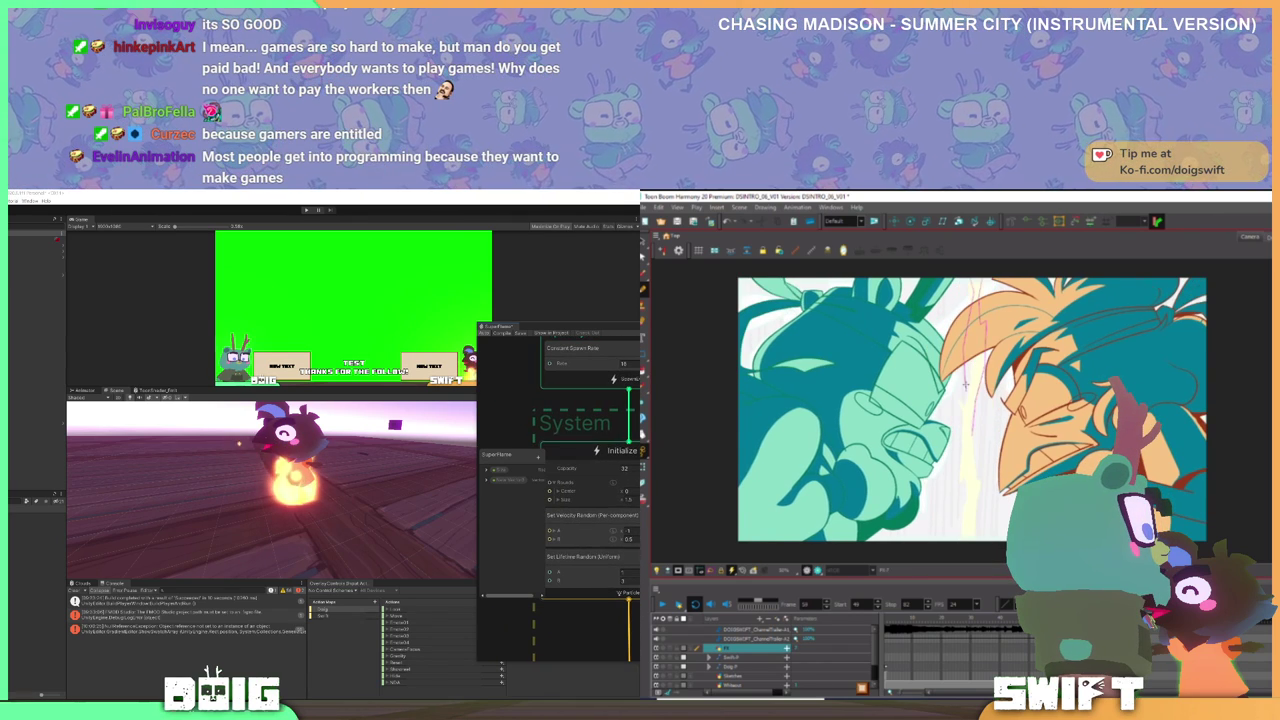
- Continue the jagged magenta bolt outline down through the middle and lower part of the gap between the two faces
left_click(630, 534)
left_click_drag(966, 384, 962, 441)
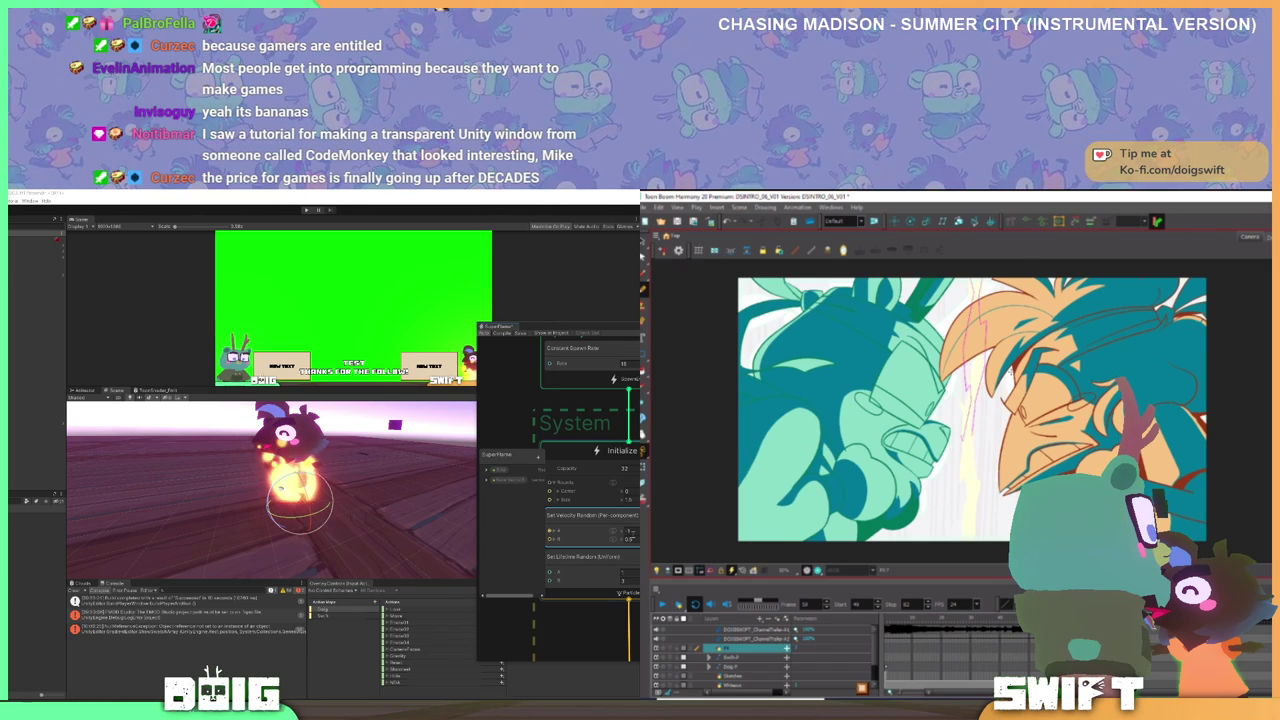
key("comma")
key("period")
left_click_drag(300, 462, 380, 431)
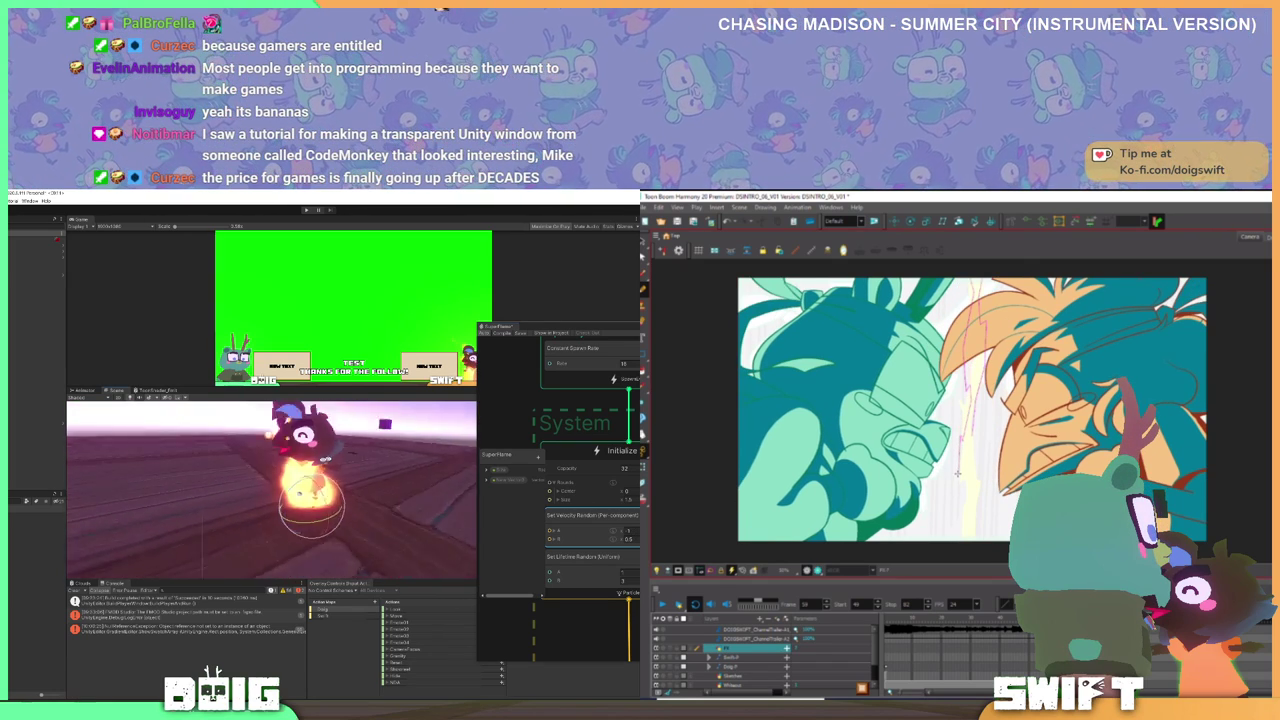
left_click_drag(358, 473, 364, 505)
left_click_drag(958, 470, 968, 502)
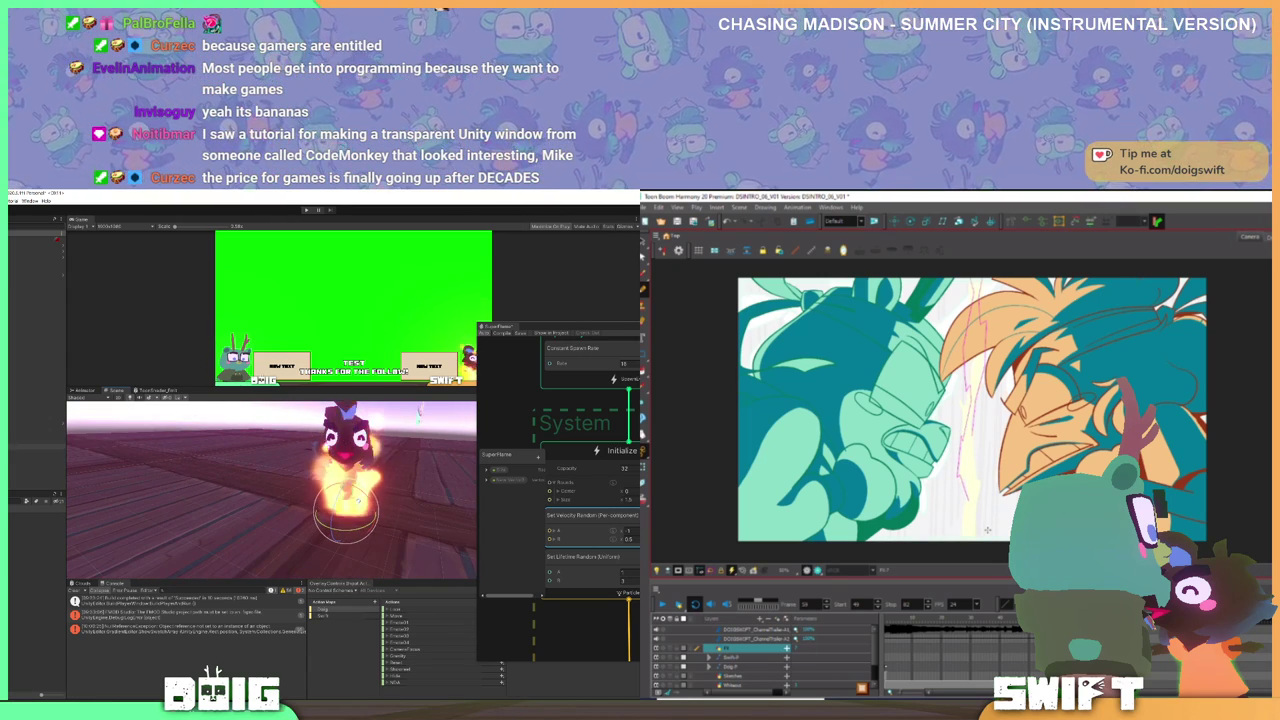
- Select the flame object and adjust its position on the character's body, checking it from several angles
left_click(37, 447)
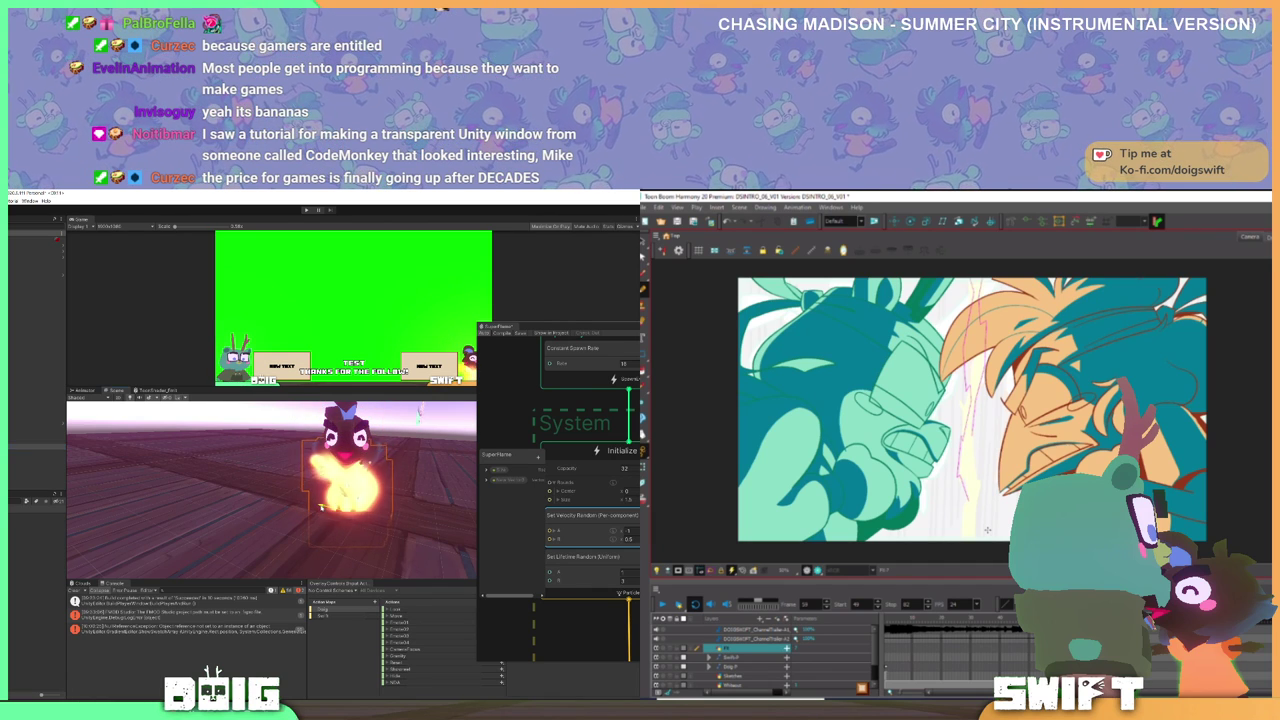
mouse_move(321, 508)
left_mouse_down()
mouse_move(292, 485)
mouse_move(327, 523)
left_mouse_up()
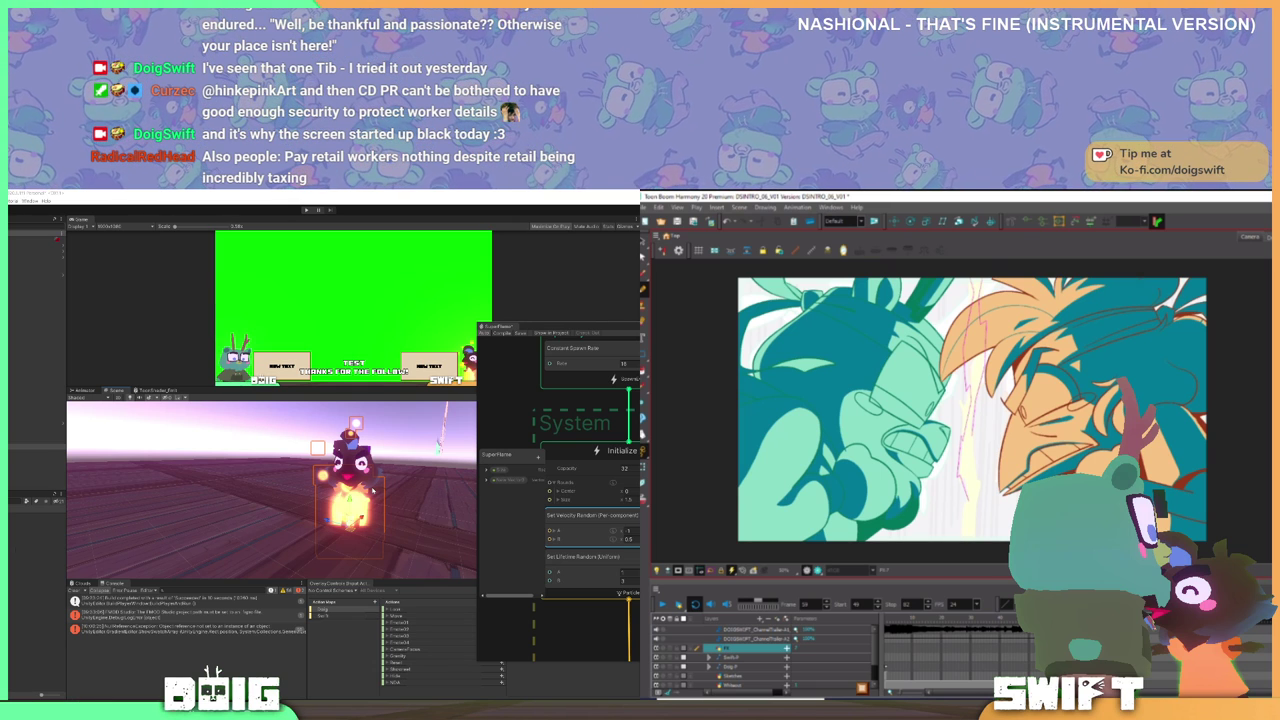
mouse_move(365, 496)
left_mouse_down()
mouse_move(300, 490)
mouse_move(342, 508)
mouse_move(346, 481)
mouse_move(424, 510)
mouse_move(346, 474)
left_mouse_up()
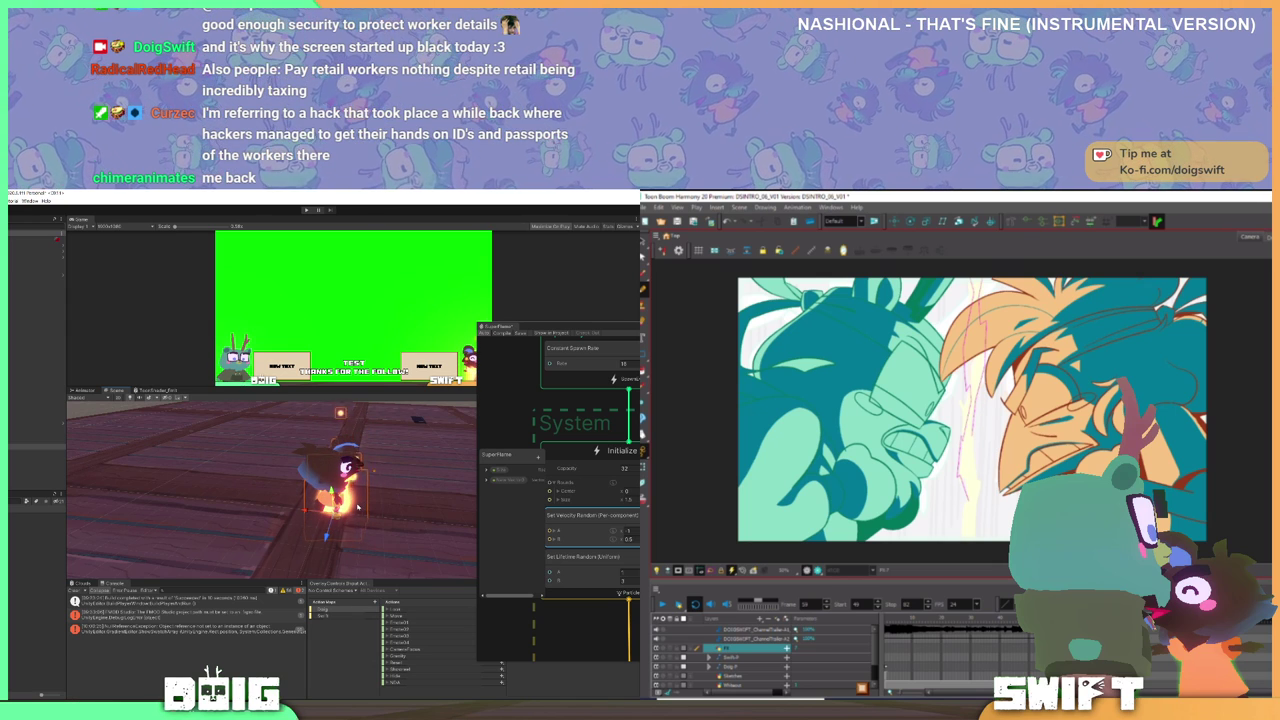
left_click_drag(357, 508, 410, 465)
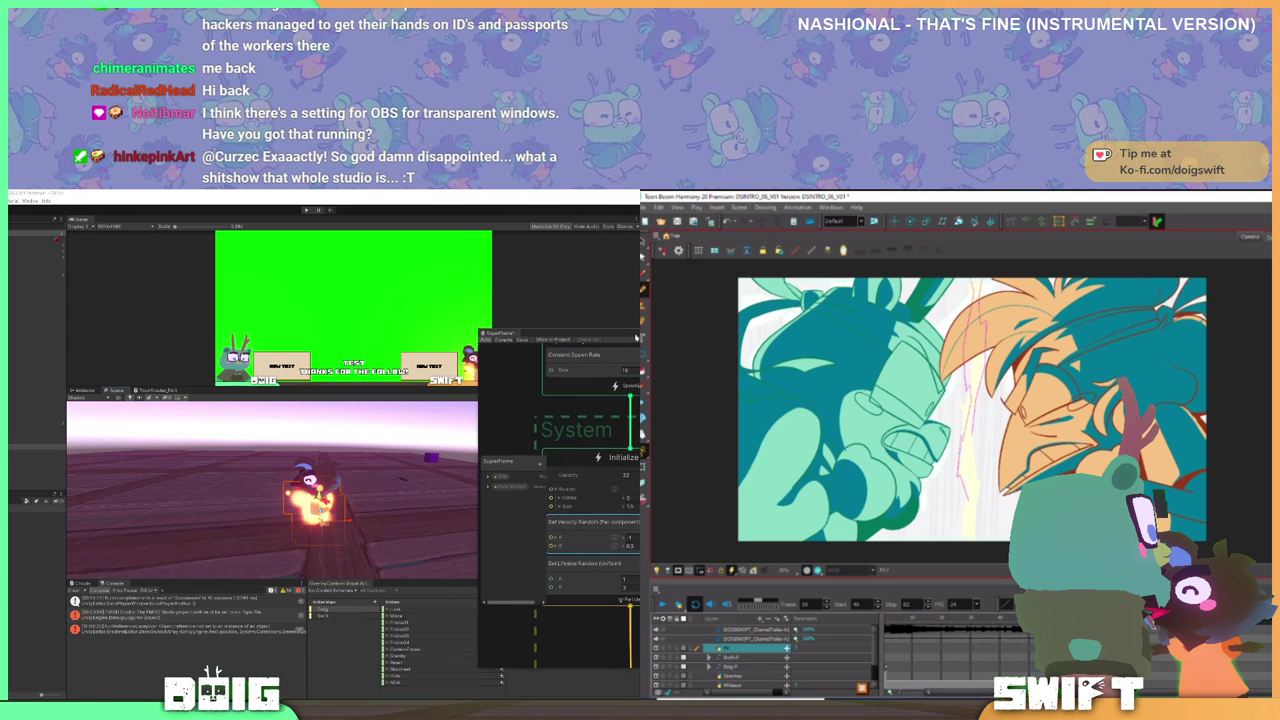
- Move the SuperFlame graph window aside to uncover more of the scene and bring the particle output settings into view
left_click_drag(636, 324, 580, 324)
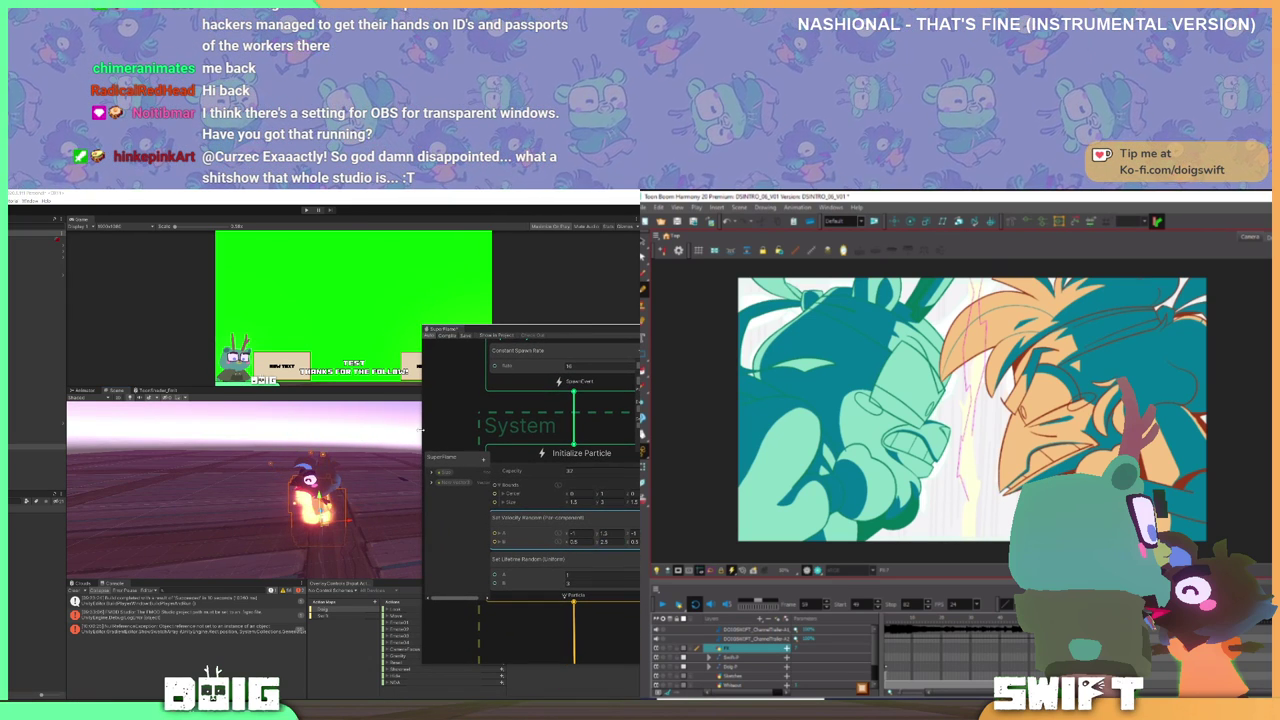
left_click_drag(420, 434, 478, 433)
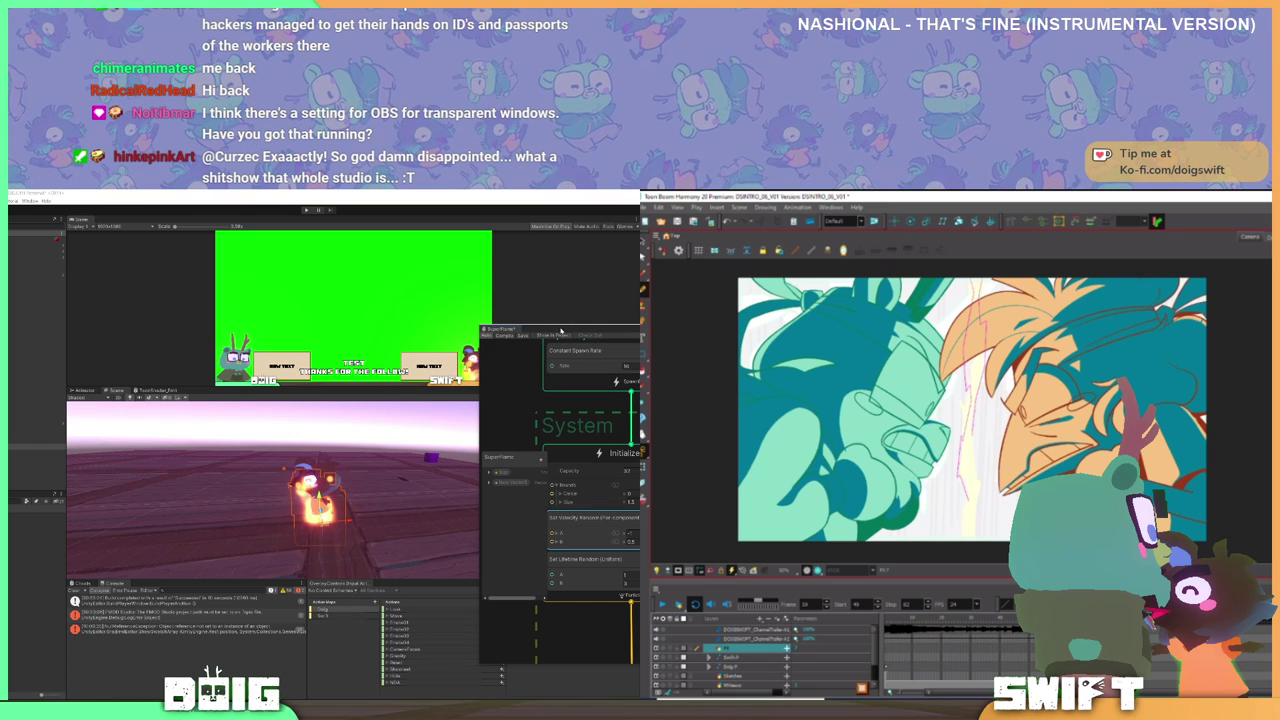
left_click_drag(561, 331, 608, 331)
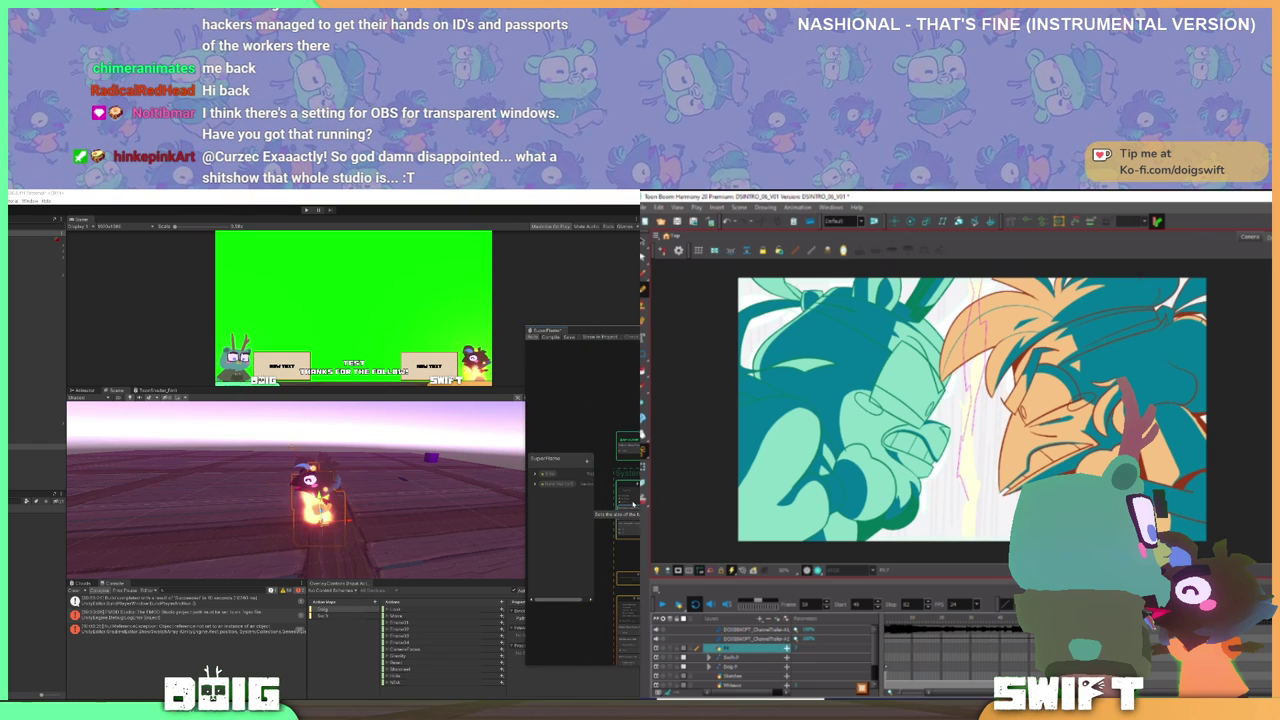
left_click_drag(633, 504, 631, 427)
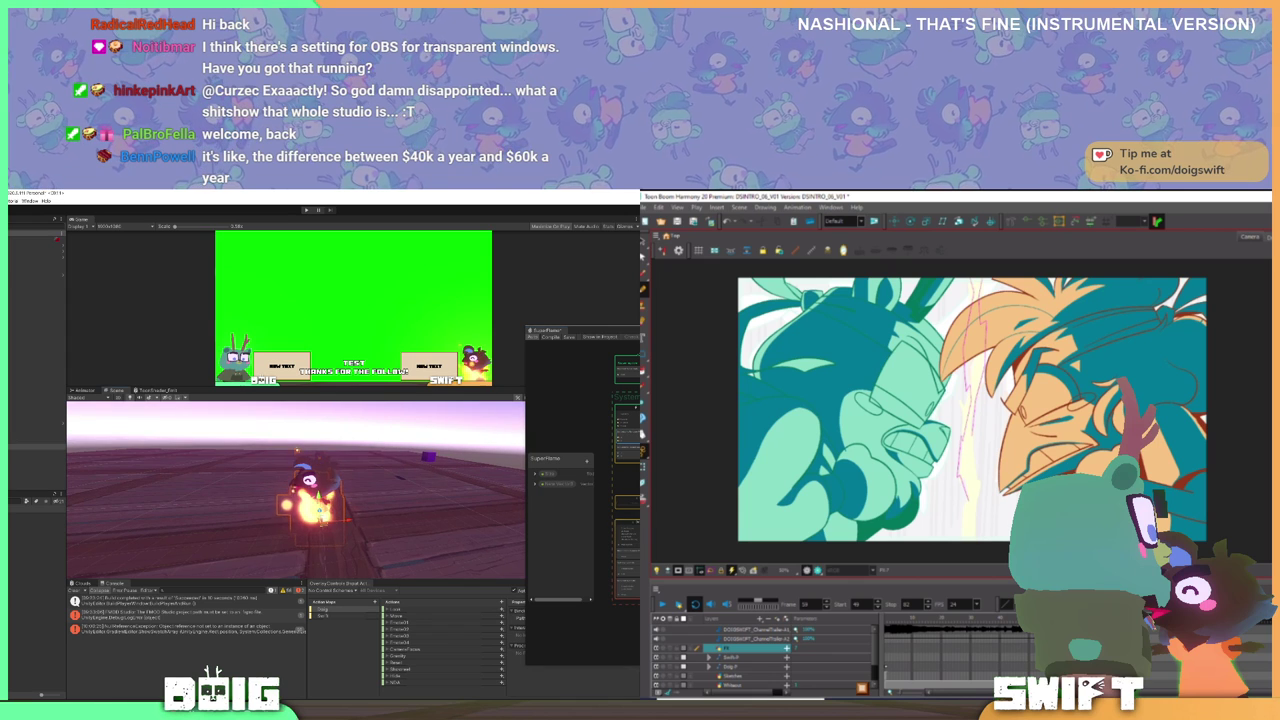
scroll(632, 568, "up", 9)
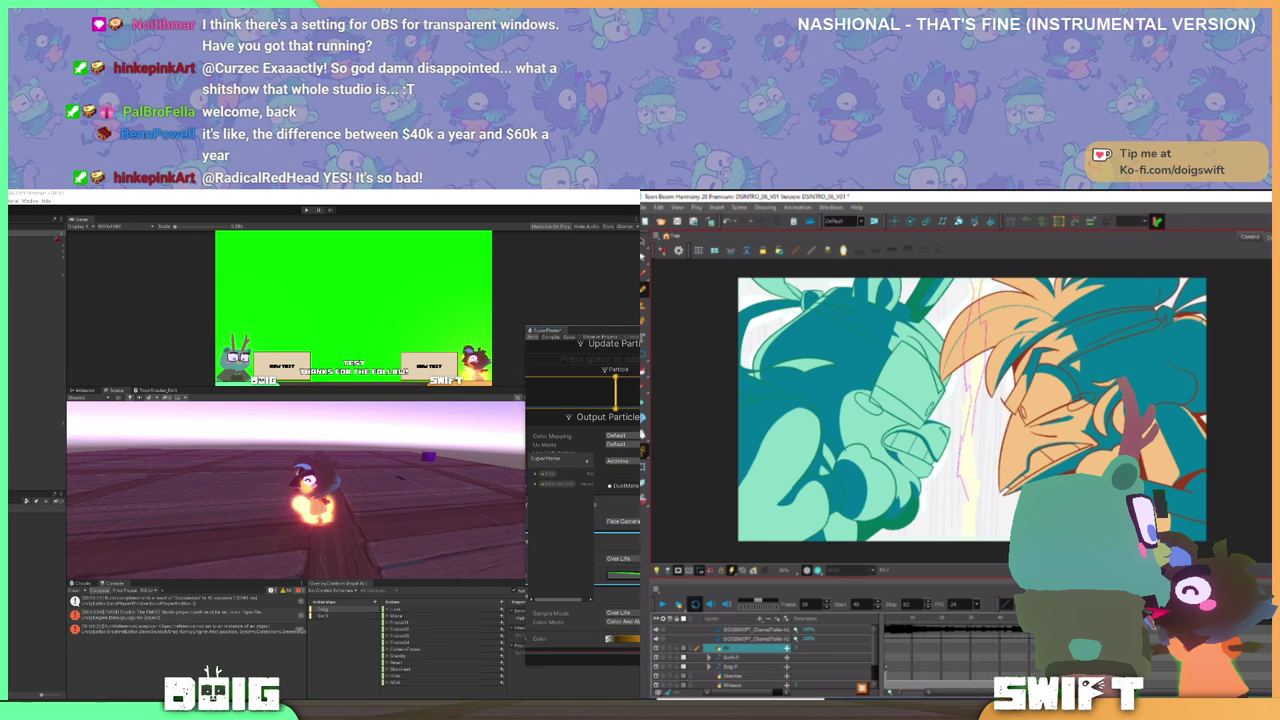
scroll(632, 500, "down", 1)
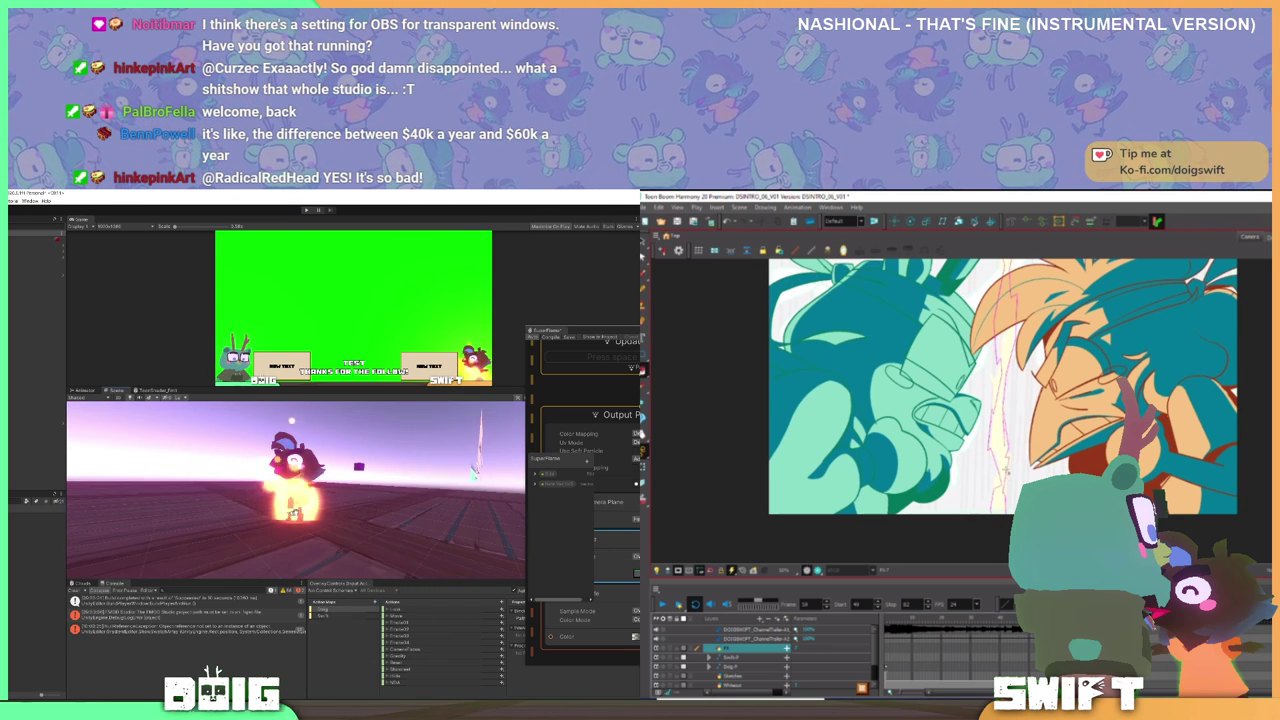
- Complete the bolt outline at its lower end, fill it with magenta, and compare it with the preceding drawing
left_click_drag(1006, 466, 1009, 492)
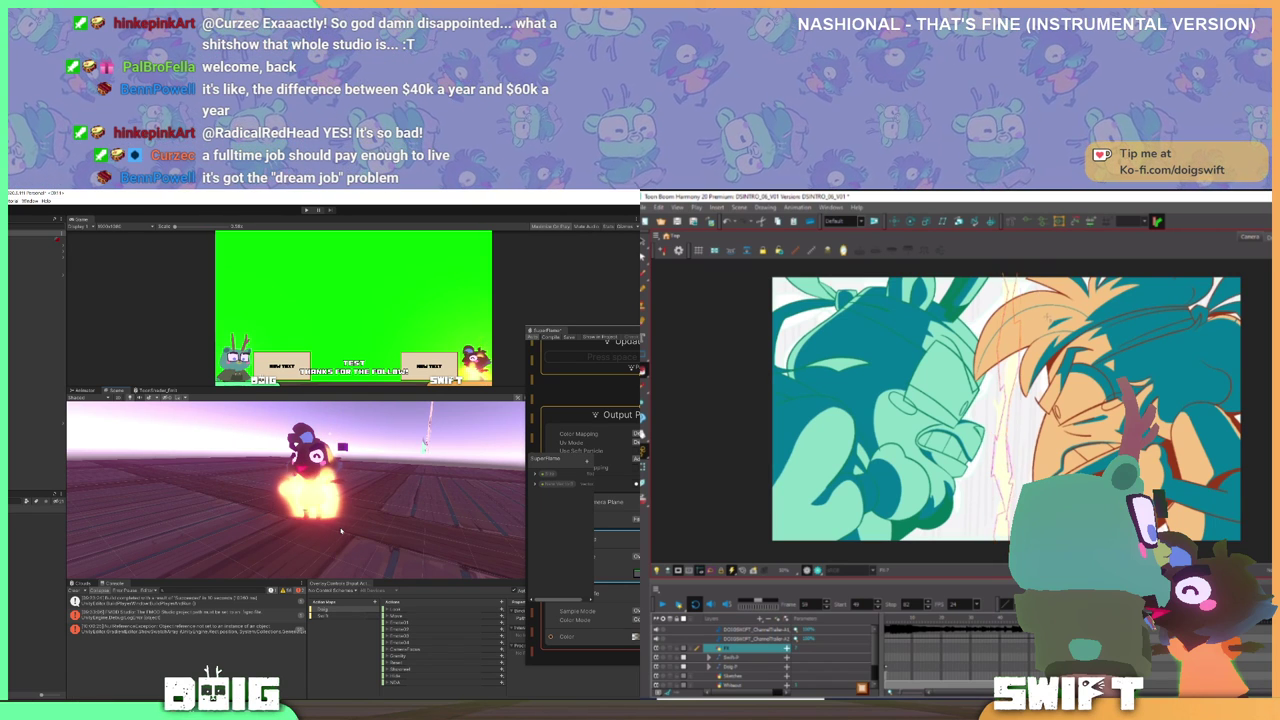
scroll(1046, 315, "up", 3)
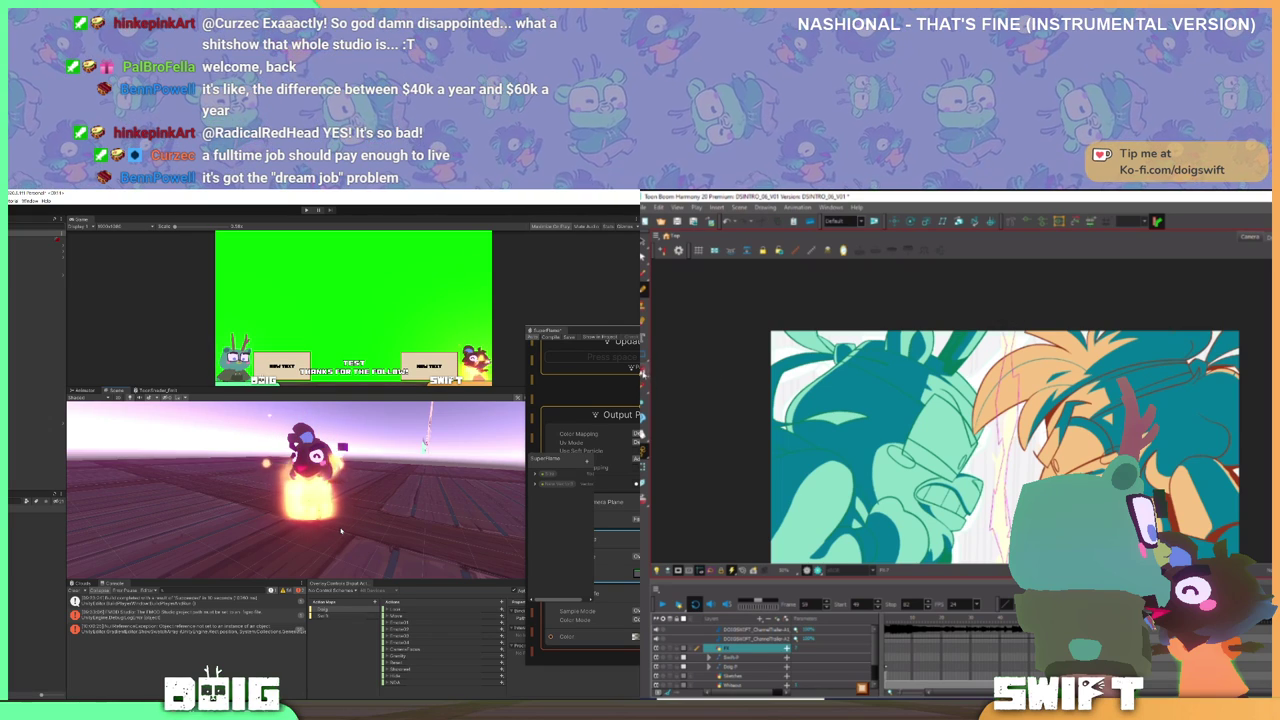
left_click(644, 372)
left_click(1008, 438)
left_click_drag(1050, 521, 1068, 449)
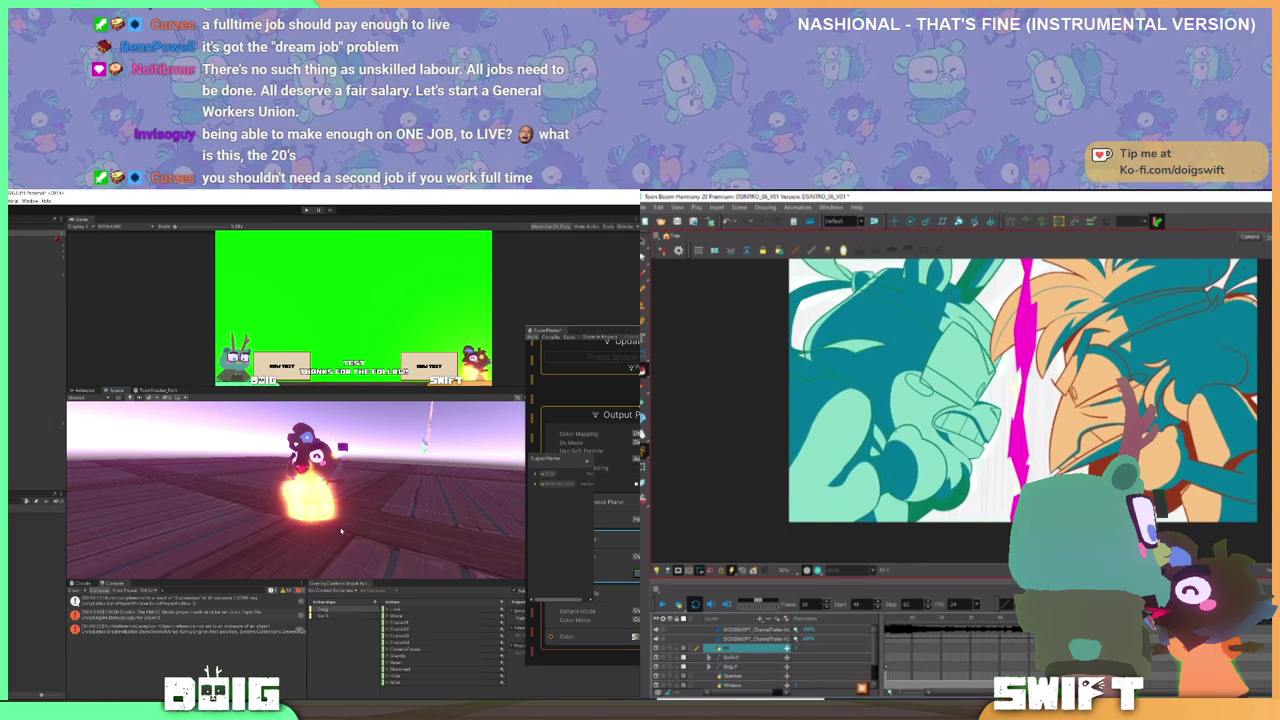
key("comma")
key("period")
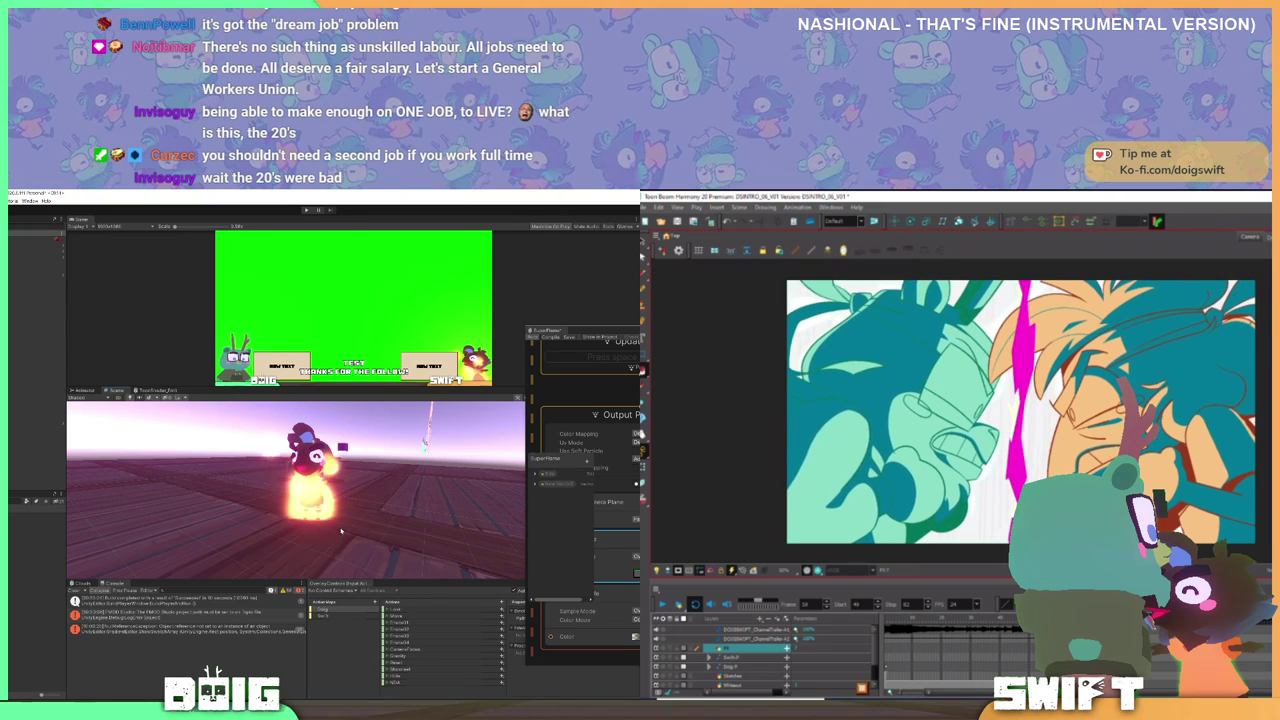
- Refine the middle edge of the magenta bolt and check its shape against the adjacent drawing
key("comma")
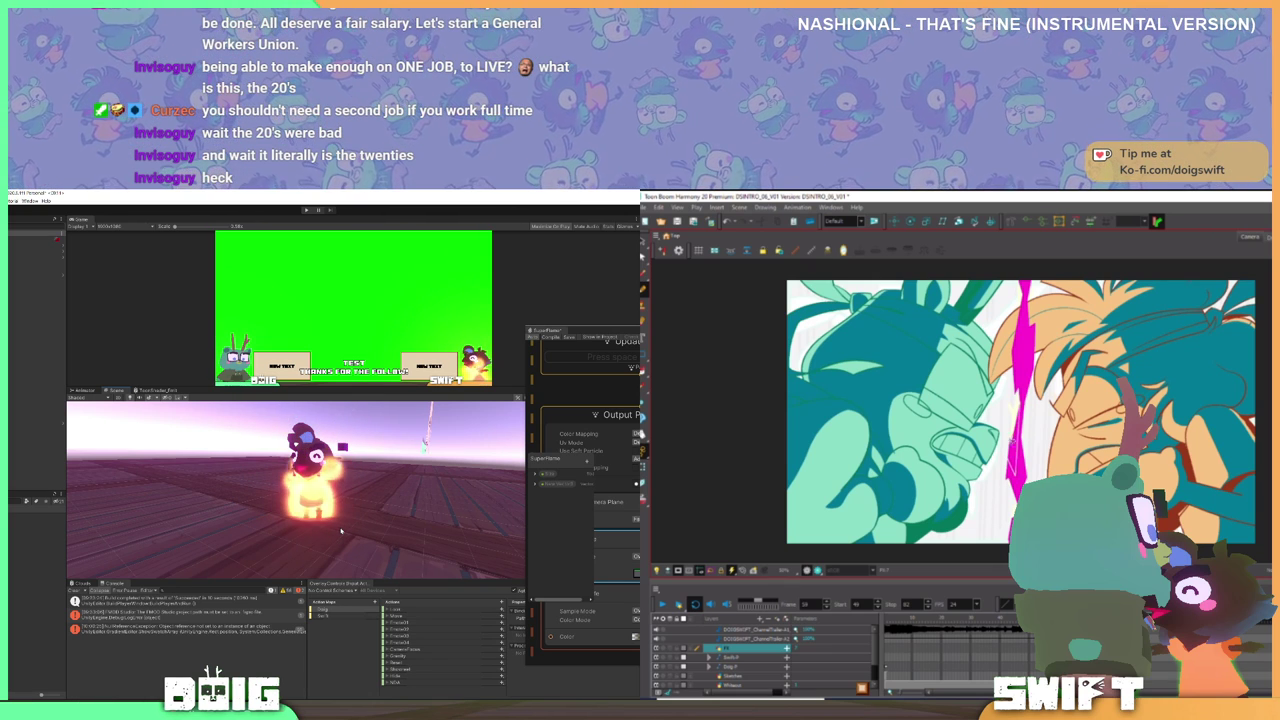
mouse_move(374, 486)
left_mouse_down()
mouse_move(345, 545)
mouse_move(332, 499)
left_mouse_up()
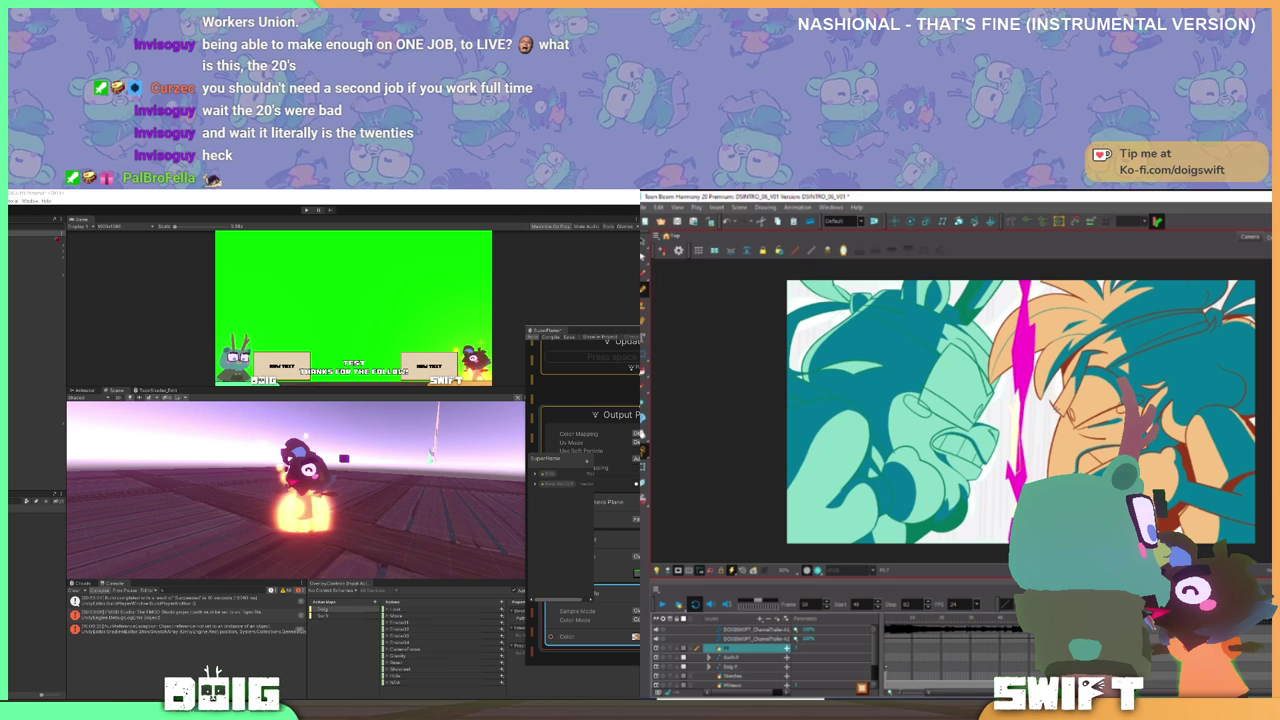
left_click_drag(1019, 430, 1016, 473)
key("comma")
key("period")
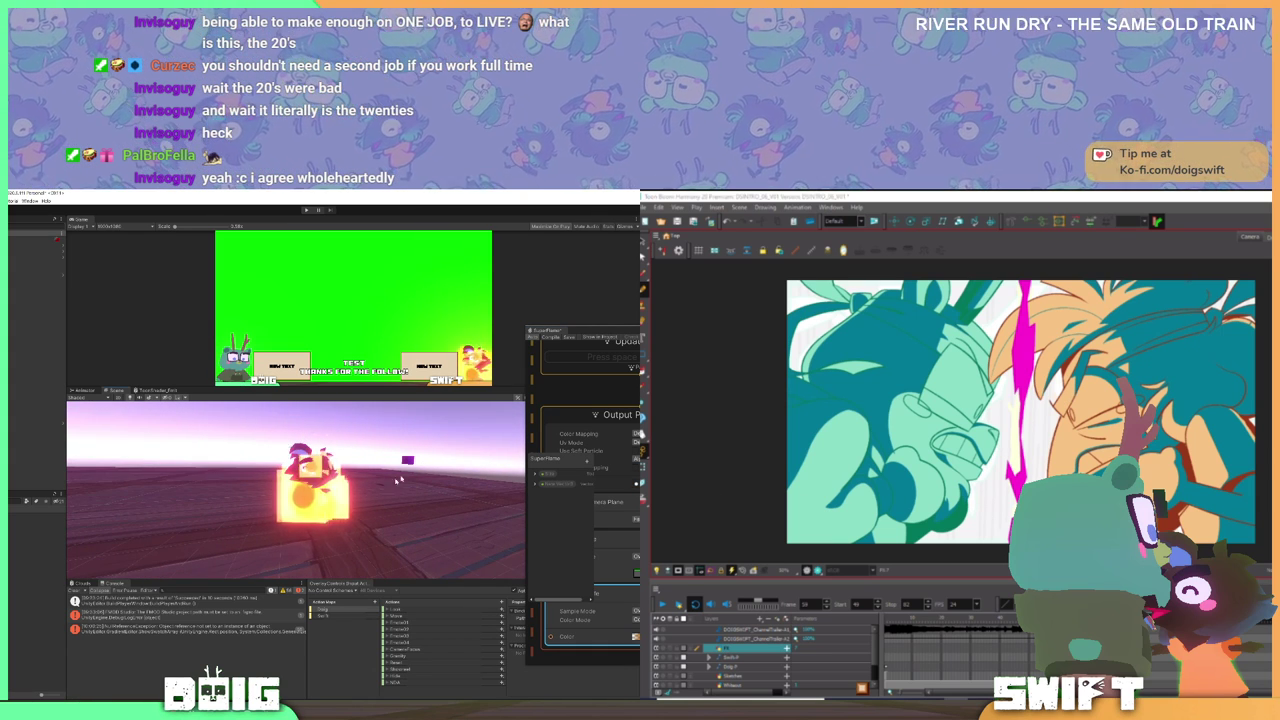
- Choose a different blend mode for the SuperFlame particle output after viewing the flame from another angle
left_click_drag(401, 480, 572, 468)
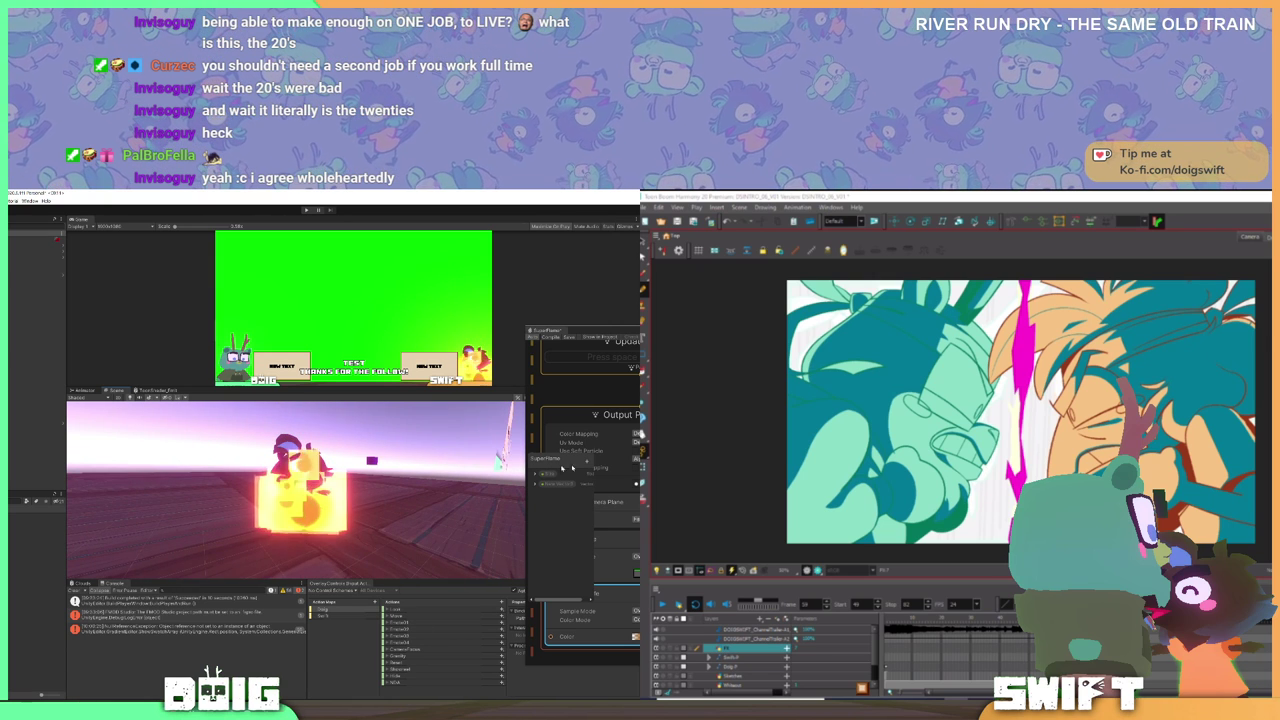
left_click(638, 459)
left_click(638, 491)
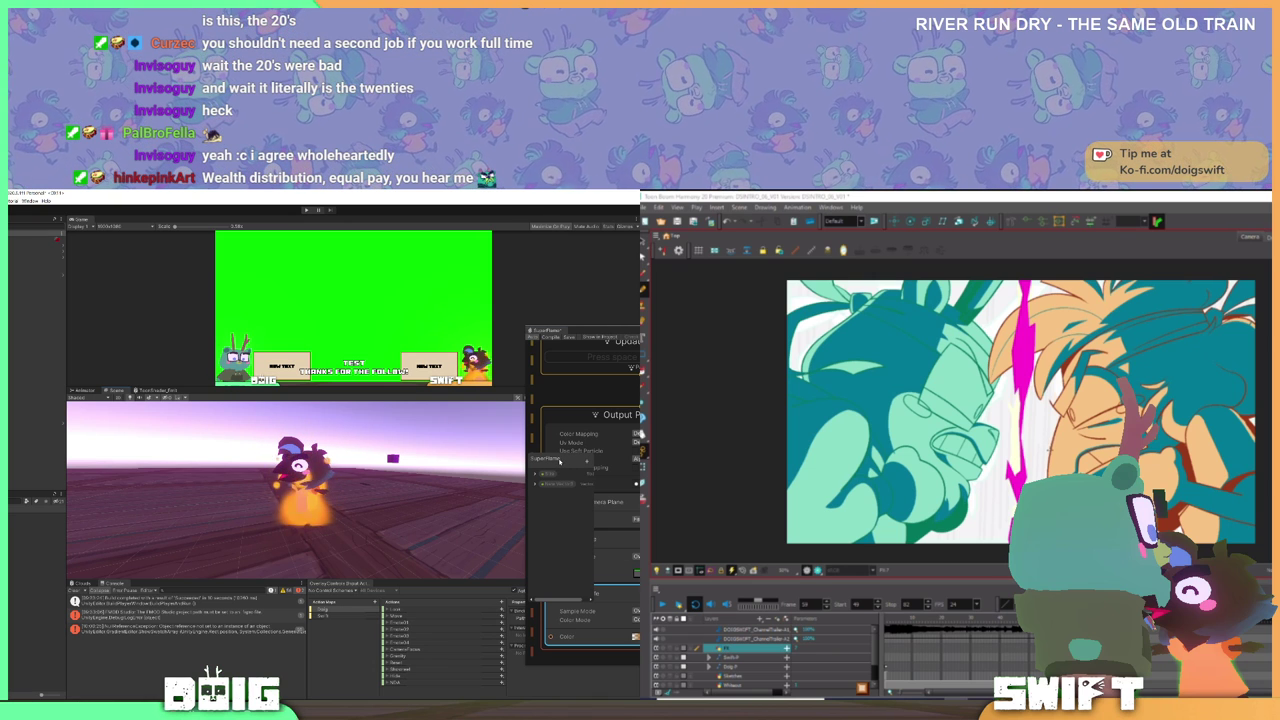
- Move the SuperFlame blackboard clear of the output settings and enable Use Soft Particle
left_click_drag(560, 461, 560, 512)
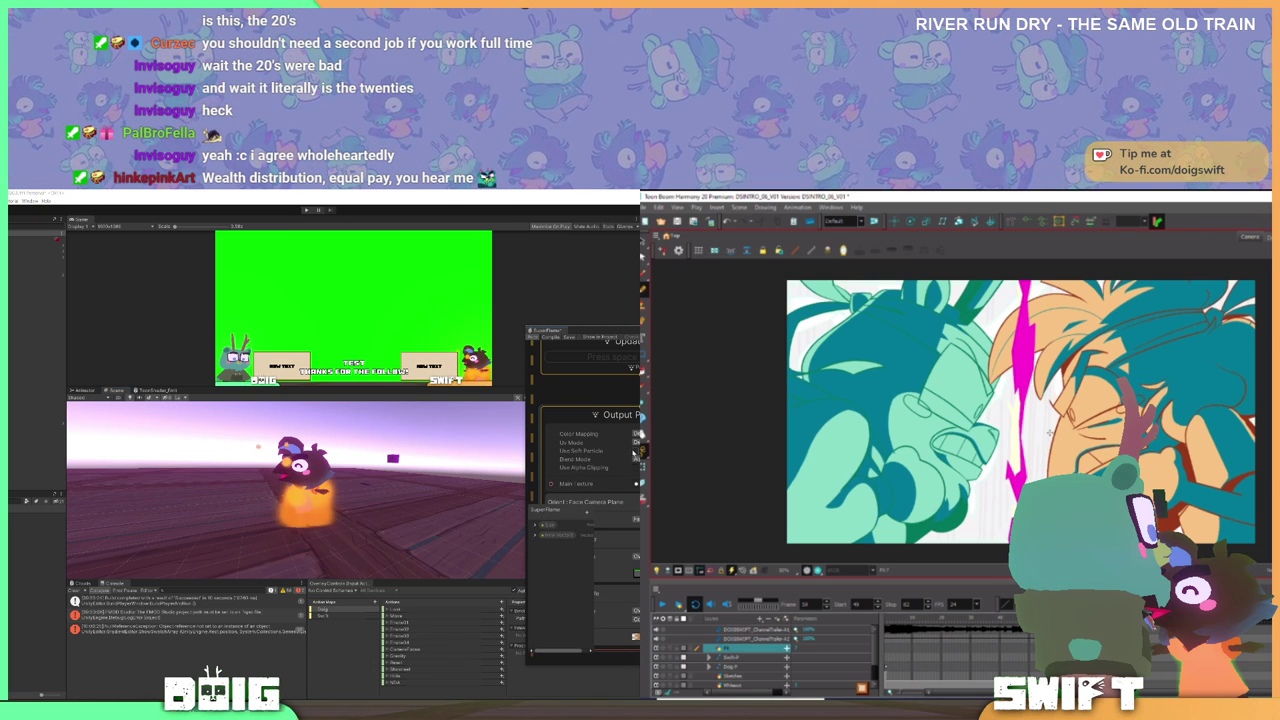
left_click(634, 452)
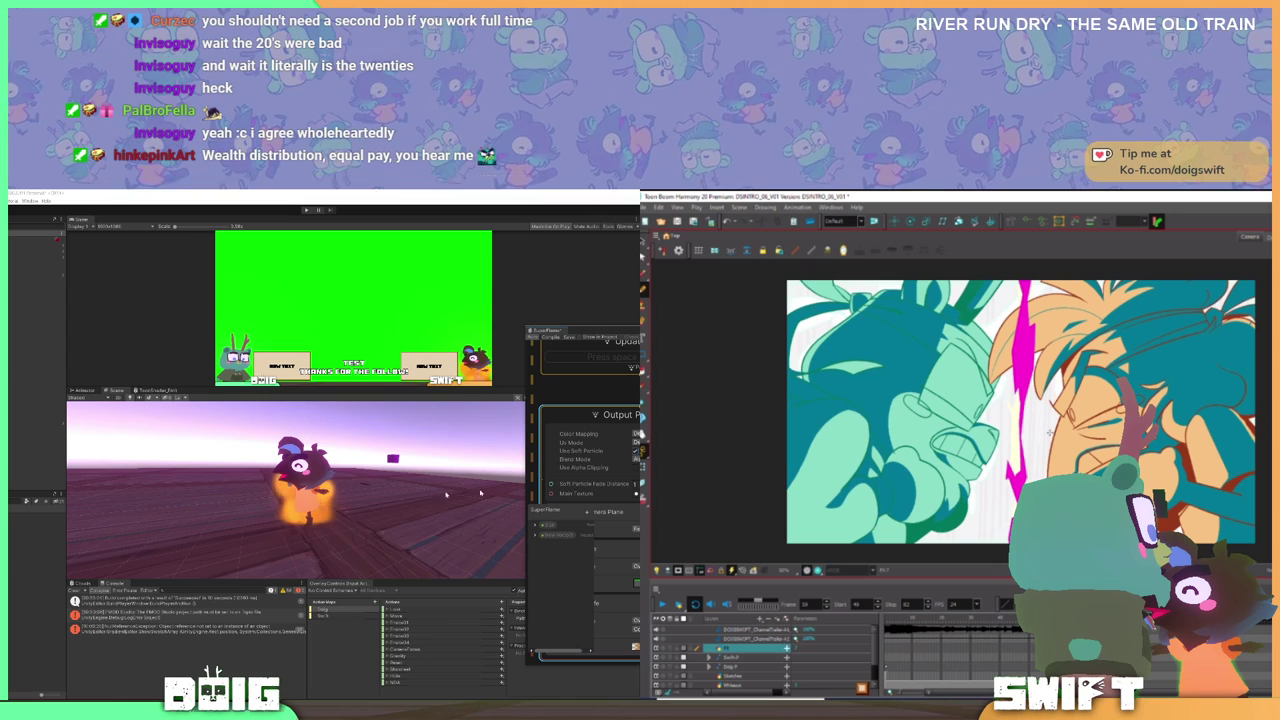
left_click_drag(447, 495, 234, 482)
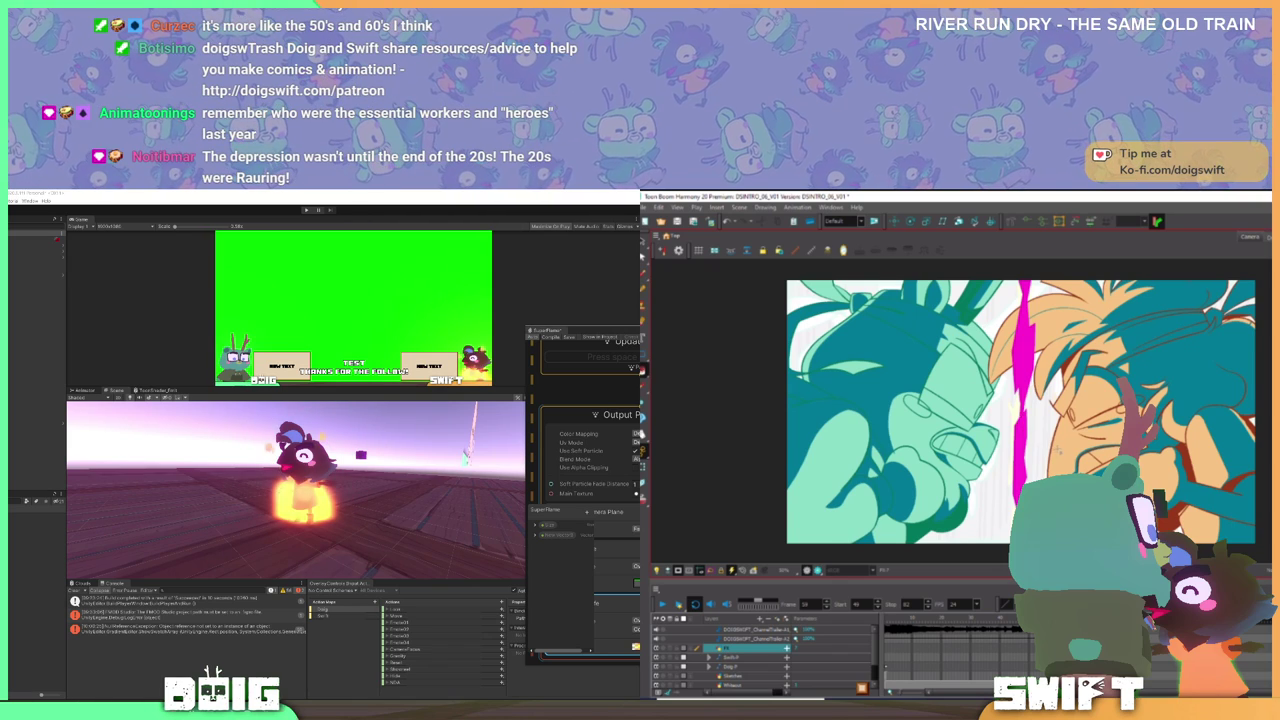
- Place the HDR gradient editor beside the scene and move the first and last colour keys to the gradient's two ends
left_click_drag(1066, 455, 1082, 475)
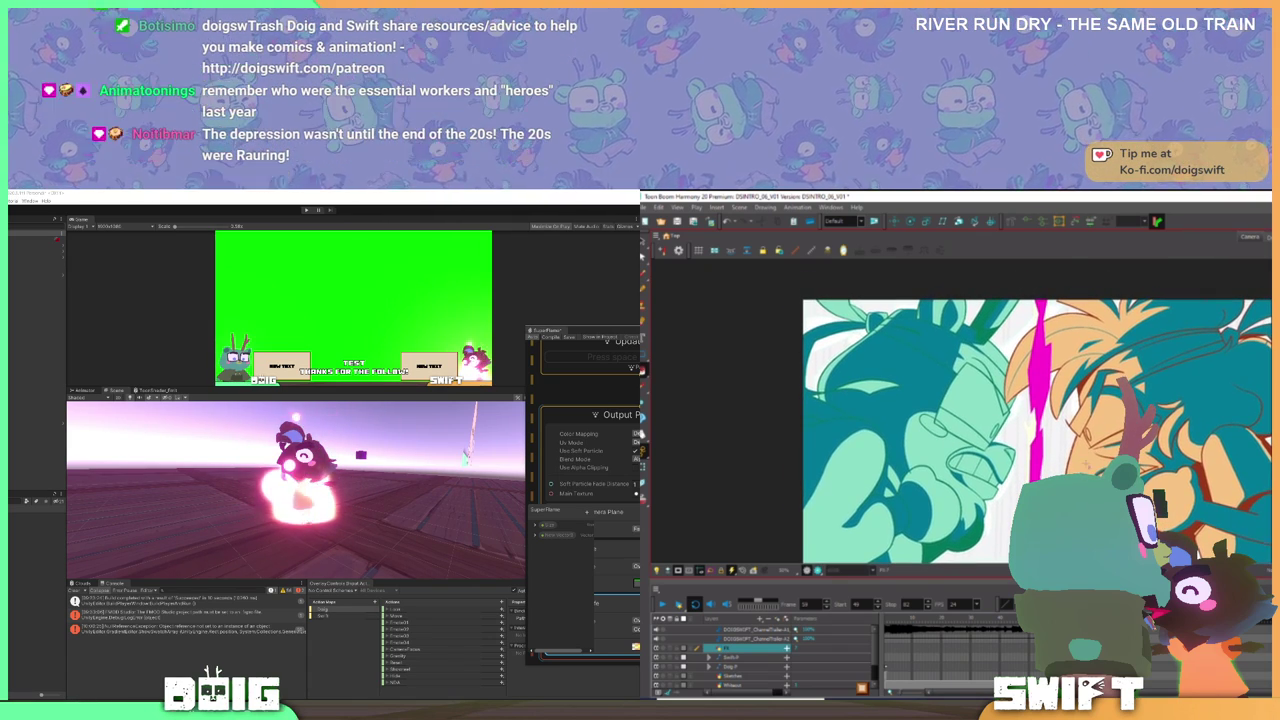
left_click_drag(597, 449, 80, 424)
mouse_move(141, 467)
left_mouse_down()
mouse_move(55, 467)
mouse_move(149, 468)
left_mouse_up()
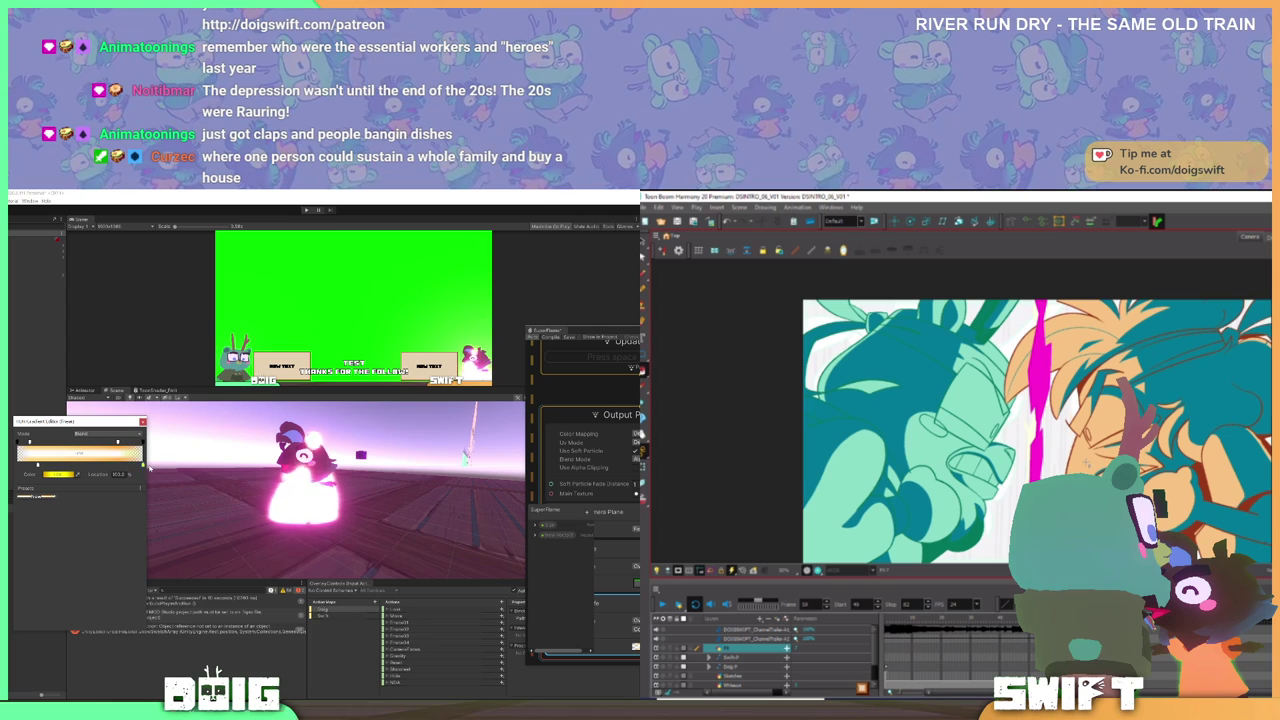
left_click_drag(36, 465, 14, 466)
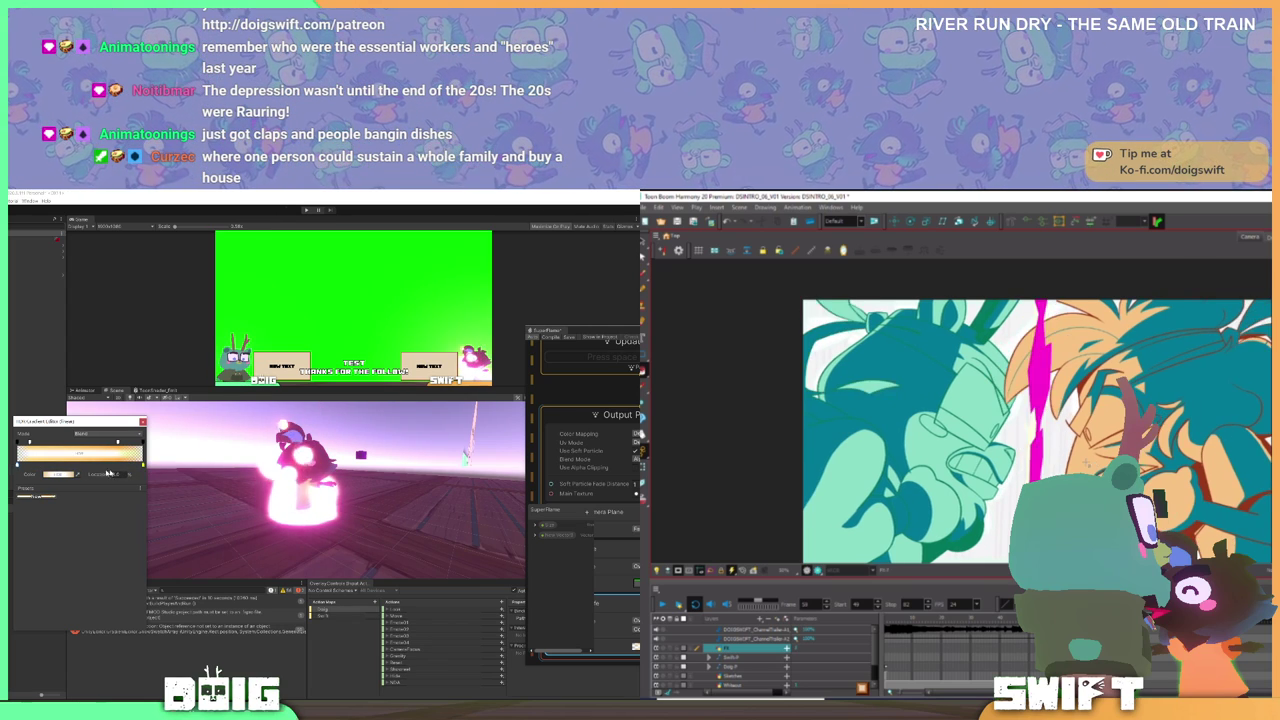
- Set the HDR intensity of the gradient's yellow end key to 0
left_click(142, 467)
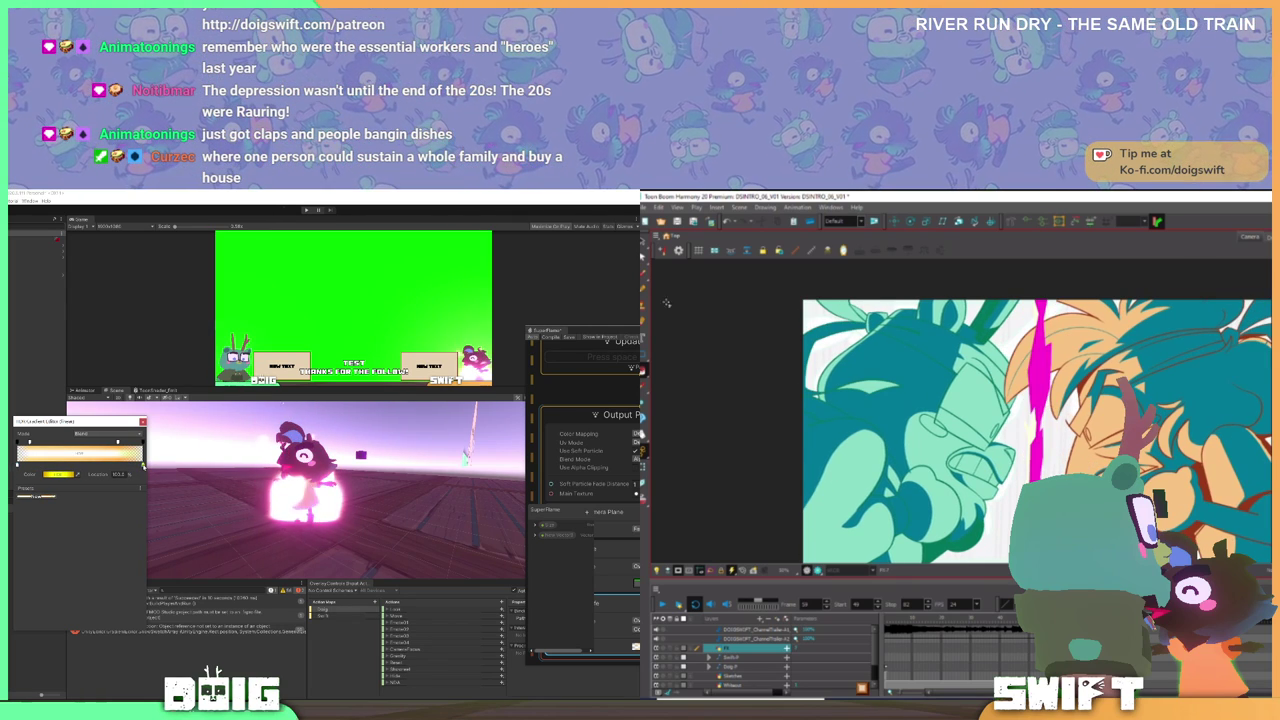
left_click(57, 476)
left_click(131, 622)
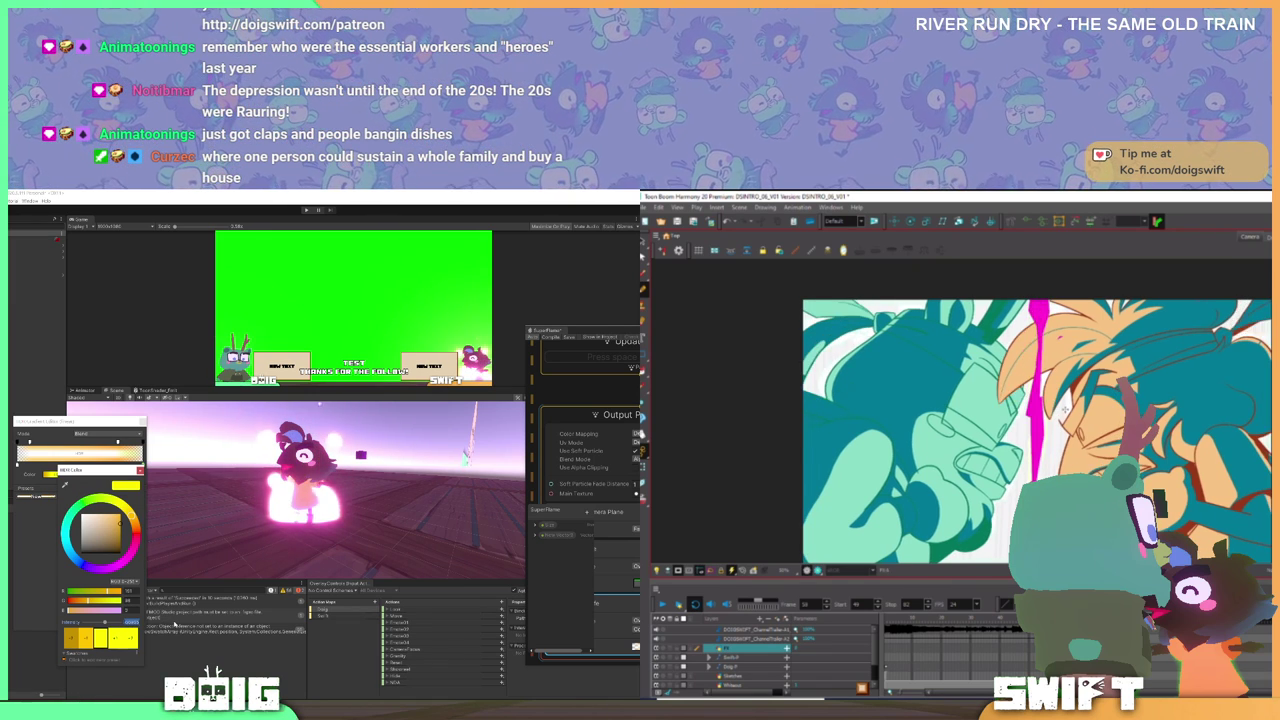
type("0")
key("Return")
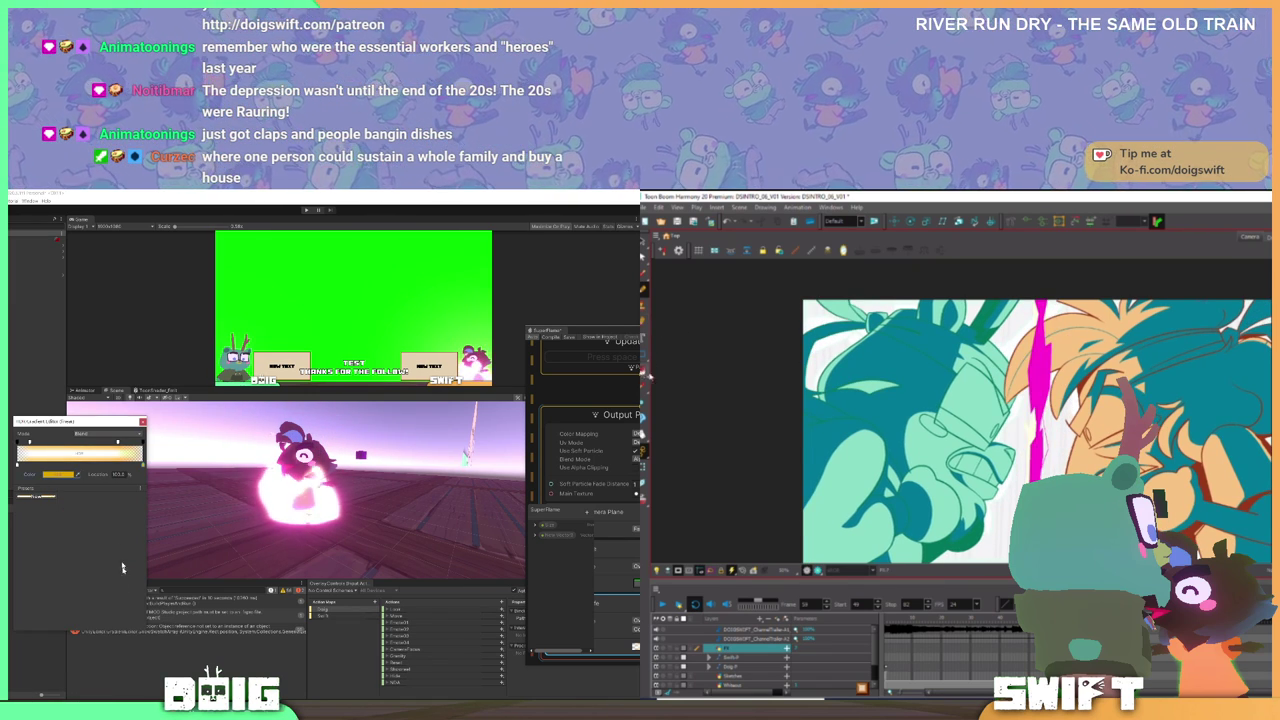
- Adjust the gradient's end key to a brighter golden yellow in the HDR colour picker
left_click(59, 476)
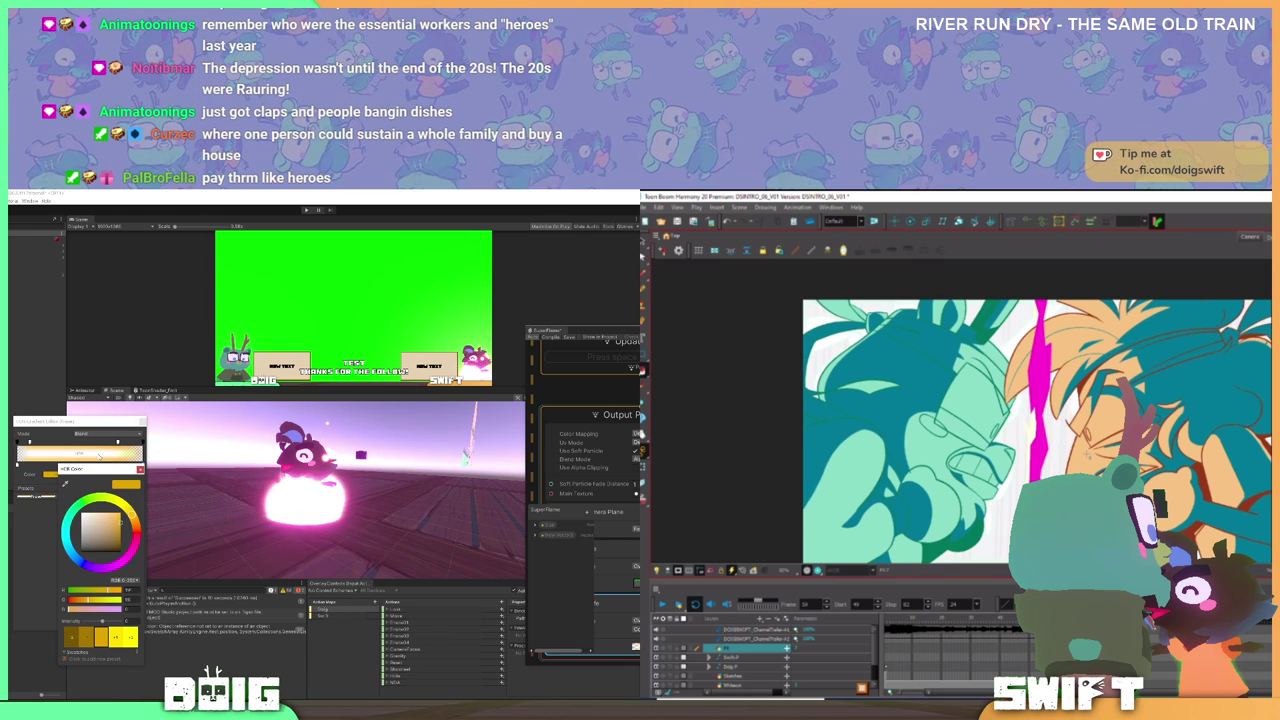
left_click_drag(97, 466, 196, 534)
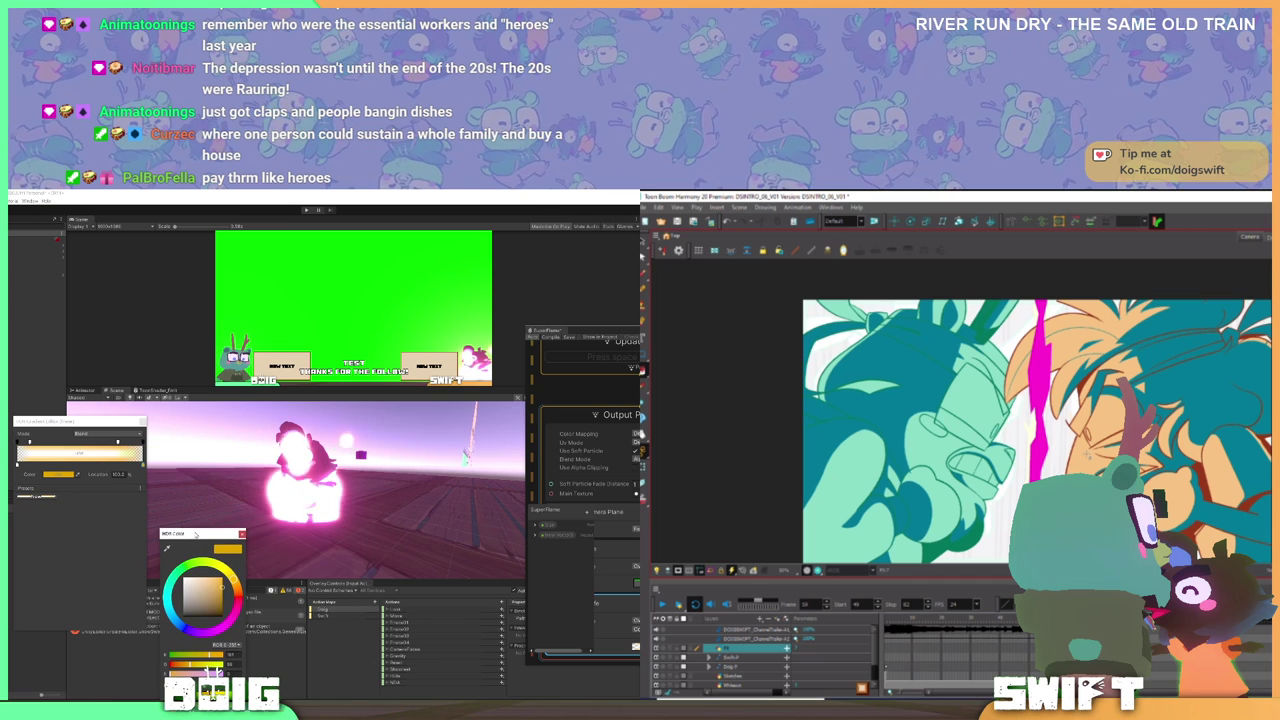
left_click(222, 584)
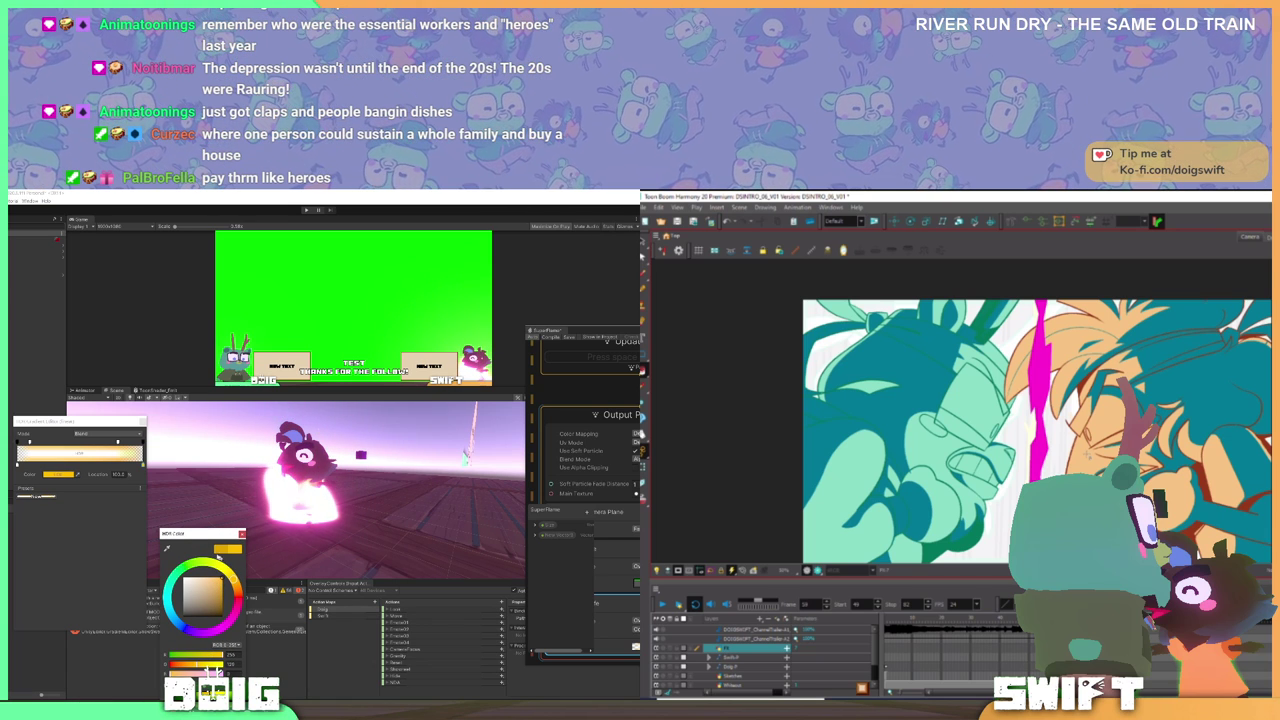
mouse_move(198, 541)
left_mouse_down()
mouse_move(168, 488)
mouse_move(4, 459)
left_mouse_up()
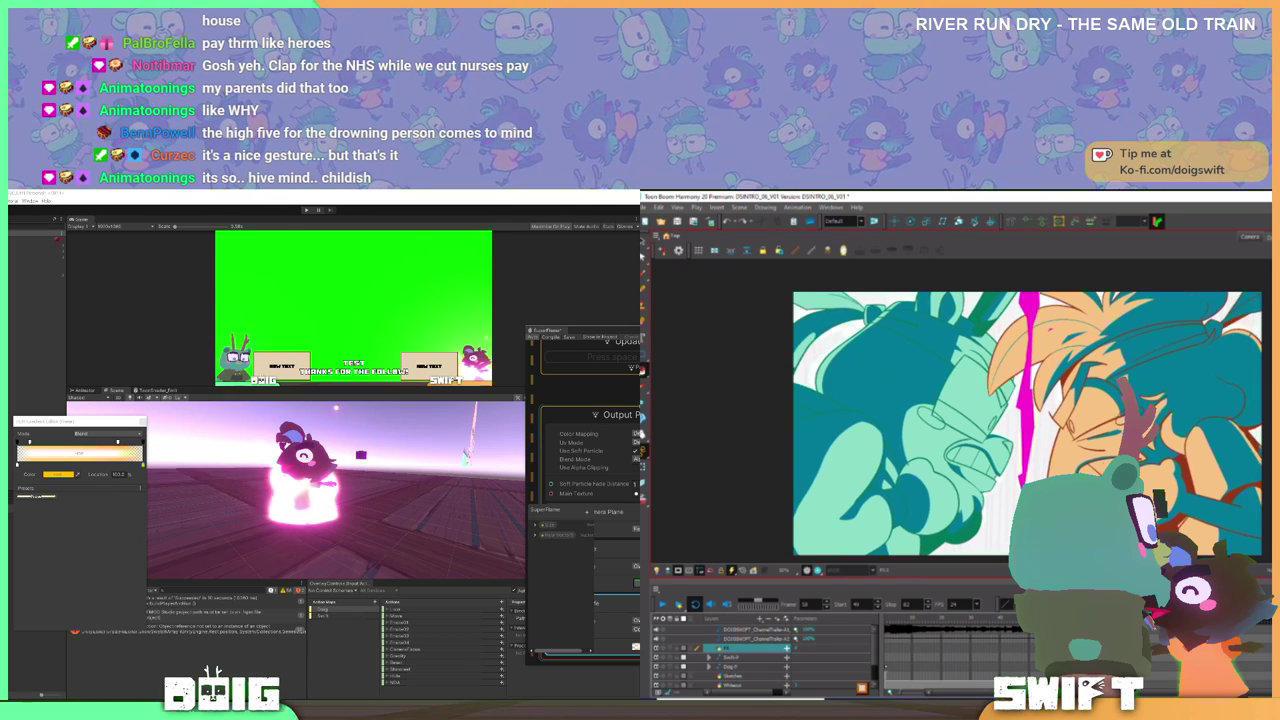
- Choose the drawing tool and compare the magenta bolt with the neighbouring drawings on the FX layer
left_click(644, 292)
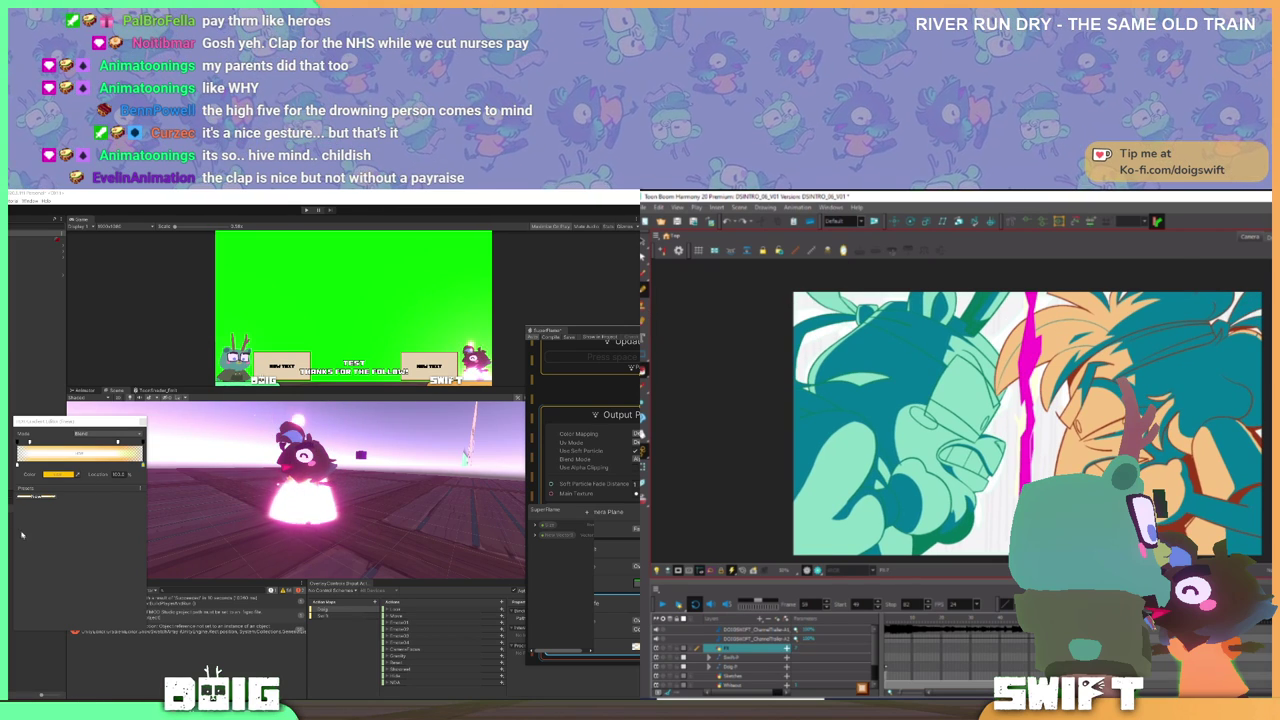
key("period")
key("period")
key("period")
key("comma")
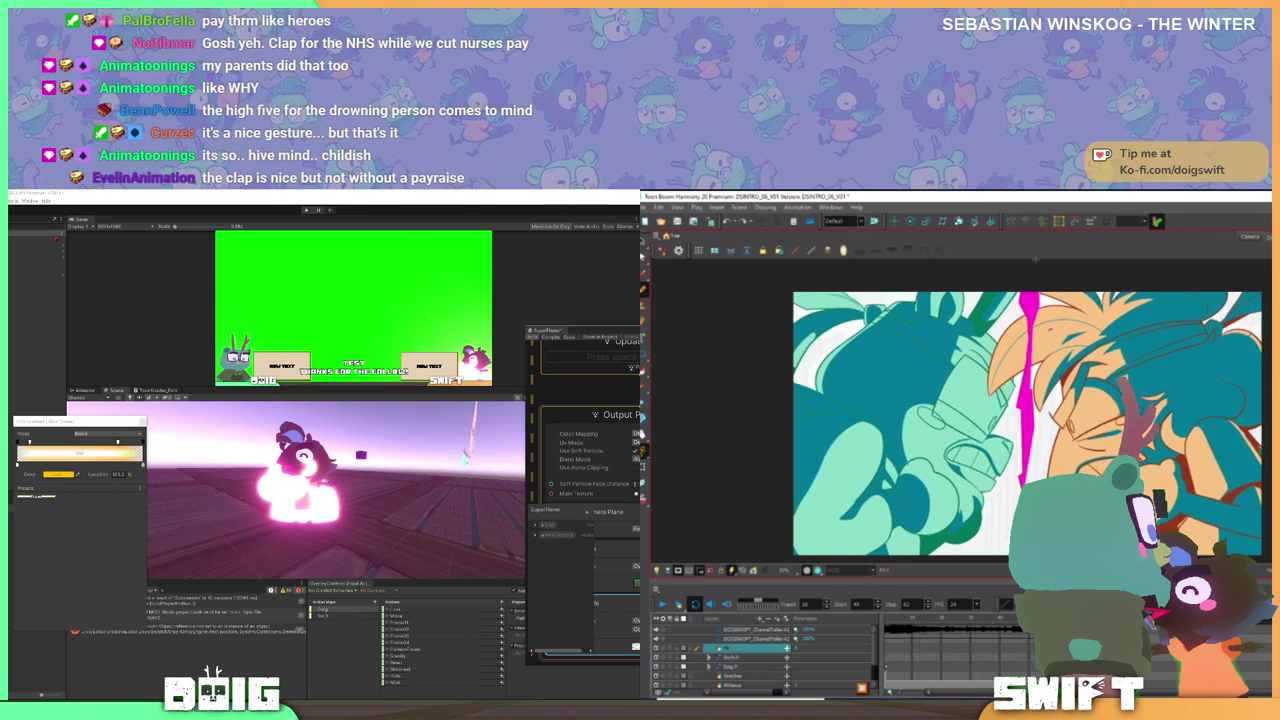
- Draw the two jagged edge lines of a lightning bolt running down between the two characters
mouse_move(1018, 305)
left_mouse_down()
mouse_move(1035, 372)
mouse_move(1016, 497)
left_mouse_up()
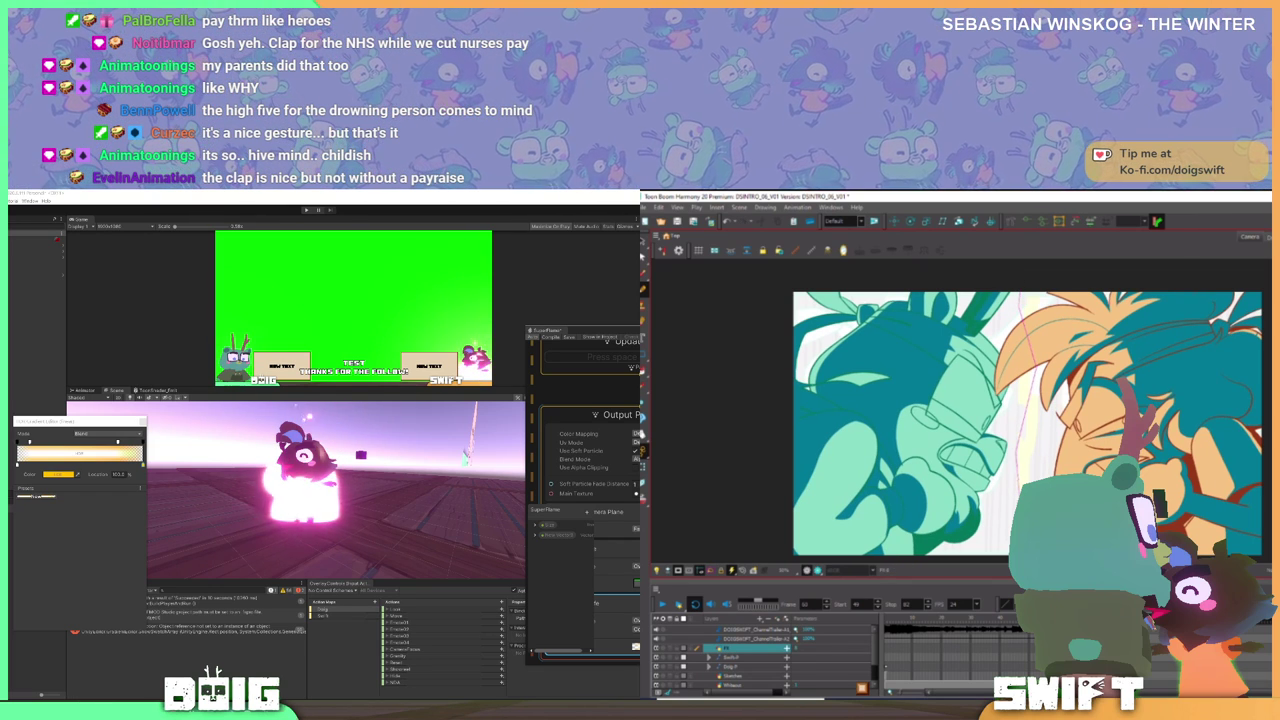
left_click_drag(1045, 286, 1021, 490)
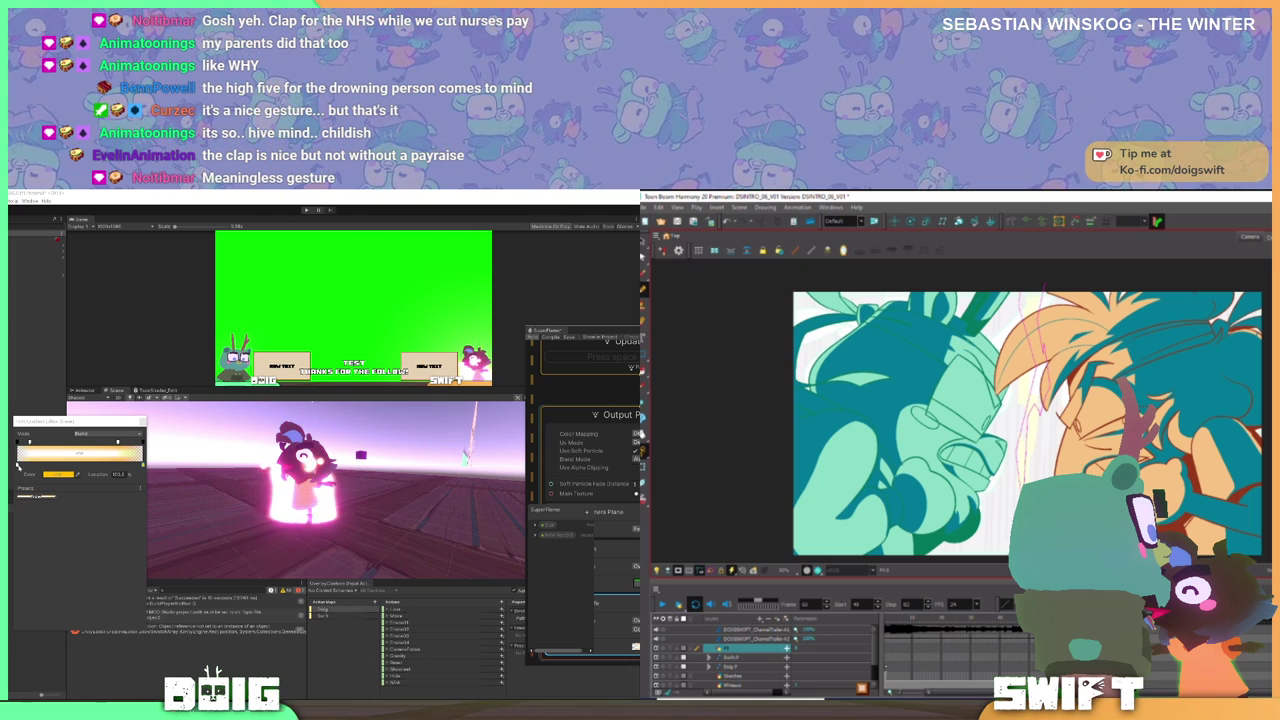
- In Unity, set the starting colour key of the particle gradient to a bright HDR yellow
left_click(18, 466)
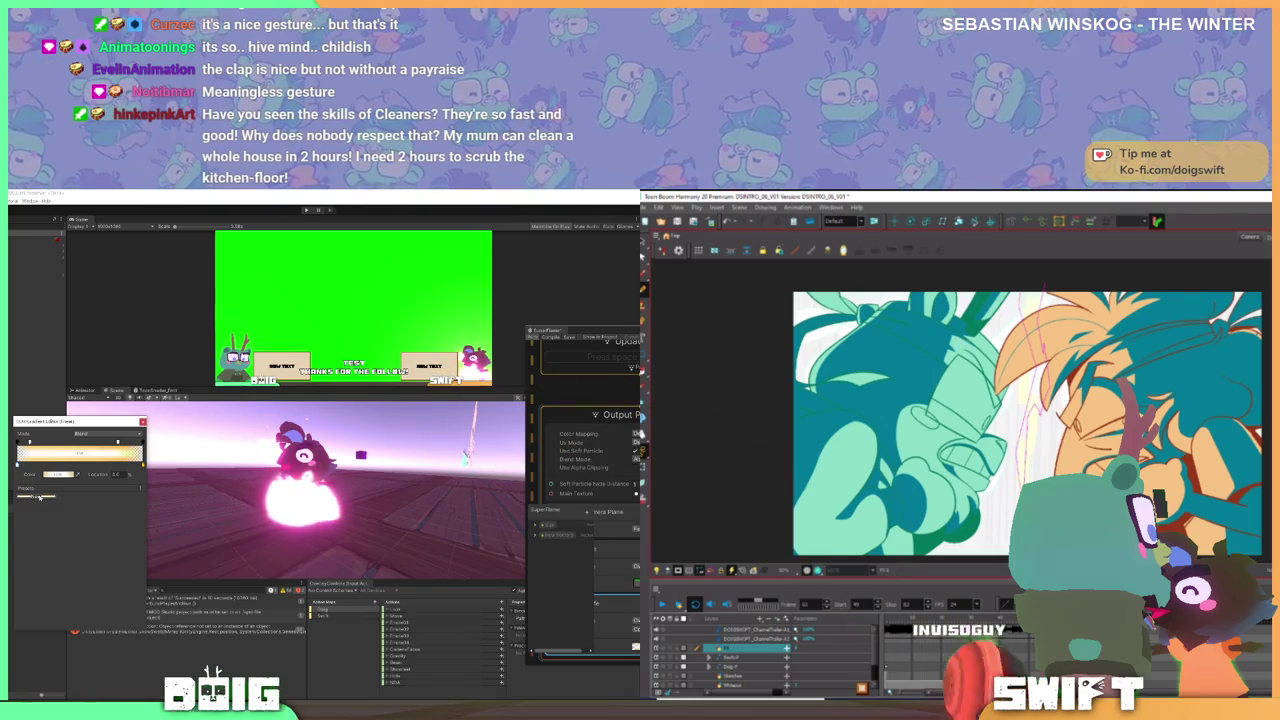
left_click(60, 474)
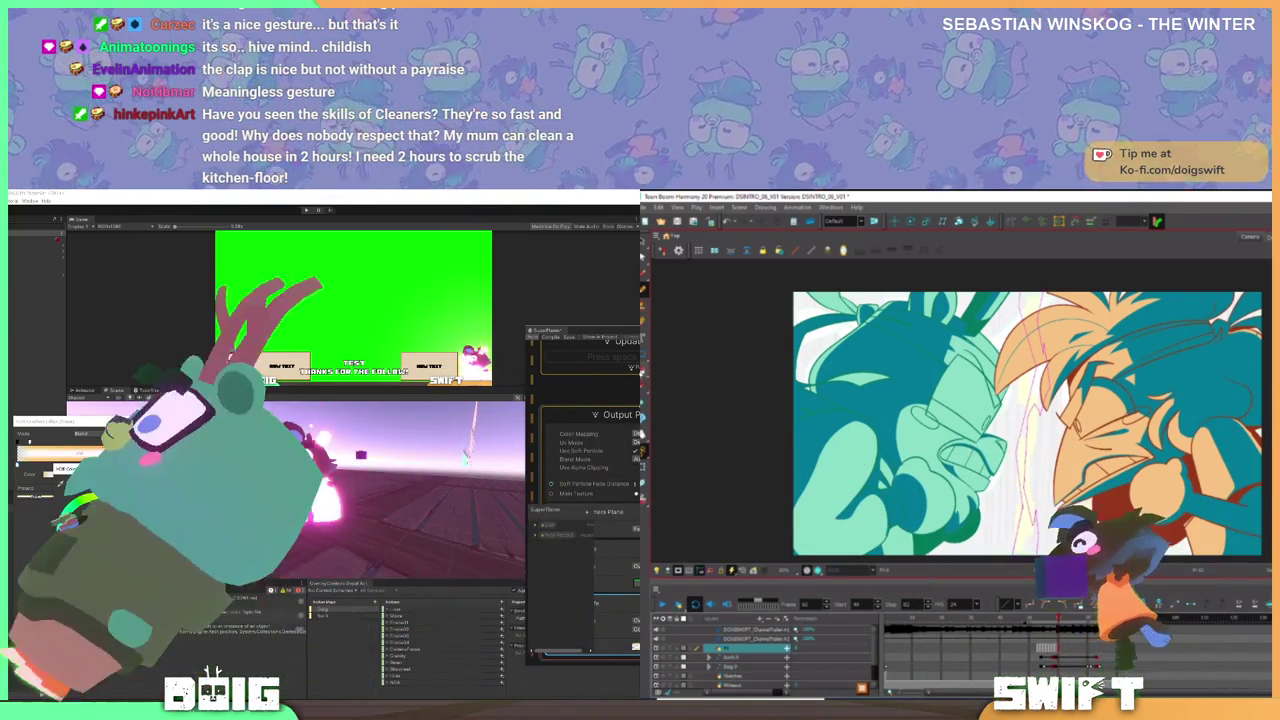
left_click_drag(80, 521, 123, 524)
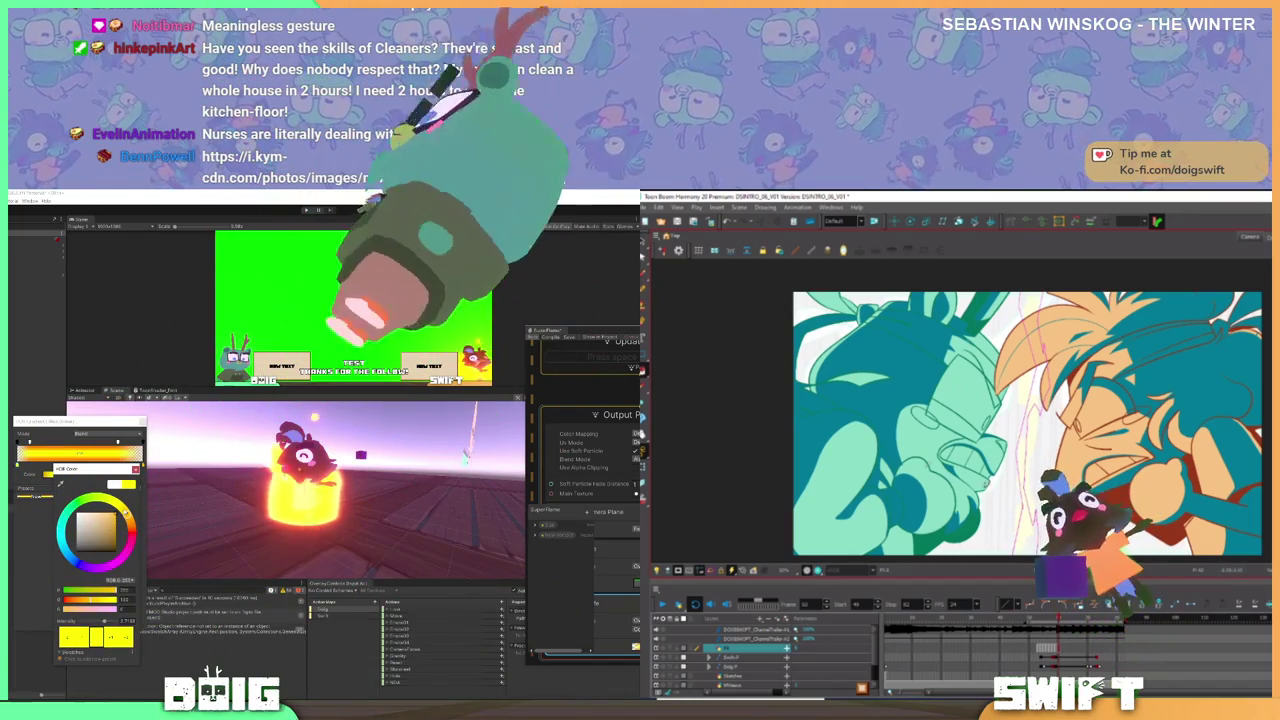
key("ctrl+a")
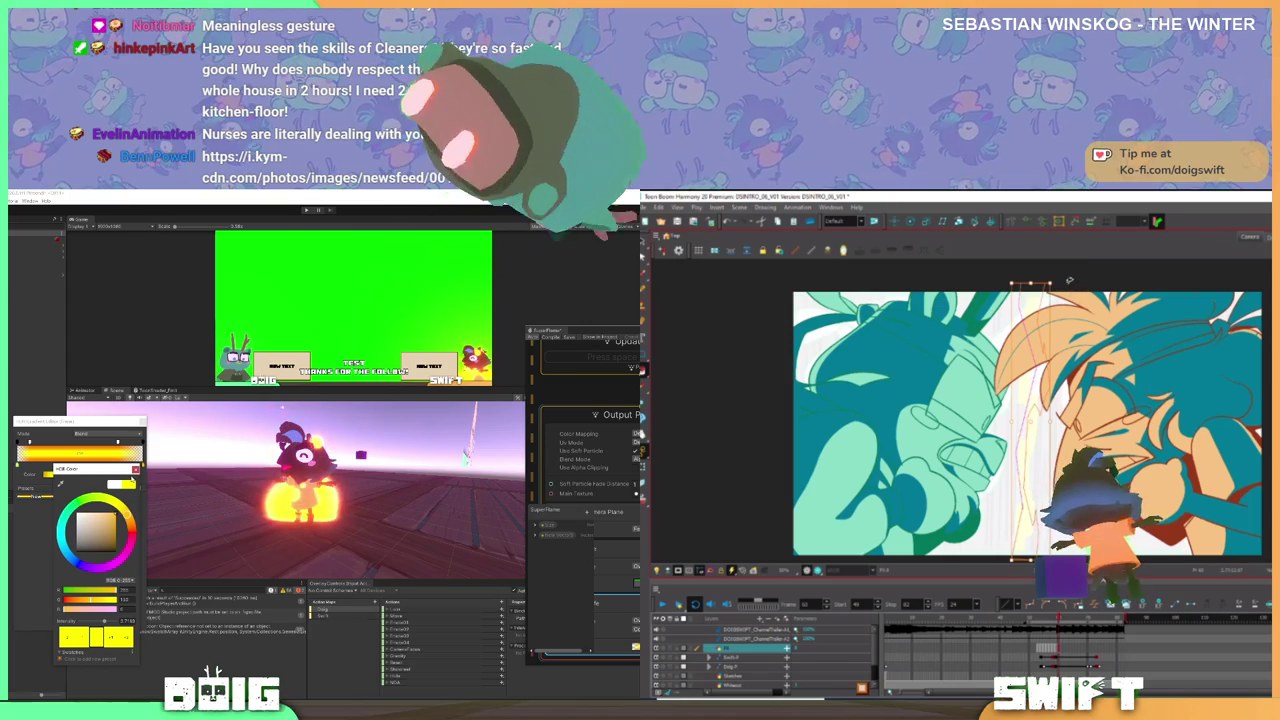
left_click(136, 470)
- In Harmony, fill the closed lightning bolt outline between the characters with magenta
left_click(643, 289)
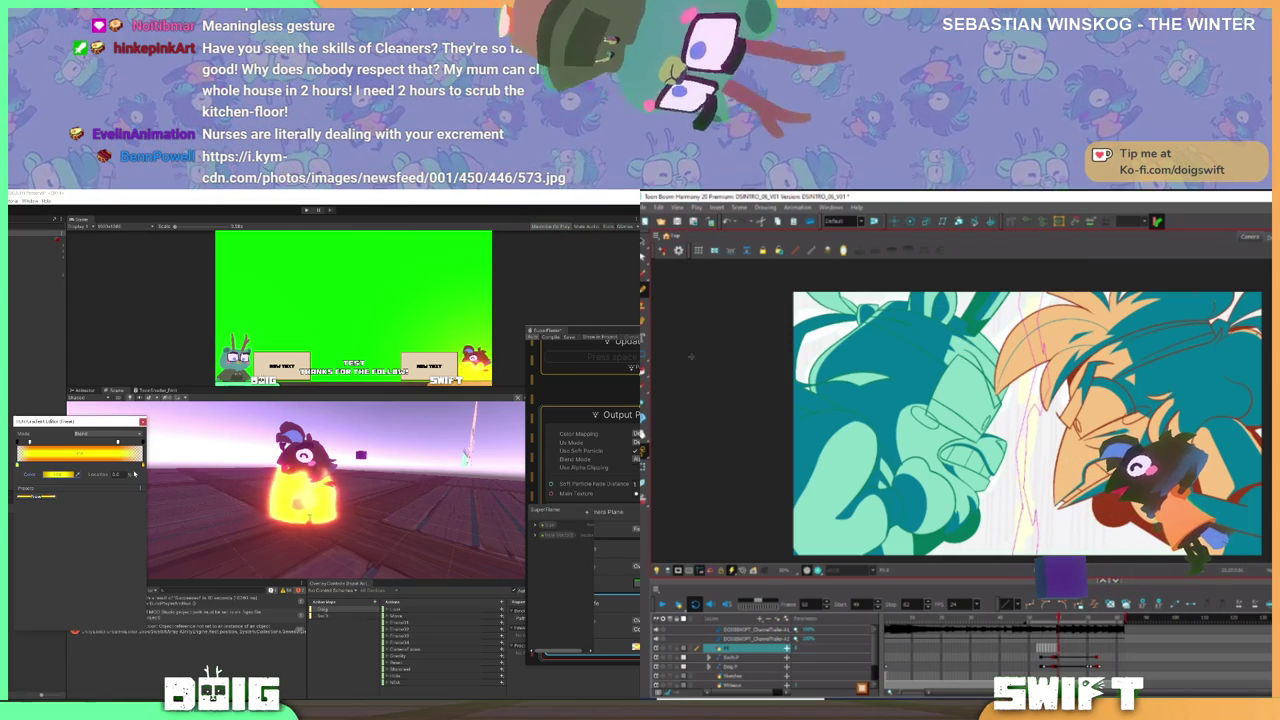
left_click(643, 370)
left_click(1031, 400)
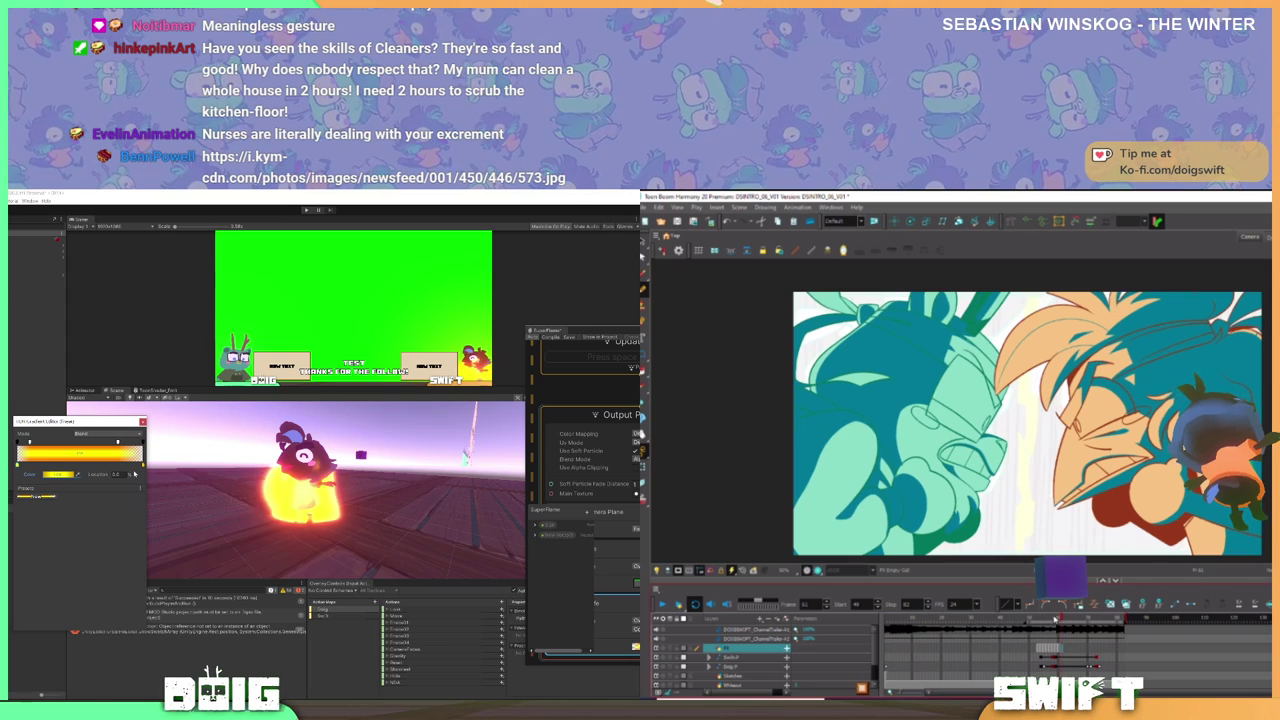
- Draw the jagged outline of another lightning bolt between the characters on the adjacent frame, using full-height strokes
mouse_move(1018, 551)
left_mouse_down()
mouse_move(1008, 310)
mouse_move(1017, 300)
mouse_move(1022, 311)
mouse_move(1040, 273)
mouse_move(1044, 308)
left_mouse_up()
left_click_drag(71, 421, 48, 433)
left_click_drag(1044, 308, 1015, 350)
left_click_drag(48, 433, 40, 473)
left_click_drag(1015, 350, 1014, 417)
left_click_drag(40, 473, 41, 474)
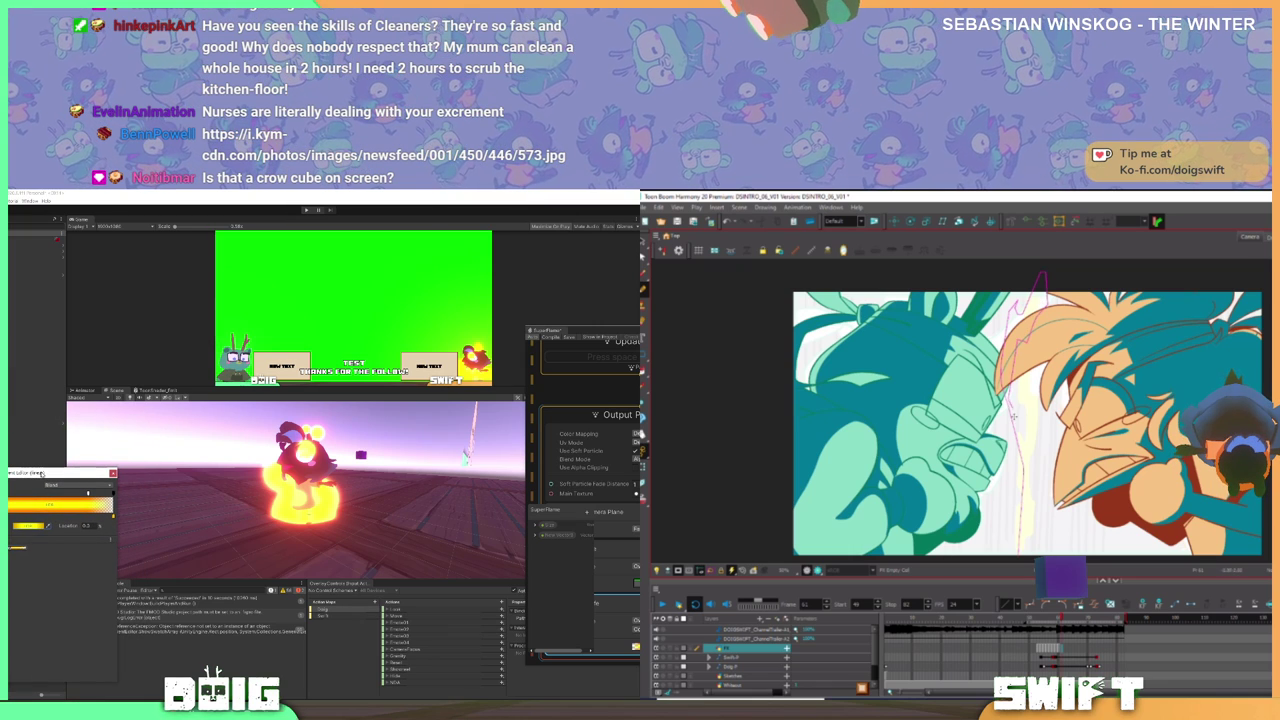
mouse_move(1014, 415)
left_mouse_down()
mouse_move(1028, 458)
mouse_move(1033, 416)
mouse_move(1038, 438)
mouse_move(1030, 558)
left_mouse_up()
left_click_drag(41, 474, 72, 466)
- Flip back and forth through the neighbouring frames to compare the lightning bolt drawings
key("comma")
key("comma")
key("period")
key("comma")
key("comma")
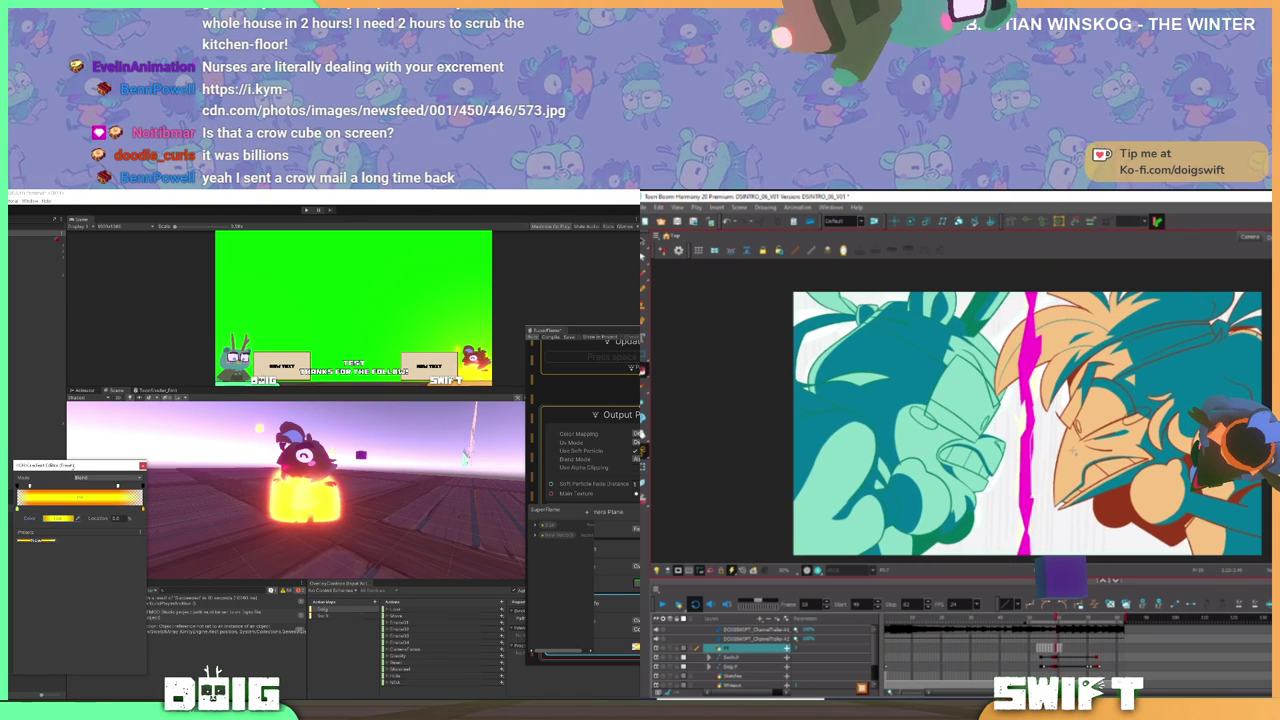
key("period")
key("period")
key("period")
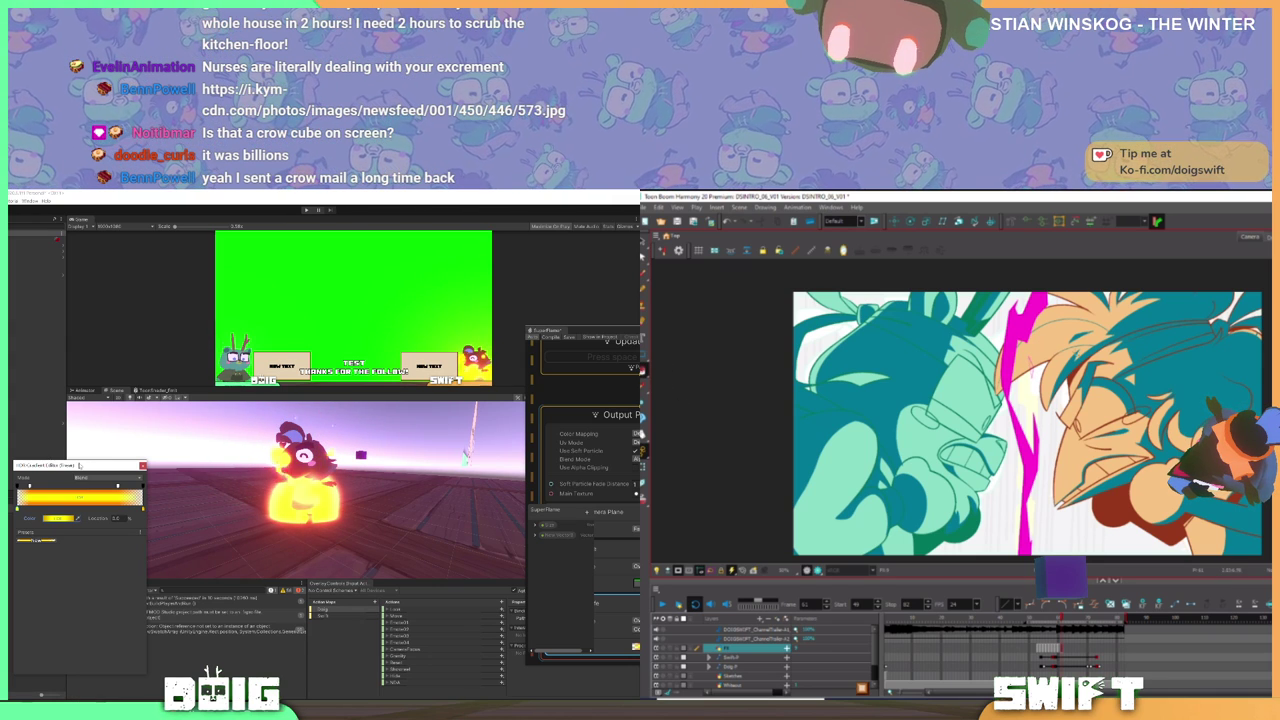
- In Unity's gradient editor, move the ending alpha key to a location of about 75%
mouse_move(79, 467)
left_mouse_down()
mouse_move(66, 443)
mouse_move(69, 455)
left_mouse_up()
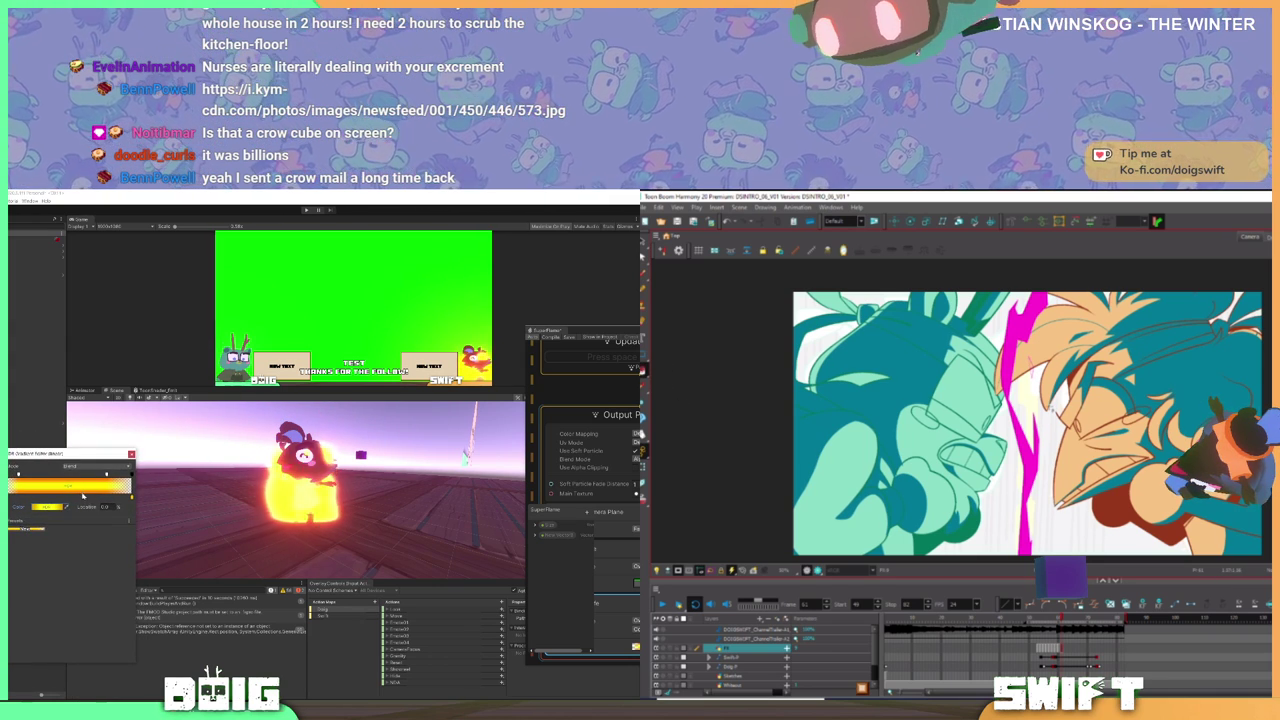
left_click(18, 474)
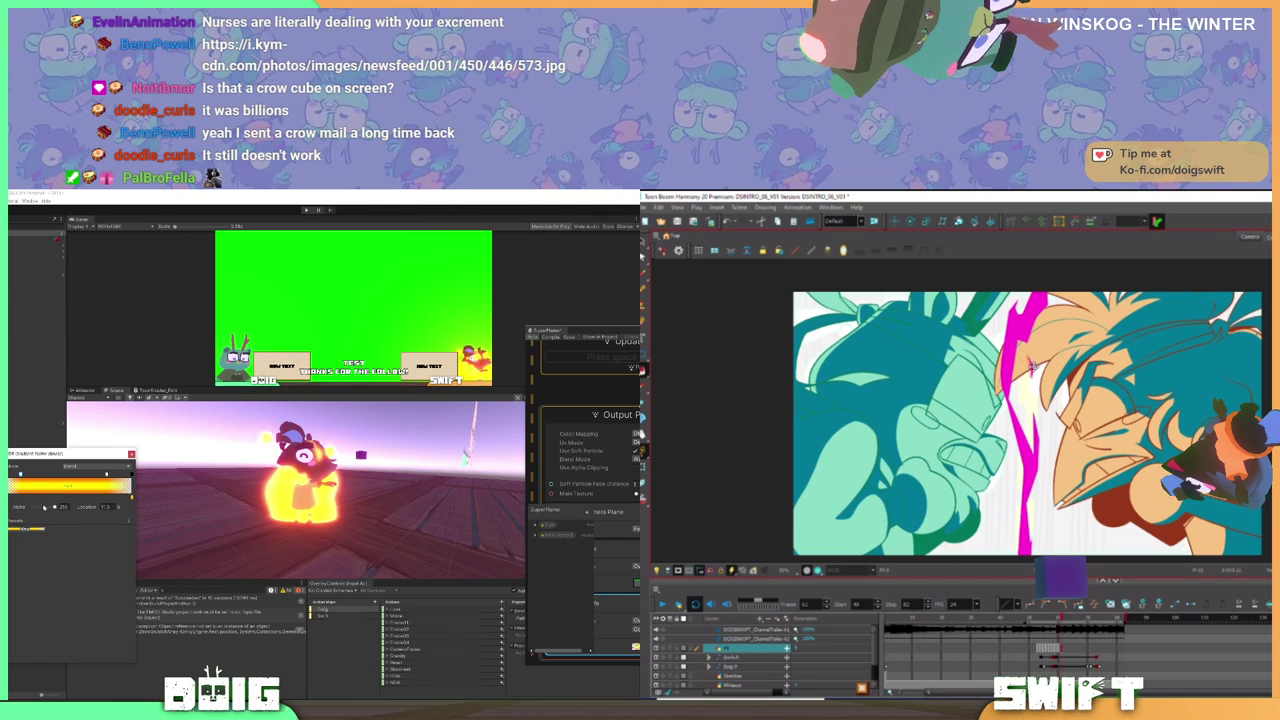
left_click_drag(44, 457, 62, 451)
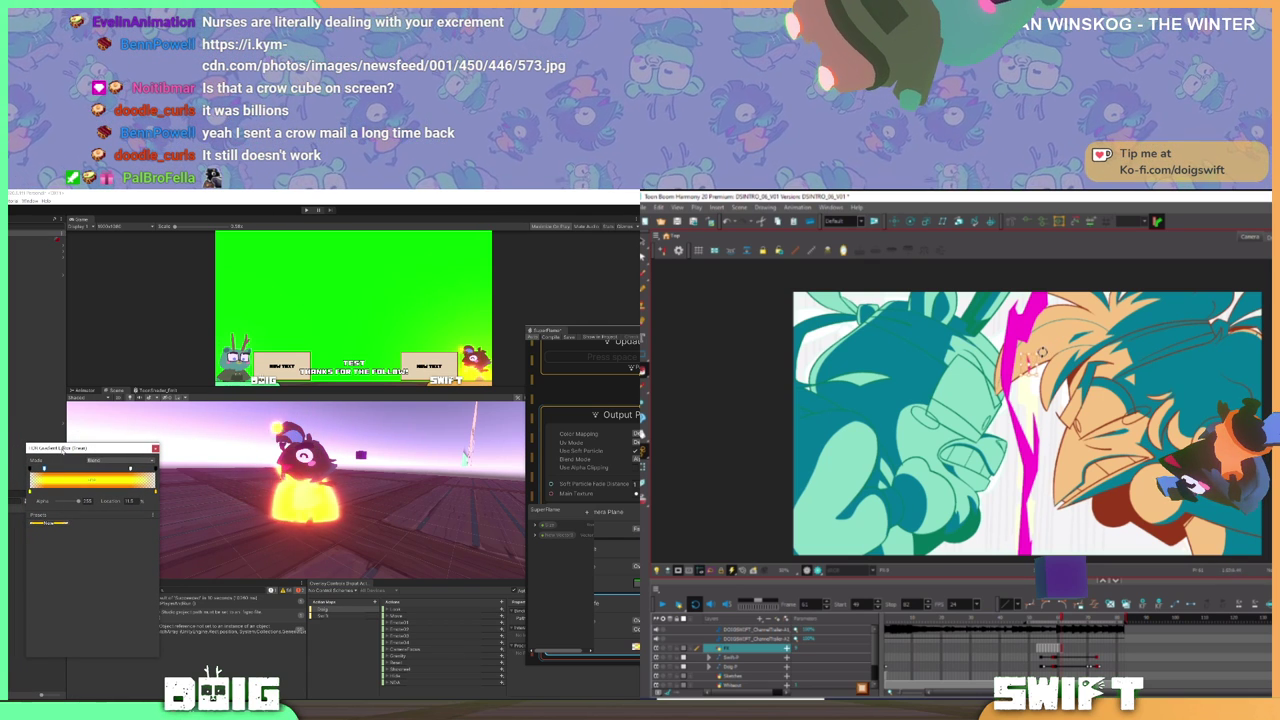
left_click_drag(155, 491, 123, 468)
left_click(1065, 649)
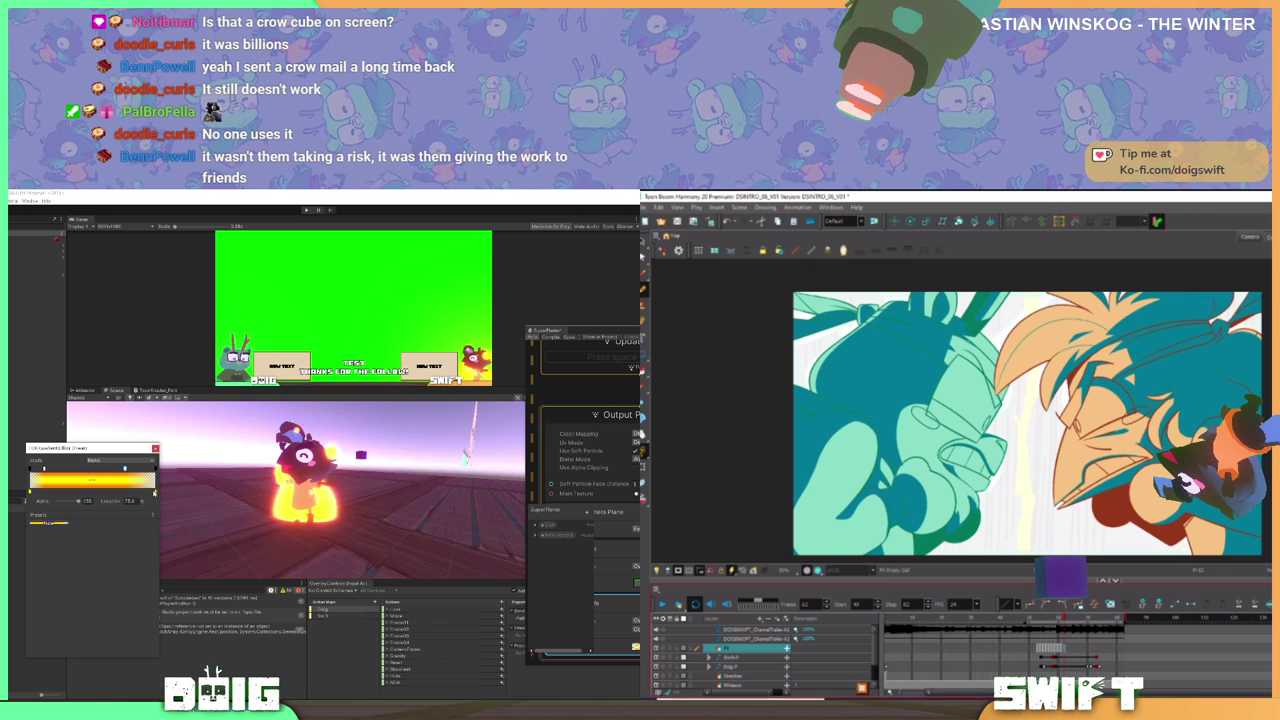
- Orbit the scene around the burning character and enlarge the particle graph window to show the Output Particle Quad block
left_click_drag(235, 542, 310, 515)
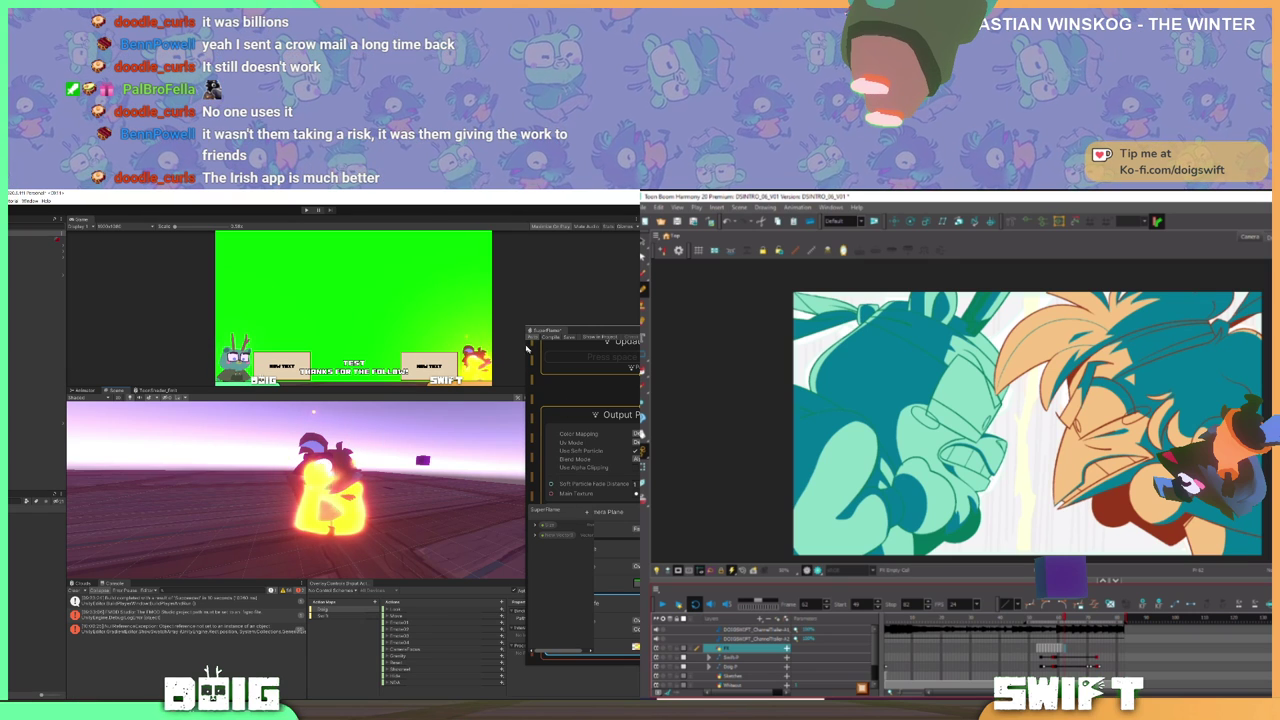
left_click_drag(526, 327, 526, 324)
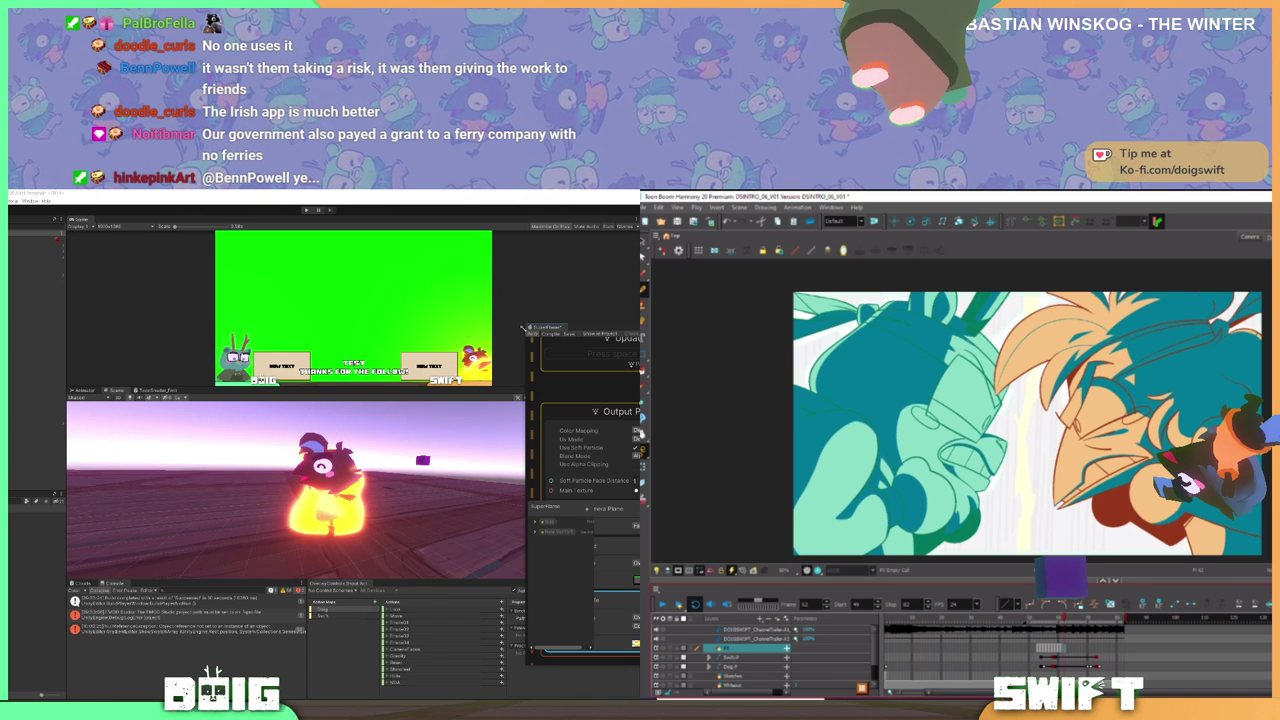
left_click_drag(551, 324, 506, 314)
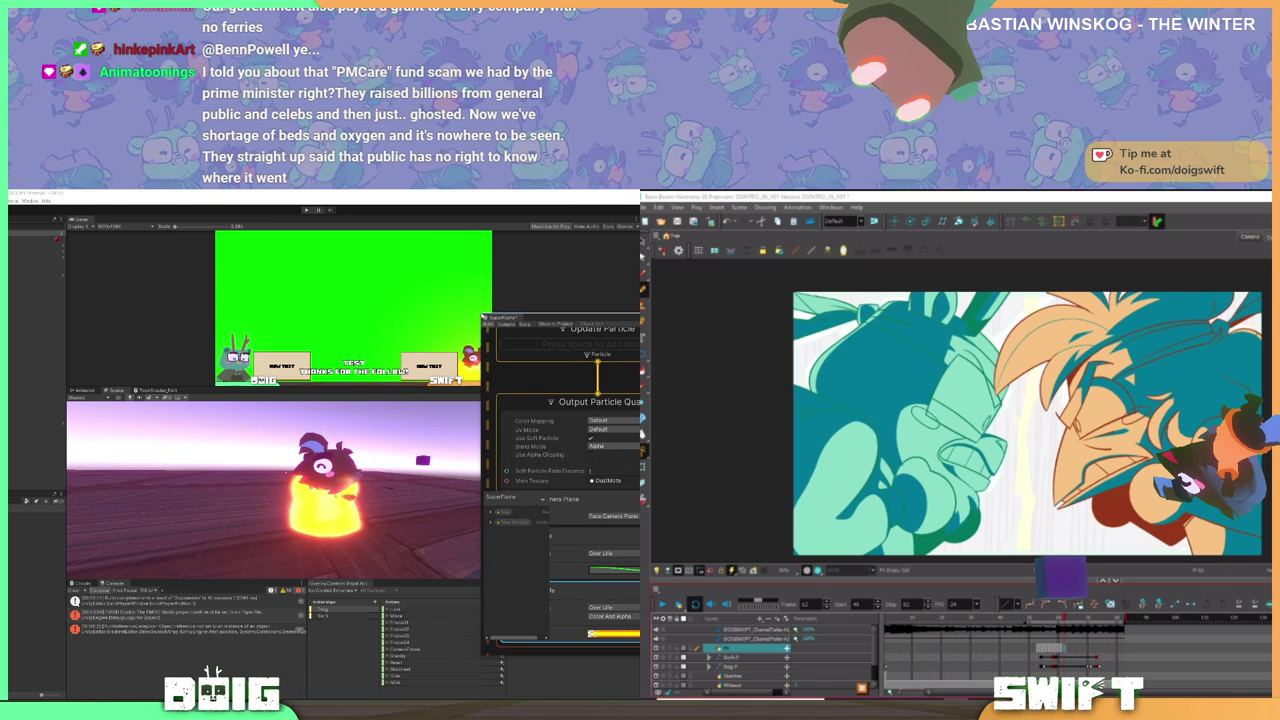
left_click_drag(483, 317, 396, 261)
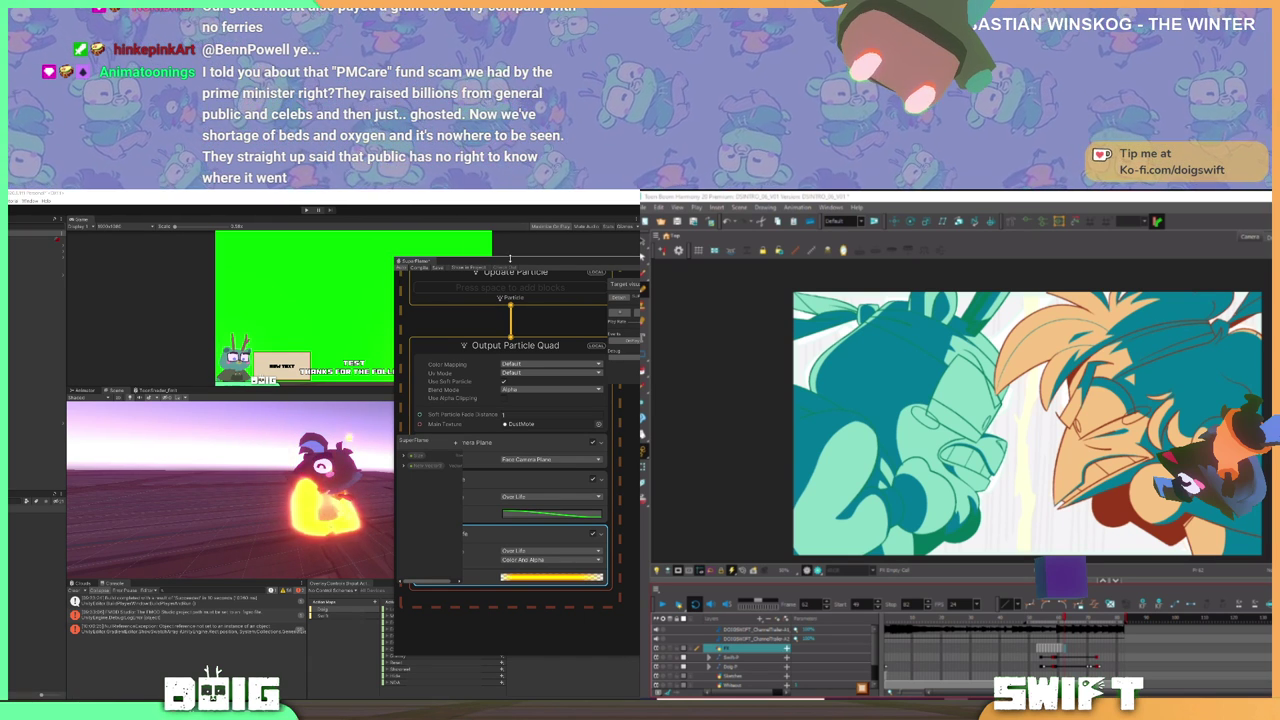
left_click_drag(510, 258, 560, 270)
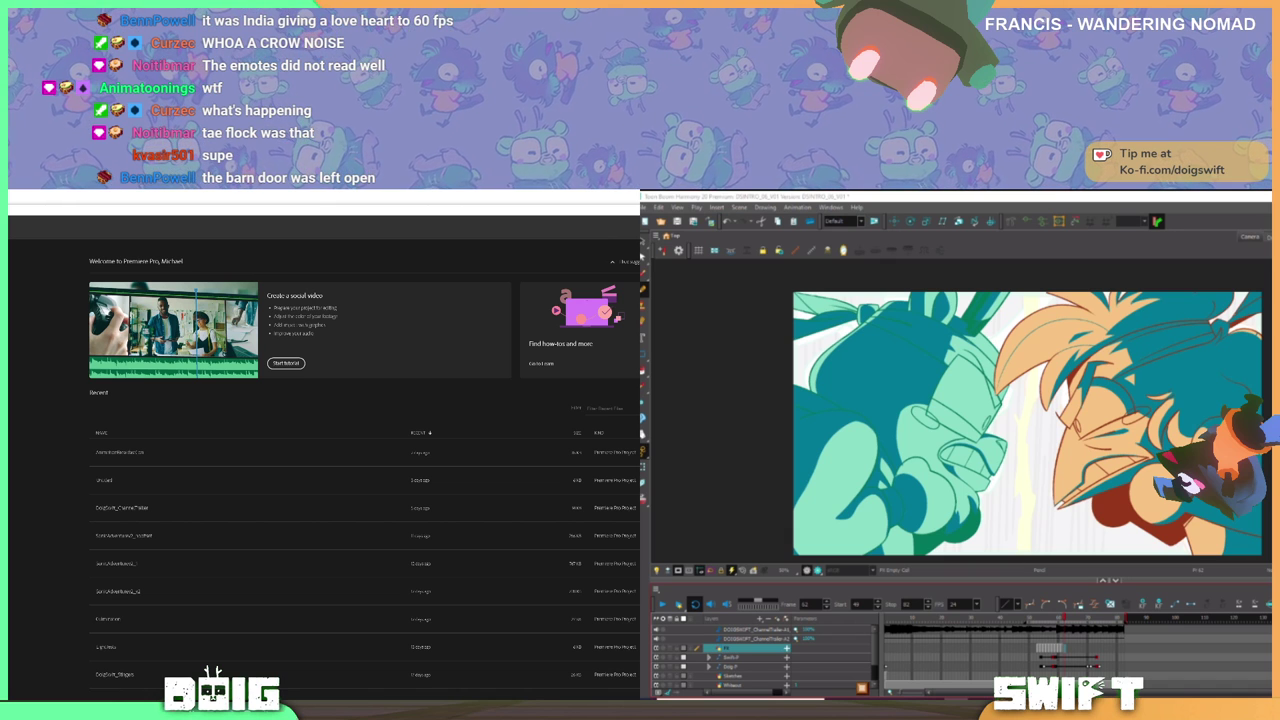
- In Harmony, draw a jagged full-height edge line for the lightning bolt on frame 52
left_click(1027, 525)
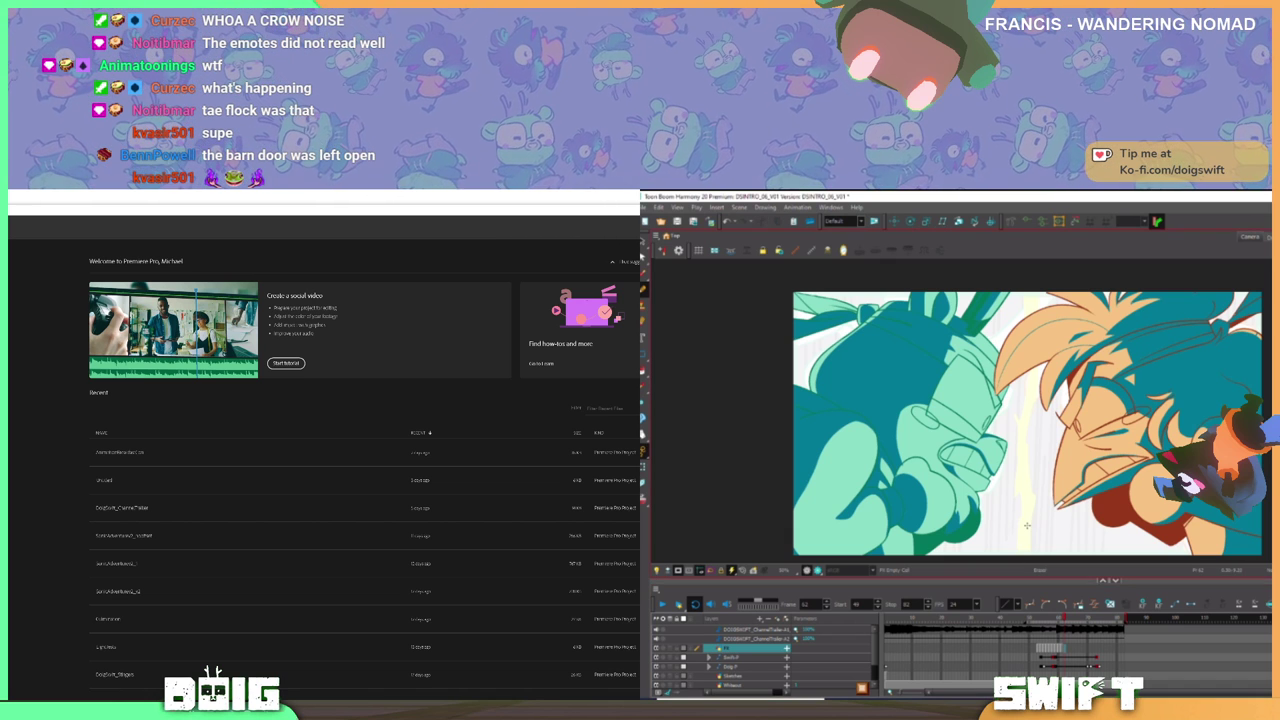
left_click_drag(1065, 618, 1063, 618)
key("period")
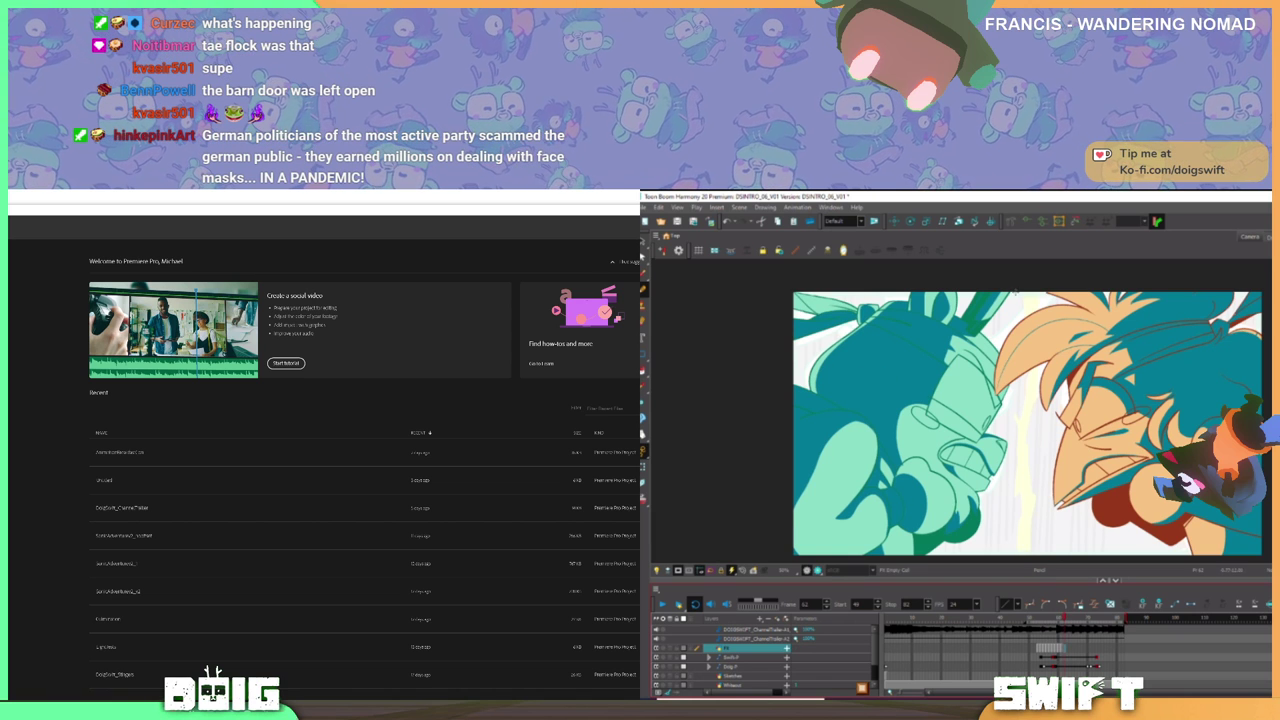
mouse_move(1017, 290)
left_mouse_down()
mouse_move(1037, 335)
mouse_move(1016, 442)
mouse_move(1017, 551)
left_mouse_up()
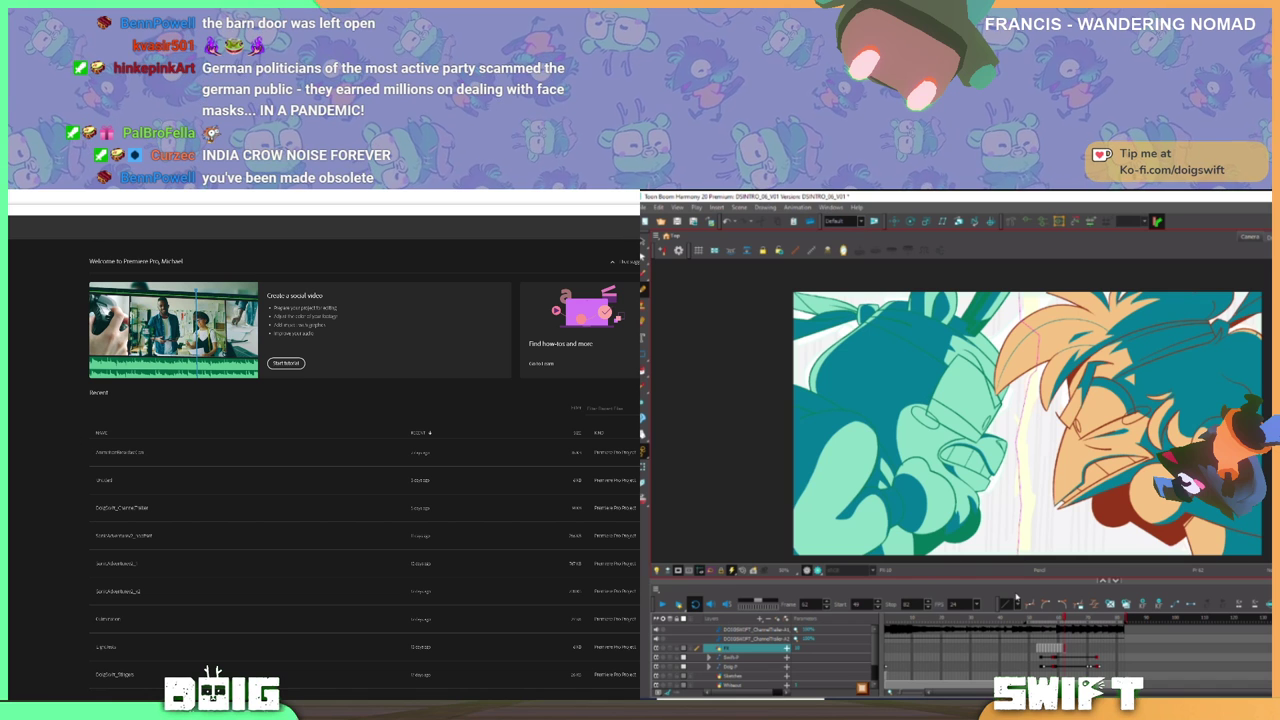
- In Premiere Pro, create a new project with the default name and settings
left_click(9, 345)
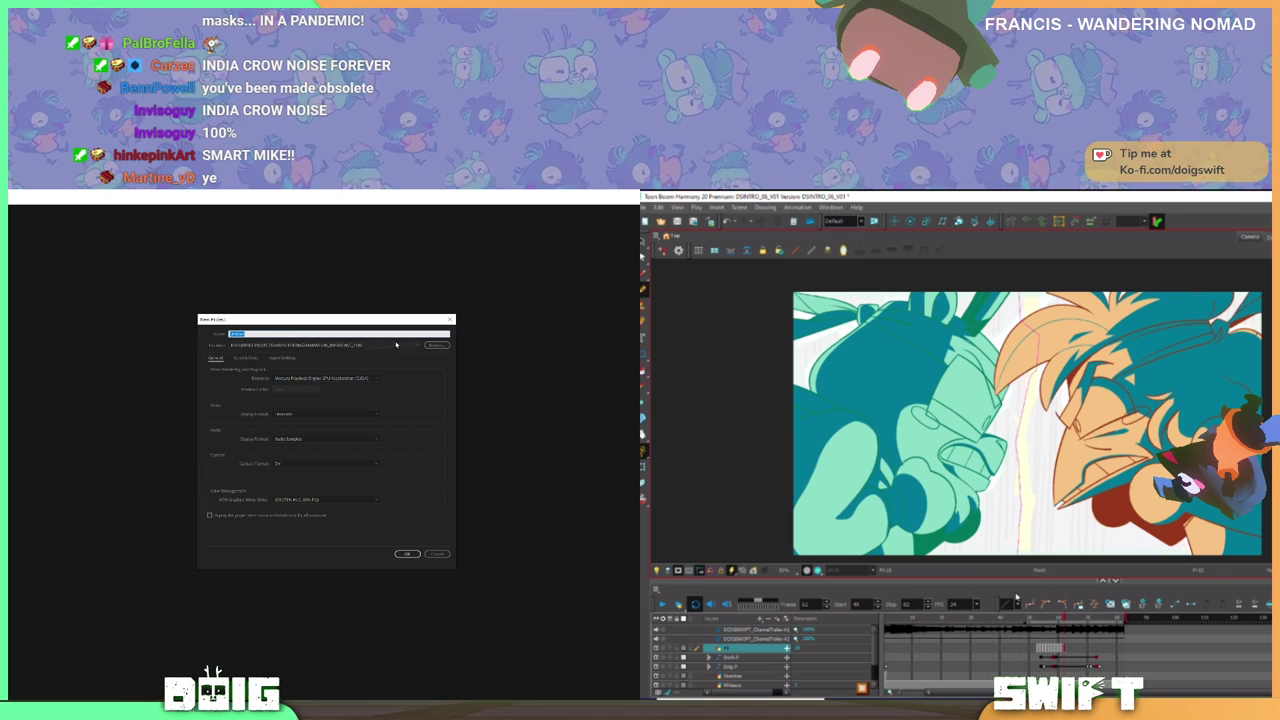
left_click(407, 551)
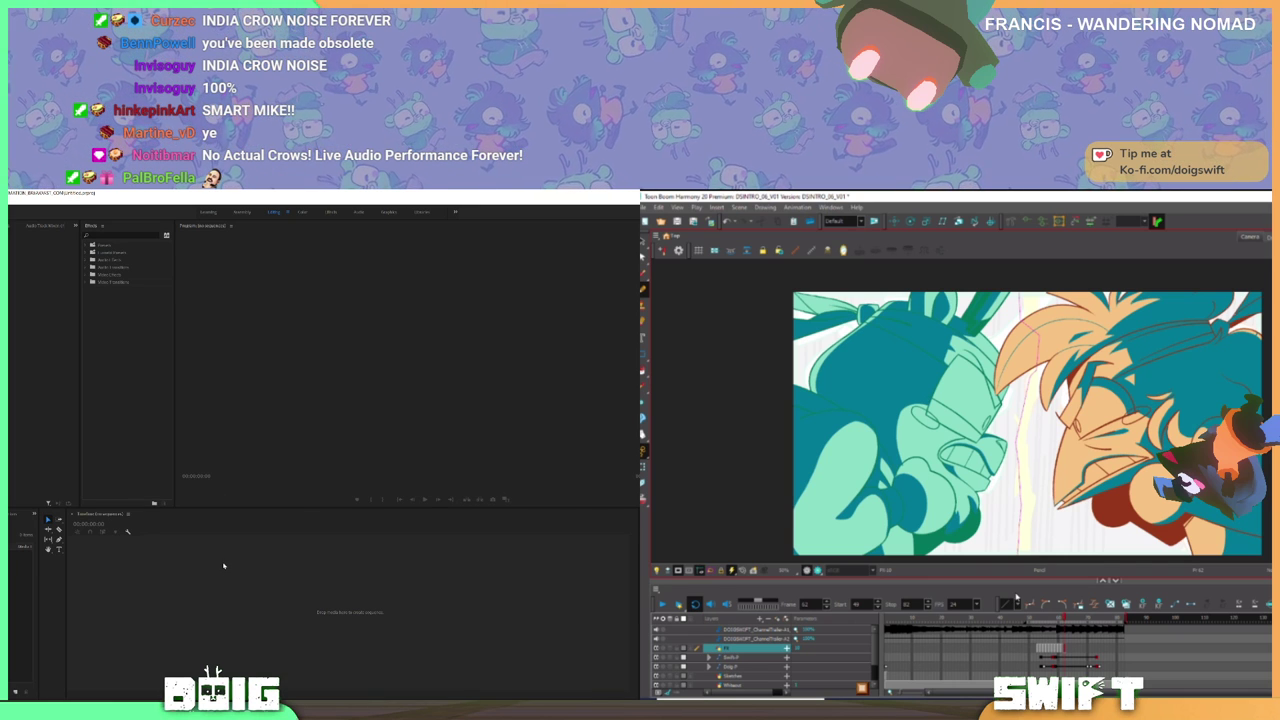
left_click(107, 581)
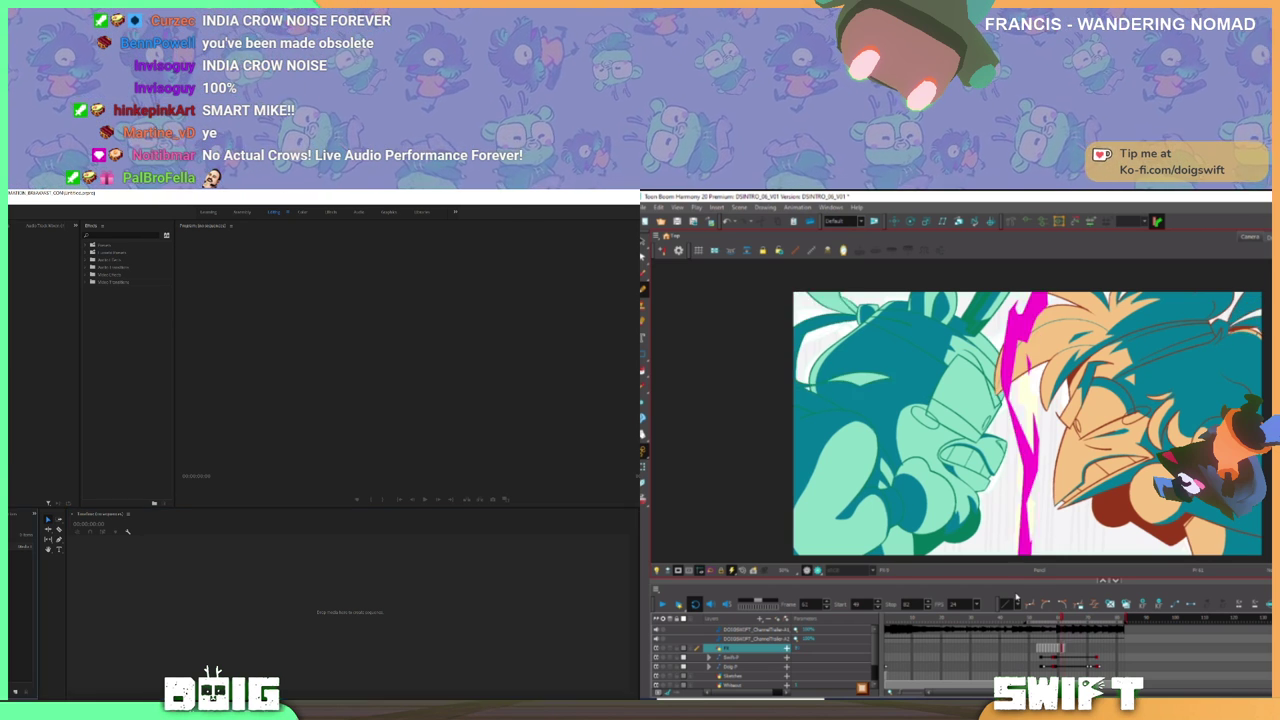
left_click(166, 601)
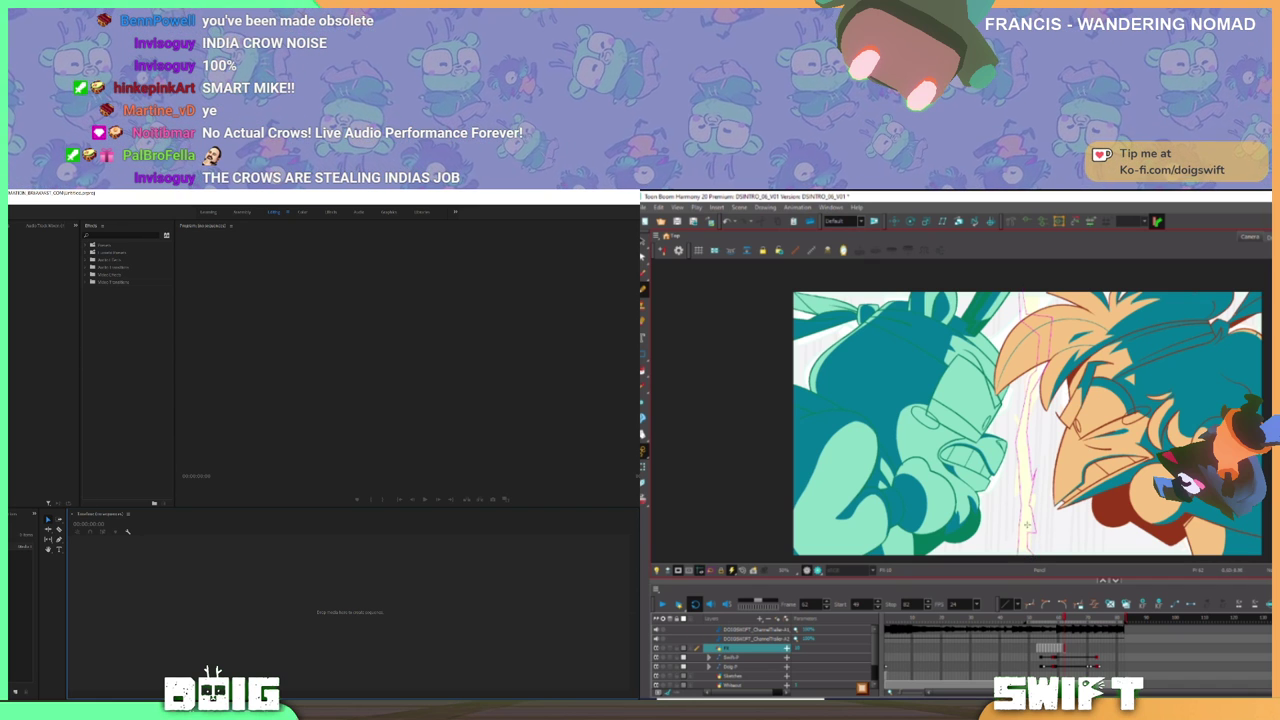
- In Harmony, fill the finished lightning bolt outline on frame 52 with magenta
key(".")
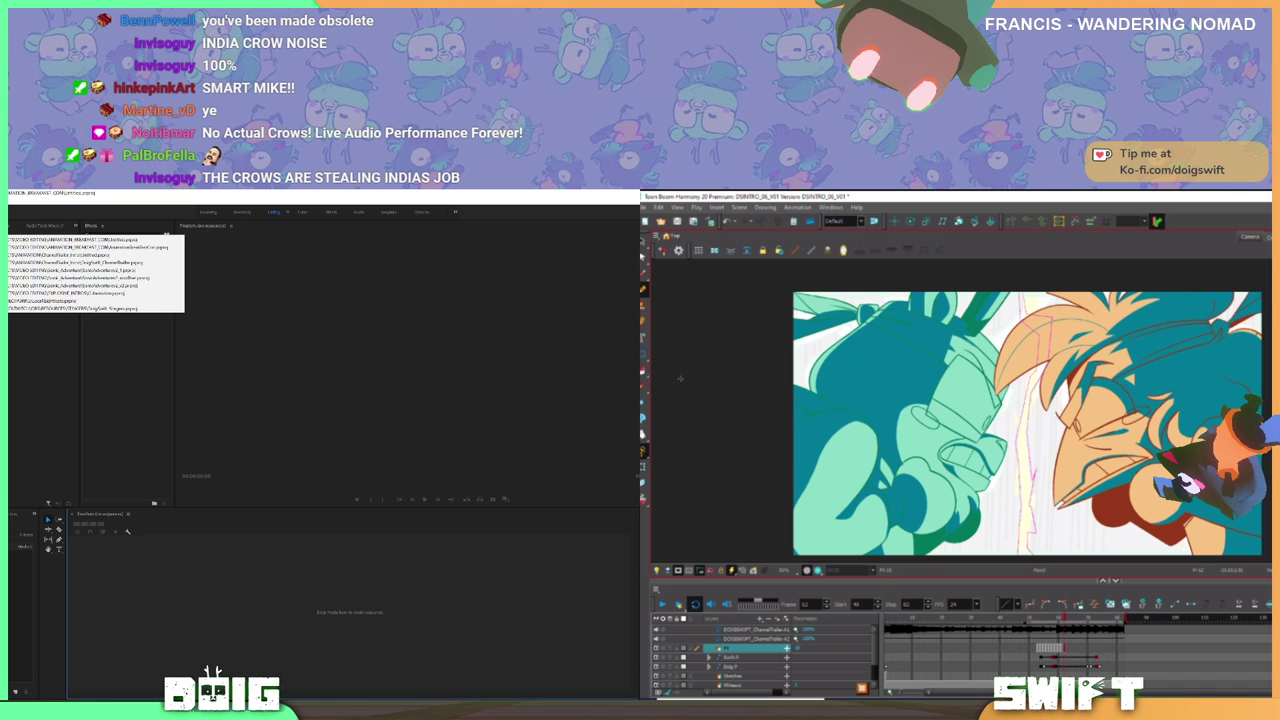
left_click(643, 371)
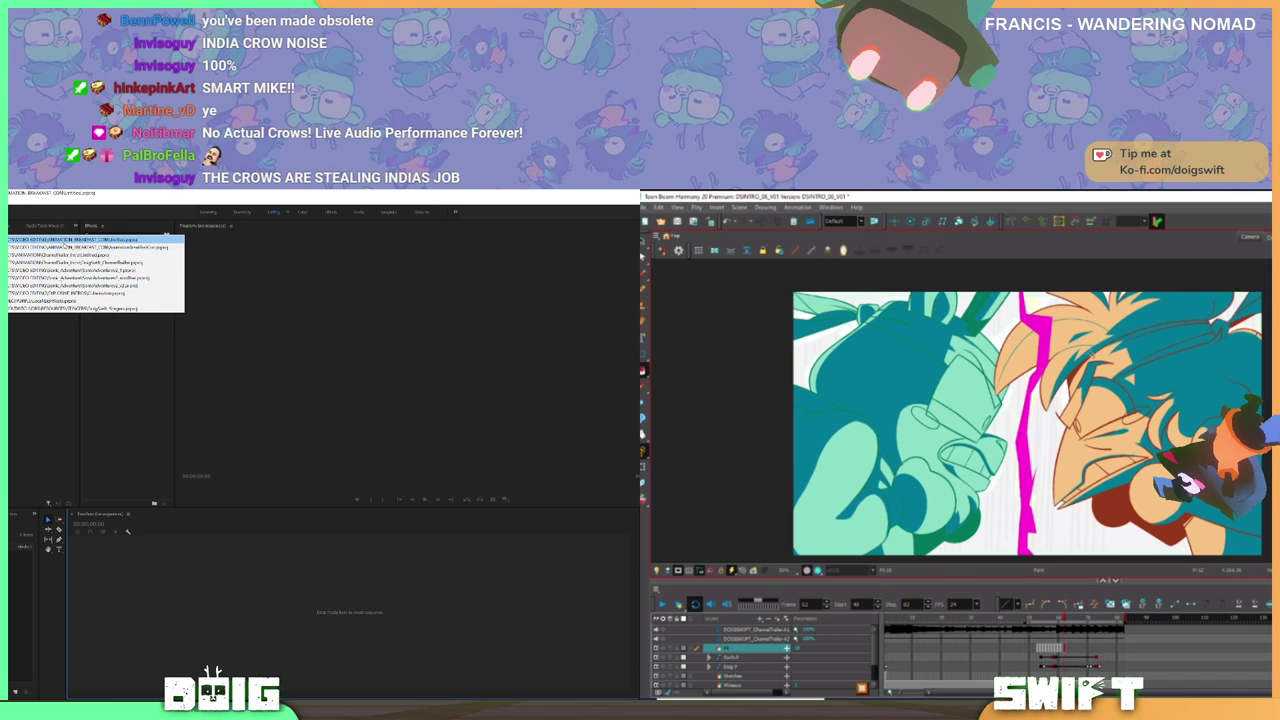
- In Premiere Pro, open the second project in the list of recent projects
left_click(63, 247)
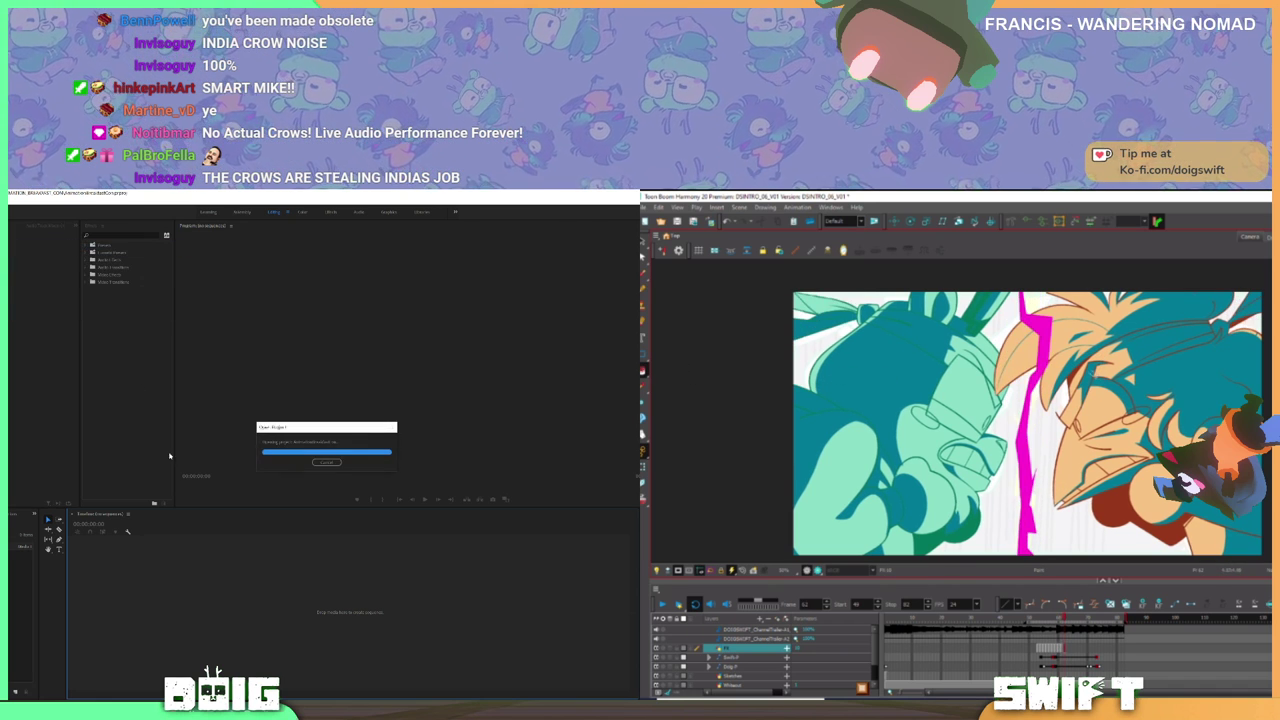
left_click(644, 290)
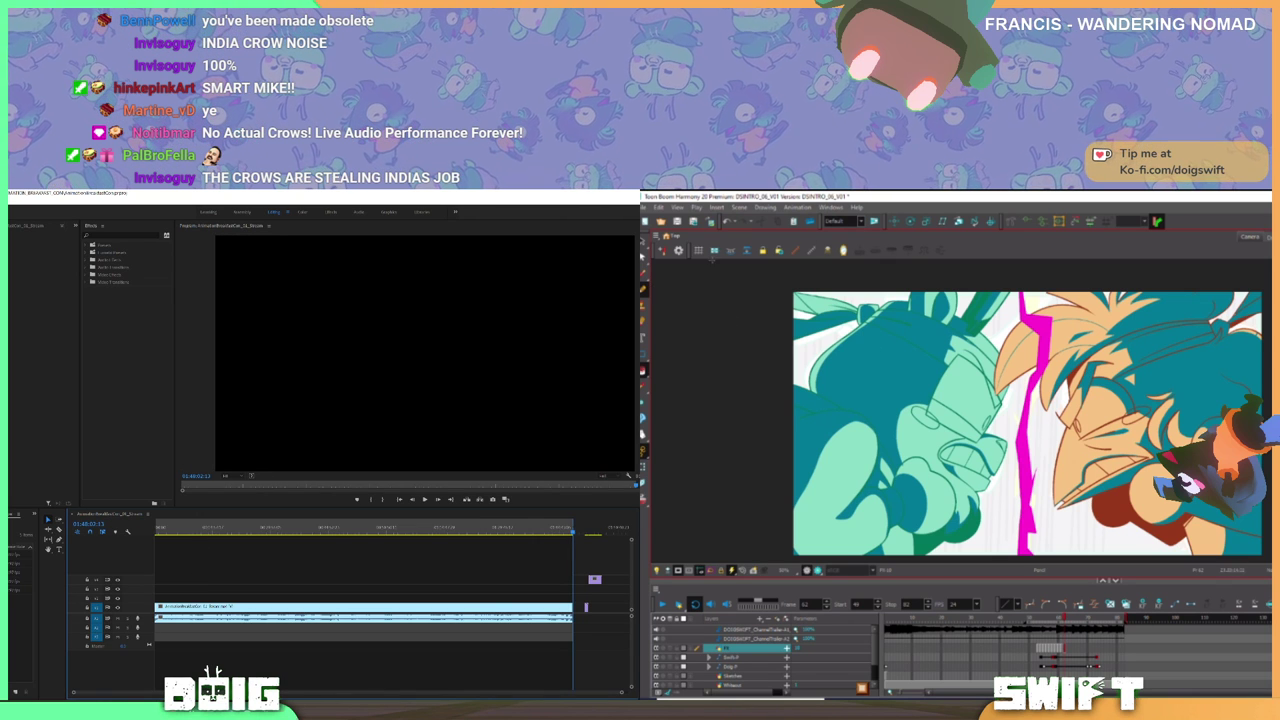
scroll(207, 578, "down", 1)
key(".")
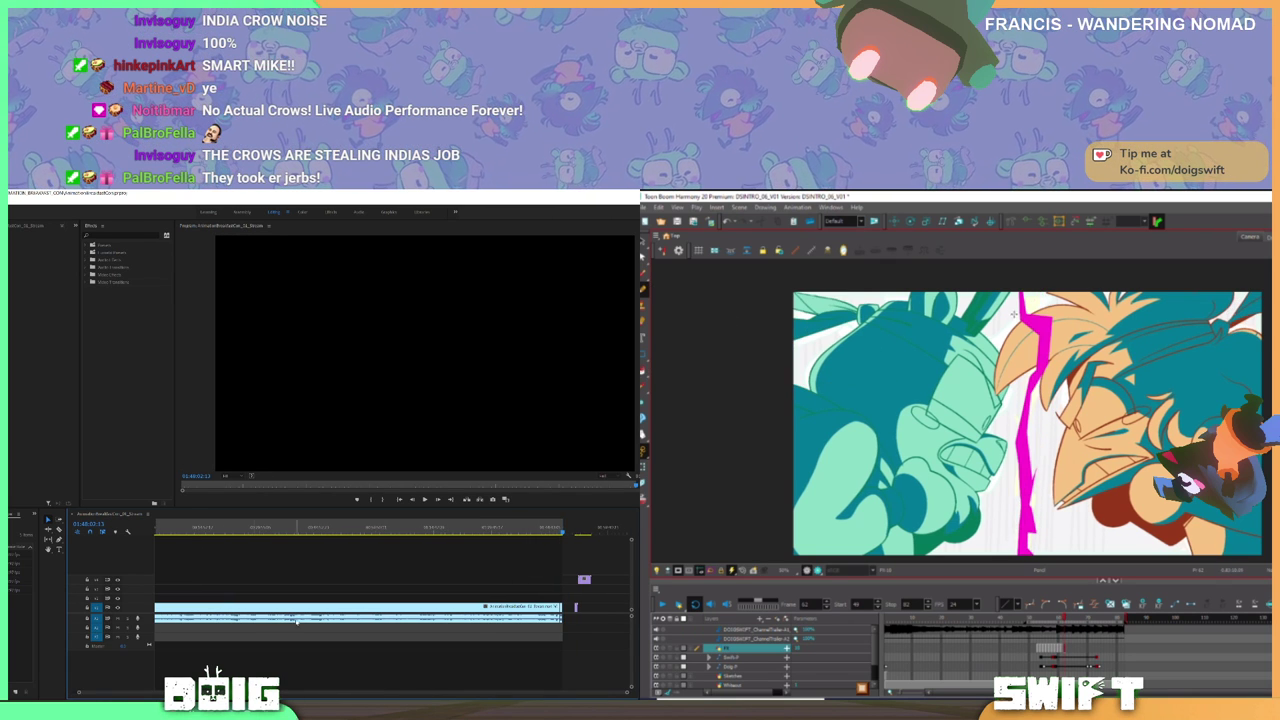
- Mute the first audio track and return the playhead to the start of the sequence
left_click(604, 528)
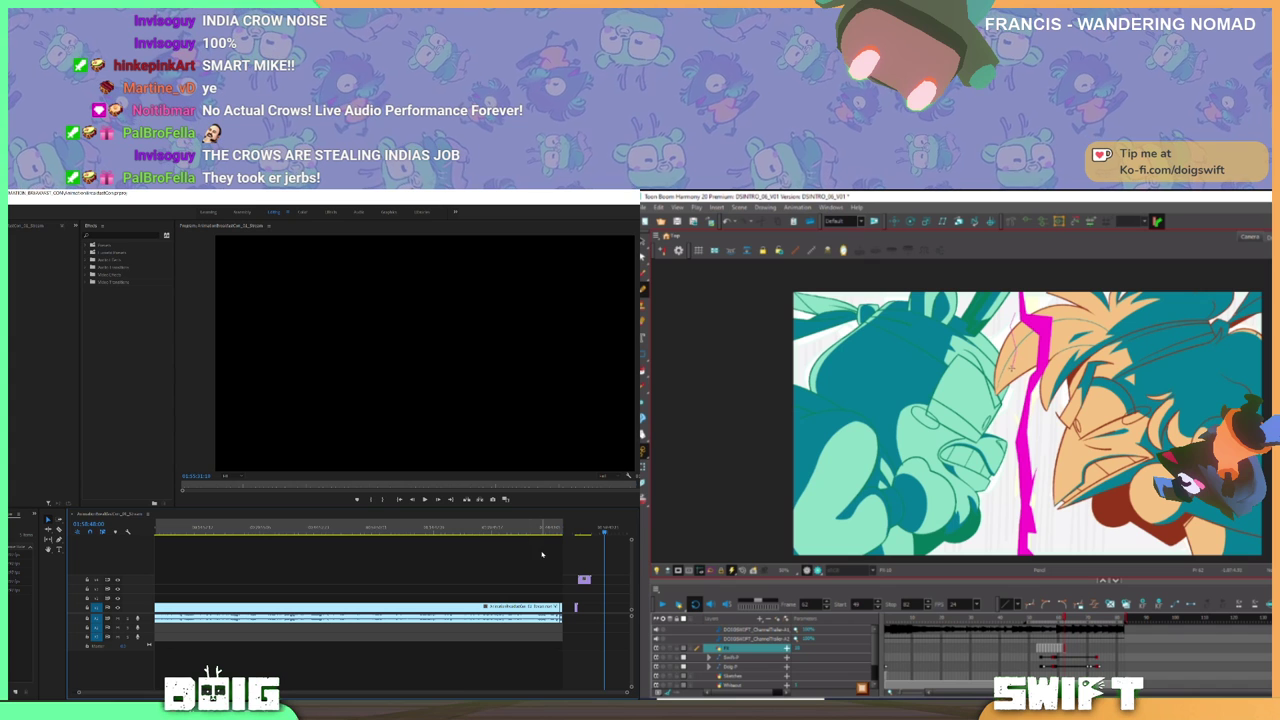
left_click(117, 619)
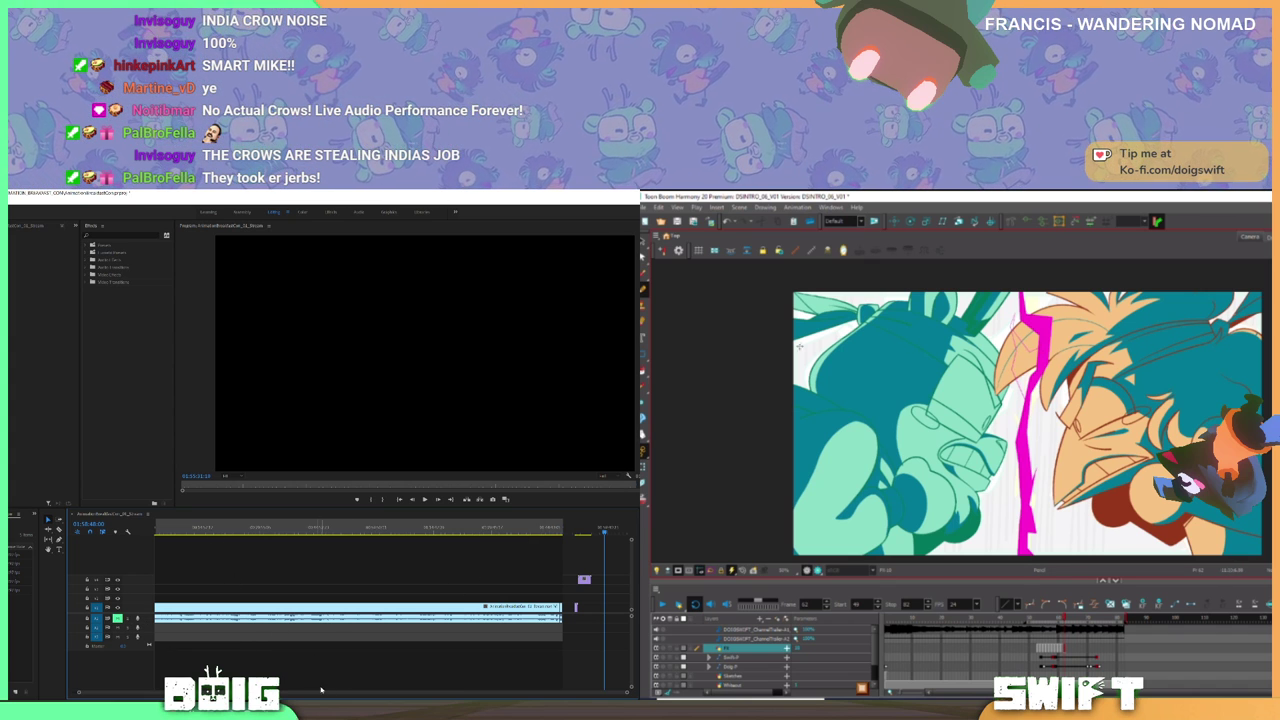
left_click_drag(321, 690, 296, 690)
left_click_drag(166, 527, 105, 524)
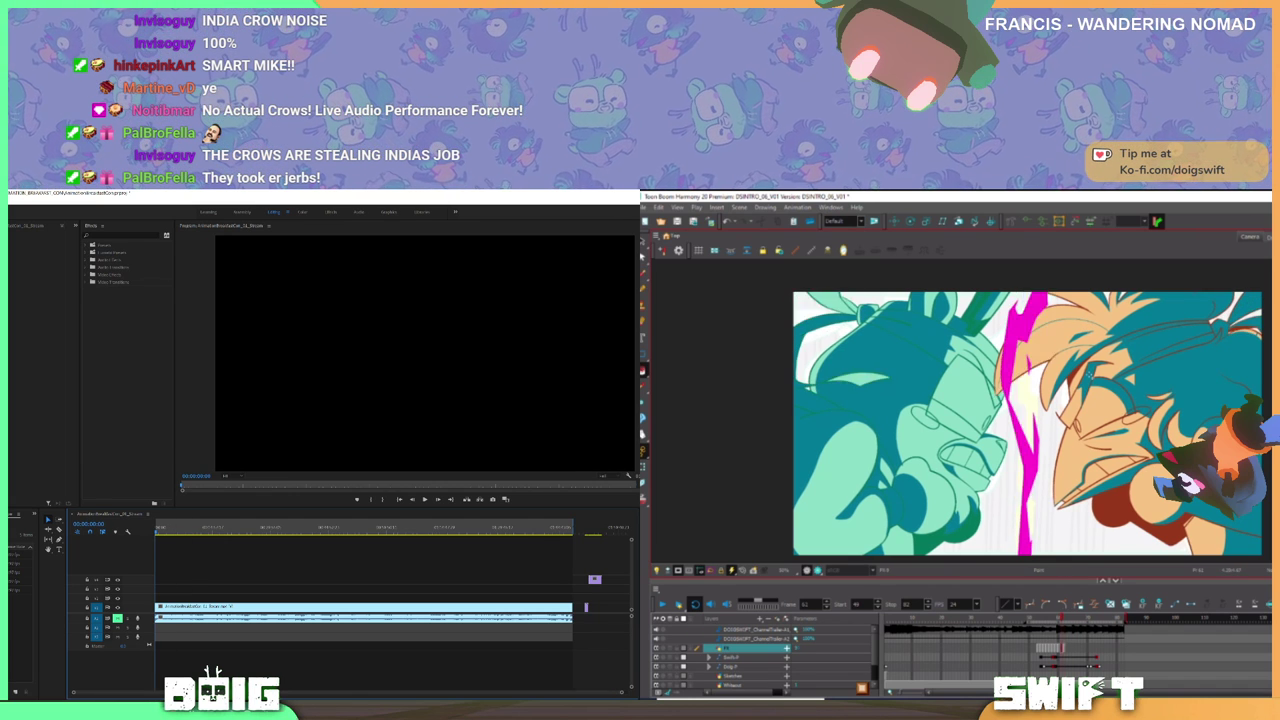
- In Harmony, trim the upper part of the magenta lightning bolt on frame 52, checking it against the previous drawing
key(".")
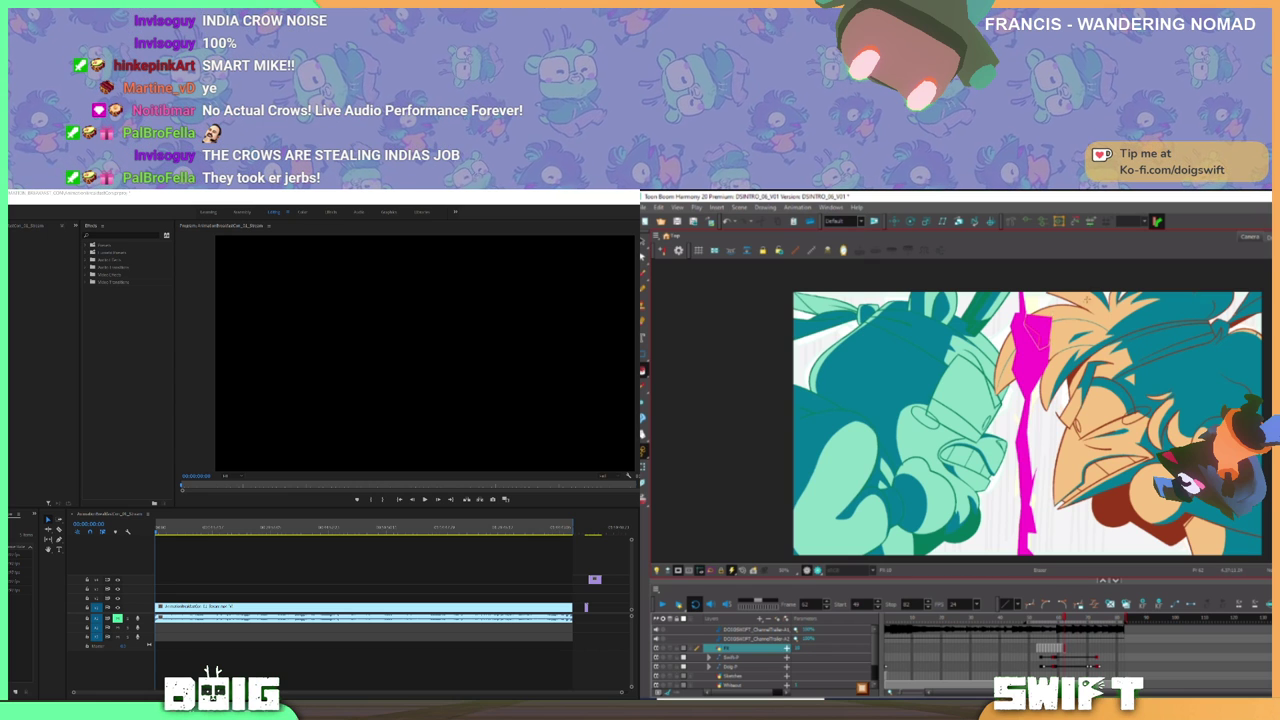
left_click_drag(1087, 299, 1068, 298)
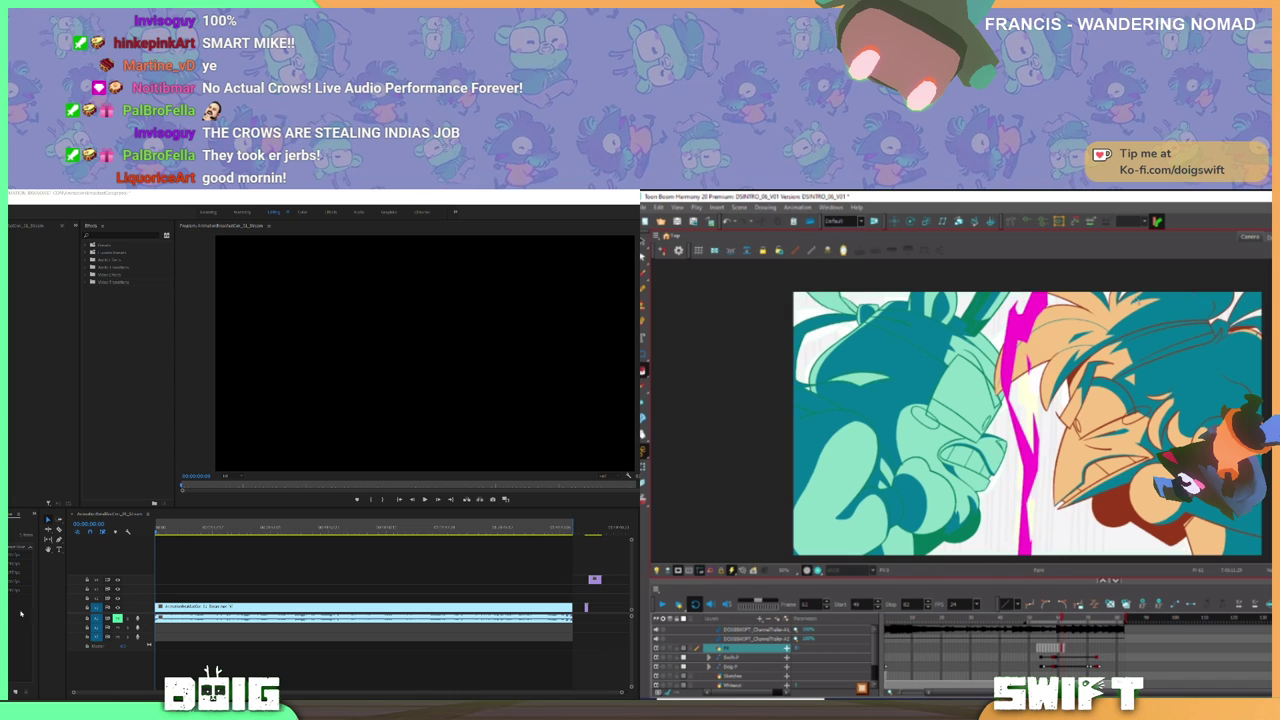
key(".")
key(".")
key("alt+i")
key("alt+Tab")
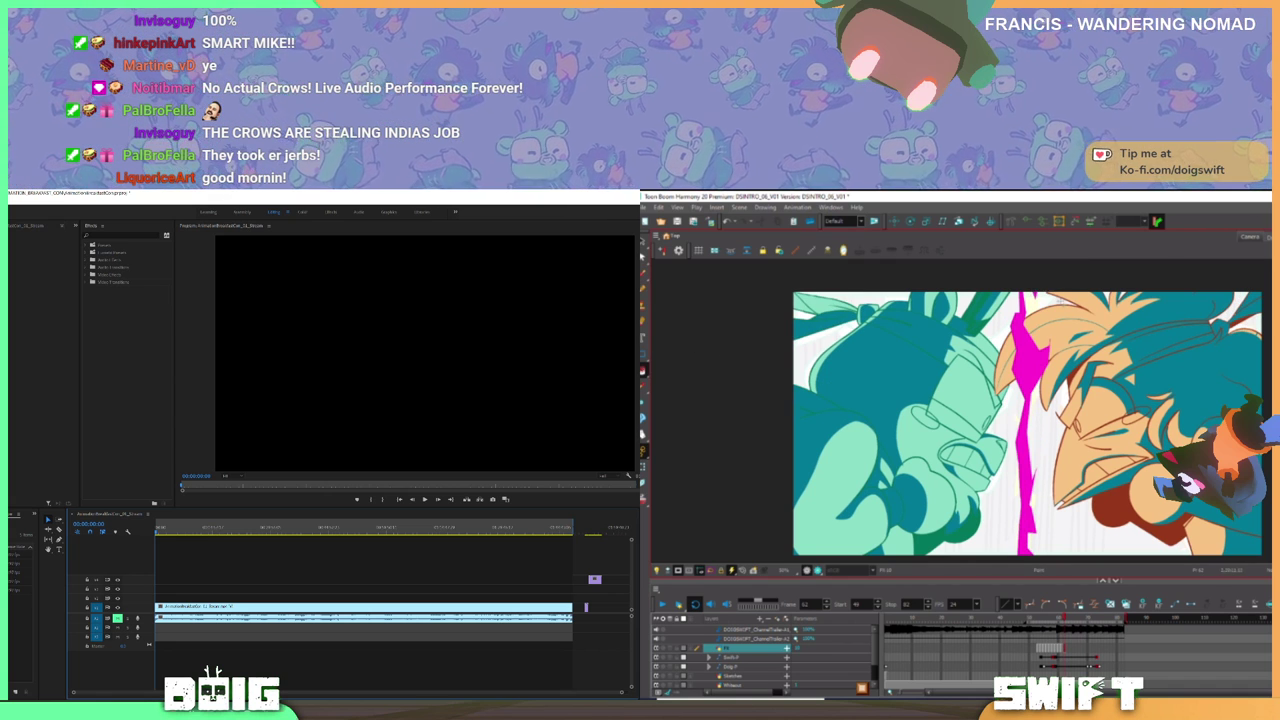
- Flip back and forth between frames 51 and 52 to compare the two lightning bolt drawings
key("comma")
key("period")
key("comma")
key("period")
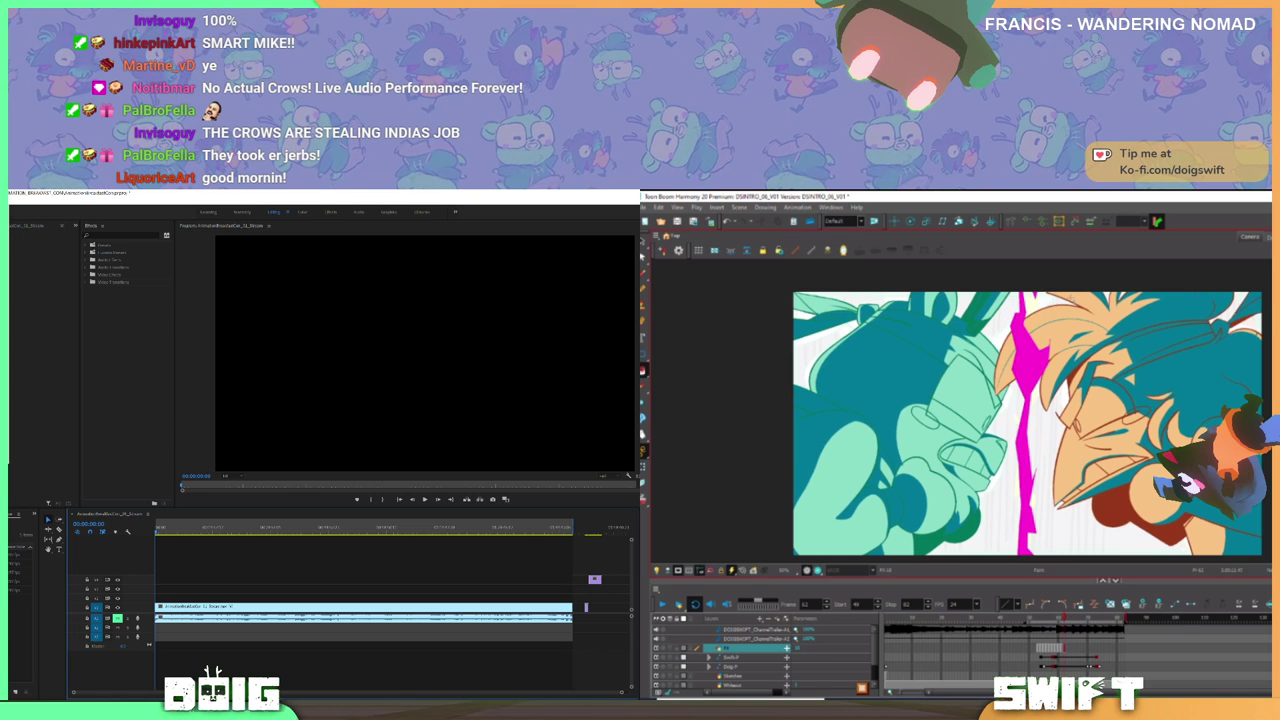
key("comma")
key("period")
key("comma")
key("period")
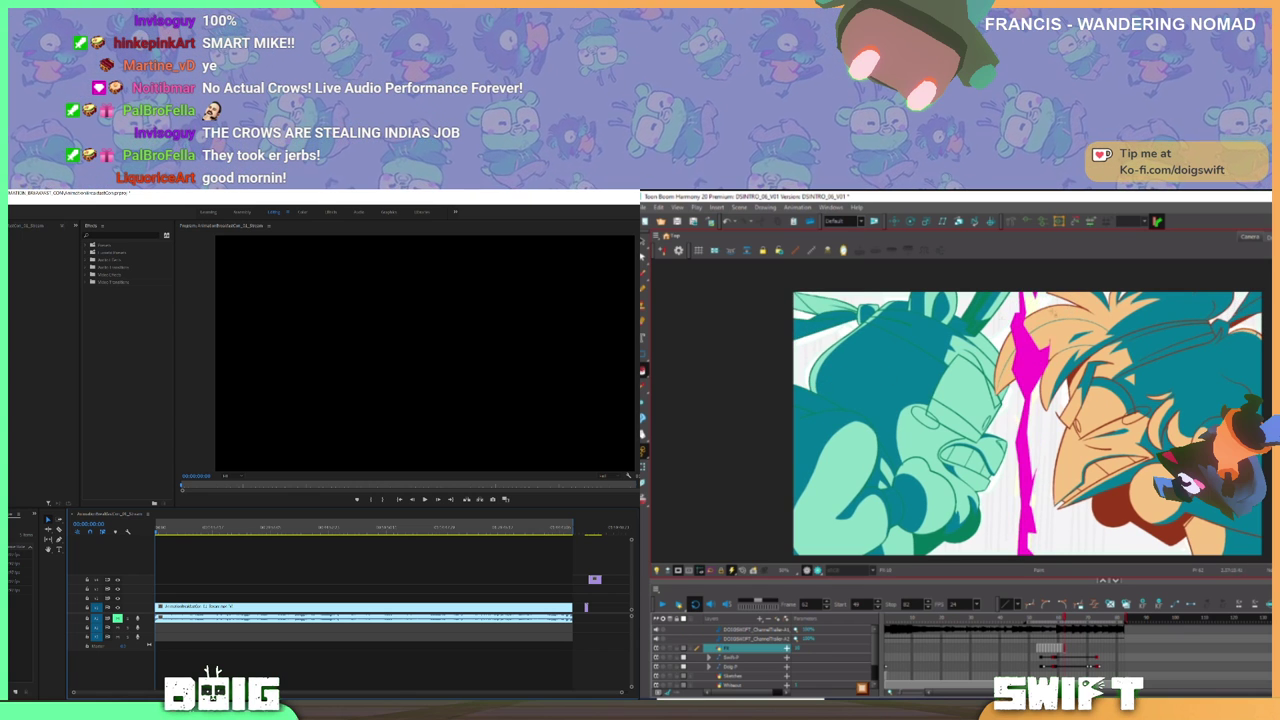
key("comma")
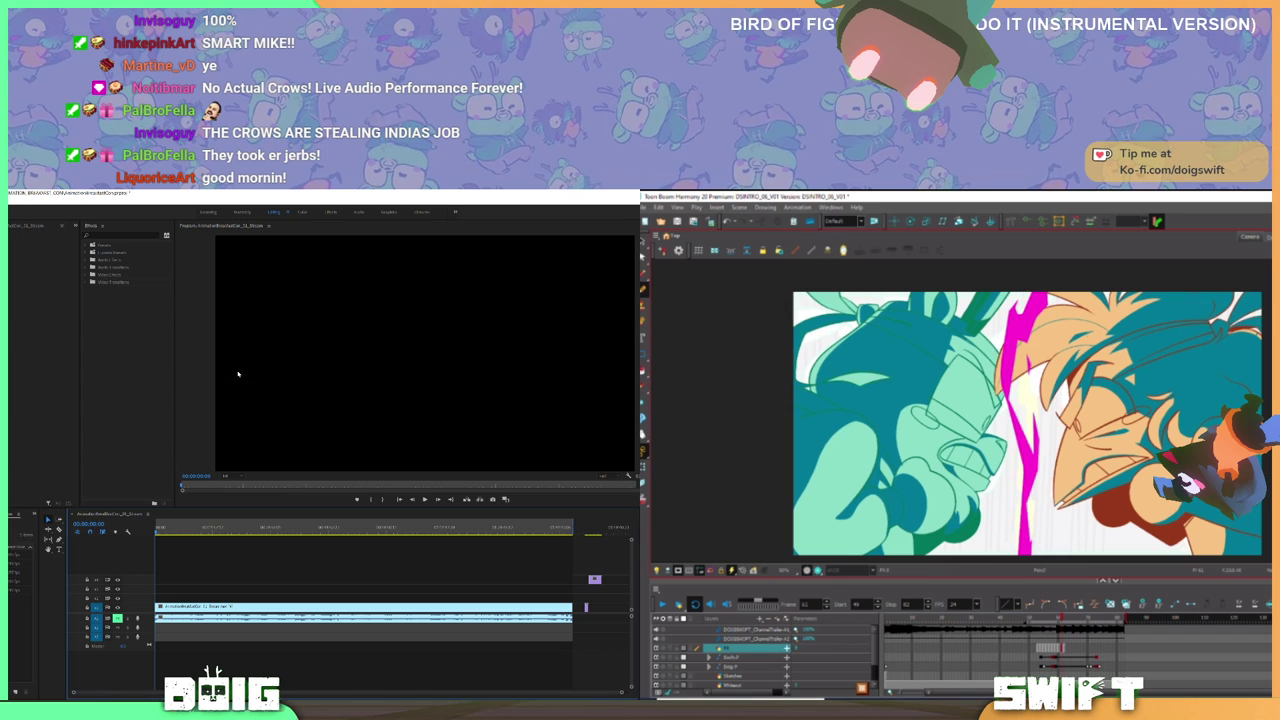
key("period")
- In Premiere Pro's Audio Hardware preferences, set the default input to the microphone listed just above the webcam's and accept the device change
left_click(243, 361)
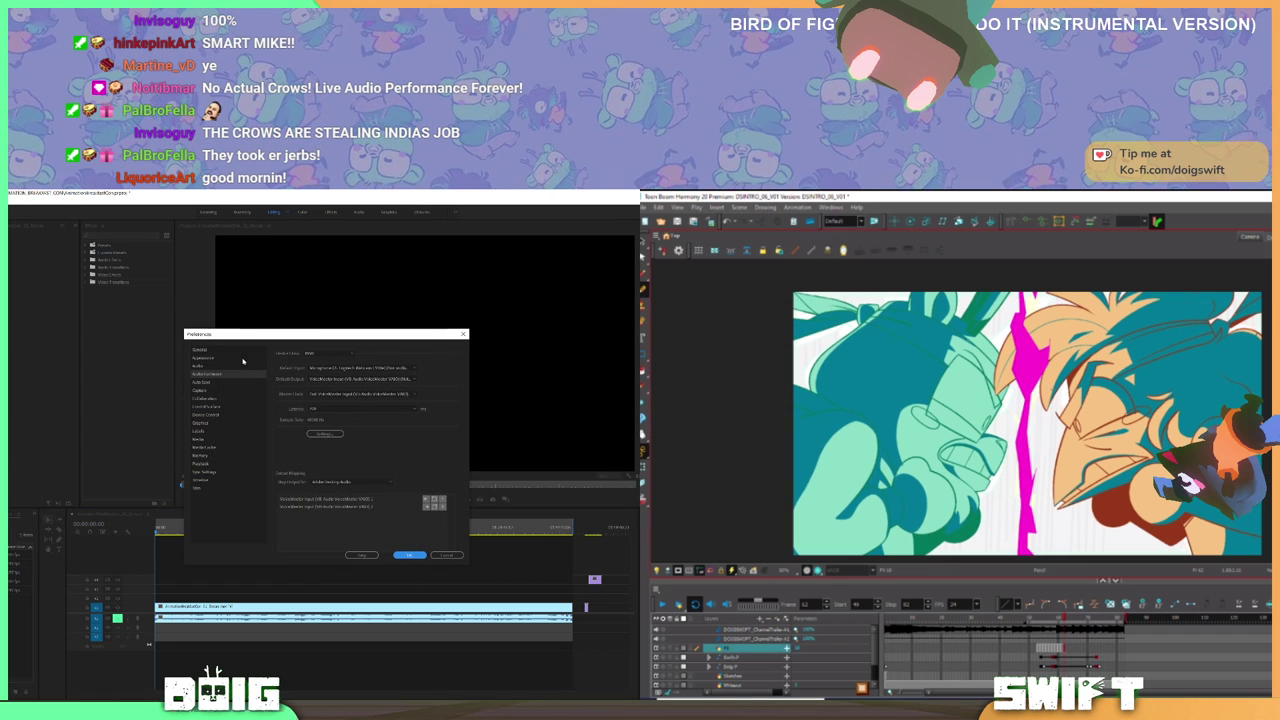
key("comma")
key("comma")
key("period")
key("period")
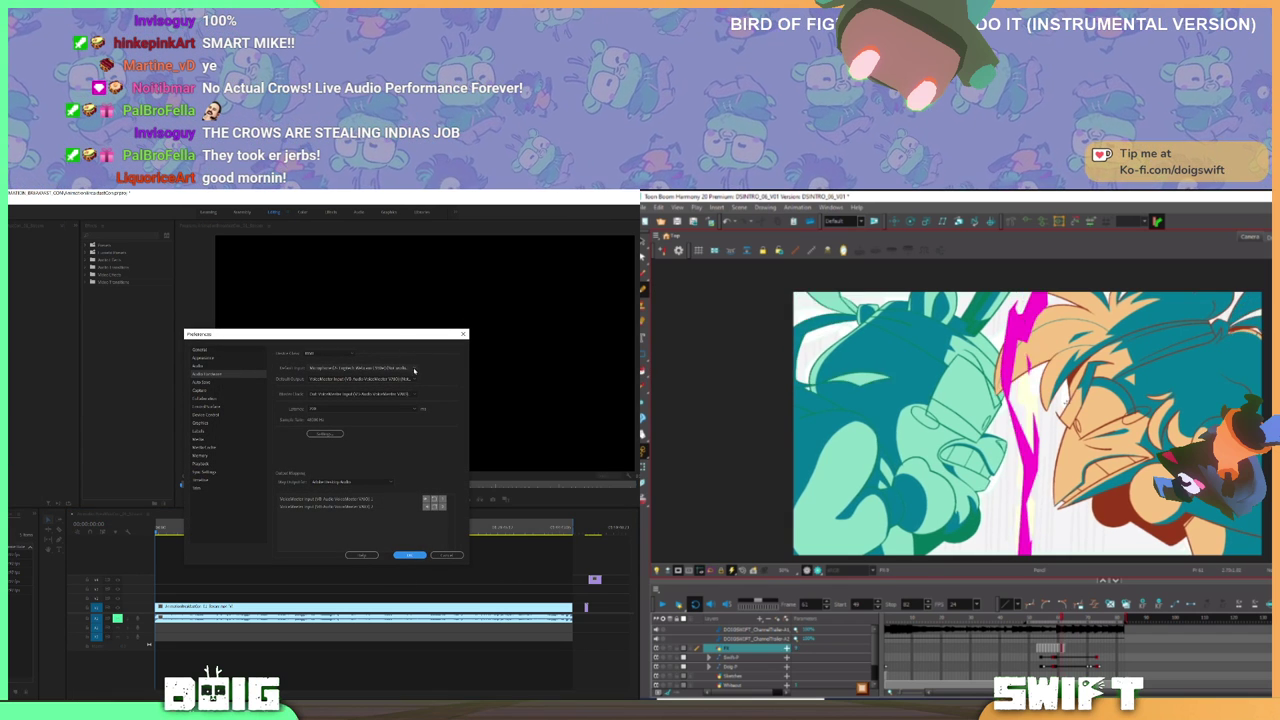
left_click(413, 368)
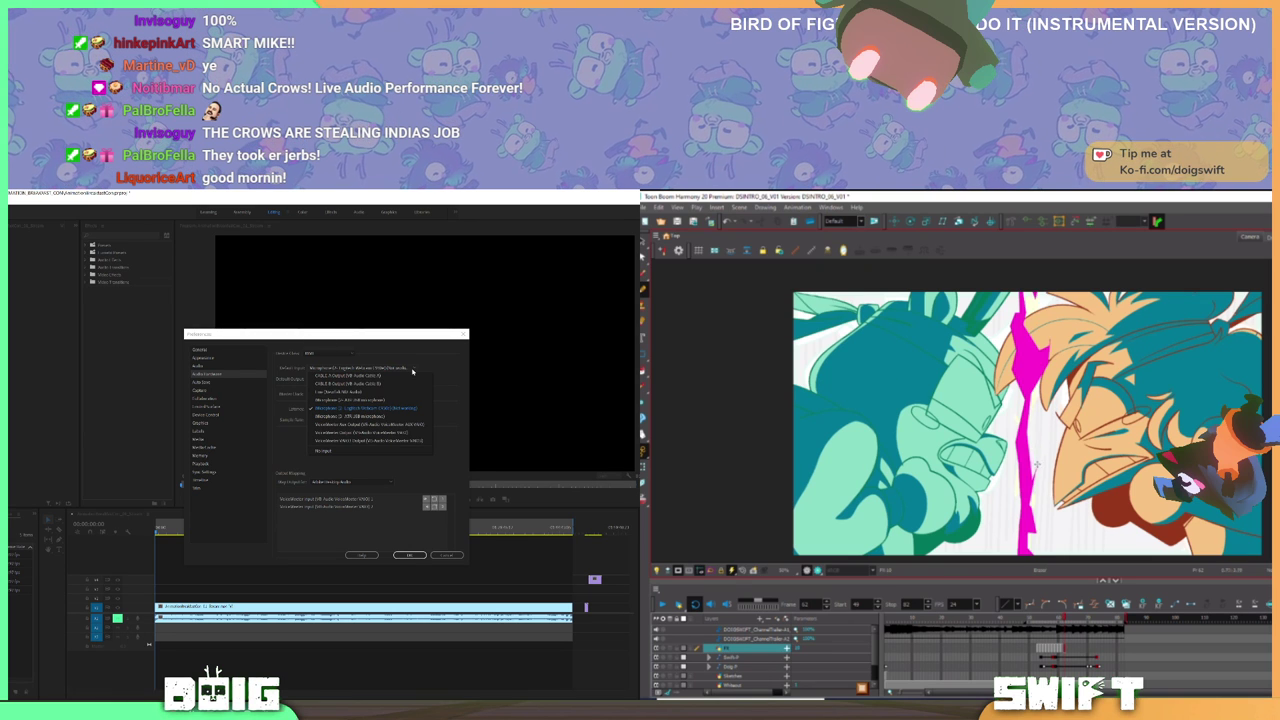
left_click(360, 400)
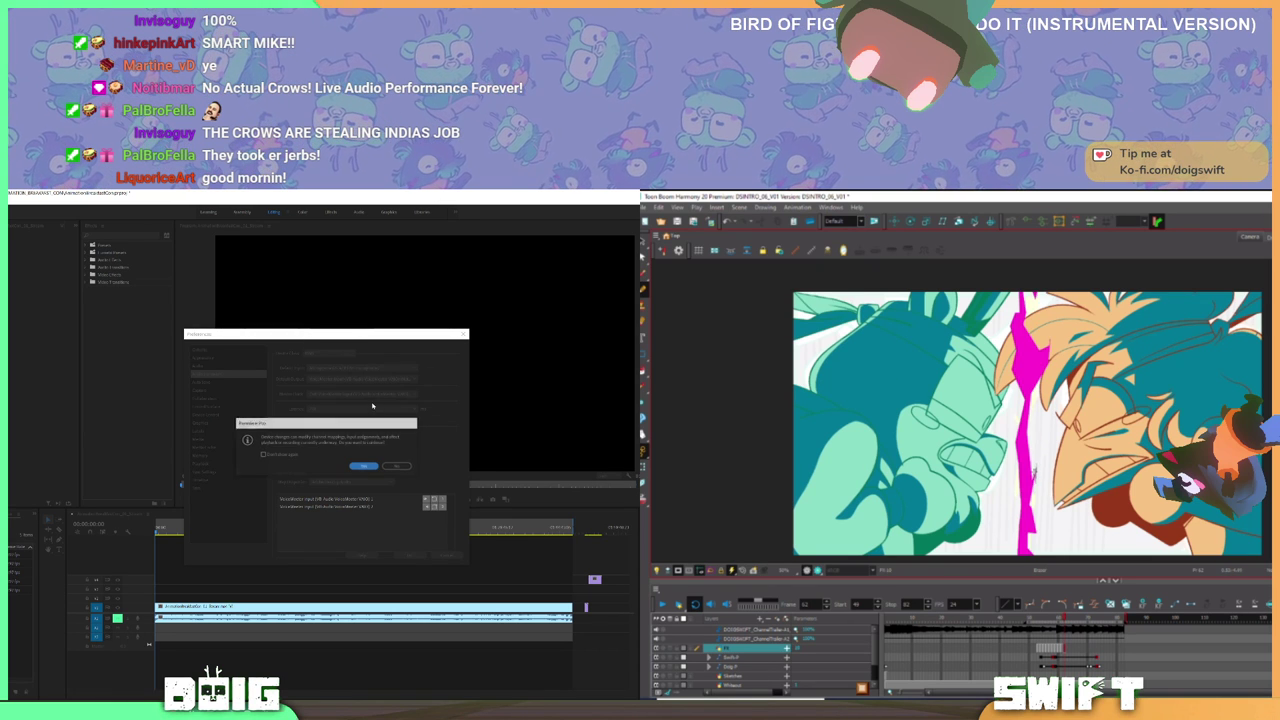
left_click(363, 466)
left_click(359, 556)
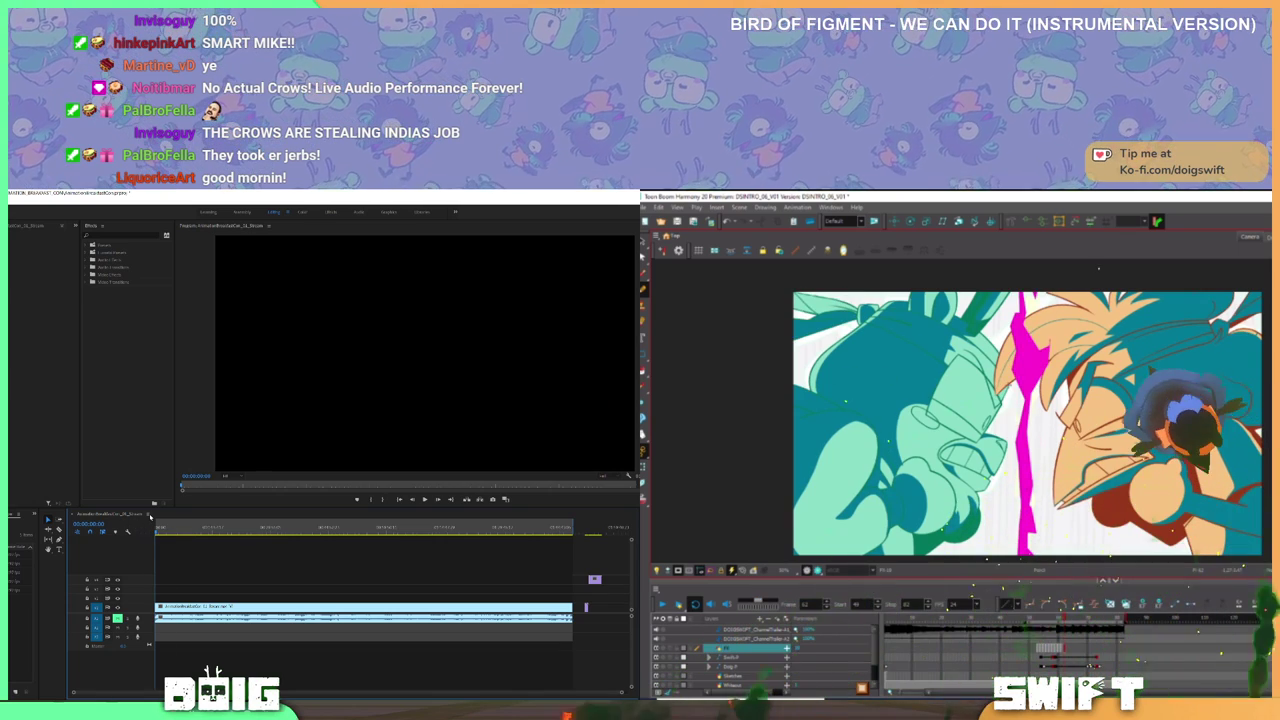
- Record a voice-over of about 13 seconds on the second audio track from the start of the sequence
key("space")
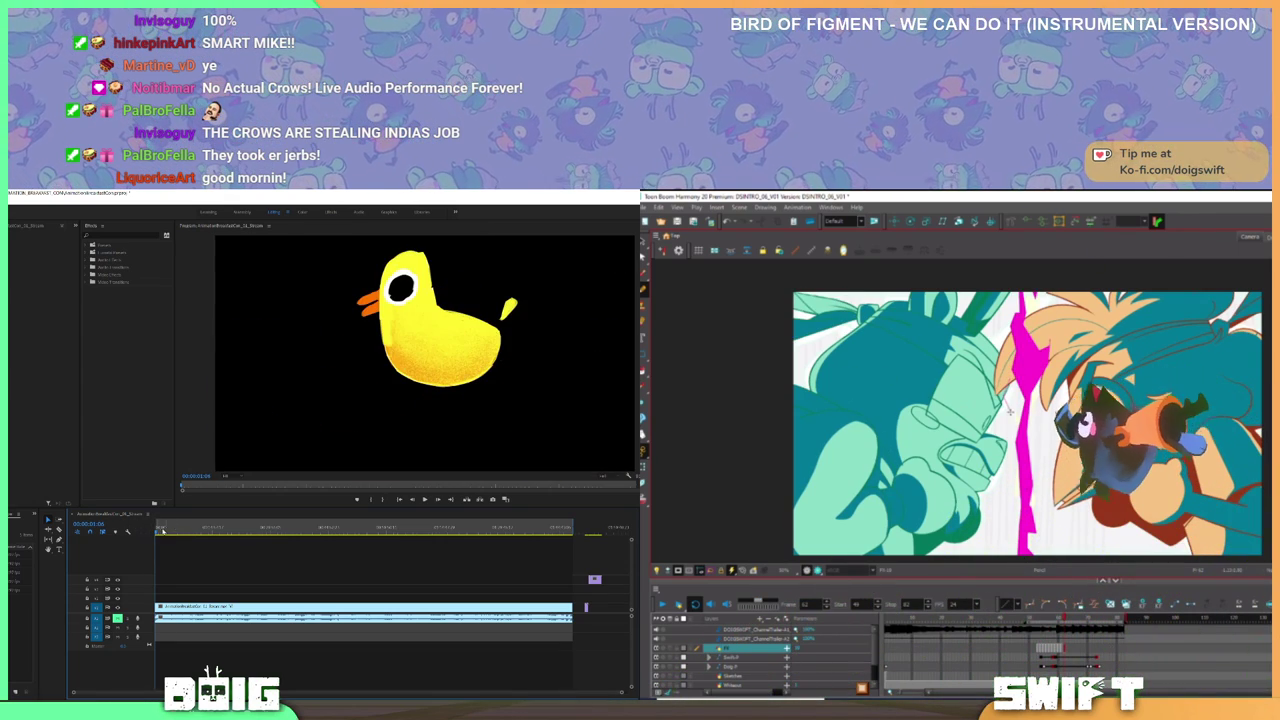
left_click(155, 527)
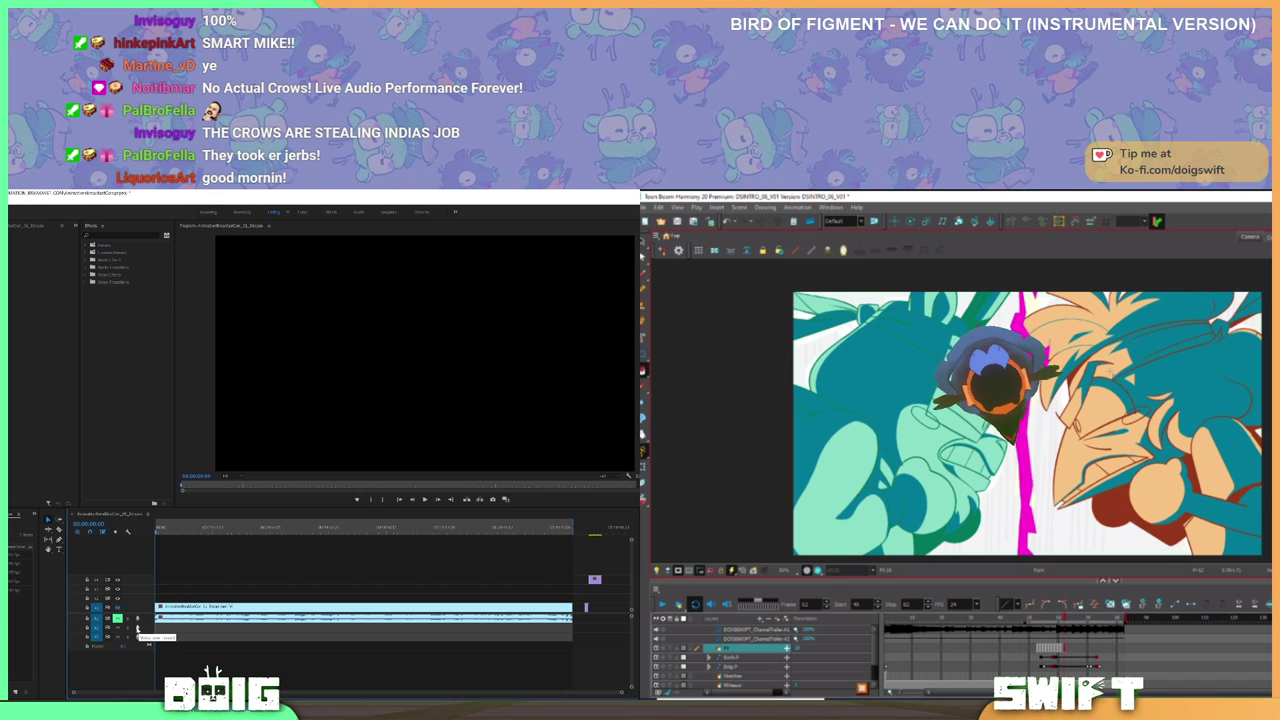
key("space")
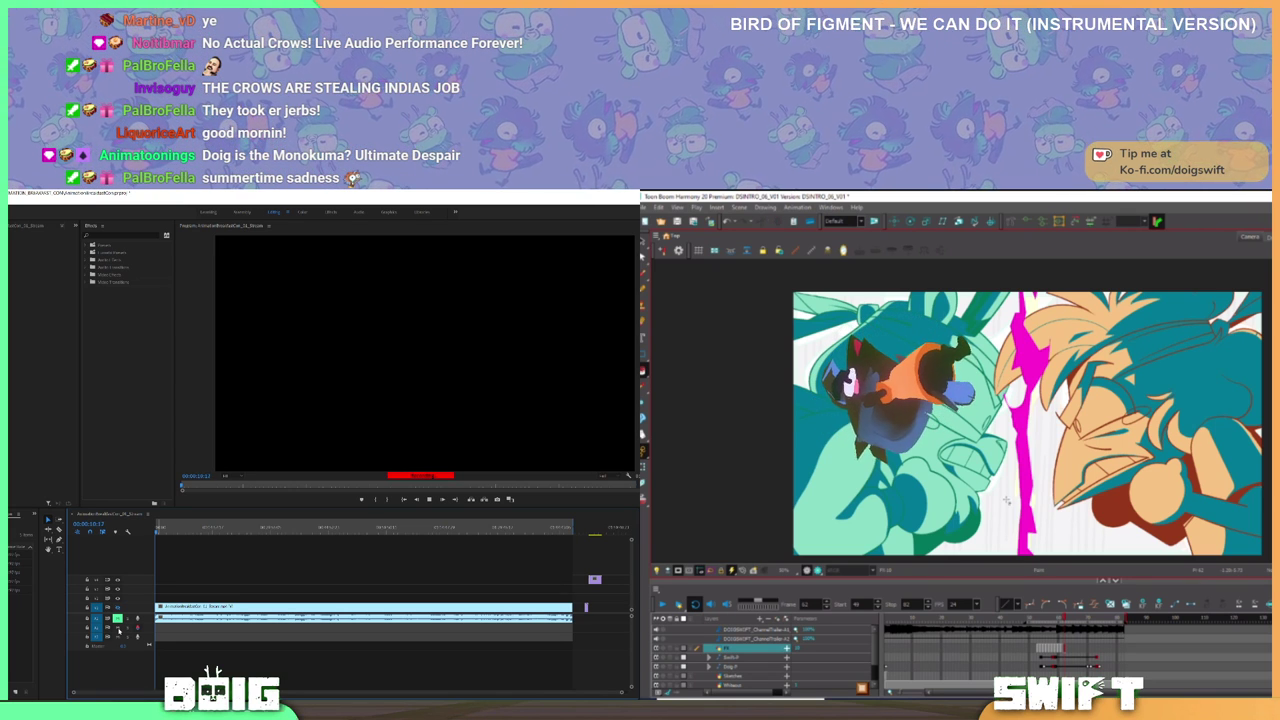
left_click(429, 500)
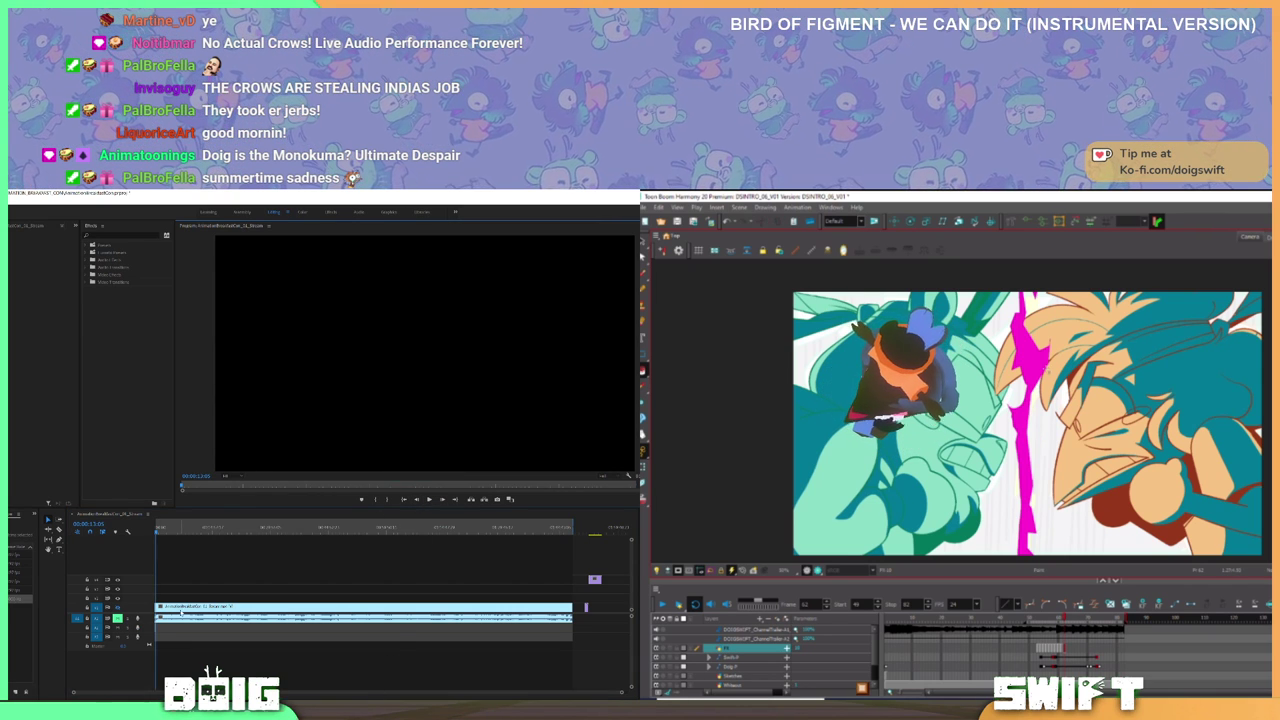
- Play back the loud section of the recorded voice-over and set the playhead just before it at 00:00:07:15
scroll(181, 617, "up", 1)
scroll(181, 617, "up", 1)
left_click_drag(374, 694, 276, 696)
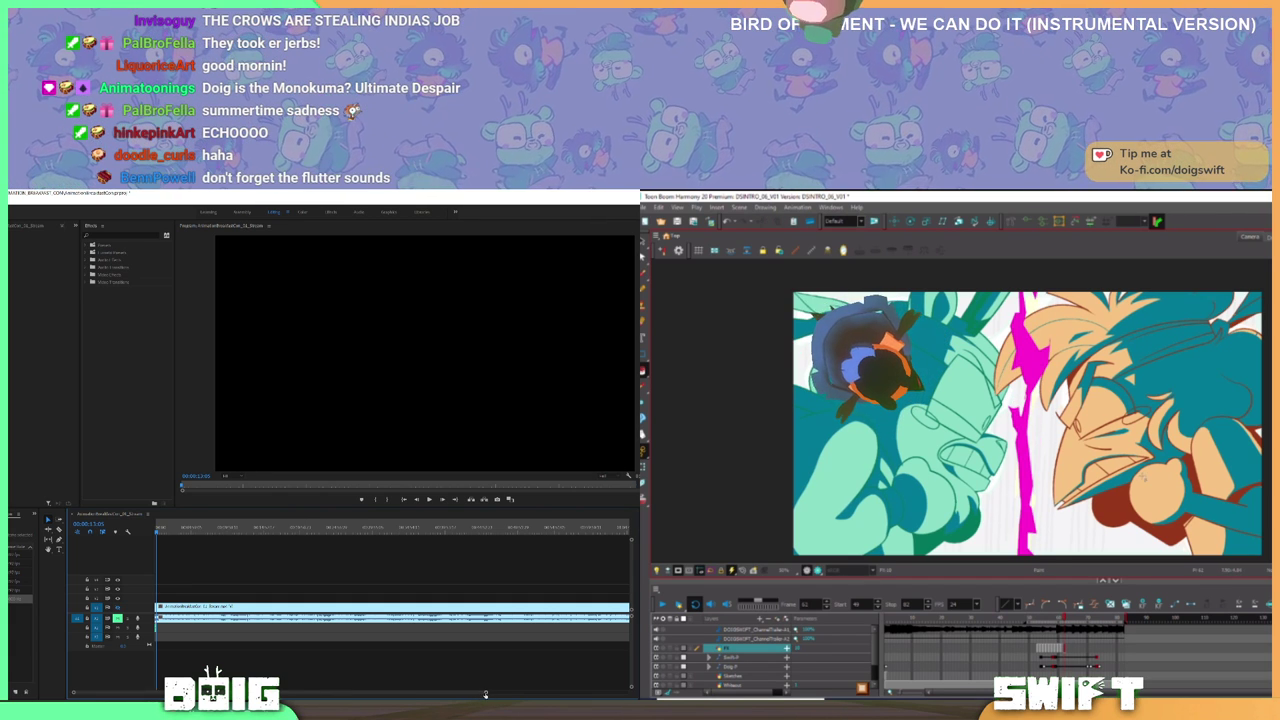
left_click_drag(476, 693, 309, 677)
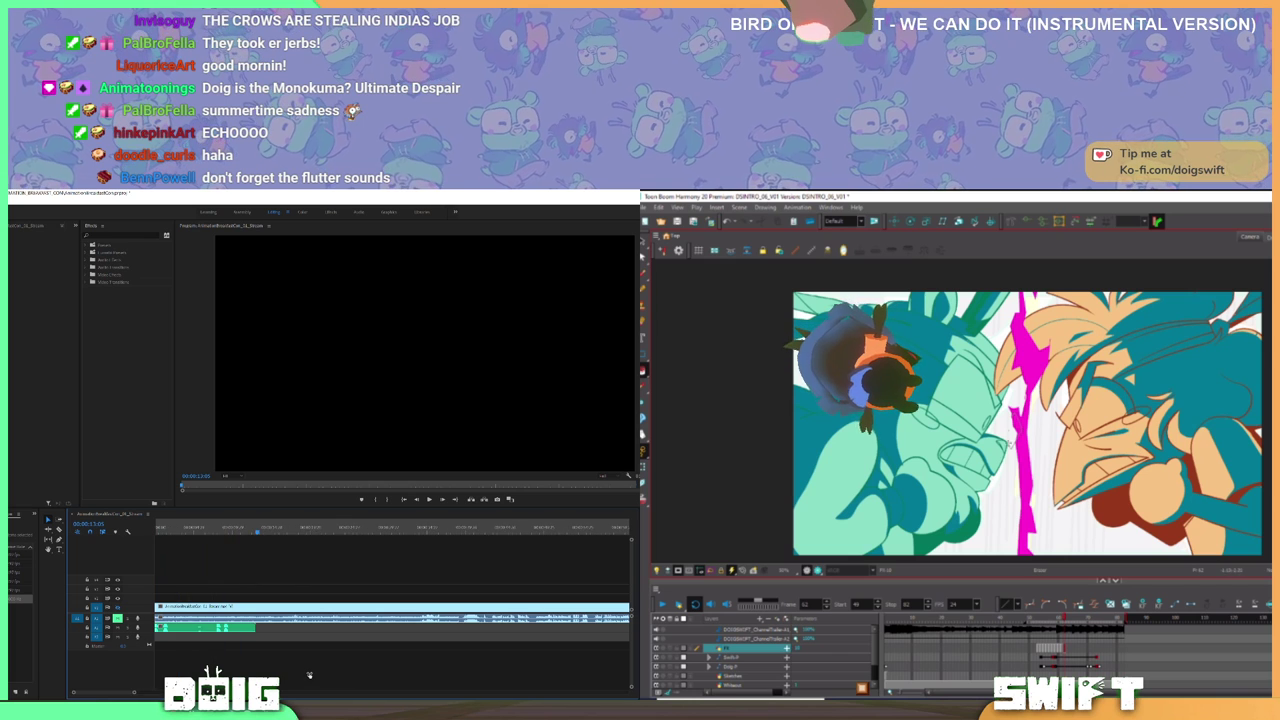
left_click(216, 534)
scroll(203, 592, "up", 3)
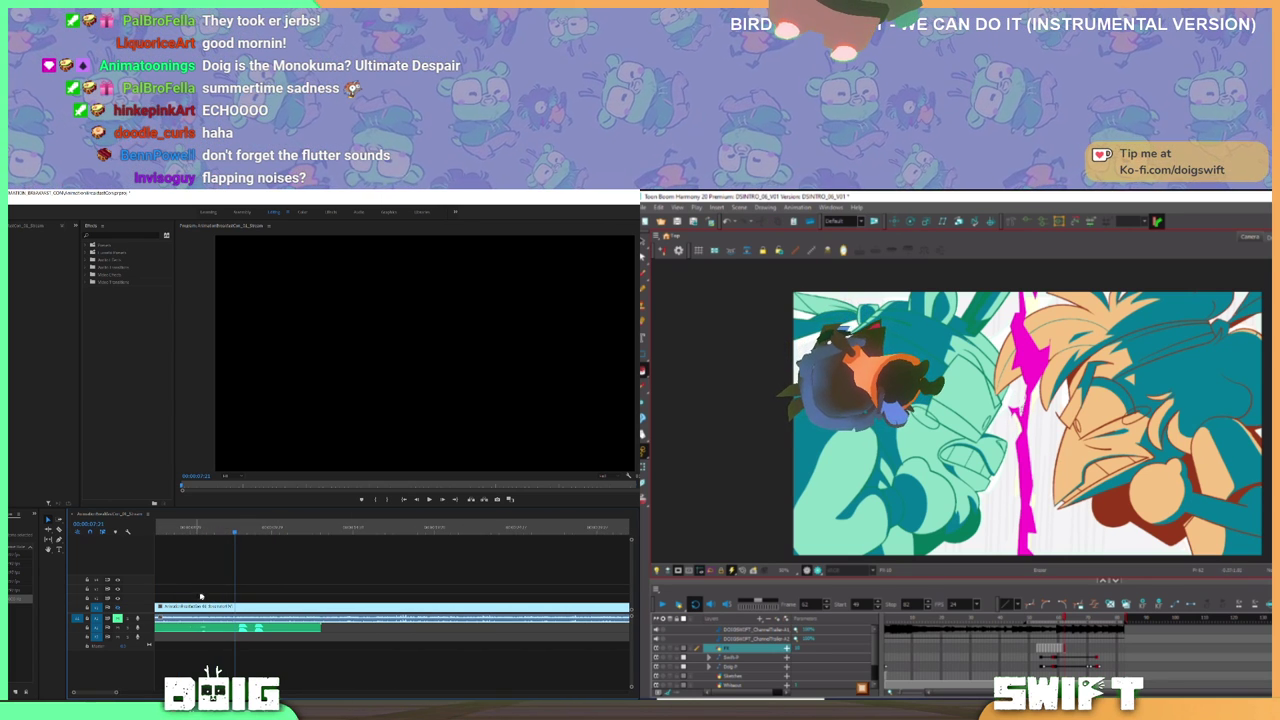
key("space")
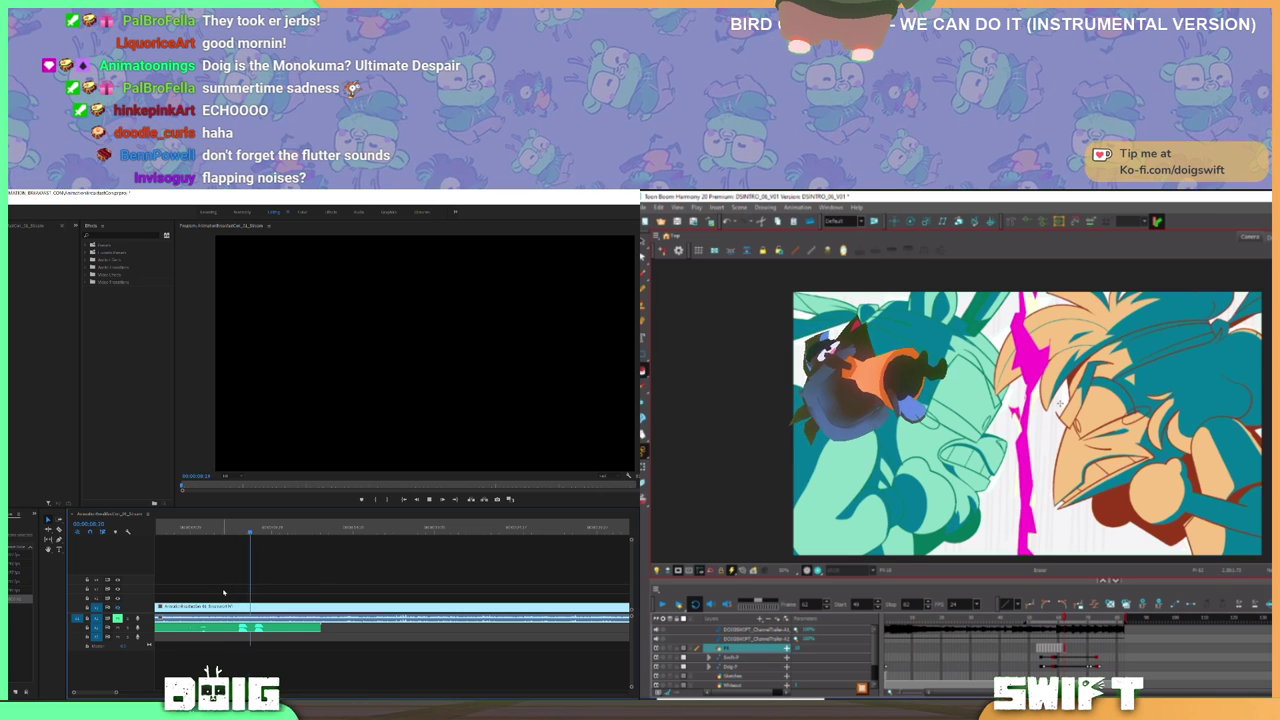
left_click(236, 535)
left_click(232, 536)
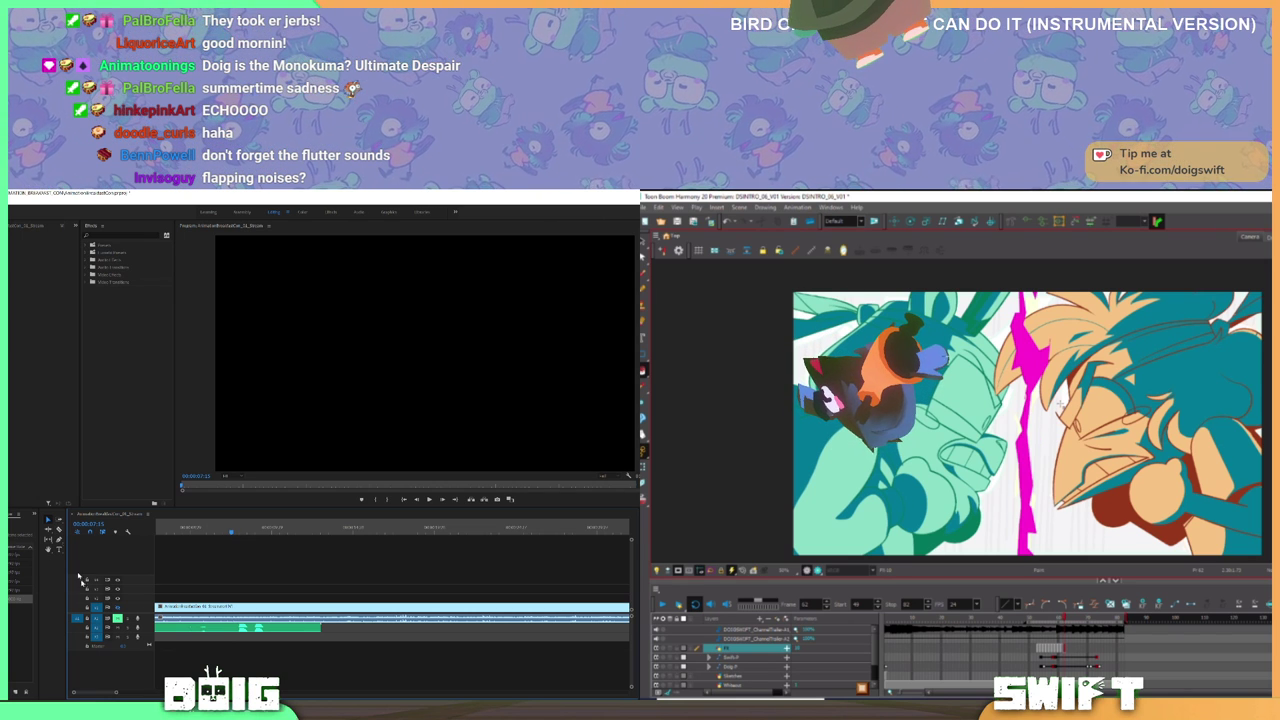
- Split the voice-over clip around the loud section and delete the pieces before and after it
left_click_drag(106, 692, 97, 693)
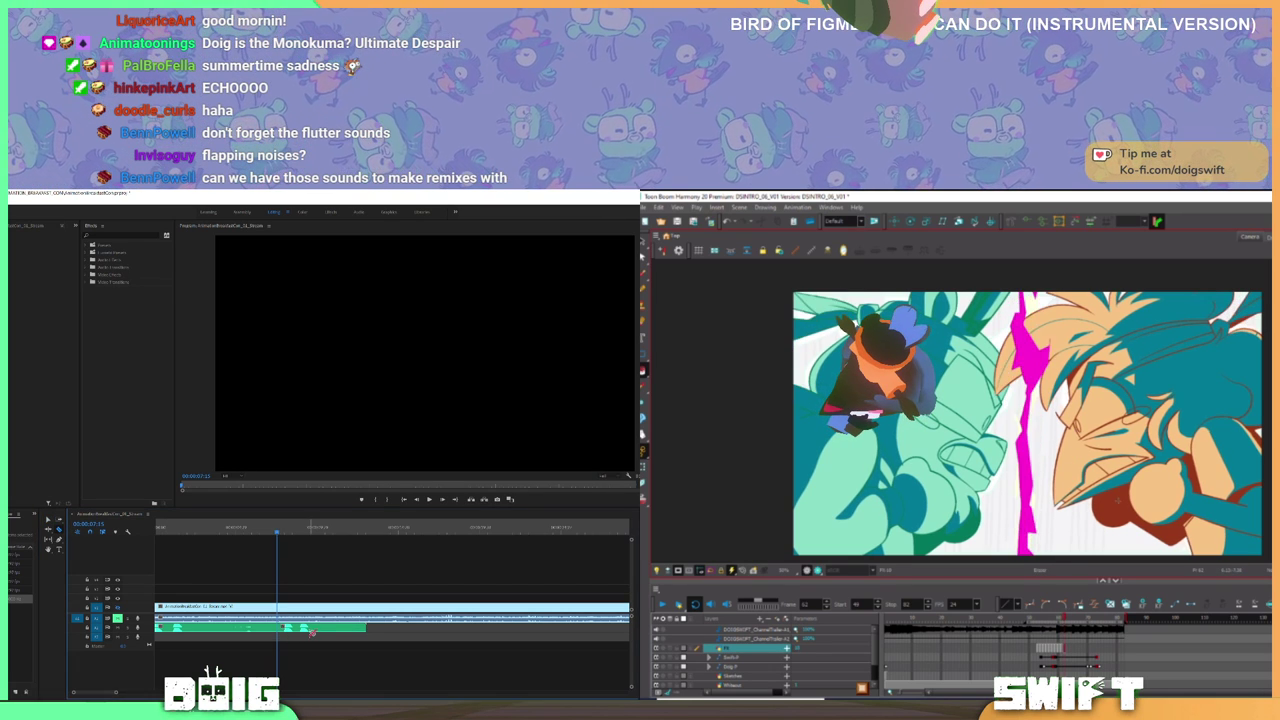
left_click(187, 627)
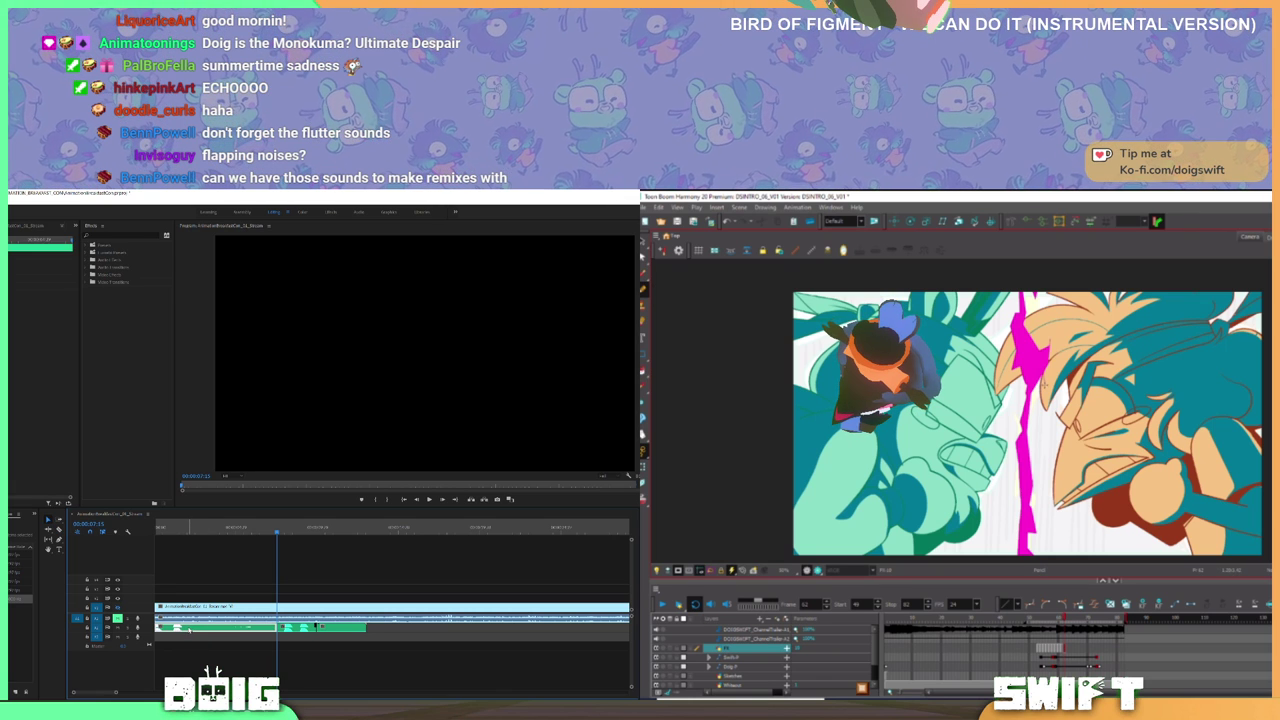
key("Delete")
left_click(335, 627)
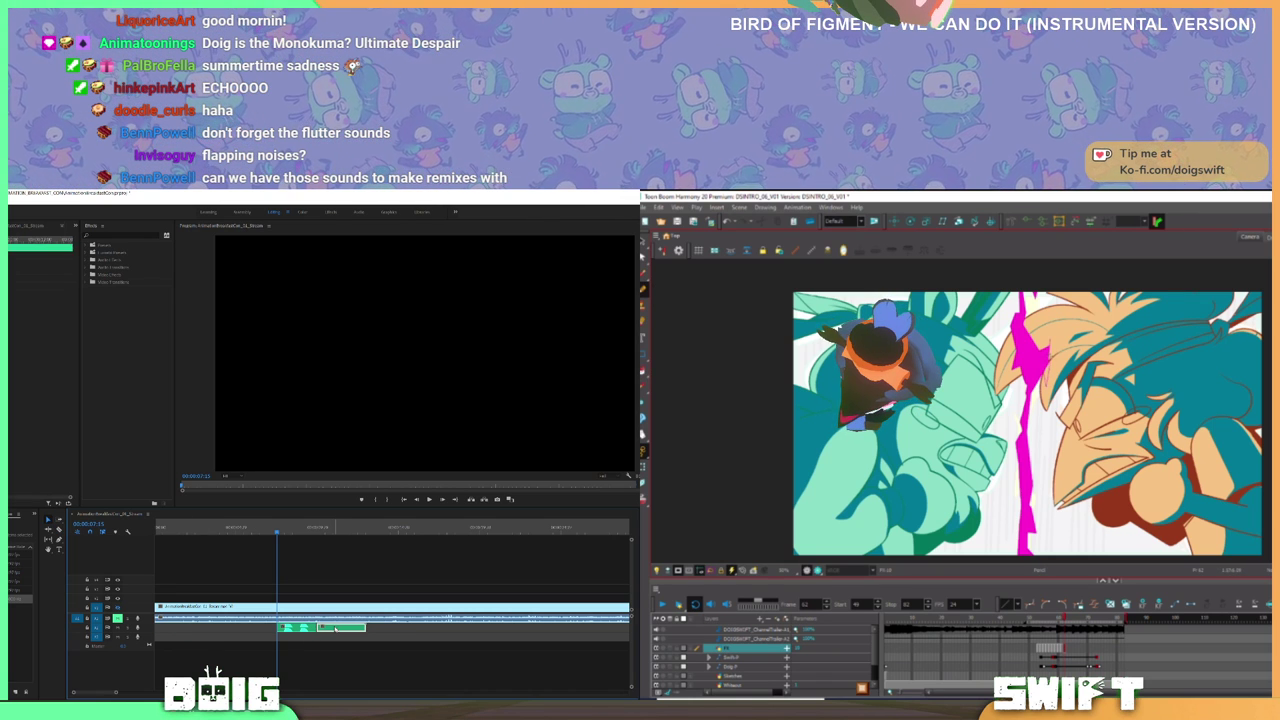
key("Delete")
- Move the remaining voice-over clip to the start of the sequence on the second audio track
left_click_drag(289, 628, 166, 628)
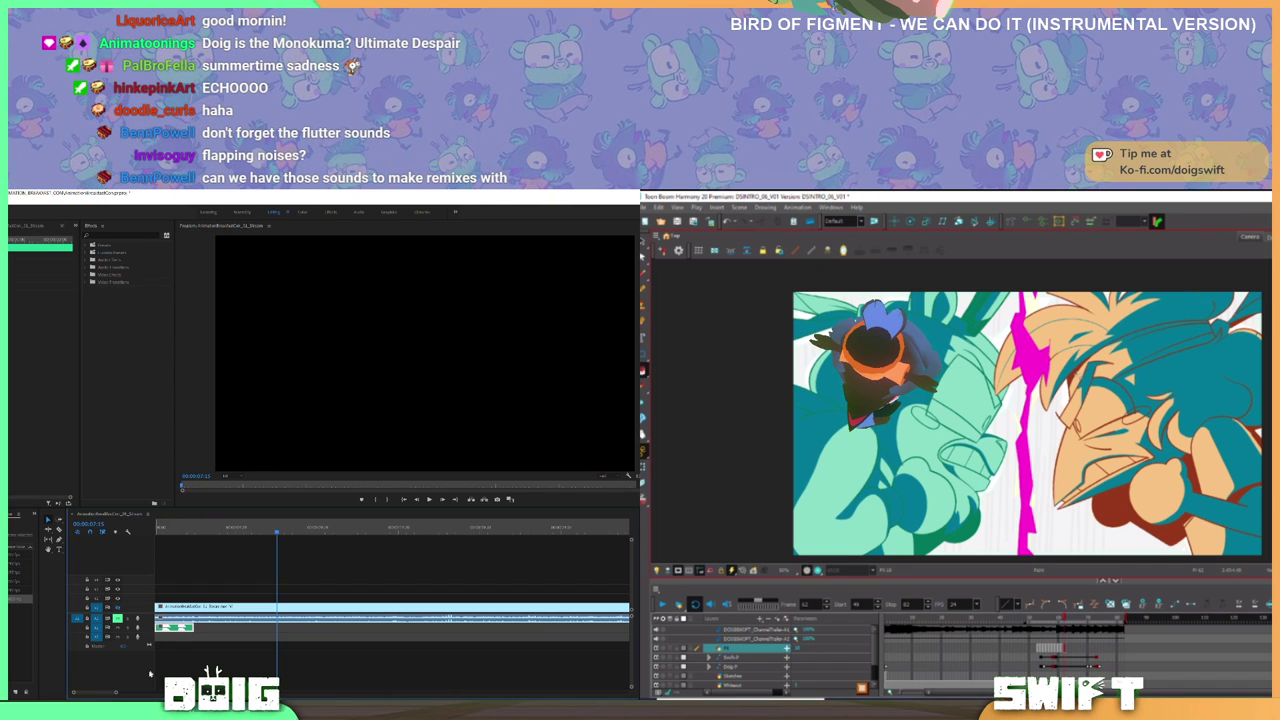
left_click(643, 289)
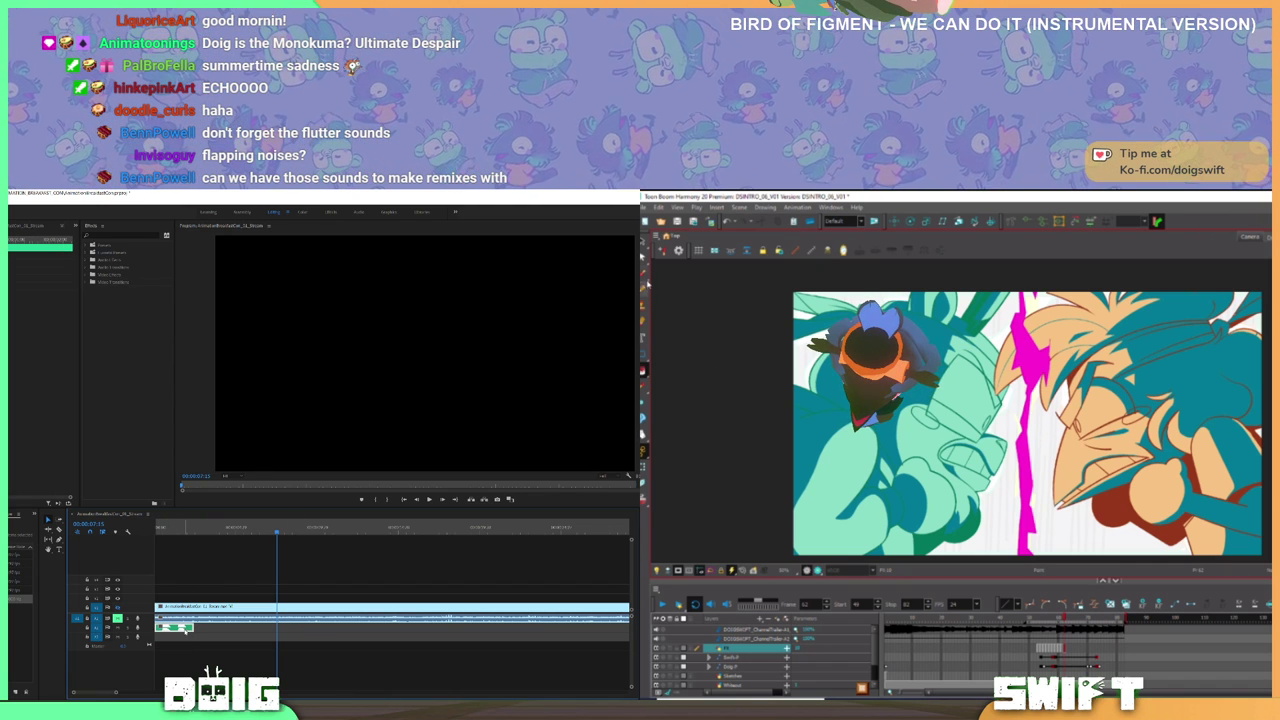
mouse_move(185, 629)
left_mouse_down()
mouse_move(376, 630)
mouse_move(176, 632)
left_mouse_up()
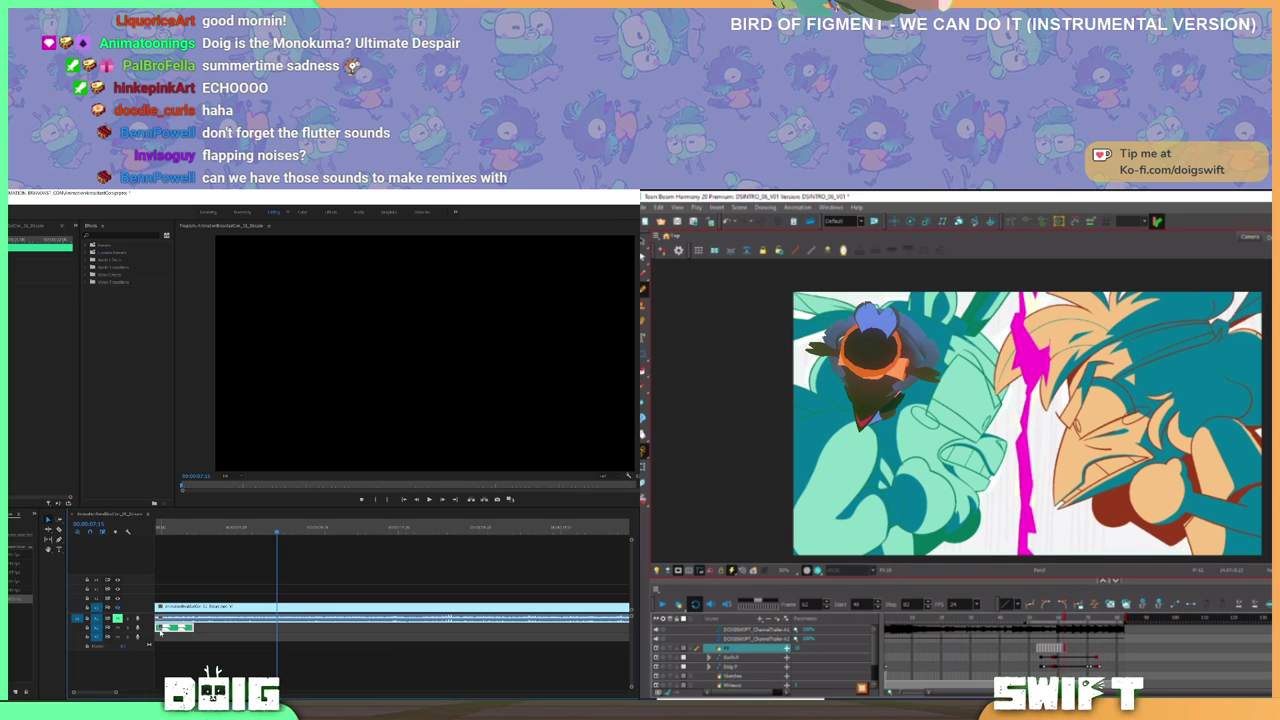
- Set the sequence's out point at the end of the voice-over clip and return the playhead to the start
left_click(195, 531)
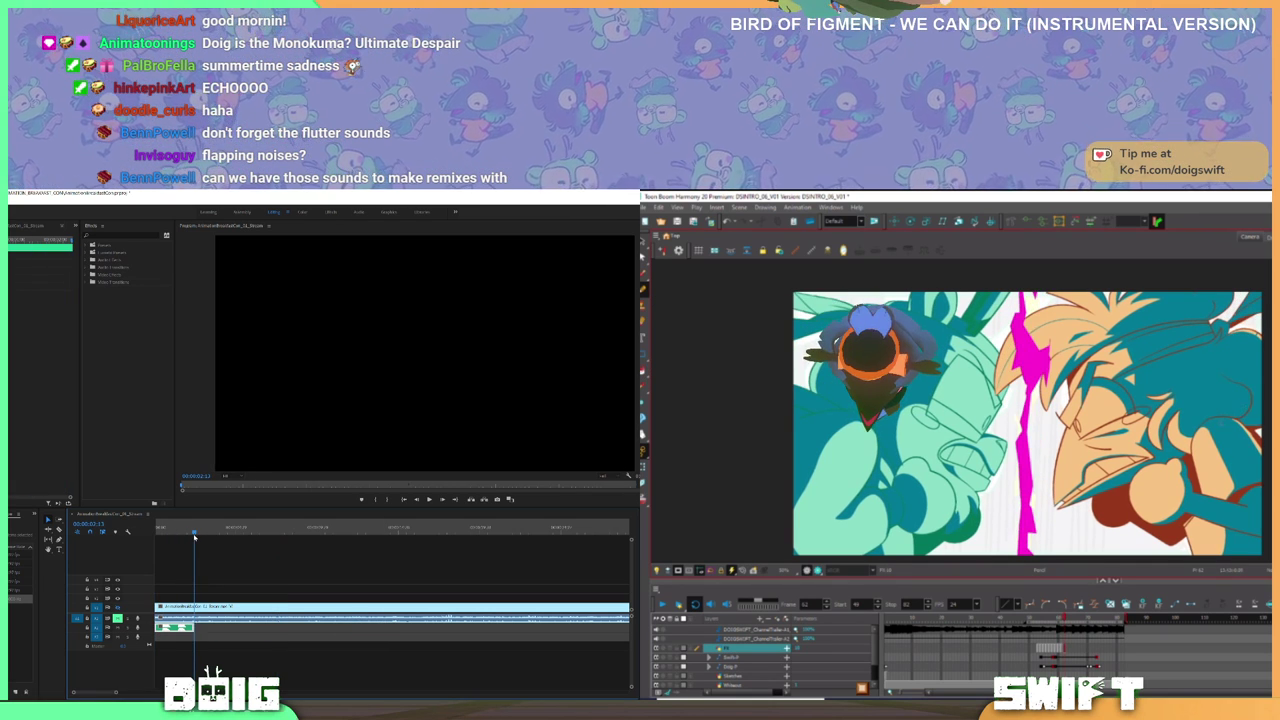
key("o")
left_click_drag(173, 534, 112, 530)
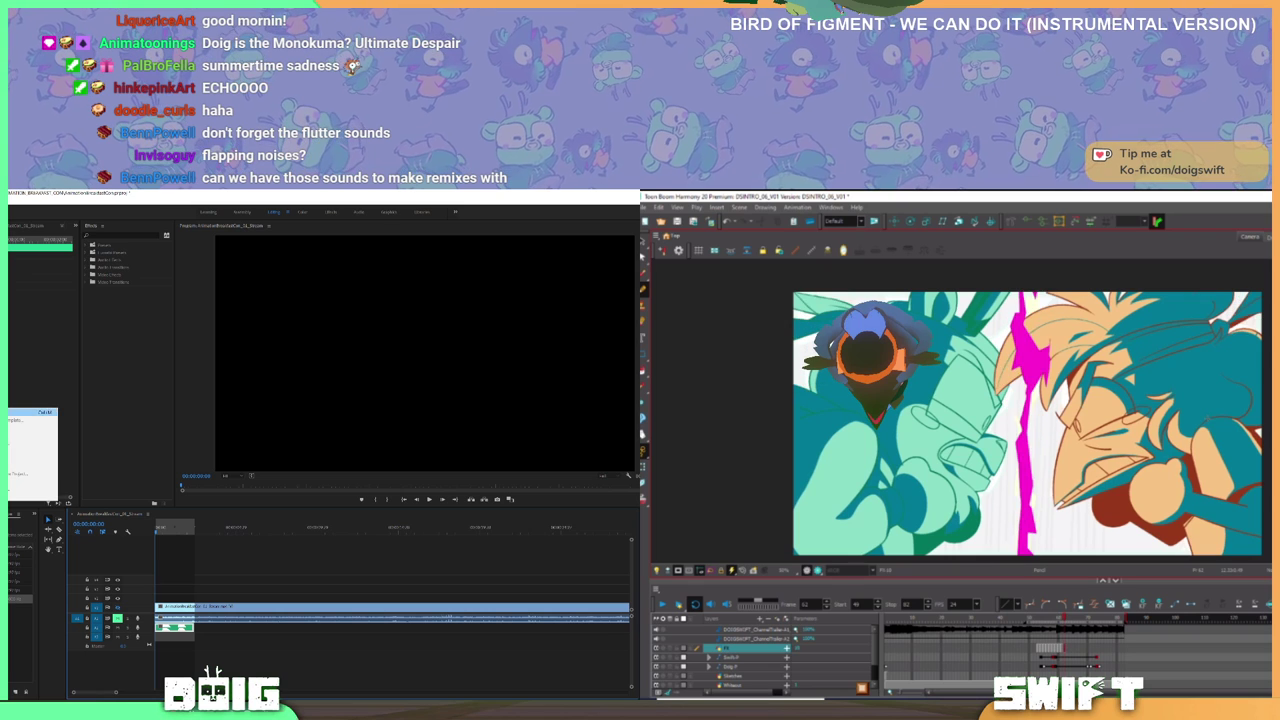
- Open the export settings for the marked range and choose MP3 as the format
key("ctrl+m")
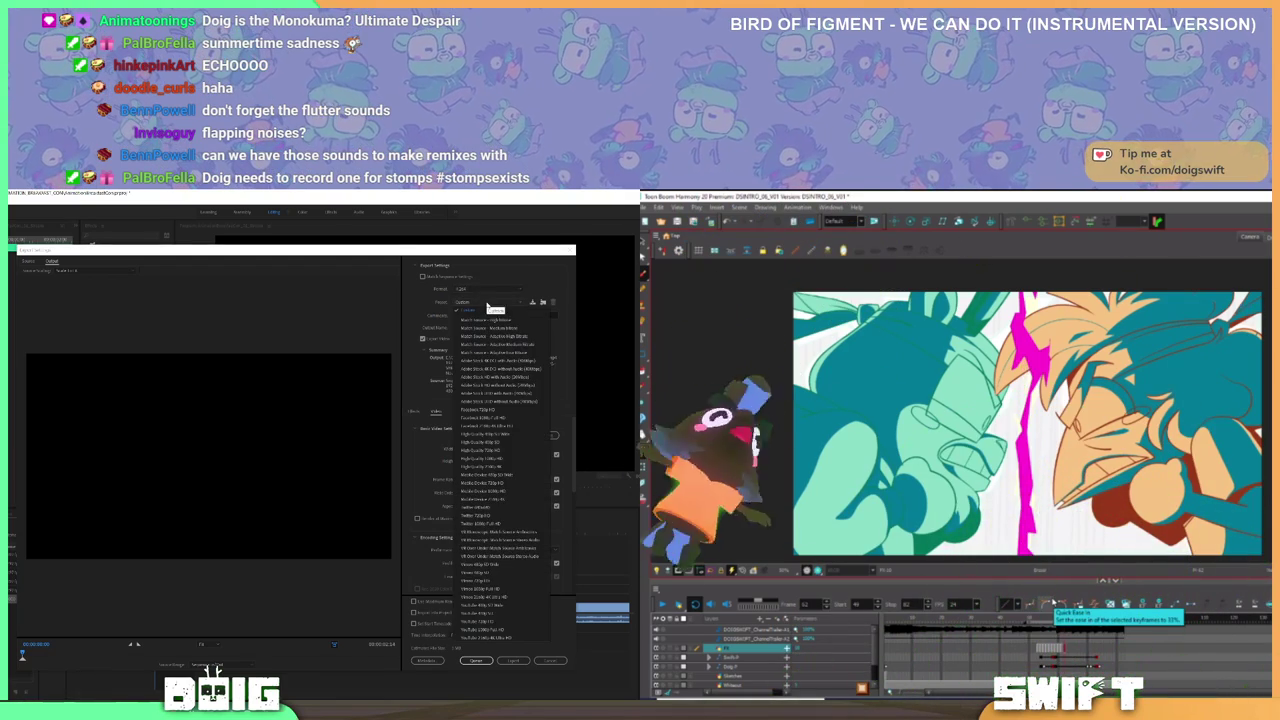
left_click(490, 288)
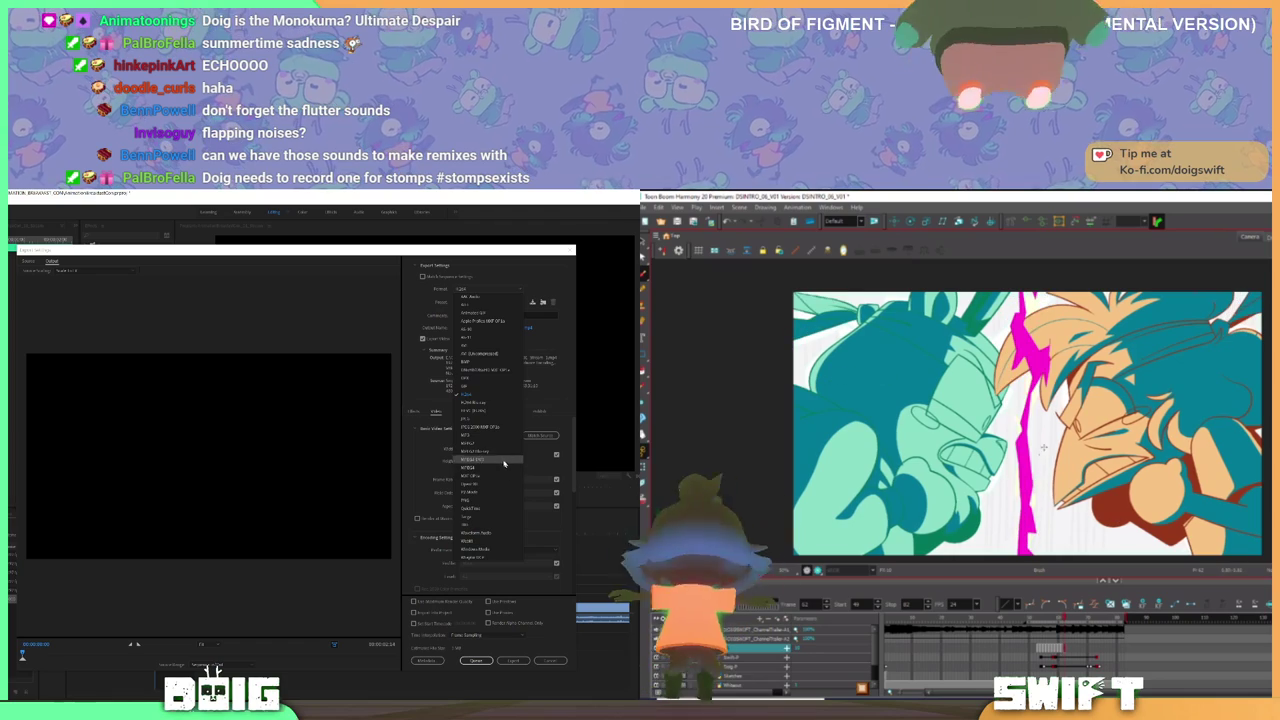
left_click(472, 435)
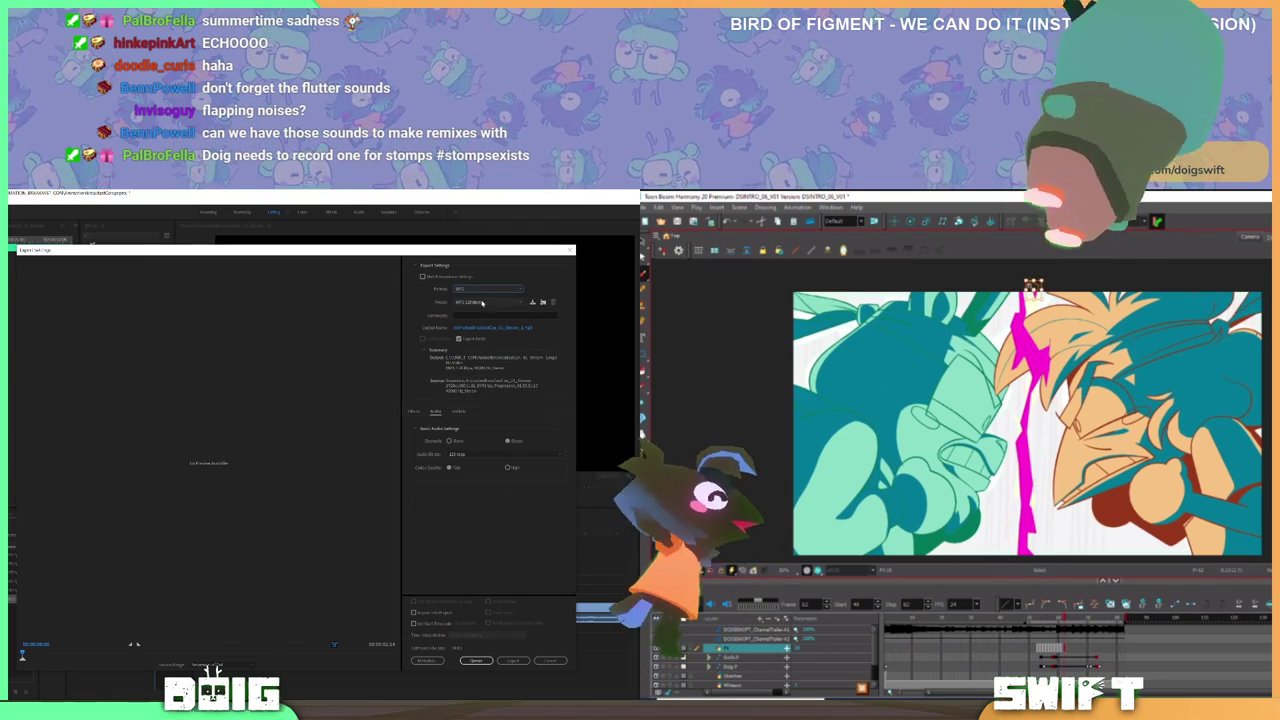
- Give the MP3 export a new output file name beginning with "Channel_" and keep the current project folder
left_click(470, 328)
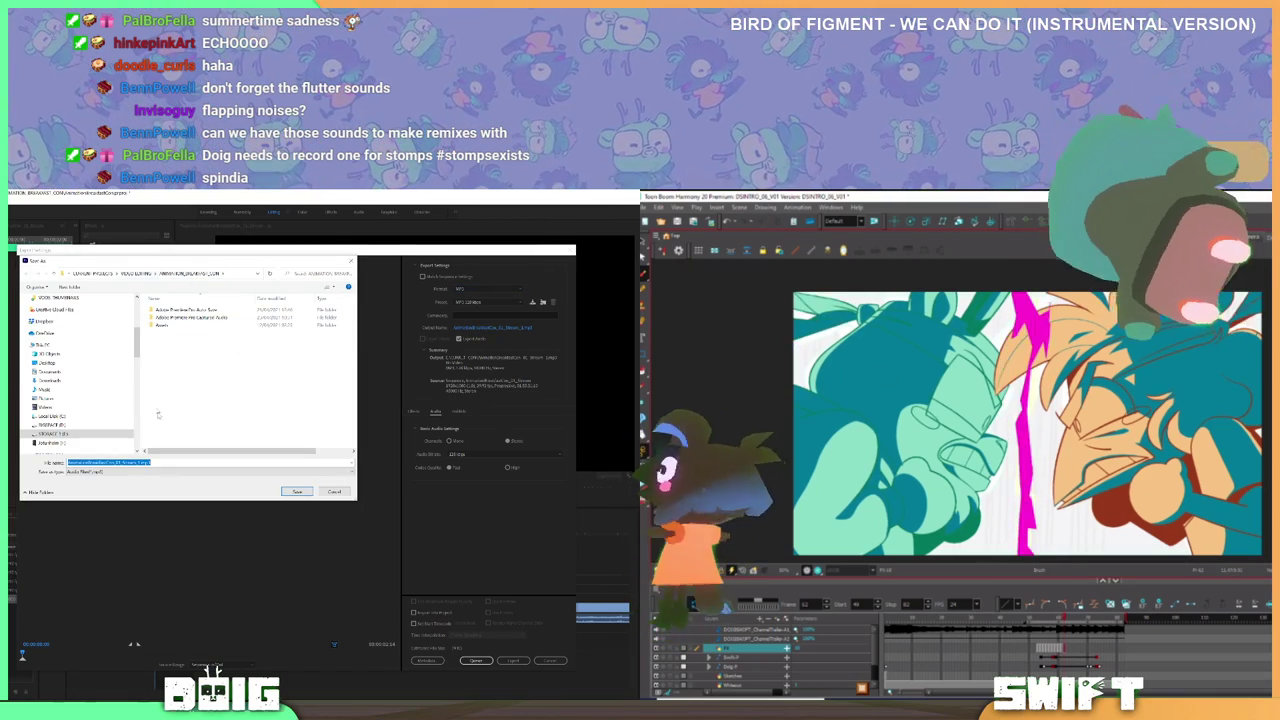
left_click(137, 462)
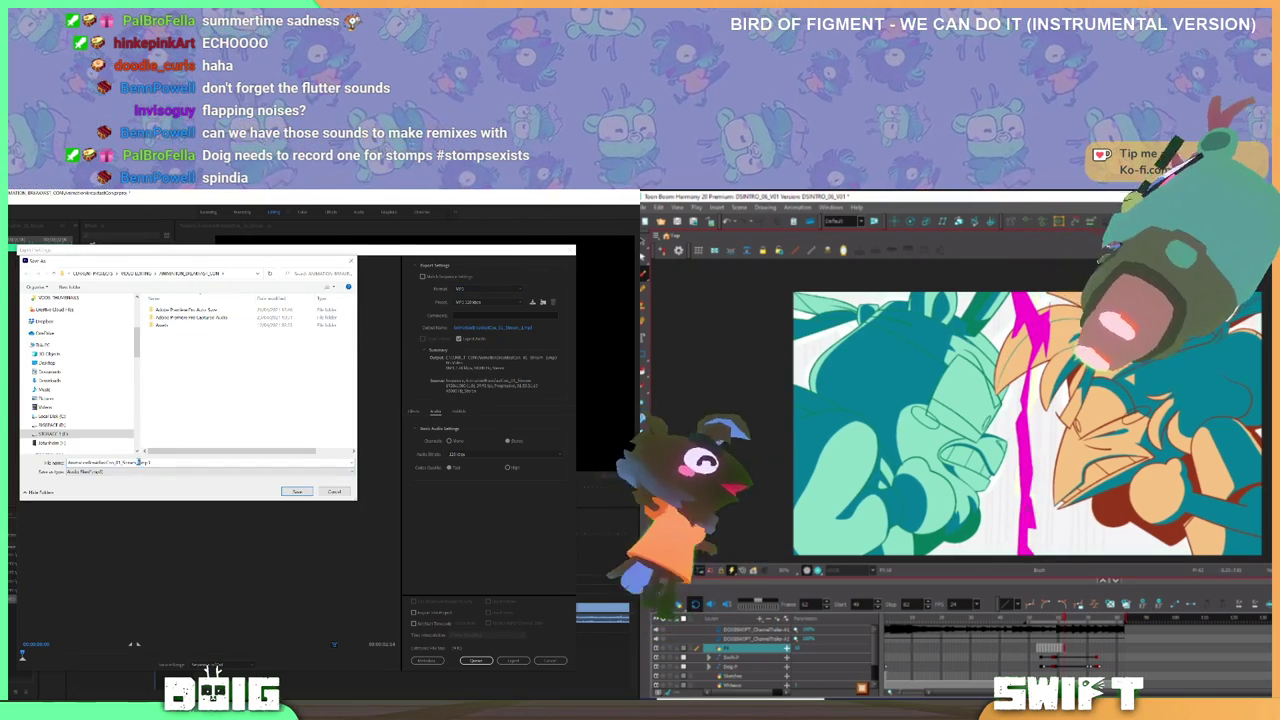
left_click_drag(138, 462, 67, 462)
type("Dhannel_0")
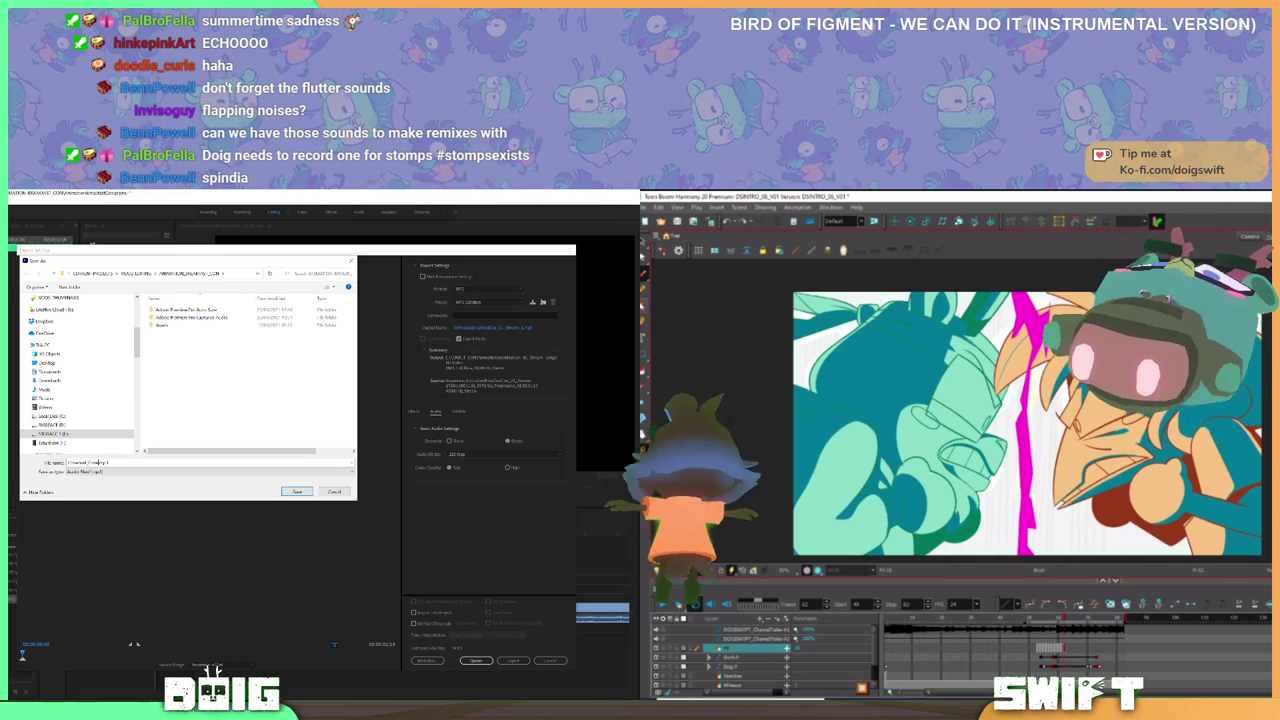
left_click(296, 492)
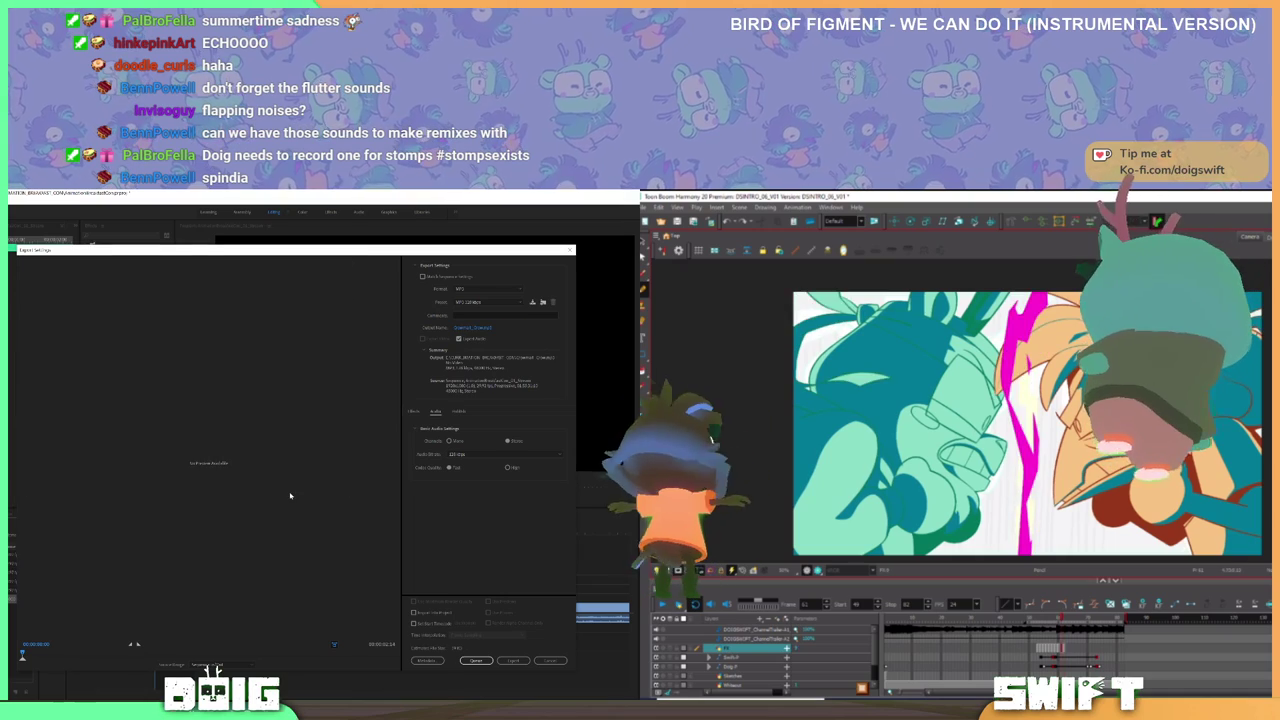
- Export the voice-over as MP3 and save the project before switching to Unity
left_click(513, 661)
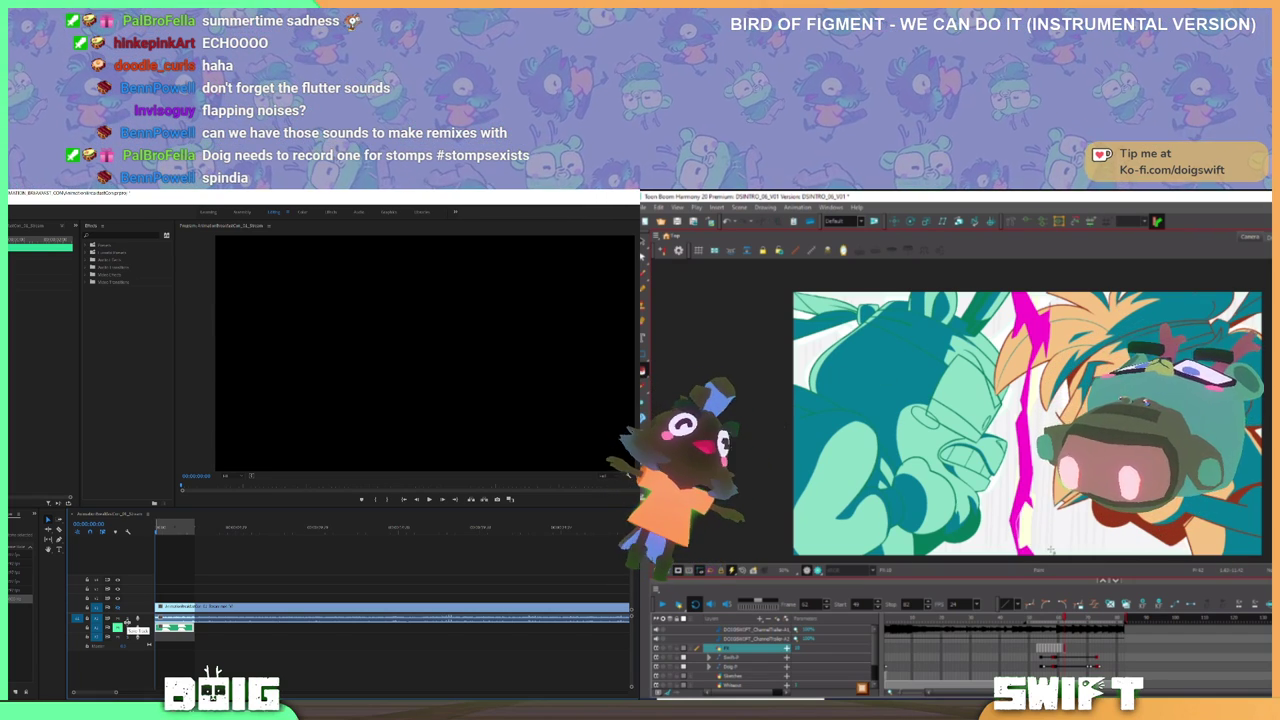
key("ctrl+s")
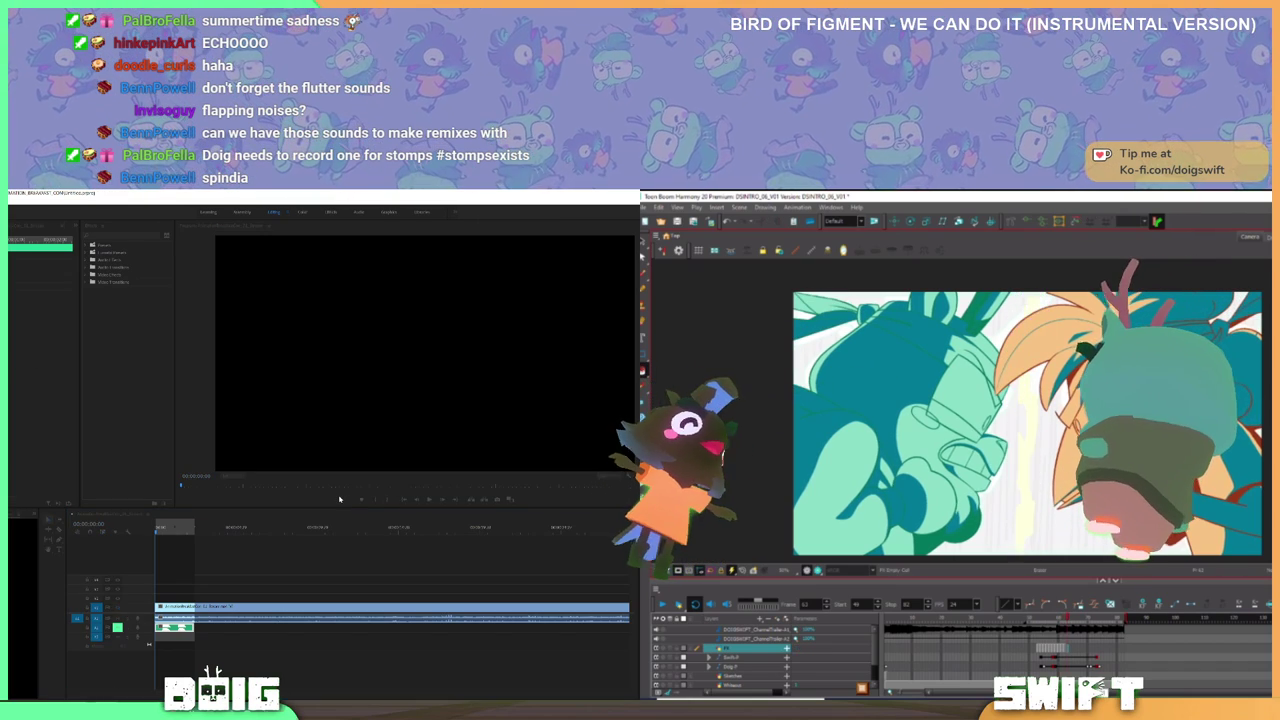
key("alt+Tab")
- In Harmony, draw the next lightning bolt between the two characters on the following empty frame and fill it with magenta
left_click(1067, 652)
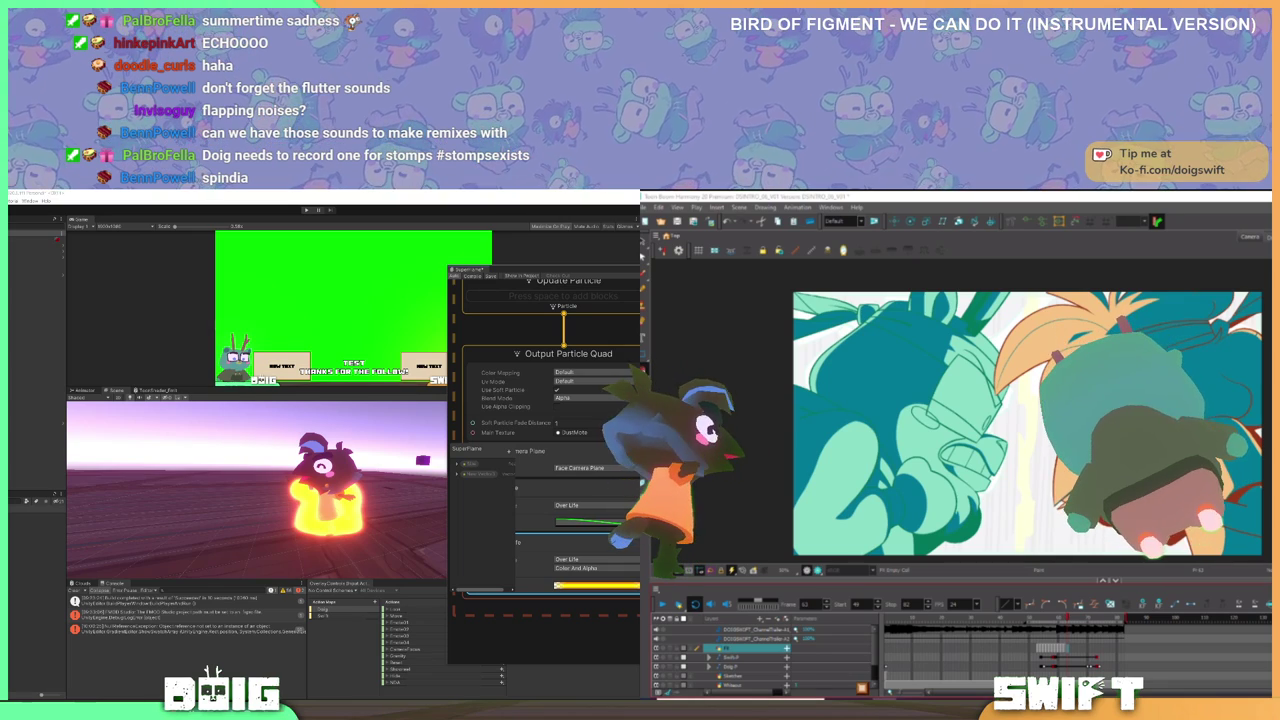
left_click_drag(12, 200, 8, 404)
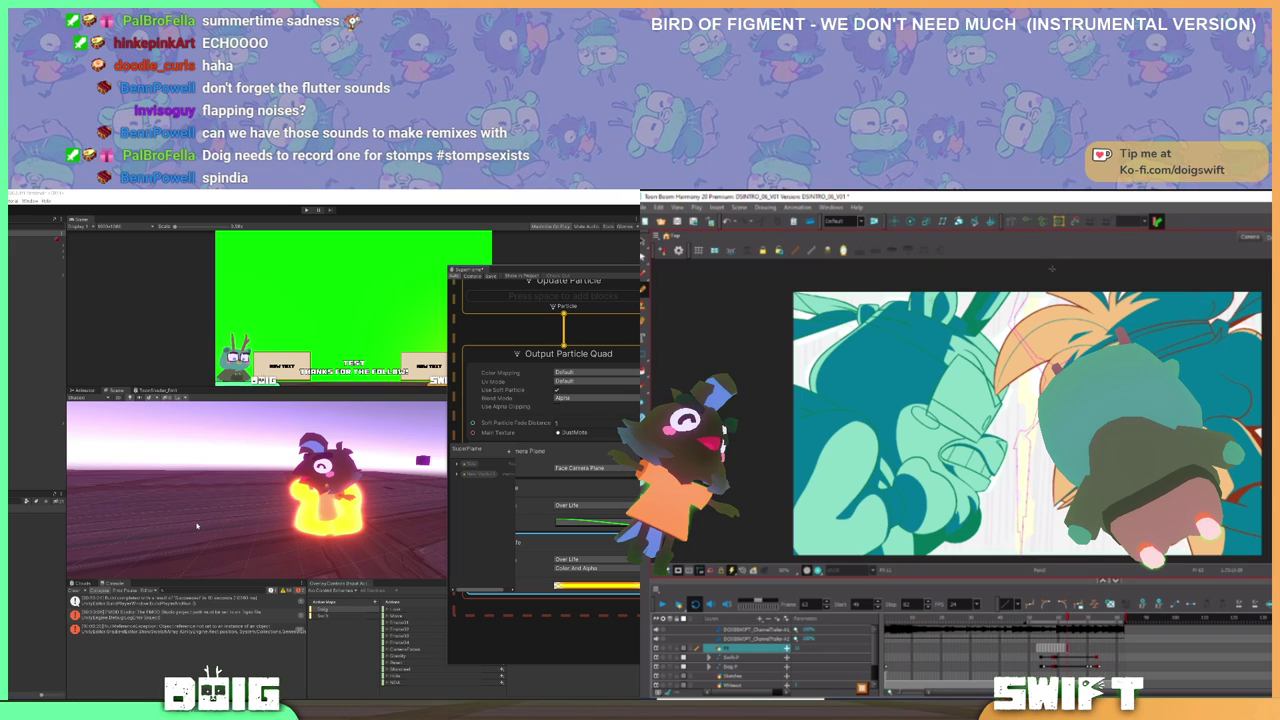
key("alt+i")
left_click_drag(1020, 305, 1022, 520)
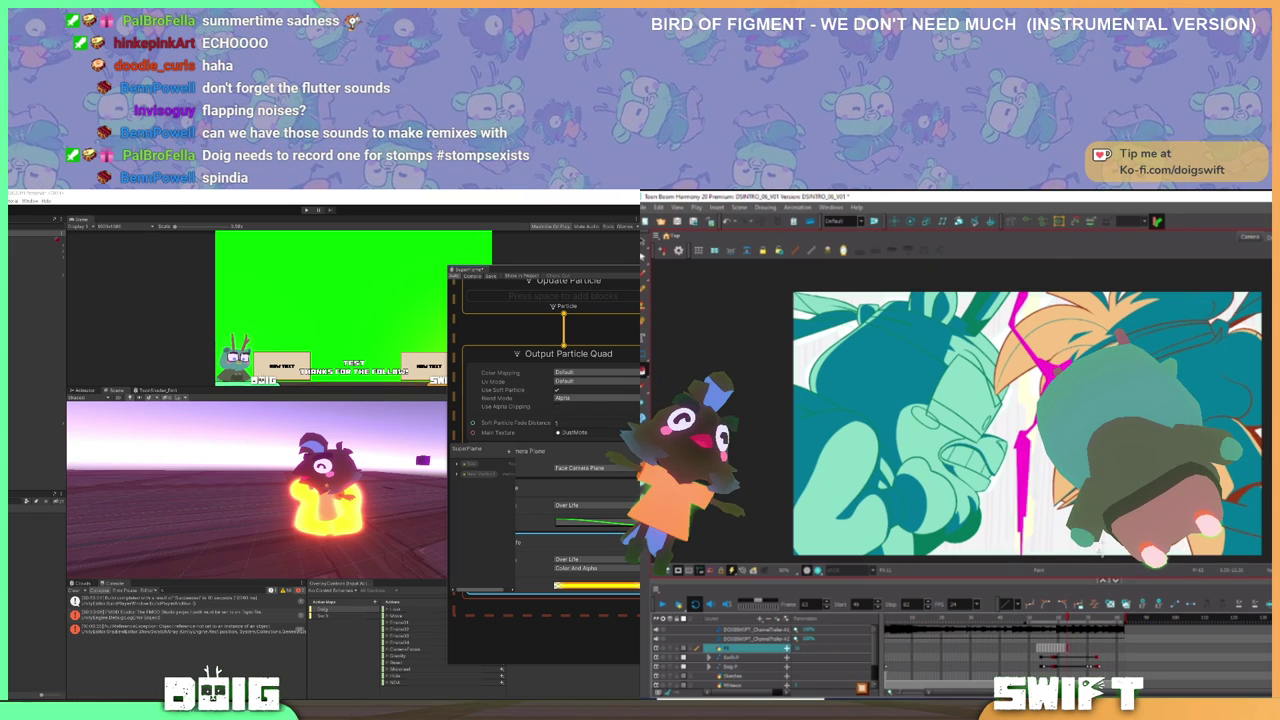
- In Unity, open the SuperFlame graph's colour-over-life gradient and set its first colour key's HDR intensity to 0
left_click_drag(589, 272, 572, 296)
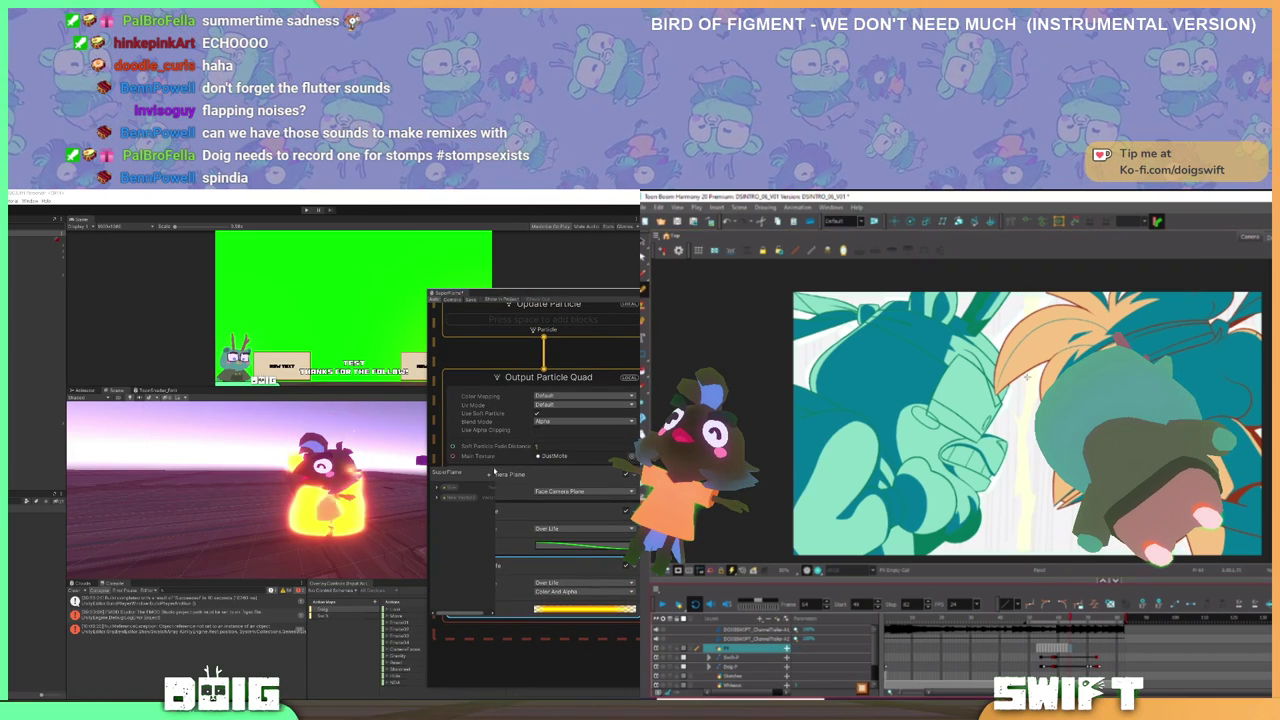
left_click(540, 607)
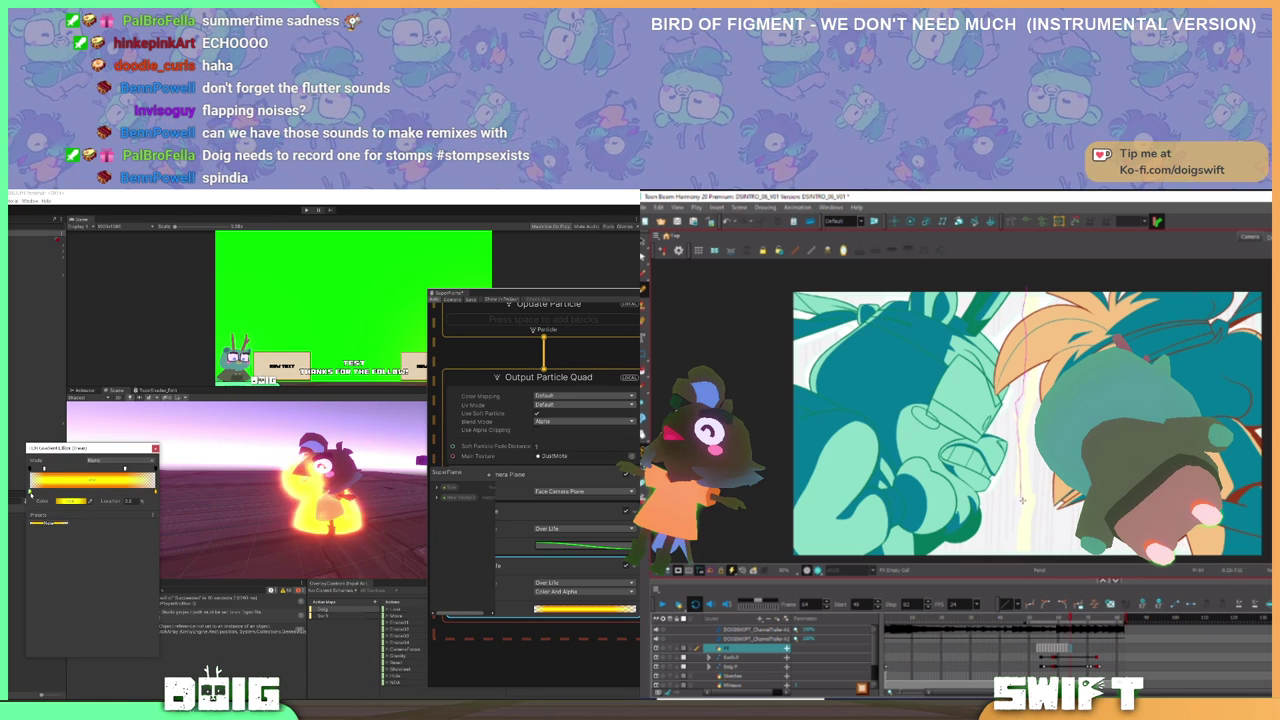
left_click(70, 500)
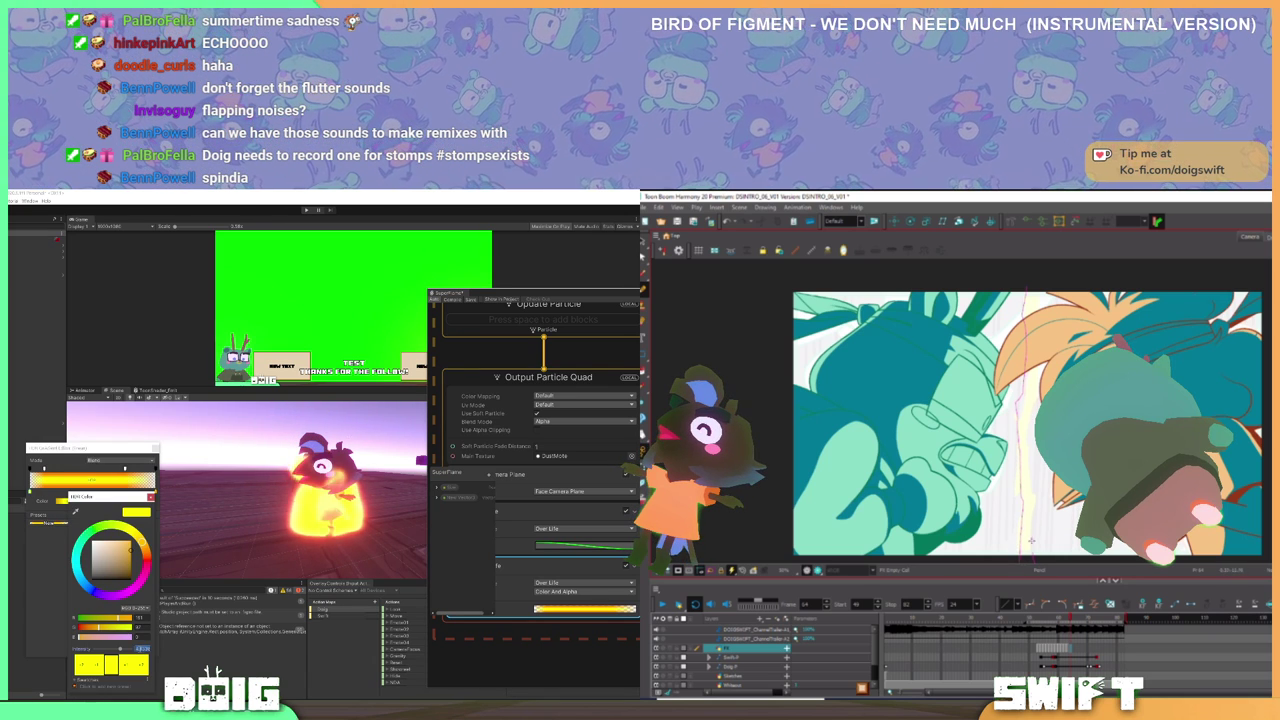
type("0")
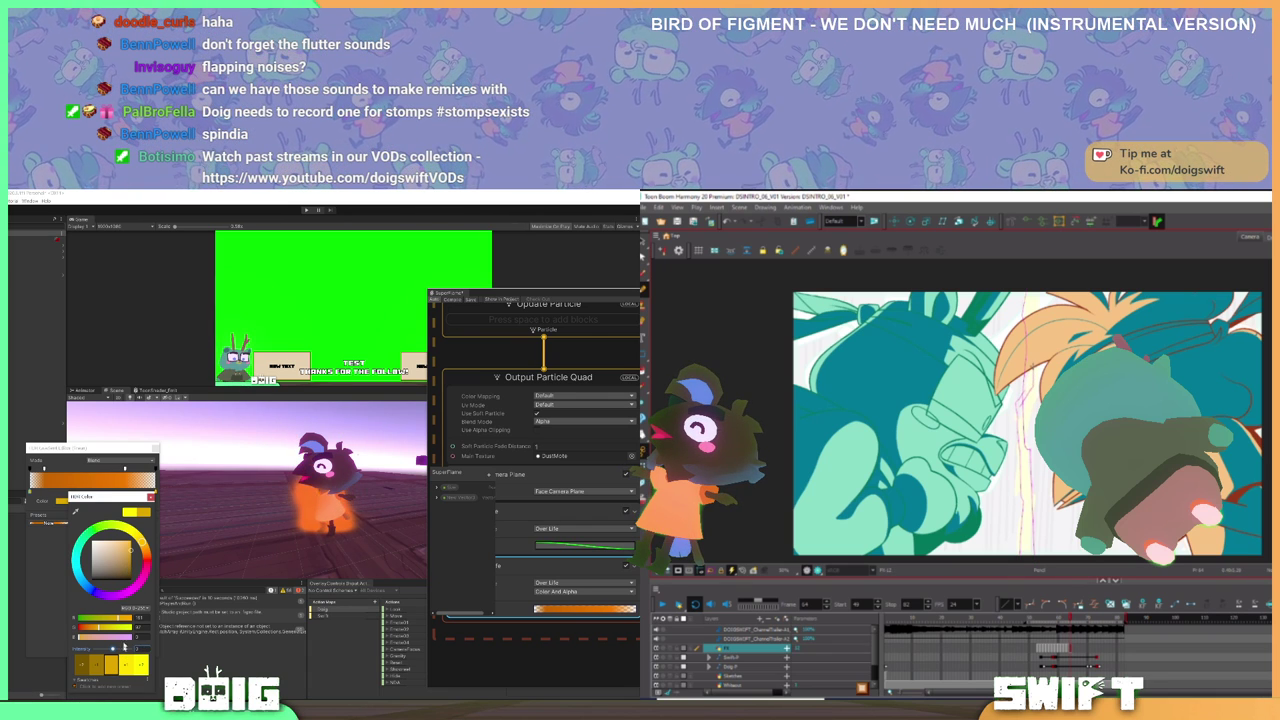
left_click_drag(88, 447, 252, 456)
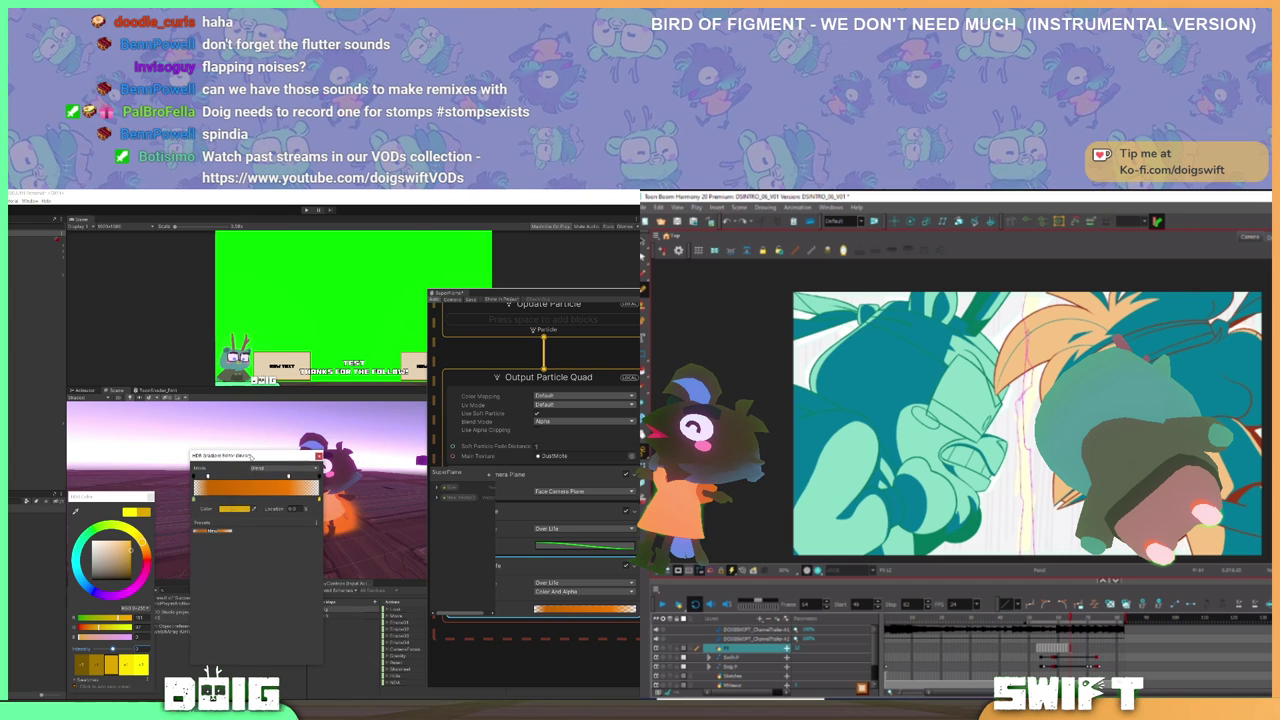
left_click(234, 509)
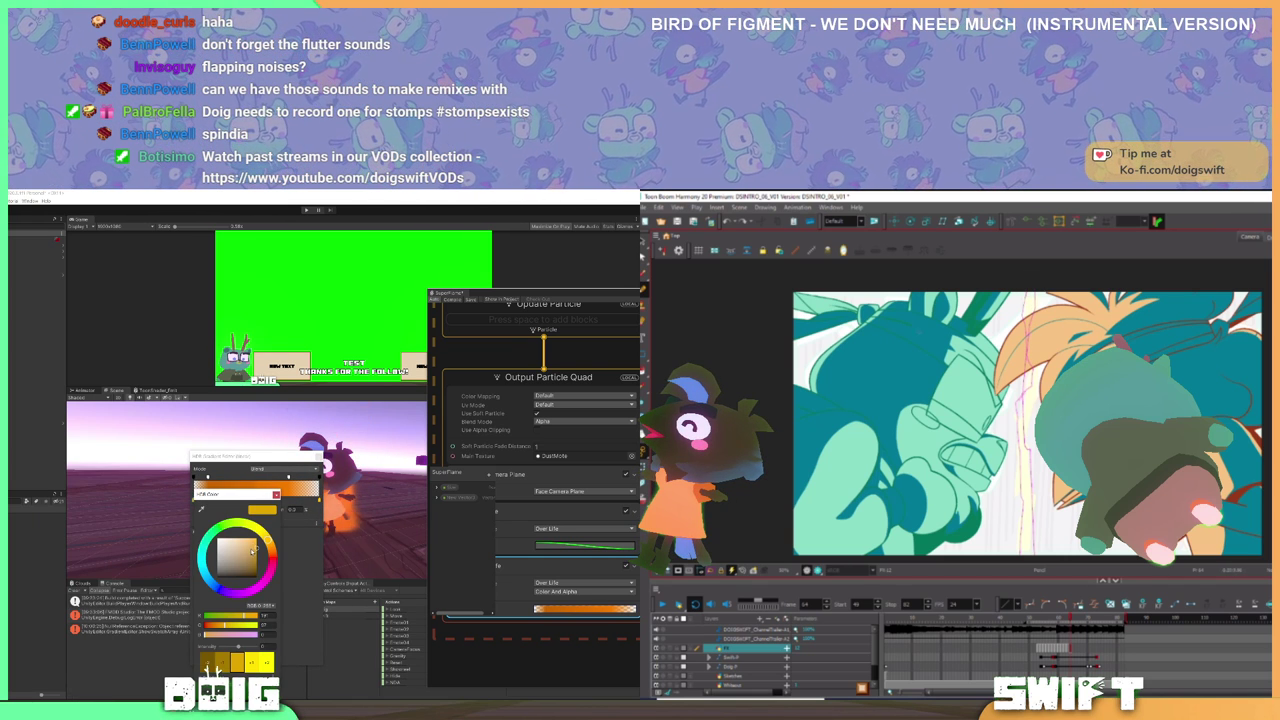
- In Harmony, fill the current frame's outlined lightning bolt with magenta
left_click(645, 371)
left_click(1027, 505)
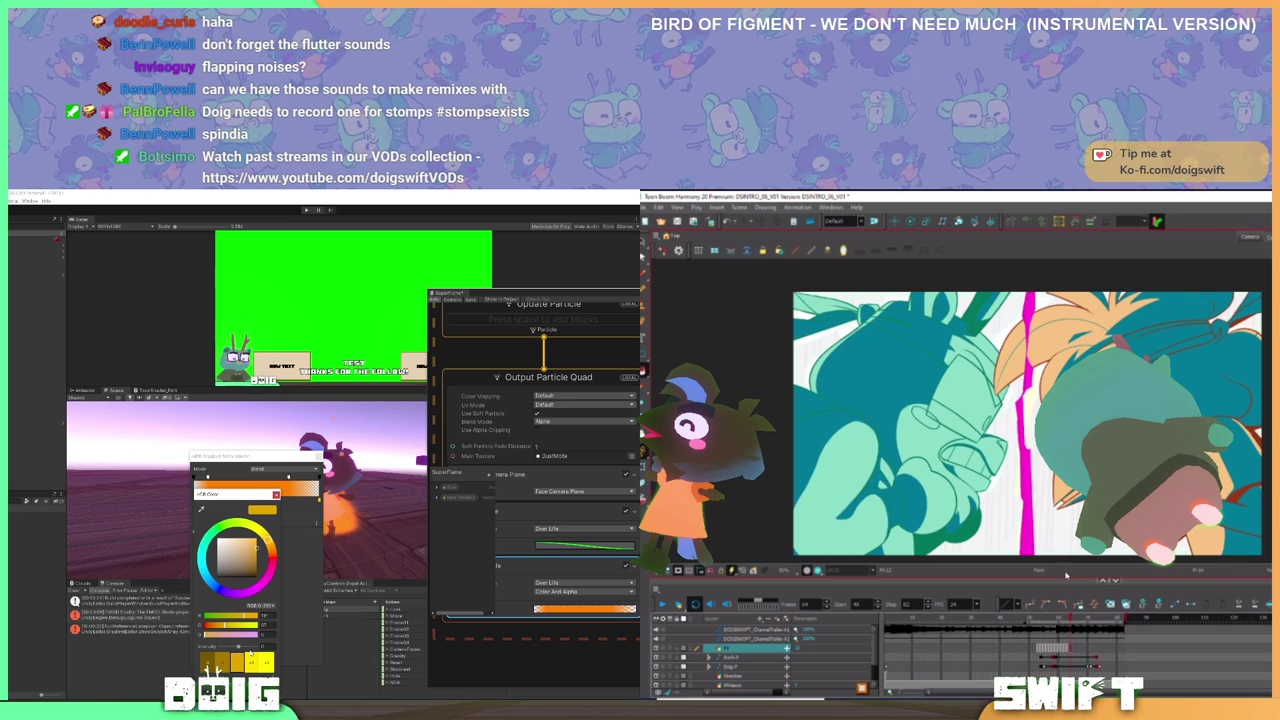
- In Unity, shift the hue of the flame gradient's first colour key from orange towards pure yellow
left_click_drag(234, 495, 72, 460)
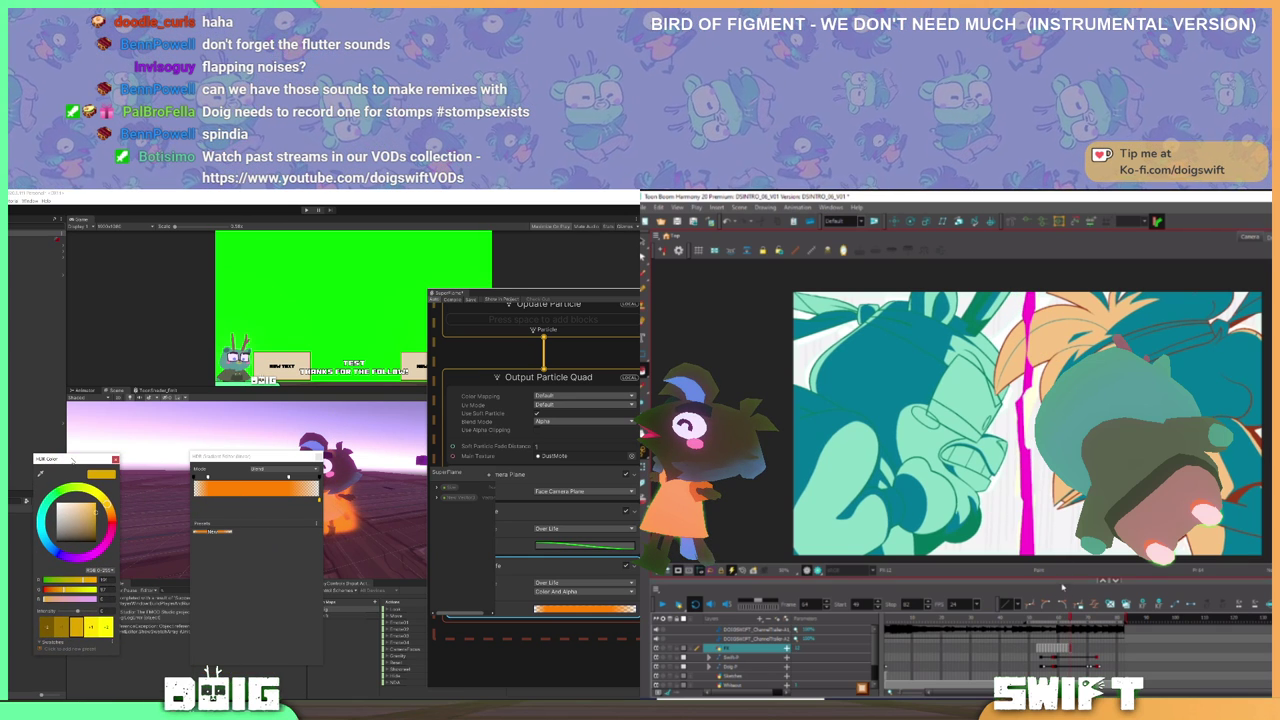
left_click(224, 500)
left_click_drag(224, 500, 184, 503)
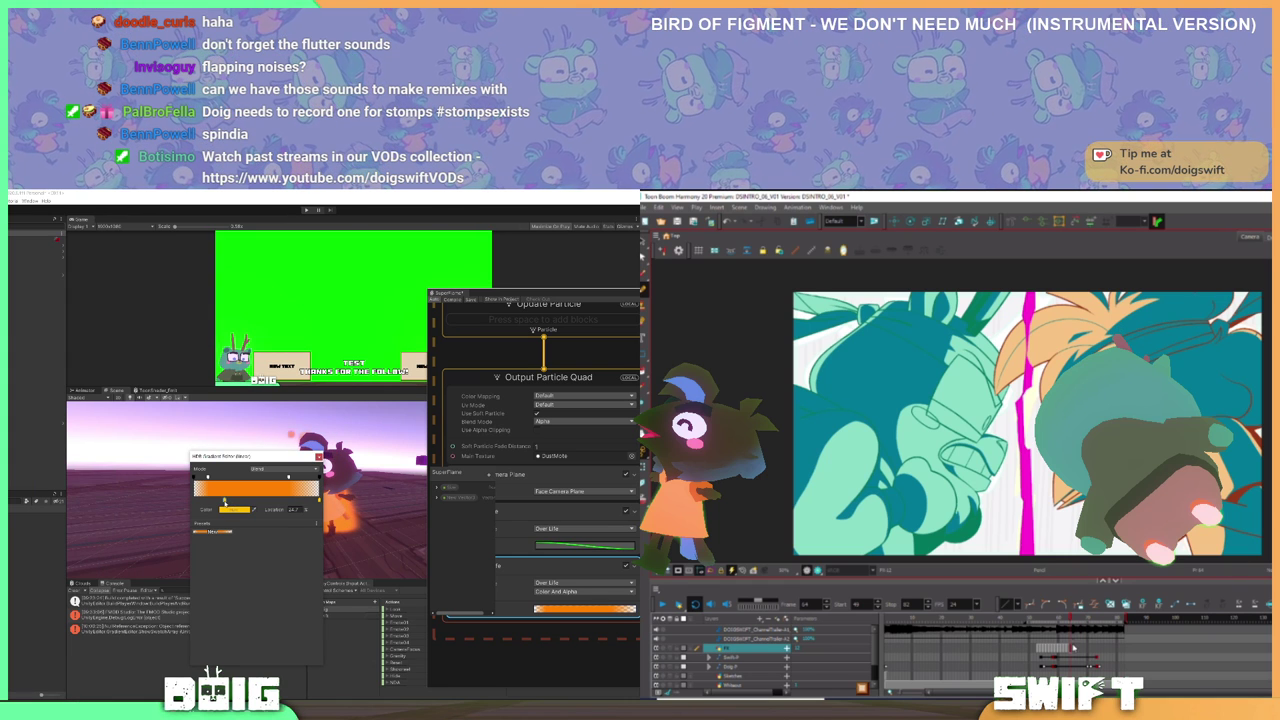
double_click(195, 504)
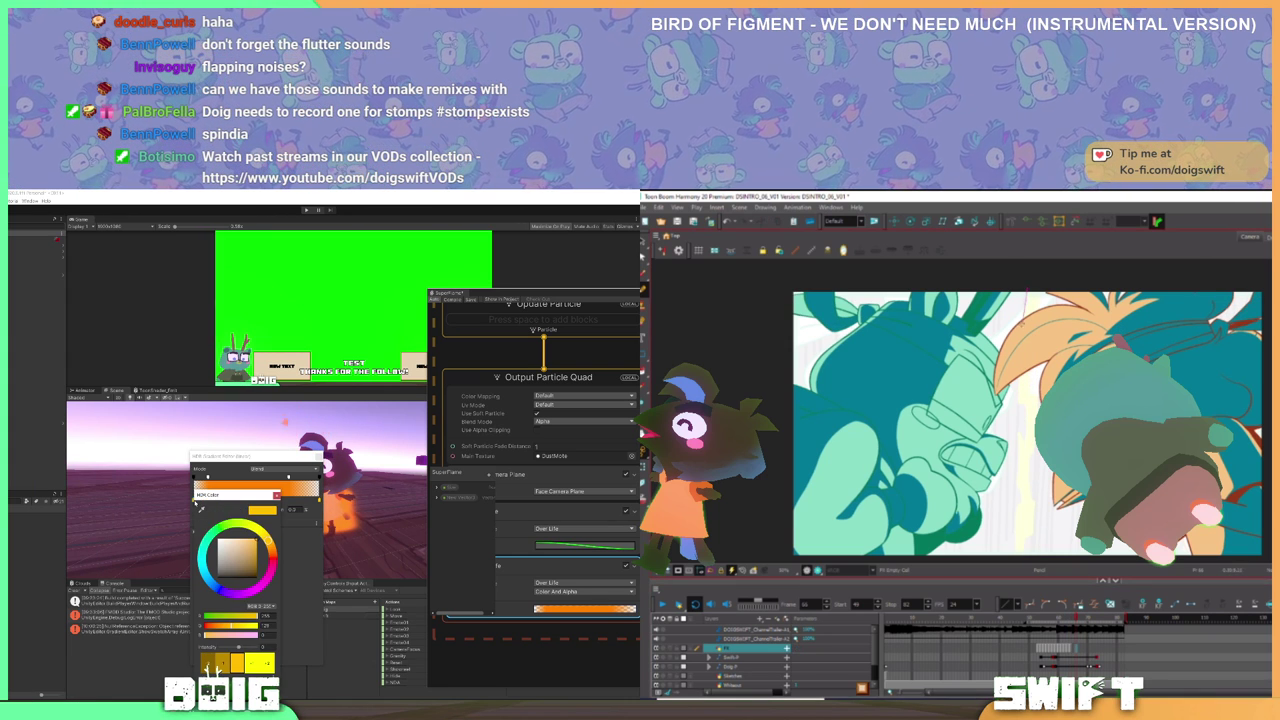
mouse_move(267, 545)
left_mouse_down()
mouse_move(269, 534)
mouse_move(235, 541)
mouse_move(258, 536)
left_mouse_up()
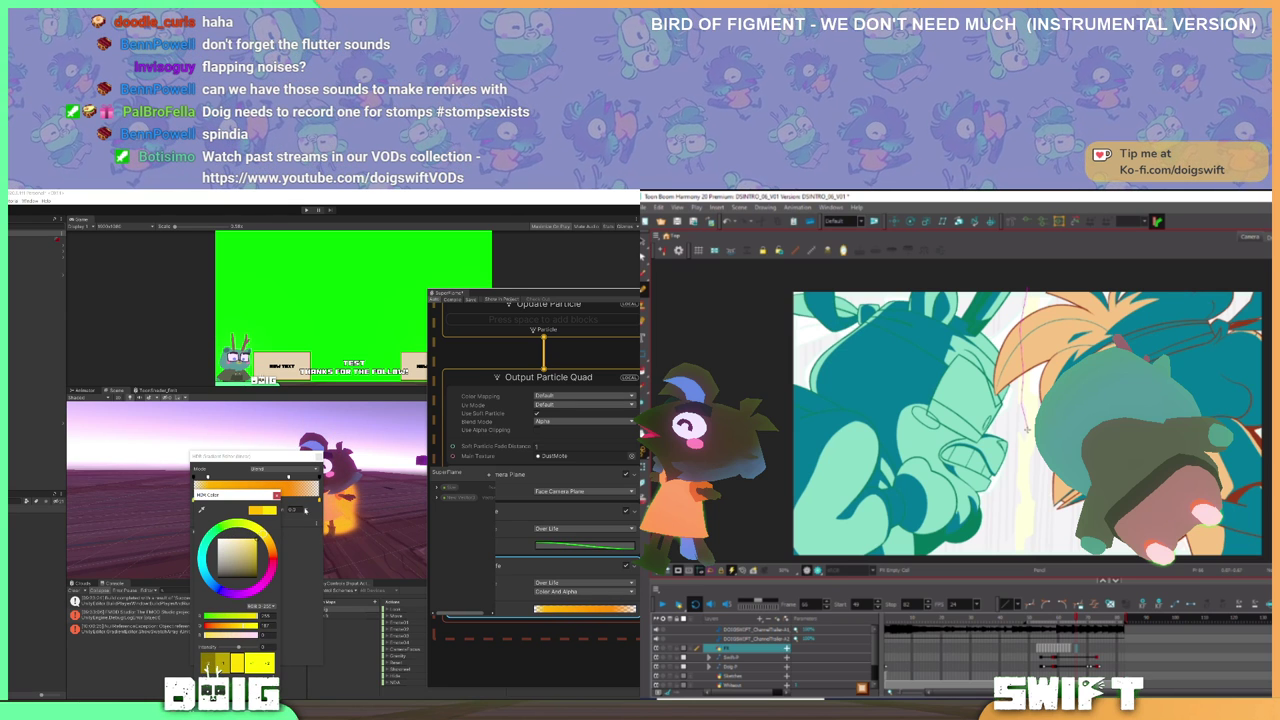
left_click(278, 496)
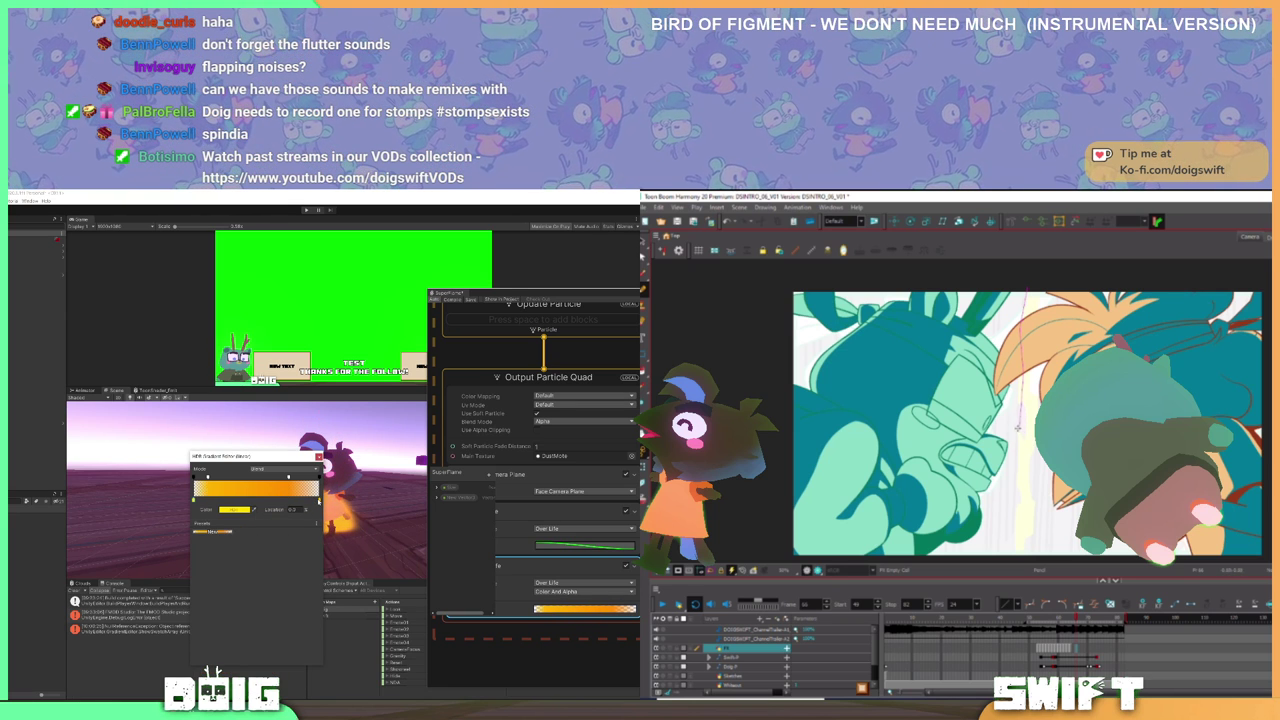
- Remove the colour key at the end of the flame gradient and add a new one just past the middle
left_click(319, 501)
left_click_drag(319, 501, 289, 529)
left_click_drag(248, 463, 154, 444)
left_click(166, 482)
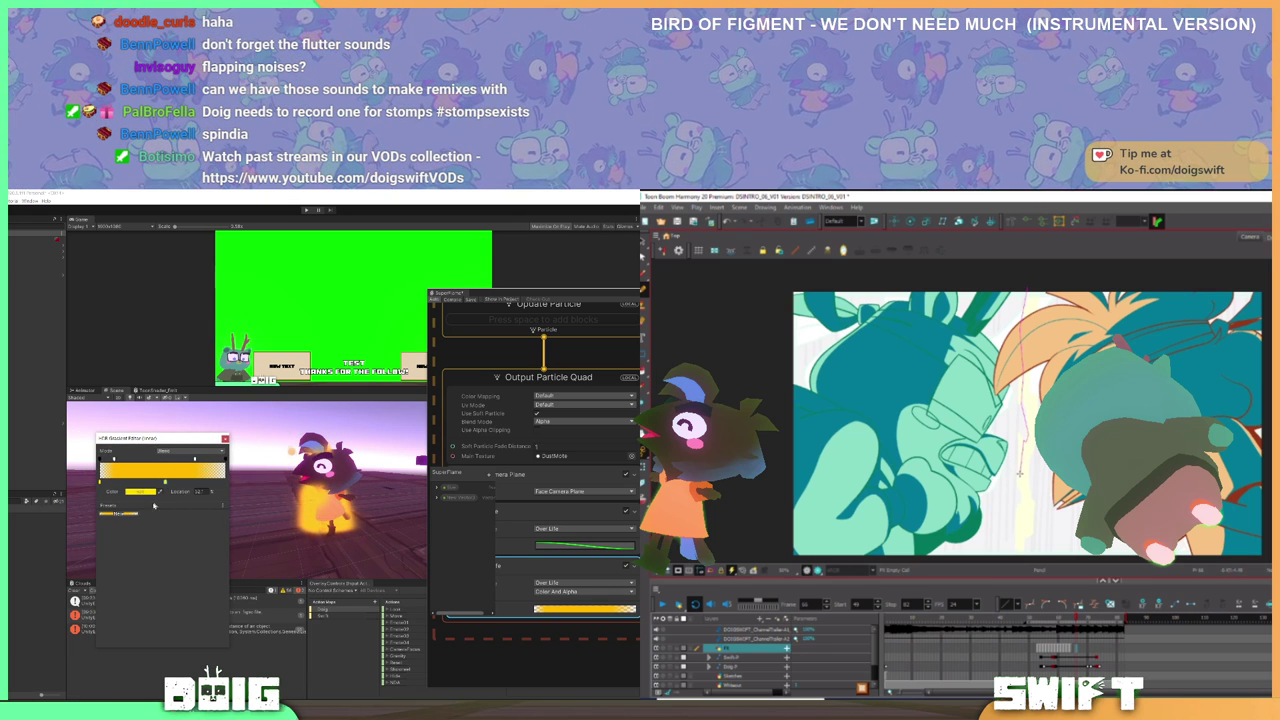
- Set the flame gradient's middle colour key to white, shift it slightly towards the end and close the gradient editor
left_click(141, 491)
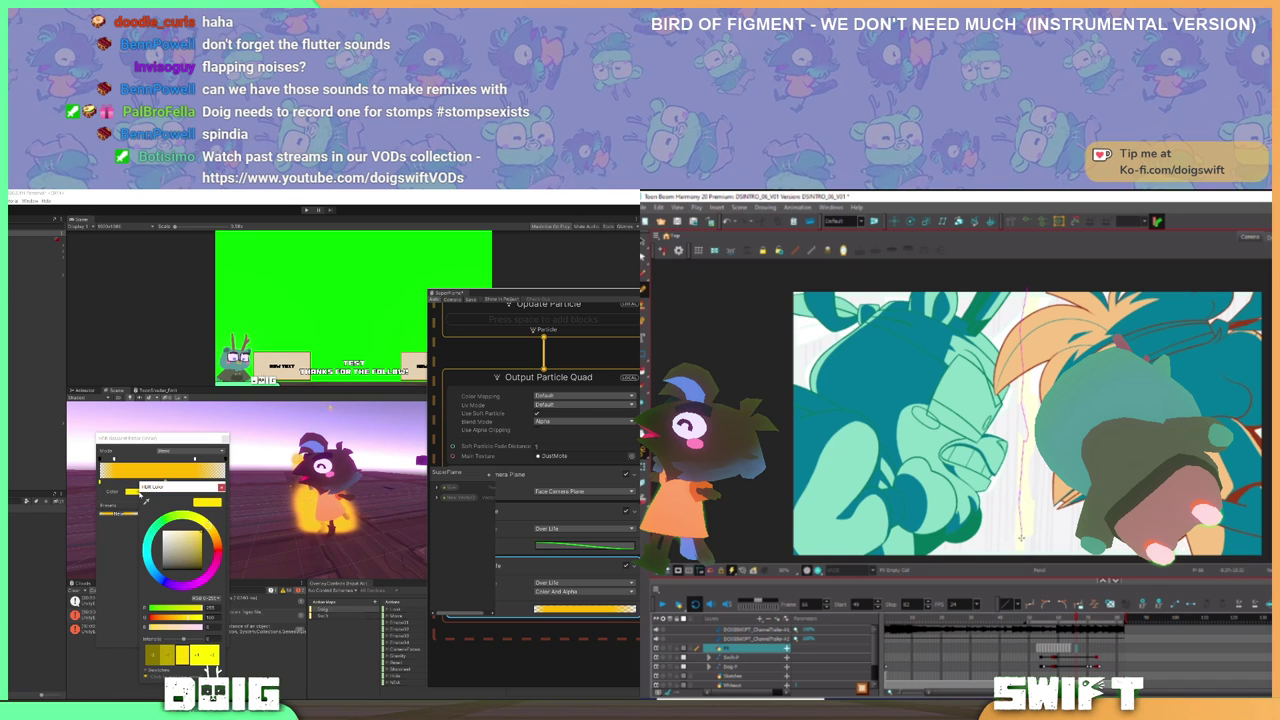
left_click_drag(175, 543, 150, 518)
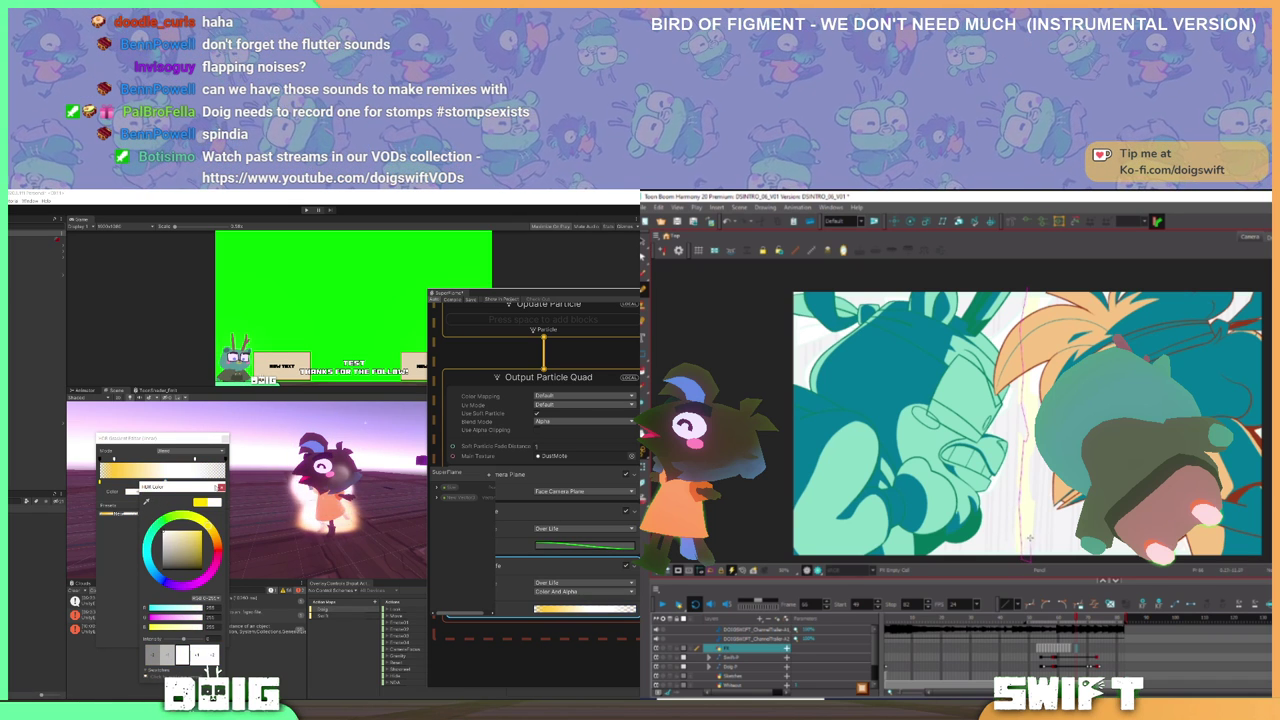
left_click(221, 487)
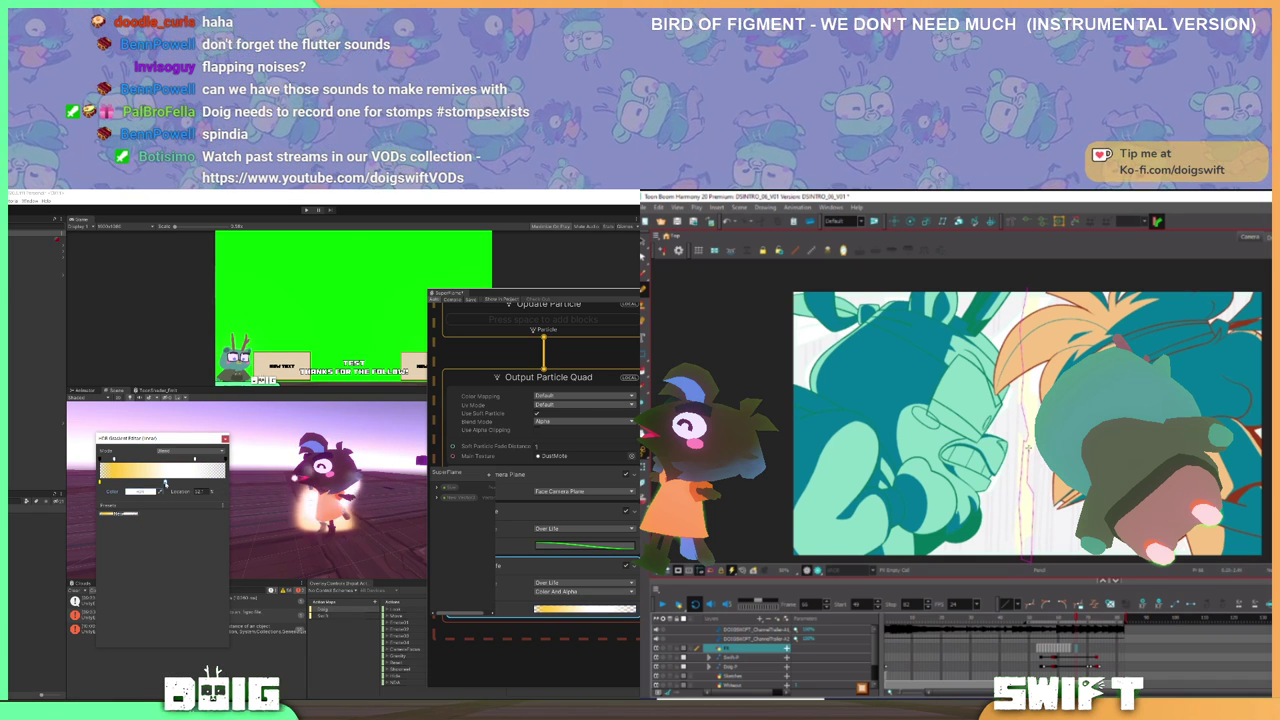
left_click_drag(165, 483, 169, 483)
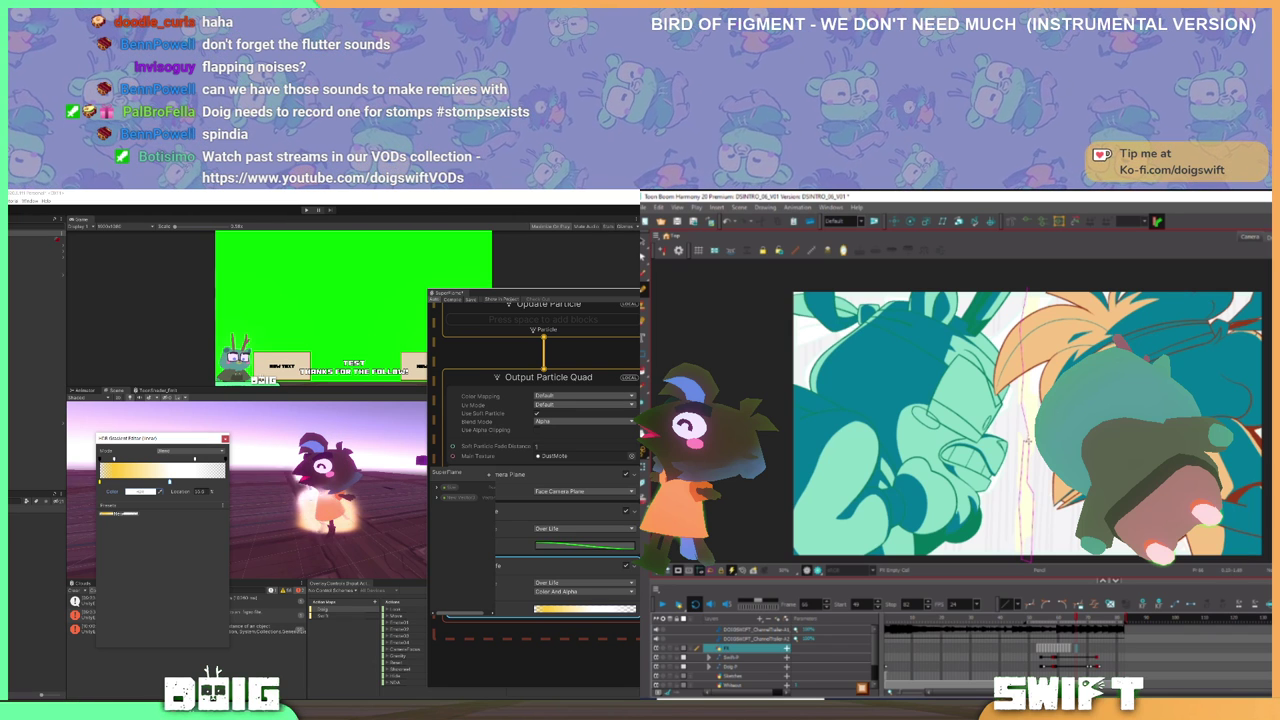
left_click(225, 439)
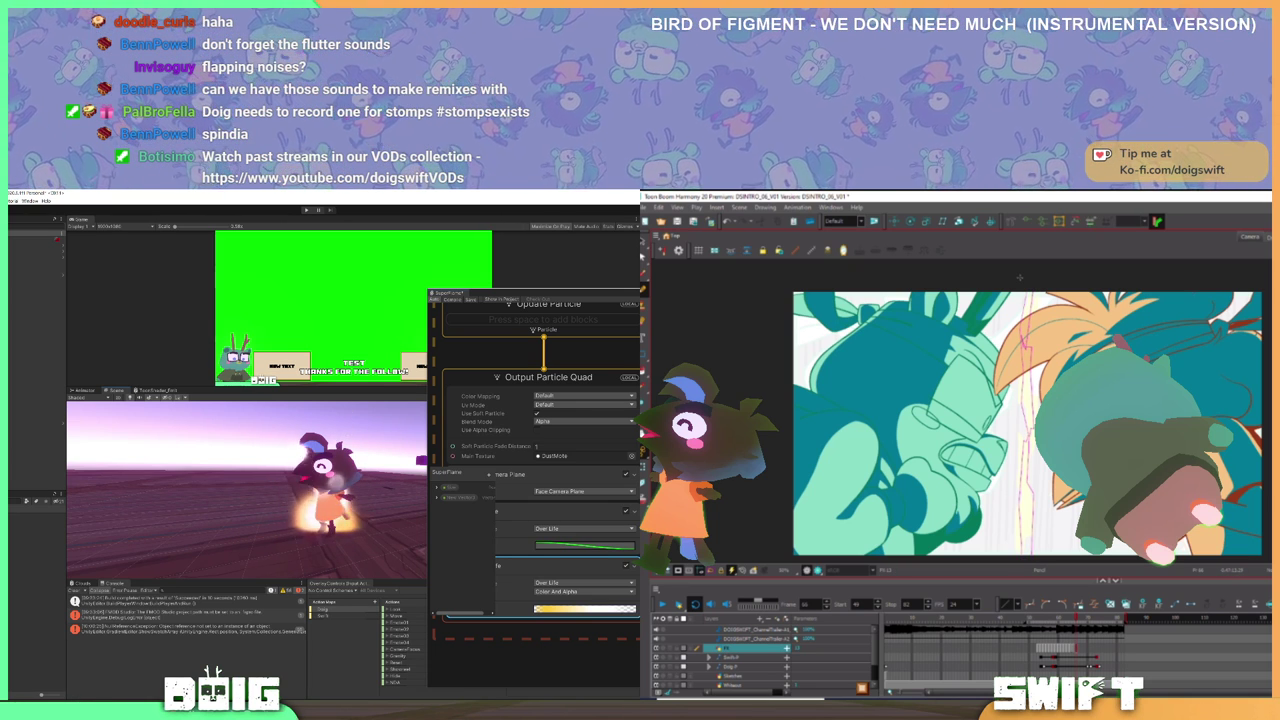
- In Harmony, fill the current outlined lightning bolt with magenta, and draw and fill a new bolt on the next frame
left_click(643, 370)
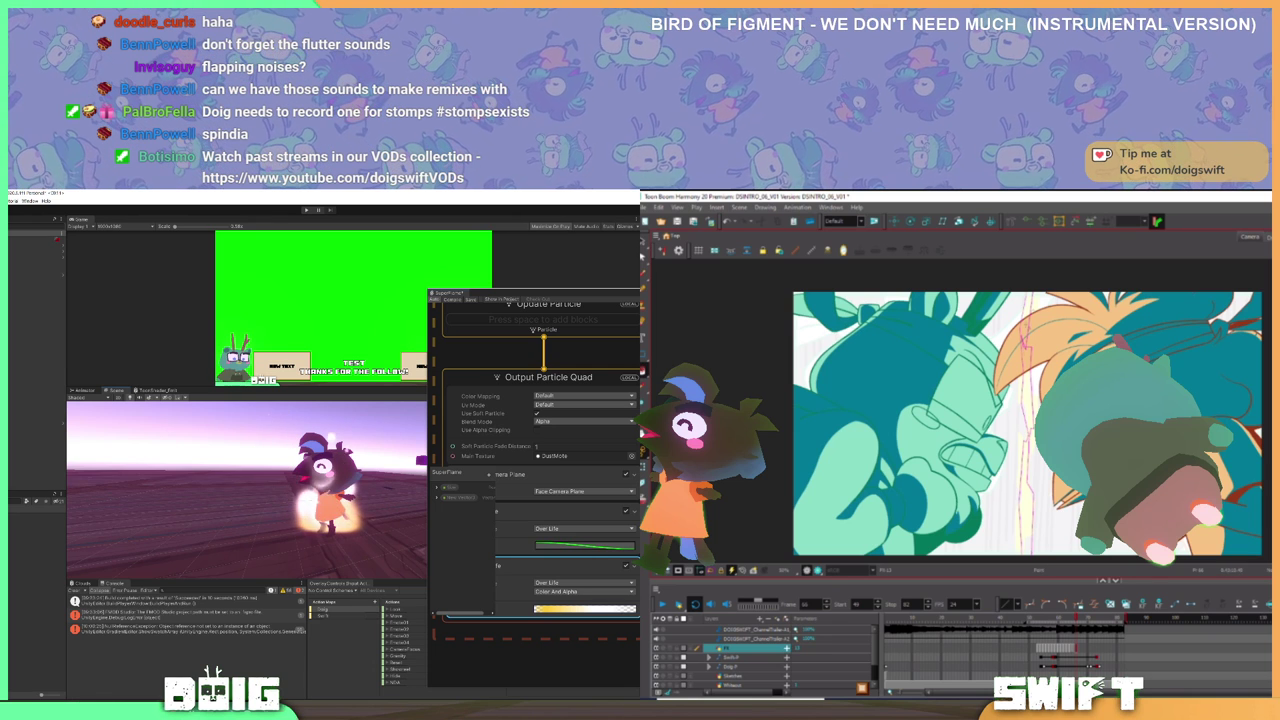
left_click(1027, 400)
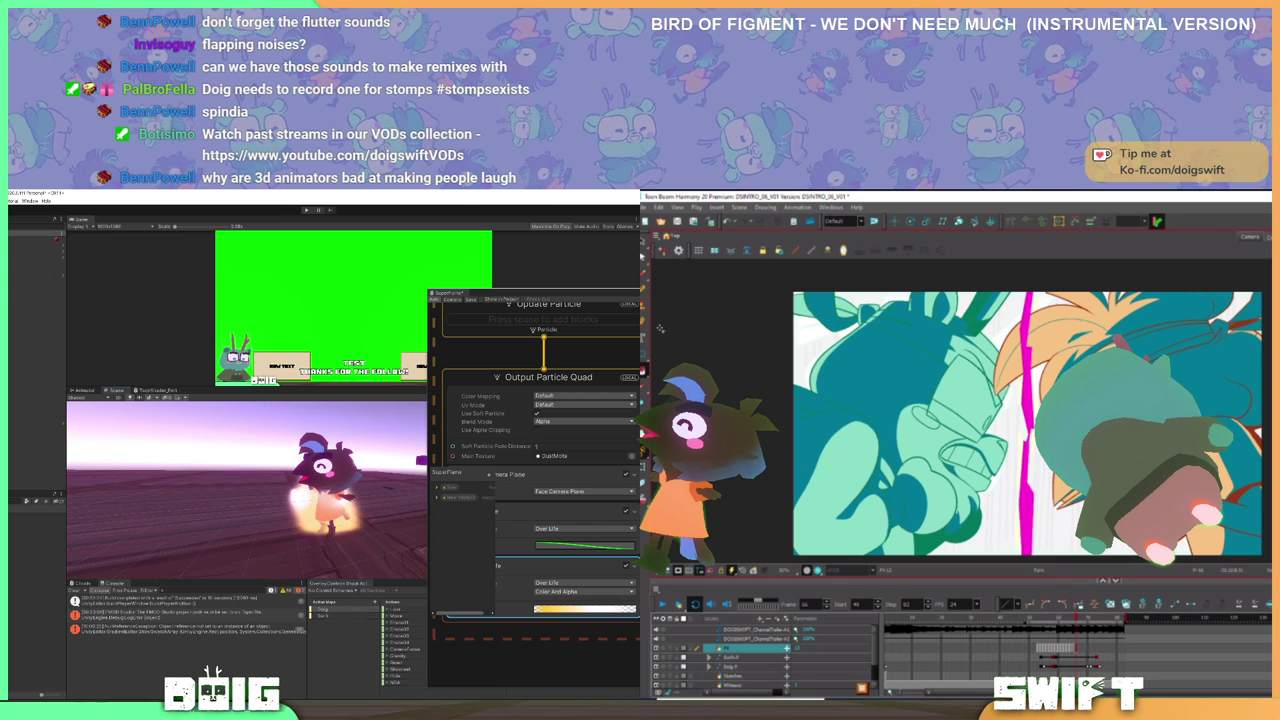
left_click(643, 289)
key("period")
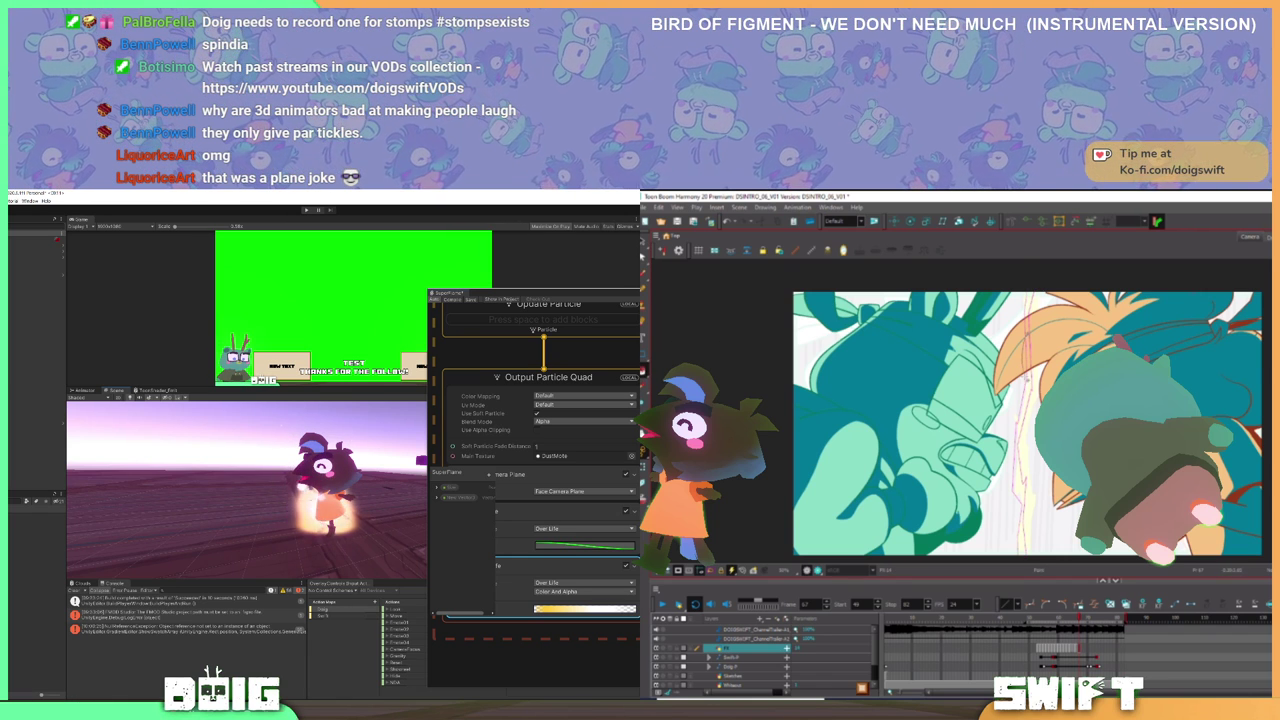
left_click(1024, 402)
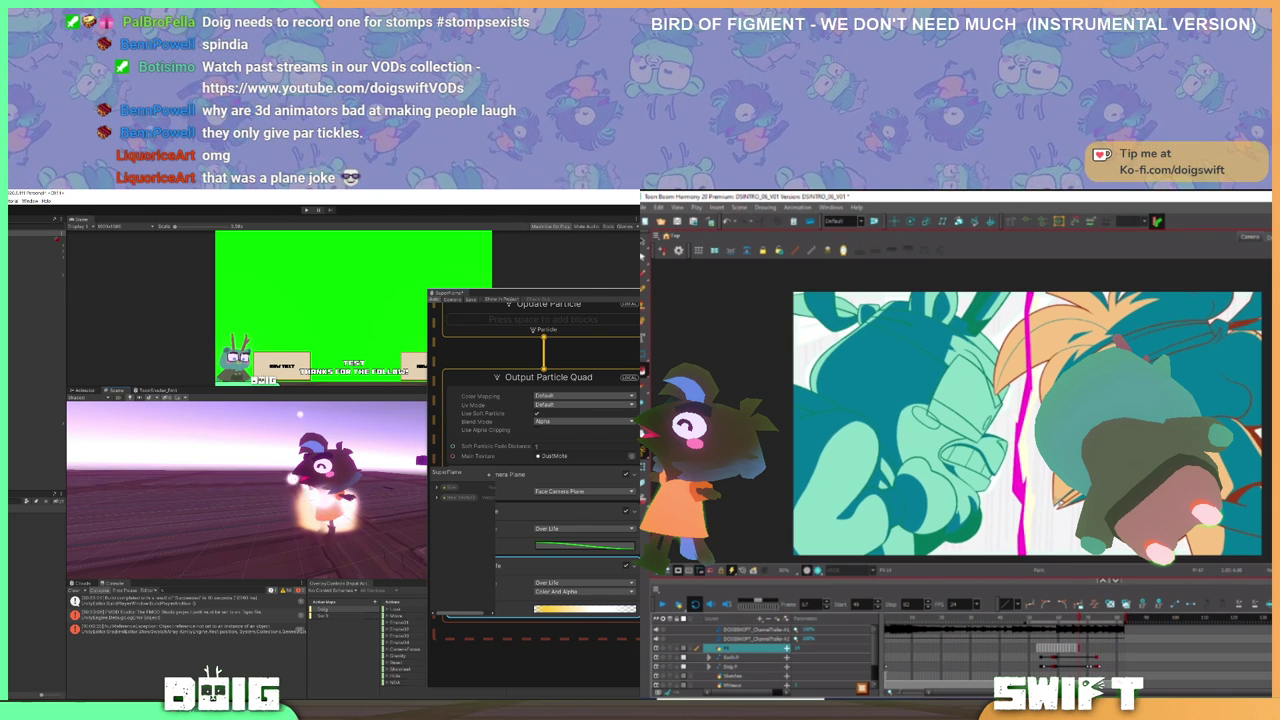
- Draw another jagged lightning bolt on the next empty timeline frame and fill it with magenta
left_click(643, 274)
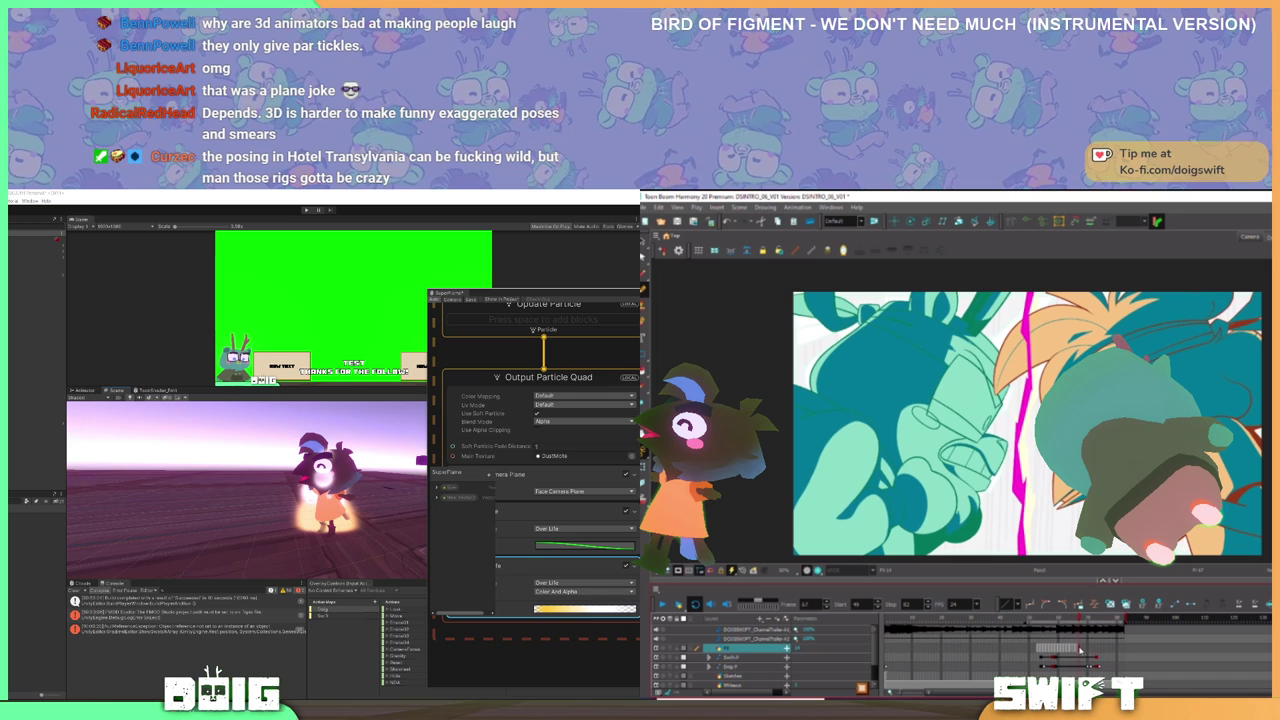
left_click(1082, 651)
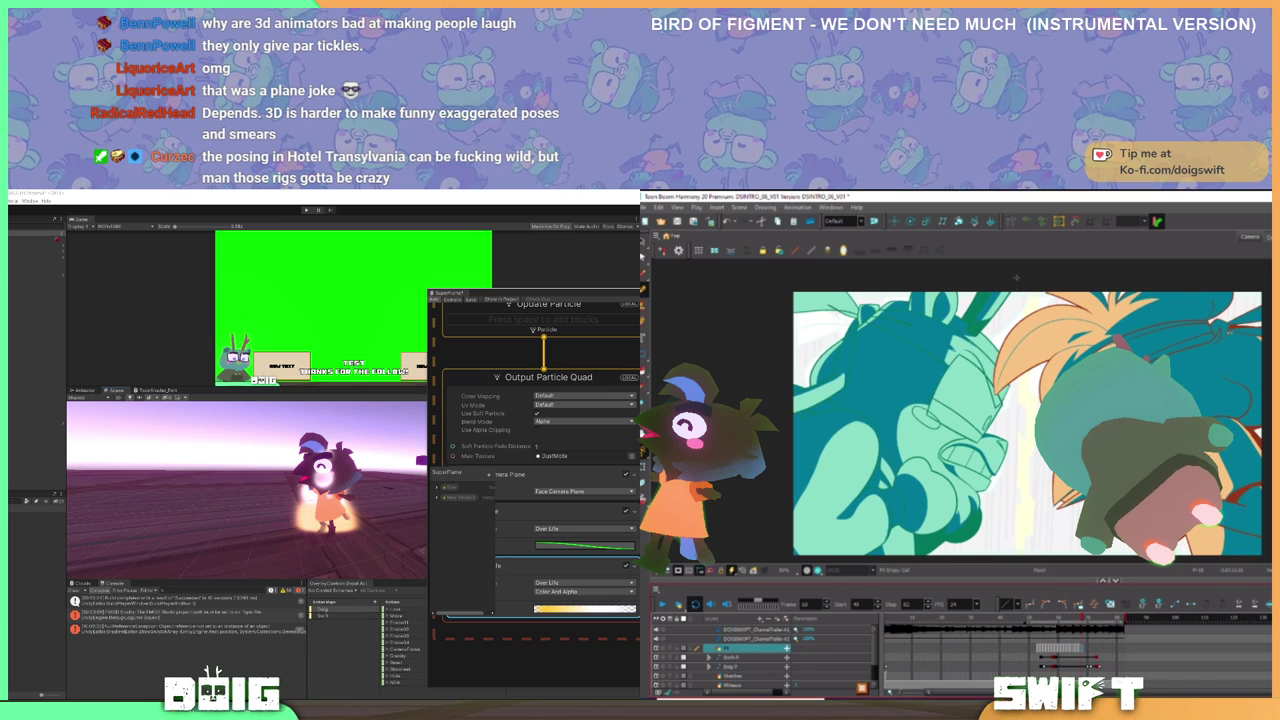
left_click_drag(1020, 286, 1017, 301)
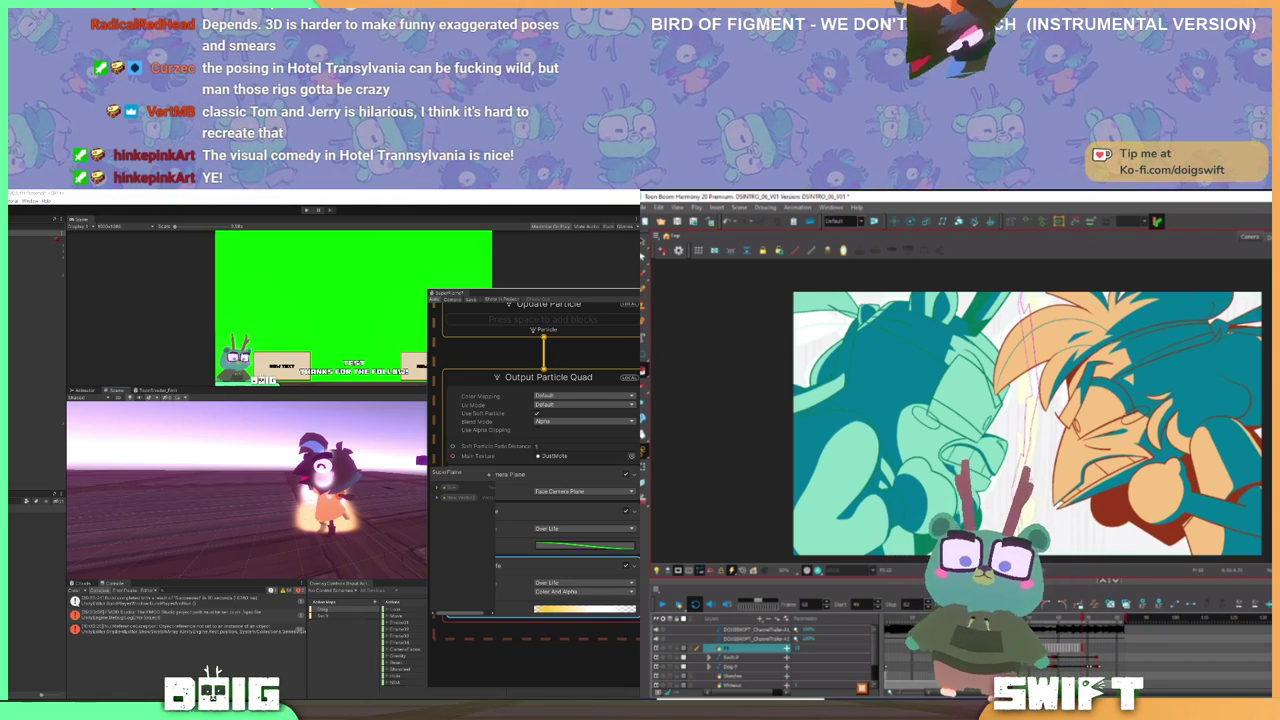
left_click(1029, 395)
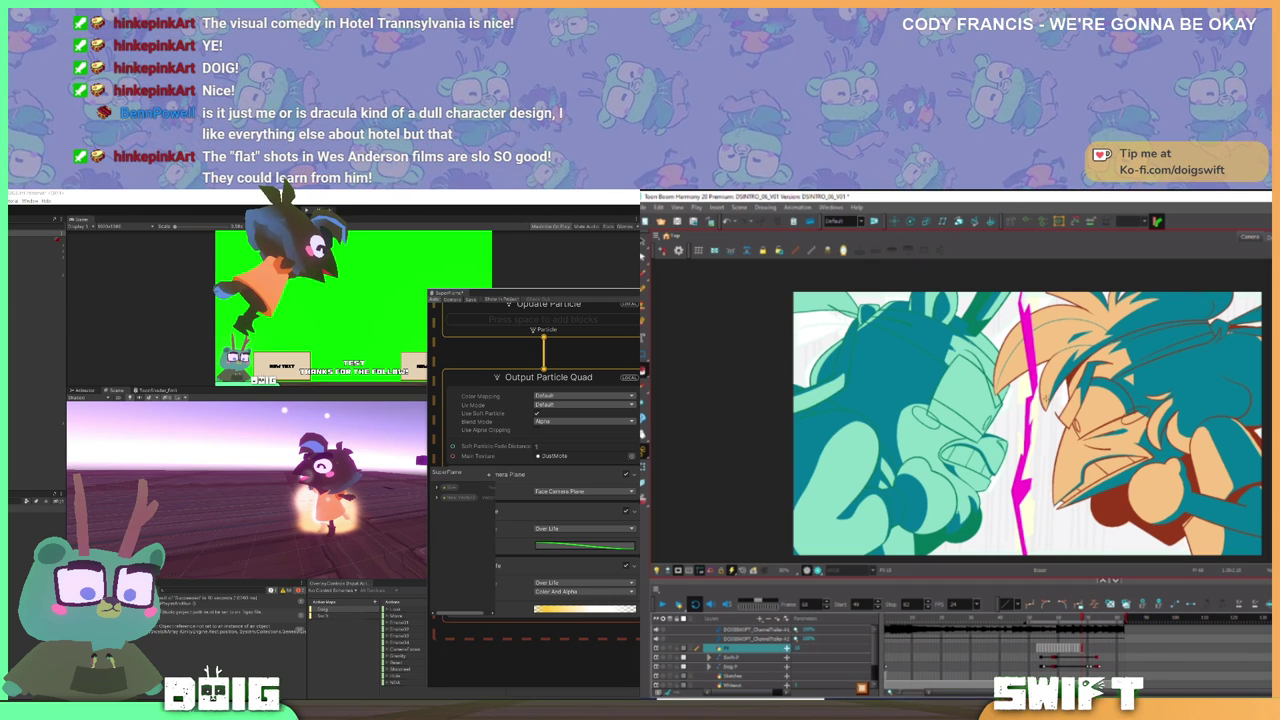
- Flip back and forth between the newest lightning bolt drawings to check the motion from frame to frame
key("comma")
key("period")
key("comma")
key("period")
key("alt+i")
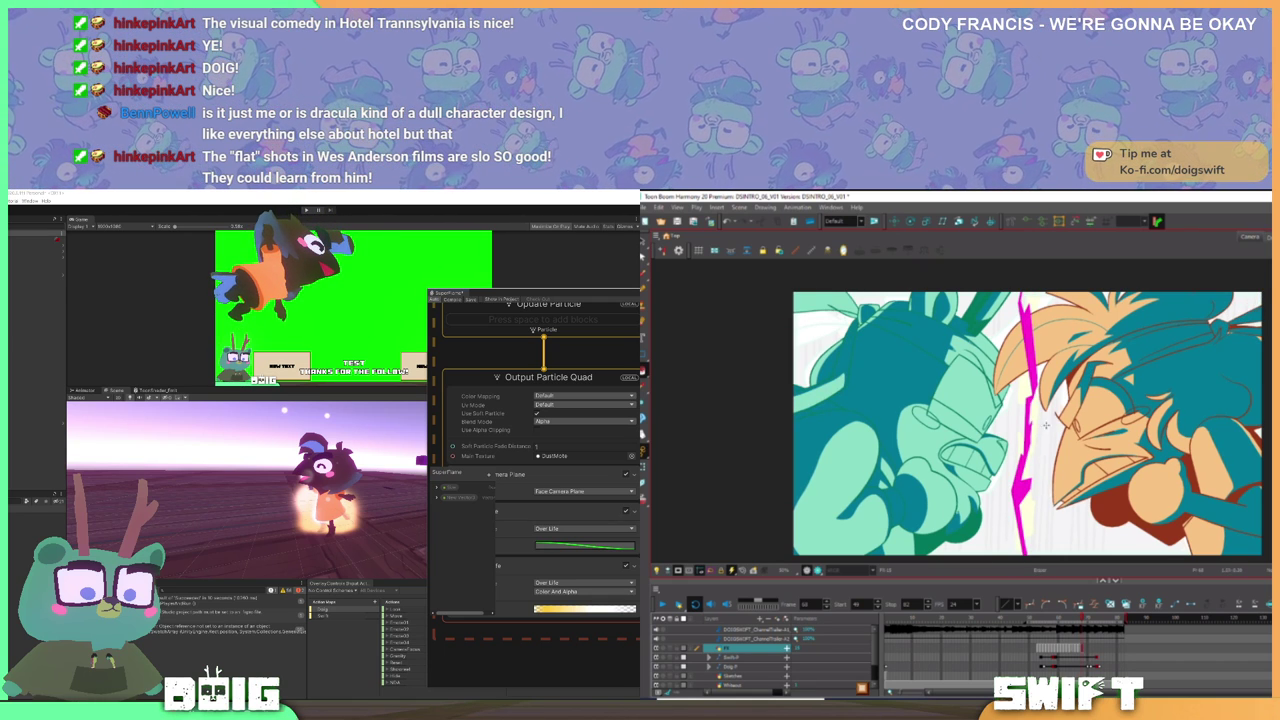
key("comma")
key("period")
key("comma")
key("comma")
key("period")
key("alt+i")
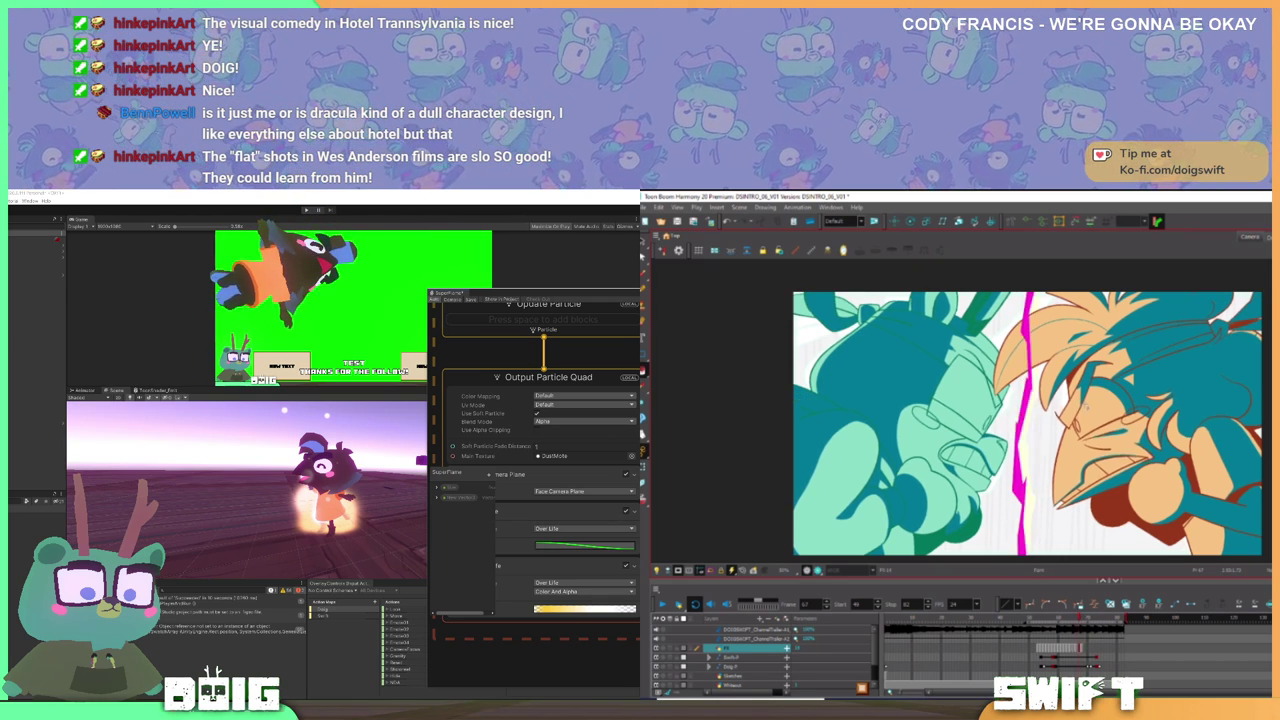
key("period")
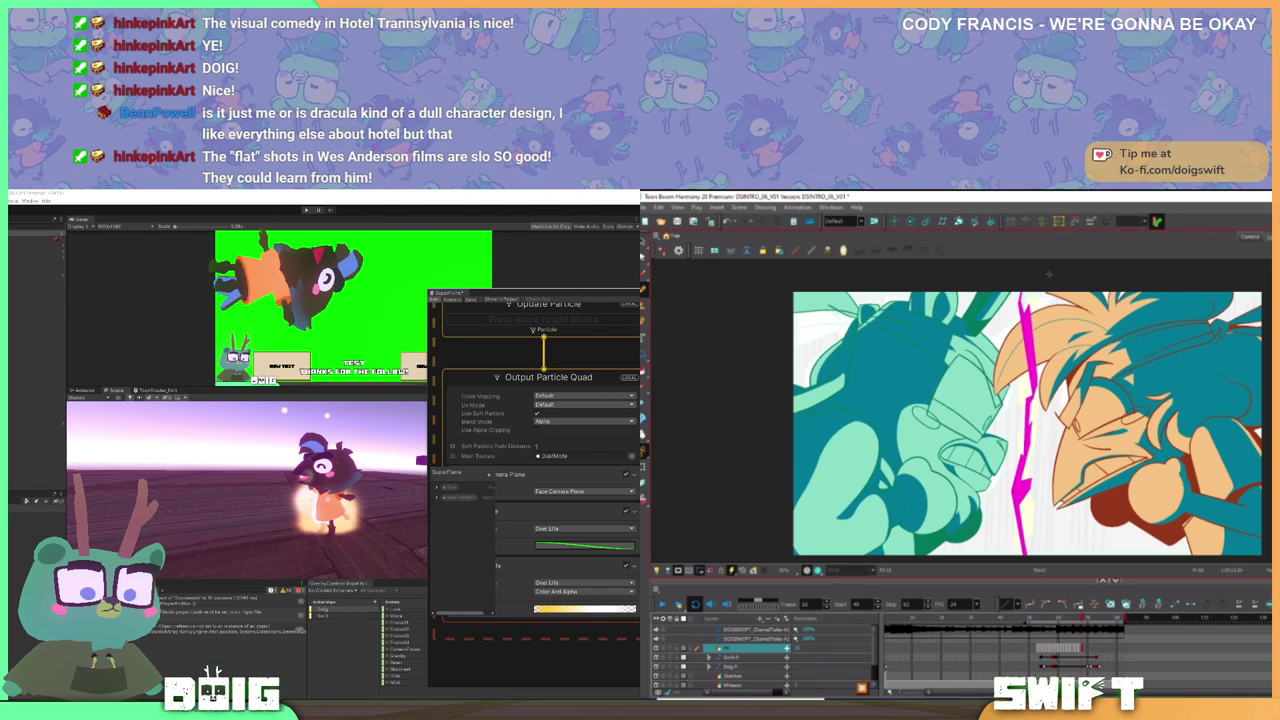
key("comma")
key("comma")
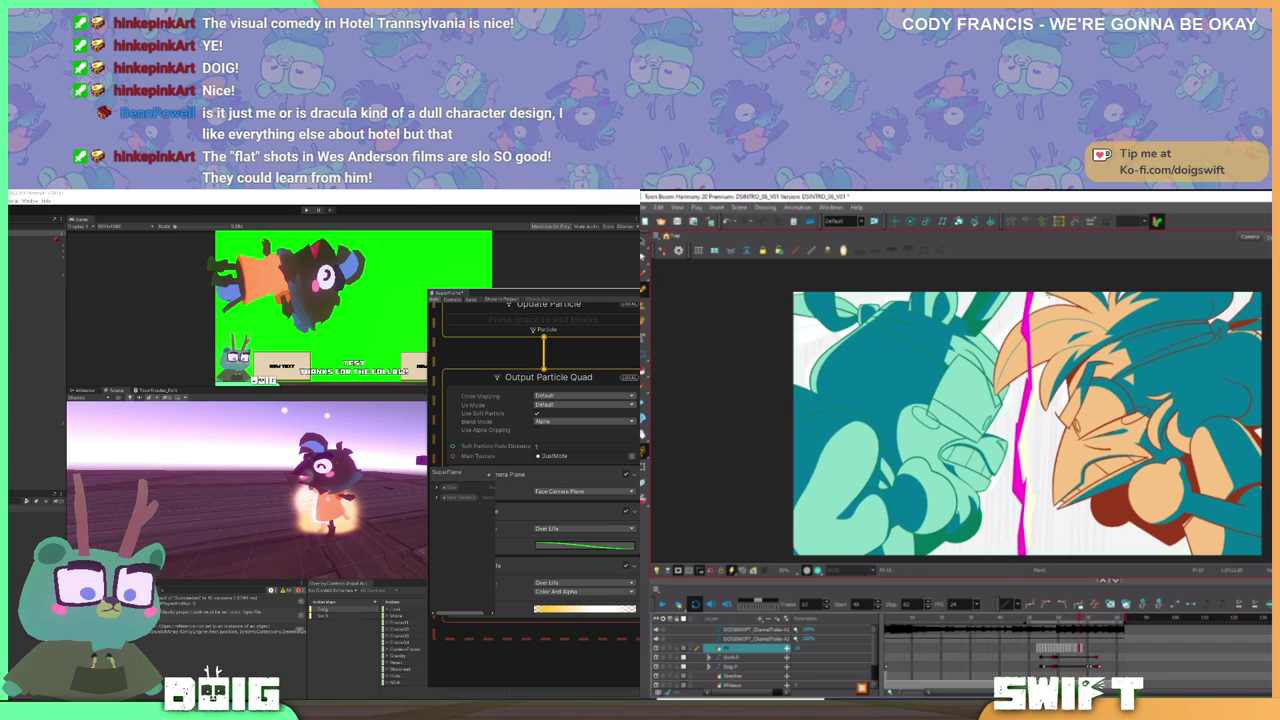
- Cut out the middle section of the current magenta lightning bolt drawing, keeping its upper and lower ends
key("period")
key("period")
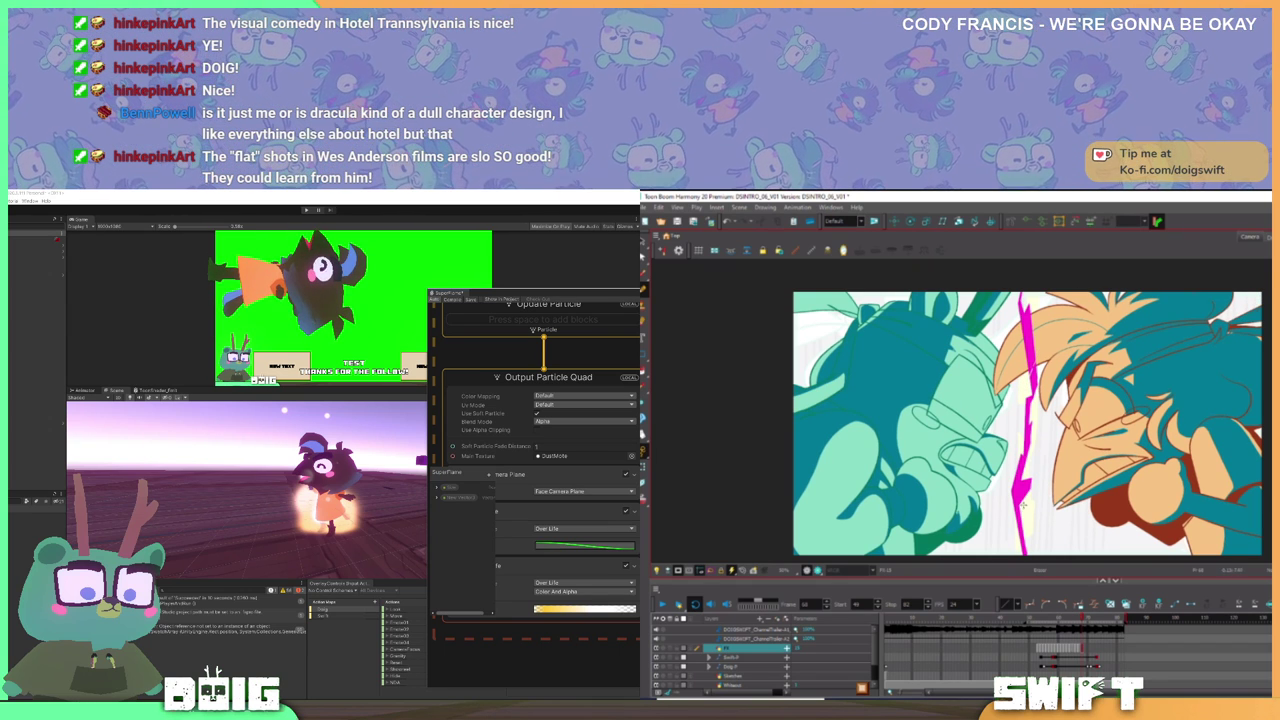
left_click_drag(1012, 484, 1007, 458)
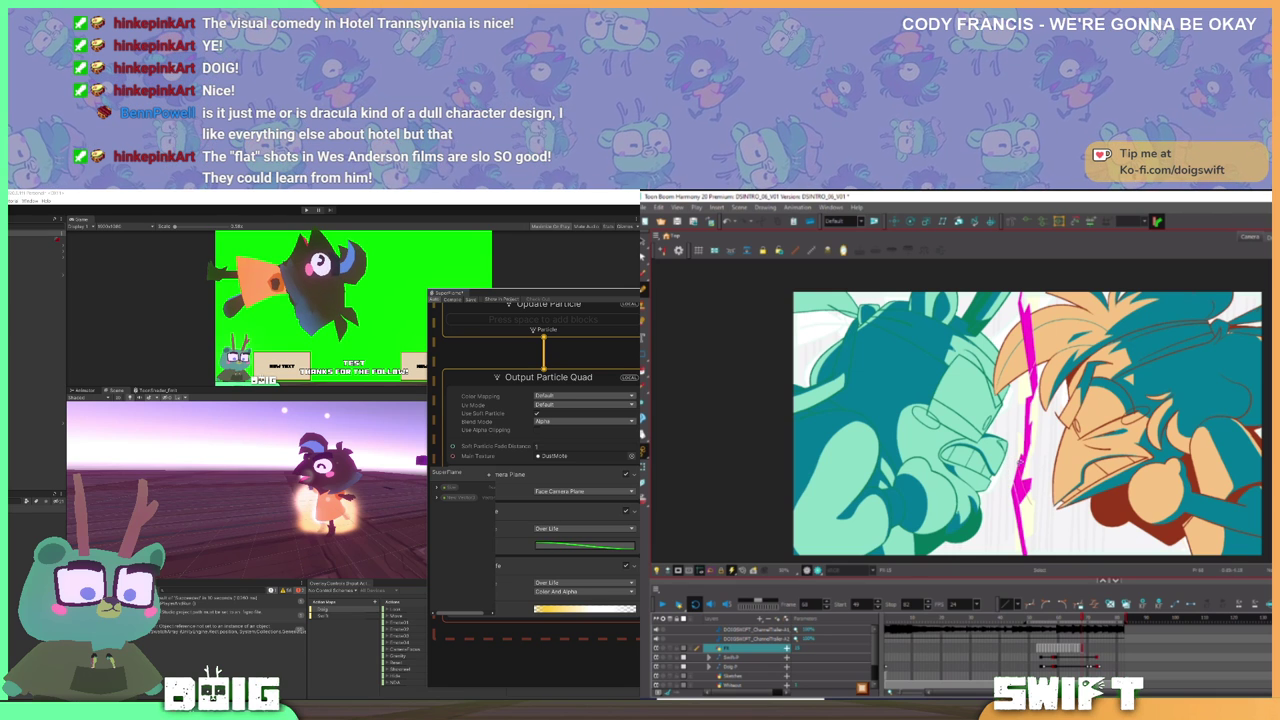
left_click(1020, 462)
key("Delete")
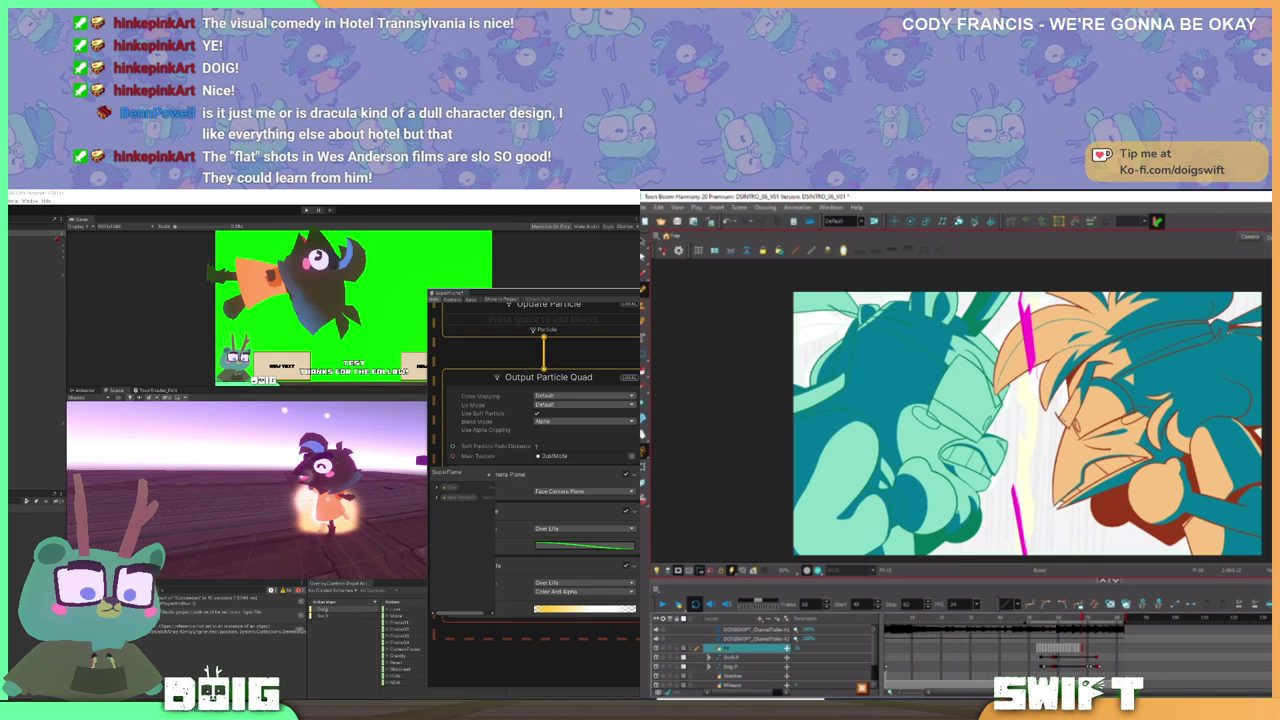
- Compare with the preceding bolt drawing, redraw the missing middle section as a jagged outline and fill it with magenta
key("comma")
key("period")
key("comma")
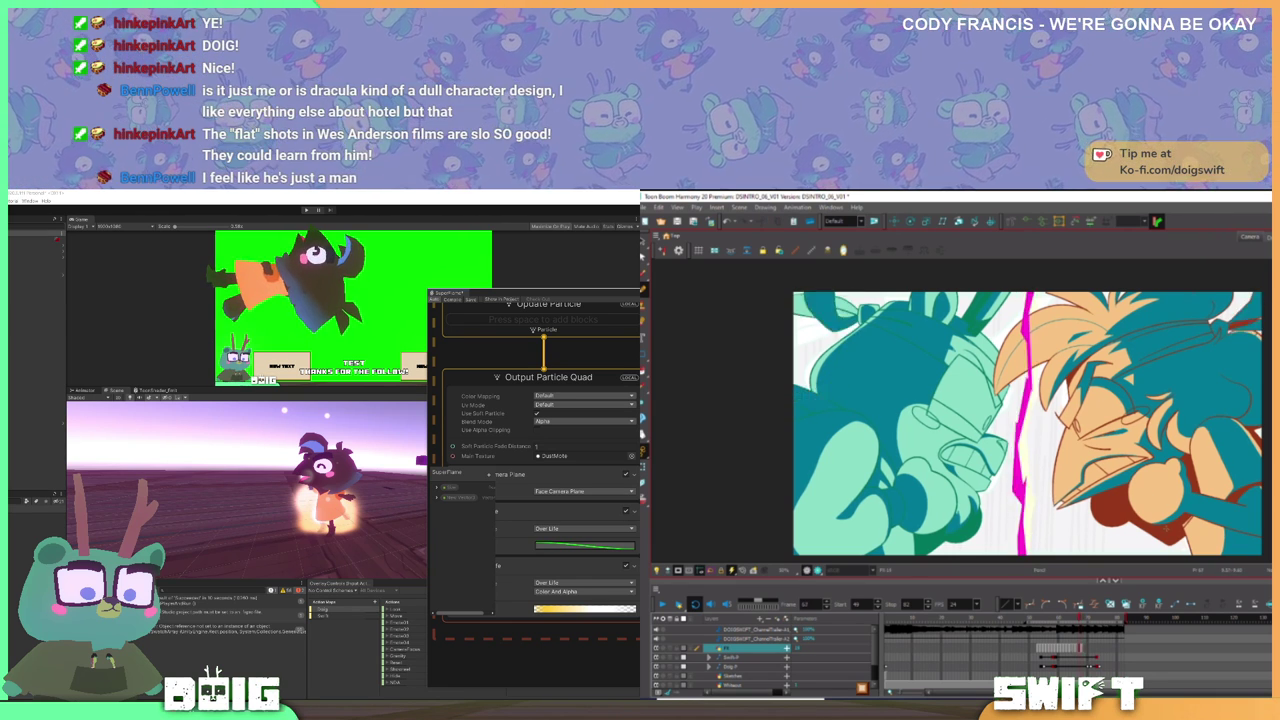
key("period")
key("comma")
key("period")
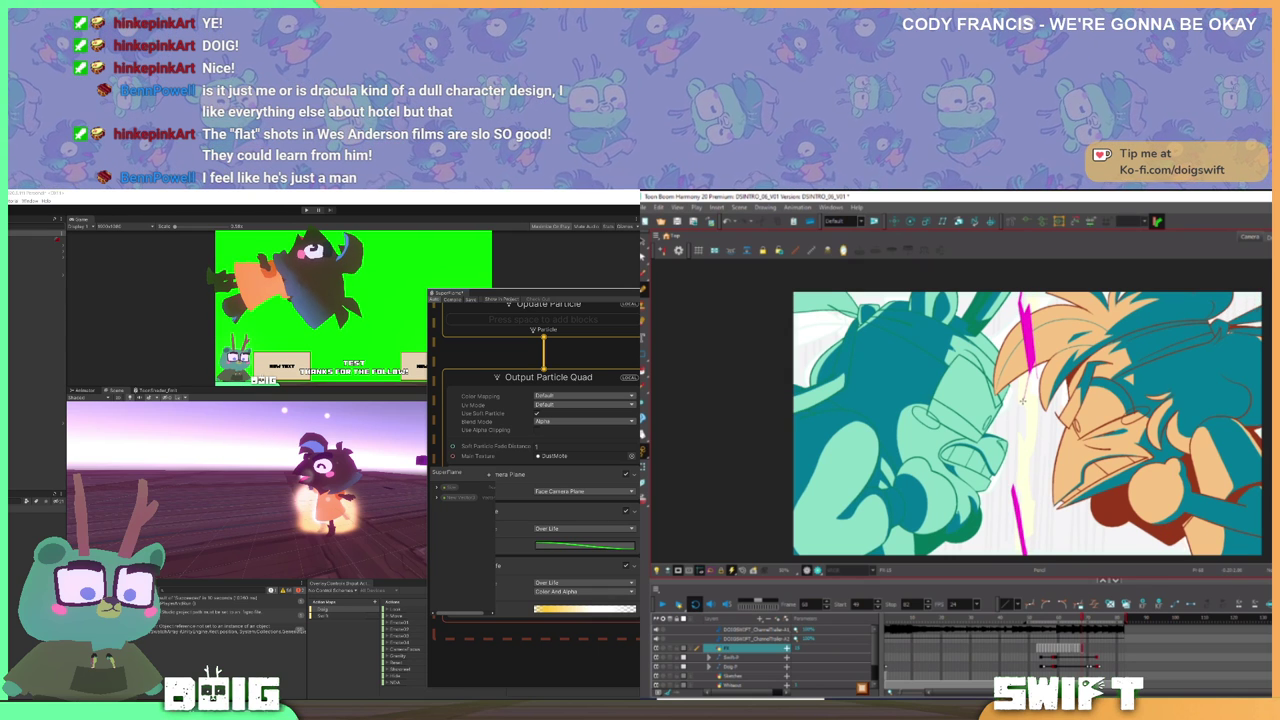
left_click_drag(1019, 402, 1013, 483)
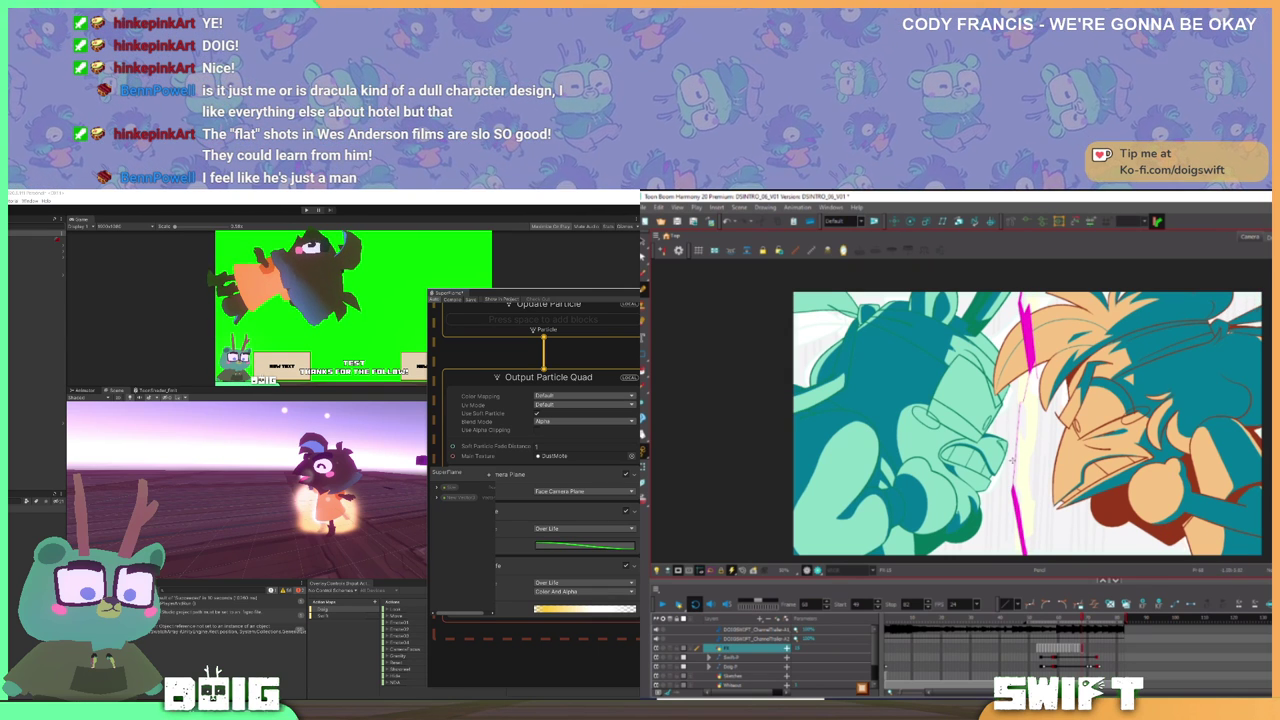
left_click_drag(1034, 376, 1014, 486)
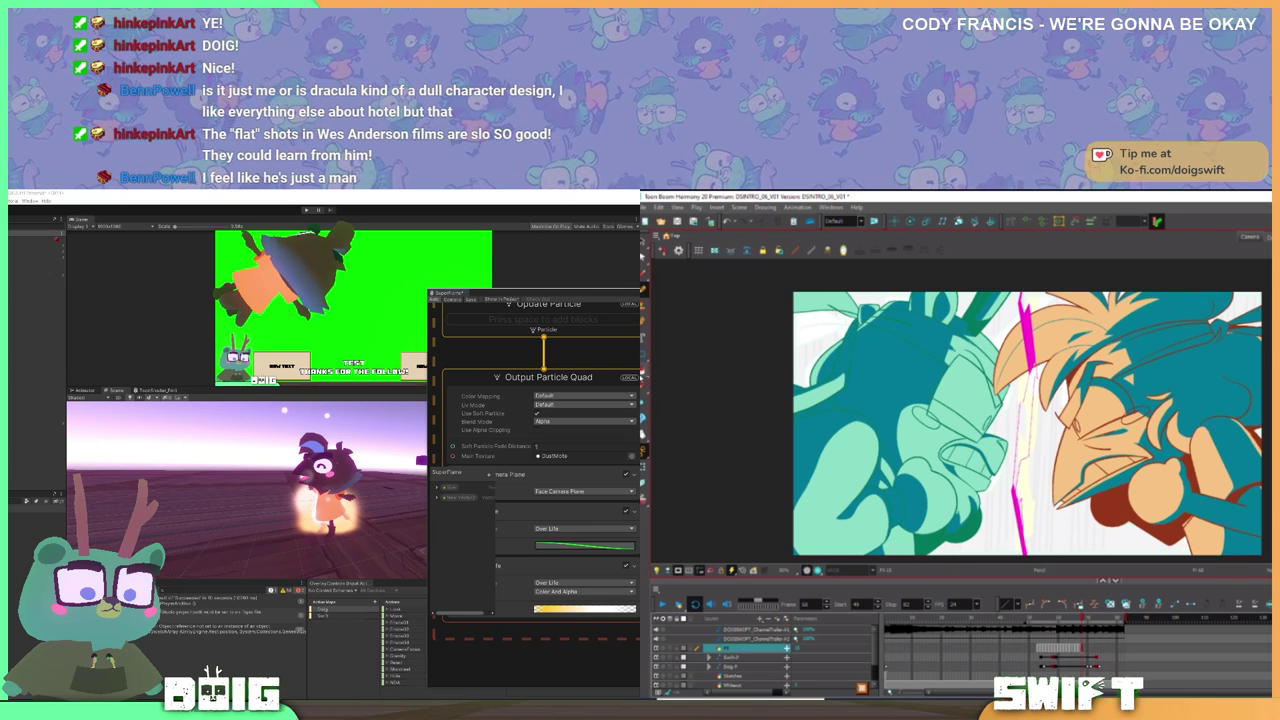
left_click(644, 371)
mouse_move(1029, 494)
left_mouse_down()
mouse_move(1045, 370)
mouse_move(1030, 528)
left_mouse_up()
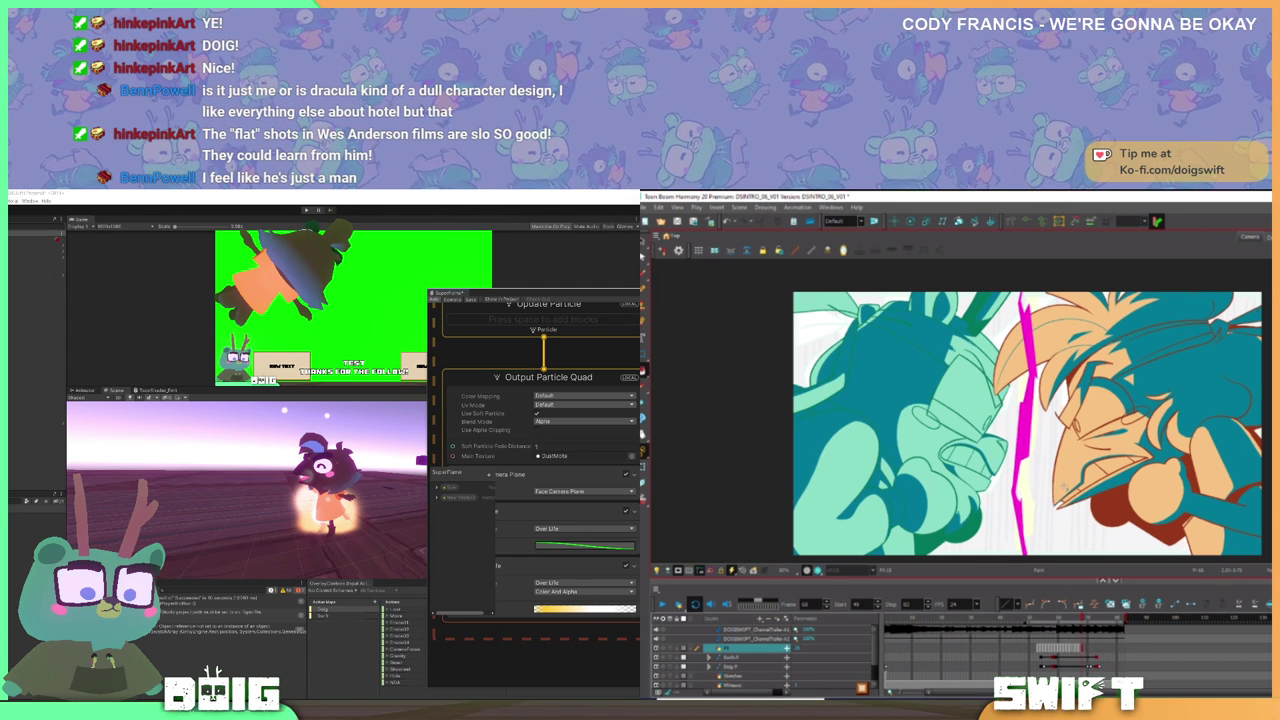
- Outline and fill a magenta extension at the bolt's lower end, and compare the drawing with the preceding frame
left_click_drag(1048, 470, 1032, 447)
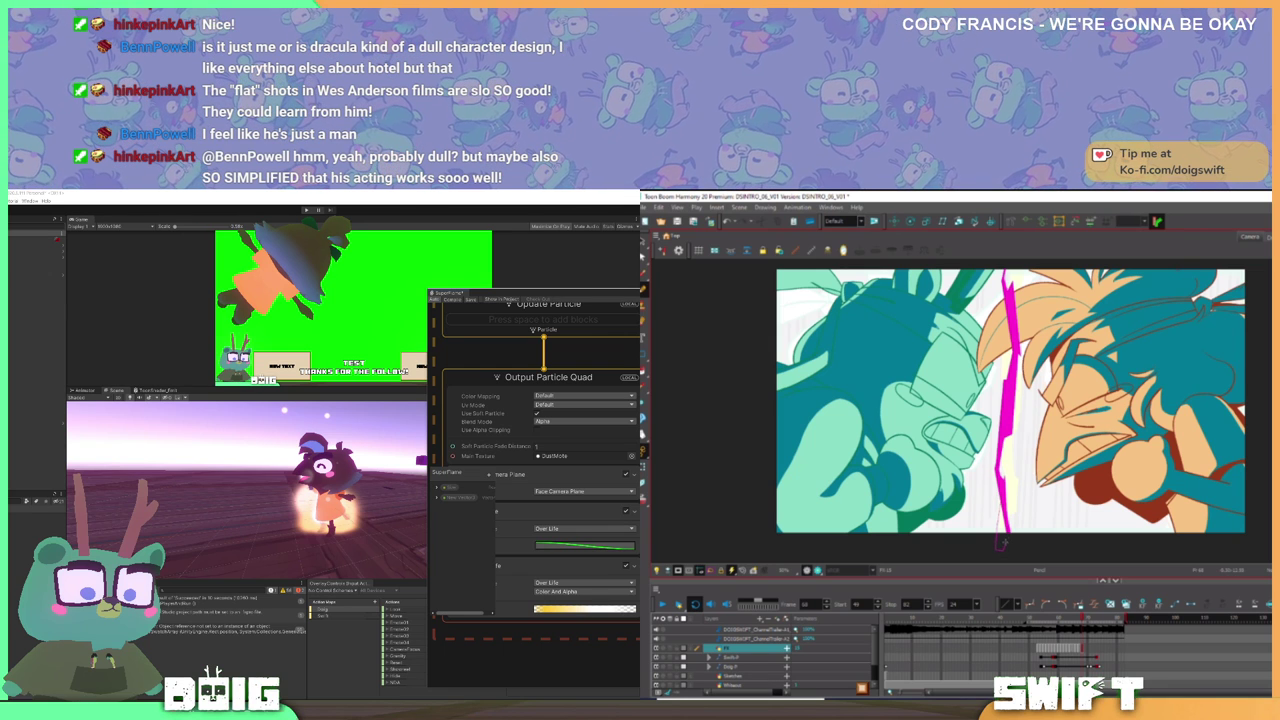
left_click(644, 371)
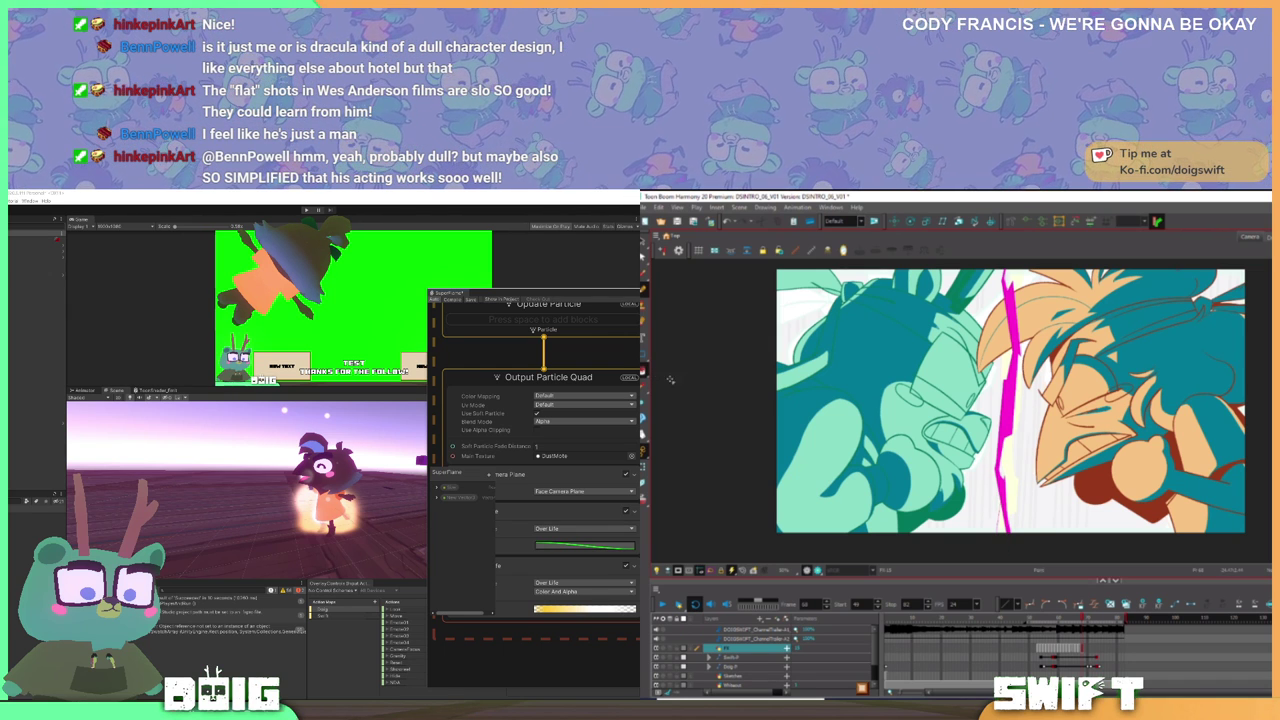
left_click(1004, 514)
key("period")
key("comma")
key("comma")
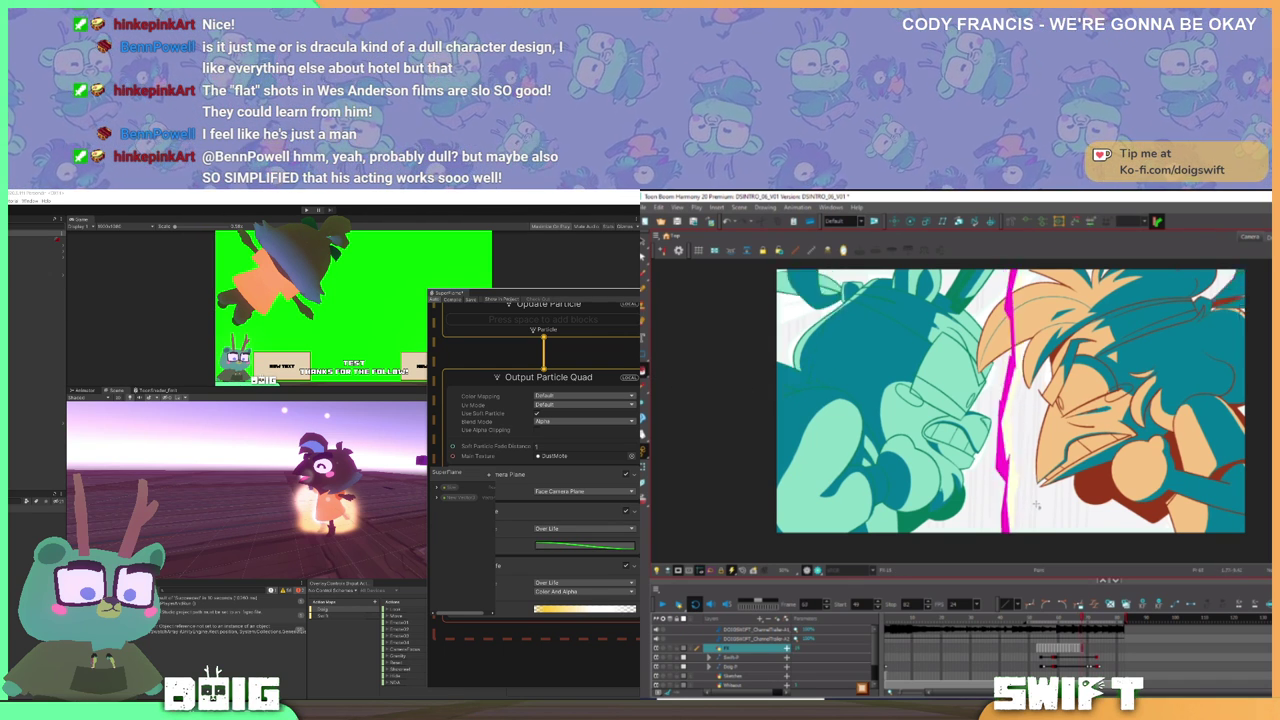
key("period")
key("comma")
key(".")
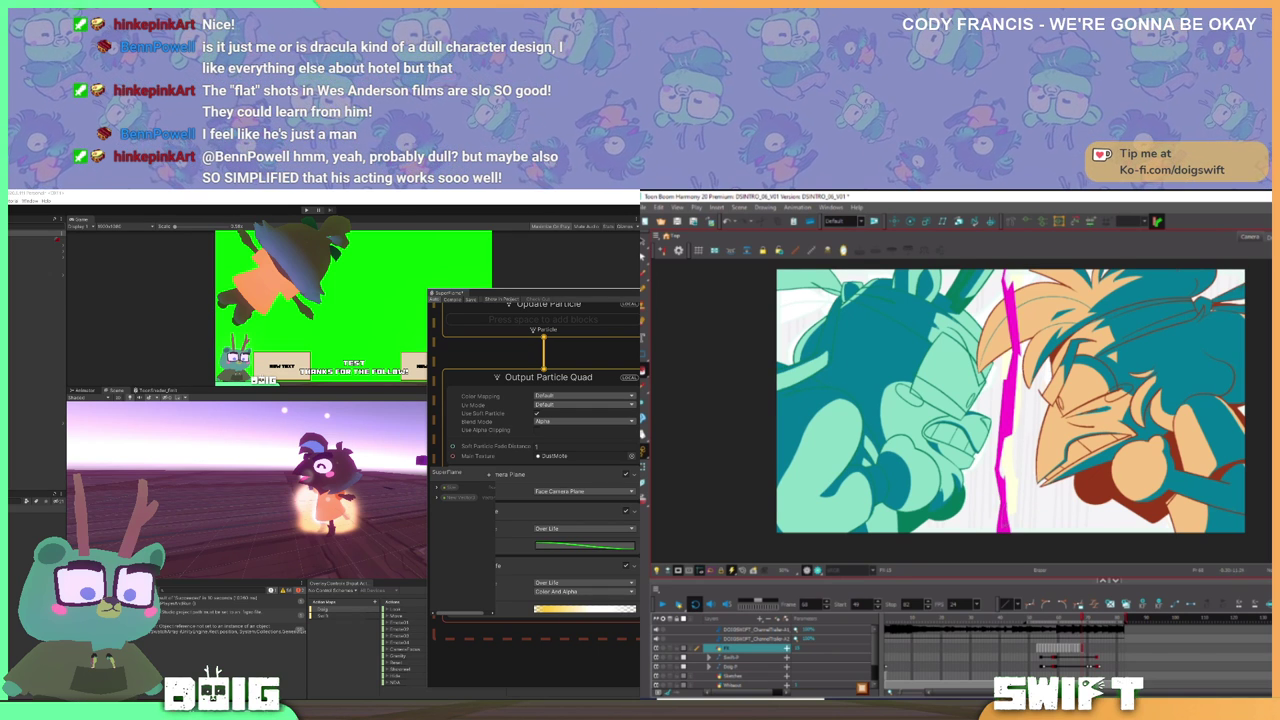
- Select and delete the small piece of artwork at the lower end of the bolt
key("alt+s")
left_click(1012, 518)
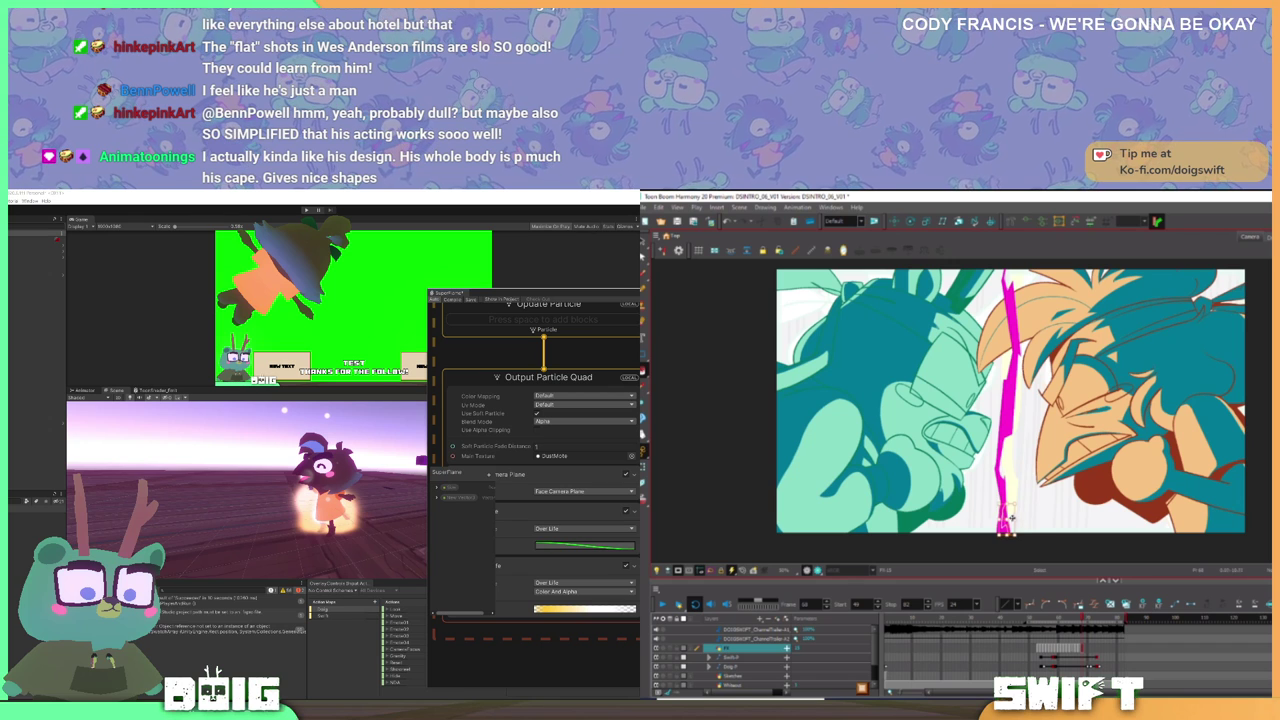
key("Delete")
key("alt+e")
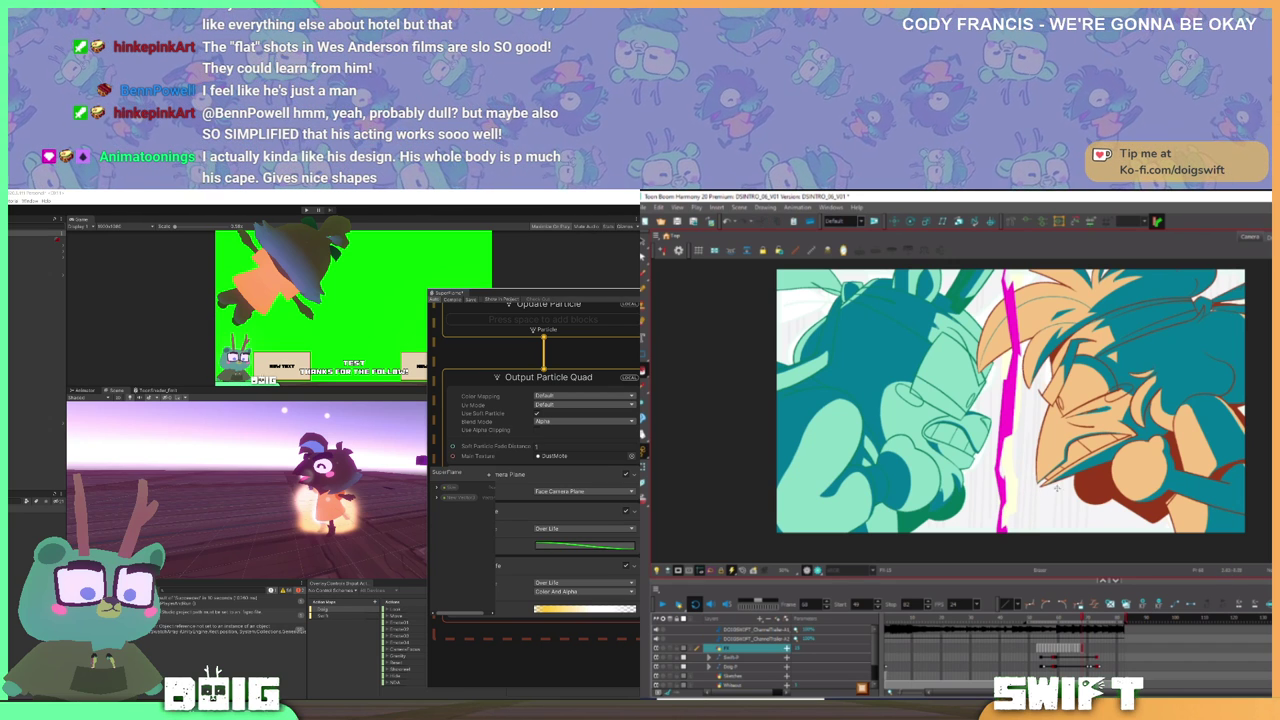
- Flip repeatedly through the last few lightning bolt drawings to examine how the reworked bolt moves
key("comma")
key("period")
key("comma")
key("comma")
key("period")
key("period")
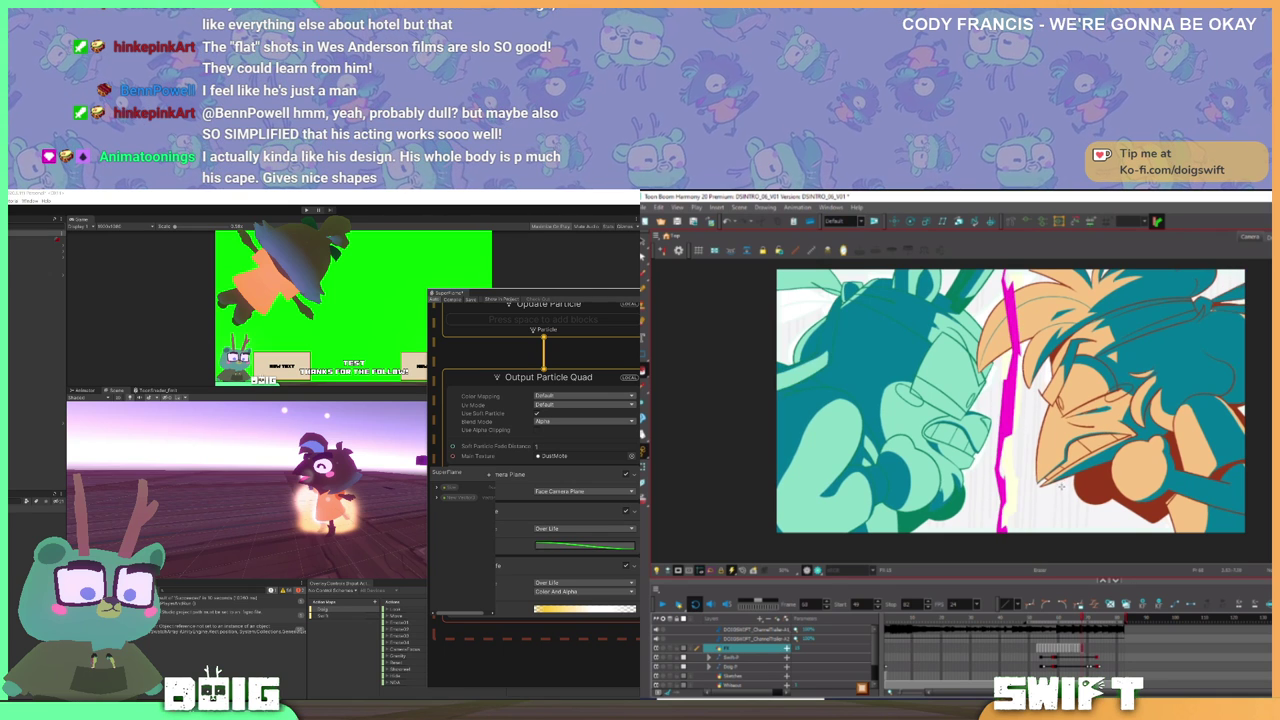
key("comma")
key("alt+i")
key("comma")
key("comma")
key("period")
key("period")
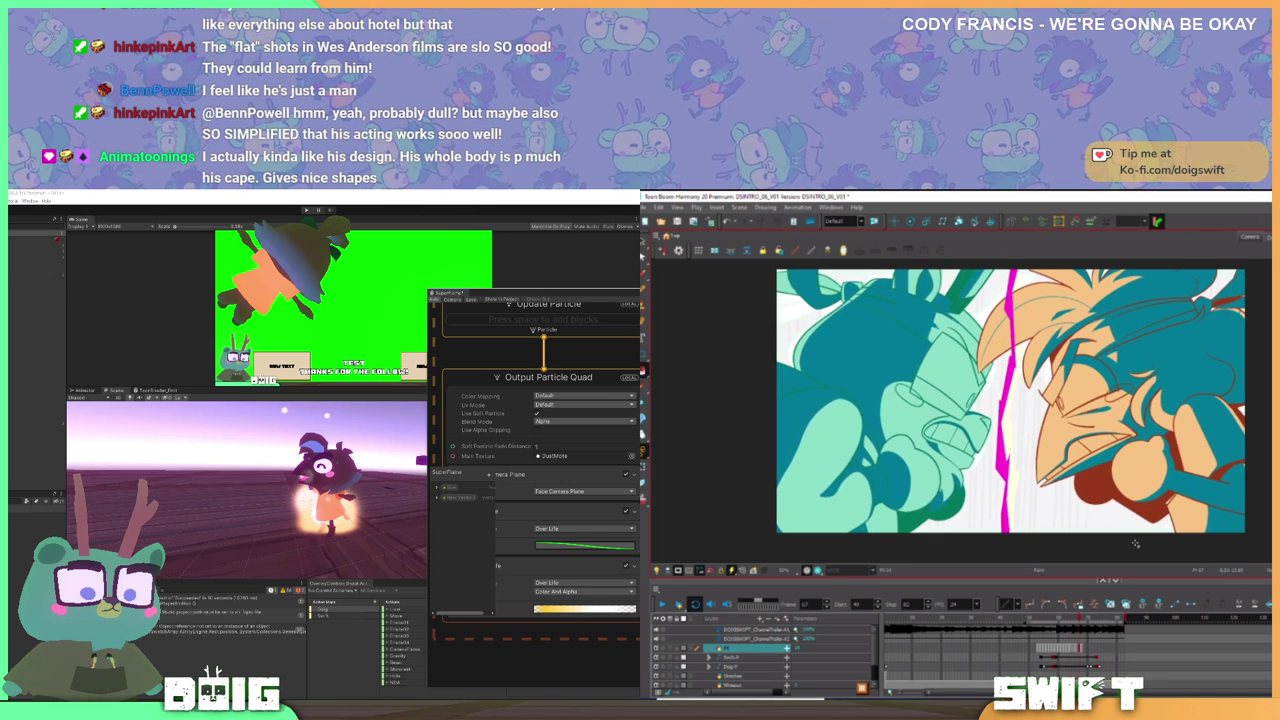
key("period")
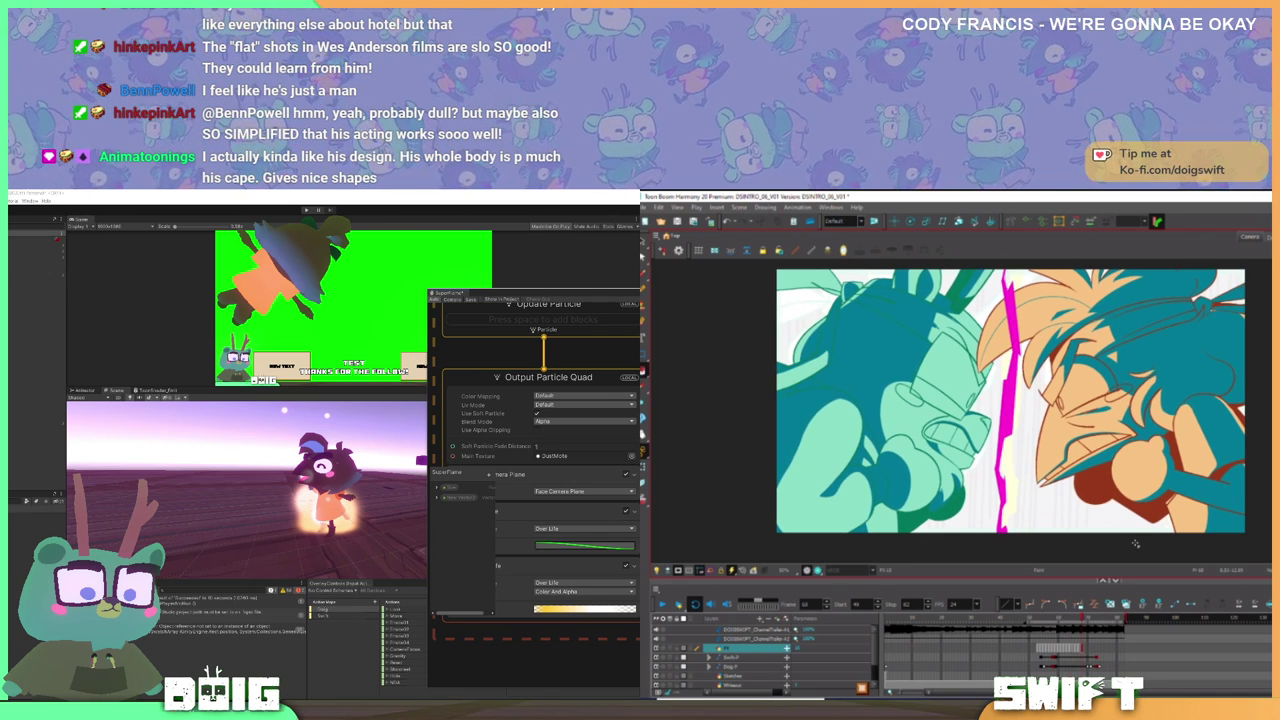
- Draw a new jagged lightning bolt outline on the next empty frame, using the preceding drawing as reference, and fill it with magenta
key("alt+b")
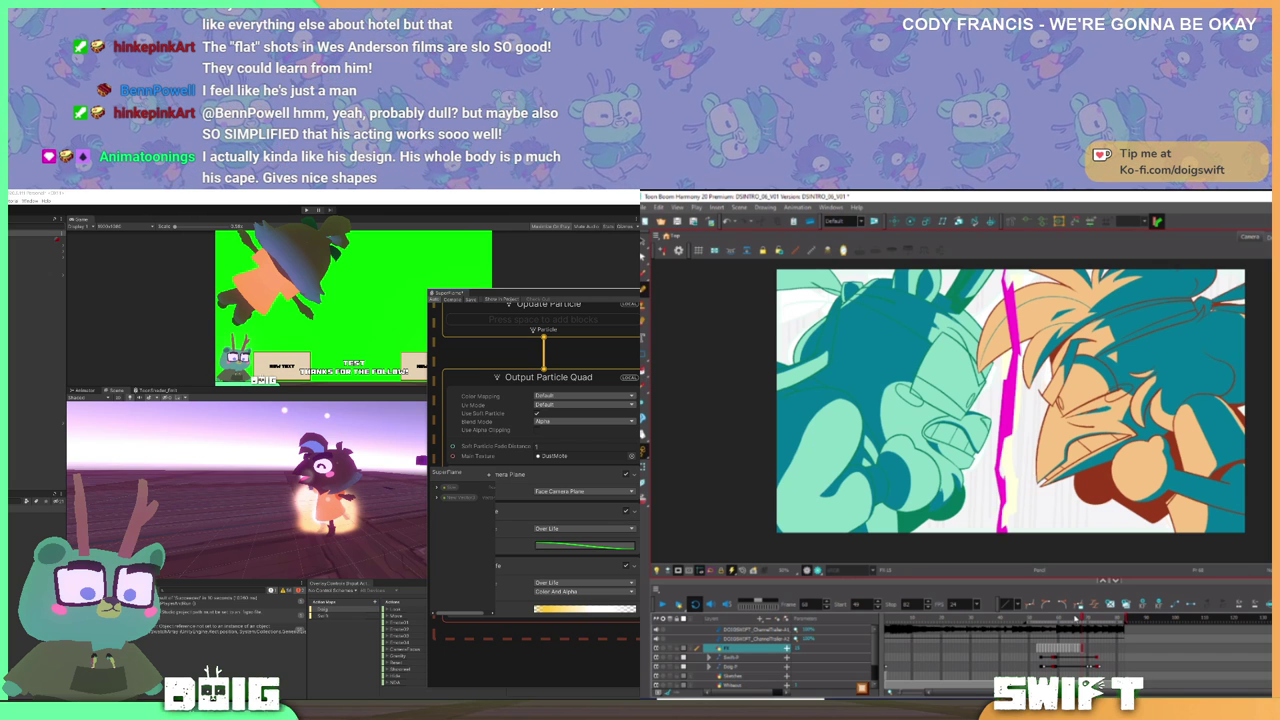
left_click(1083, 618)
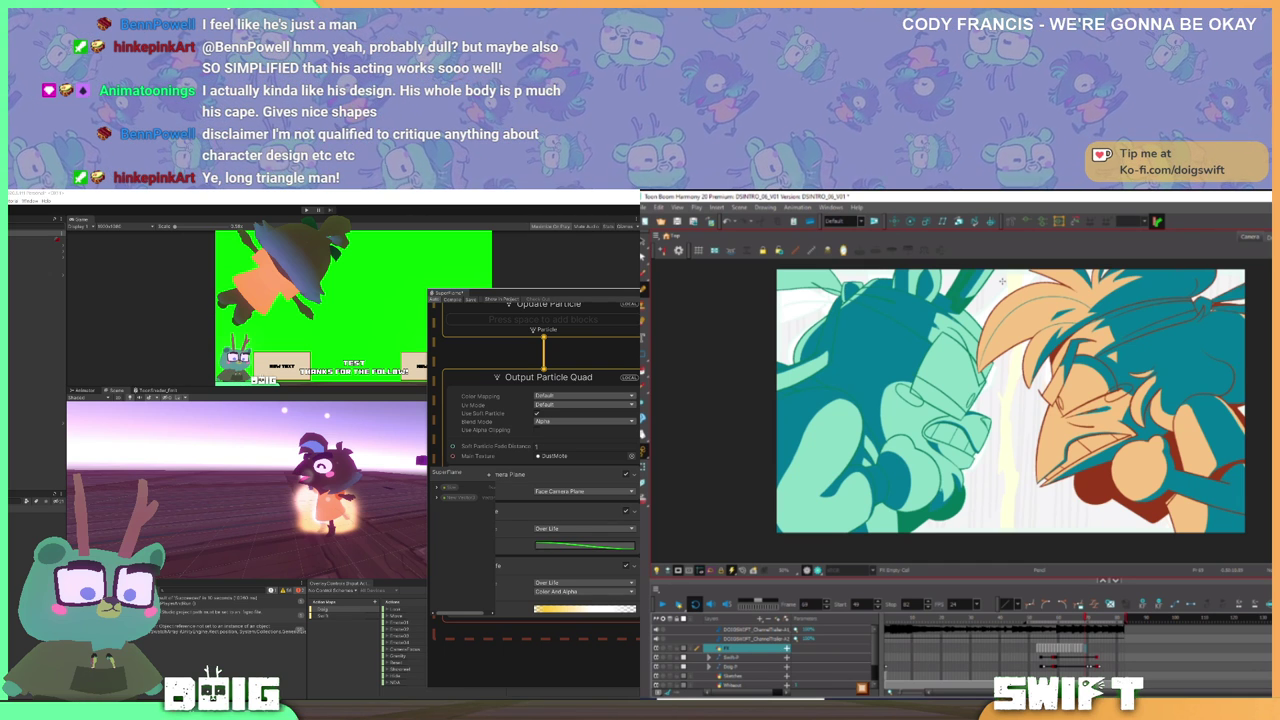
key("comma")
key("period")
key("comma")
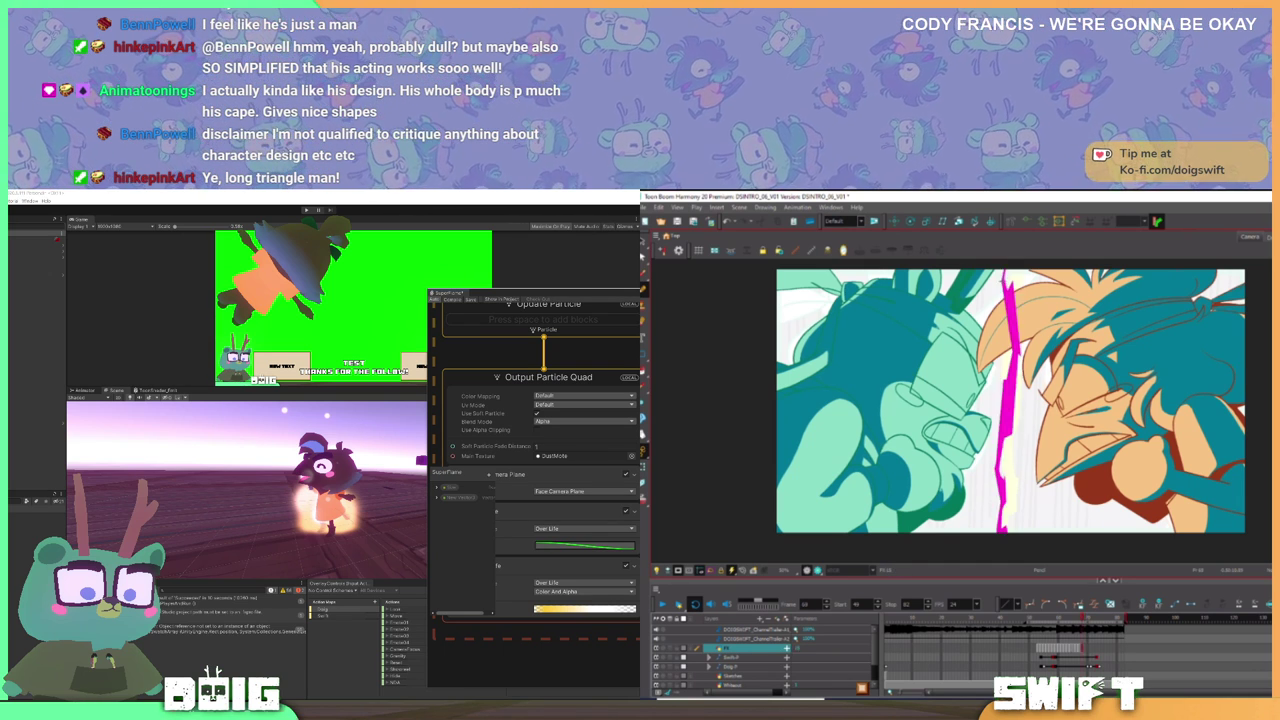
key("period")
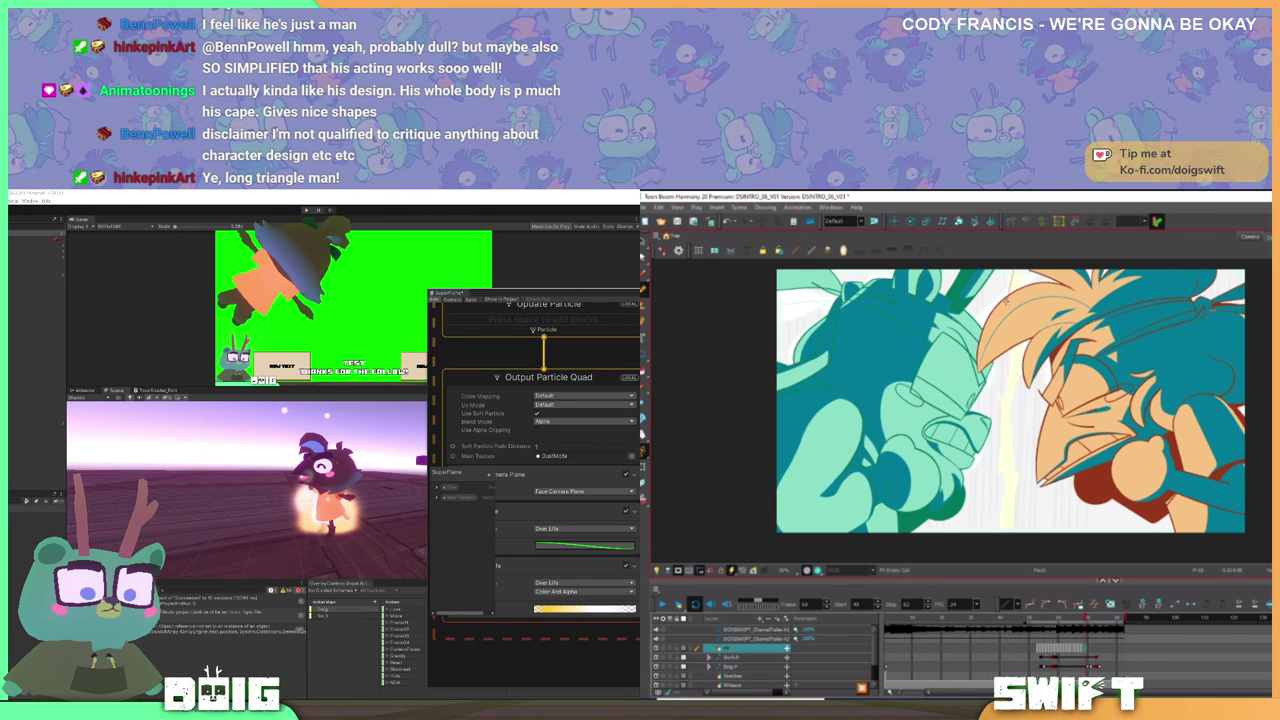
mouse_move(1006, 300)
left_mouse_down()
mouse_move(1017, 368)
mouse_move(1005, 538)
left_mouse_up()
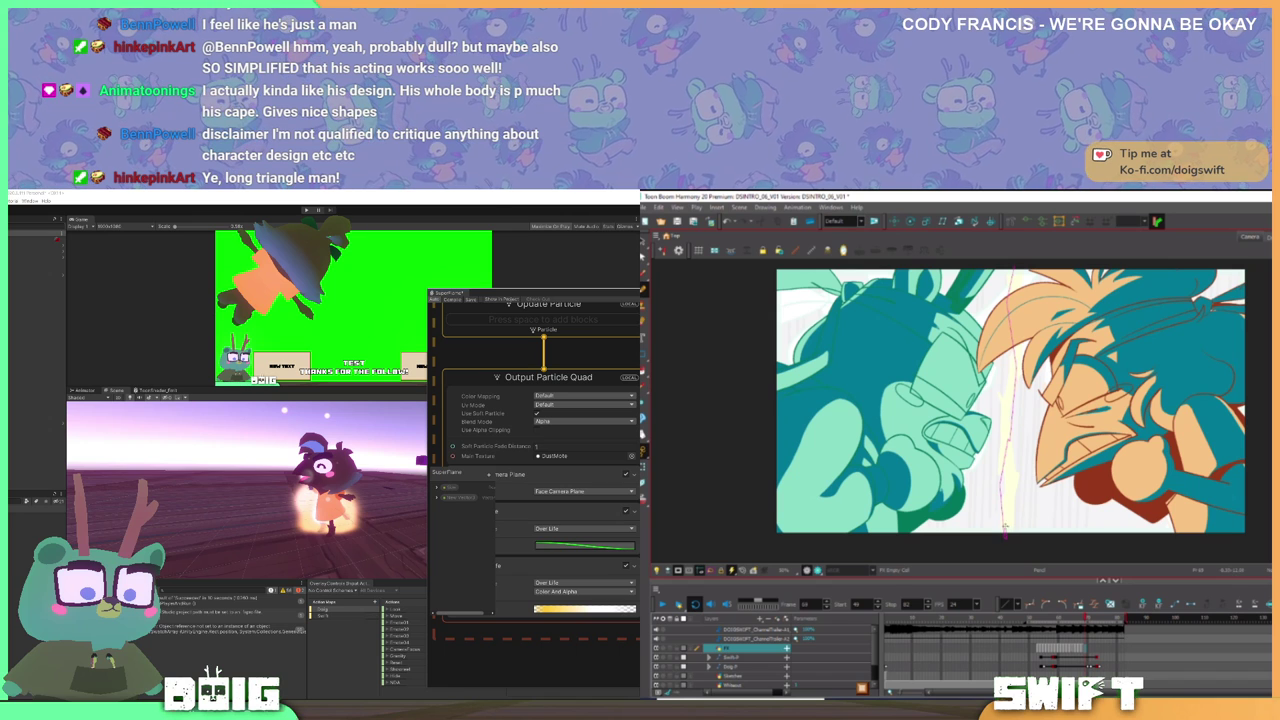
left_click_drag(1008, 478, 1040, 386)
left_click_drag(1013, 340, 1018, 264)
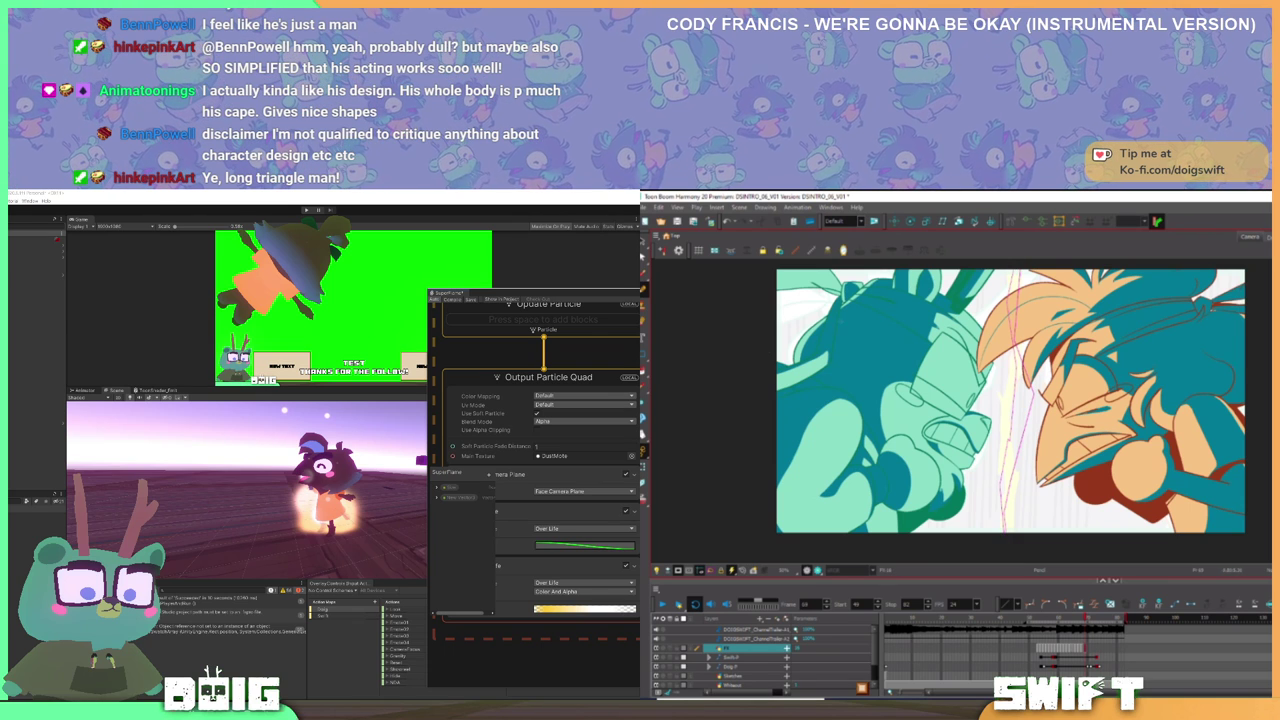
key("alt+i")
left_click_drag(1002, 314, 1038, 380)
- Compare the newly filled bolt with the two preceding drawings to check the frame-to-frame motion
key("comma")
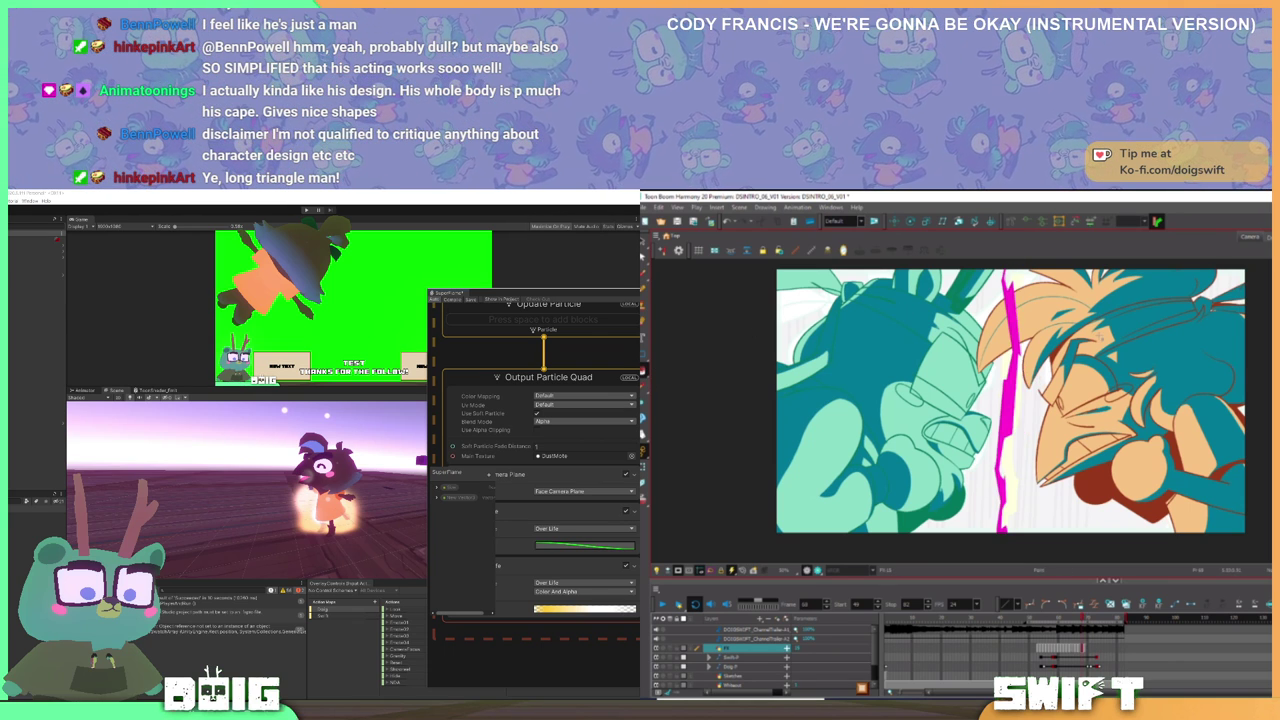
key("period")
key("comma")
key("comma")
key("period")
key("period")
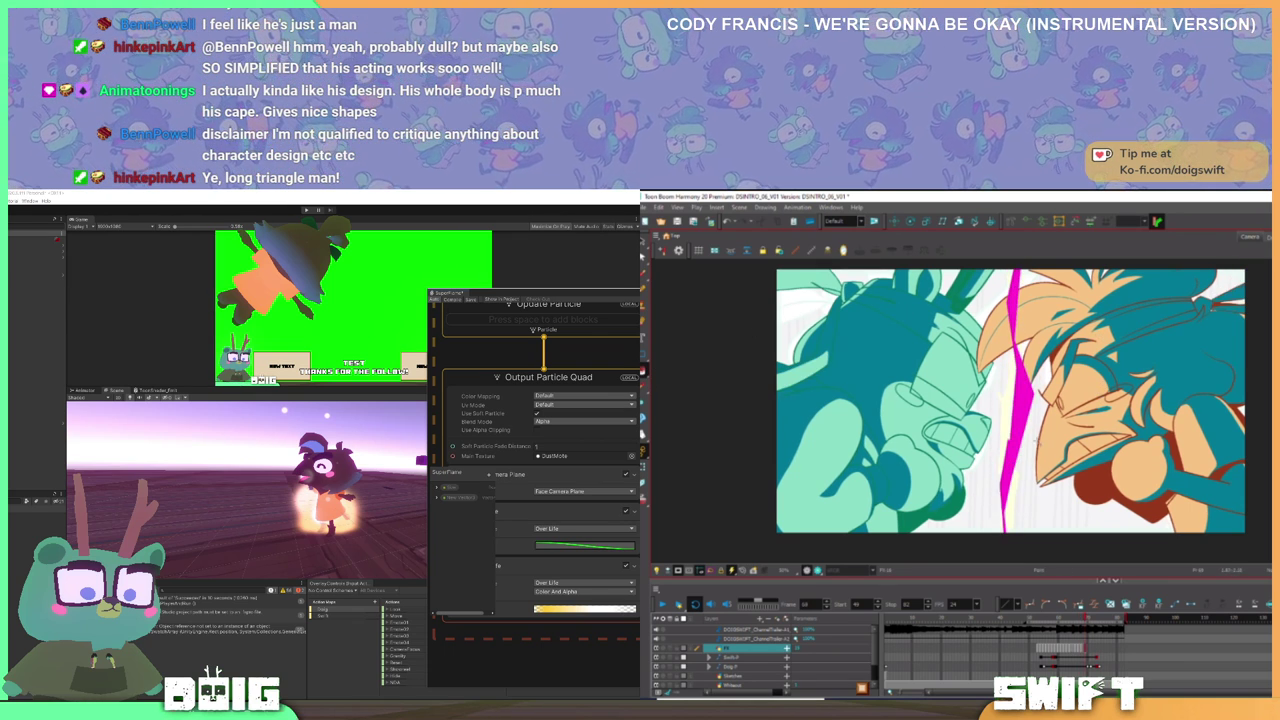
- Switch to the browser's Dracula image results, and in Harmony select the new bolt and go to the next empty frame on its layer
key("alt+Tab")
key("alt+s")
left_click(1020, 399)
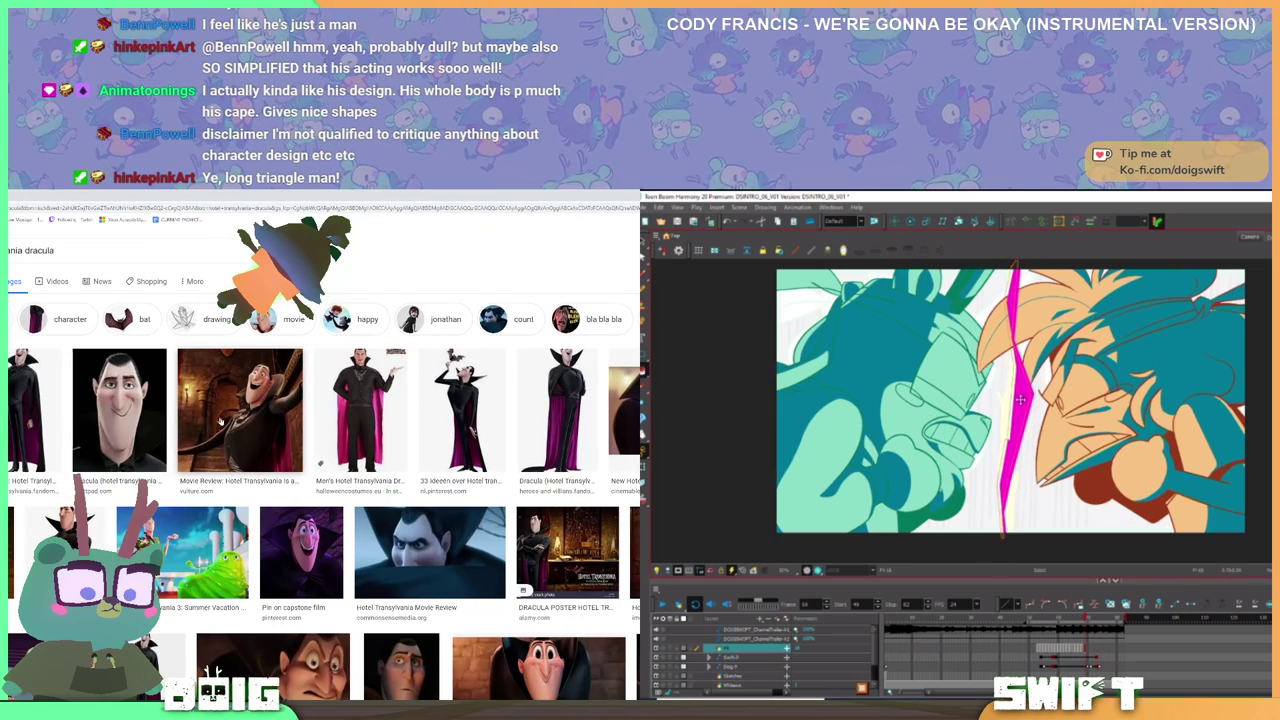
scroll(219, 421, "down", 1)
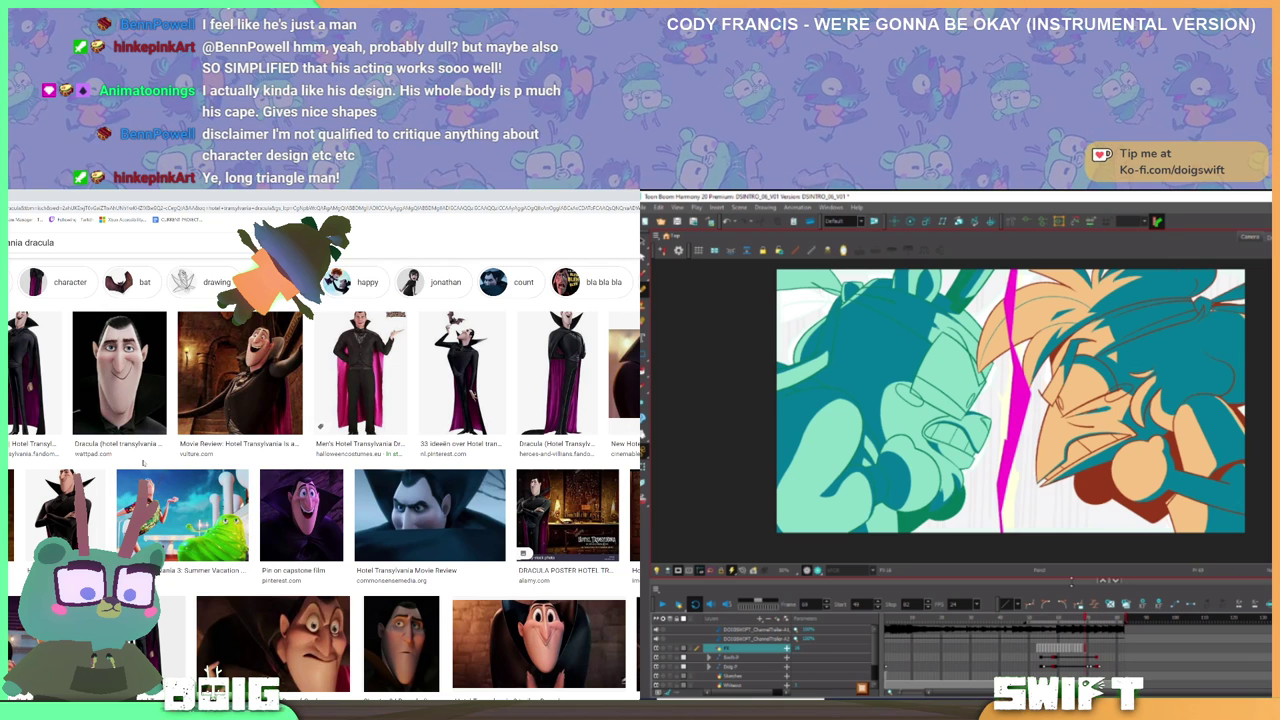
left_click(1088, 650)
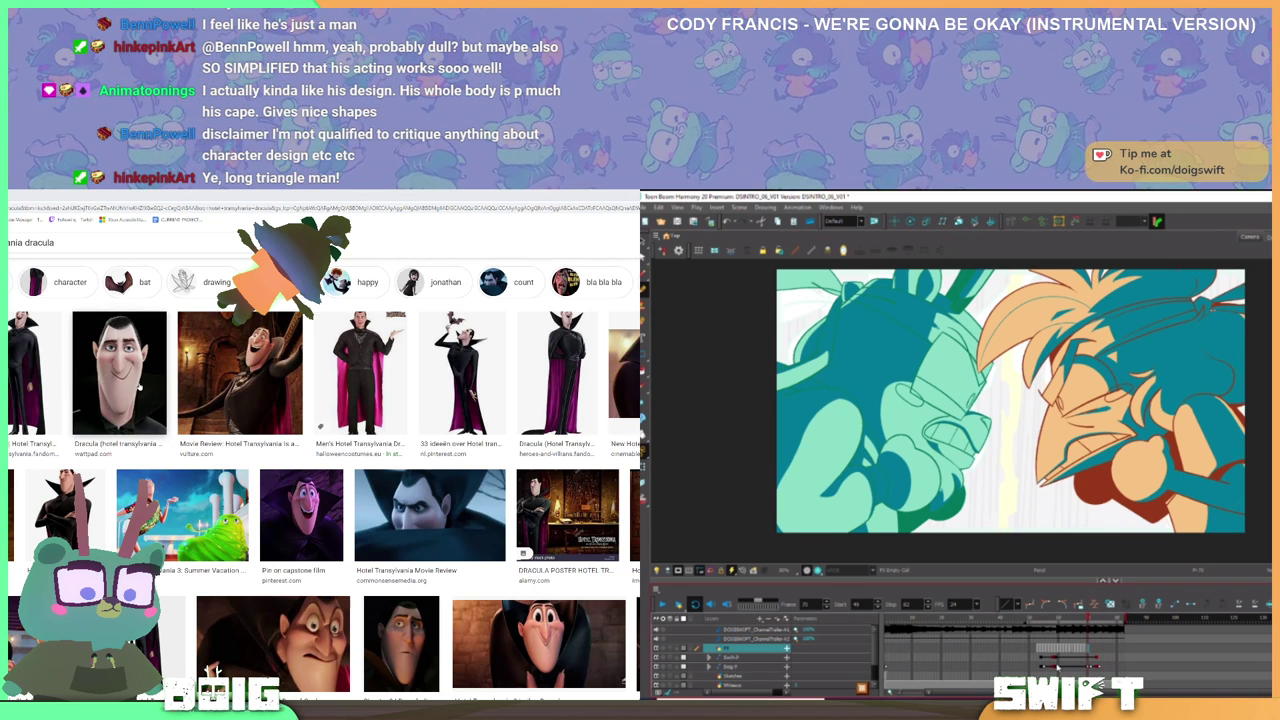
- Browse the Dracula image results in the browser and preview several Hotel Transylvania stills to examine the character design
scroll(500, 519, "down", 3)
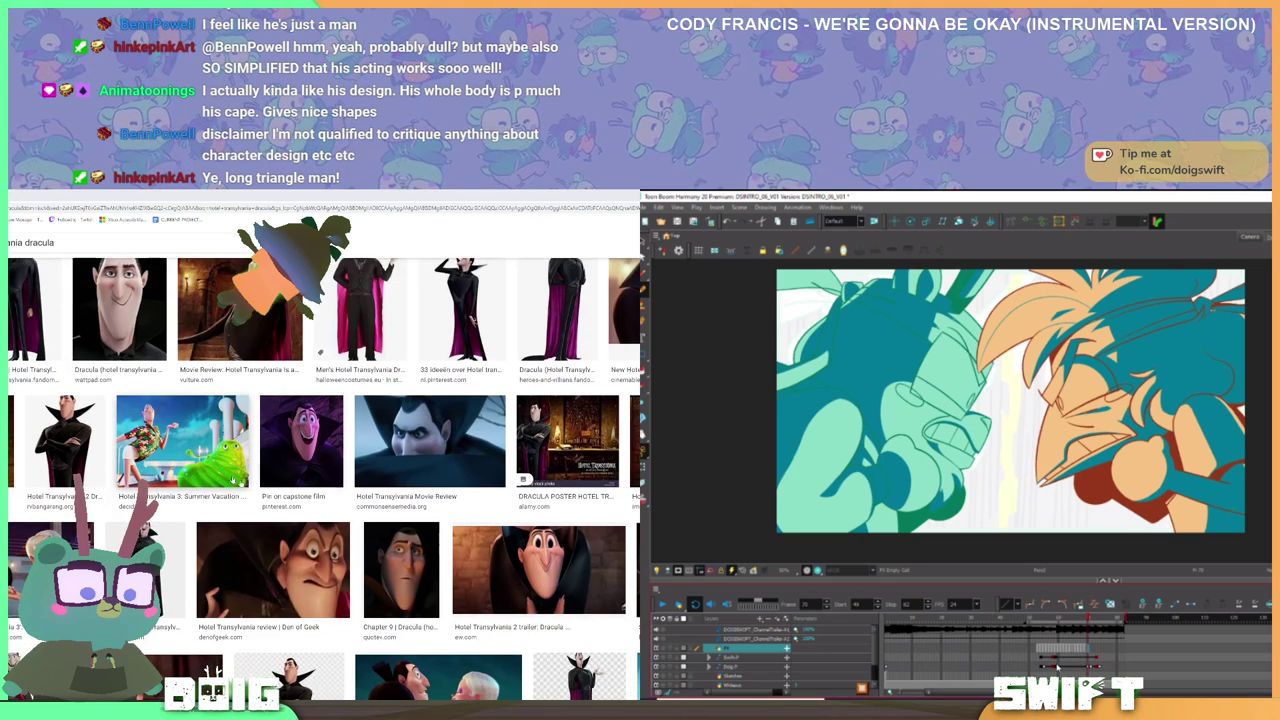
left_click(500, 519)
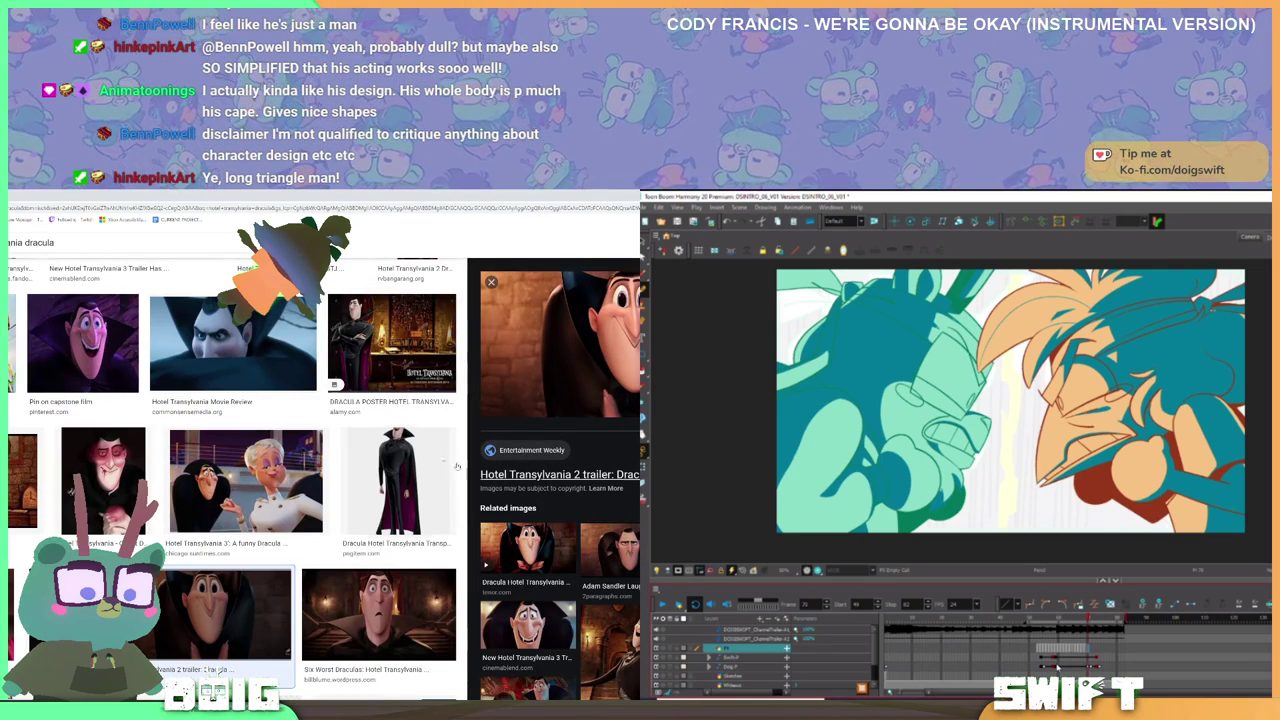
scroll(396, 447, "up", 1)
scroll(396, 447, "down", 2)
left_click(66, 580)
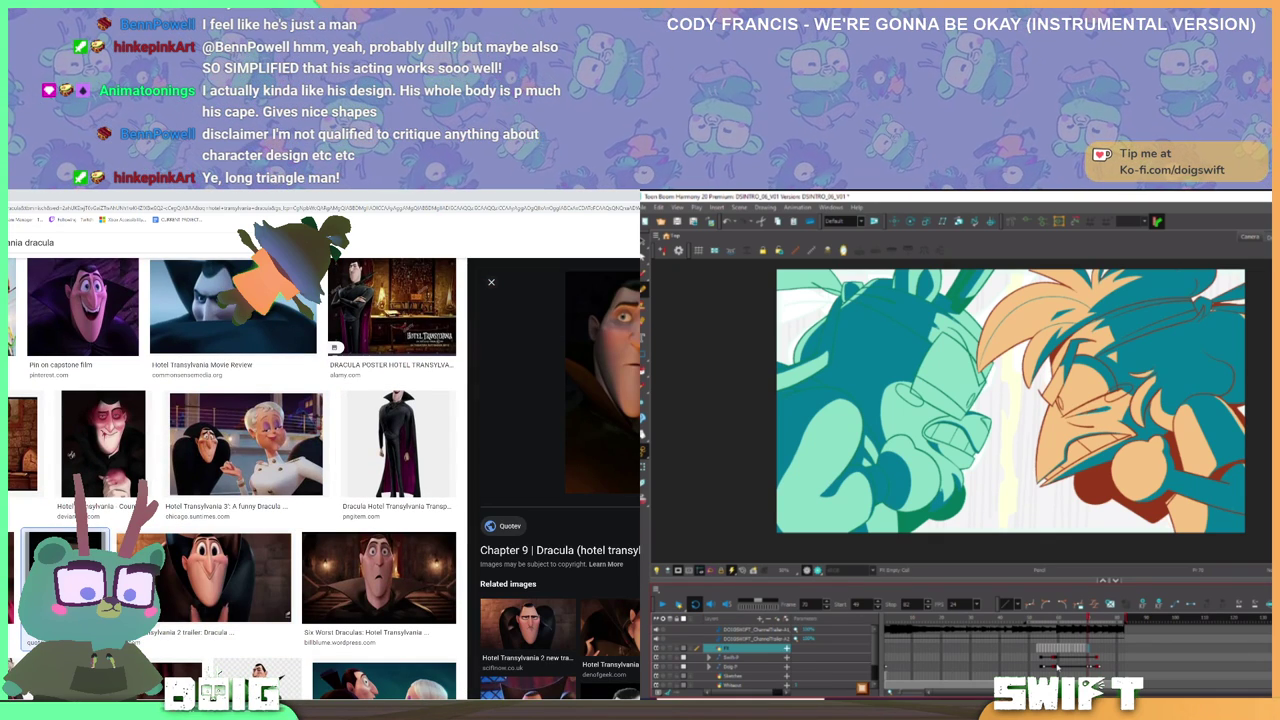
left_click(197, 573)
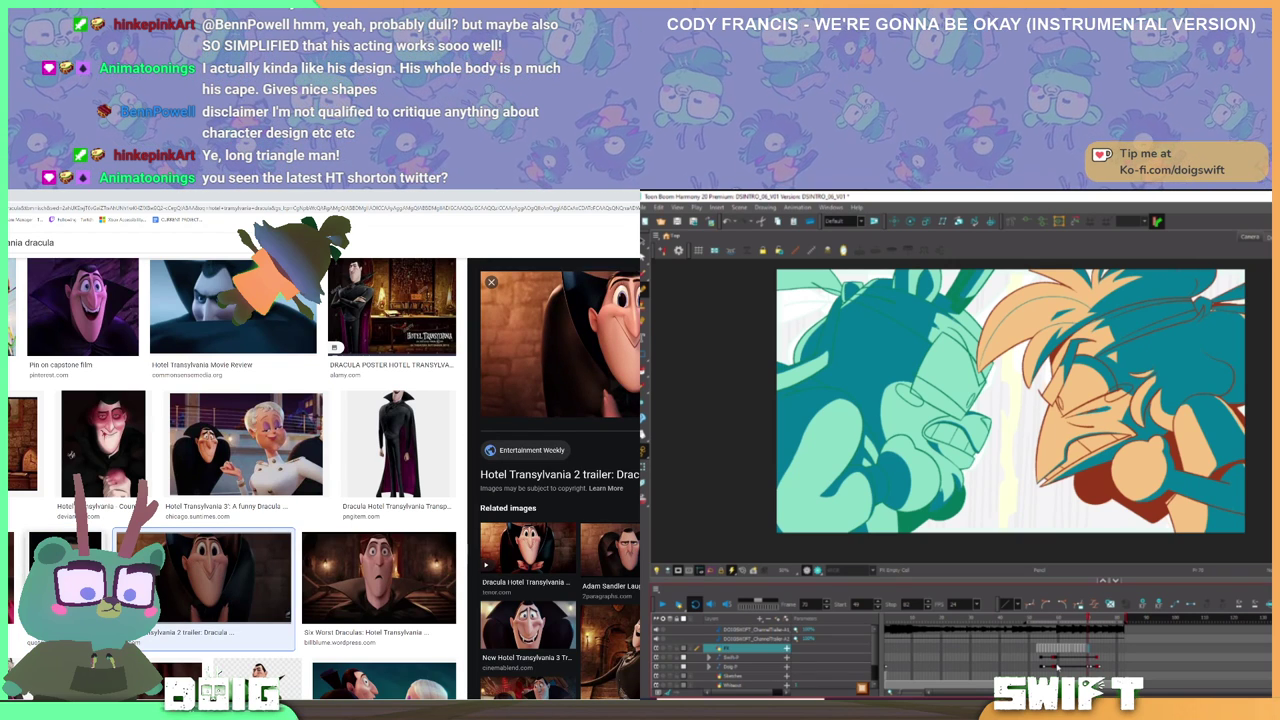
key("Left")
key("Left")
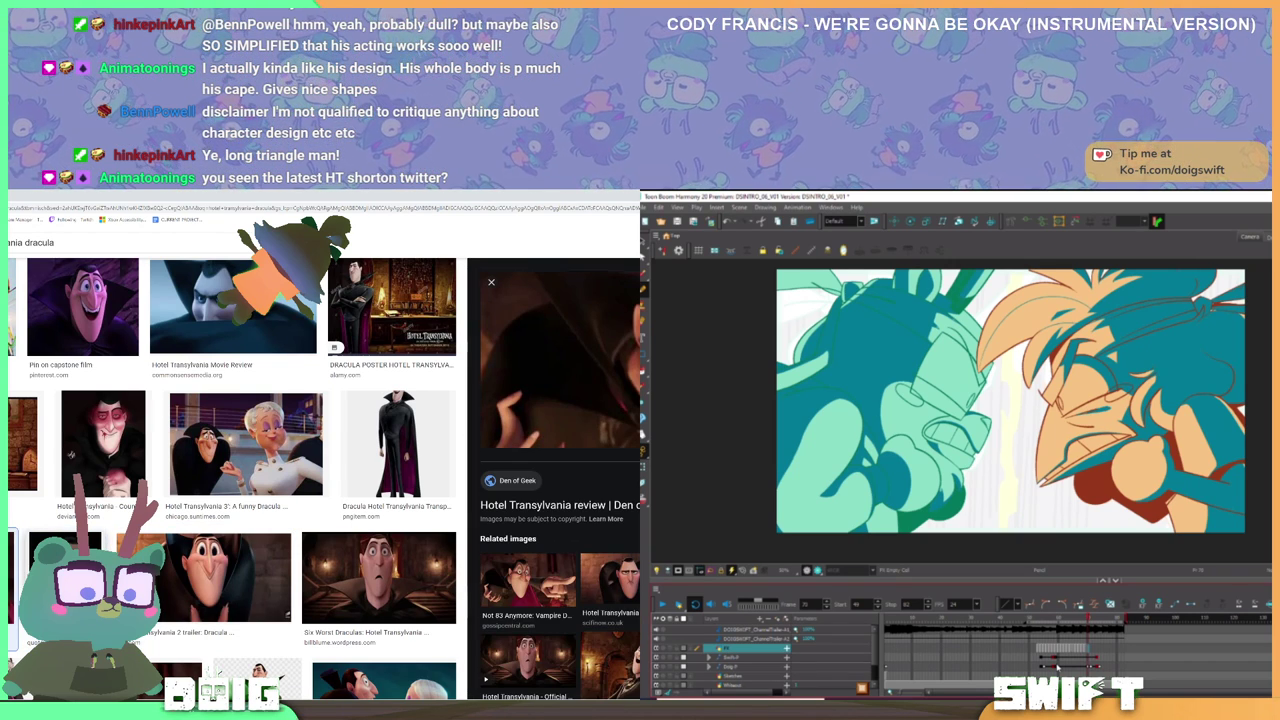
scroll(90, 470, "down", 2)
left_click(126, 565)
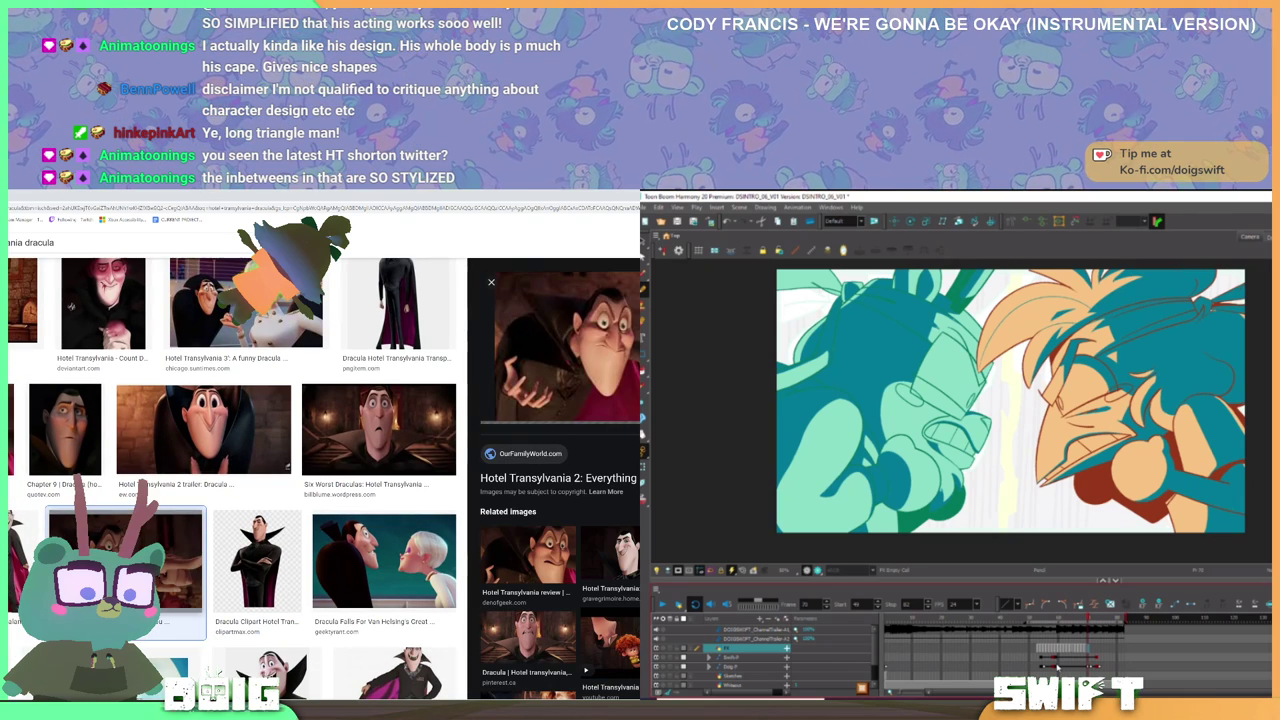
scroll(267, 540, "down", 1)
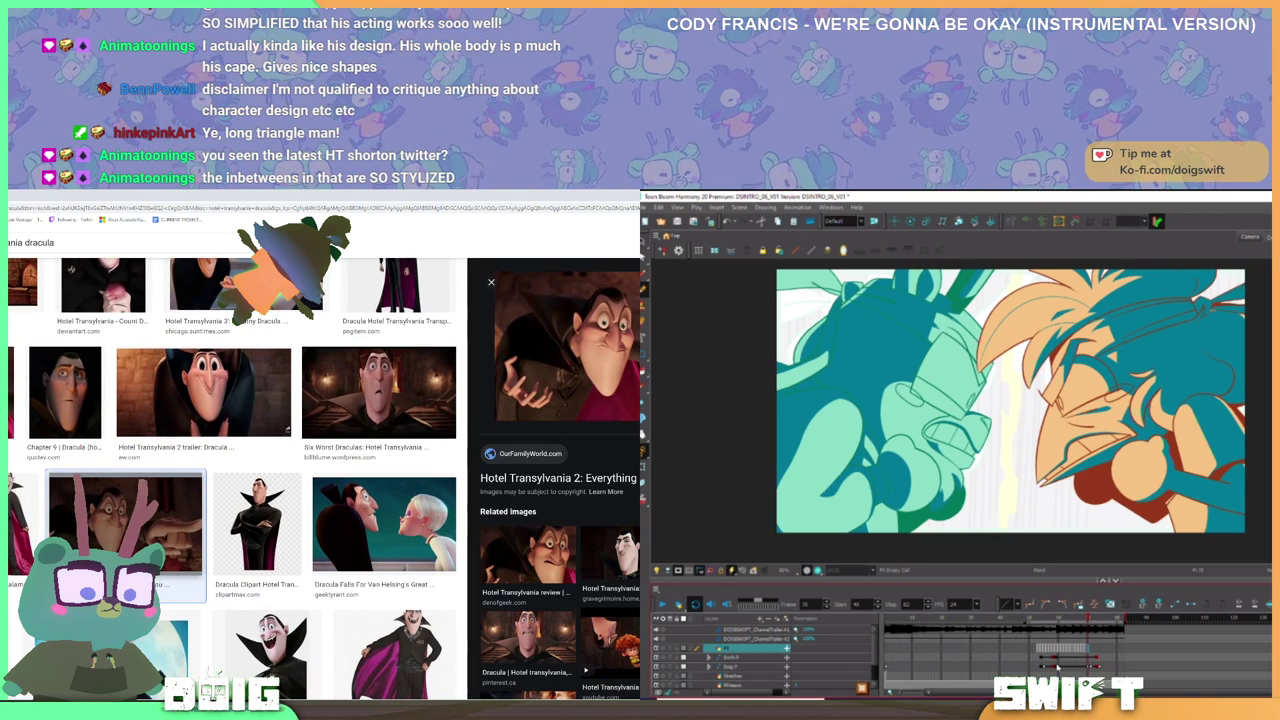
- Examine the Hotel Transylvania Dracula image results, previewing the Capterra still, the red-lit meme image and the Wattpad portrait for character design
scroll(267, 540, "down", 3)
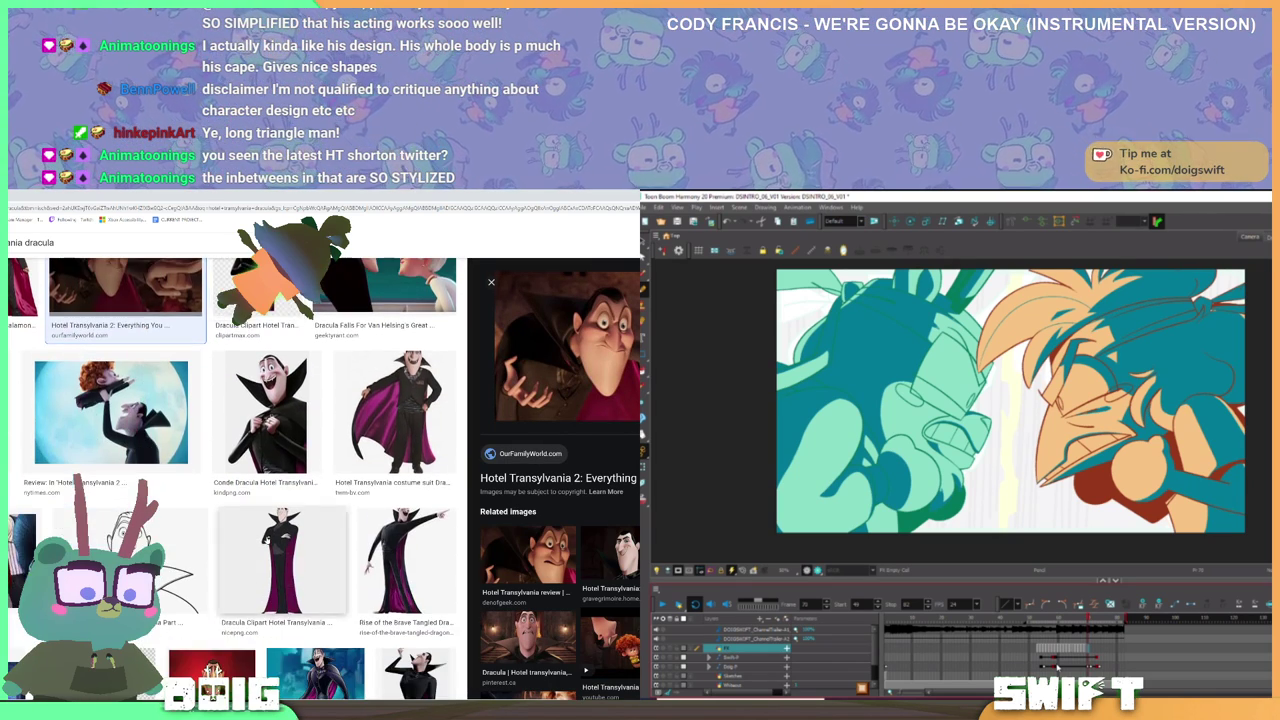
scroll(267, 540, "down", 4)
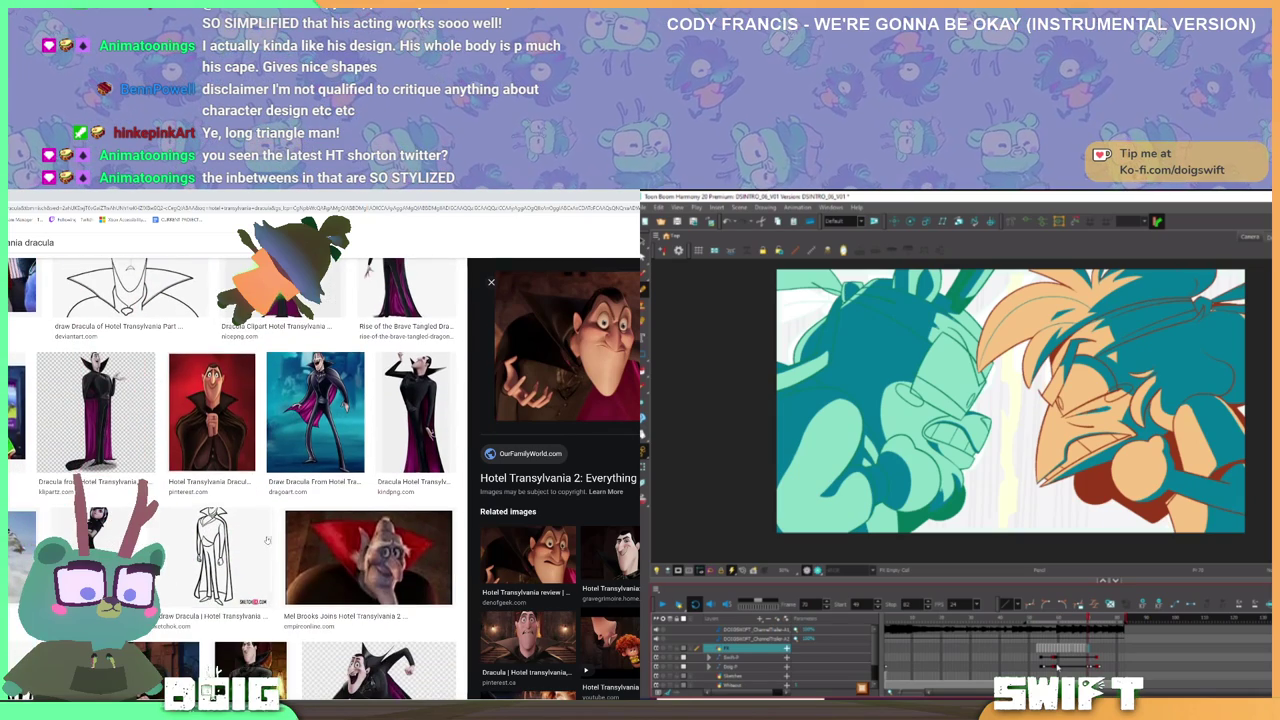
scroll(267, 540, "down", 4)
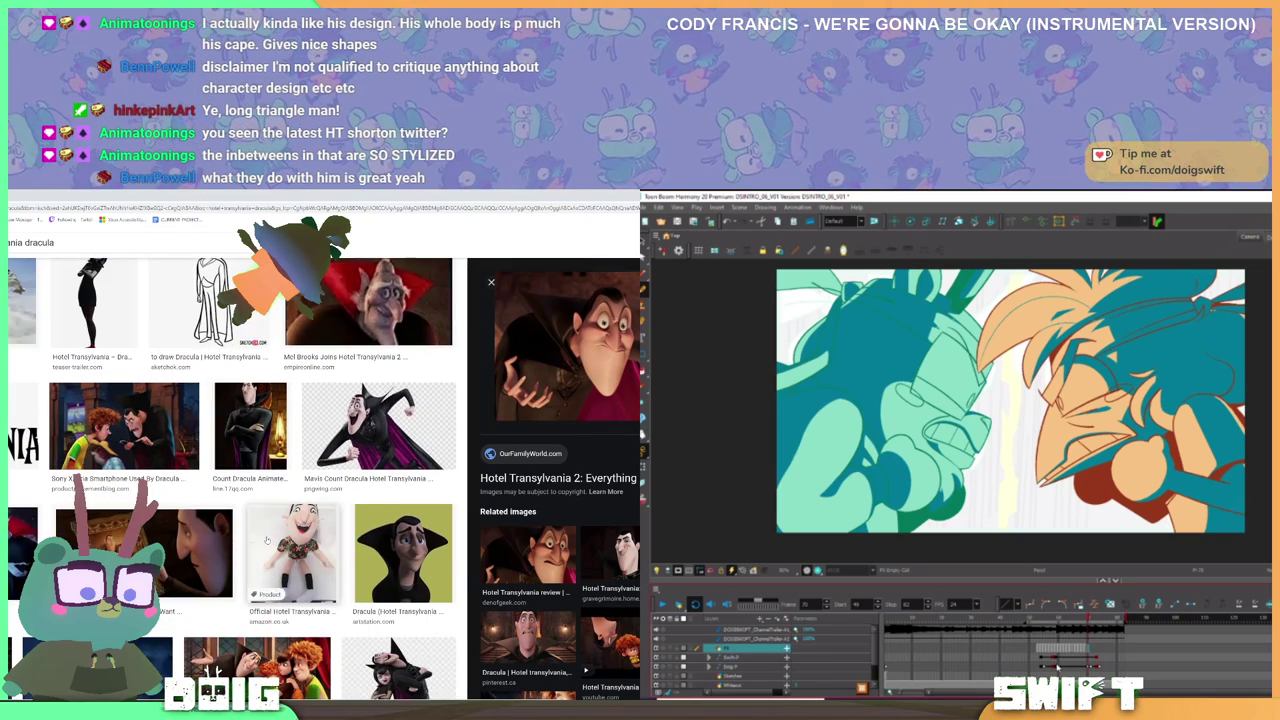
scroll(267, 541, "down", 1)
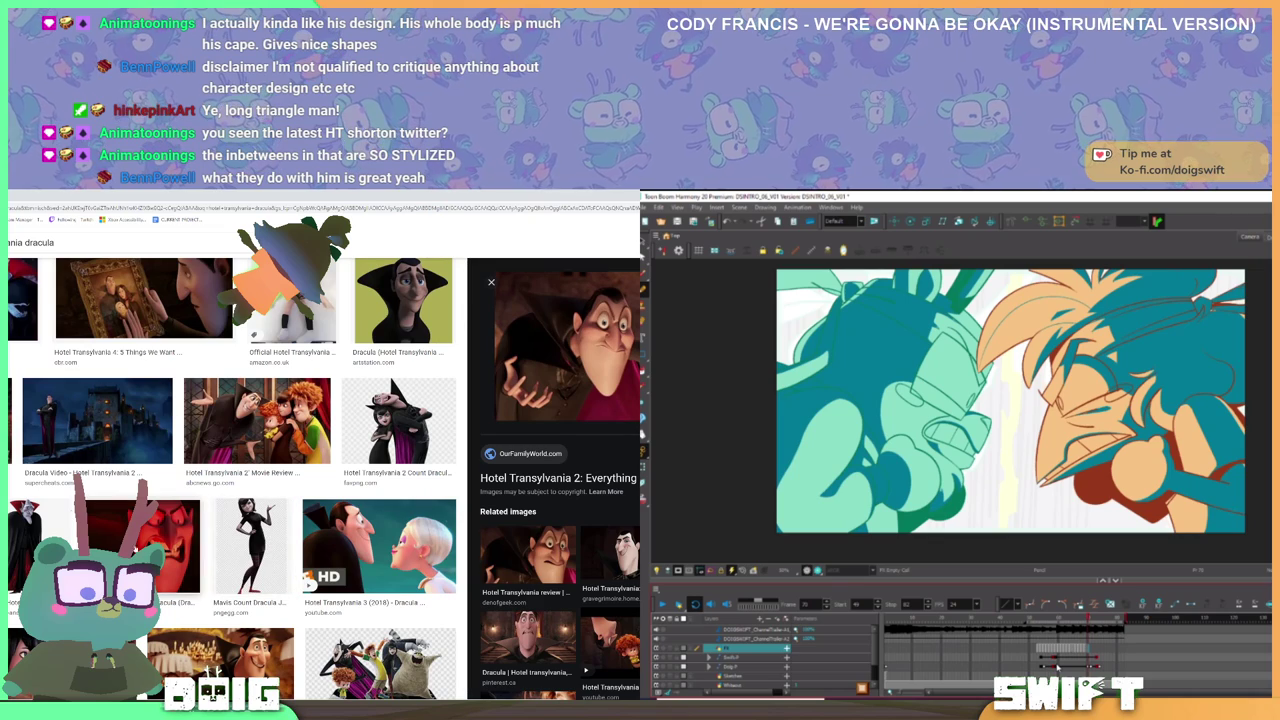
left_click(9, 424)
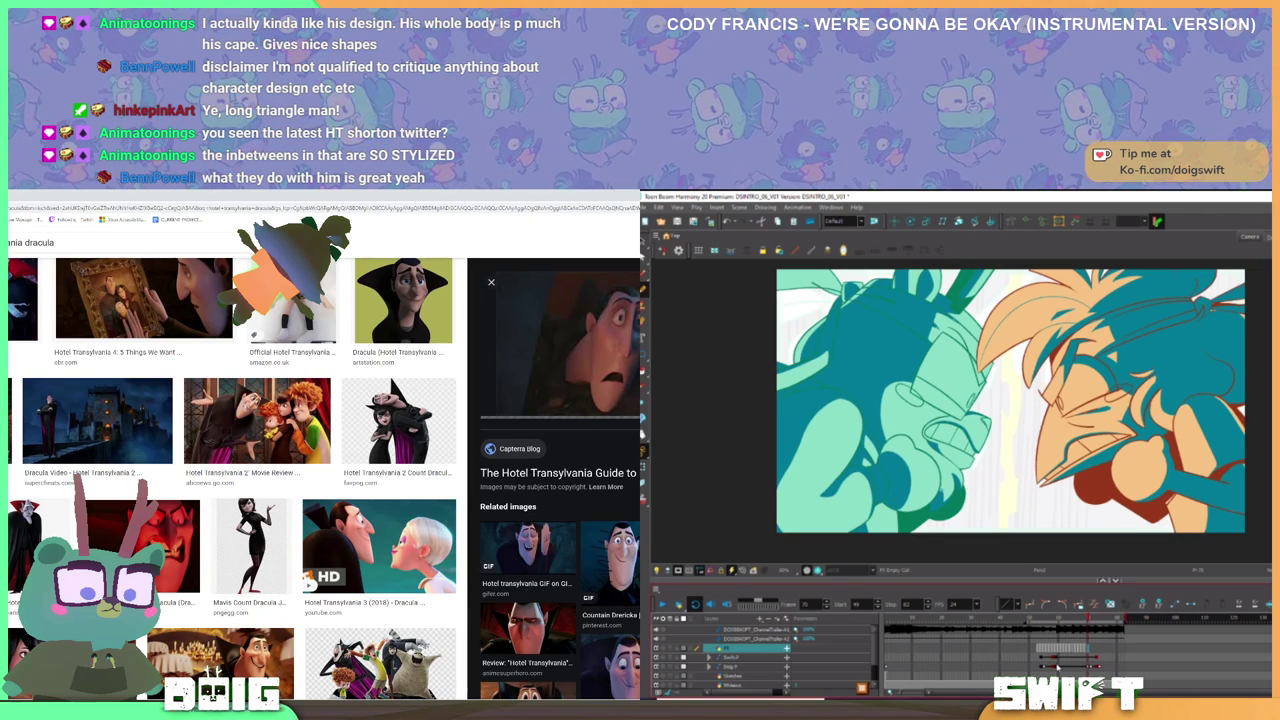
scroll(124, 477, "down", 1)
scroll(124, 477, "down", 2)
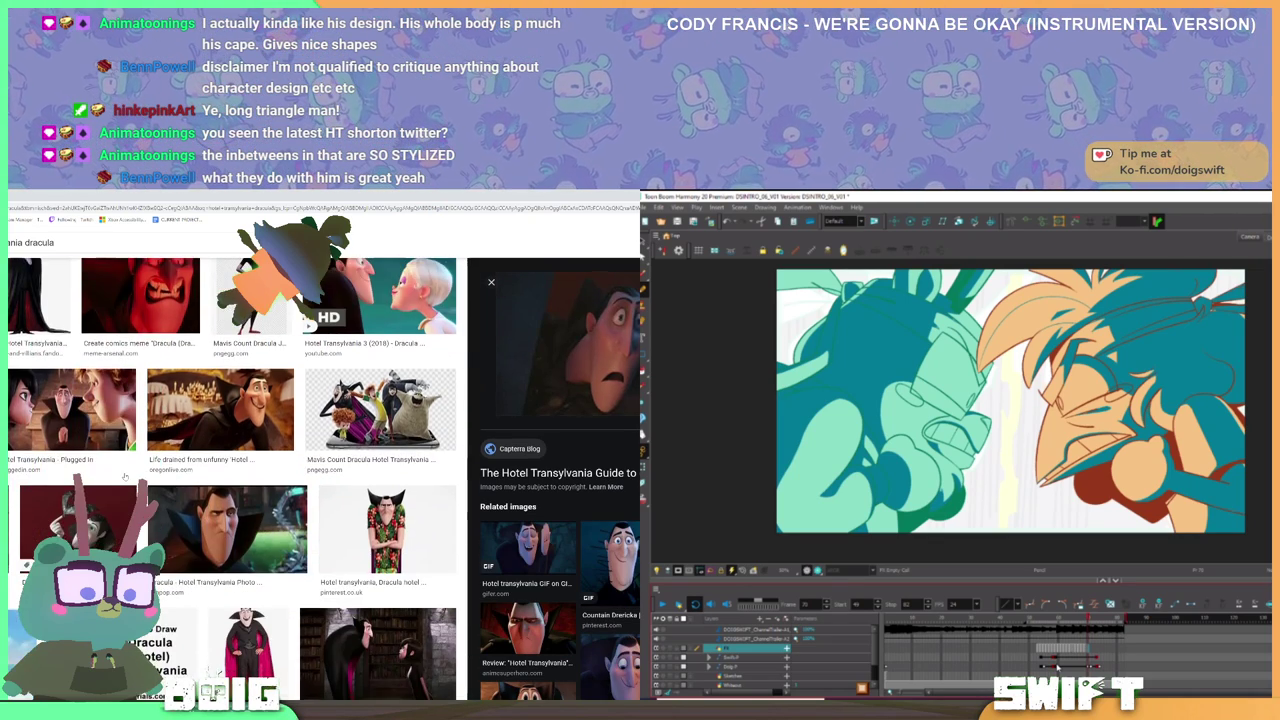
scroll(124, 477, "up", 3)
scroll(124, 477, "up", 8)
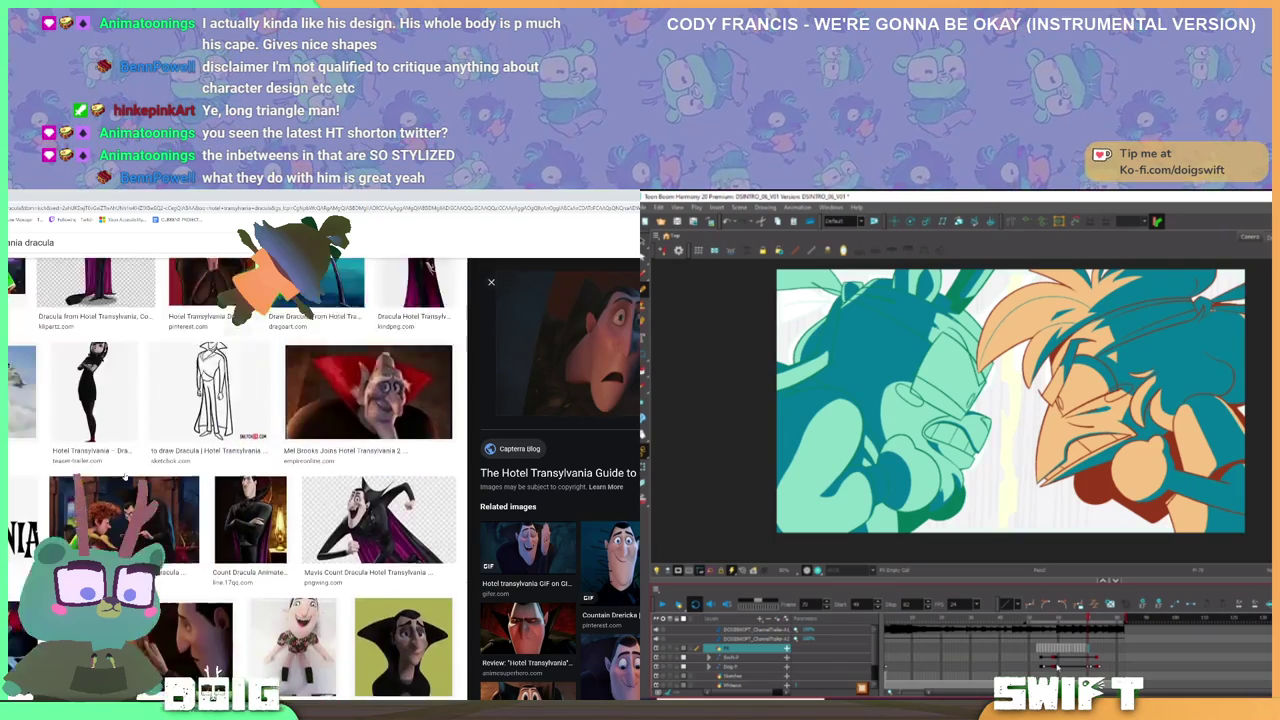
scroll(124, 477, "down", 8)
left_click(150, 495)
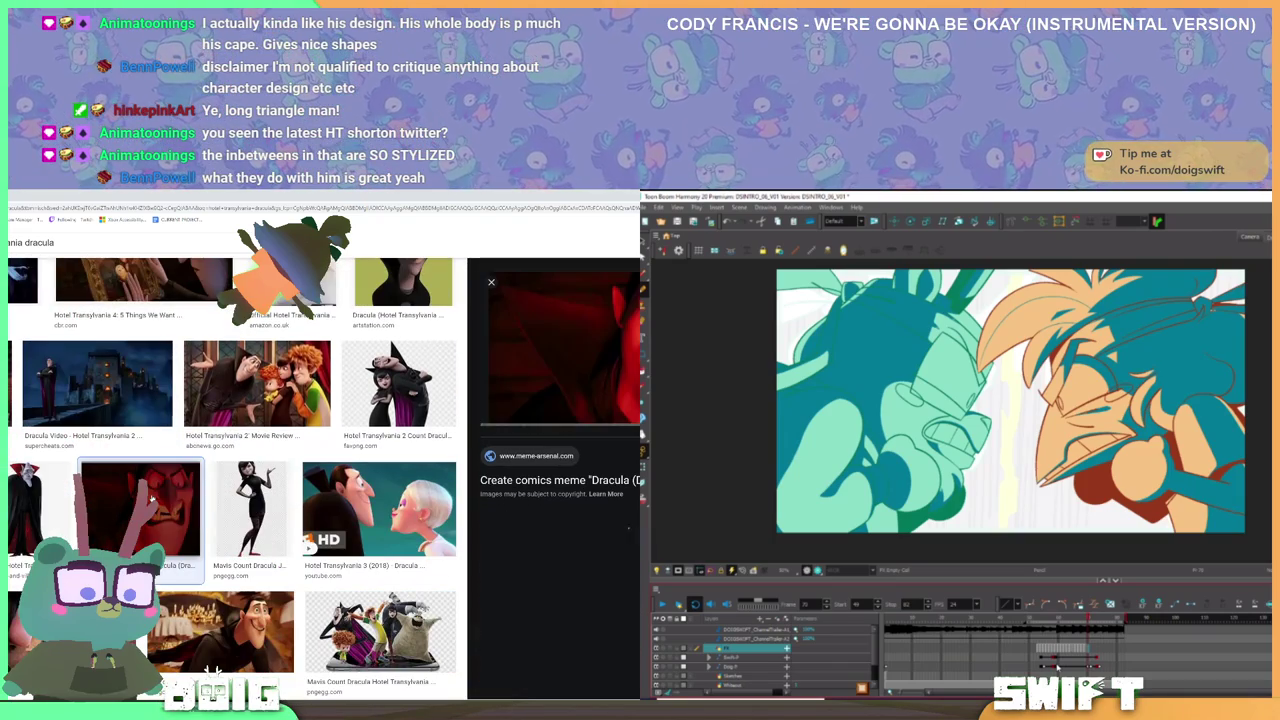
scroll(152, 497, "down", 10)
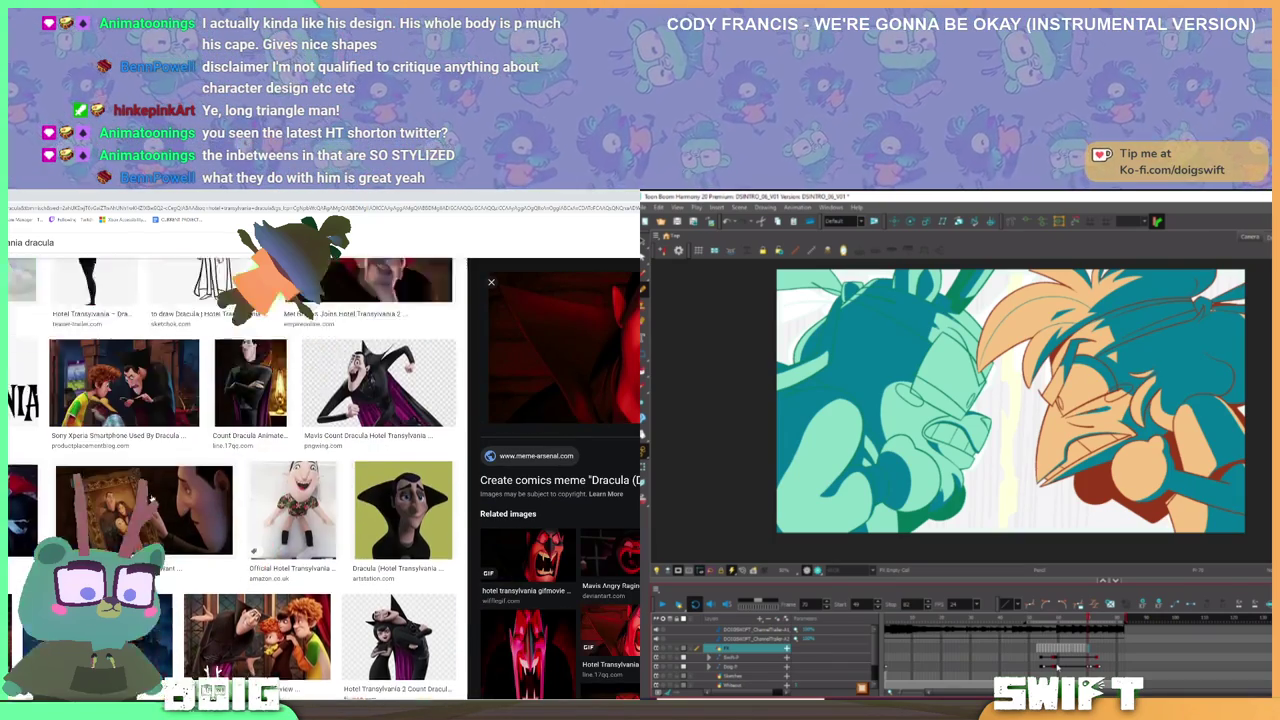
scroll(151, 497, "up", 3)
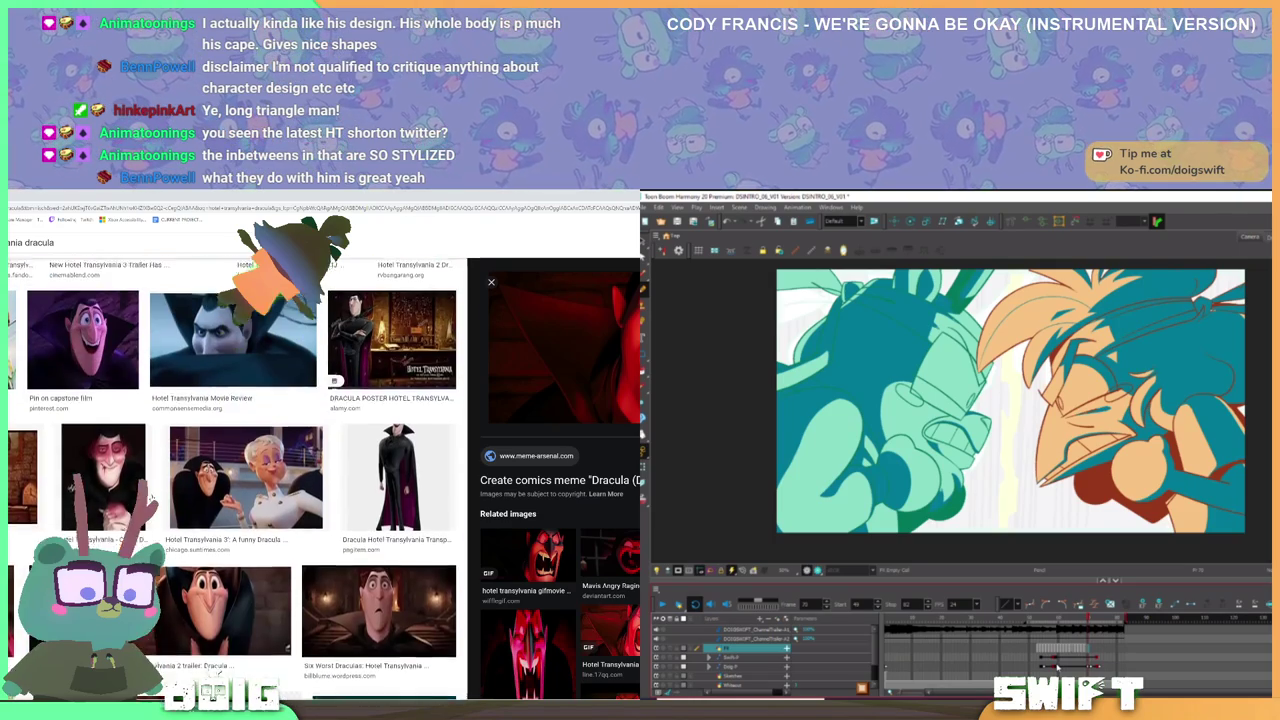
scroll(151, 497, "up", 5)
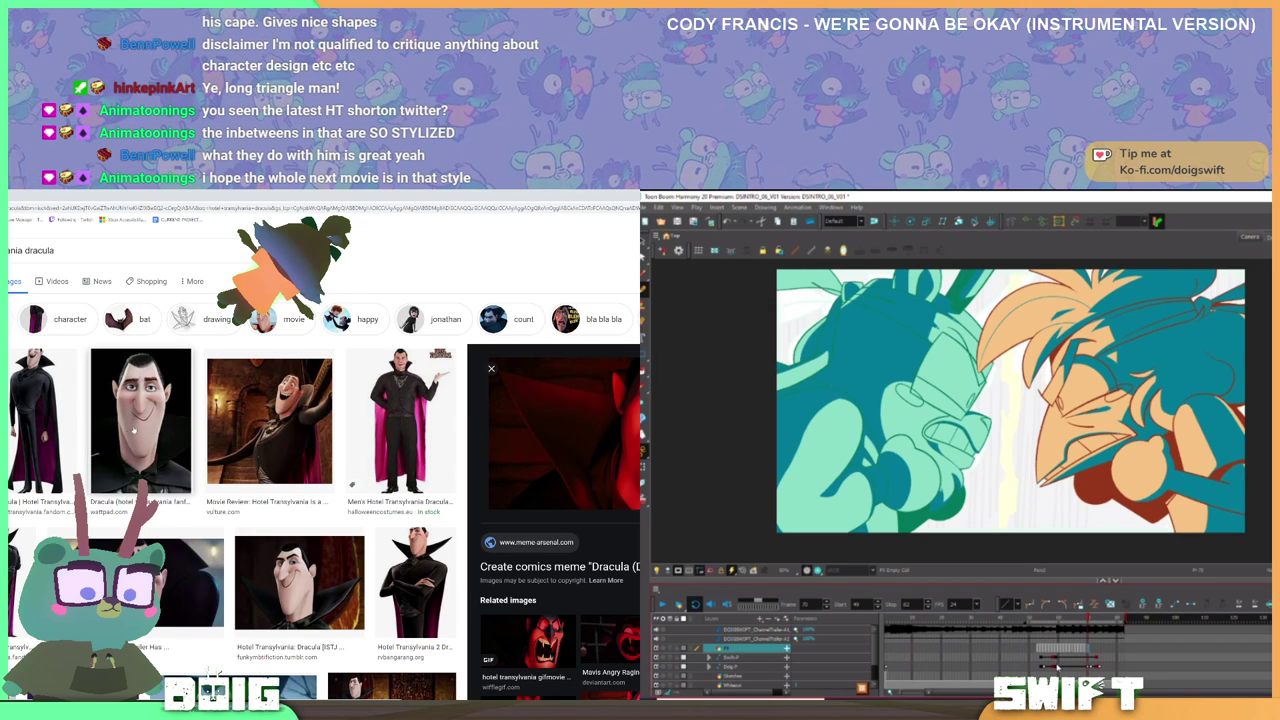
left_click(140, 420)
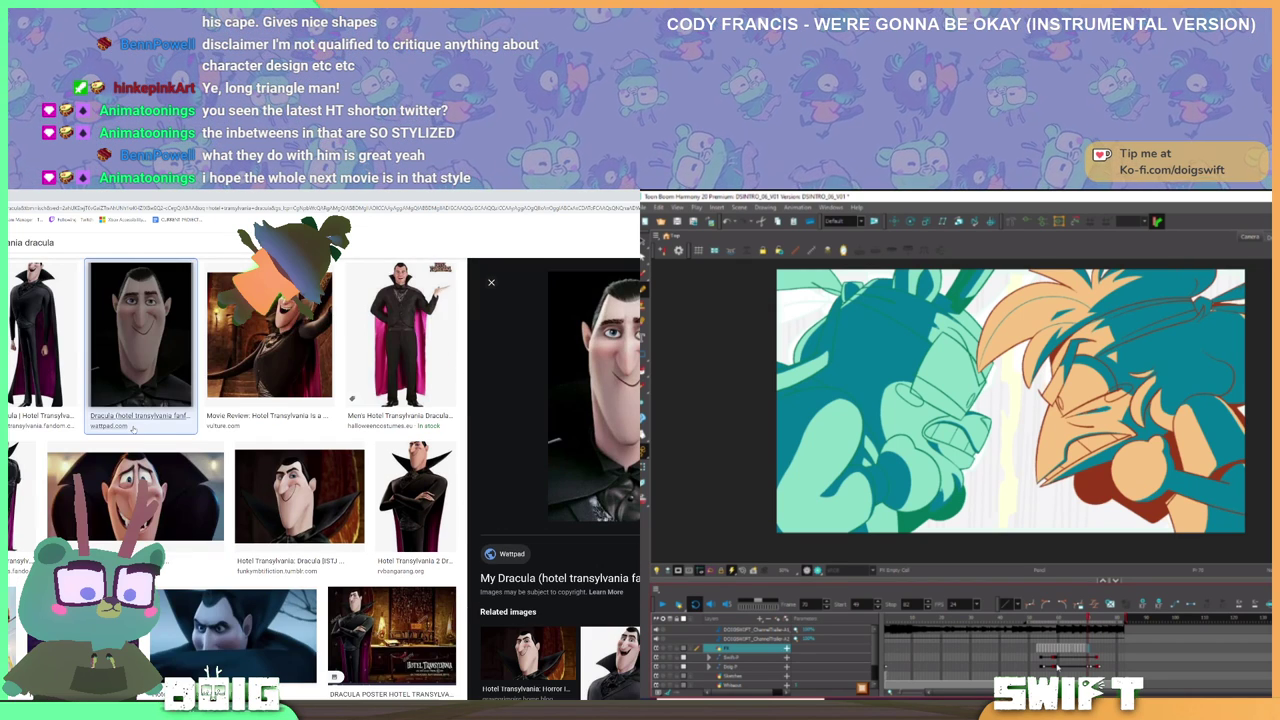
- Search images for Bela Lugosi, and in Harmony compare the preceding bolt drawing with the next empty frame
triple_click(67, 244)
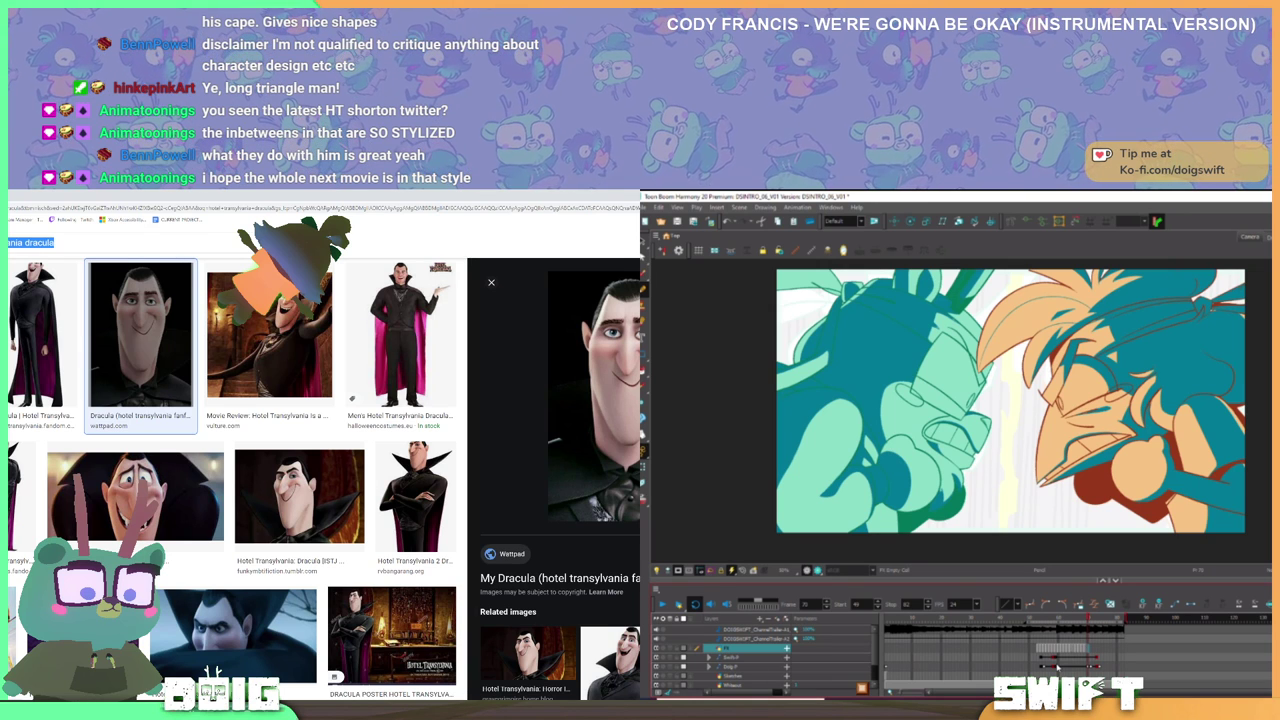
key("BackSpace")
type("h")
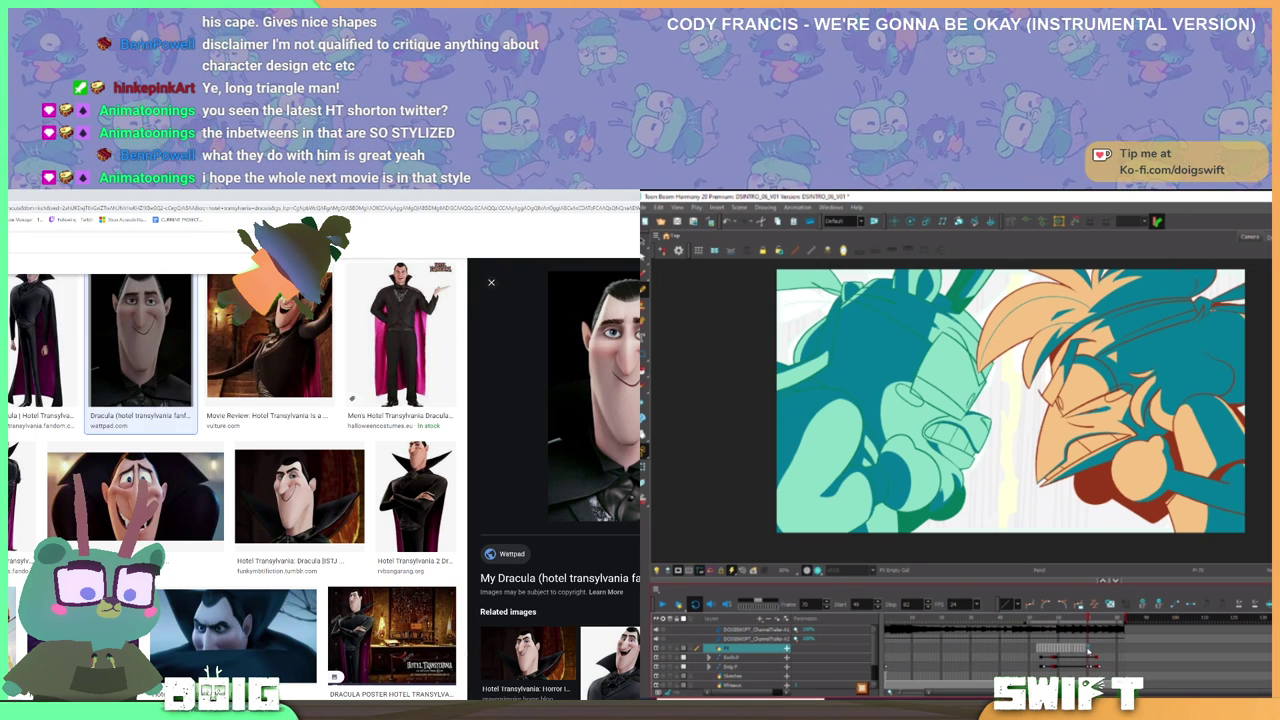
key("comma")
key("period")
key("comma")
key("Return")
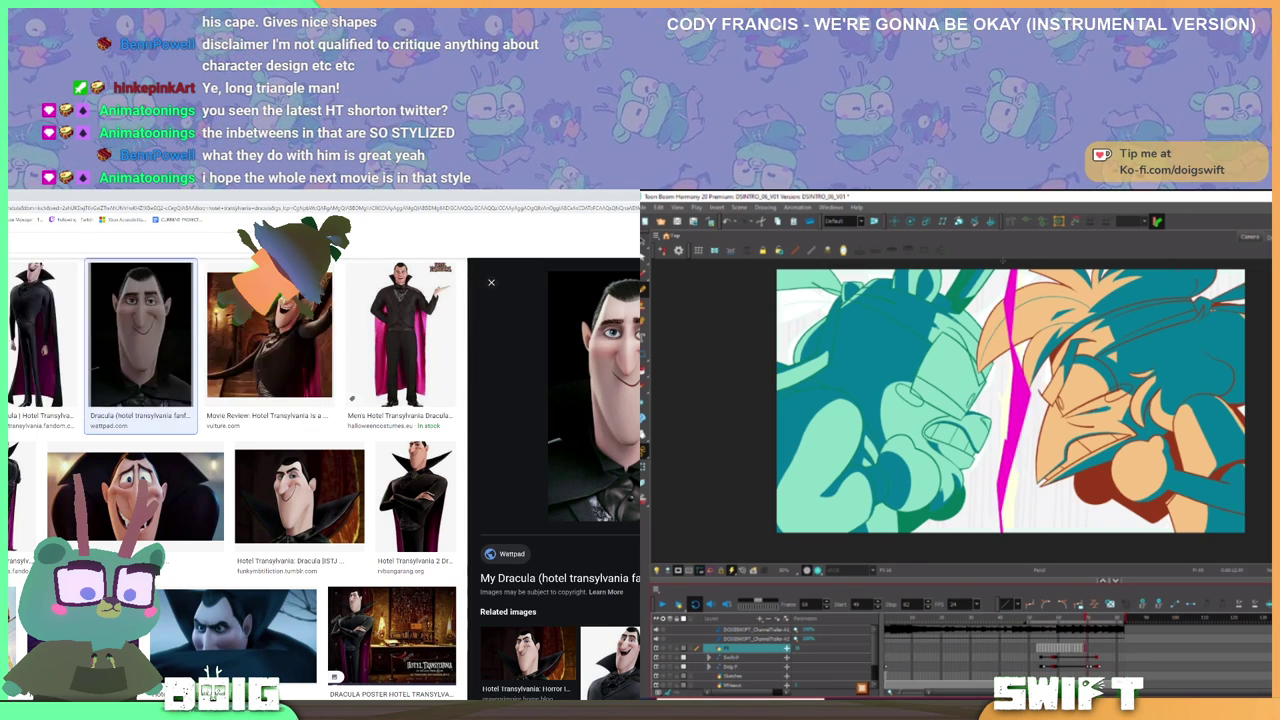
key("period")
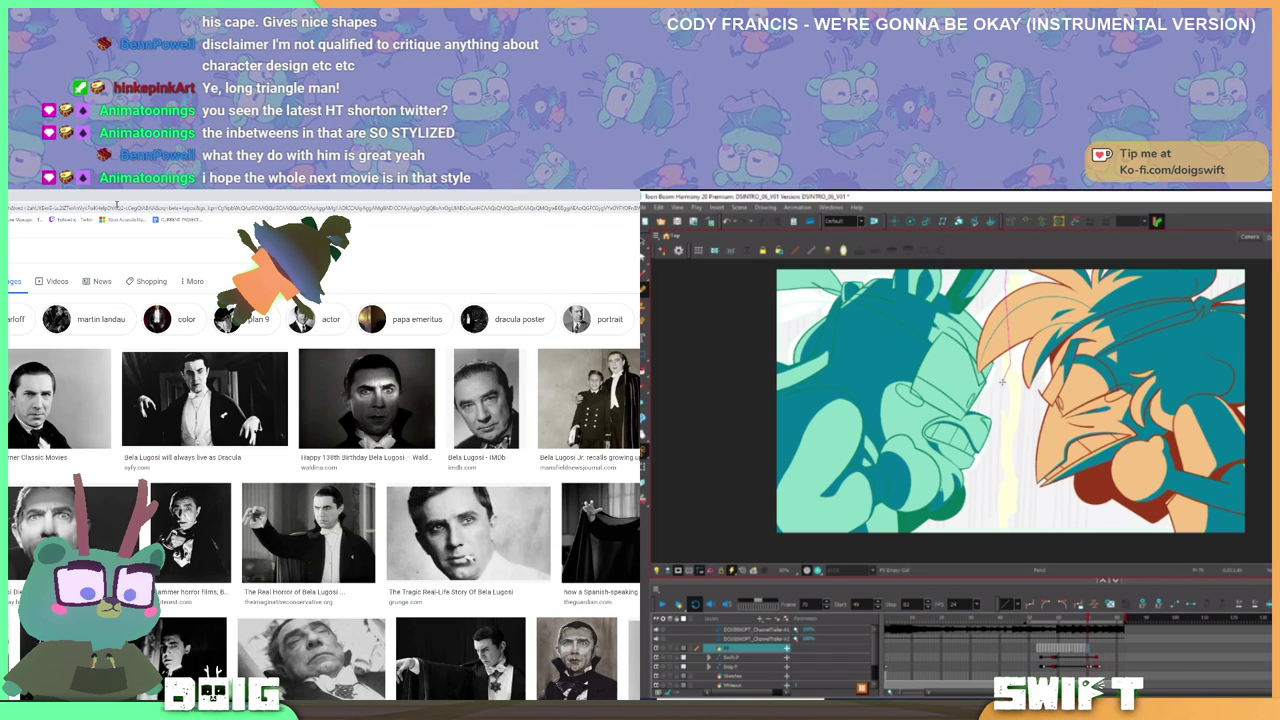
- Outline a jagged lightning bolt between the two characters on the empty frame, and browse the Bela Lugosi photos, previewing the Los Angeles Times image
left_click_drag(1004, 381, 1009, 455)
mouse_move(1015, 267)
left_mouse_down()
mouse_move(1021, 439)
mouse_move(1000, 549)
mouse_move(1009, 436)
left_mouse_up()
scroll(351, 528, "down", 5)
scroll(351, 528, "down", 2)
scroll(351, 528, "up", 3)
scroll(351, 528, "down", 2)
scroll(130, 612, "down", 2)
left_click(130, 612)
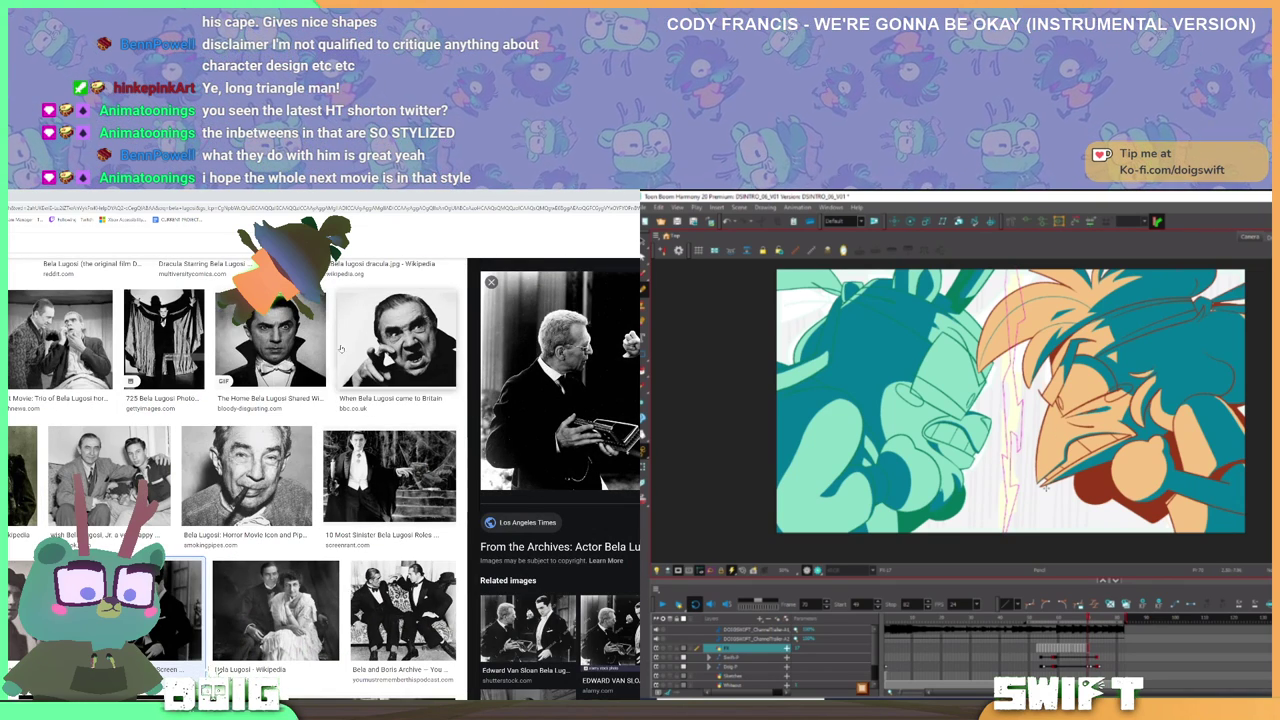
- Switch from the browser to Unity, and in Harmony fill the outlined bolt with magenta
left_click(150, 700)
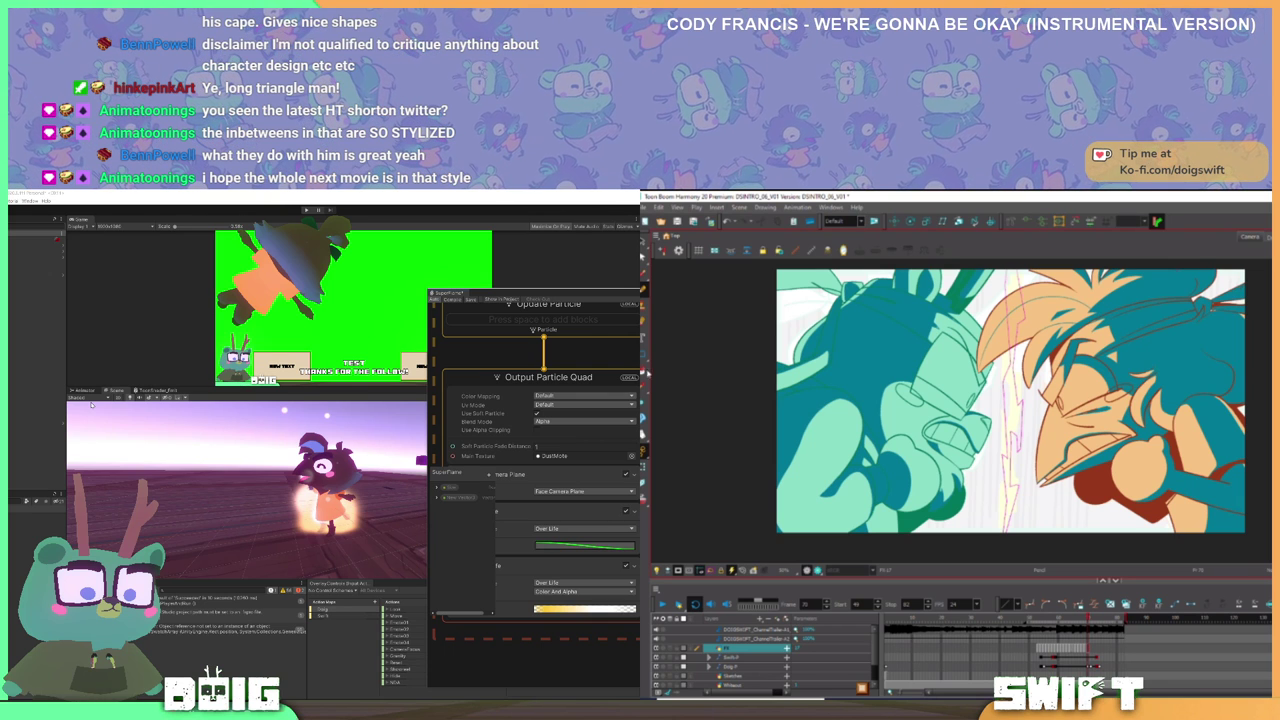
left_click(644, 371)
left_click(1012, 430)
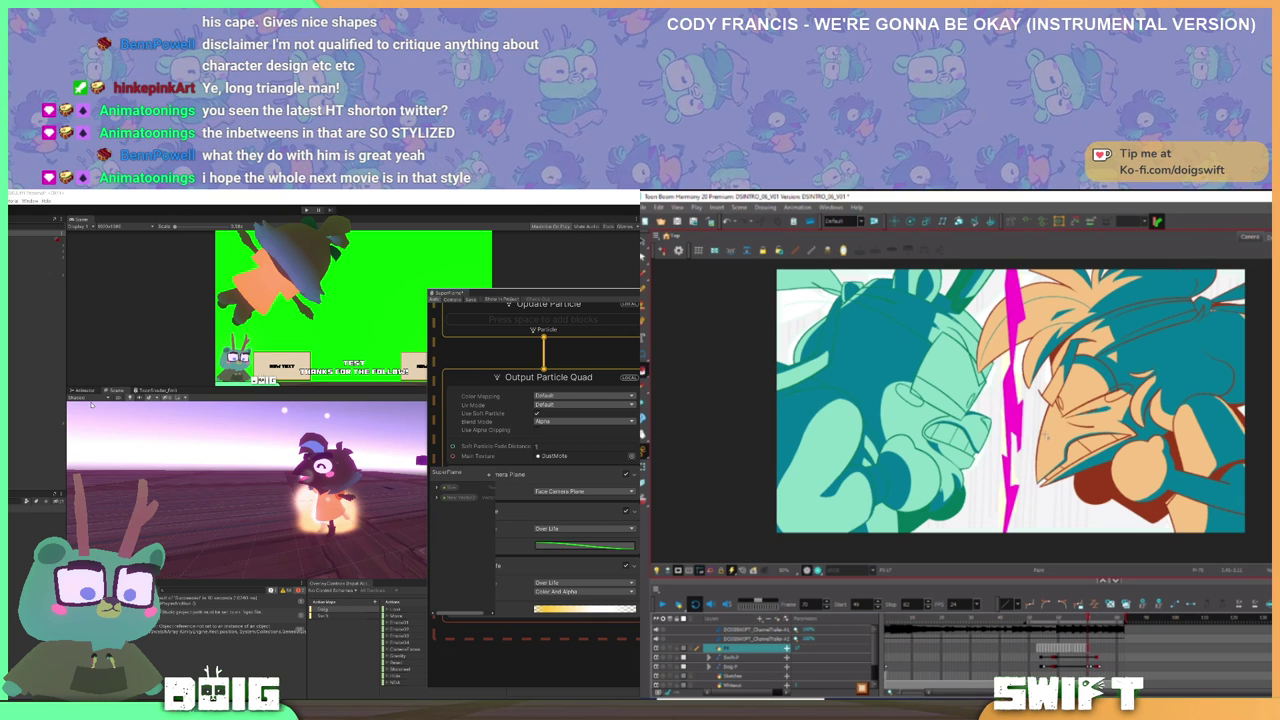
- Flip between the new magenta bolt and its two preceding drawings to check the lightning's motion
key("comma")
key("period")
key("comma")
key("comma")
key("period")
key("period")
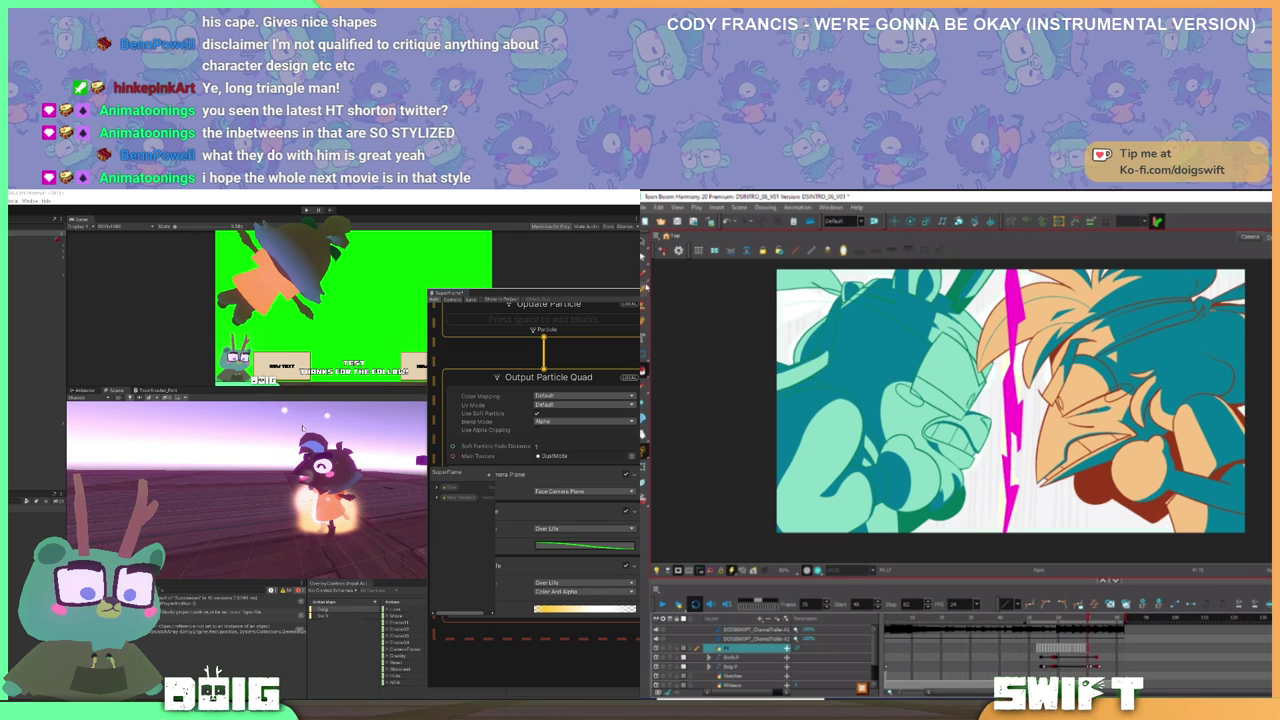
- Draw a thinner jagged bolt outline on the next empty frame and fill it with magenta
key("period")
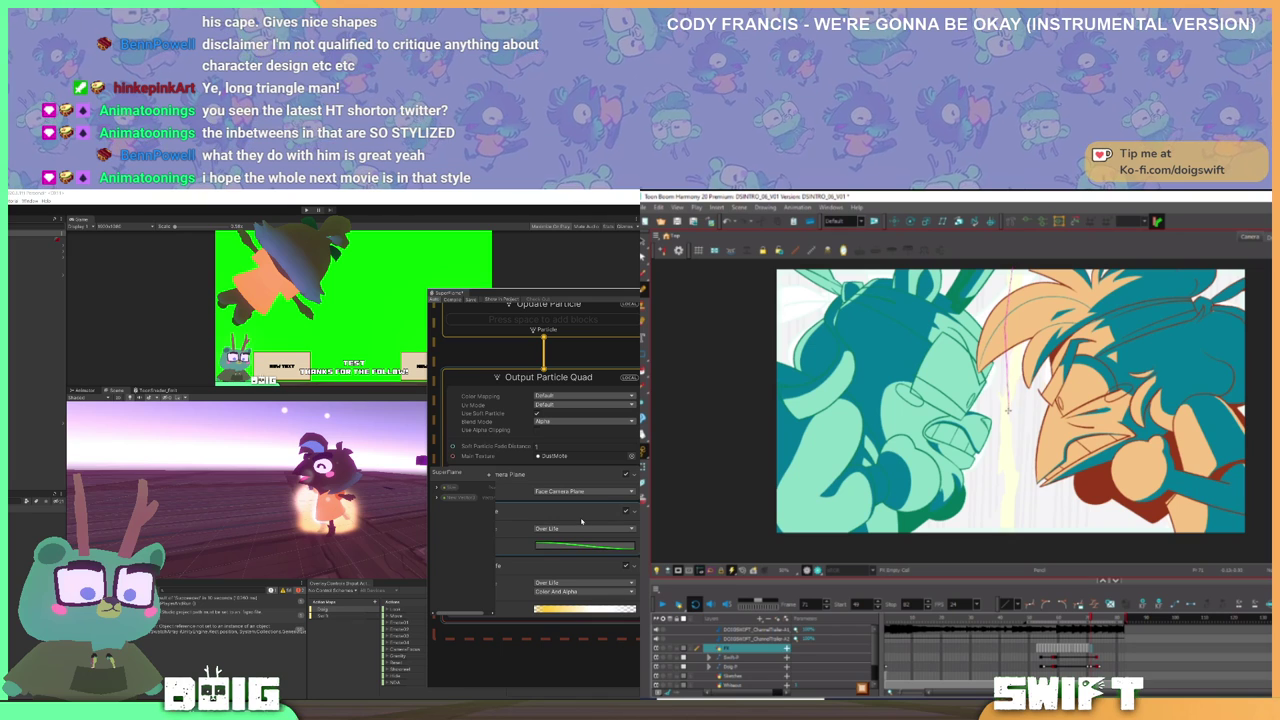
scroll(530, 516, "down", 1)
scroll(530, 516, "up", 2)
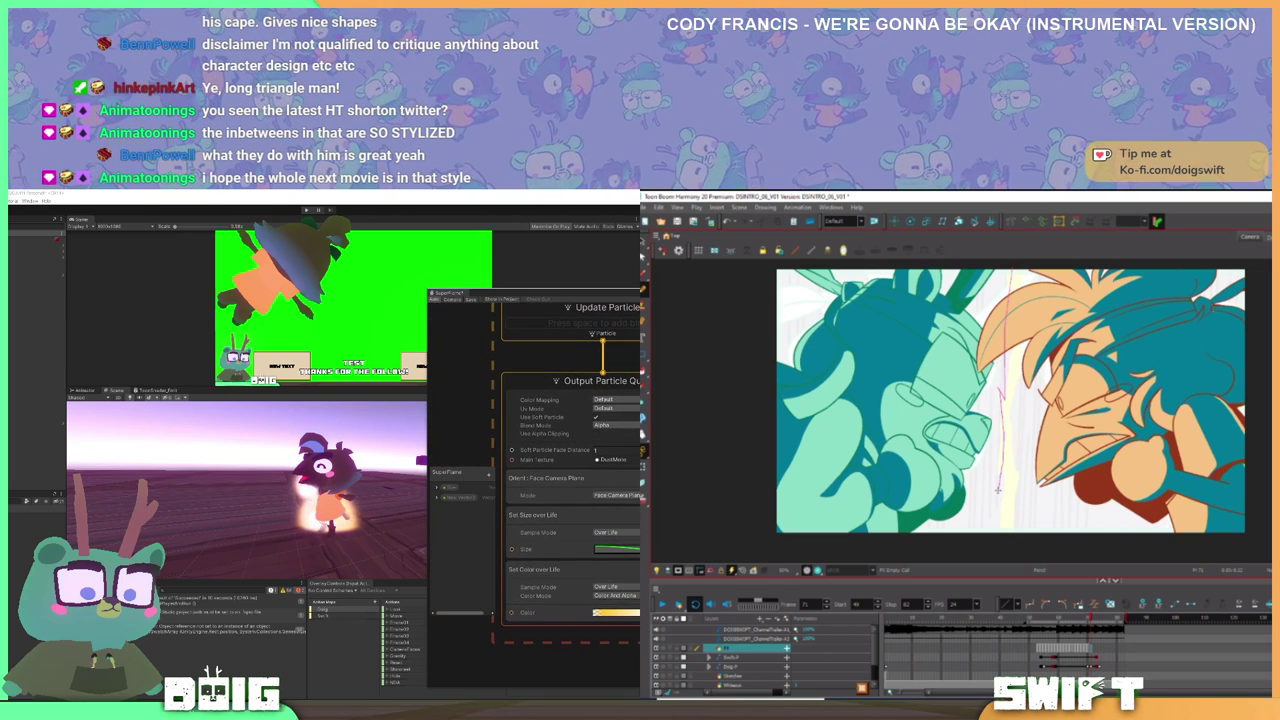
left_click_drag(997, 491, 1003, 517)
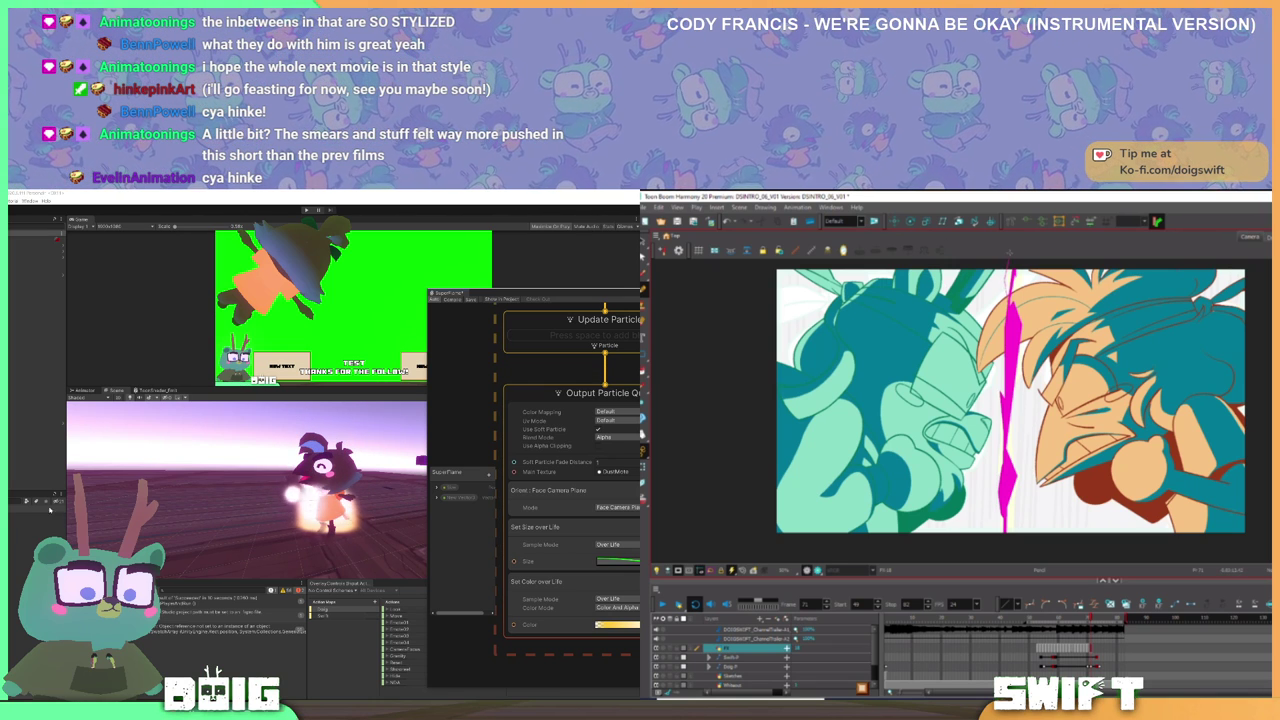
- Try a blue starting colour in the Set Color over Life gradient and restore yellow, while flipping through the bolt drawings in Harmony
mouse_move(600, 500)
left_mouse_down()
mouse_move(611, 536)
mouse_move(606, 524)
left_mouse_up()
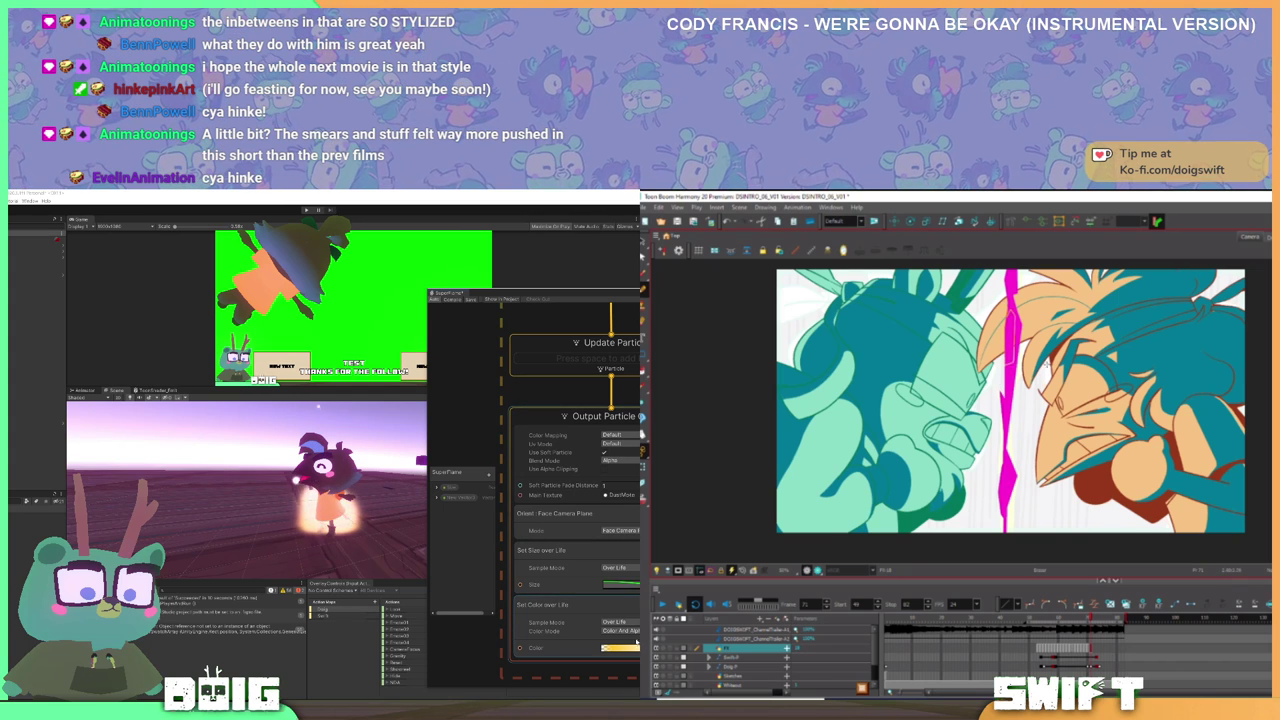
left_click(623, 648)
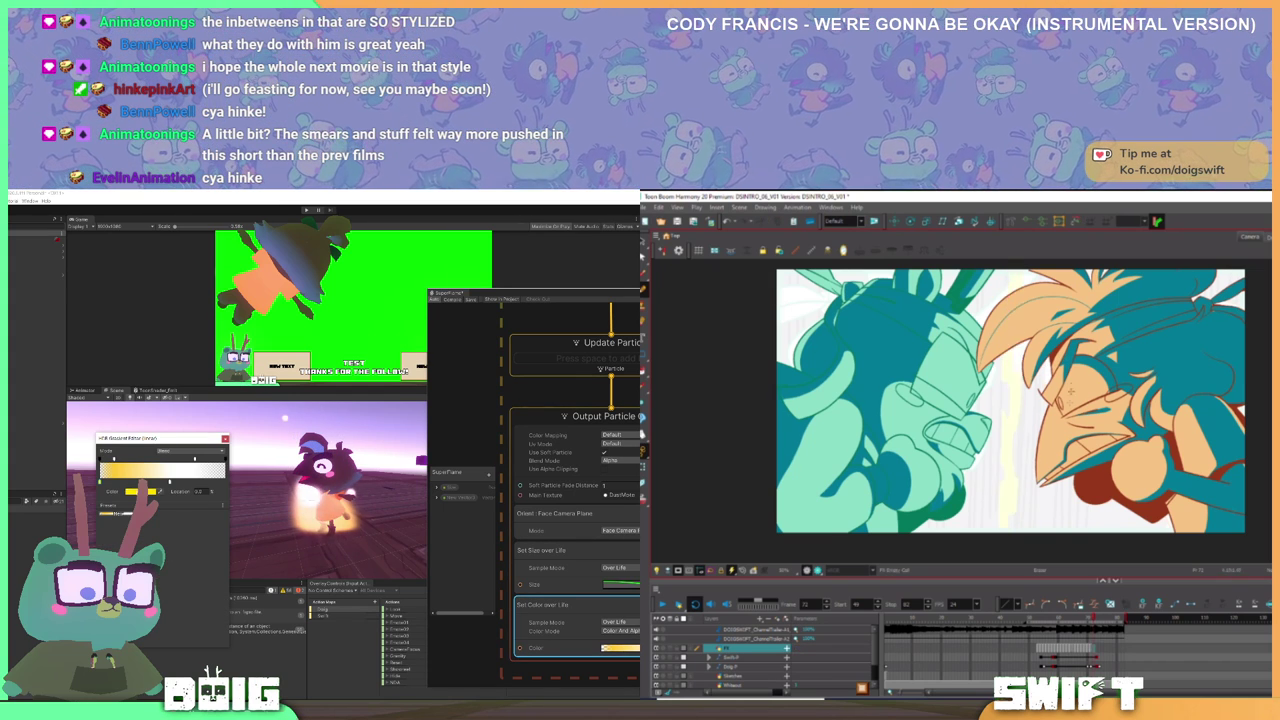
left_click(145, 491)
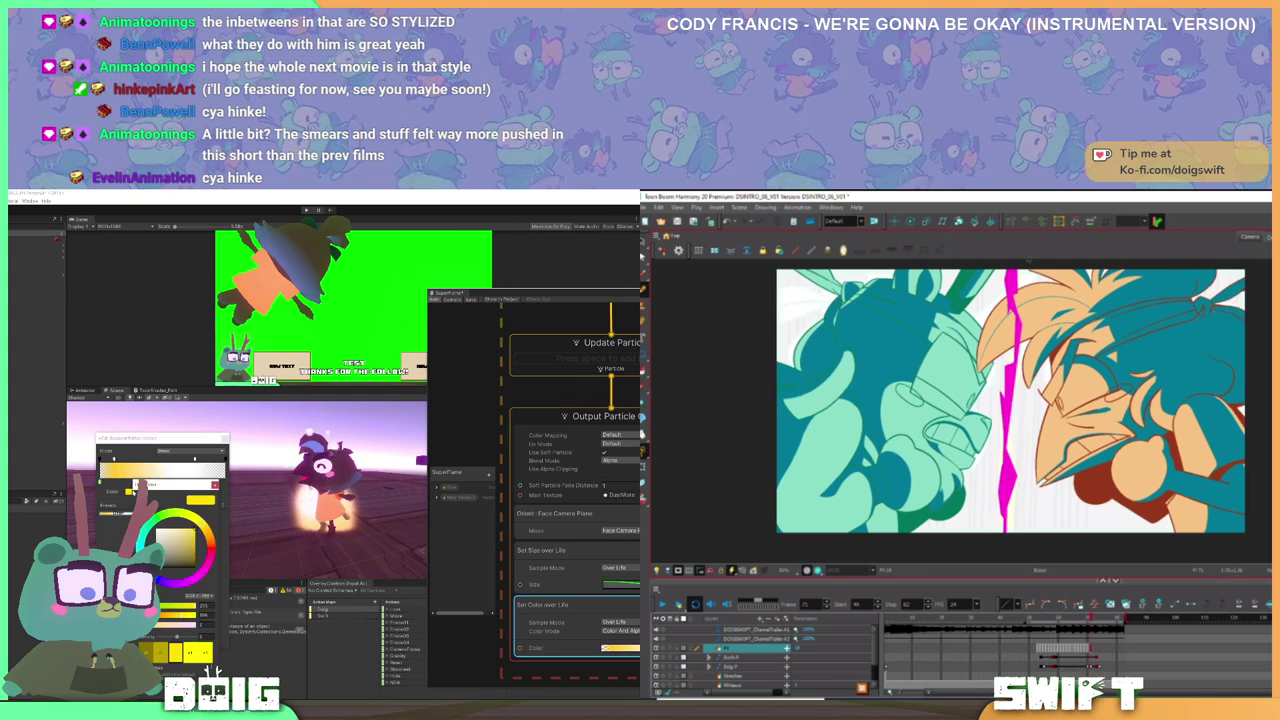
left_click_drag(162, 582, 156, 578)
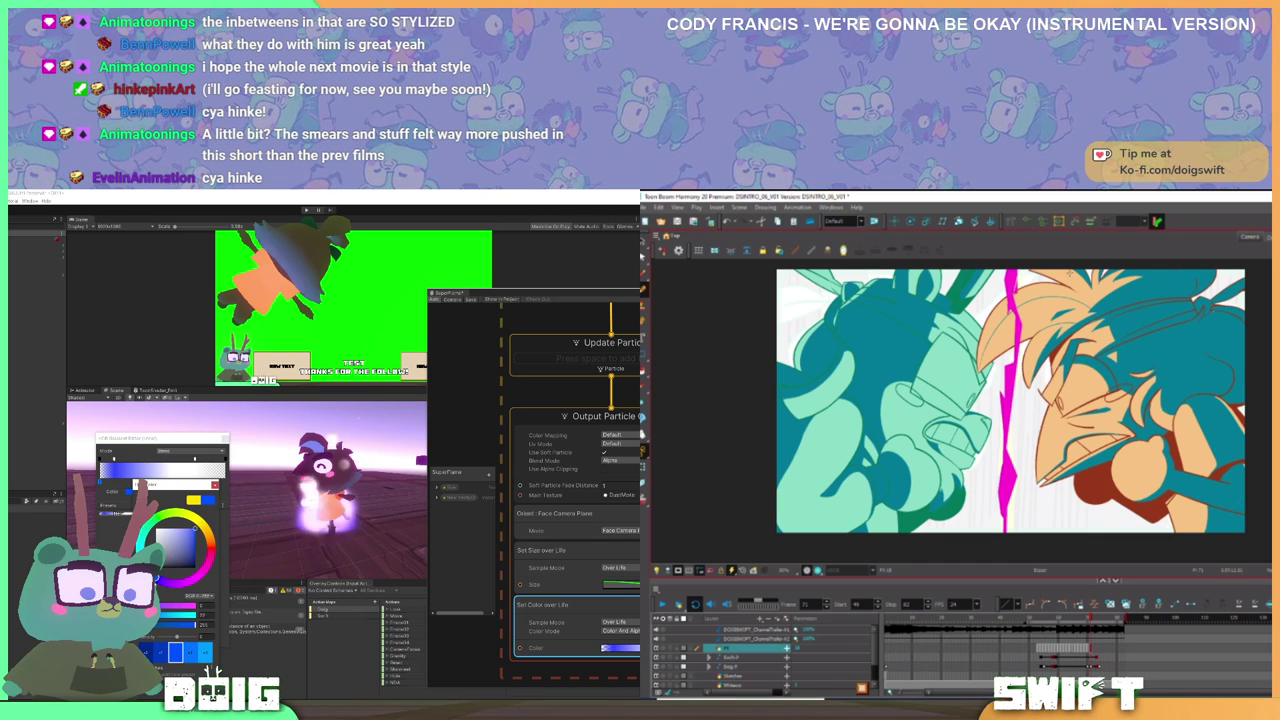
key("comma")
key("comma")
key("period")
key("period")
left_click(194, 500)
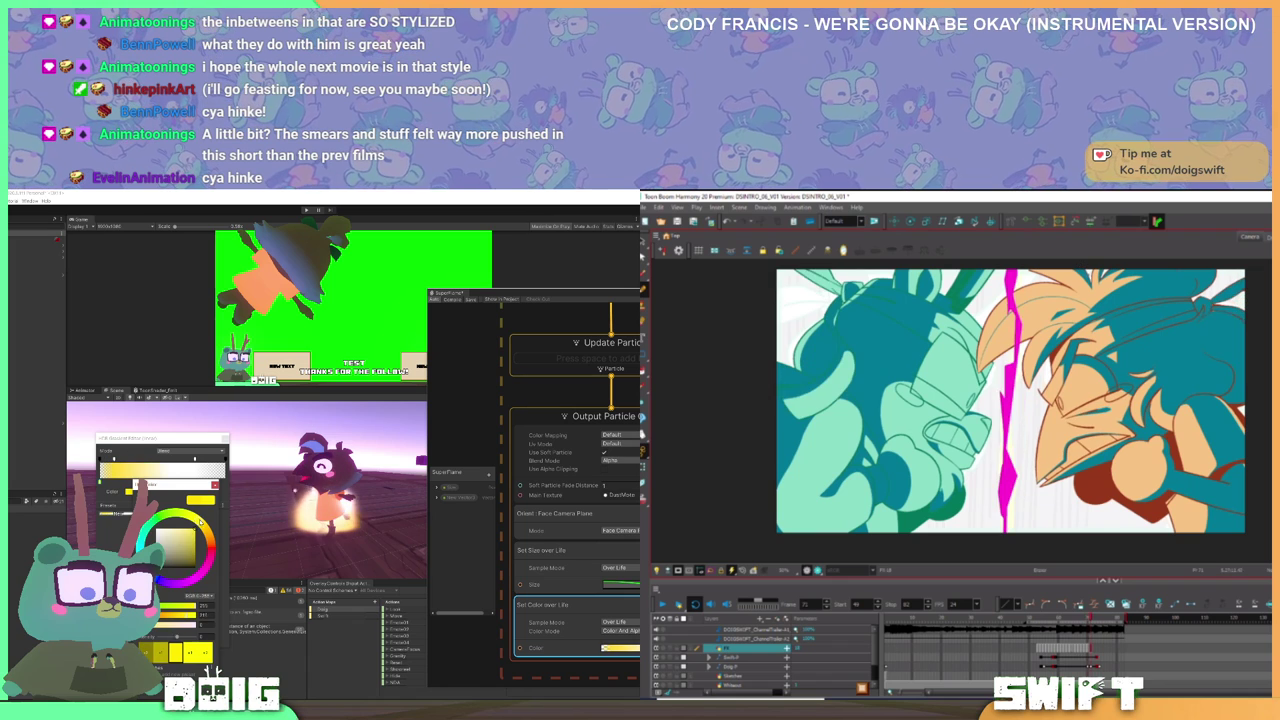
key("comma")
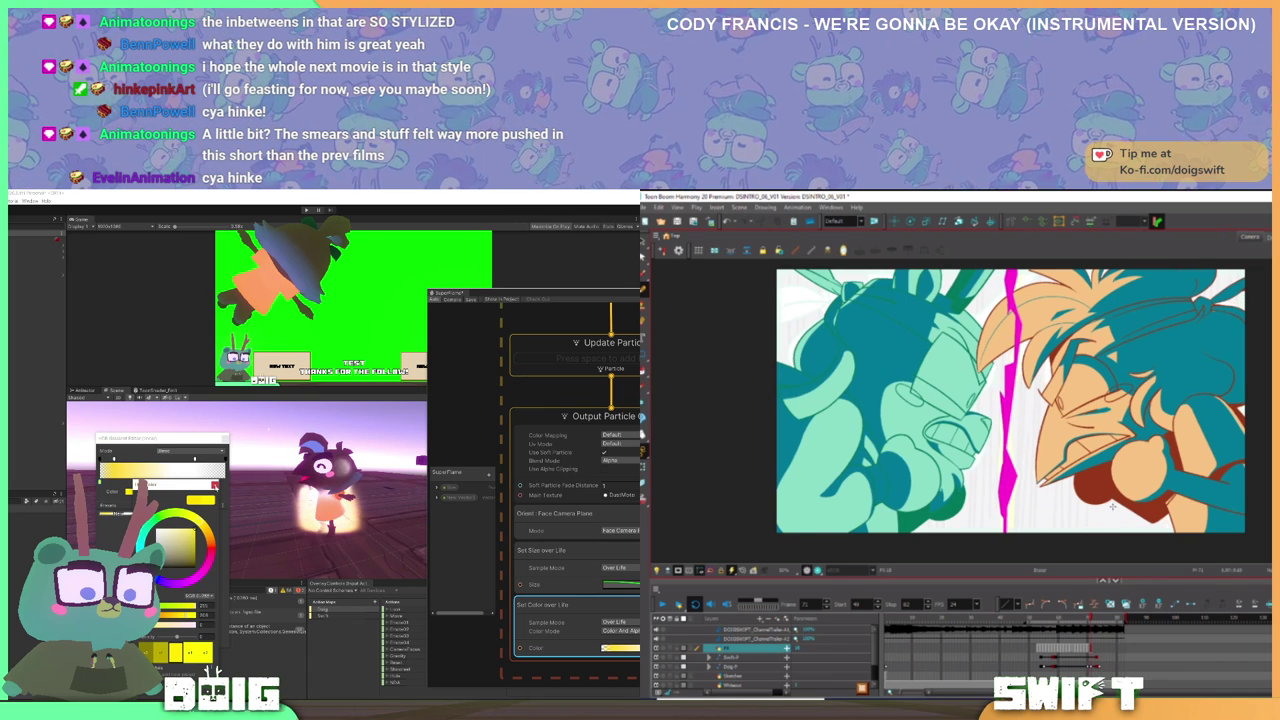
left_click(215, 486)
left_click(225, 438)
- Select the next empty frame in Harmony, and in Unity move the white colour key to the far end of the Set Color over Life gradient
left_click(1094, 648)
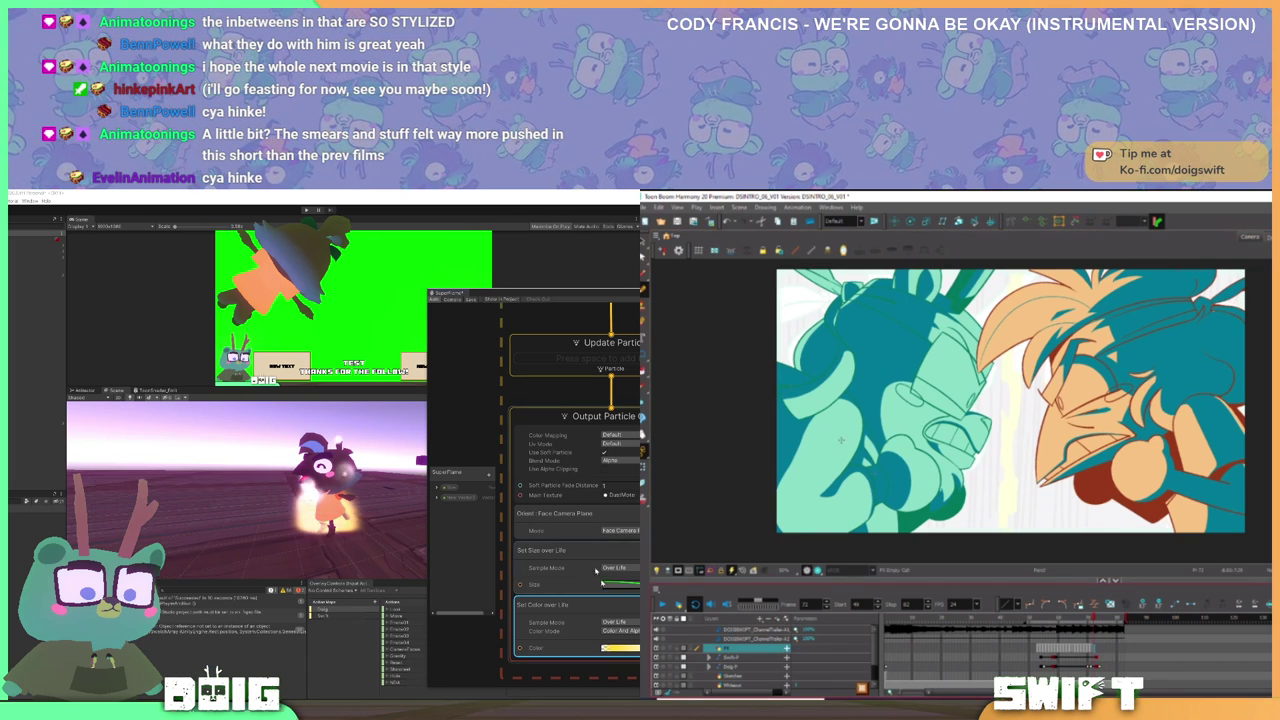
left_click(620, 648)
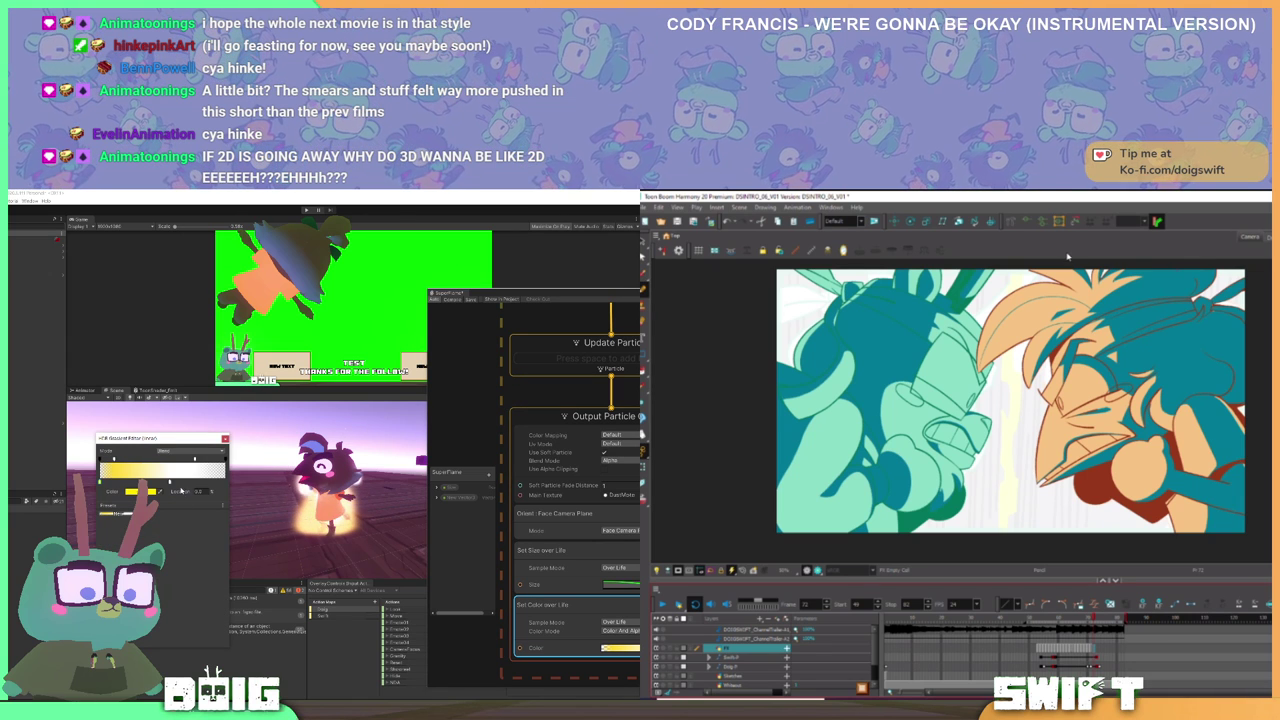
left_click(220, 484)
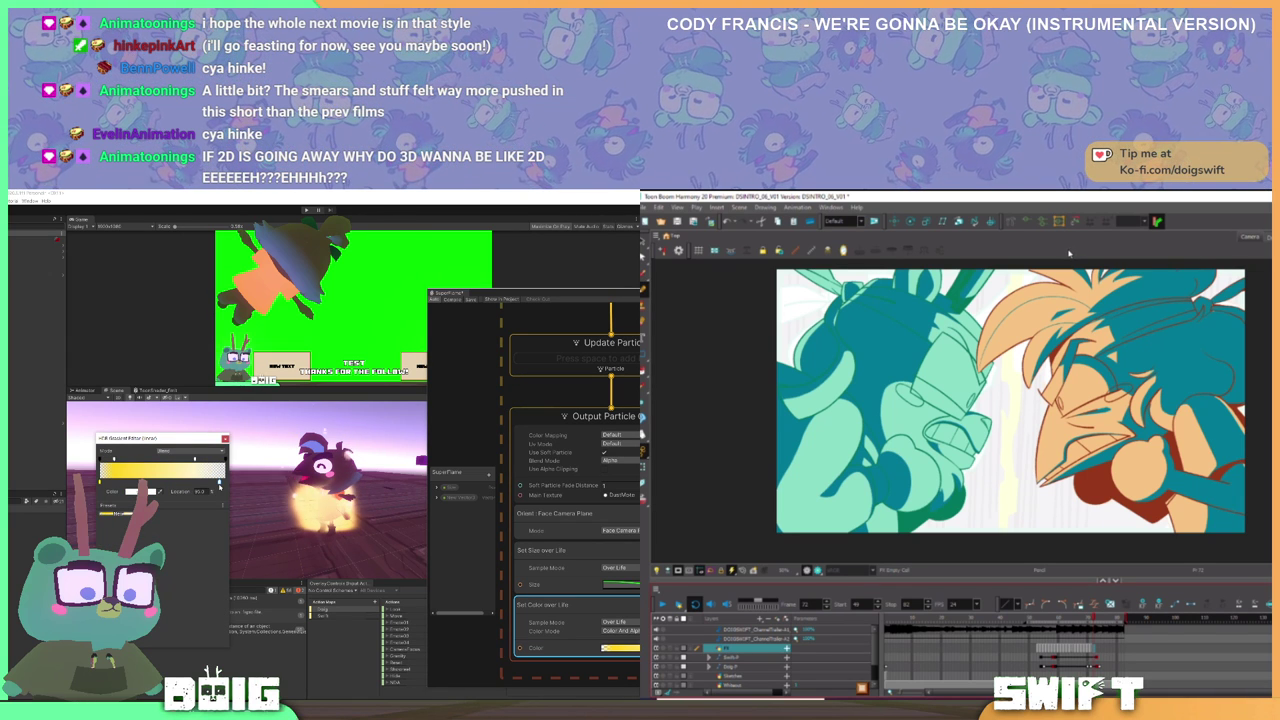
left_click_drag(222, 487, 224, 487)
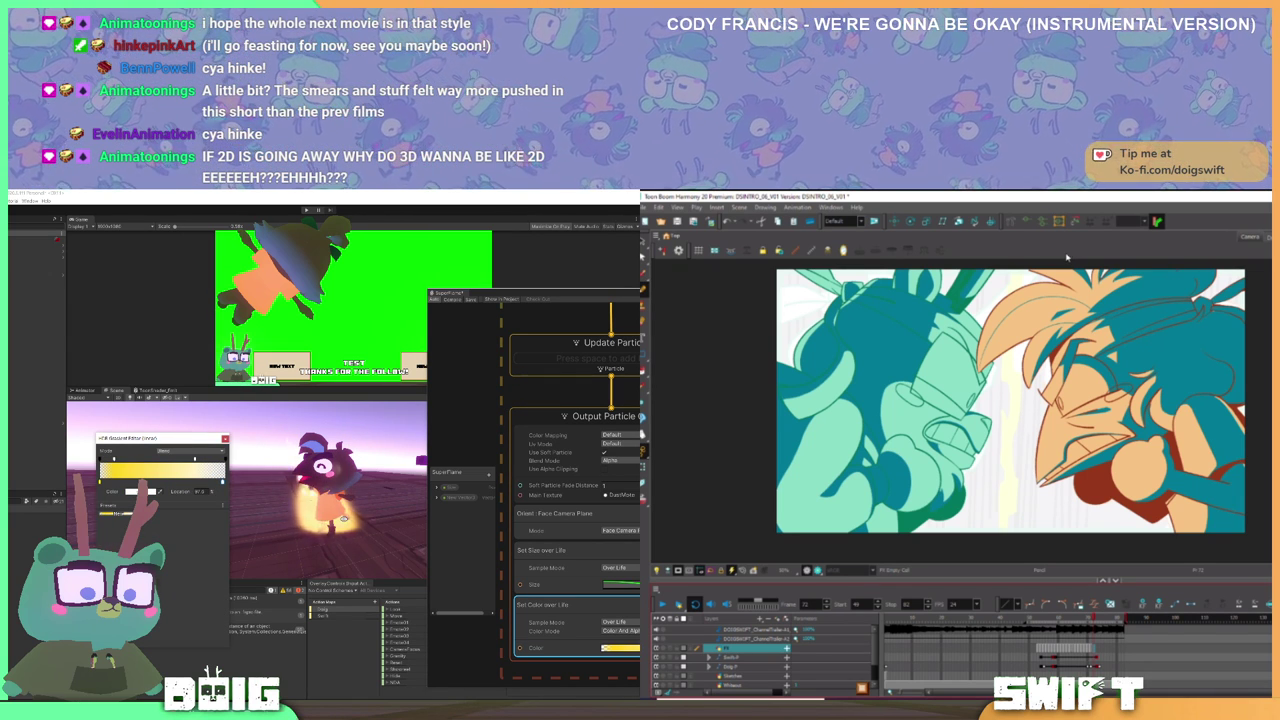
left_click_drag(344, 519, 307, 505)
- Set the Output Particle Blend Mode to Additive in Unity, and start the next jagged bolt outline on Harmony's empty frame
key("comma")
key("comma")
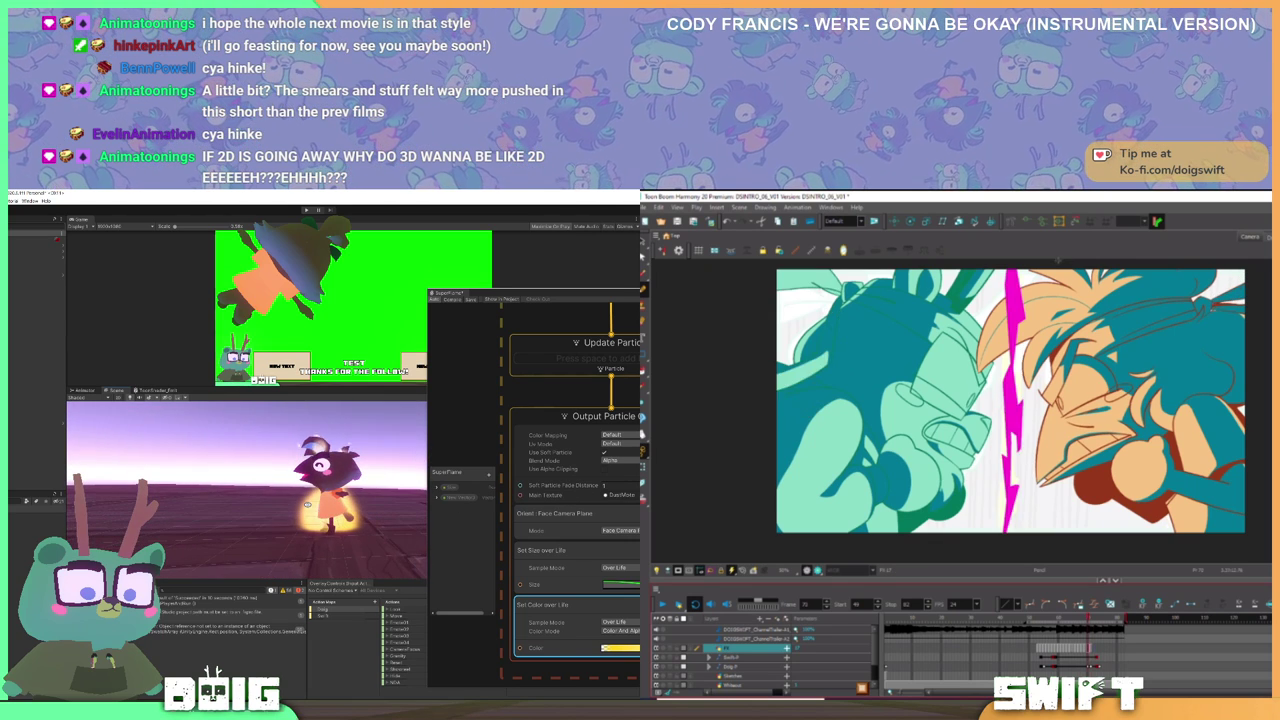
key("period")
key("period")
left_click(637, 461)
left_click_drag(1020, 282, 1001, 340)
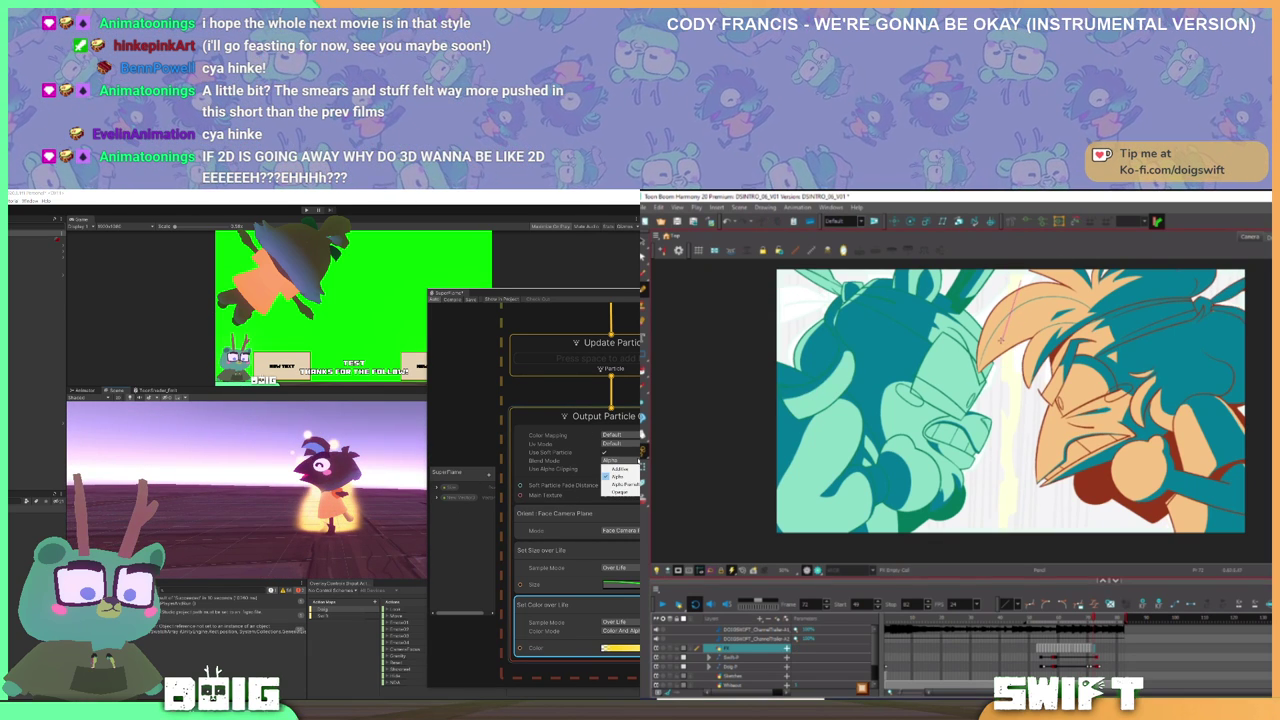
left_click(628, 469)
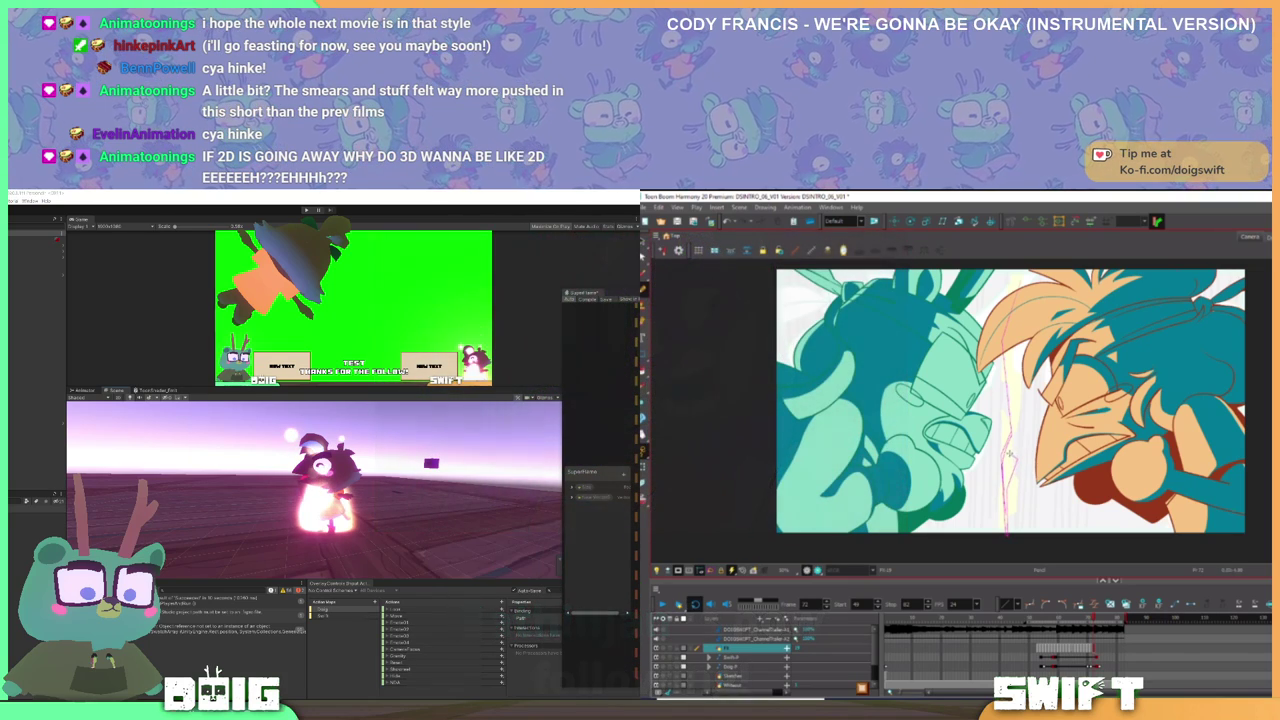
- Finish the jagged bolt outline and fill it with magenta in Harmony, and move Unity's flame effect graph window back over the viewports
mouse_move(1010, 454)
left_mouse_down()
mouse_move(1018, 386)
mouse_move(1013, 438)
mouse_move(1023, 411)
mouse_move(1013, 337)
left_mouse_up()
key("ctrl+z")
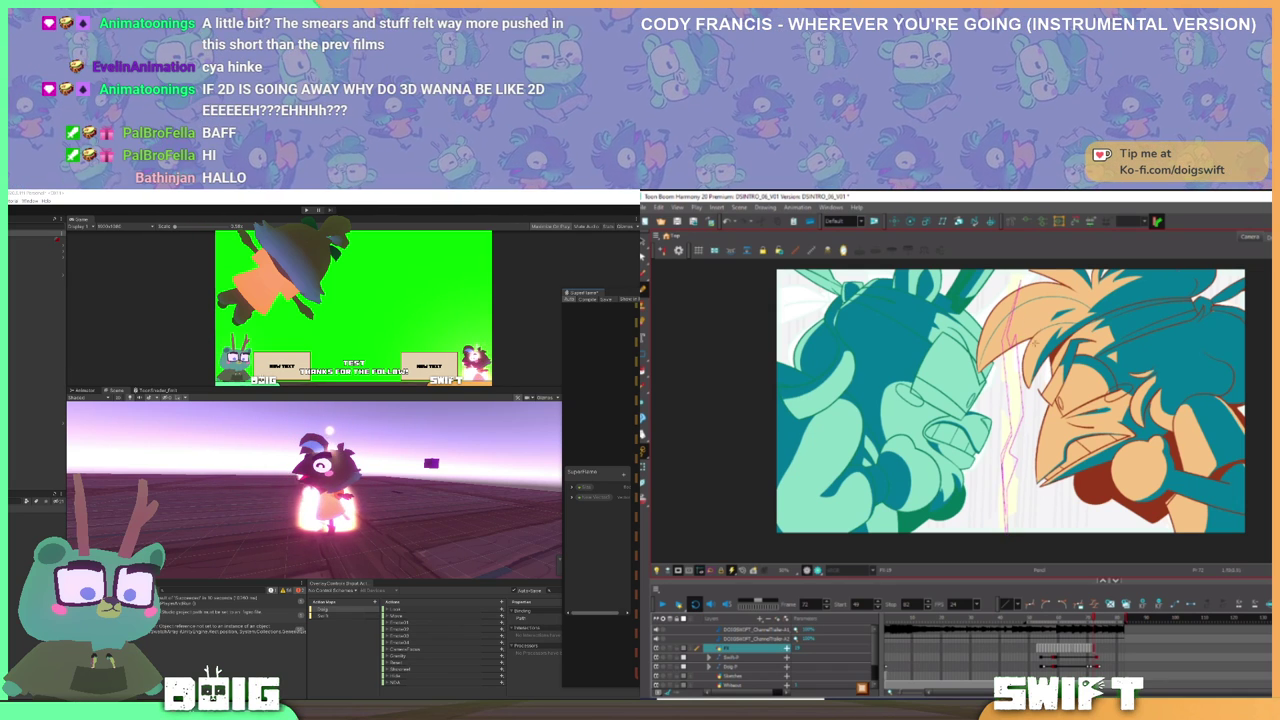
left_click_drag(639, 294, 523, 275)
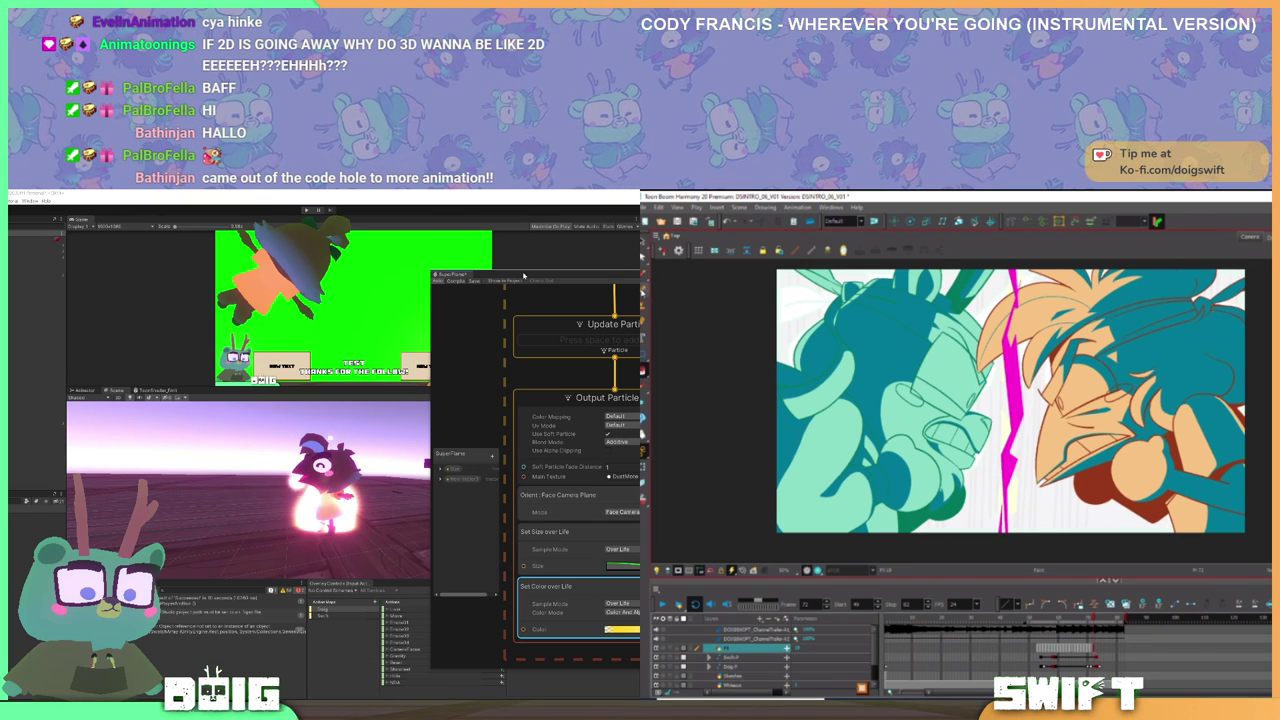
- Go to the next empty frame and flip through the preceding bolt drawings to review the lightning's motion
left_click(644, 289)
key("period")
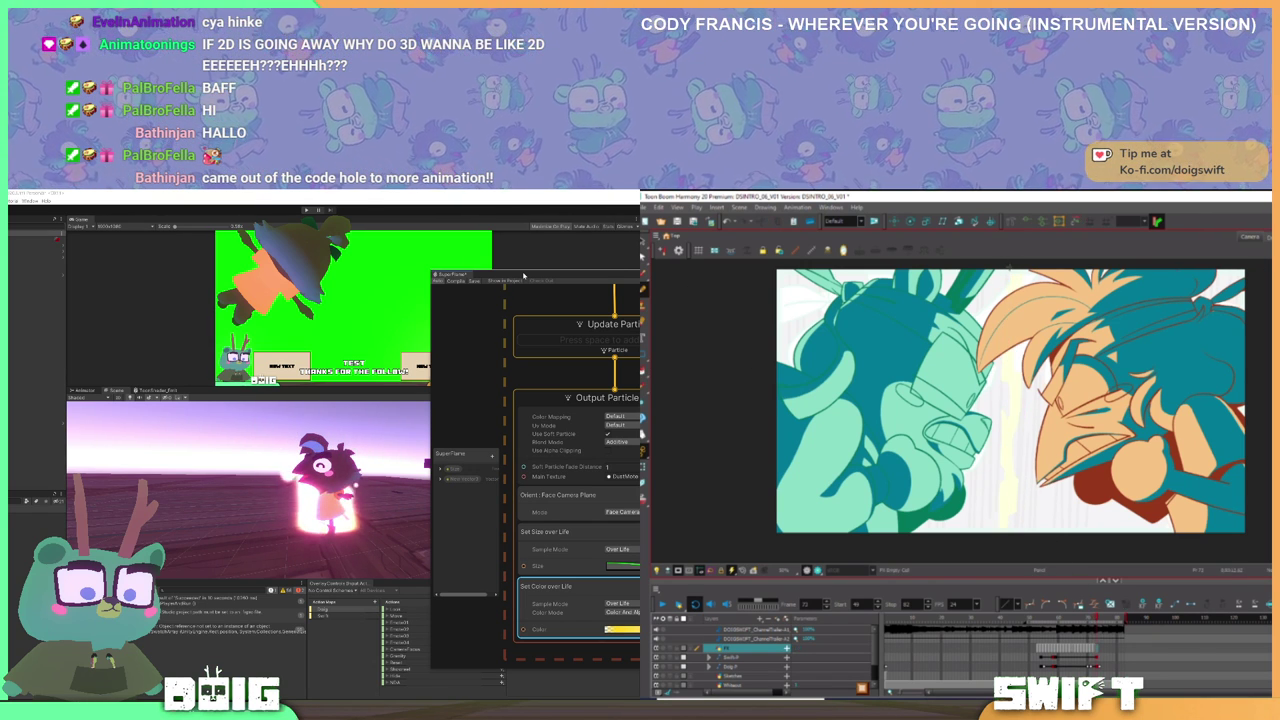
key("comma")
key("comma")
key("comma")
key("period")
key("period")
key("period")
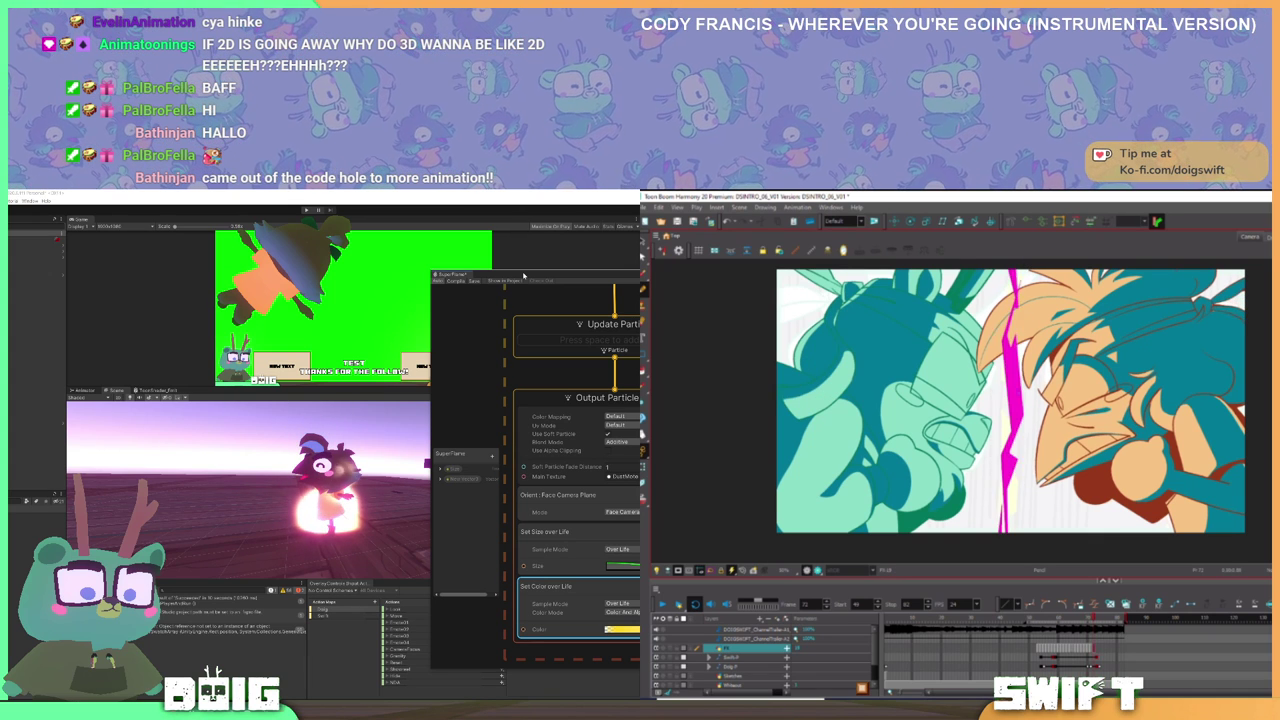
- Draw a jagged bolt outline on the empty frame, fill it with magenta and add spikes along its side
left_click_drag(997, 340, 1001, 503)
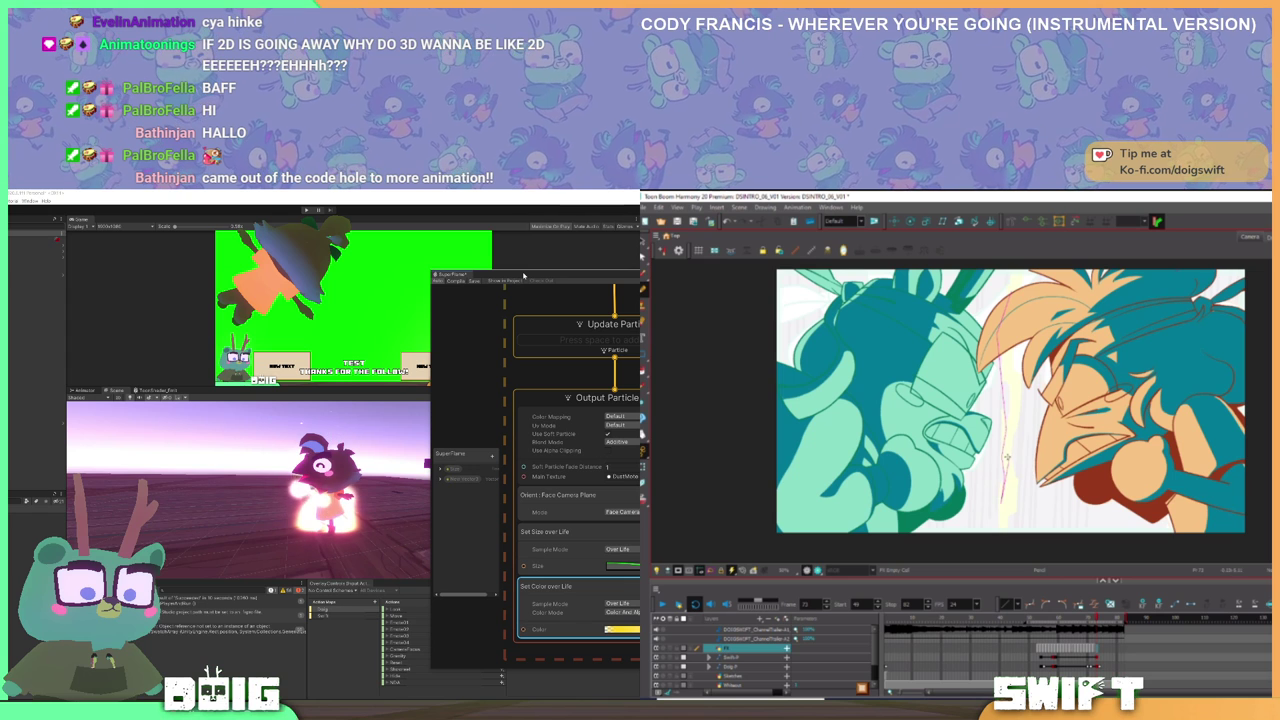
left_click_drag(1006, 447, 1020, 348)
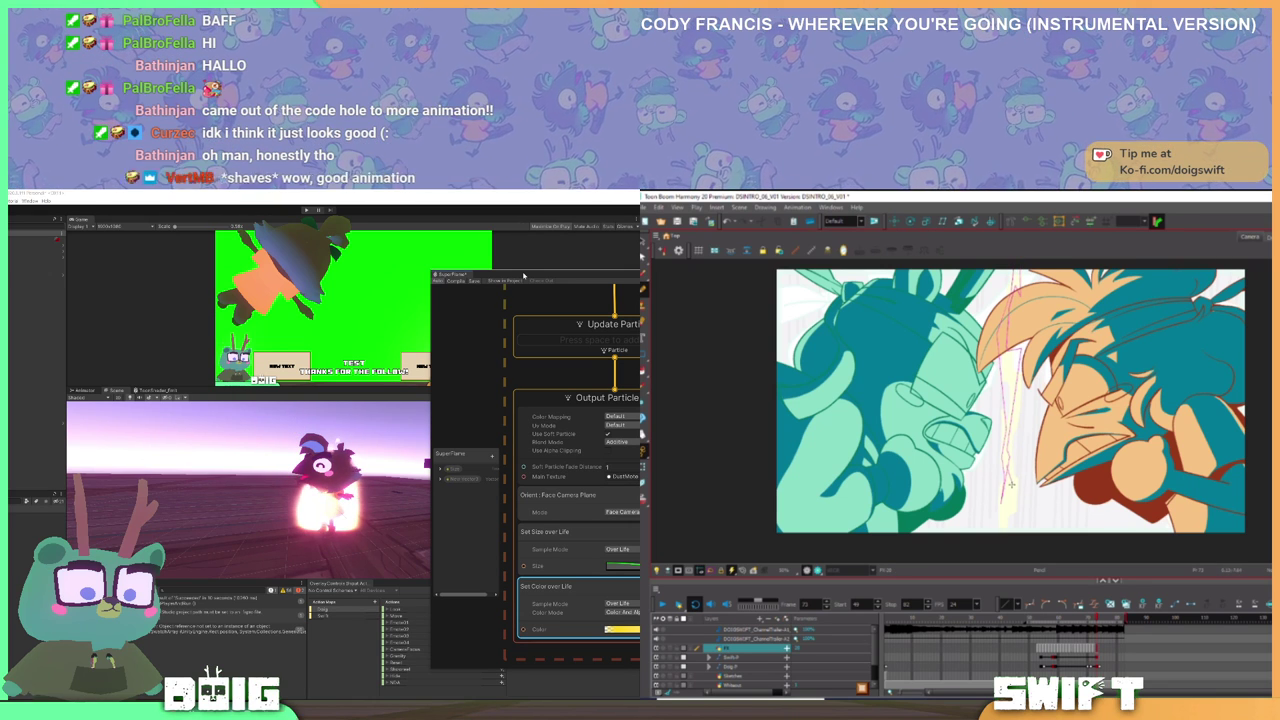
left_click_drag(1012, 484, 1012, 519)
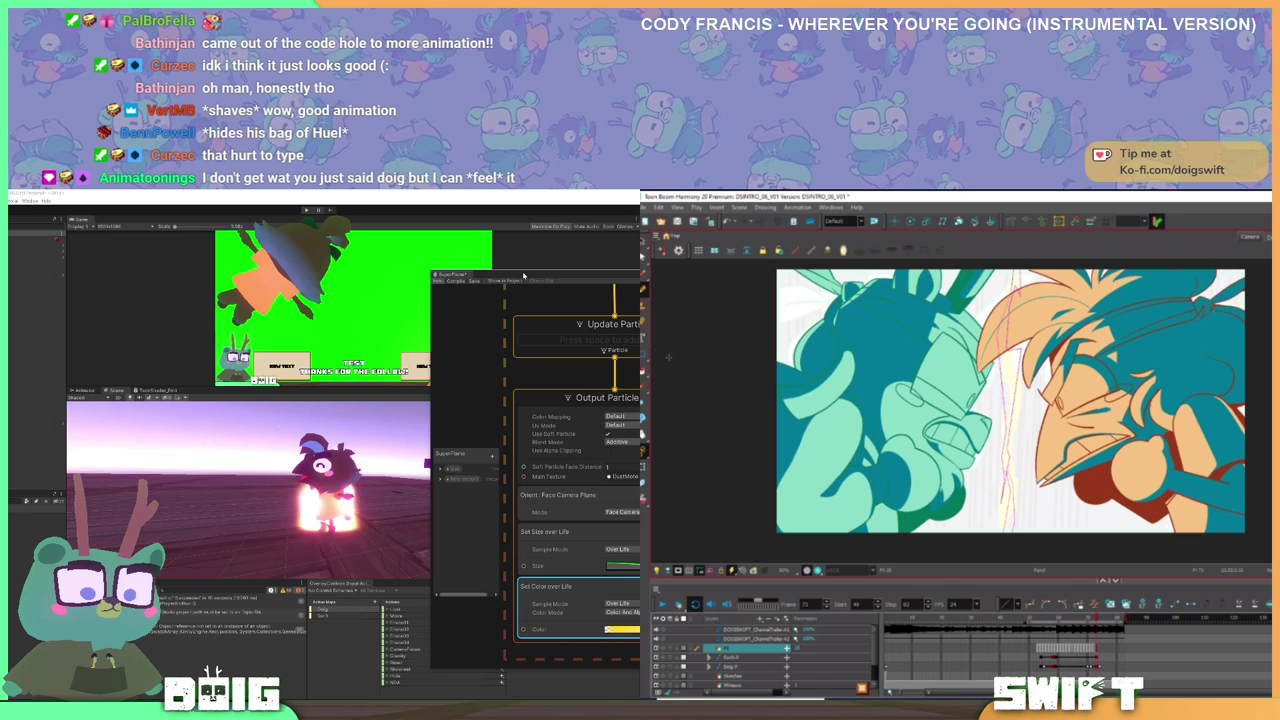
left_click_drag(1006, 468, 1010, 530)
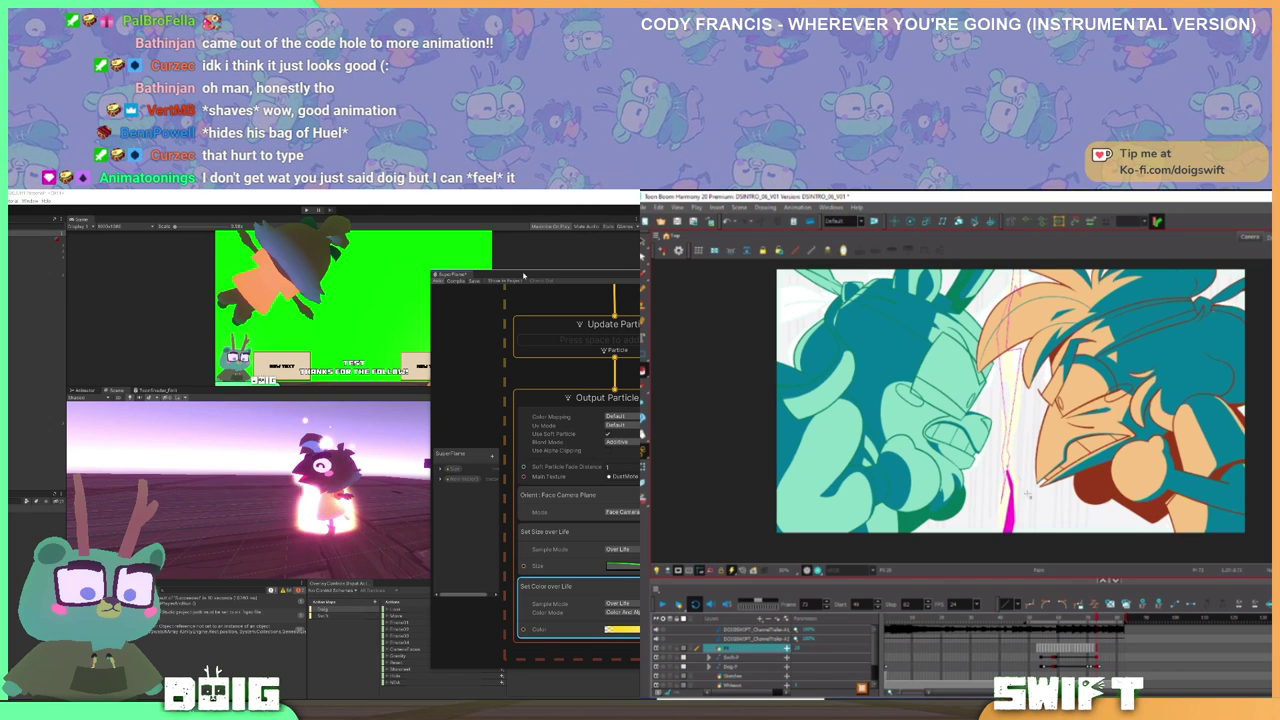
left_click_drag(1016, 270, 1006, 470)
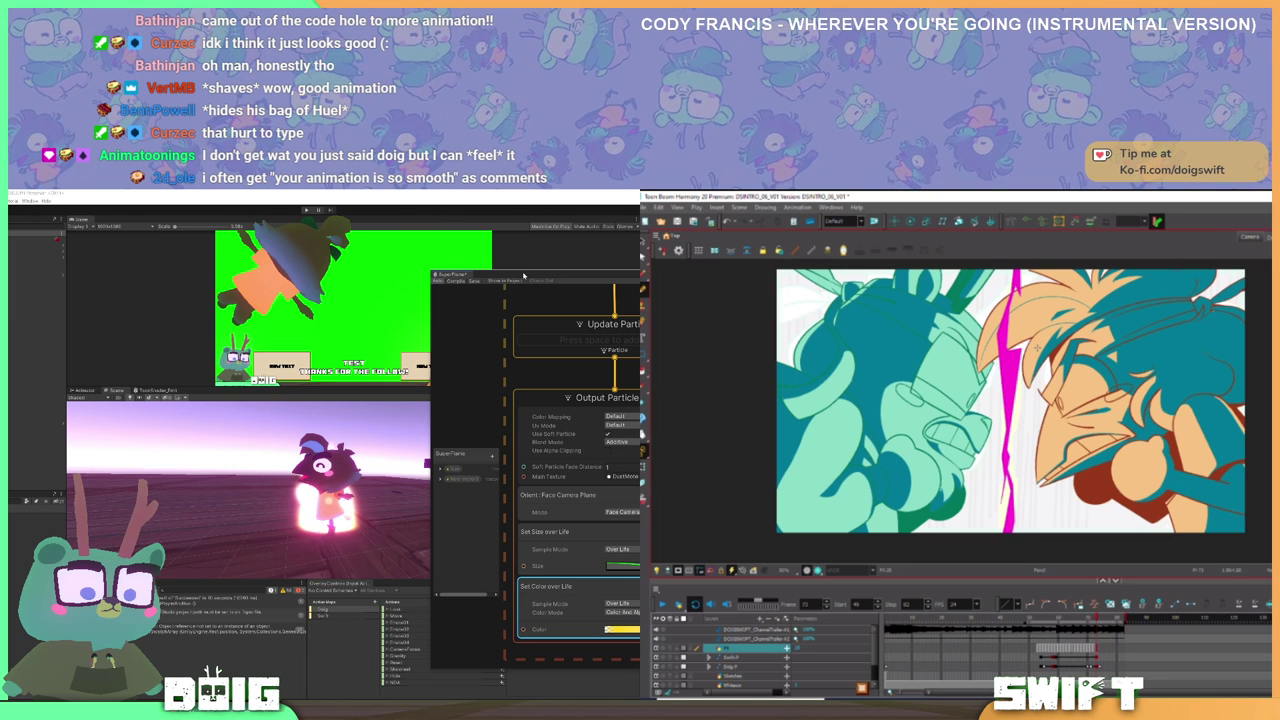
left_click_drag(1019, 350, 1013, 425)
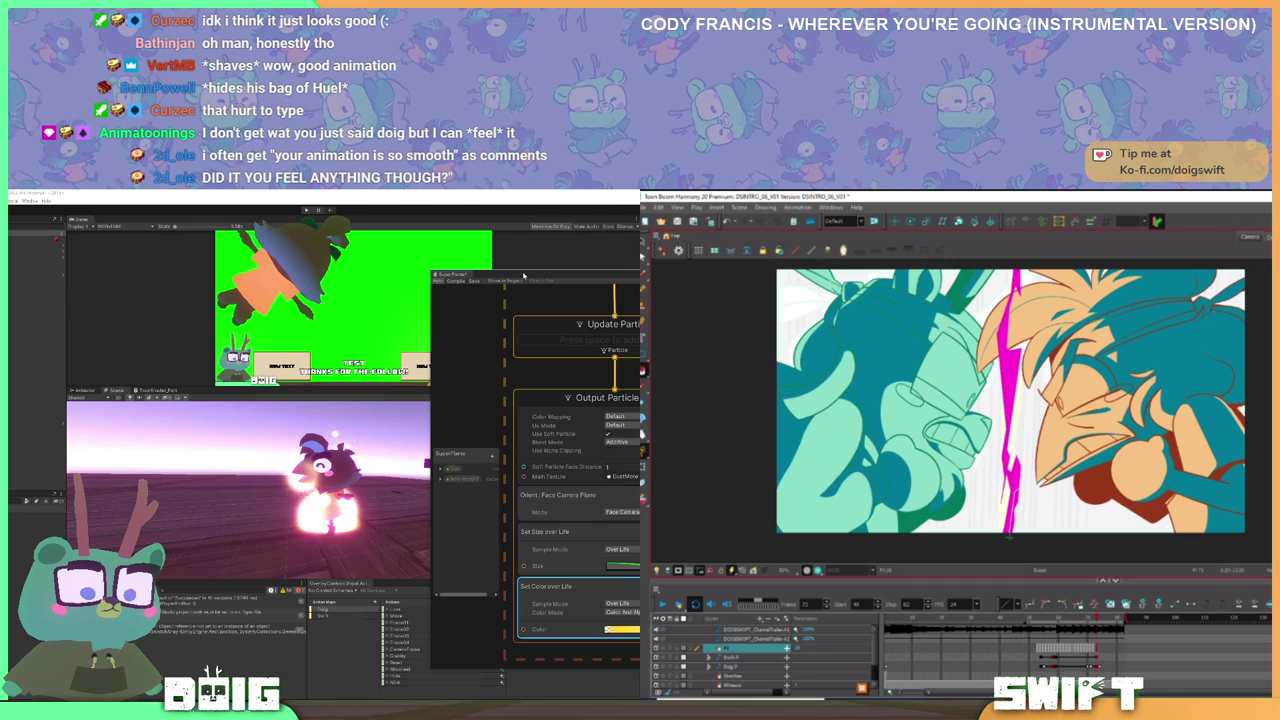
- Flip repeatedly between the newly spiked bolt and the drawings before it to judge the motion
key("alt+e")
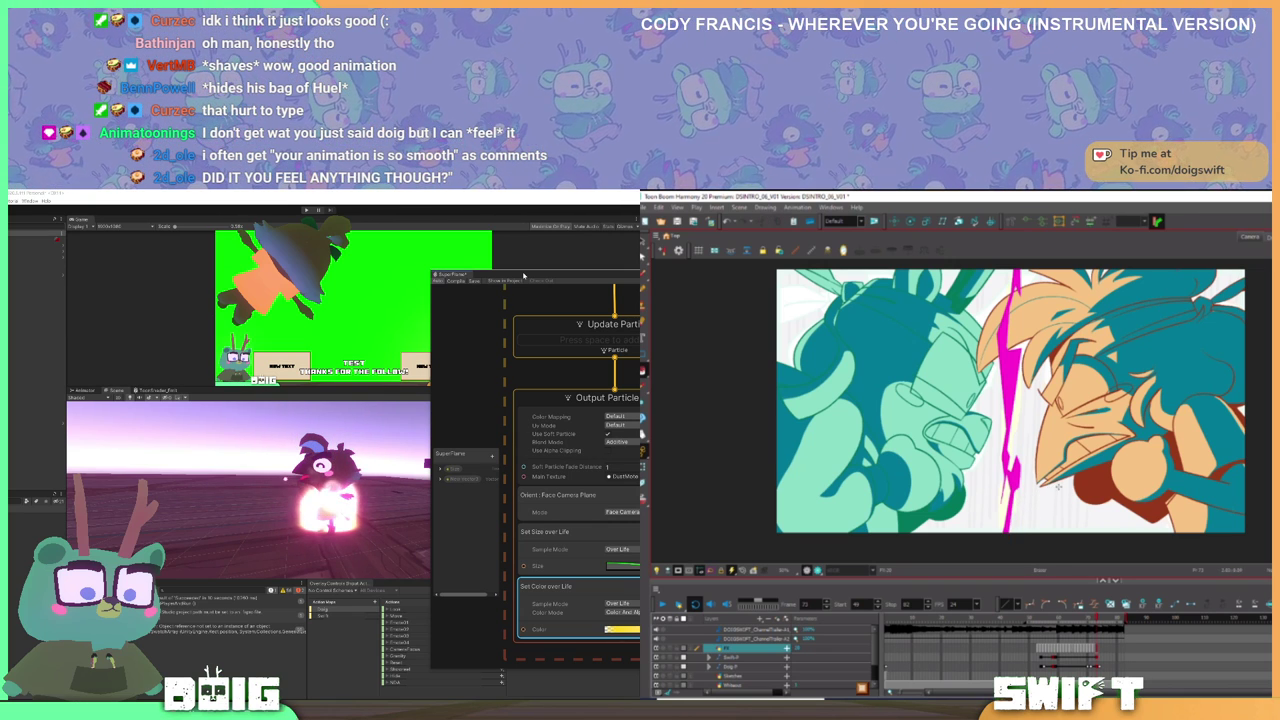
key("comma")
key("period")
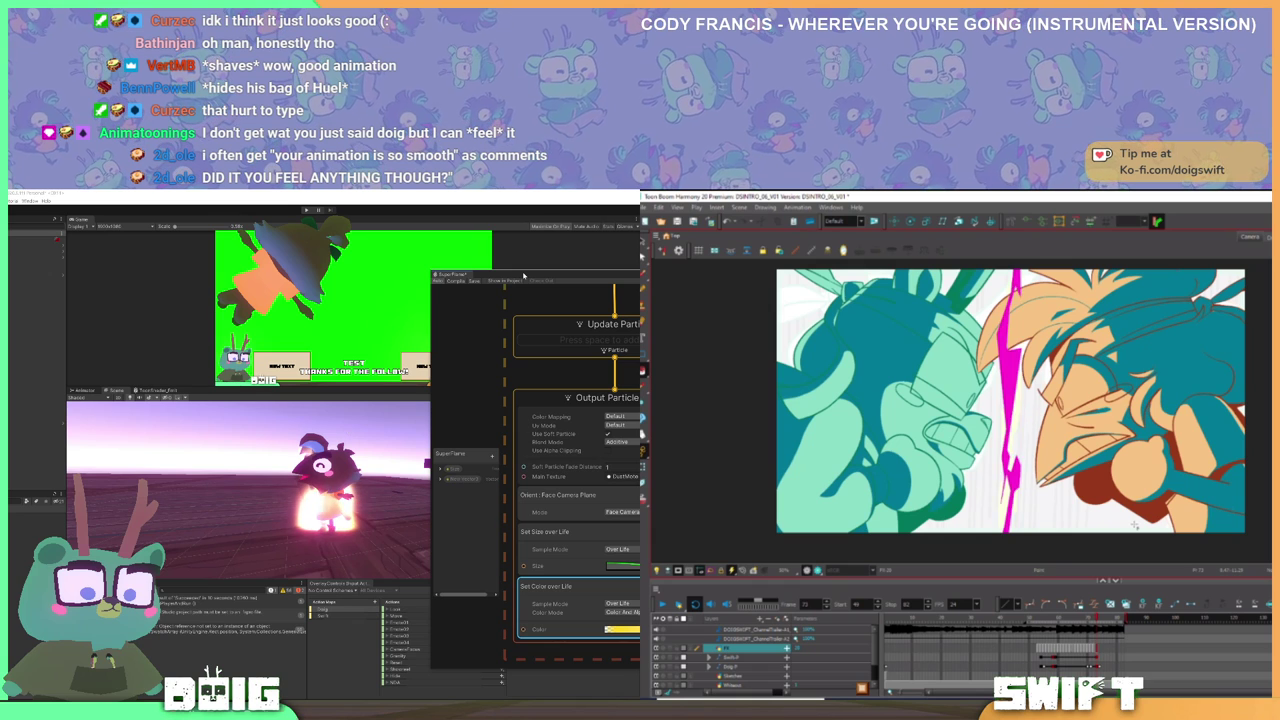
key("alt+e")
key("alt+slash")
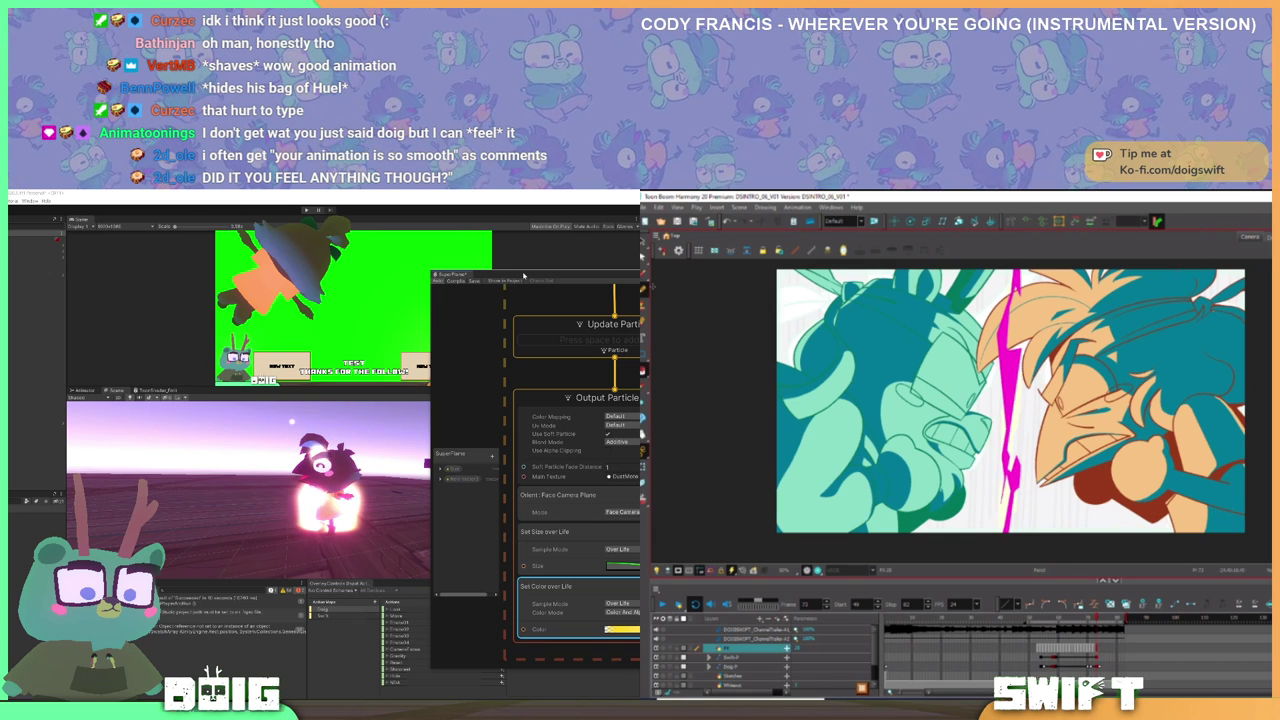
key("comma")
key("comma")
key("period")
key("period")
key("comma")
key("period")
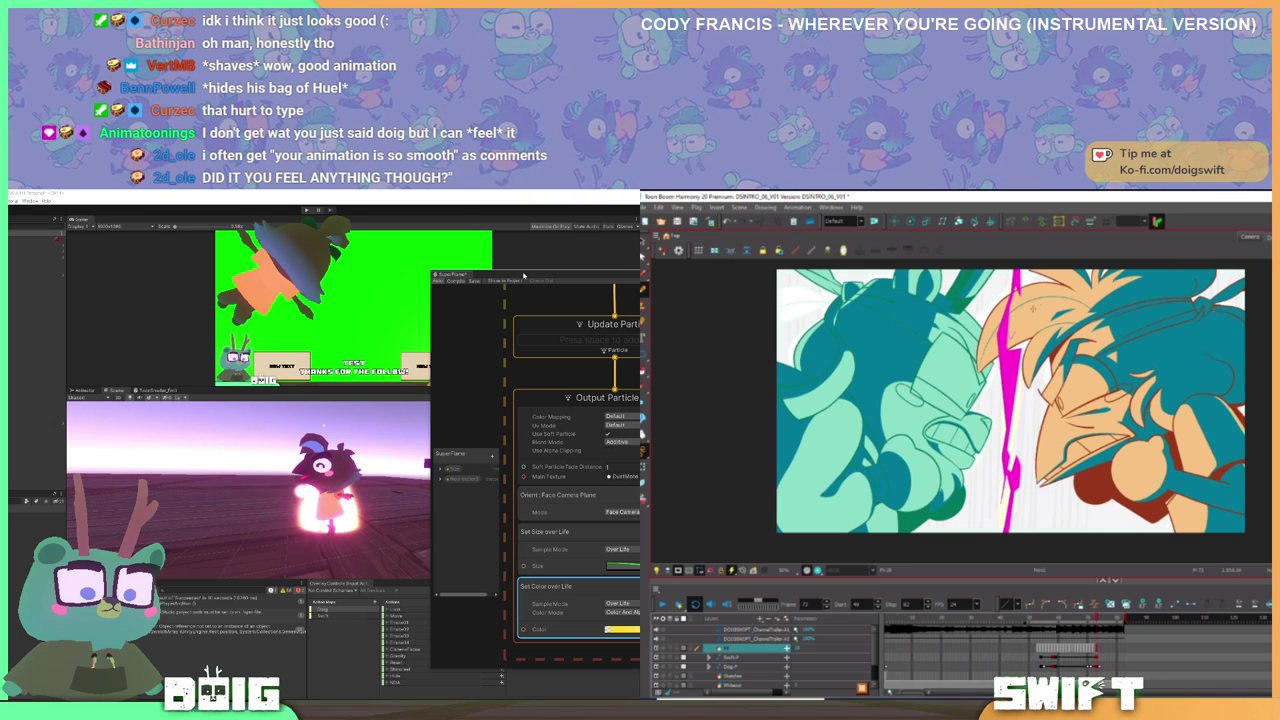
key("comma")
key("period")
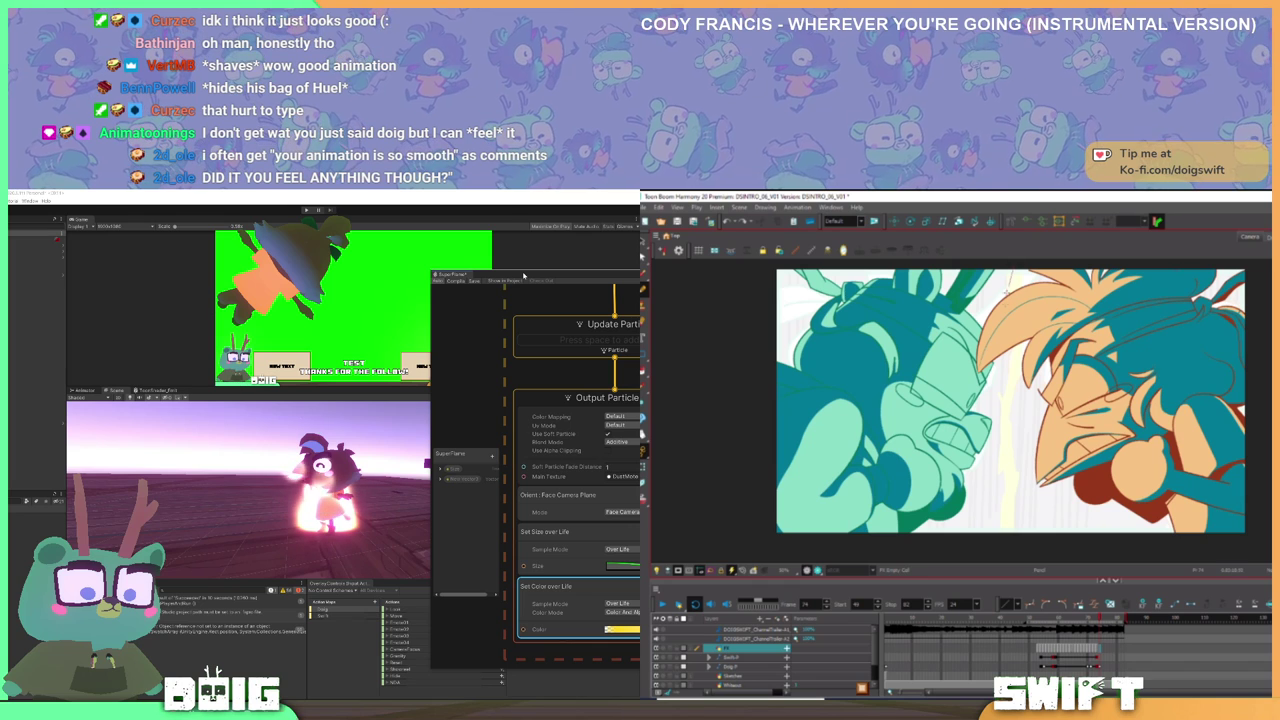
- Draw a slim, gently angled bolt outline on the next empty frame and fill it with magenta
left_click_drag(1009, 276, 1006, 545)
left_click(1007, 503)
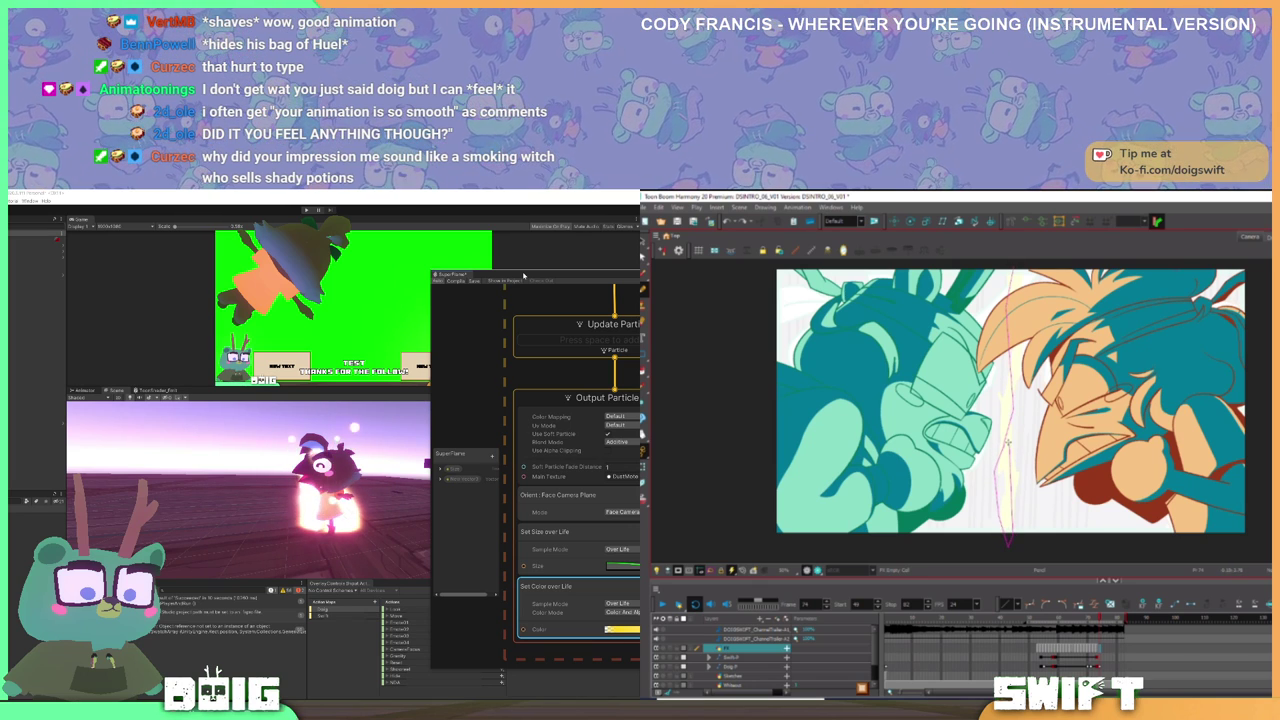
left_click_drag(1014, 418, 1013, 275)
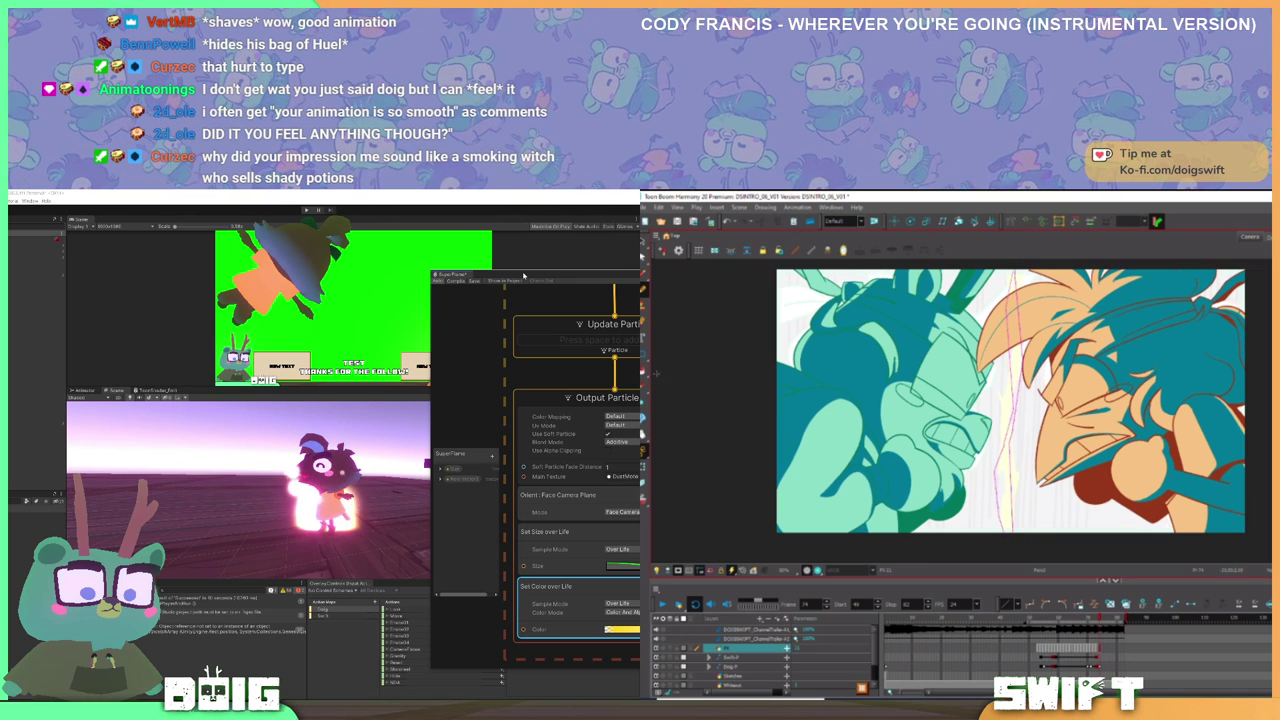
key(".")
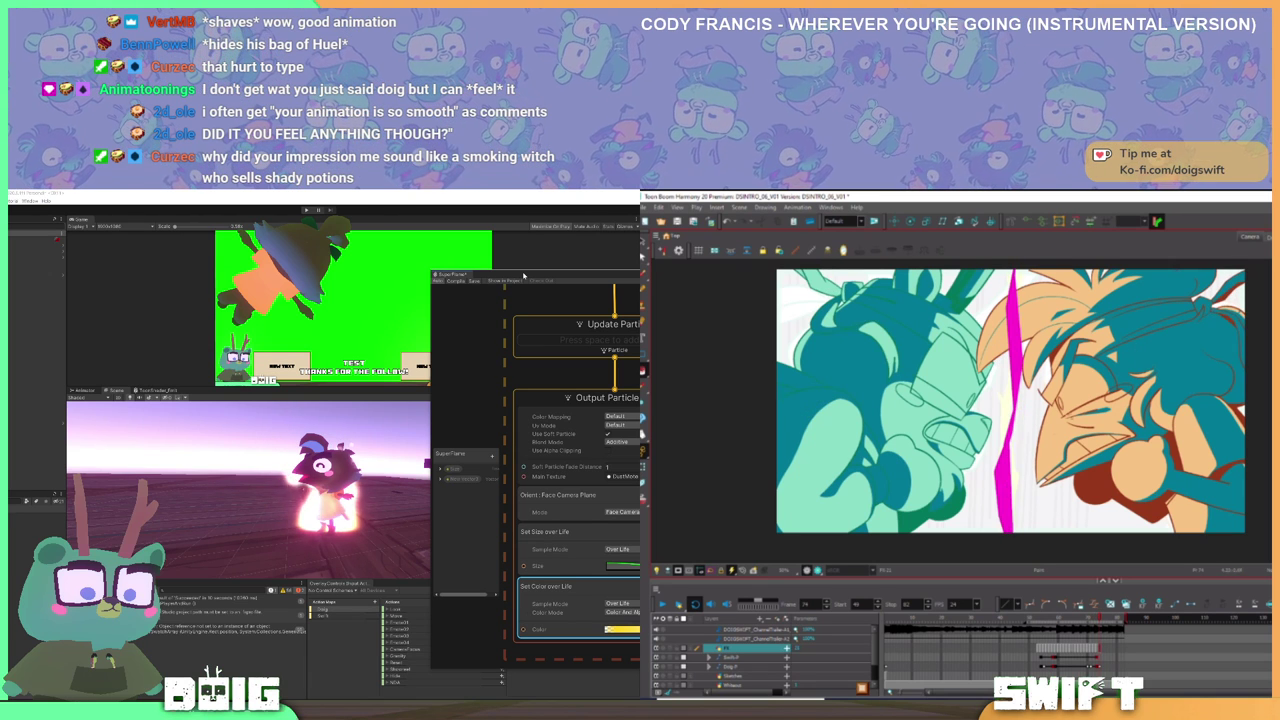
- Shift the slim magenta bolt slightly left towards the green character and compare it with the preceding drawings
mouse_move(1016, 538)
left_mouse_down()
mouse_move(963, 382)
mouse_move(1018, 264)
left_mouse_up()
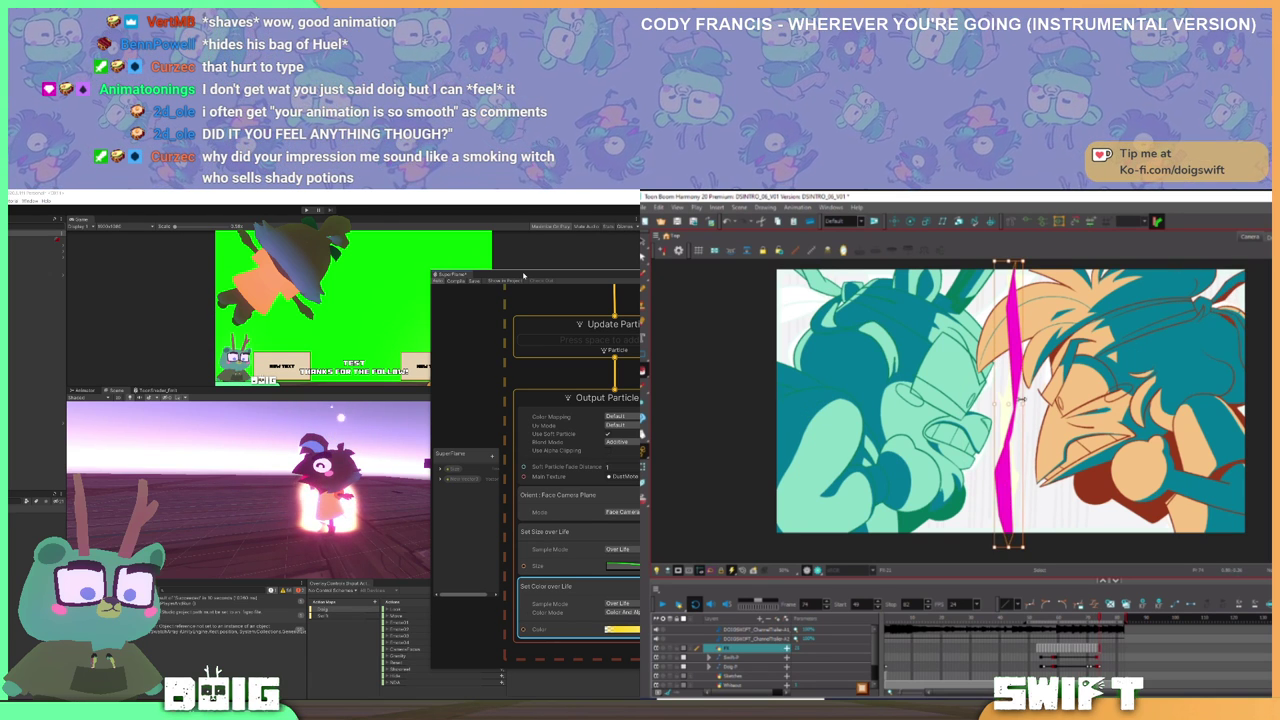
left_click_drag(1022, 404, 995, 401)
key("alt+i")
key("comma")
key("comma")
key("period")
key("period")
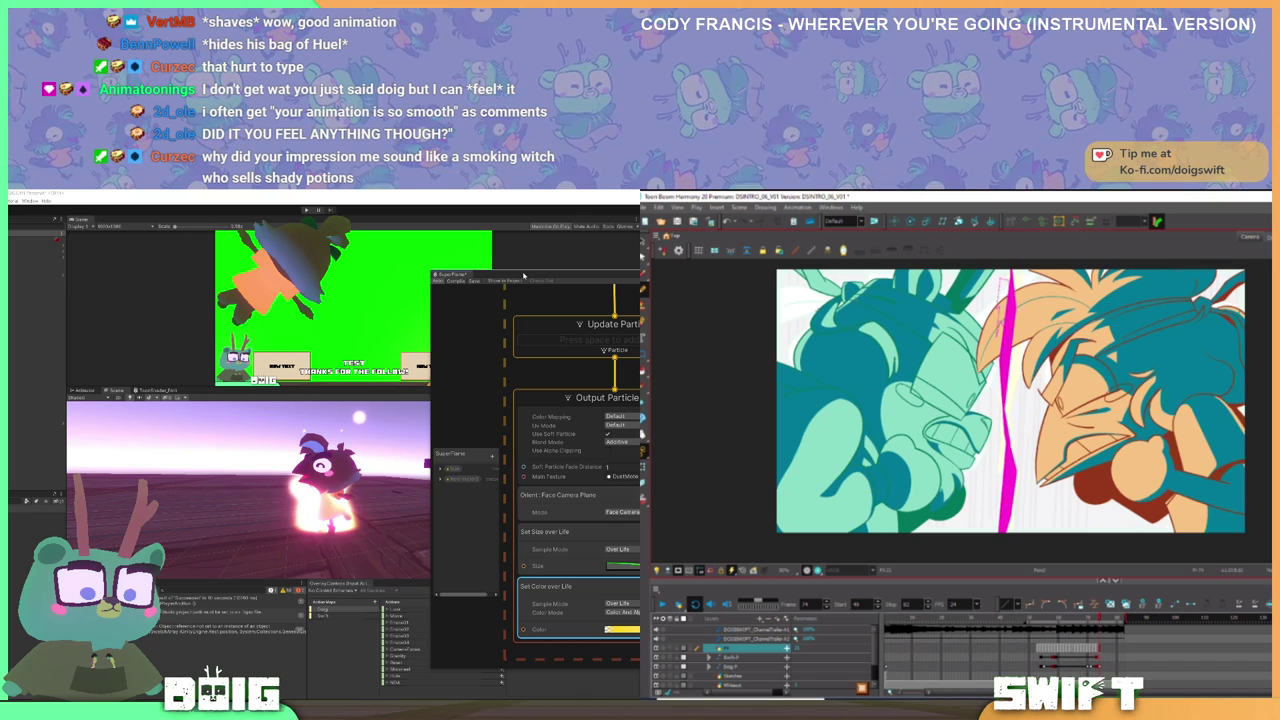
- Fill the outlined spike beside the bolt's upper part with magenta and check it against the previous drawing
left_click(643, 371)
left_click(1001, 298)
key("comma")
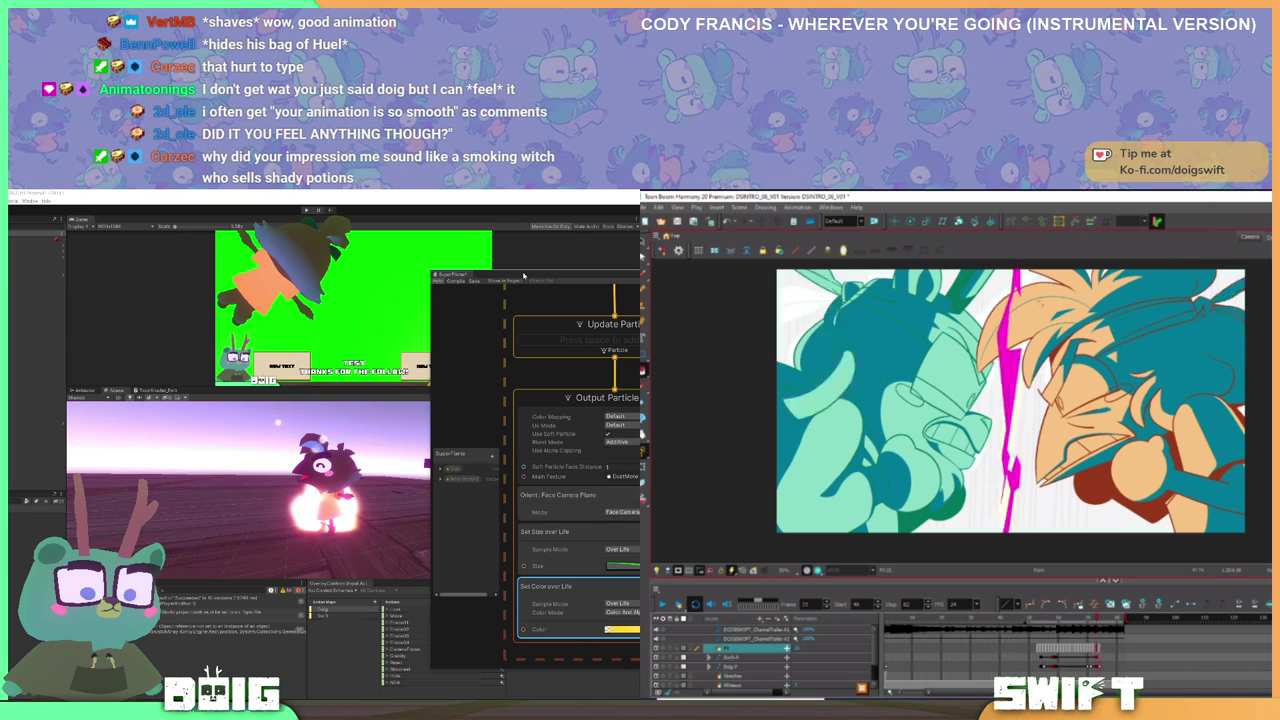
key("period")
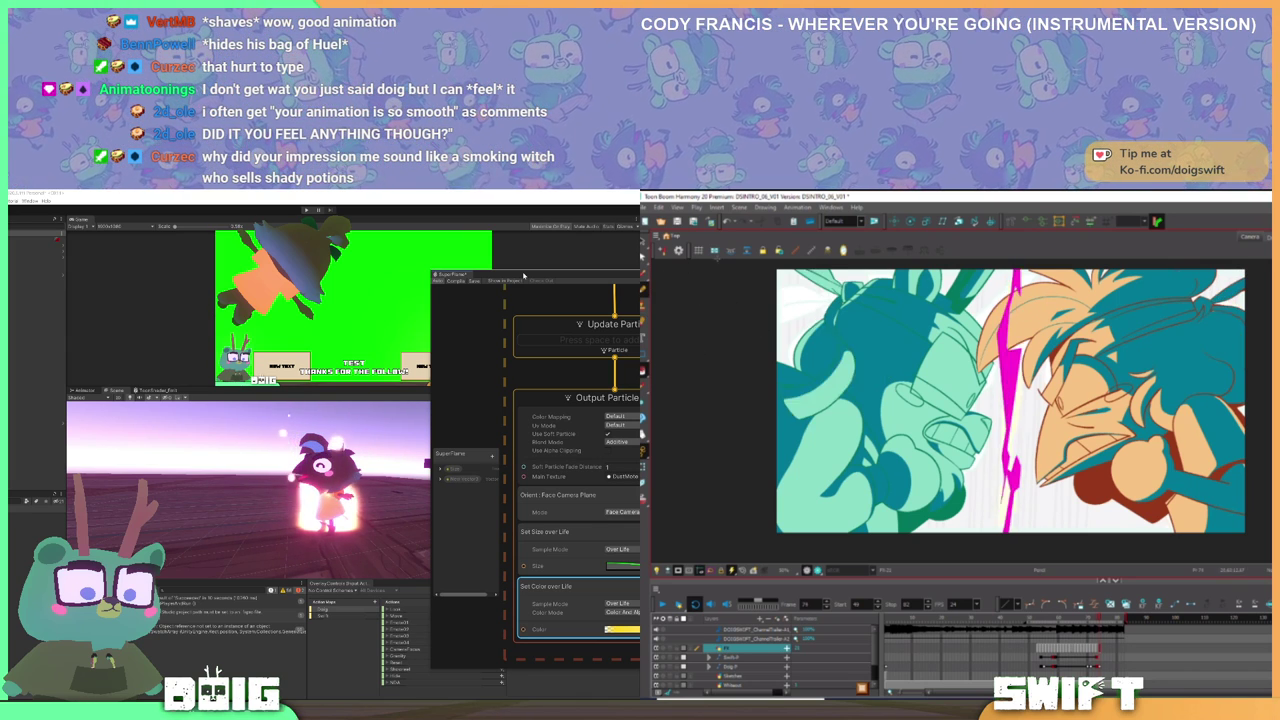
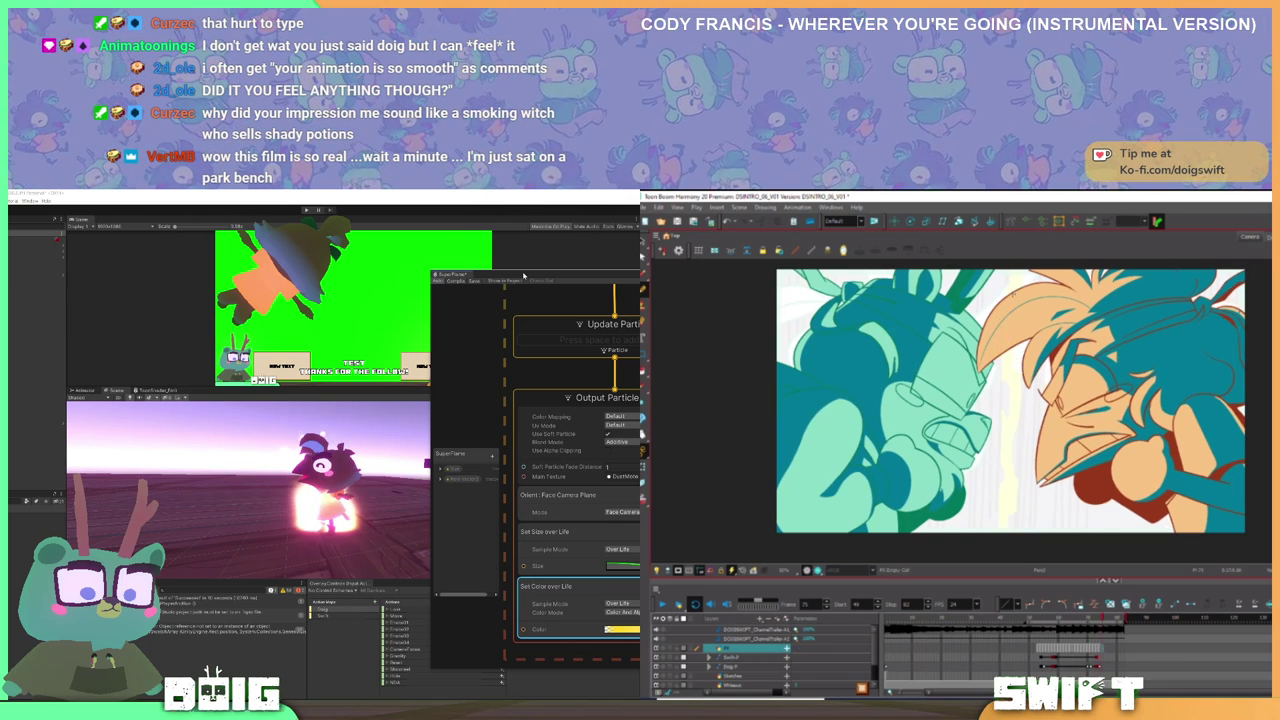
- Draw a zigzag bolt outline leaning towards the orange character on the next empty frame and fill it with magenta
mouse_move(995, 383)
left_mouse_down()
mouse_move(1003, 541)
mouse_move(1014, 442)
mouse_move(1003, 346)
mouse_move(1030, 282)
left_mouse_up()
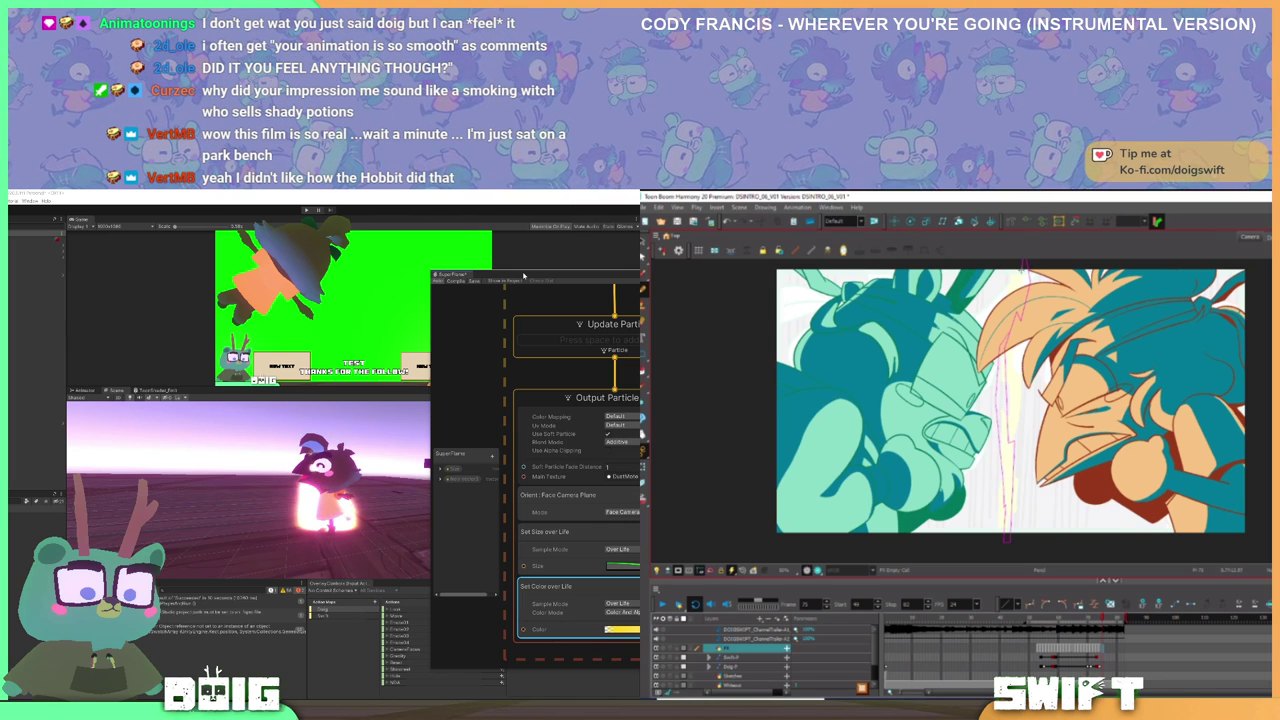
left_click_drag(1022, 270, 1010, 303)
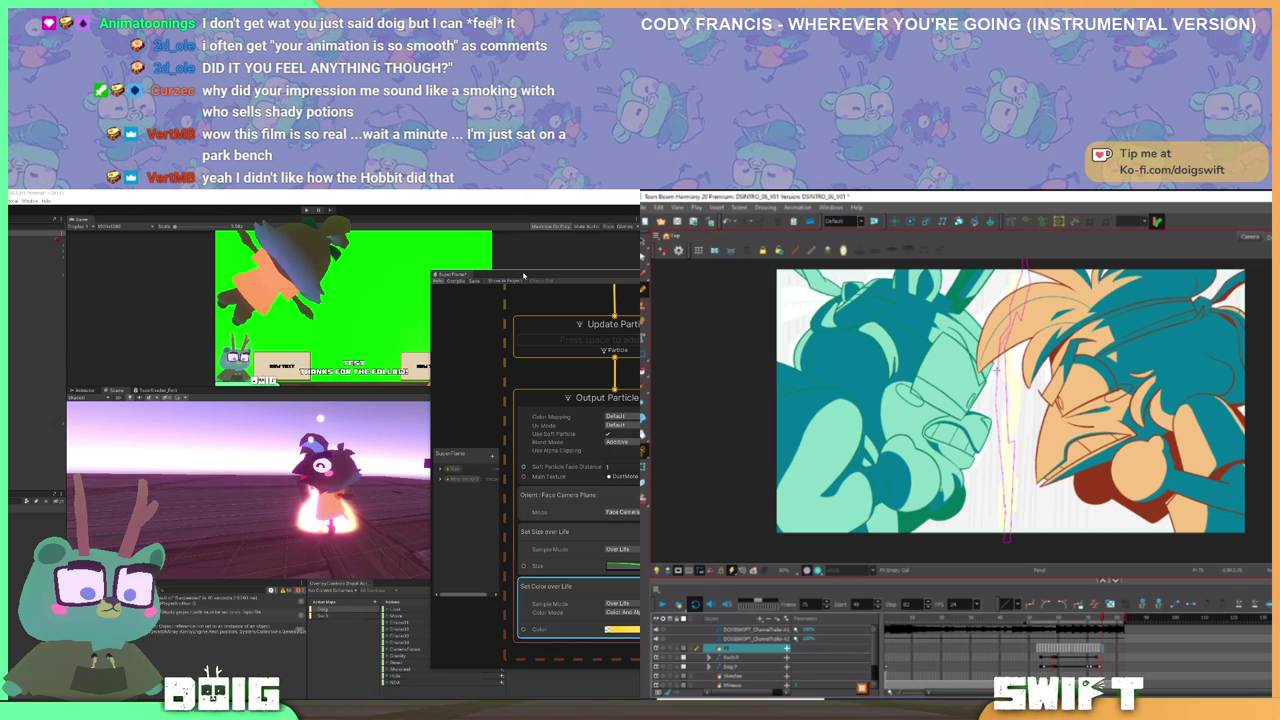
left_click(643, 371)
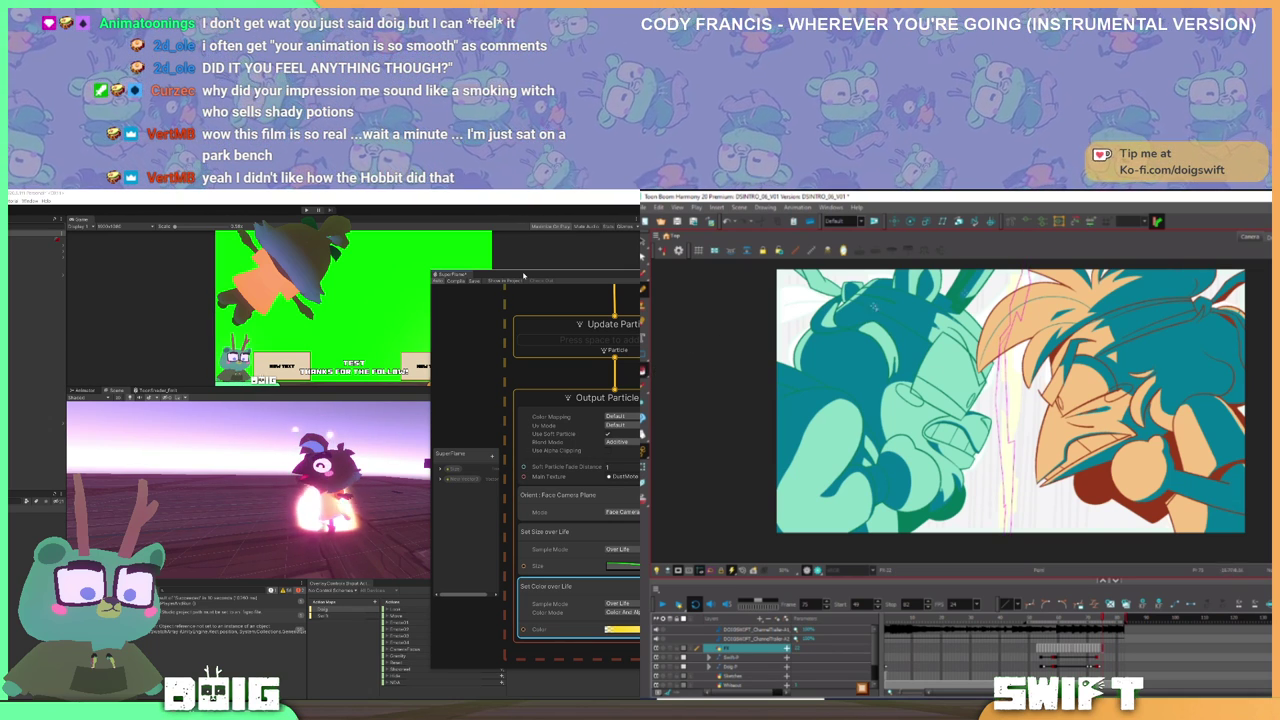
left_click(1004, 362)
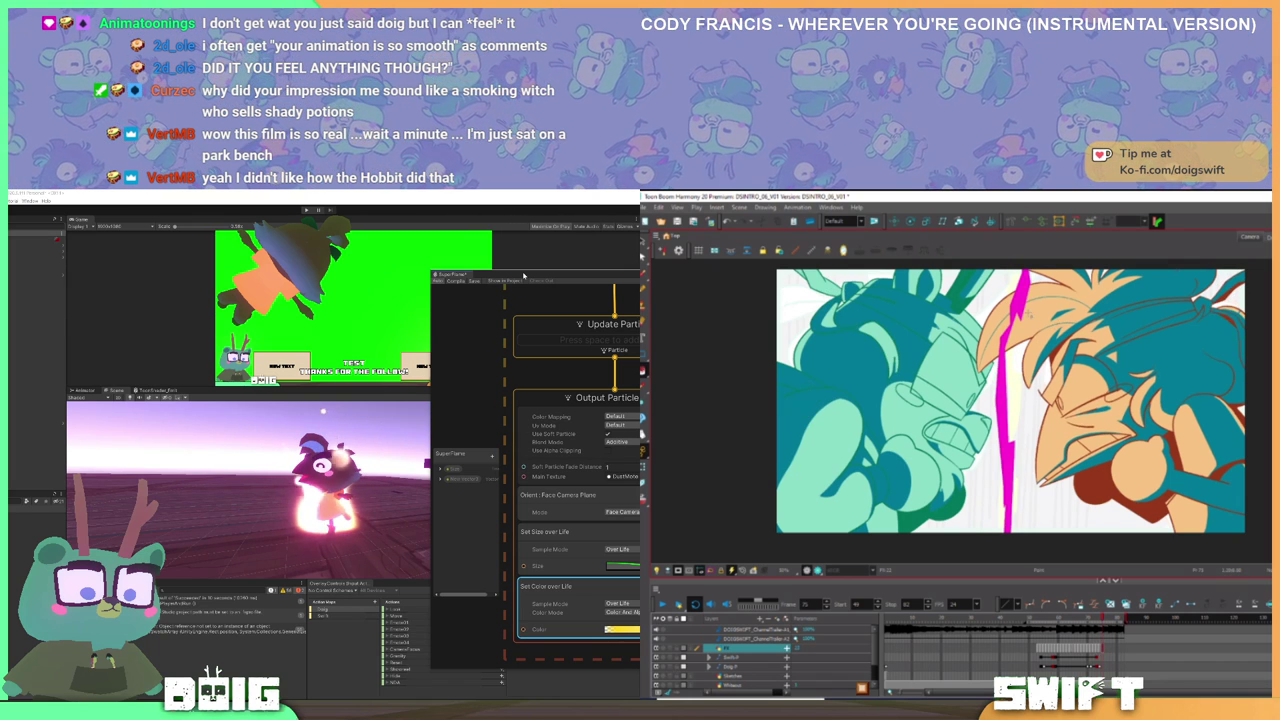
- Flip between the new leaning bolt and its two preceding drawings to check the lightning's motion
left_click(643, 289)
key("comma")
key("comma")
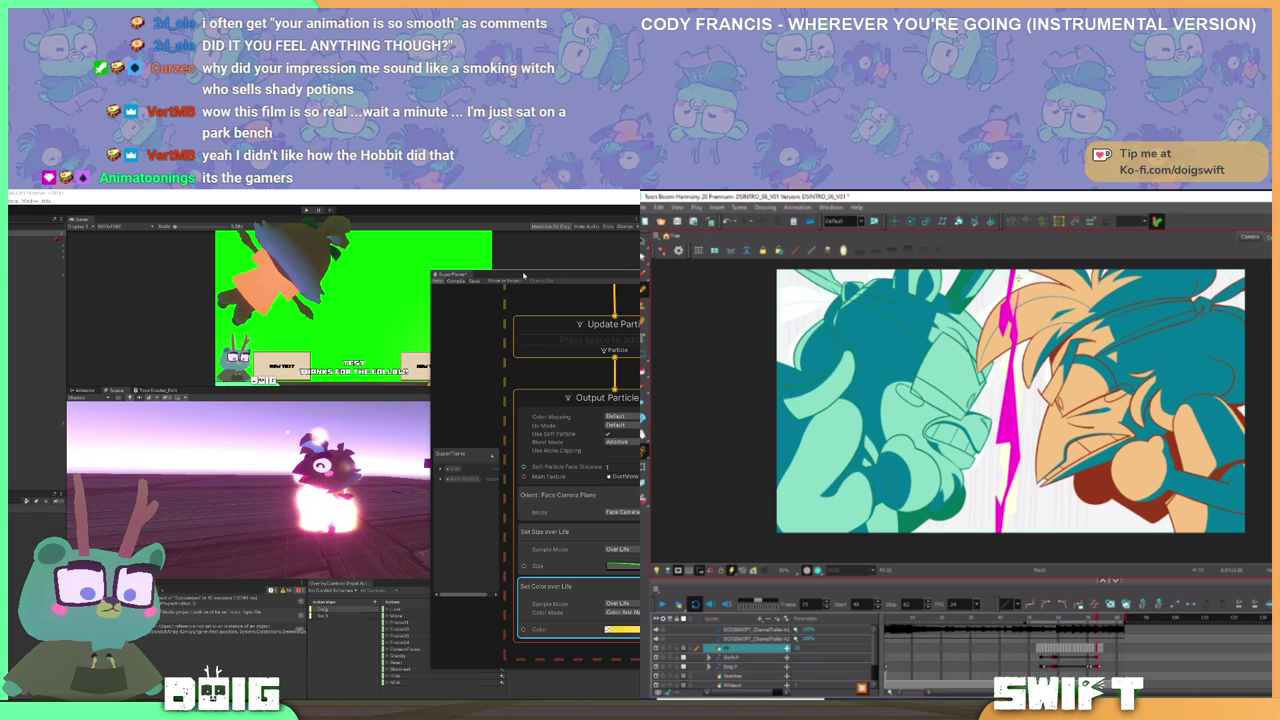
key("period")
key("period")
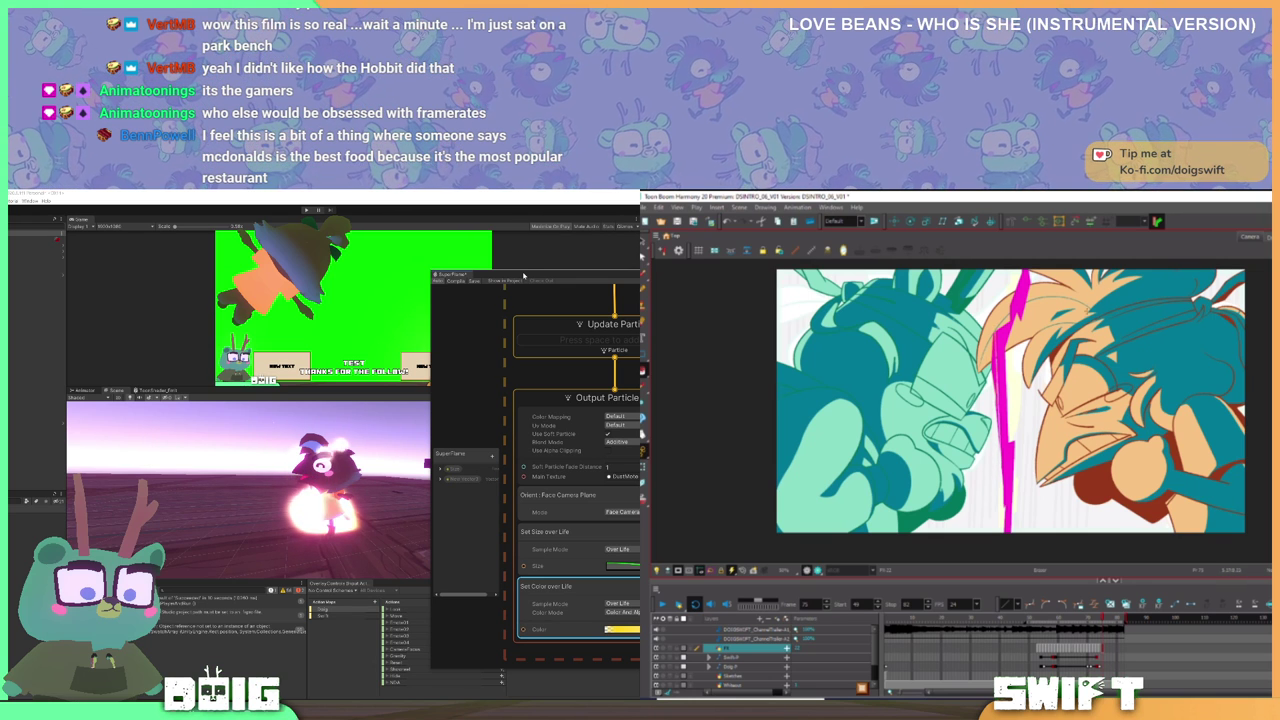
key("comma")
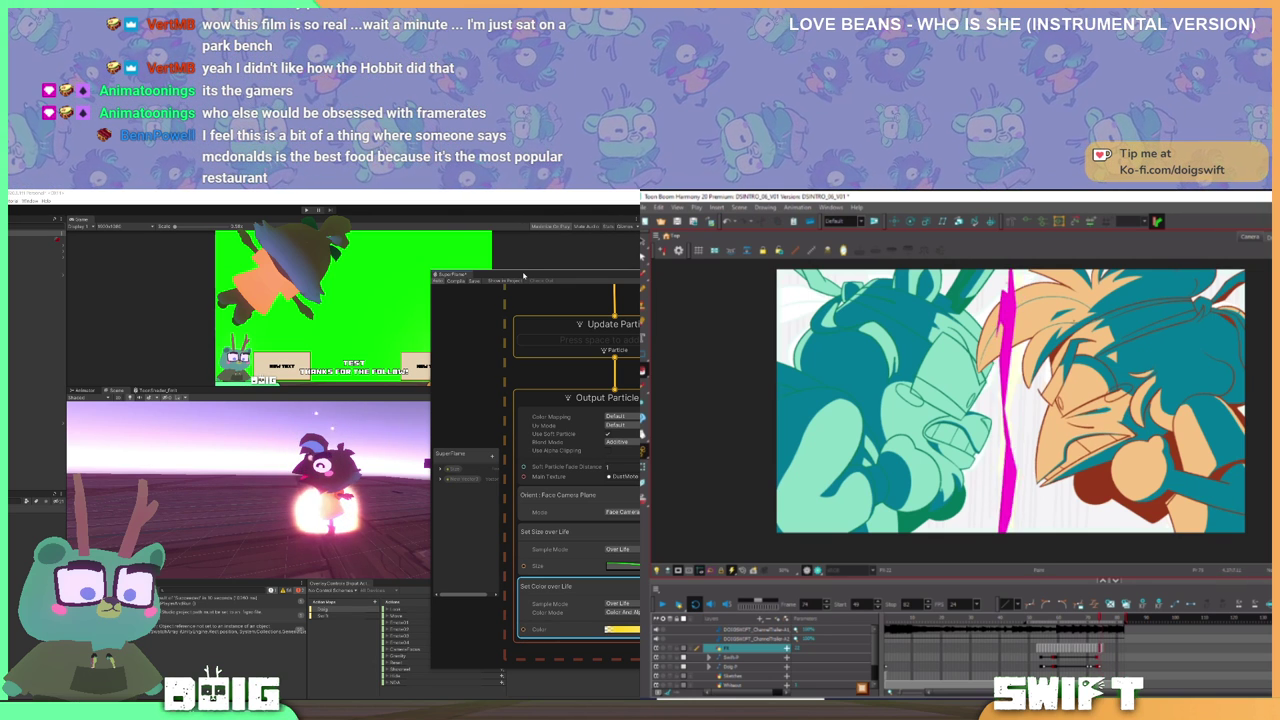
key("period")
key("comma")
key("period")
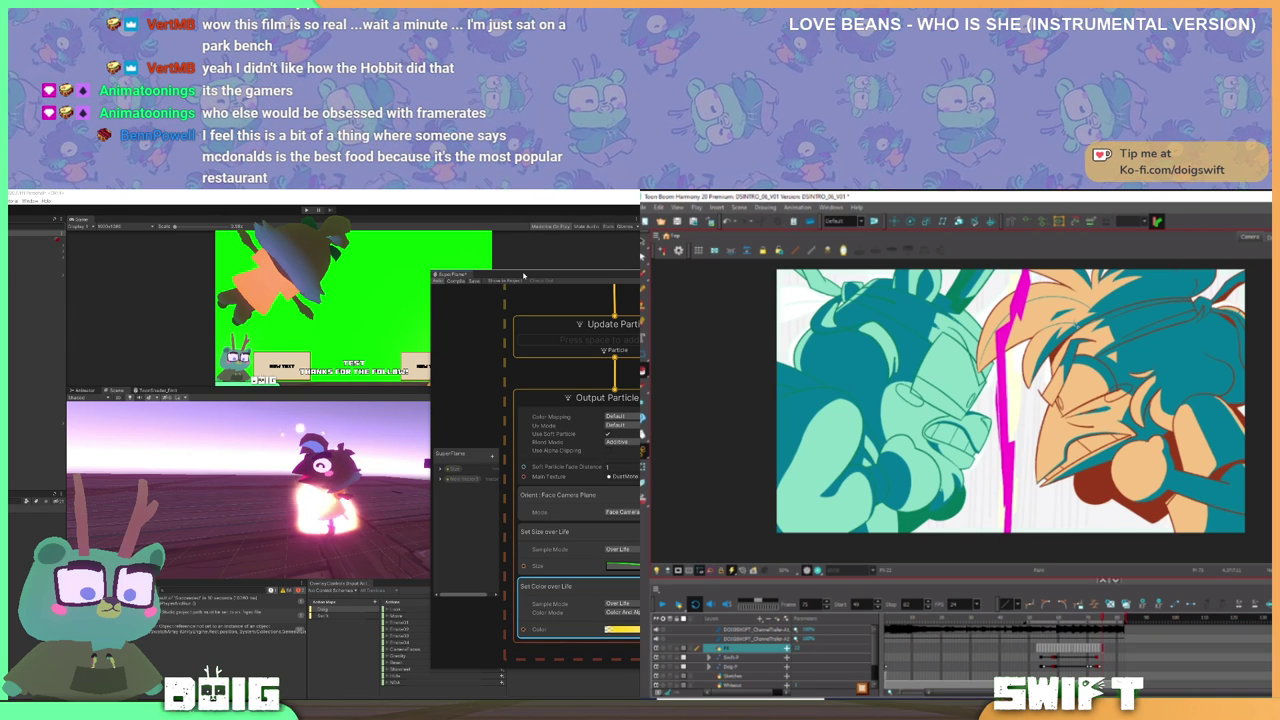
key("comma")
key("period")
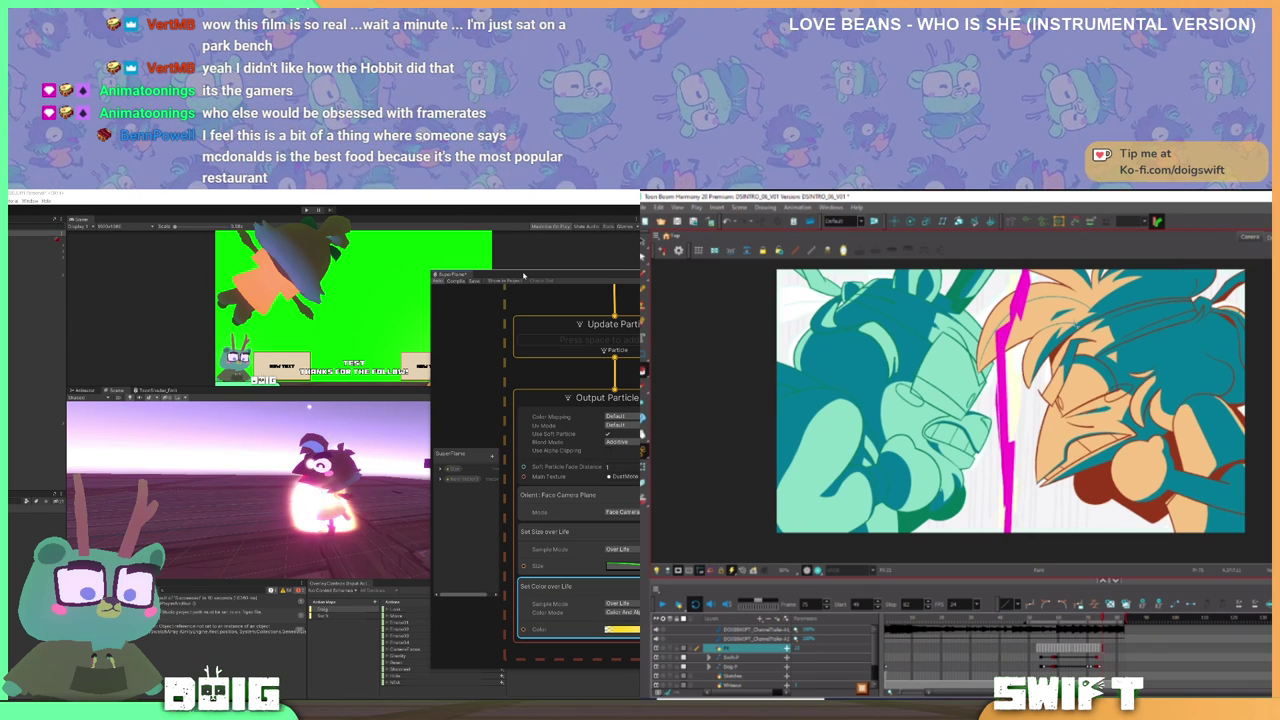
- Step back and forth through the last few bolt drawings to review how the lightning flickers
key("comma")
key("comma")
key("comma")
key("period")
key("period")
key("period")
key("comma")
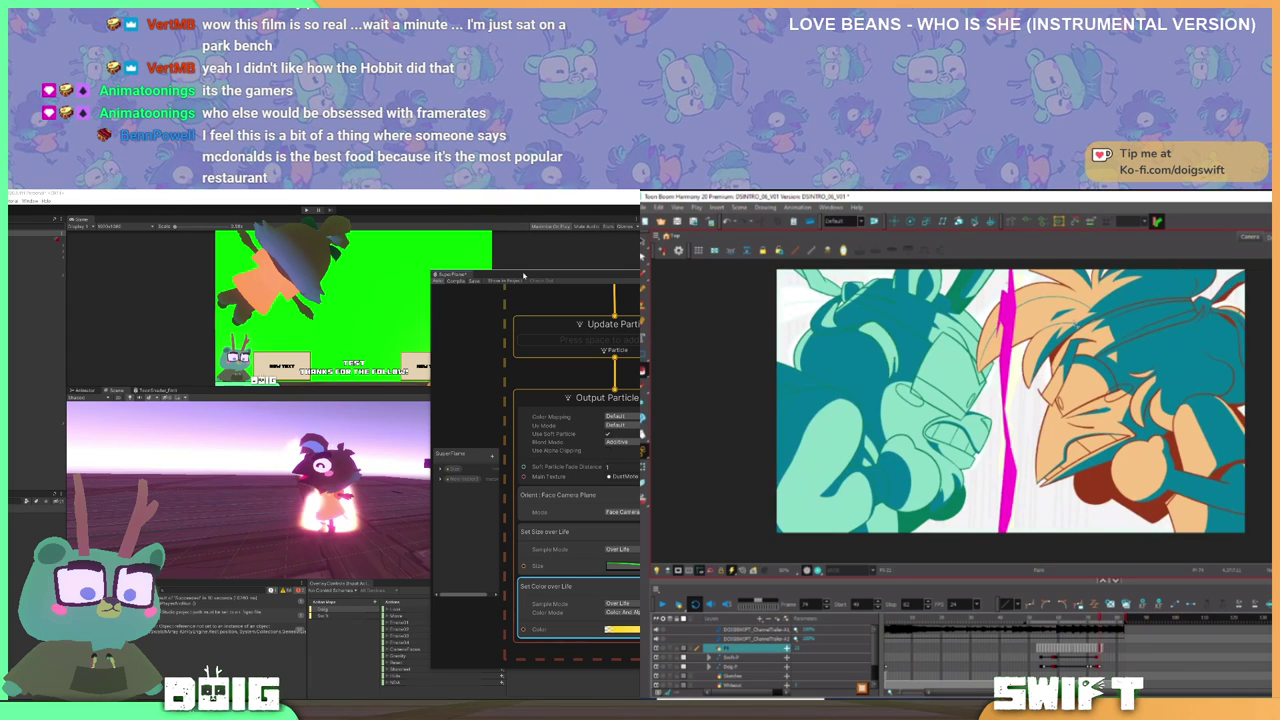
key("comma")
key("comma")
key("comma")
key("period")
key("period")
key("period")
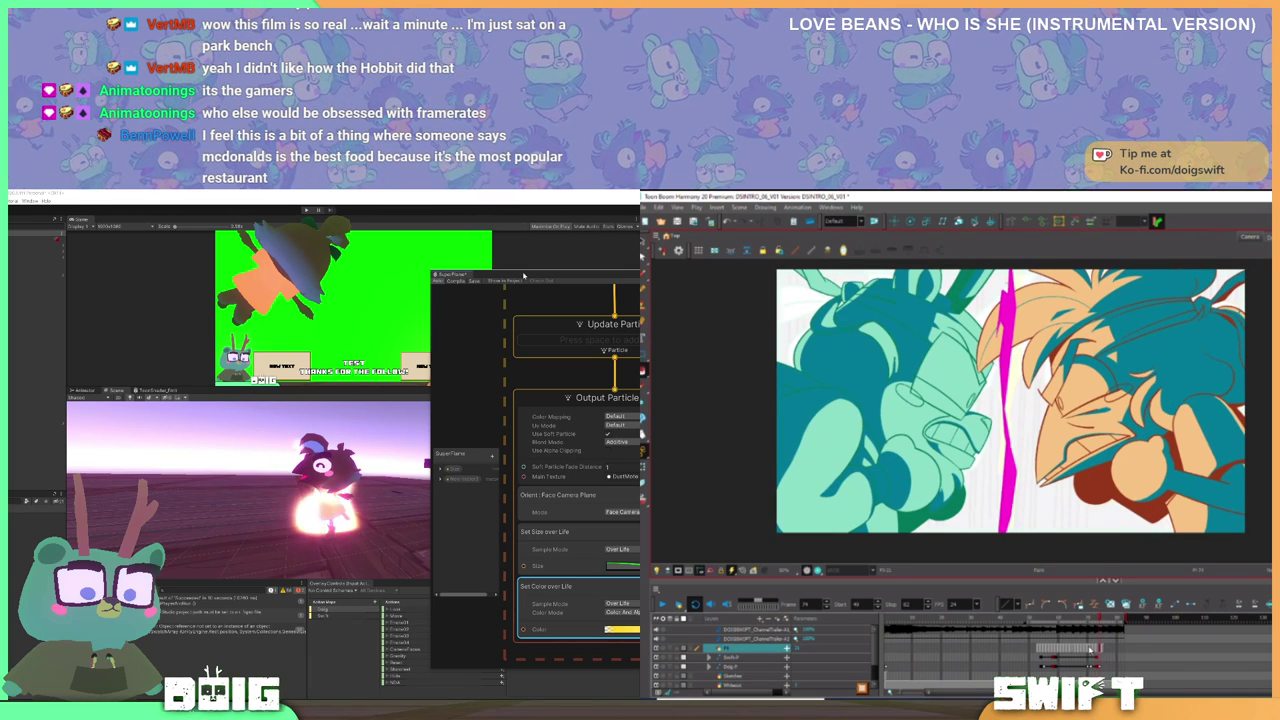
- Copy the last bolt drawings in the timeline and paste them after the final one to extend the lightning to the scene's end
left_click_drag(1091, 649, 1104, 649)
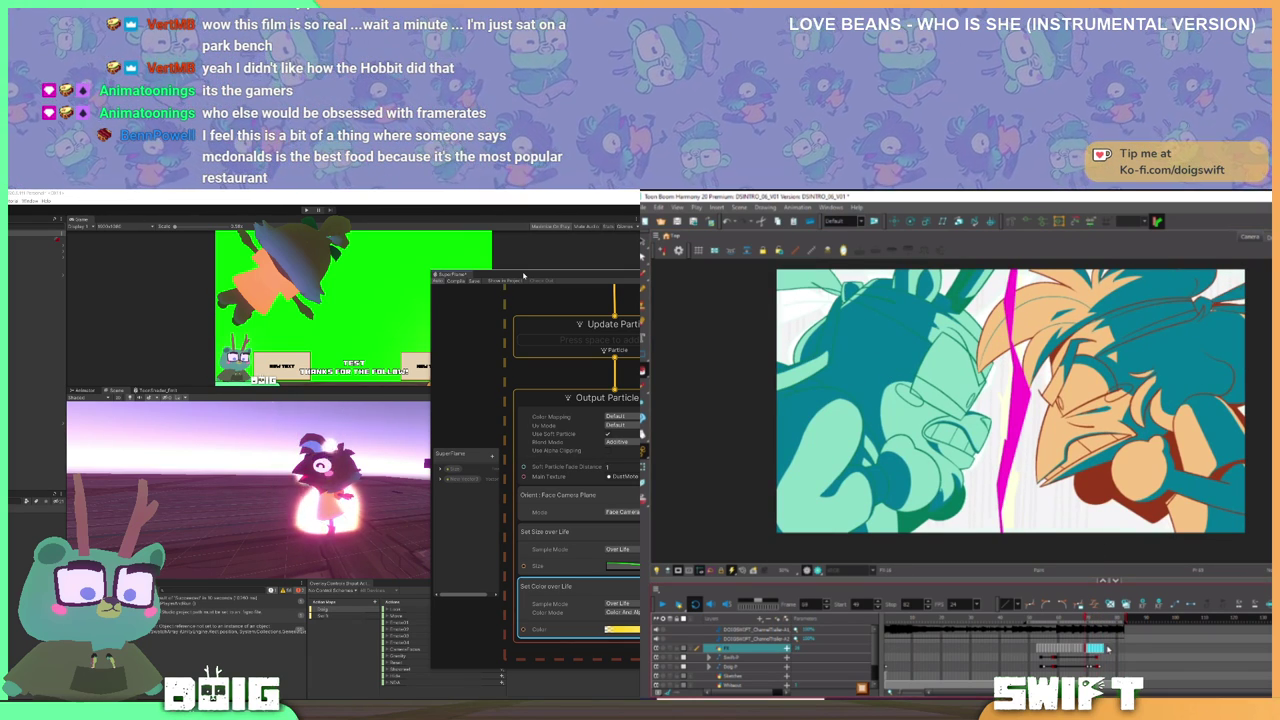
left_click(1107, 650)
key("ctrl+v")
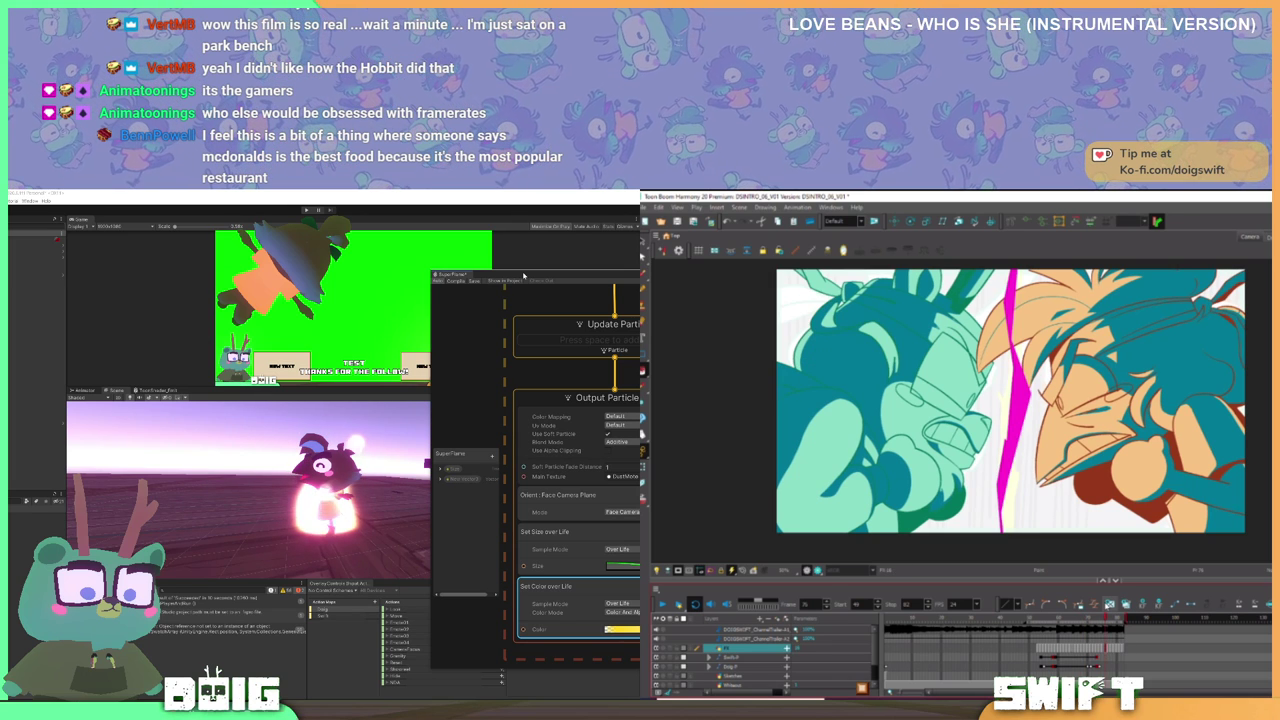
- Play the lightning sequence from just before the first bolt drawing to review the full animation
left_click(1101, 619)
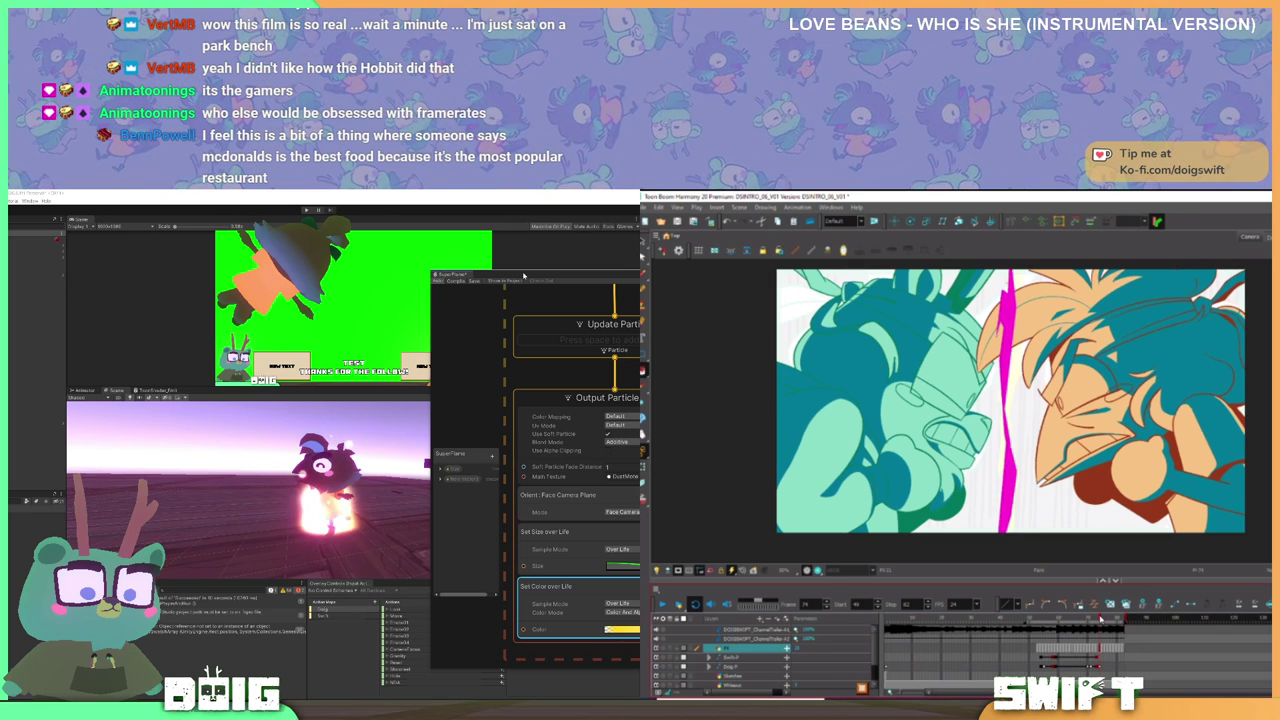
left_click_drag(1101, 619, 1028, 637)
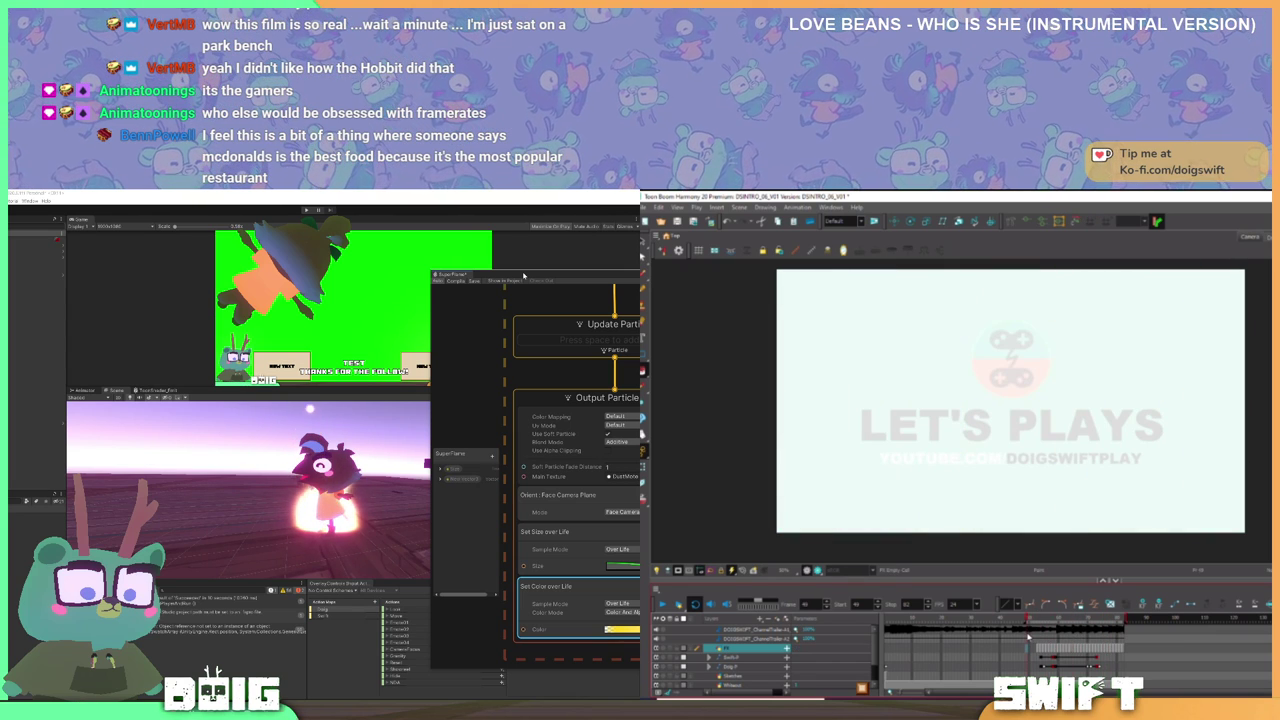
left_click(664, 604)
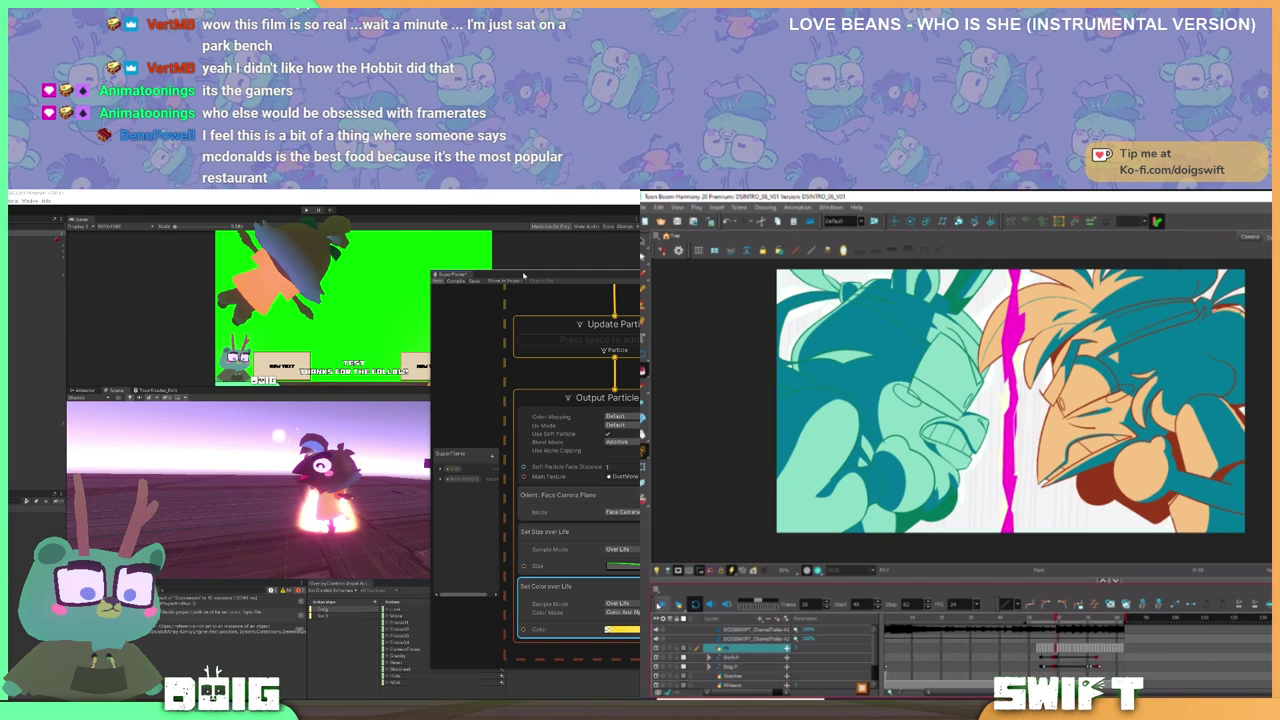
left_click(661, 605)
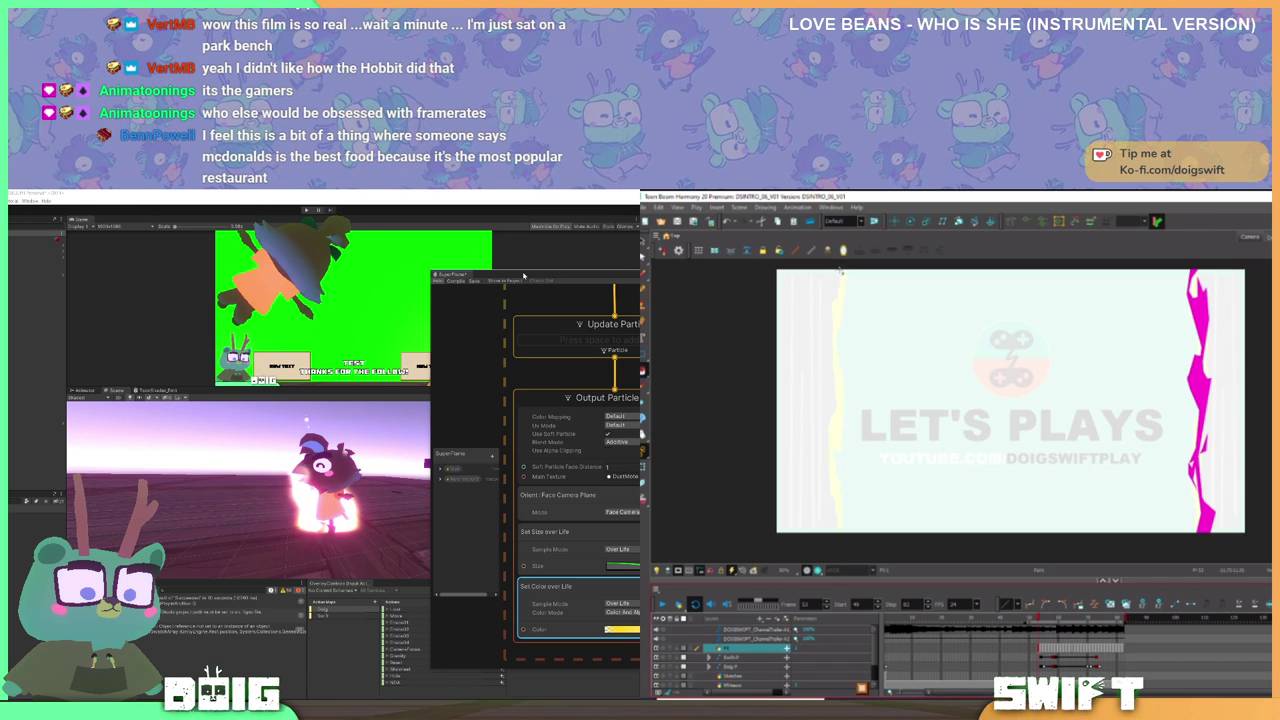
- Outline a jagged bolt along the left edge of the Let's Plays panel on the opening transition frame and fill it with magenta
left_click(643, 289)
left_click_drag(970, 315, 1022, 319)
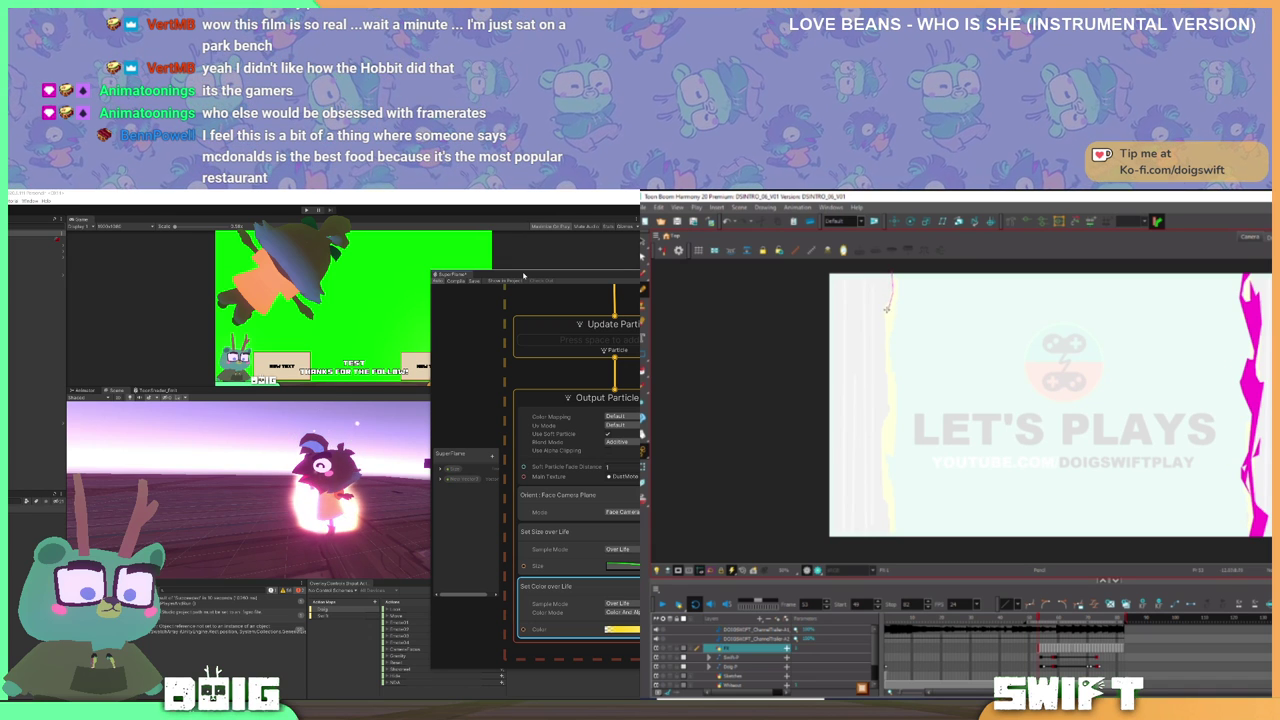
left_click_drag(880, 318, 880, 380)
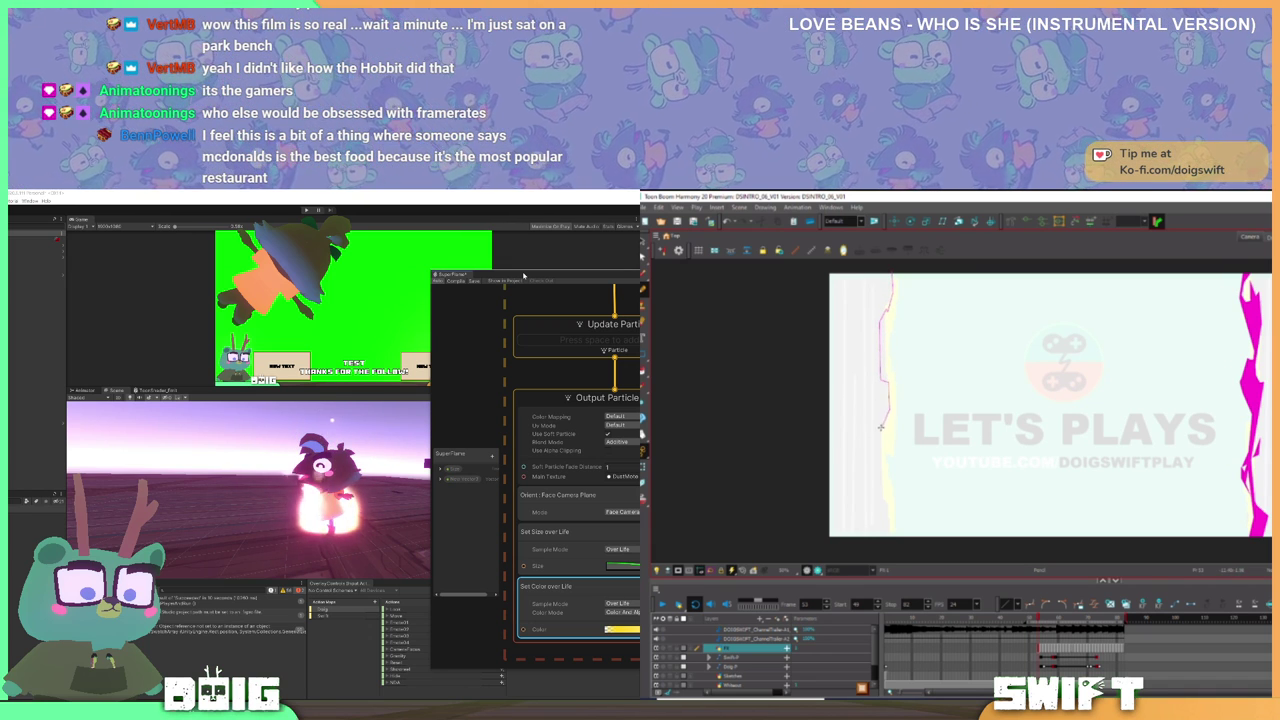
left_click_drag(880, 428, 881, 543)
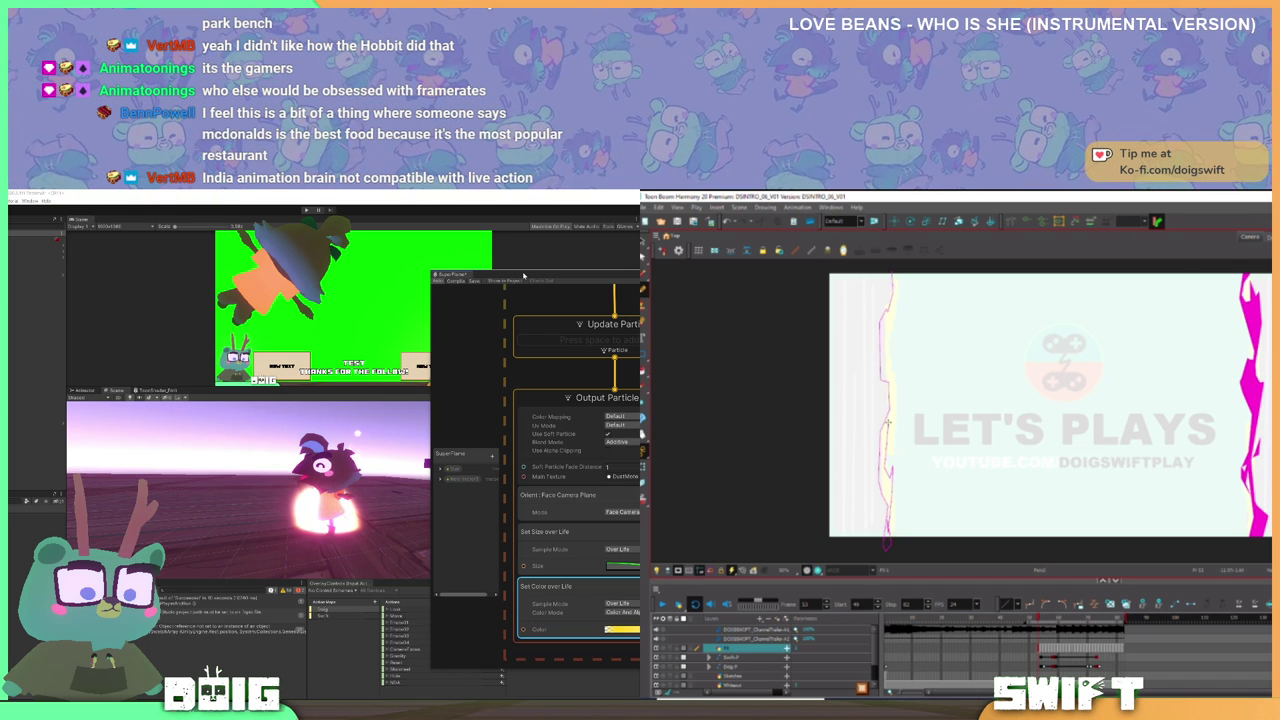
mouse_move(895, 398)
left_mouse_down()
mouse_move(910, 364)
mouse_move(888, 332)
mouse_move(898, 270)
left_mouse_up()
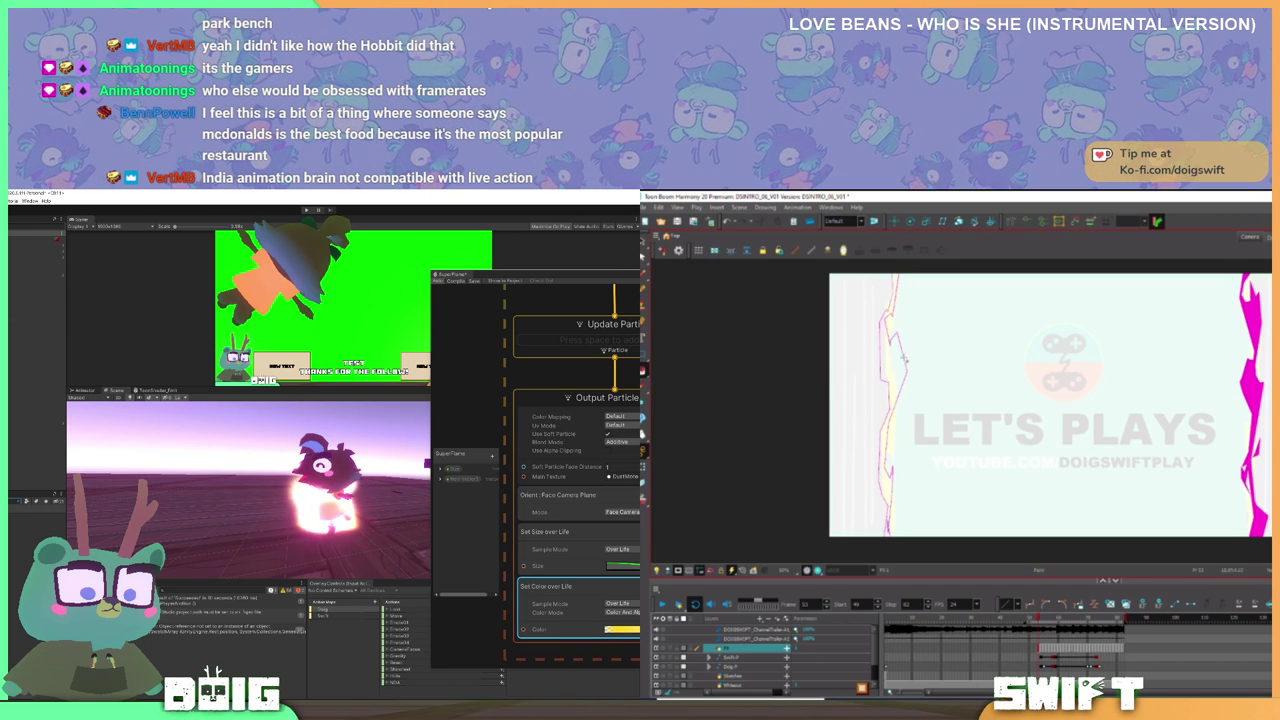
left_click(901, 455)
key("comma")
key("comma")
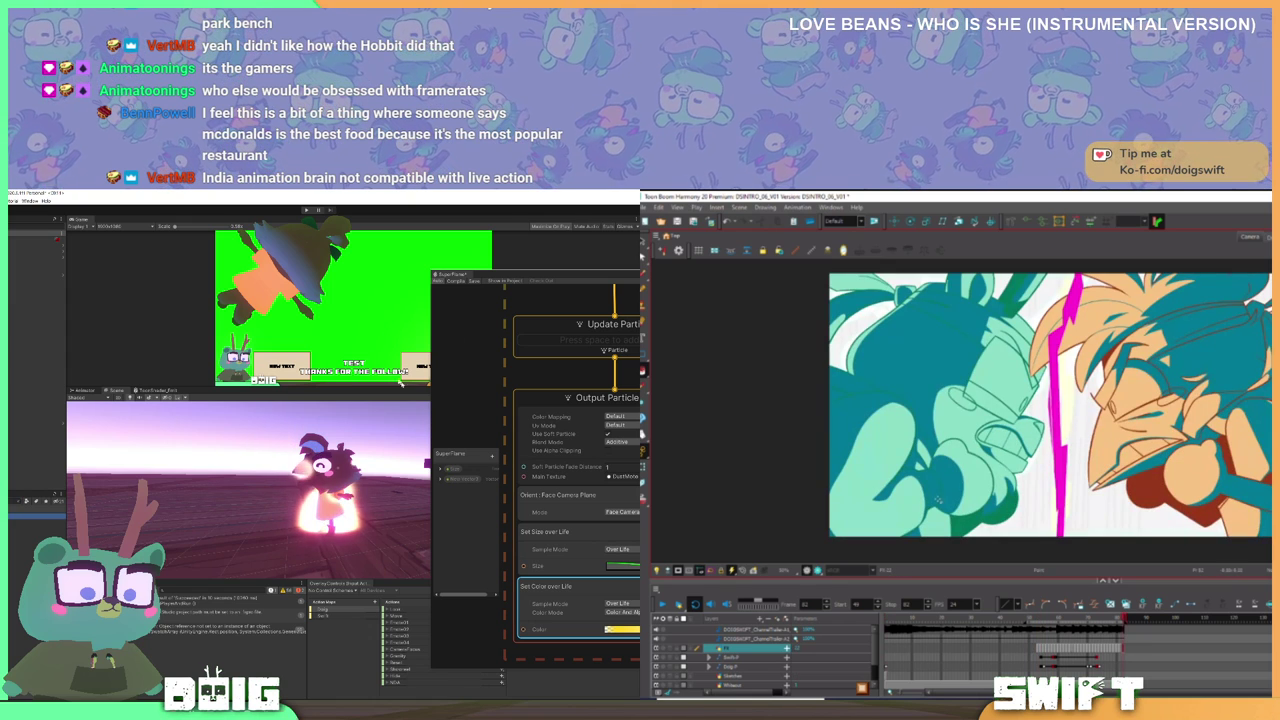
- Select the bolt on the panel's left edge and turn it upside down so its bulge sits low on the outer side
left_click(1040, 648)
left_click_drag(517, 275, 587, 293)
mouse_move(915, 381)
left_mouse_down()
mouse_move(920, 477)
mouse_move(821, 418)
mouse_move(946, 303)
mouse_move(944, 413)
mouse_move(885, 550)
left_mouse_up()
left_click(430, 463)
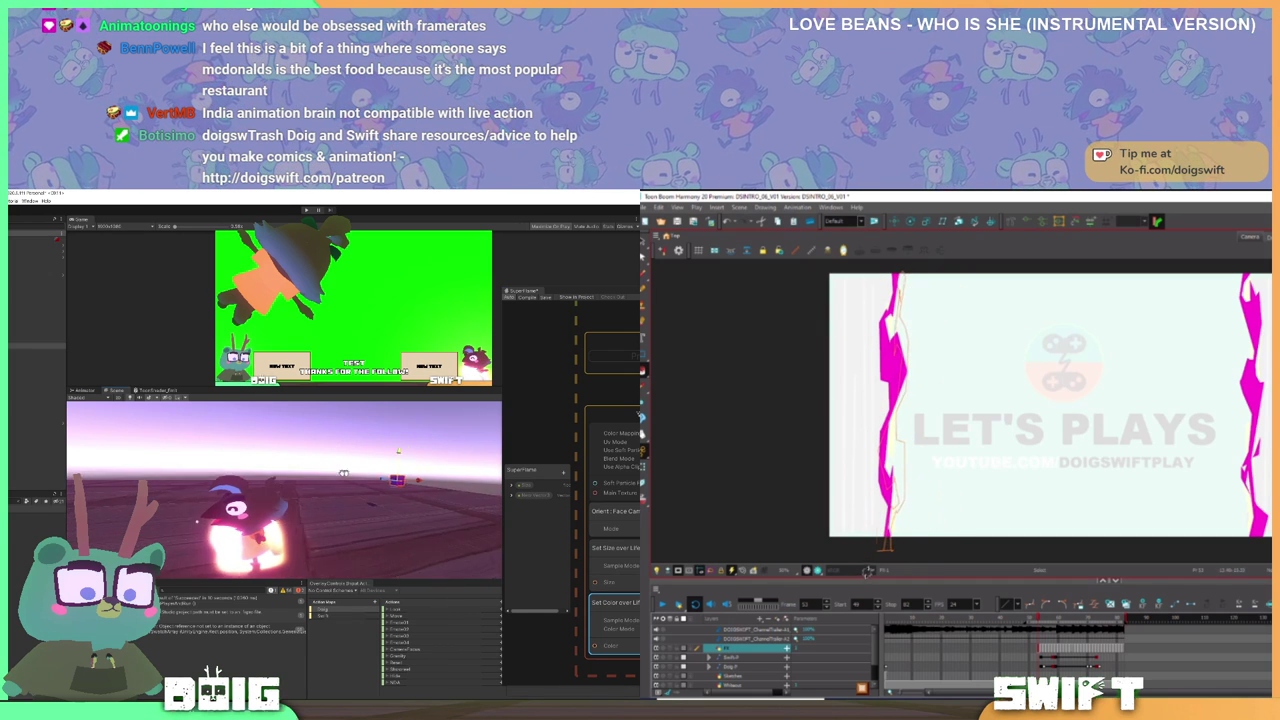
scroll(171, 465, "up", 3)
left_click_drag(904, 441, 899, 441)
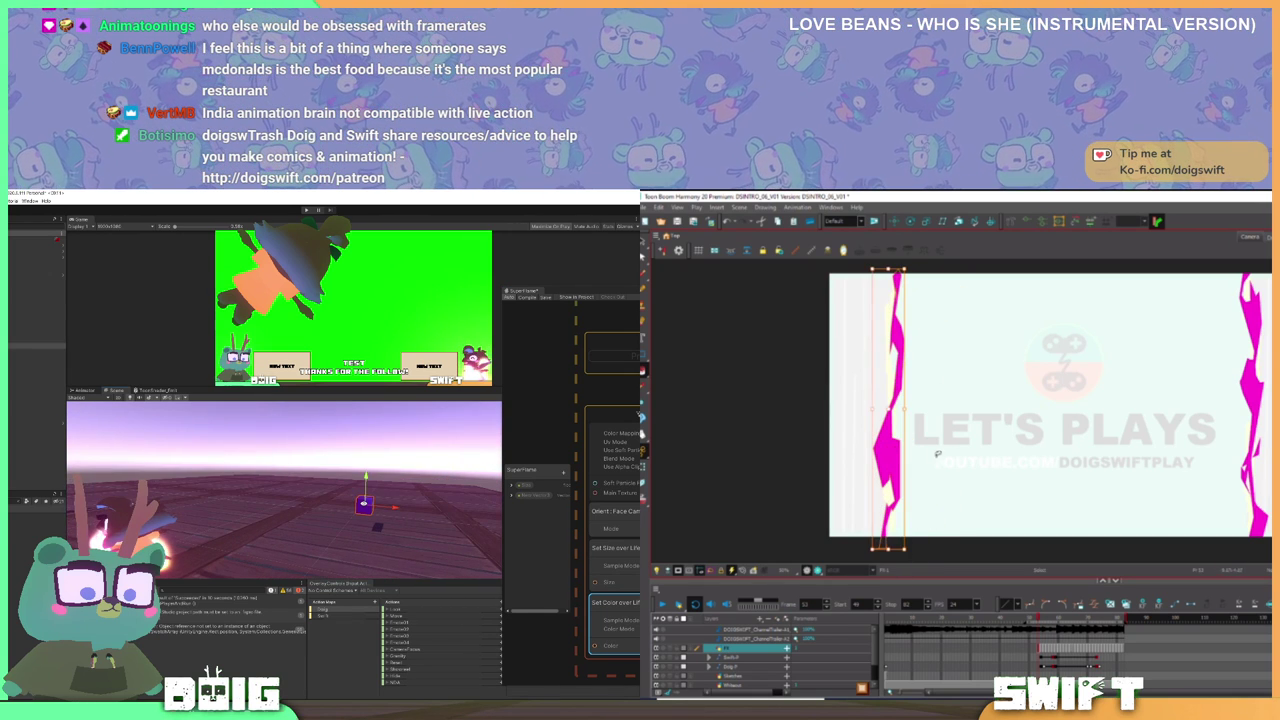
key("alt+i")
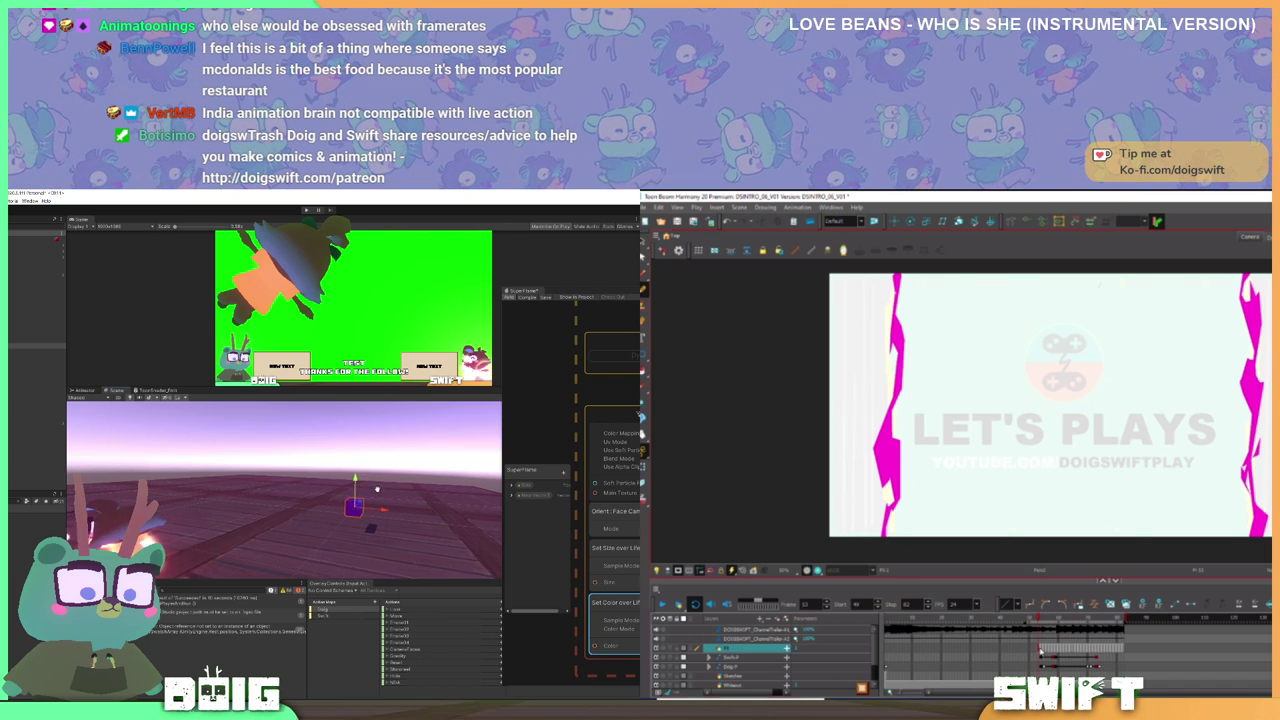
- On the following frame, outline a jagged bolt down the left edge of the narrowing panel and fill it with magenta
key("period")
mouse_move(374, 489)
left_mouse_down()
mouse_move(466, 491)
mouse_move(300, 492)
left_mouse_up()
left_click_drag(1019, 270, 990, 334)
left_click_drag(599, 293, 595, 293)
left_click_drag(991, 331, 995, 421)
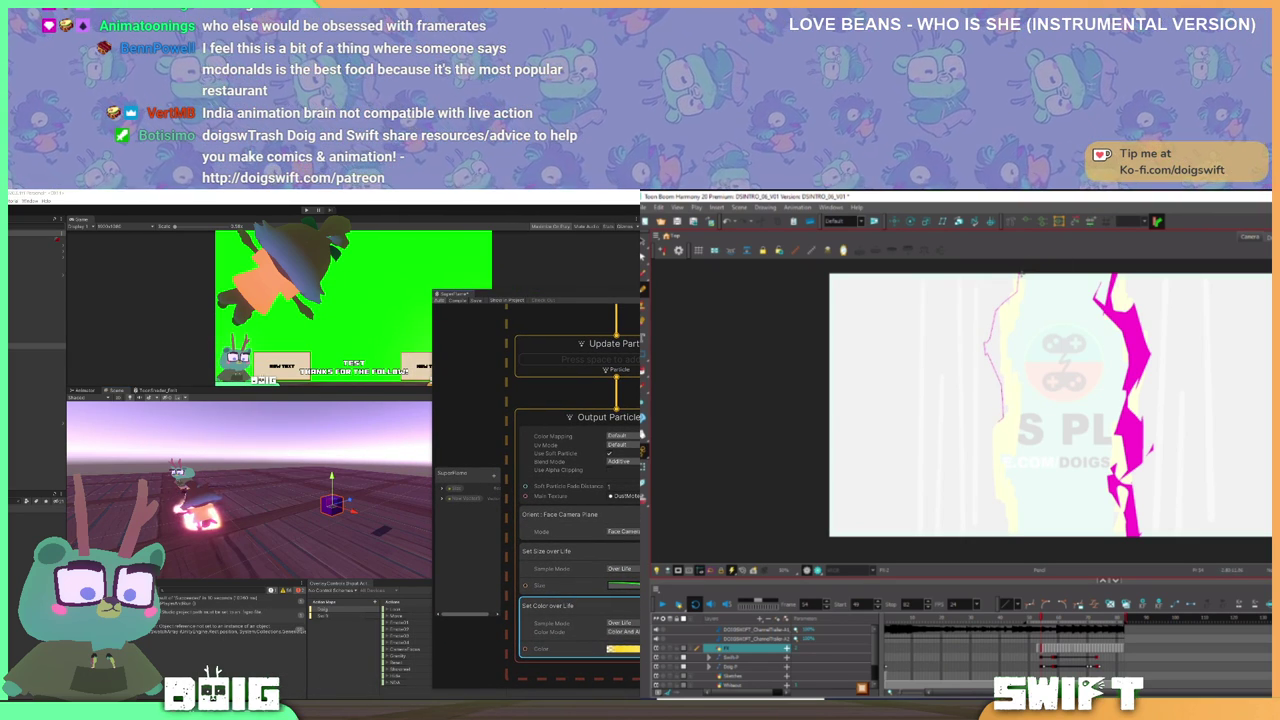
mouse_move(1022, 273)
left_mouse_down()
mouse_move(1012, 341)
mouse_move(1013, 307)
mouse_move(1000, 352)
left_mouse_up()
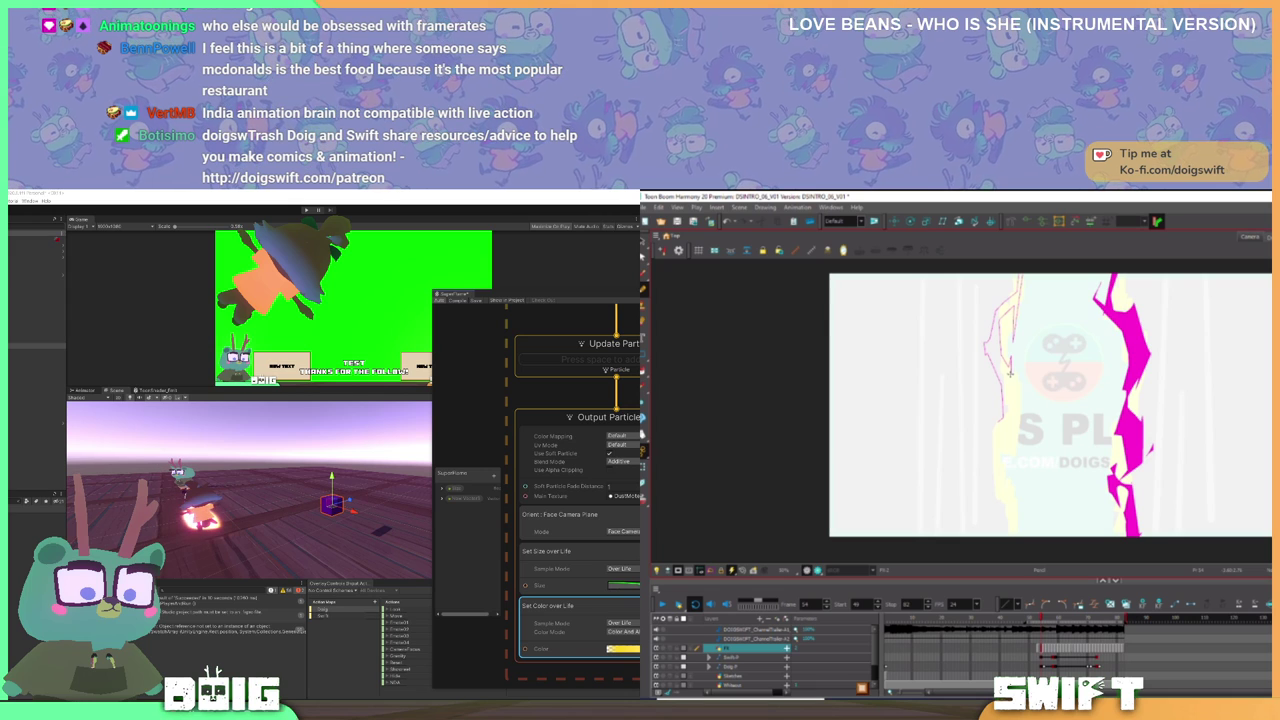
left_click_drag(677, 297, 619, 299)
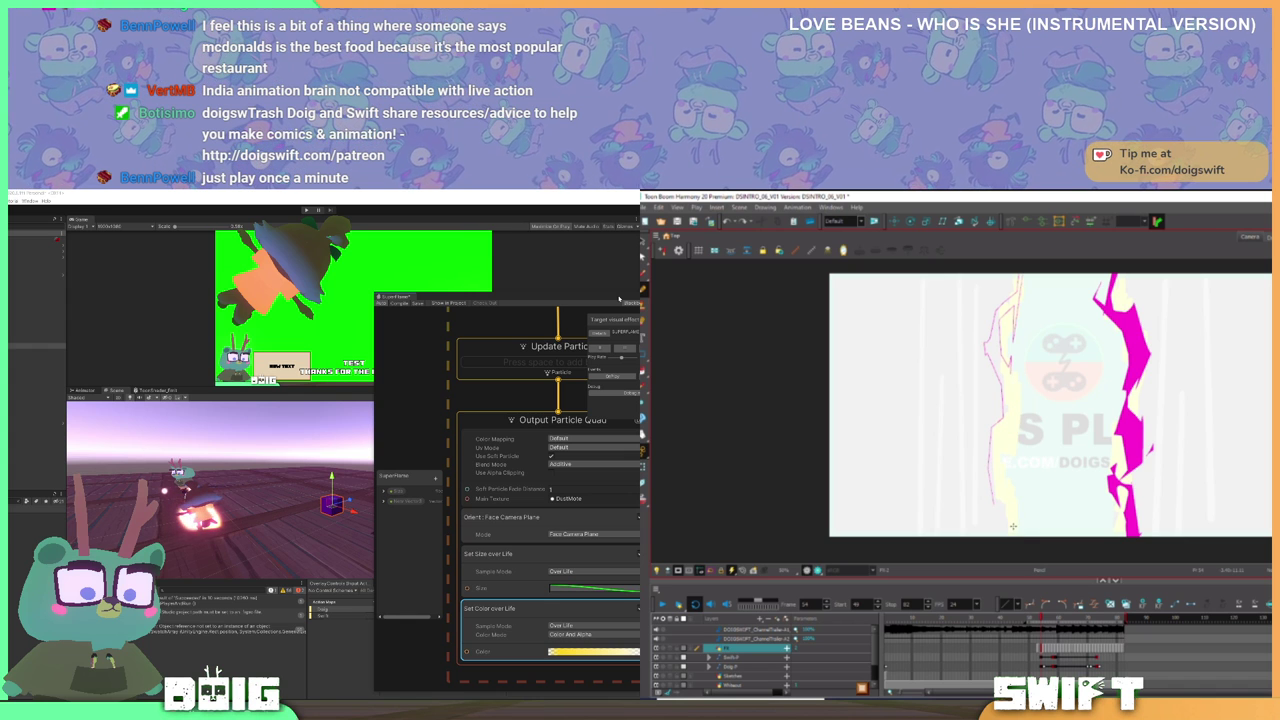
mouse_move(1009, 372)
left_mouse_down()
mouse_move(1011, 496)
mouse_move(1009, 448)
mouse_move(992, 481)
mouse_move(1014, 534)
mouse_move(1000, 547)
mouse_move(993, 505)
left_mouse_up()
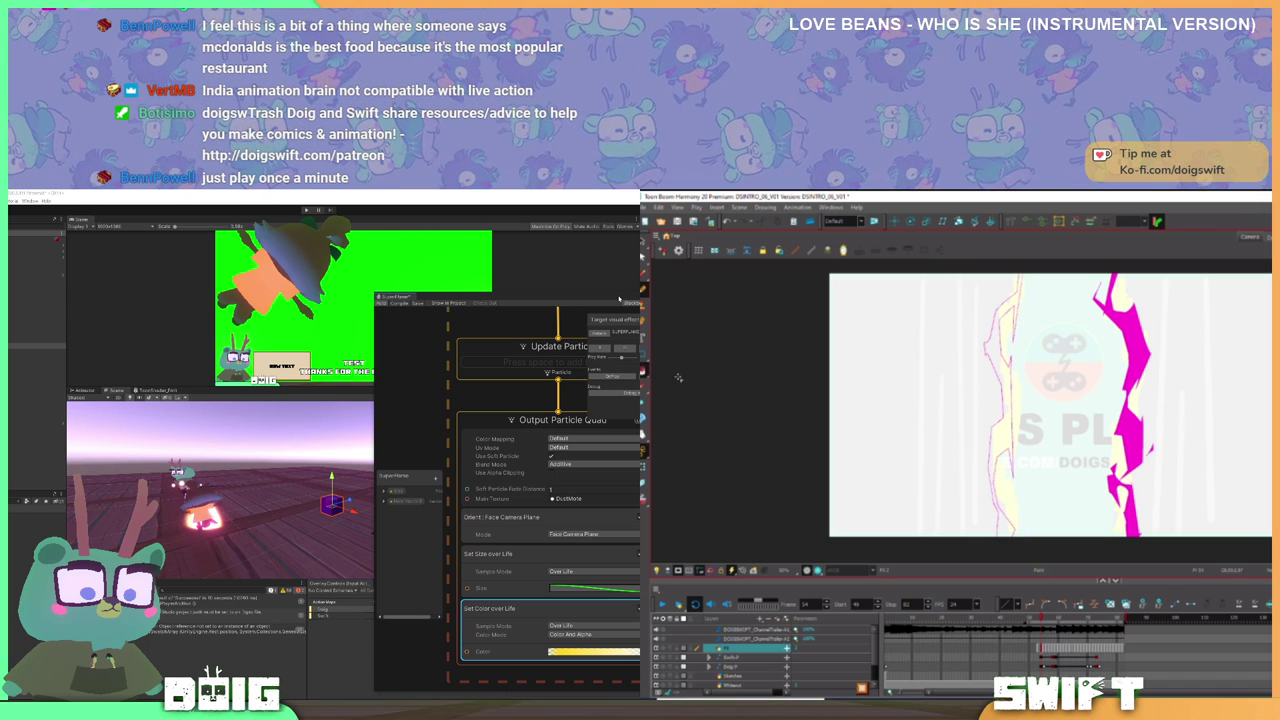
left_click(1017, 512)
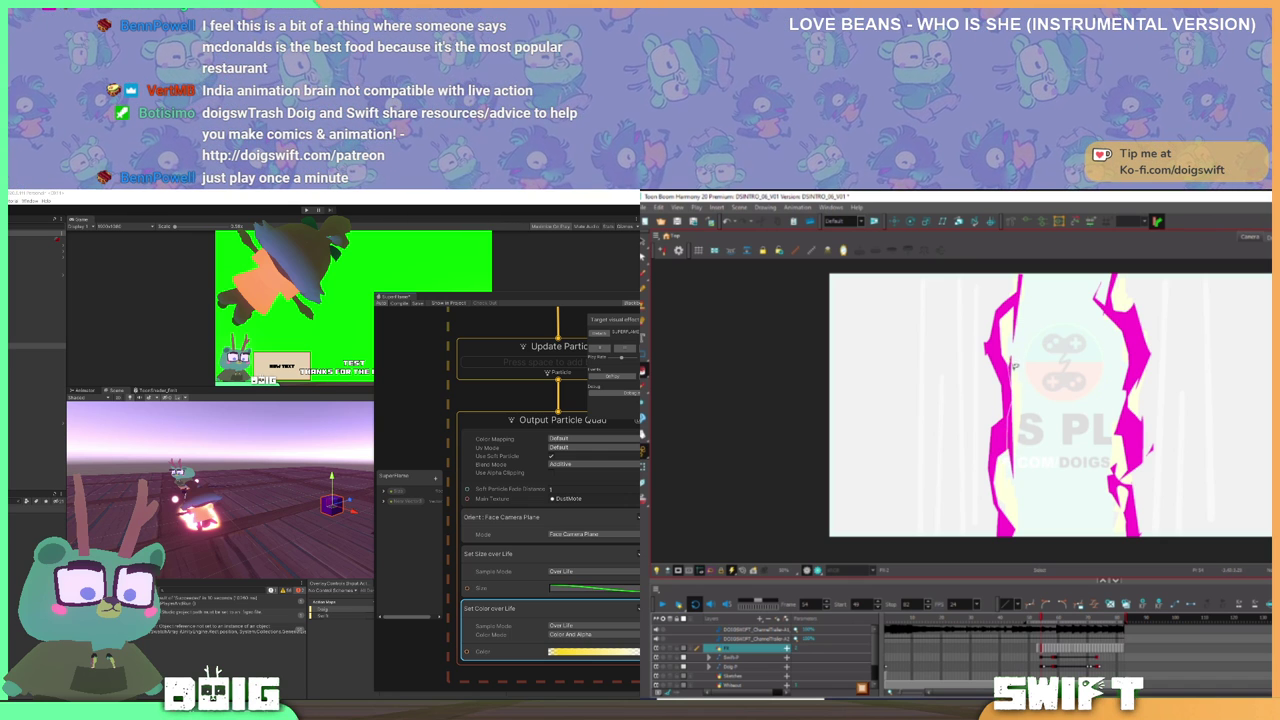
- Refine the lower part of the left-hand bolt by outlining an extra sliver and filling it with magenta
left_click_drag(1014, 365, 1010, 468)
key("Delete")
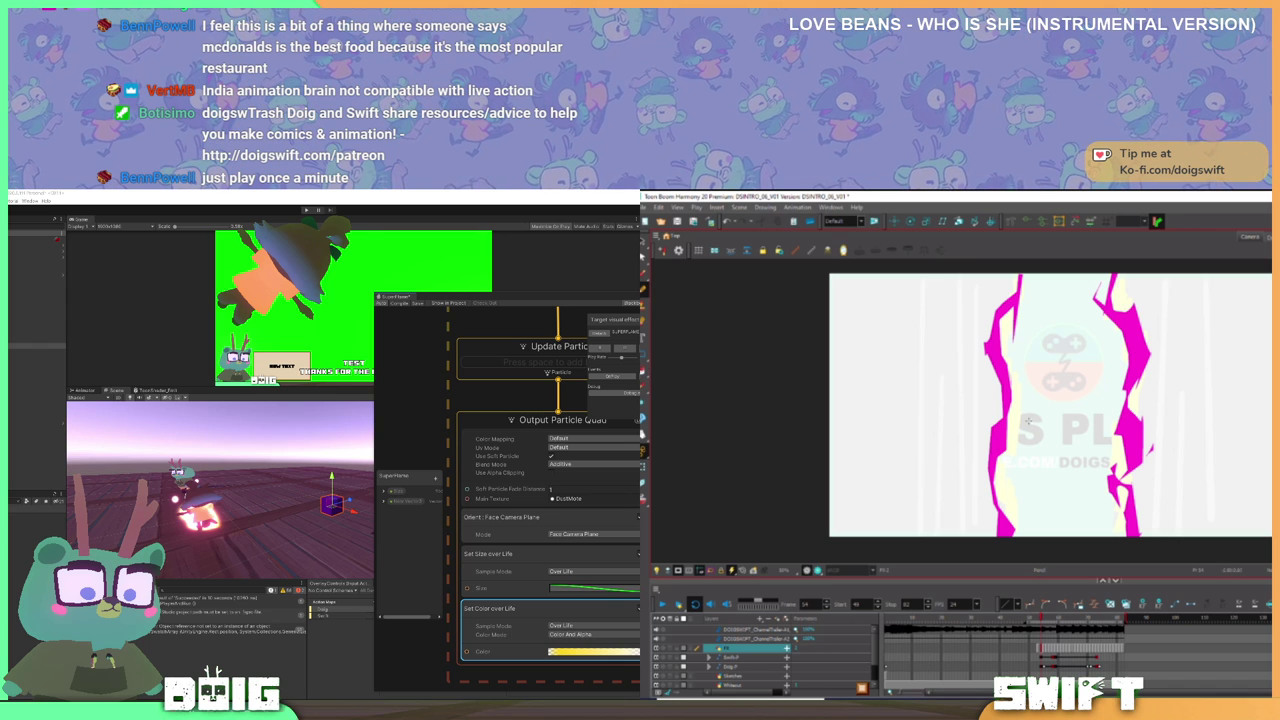
left_click_drag(1009, 449, 999, 498)
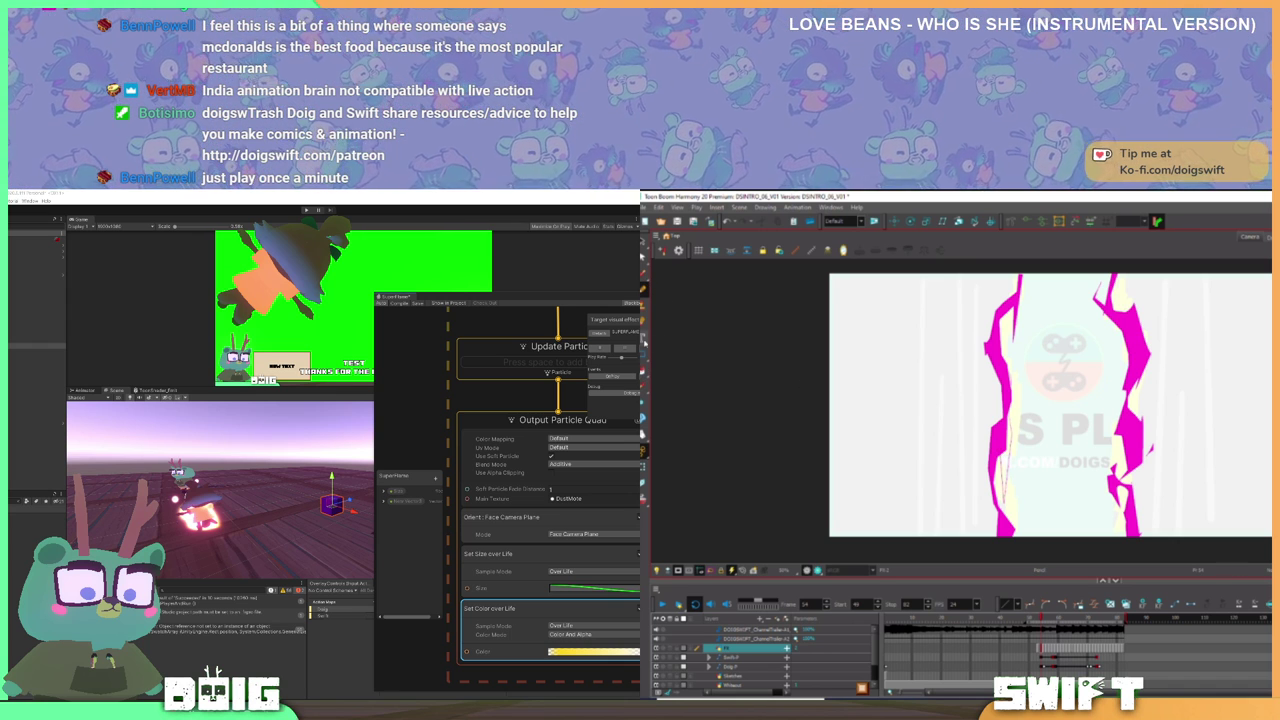
left_click(643, 371)
left_click(1011, 440)
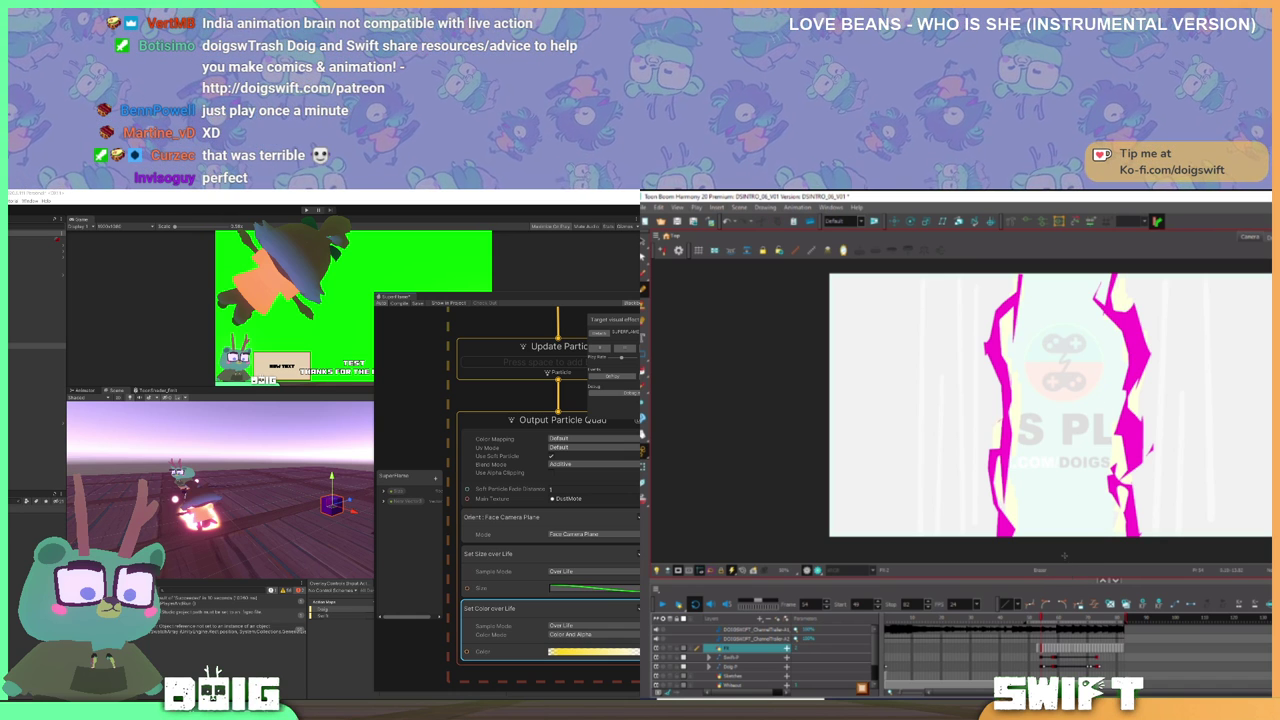
- Flip the whole left-hand bolt vertically and check it against the neighbouring frames
key("alt+s")
mouse_move(1047, 502)
left_mouse_down()
mouse_move(1004, 270)
mouse_move(1066, 318)
left_mouse_up()
left_click_drag(1025, 408, 979, 410)
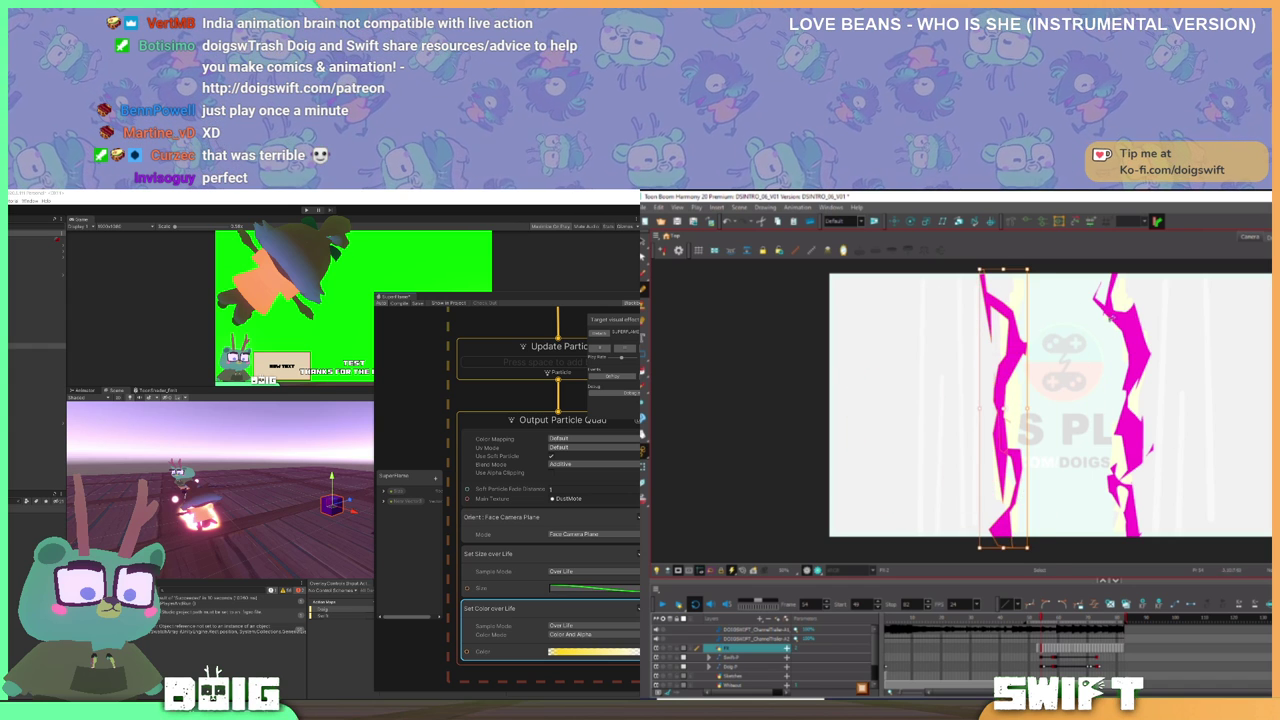
left_click_drag(1034, 265, 958, 556)
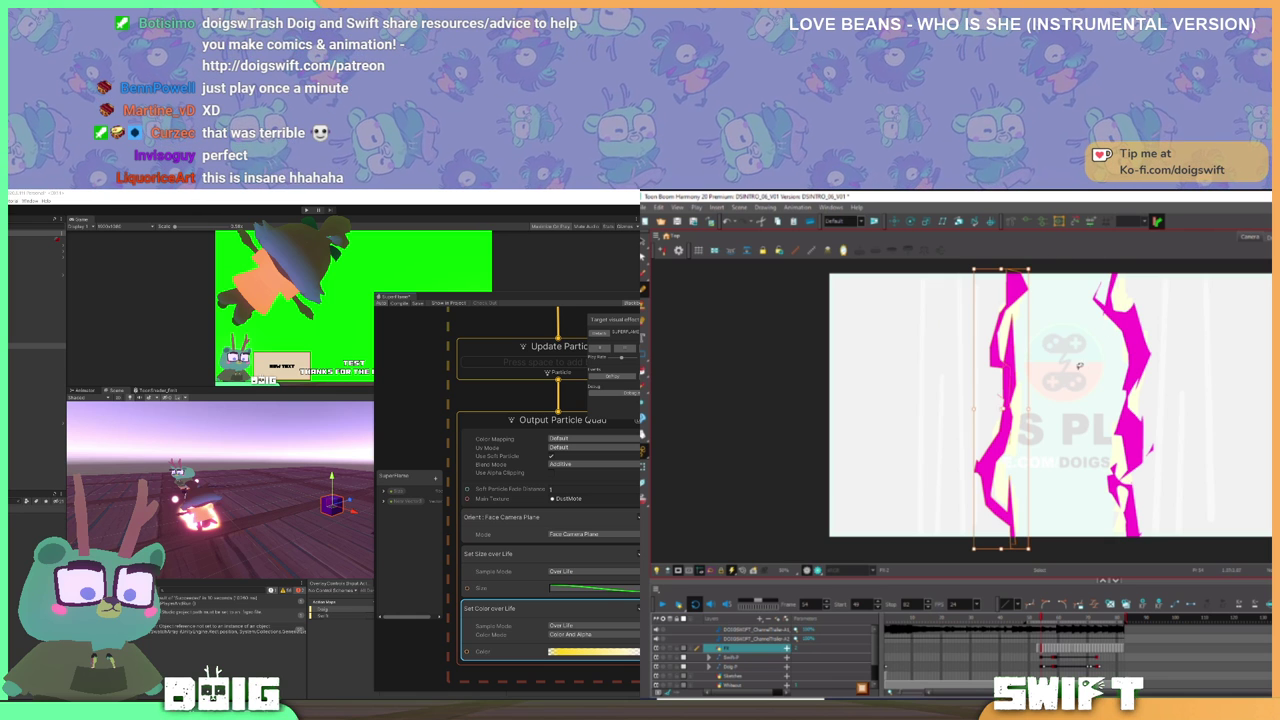
left_click(1198, 424)
key("comma")
key("period")
key("period")
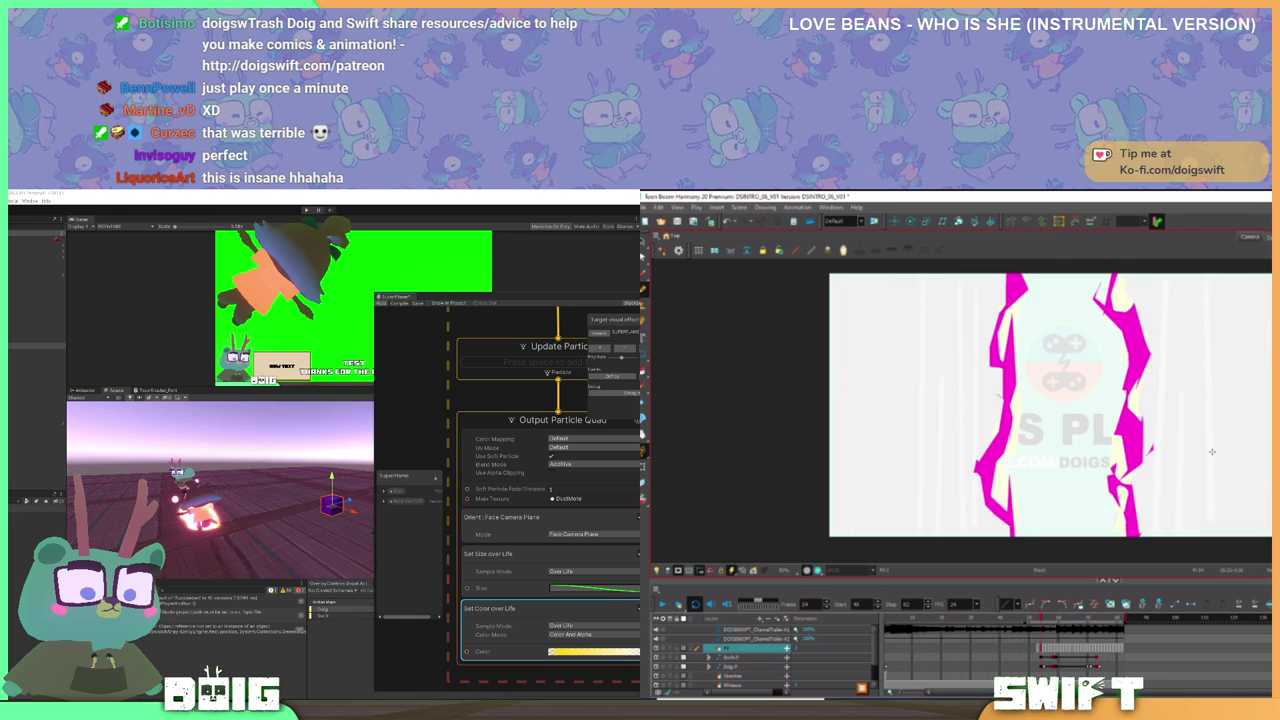
key("comma")
key("period")
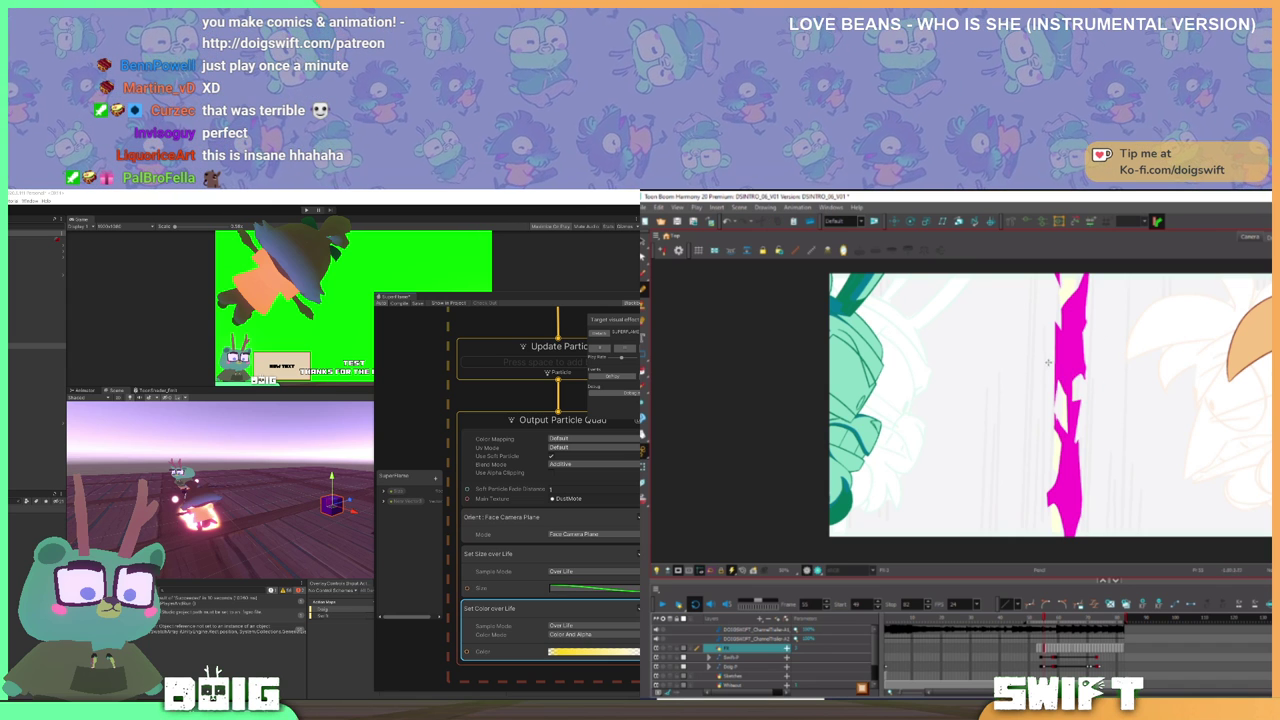
- Draw a thin splinter along the left side of the merged central bolt, fill it with magenta and compare it with the adjacent frame
mouse_move(1043, 370)
left_mouse_down()
mouse_move(1043, 467)
mouse_move(1050, 377)
left_mouse_up()
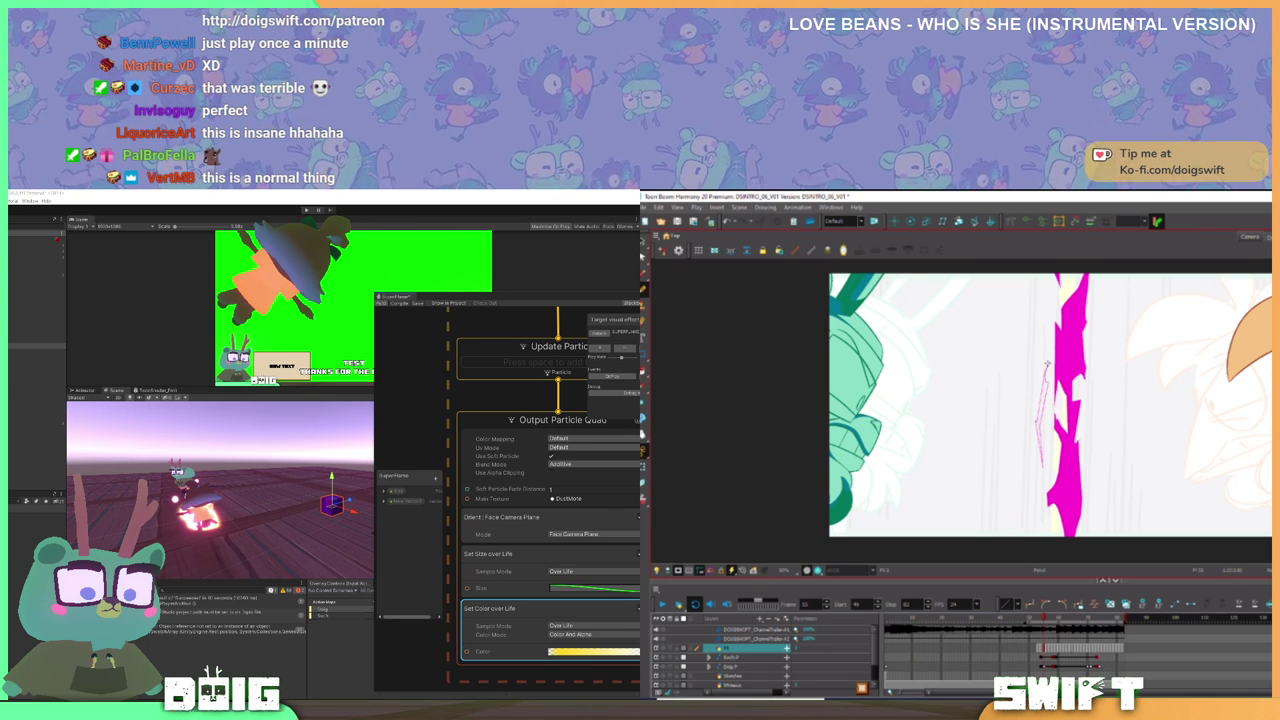
key("alt+i")
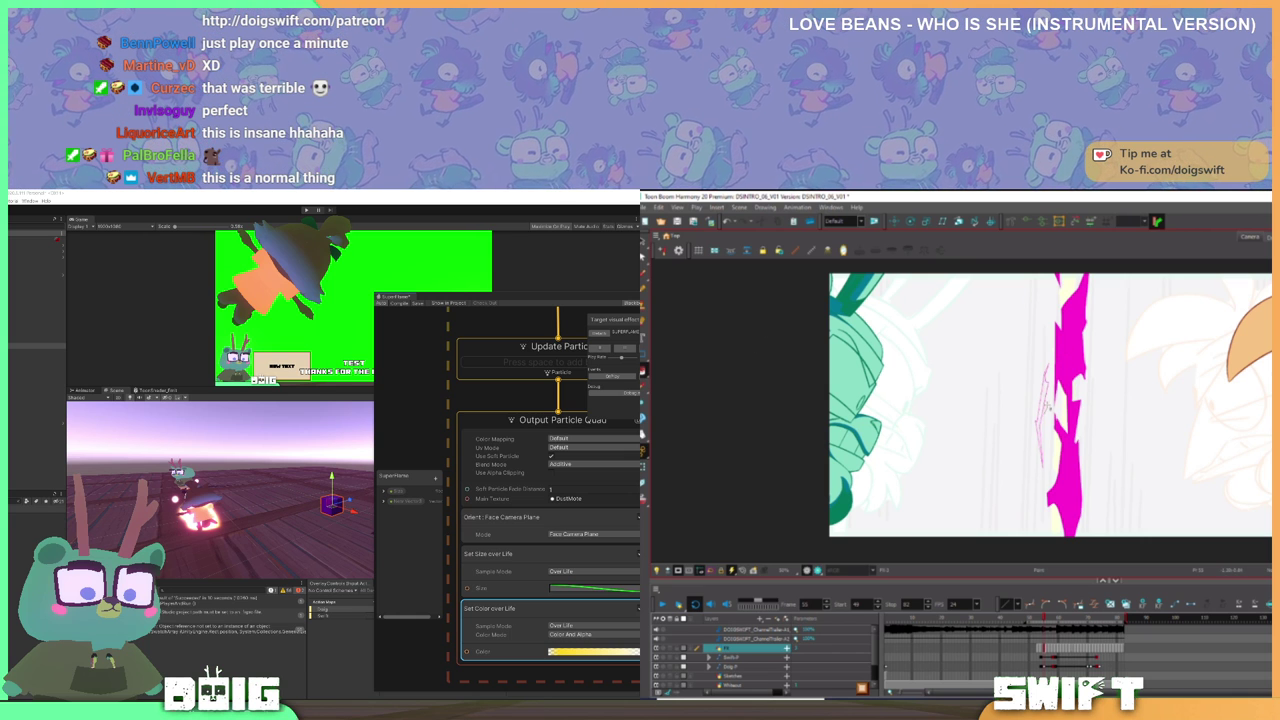
left_click_drag(1048, 406, 1066, 441)
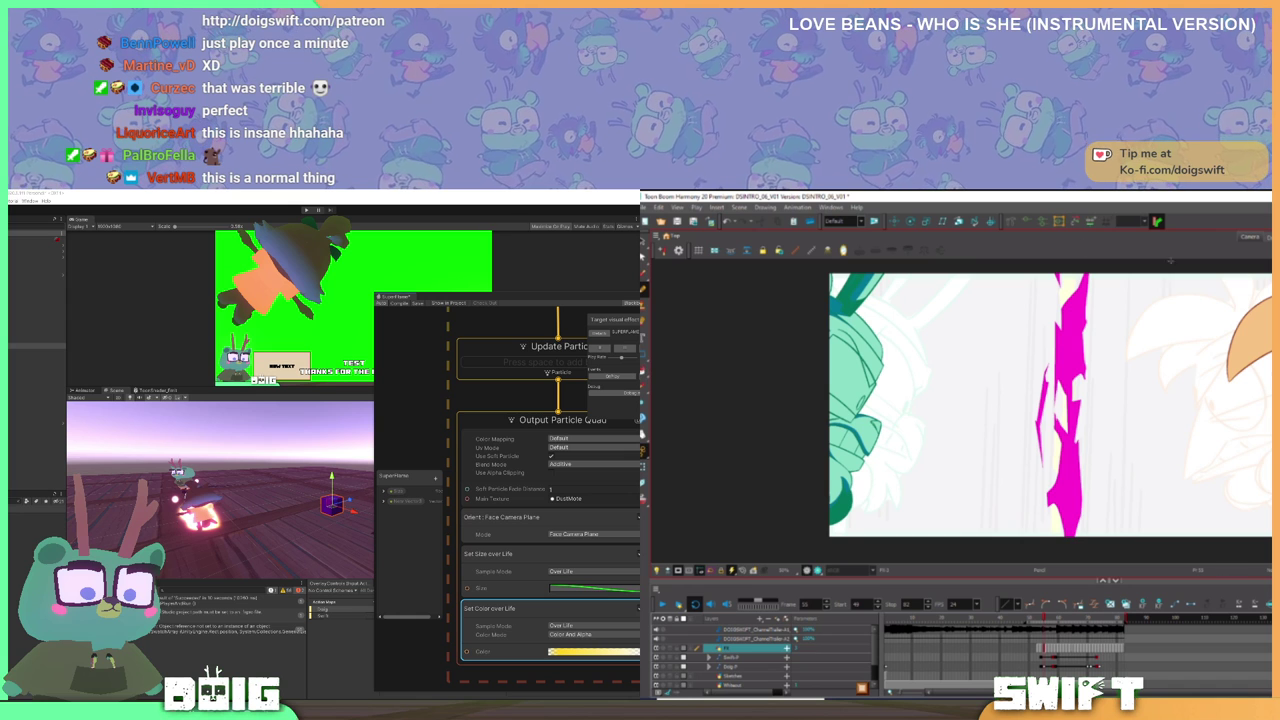
key("period")
key("comma")
key("period")
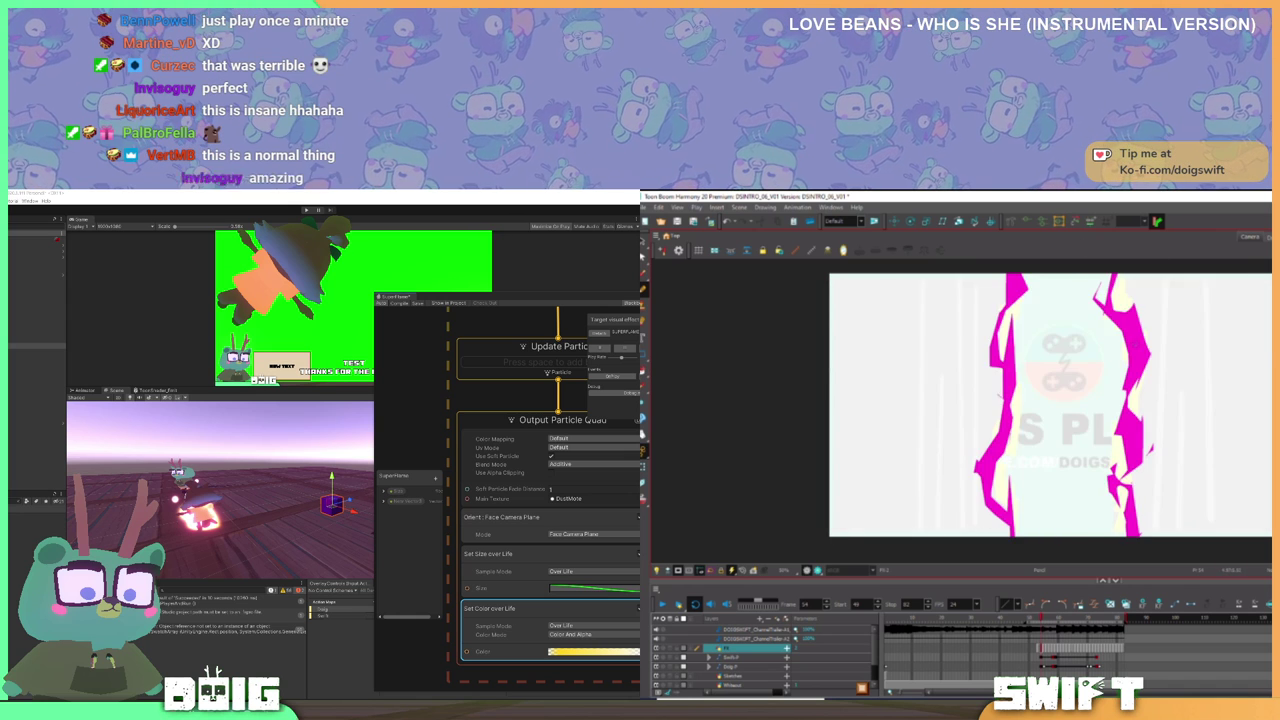
- Add a small angular magenta fragment to the right of the central bolt's upper part and check it against the adjacent frame
key("comma")
mouse_move(1108, 339)
left_mouse_down()
mouse_move(1104, 380)
mouse_move(1112, 338)
left_mouse_up()
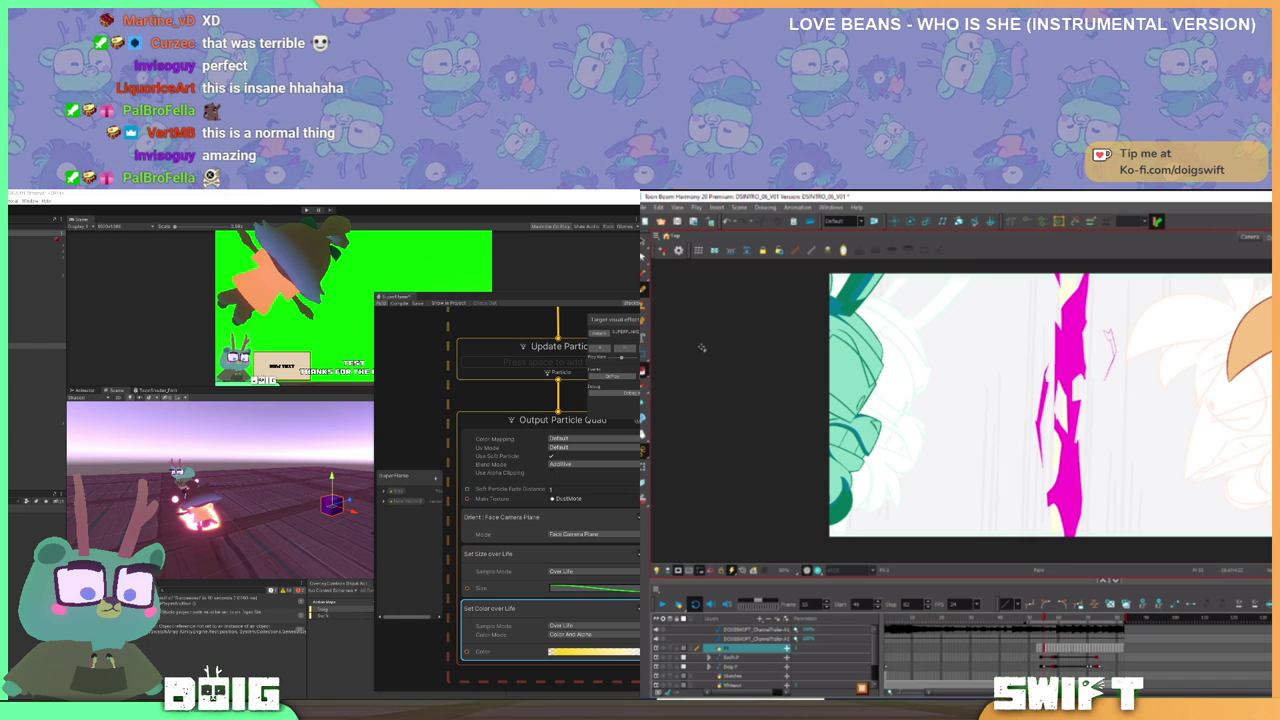
left_click_drag(1106, 332, 1112, 354)
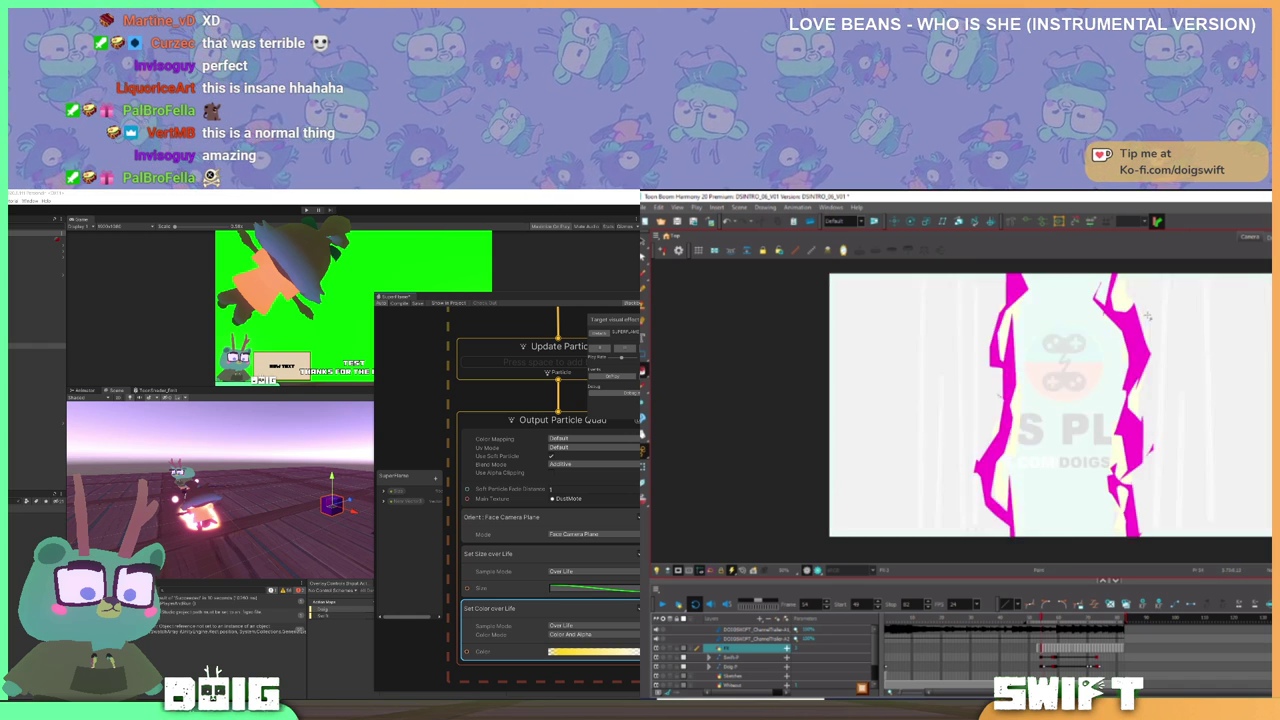
key("period")
key("comma")
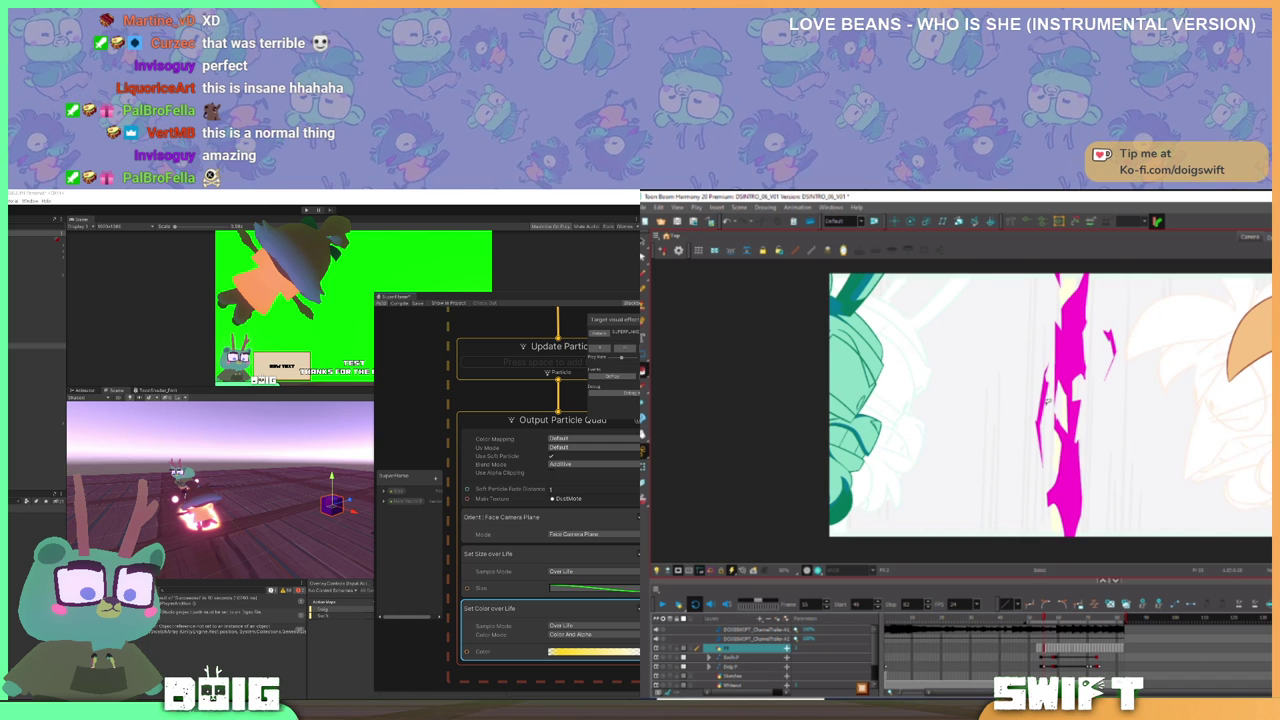
- Move the thin splinter away from the central bolt to the left, rotate it slightly and check it against the next frame
key("alt+s")
left_click(1043, 410)
left_click(1029, 406)
left_click_drag(1042, 404, 1022, 390)
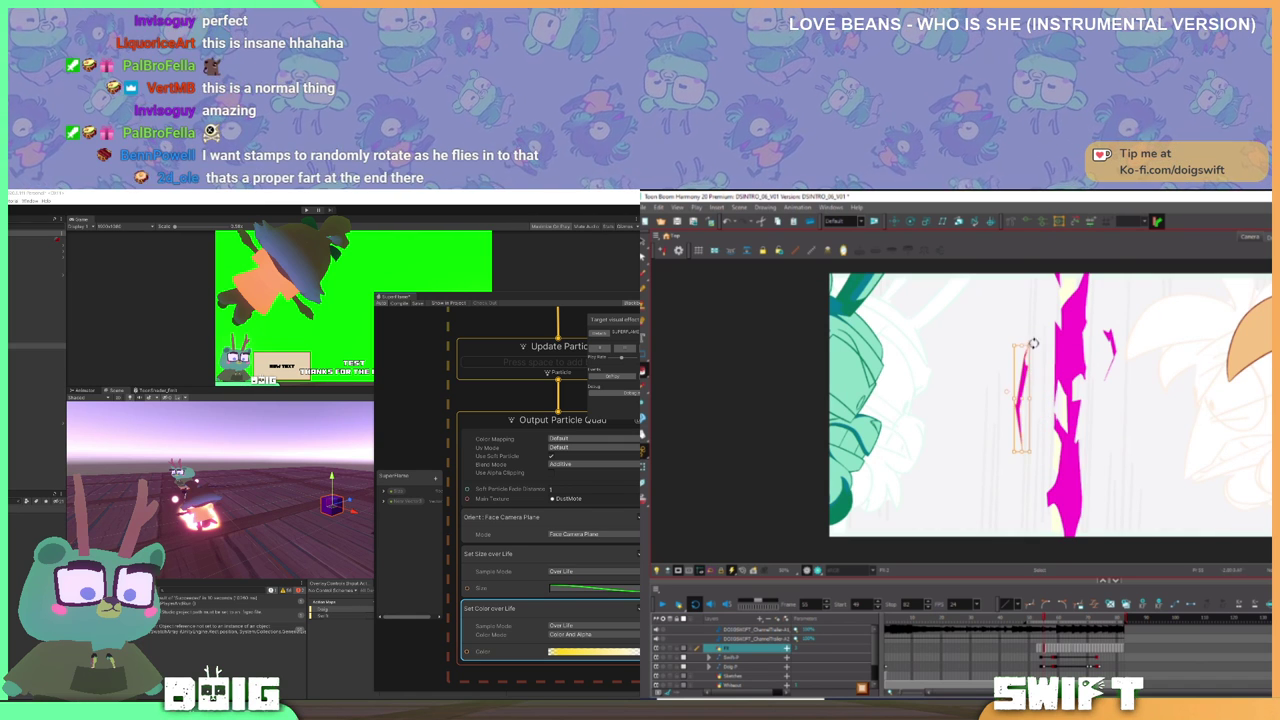
left_click_drag(1034, 345, 1030, 358)
left_click(1124, 336)
key("period")
key("comma")
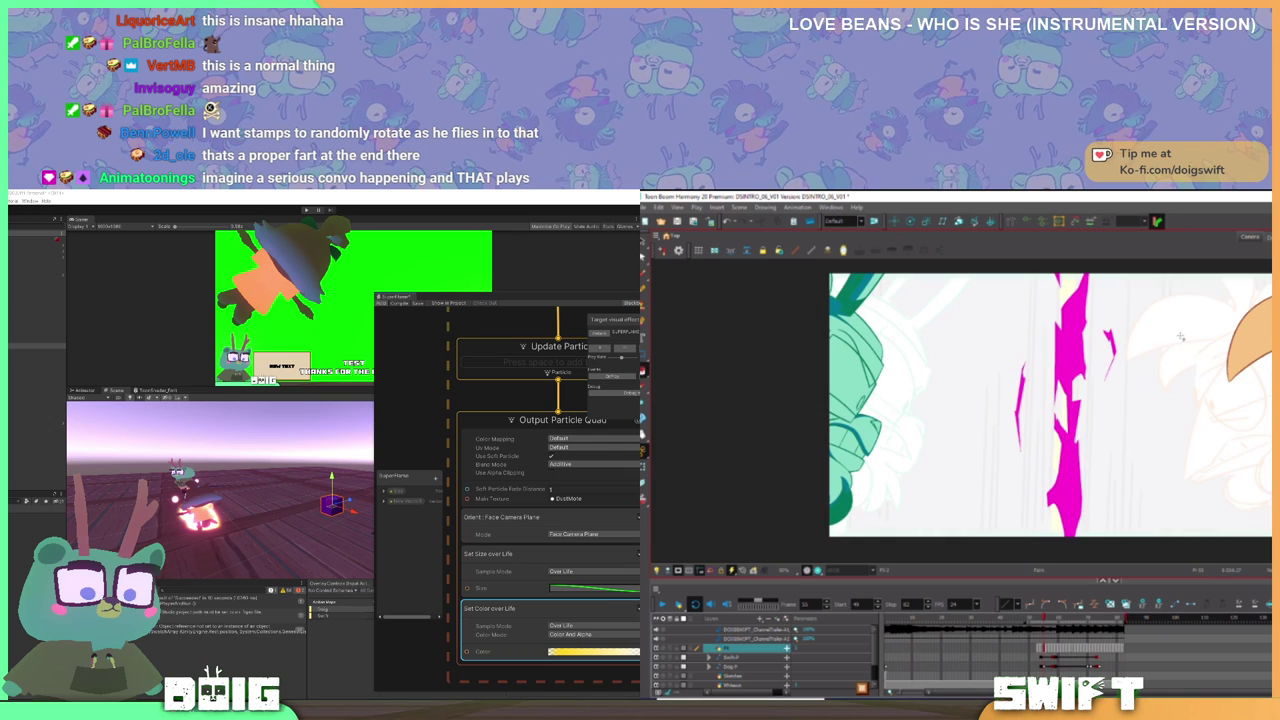
- Add a thin magenta splinter trailing below the small fragment right of the bolt and compare it with the neighbouring frames
left_click(643, 290)
key("period")
key("comma")
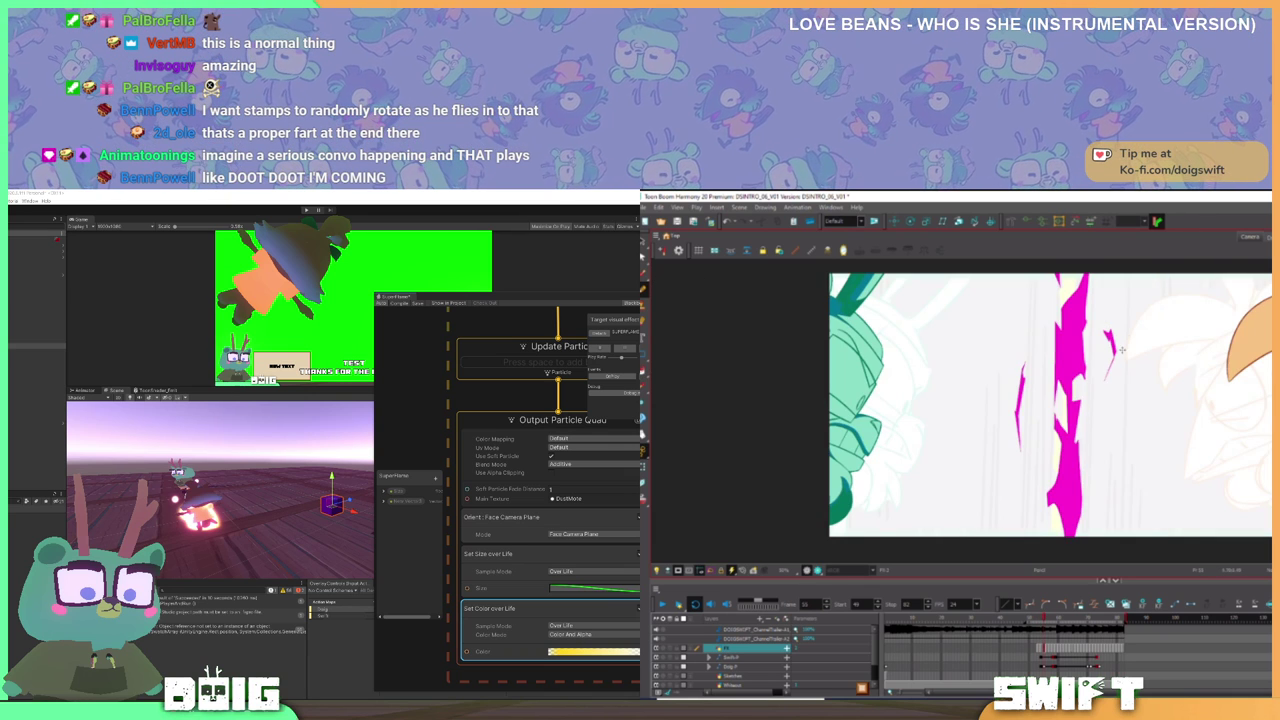
mouse_move(1102, 369)
left_mouse_down()
mouse_move(1118, 412)
mouse_move(1109, 380)
mouse_move(1117, 390)
left_mouse_up()
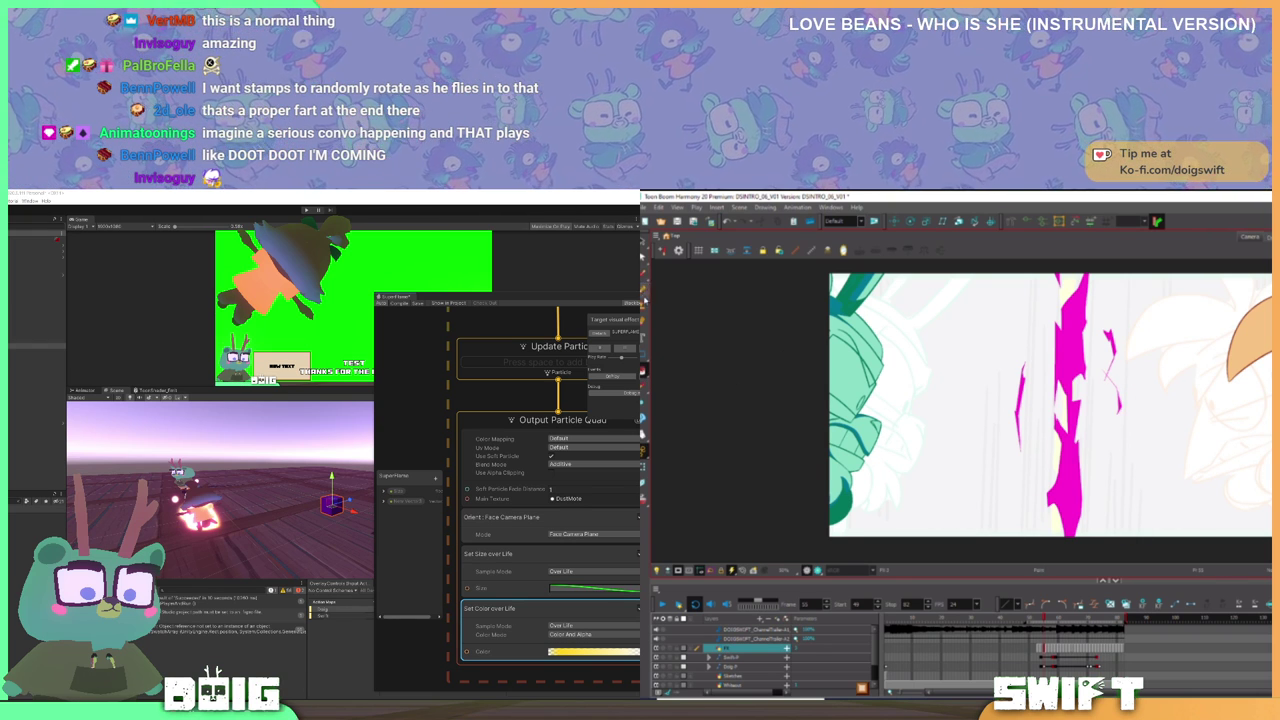
key("comma")
key("period")
- On the next frame, draw jagged hairline branches off the bolt's lower right side and its upper left side
key("period")
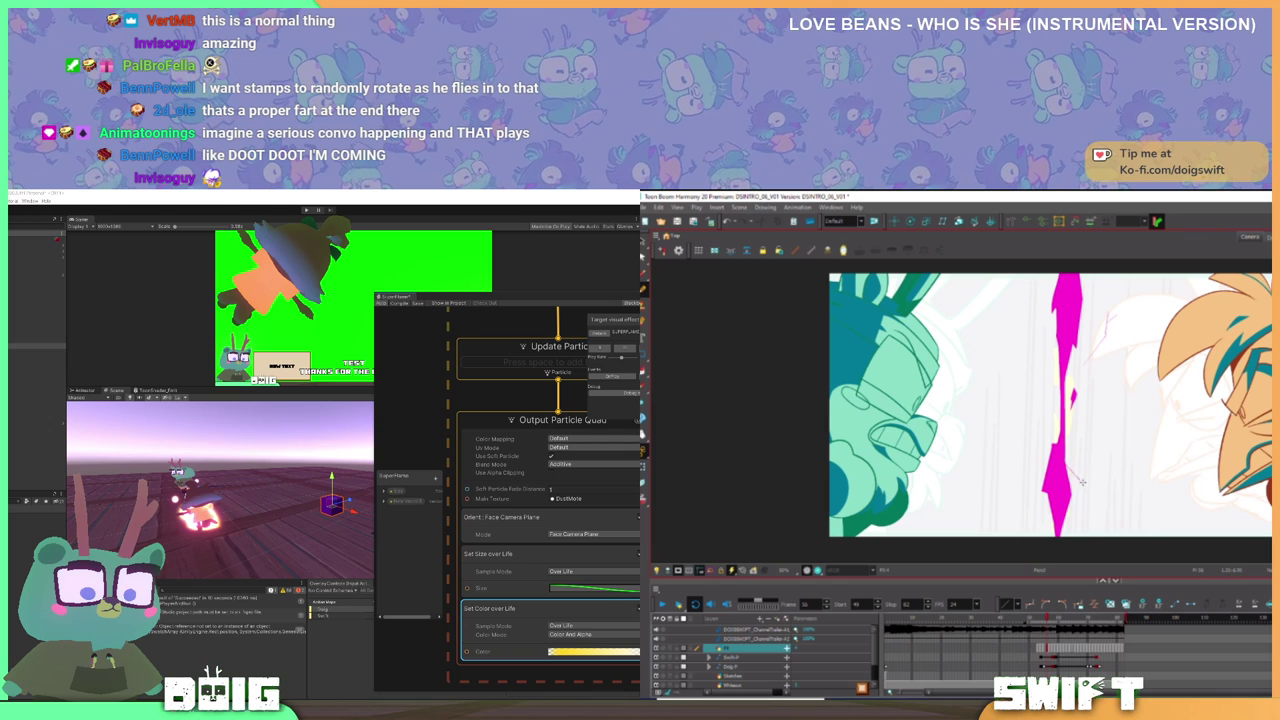
left_click_drag(1068, 466, 1091, 487)
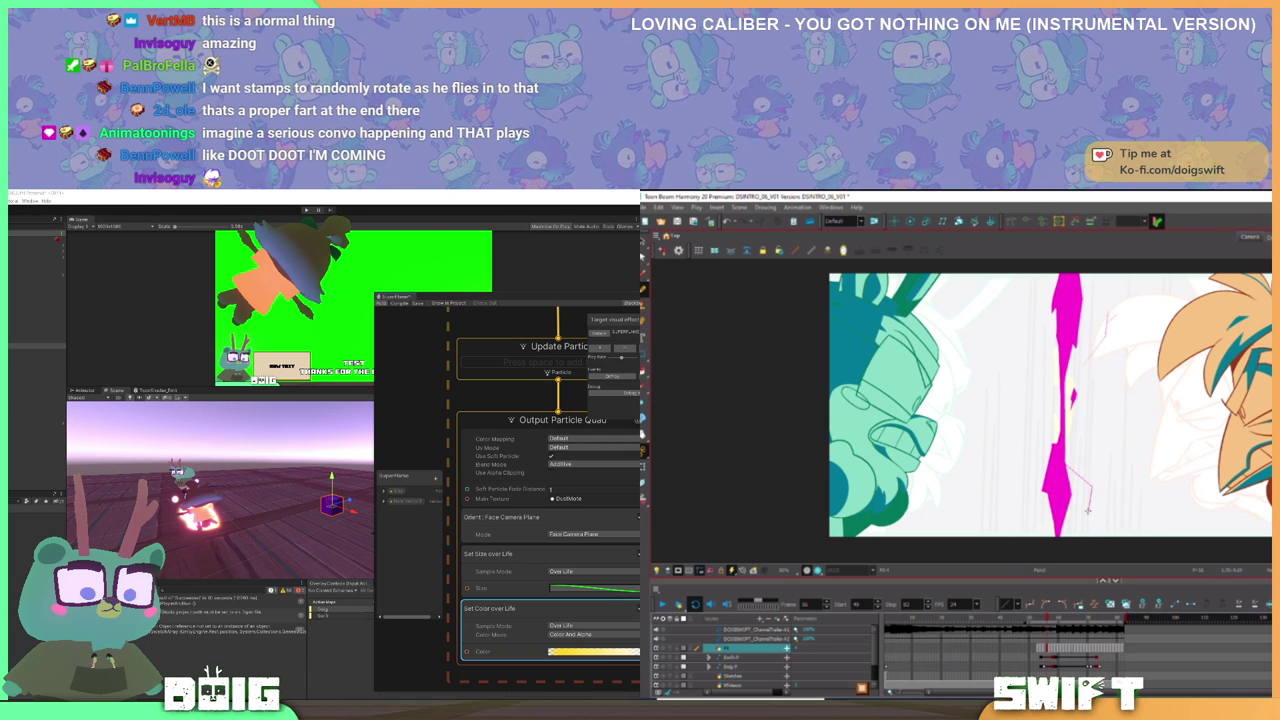
left_click_drag(1089, 527, 1106, 543)
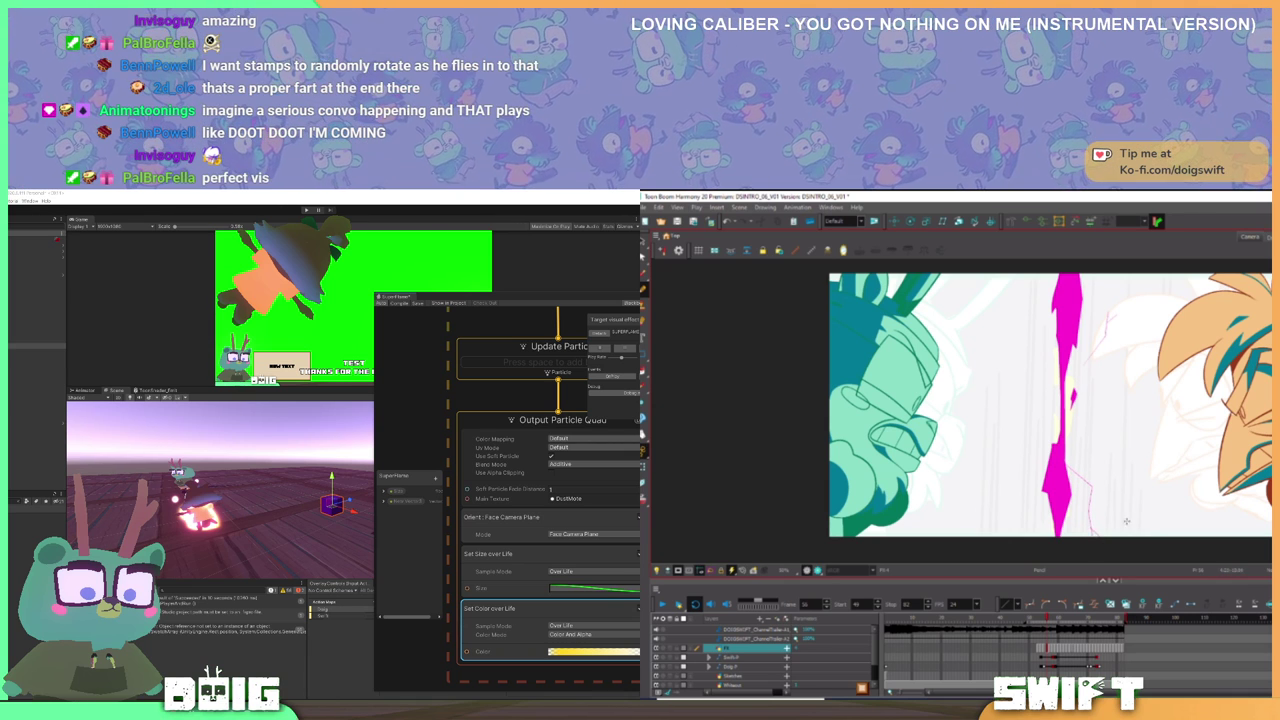
key("comma")
key("period")
mouse_move(1059, 382)
left_mouse_down()
mouse_move(1026, 328)
mouse_move(1033, 287)
left_mouse_up()
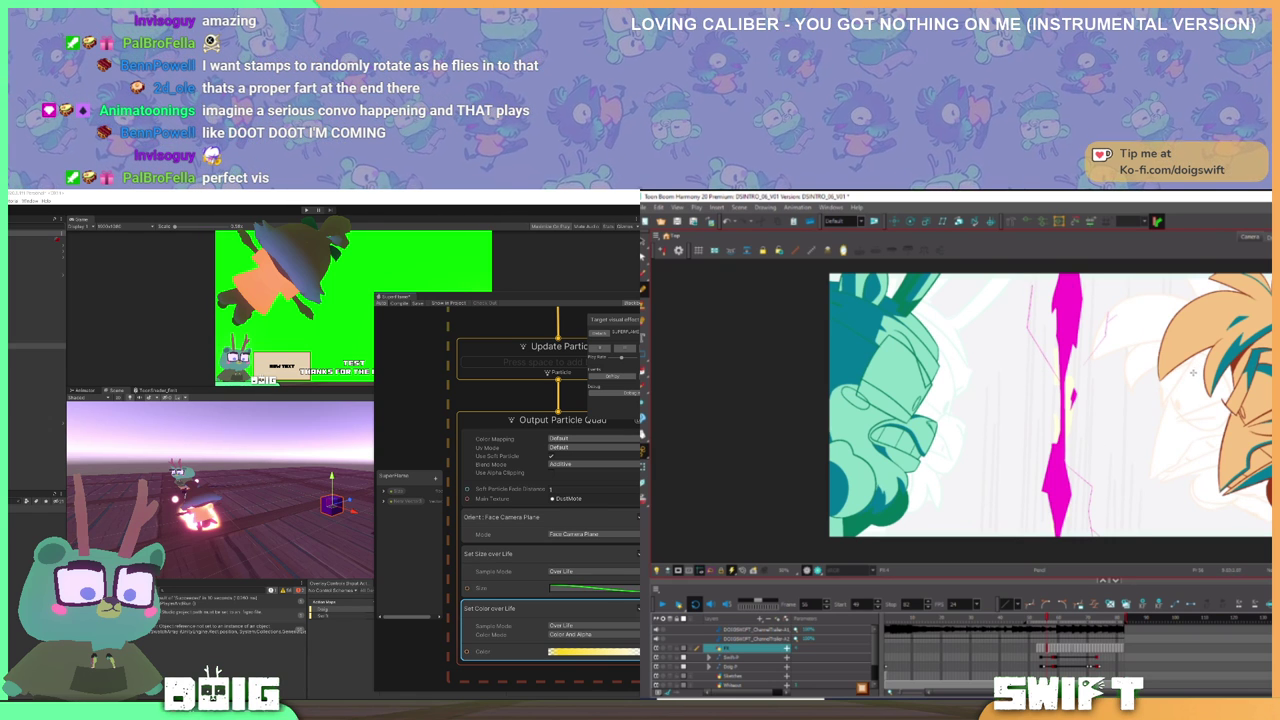
- On the preceding frame, draw a hairline linking the right-hand fragment to the bolt and hairline branches off both sides of its lower half
key("comma")
key("comma")
key("period")
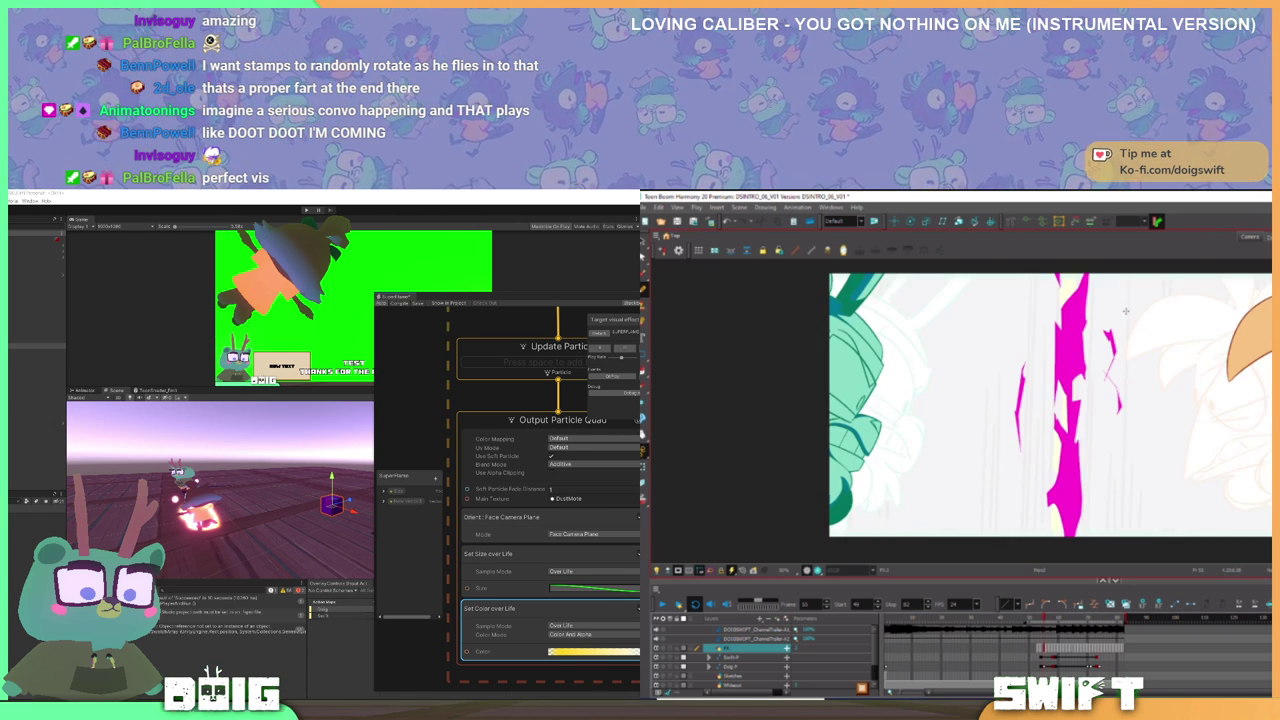
left_click_drag(1126, 311, 1086, 359)
mouse_move(1077, 434)
left_mouse_down()
mouse_move(1115, 479)
mouse_move(1162, 437)
left_mouse_up()
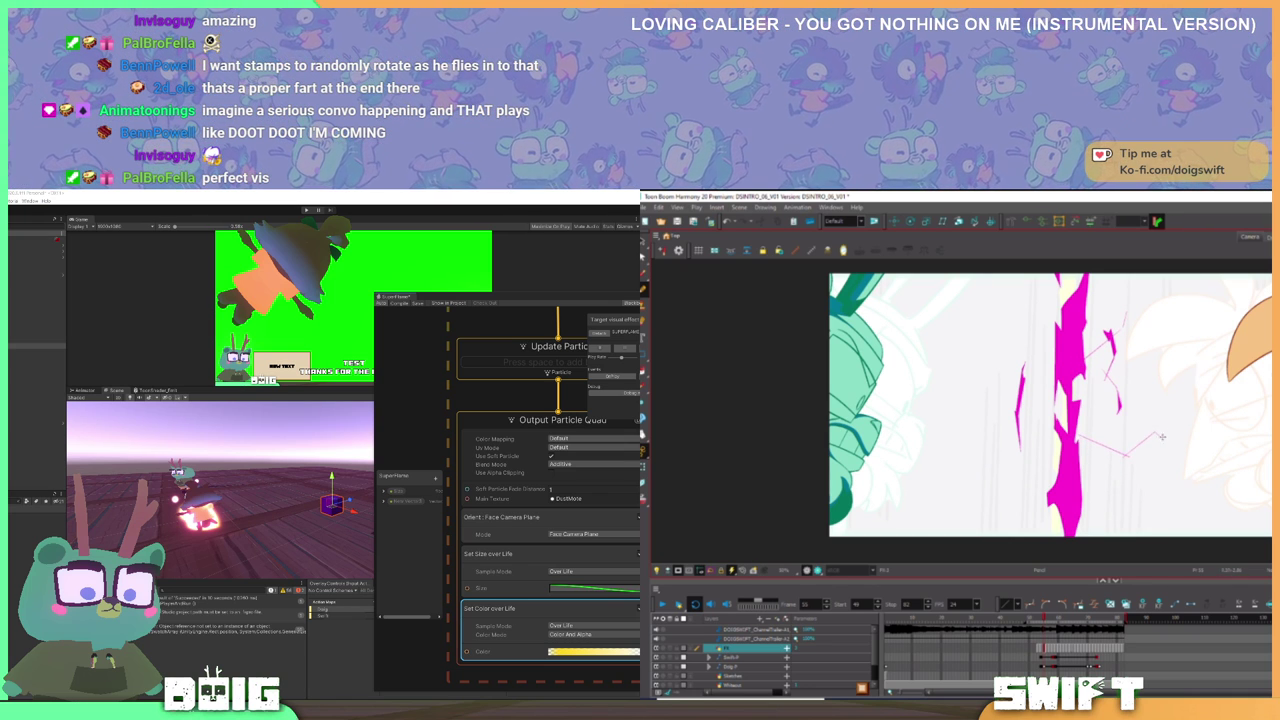
left_click_drag(1062, 461, 1003, 490)
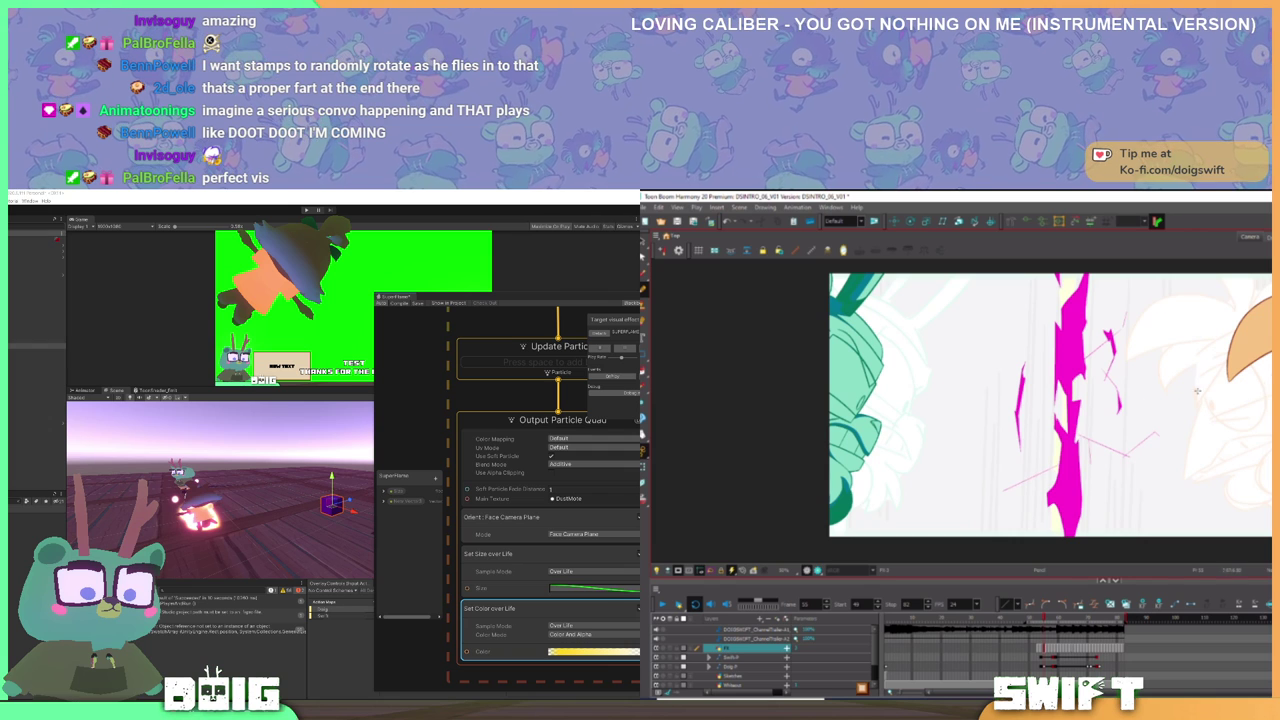
- Undo the lower left hairline branch and redraw it as a jagged line descending from the left-hand splinter
key("comma")
key("period")
key("ctrl+z")
mouse_move(1039, 443)
left_mouse_down()
mouse_move(1012, 480)
mouse_move(986, 486)
left_mouse_up()
- Select the hairline branch right of the bolt's lower half and delete it
key("alt+s")
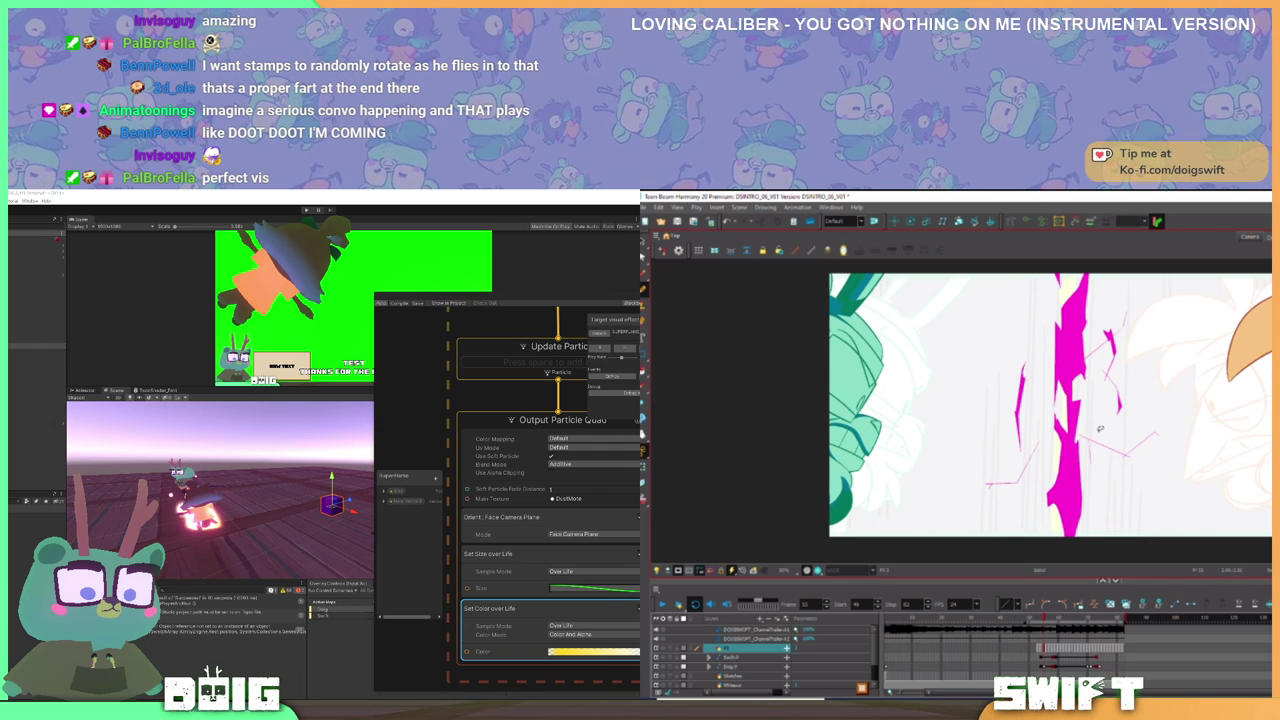
left_click(249, 517)
left_click_drag(1100, 428, 1165, 432)
key("Delete")
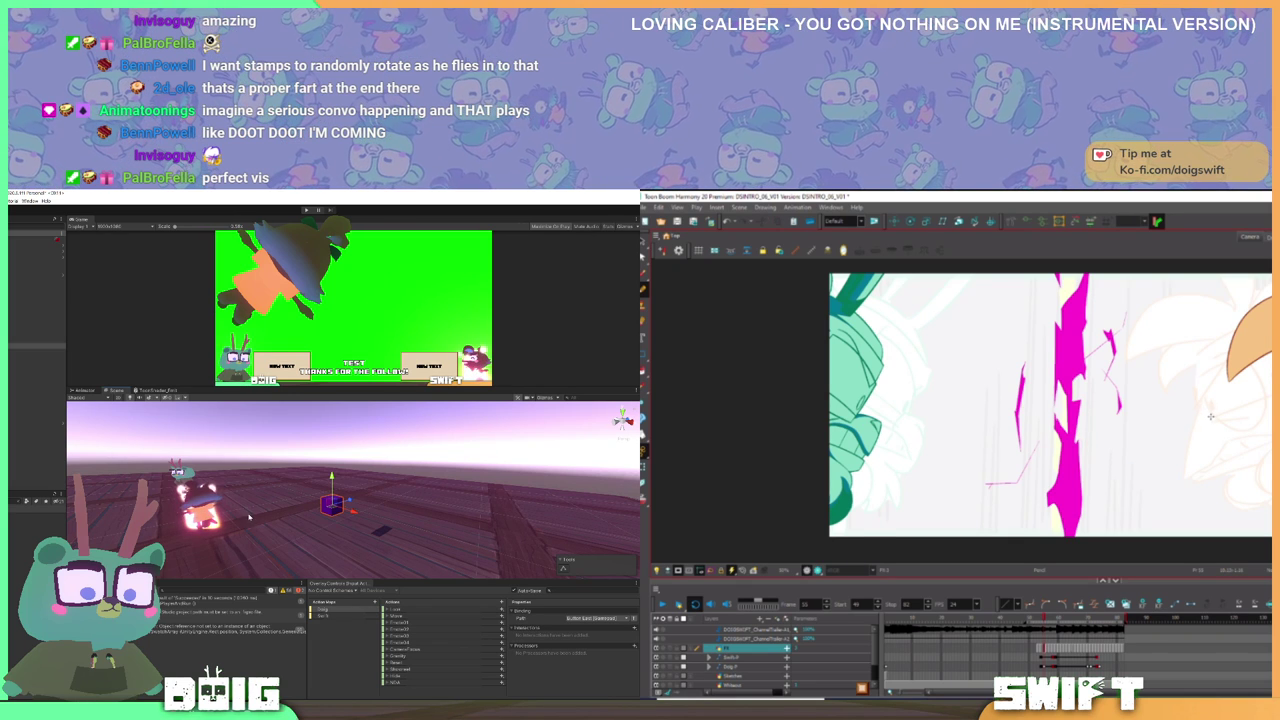
- Step through the neighbouring frames into the character clash to check how the lightning and its branches flow
key("period")
key("comma")
key("comma")
key("period")
key("period")
key("period")
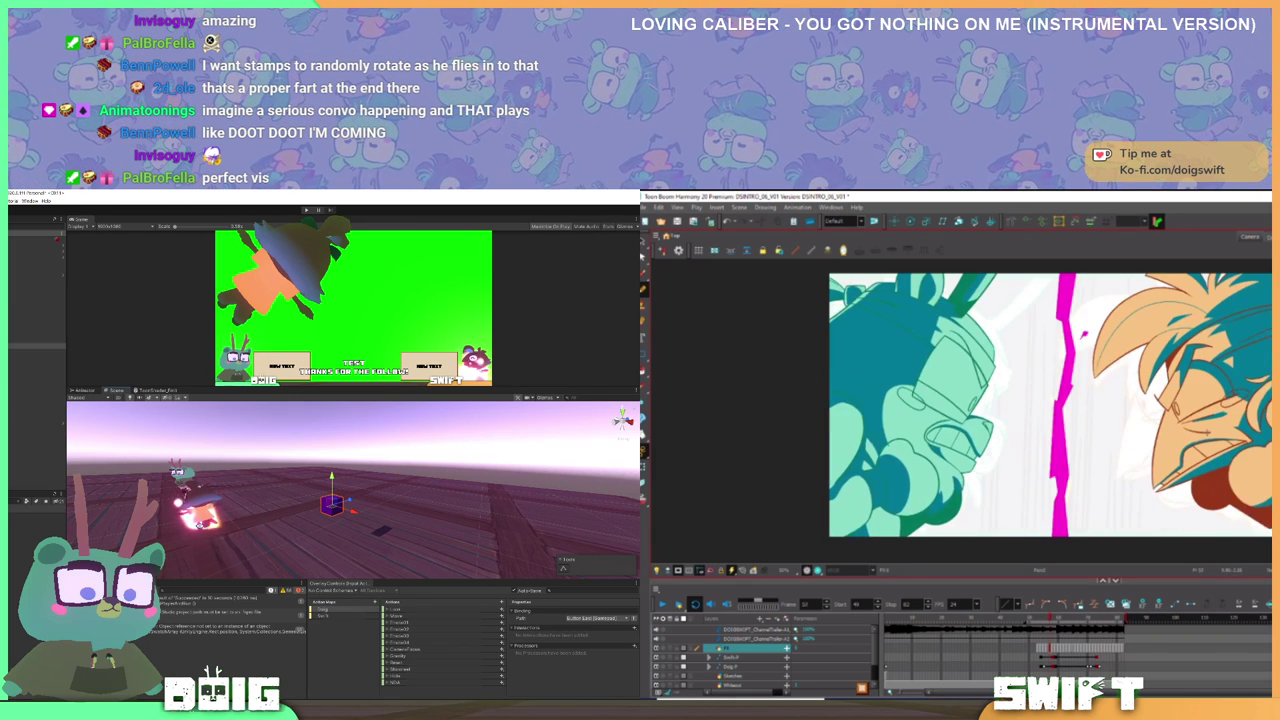
key("period")
- Make room for the Inspector beside the Unity scene and play back the lightning animation in Harmony from its start
left_click(36, 269)
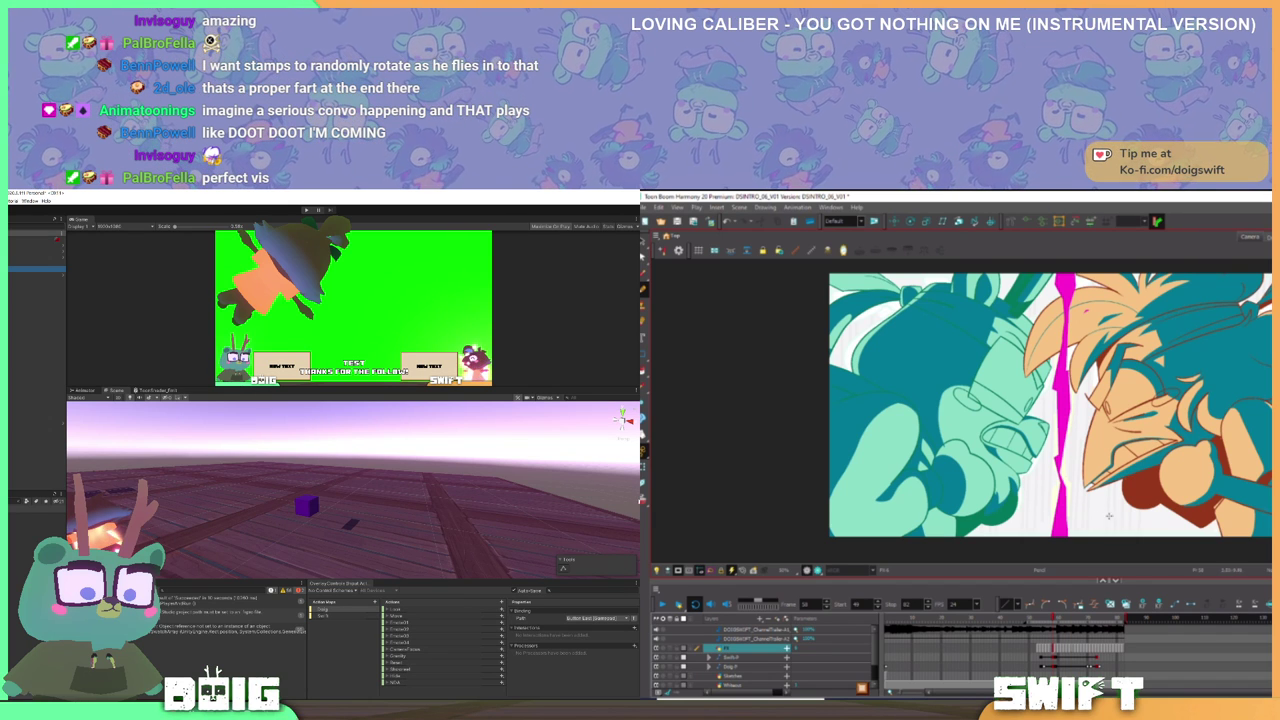
left_click_drag(639, 500, 597, 500)
left_click(1030, 619)
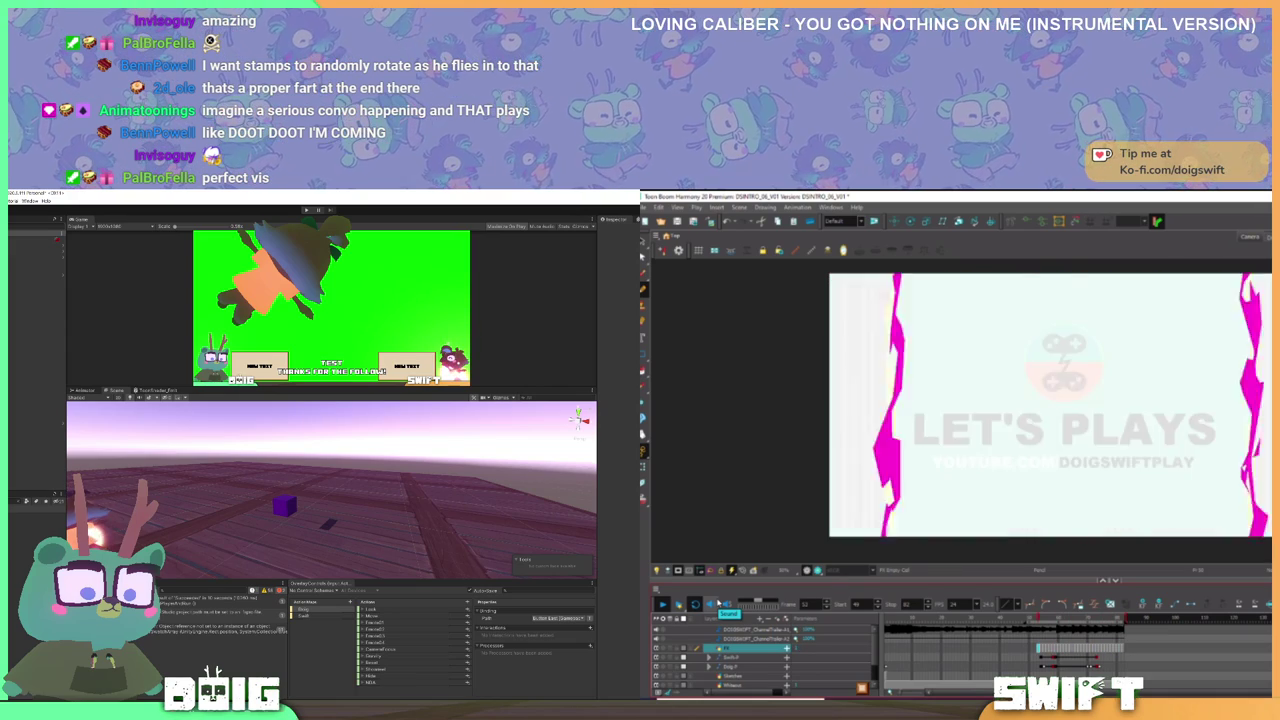
left_click(22, 516)
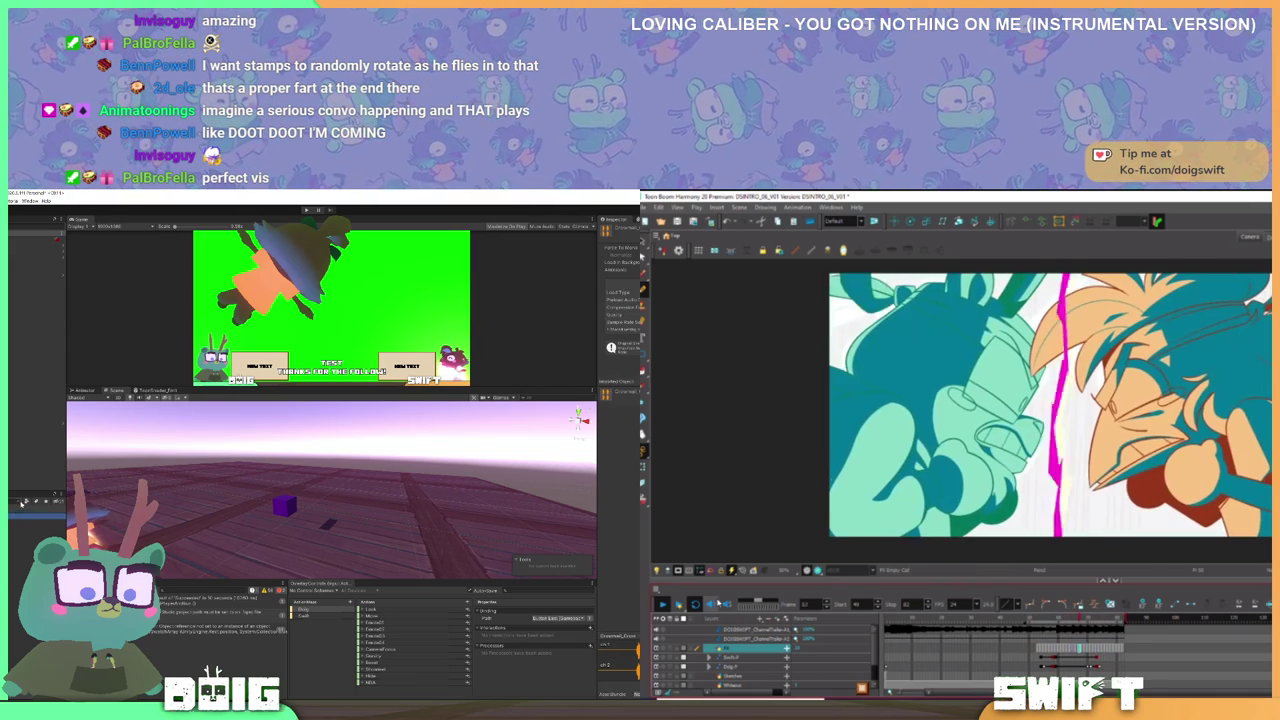
- Hide the animatic and white backdrop layers in Harmony, and bring up the Twitch client component of the selected Unity object
scroll(697, 657, "down", 1)
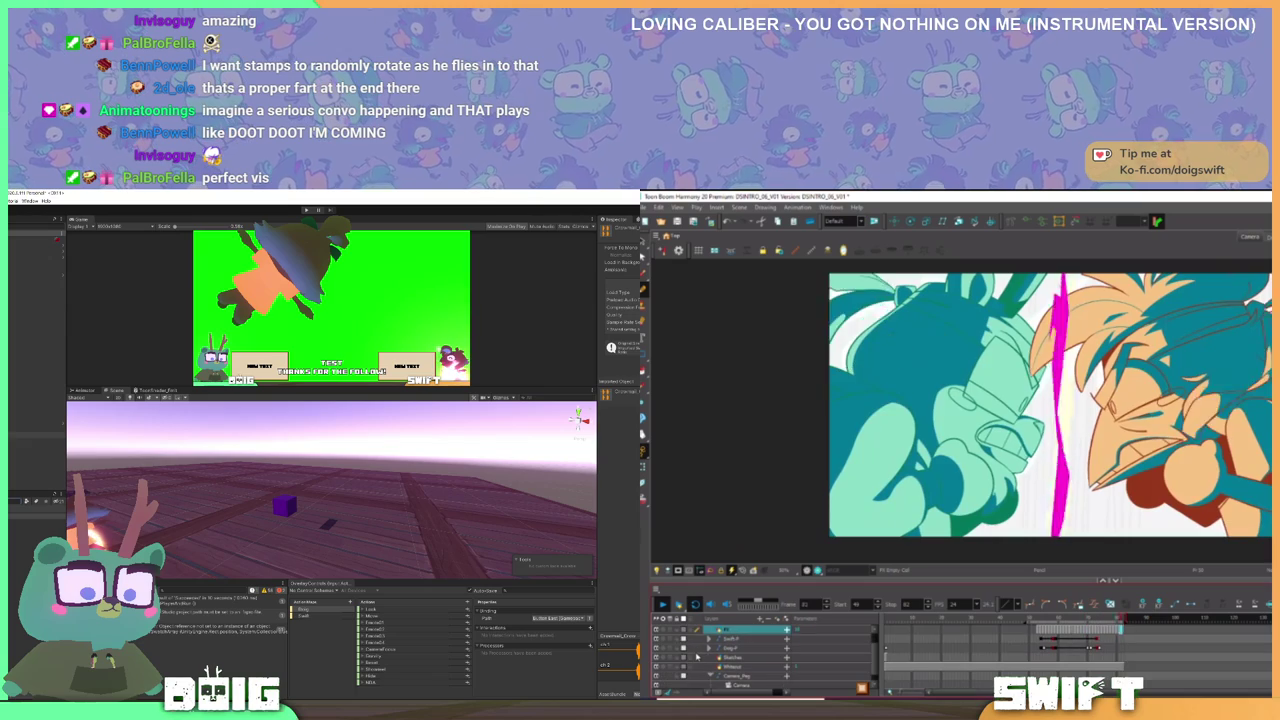
scroll(697, 657, "down", 1)
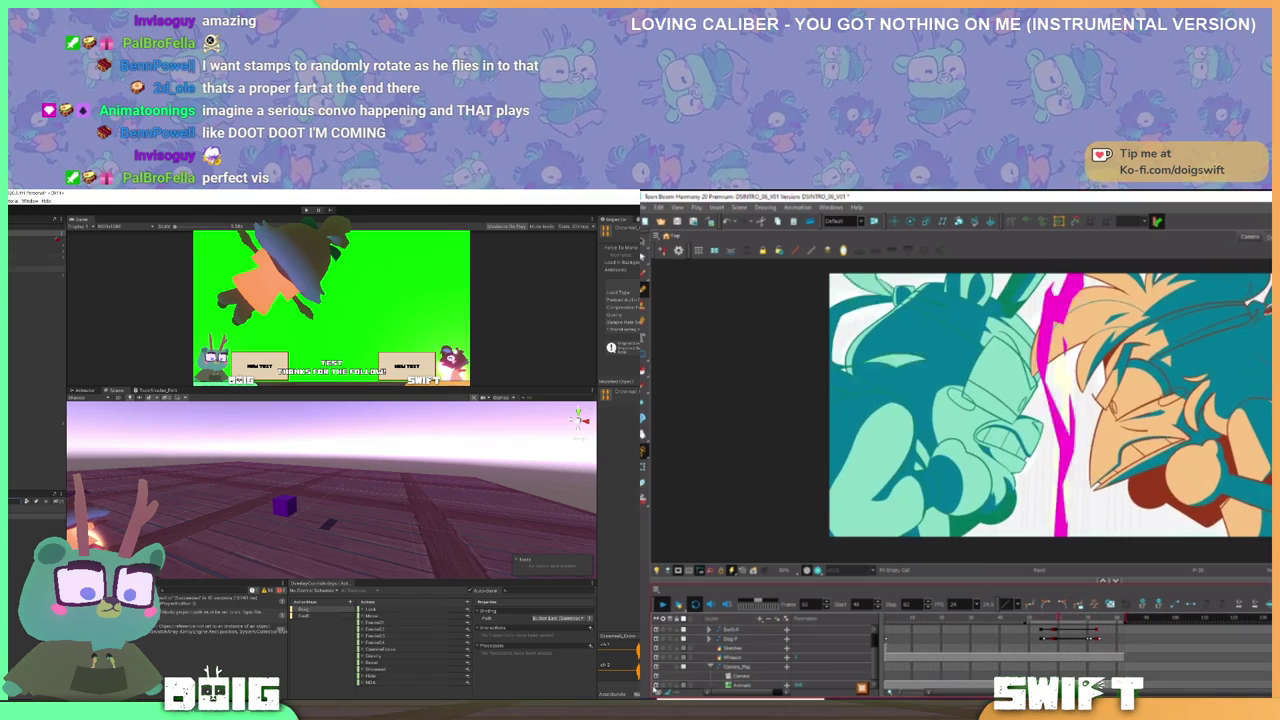
left_click(36, 266)
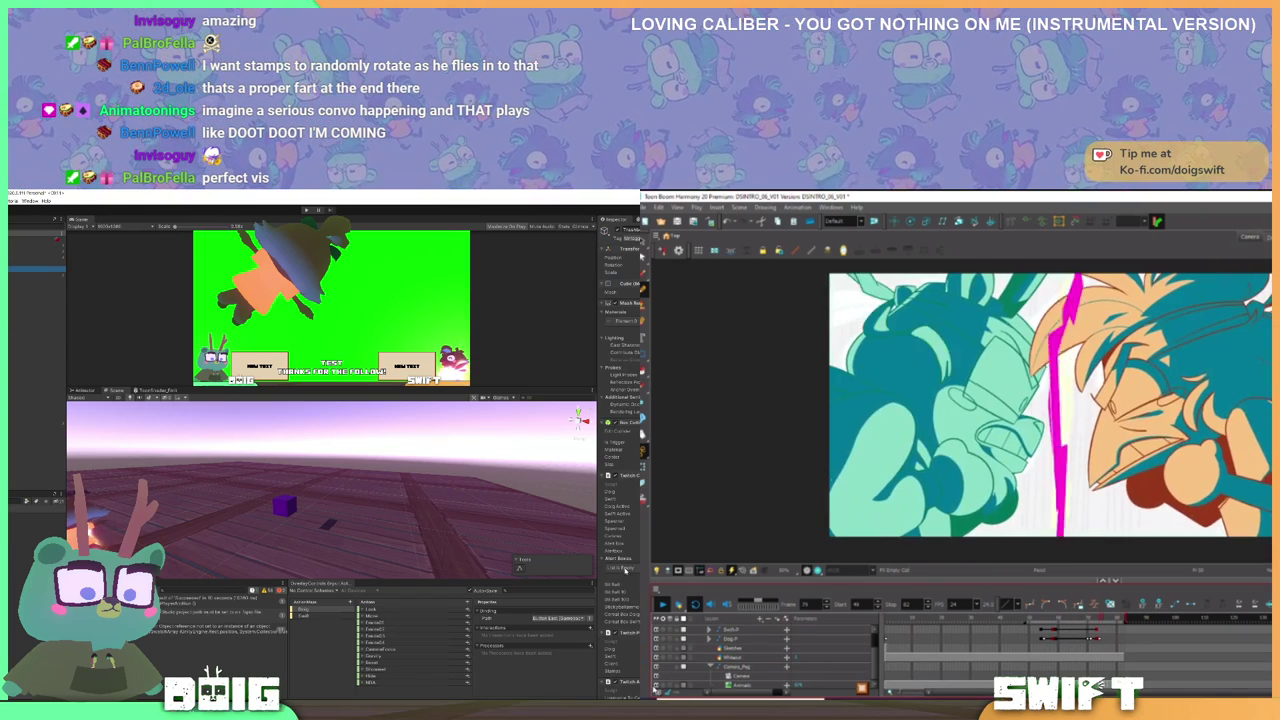
scroll(625, 570, "down", 6)
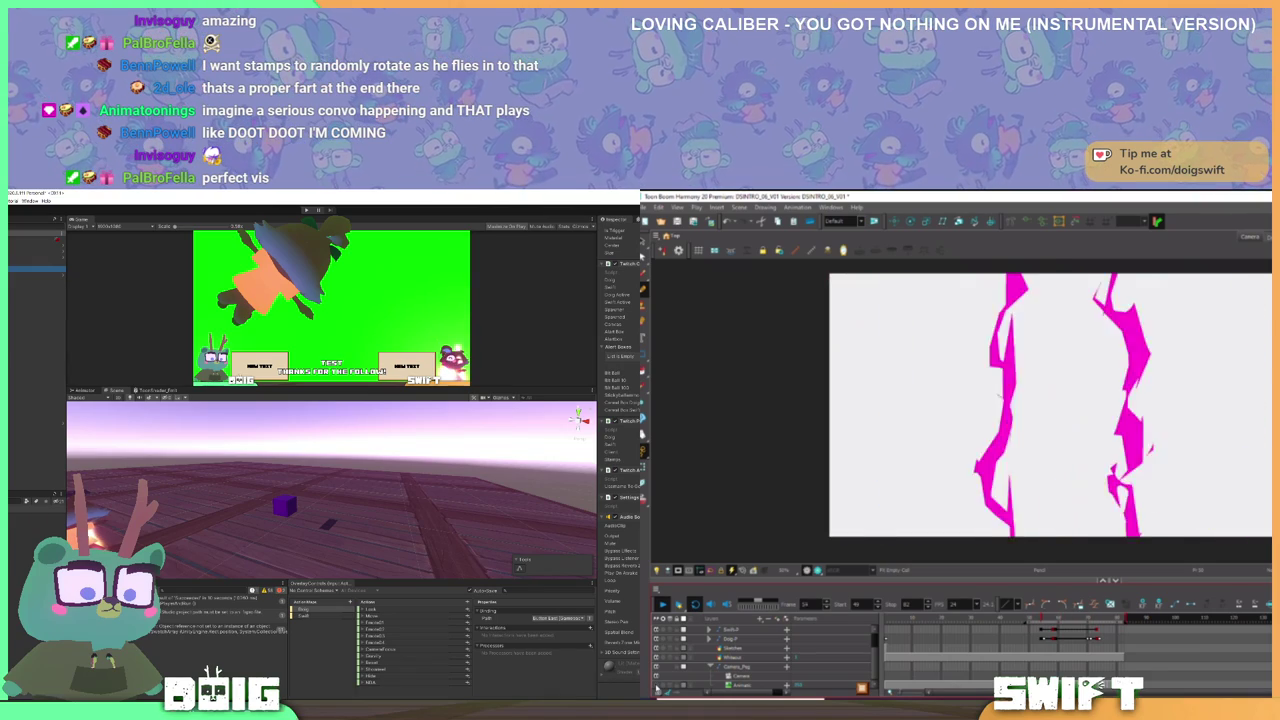
left_click(690, 680)
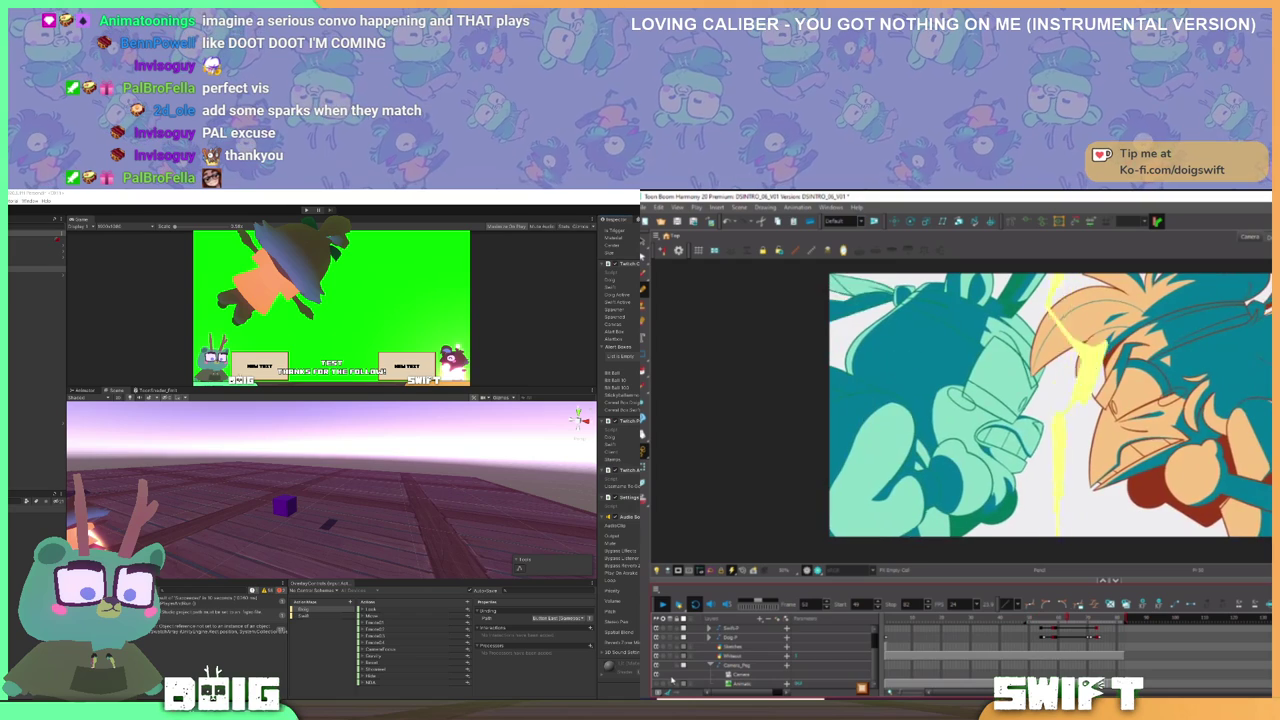
scroll(672, 680, "up", 3)
scroll(668, 680, "down", 1)
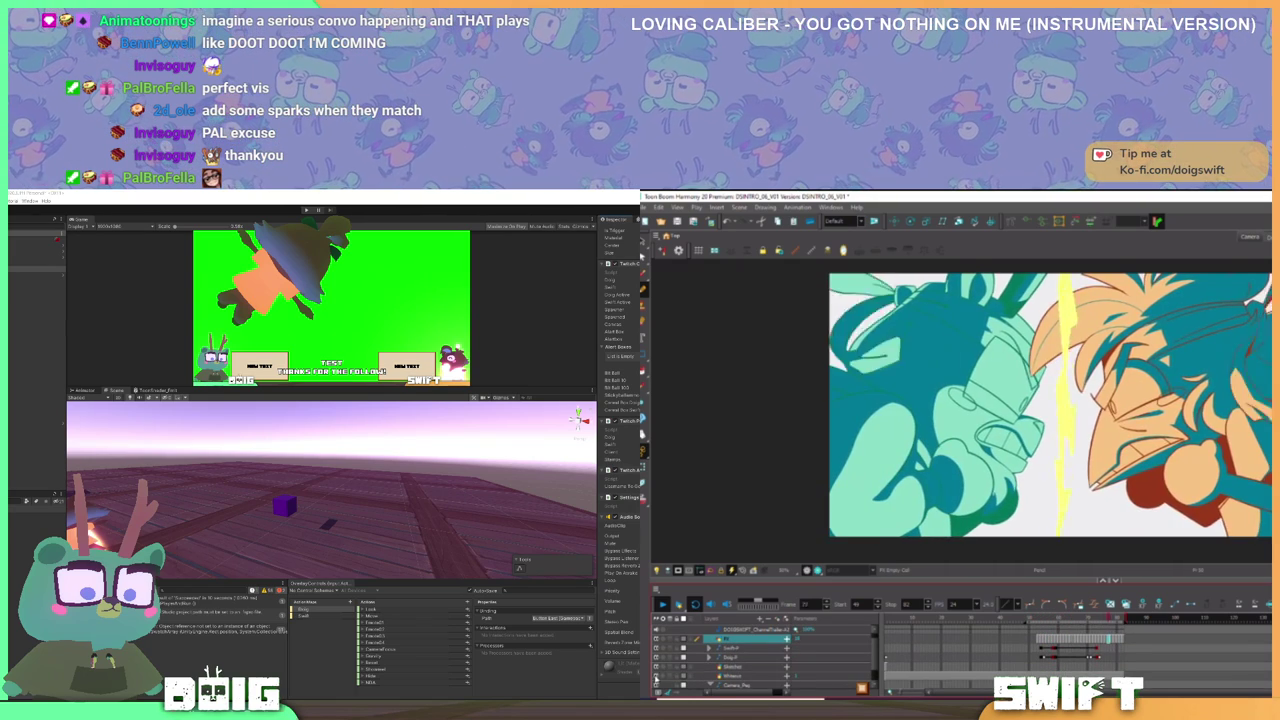
scroll(688, 672, "down", 2)
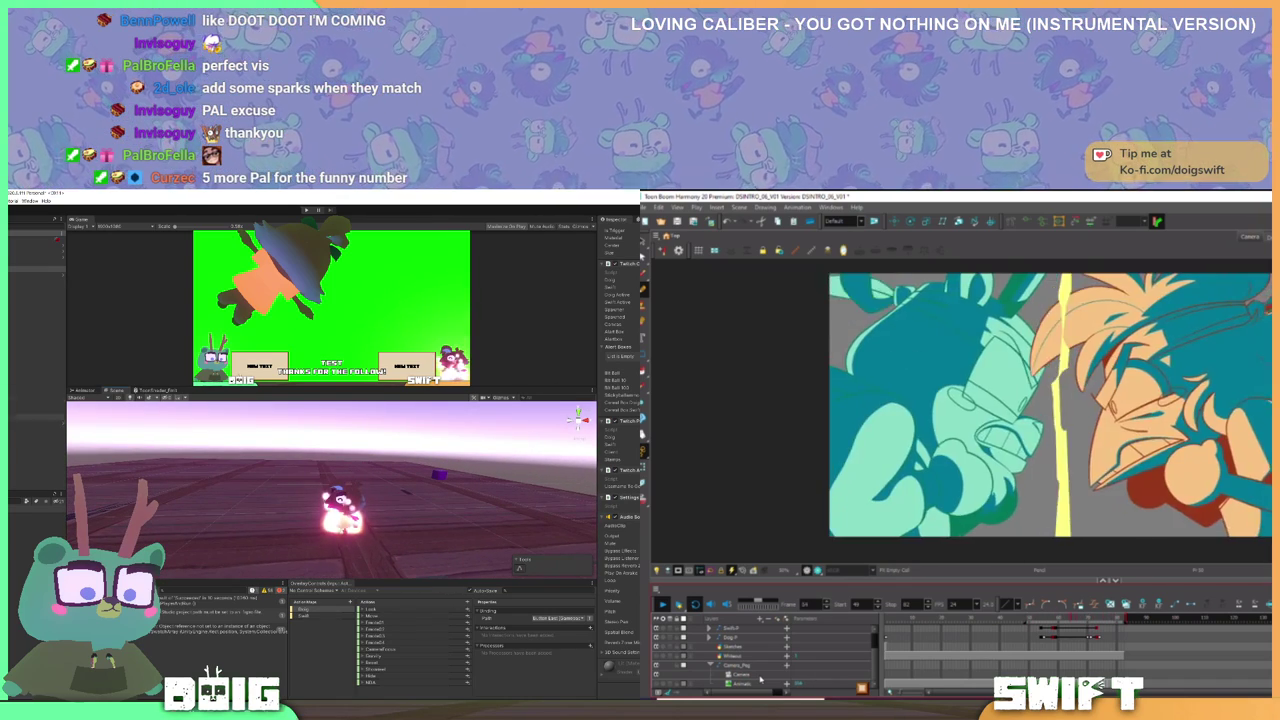
- Switch to Visual Studio and declare a public AudioSource field named Crowmall below CerealBoxSwift in the TwitchClient class
left_click(239, 705)
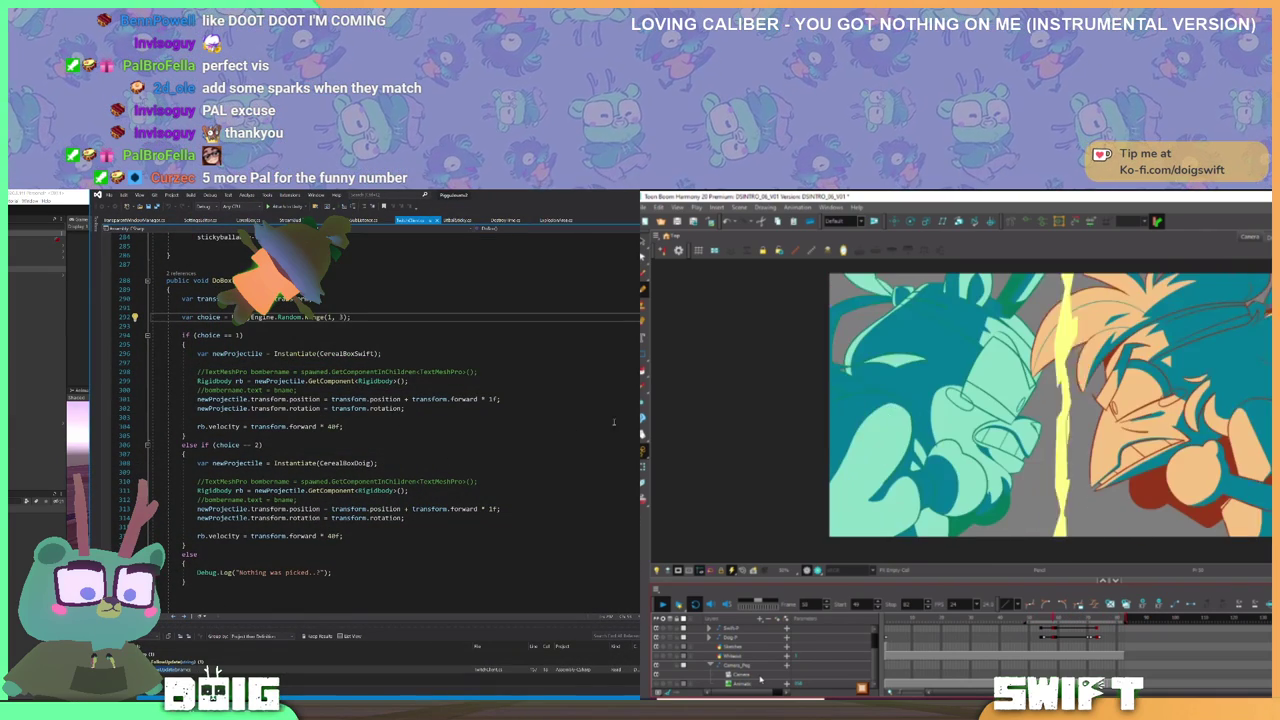
scroll(427, 461, "up", 20)
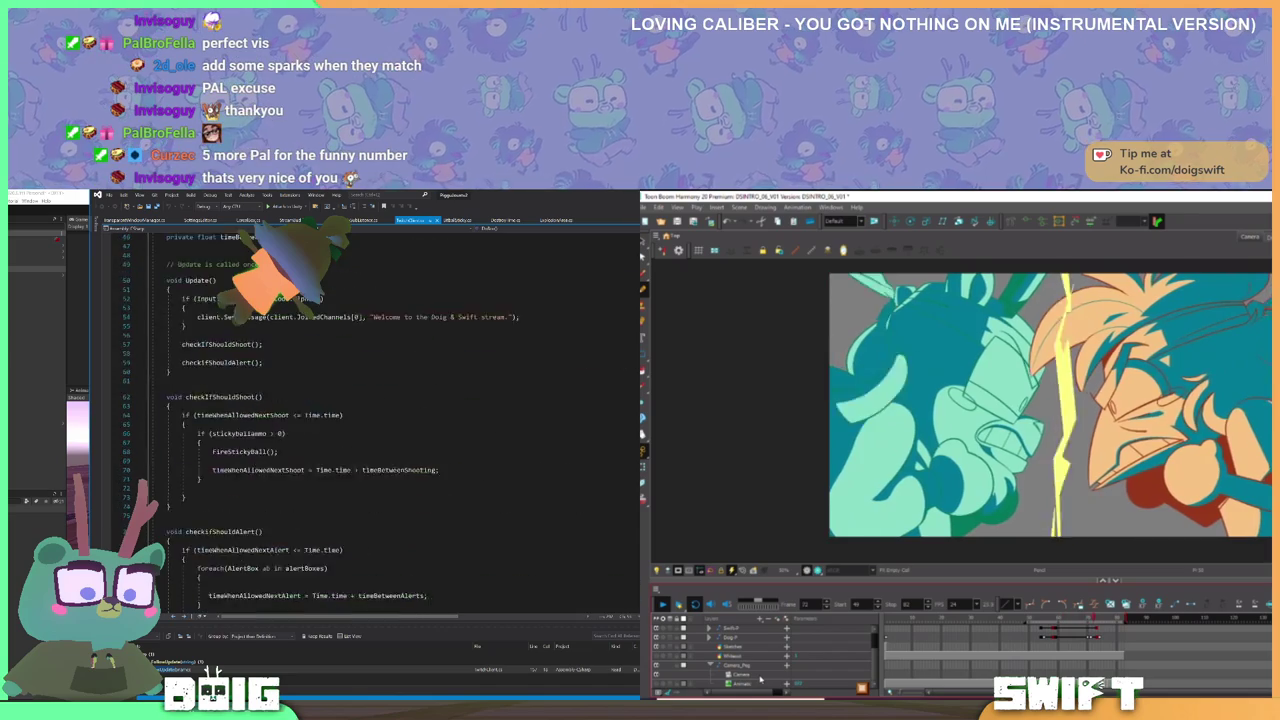
left_click(300, 527)
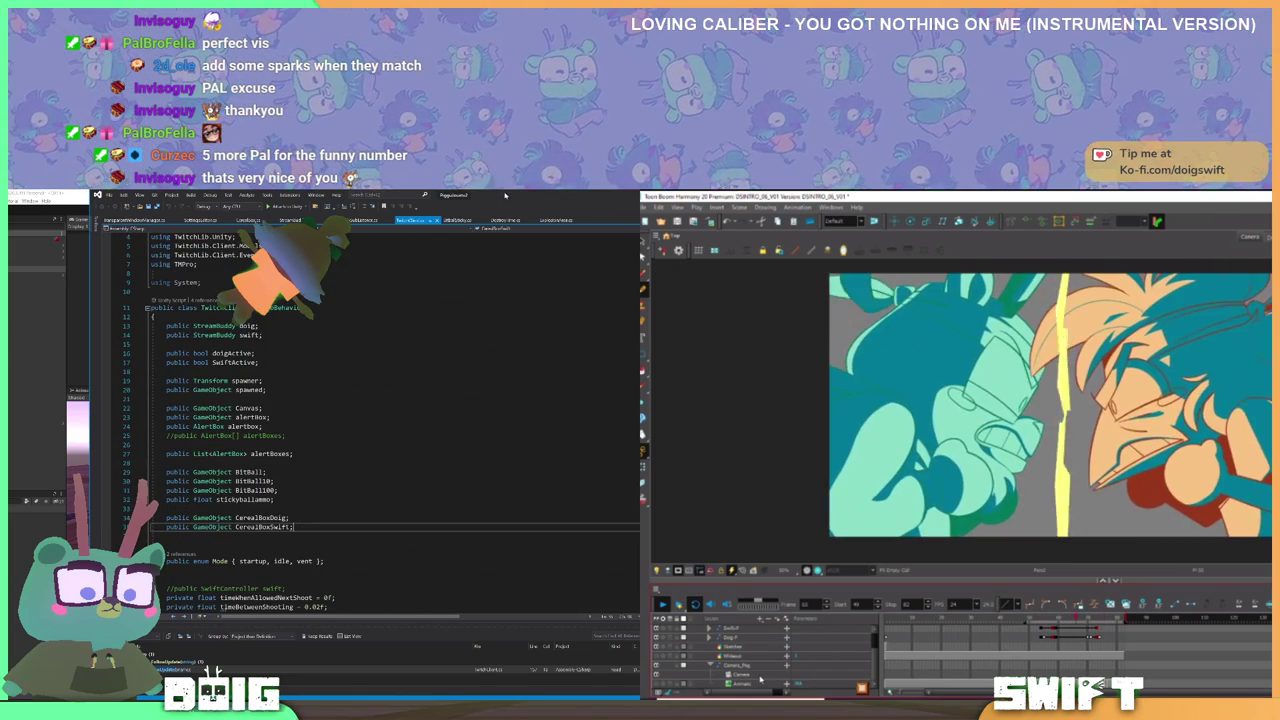
left_click_drag(505, 195, 439, 208)
key("Return")
key("Return")
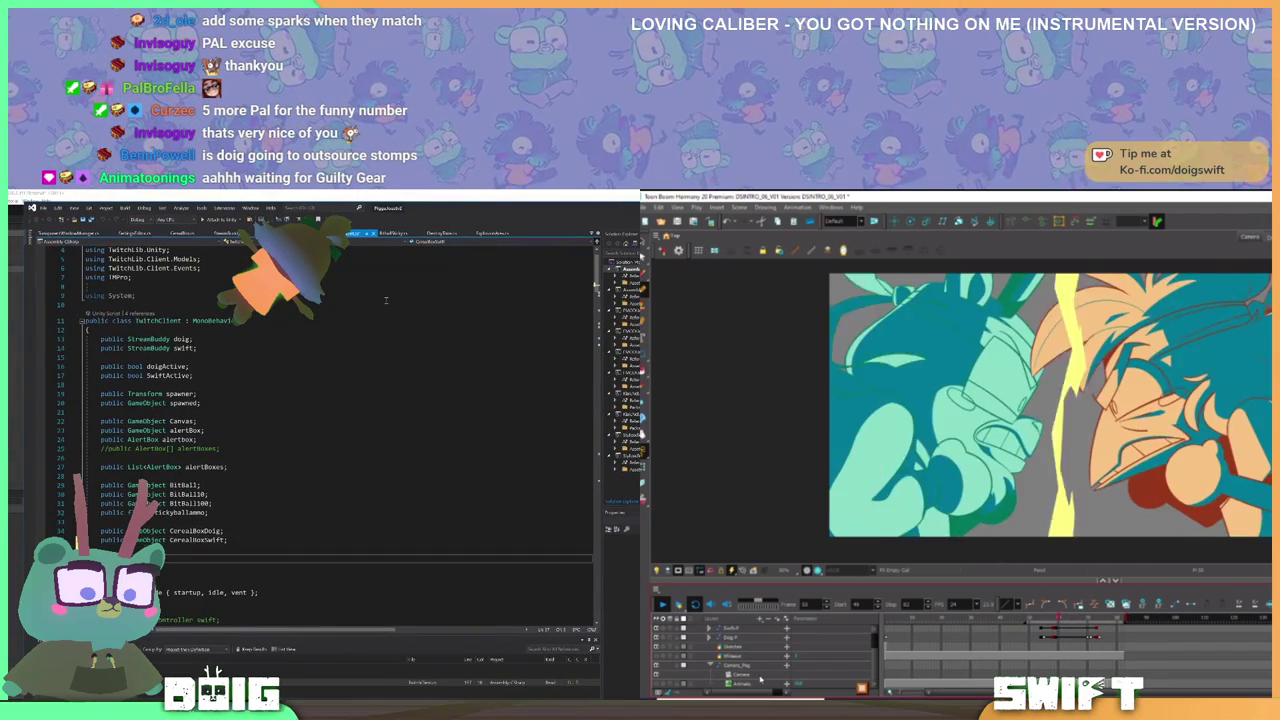
type("public Audio")
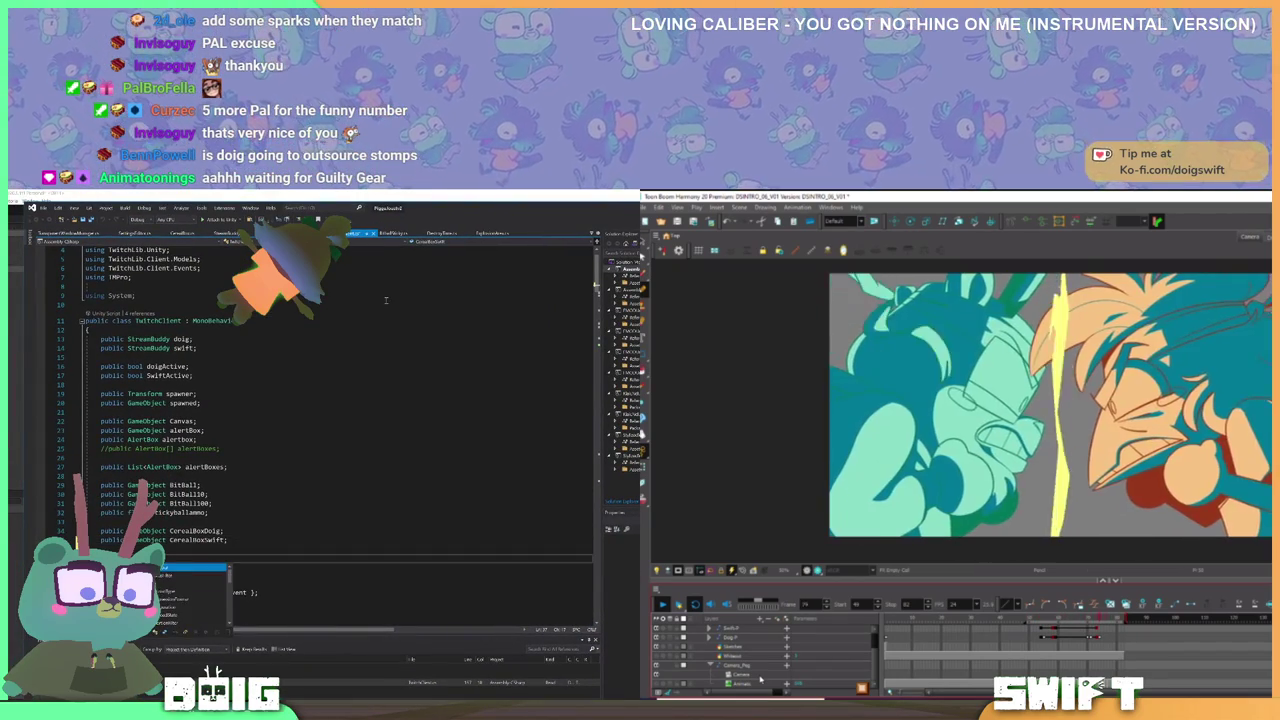
type("Clip")
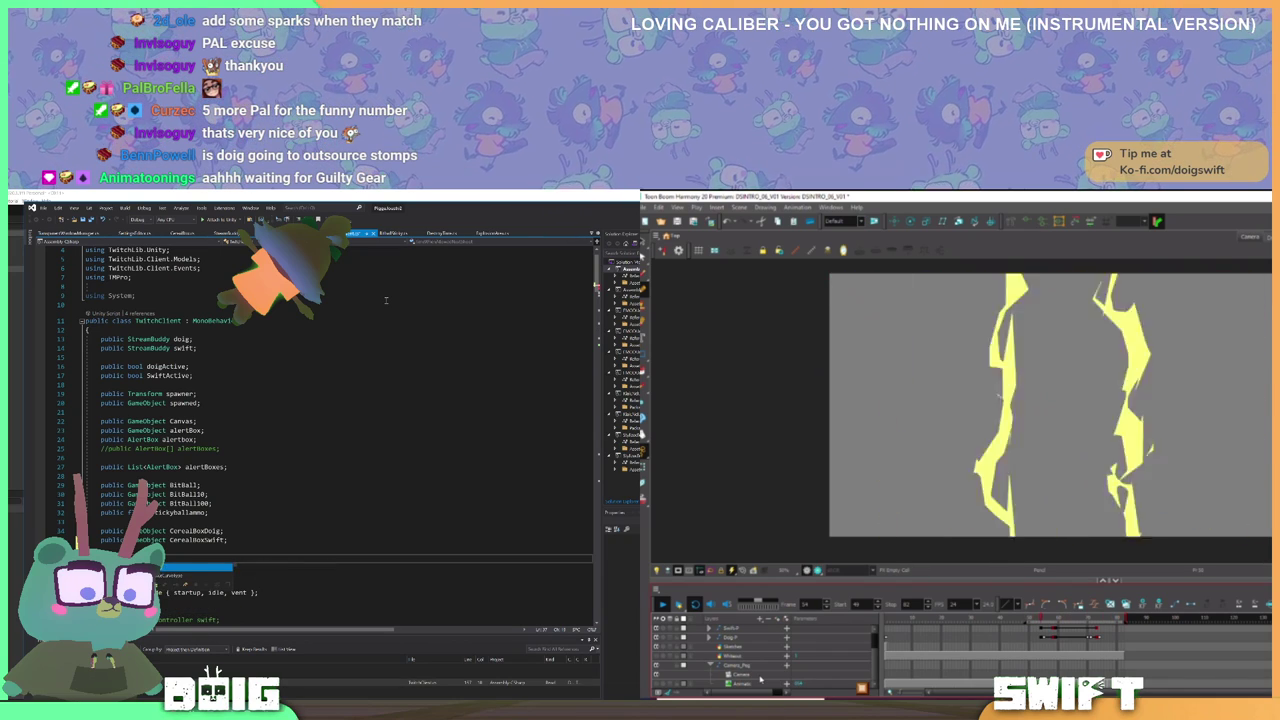
type("e C")
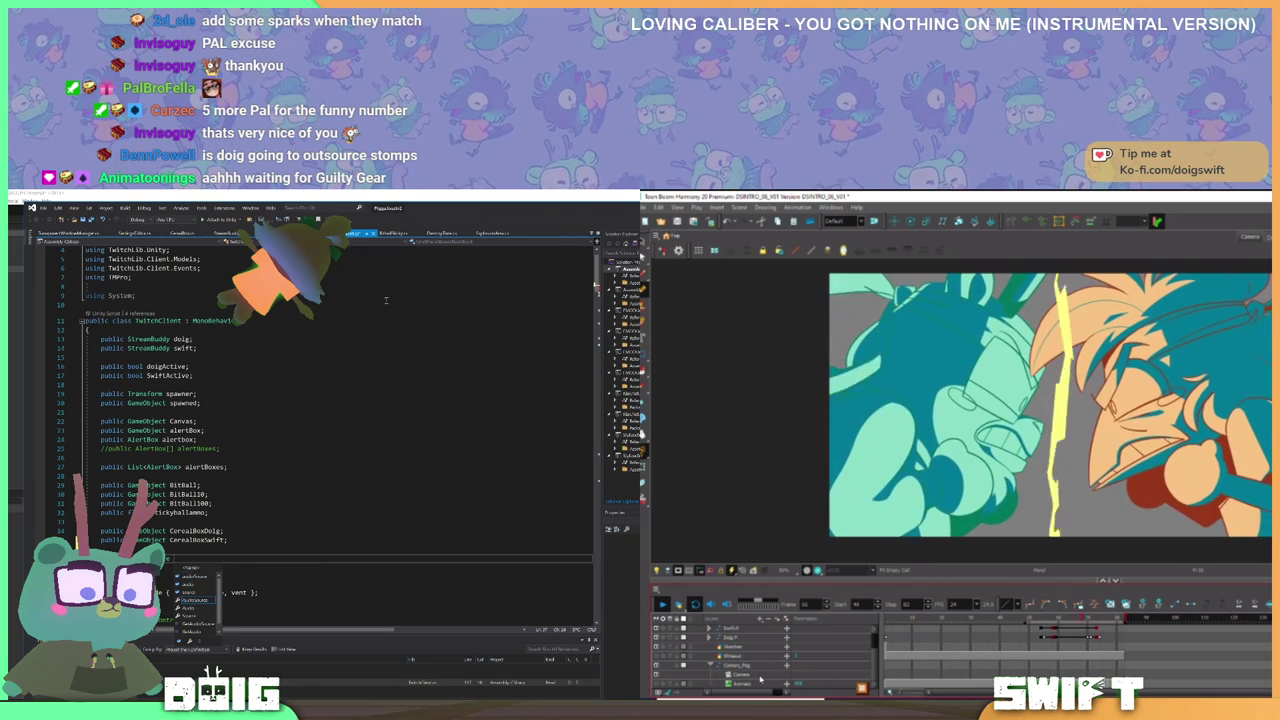
type("rowBall;")
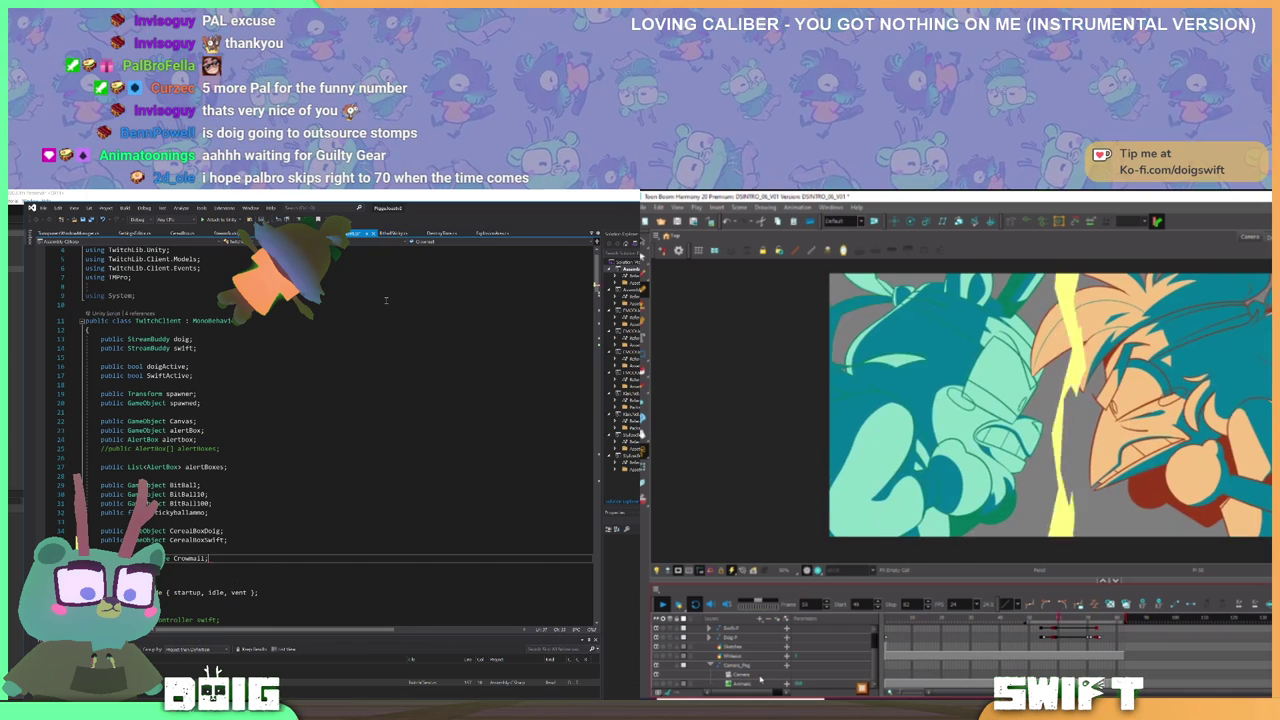
key("Return")
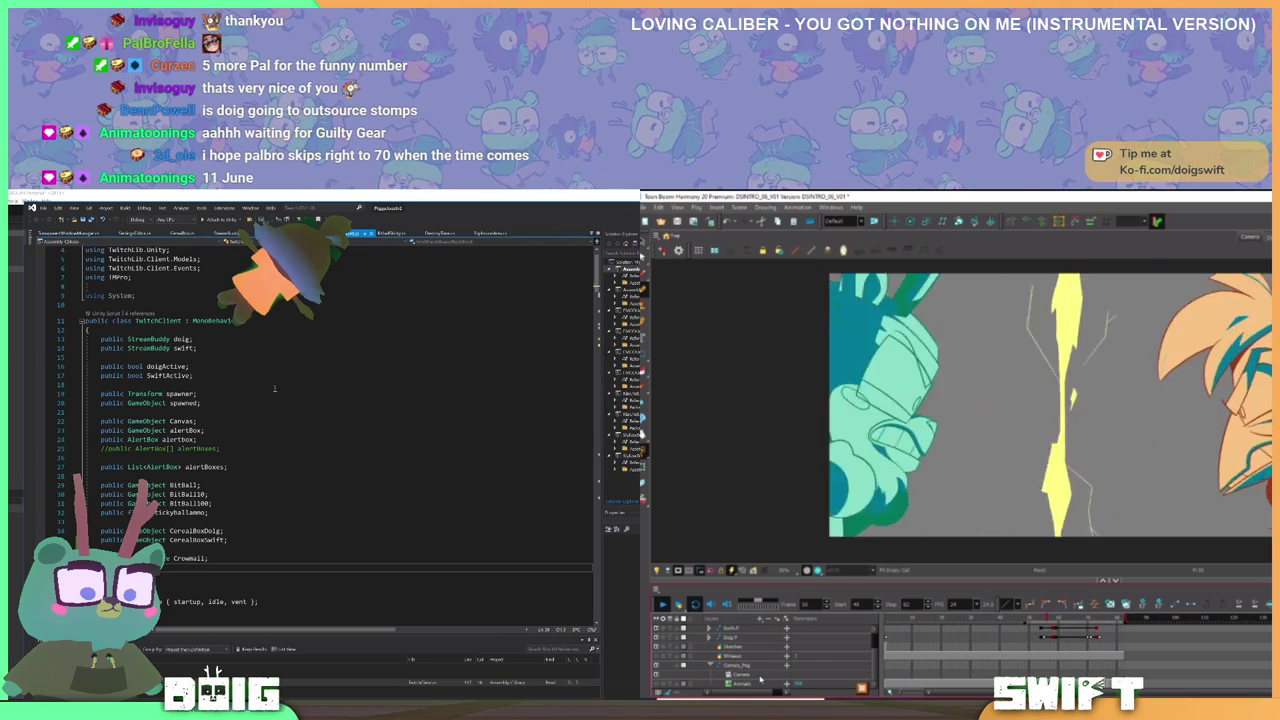
- Switch to Unity to check the edited Twitch client component and return to its script in Visual Studio
key("alt+Tab")
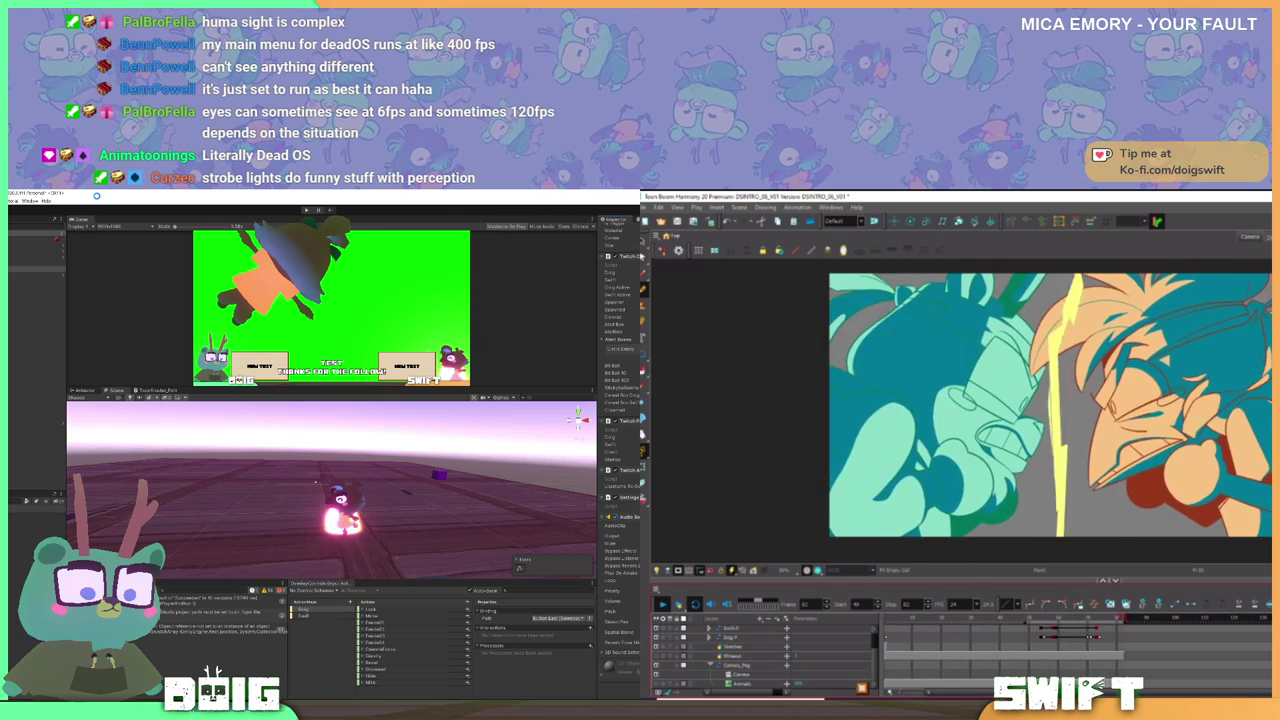
left_click(206, 705)
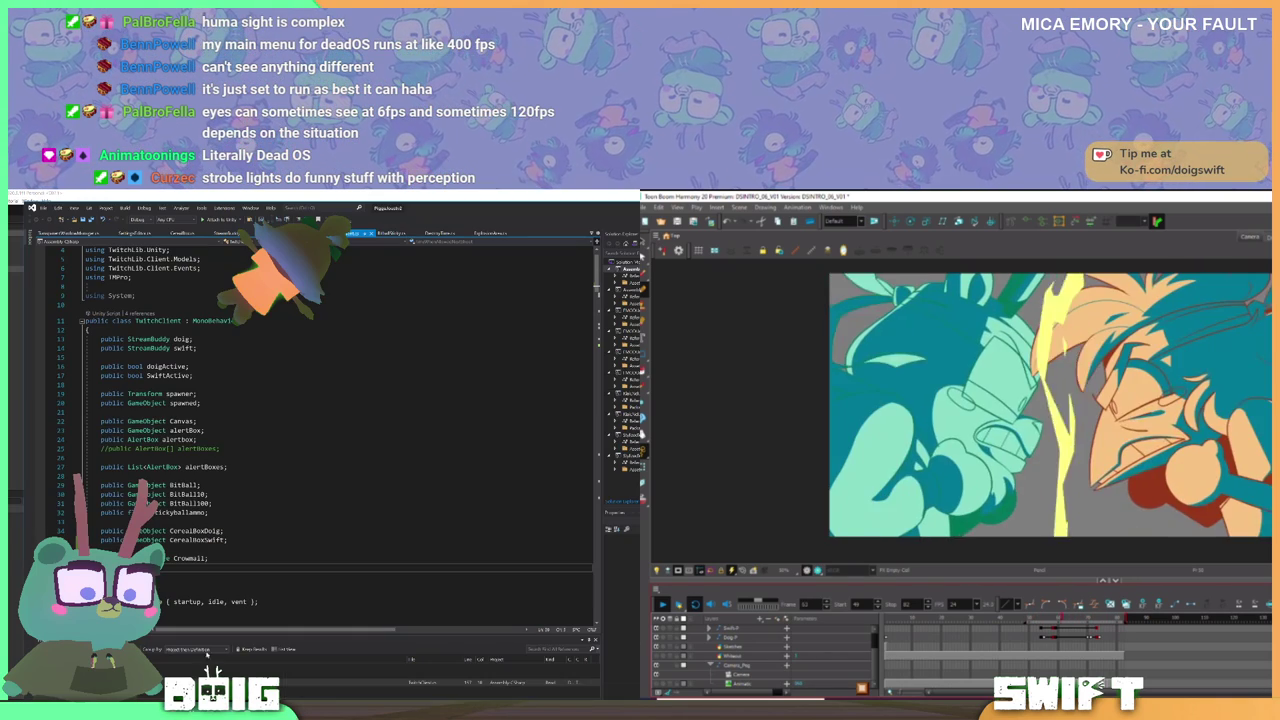
- Look up the Crowmail field in TwitchClient and go to the Crow Mail case of the onRewardRedeemed method in its script
double_click(182, 558)
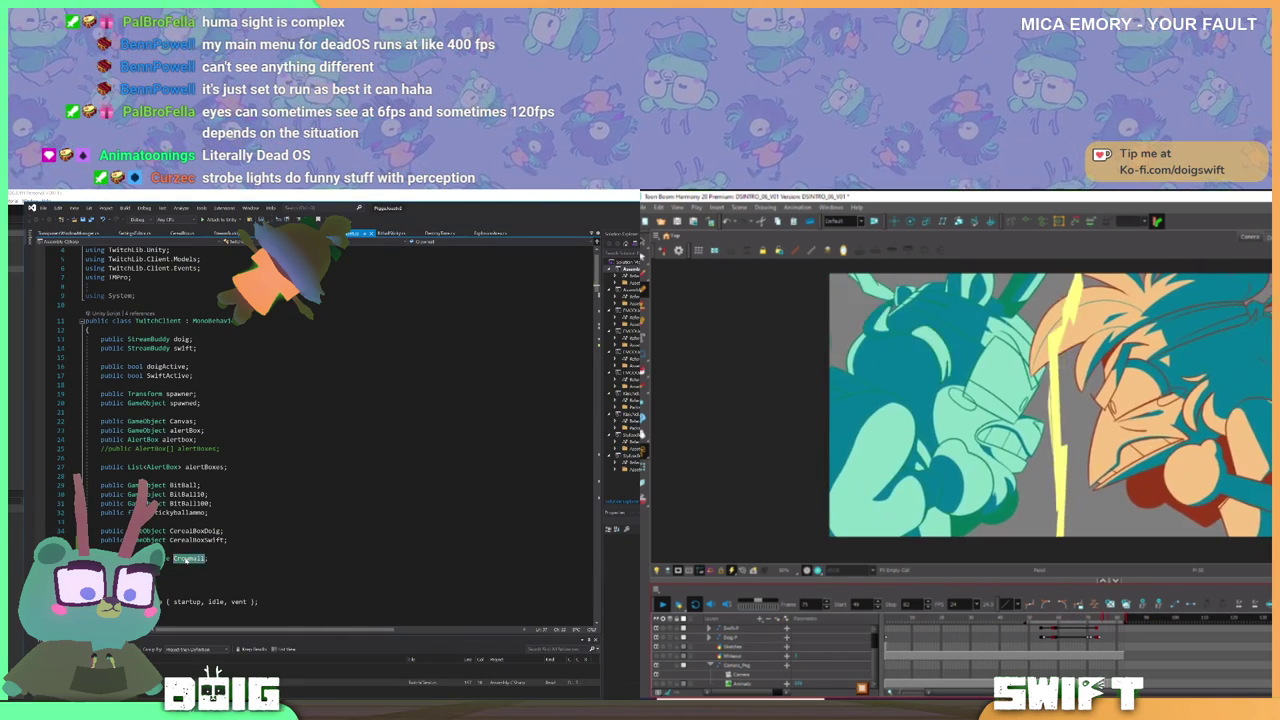
scroll(238, 537, "down", 5)
scroll(239, 531, "down", 20)
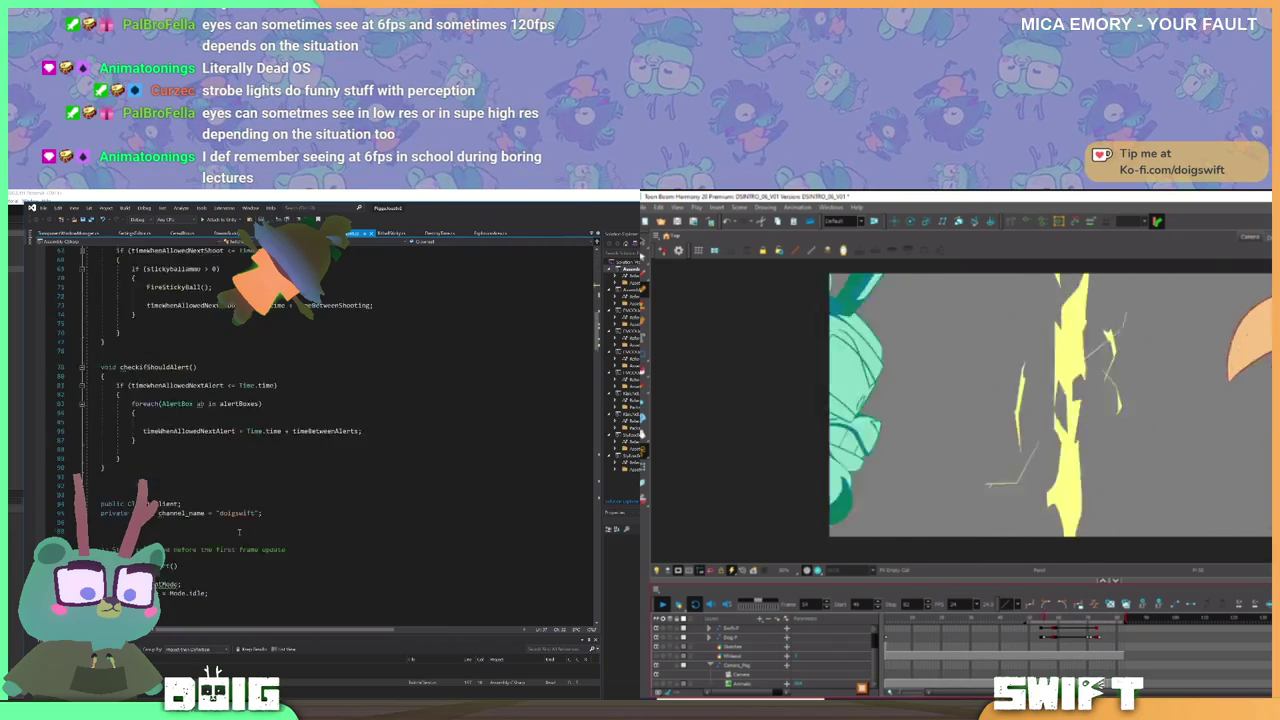
scroll(239, 531, "down", 7)
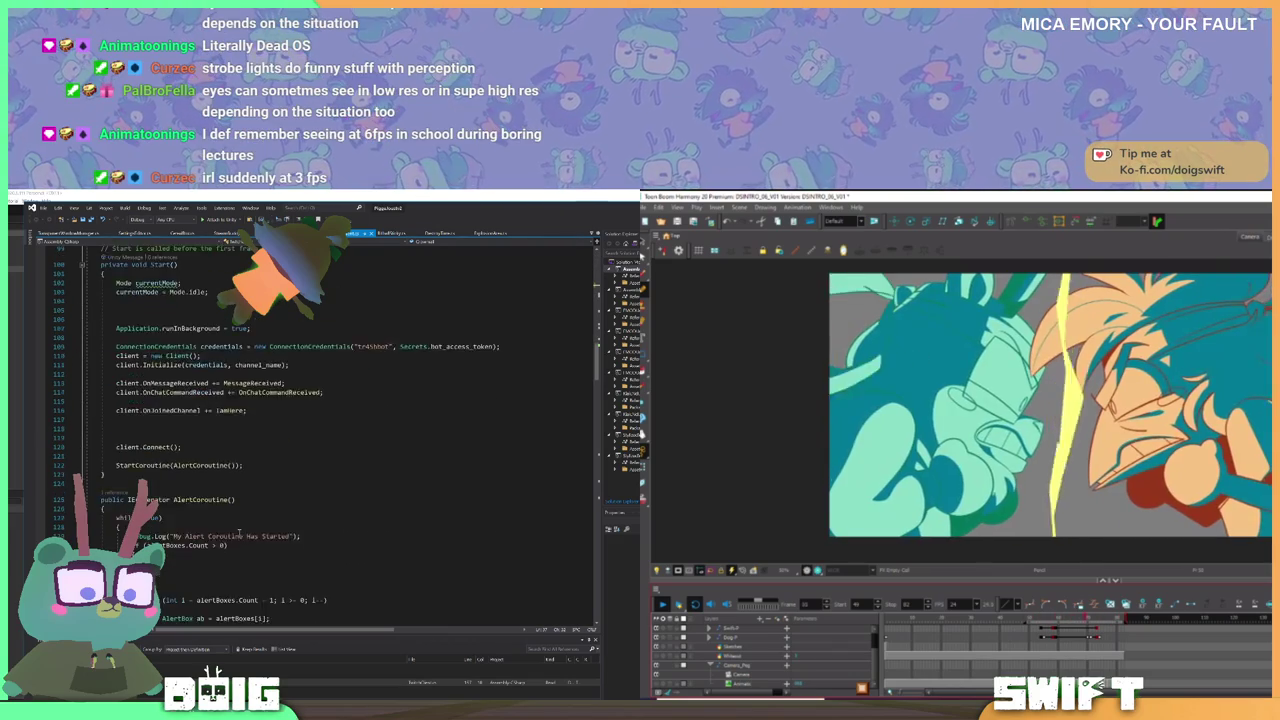
scroll(239, 531, "down", 12)
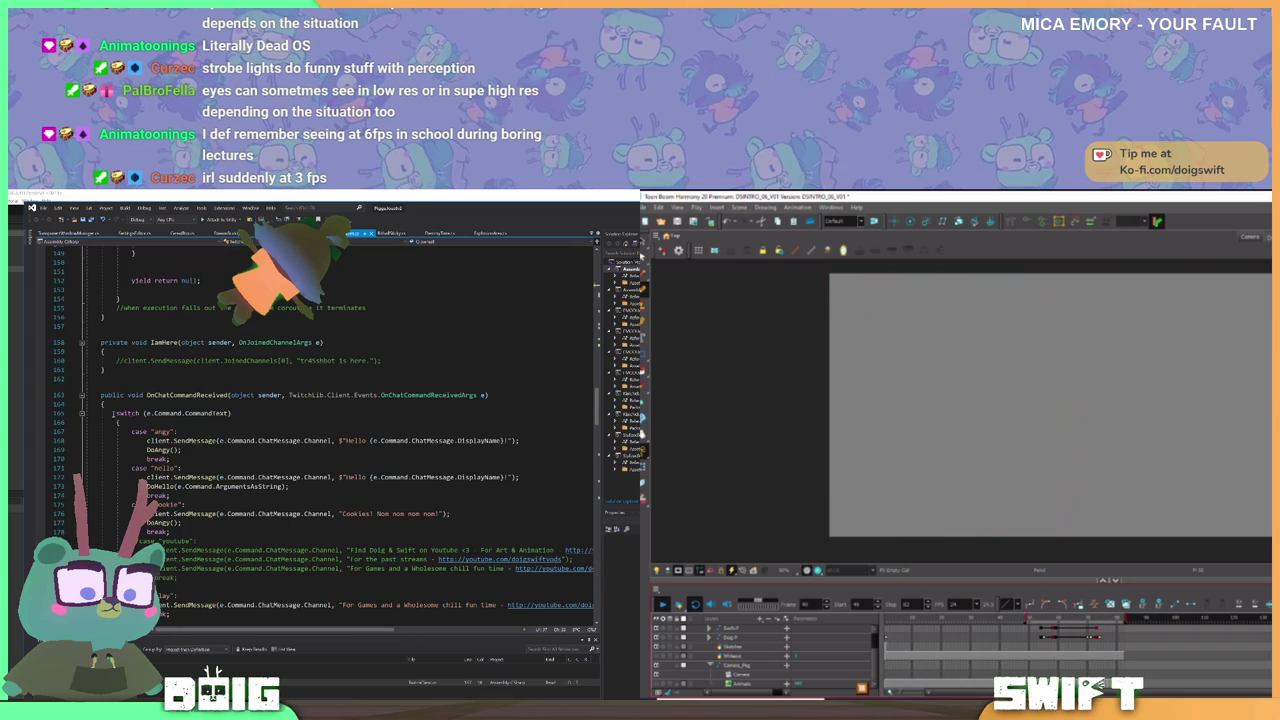
scroll(211, 453, "up", 19)
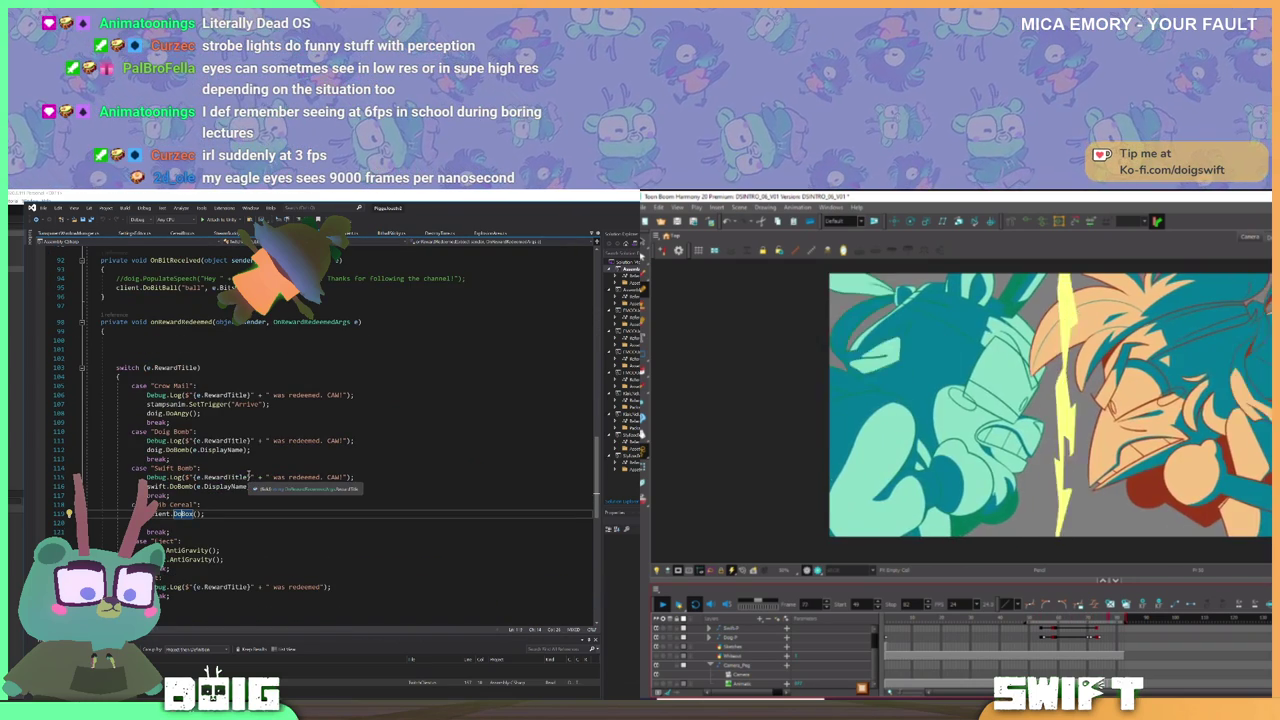
- Add the line client.Crowmail.PlayOneShot(); below the stampsanim "Arrive" trigger in the Crow Mail case
left_click(283, 404)
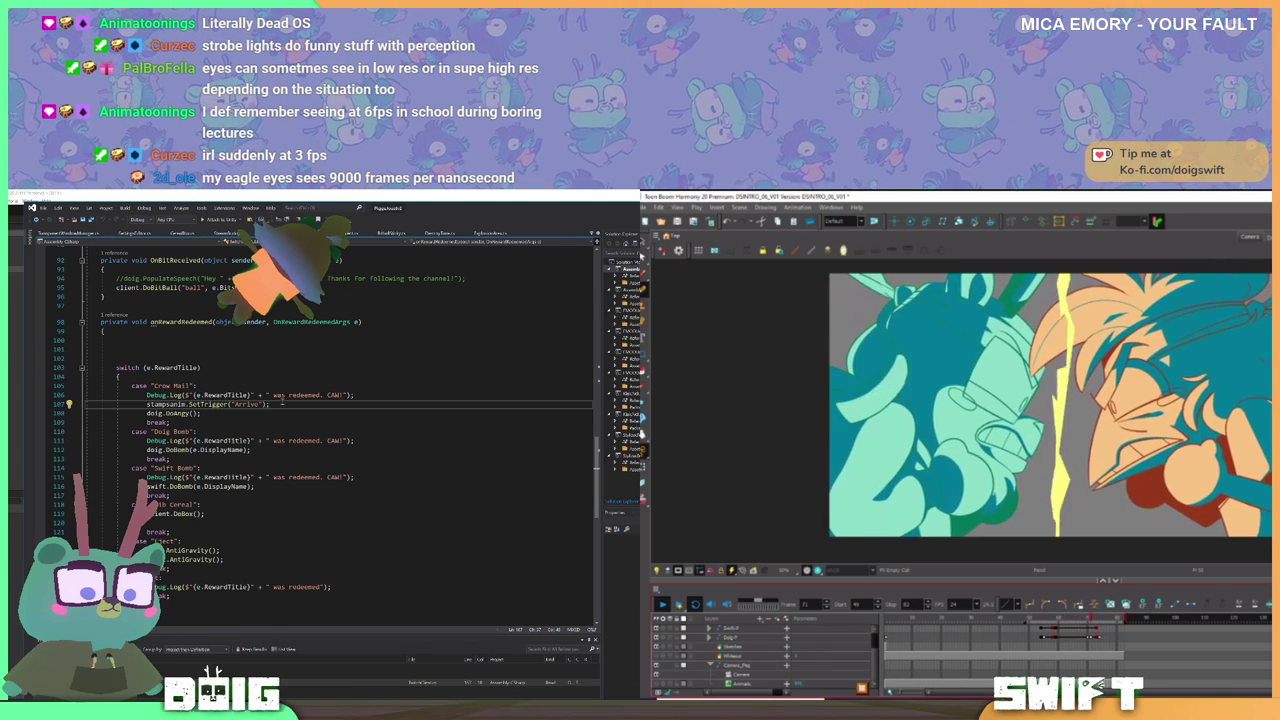
key("Return")
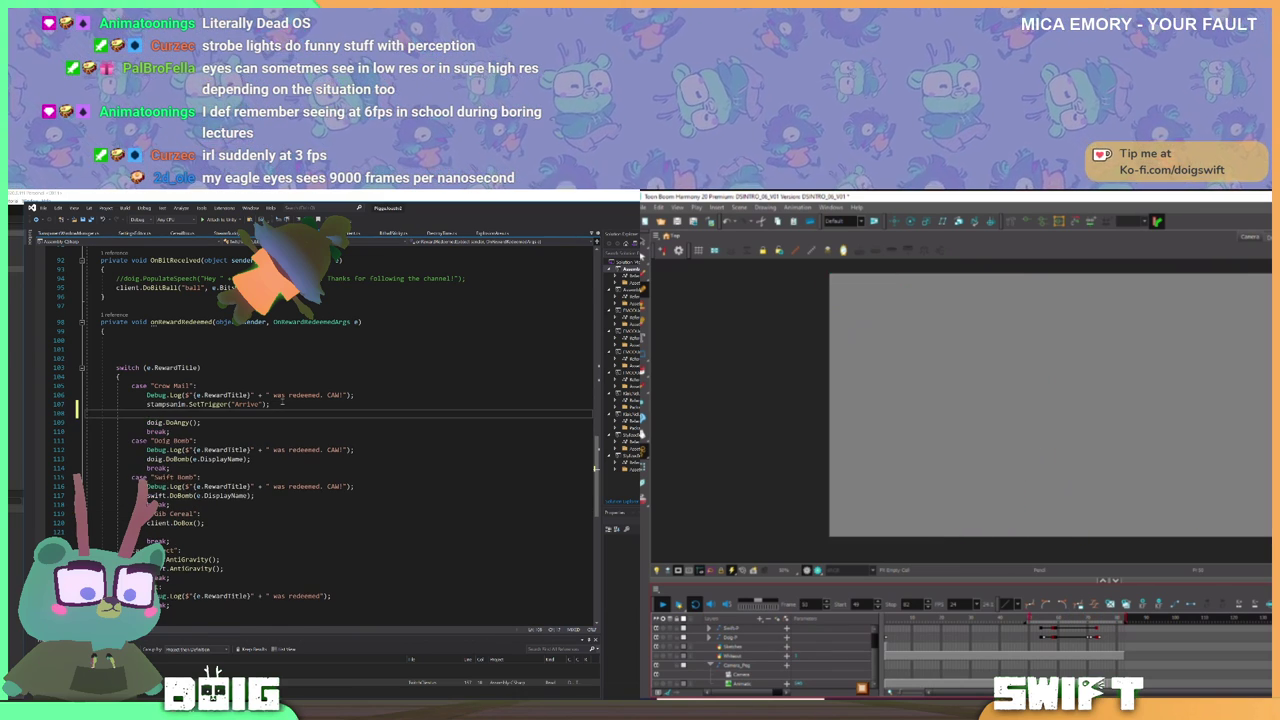
type("client.")
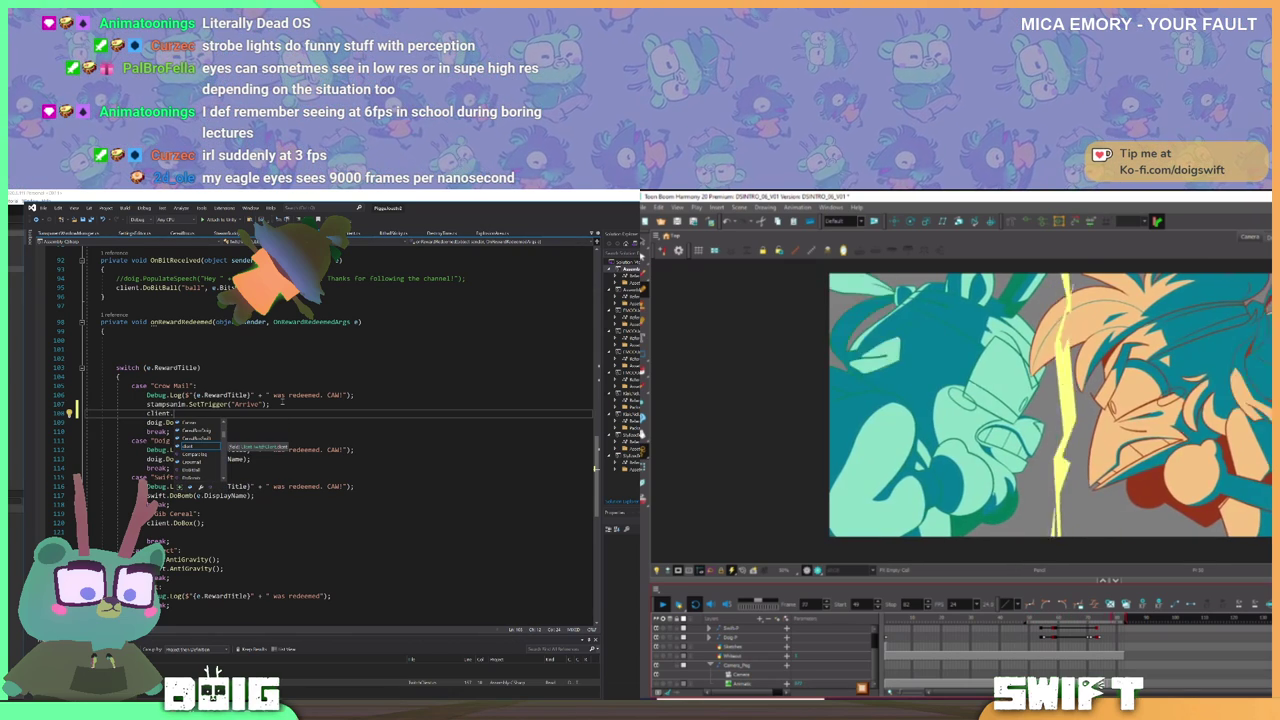
type("Crowmail")
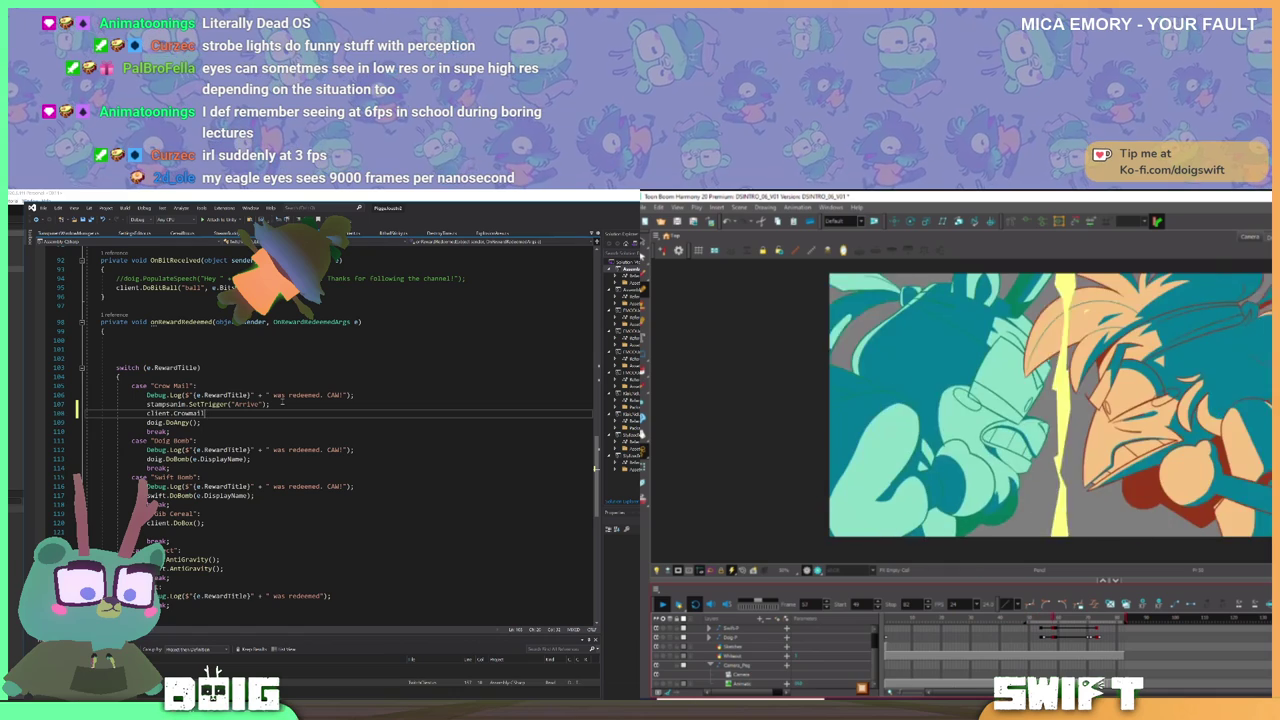
type(".P")
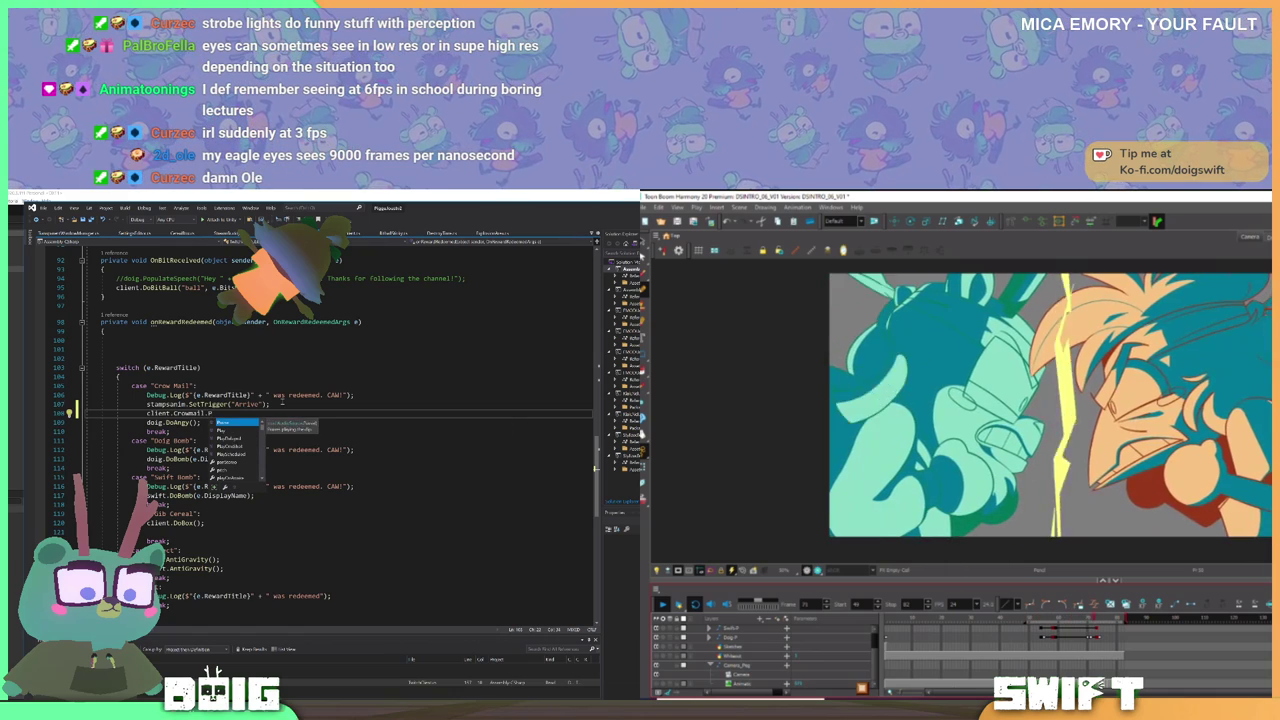
type("la")
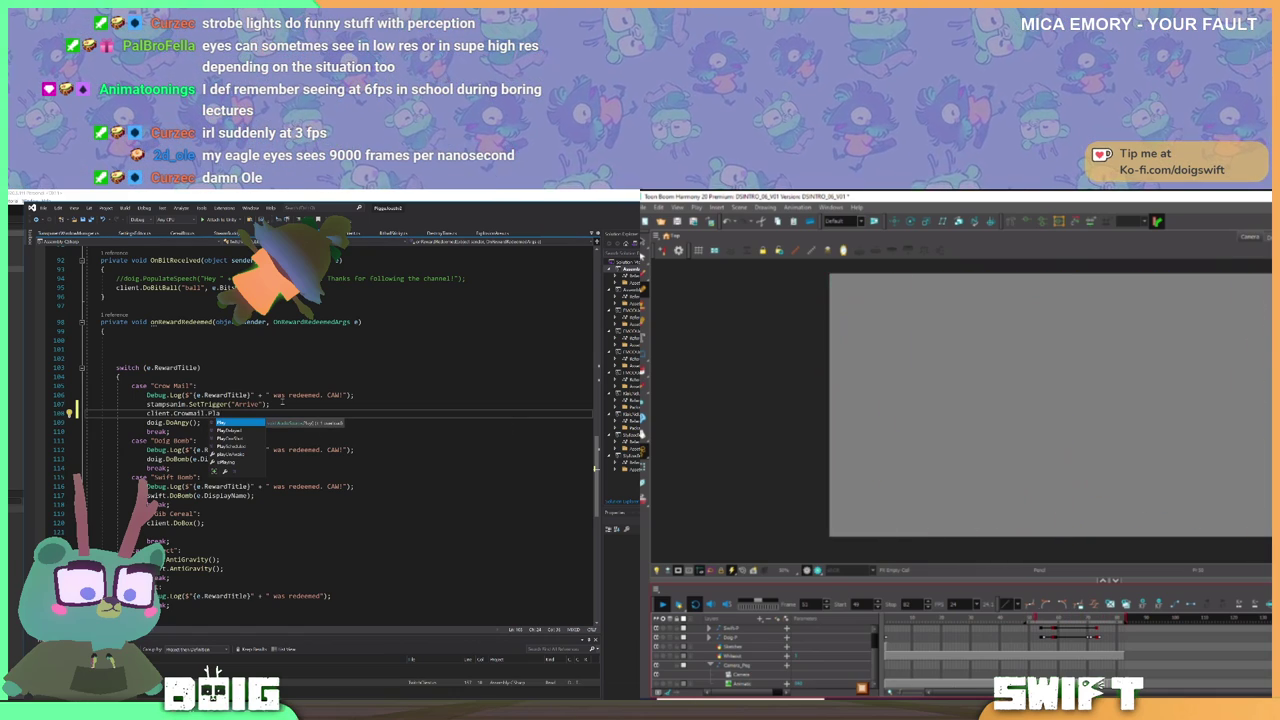
type("y")
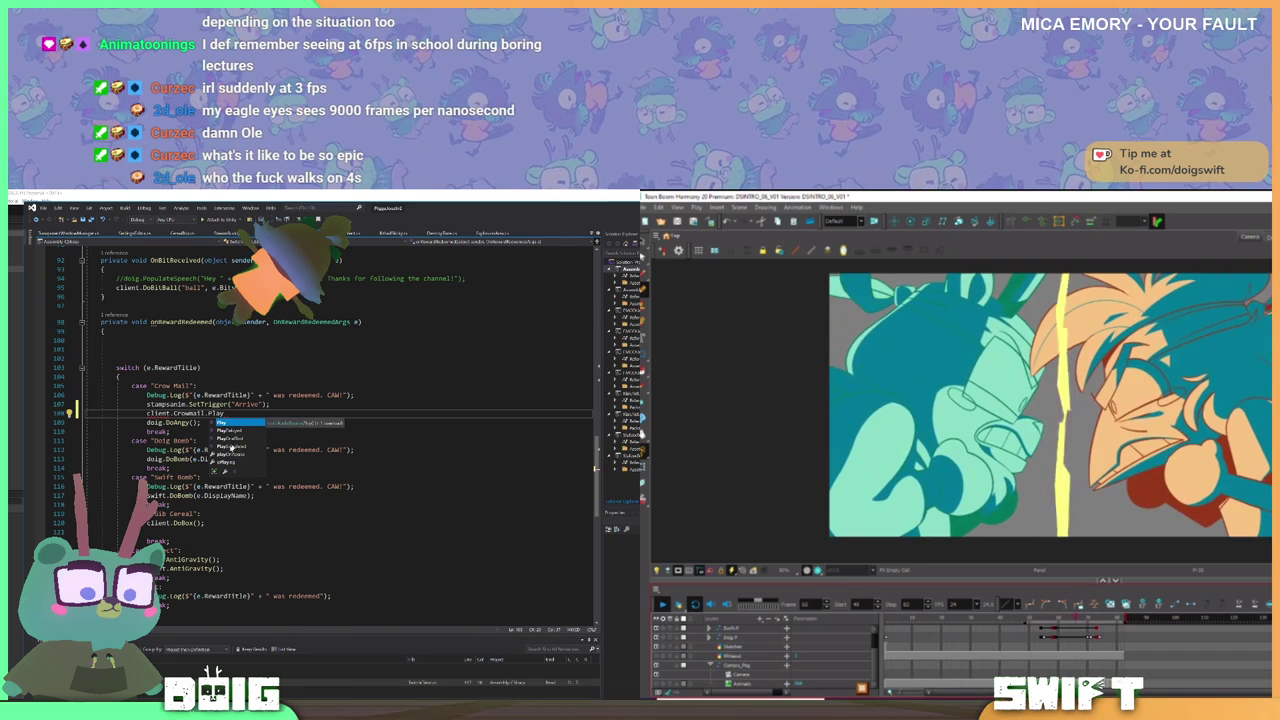
type("OneShot(")
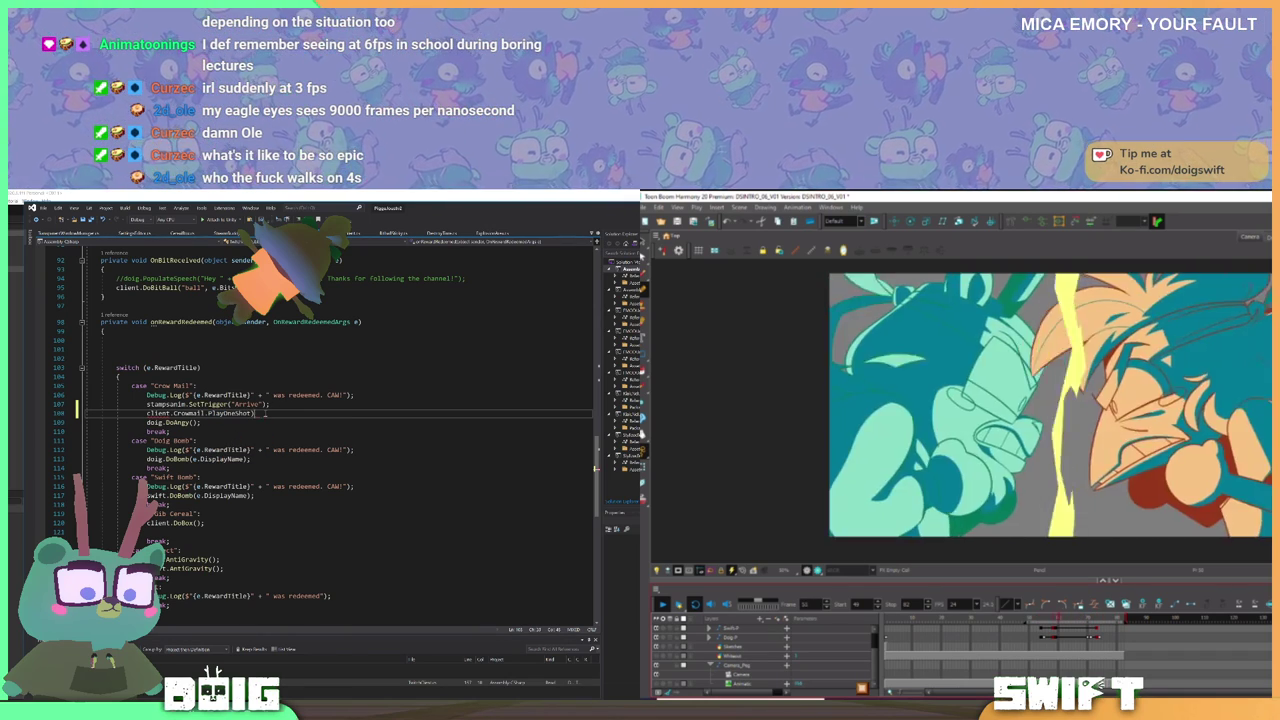
key("BackSpace")
type("t();")
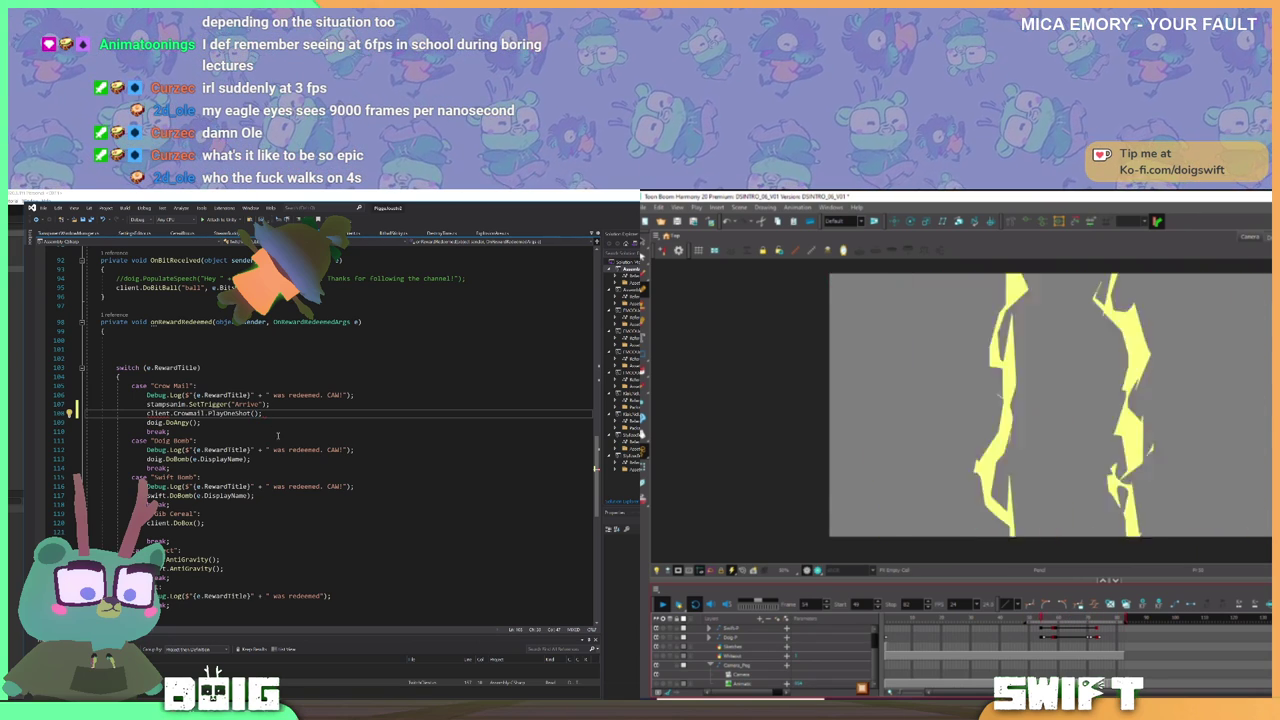
- Replace the PlayOneShot call on client.Crowmail with Play in the Crow Mail case
mouse_move(235, 414)
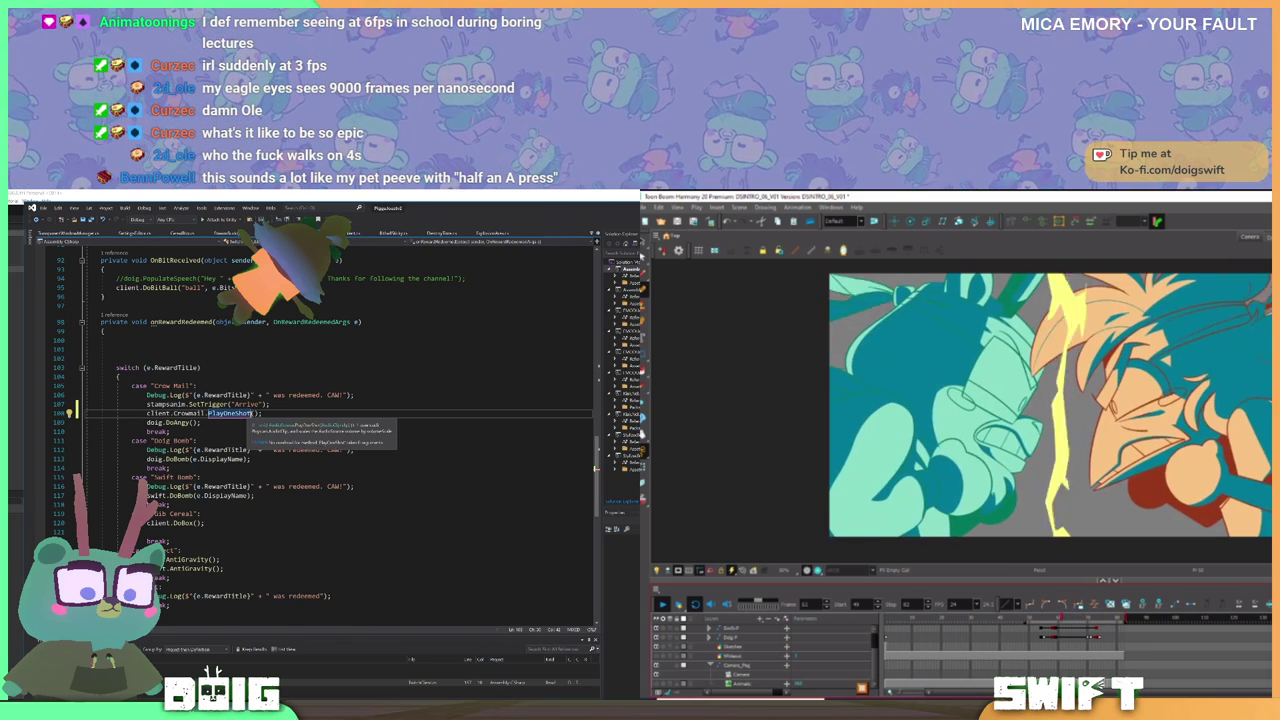
double_click(230, 413)
mouse_move(228, 413)
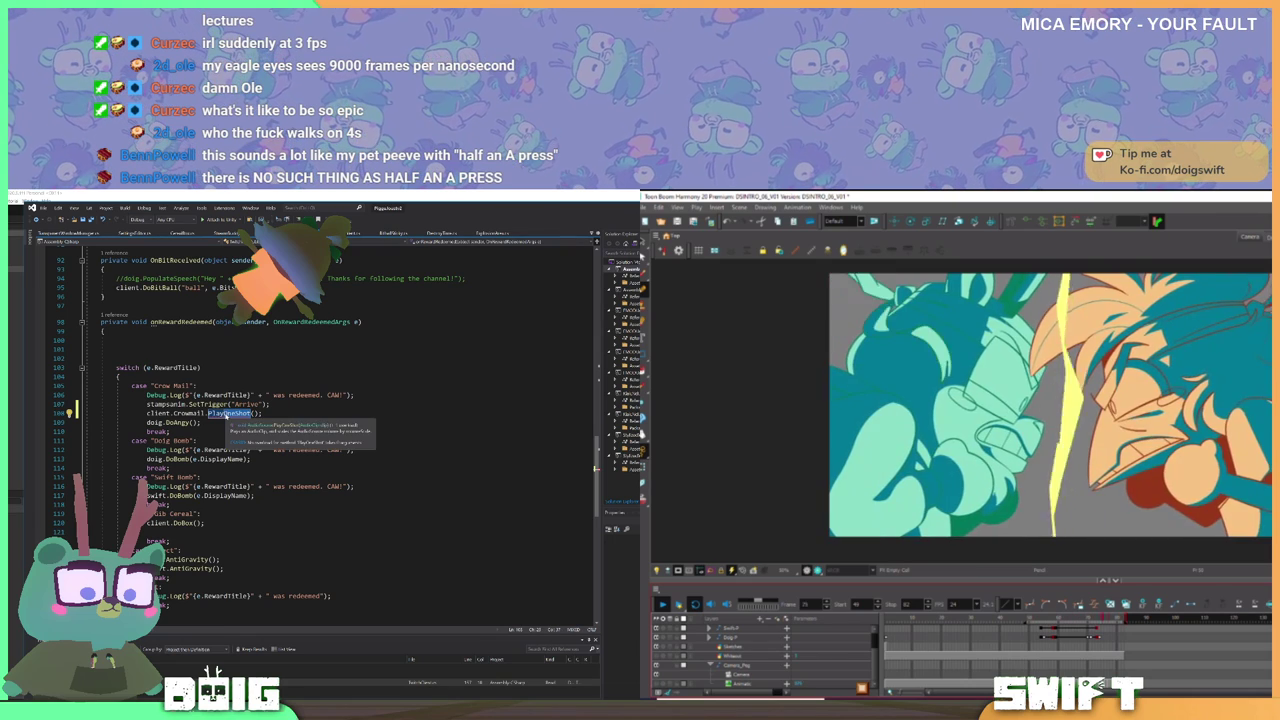
type("Play")
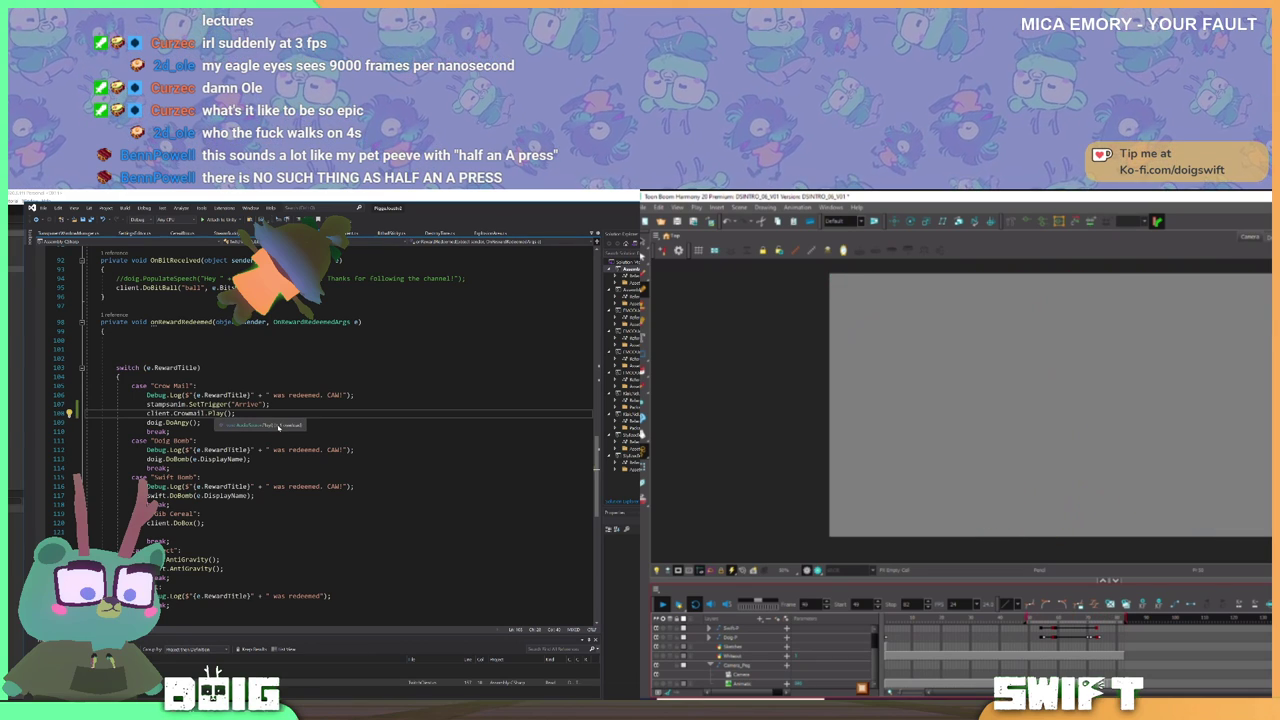
left_click(364, 451)
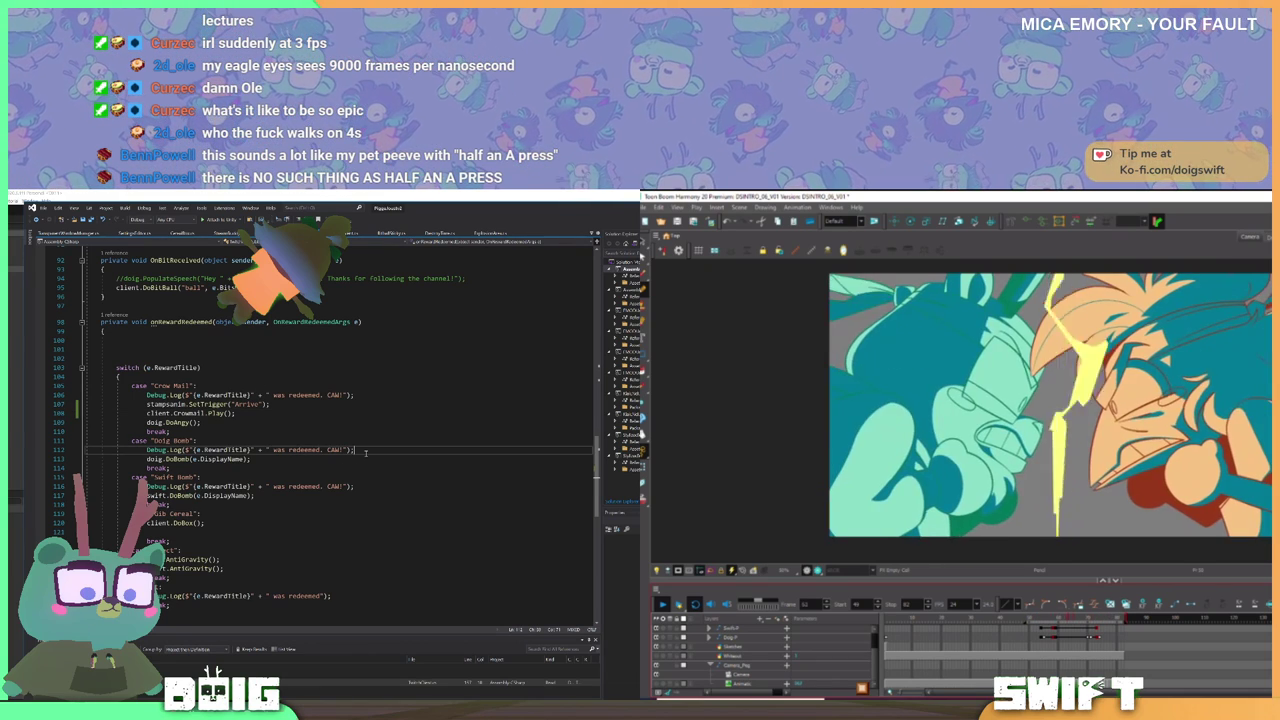
left_click(363, 488)
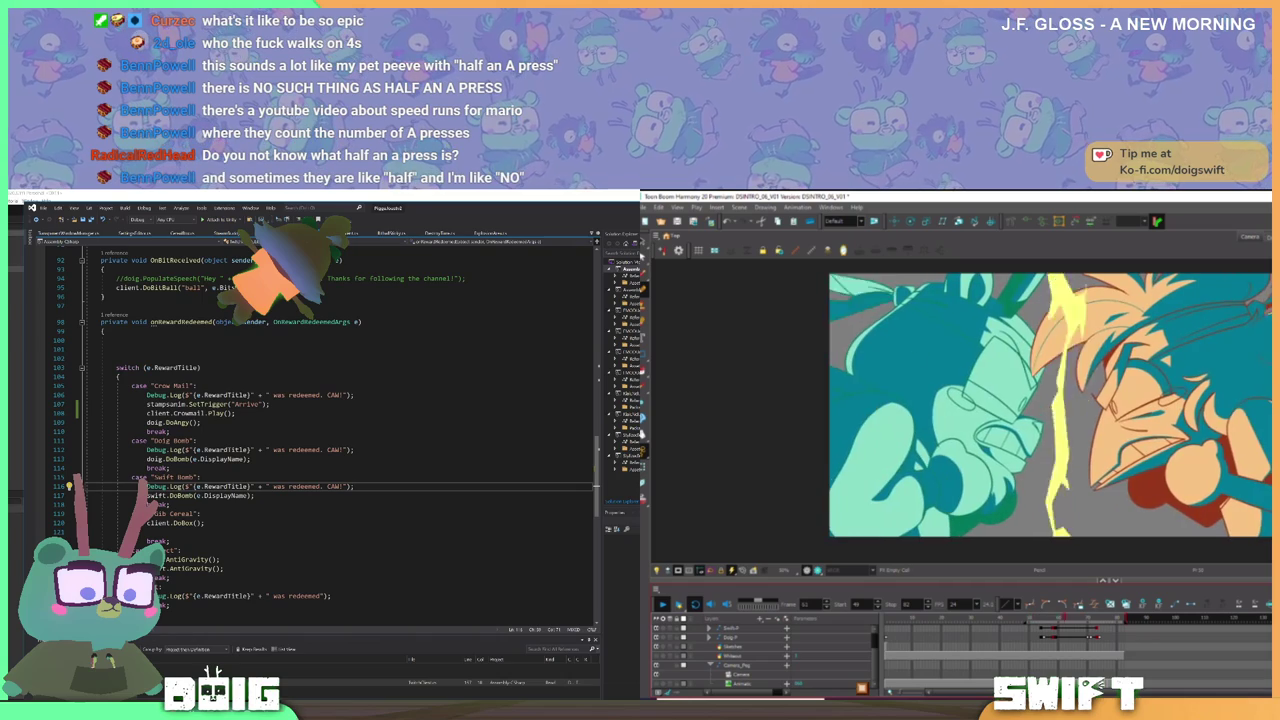
- Switch to Unity, check the audio mixer window and close the running green-screen overlay application
key("alt+Tab")
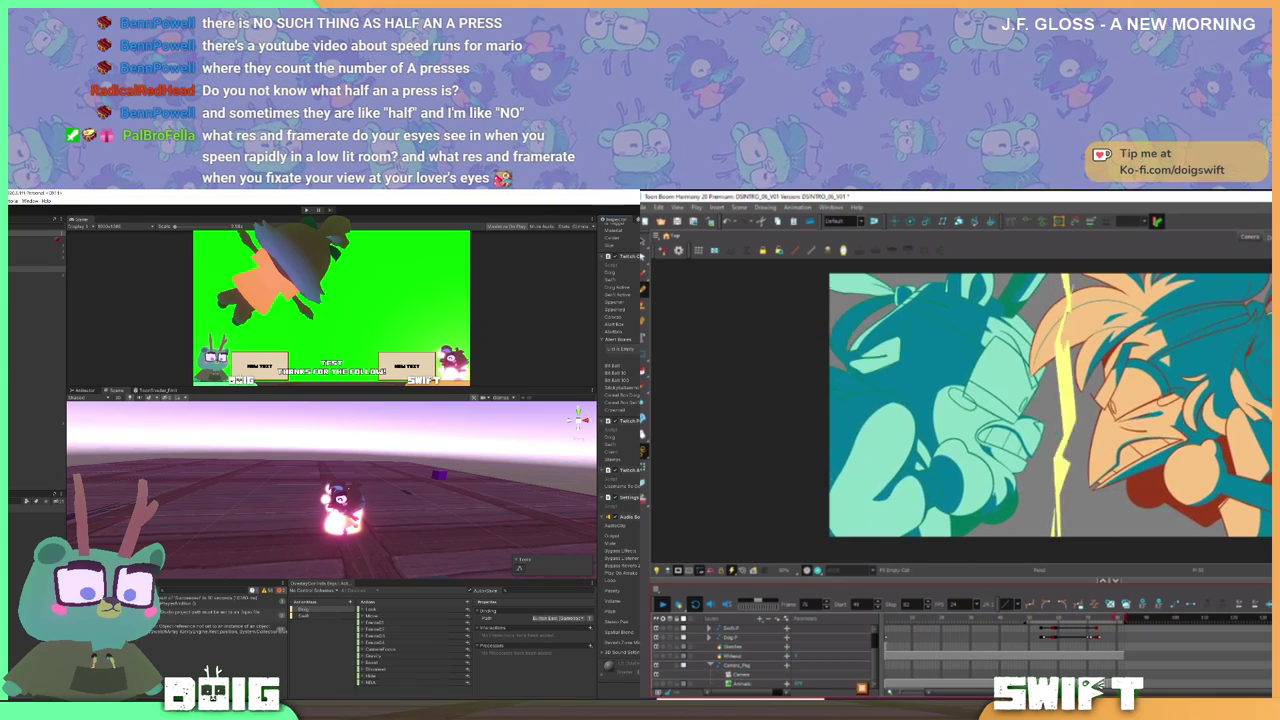
key("alt+Tab")
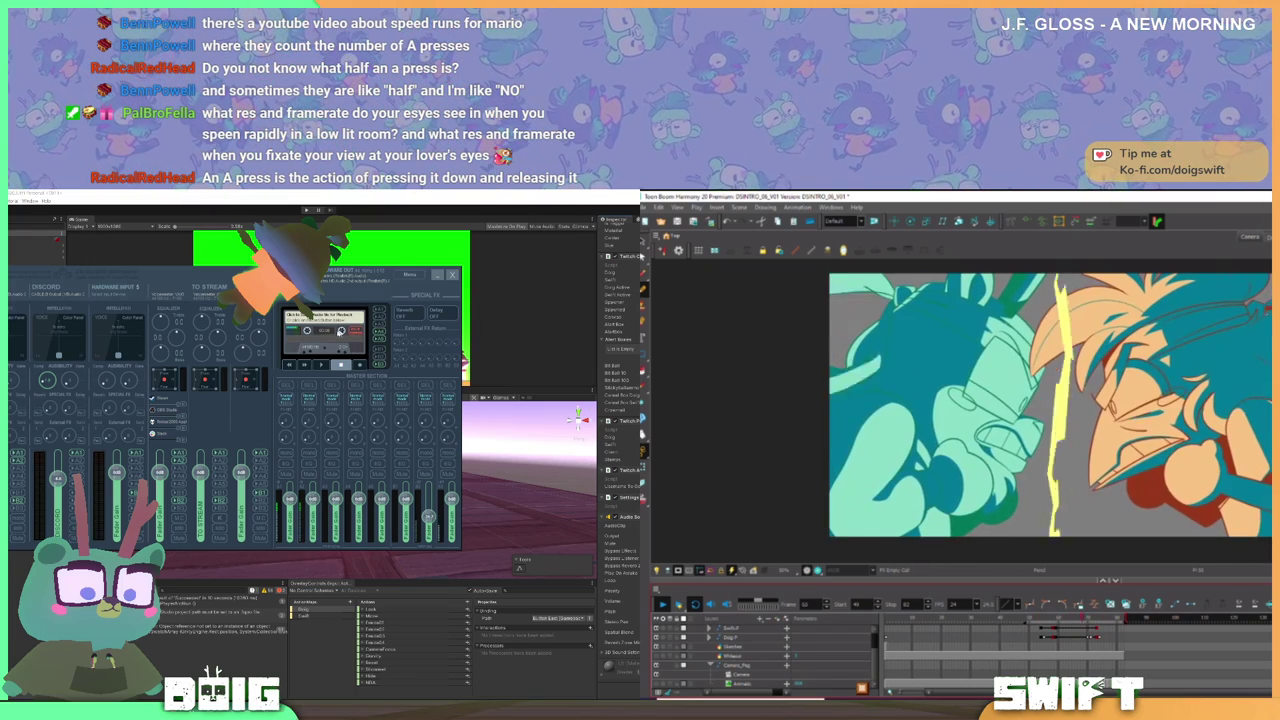
left_click_drag(174, 276, 247, 312)
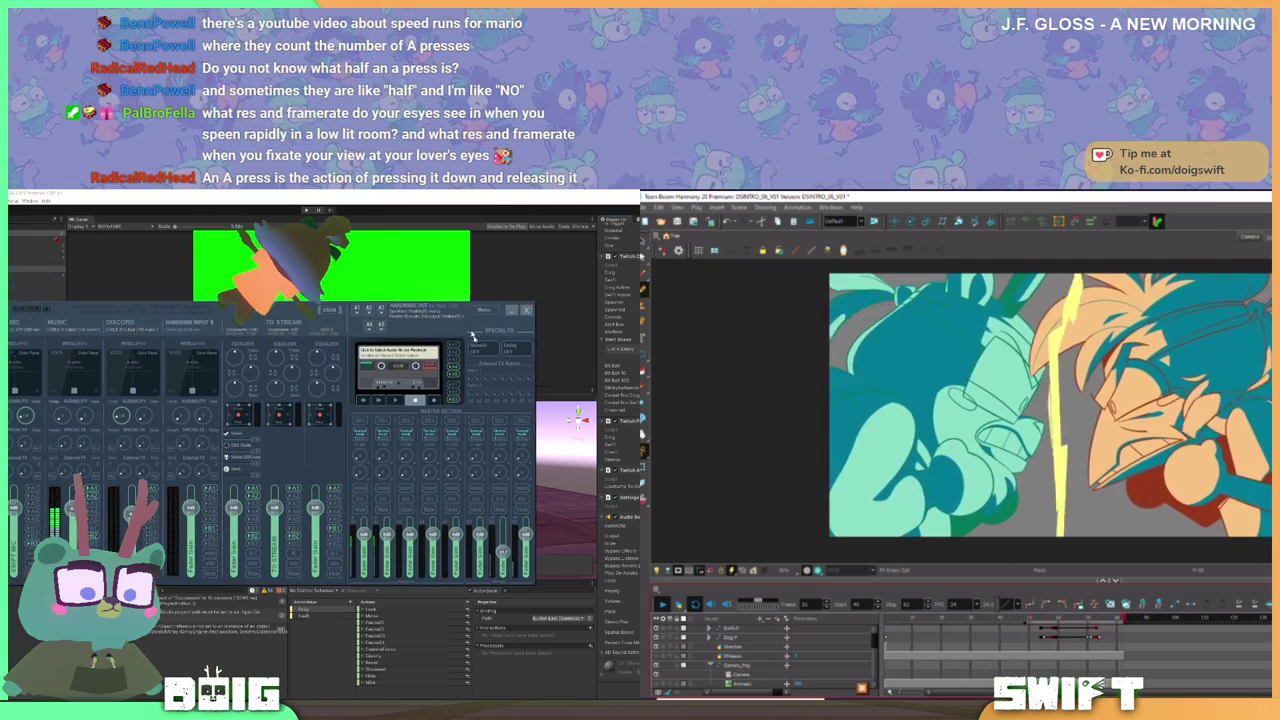
left_click(559, 360)
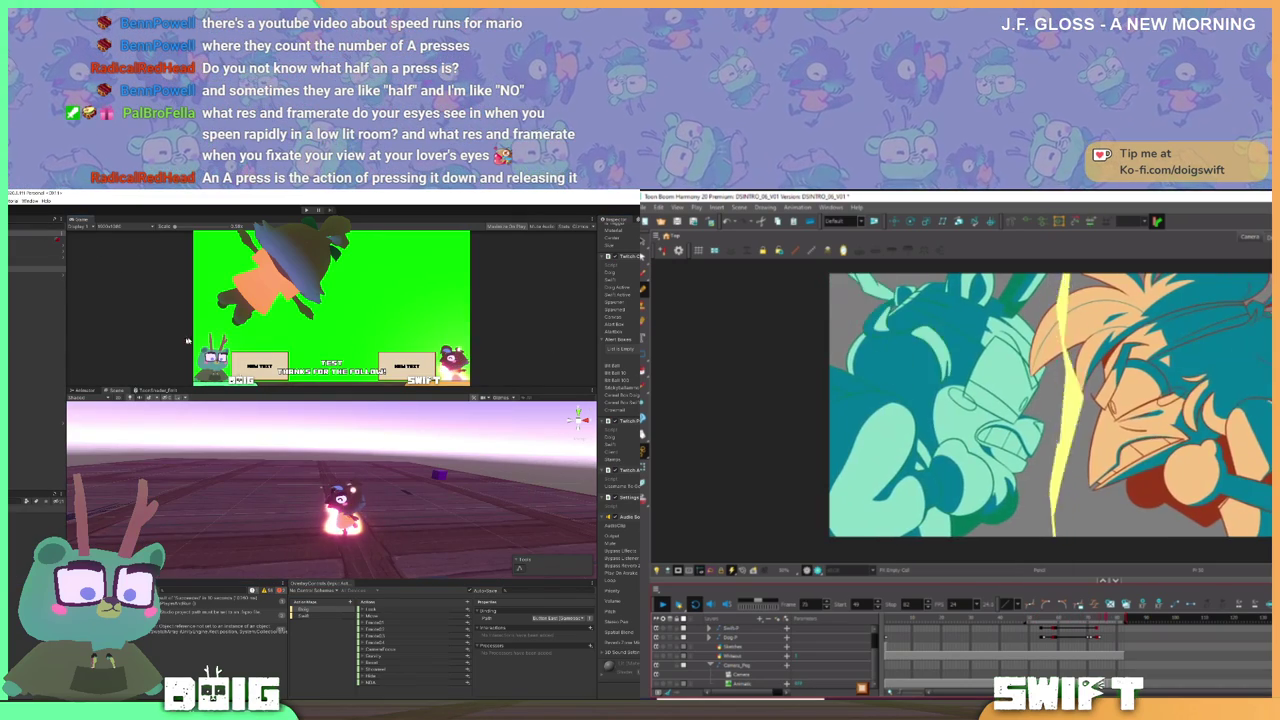
key("alt+Tab")
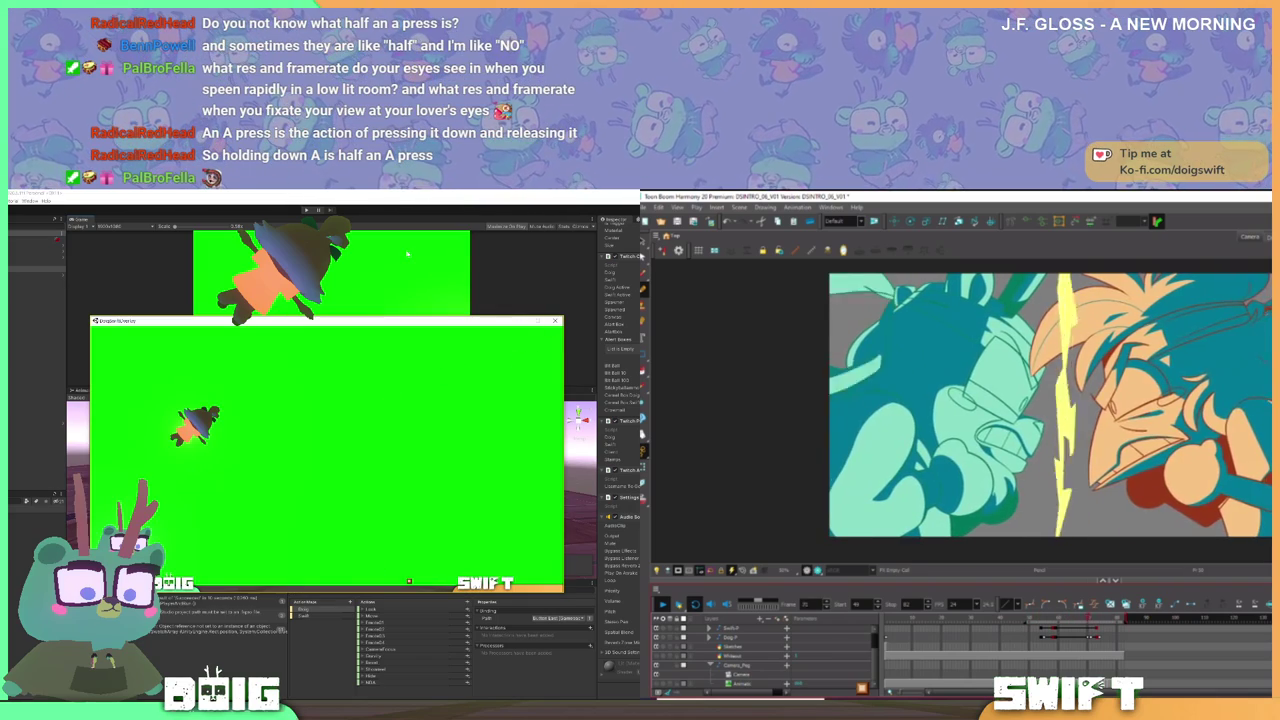
key("alt+F4")
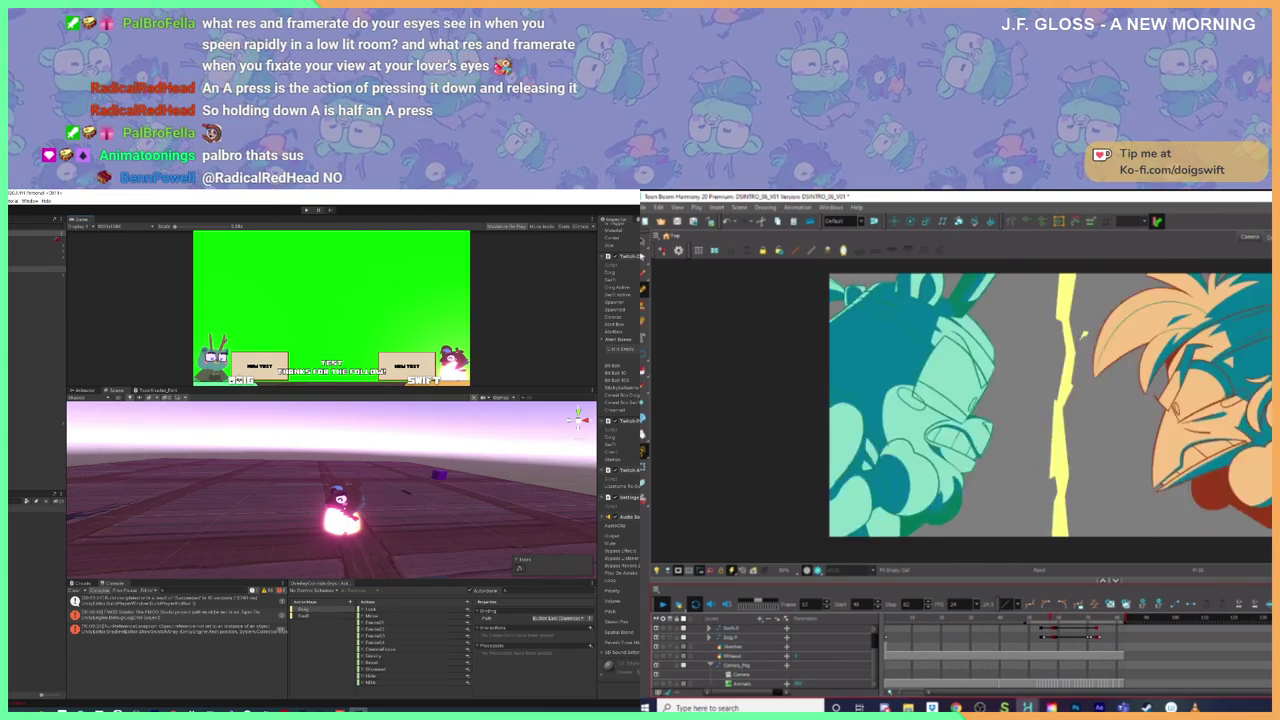
- Build and run the Unity project, and move the new overlay window down so the Game view stays uncovered
key("ctrl+b")
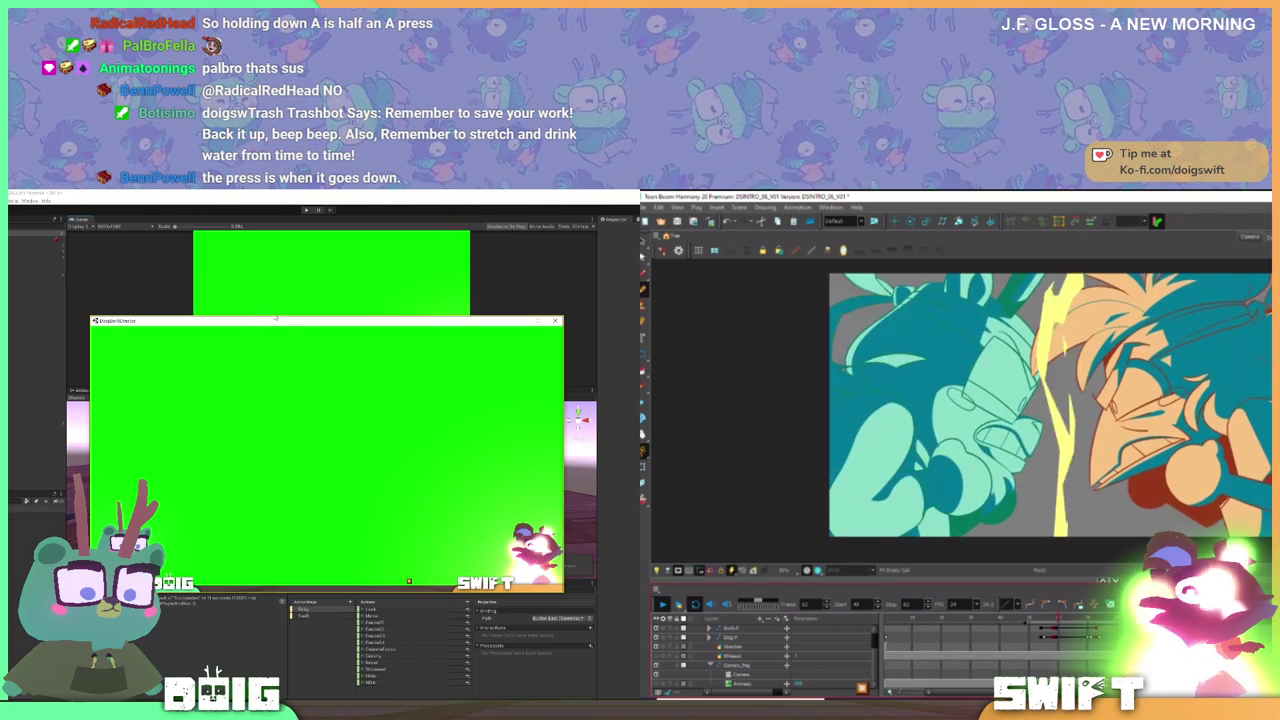
left_click_drag(274, 321, 218, 332)
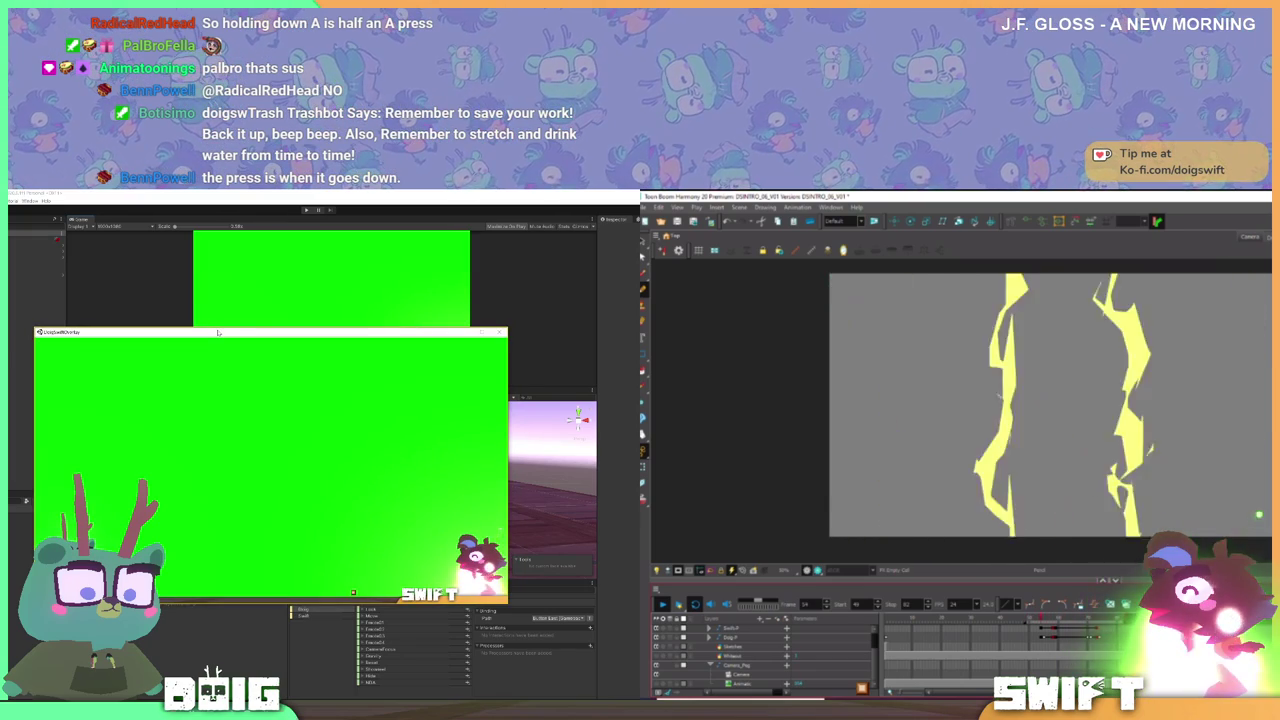
left_click_drag(218, 332, 190, 333)
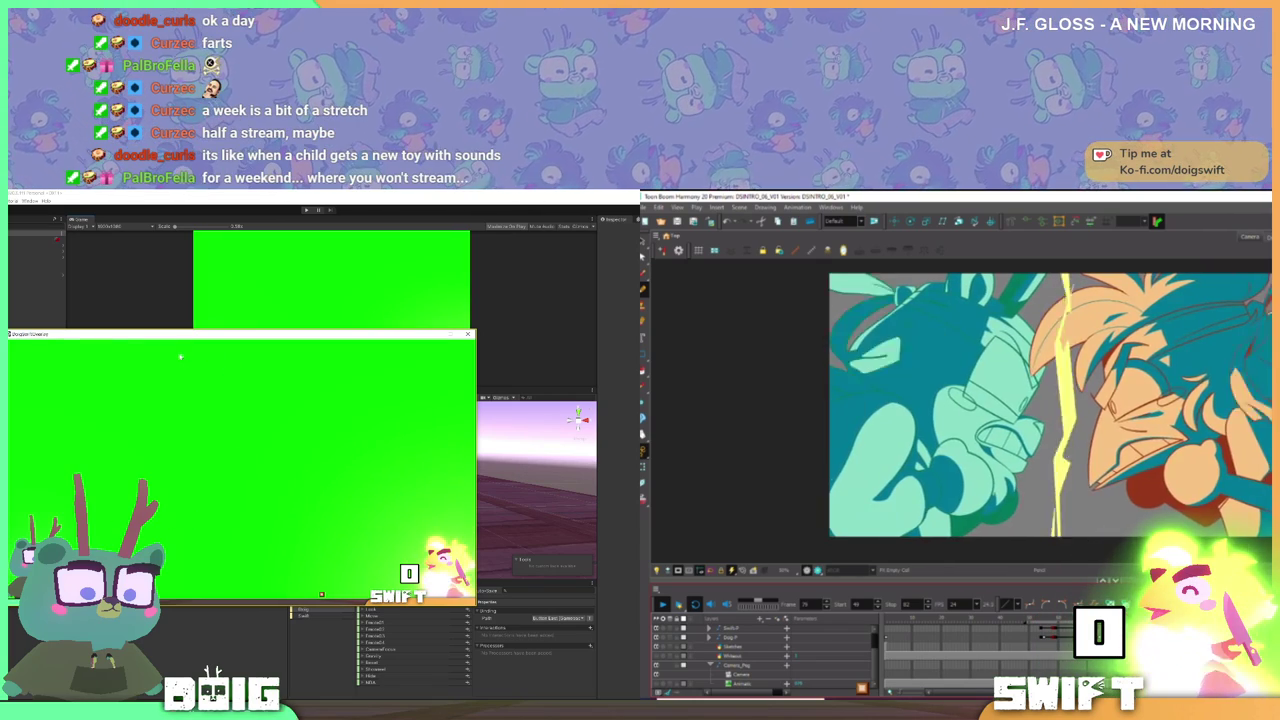
left_click_drag(162, 338, 143, 399)
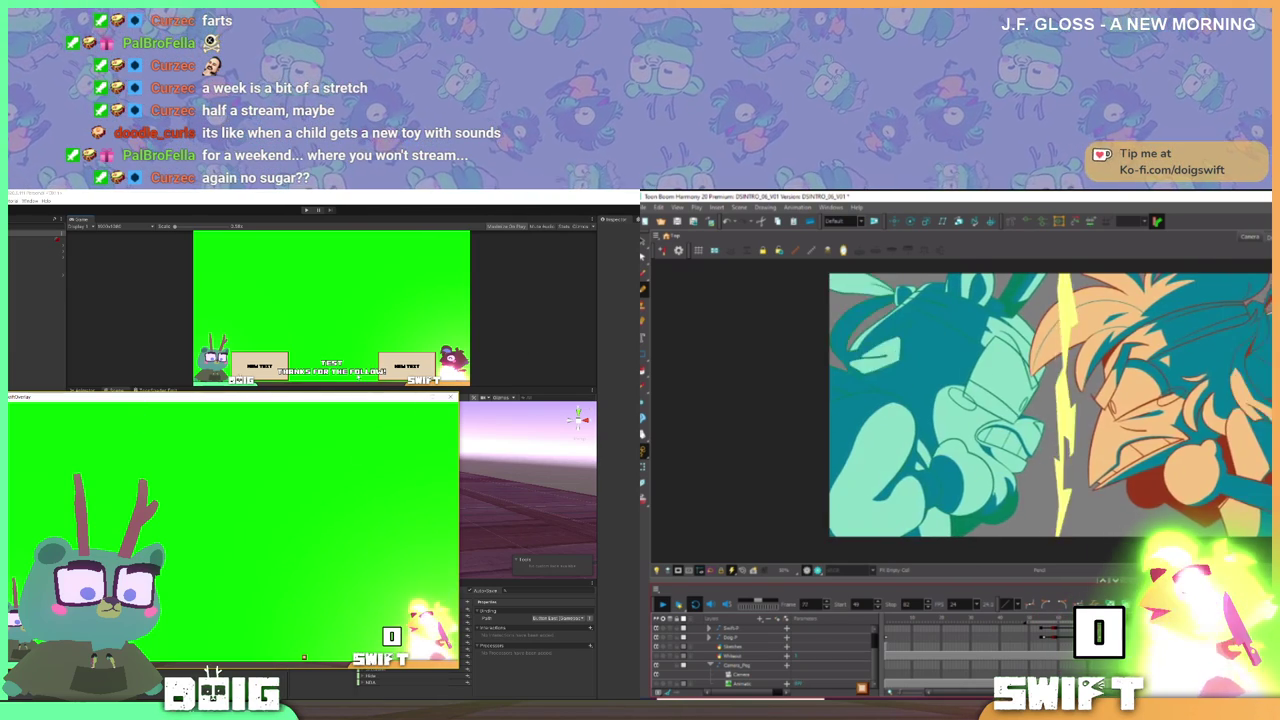
left_click_drag(221, 399, 212, 397)
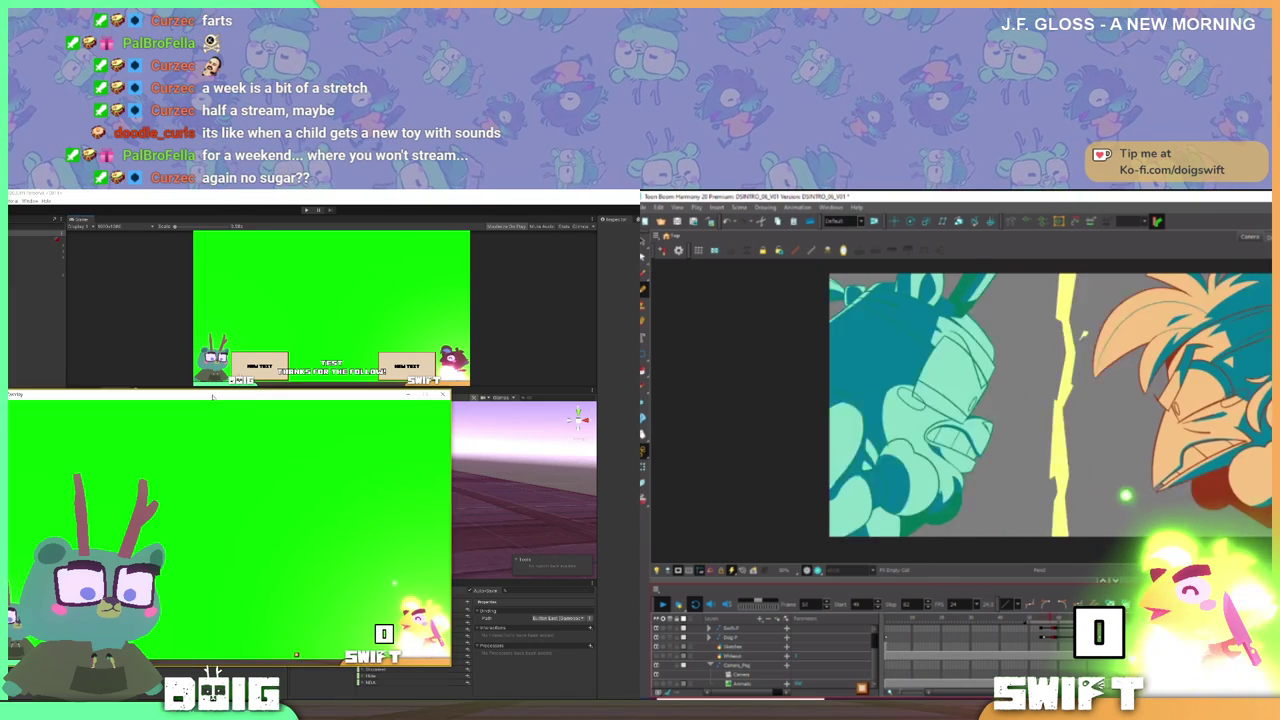